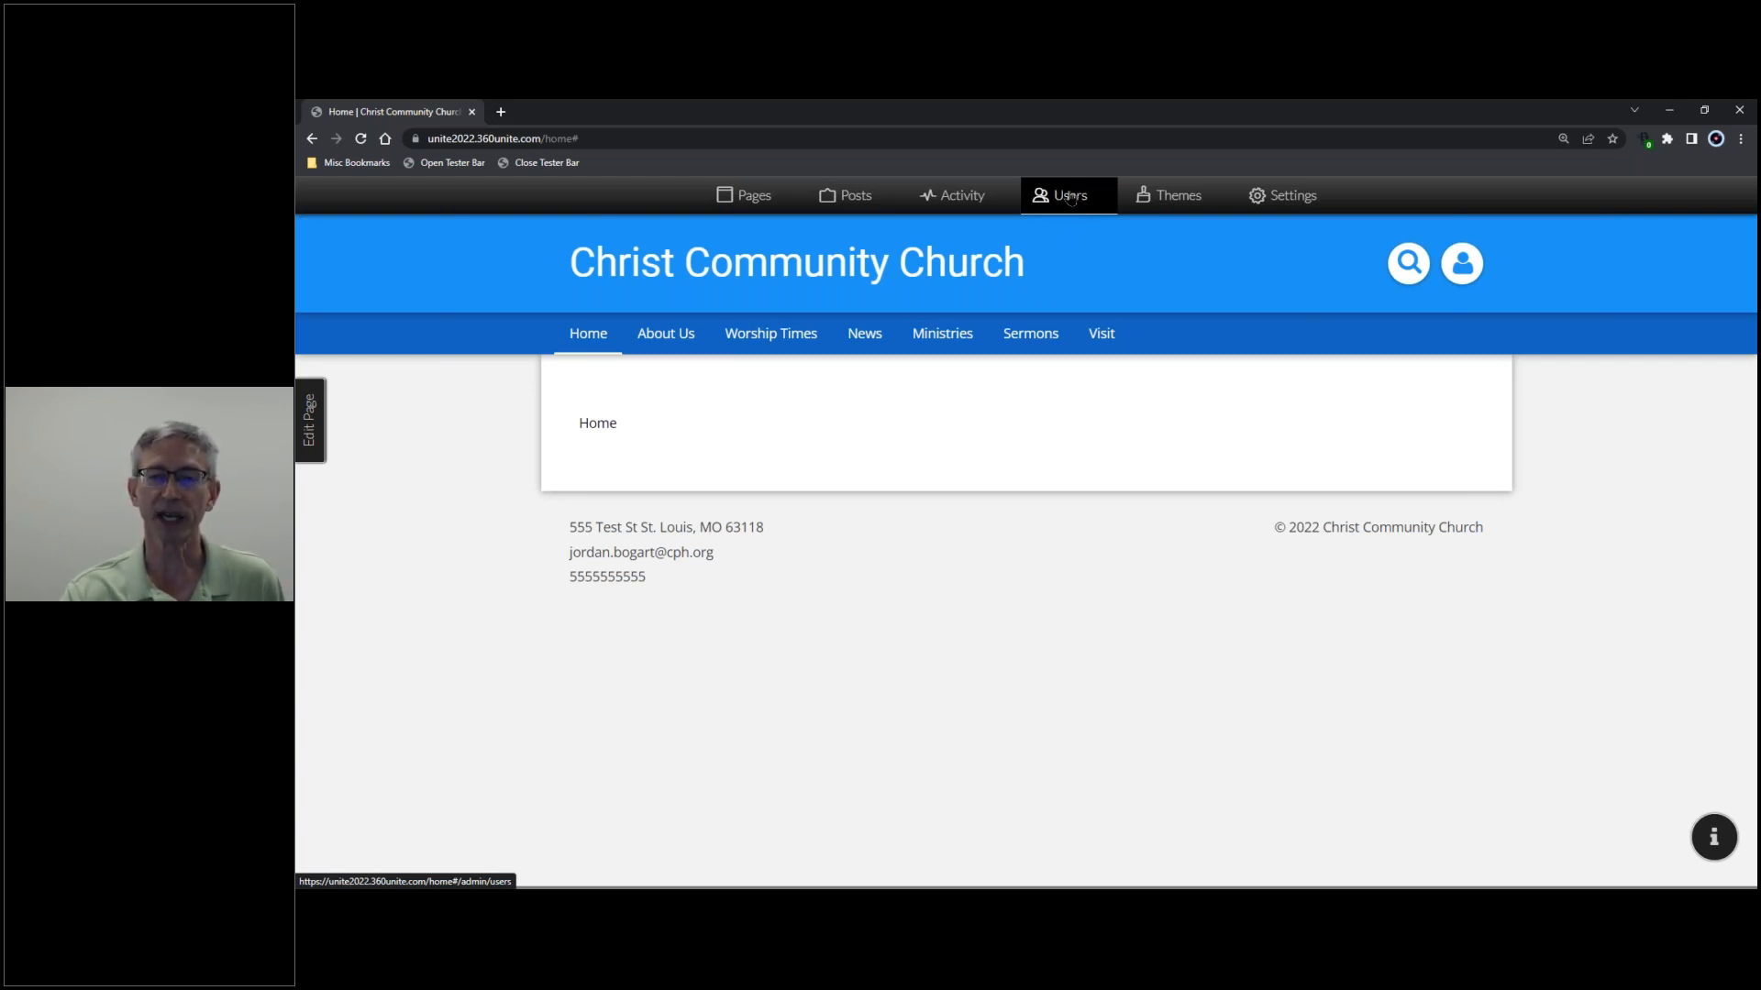
- Show the Users admin page listing the account's five members
{"action": "mouse_move", "coordinate": [969, 339]}
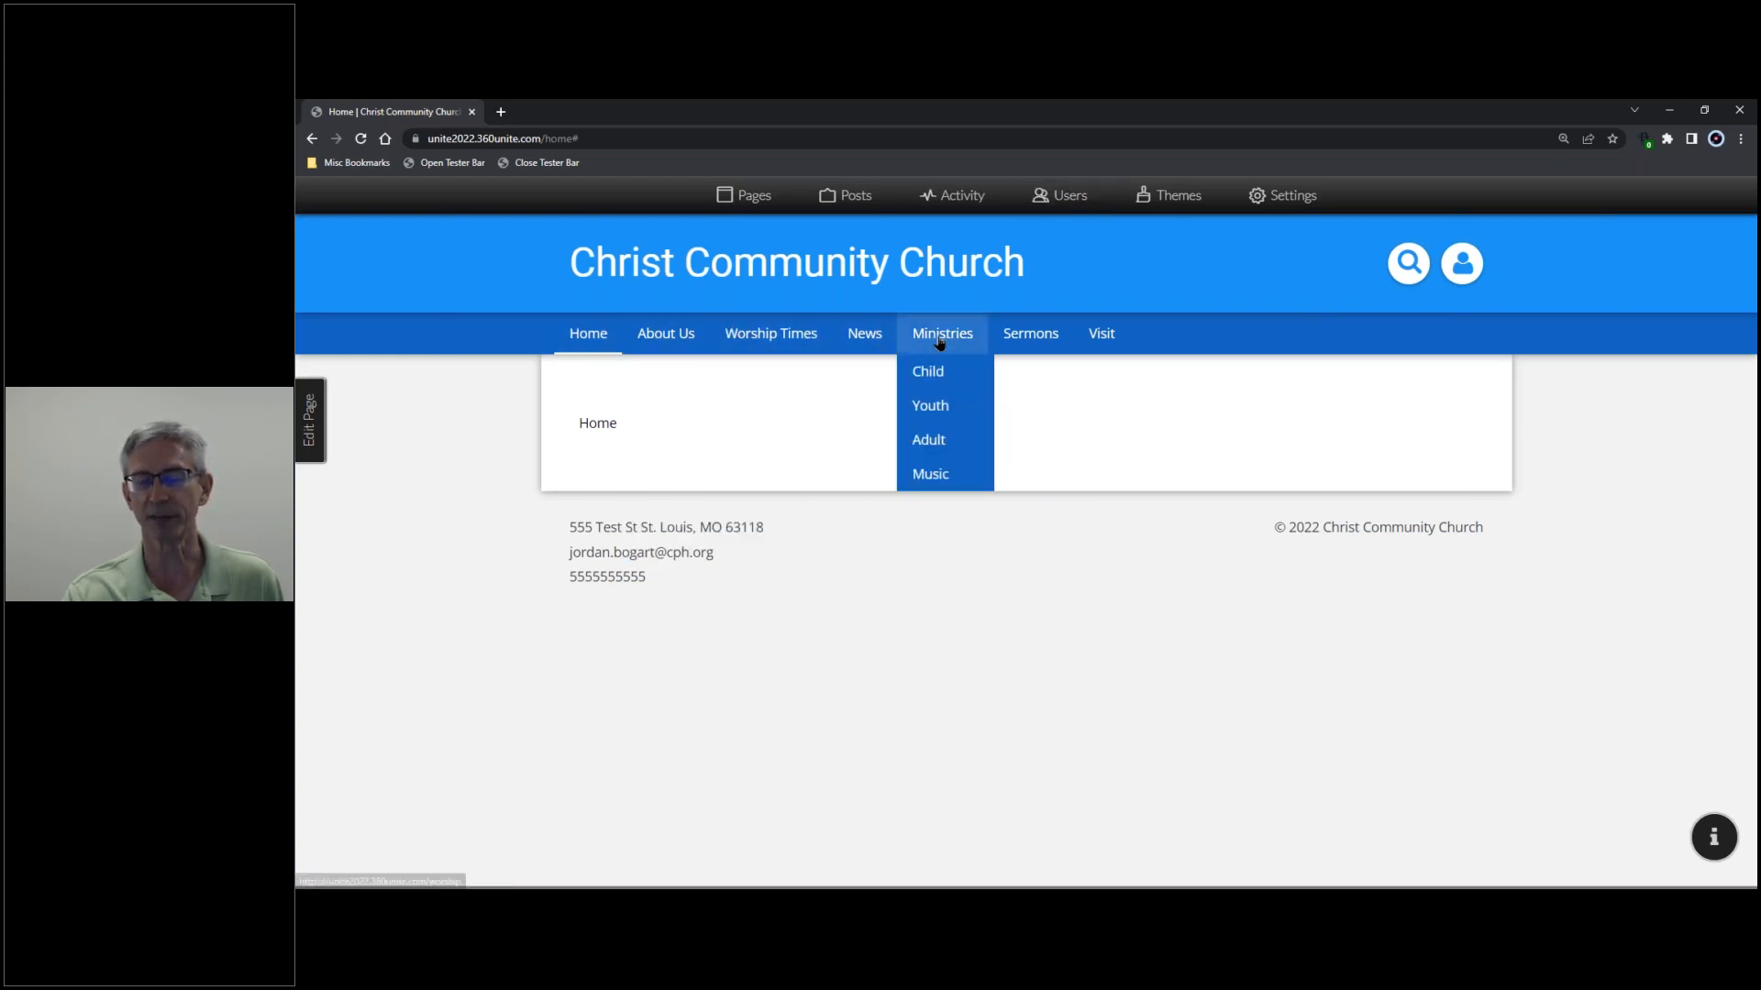
{"action": "mouse_move", "coordinate": [1105, 342]}
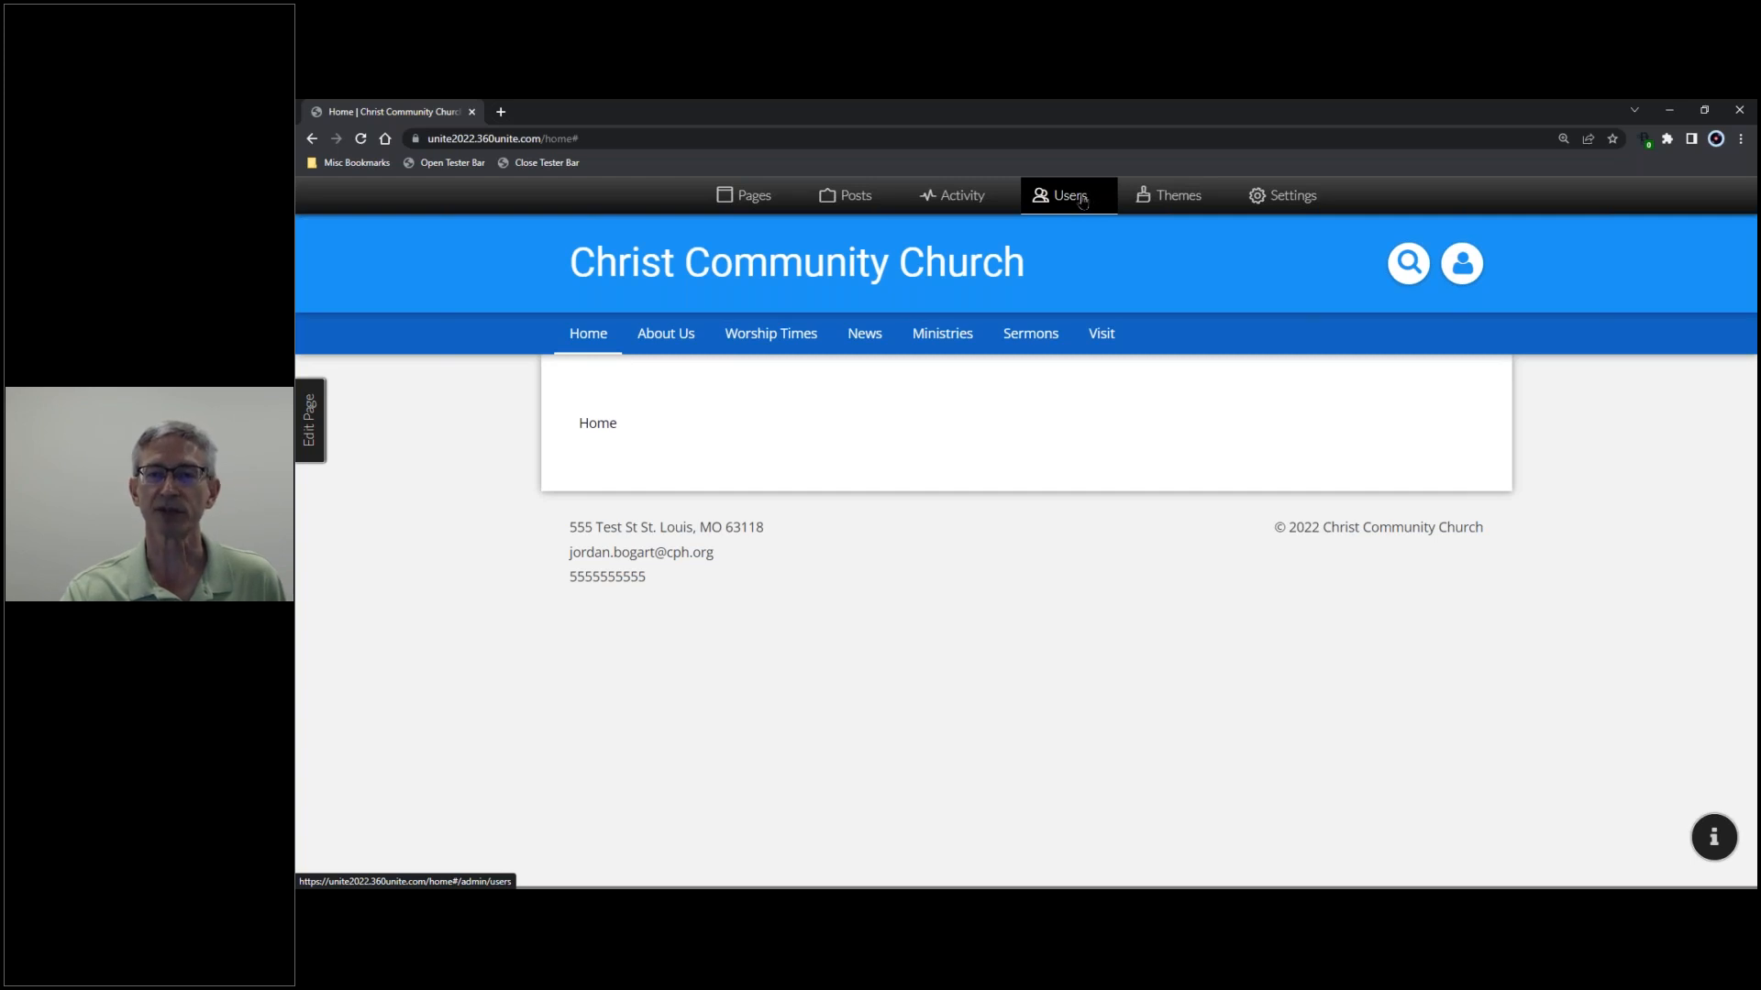
{"action": "left_click", "coordinate": [1083, 202]}
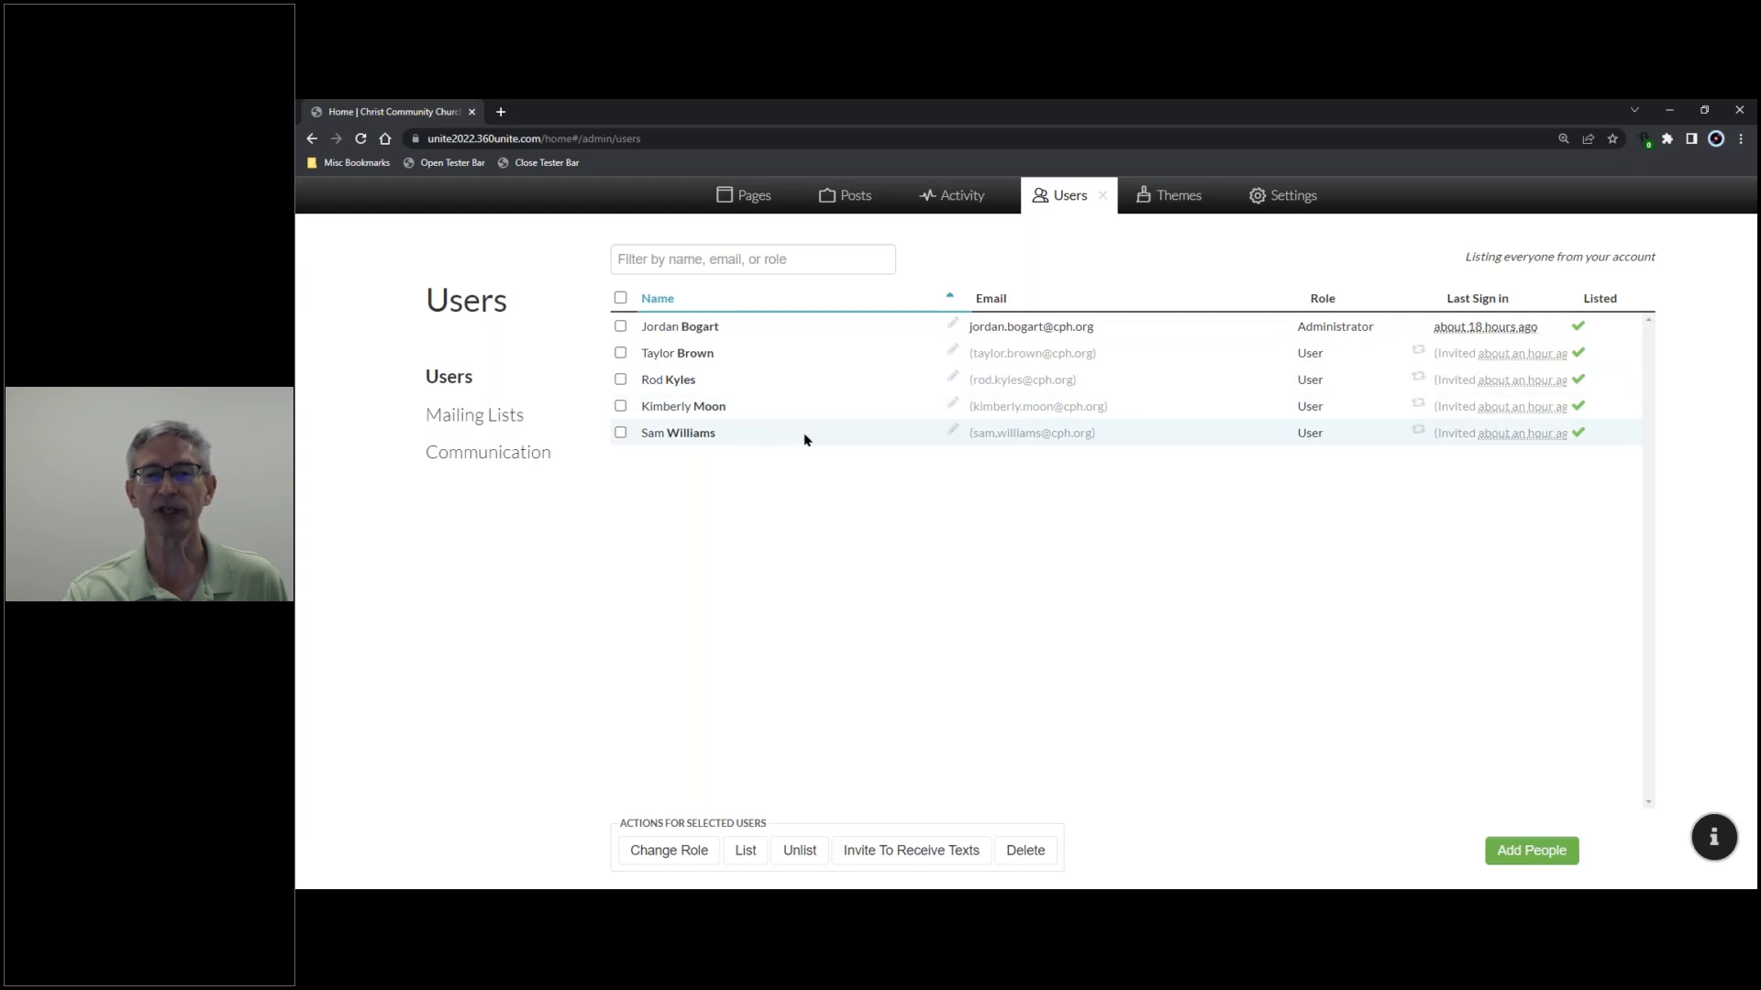
{"action": "left_click", "coordinate": [952, 433]}
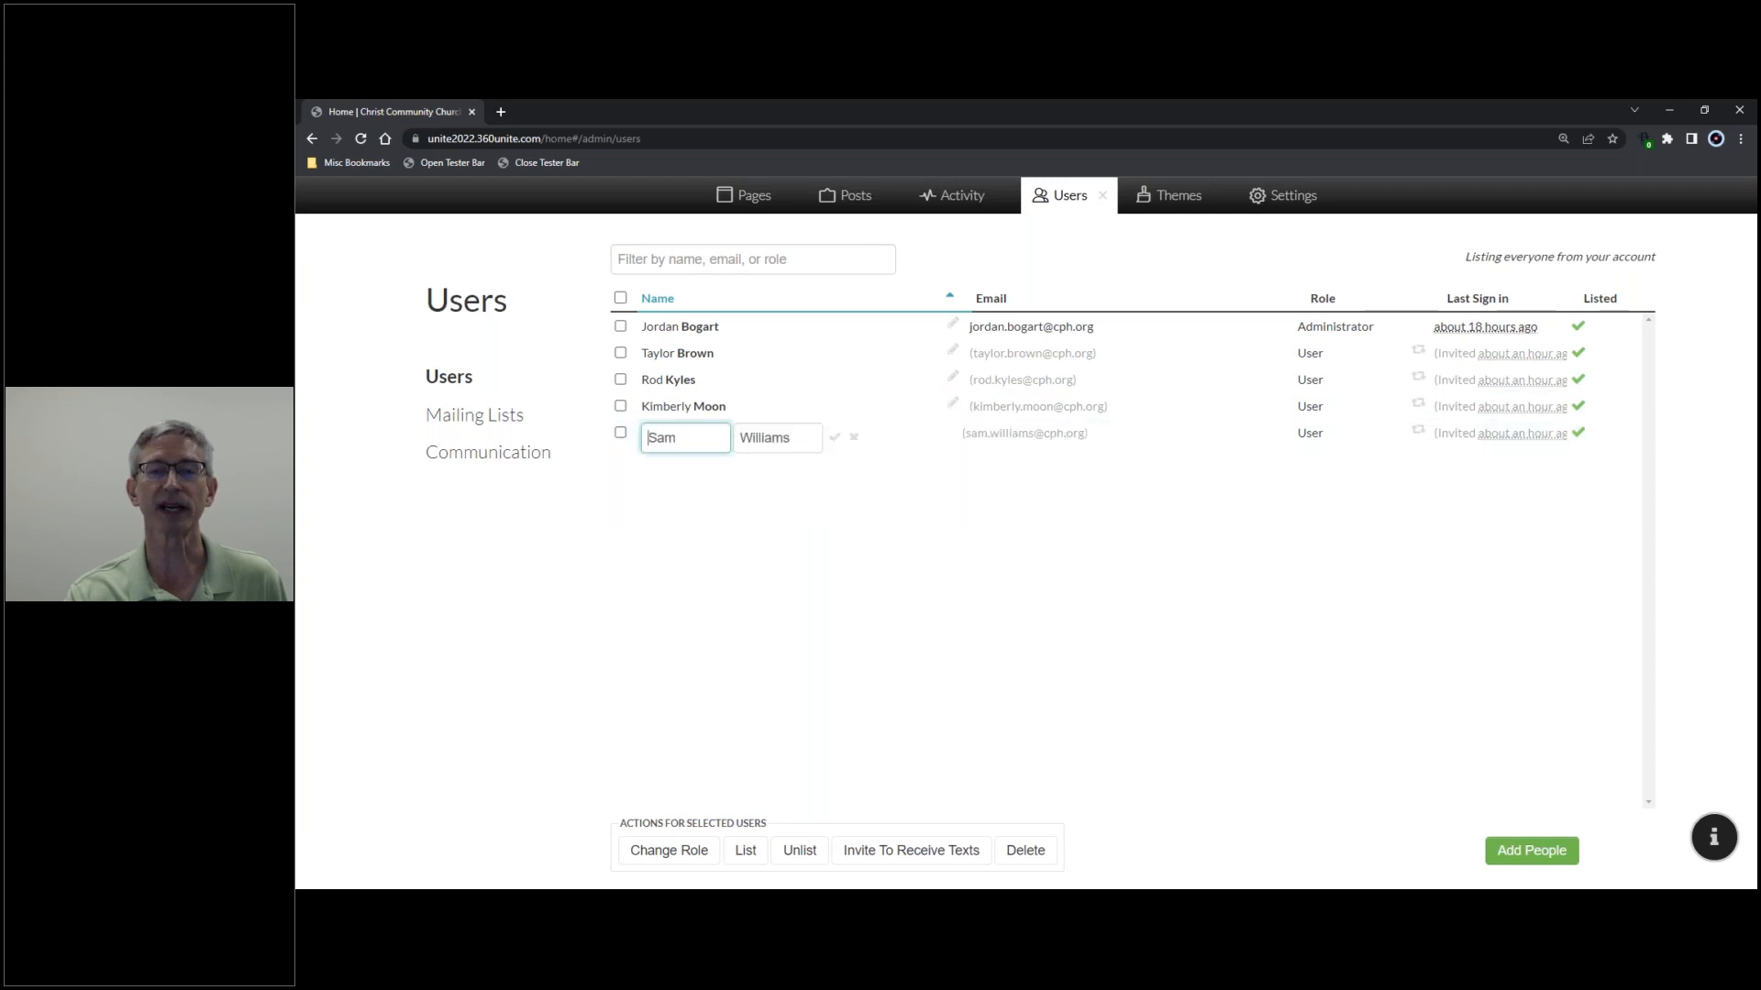
{"action": "left_click", "coordinate": [852, 437]}
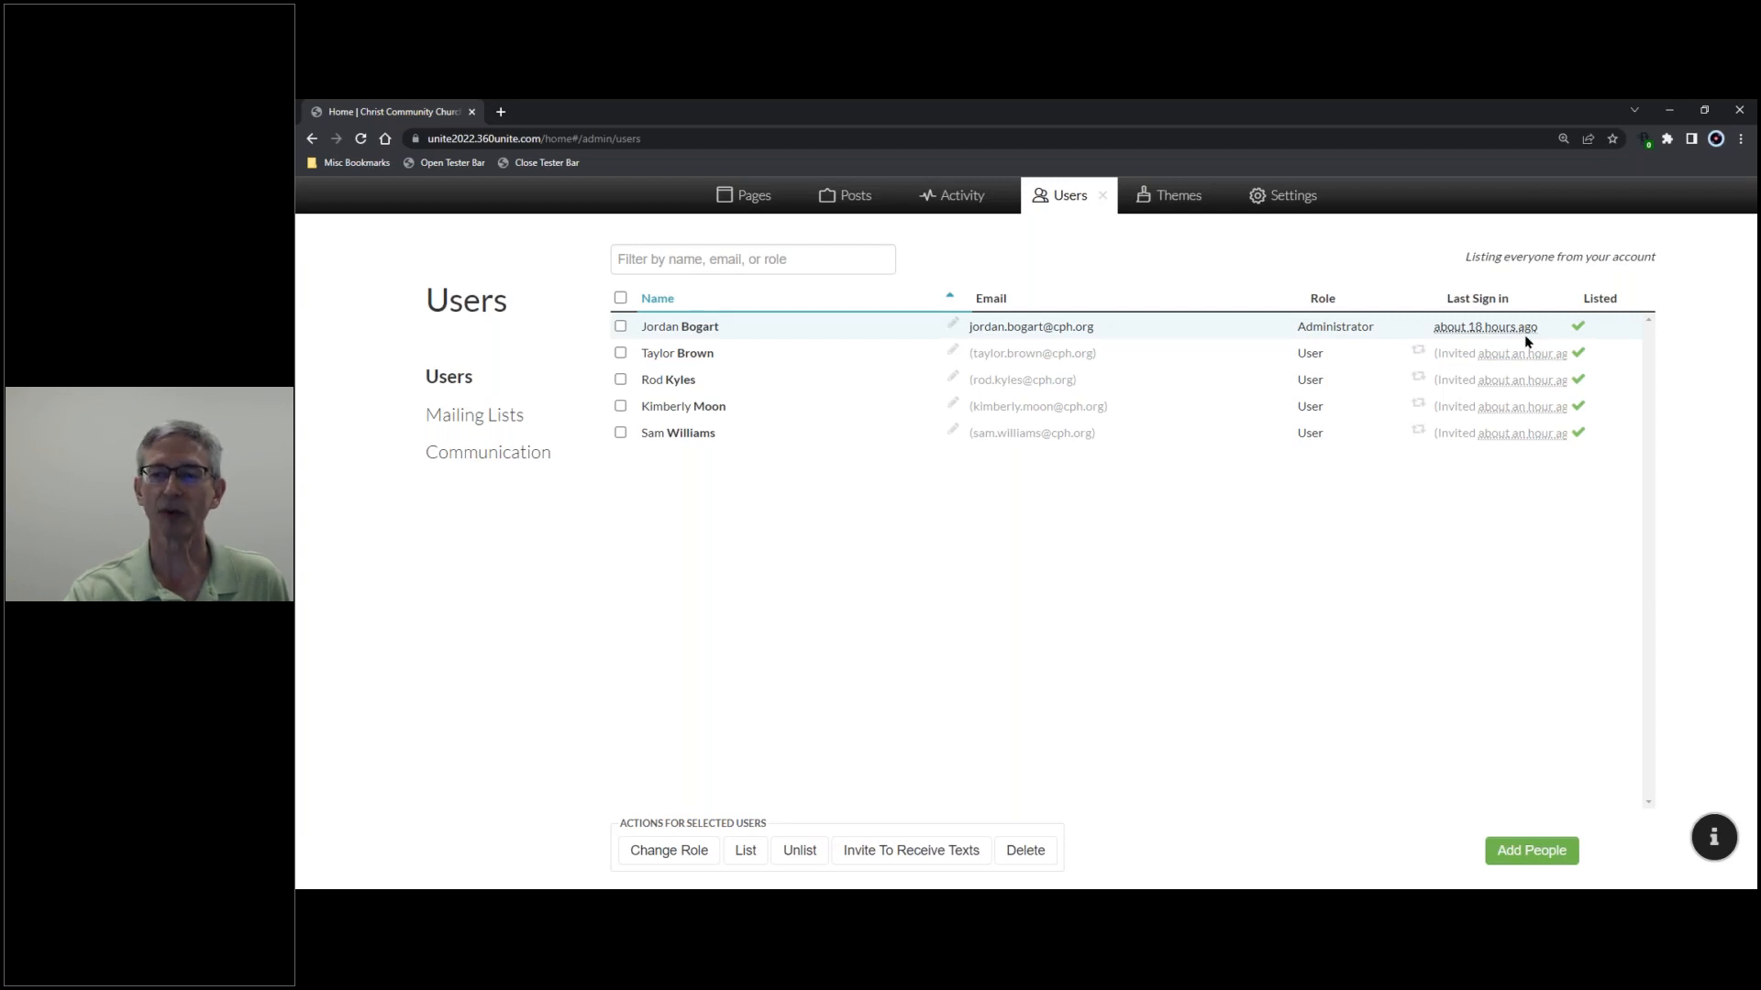
{"action": "mouse_move", "coordinate": [1535, 350]}
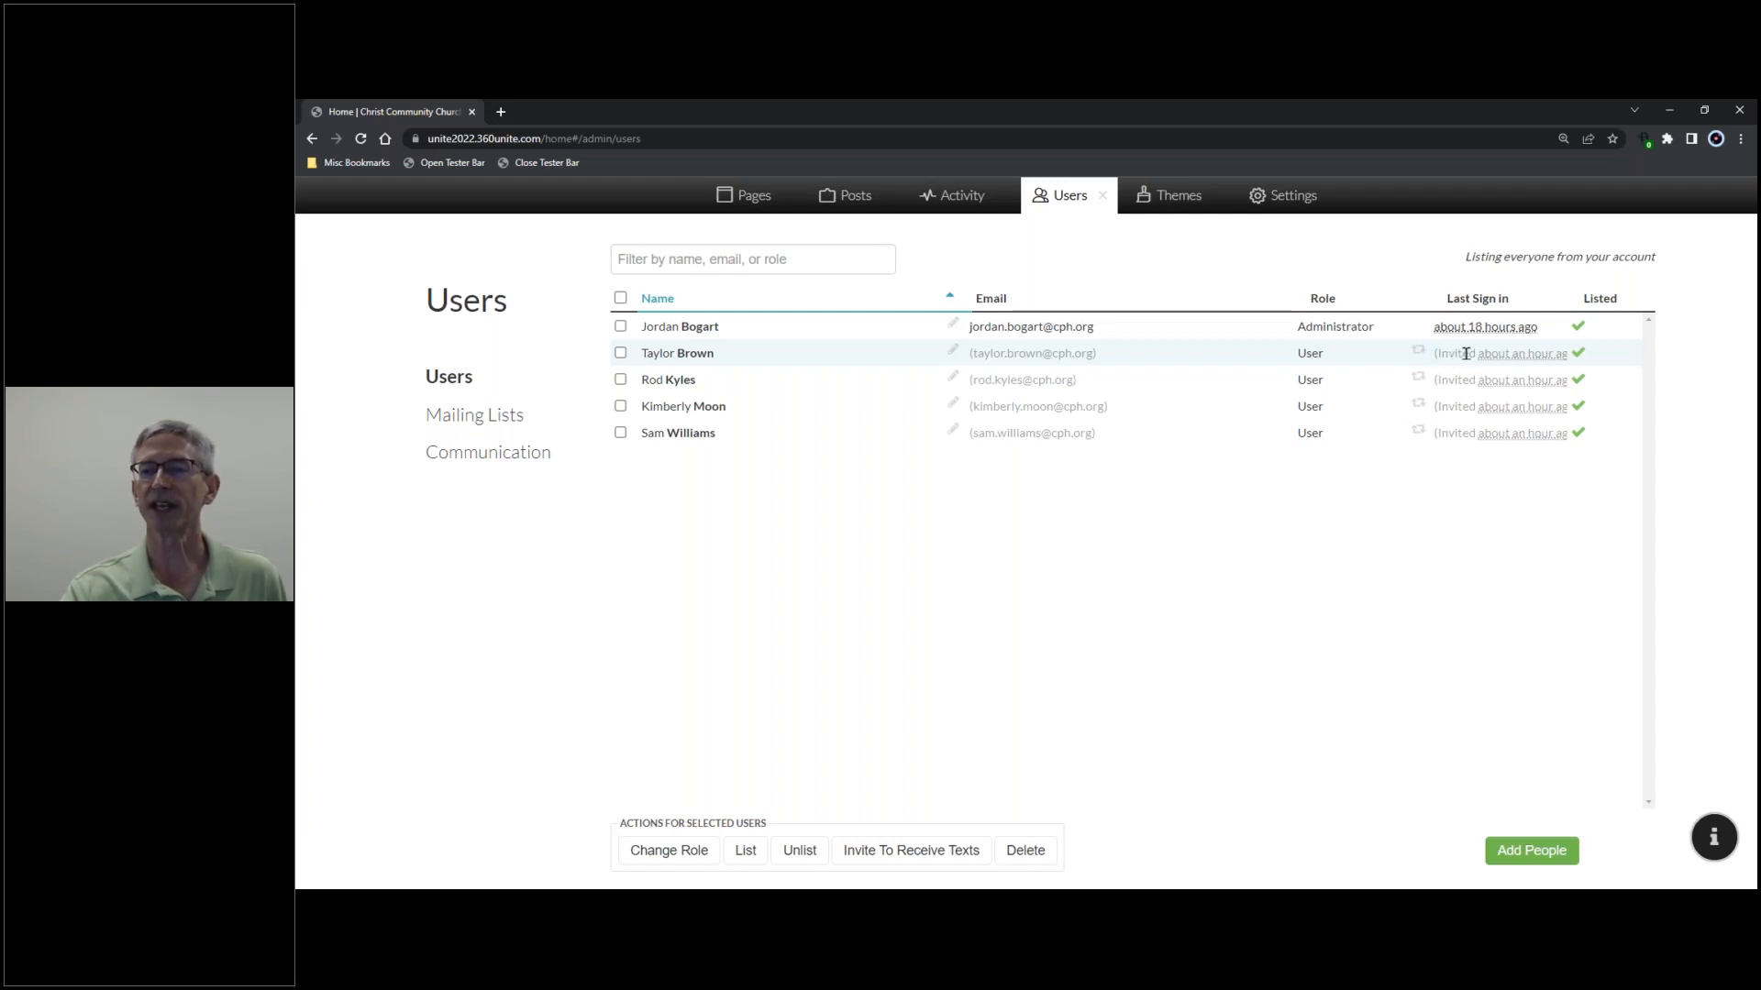
{"action": "mouse_move", "coordinate": [1482, 364]}
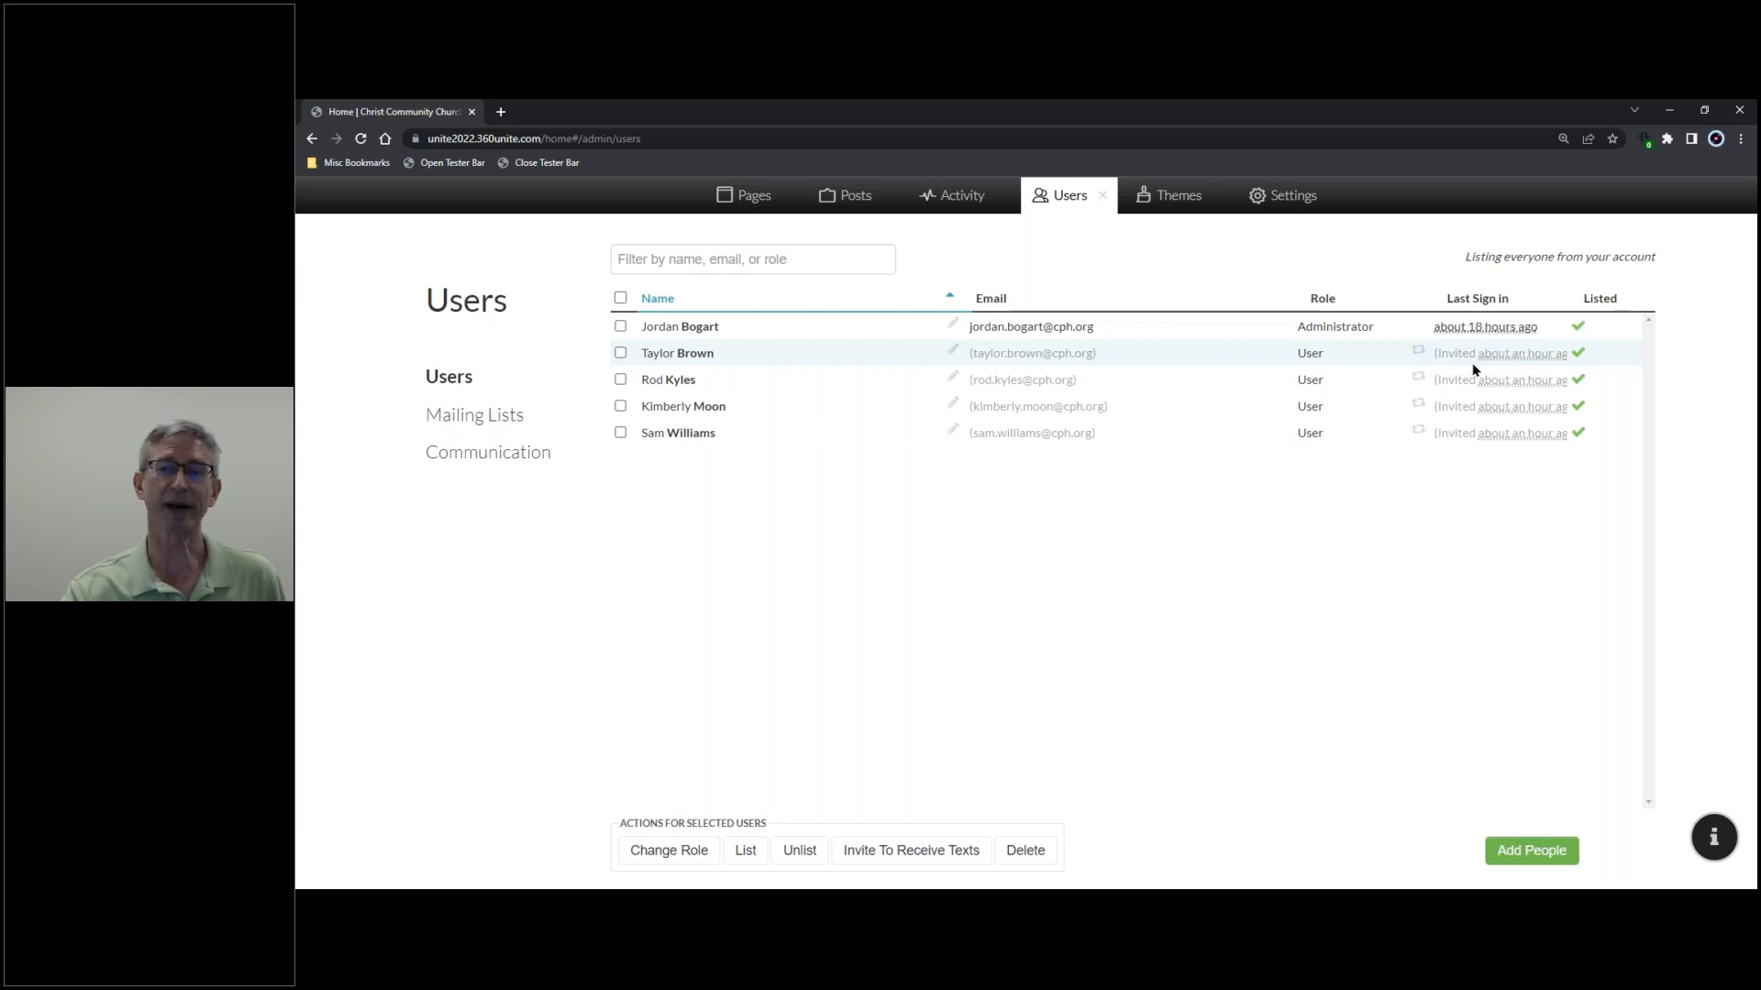
{"action": "left_click", "coordinate": [1419, 354]}
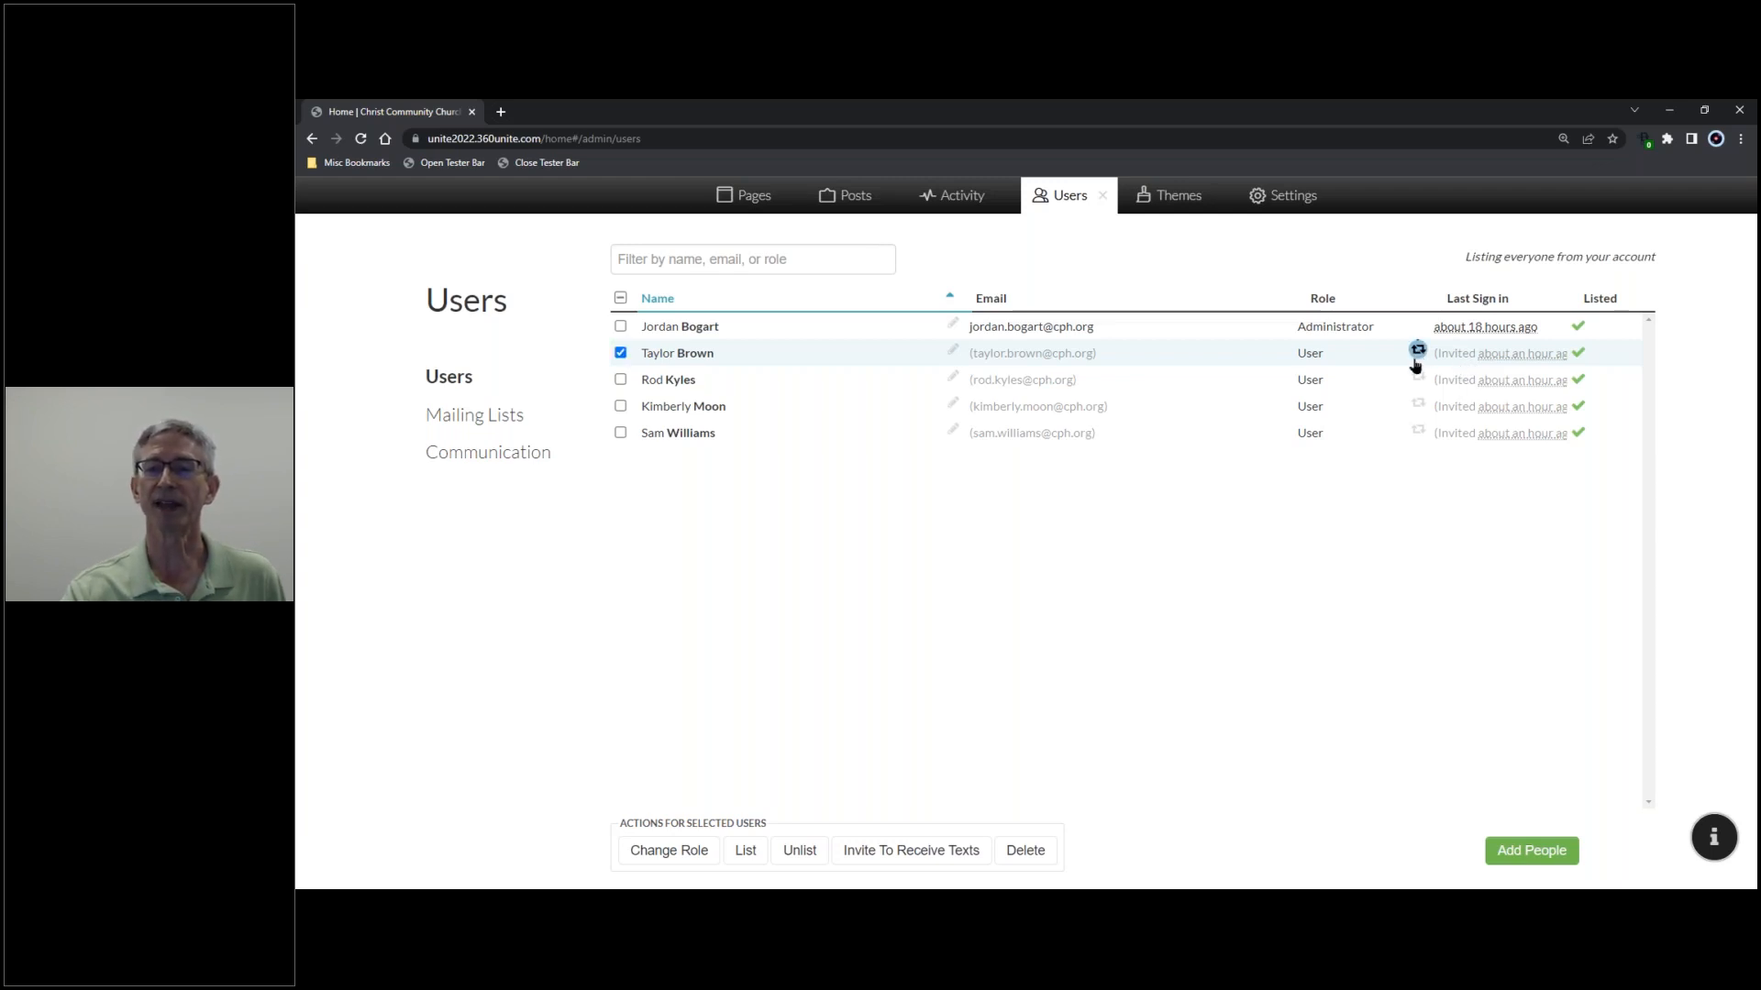
{"action": "left_click", "coordinate": [620, 353]}
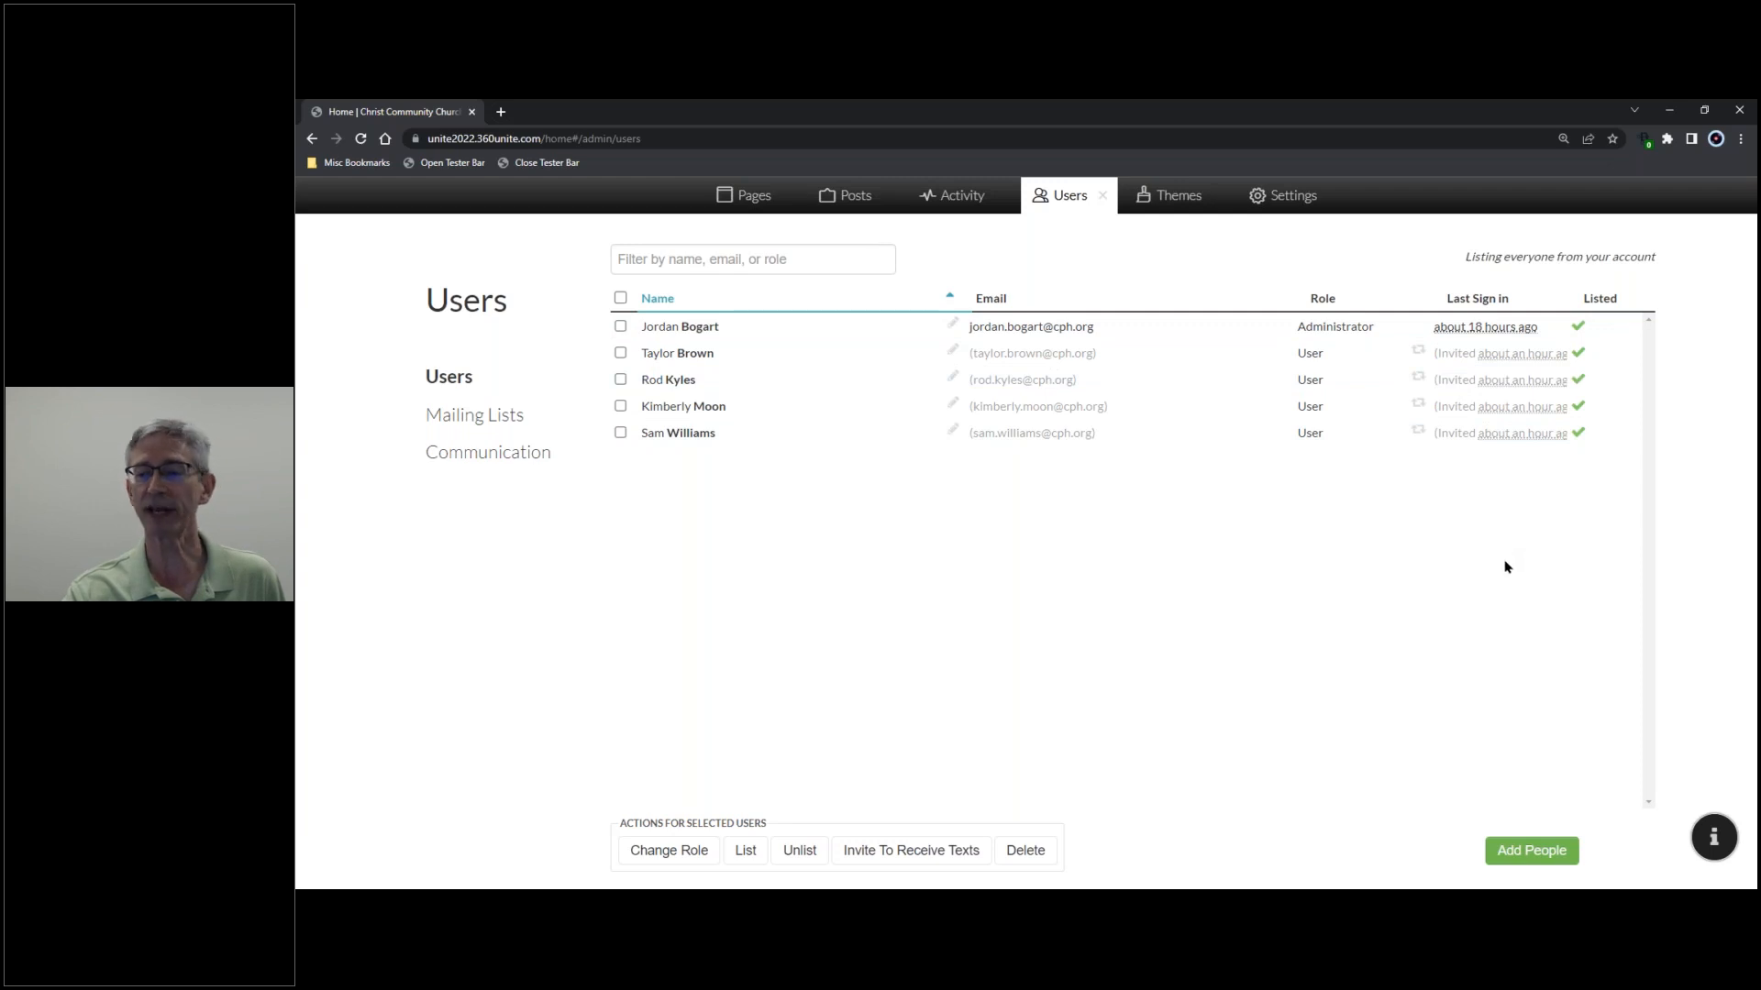
- Add a sixth person with their first name, last name and cph.org email address
{"action": "left_click", "coordinate": [1529, 852]}
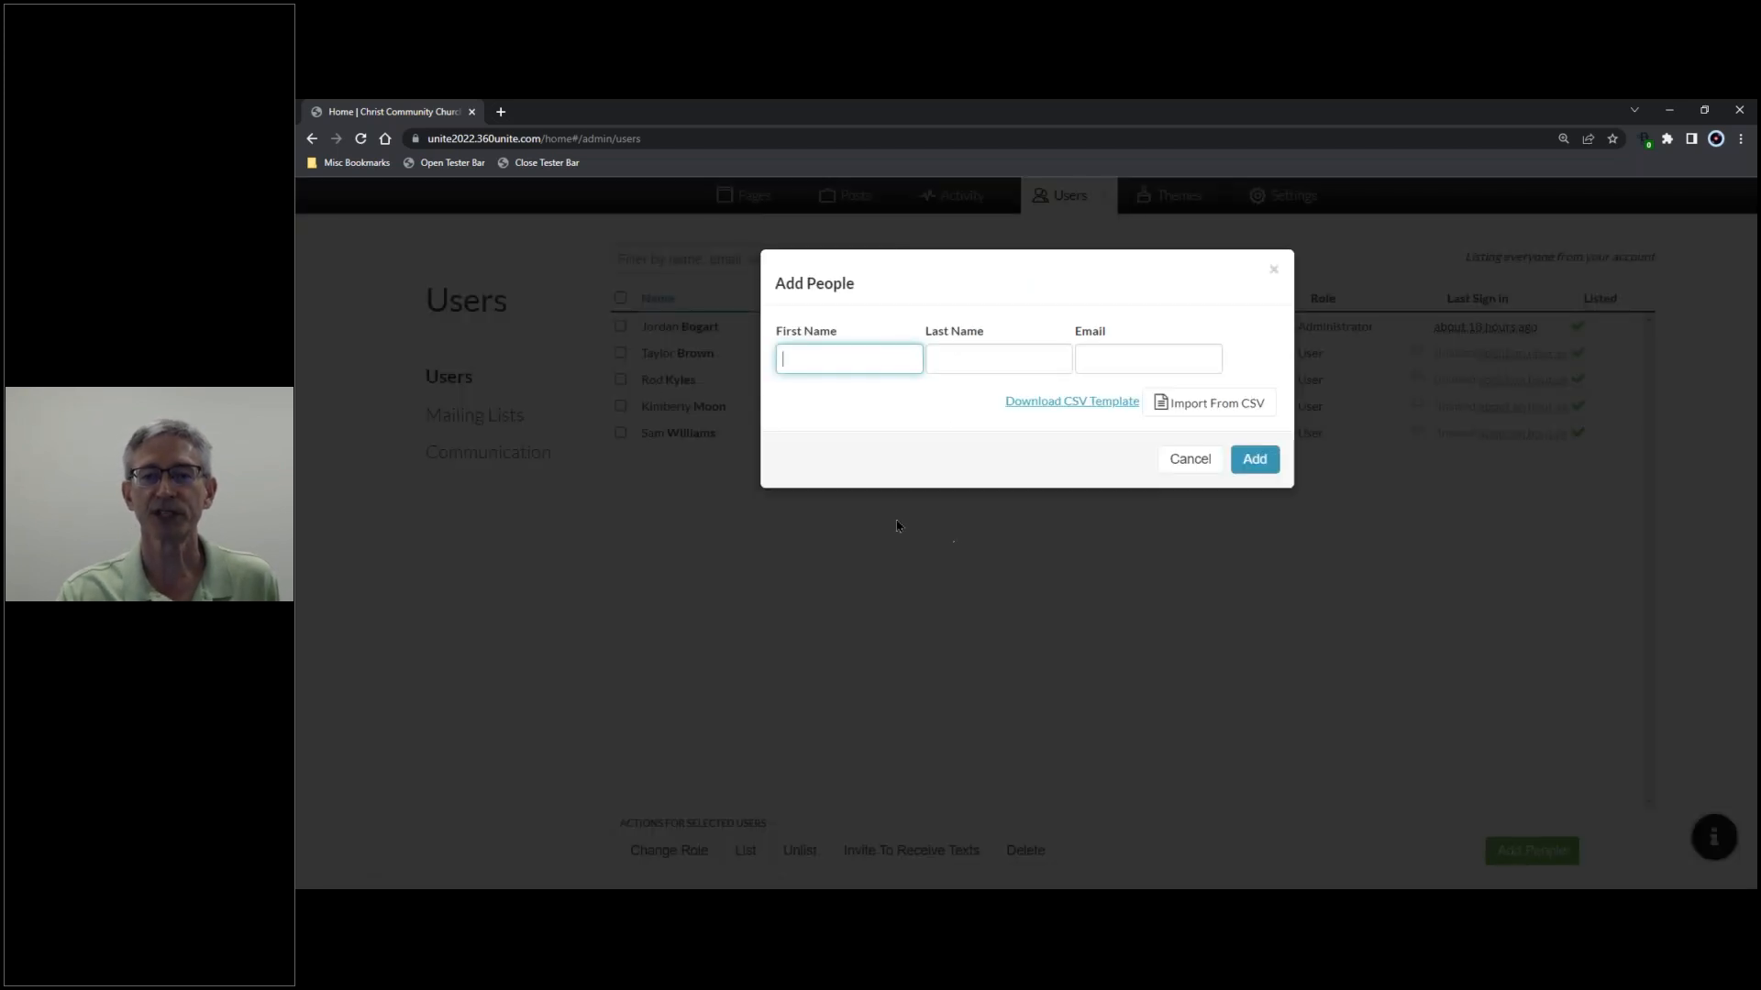
{"action": "key", "text": "Tab"}
{"action": "key", "text": "Tab"}
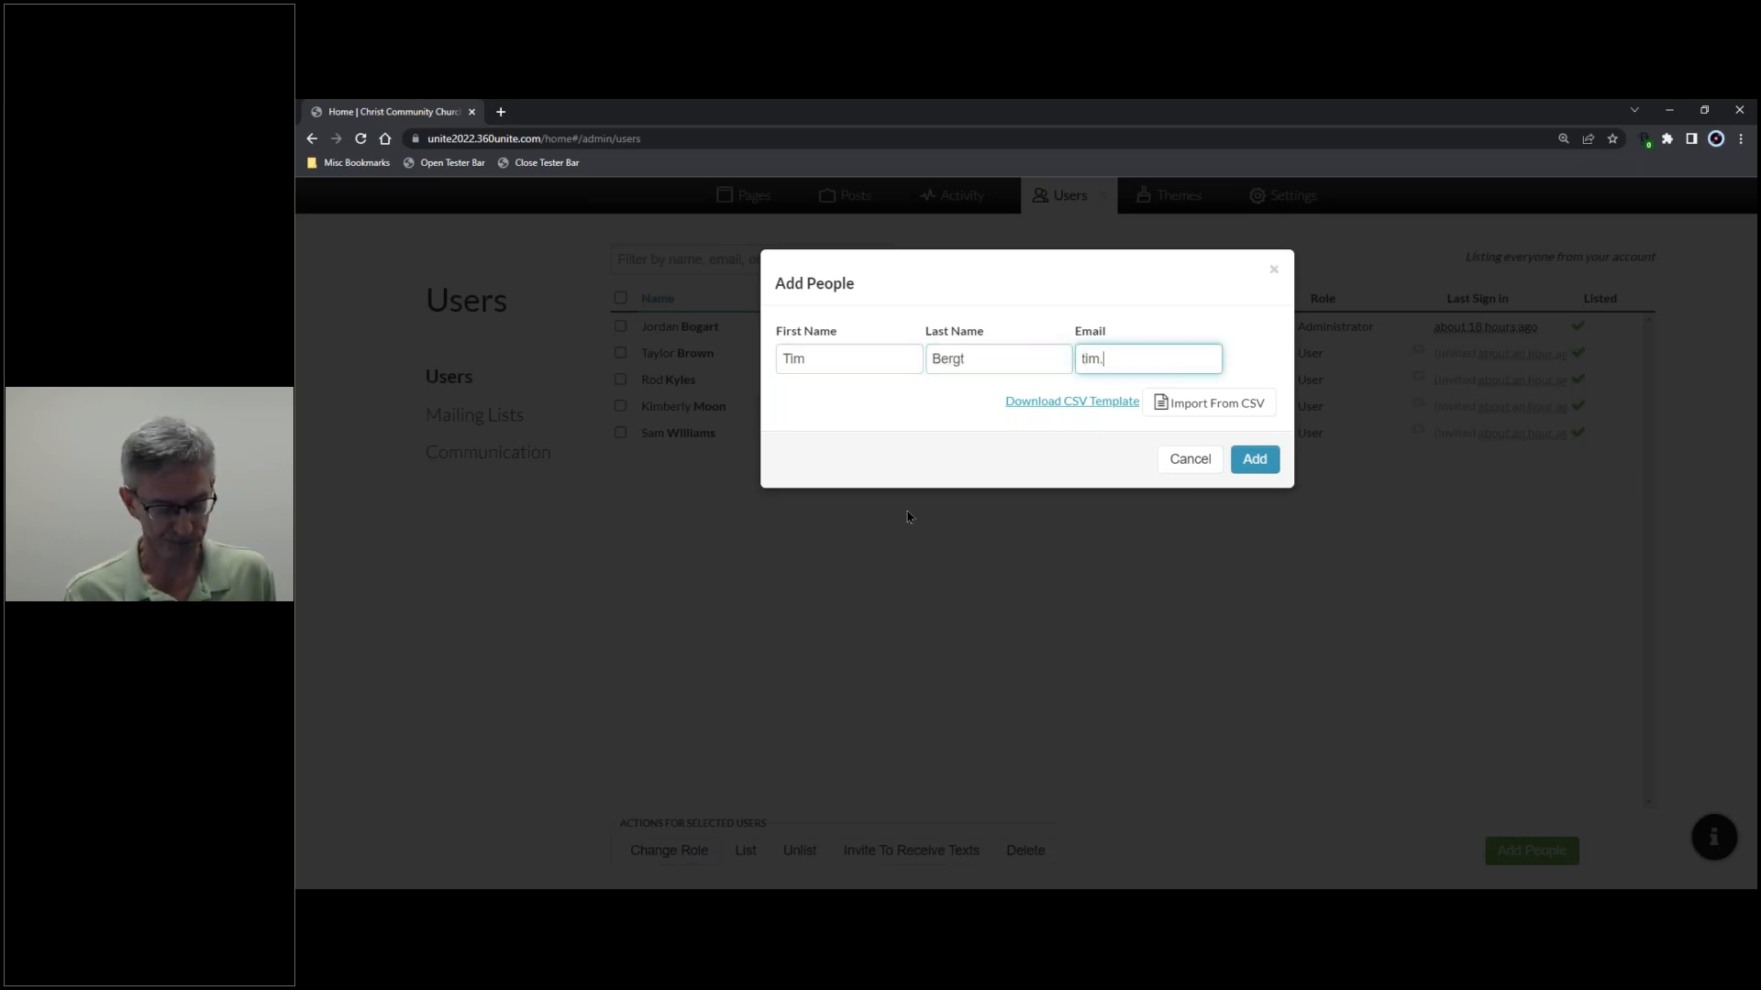
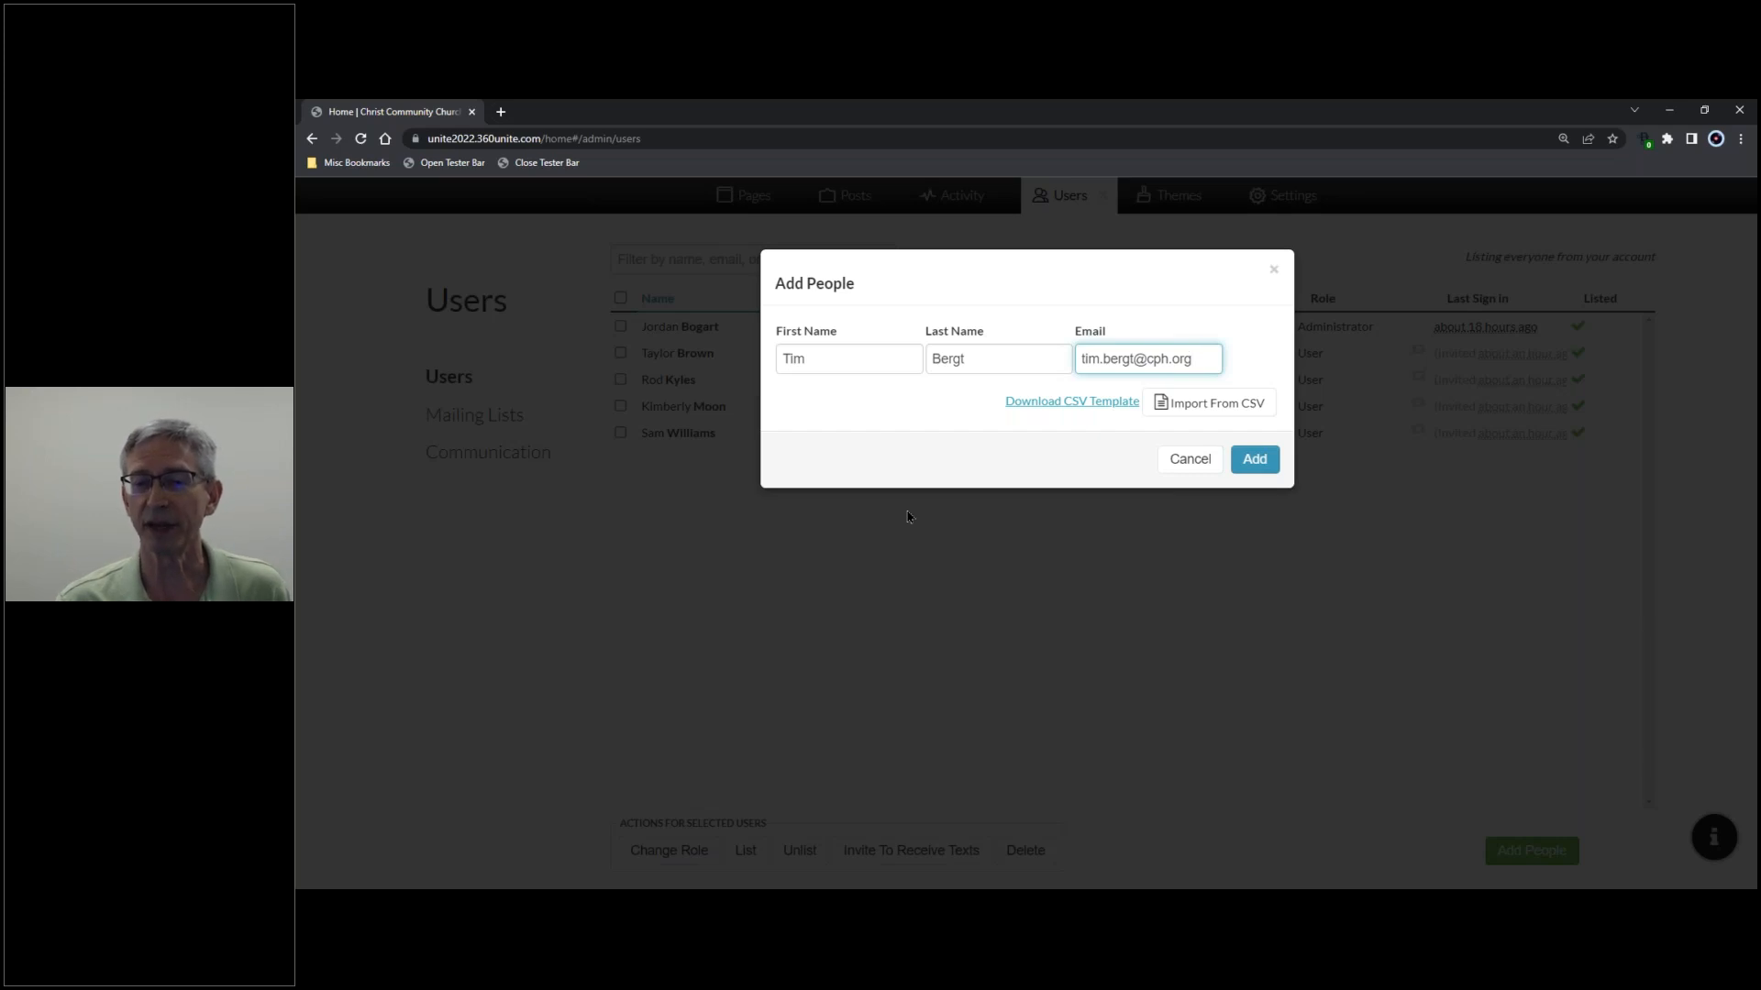
{"action": "left_click", "coordinate": [1262, 461]}
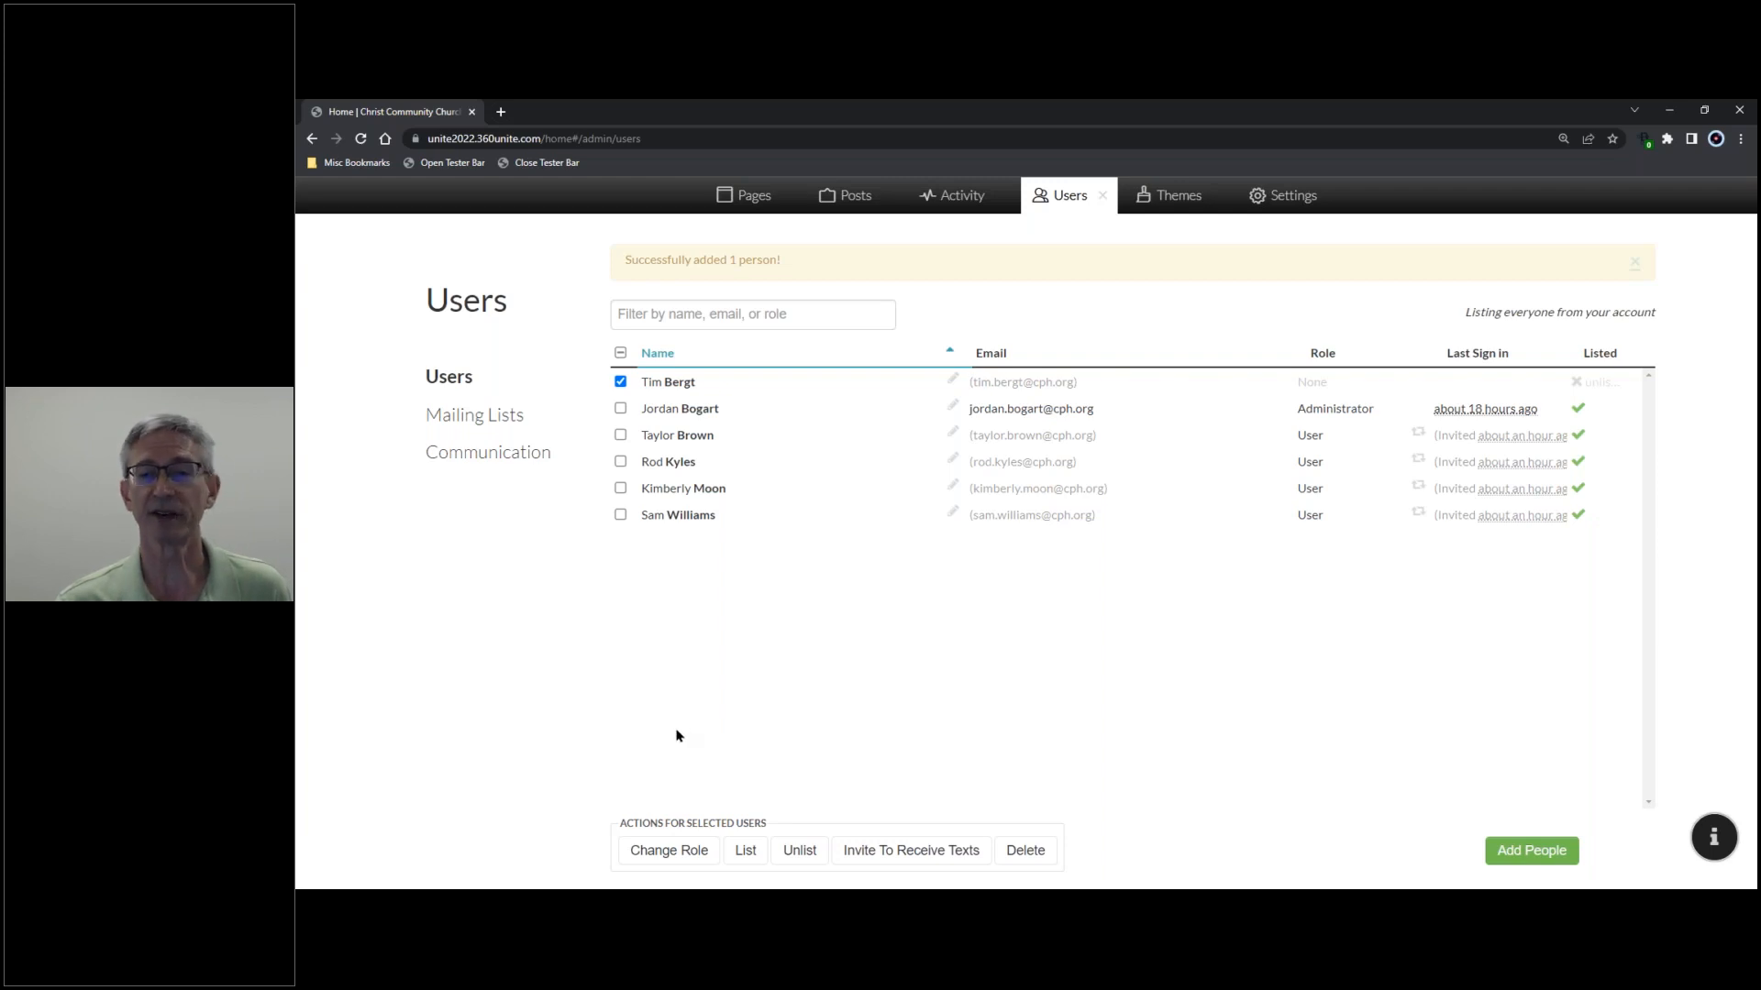
- With only the new person selected, bring up the Change Role choices
{"action": "left_click", "coordinate": [621, 409]}
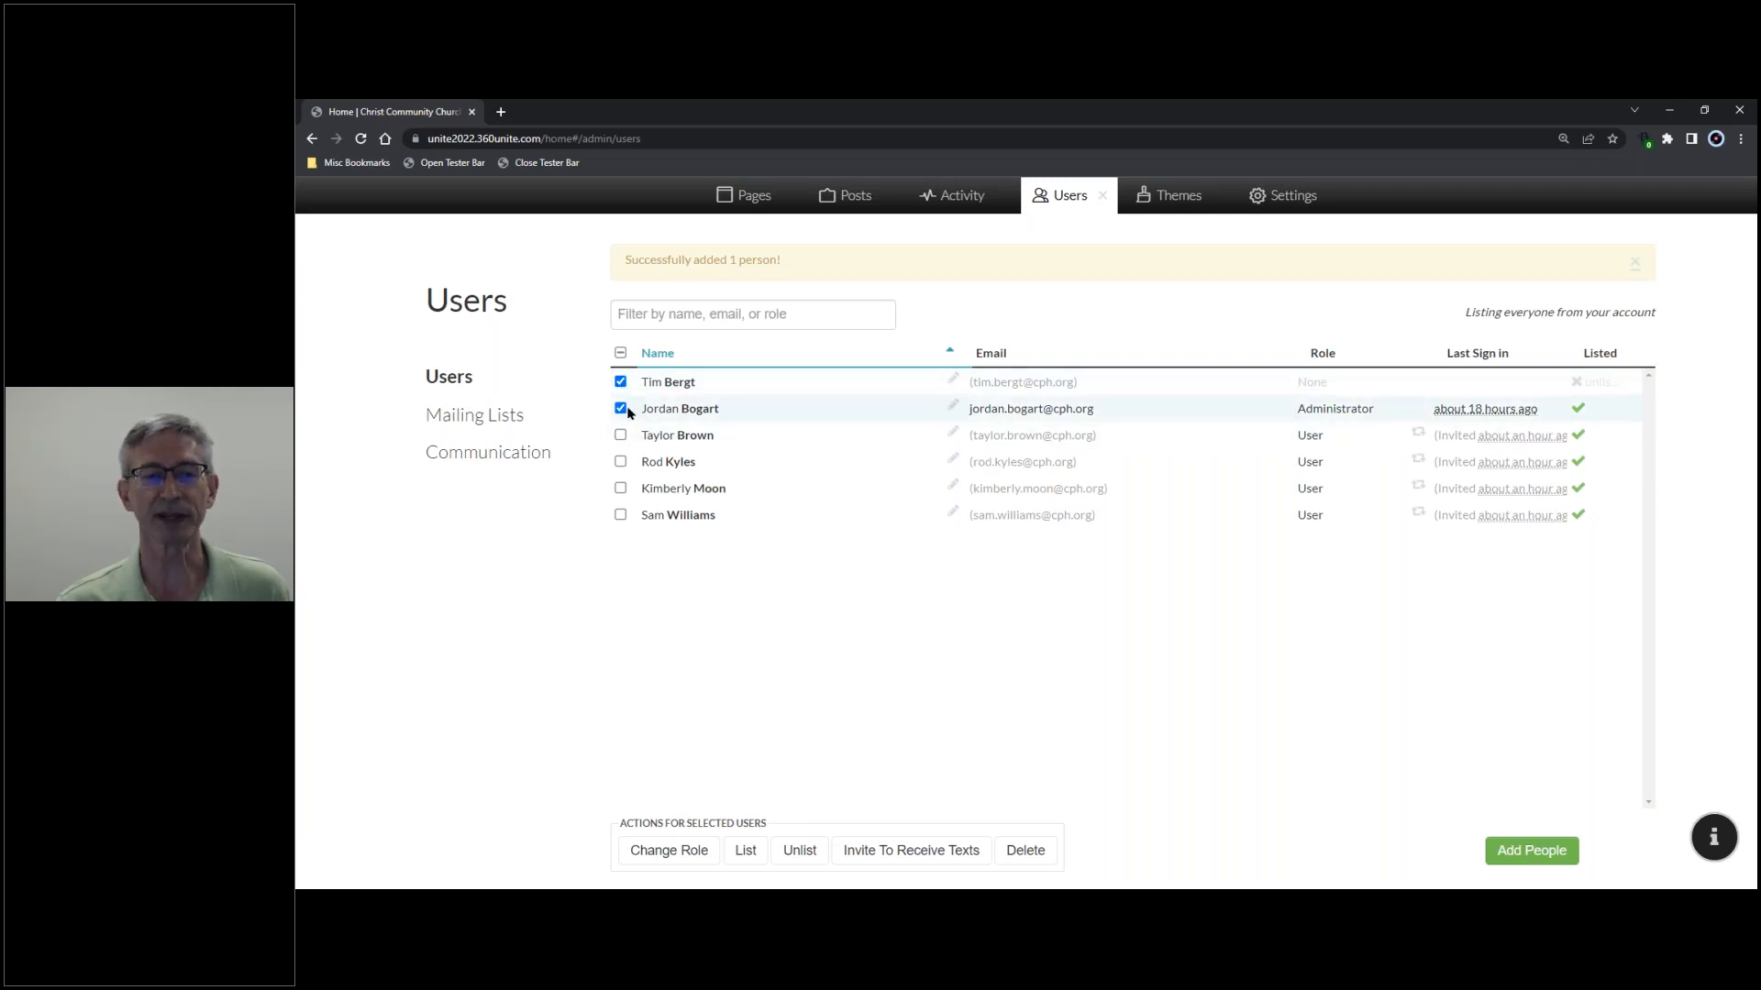
{"action": "left_click", "coordinate": [621, 409]}
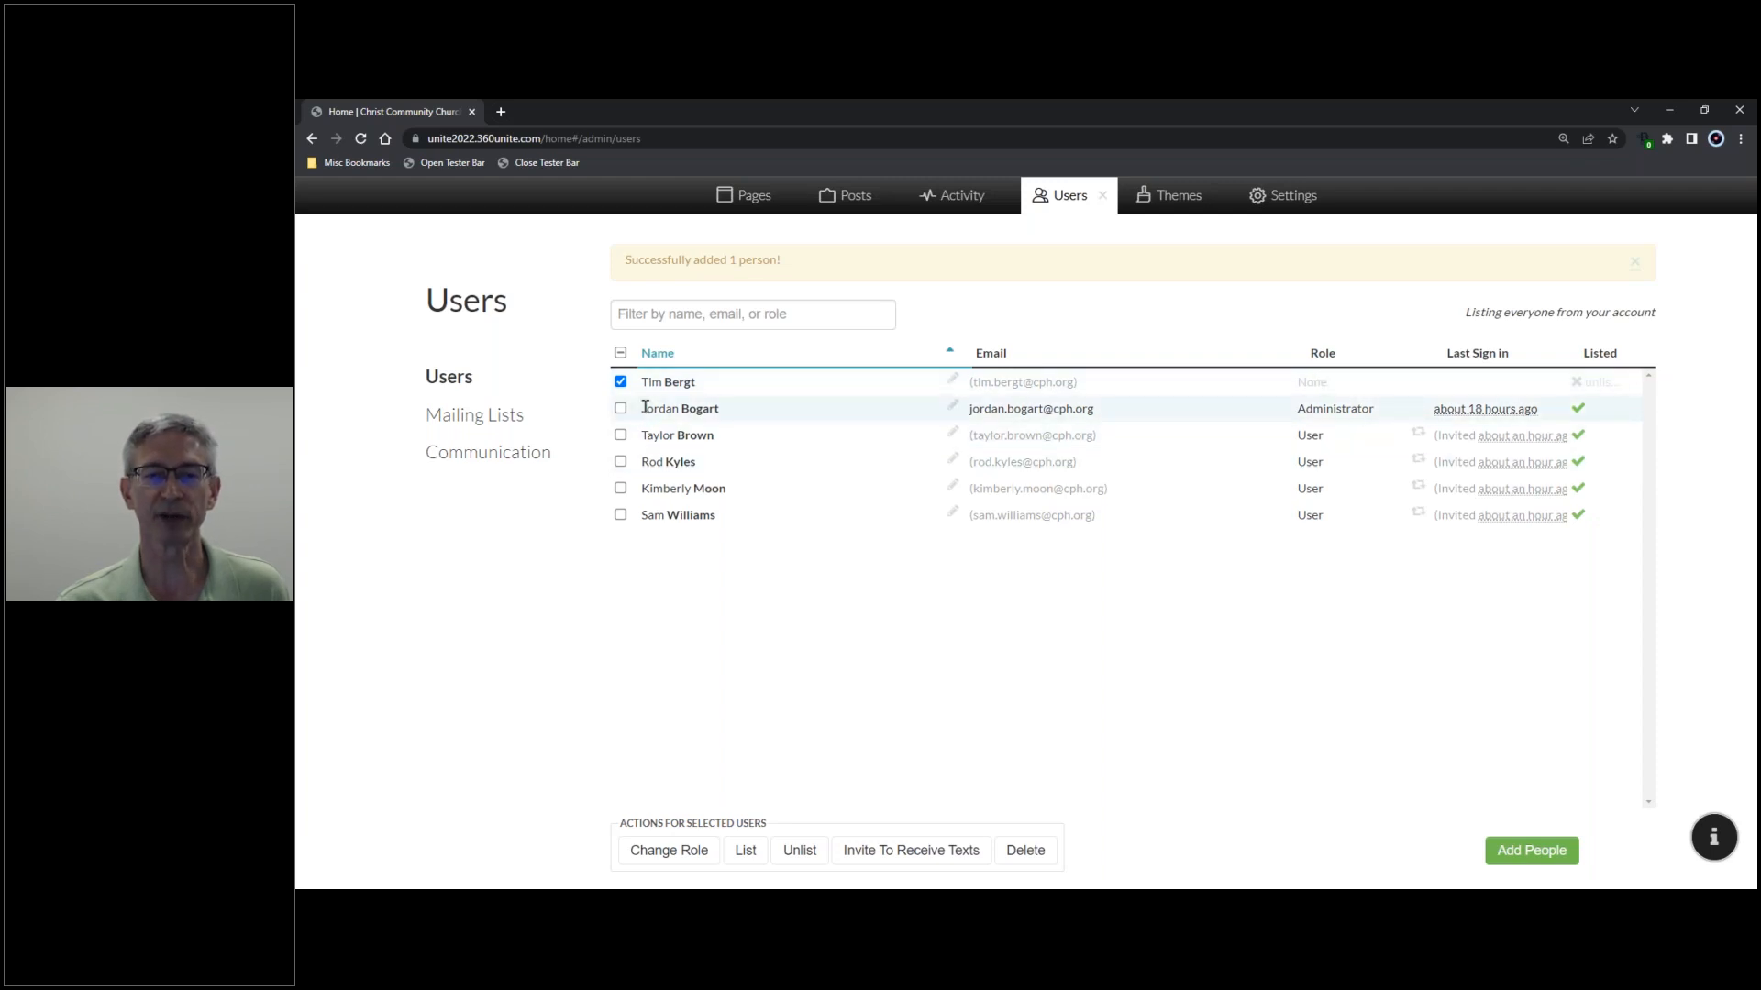
{"action": "left_click", "coordinate": [668, 853]}
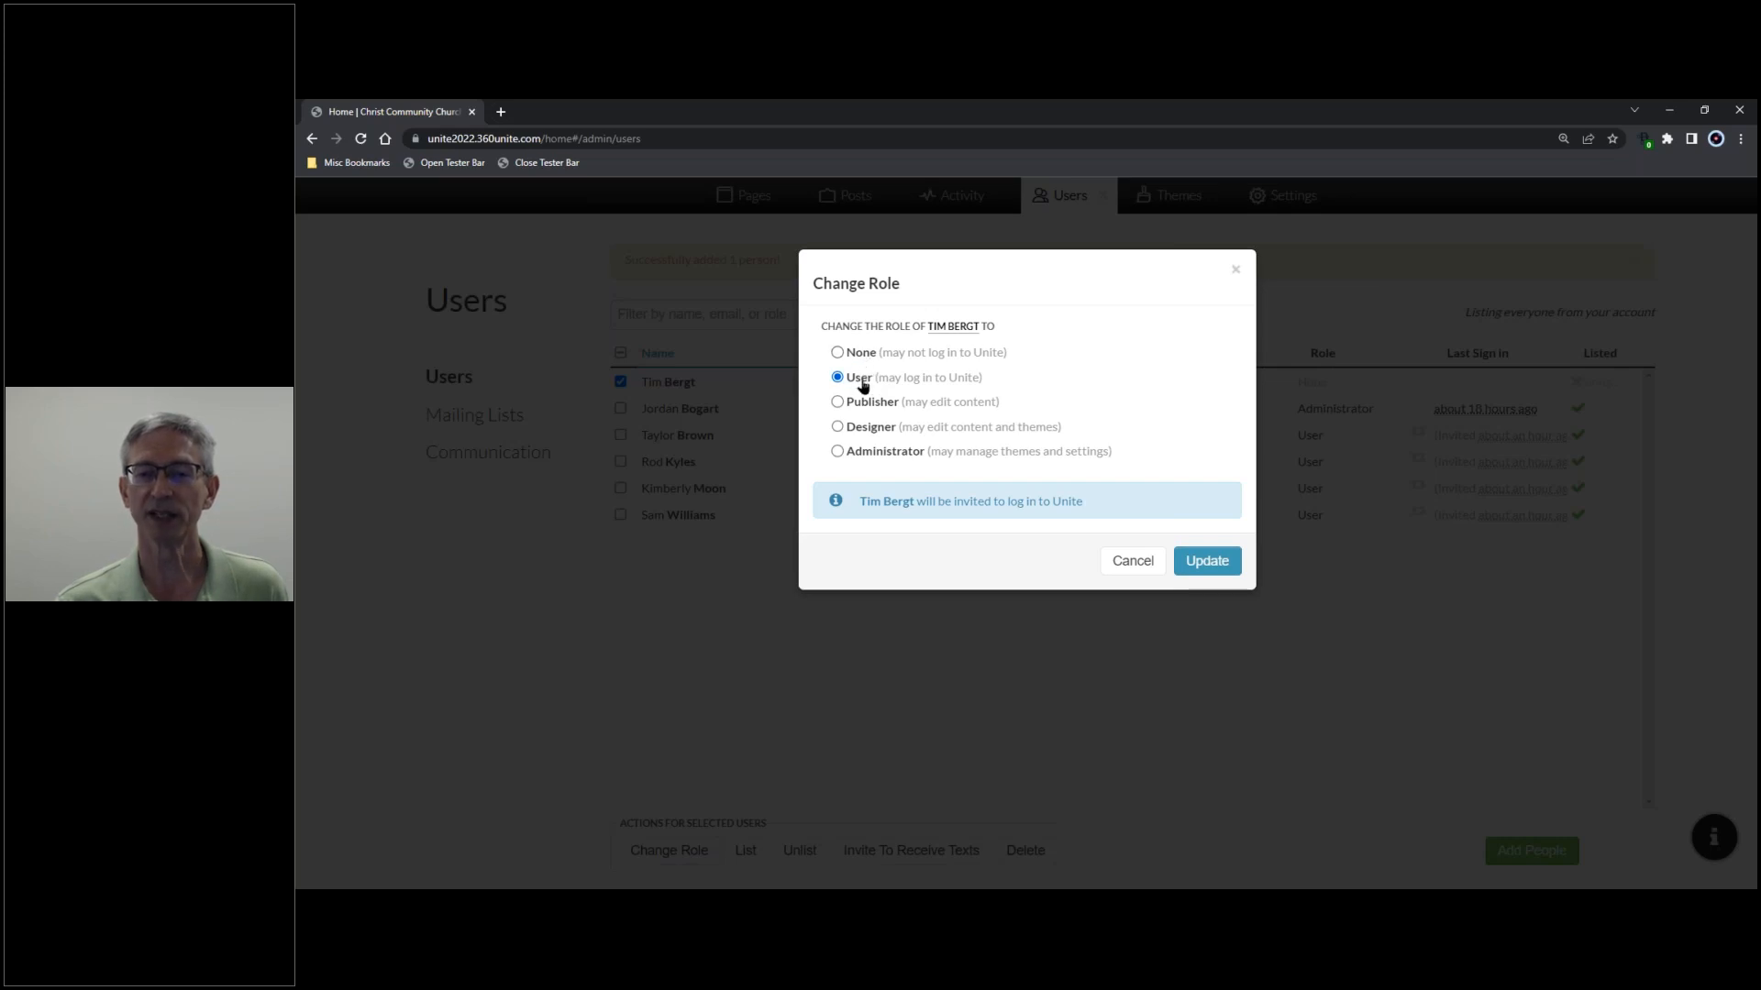
- Assign the User role to the newly added person
{"action": "left_click", "coordinate": [1203, 561]}
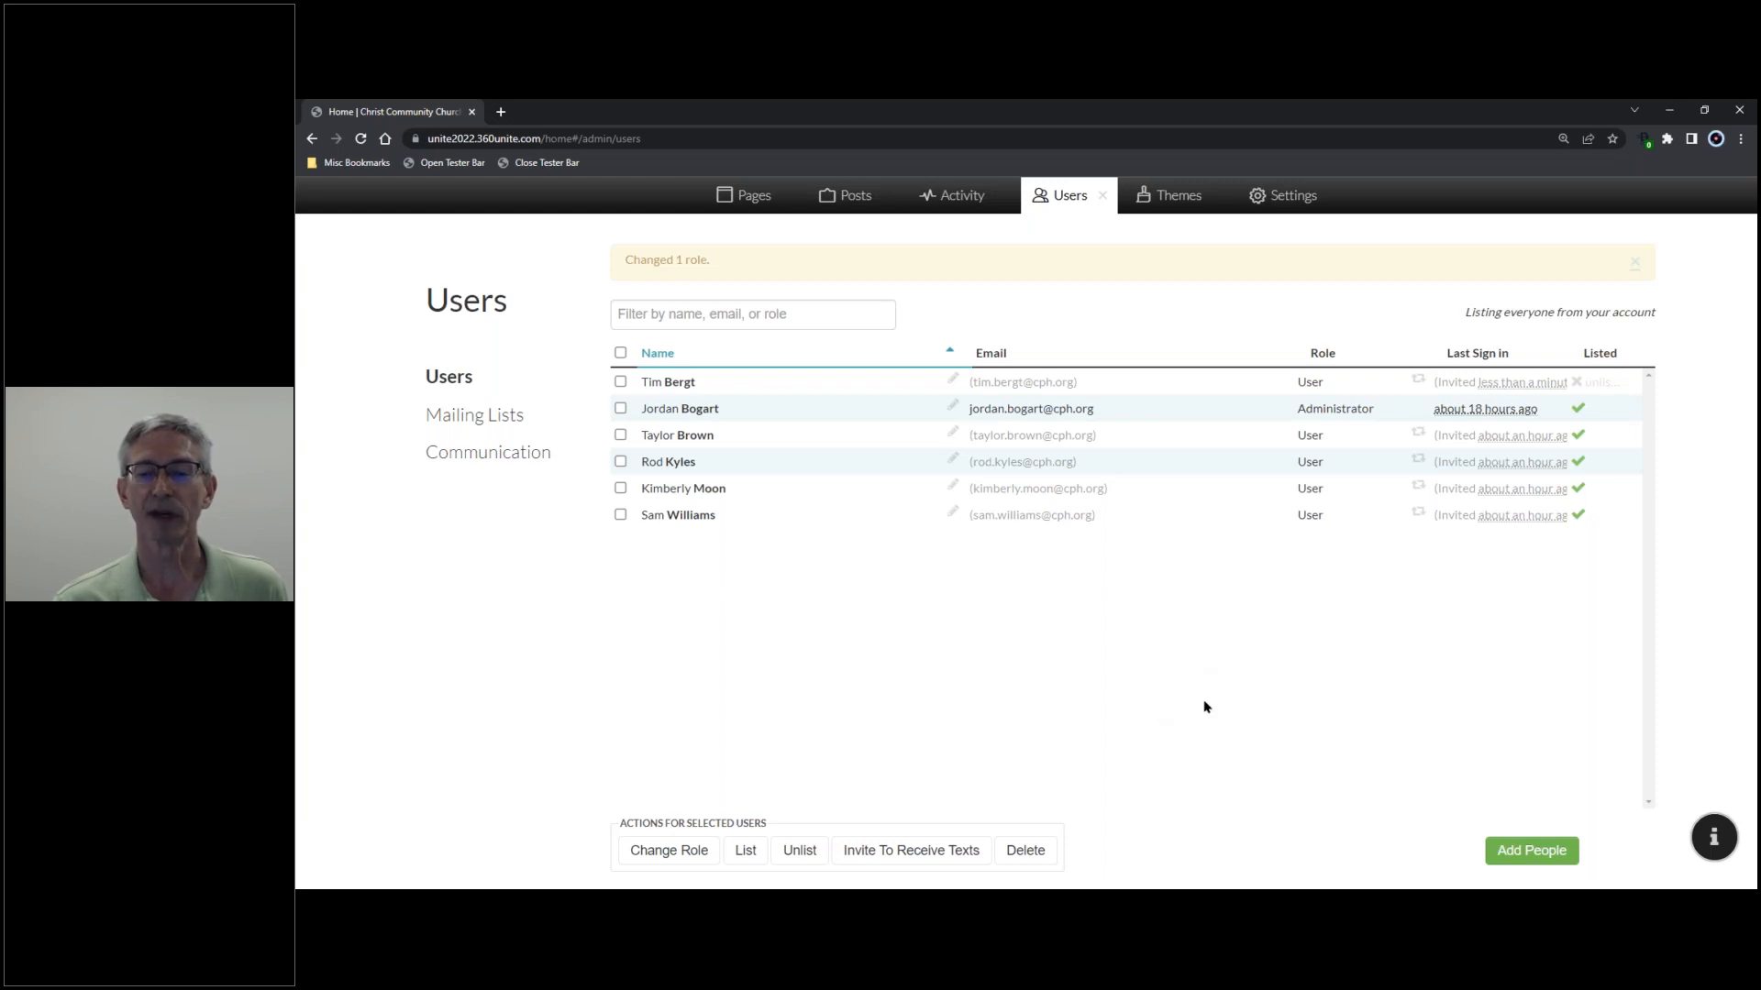
- Save the Add People CSV template to the Desktop and open it
{"action": "left_click", "coordinate": [1520, 853]}
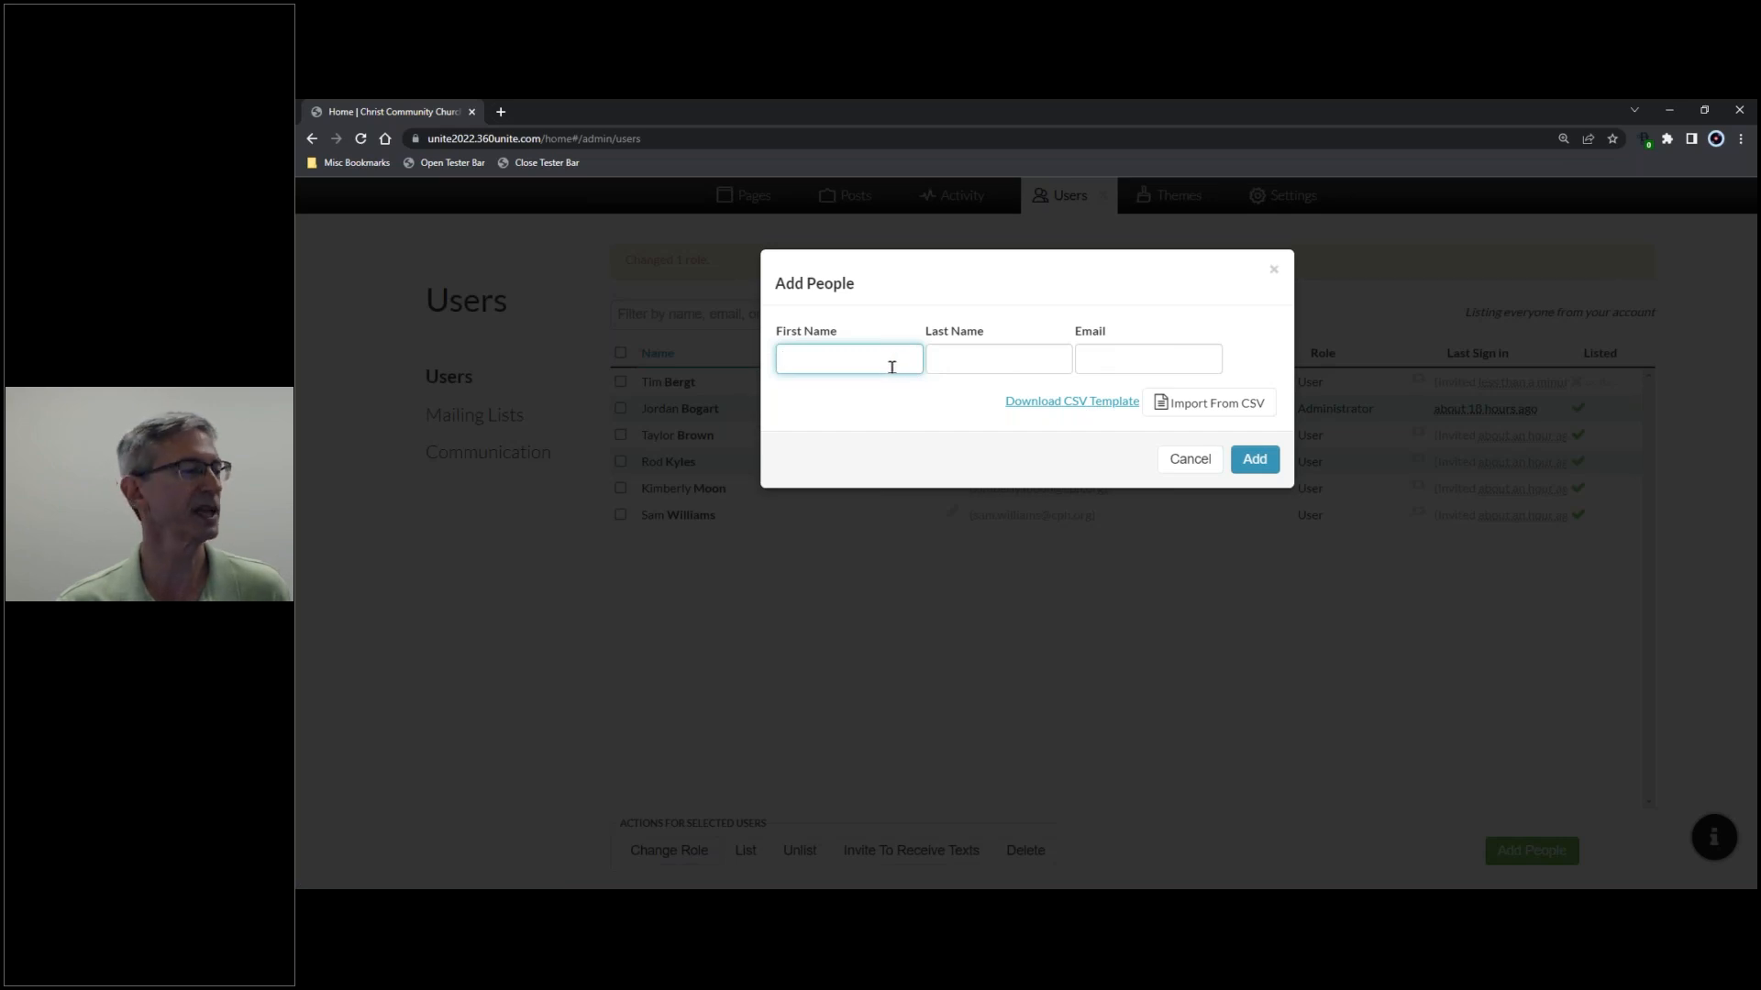
{"action": "left_click", "coordinate": [1065, 406]}
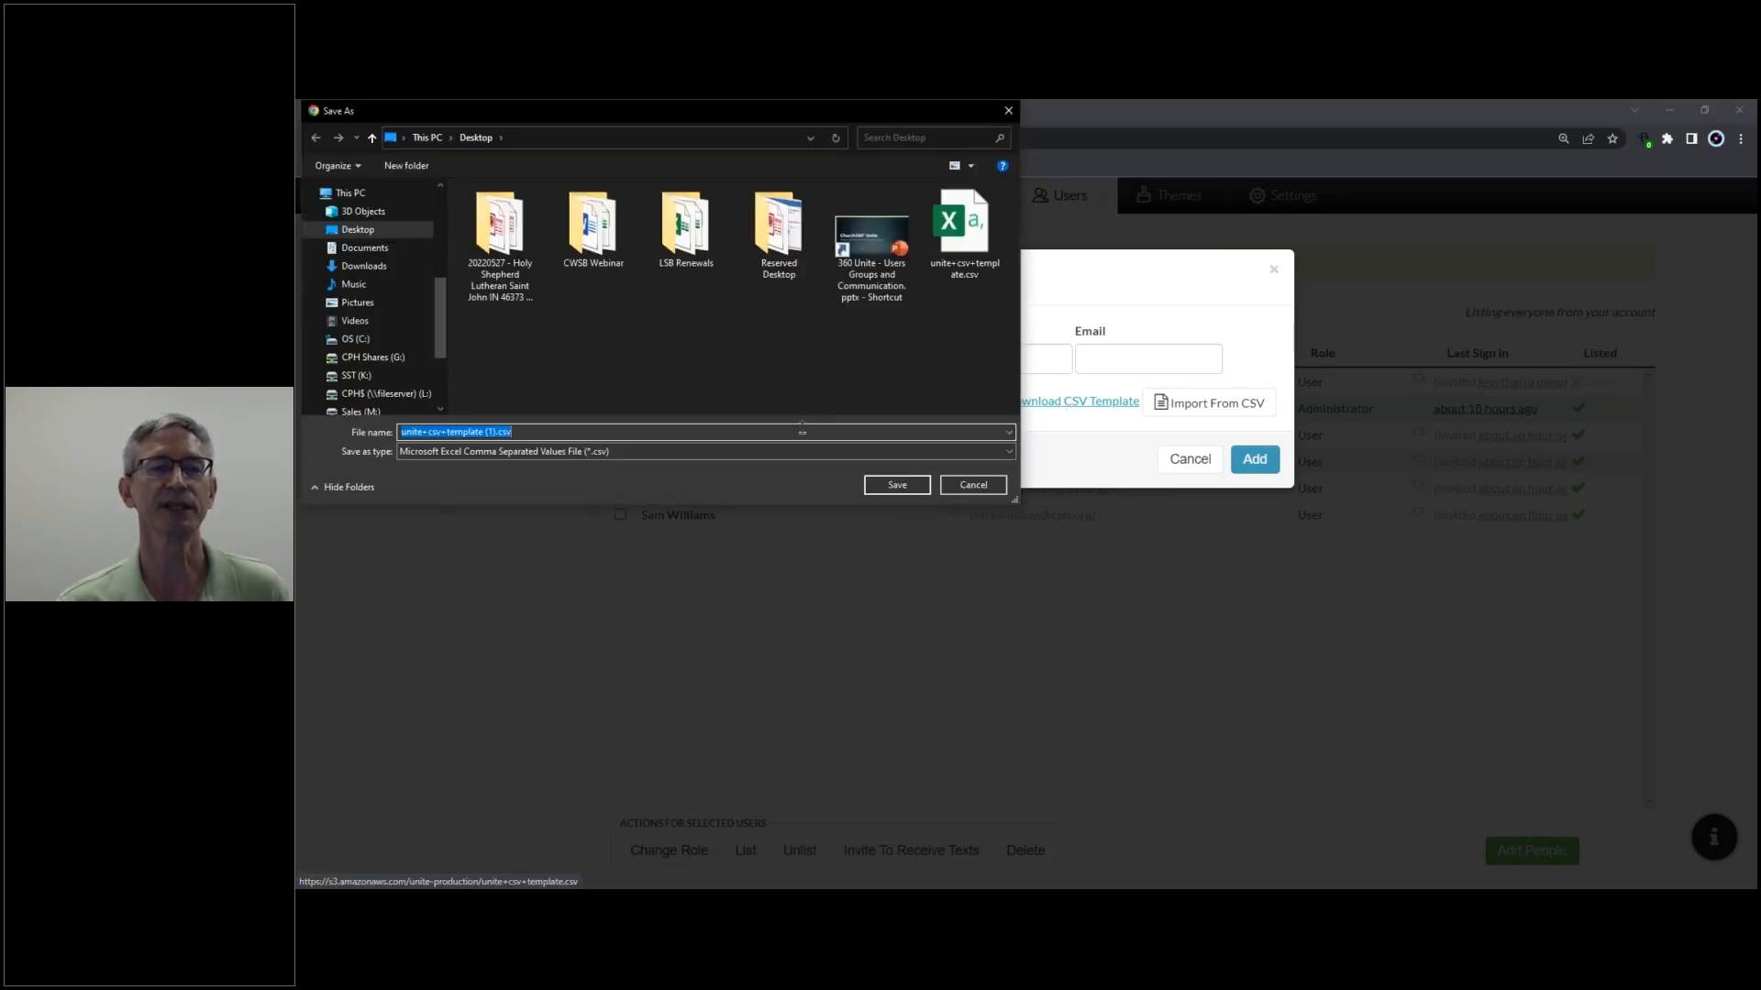
{"action": "left_click", "coordinate": [419, 231]}
{"action": "left_click", "coordinate": [897, 484]}
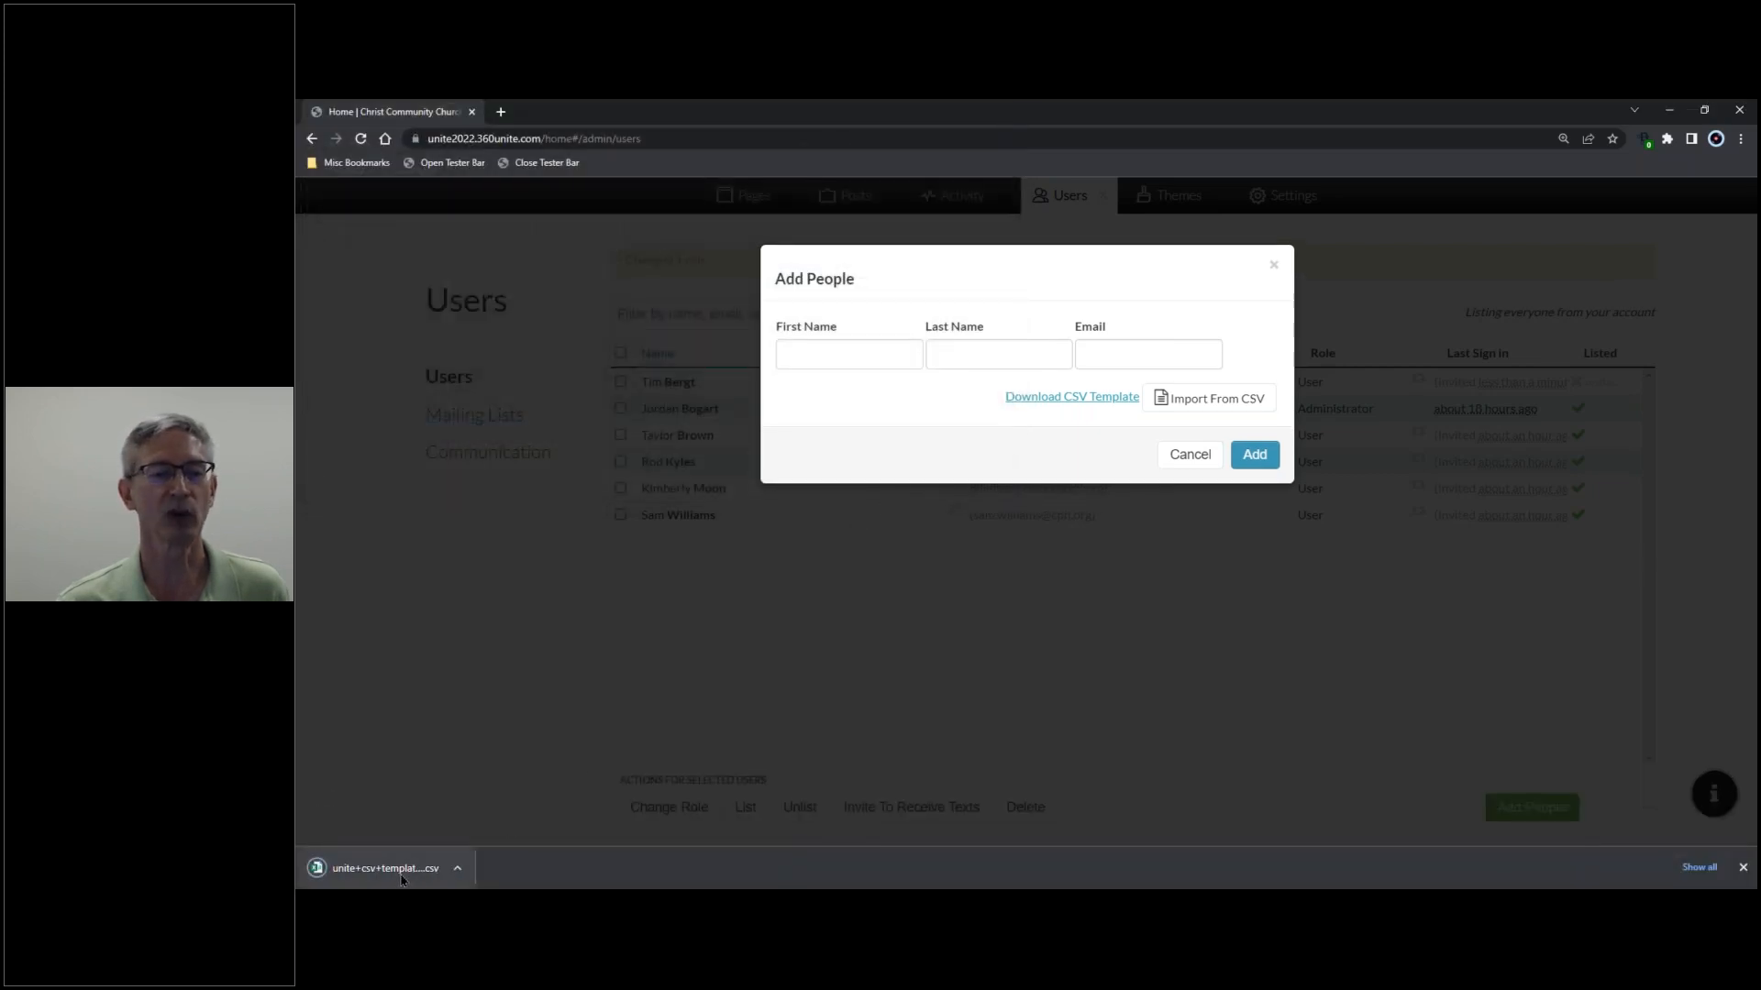
{"action": "left_click", "coordinate": [392, 869]}
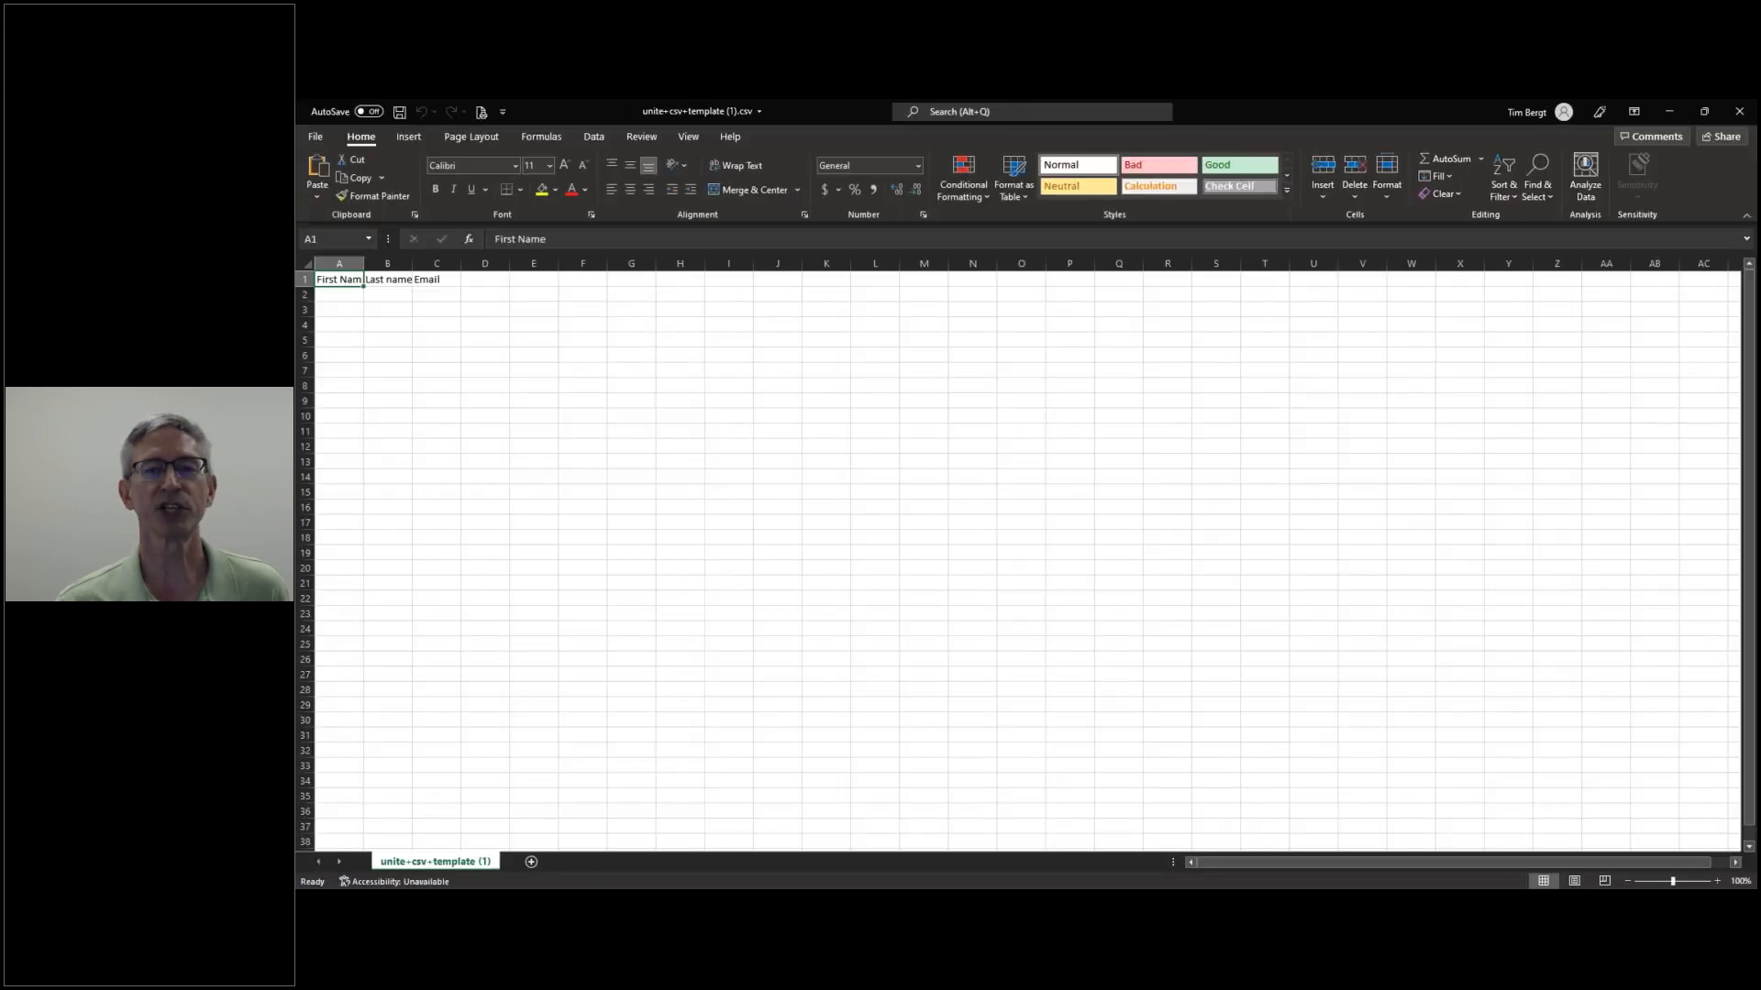
- AutoFit the First Name, Last name and Email columns, then close the template workbook
{"action": "double_click", "coordinate": [362, 264]}
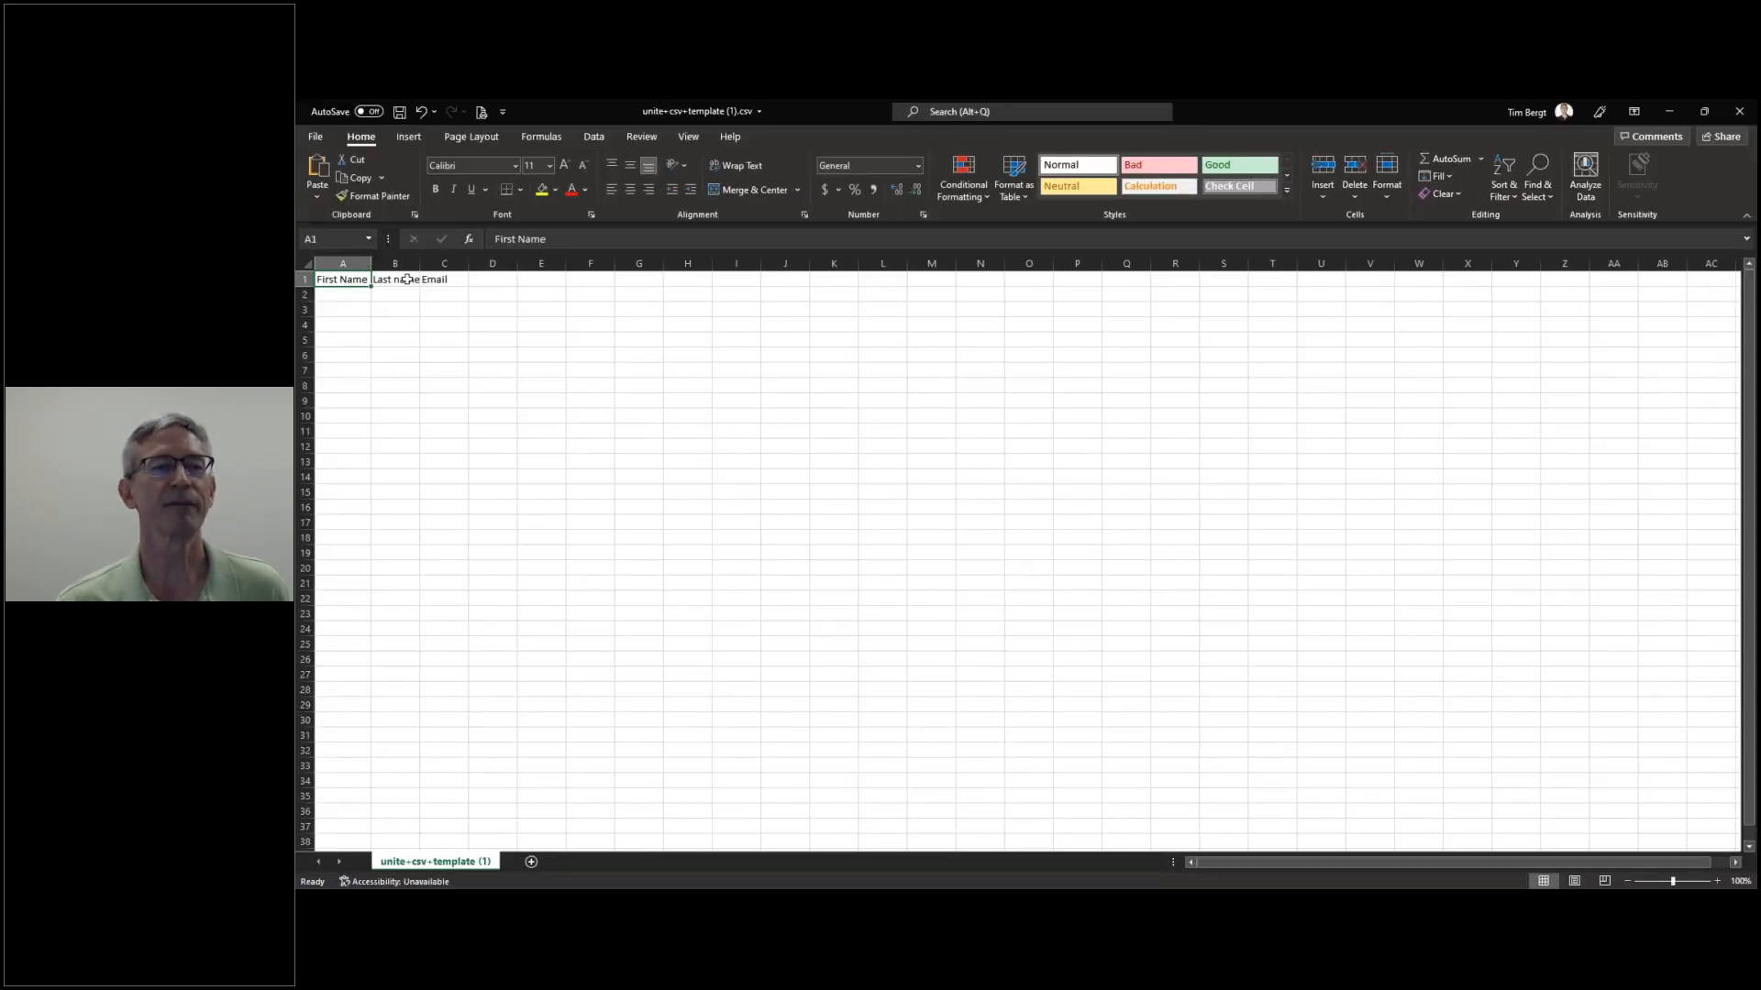
{"action": "double_click", "coordinate": [420, 263]}
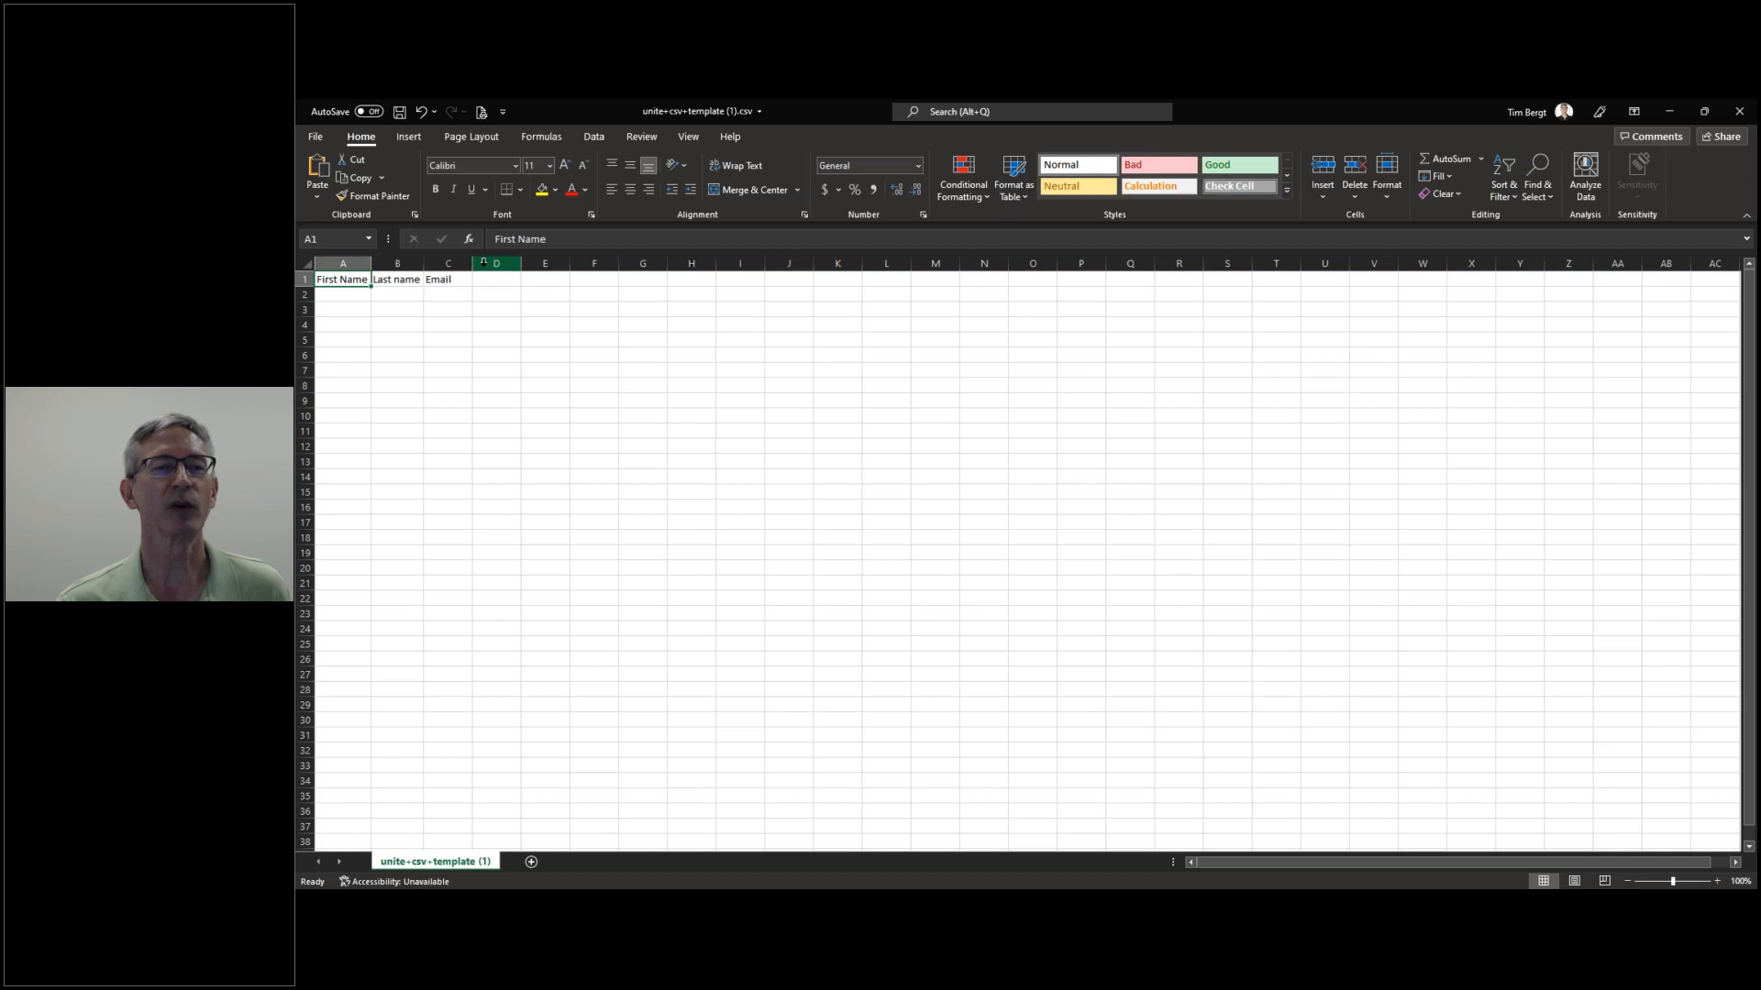
{"action": "double_click", "coordinate": [468, 263]}
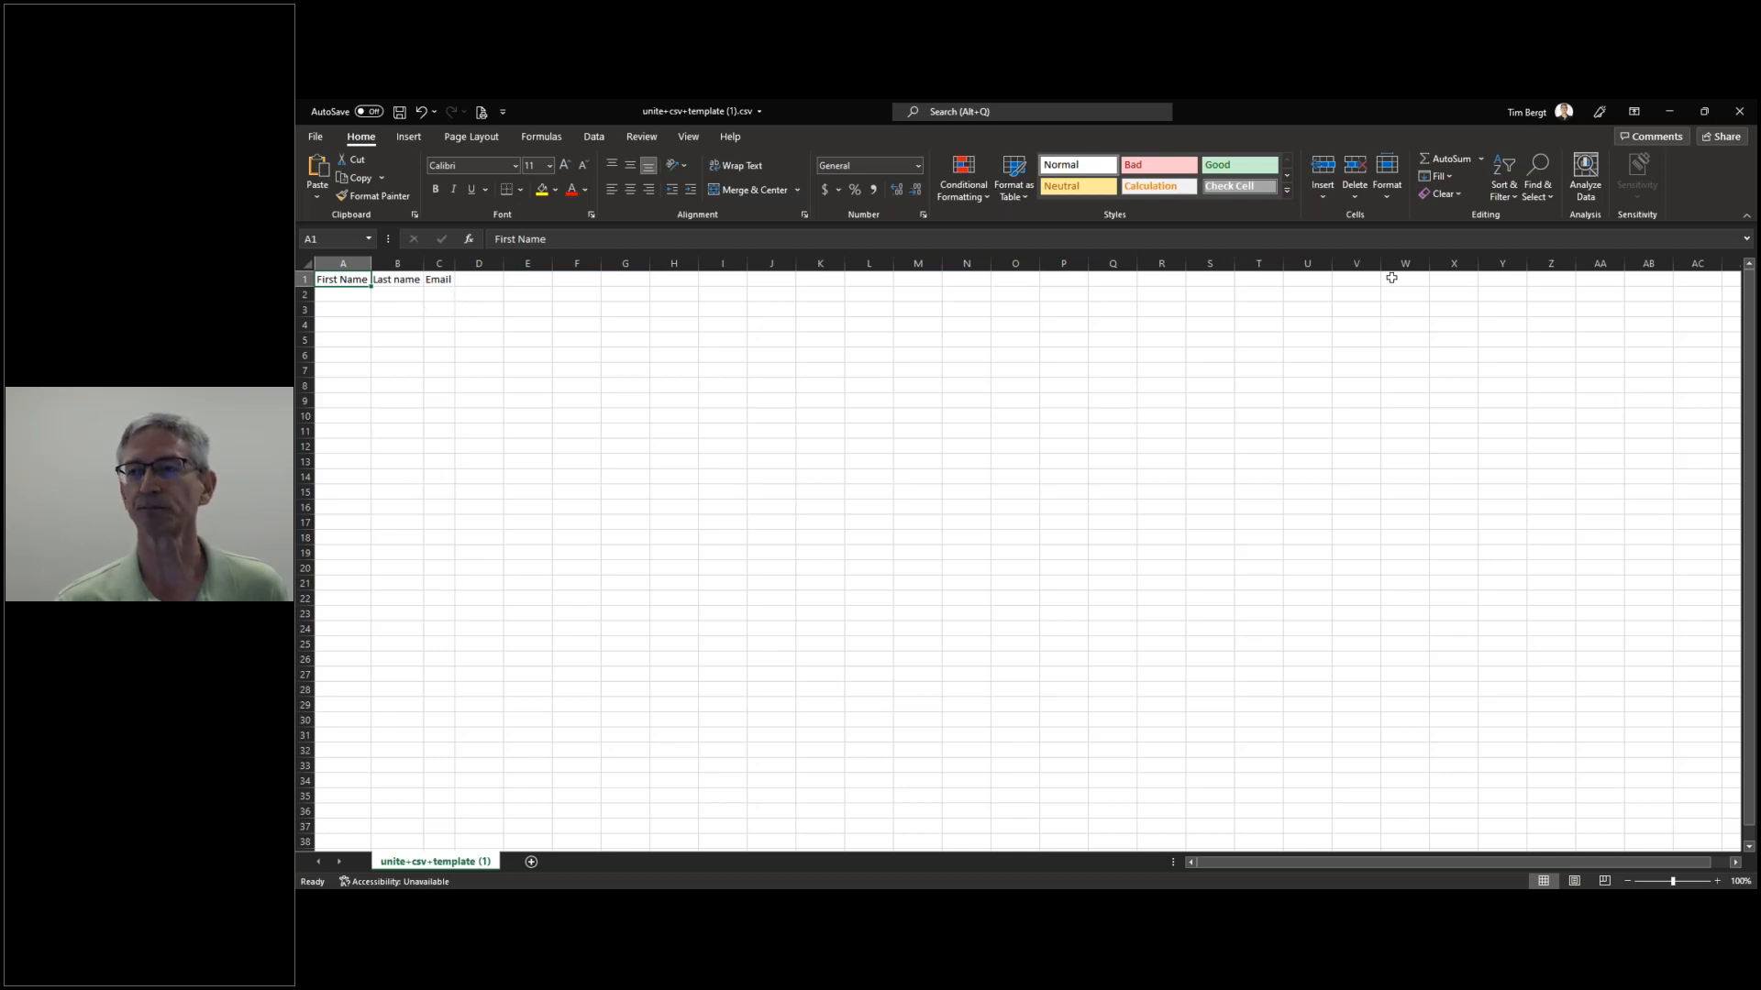
{"action": "left_click", "coordinate": [1735, 112]}
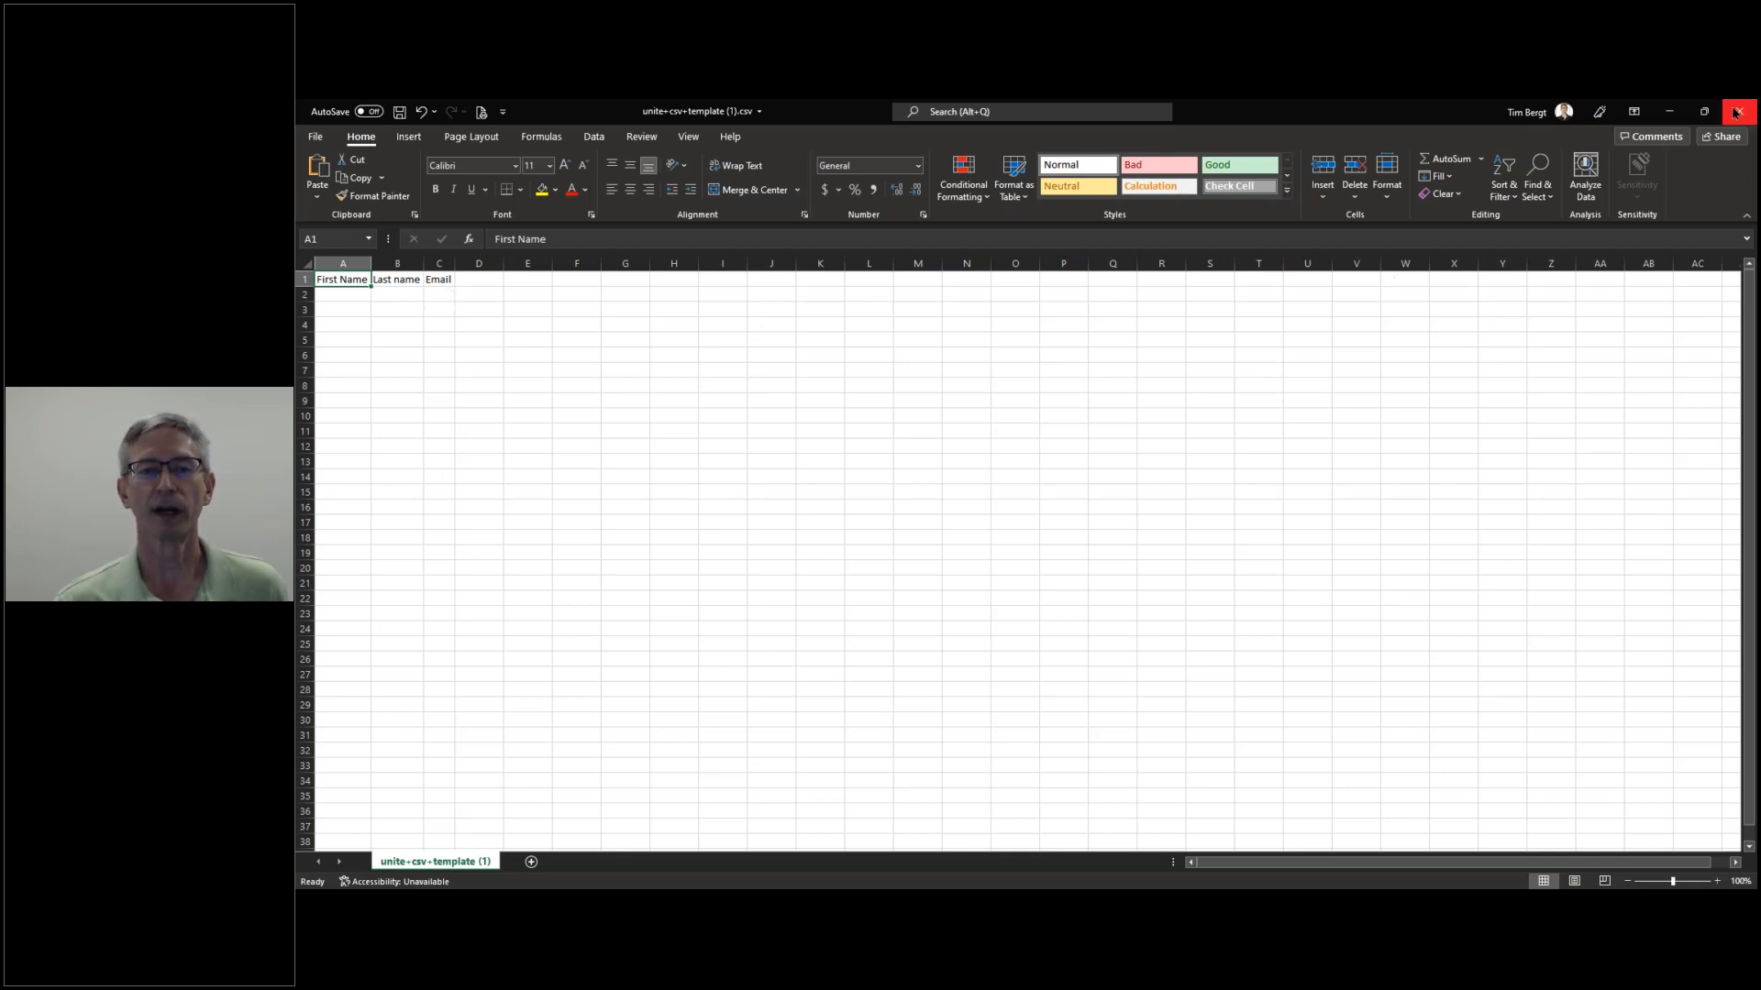
- Close Excel without saving and import unite+csv+template.csv into the Add People form
{"action": "left_click", "coordinate": [1043, 520]}
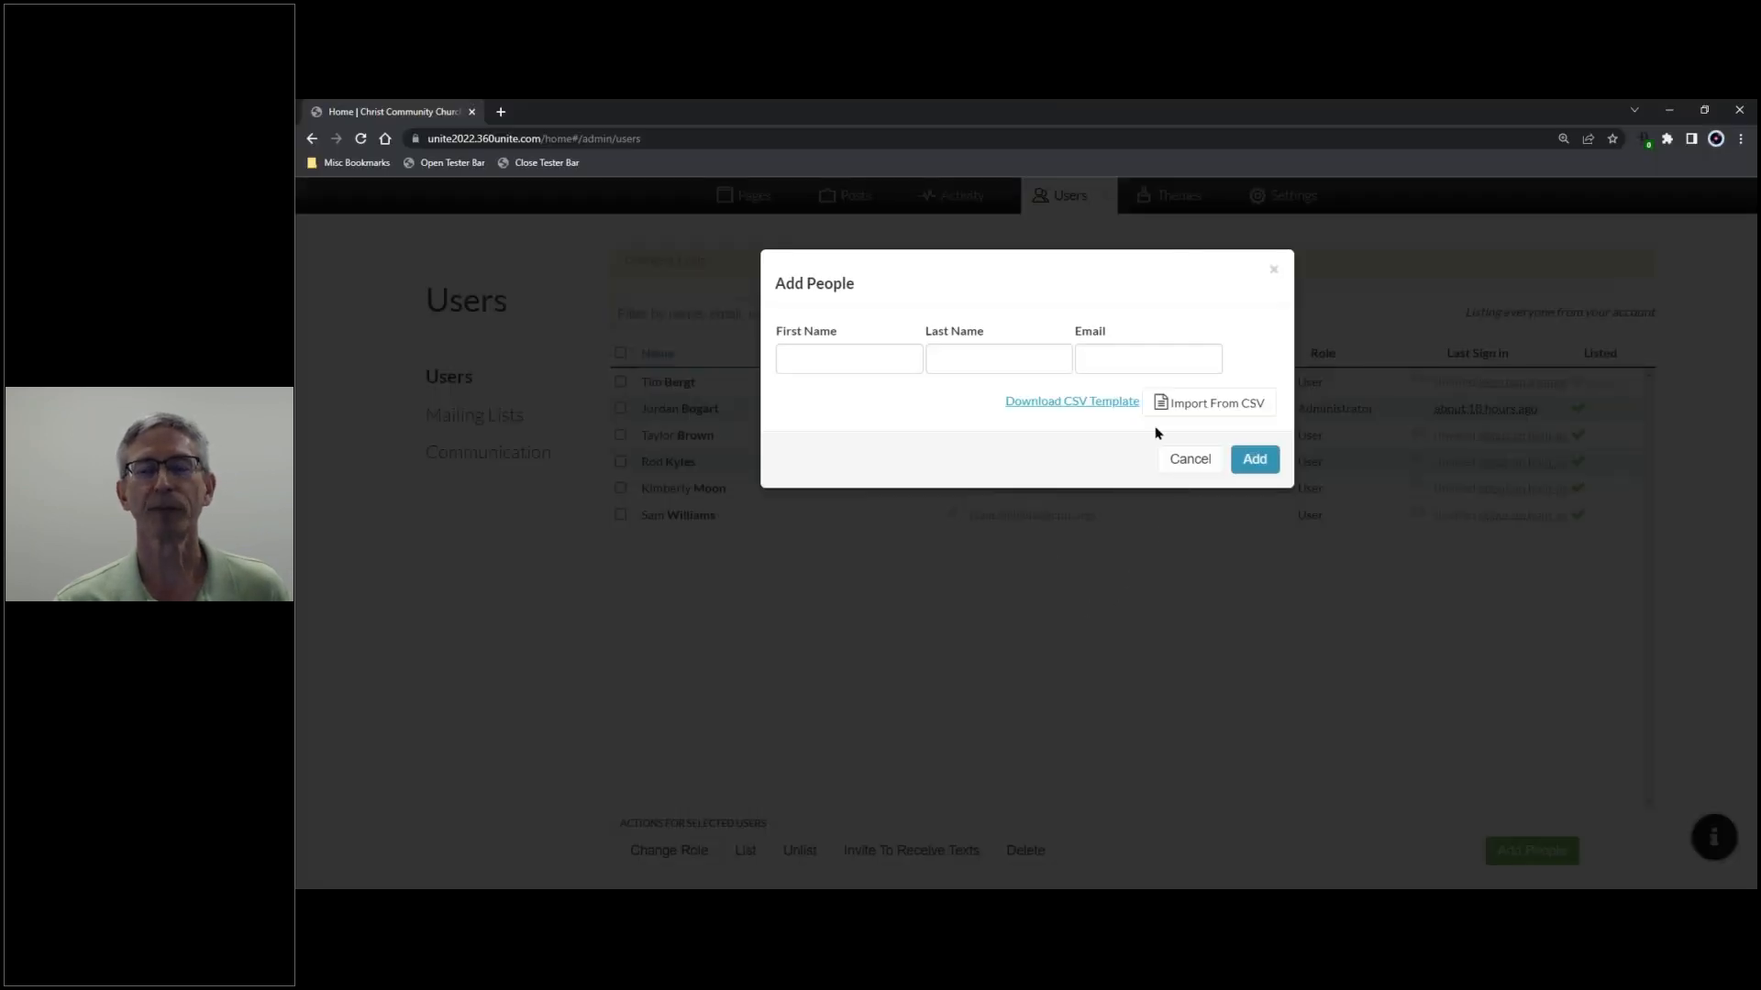
{"action": "left_click", "coordinate": [1196, 406]}
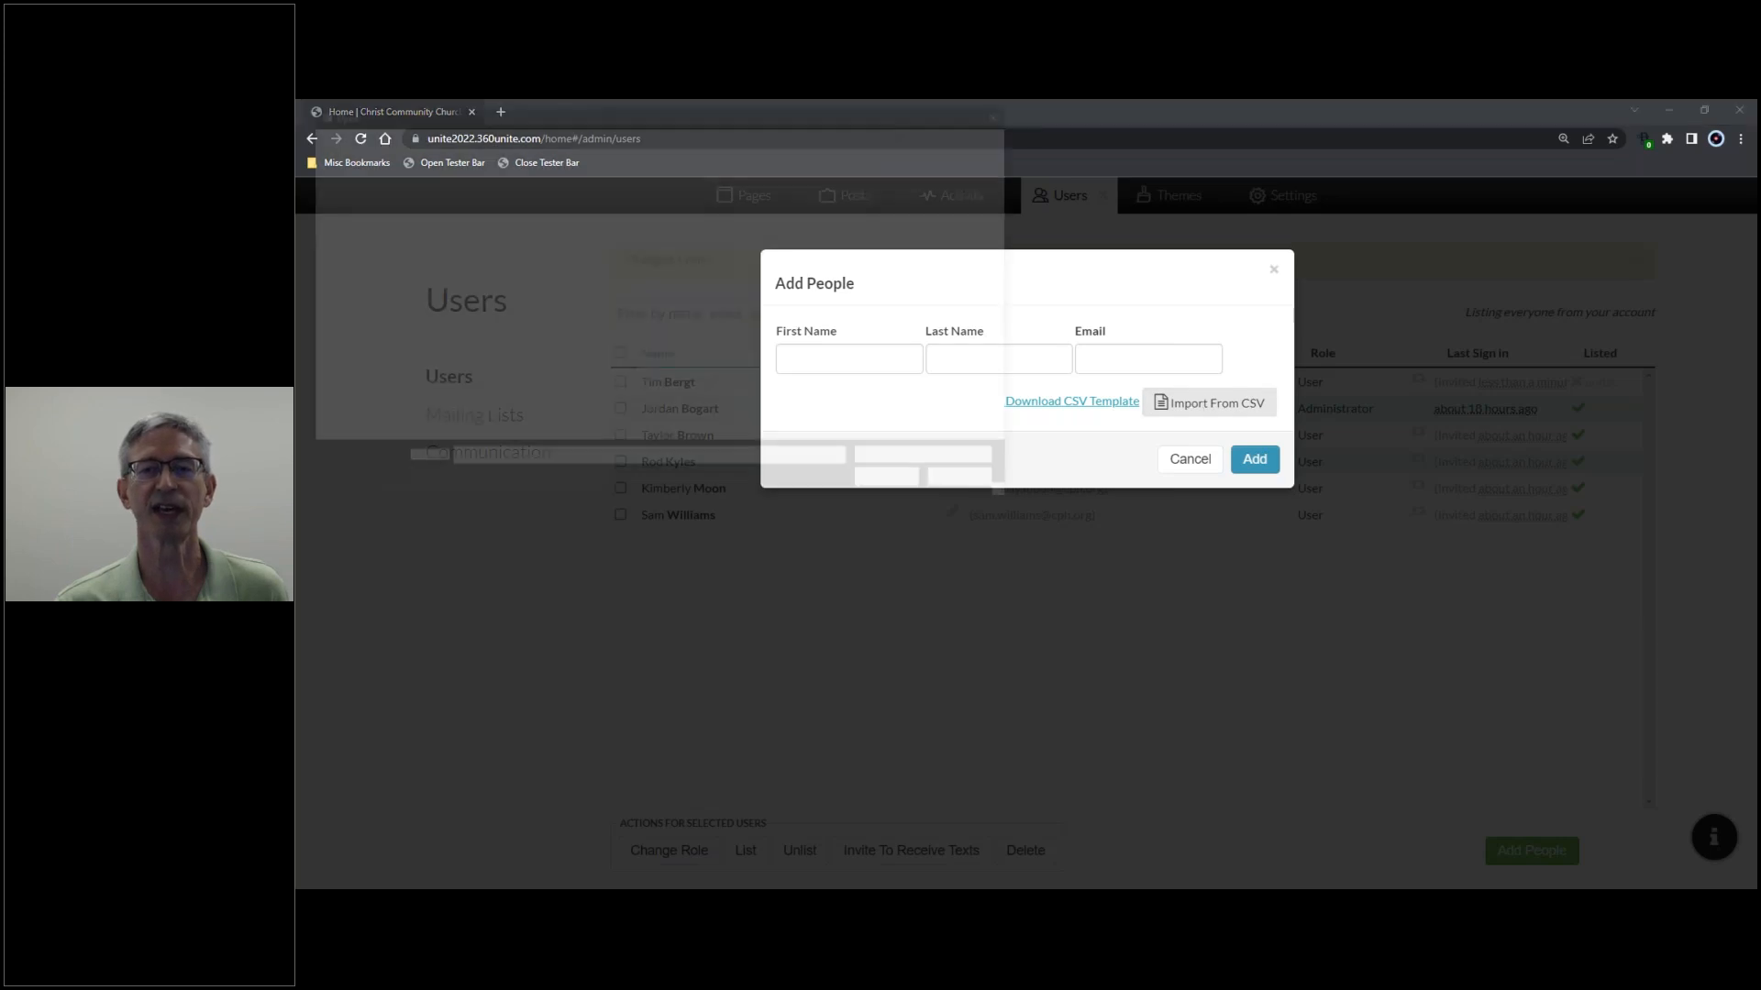
{"action": "scroll", "coordinate": [894, 372], "scroll_direction": "down", "scroll_amount": 10}
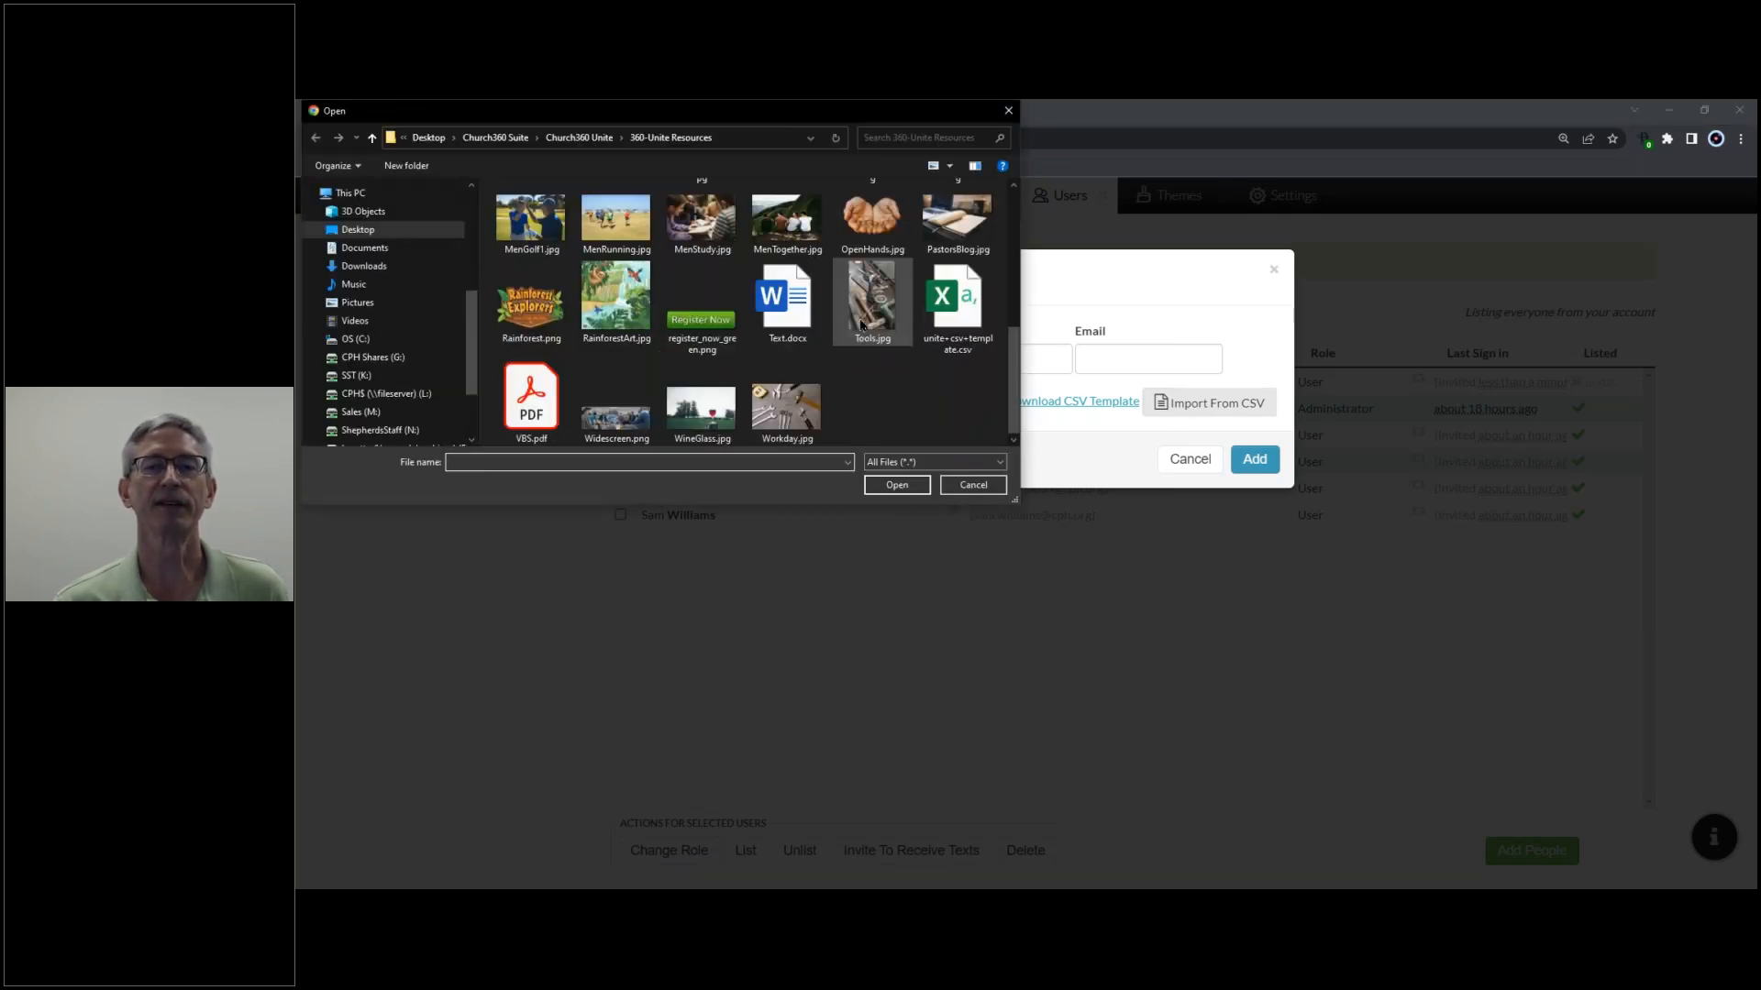
{"action": "left_click", "coordinate": [954, 310]}
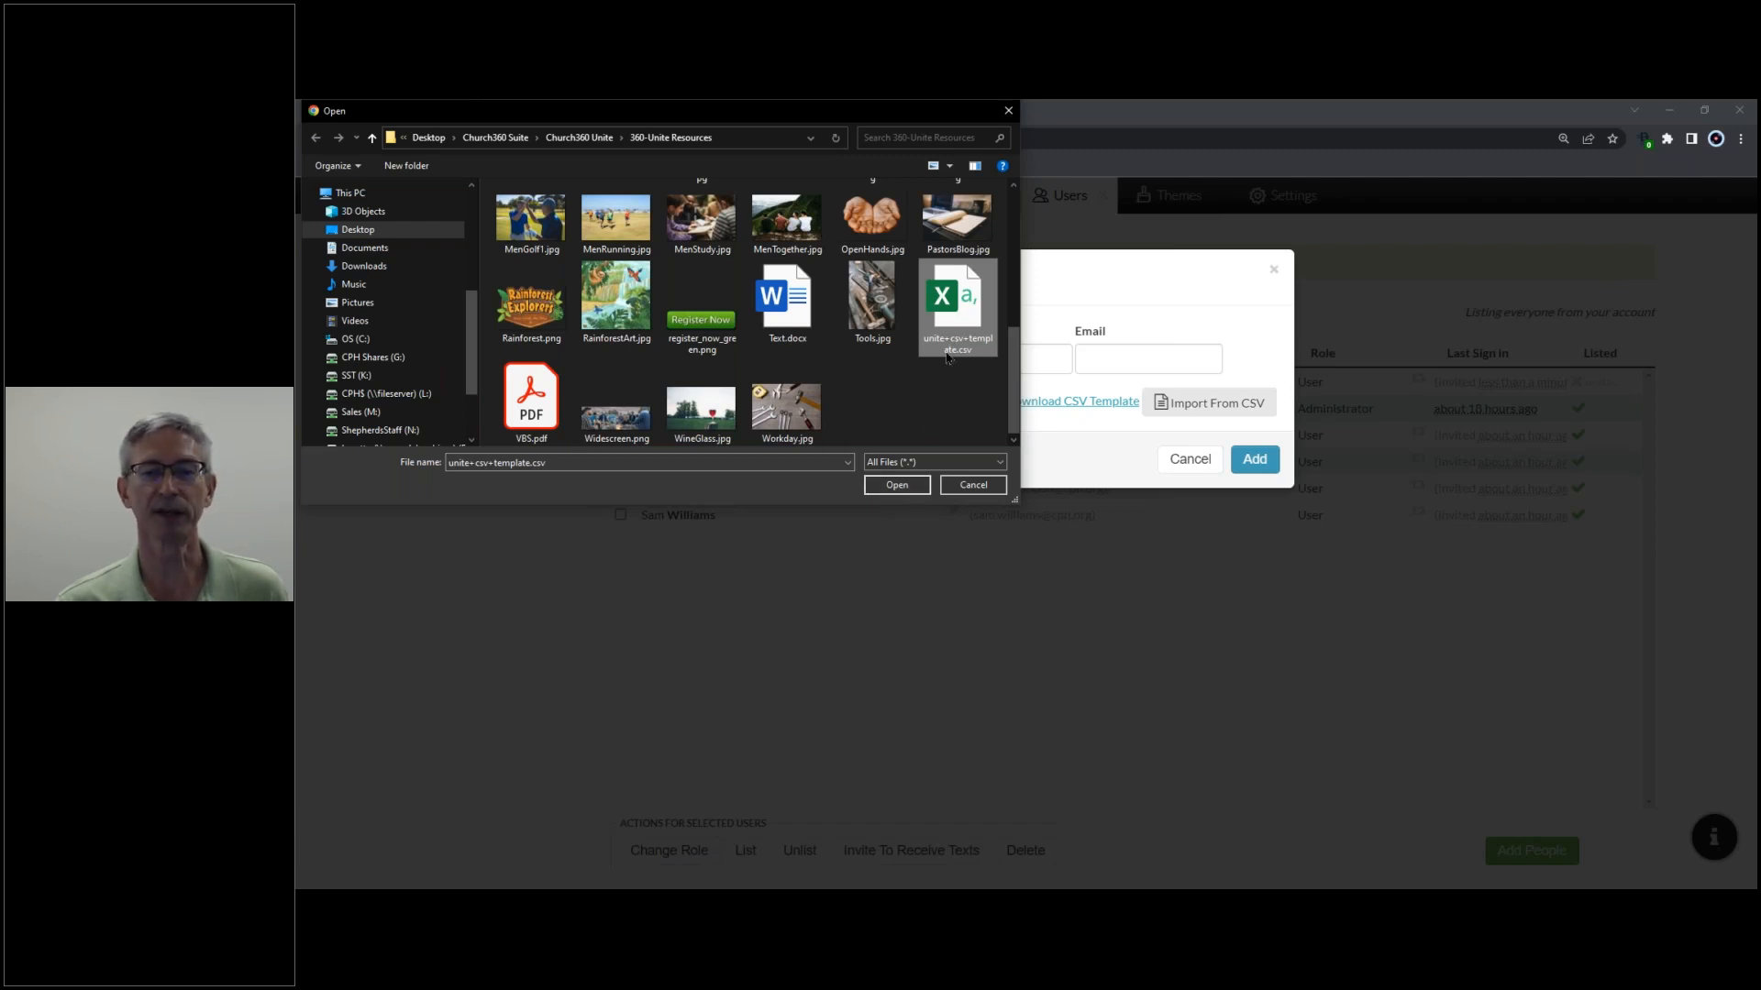
{"action": "left_click", "coordinate": [896, 489]}
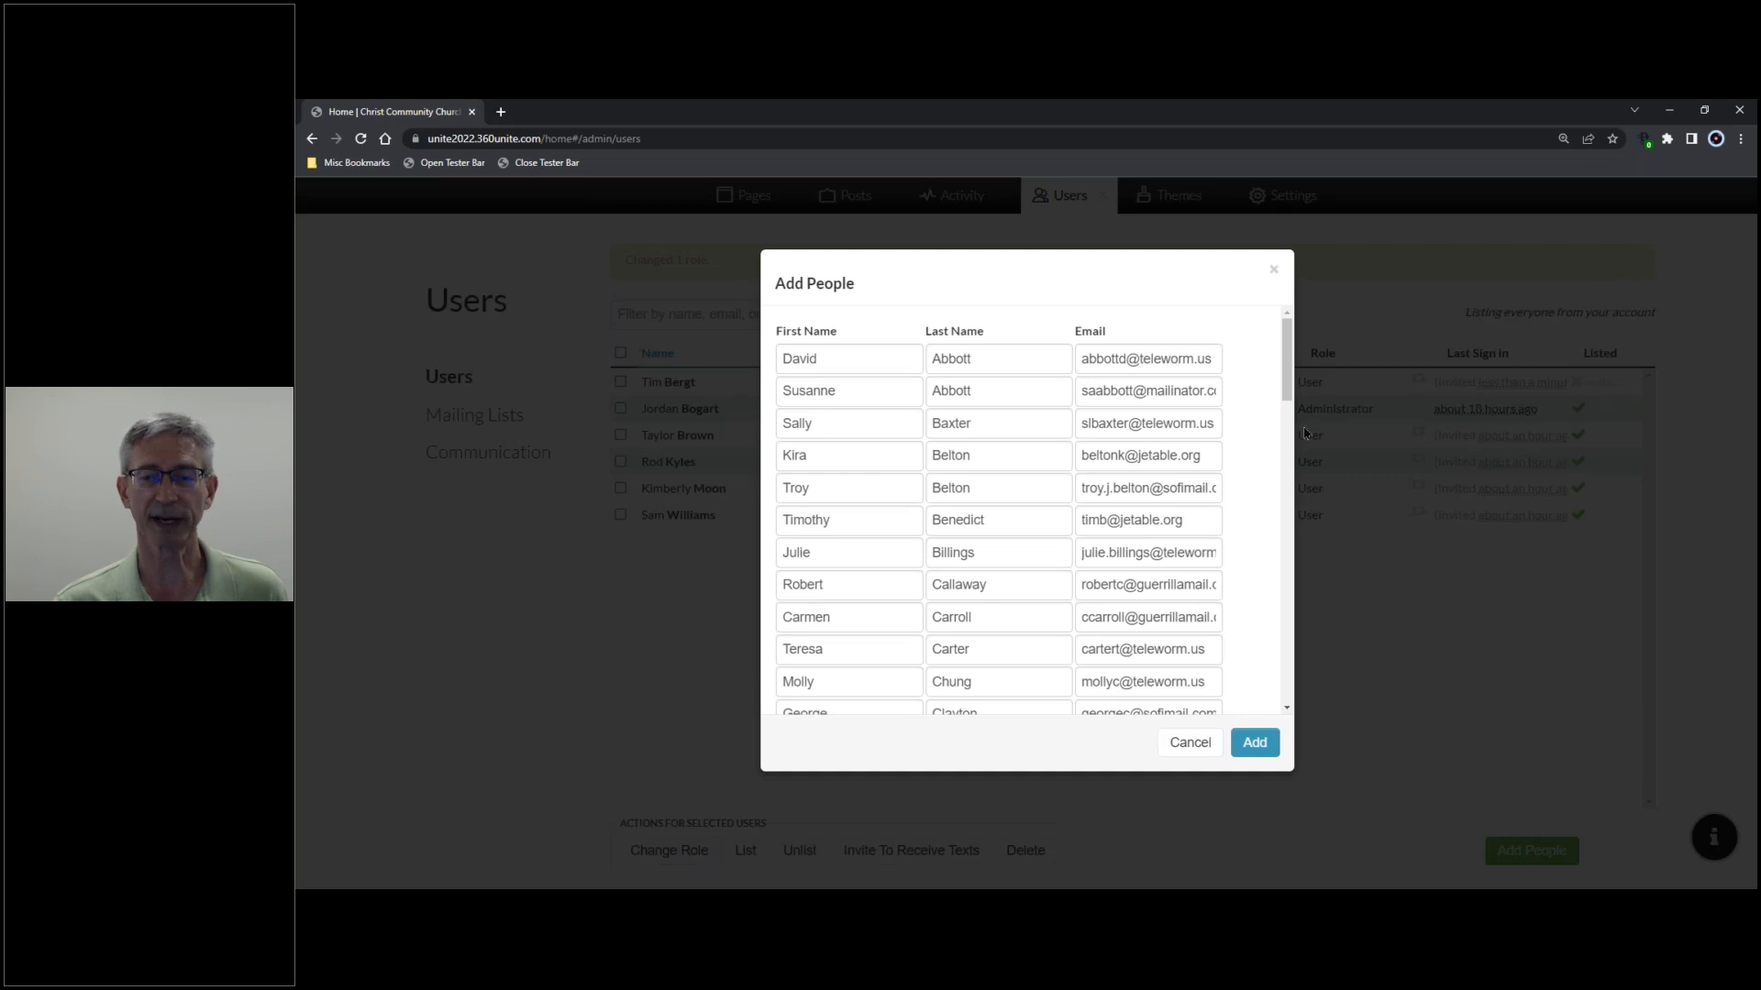
- Review the imported list and add all 56 people as users
{"action": "left_click_drag", "start_coordinate": [1288, 366], "coordinate": [1358, 347]}
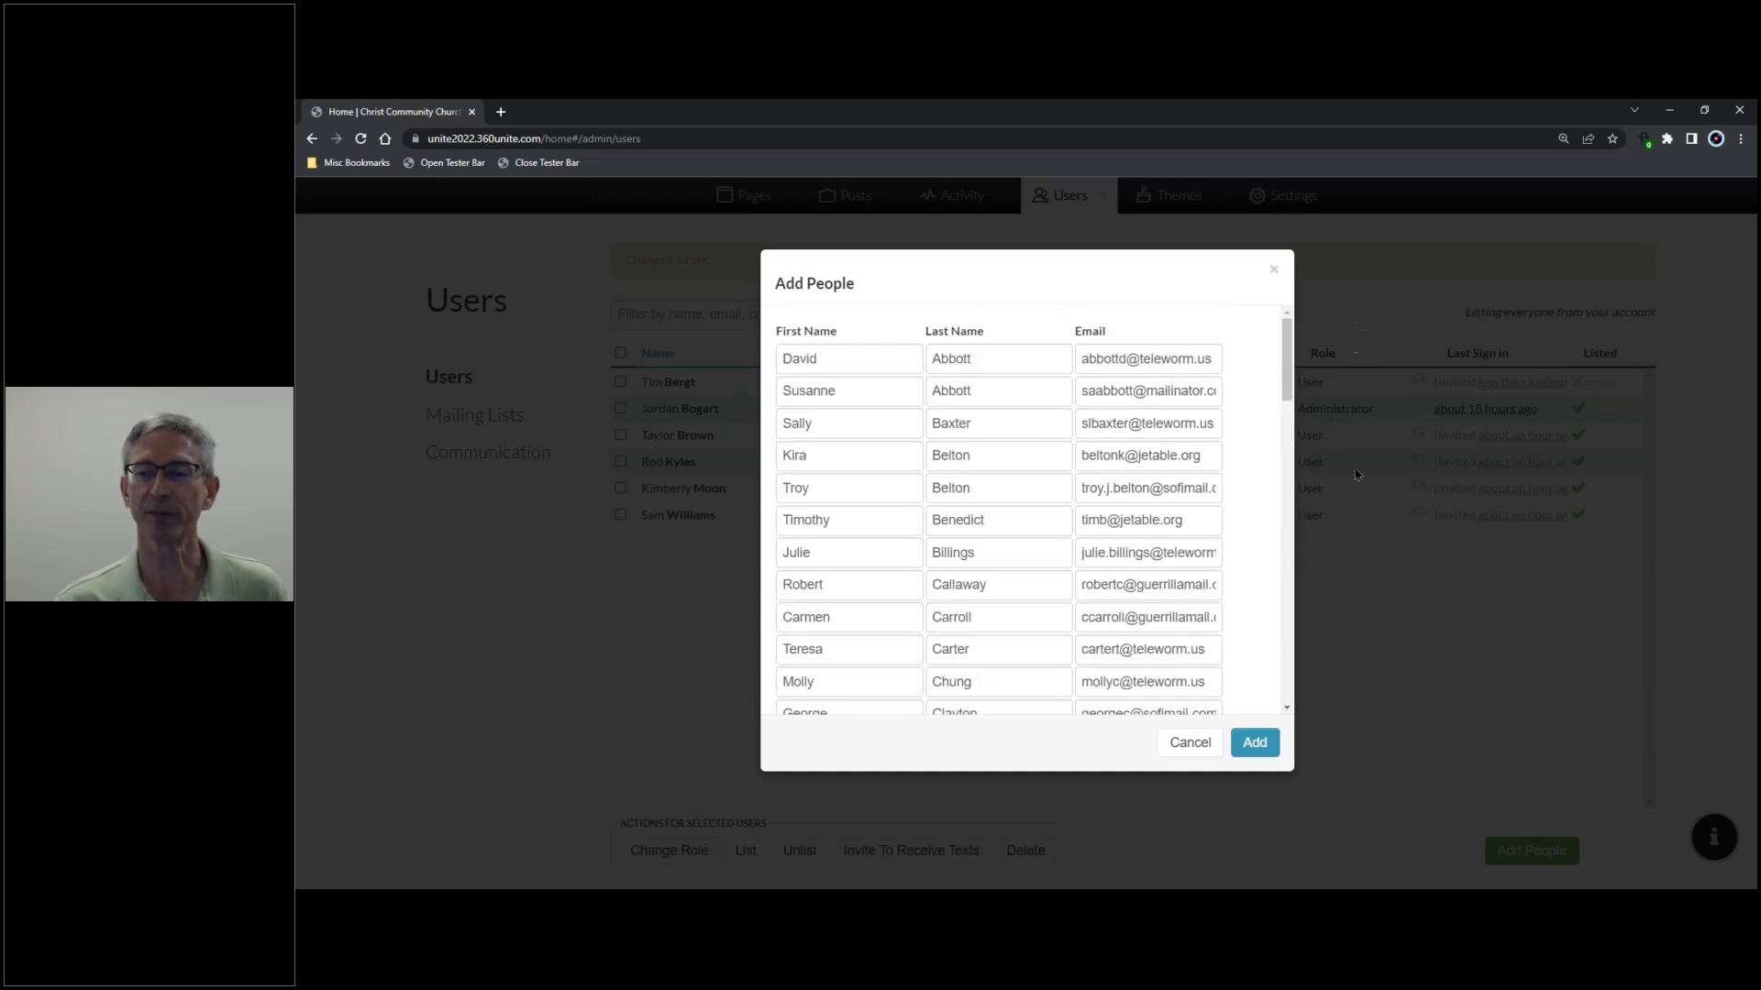
{"action": "left_click", "coordinate": [1257, 747]}
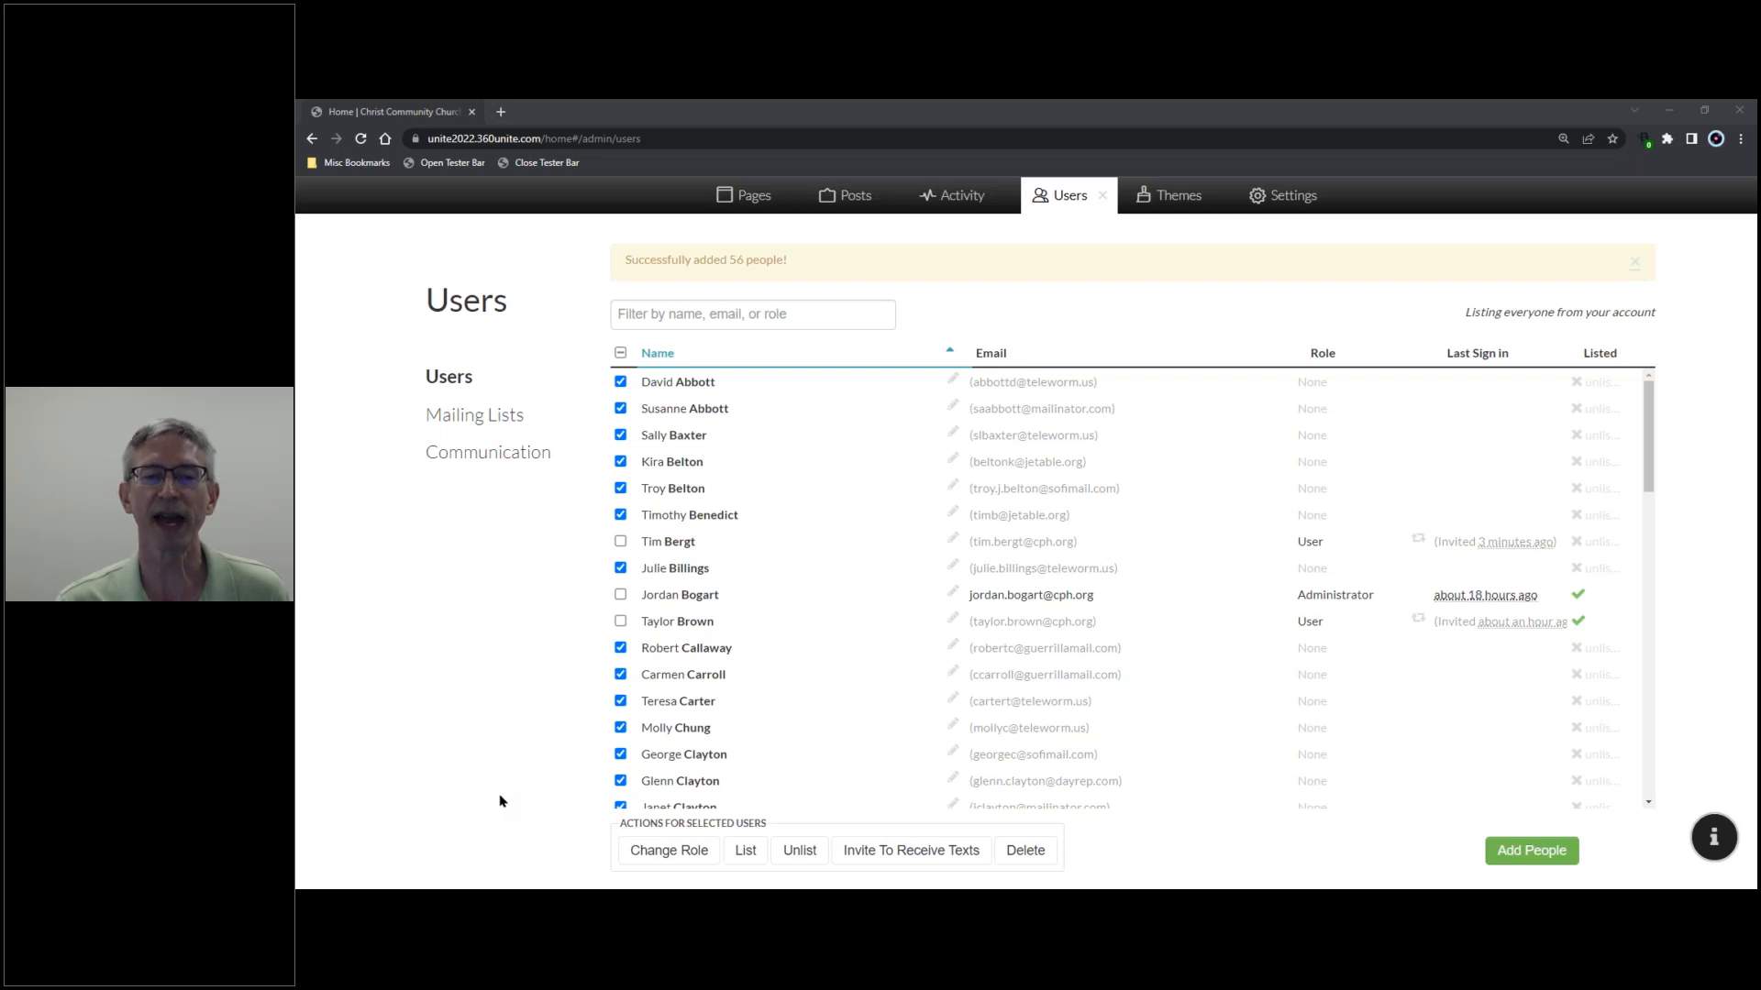
- Deselect all users, re-sort by Name alphabetically, and scroll through the list
{"action": "left_click", "coordinate": [620, 354]}
{"action": "left_click", "coordinate": [620, 354]}
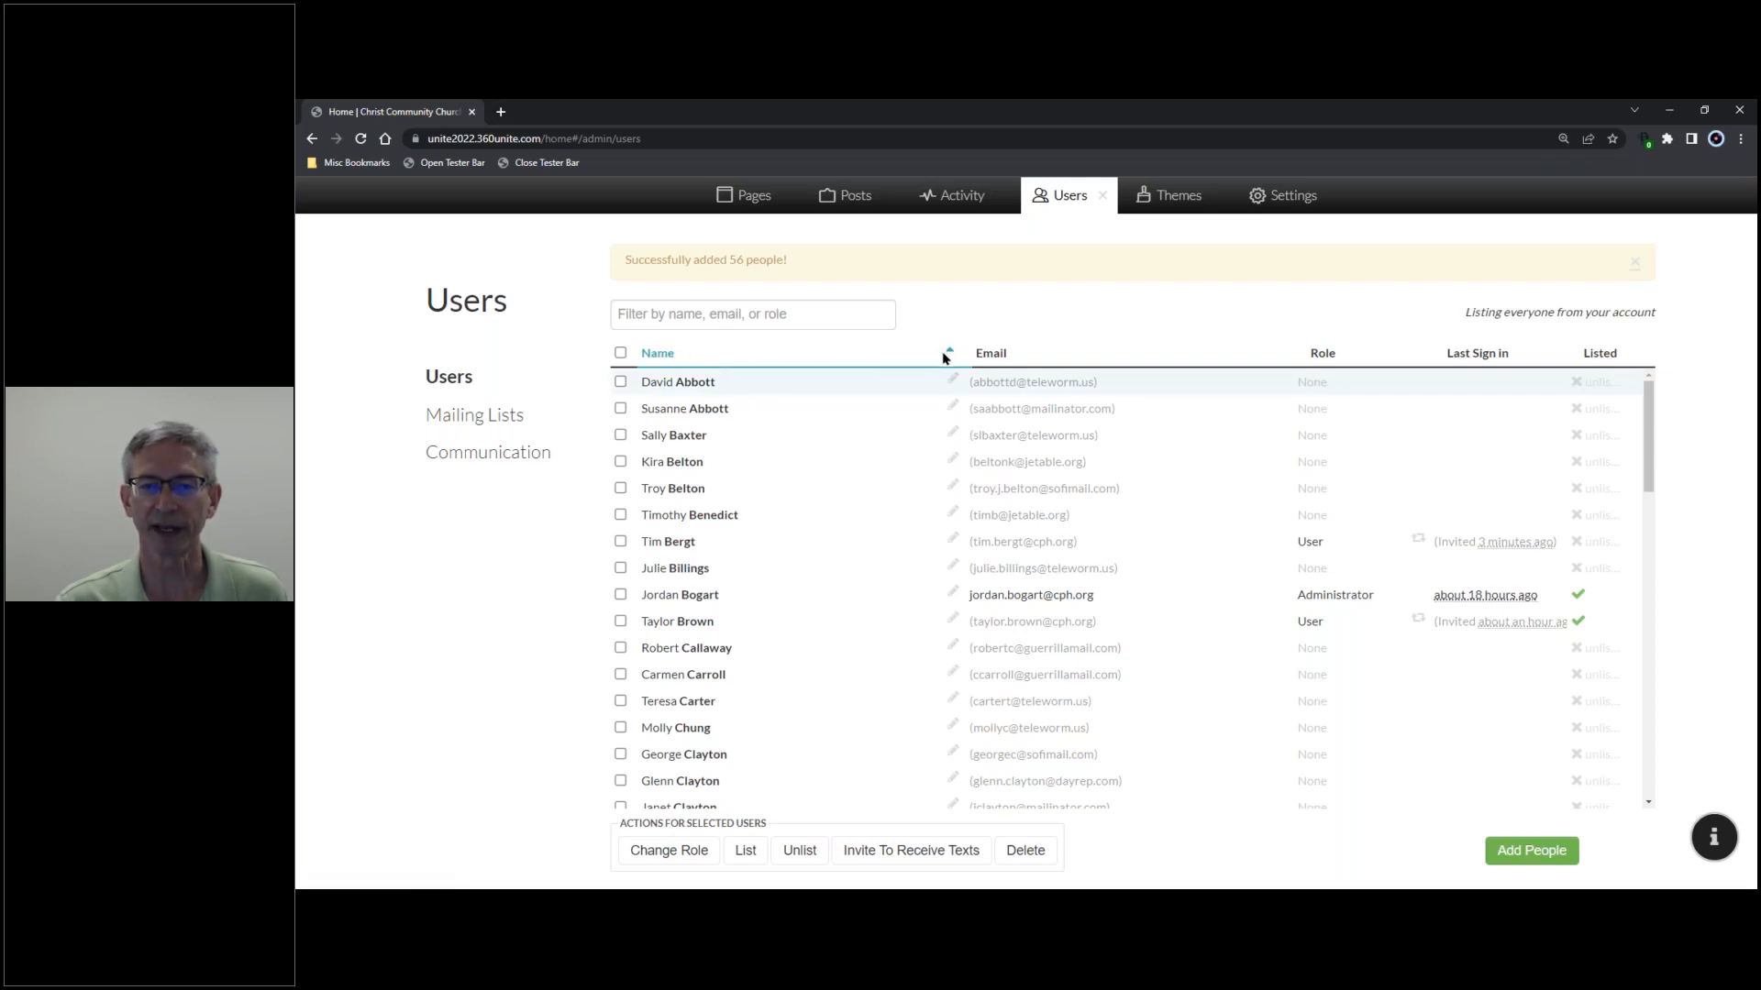
{"action": "left_click", "coordinate": [808, 357]}
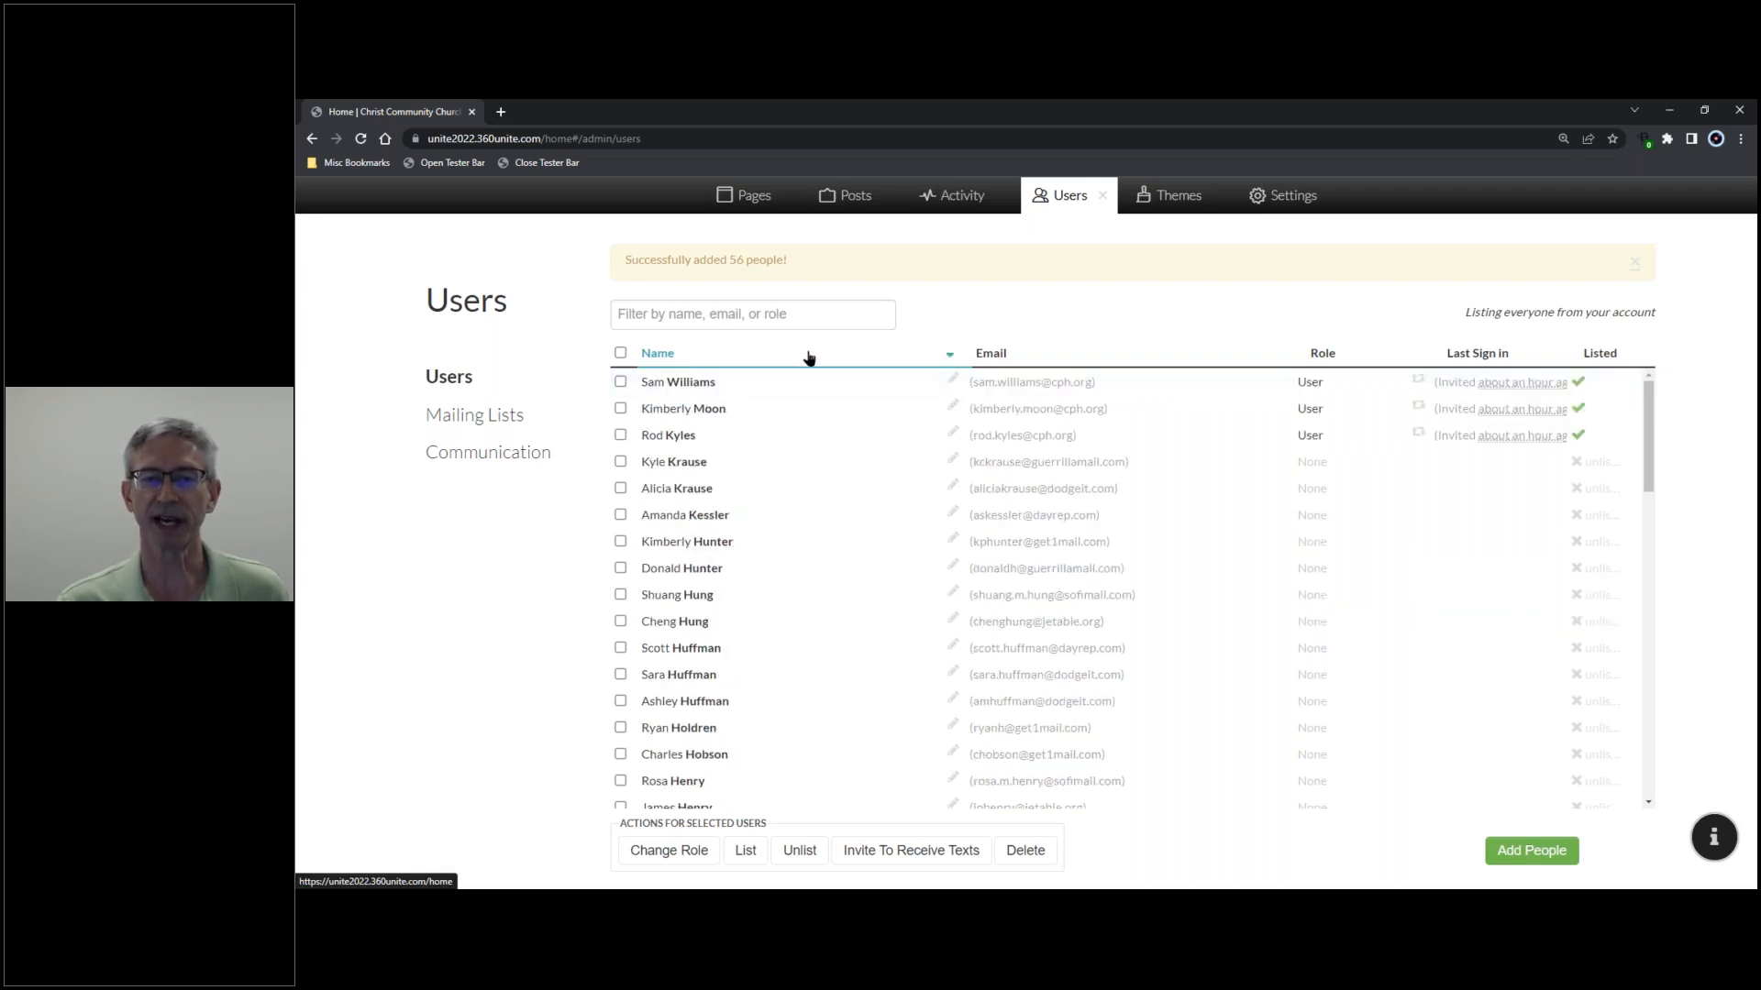
{"action": "left_click", "coordinate": [808, 357]}
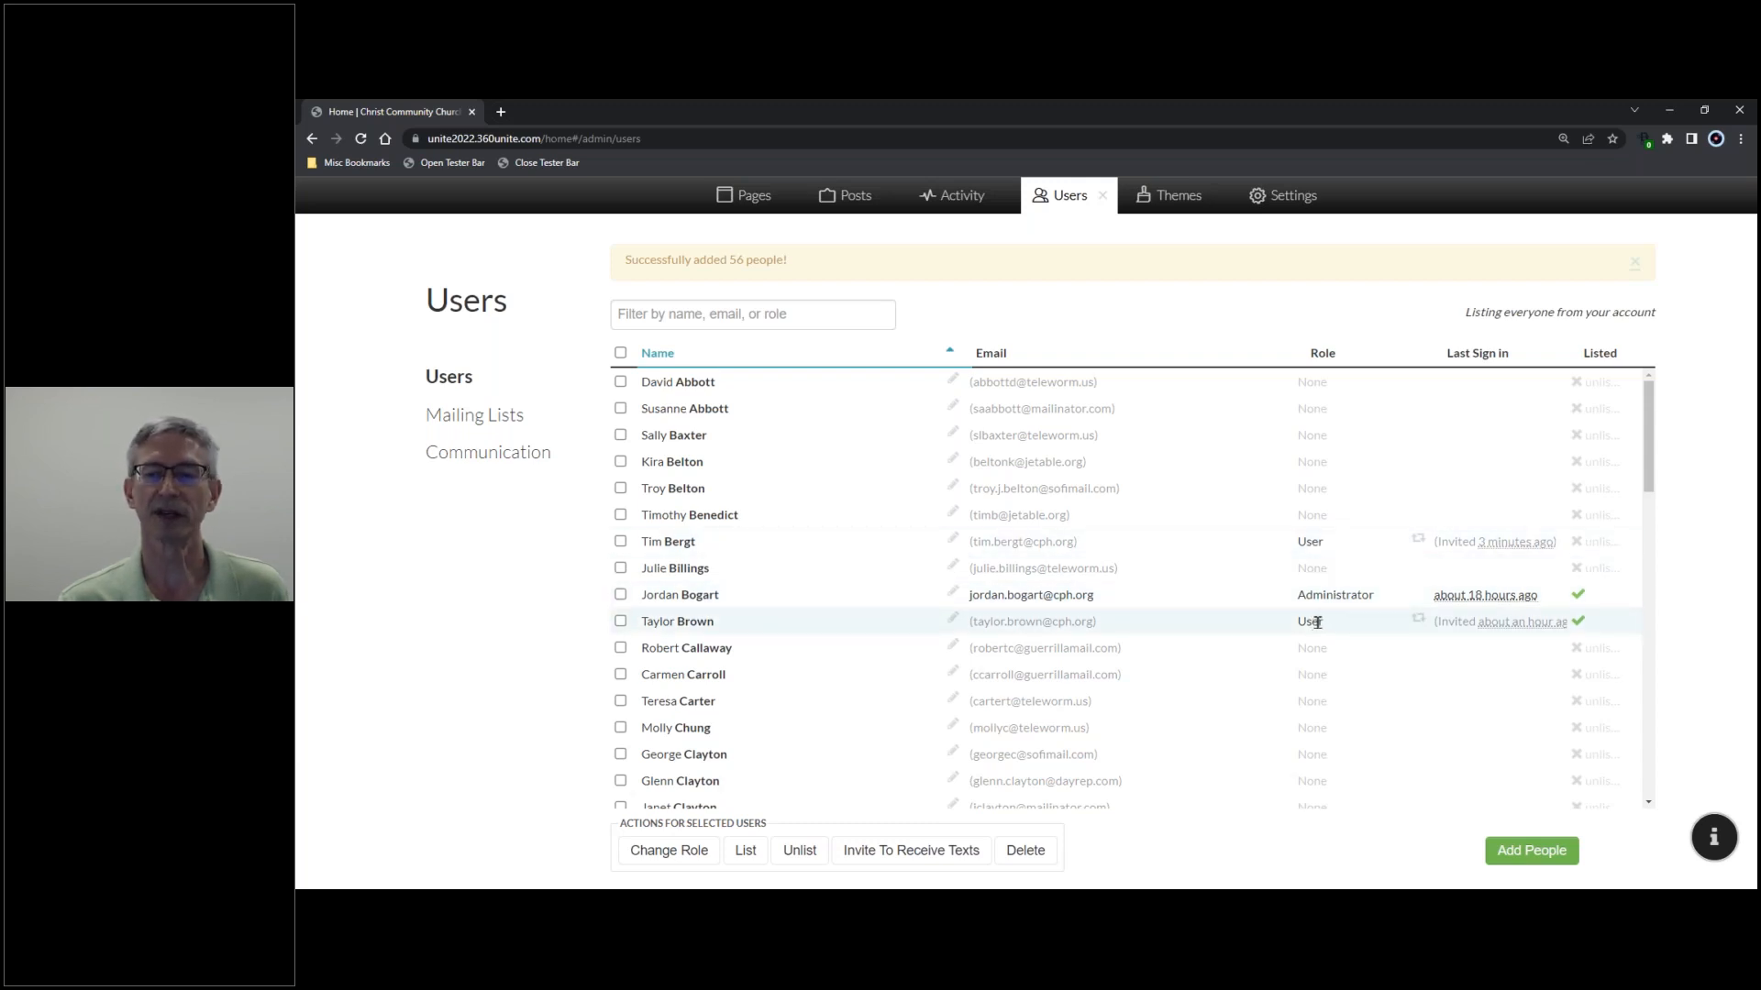
{"action": "scroll", "coordinate": [1321, 618], "scroll_direction": "down", "scroll_amount": 4}
{"action": "scroll", "coordinate": [1325, 617], "scroll_direction": "down", "scroll_amount": 7}
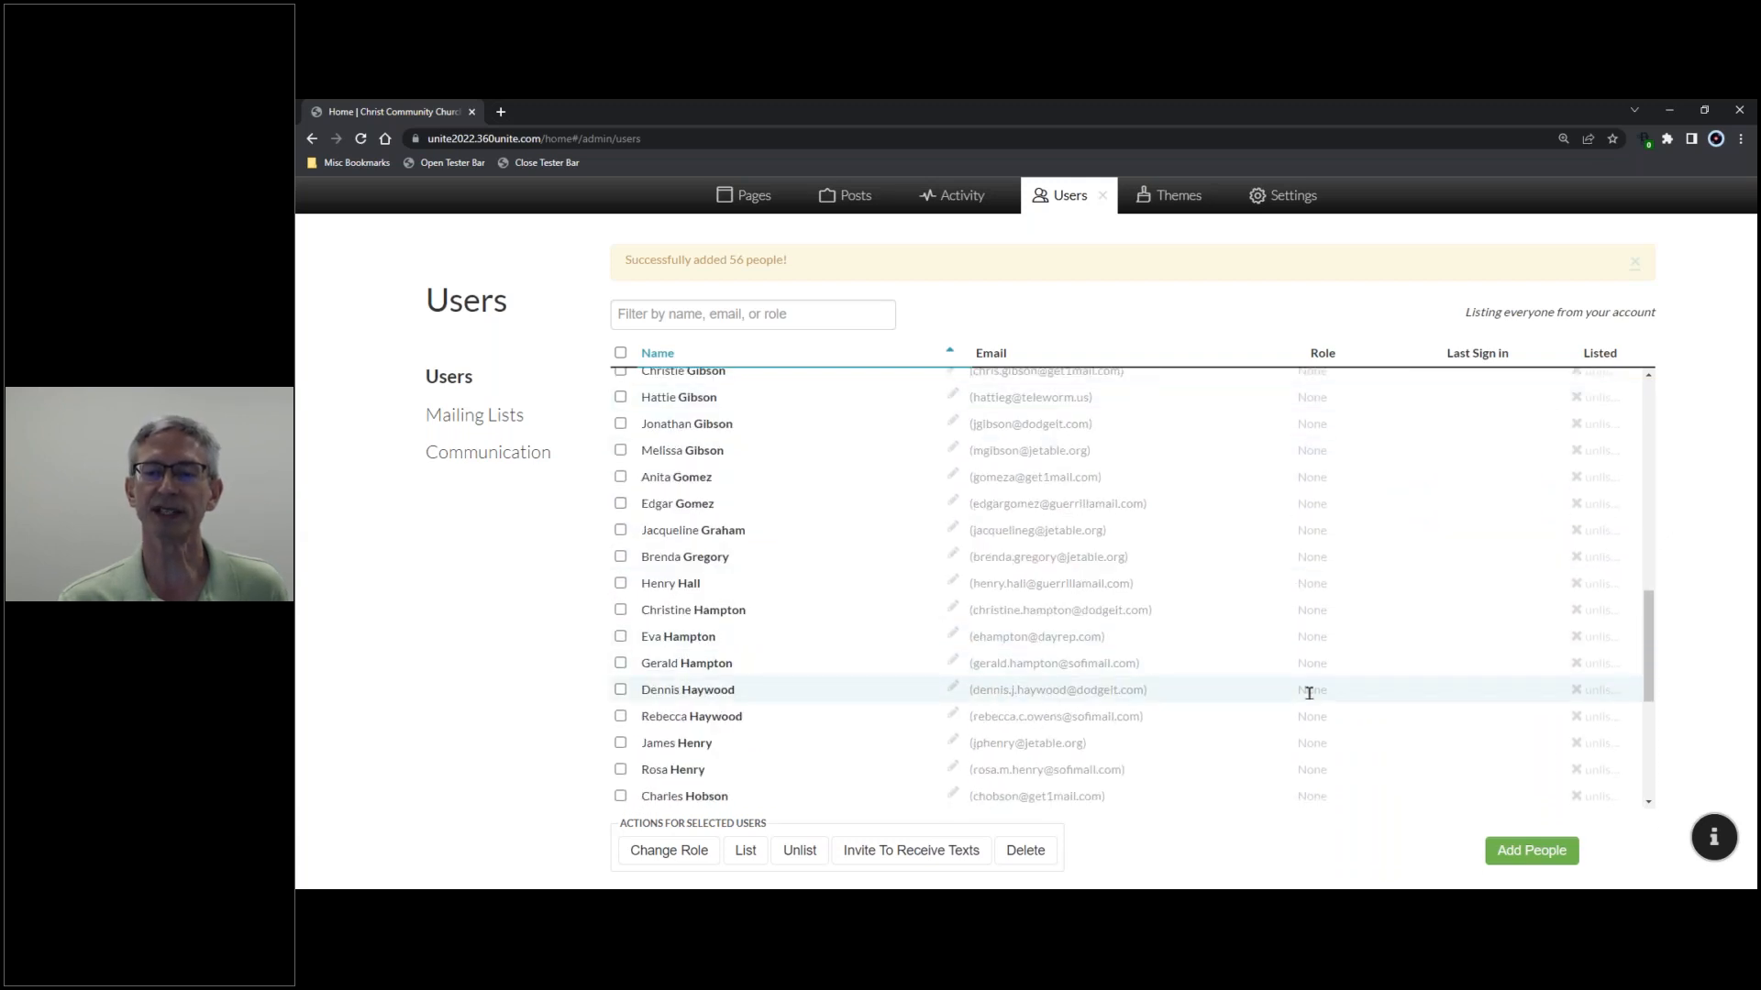
{"action": "scroll", "coordinate": [1312, 694], "scroll_direction": "down", "scroll_amount": 3}
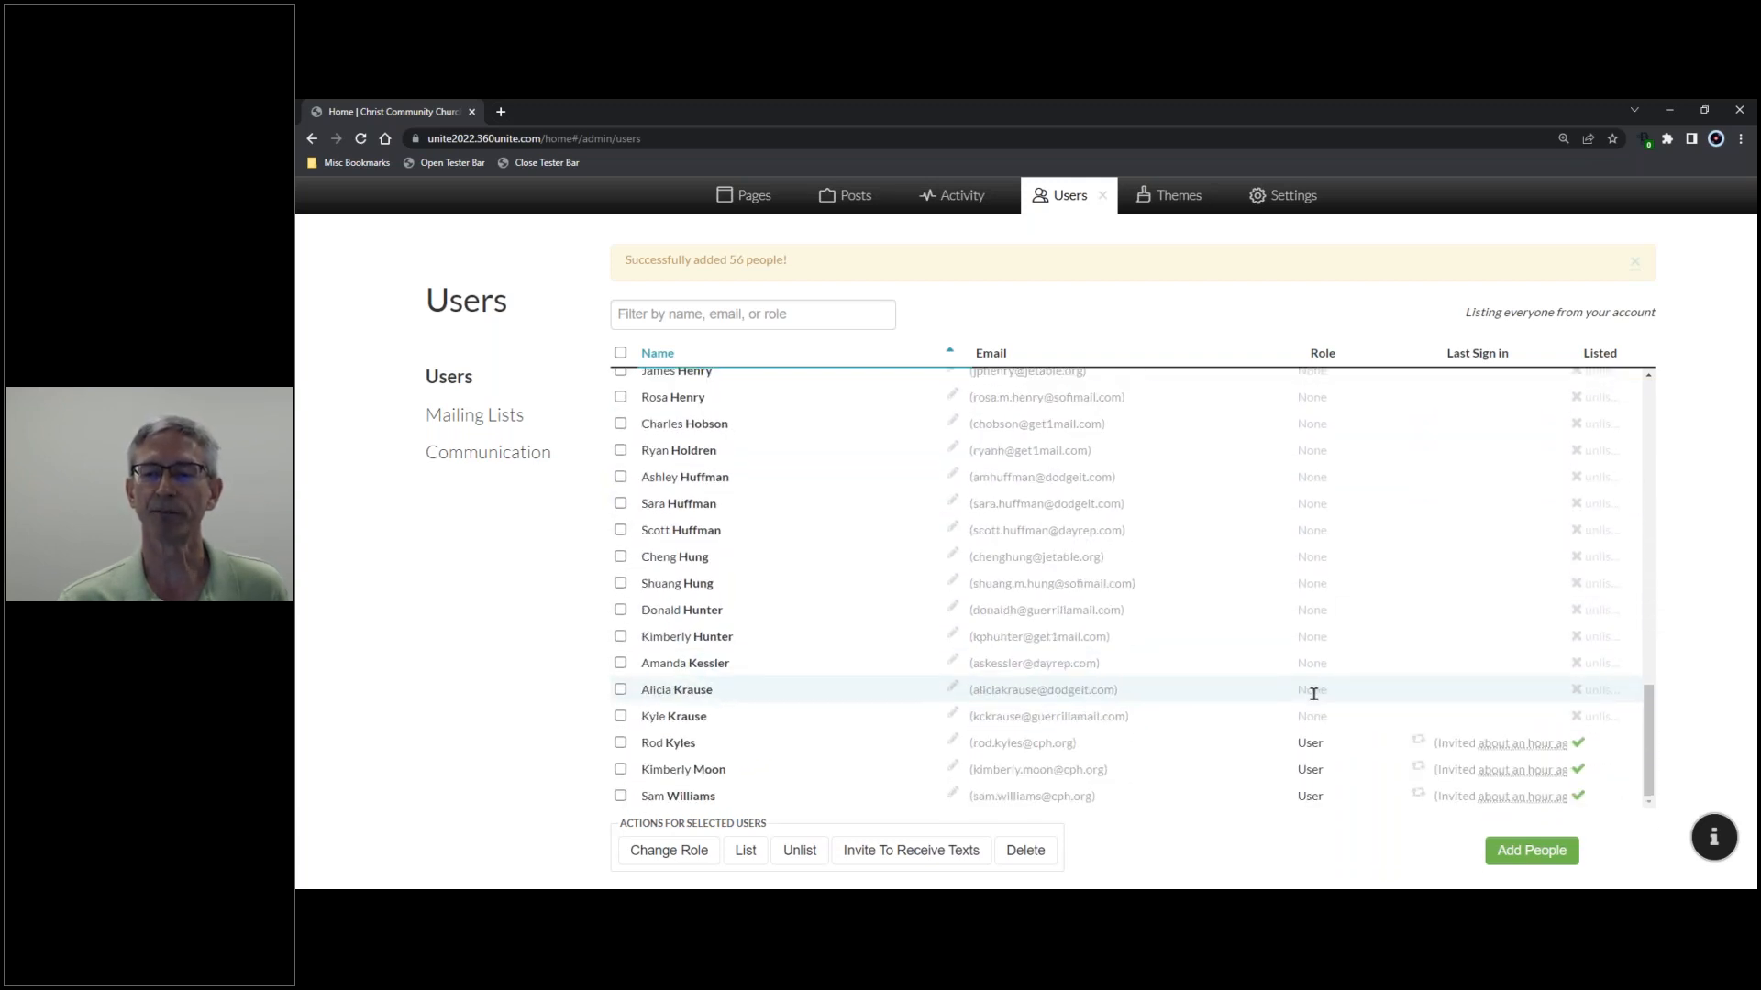
{"action": "scroll", "coordinate": [1317, 689], "scroll_direction": "up", "scroll_amount": 15}
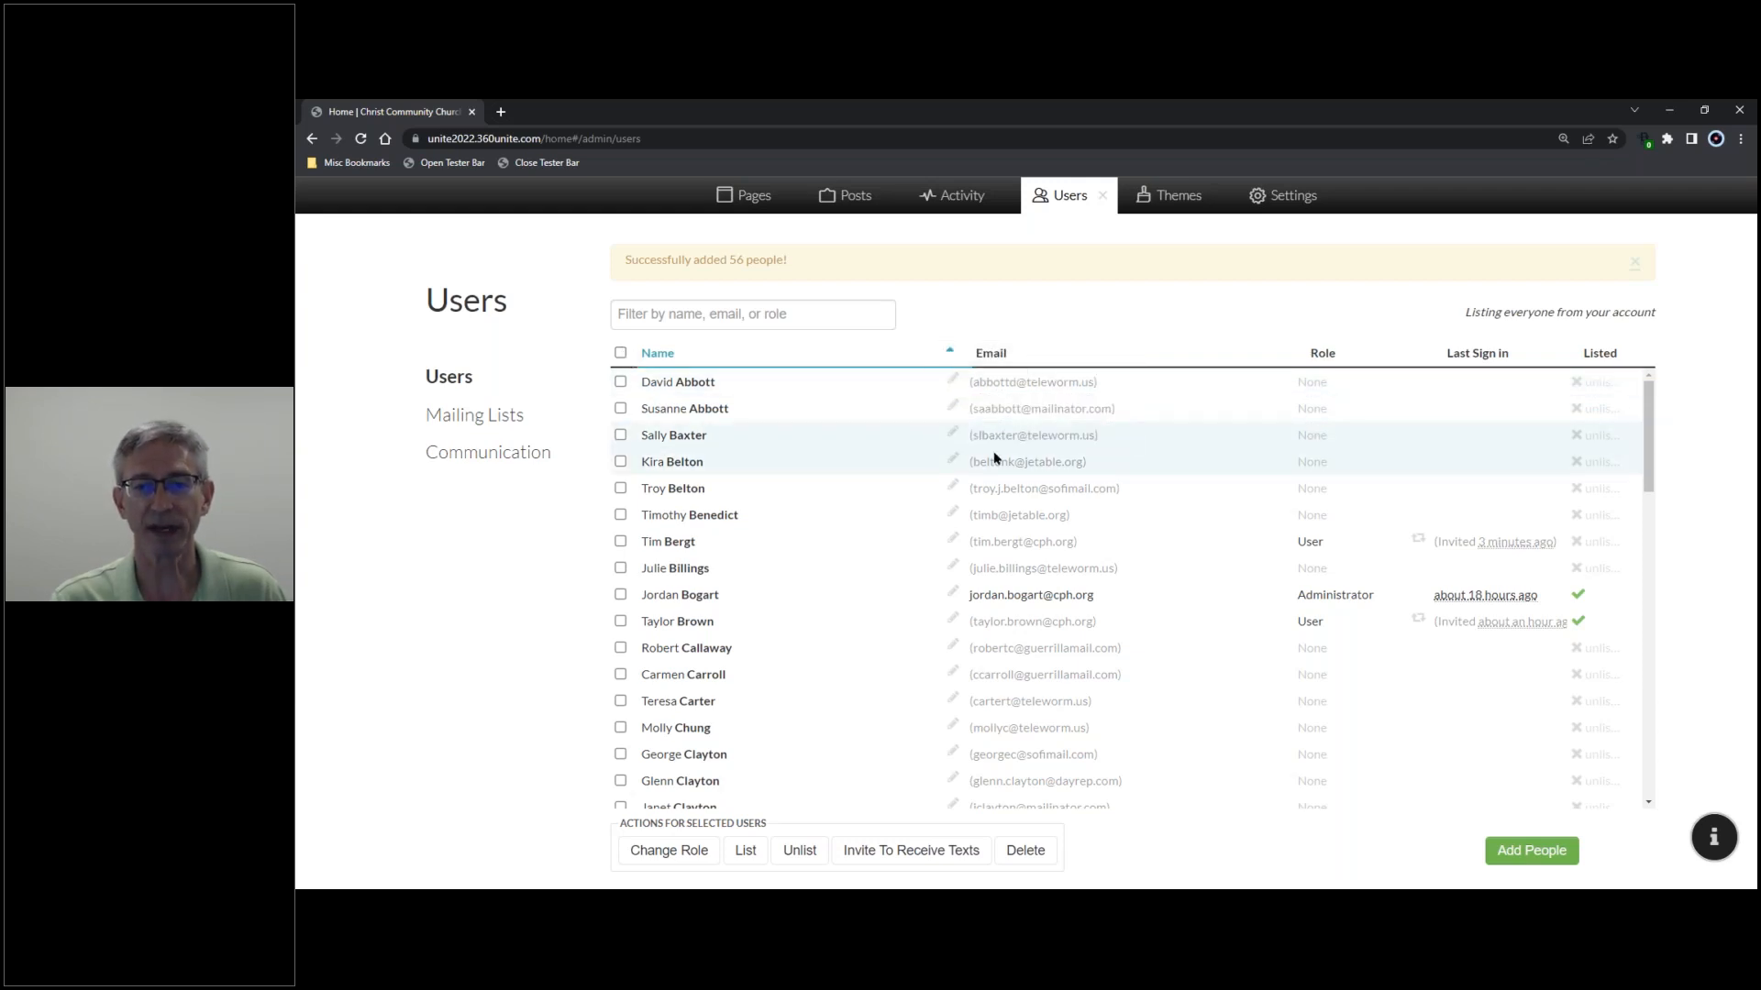
- Select every user, then untick the Administrator and the five other original members
{"action": "left_click", "coordinate": [620, 353]}
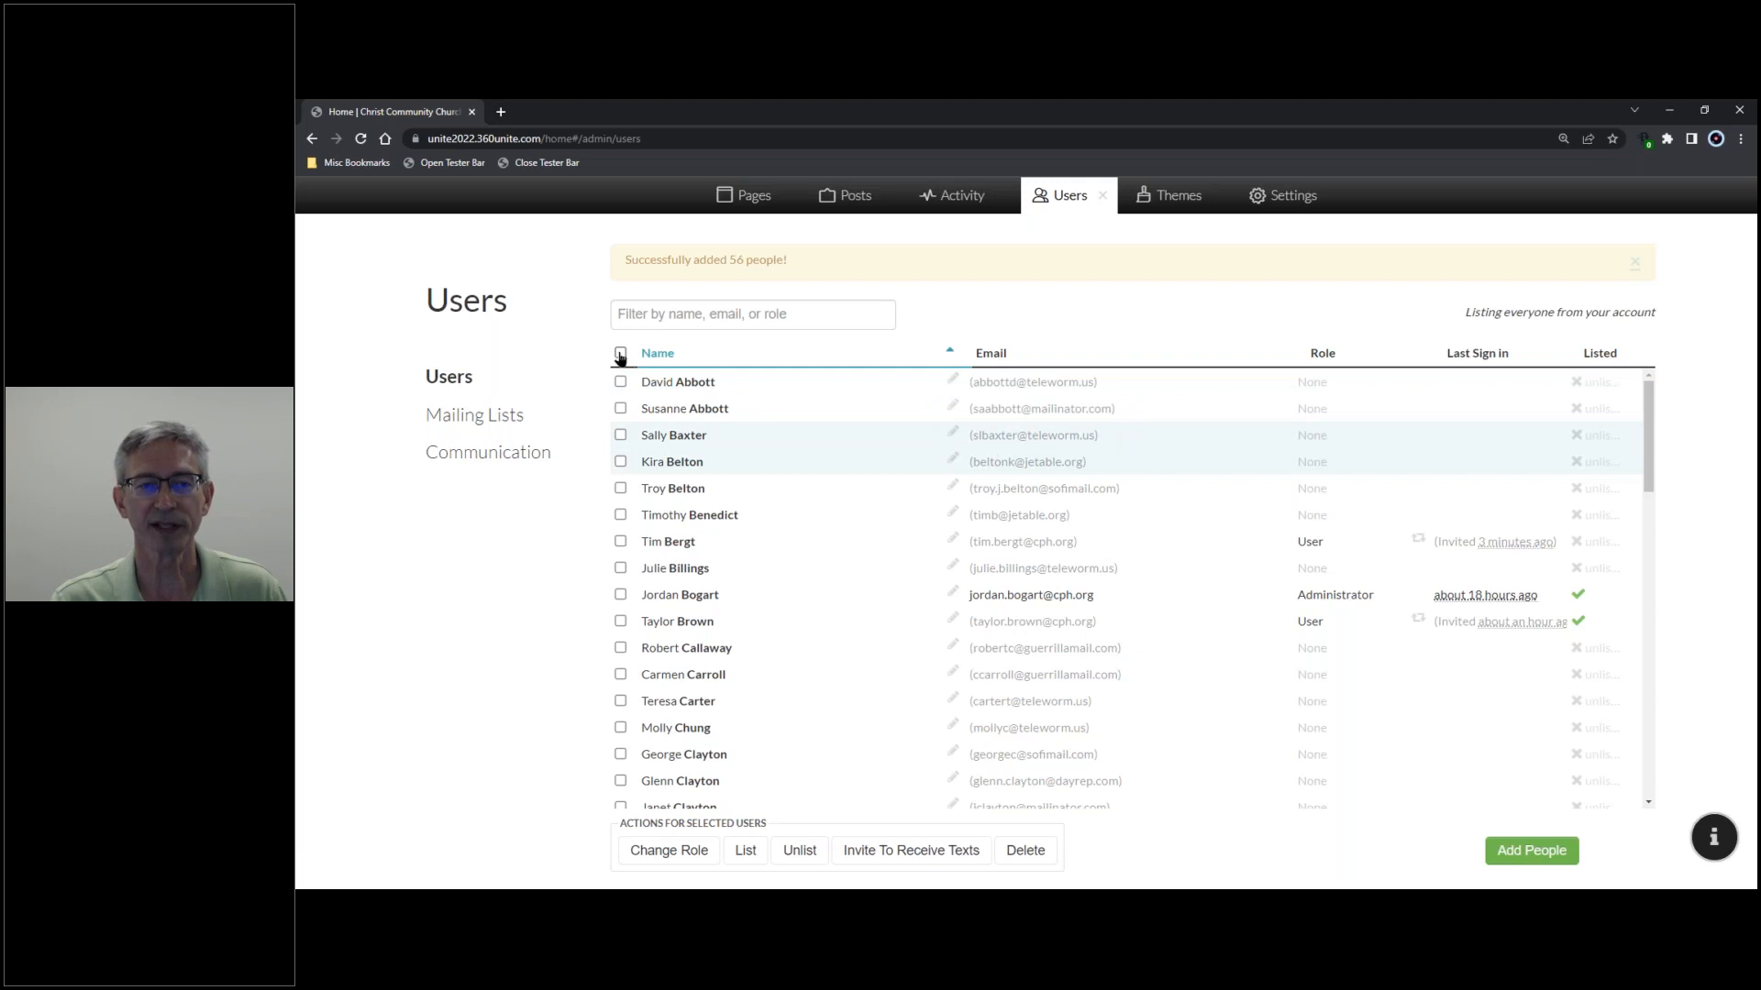
{"action": "left_click", "coordinate": [621, 595]}
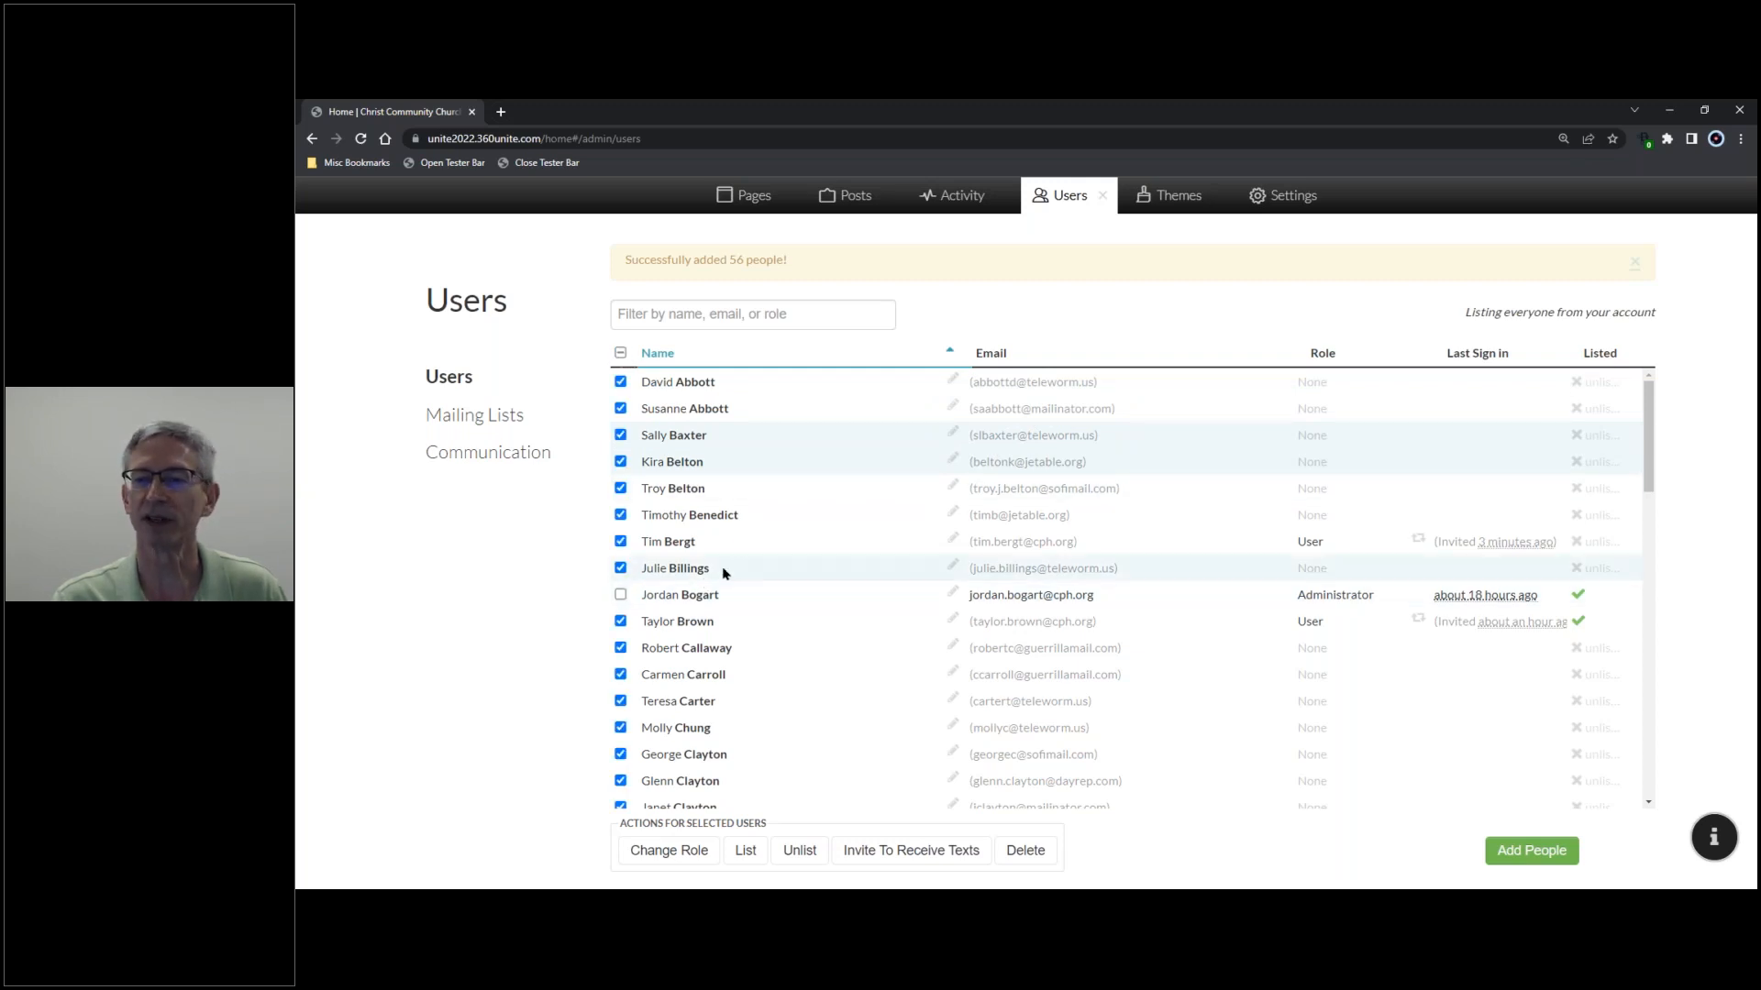
{"action": "left_click", "coordinate": [621, 542]}
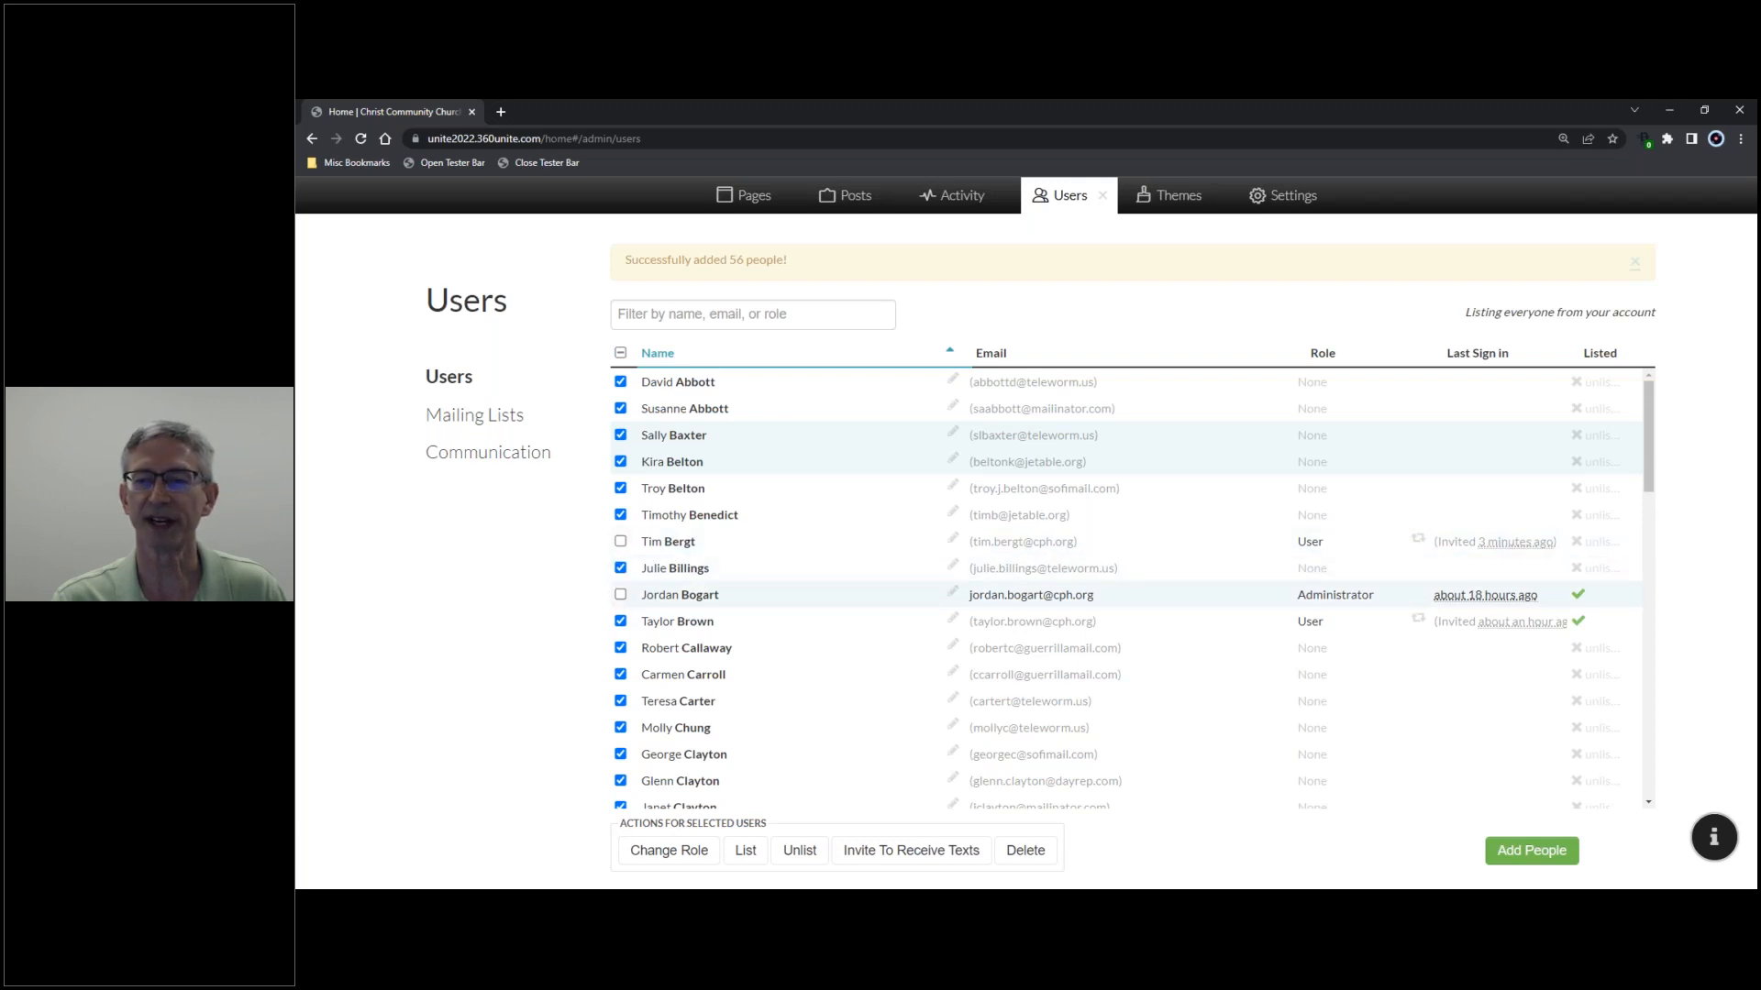
{"action": "left_click", "coordinate": [621, 621]}
{"action": "scroll", "coordinate": [749, 597], "scroll_direction": "down", "scroll_amount": 1}
{"action": "scroll", "coordinate": [749, 597], "scroll_direction": "down", "scroll_amount": 12}
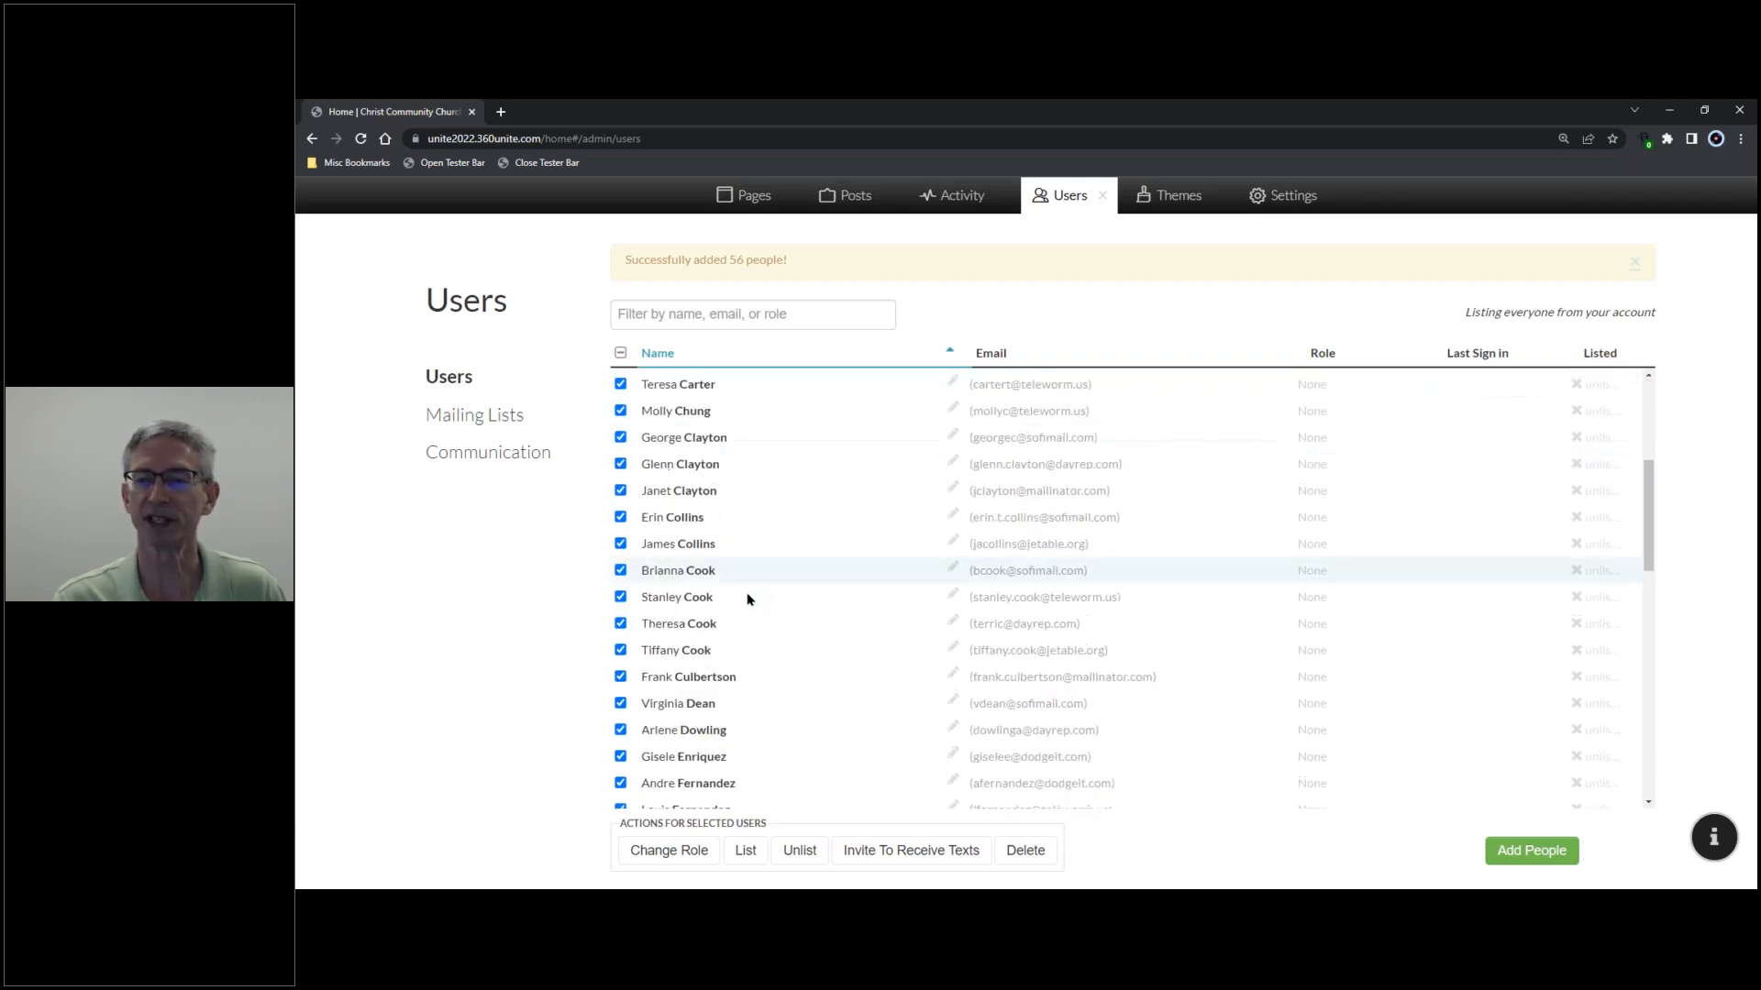
{"action": "scroll", "coordinate": [744, 600], "scroll_direction": "down", "scroll_amount": 1}
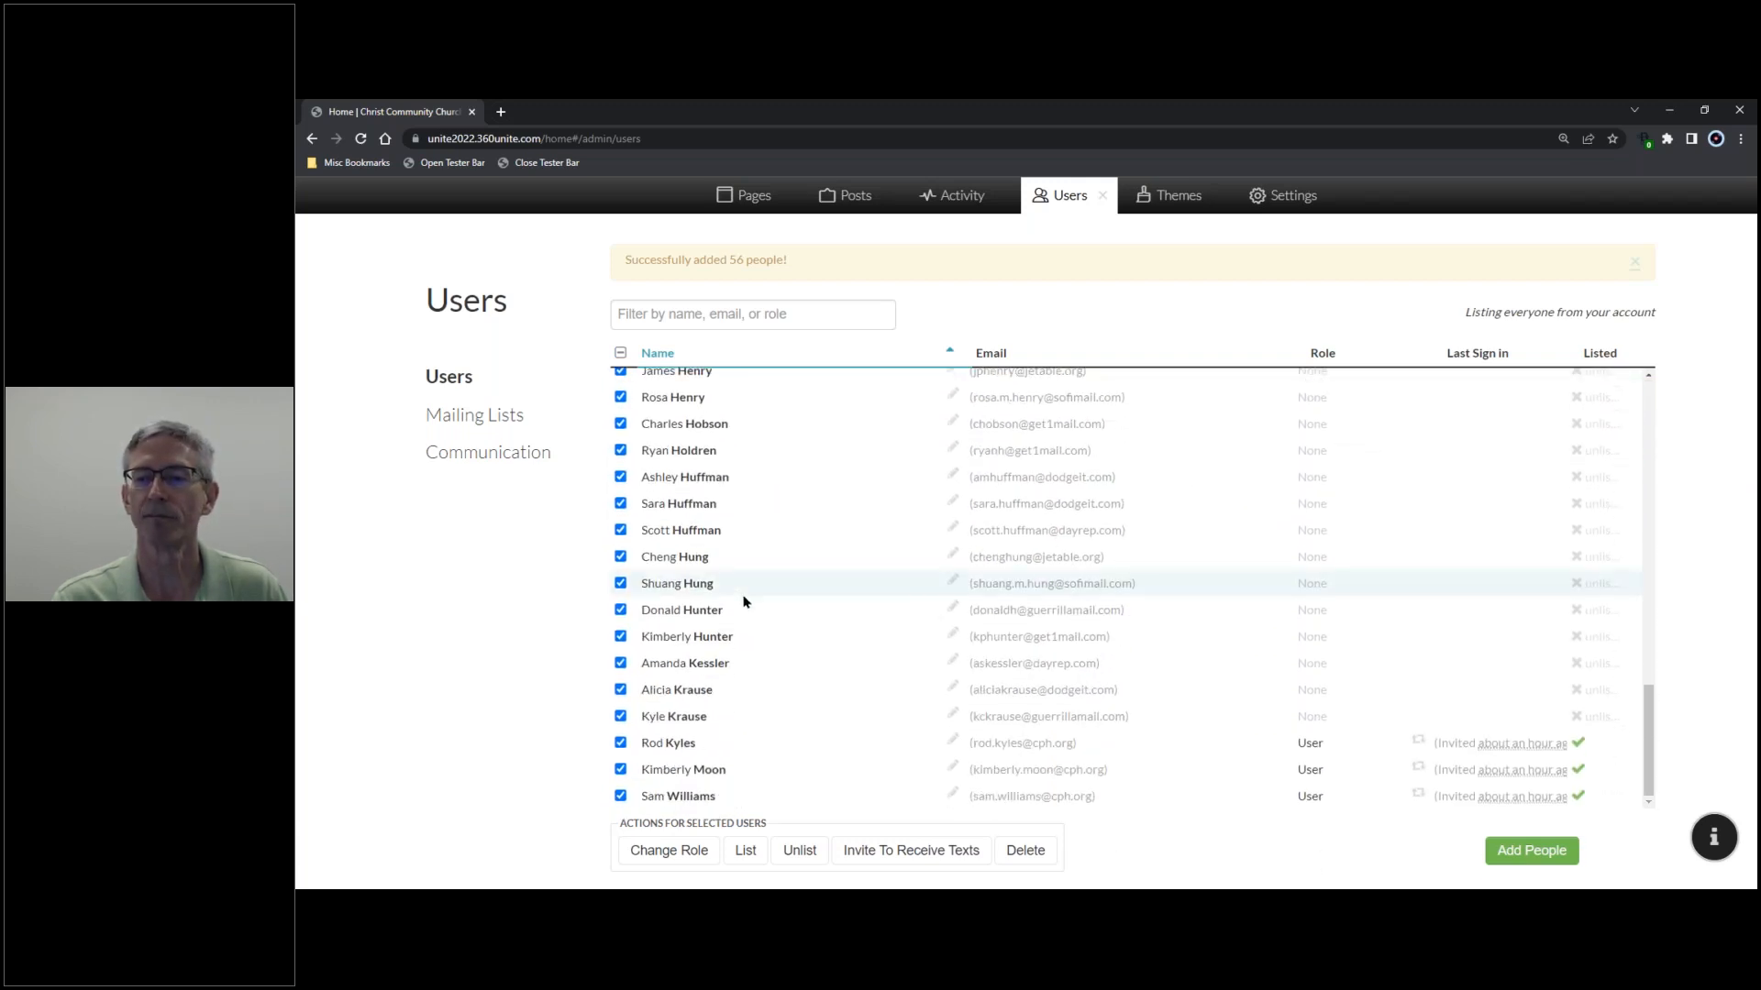
{"action": "left_click", "coordinate": [621, 743]}
{"action": "left_click", "coordinate": [621, 769]}
{"action": "left_click", "coordinate": [621, 795]}
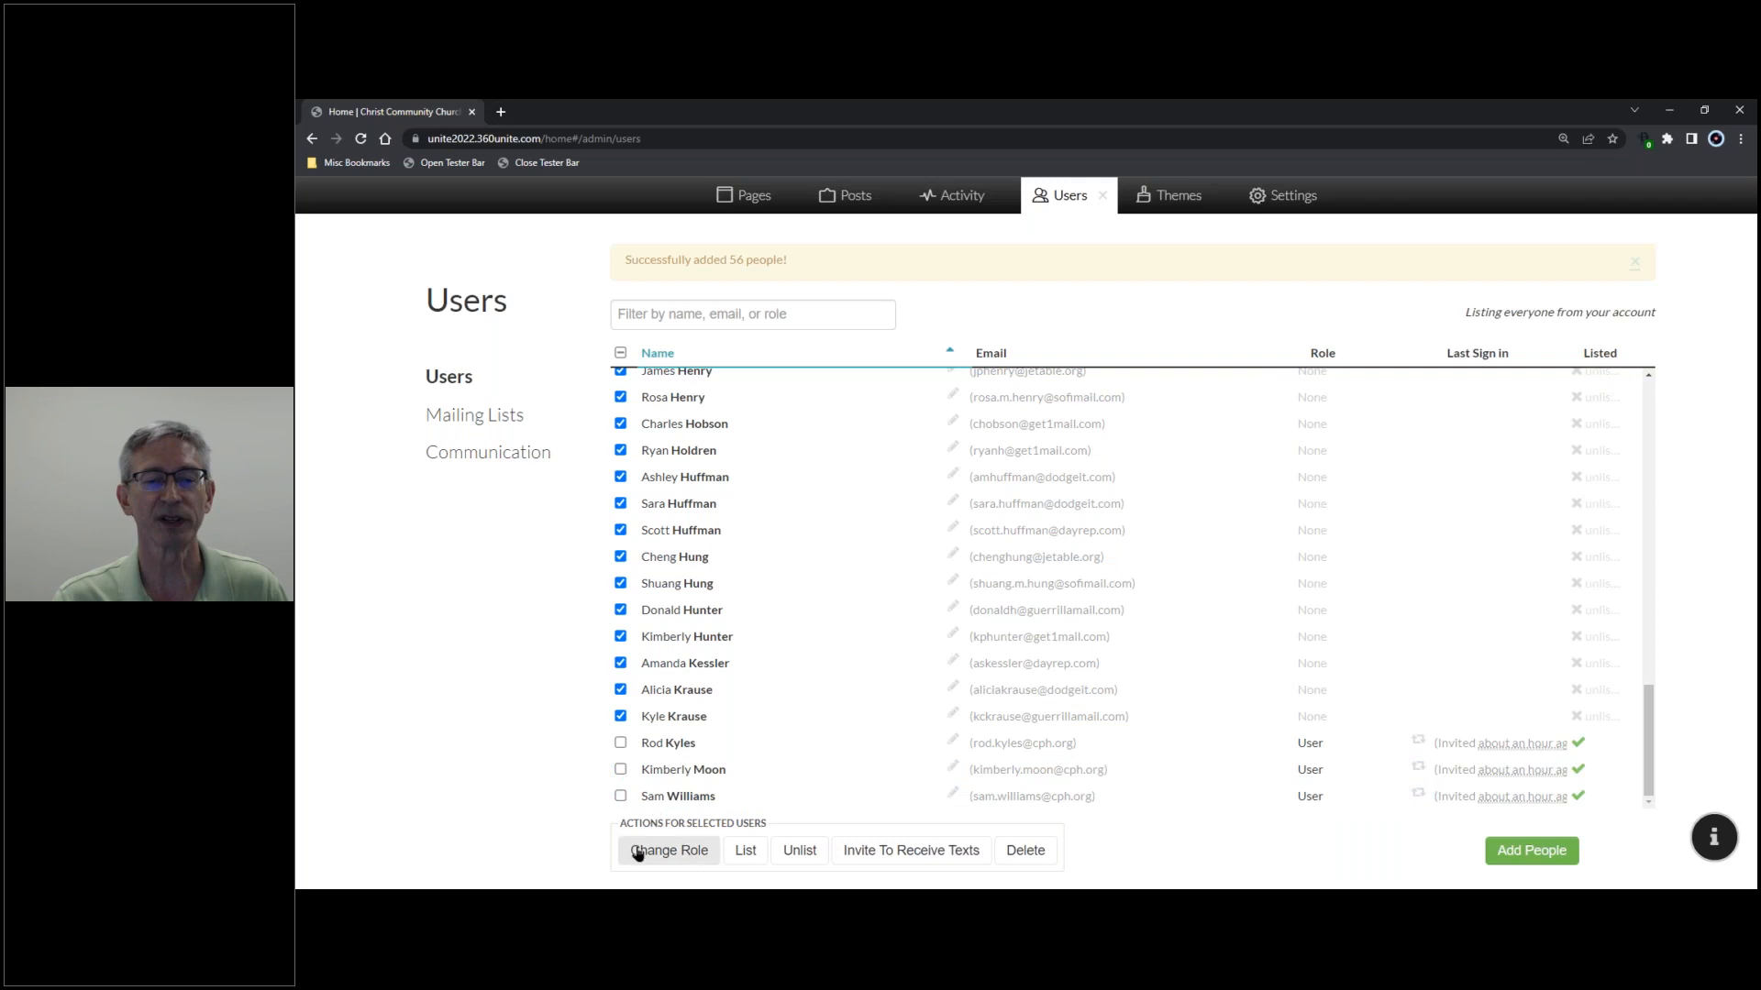
{"action": "left_click", "coordinate": [669, 851]}
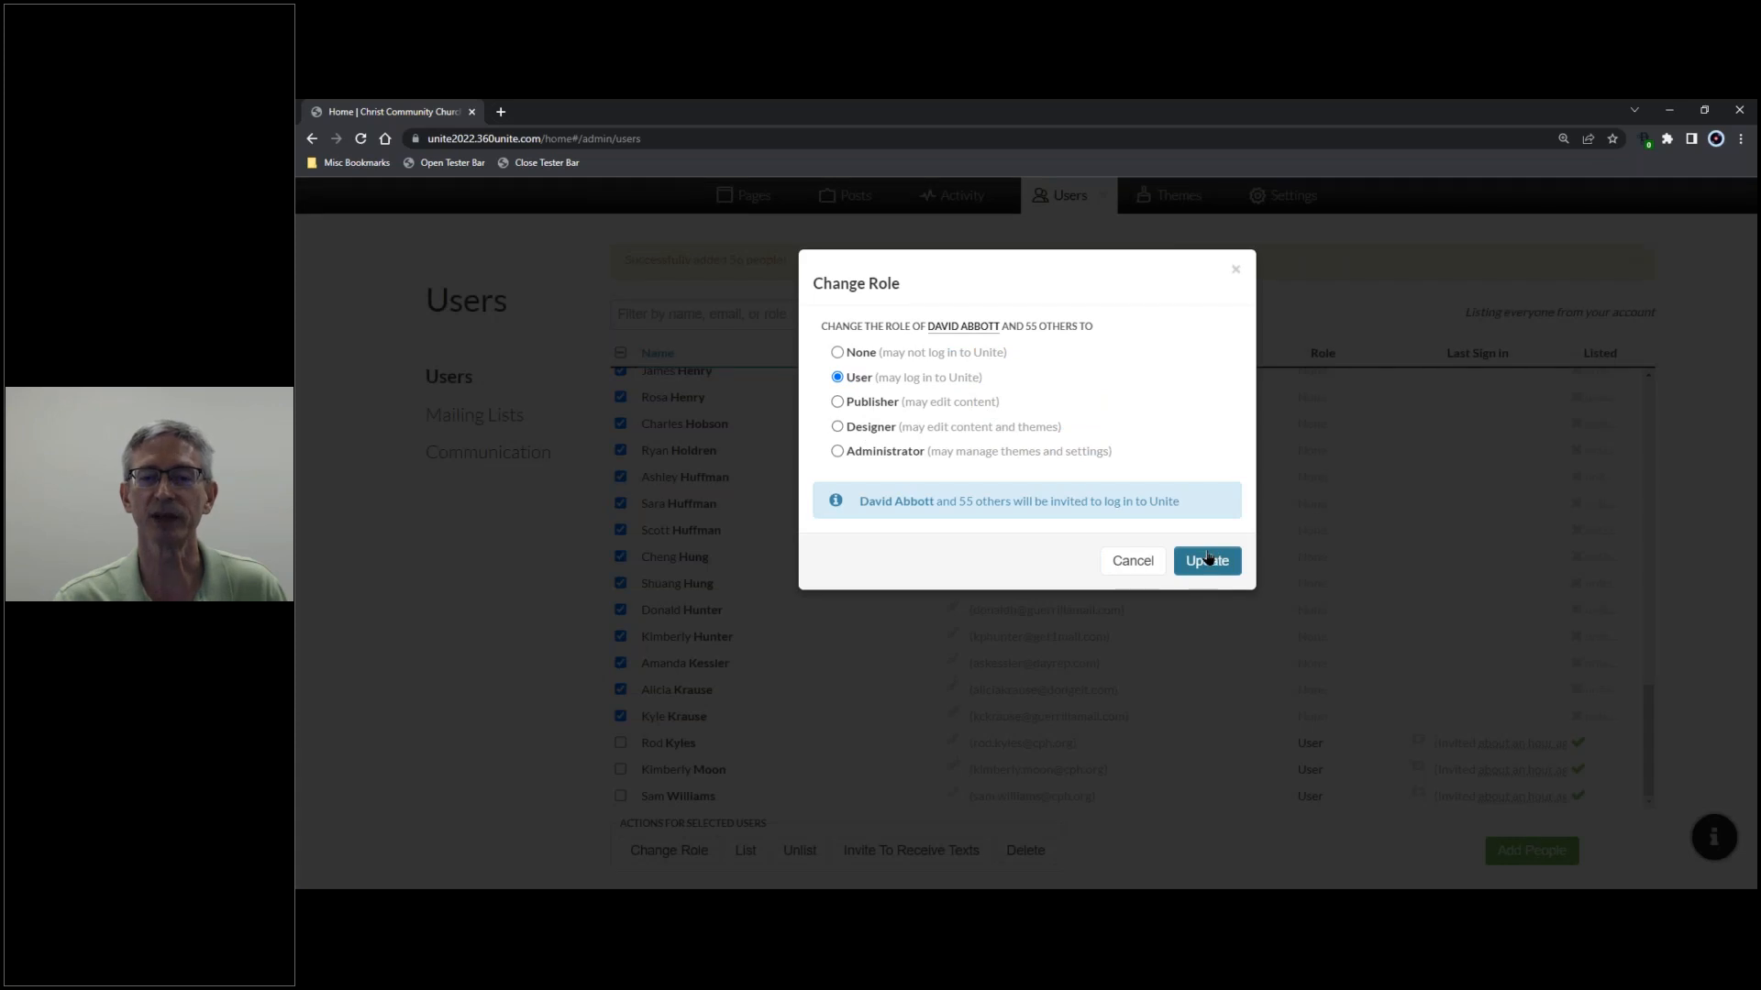
{"action": "left_click", "coordinate": [1236, 270]}
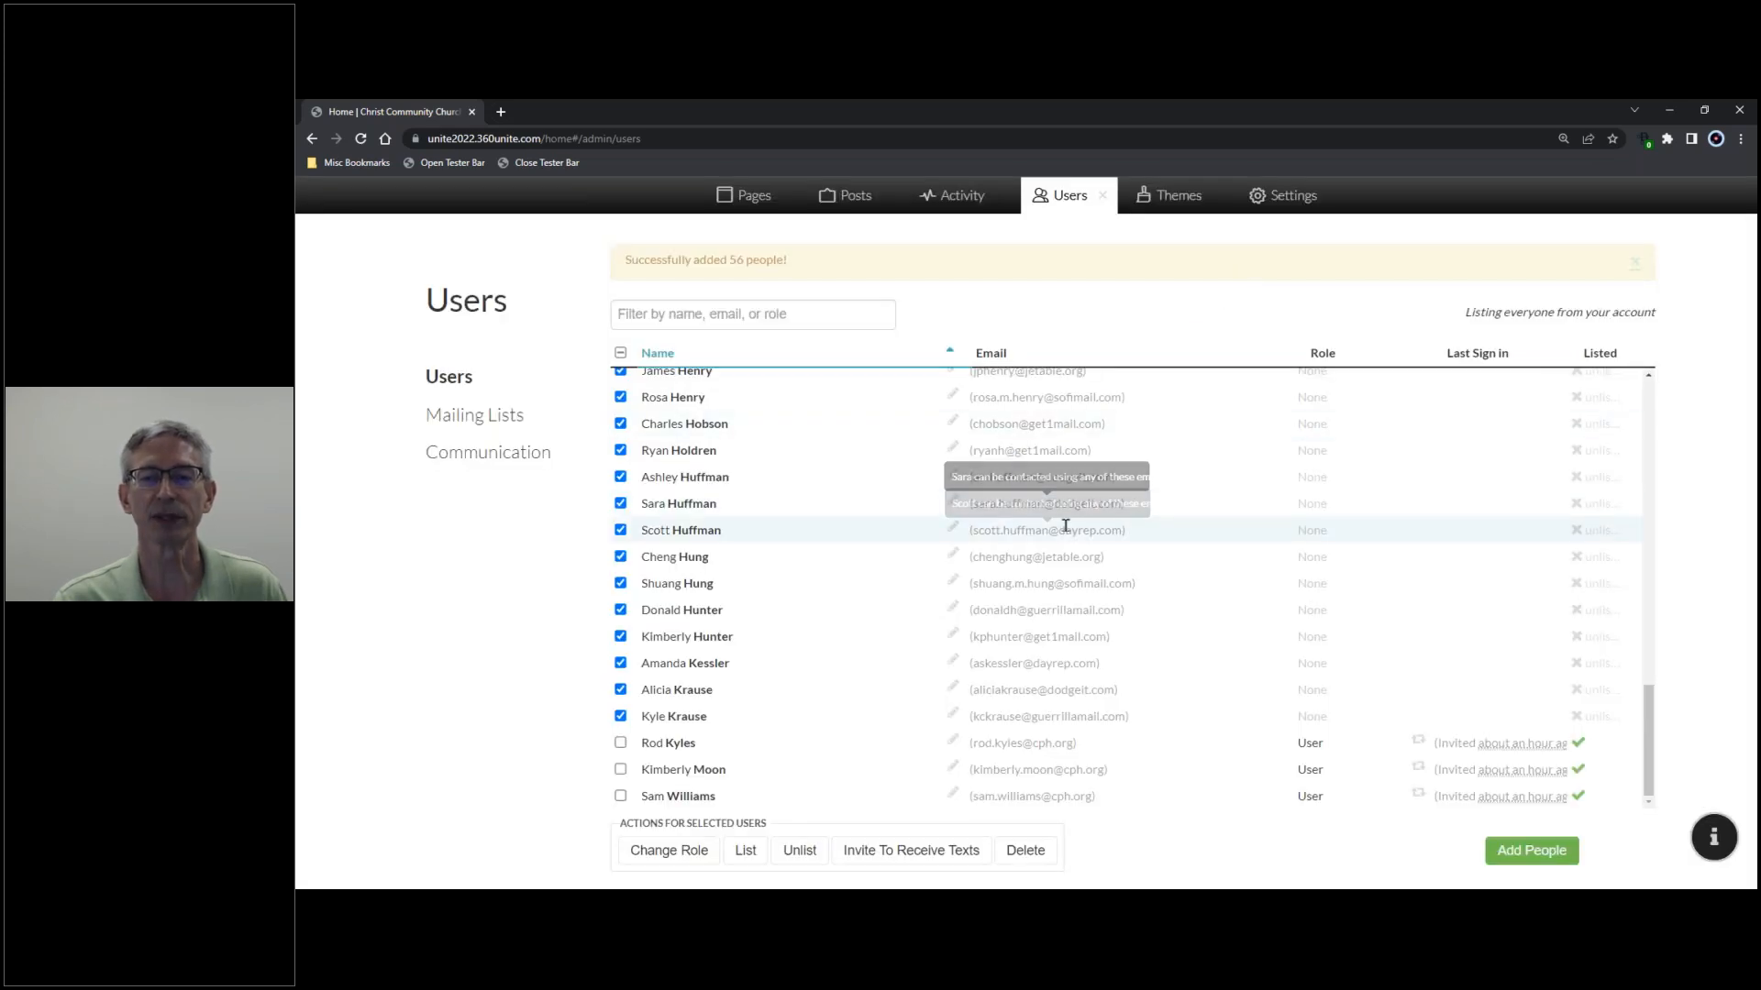
{"action": "scroll", "coordinate": [1043, 570], "scroll_direction": "up", "scroll_amount": 5}
{"action": "scroll", "coordinate": [1043, 570], "scroll_direction": "up", "scroll_amount": 2}
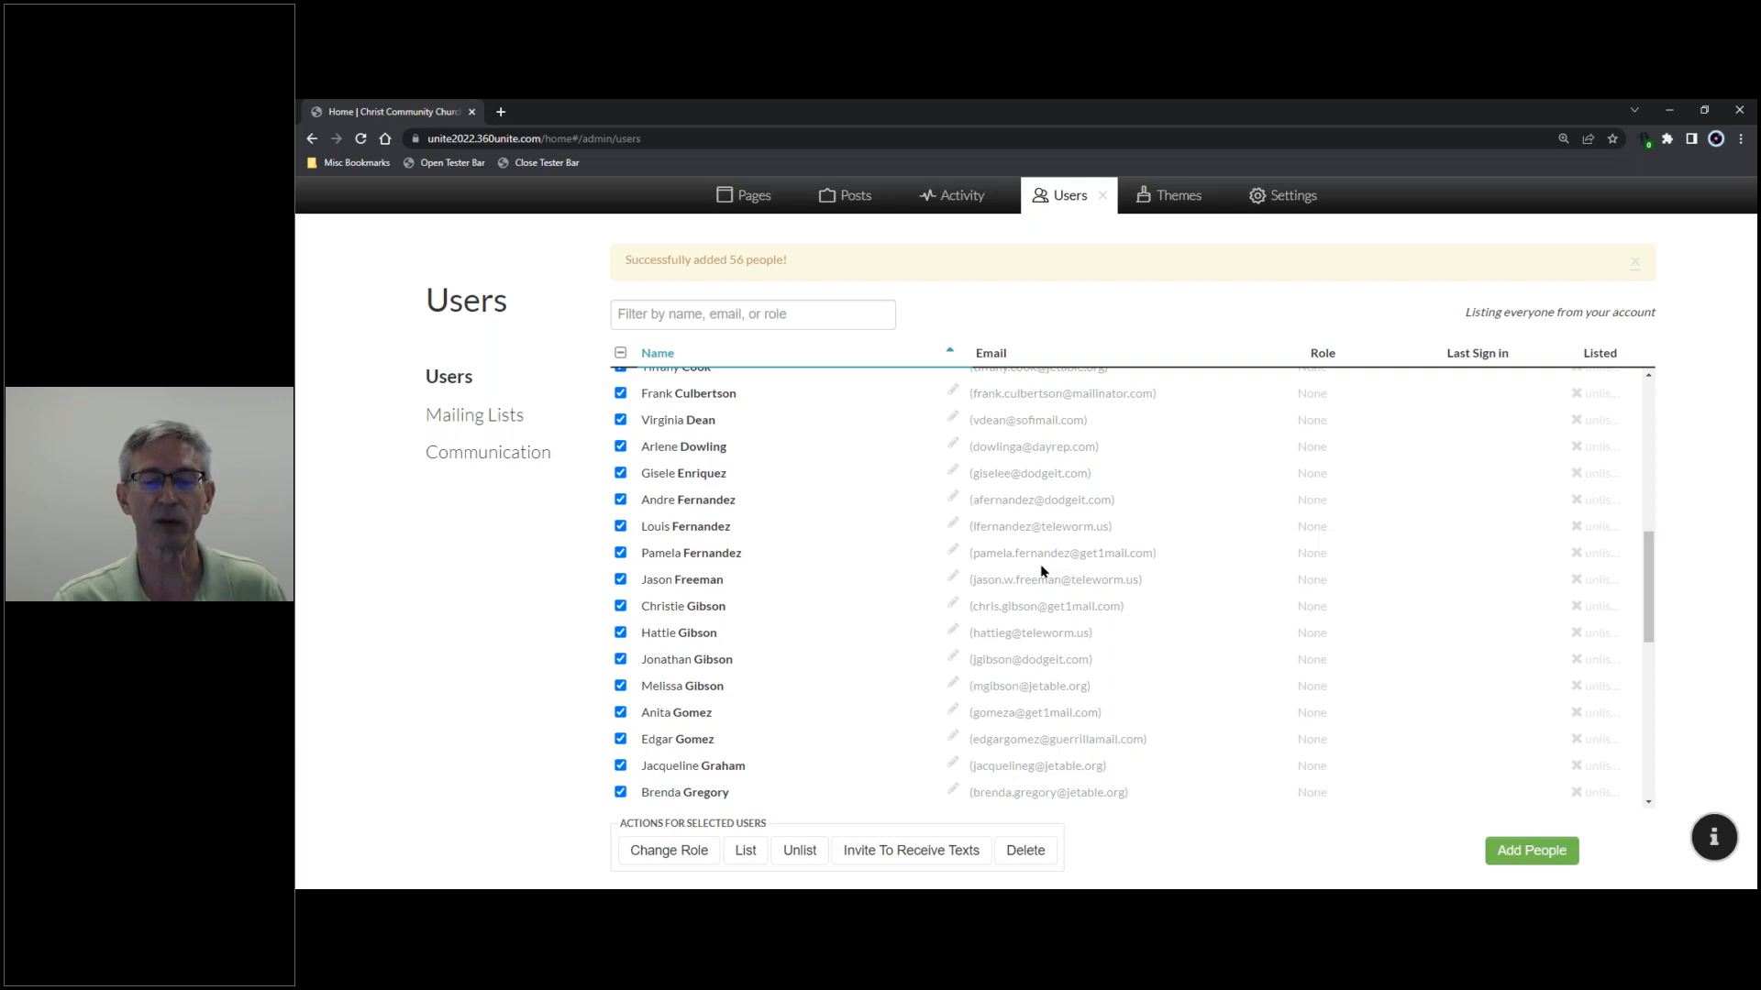
{"action": "scroll", "coordinate": [1039, 572], "scroll_direction": "up", "scroll_amount": 5}
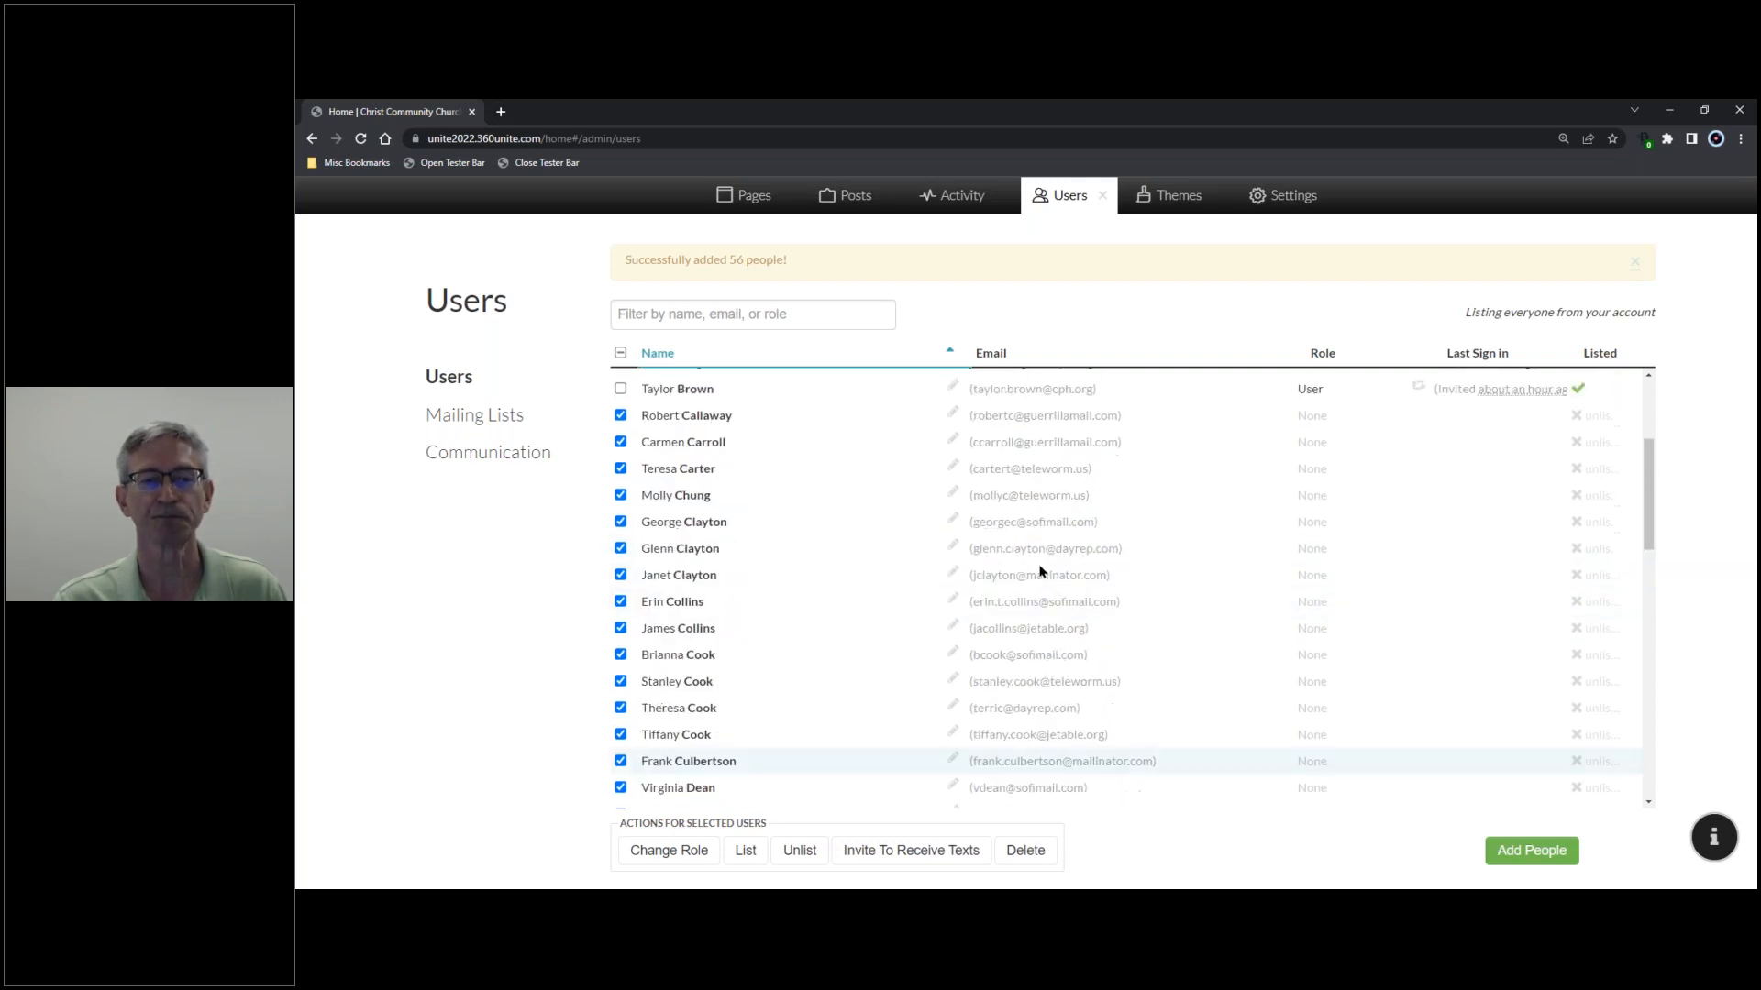
- Clear all user selections, then list only the recently invited user so his Listed column shows a green check
{"action": "left_click", "coordinate": [621, 352]}
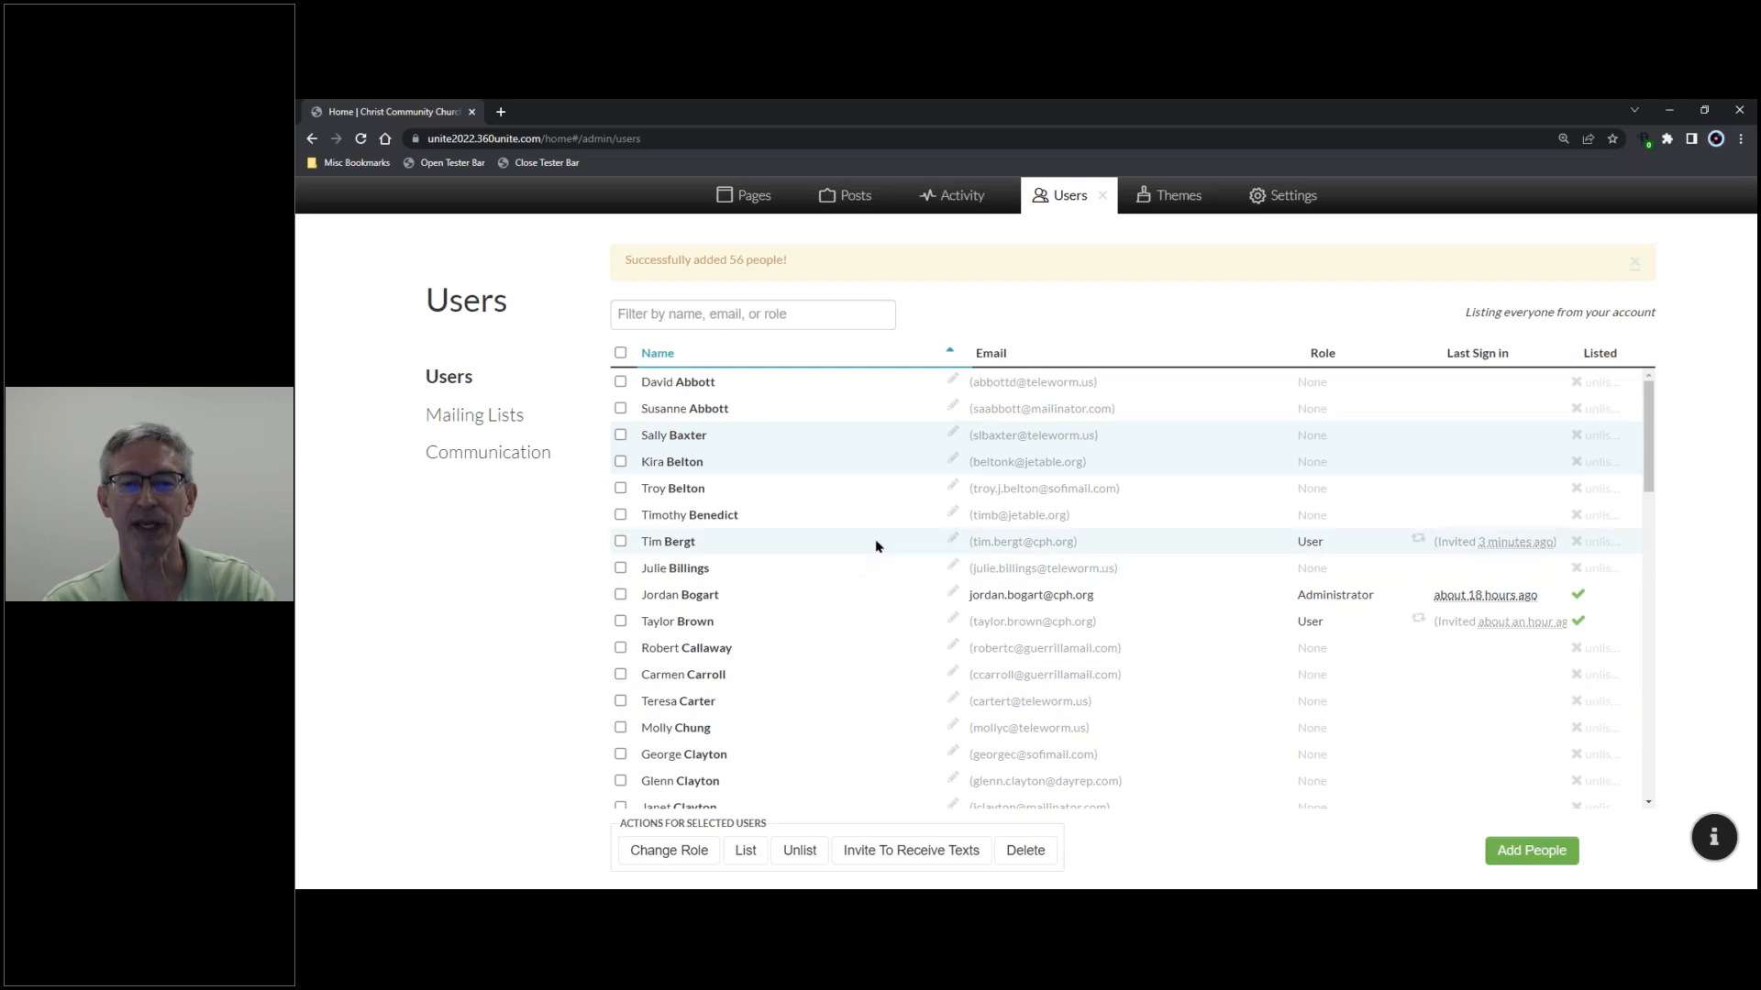
{"action": "mouse_move", "coordinate": [1513, 543]}
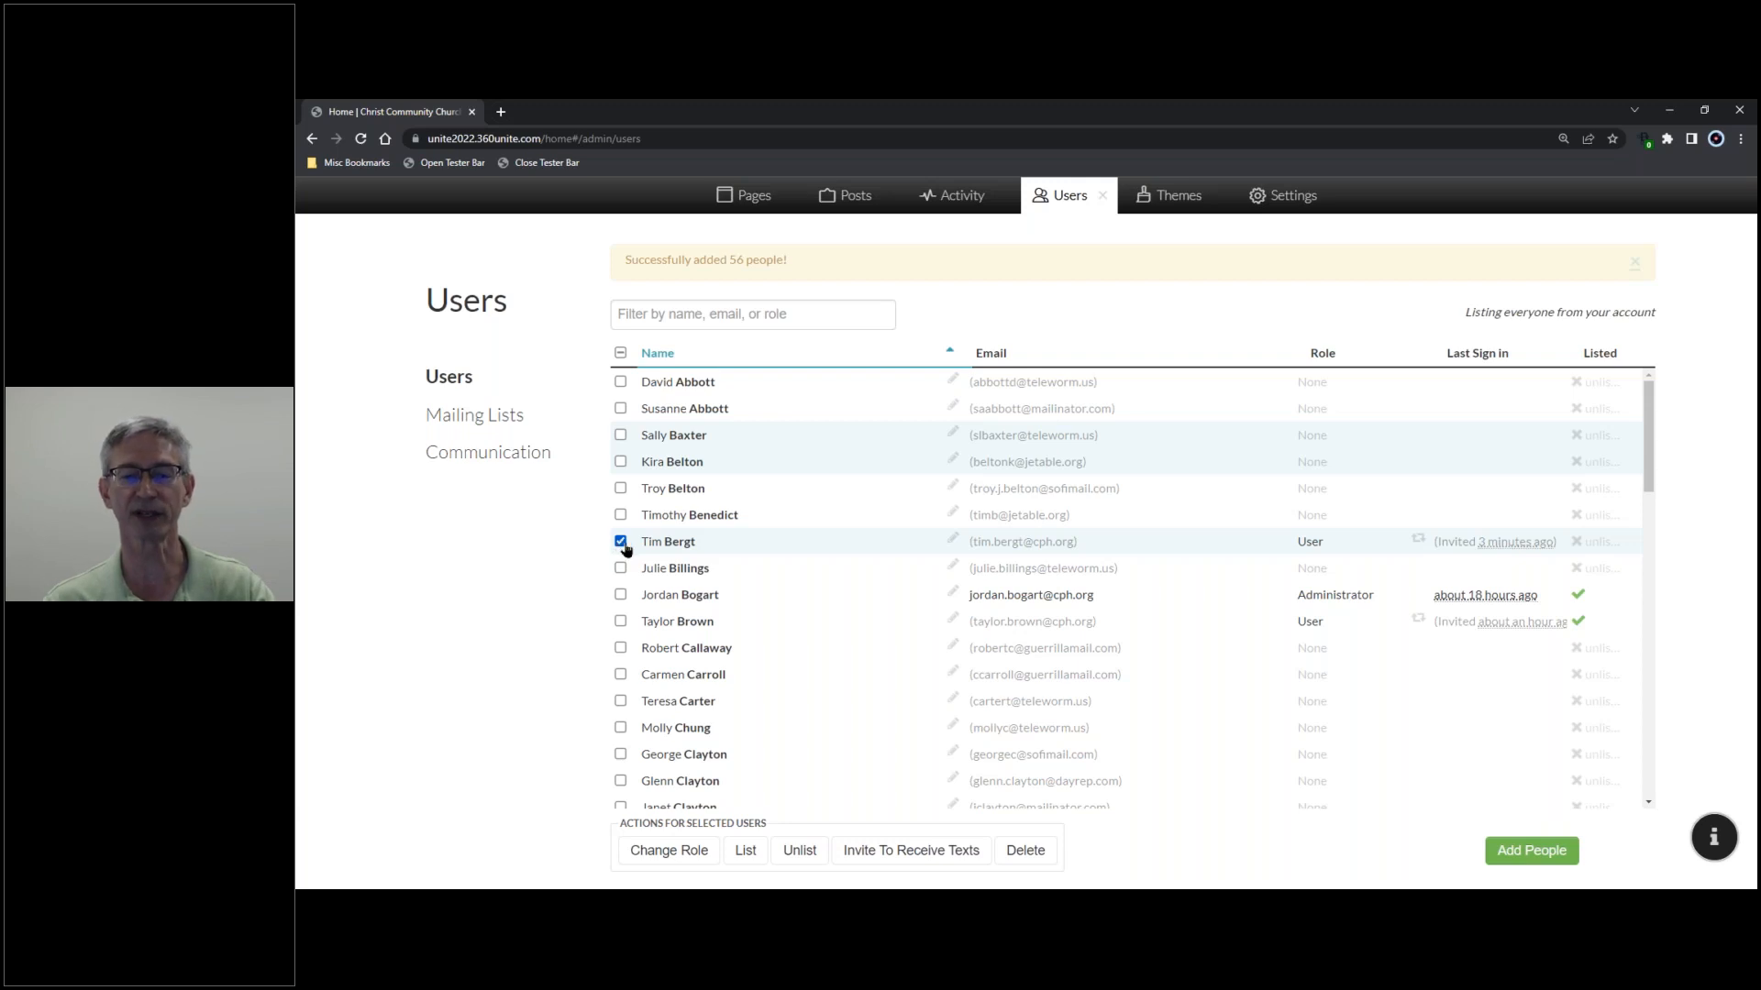
{"action": "left_click", "coordinate": [745, 851]}
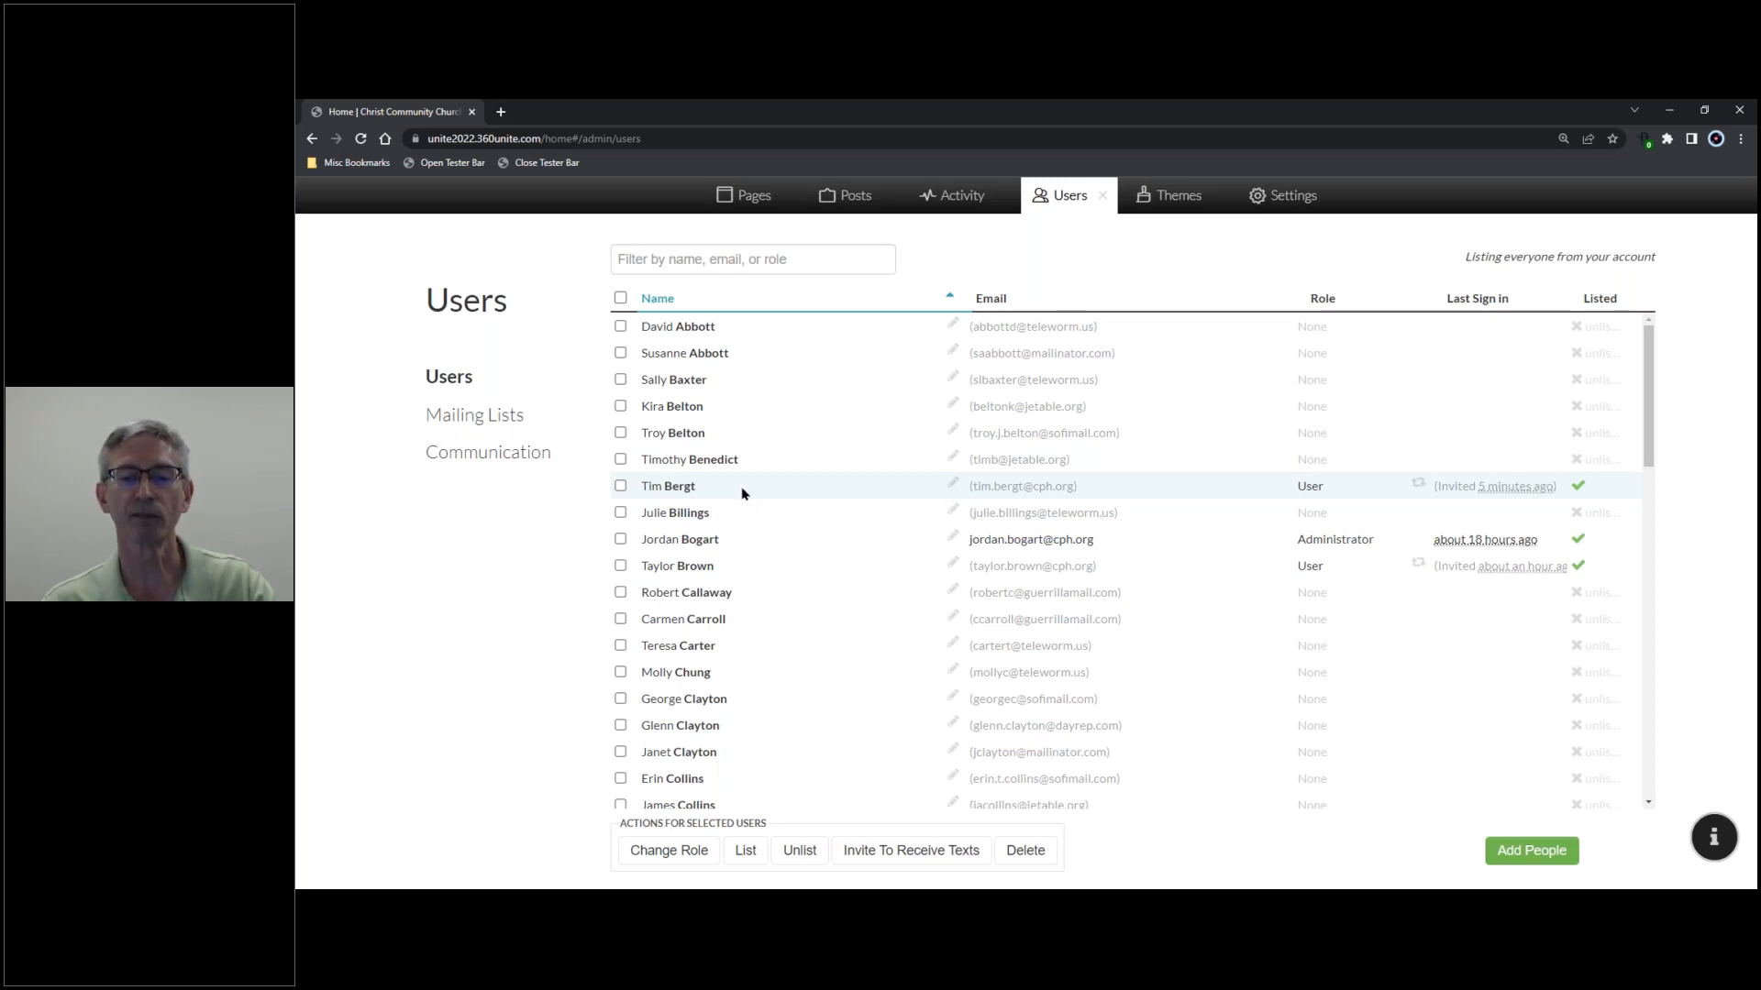
- Close the Users admin panel and open the Members directory from the Visit menu
{"action": "left_click", "coordinate": [1105, 198]}
{"action": "mouse_move", "coordinate": [1102, 334]}
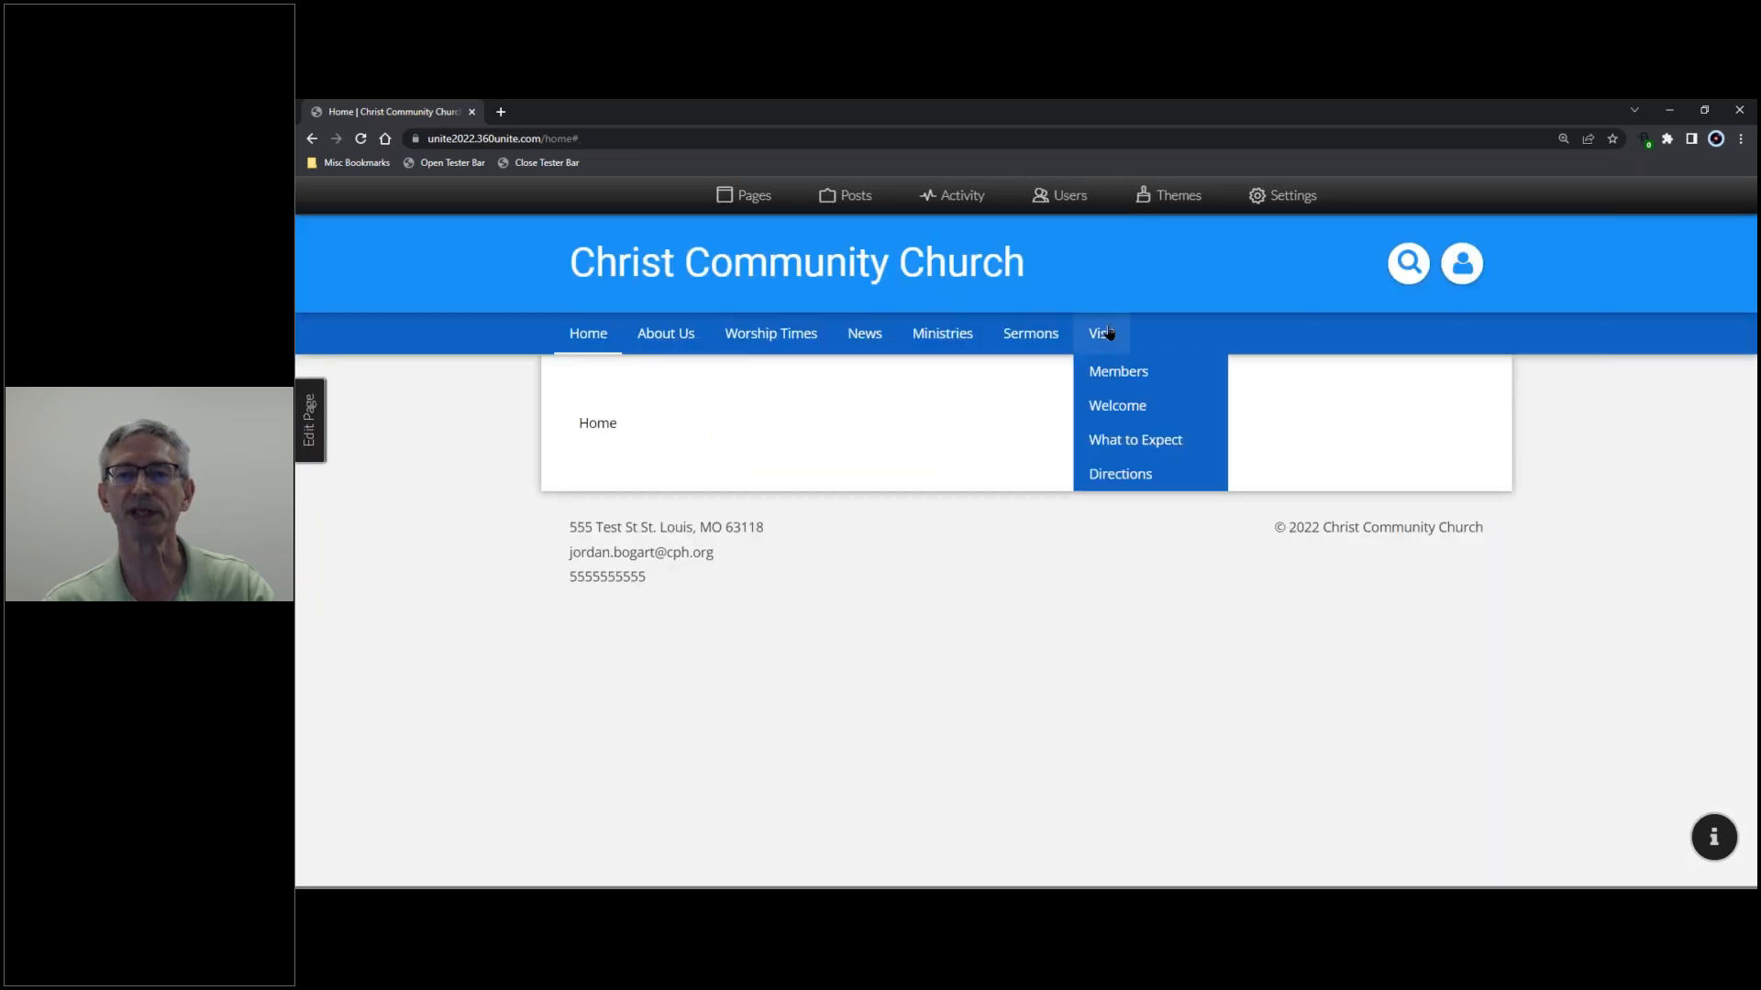
{"action": "left_click", "coordinate": [1109, 377]}
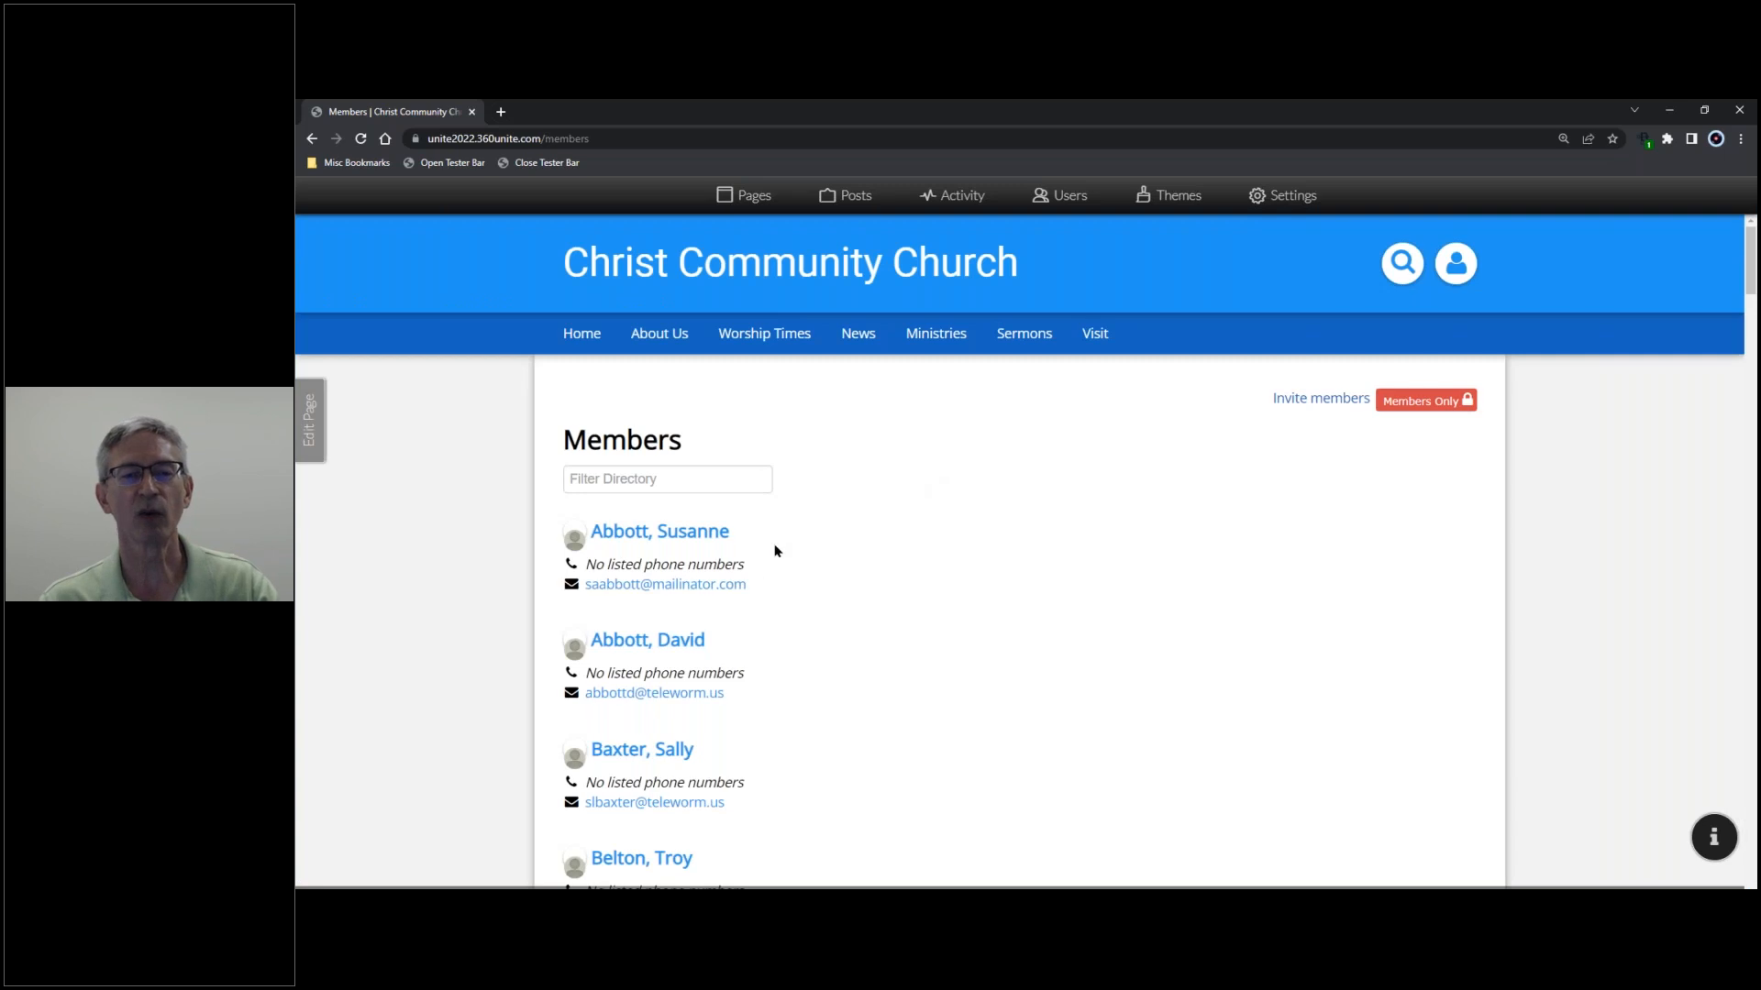
- Browse the Members directory's contact details, then return to the user administration list
{"action": "scroll", "coordinate": [805, 534], "scroll_direction": "down", "scroll_amount": 5}
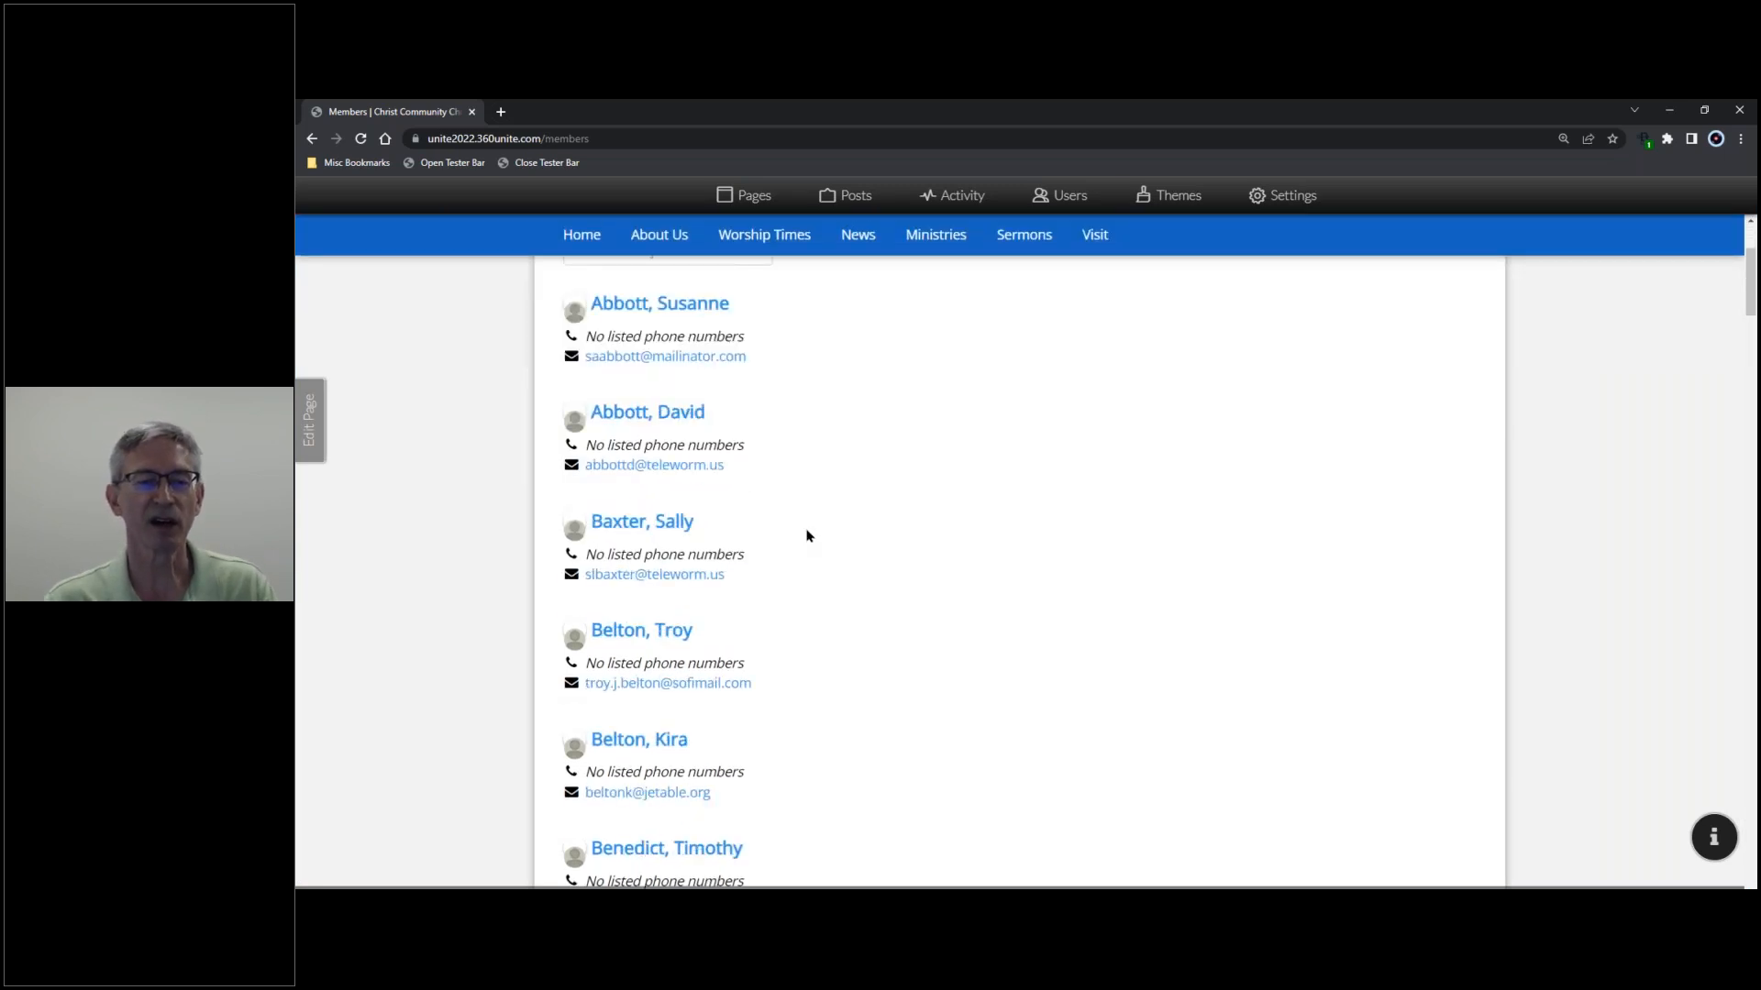
{"action": "scroll", "coordinate": [806, 534], "scroll_direction": "down", "scroll_amount": 3}
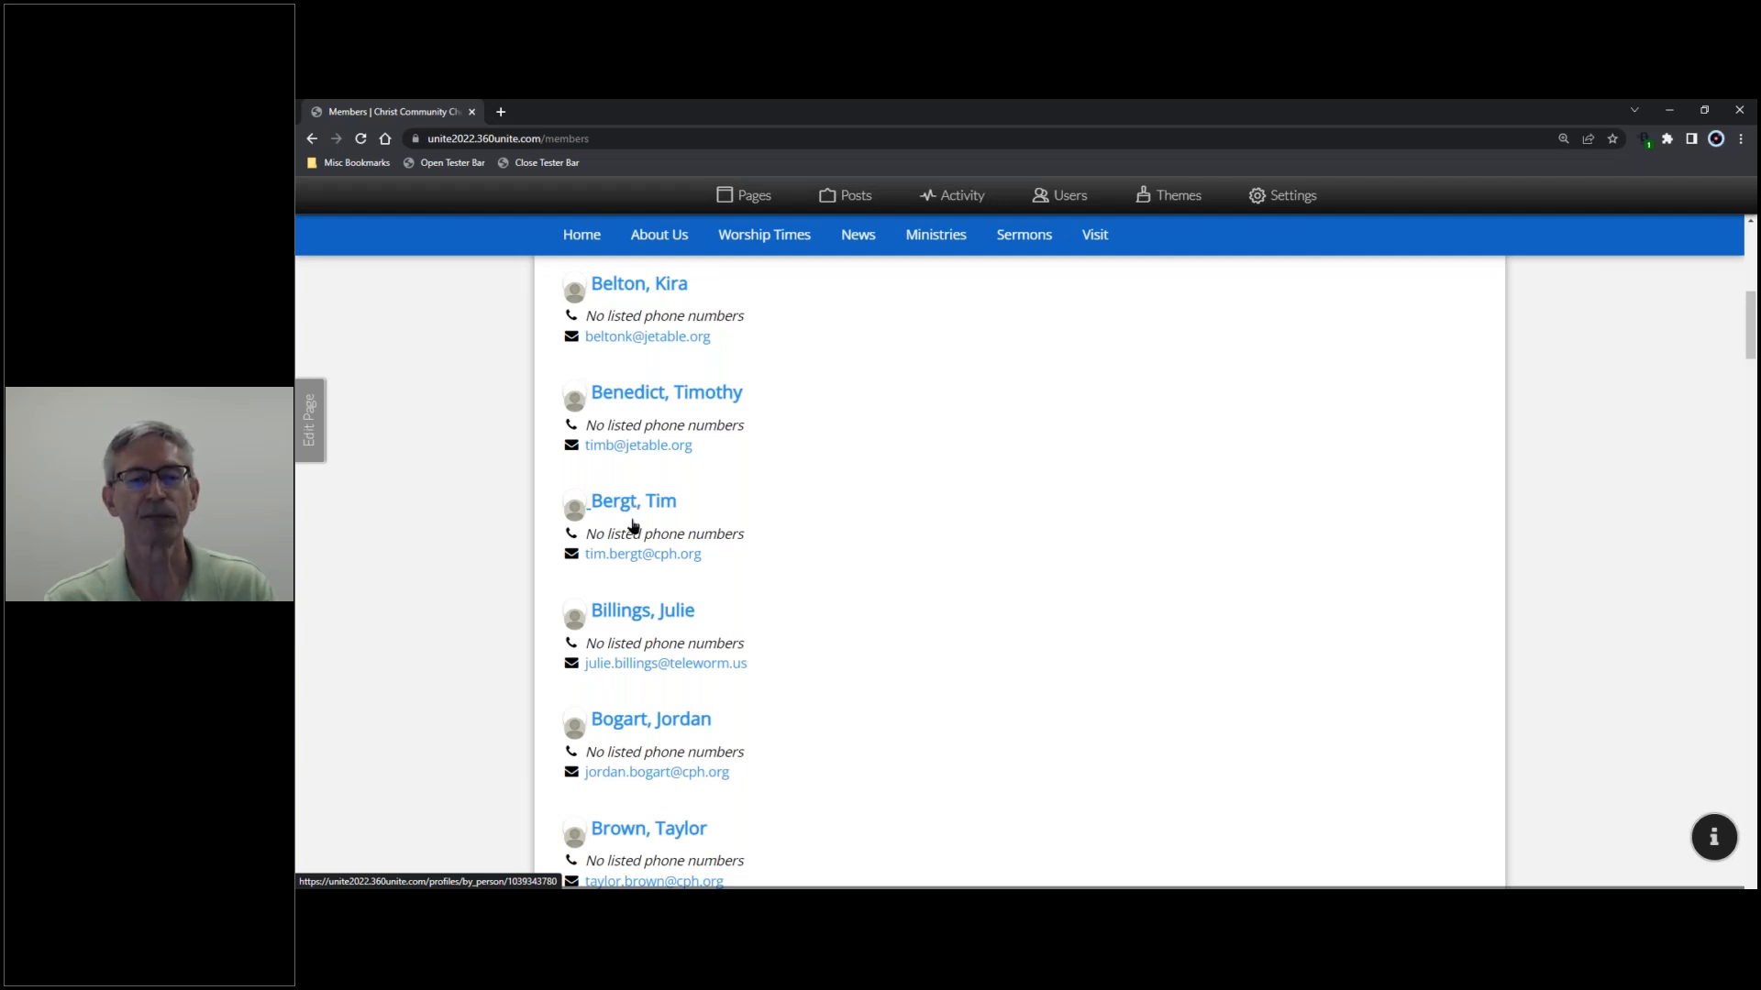
{"action": "scroll", "coordinate": [637, 527], "scroll_direction": "up", "scroll_amount": 1}
{"action": "scroll", "coordinate": [641, 532], "scroll_direction": "up", "scroll_amount": 3}
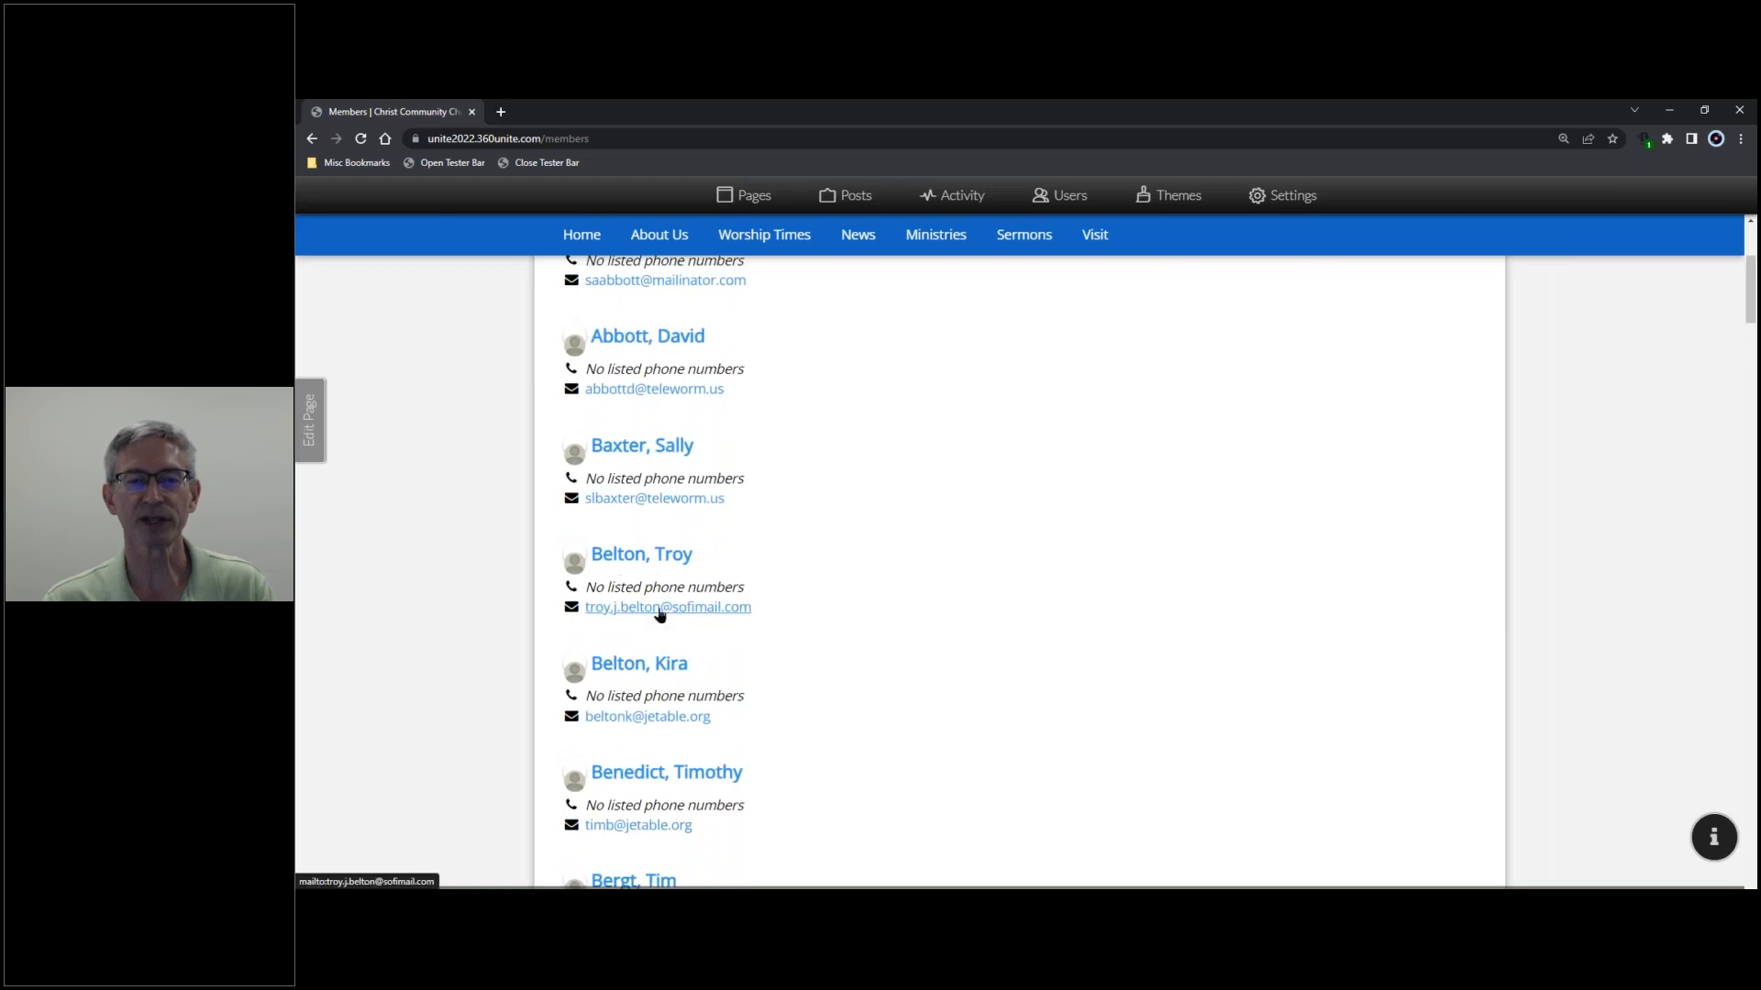
{"action": "scroll", "coordinate": [660, 612], "scroll_direction": "up", "scroll_amount": 4}
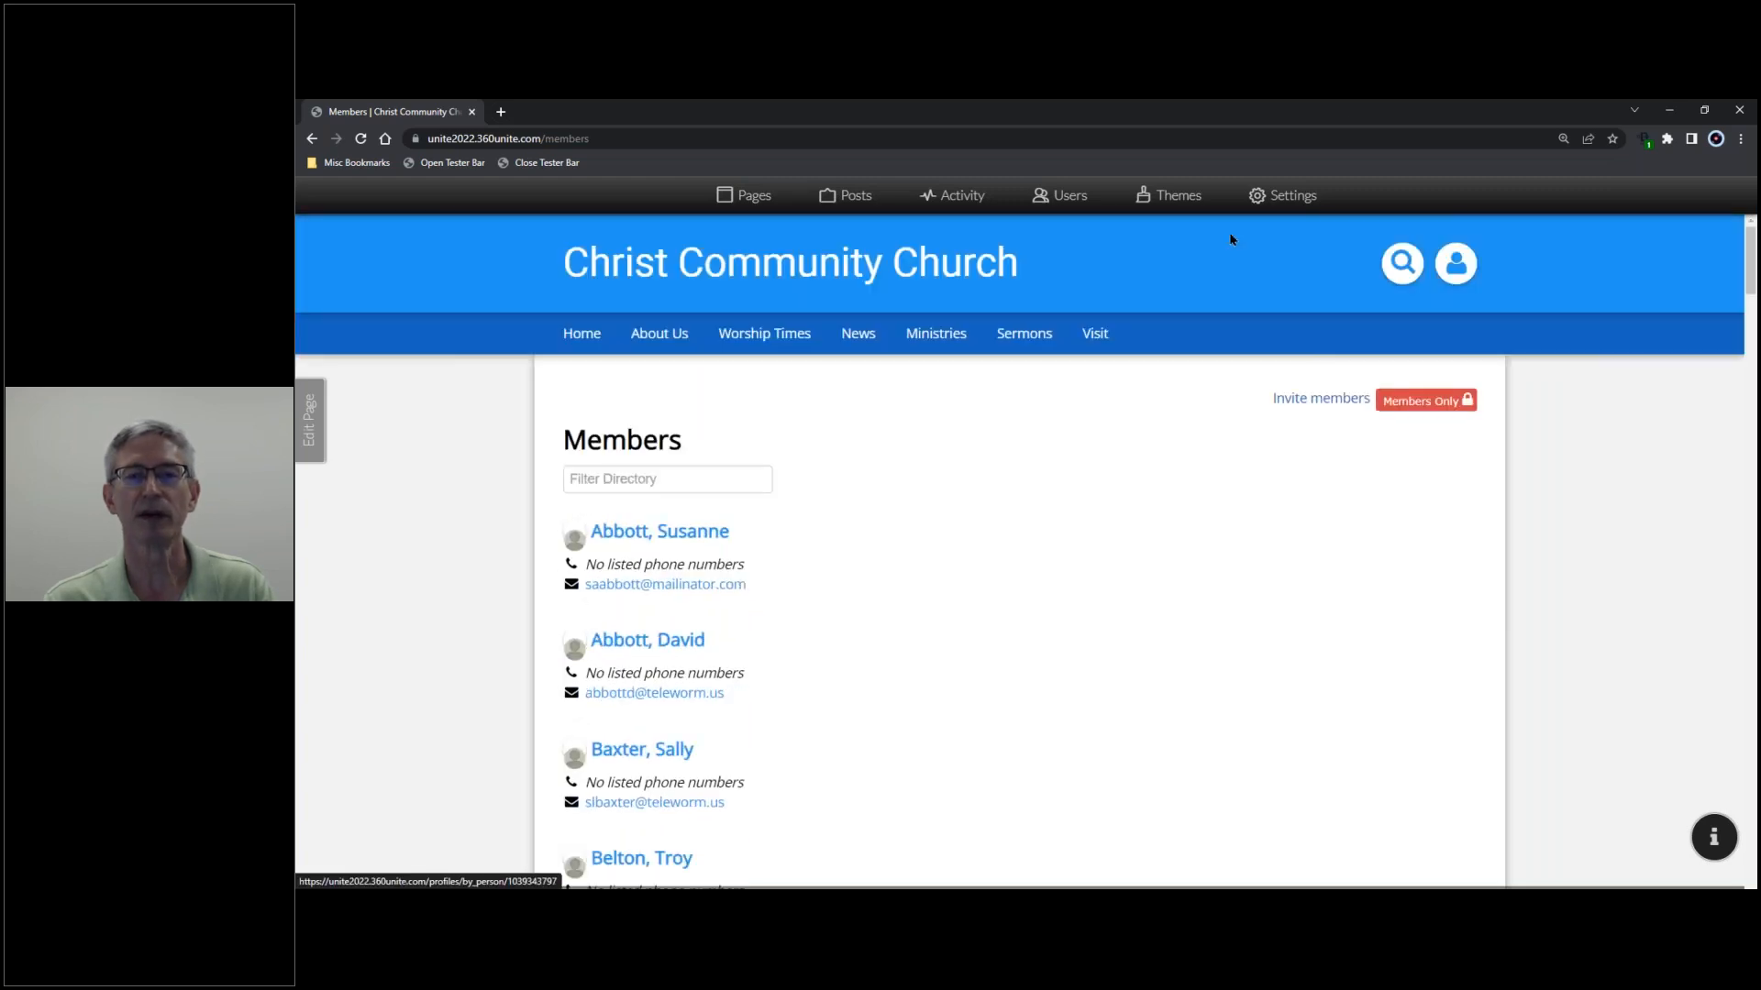
{"action": "left_click", "coordinate": [1080, 192]}
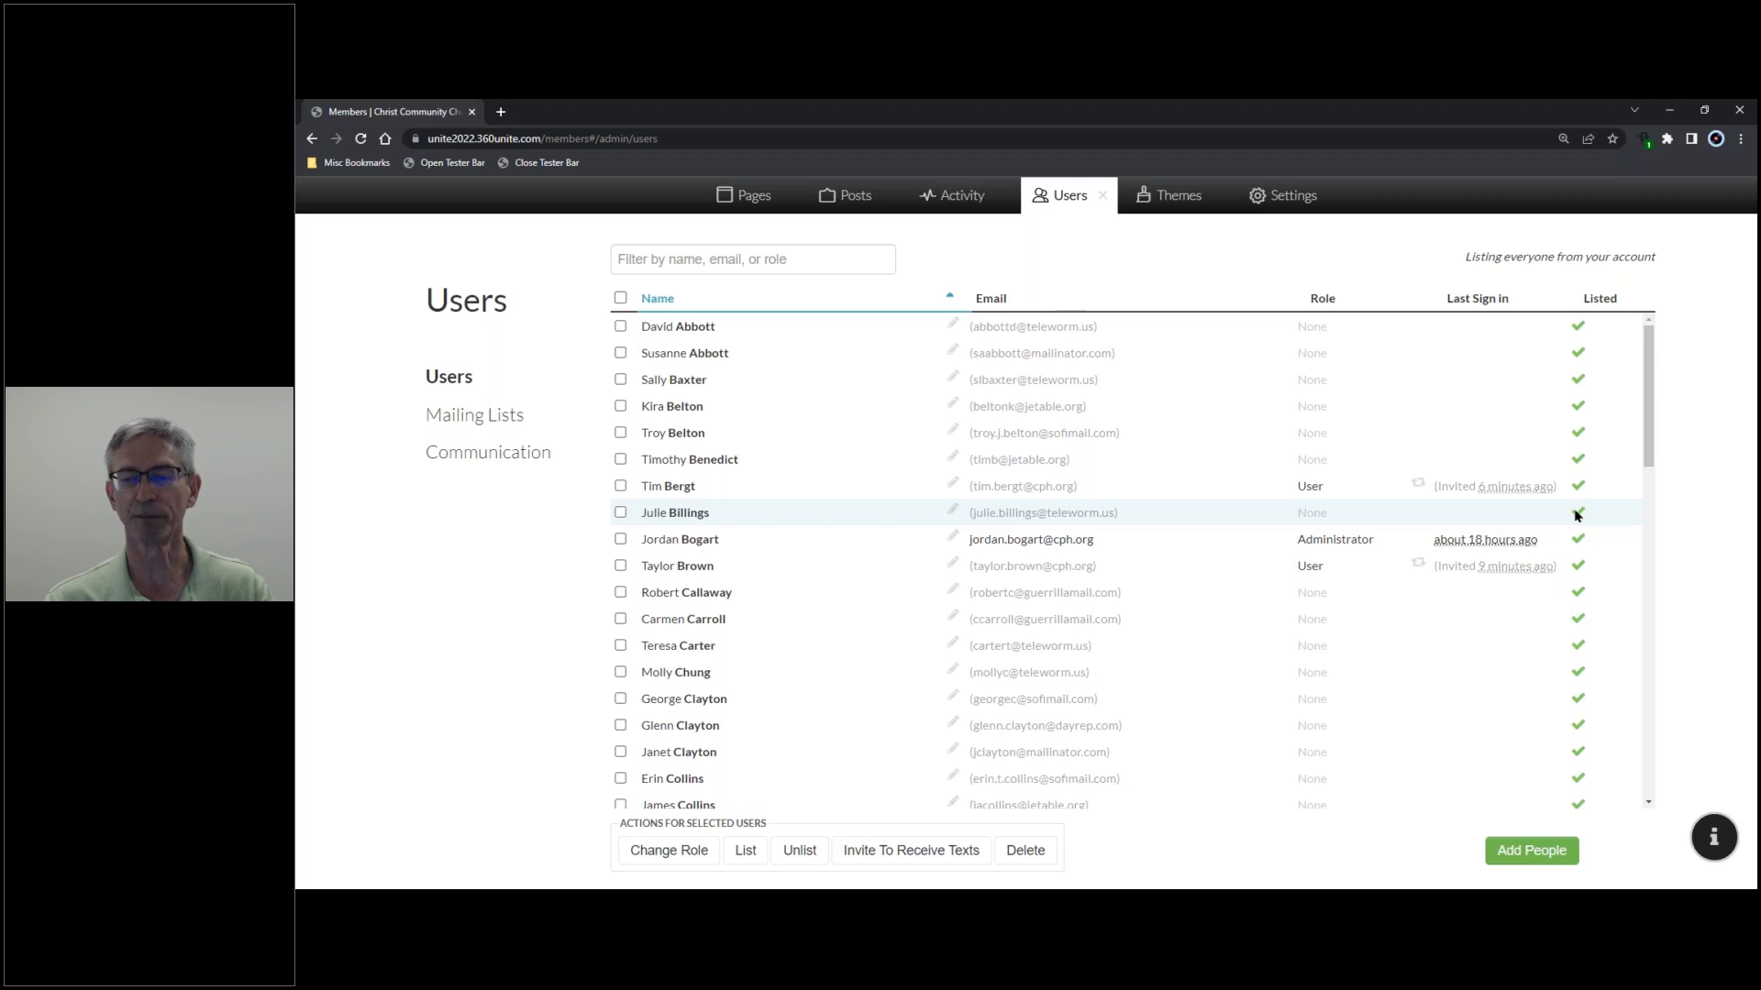
{"action": "left_click", "coordinate": [1104, 199]}
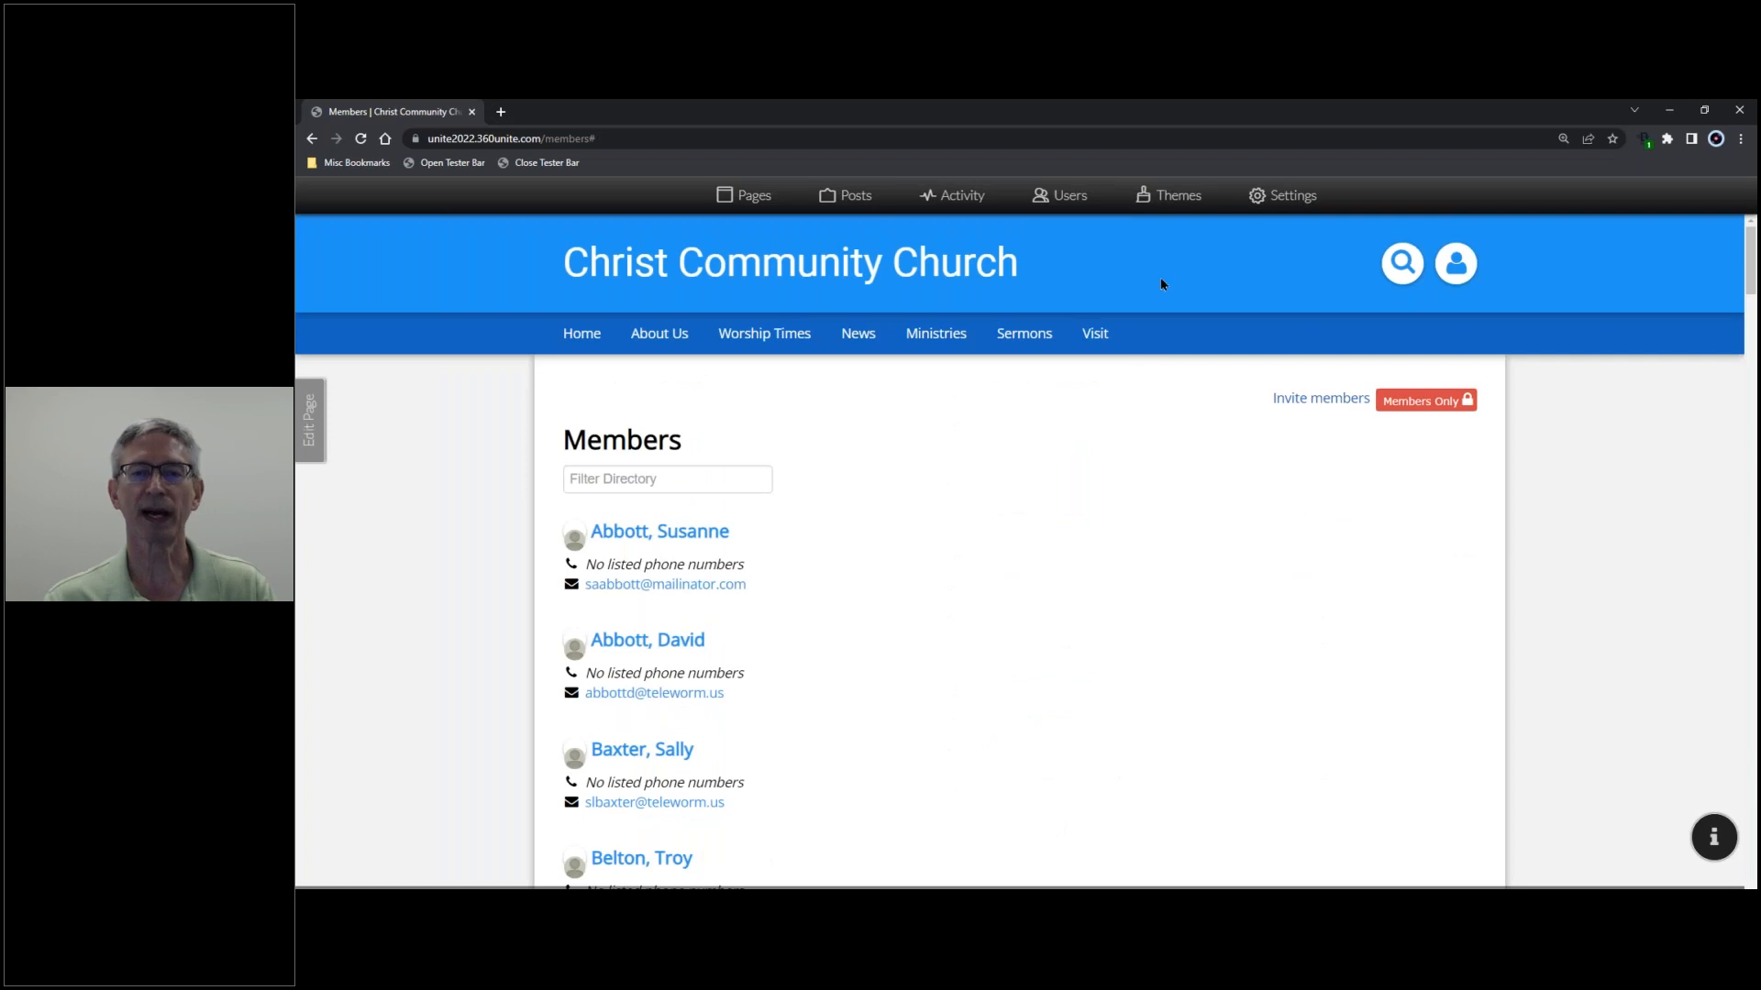
{"action": "scroll", "coordinate": [810, 458], "scroll_direction": "down", "scroll_amount": 5}
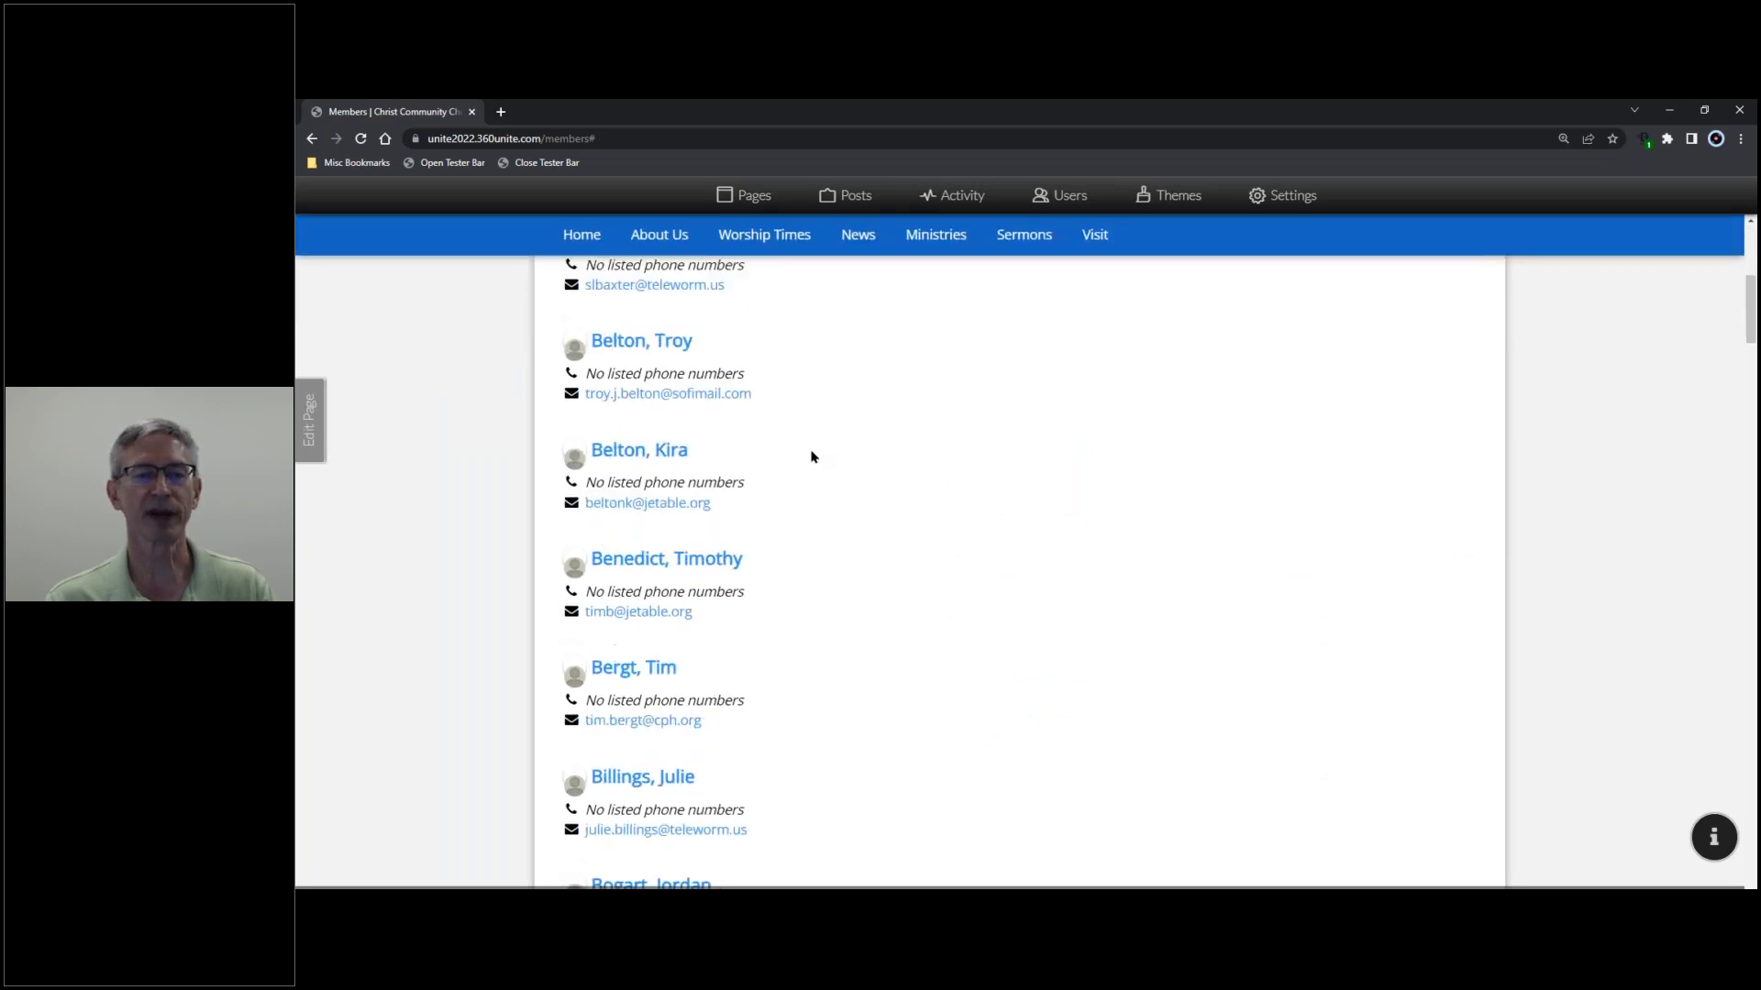
{"action": "scroll", "coordinate": [810, 457], "scroll_direction": "up", "scroll_amount": 5}
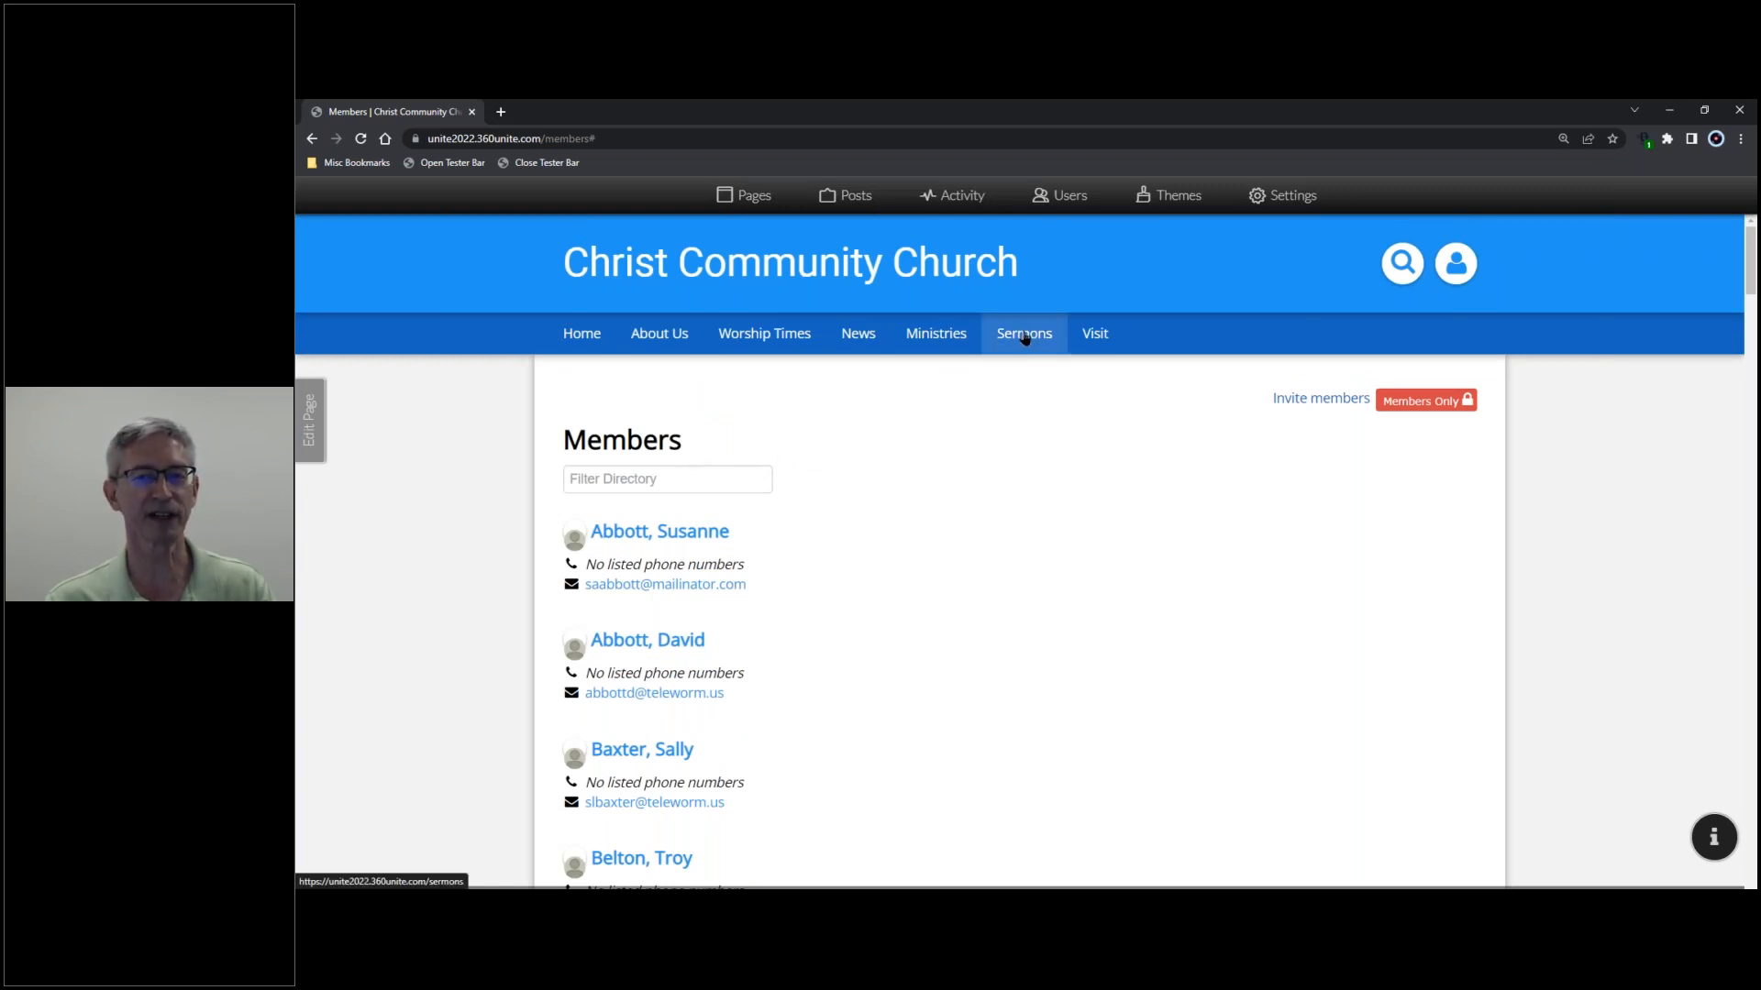
{"action": "mouse_move", "coordinate": [1092, 335]}
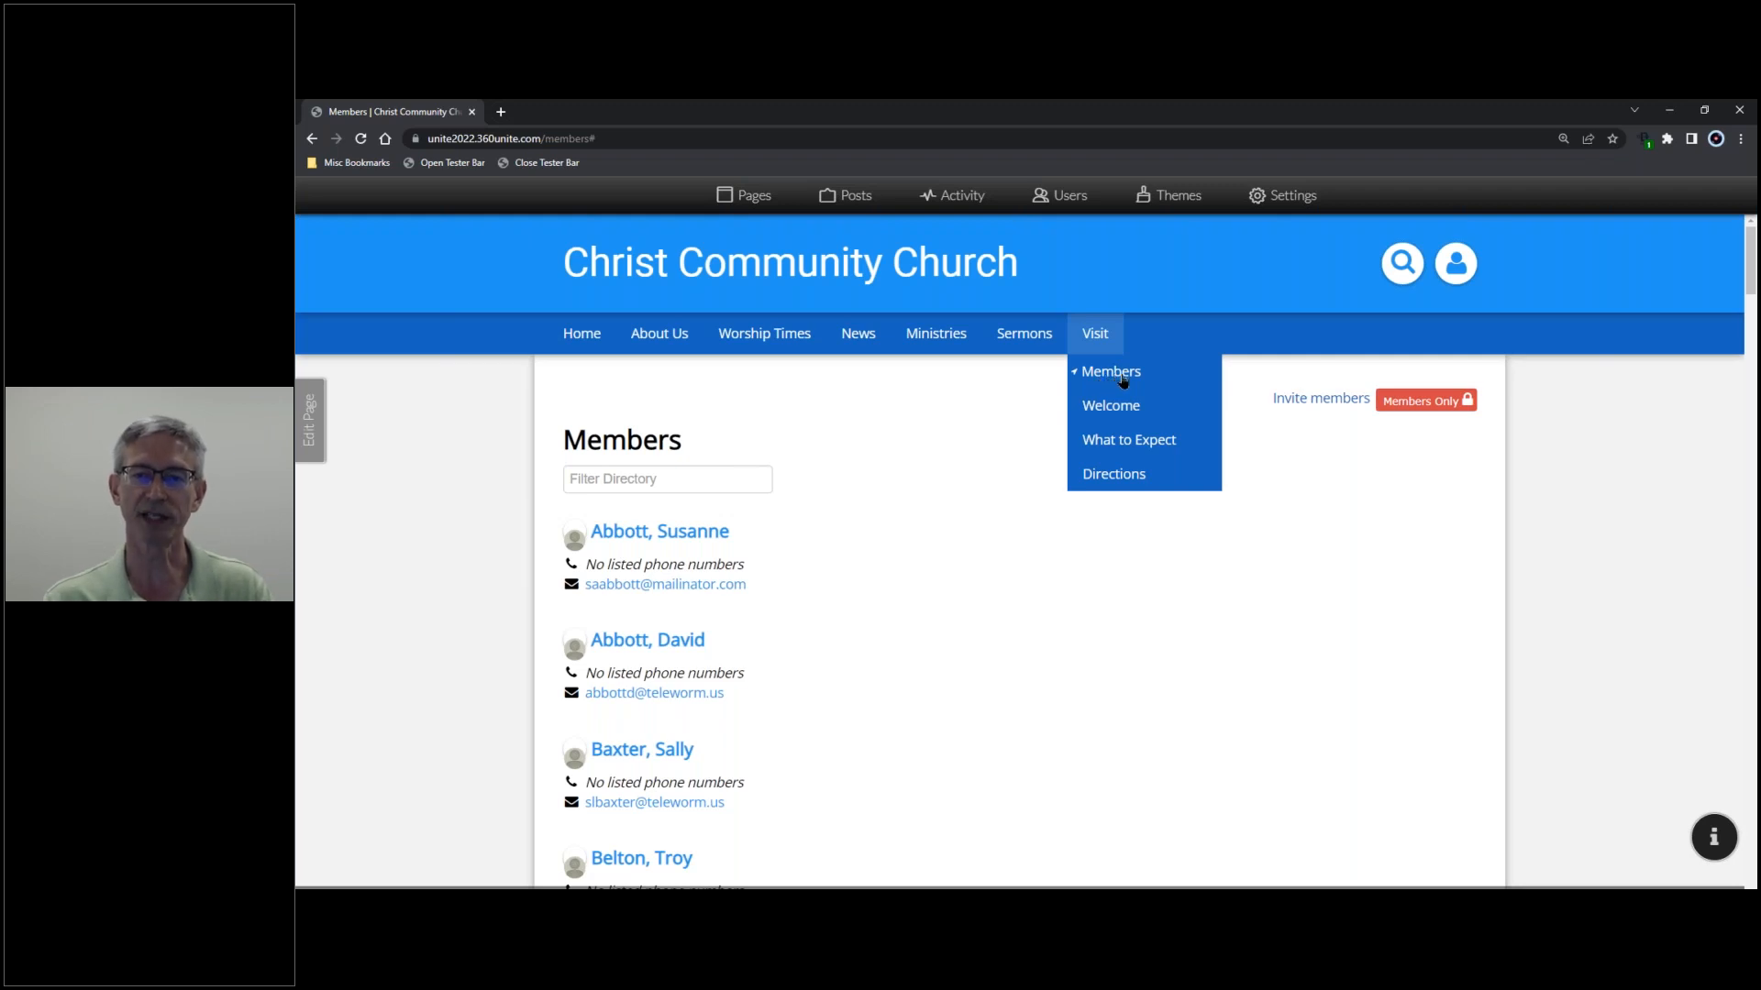
{"action": "left_click", "coordinate": [690, 476]}
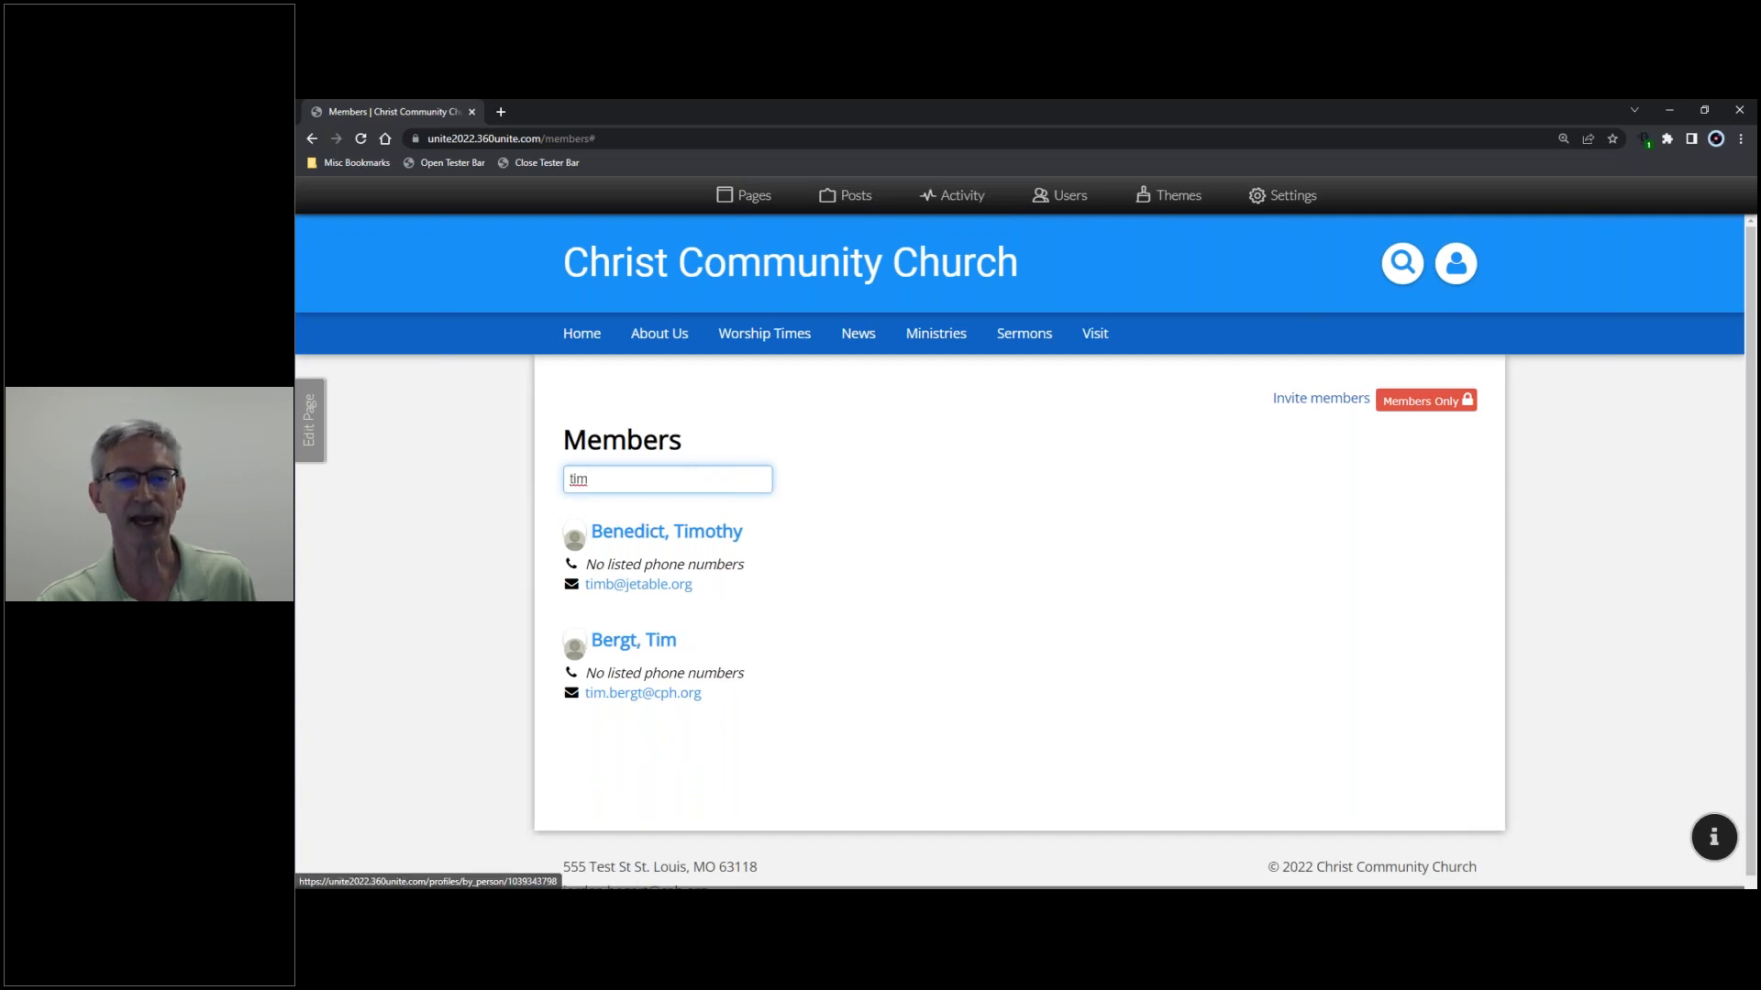
{"action": "left_click_drag", "start_coordinate": [605, 484], "coordinate": [556, 495]}
{"action": "key", "text": "BackSpace"}
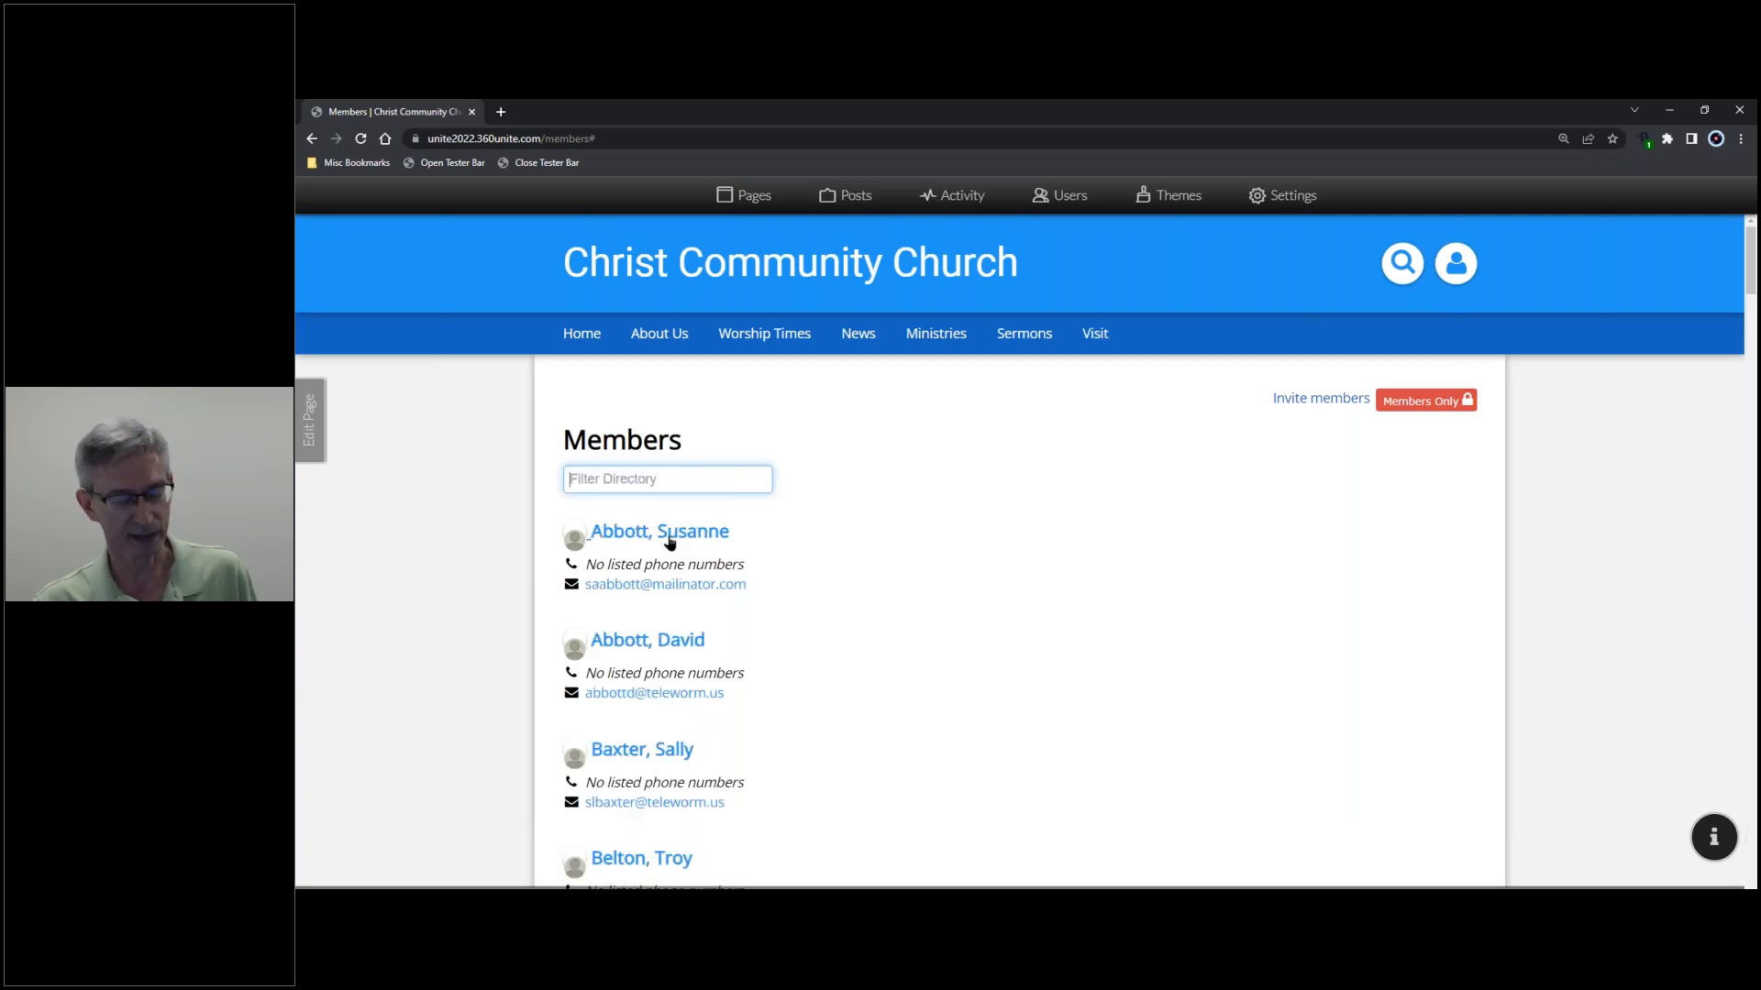
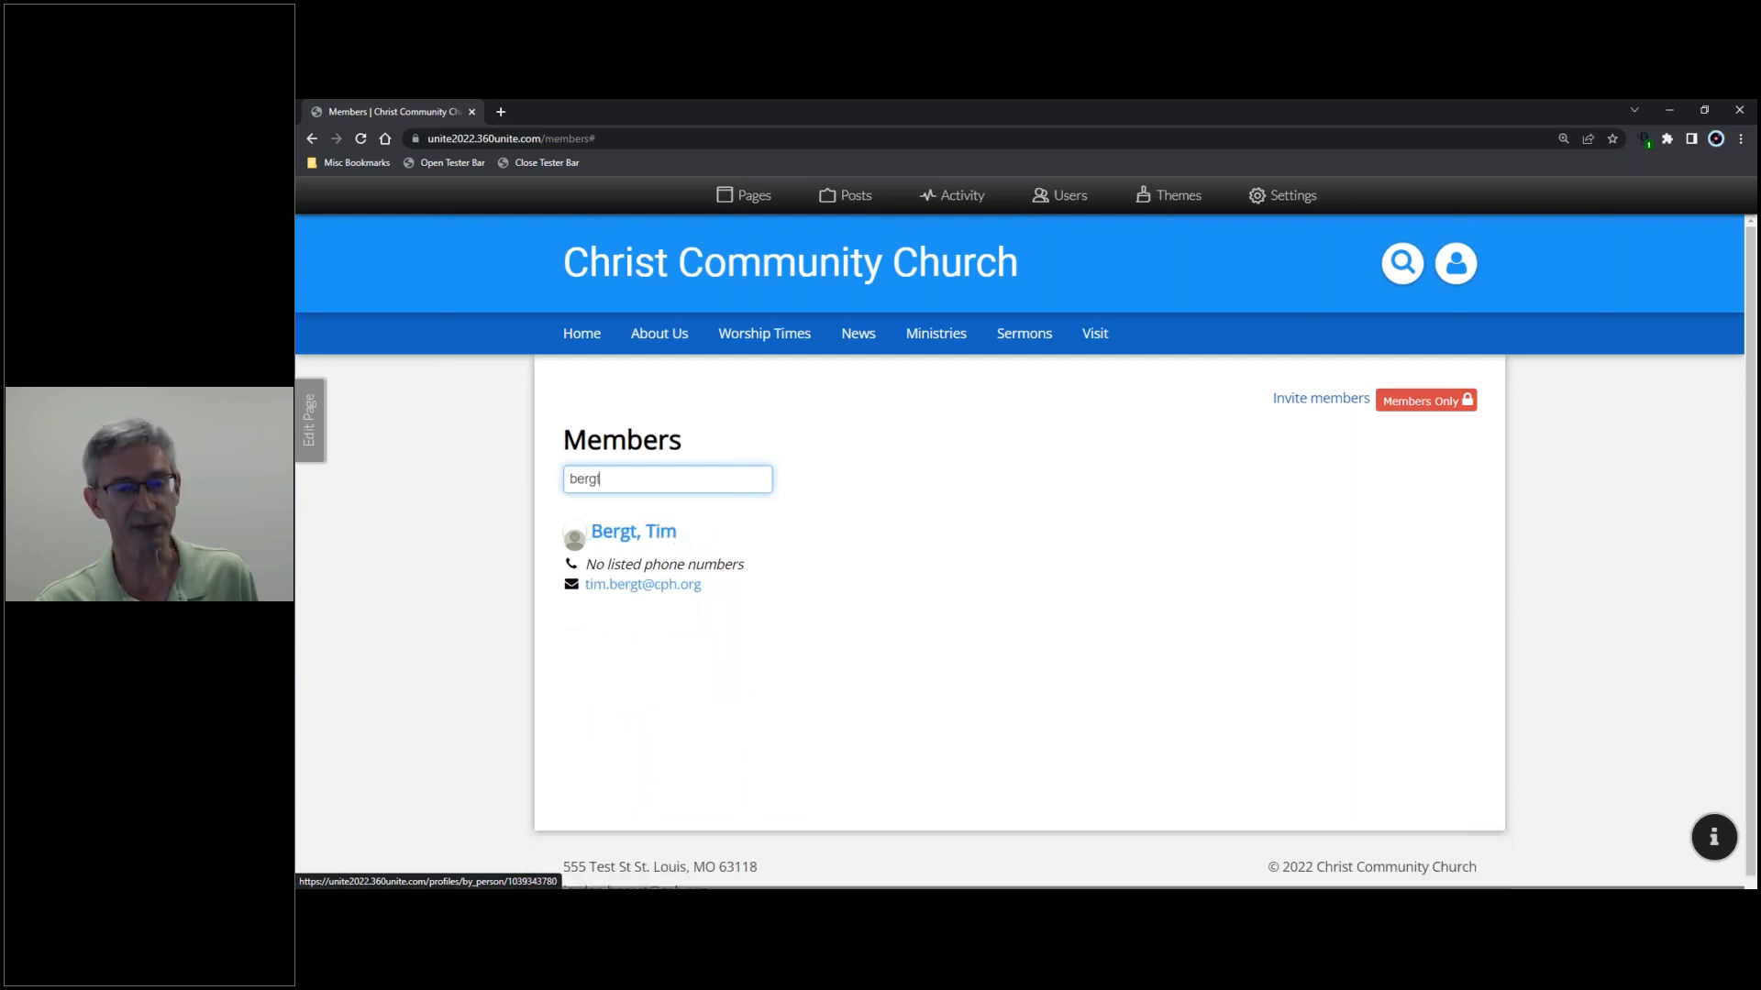
{"action": "left_click_drag", "start_coordinate": [610, 478], "coordinate": [561, 498]}
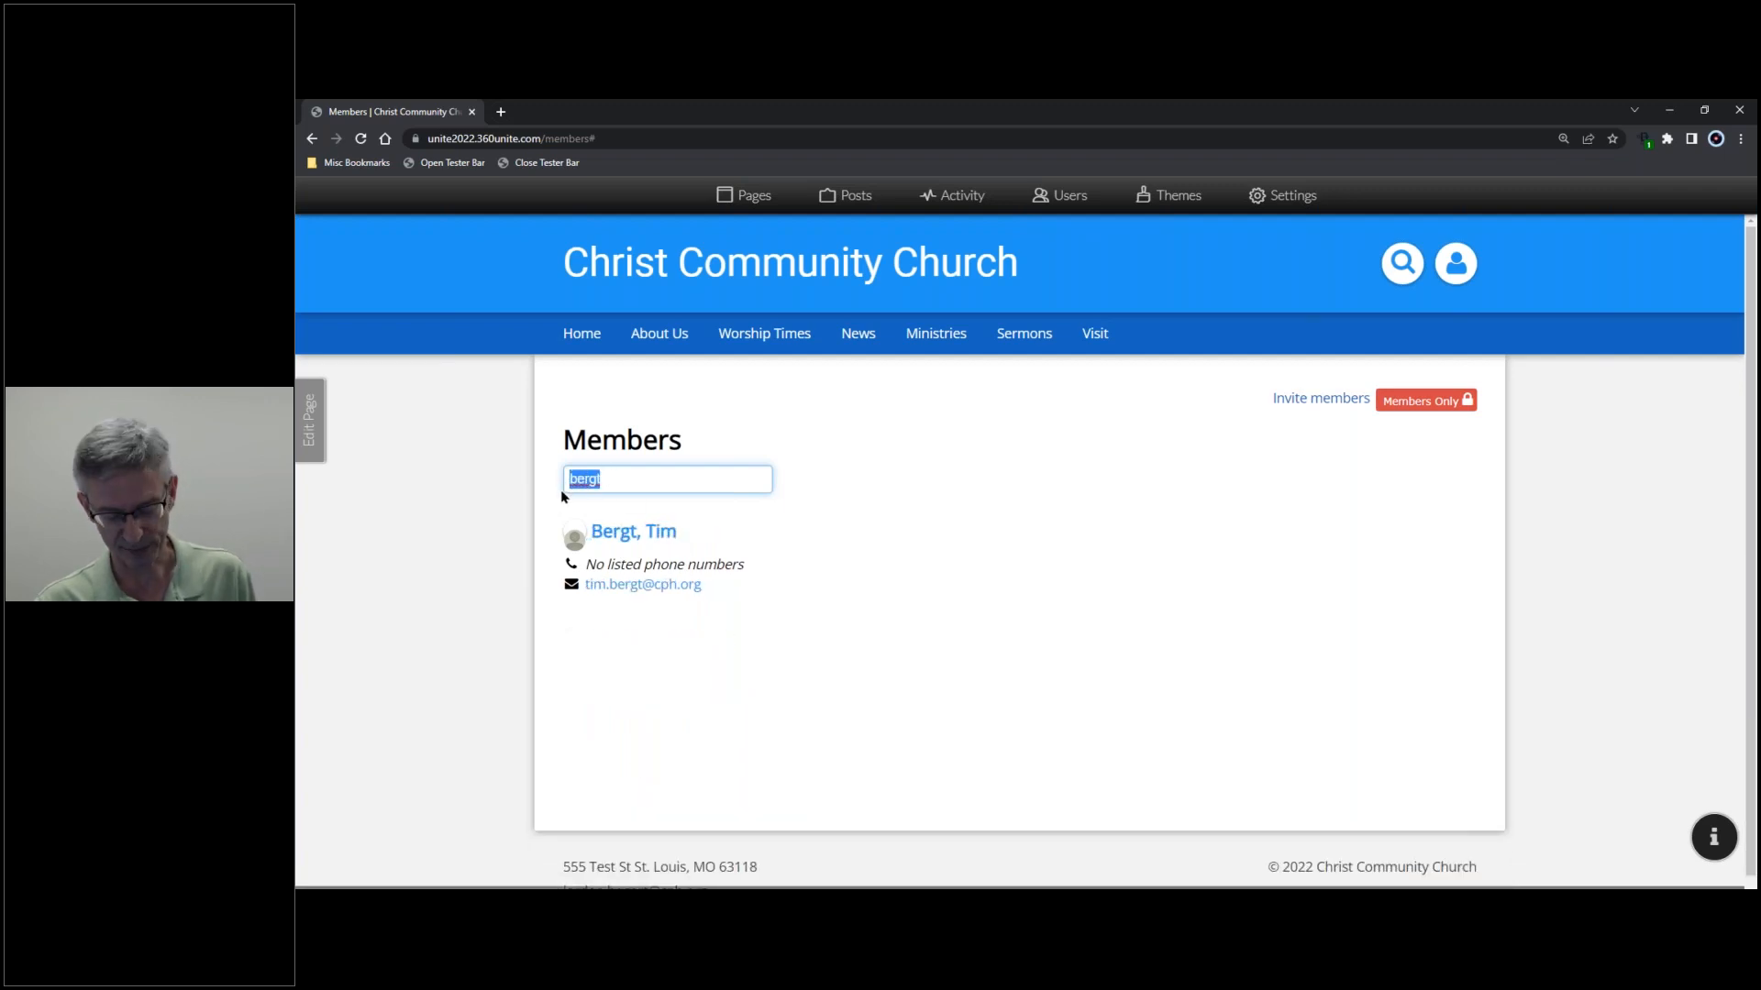
{"action": "key", "text": "BackSpace"}
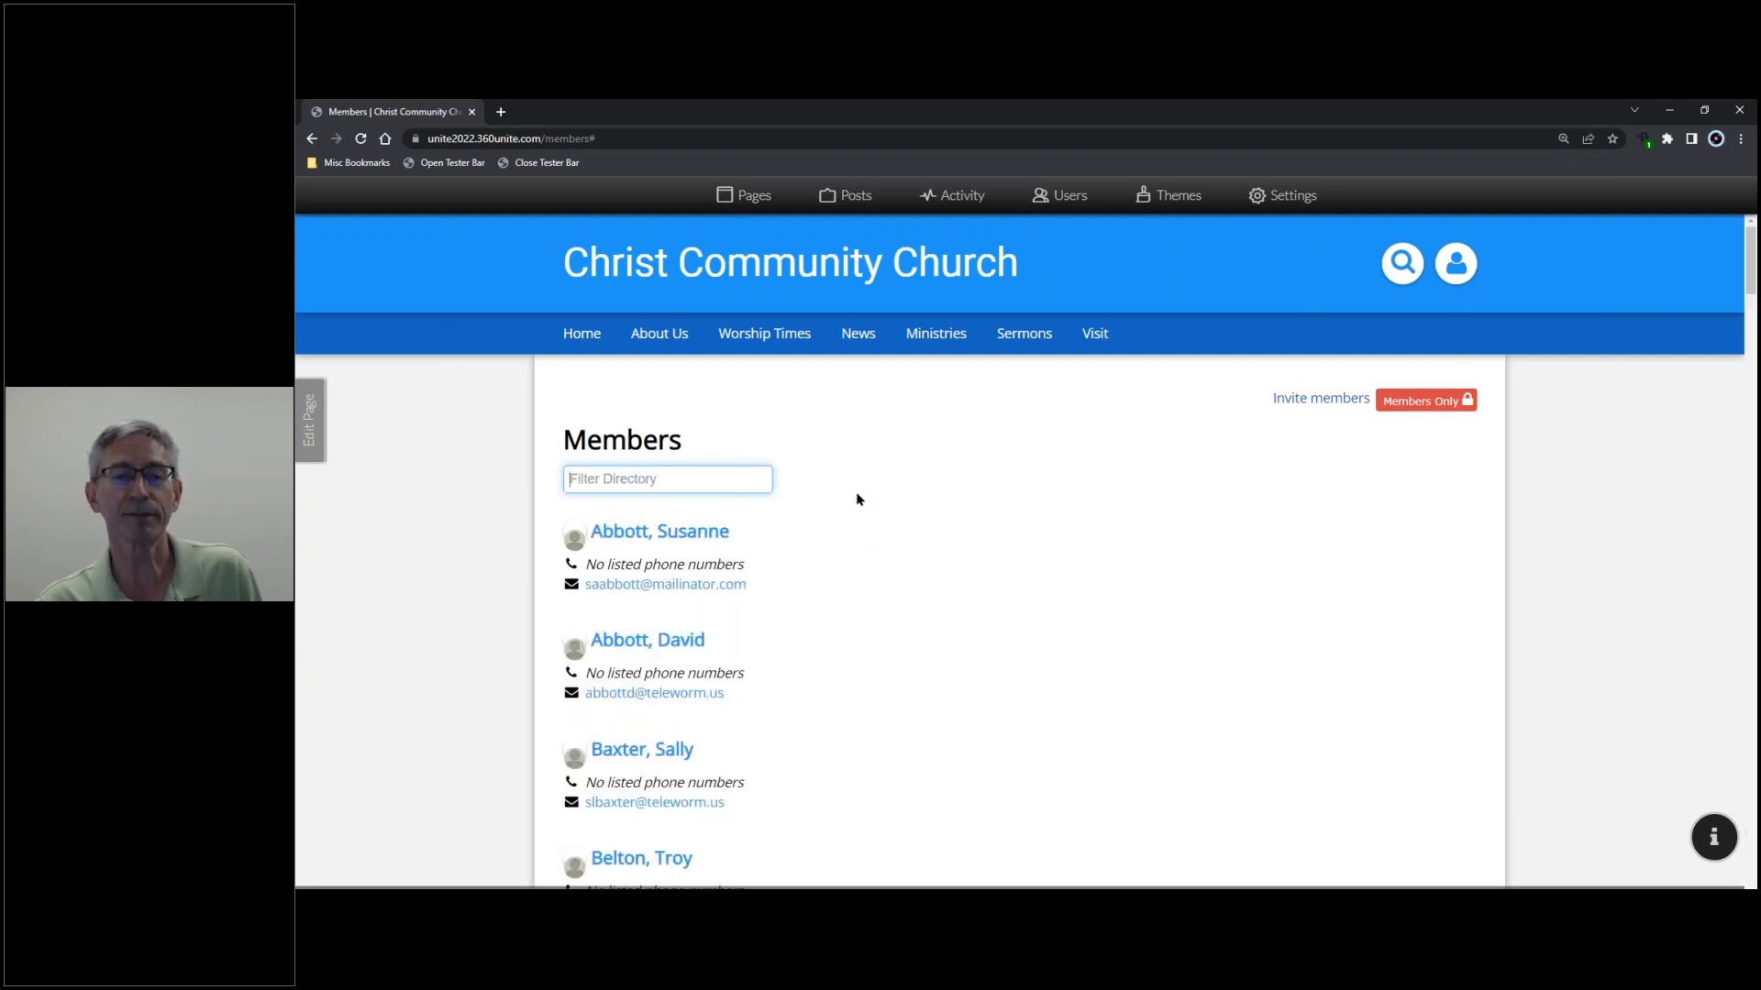
{"action": "scroll", "coordinate": [857, 499], "scroll_direction": "down", "scroll_amount": 3}
{"action": "scroll", "coordinate": [852, 503], "scroll_direction": "down", "scroll_amount": 2}
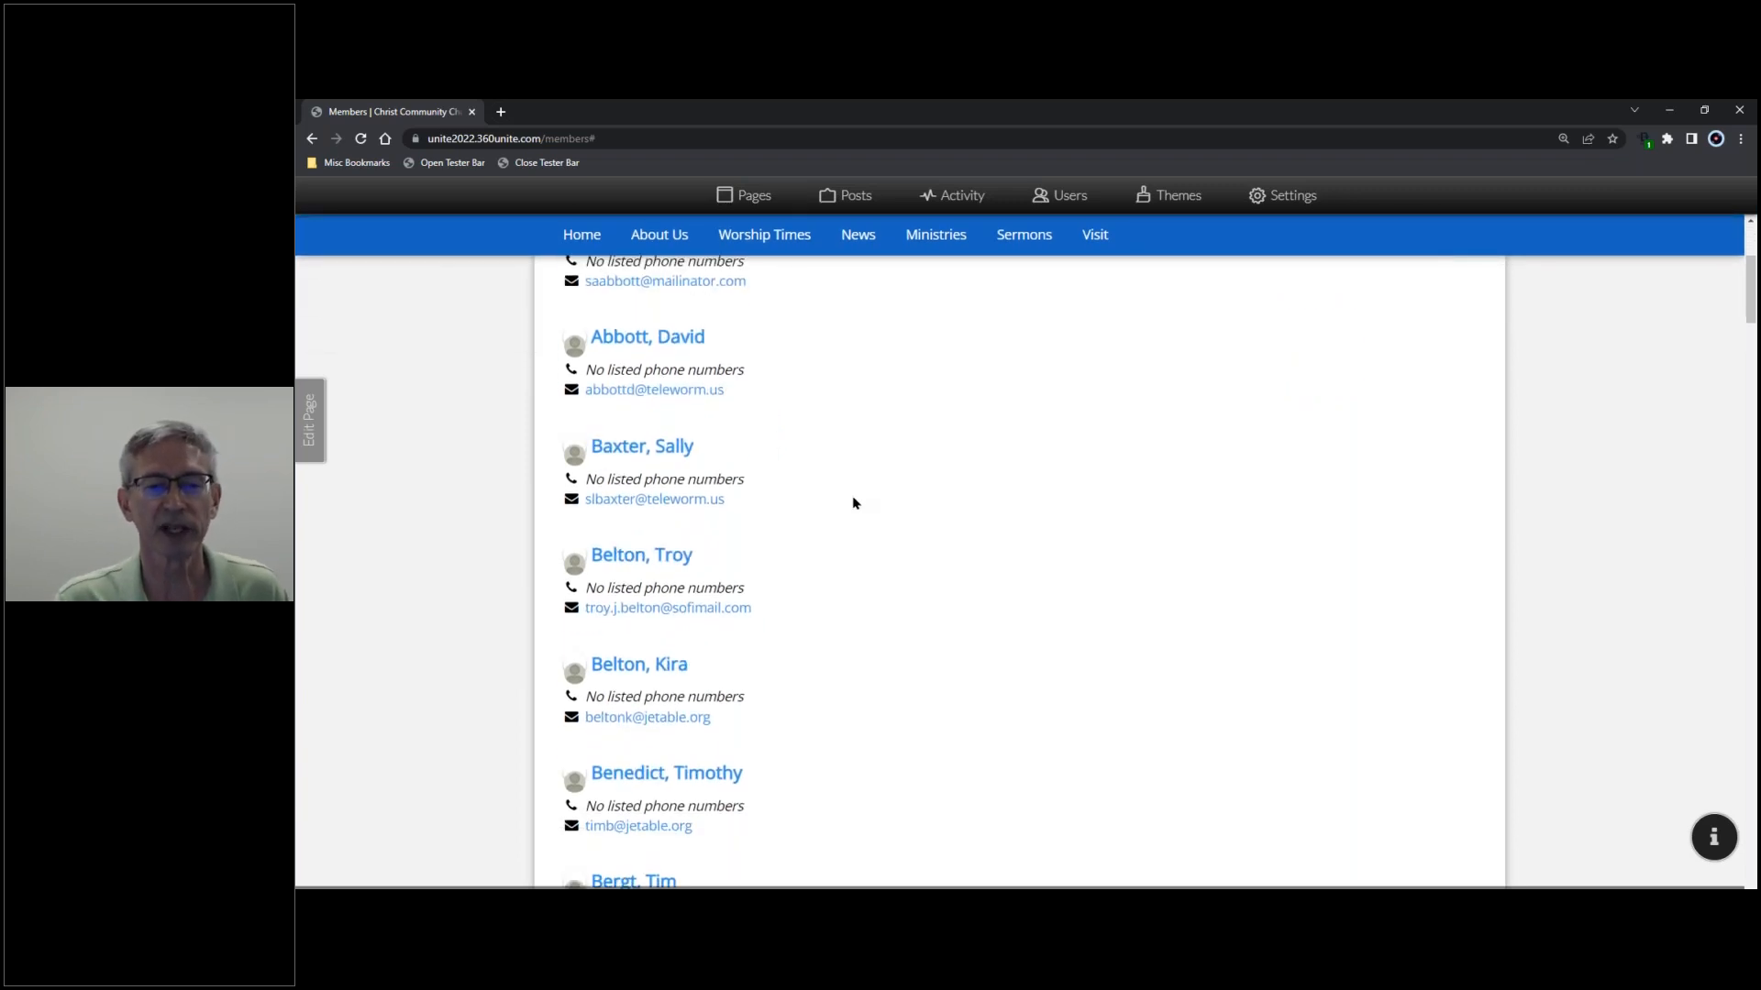
{"action": "scroll", "coordinate": [850, 542], "scroll_direction": "up", "scroll_amount": 5}
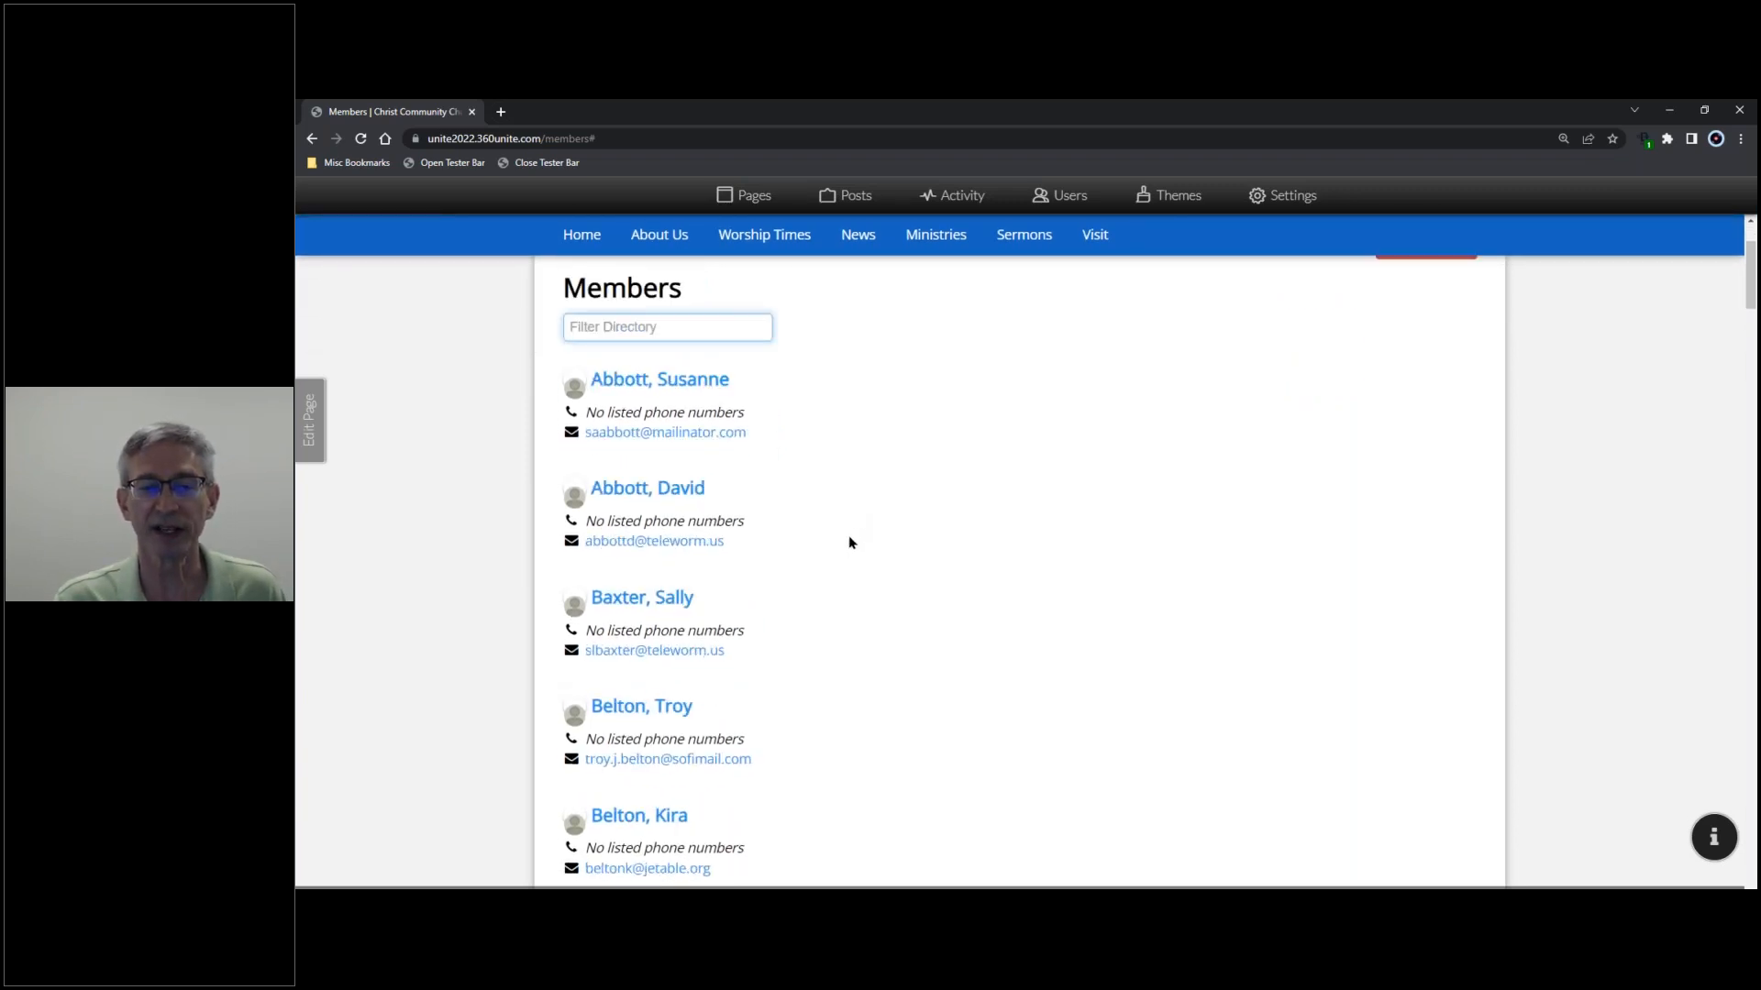
{"action": "scroll", "coordinate": [826, 537], "scroll_direction": "down", "scroll_amount": 5}
{"action": "scroll", "coordinate": [828, 536], "scroll_direction": "down", "scroll_amount": 1}
{"action": "scroll", "coordinate": [830, 536], "scroll_direction": "down", "scroll_amount": 1}
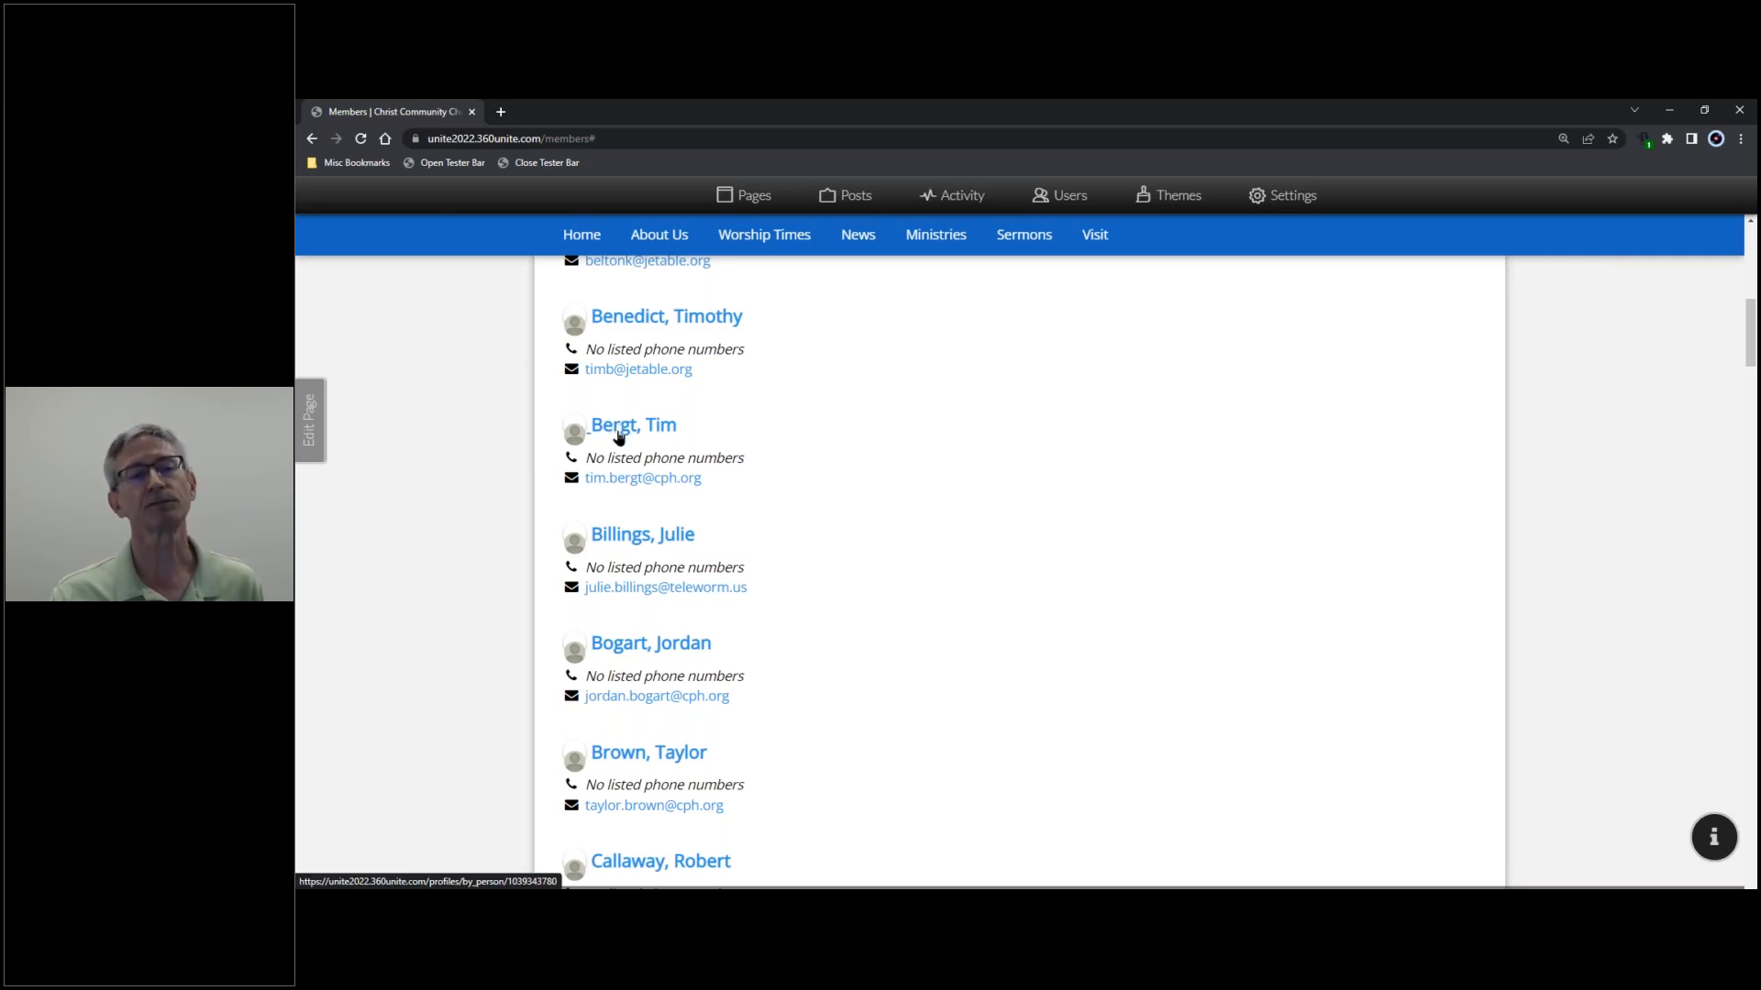
{"action": "left_click", "coordinate": [629, 431]}
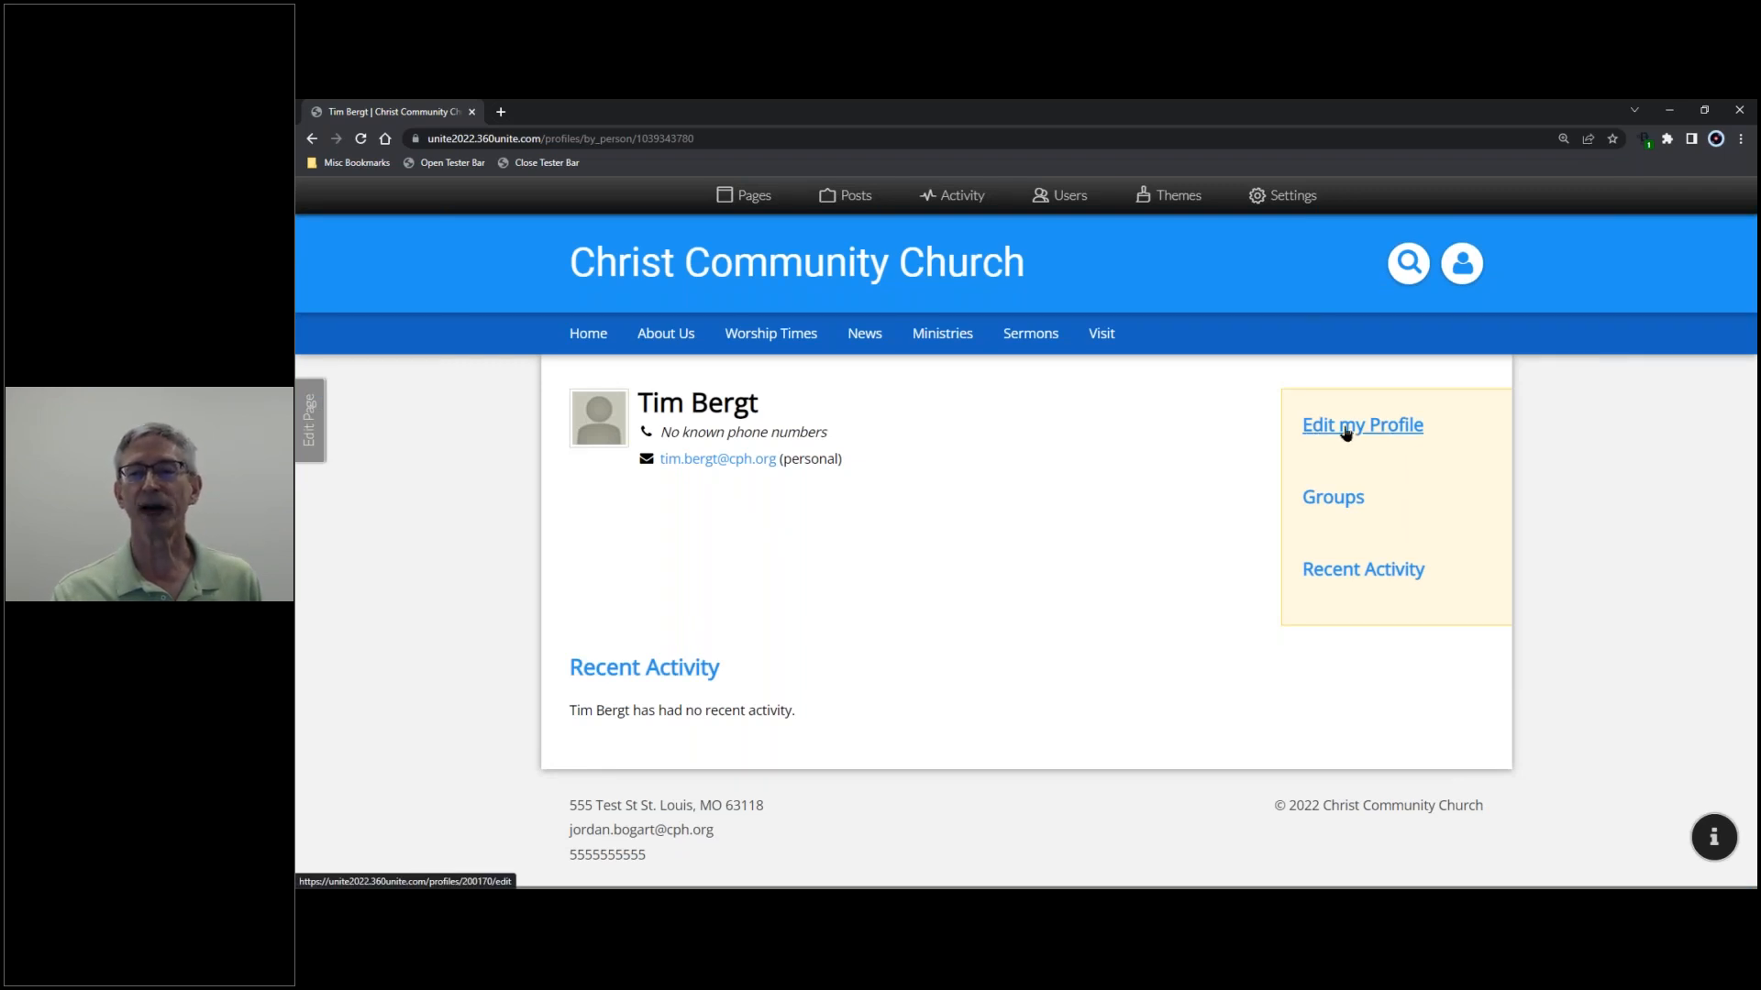
{"action": "left_click", "coordinate": [1345, 433]}
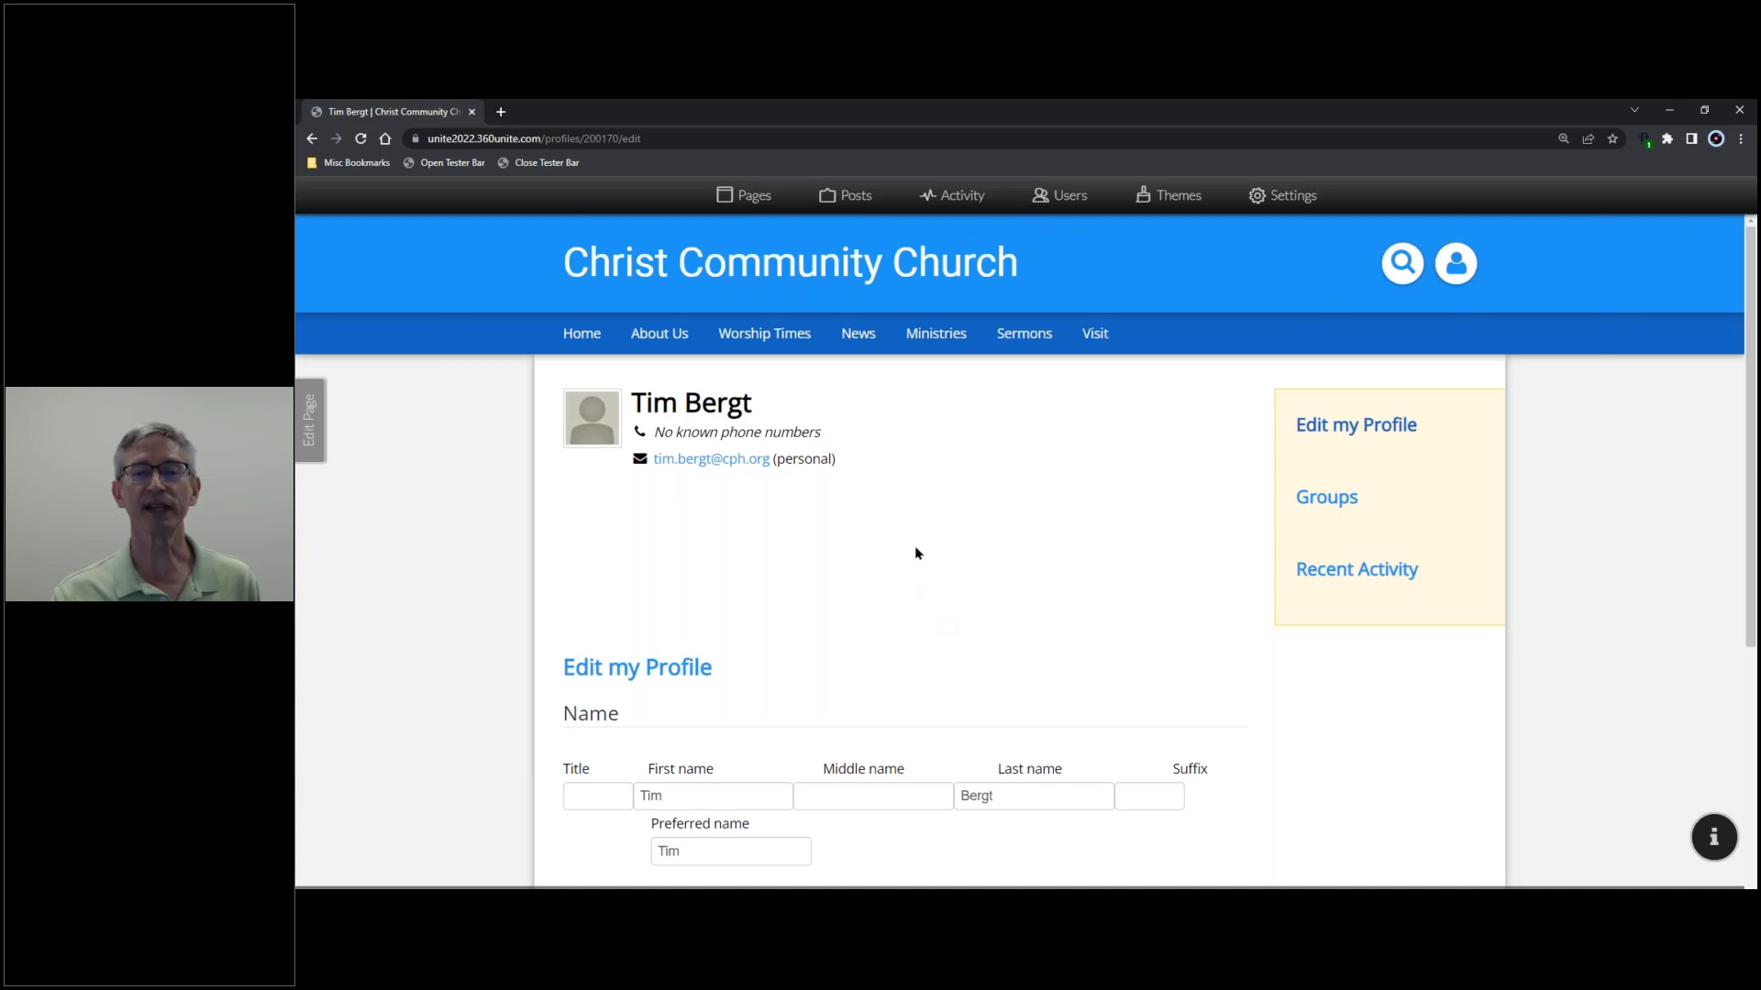
{"action": "scroll", "coordinate": [915, 553], "scroll_direction": "down", "scroll_amount": 2}
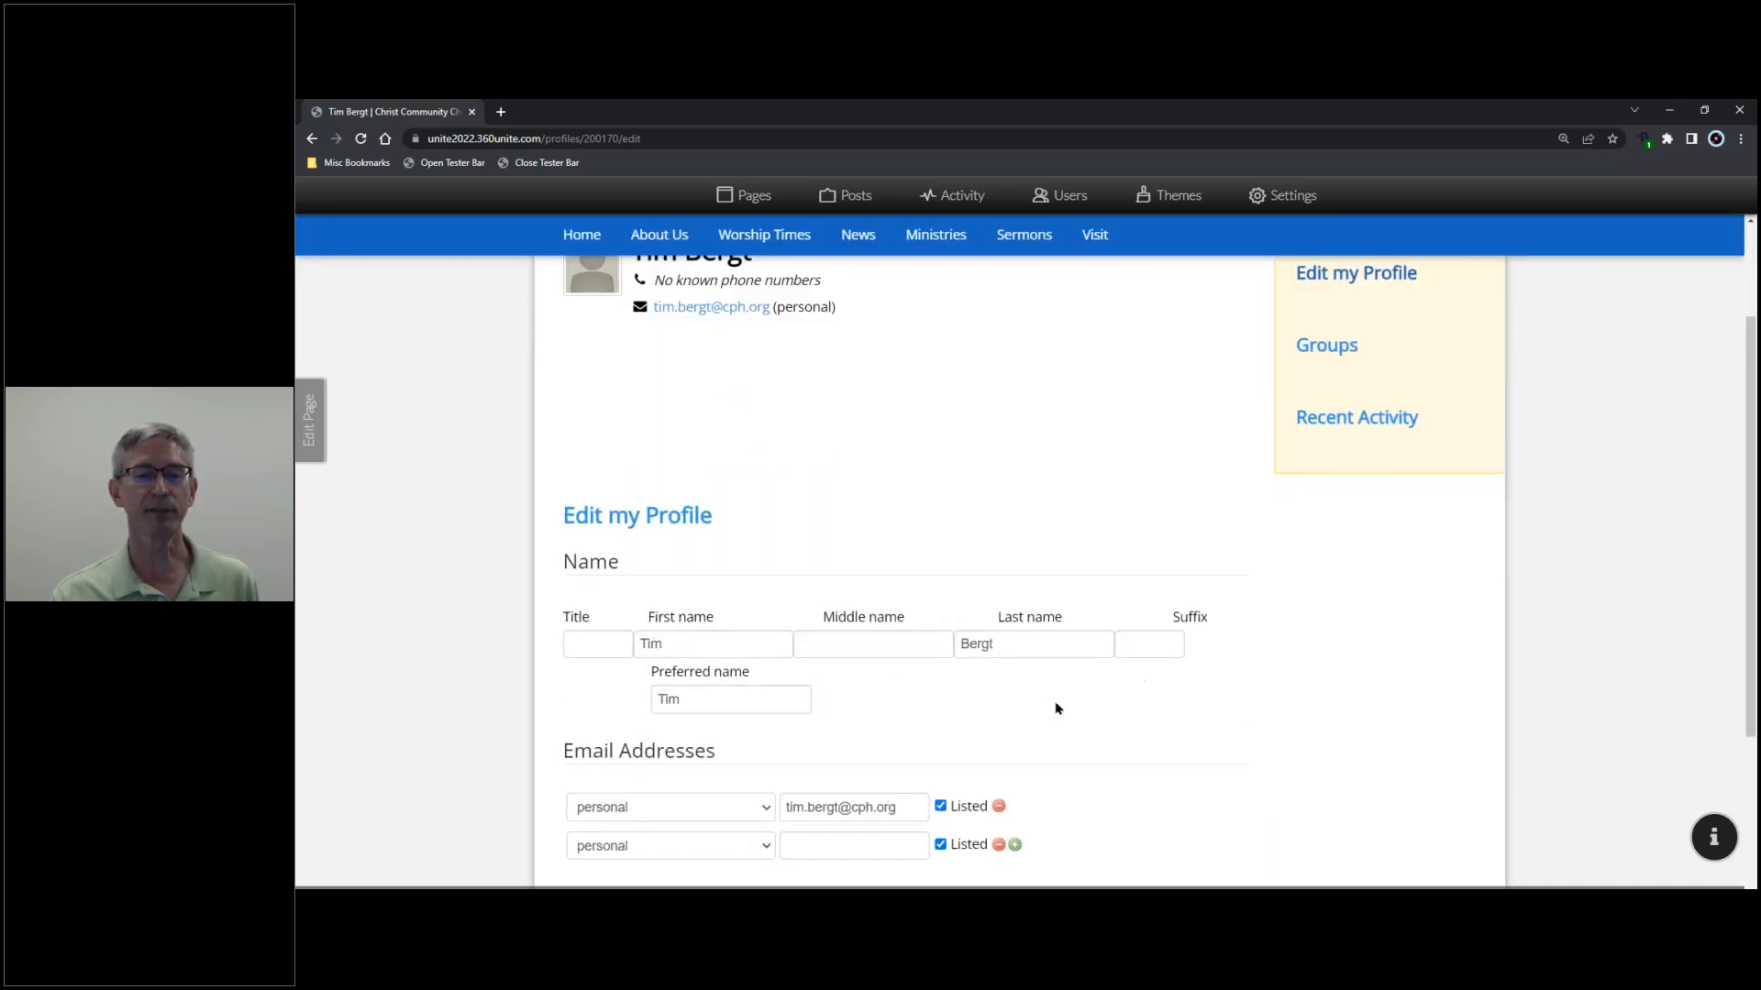
{"action": "scroll", "coordinate": [924, 719], "scroll_direction": "down", "scroll_amount": 2}
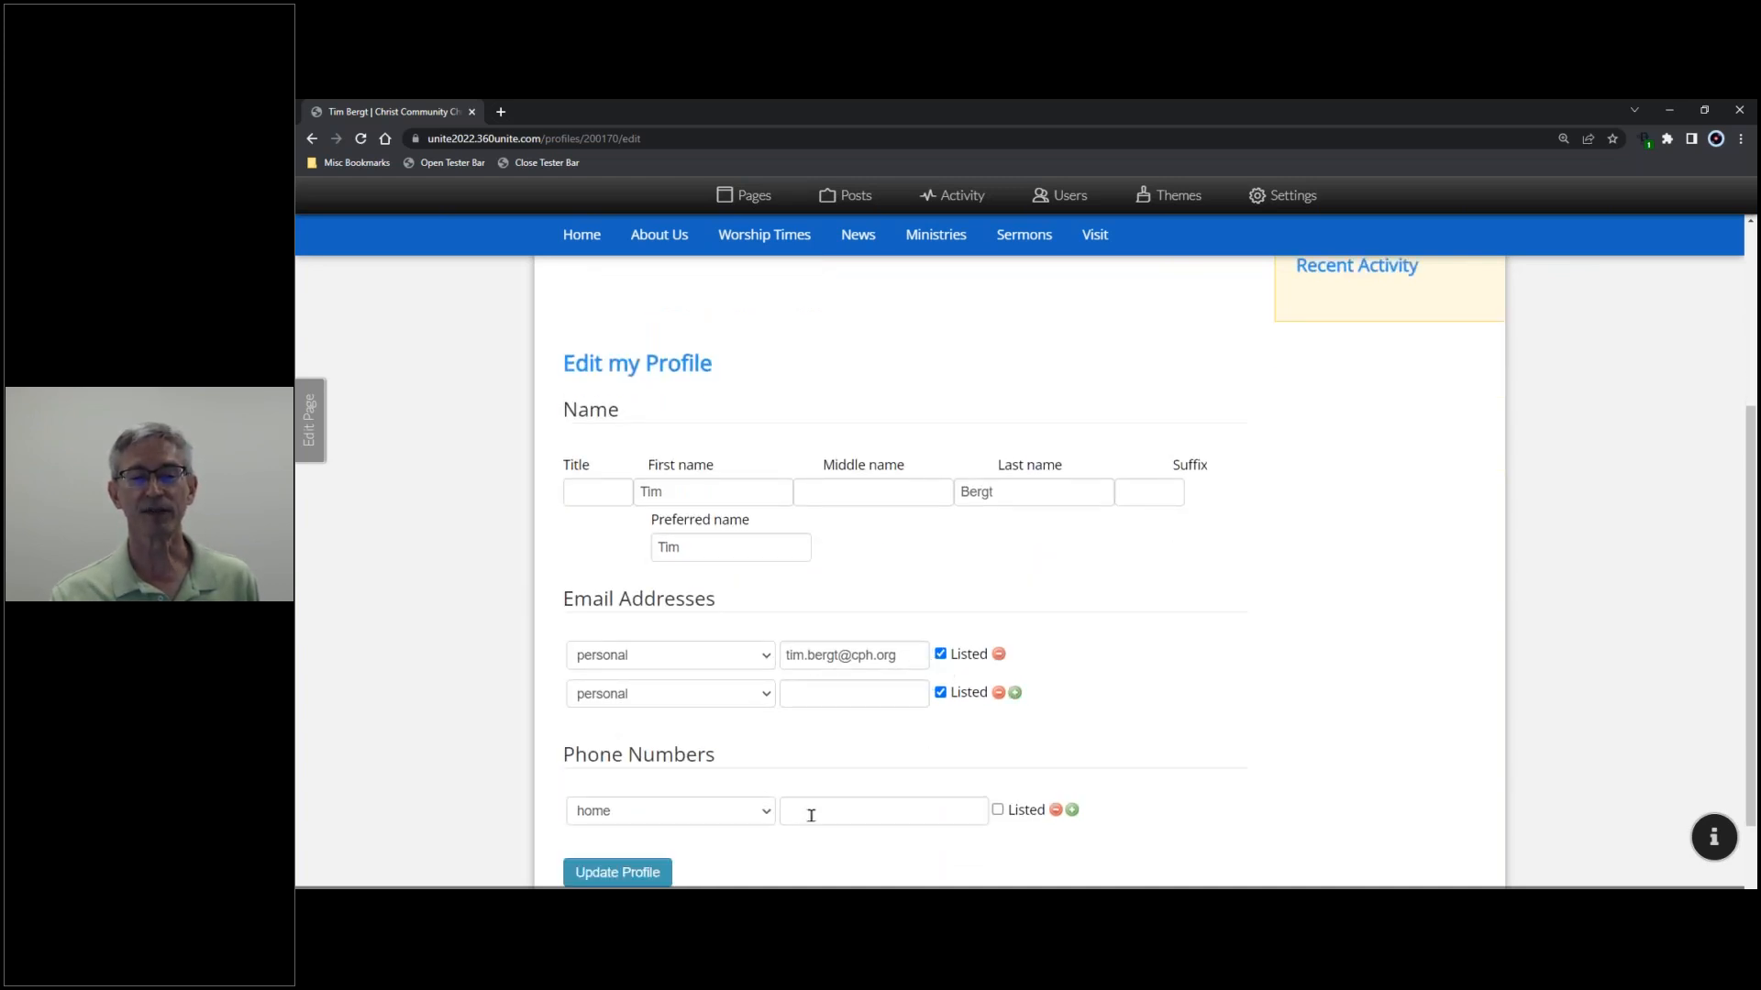
{"action": "scroll", "coordinate": [780, 818], "scroll_direction": "down", "scroll_amount": 2}
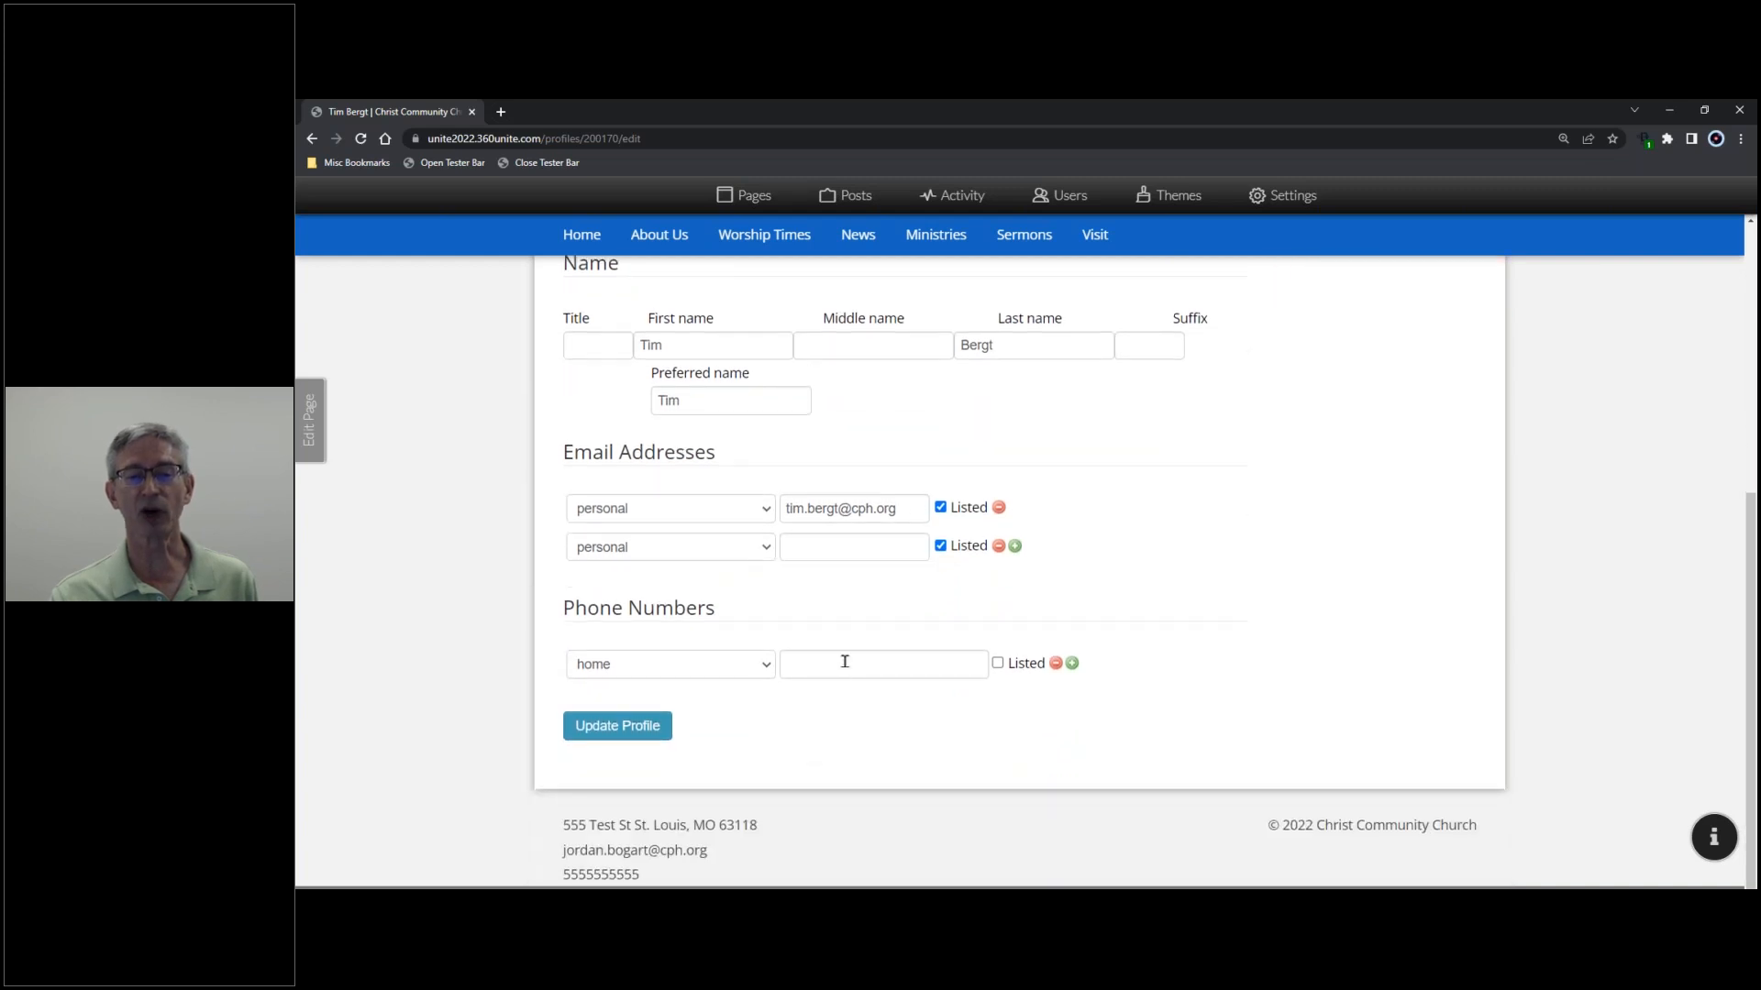
{"action": "left_click", "coordinate": [768, 667]}
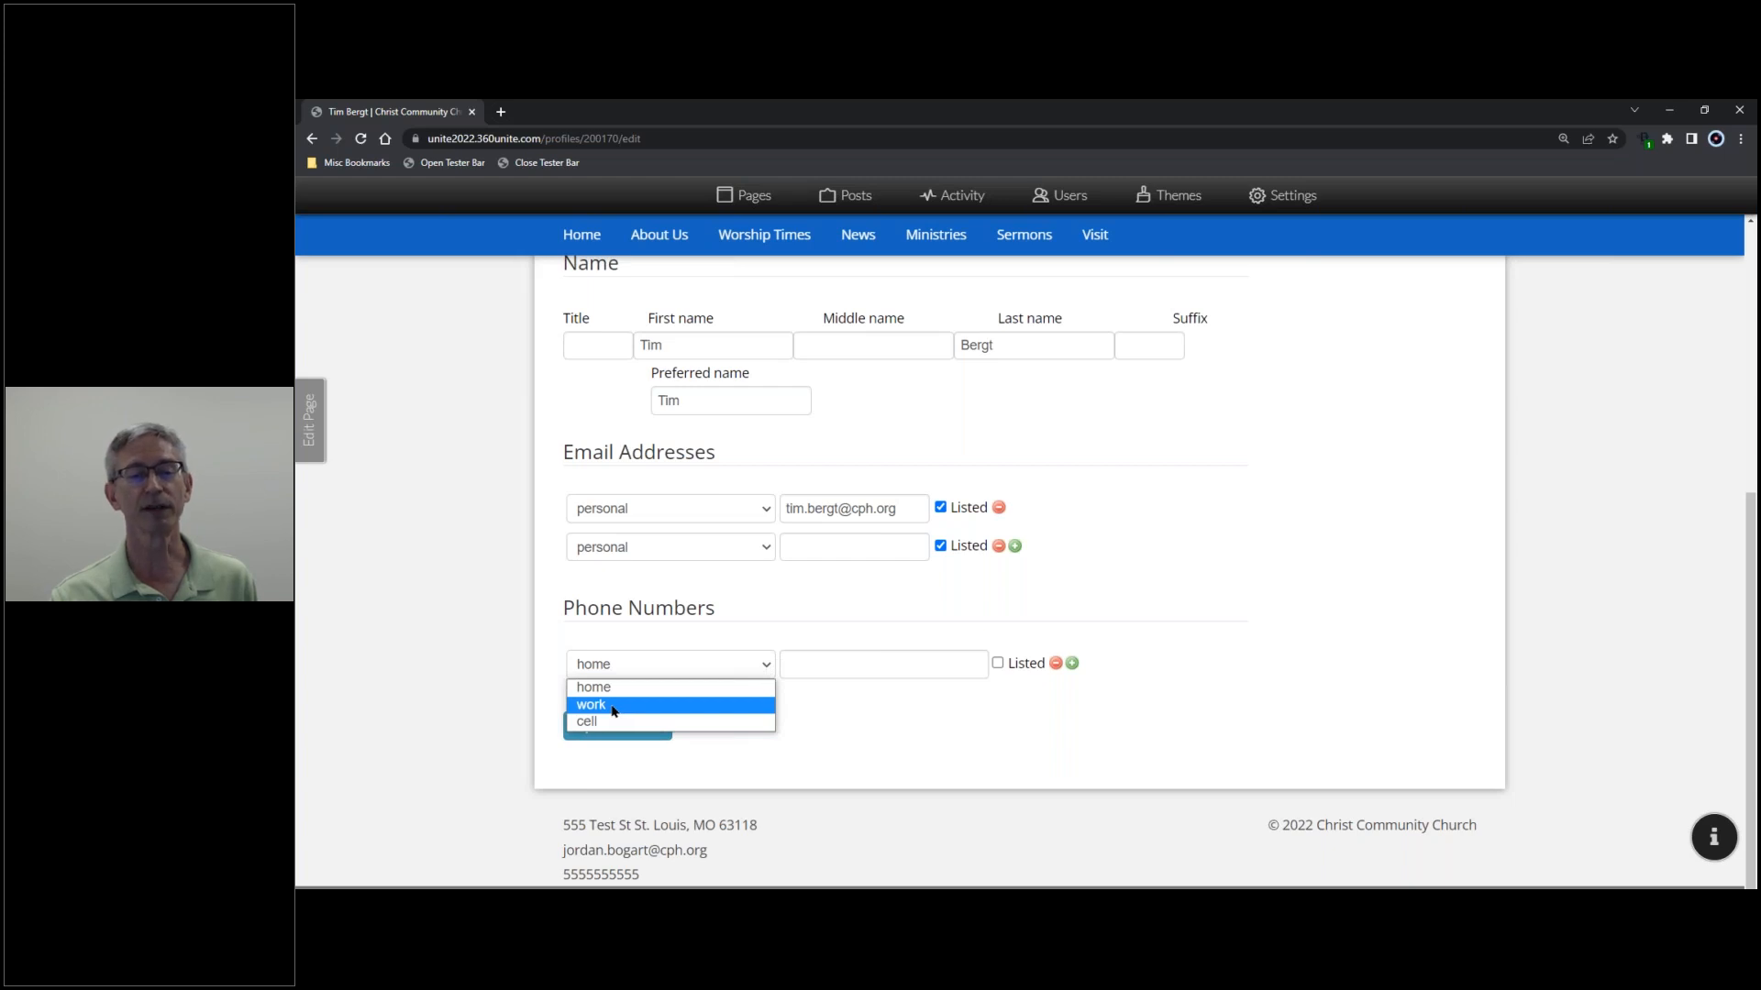
{"action": "left_click", "coordinate": [839, 755]}
{"action": "left_click", "coordinate": [997, 663]}
{"action": "left_click", "coordinate": [998, 663]}
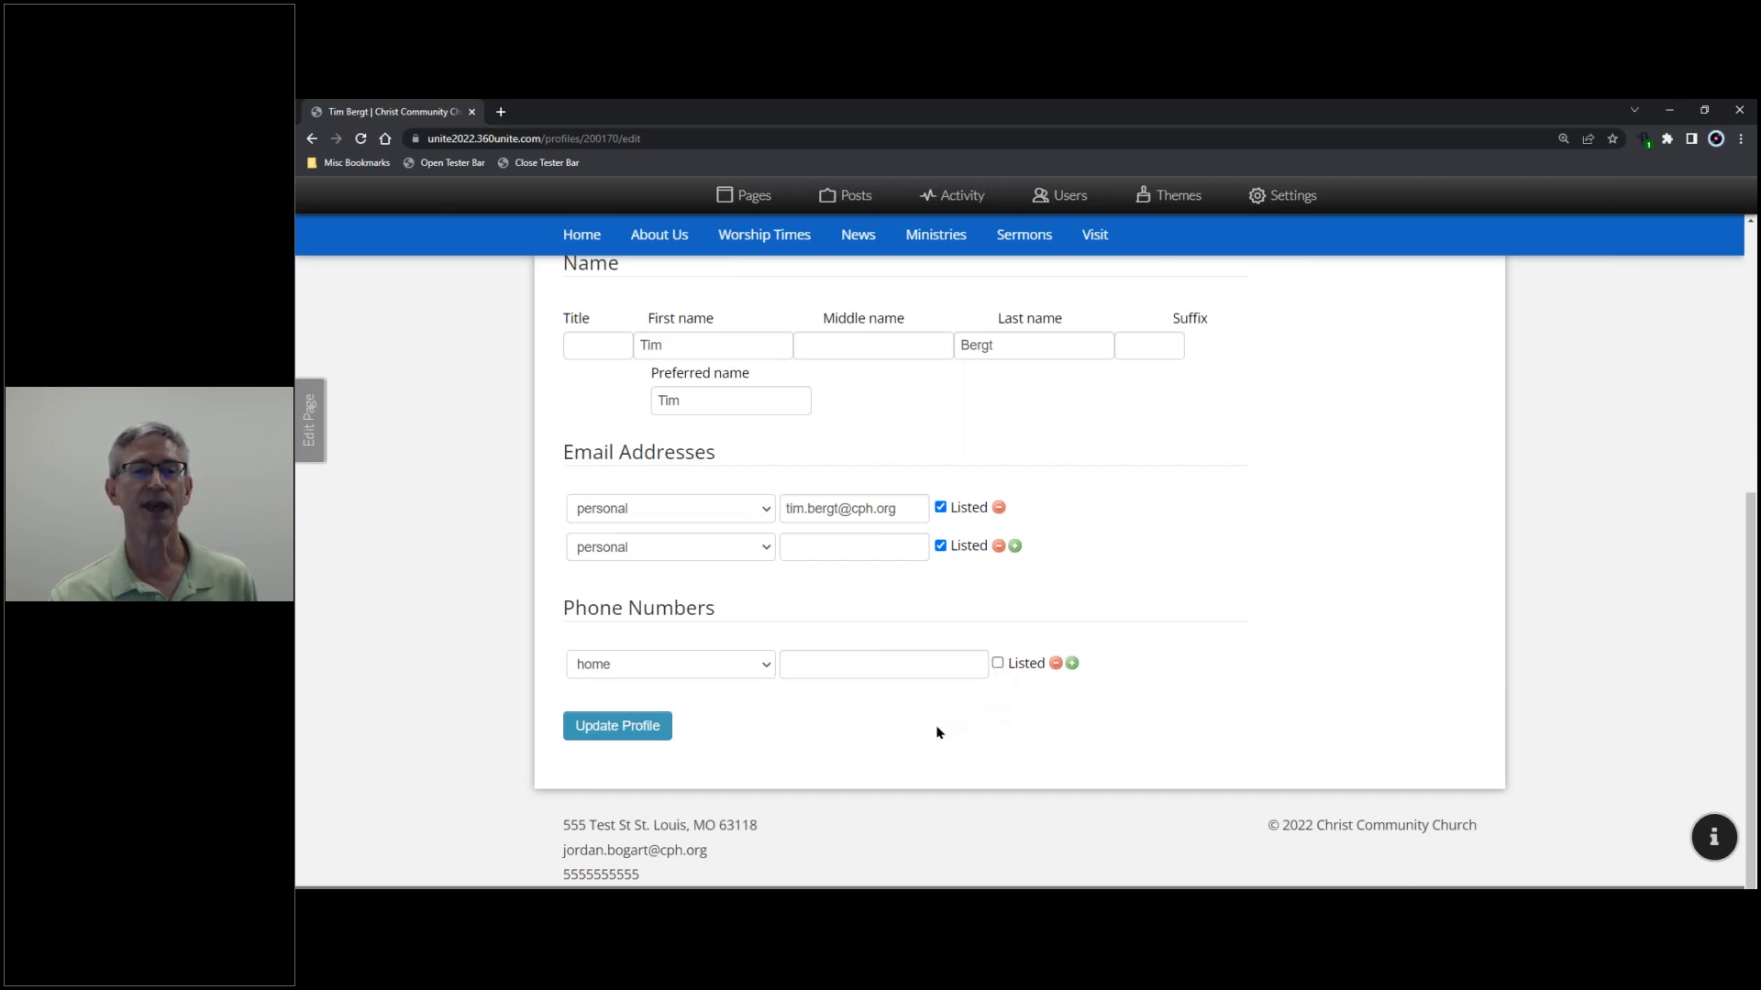
{"action": "scroll", "coordinate": [924, 739], "scroll_direction": "up", "scroll_amount": 2}
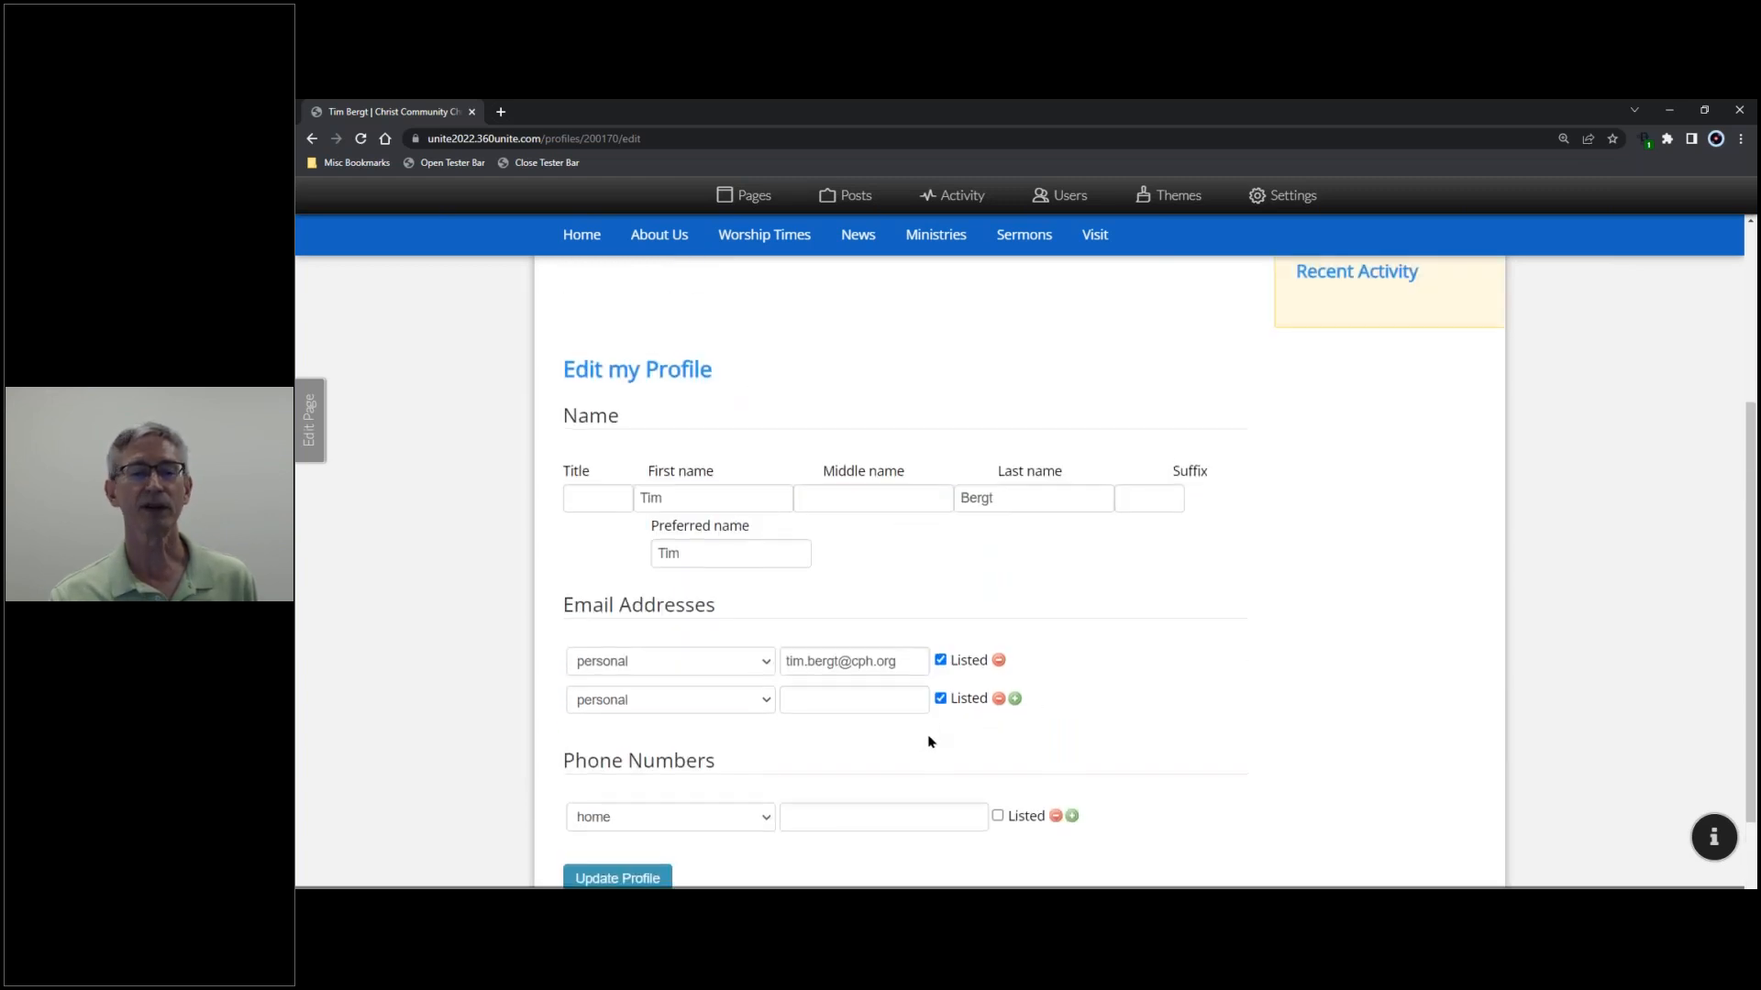
{"action": "scroll", "coordinate": [926, 739], "scroll_direction": "down", "scroll_amount": 2}
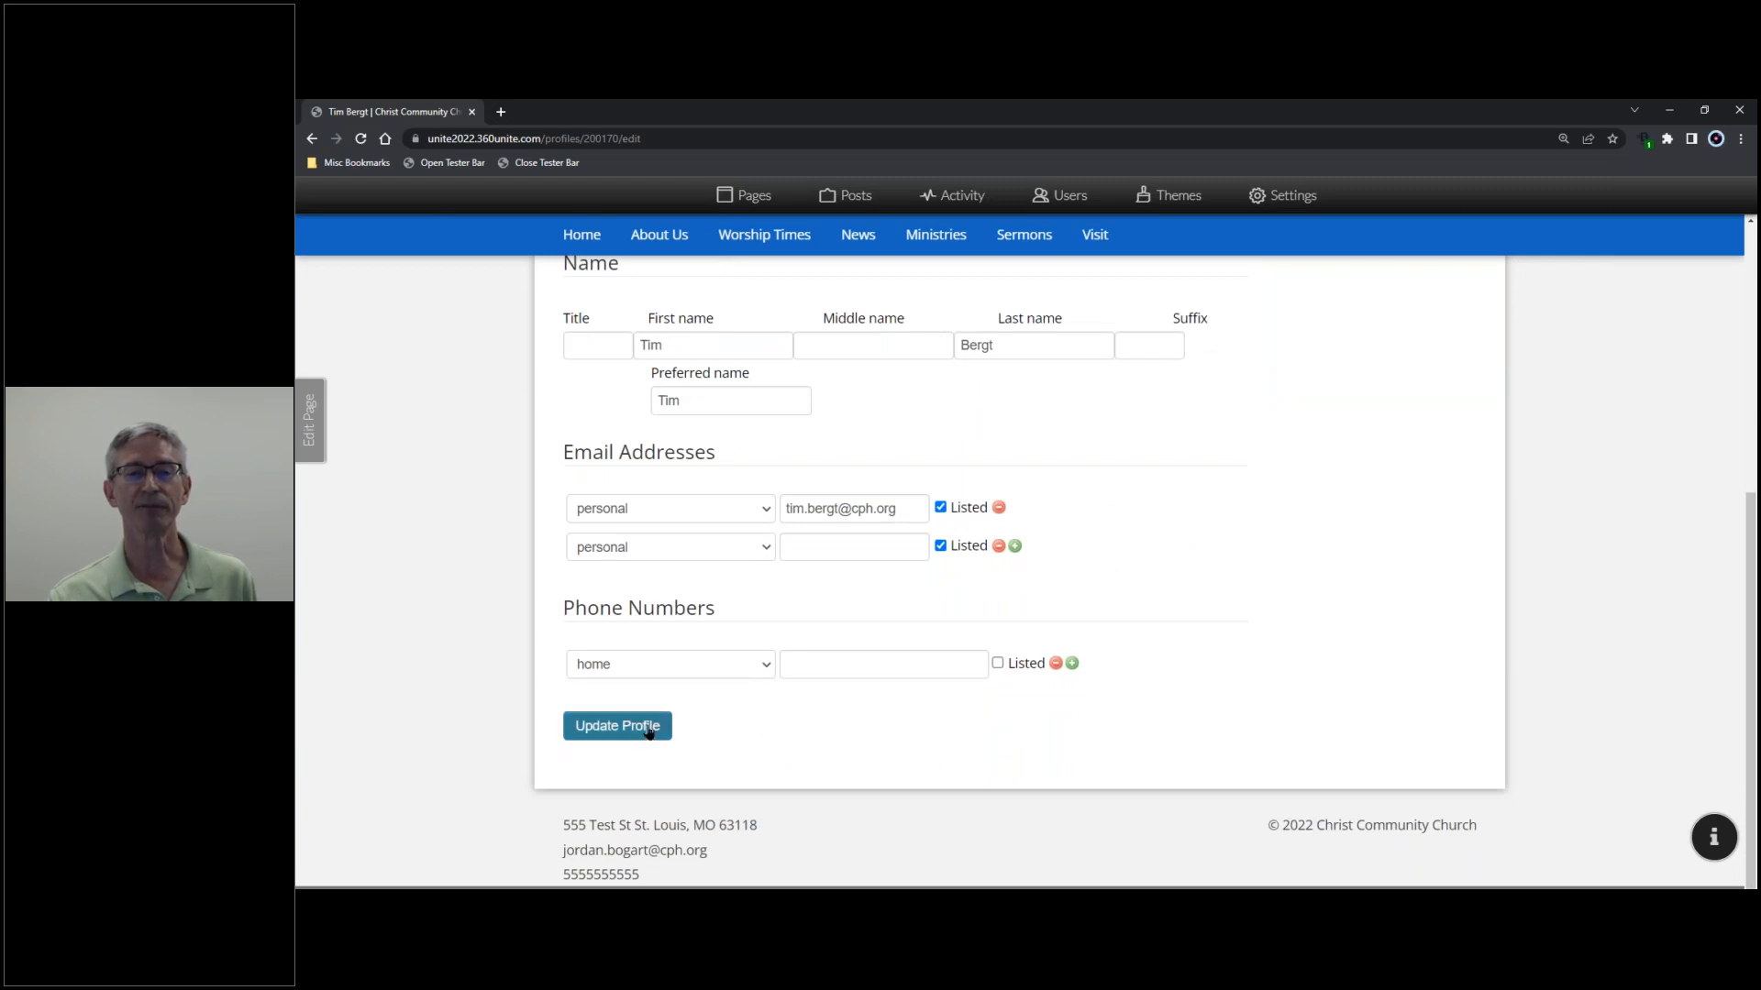
{"action": "scroll", "coordinate": [647, 729], "scroll_direction": "up", "scroll_amount": 4}
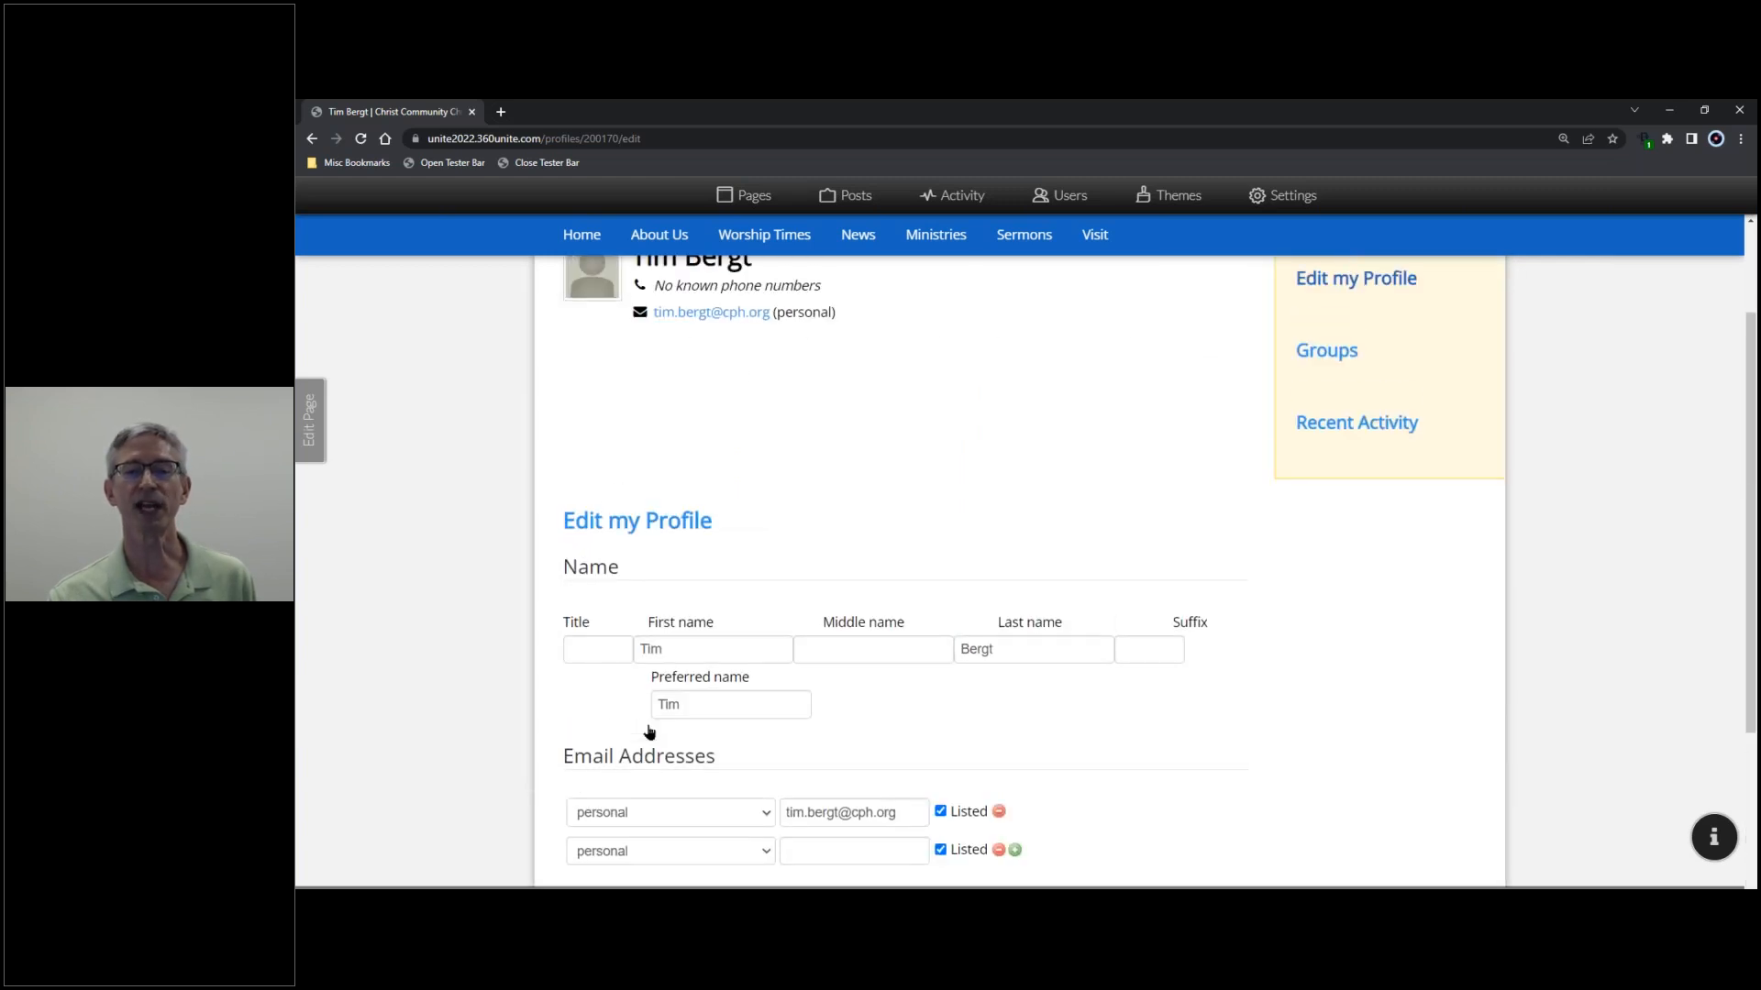
{"action": "scroll", "coordinate": [648, 731], "scroll_direction": "down", "scroll_amount": 2}
{"action": "scroll", "coordinate": [647, 796], "scroll_direction": "down", "scroll_amount": 1}
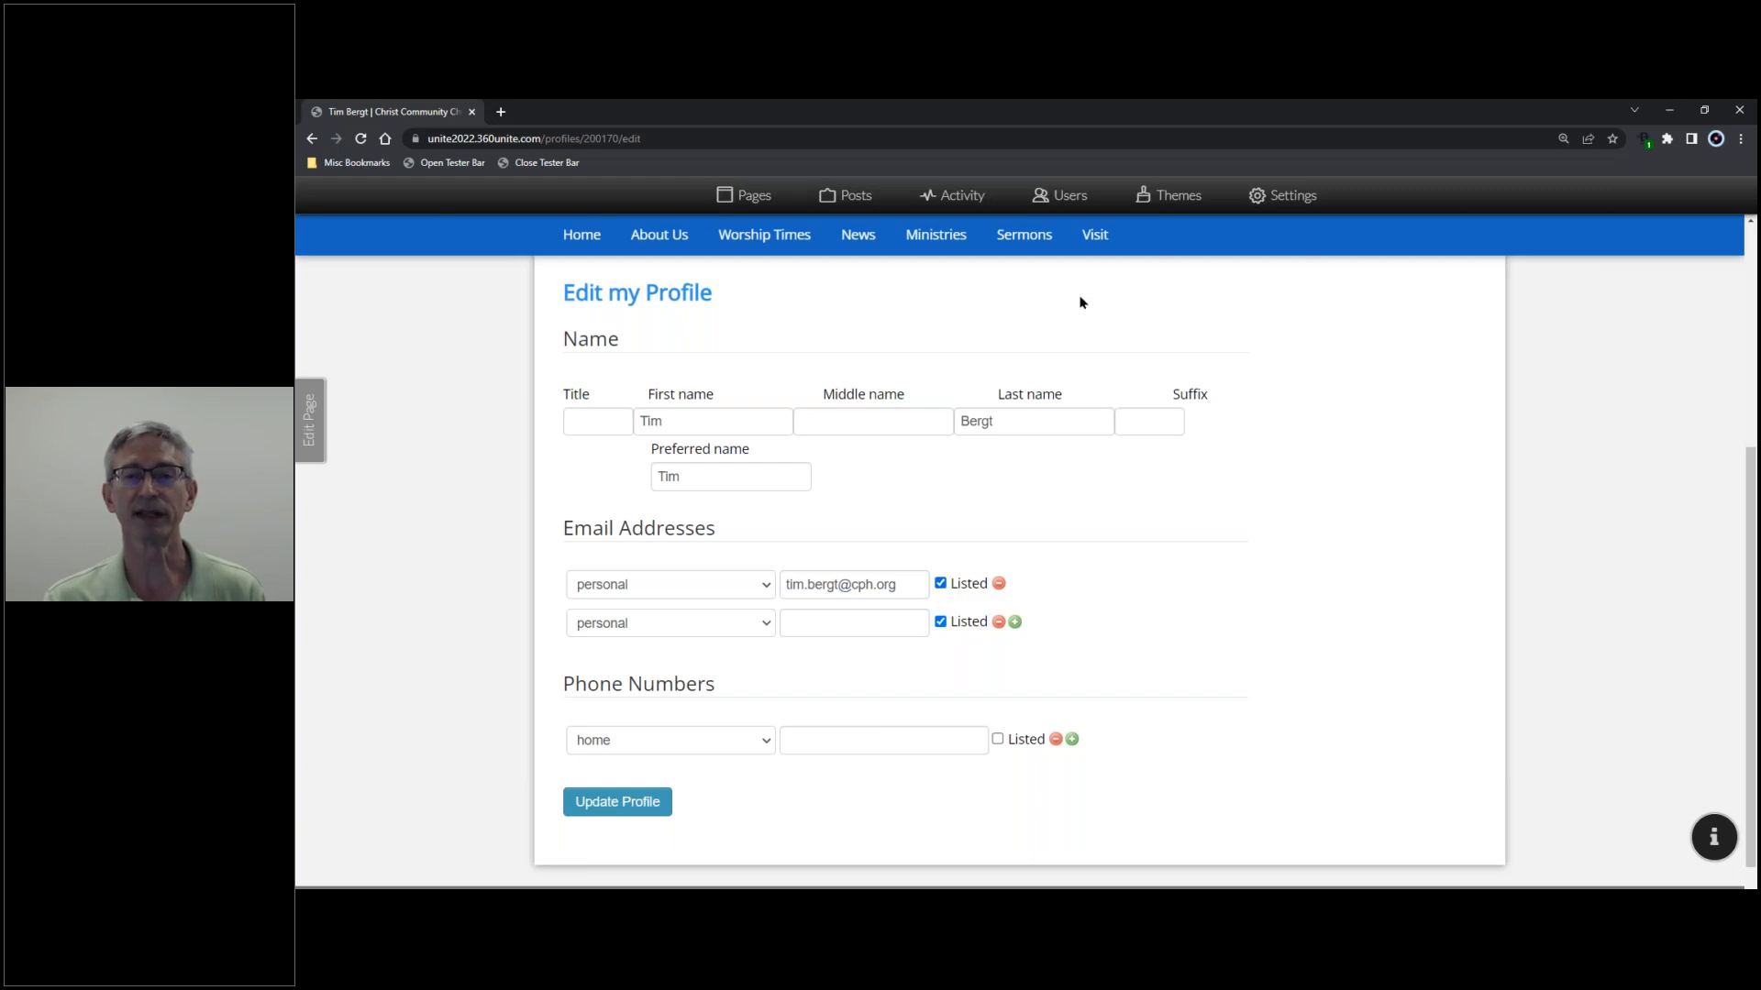
{"action": "left_click", "coordinate": [1078, 202]}
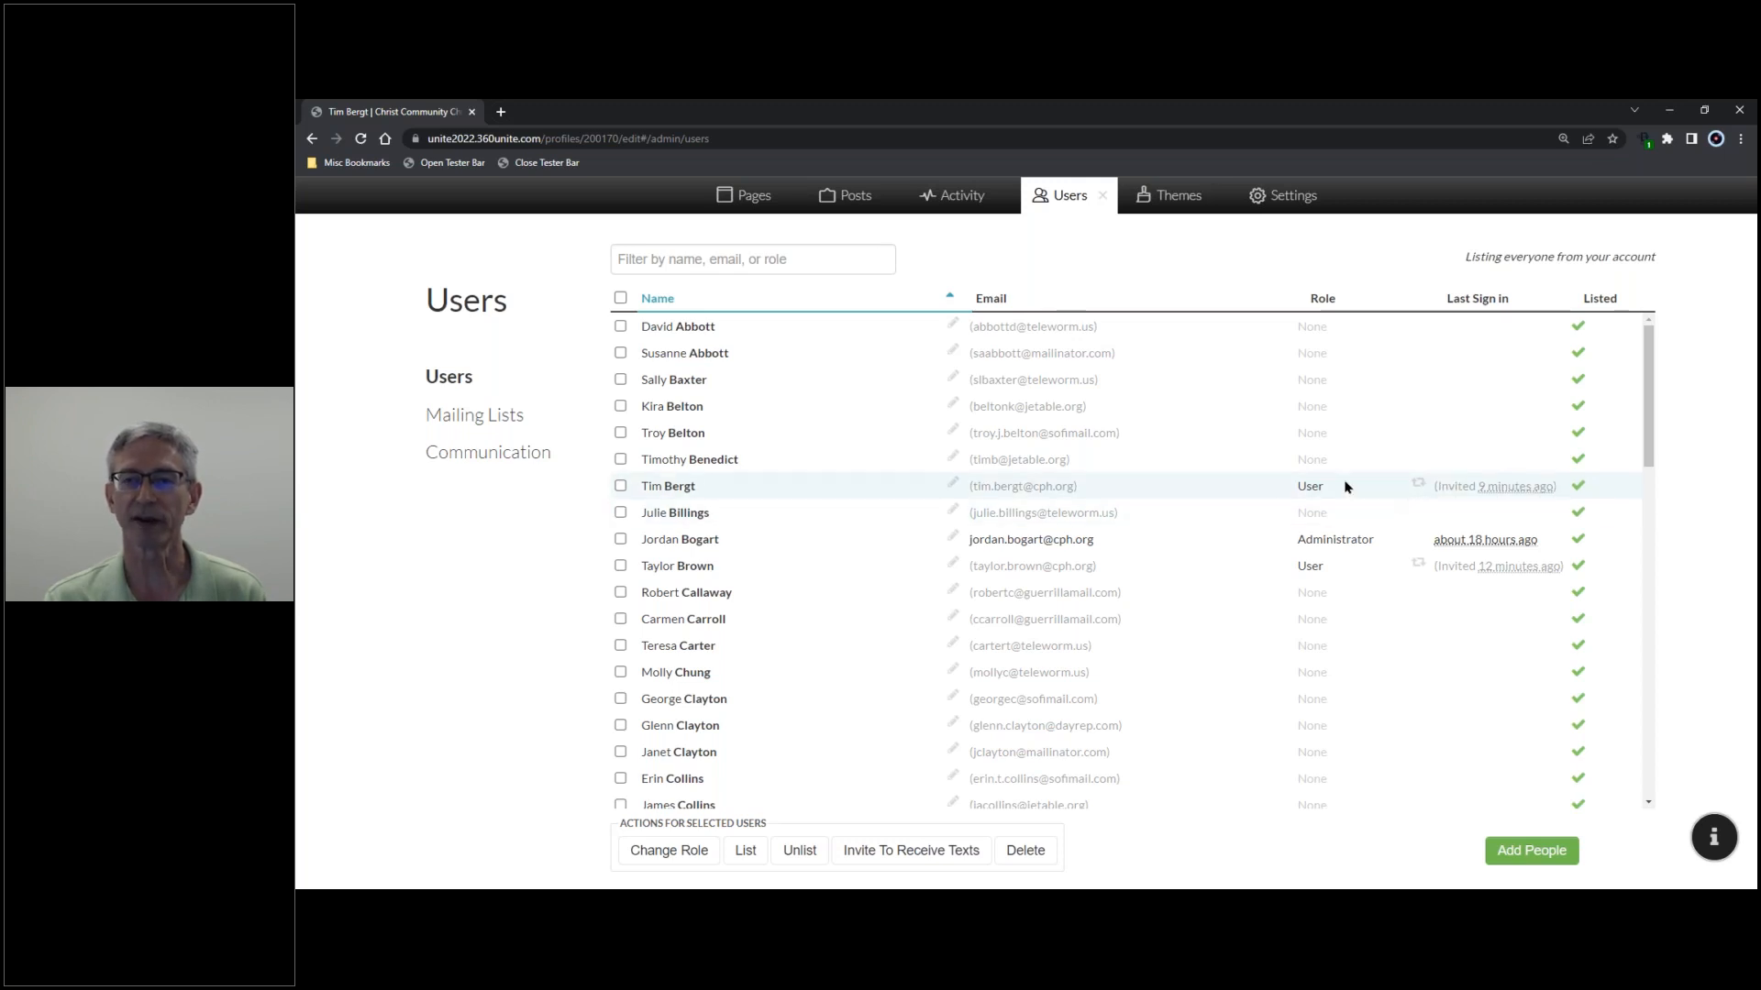
{"action": "left_click", "coordinate": [1104, 198]}
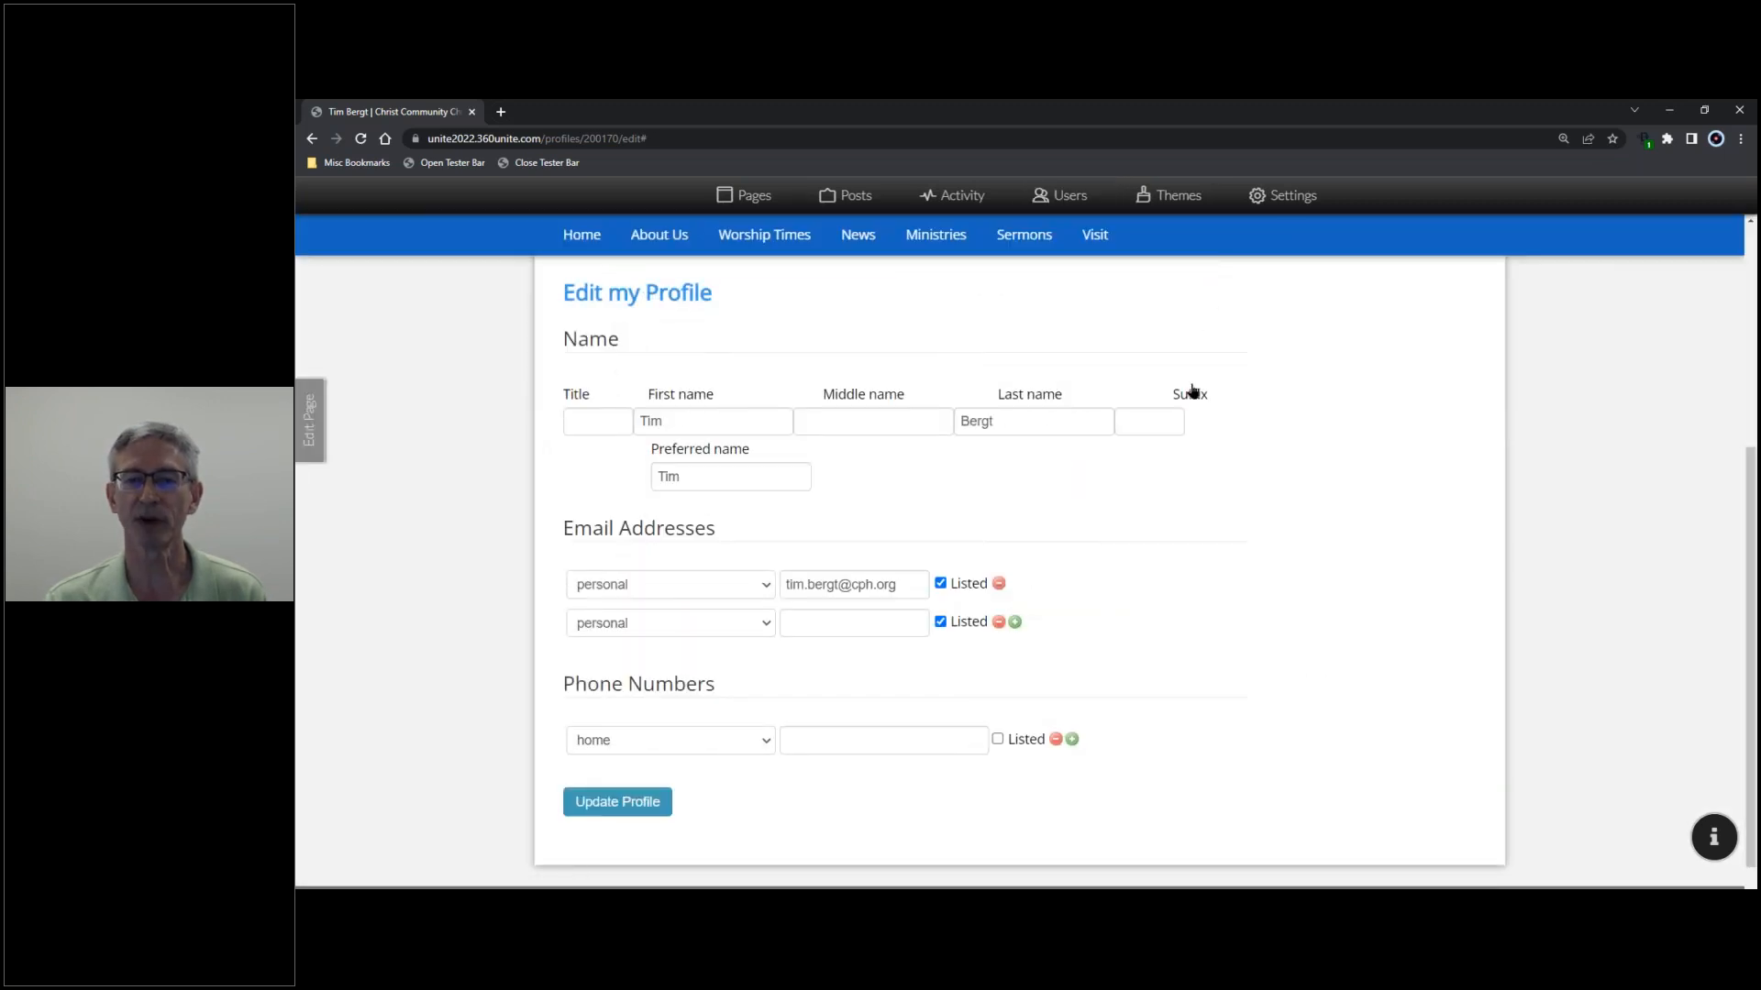
{"action": "scroll", "coordinate": [1203, 376], "scroll_direction": "up", "scroll_amount": 5}
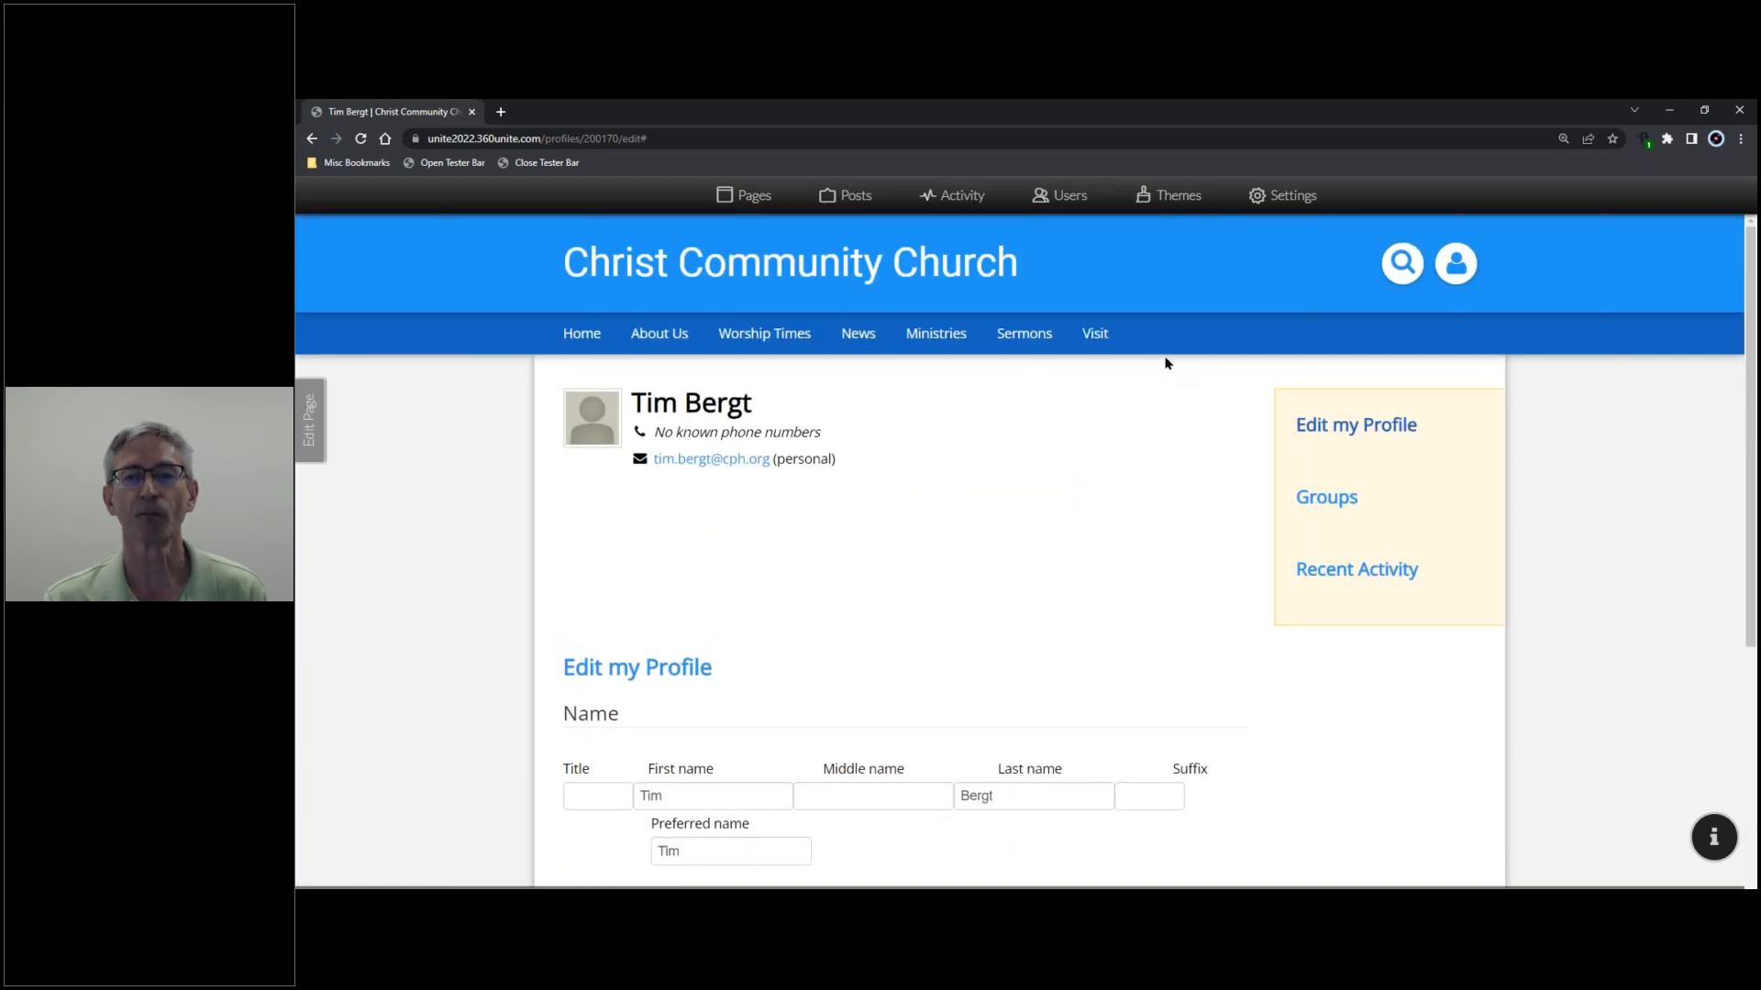
{"action": "mouse_move", "coordinate": [1085, 334]}
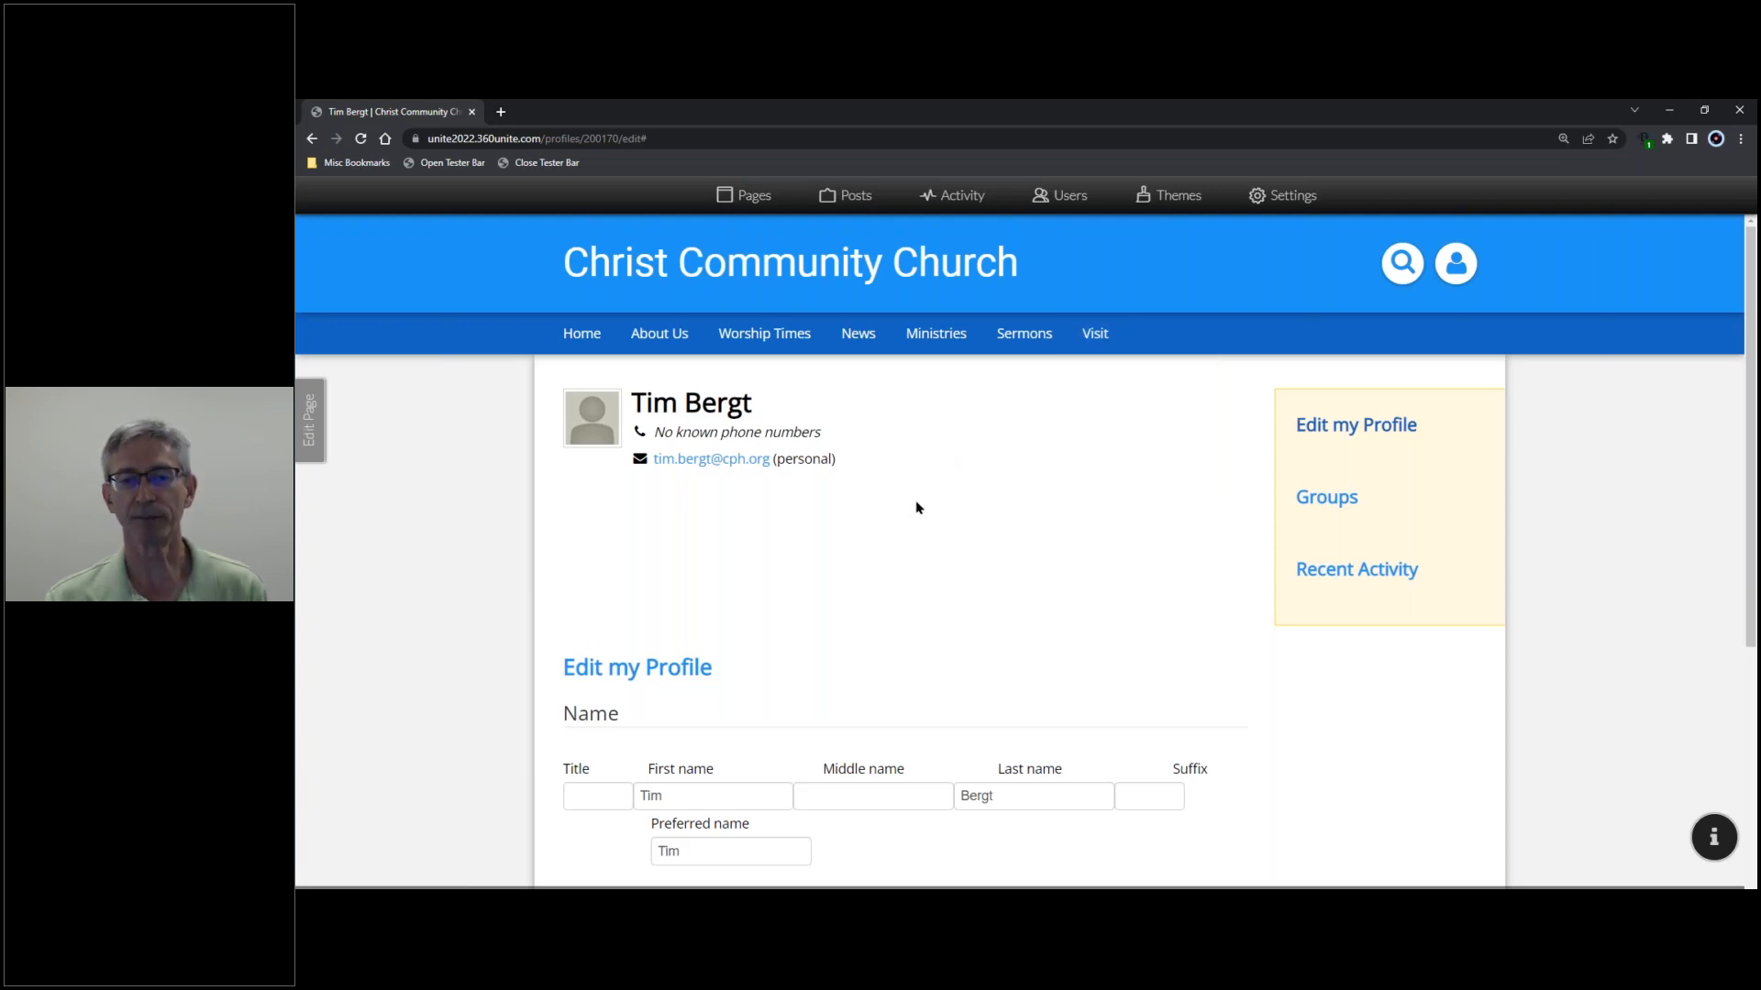
{"action": "scroll", "coordinate": [916, 508], "scroll_direction": "down", "scroll_amount": 5}
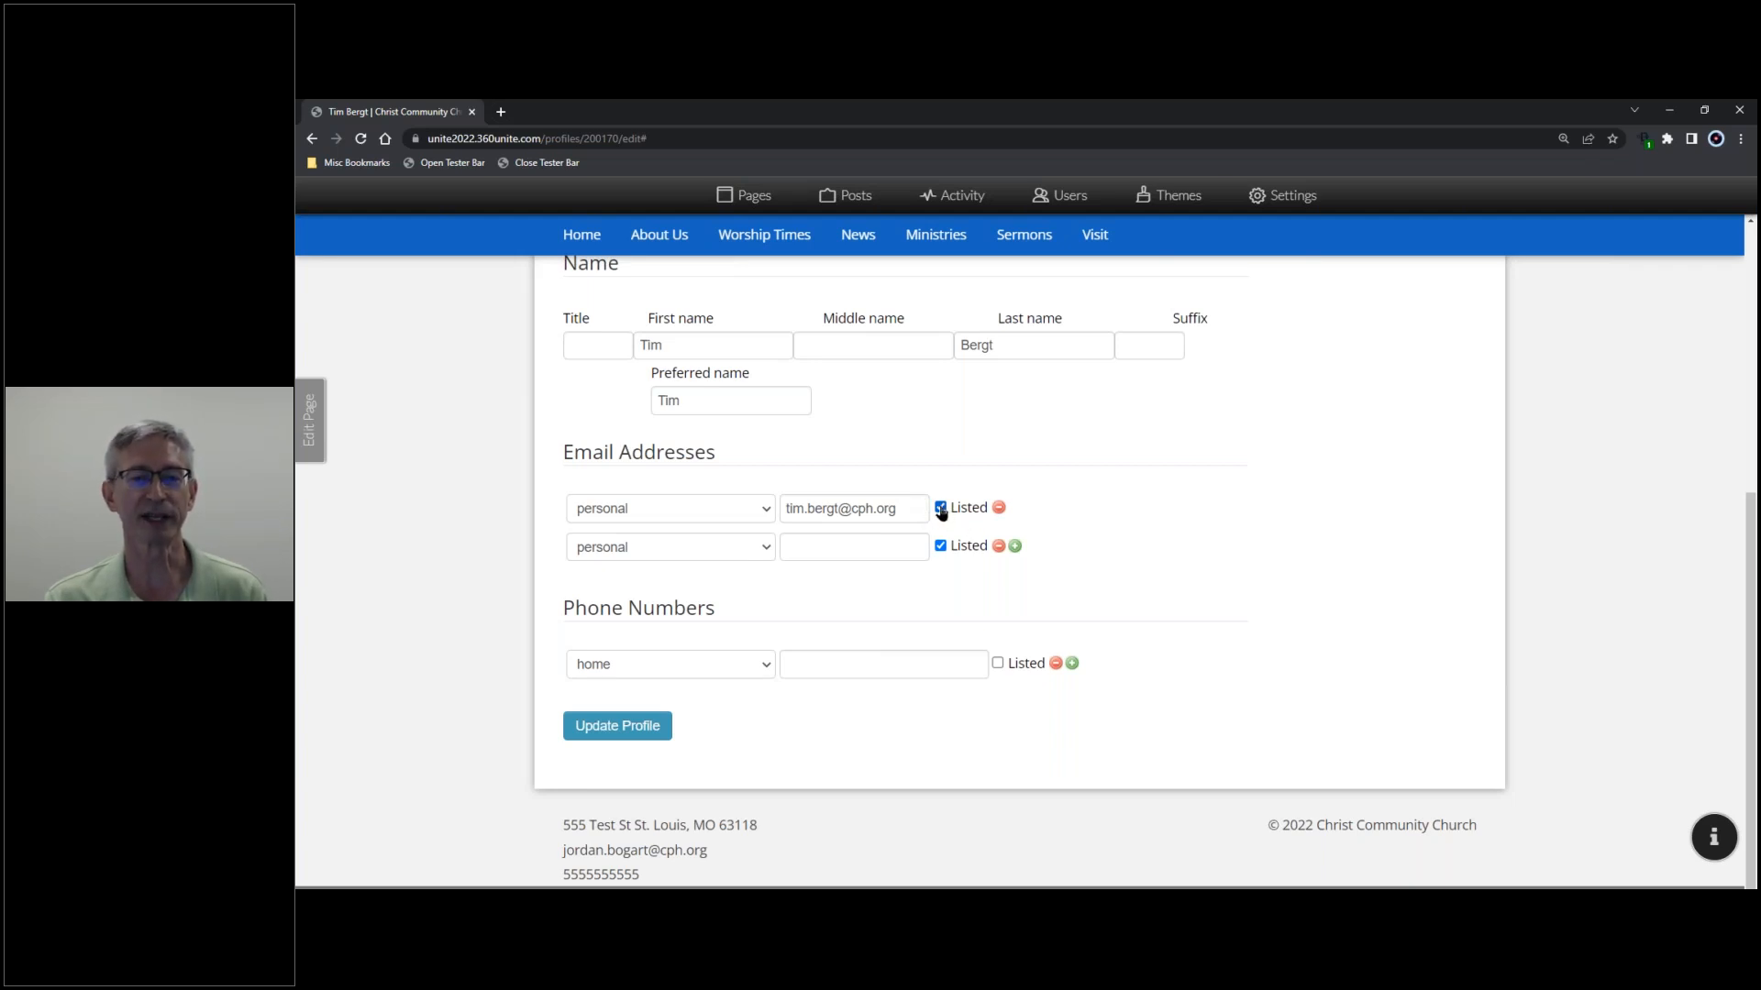
- Unlist both of the member's email addresses and save with Update Profile
{"action": "left_click", "coordinate": [941, 509]}
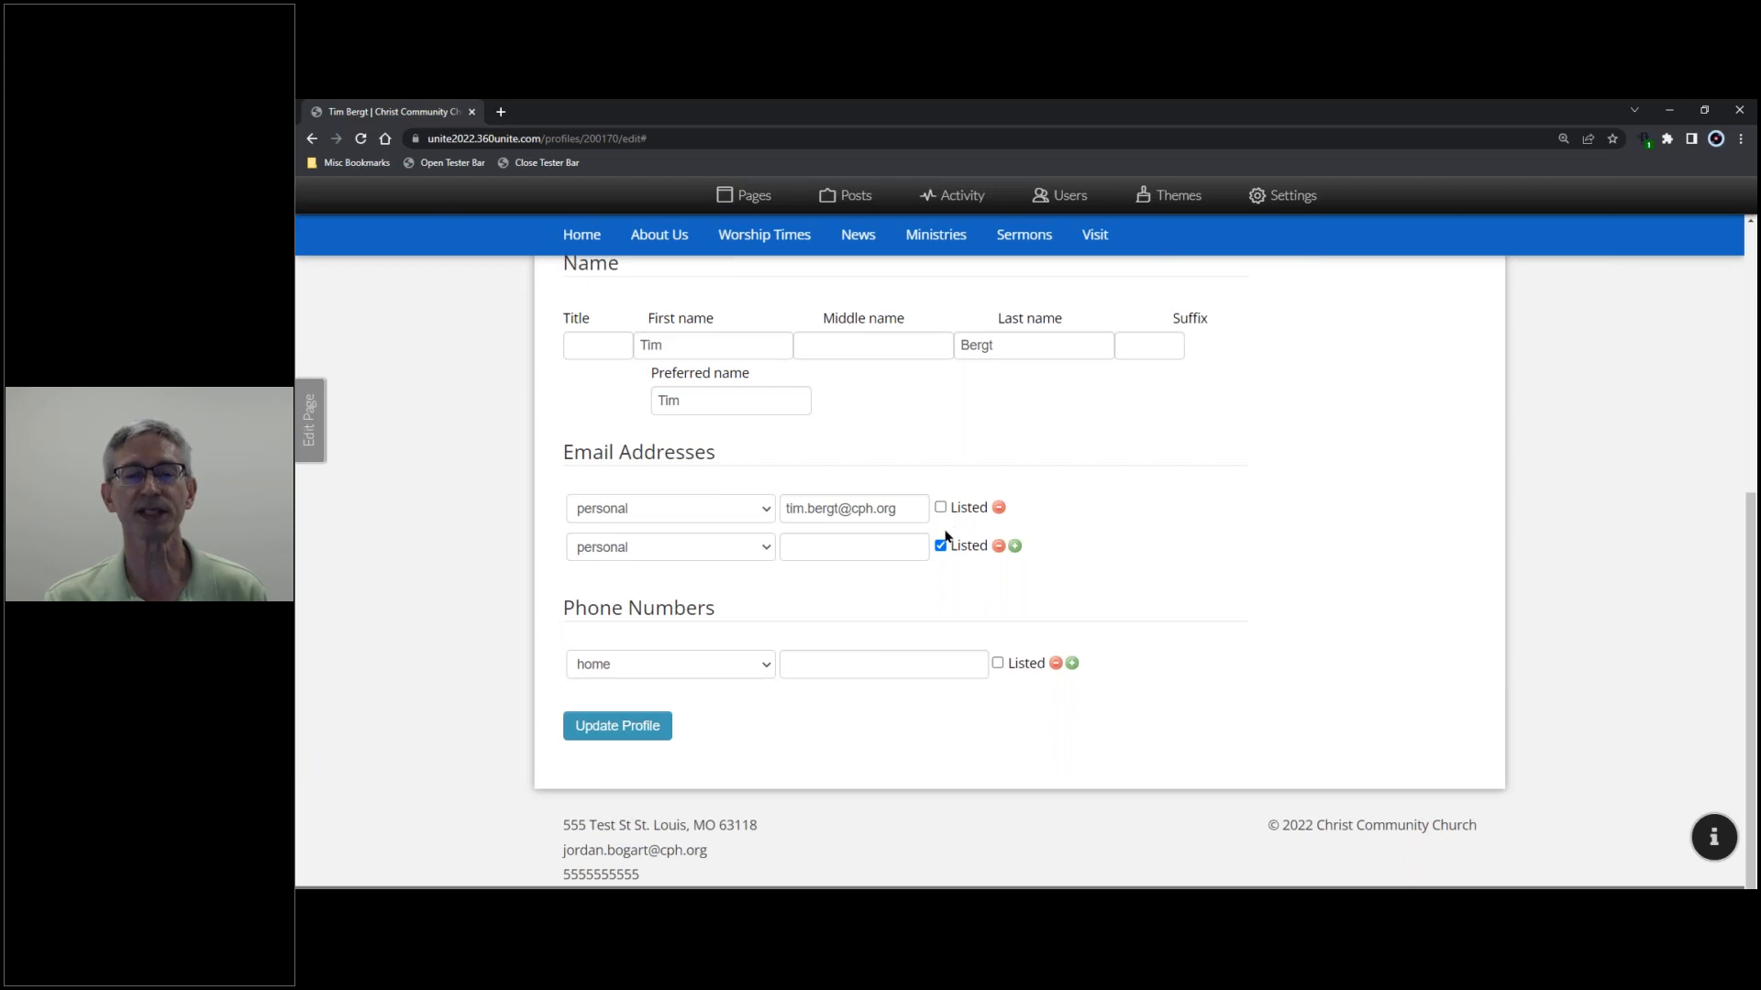
{"action": "left_click", "coordinate": [941, 548]}
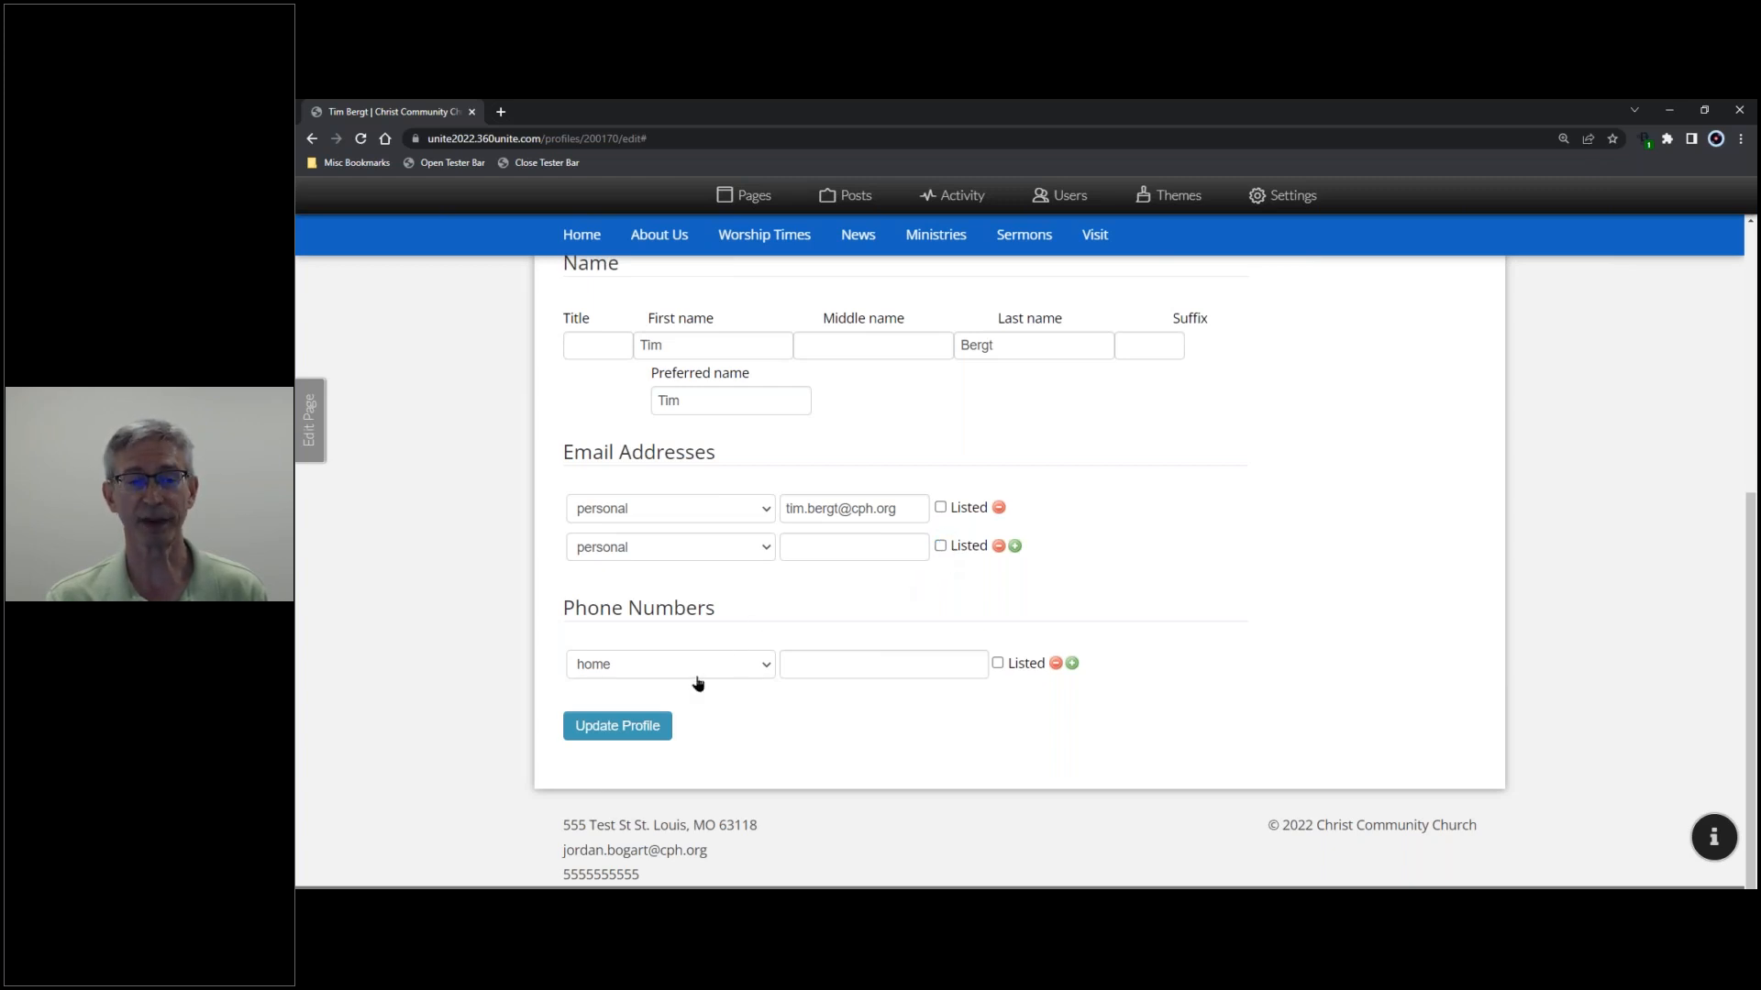
{"action": "left_click", "coordinate": [639, 730]}
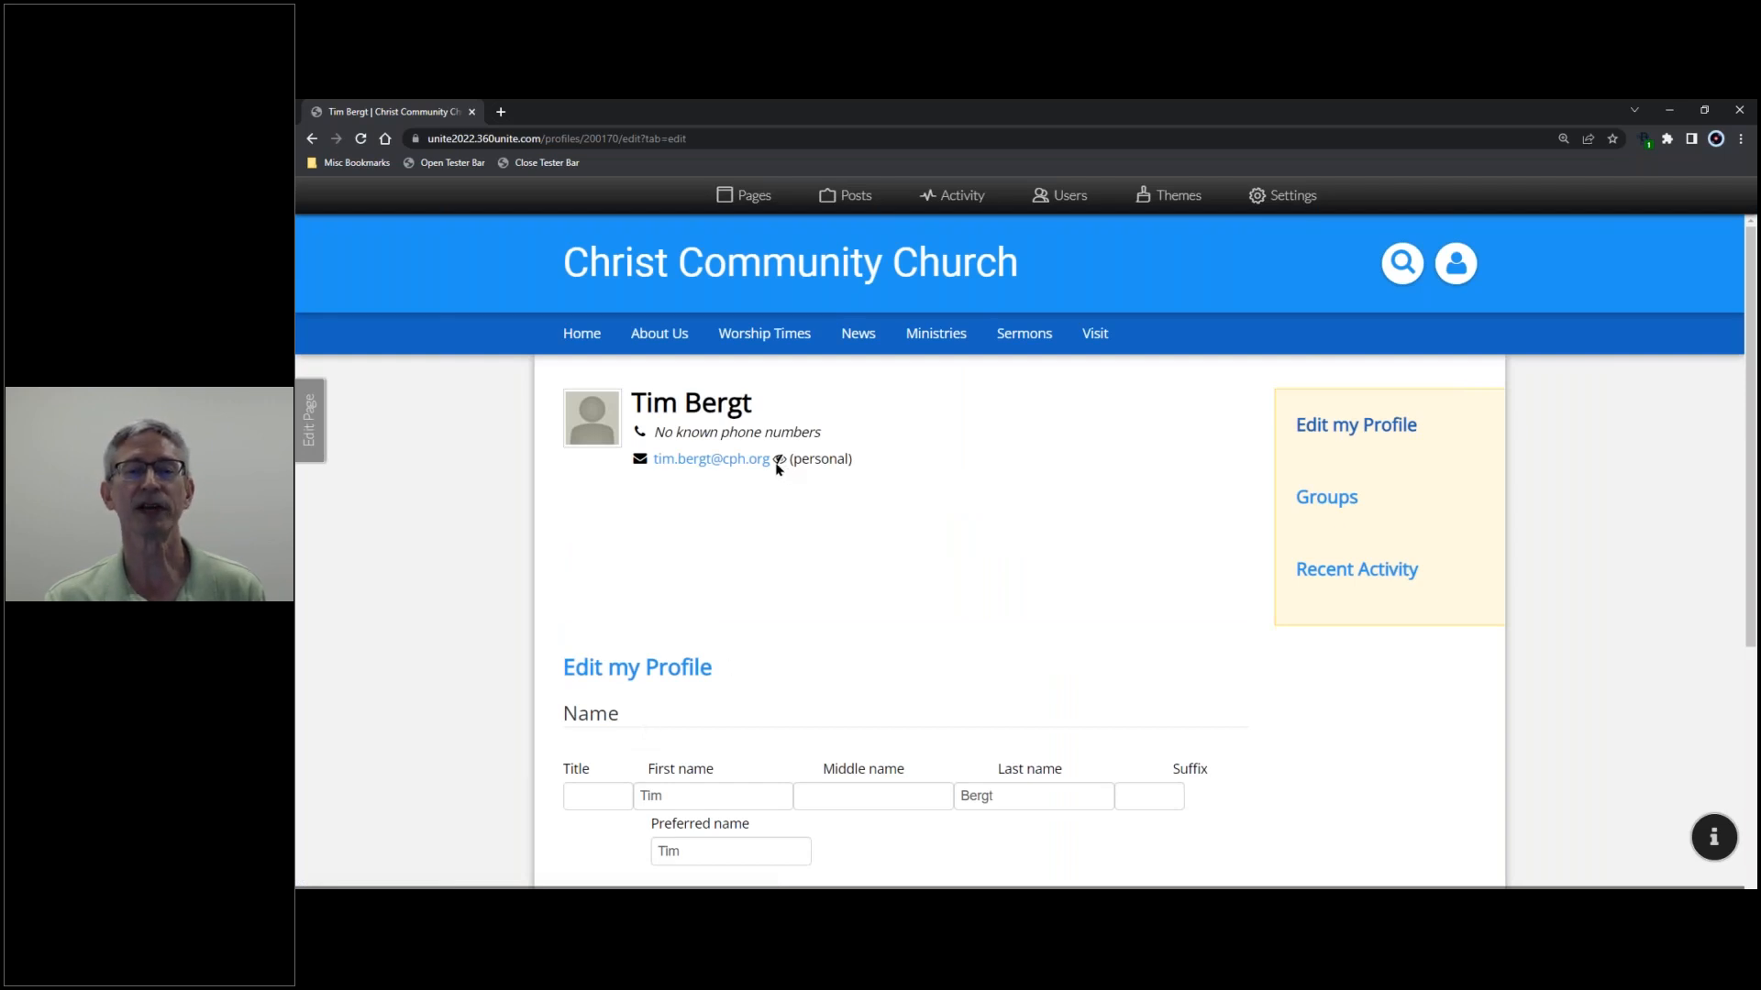
{"action": "mouse_move", "coordinate": [778, 467]}
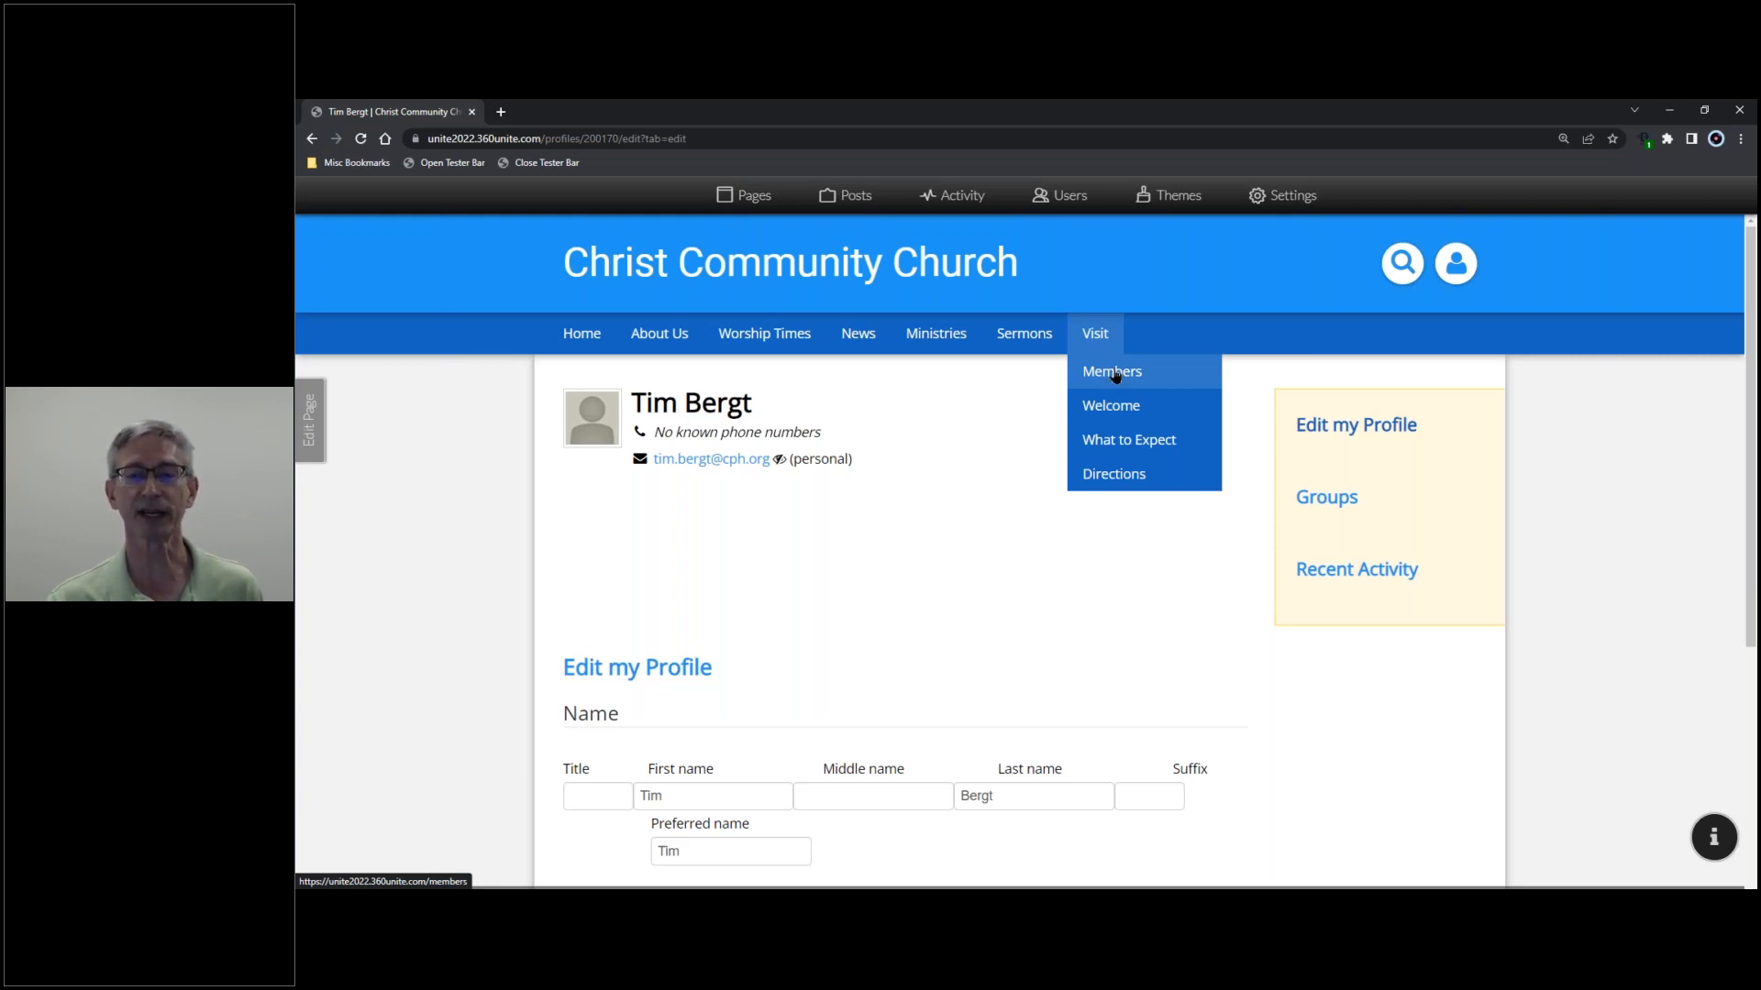
- Reload the Members directory, check the member shows no listed emails, and open his profile
{"action": "left_click", "coordinate": [1113, 374]}
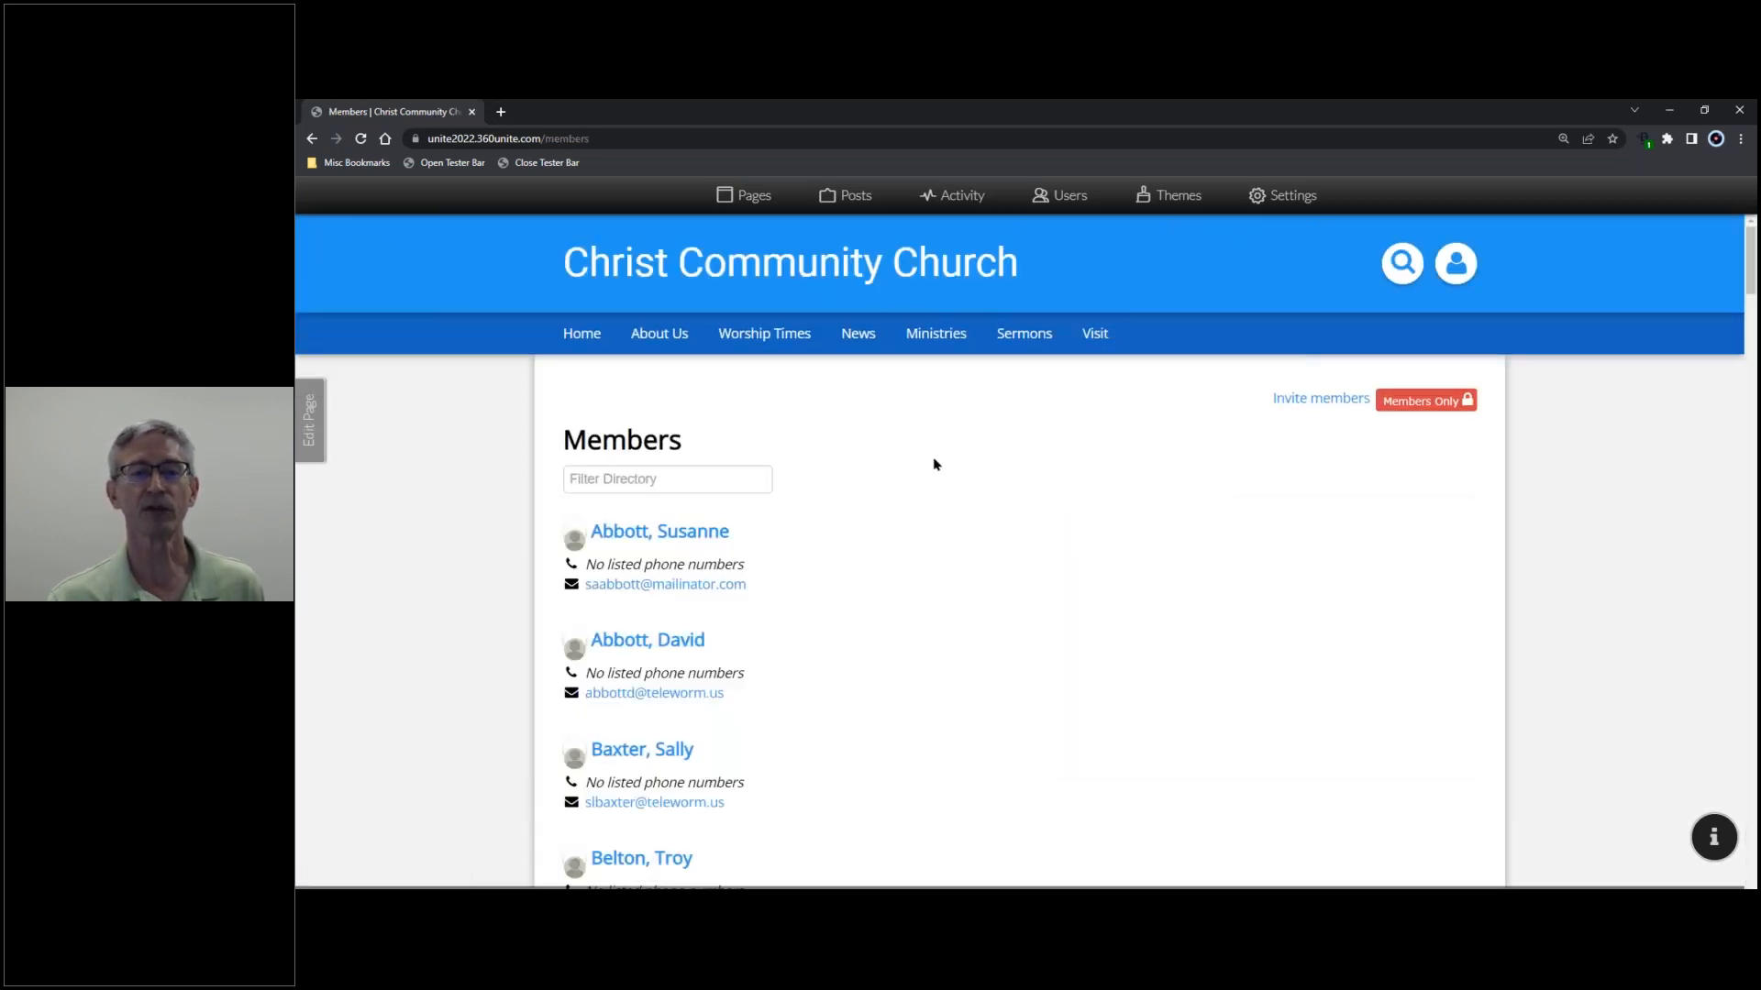
{"action": "scroll", "coordinate": [778, 572], "scroll_direction": "down", "scroll_amount": 1}
{"action": "scroll", "coordinate": [777, 572], "scroll_direction": "down", "scroll_amount": 5}
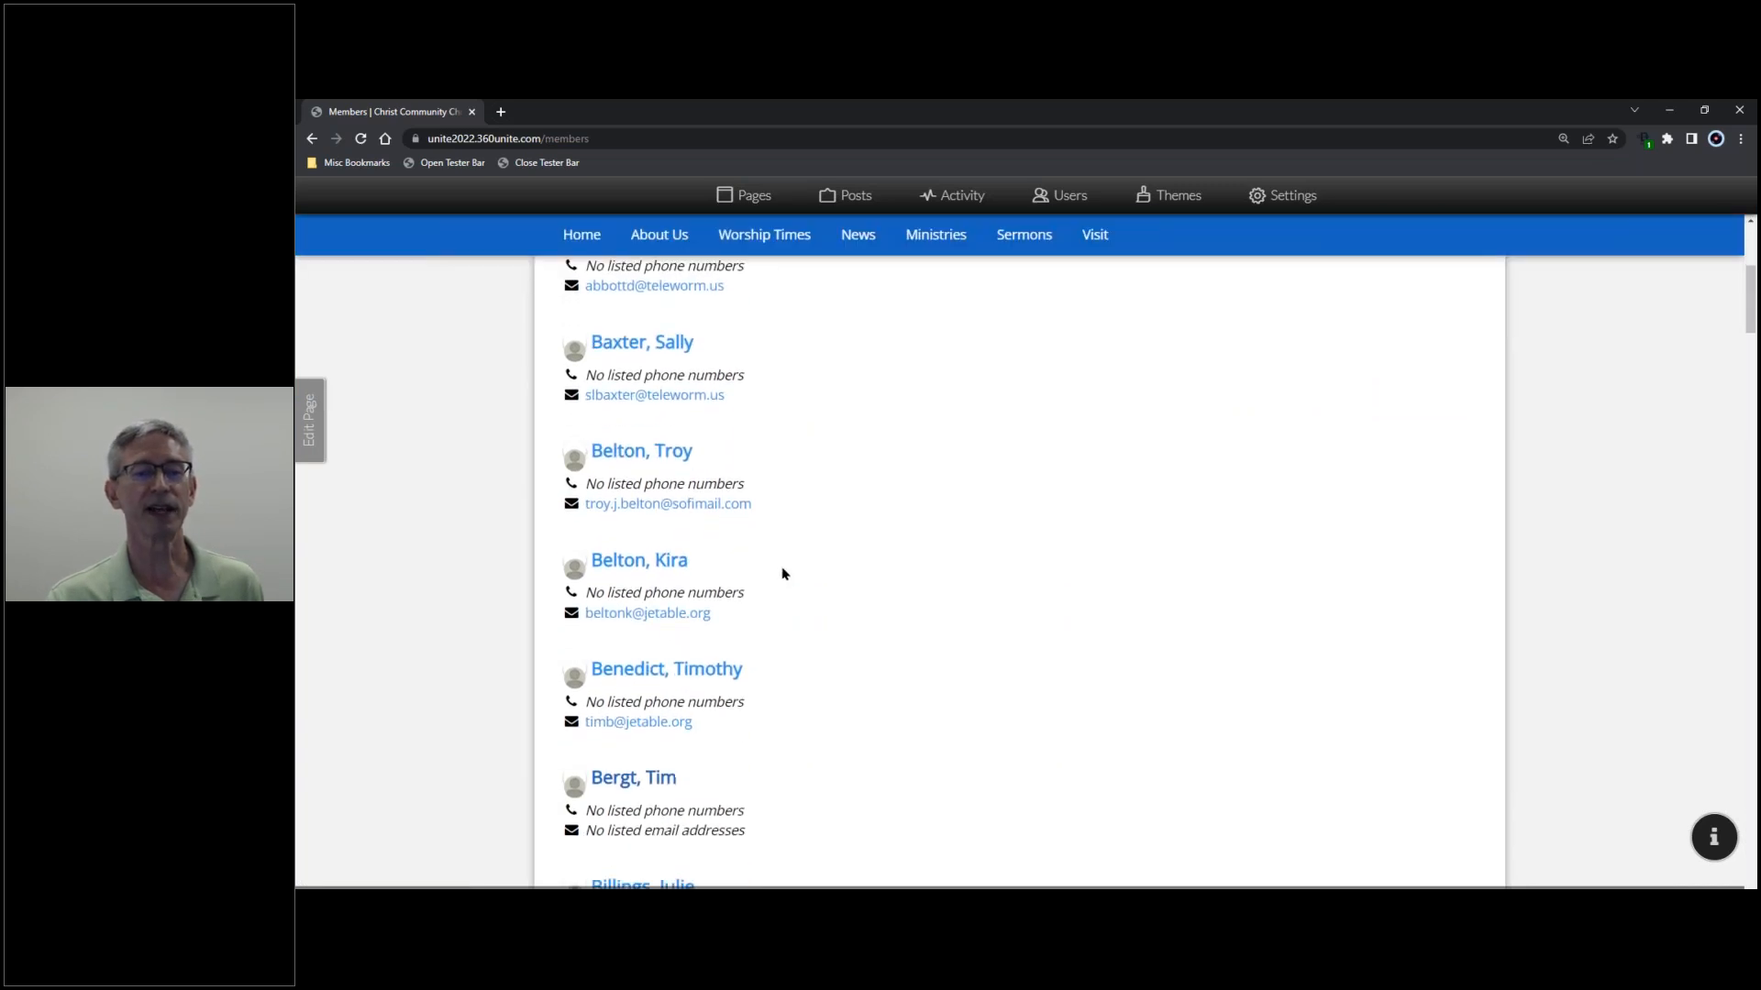
{"action": "left_click", "coordinate": [363, 142]}
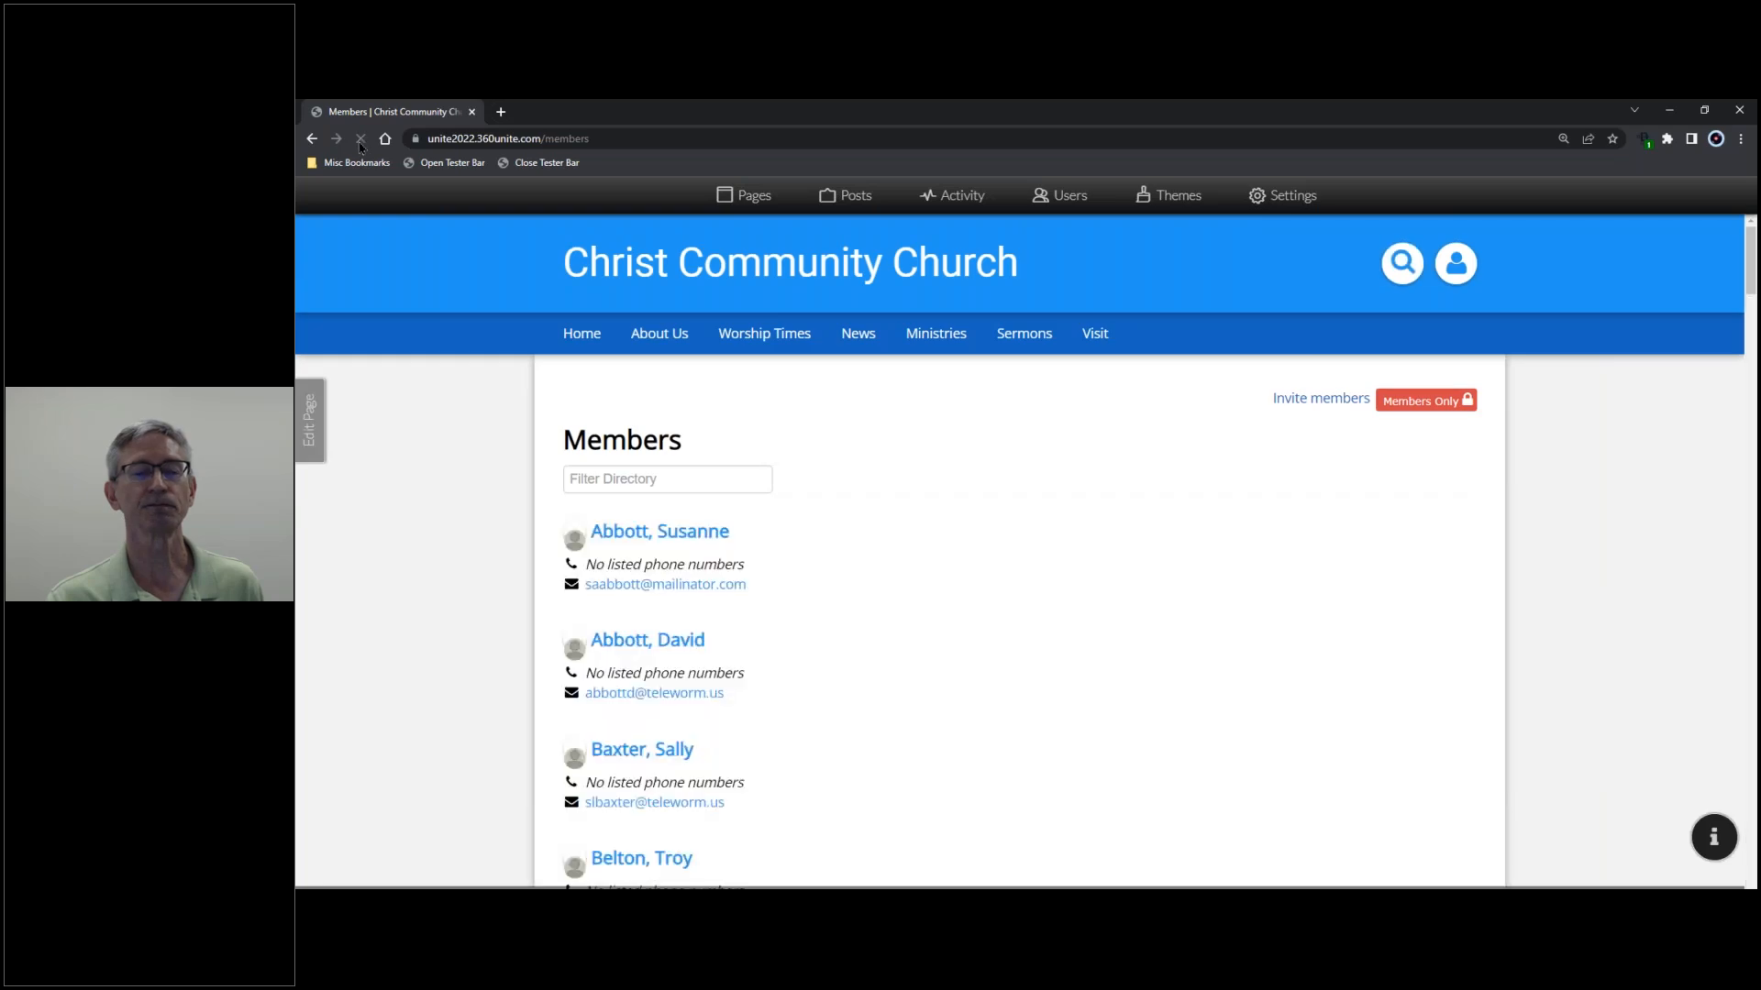
{"action": "scroll", "coordinate": [862, 501], "scroll_direction": "down", "scroll_amount": 4}
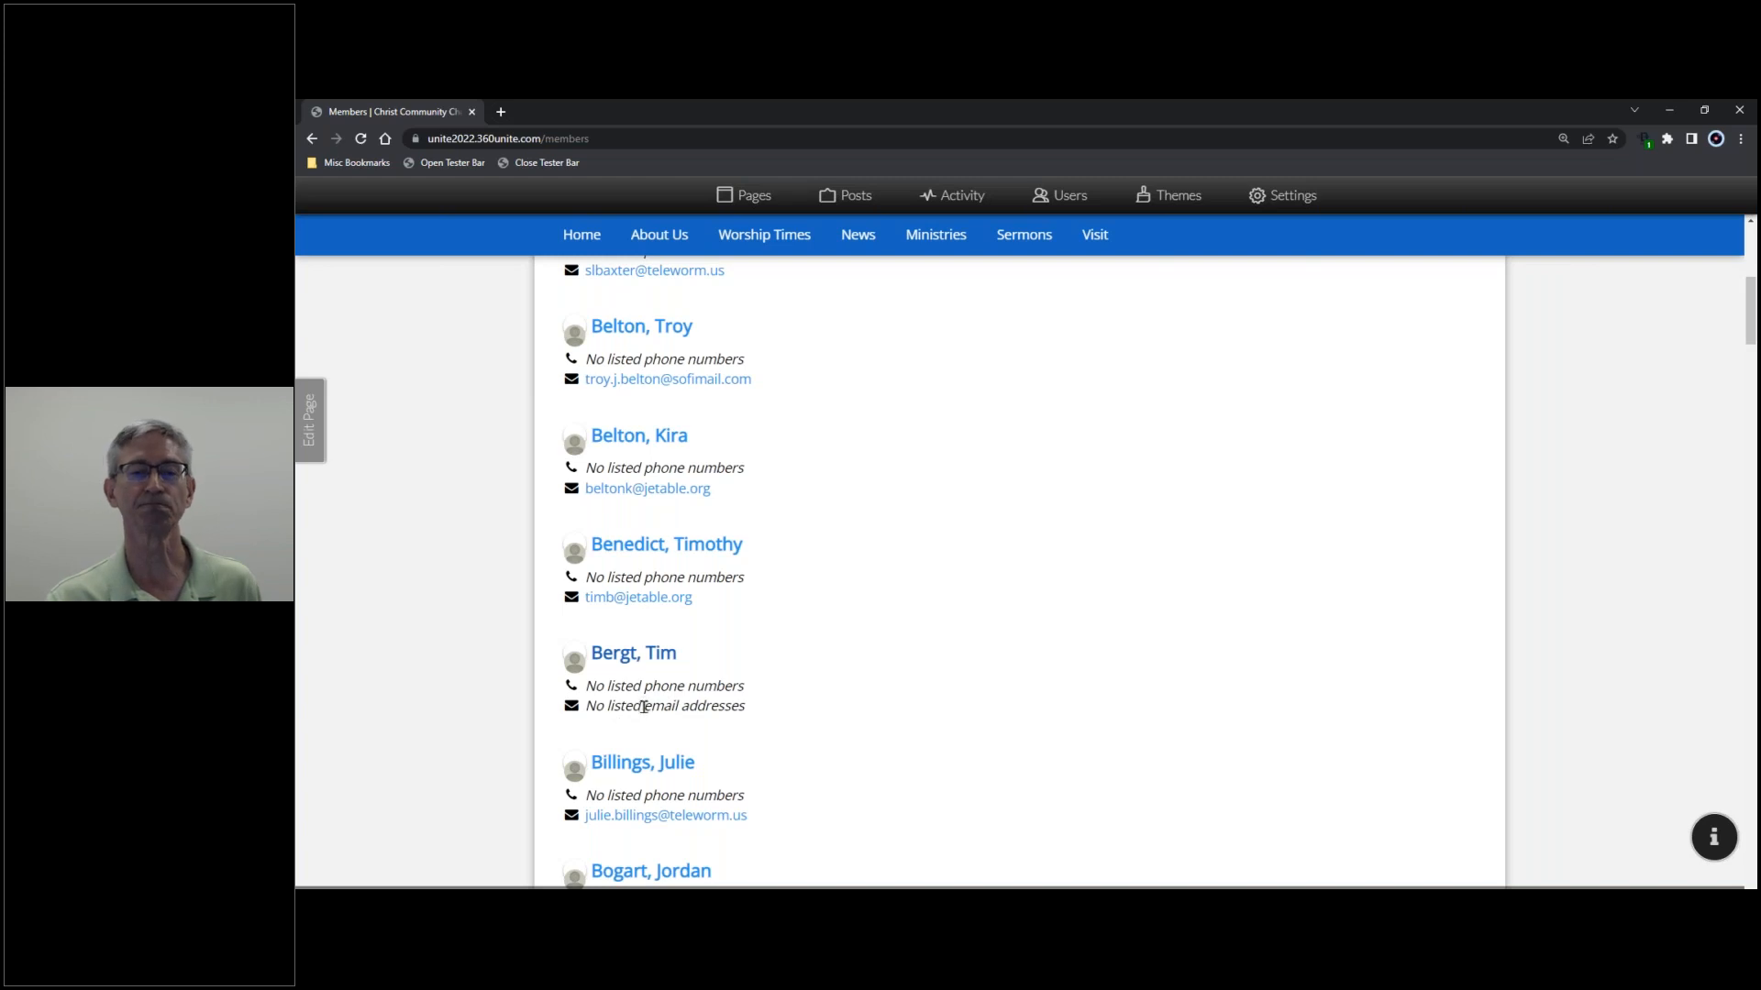
{"action": "scroll", "coordinate": [861, 727], "scroll_direction": "up", "scroll_amount": 6}
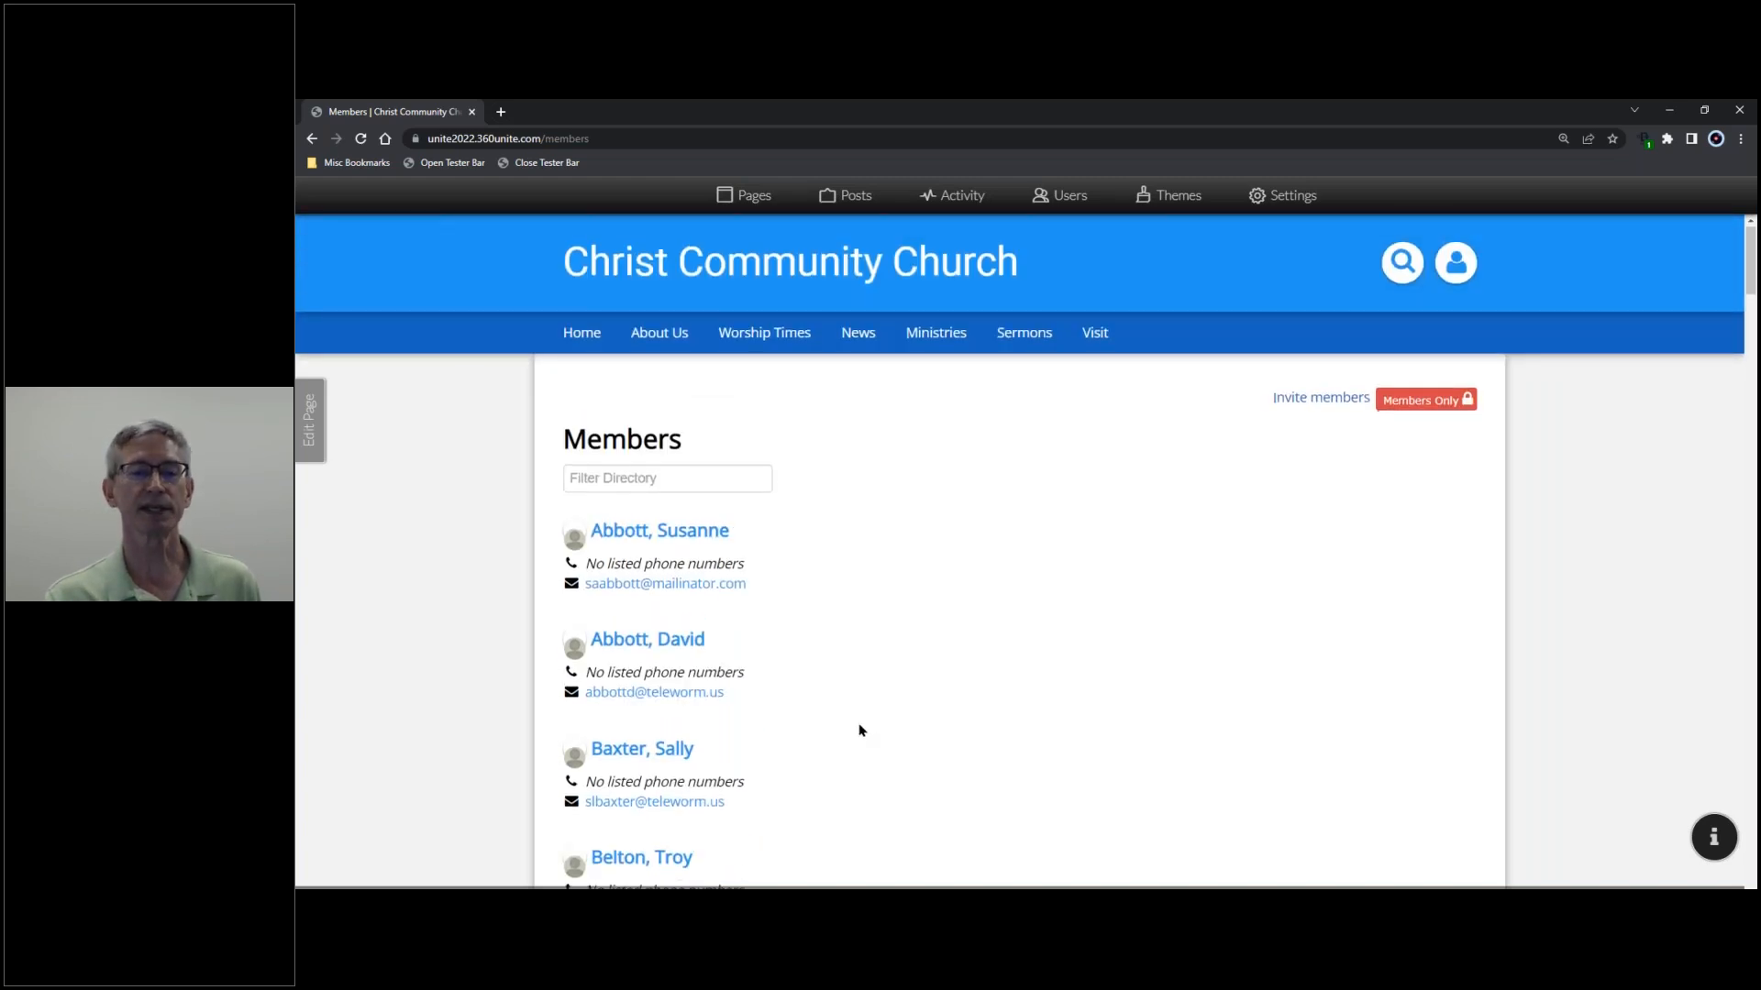
{"action": "scroll", "coordinate": [856, 728], "scroll_direction": "down", "scroll_amount": 5}
{"action": "left_click", "coordinate": [668, 729]}
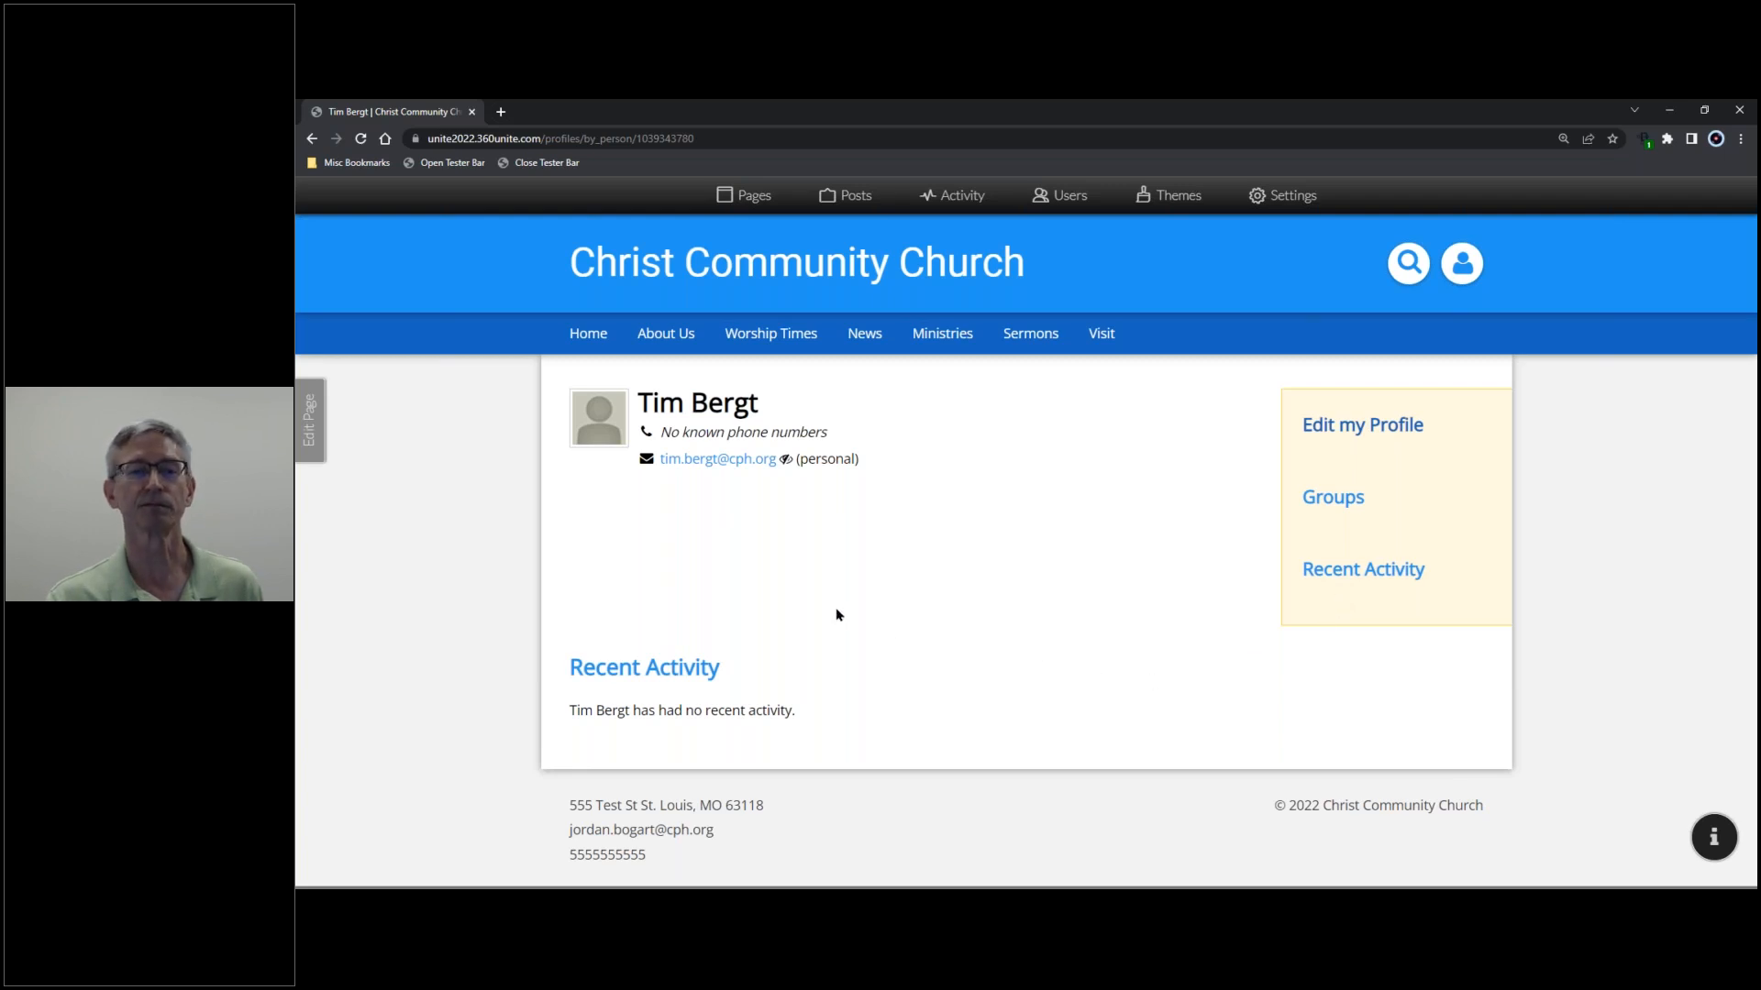
- Open the portrait options from the profile image and review the Gravatar, Custom and Default choices
{"action": "left_click", "coordinate": [604, 419]}
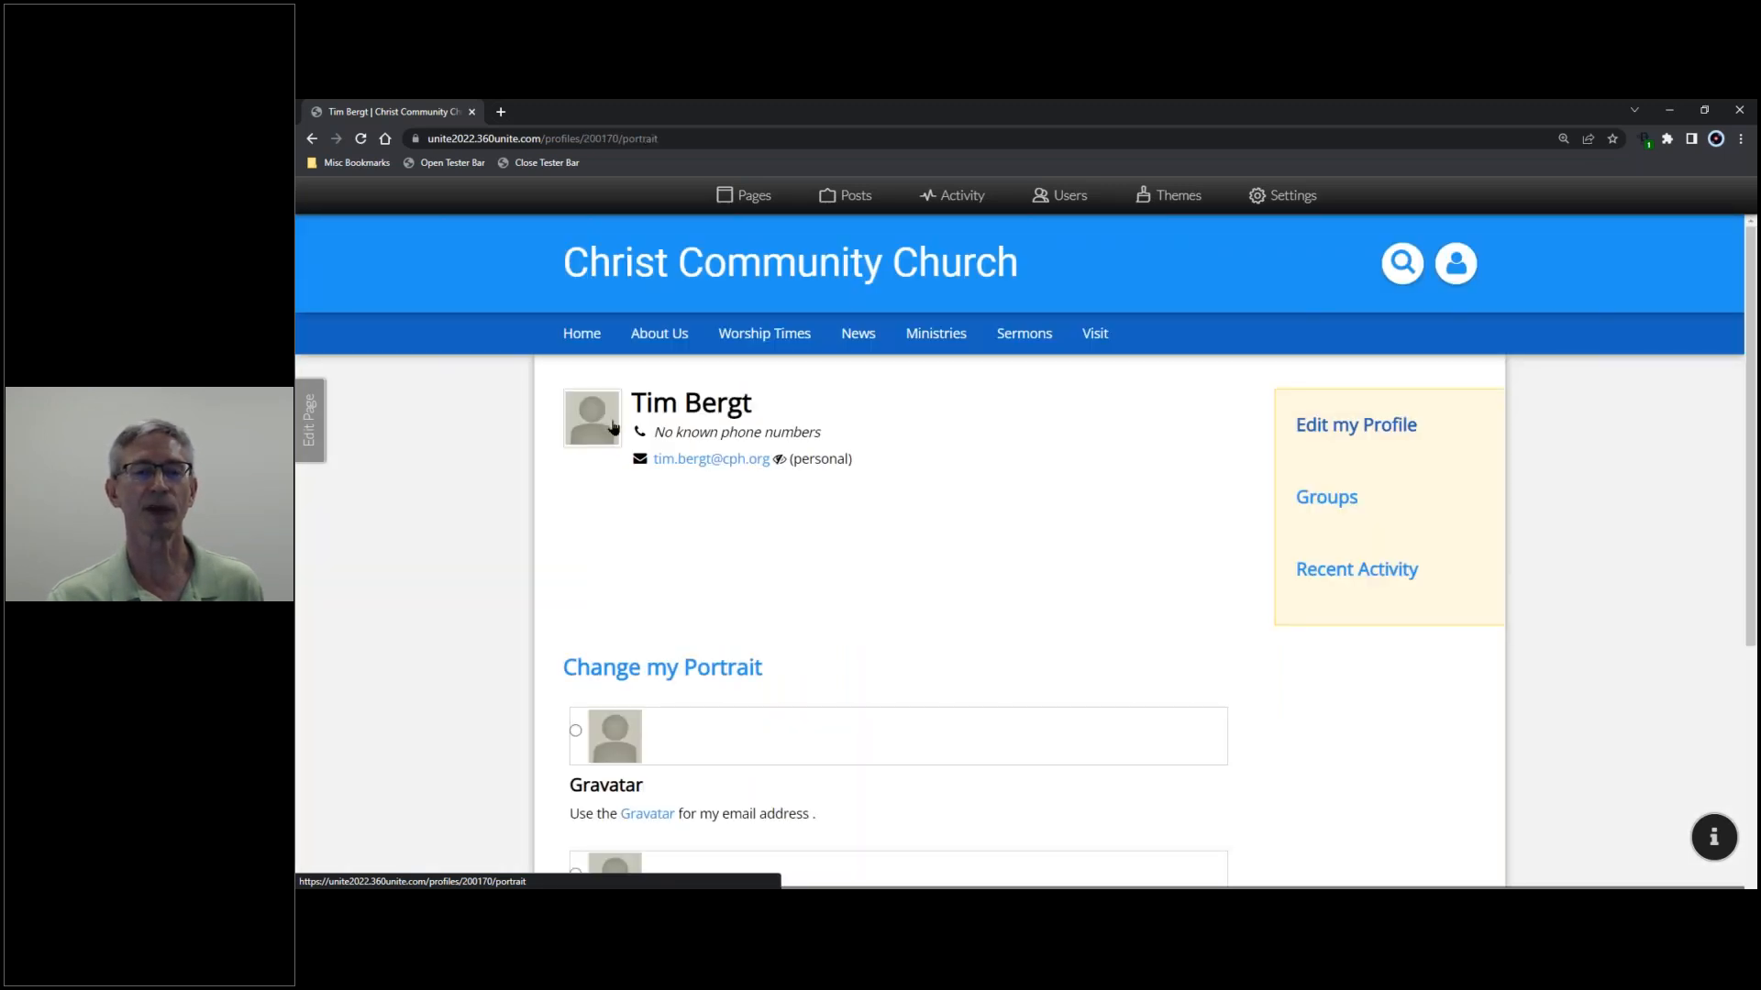
{"action": "scroll", "coordinate": [614, 425], "scroll_direction": "down", "scroll_amount": 5}
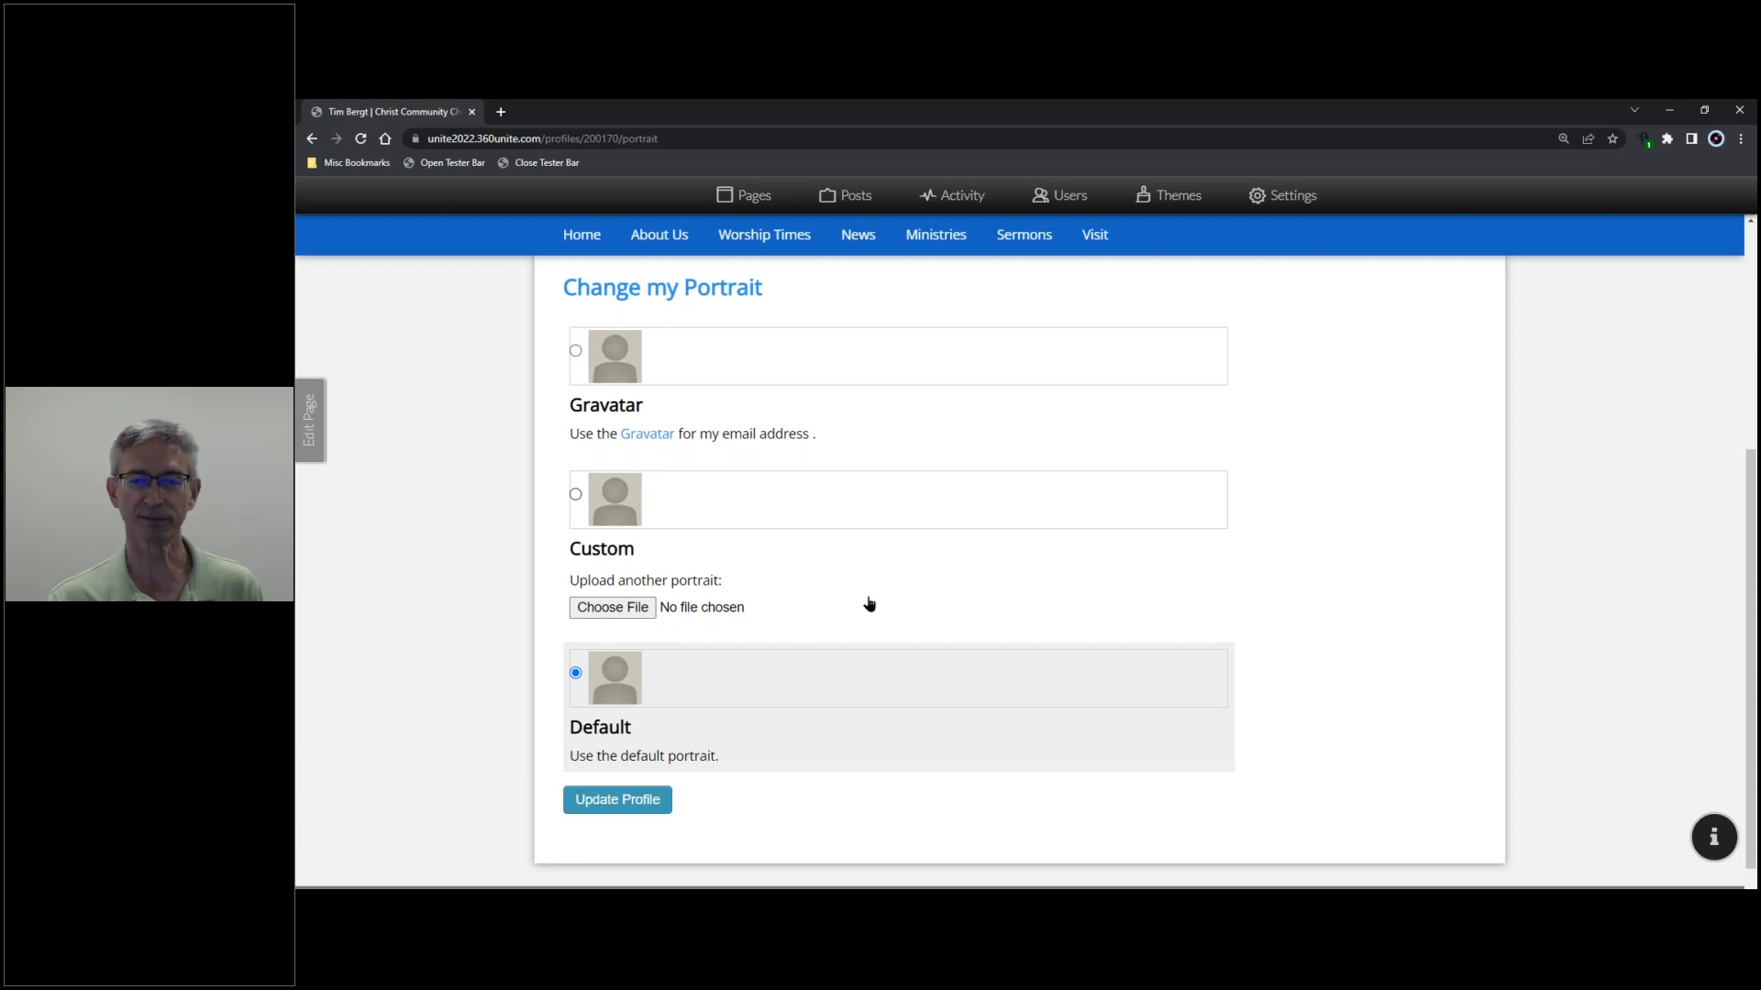
{"action": "scroll", "coordinate": [867, 605], "scroll_direction": "up", "scroll_amount": 4}
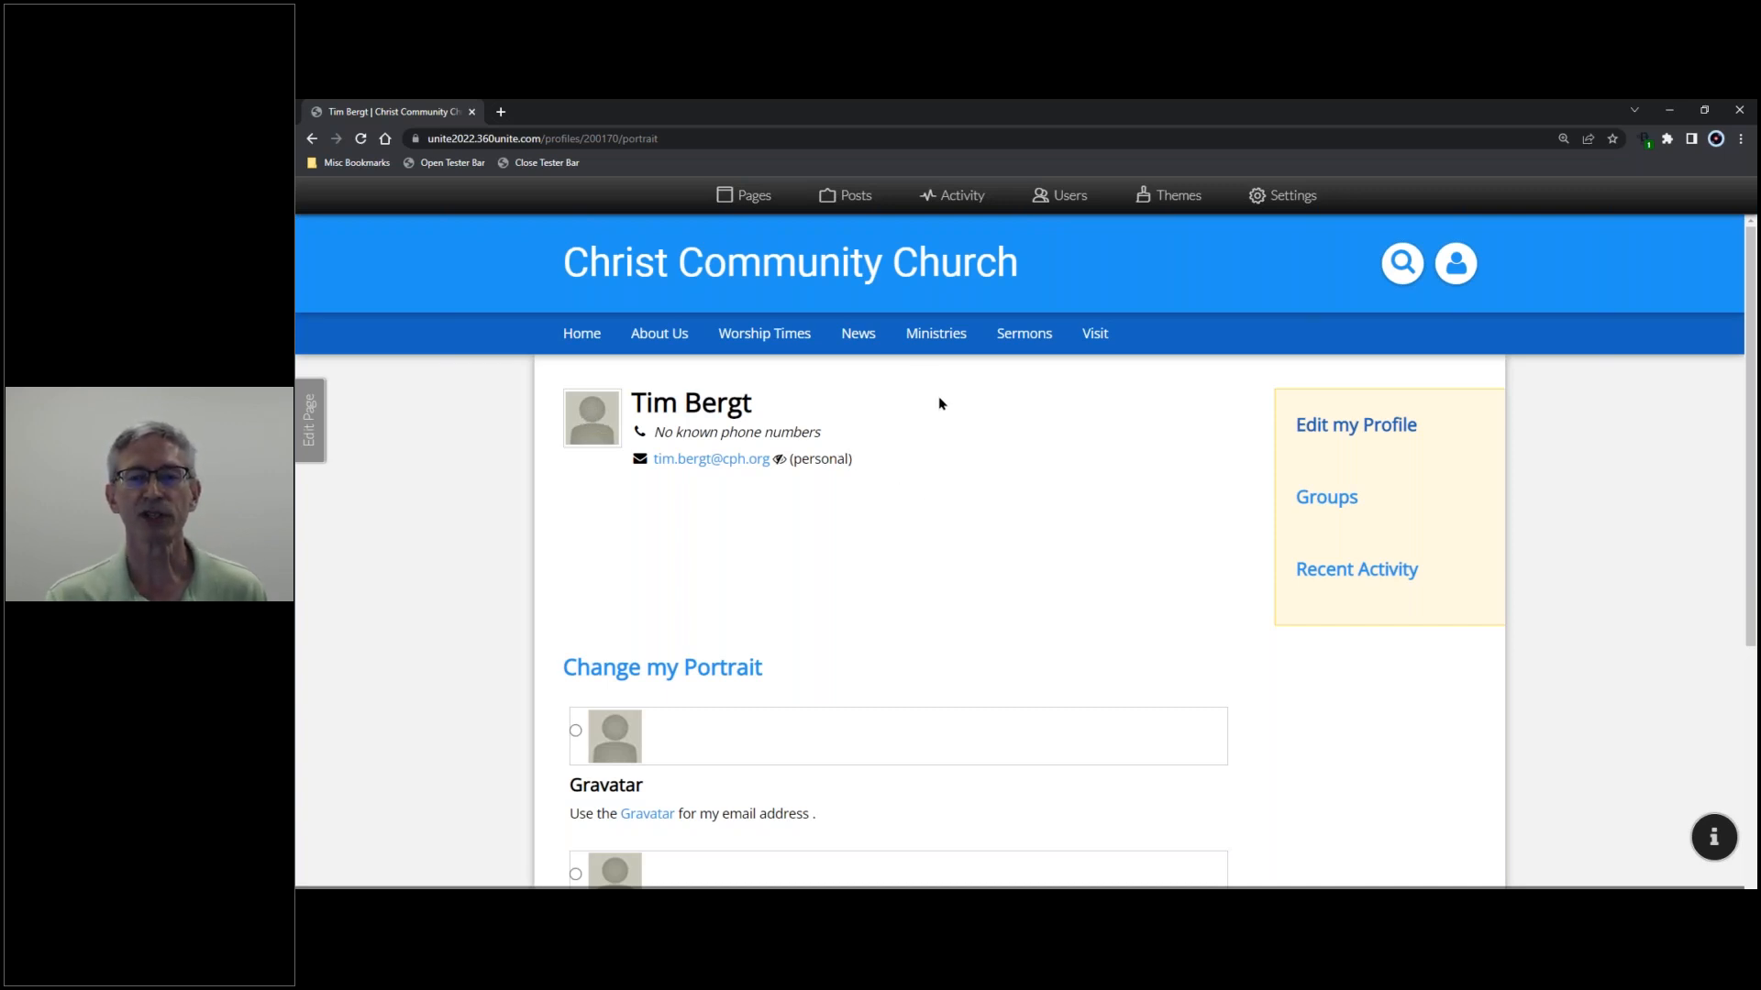
- Return to the Users admin list showing every person's email, role and last sign-in
{"action": "mouse_move", "coordinate": [936, 337]}
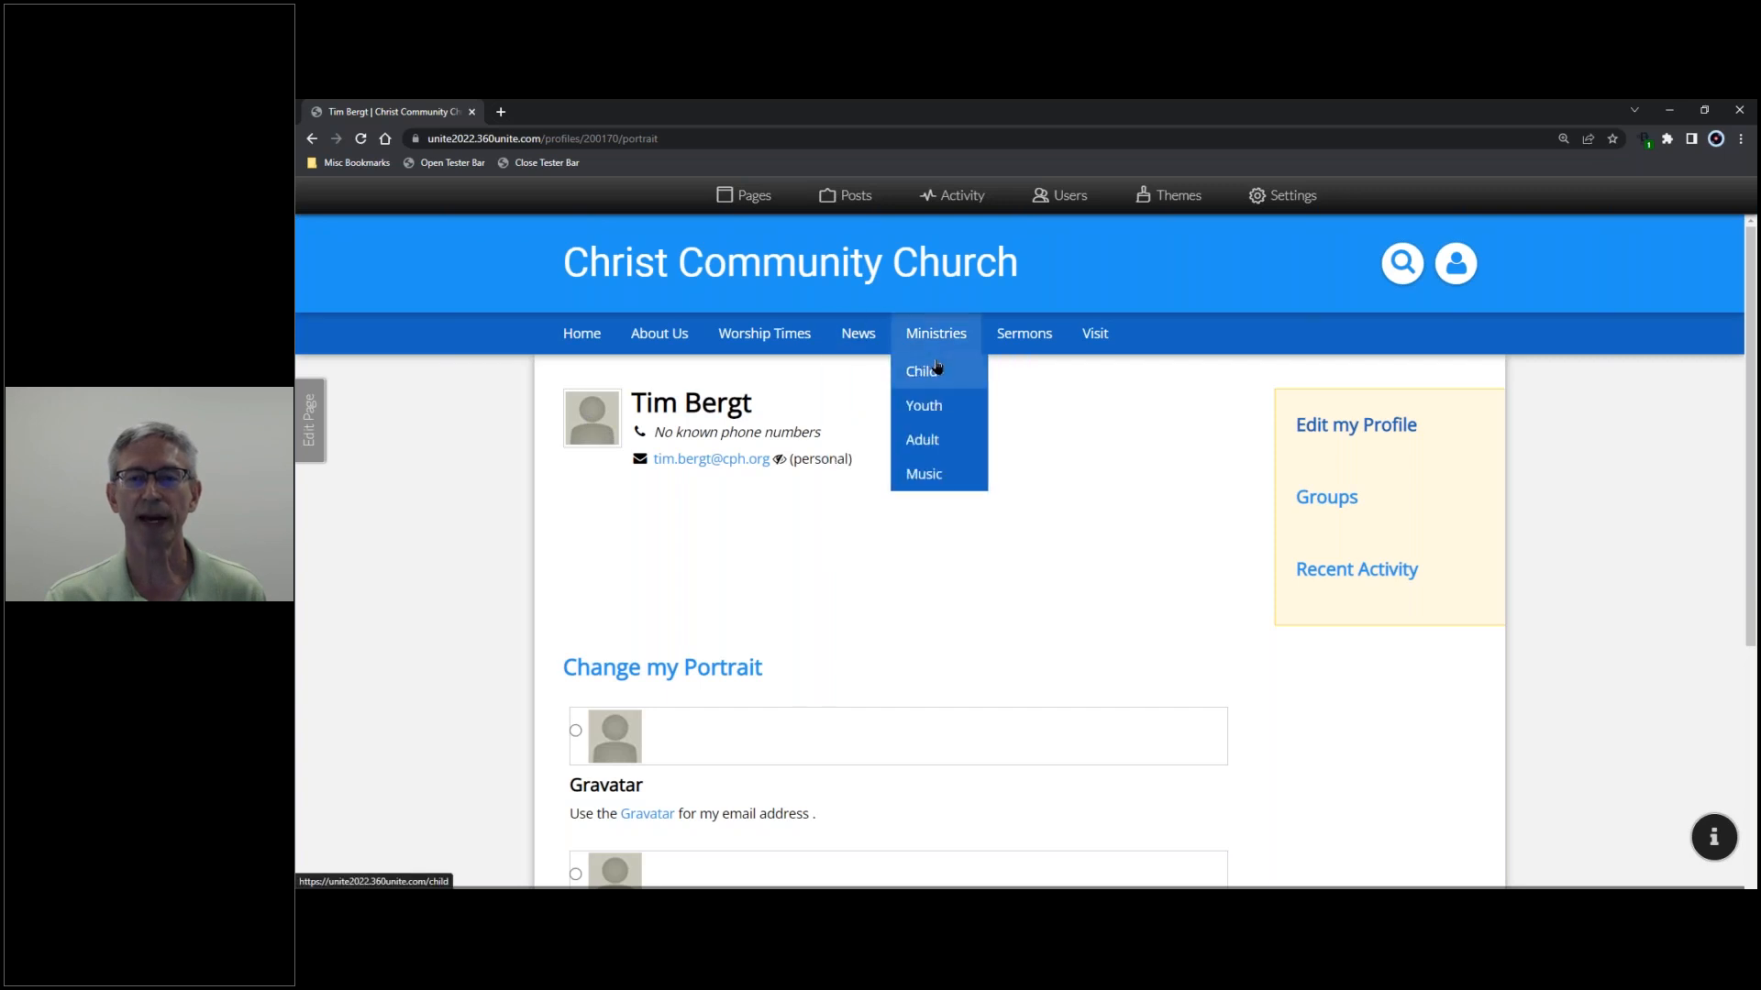
{"action": "left_click", "coordinate": [1052, 204]}
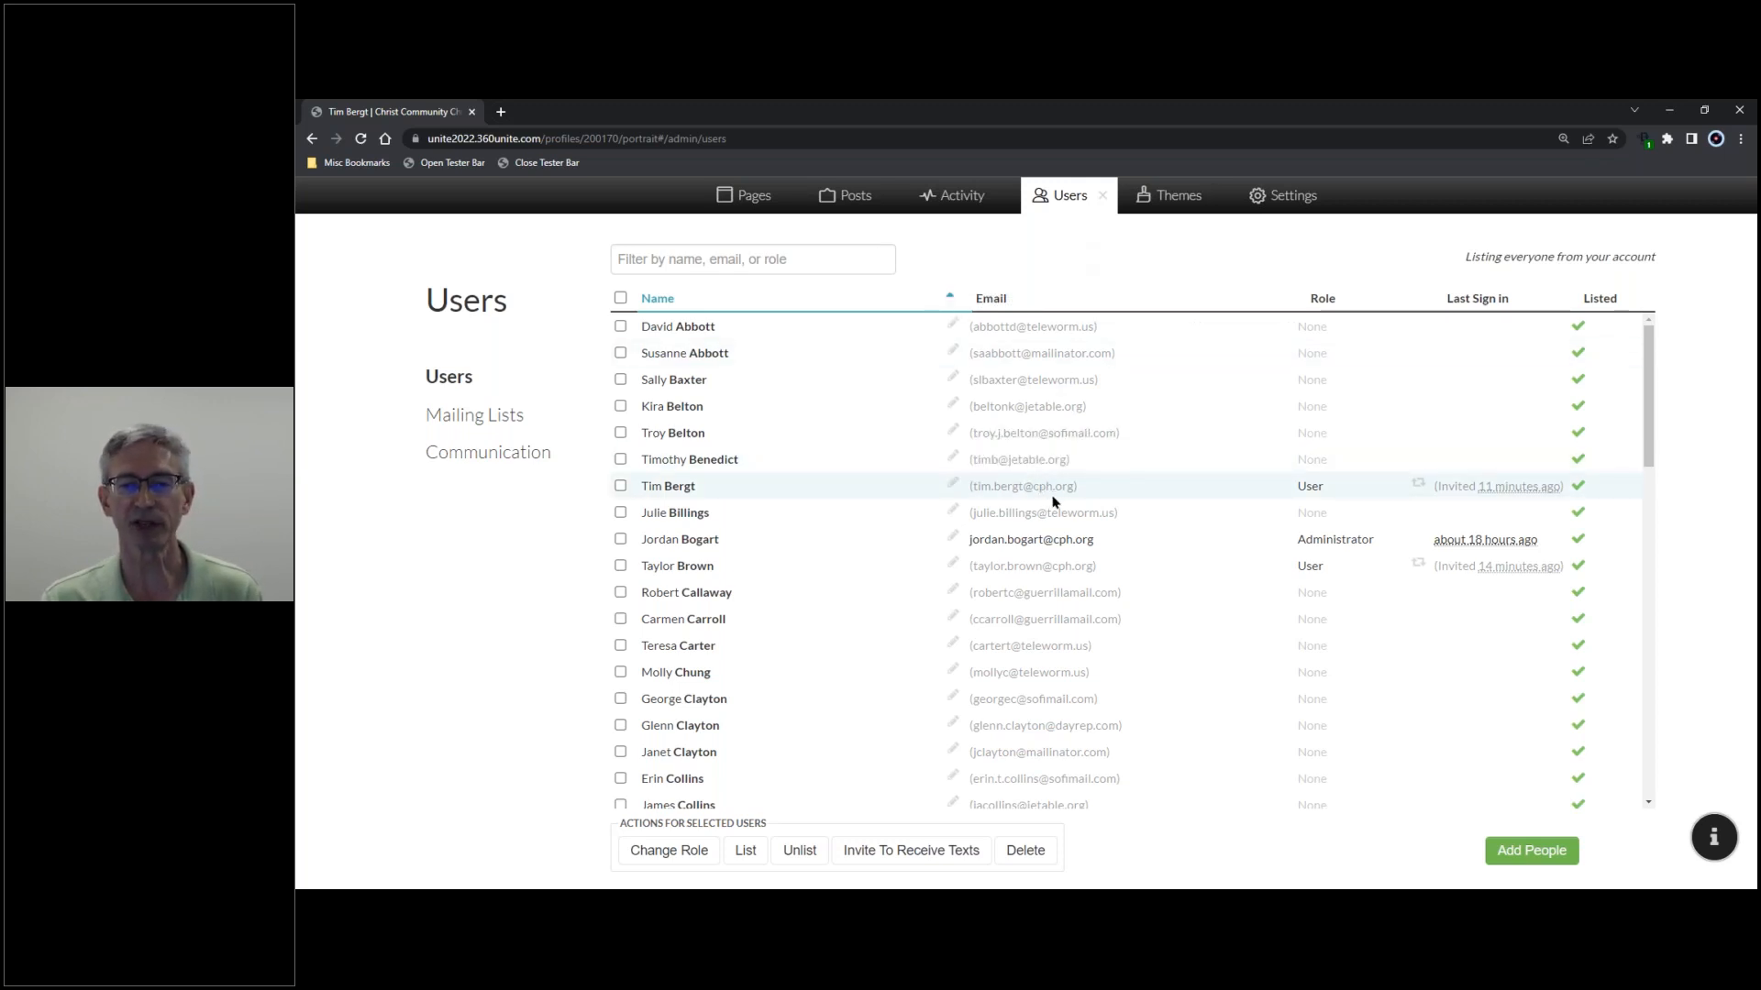
{"action": "mouse_move", "coordinate": [1057, 493]}
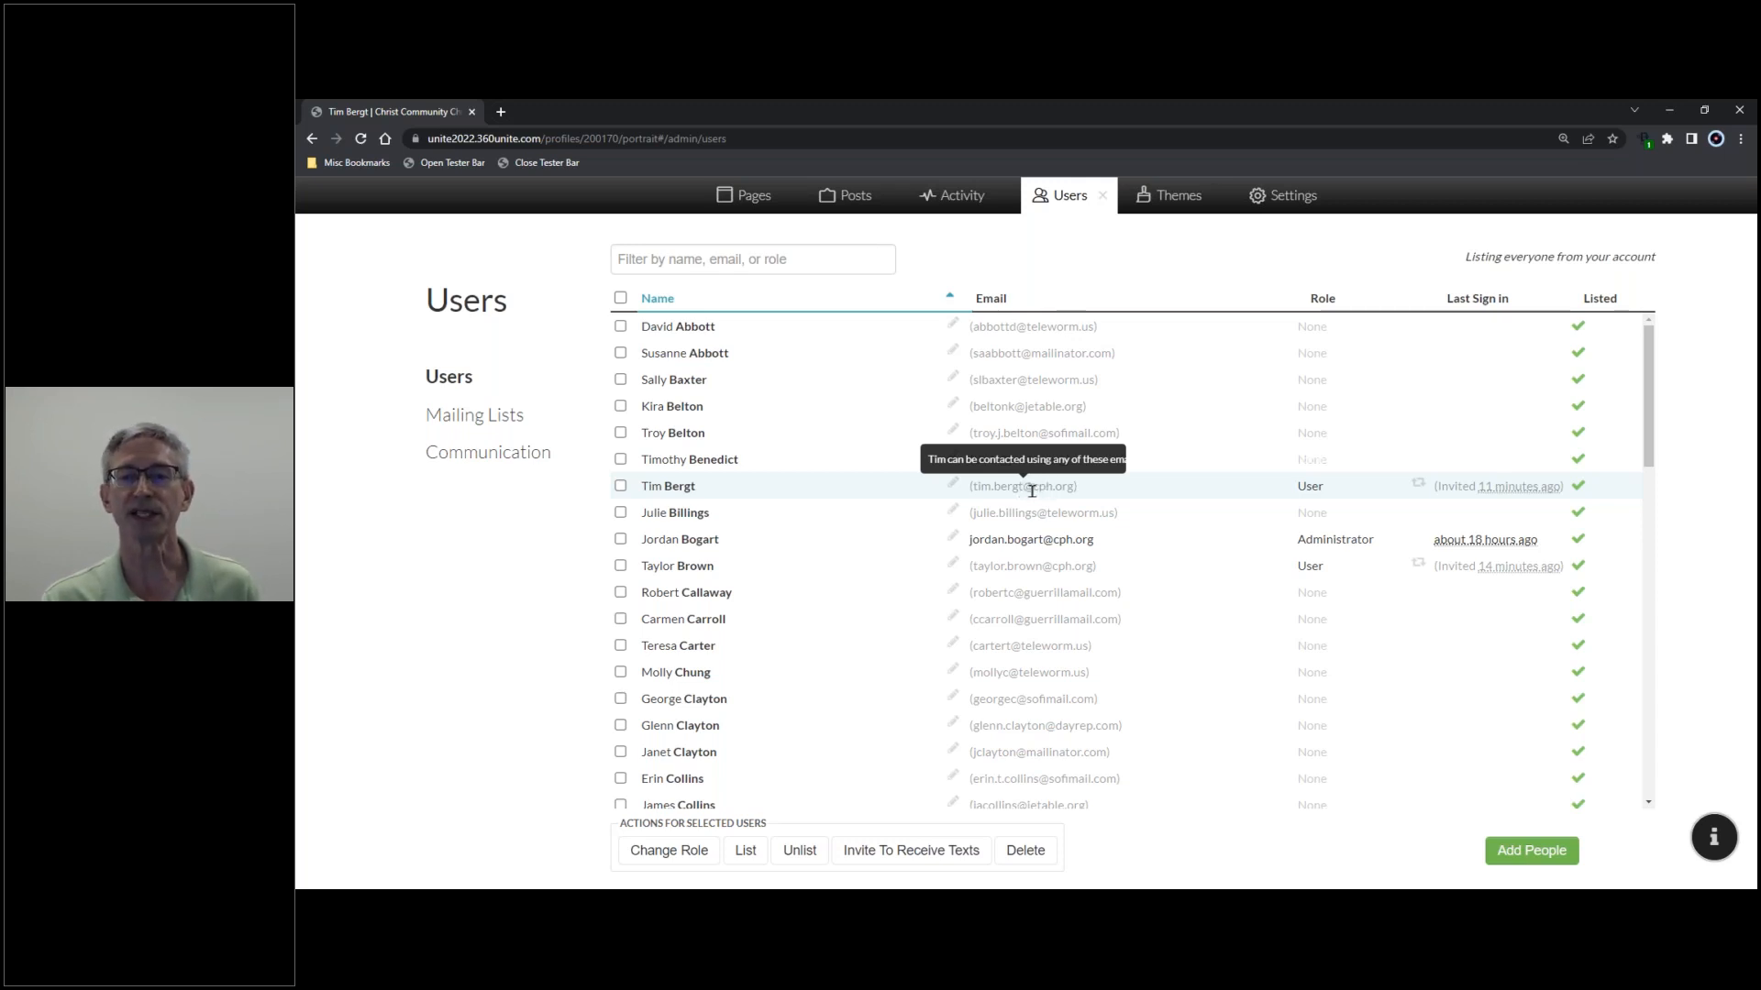
- Close the users panel and sign out of the Administrator account
{"action": "left_click", "coordinate": [1102, 200]}
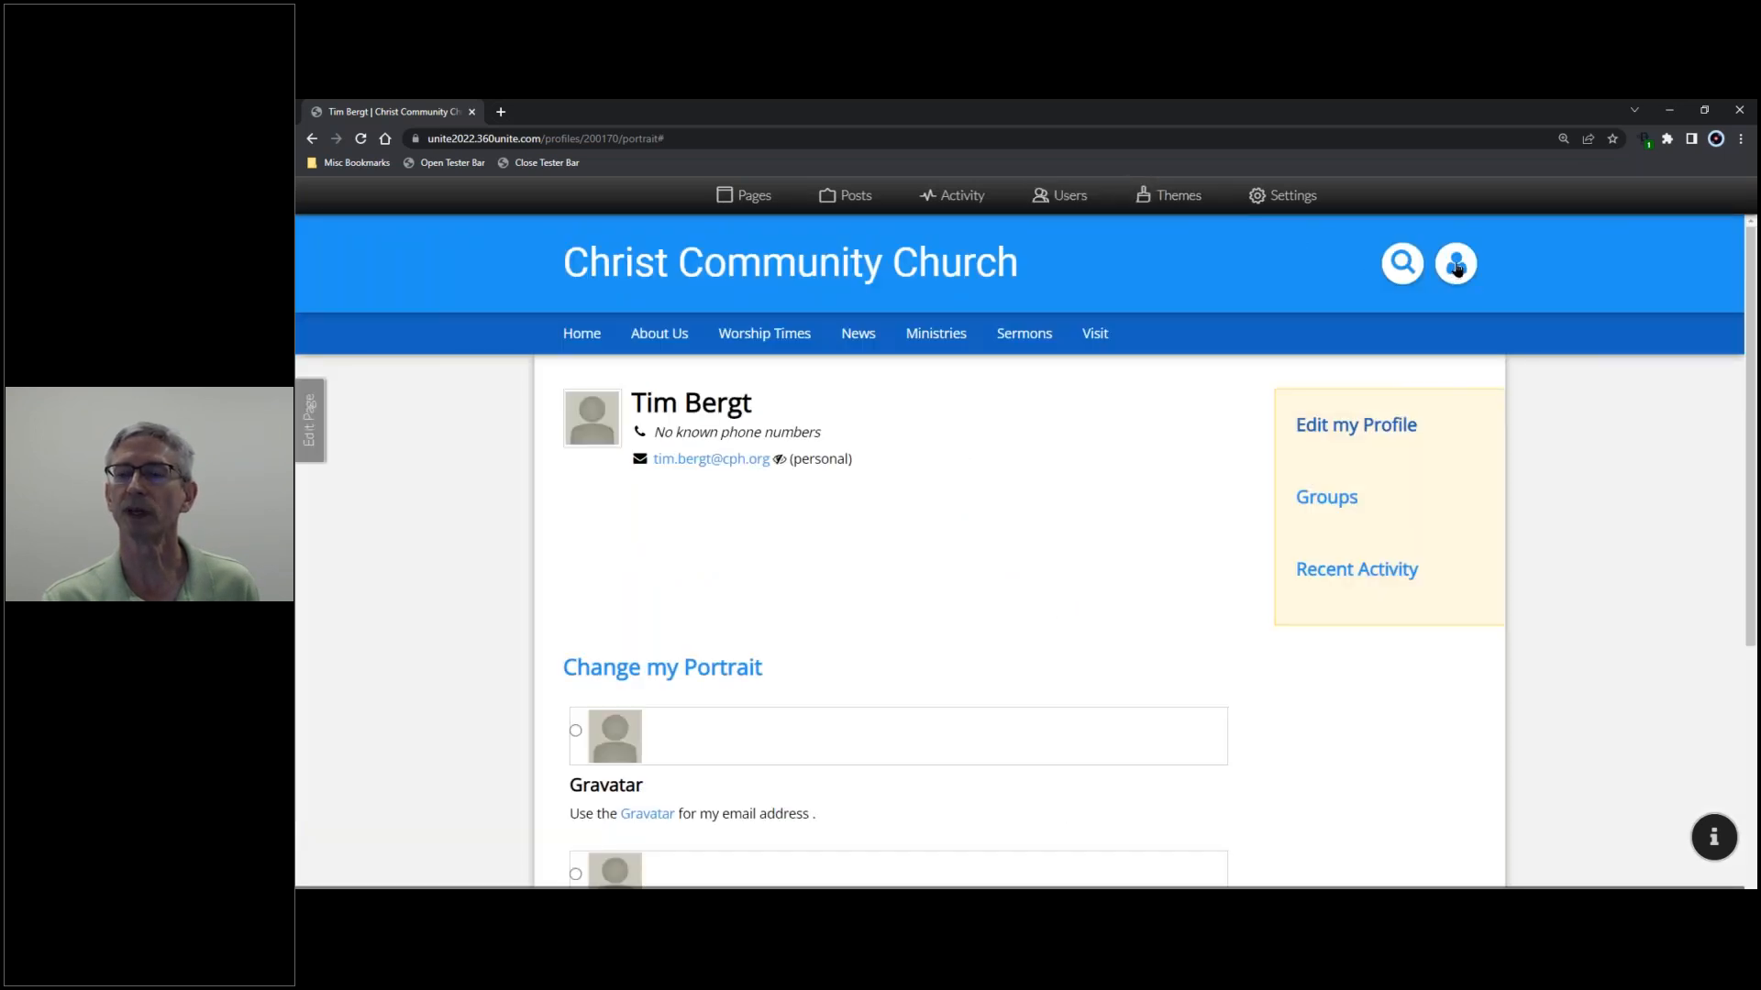
{"action": "mouse_move", "coordinate": [1456, 266]}
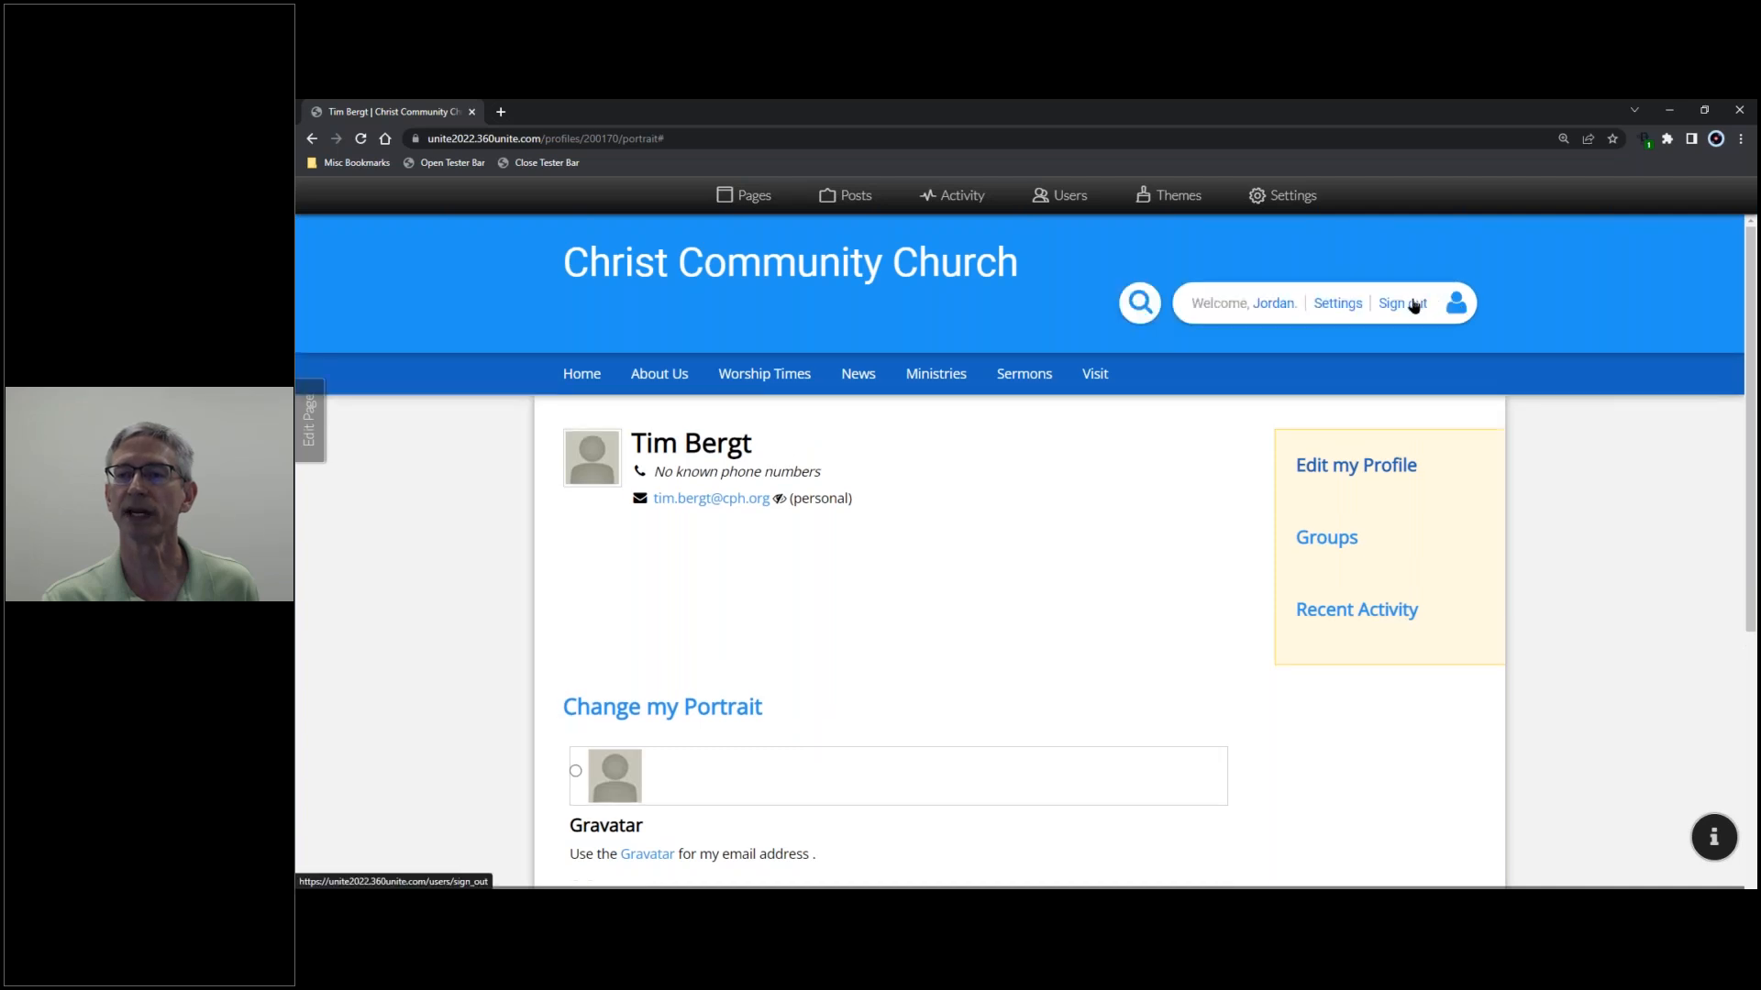
{"action": "left_click", "coordinate": [1416, 304]}
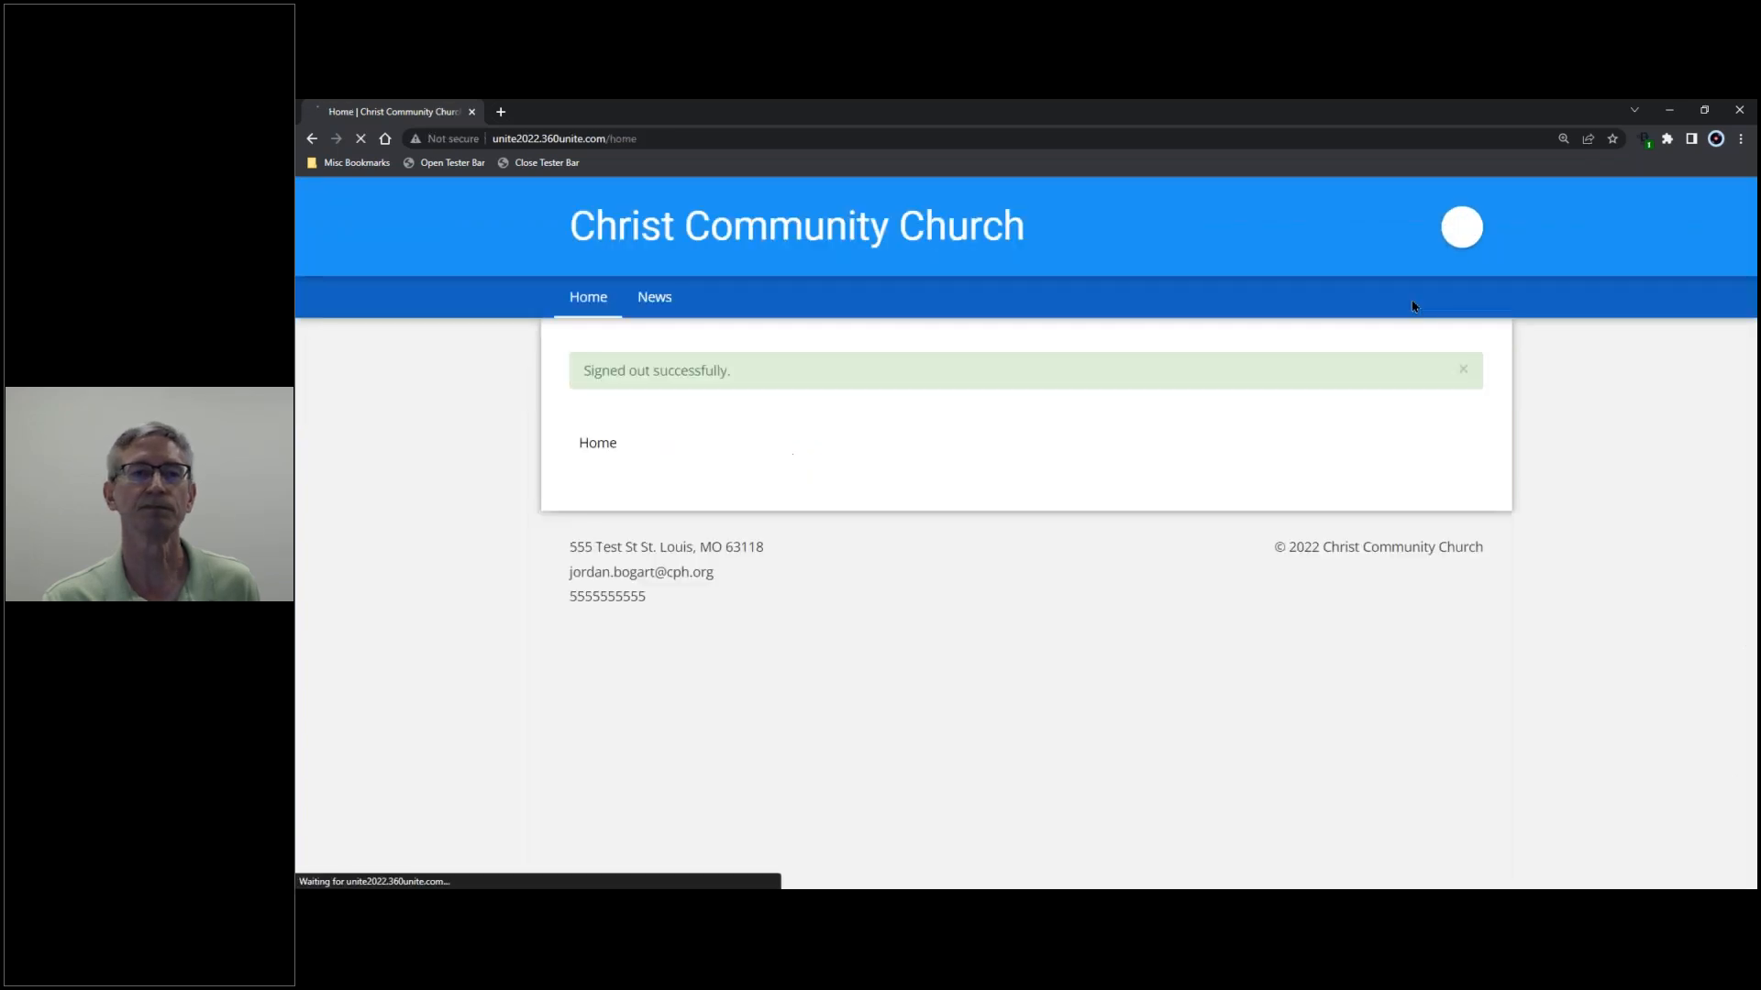
- Log in as an ordinary member chosen from the Tester Bar's Login dropdown
{"action": "left_click", "coordinate": [449, 163]}
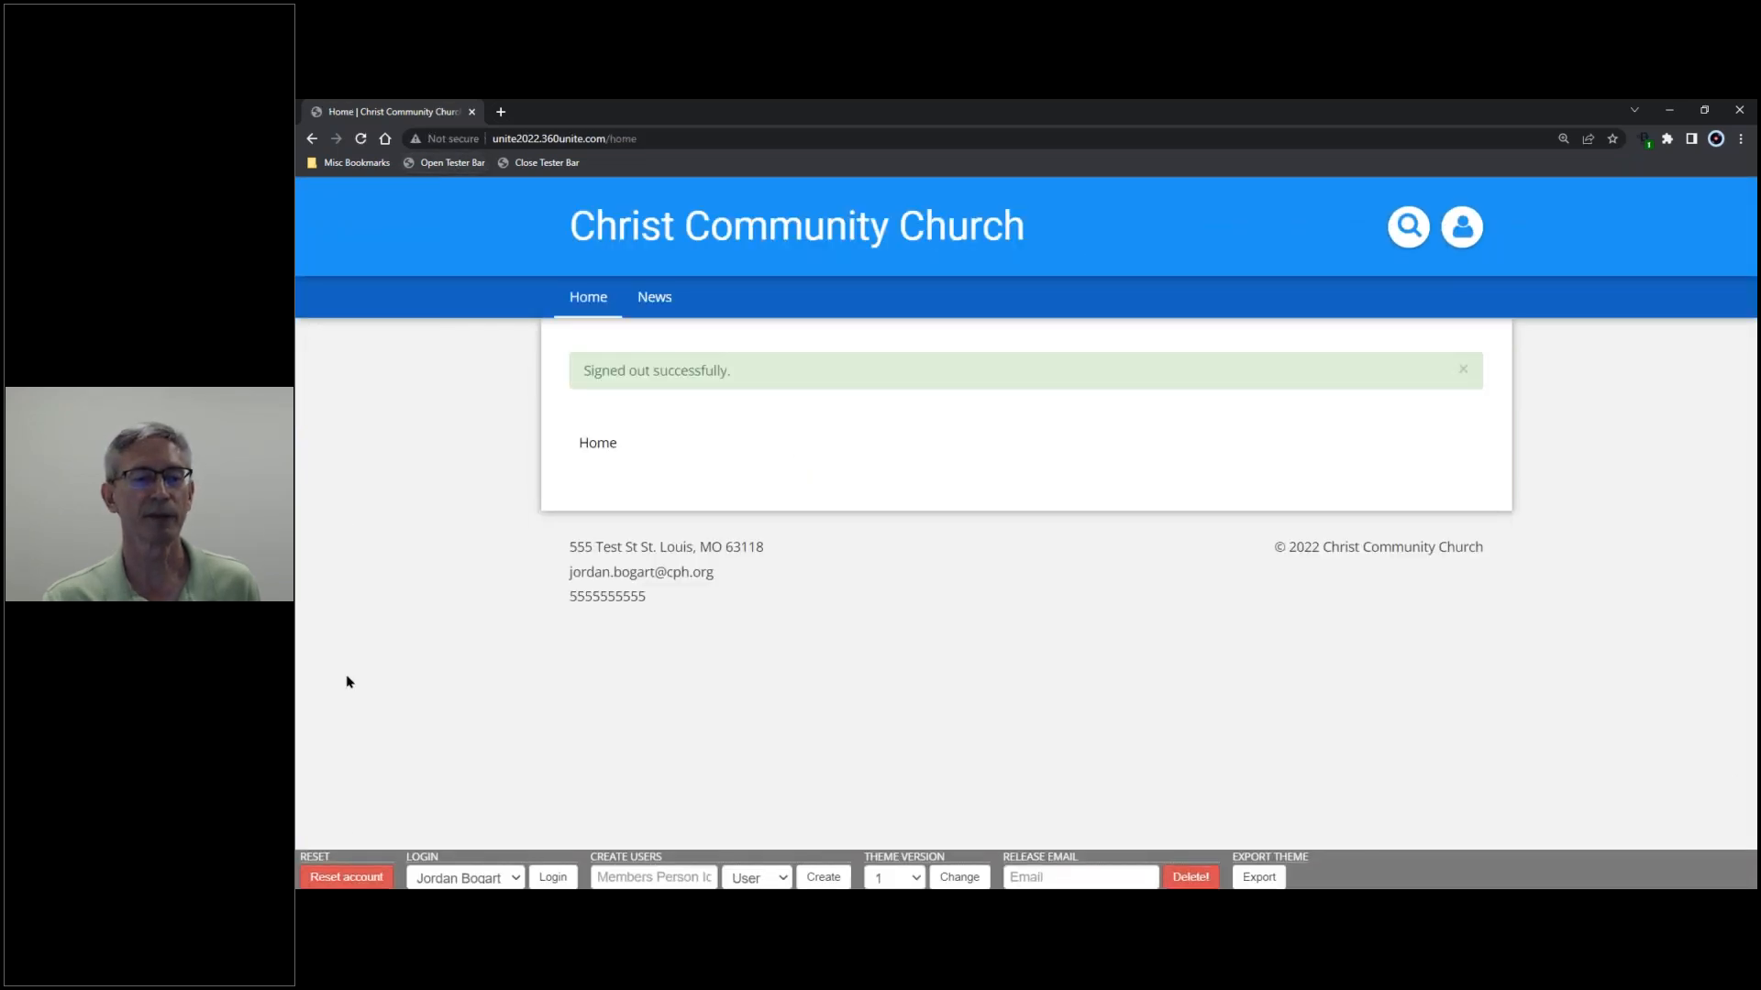
{"action": "left_click", "coordinate": [517, 882]}
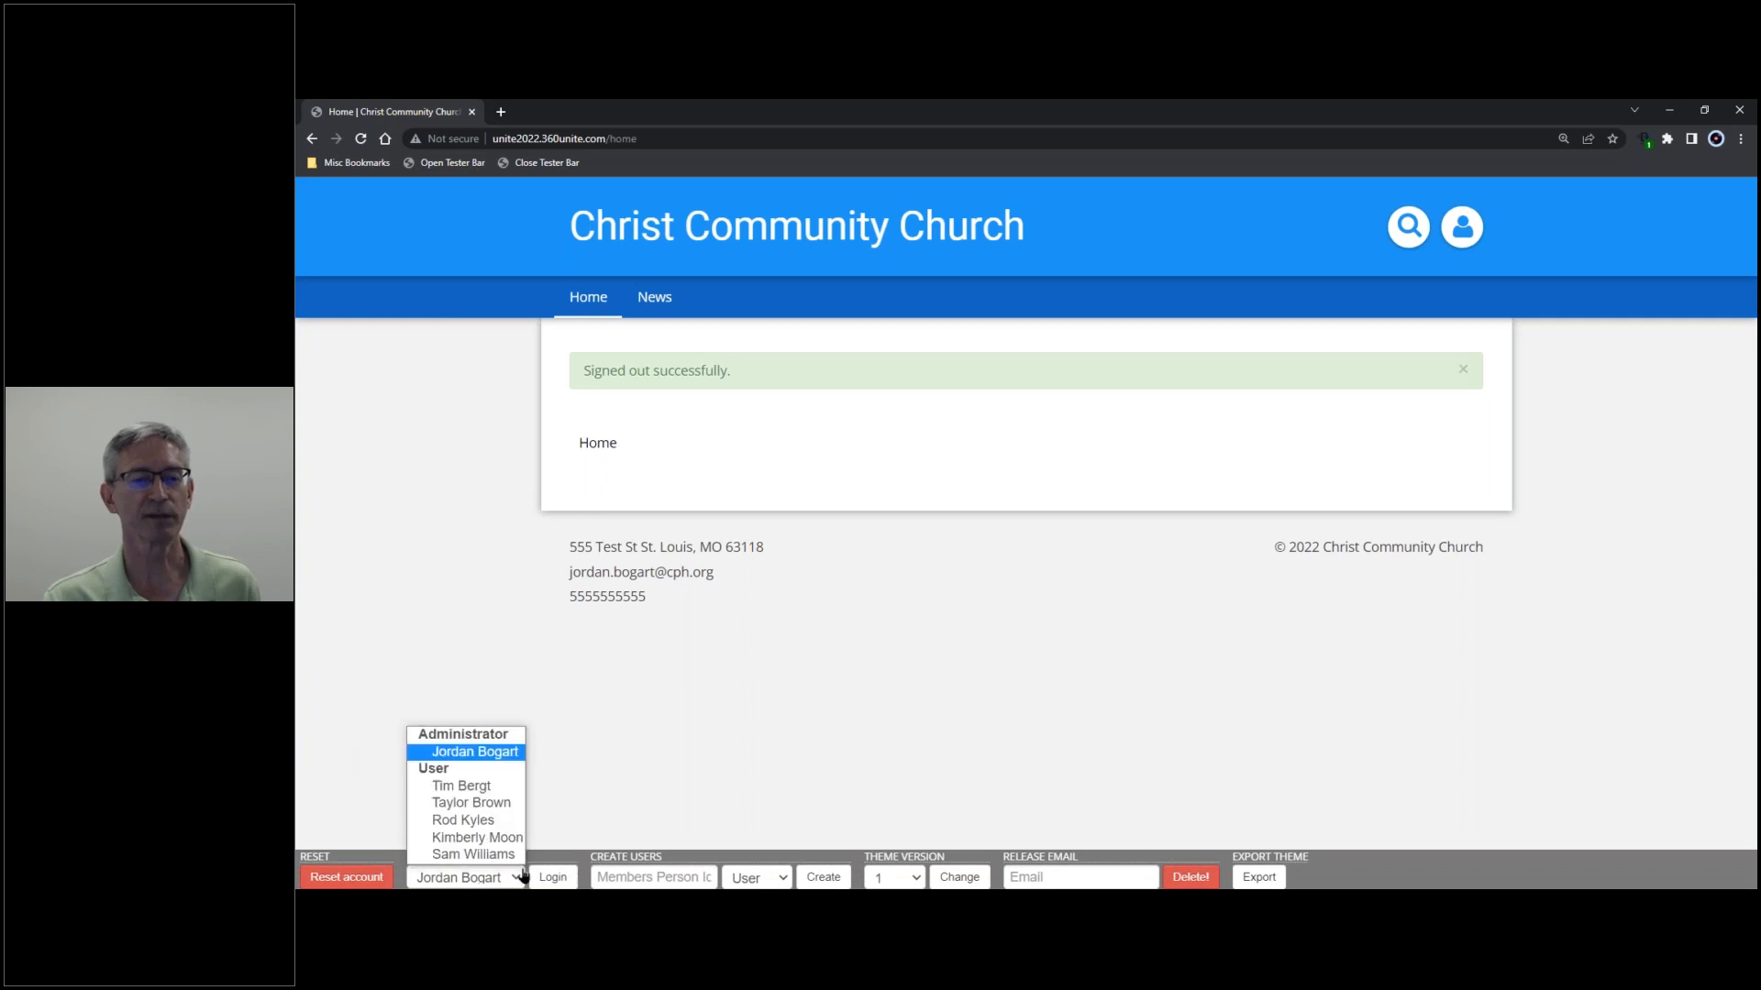
{"action": "left_click", "coordinate": [492, 787]}
{"action": "left_click", "coordinate": [554, 880]}
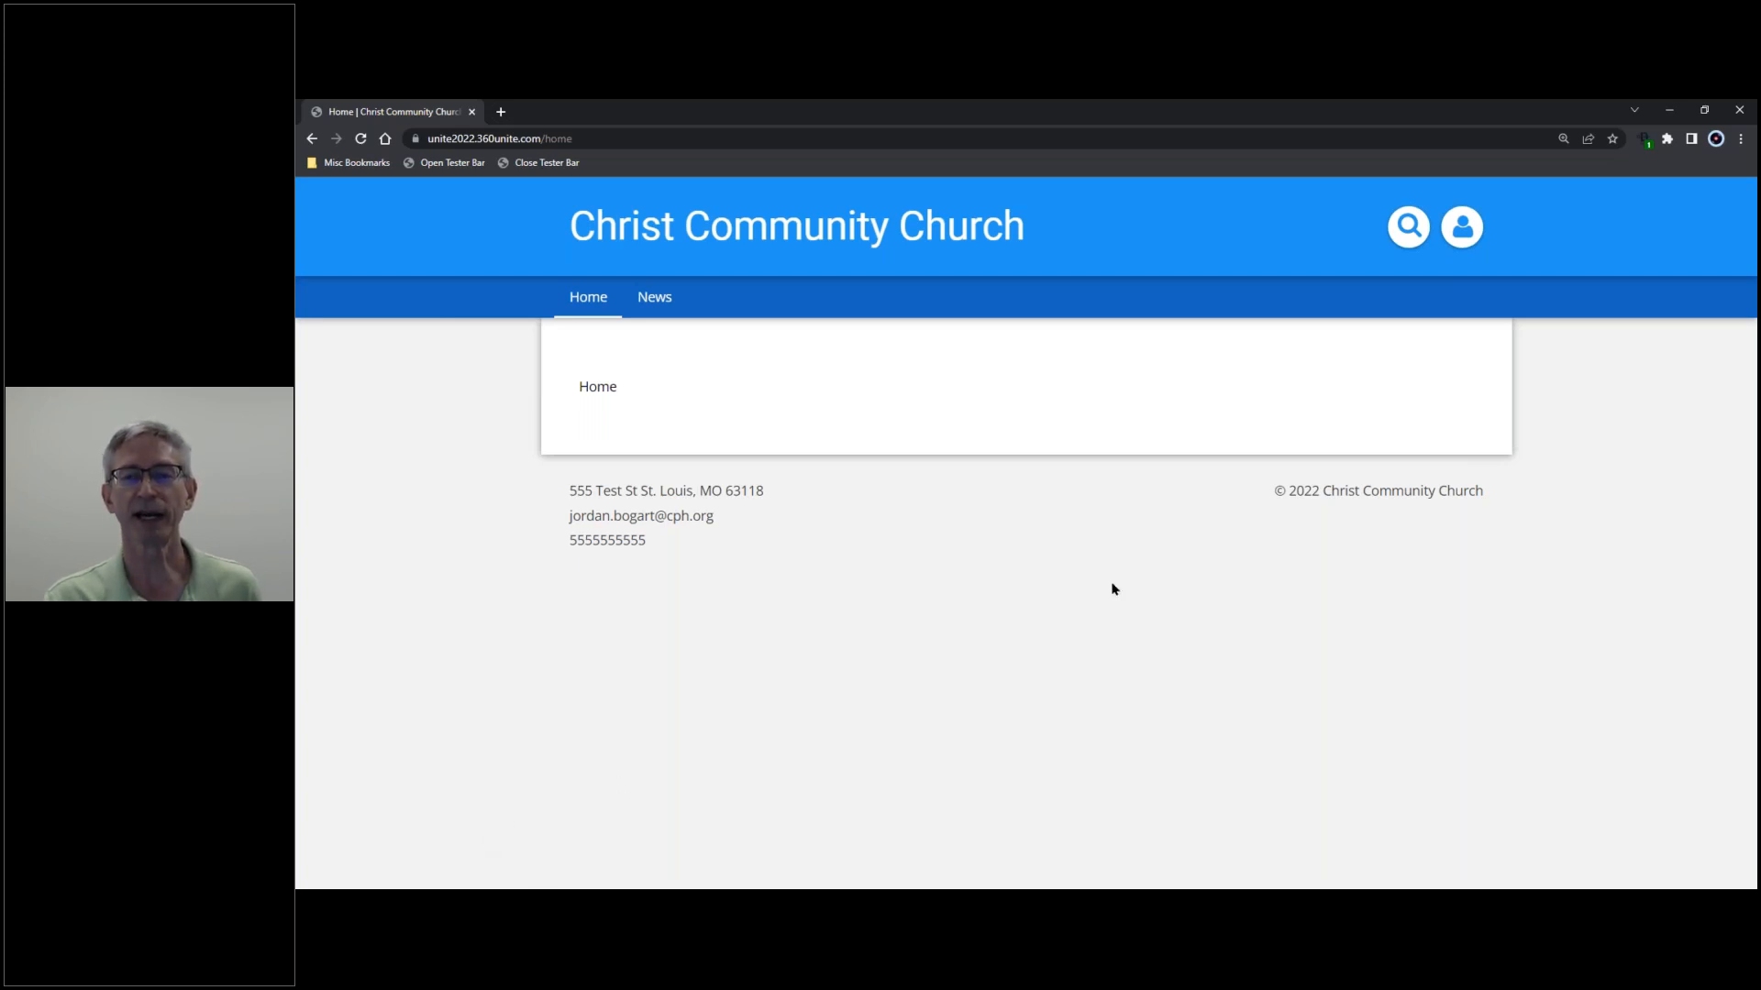
{"action": "left_click", "coordinate": [363, 142]}
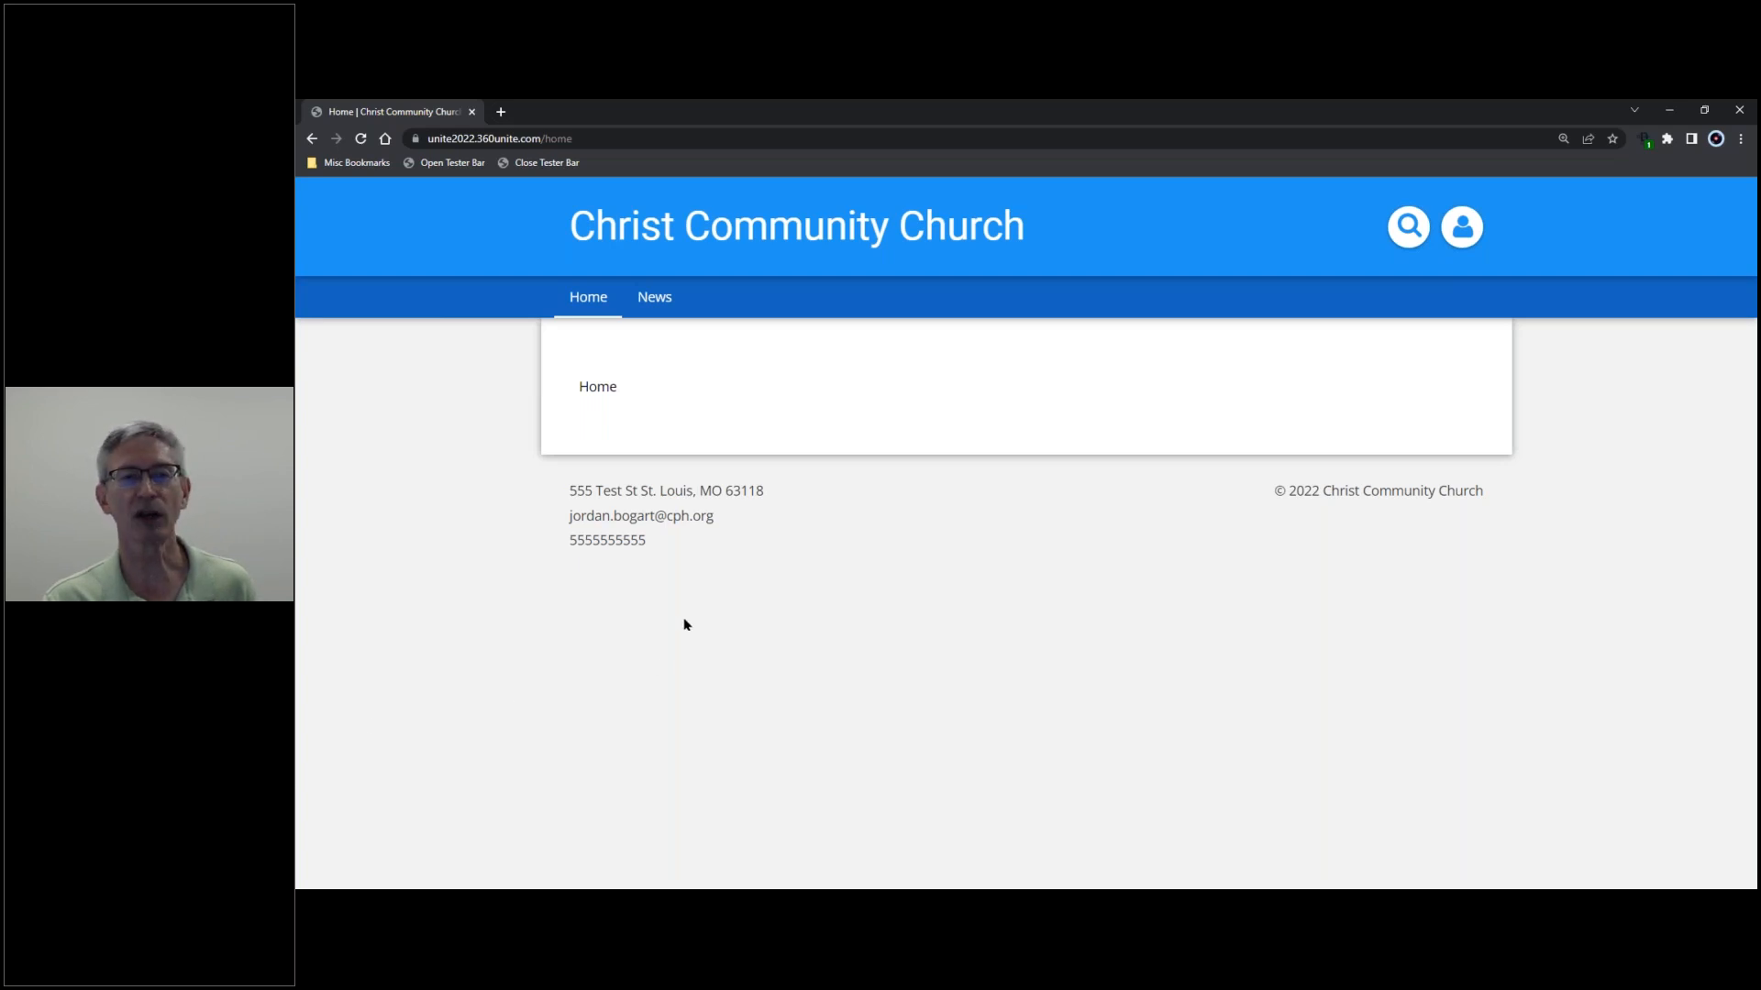
- Log back in as Administrator via the Tester Bar and open Settings from the profile menu
{"action": "left_click", "coordinate": [452, 162]}
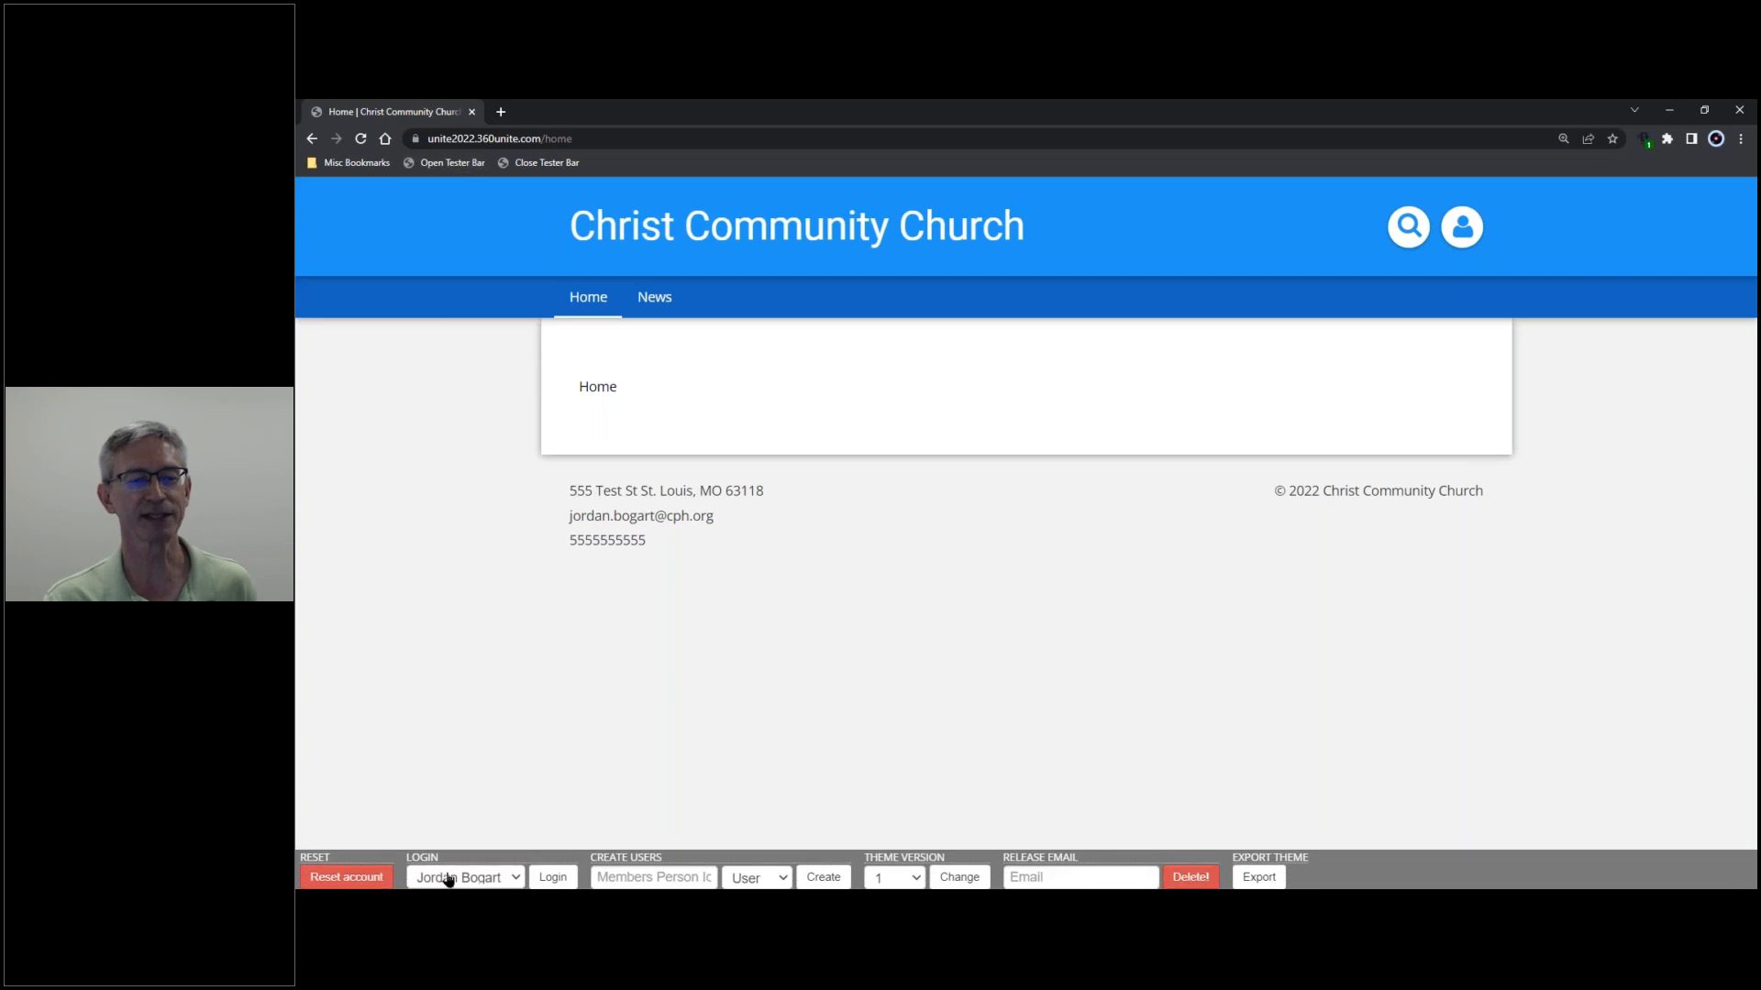
{"action": "left_click", "coordinate": [551, 878]}
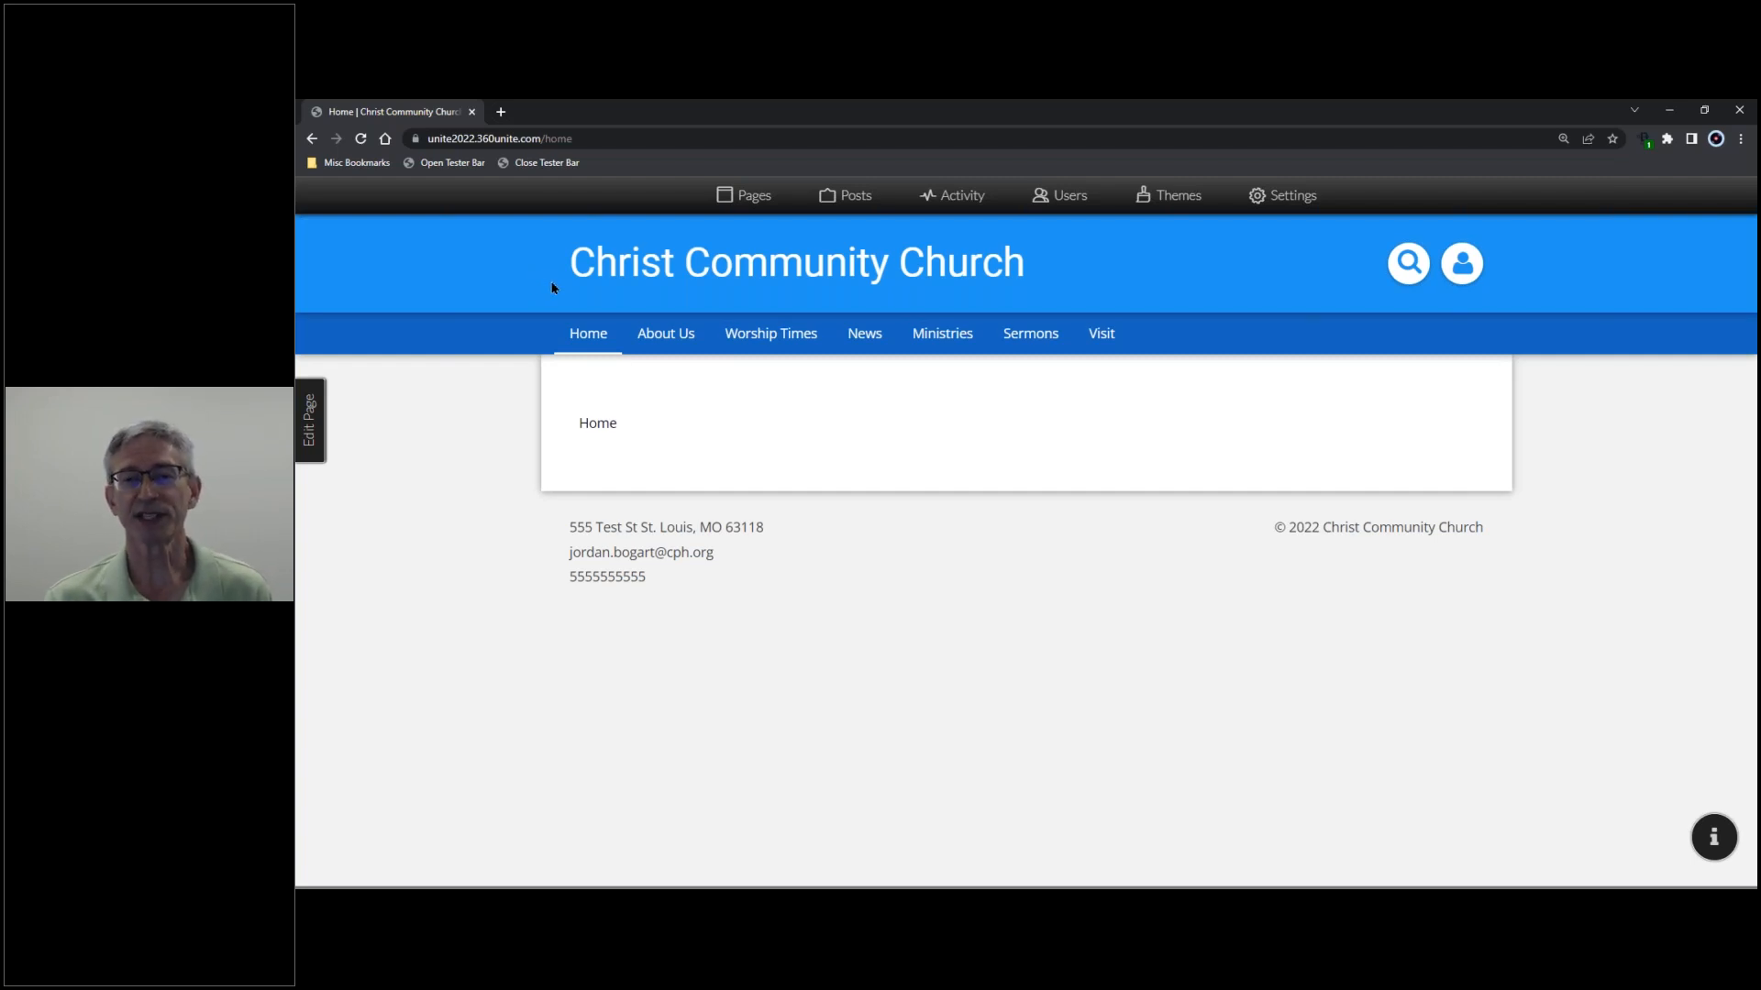
{"action": "mouse_move", "coordinate": [974, 350]}
{"action": "left_click", "coordinate": [1467, 266]}
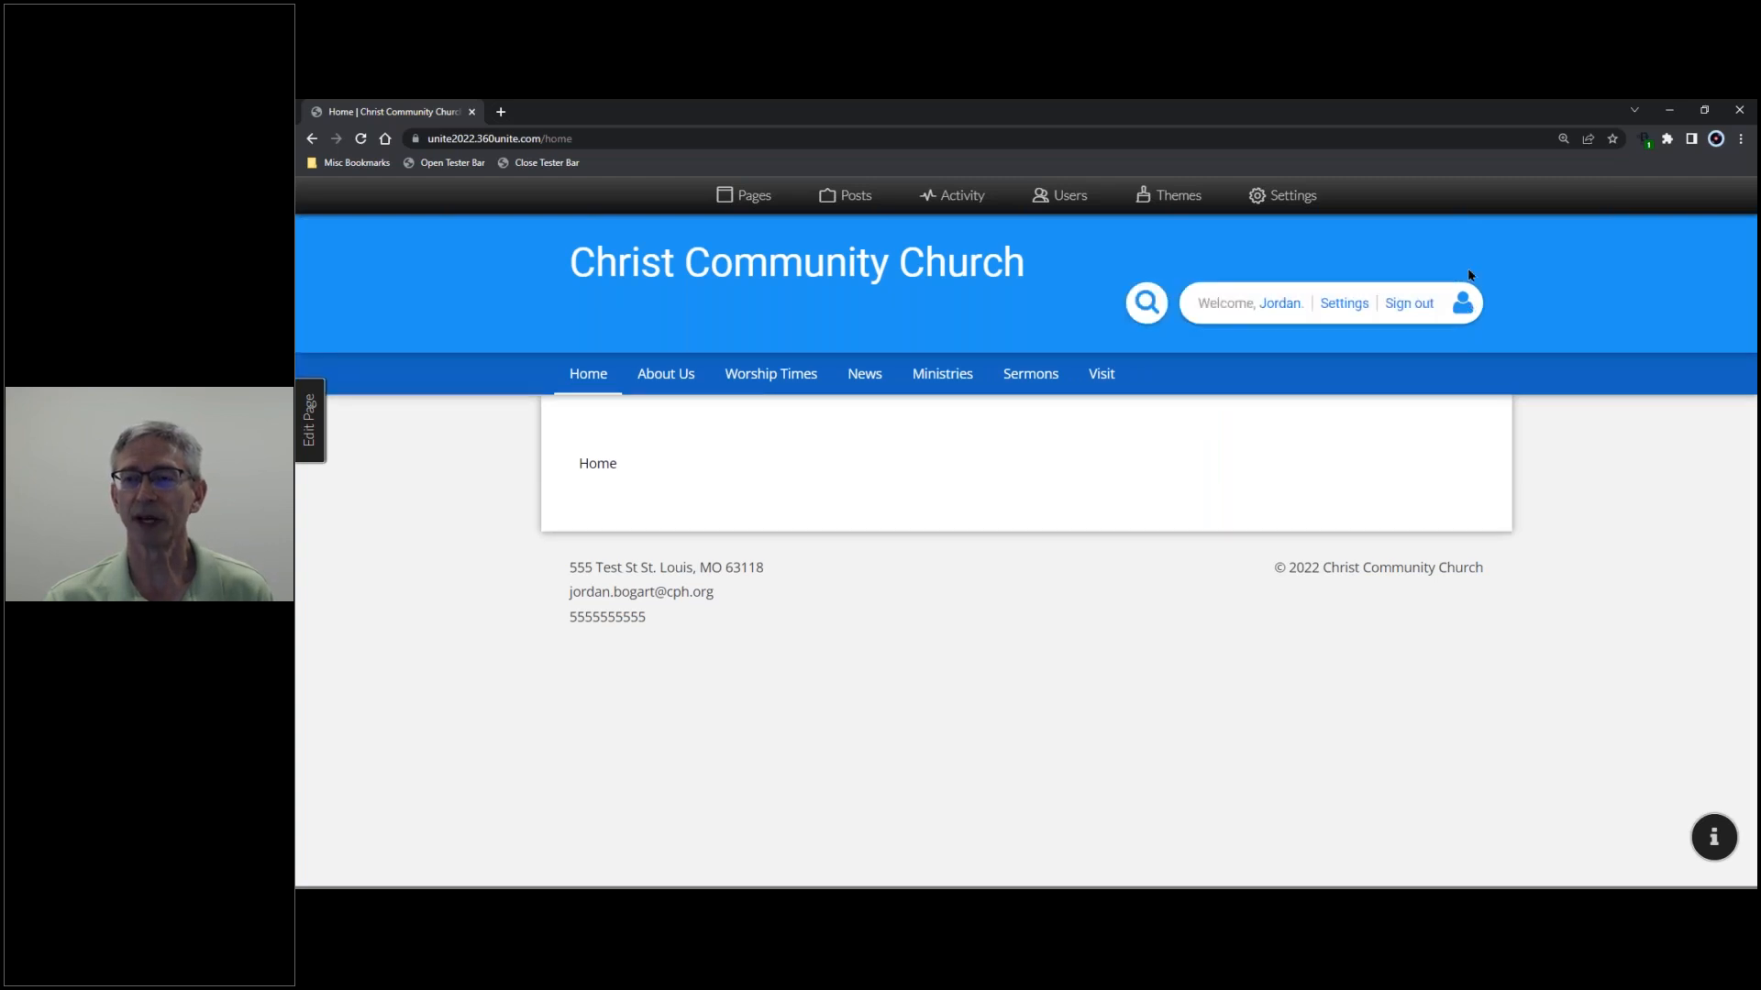
{"action": "left_click", "coordinate": [1339, 306]}
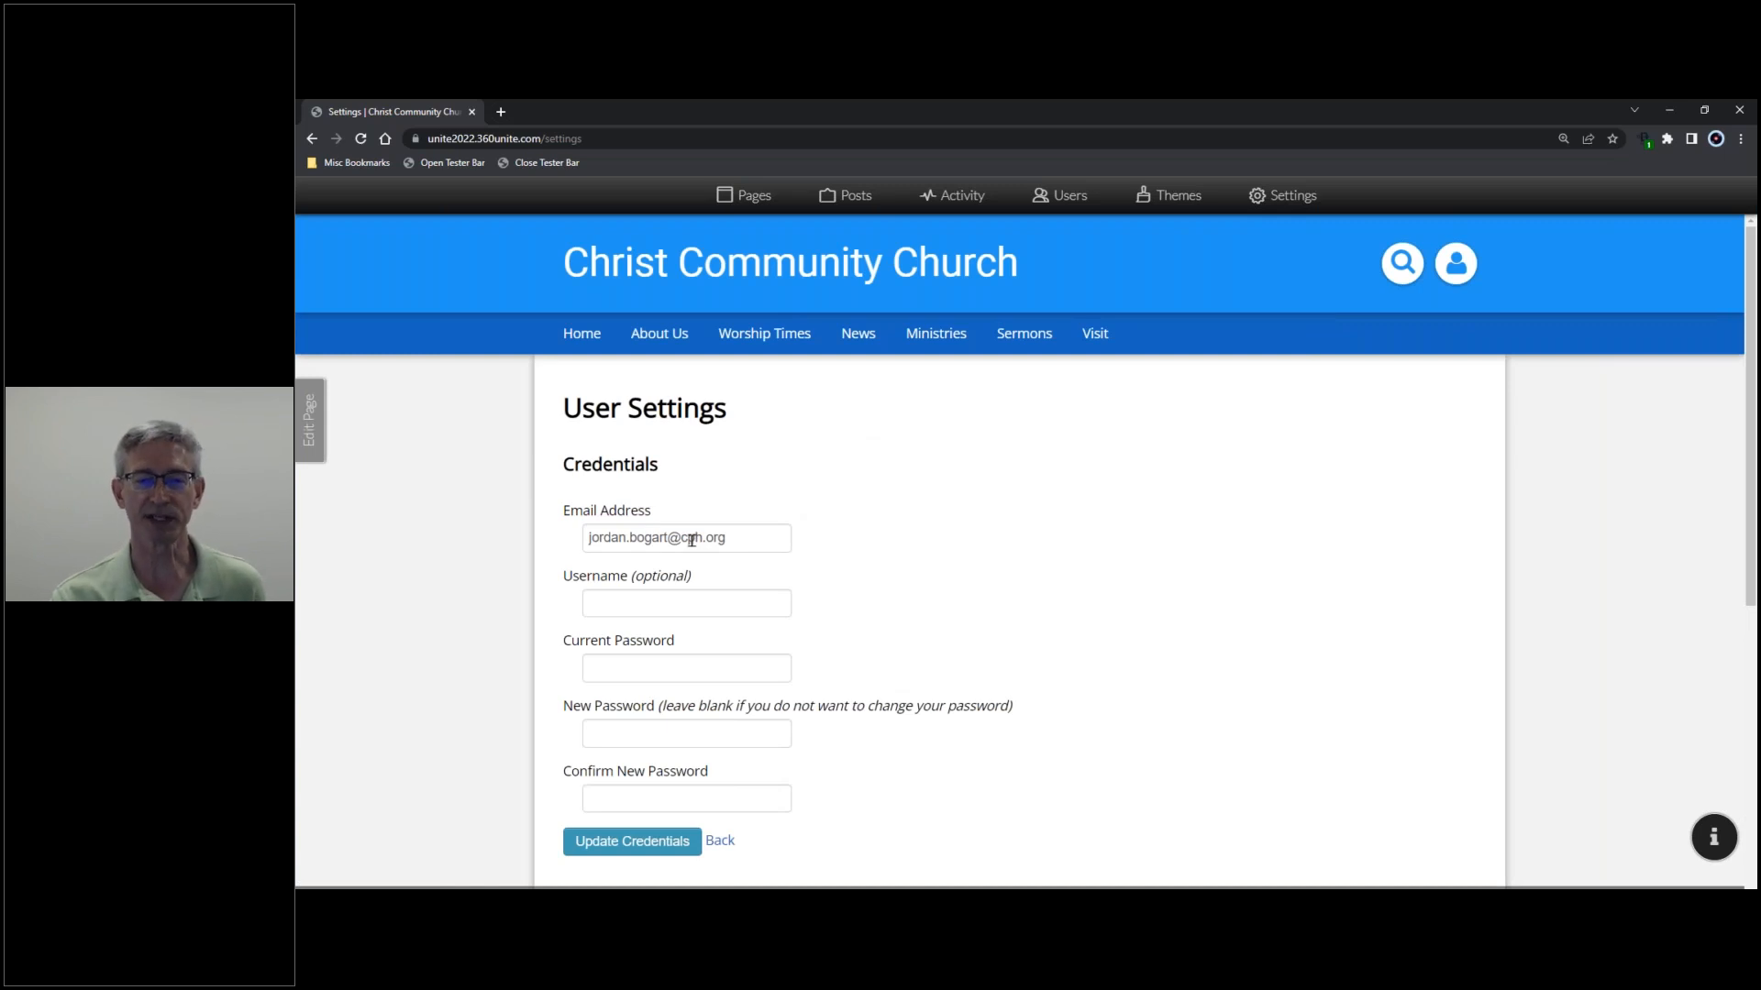
- Replace the Email Address domain with 'gmail' in the Credentials form
{"action": "double_click", "coordinate": [692, 539]}
{"action": "type", "text": "gmail"}
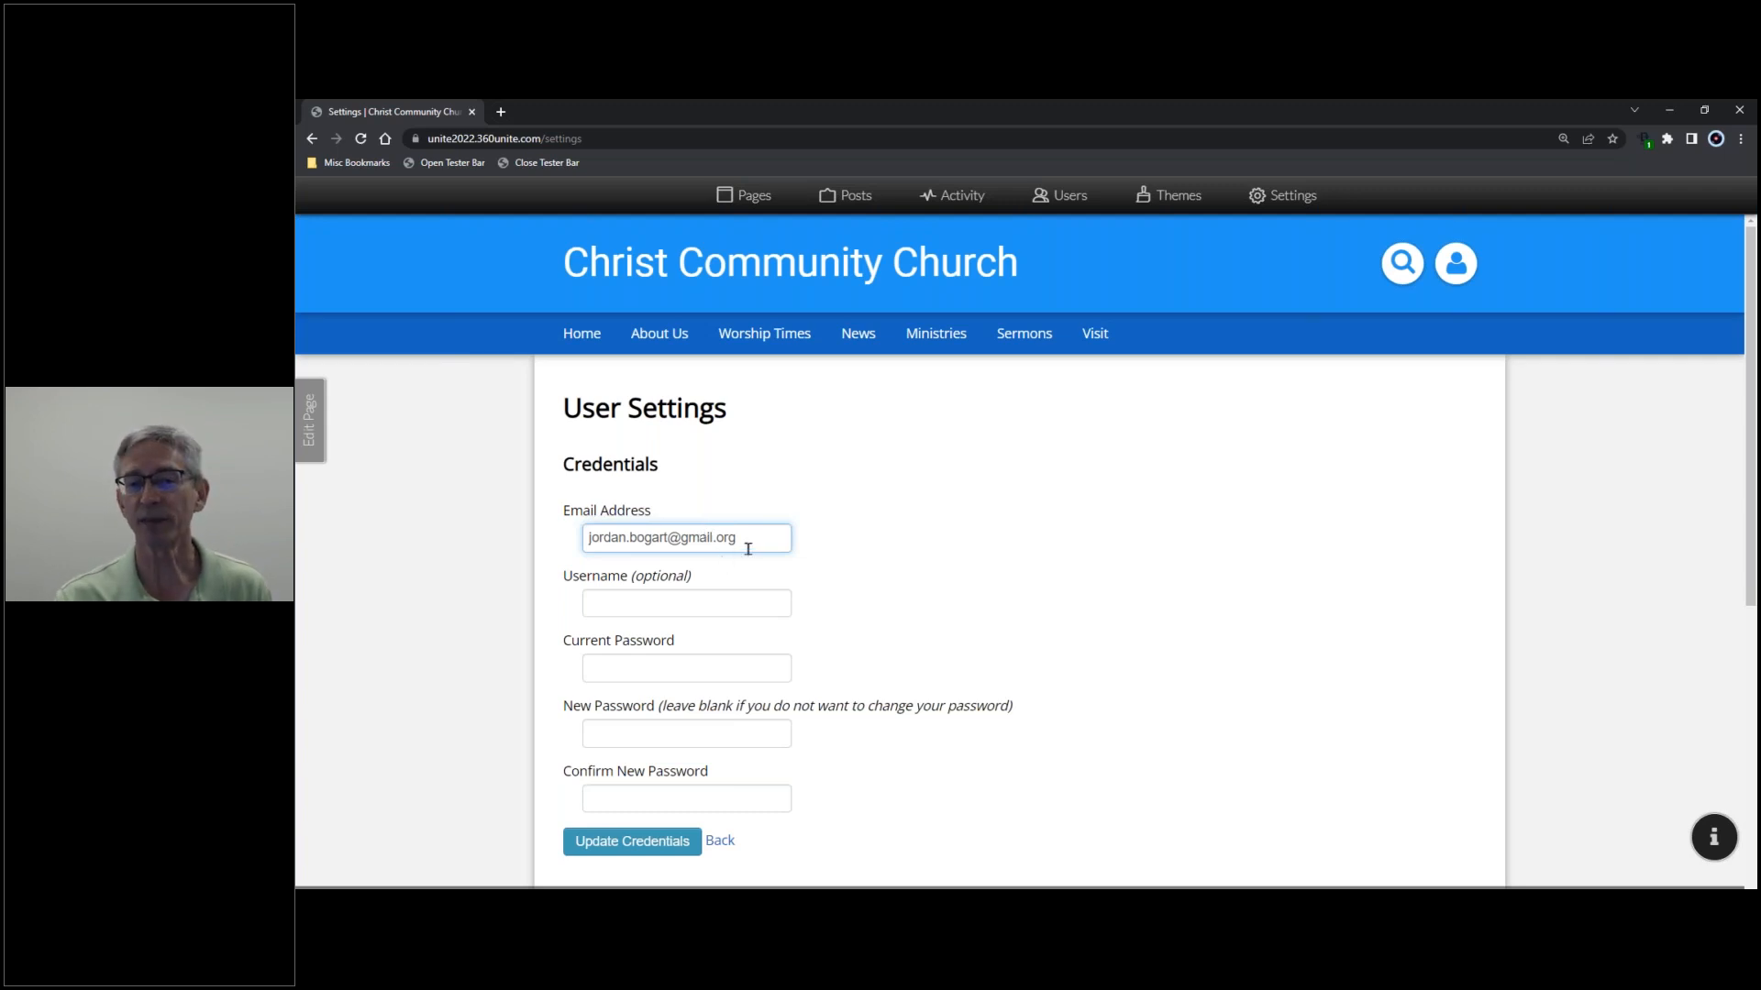
{"action": "left_click", "coordinate": [824, 540]}
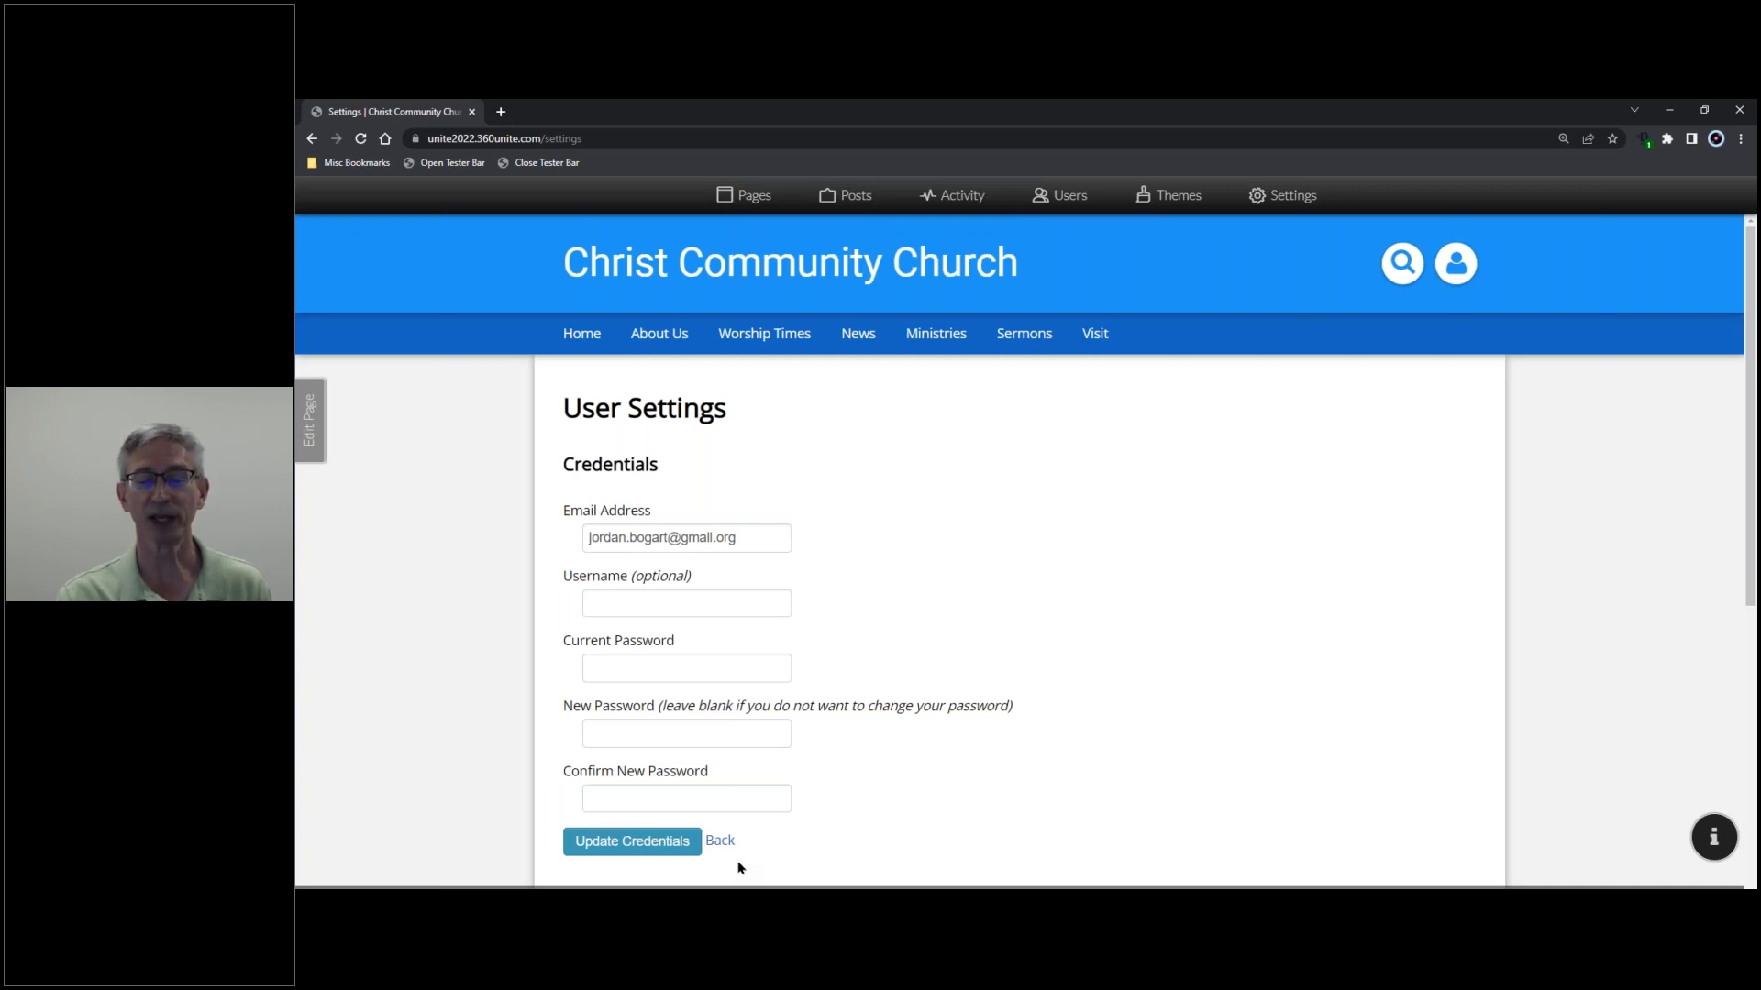
{"action": "left_click", "coordinate": [1468, 263]}
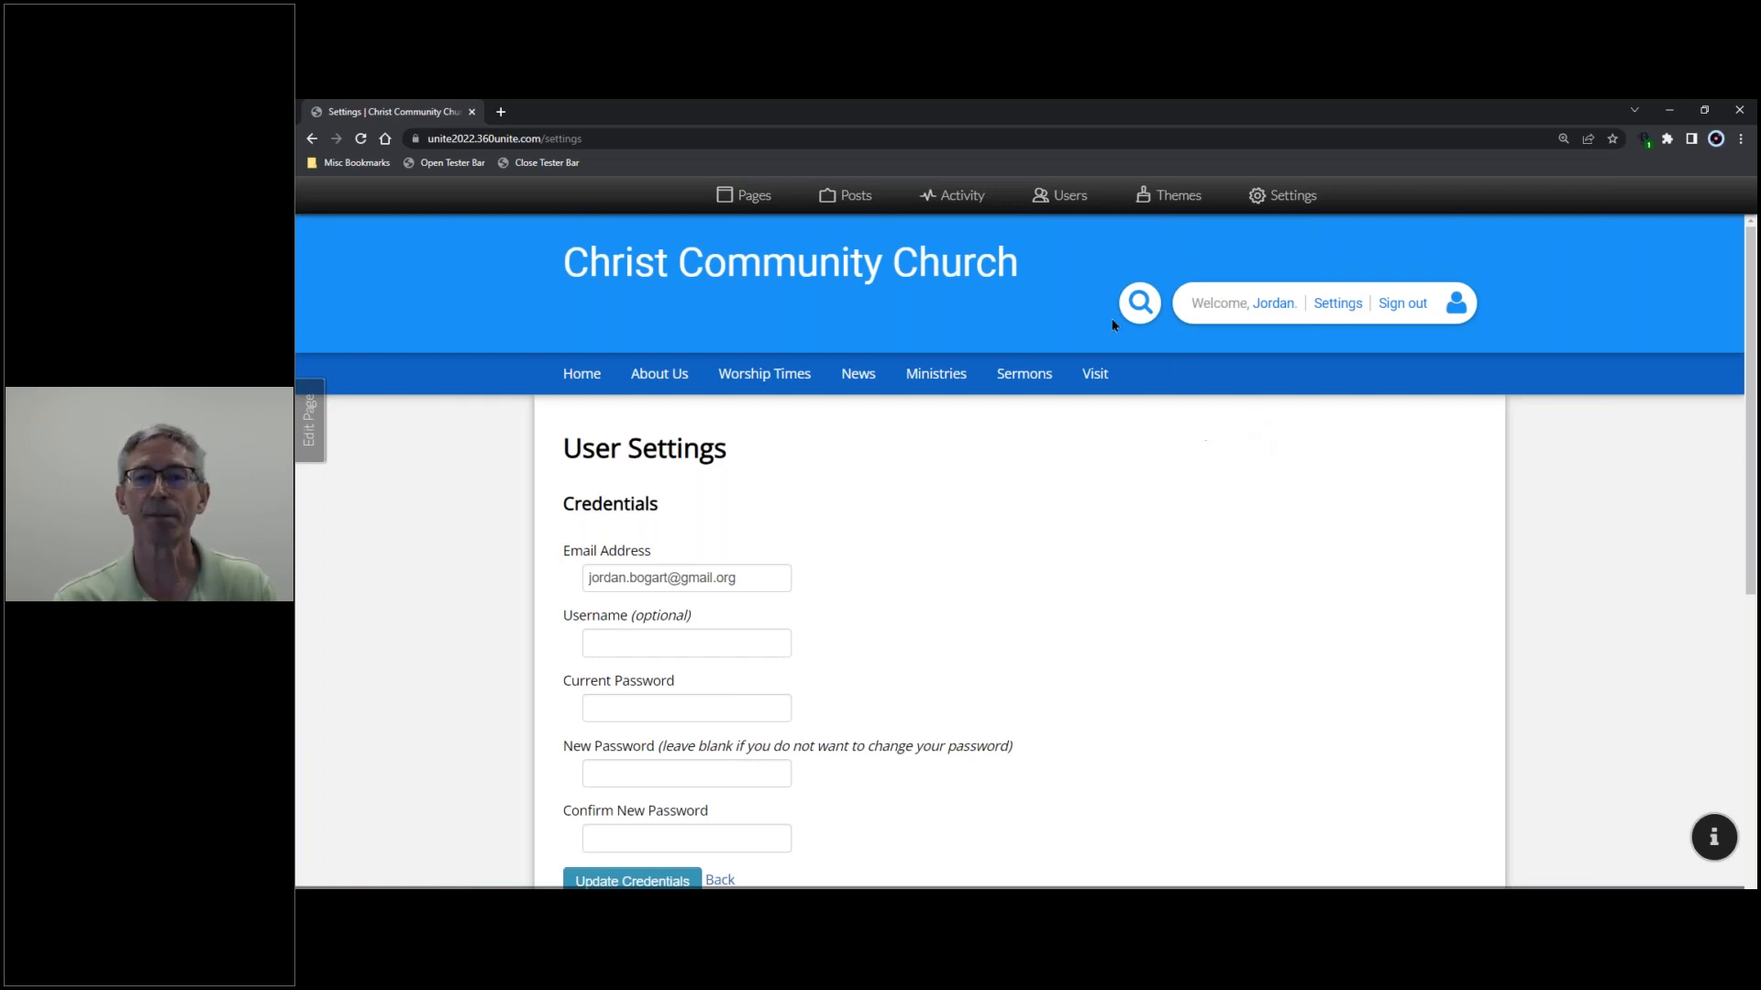
- Open the Users admin area's Mailing Lists page showing the Greeters and Everyone lists
{"action": "left_click", "coordinate": [1067, 196]}
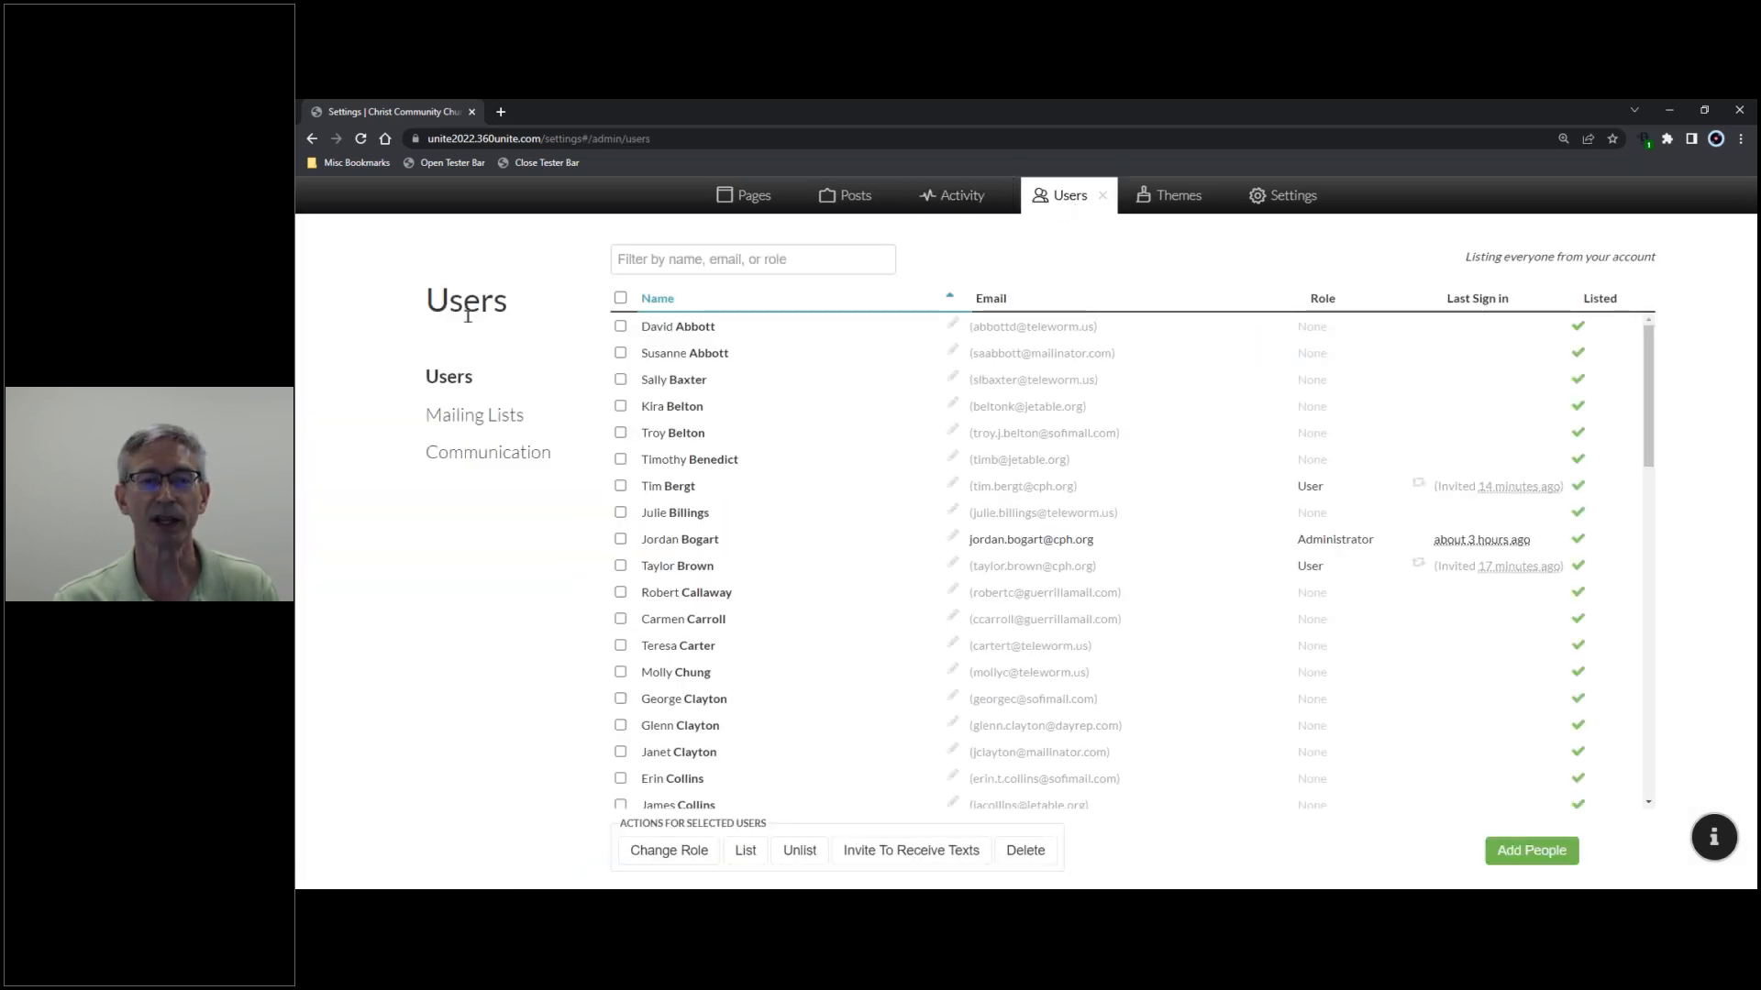
{"action": "left_click", "coordinate": [470, 421]}
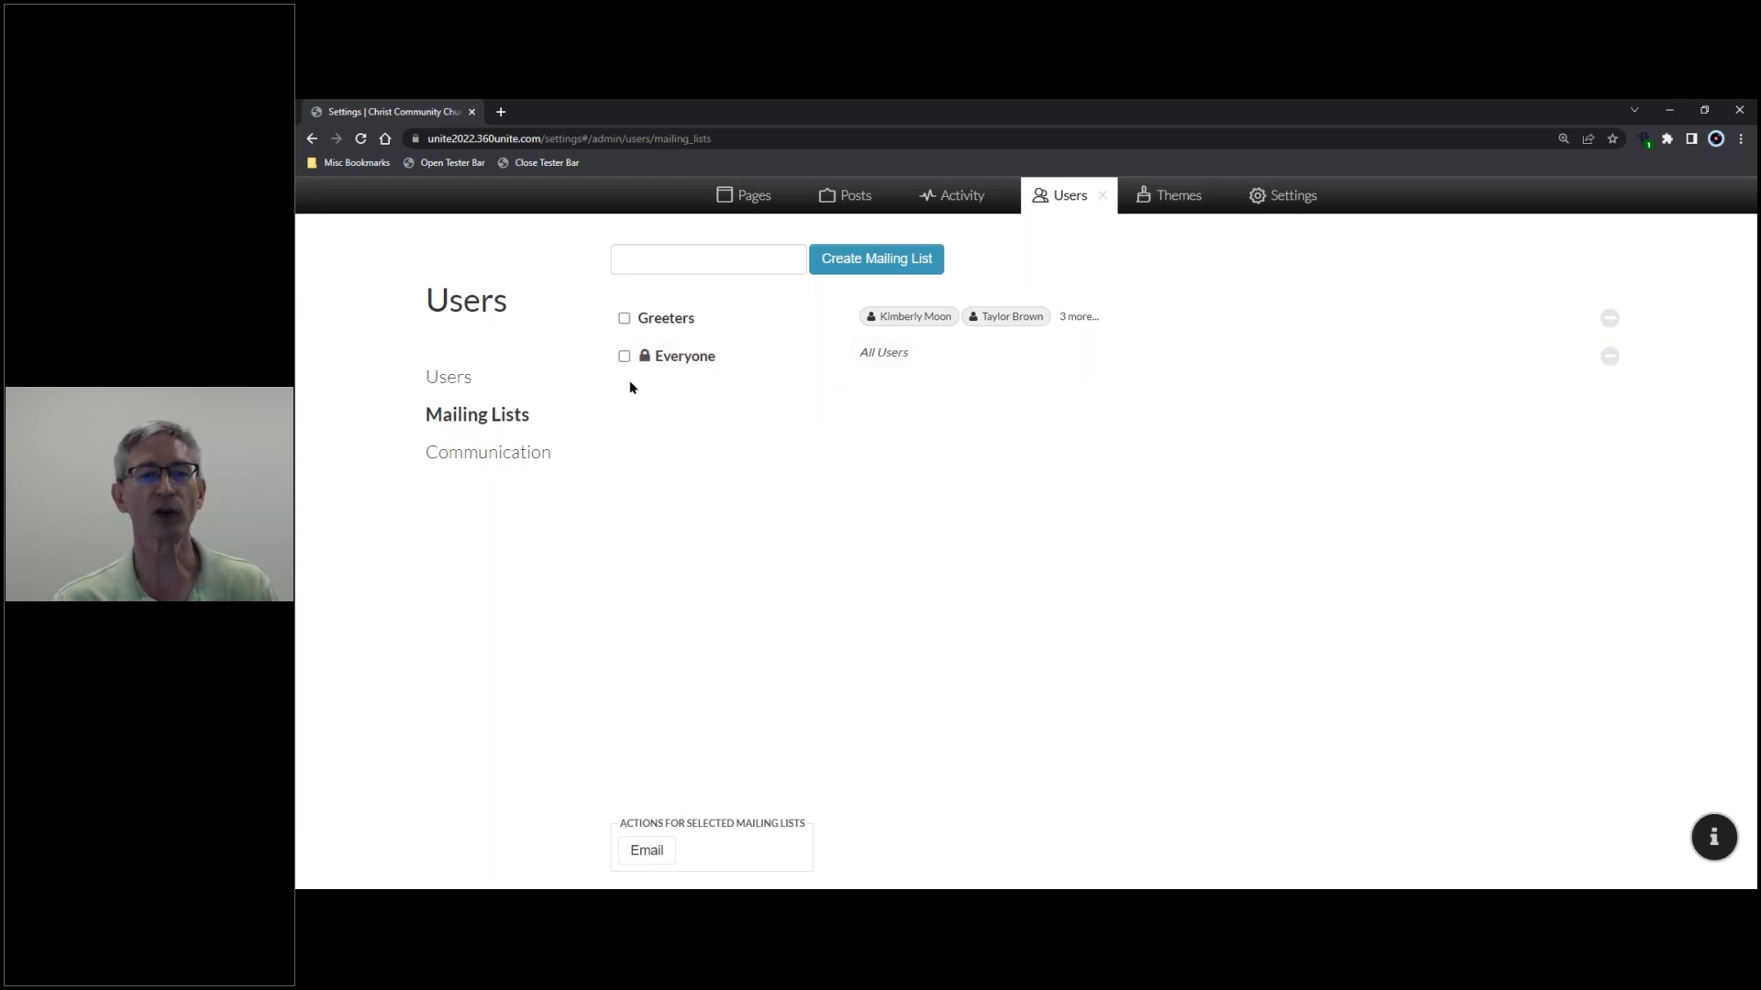
- Go back to the Users admin list showing every account's email and role
{"action": "left_click", "coordinate": [451, 379]}
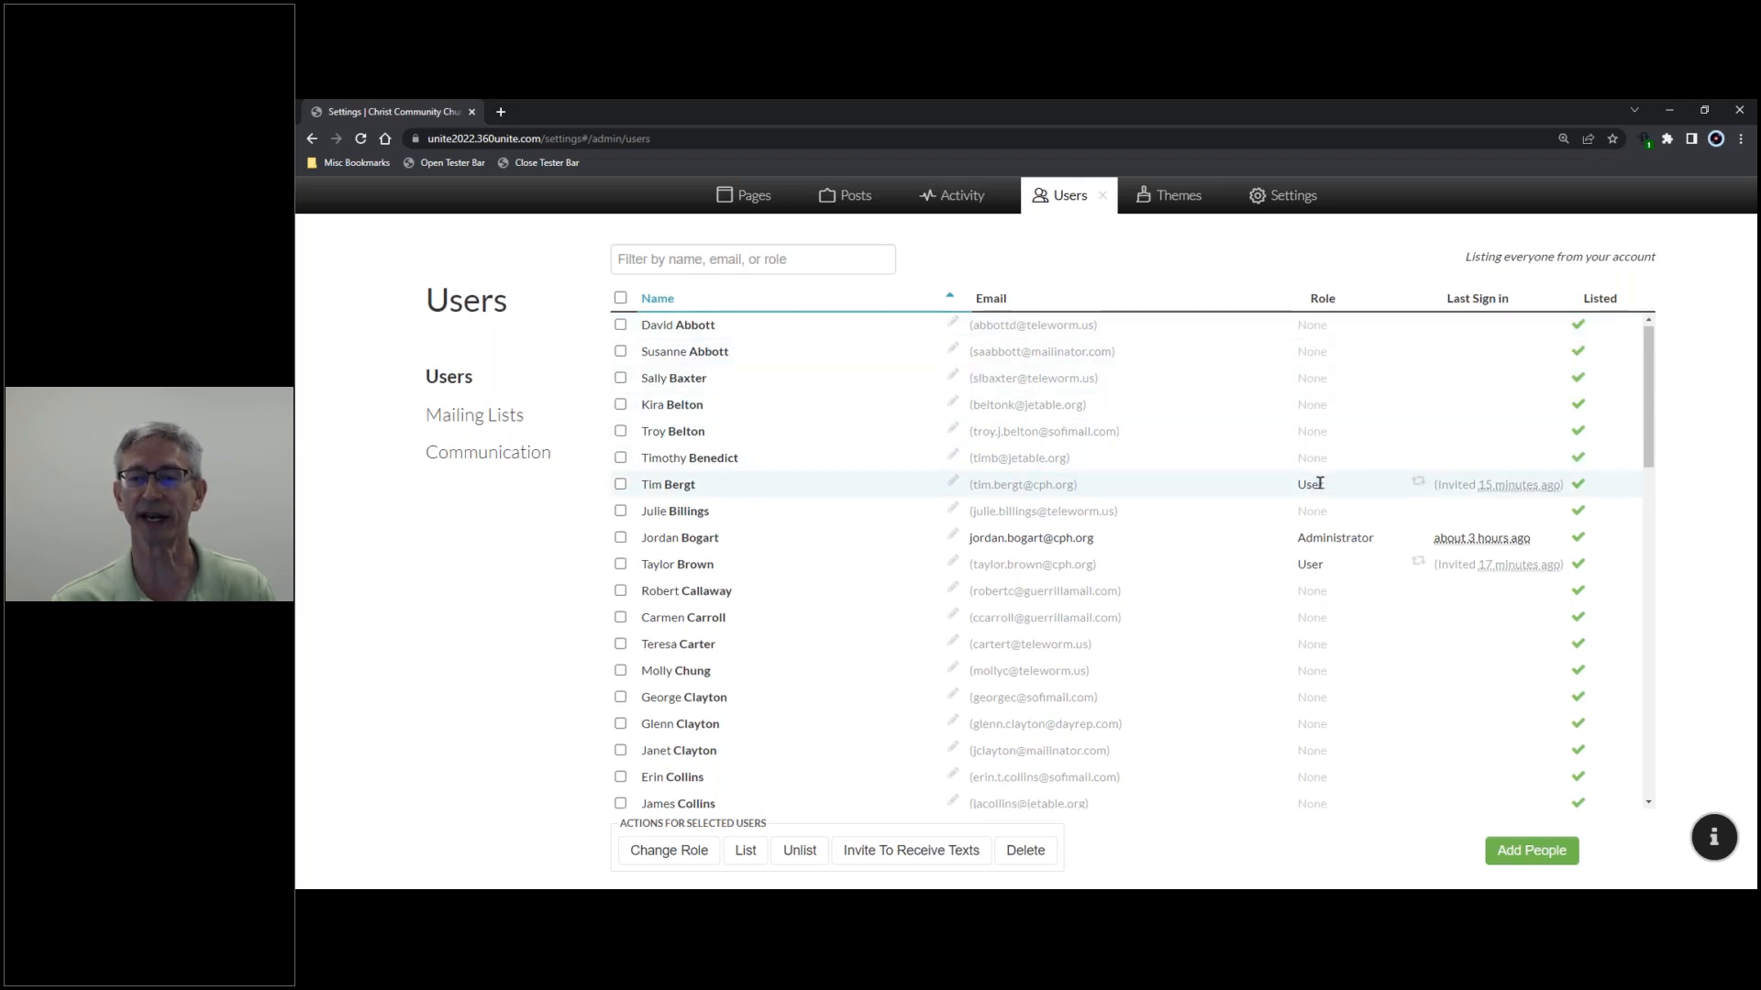
- Sort the Users table by Role so the five invited Users group together at the end
{"action": "scroll", "coordinate": [1319, 484], "scroll_direction": "down", "scroll_amount": 5}
{"action": "scroll", "coordinate": [1323, 480], "scroll_direction": "up", "scroll_amount": 3}
{"action": "scroll", "coordinate": [1323, 481], "scroll_direction": "up", "scroll_amount": 3}
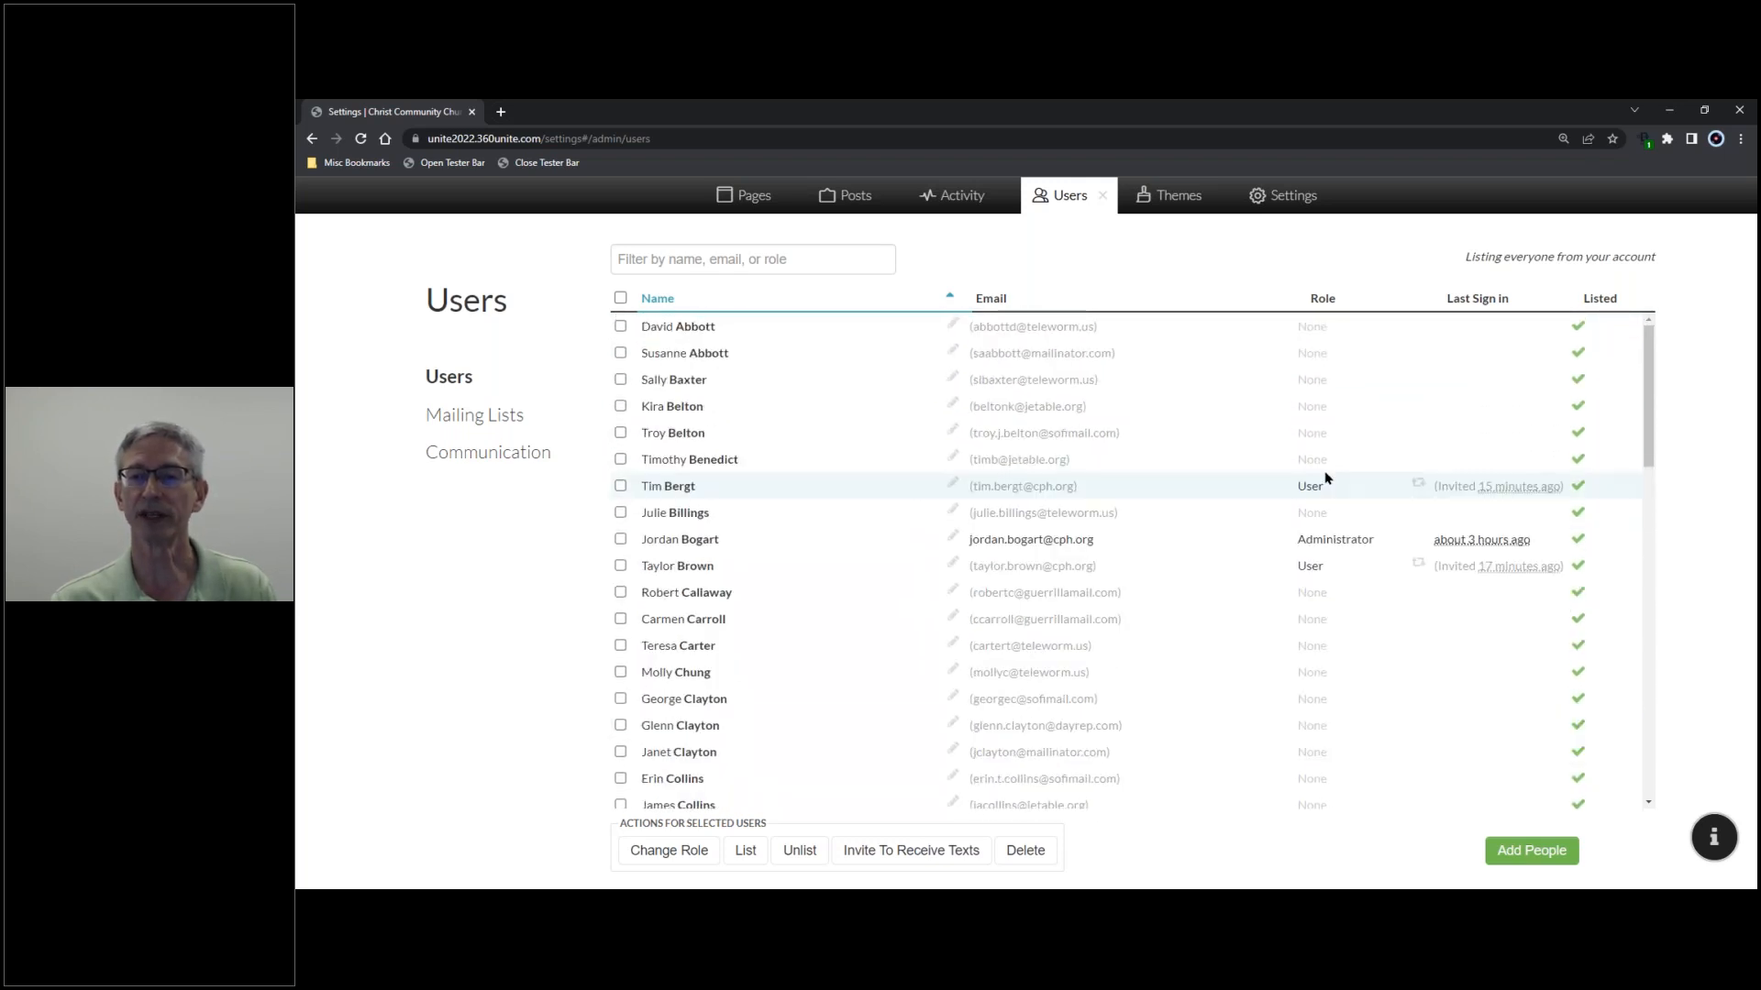
{"action": "left_click", "coordinate": [1323, 300]}
{"action": "scroll", "coordinate": [1333, 361], "scroll_direction": "down", "scroll_amount": 2}
{"action": "scroll", "coordinate": [1334, 362], "scroll_direction": "down", "scroll_amount": 10}
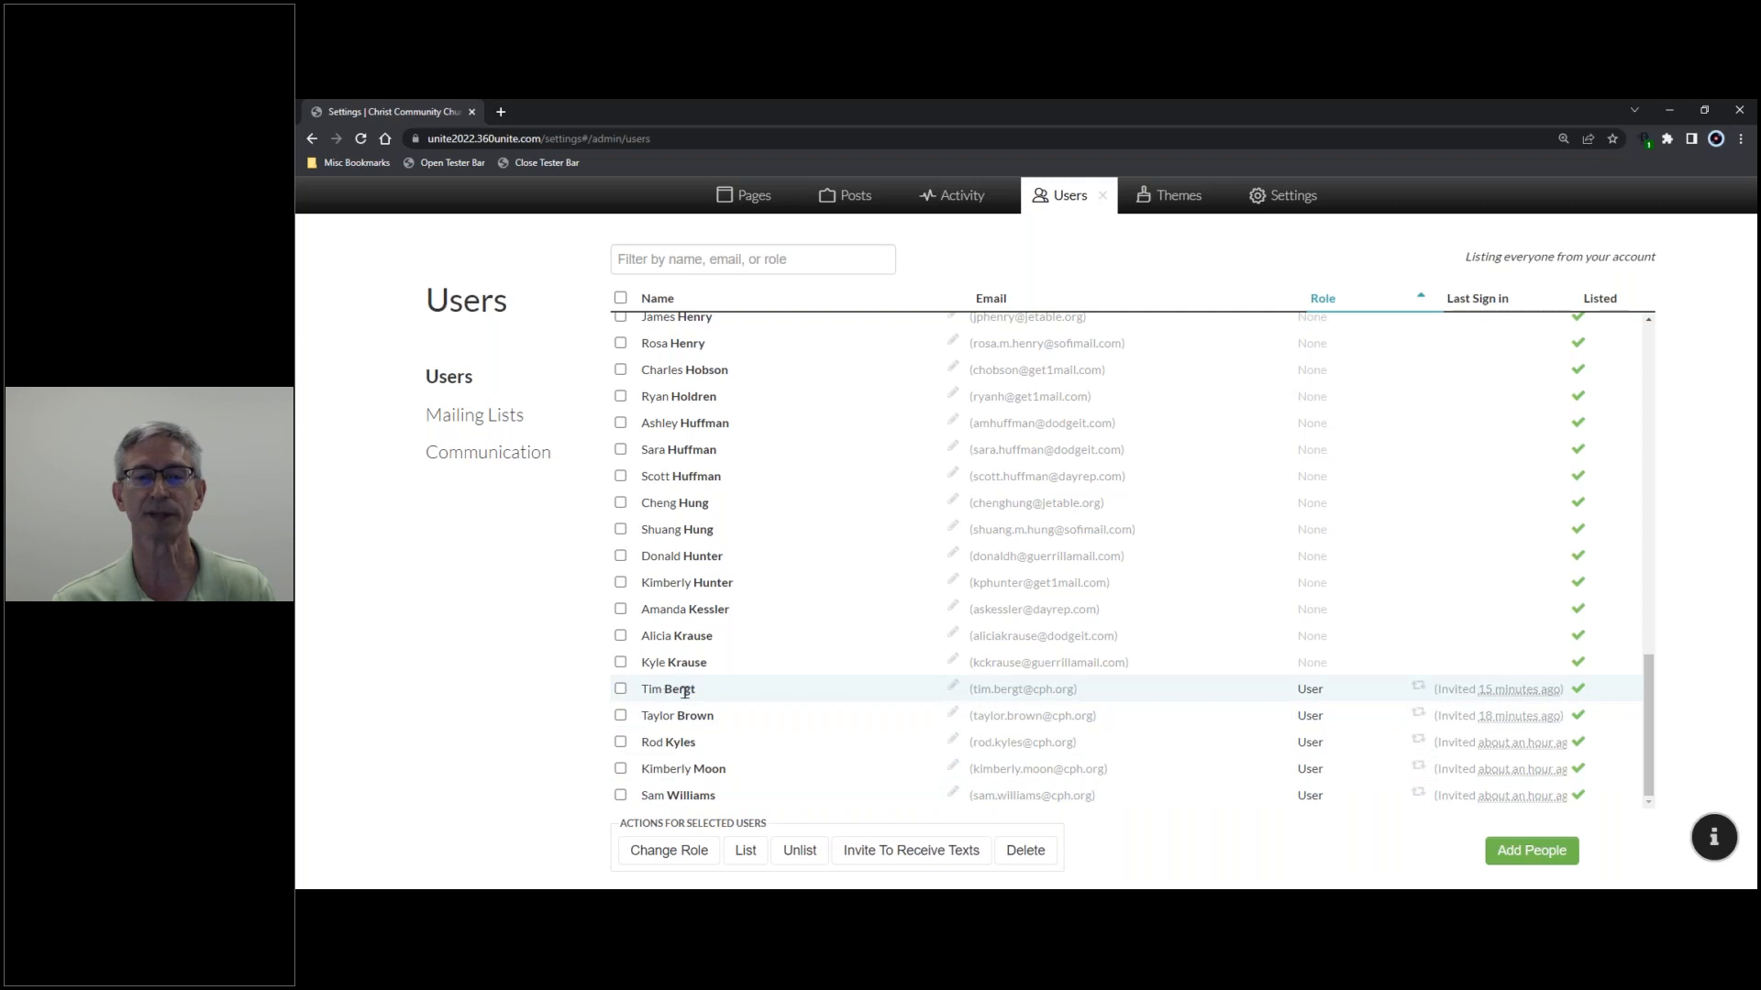
{"action": "scroll", "coordinate": [663, 695], "scroll_direction": "up", "scroll_amount": 15}
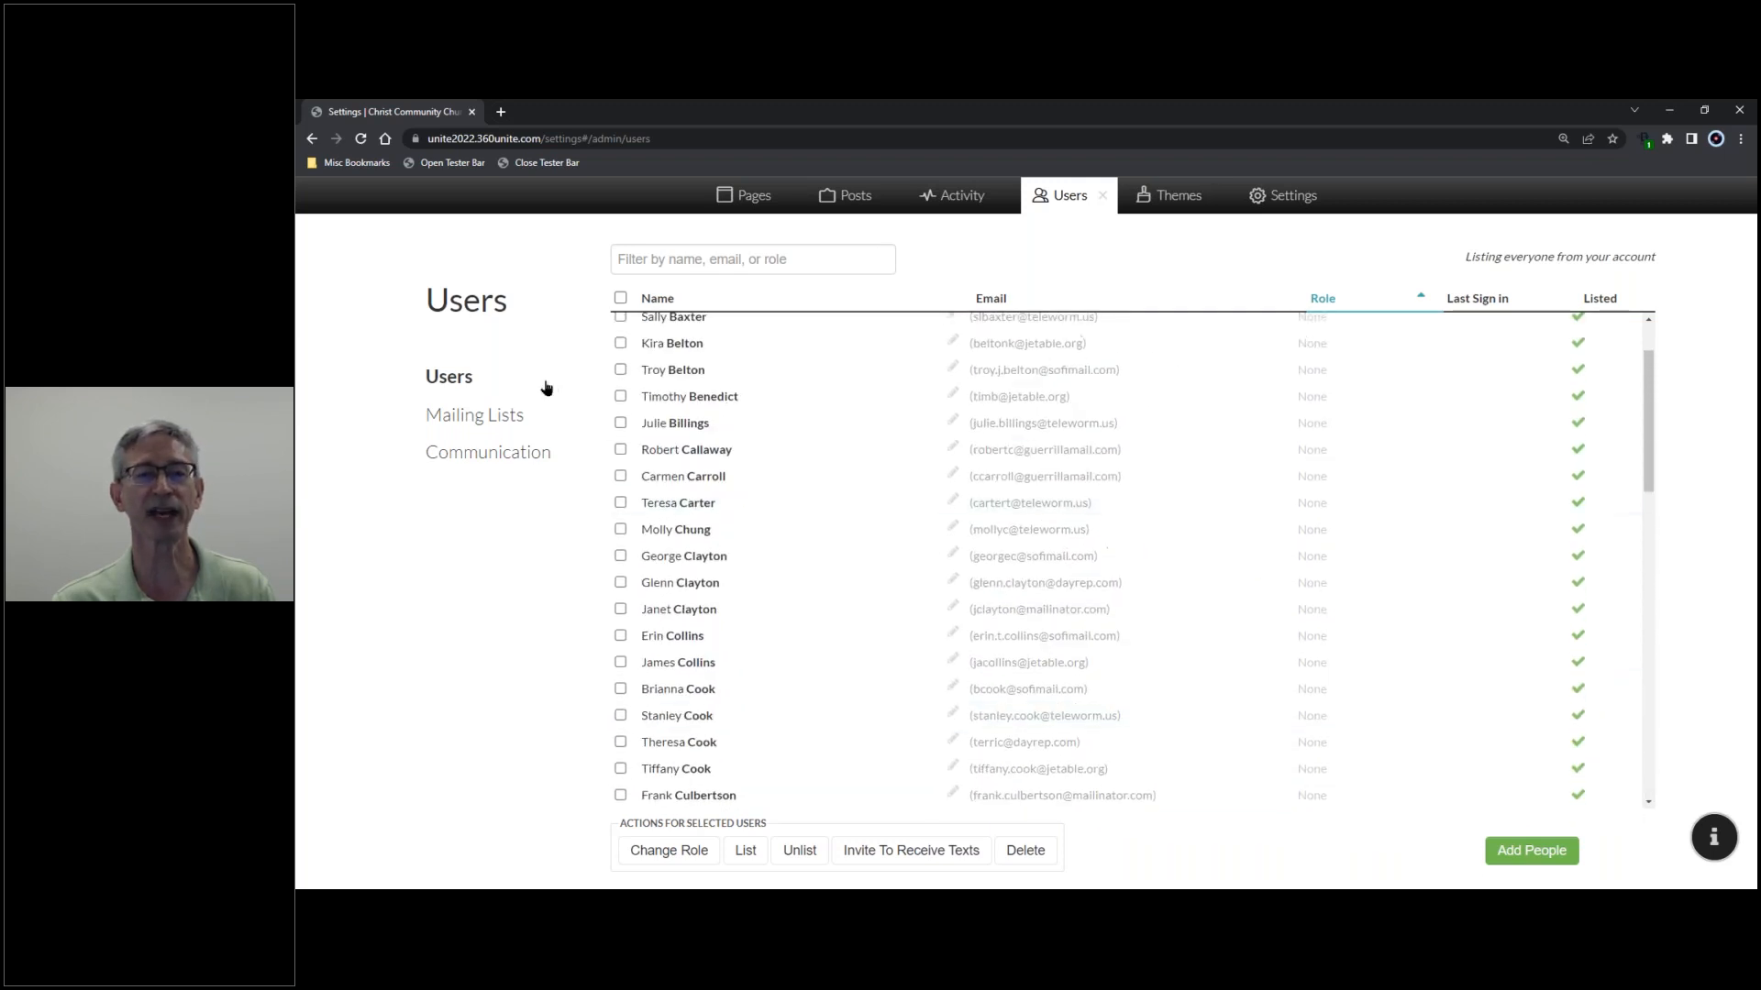
- On Mailing Lists, review Greeters' members without saving, then click into the new list name field
{"action": "left_click", "coordinate": [489, 418]}
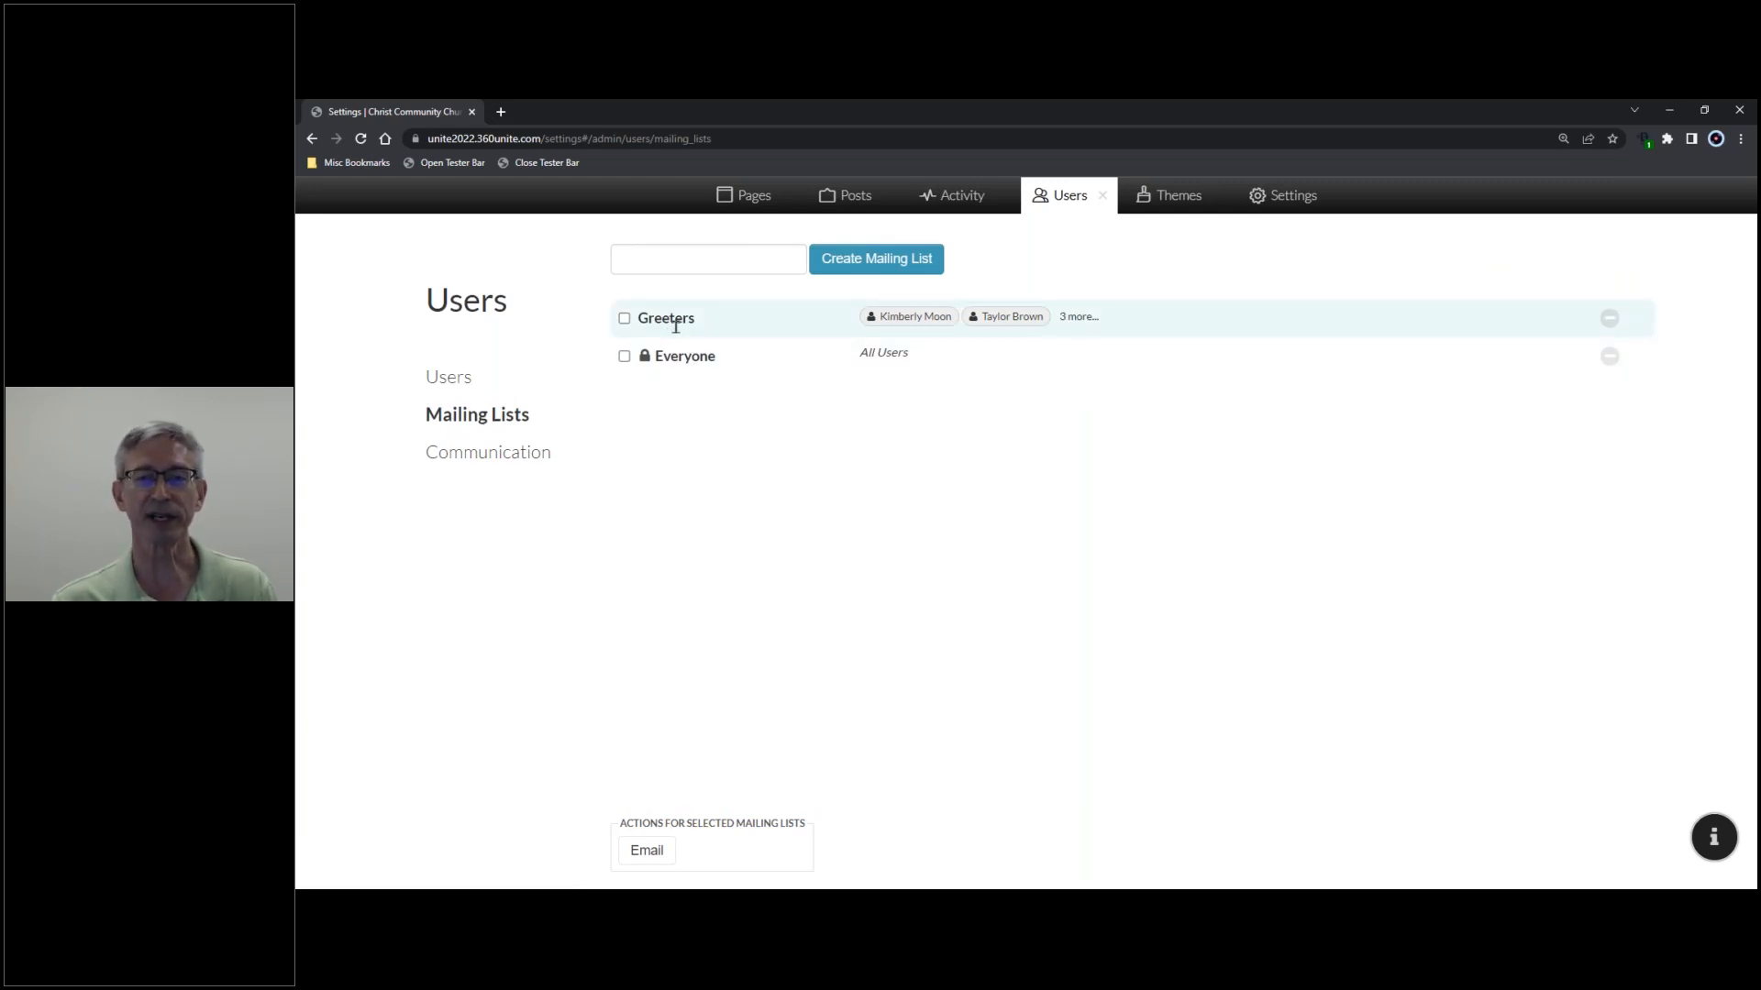
{"action": "left_click", "coordinate": [1128, 320]}
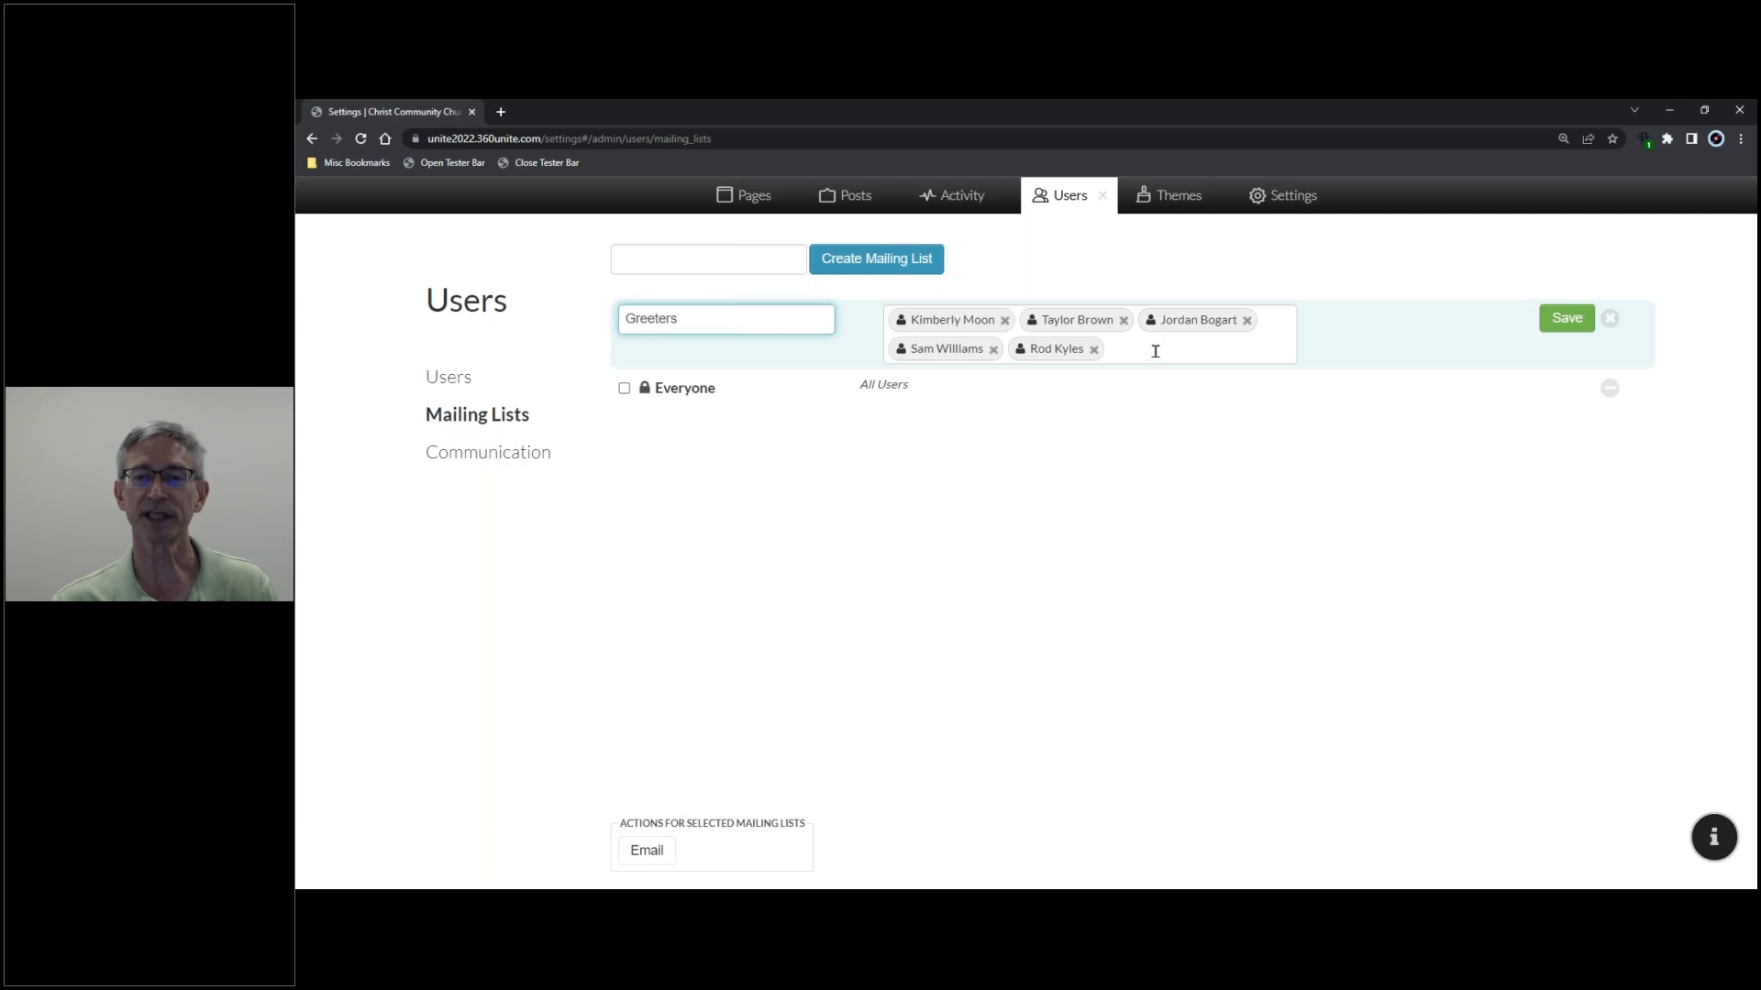
{"action": "left_click", "coordinate": [1156, 351]}
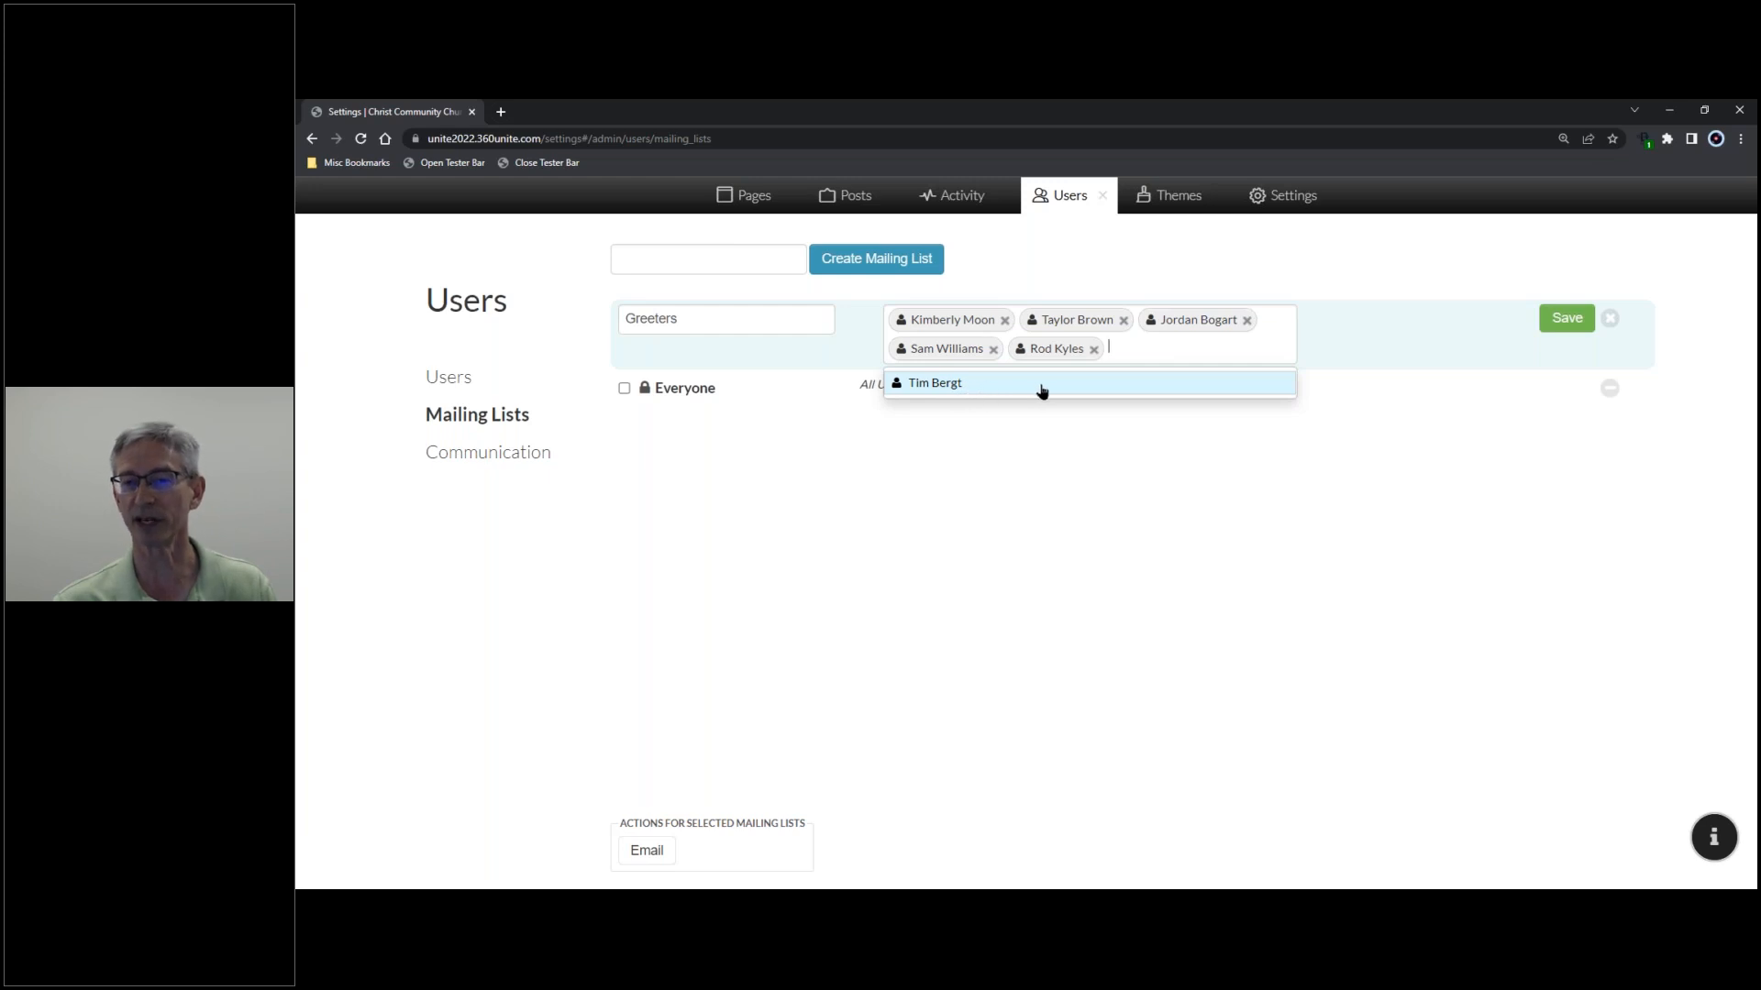
{"action": "left_click", "coordinate": [1610, 319]}
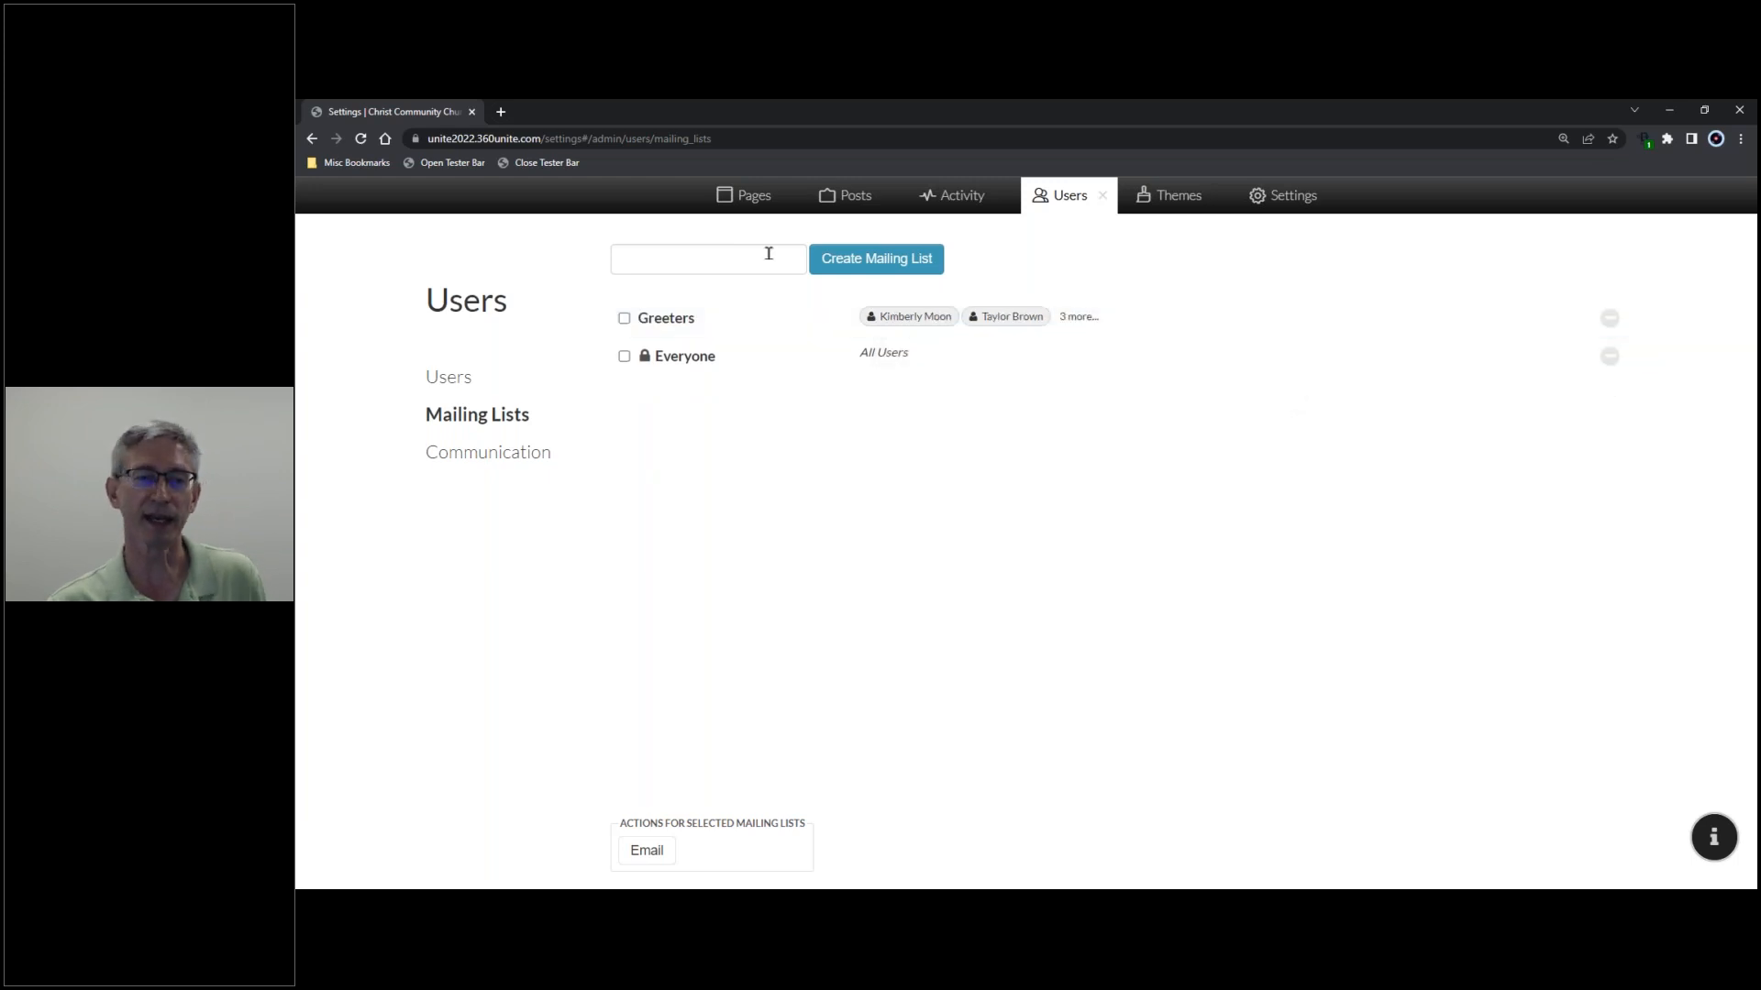
{"action": "left_click", "coordinate": [705, 260]}
- Create a mailing list named 'Church Council' and open it for editing
{"action": "type", "text": "Church Council"}
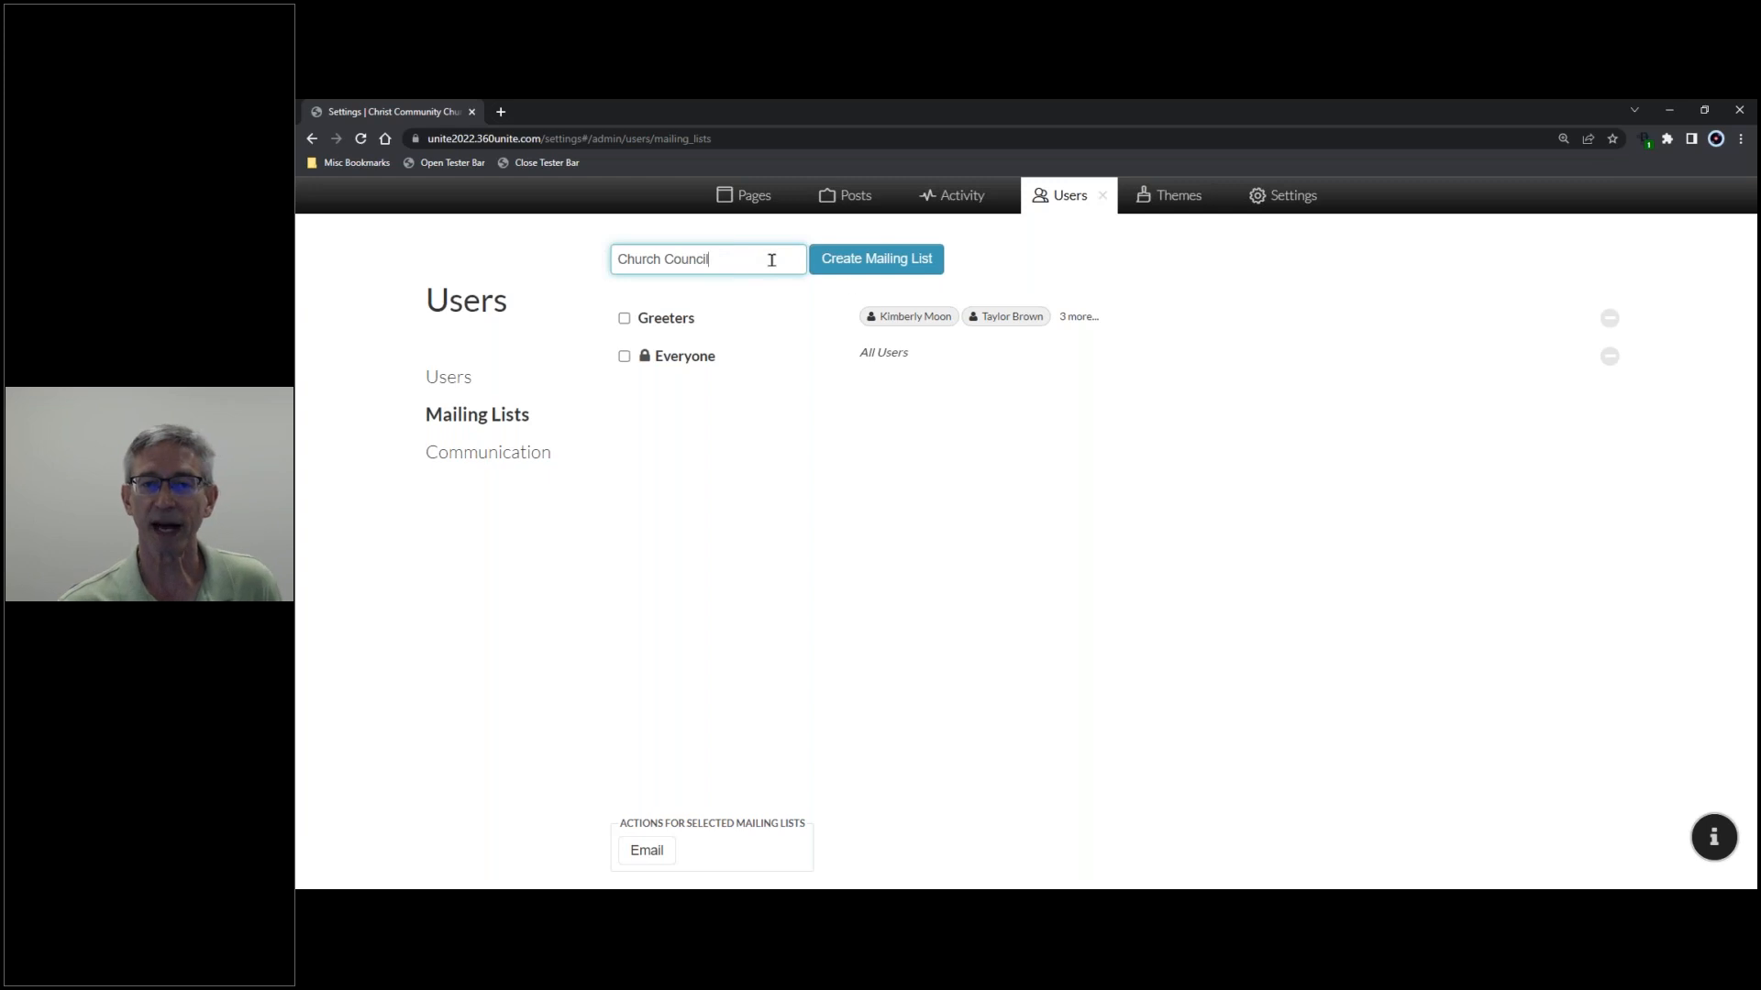
{"action": "left_click", "coordinate": [872, 266]}
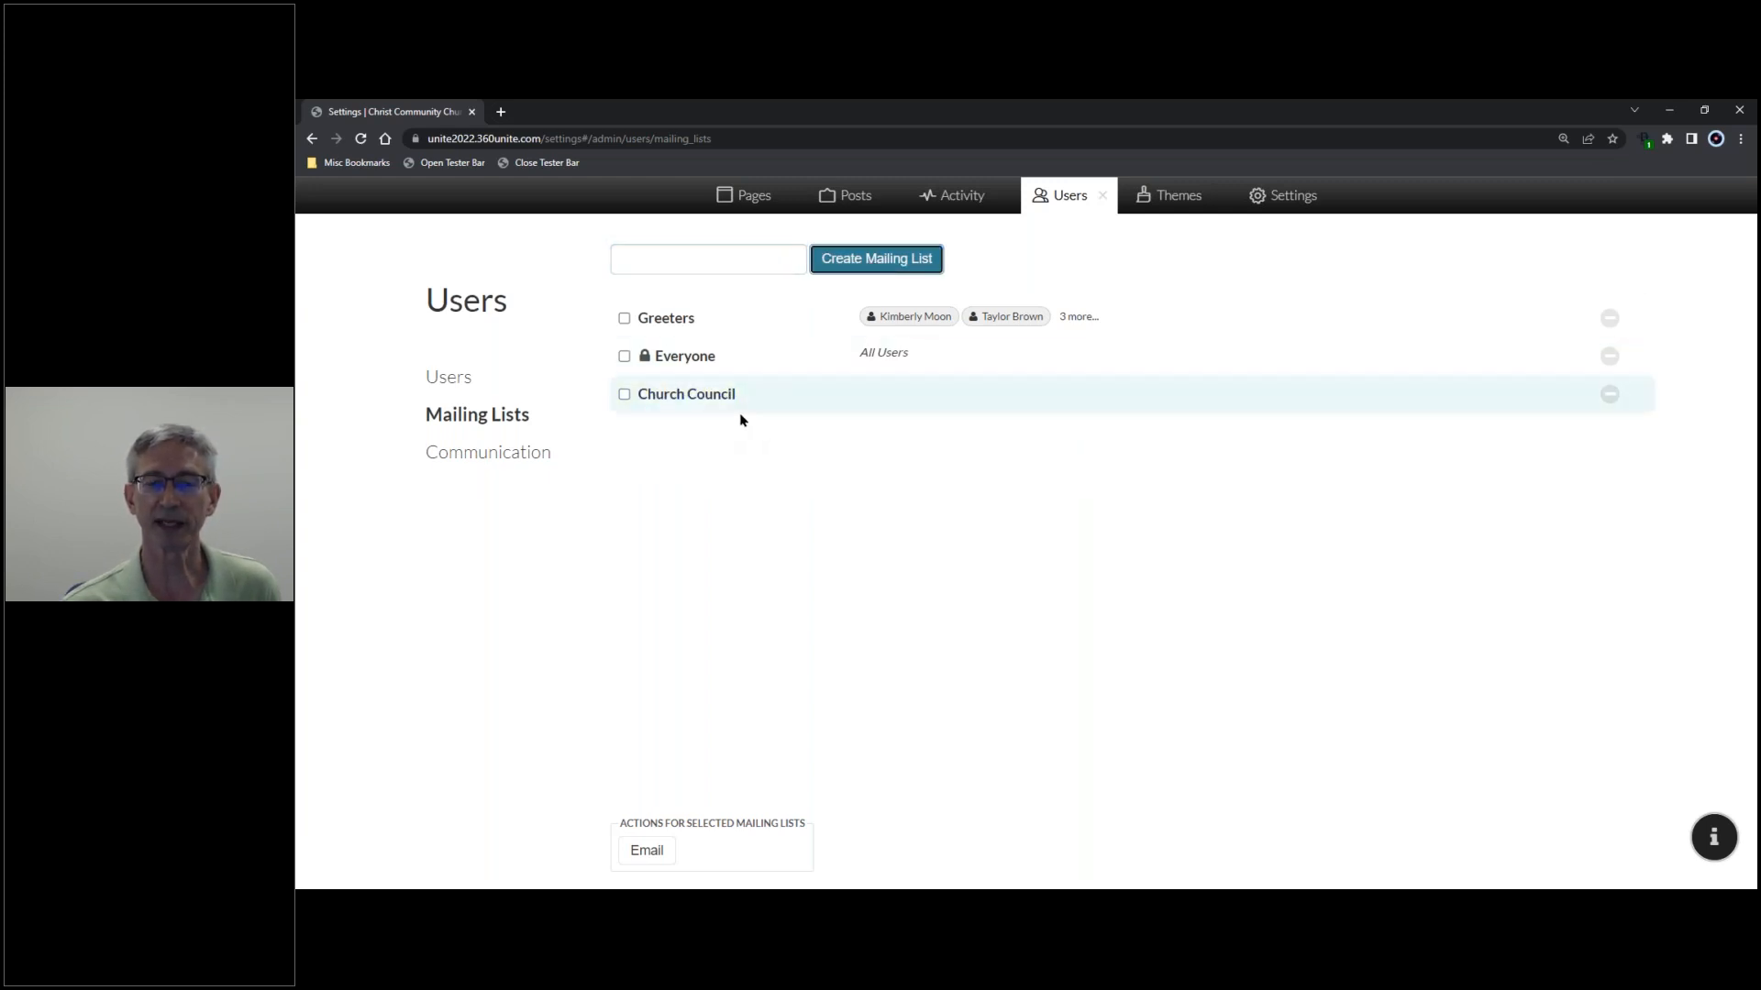
{"action": "left_click", "coordinate": [811, 400]}
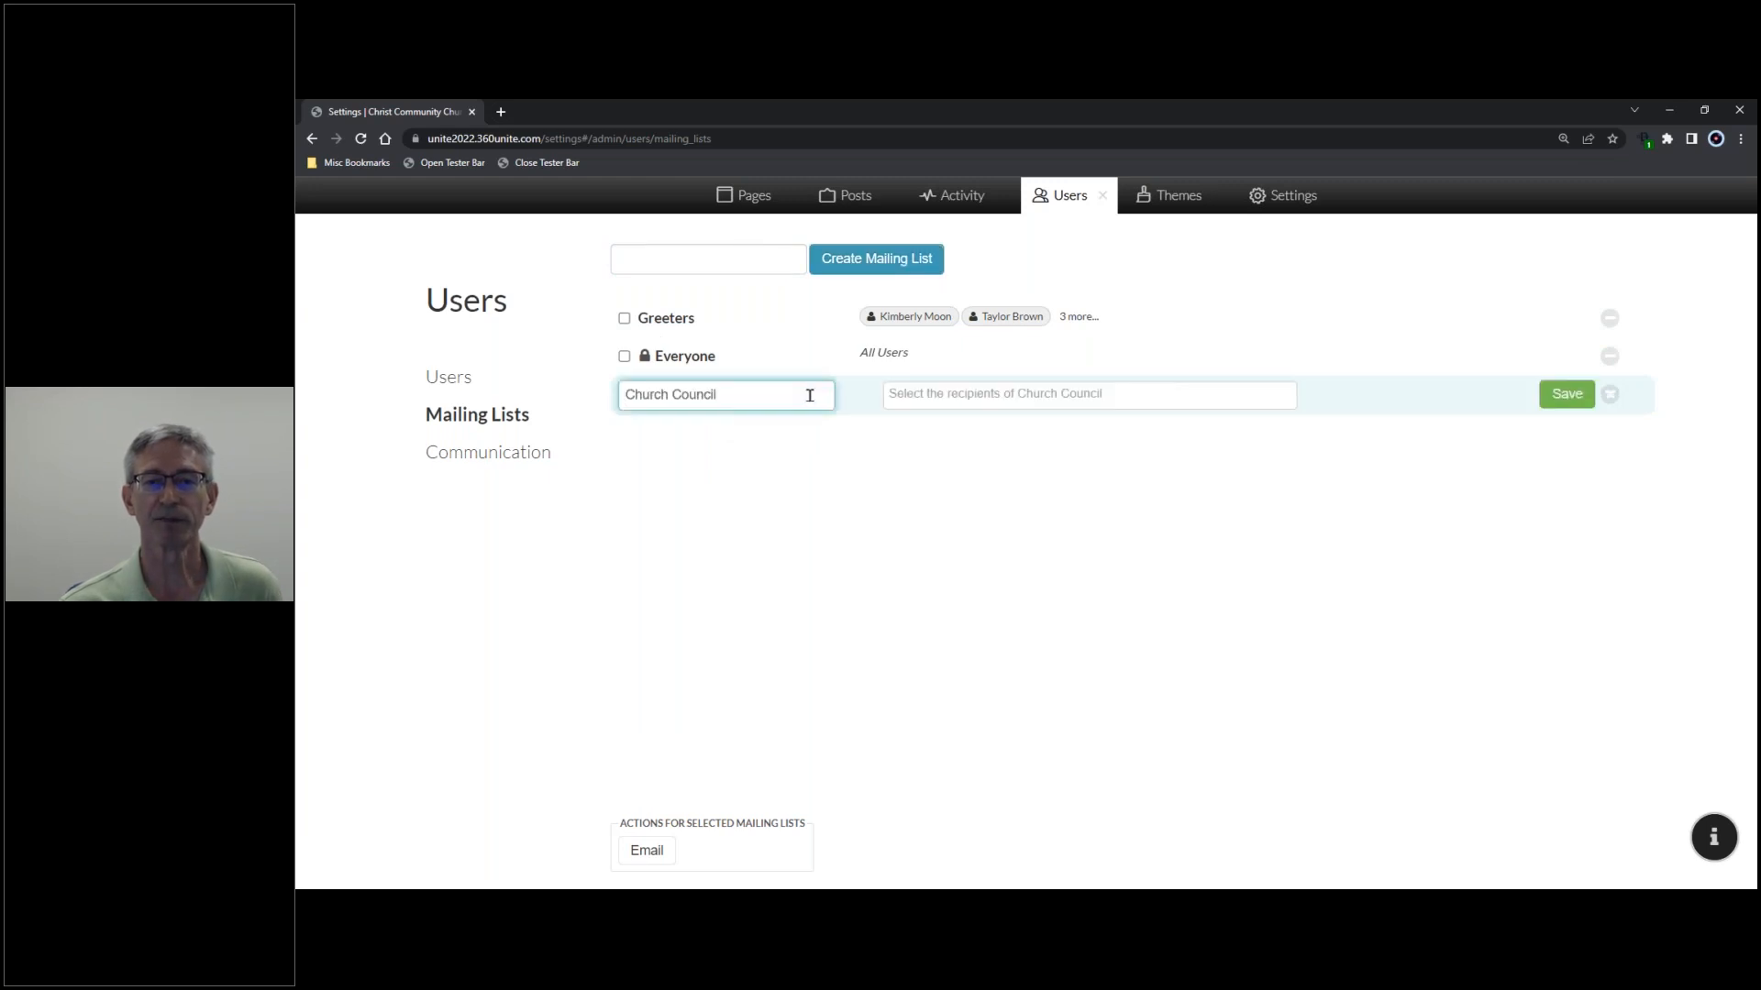
- Add the first three users as Church Council recipients
{"action": "left_click", "coordinate": [1126, 396]}
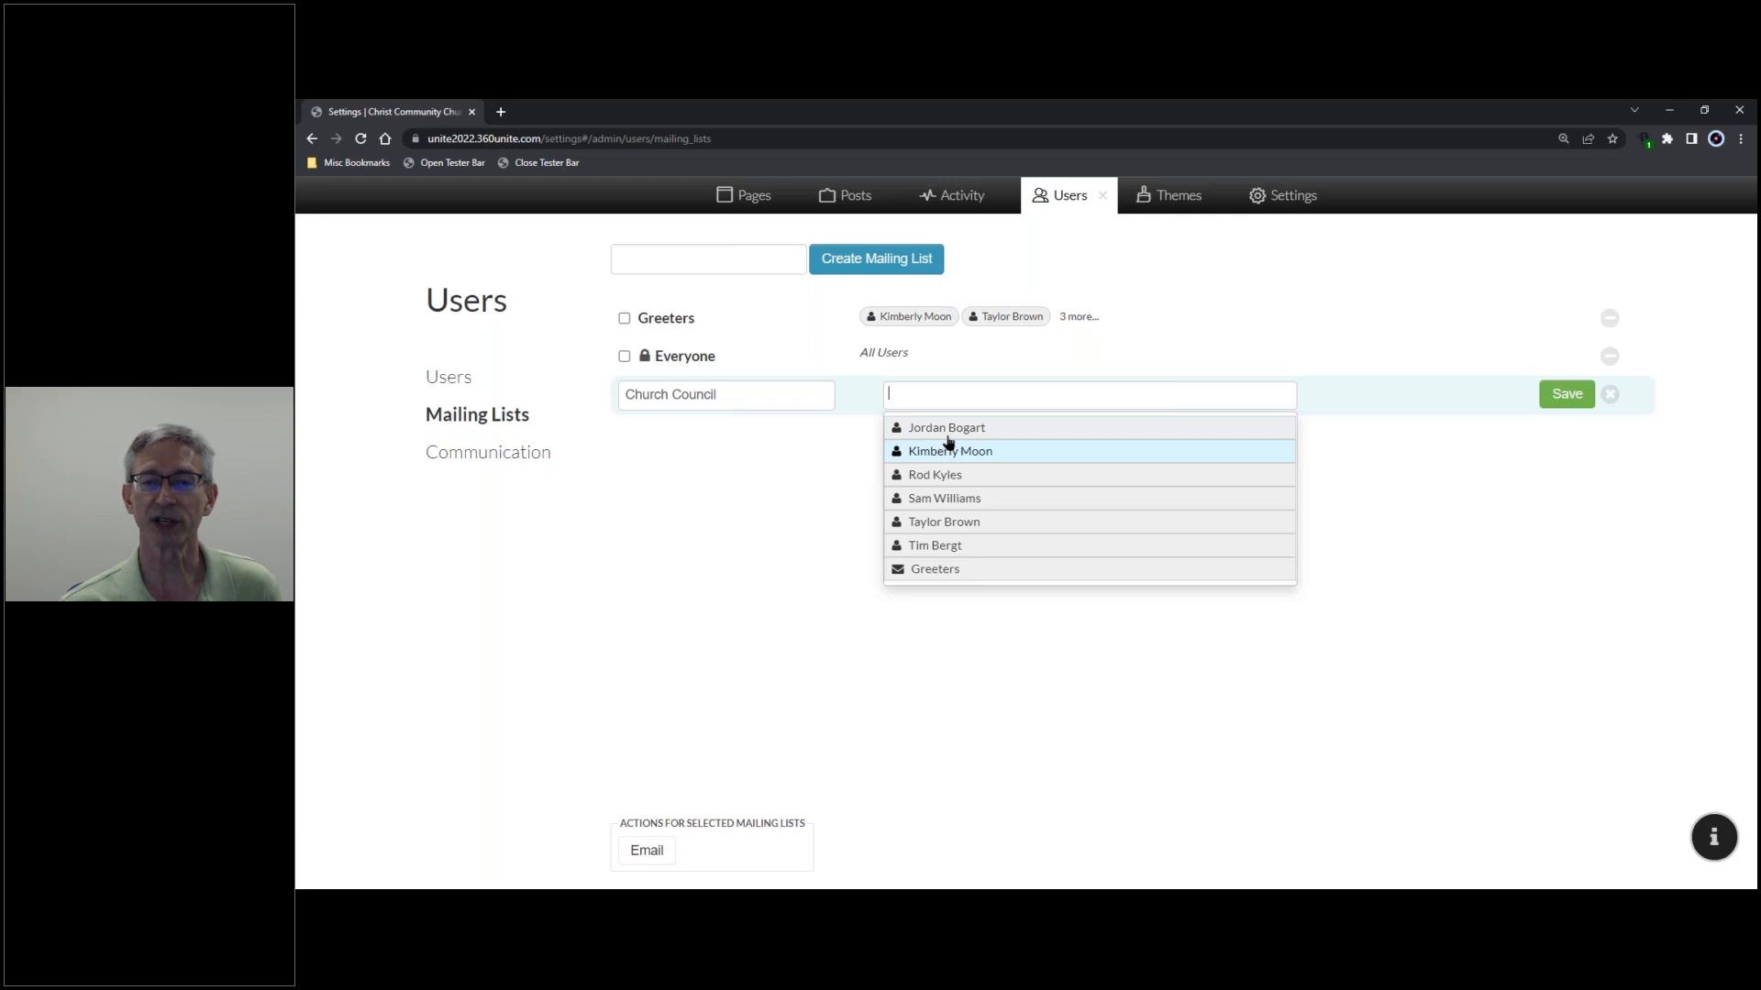
{"action": "left_click", "coordinate": [937, 549]}
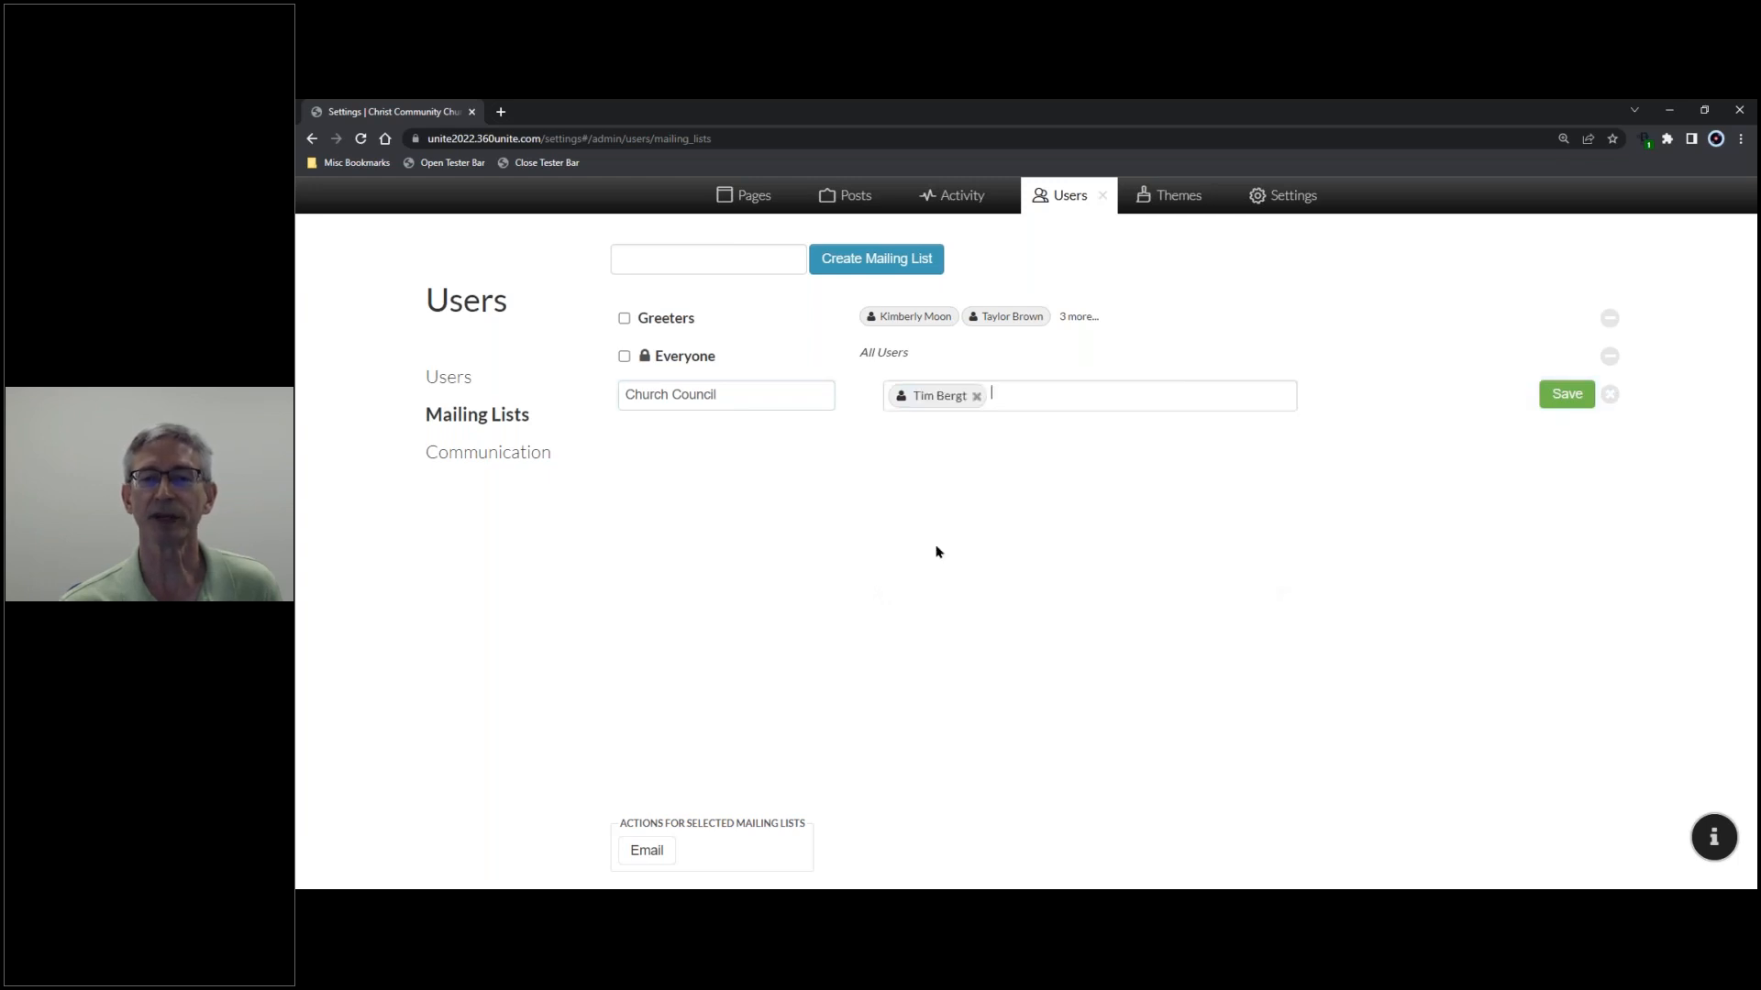
{"action": "left_click", "coordinate": [1012, 394]}
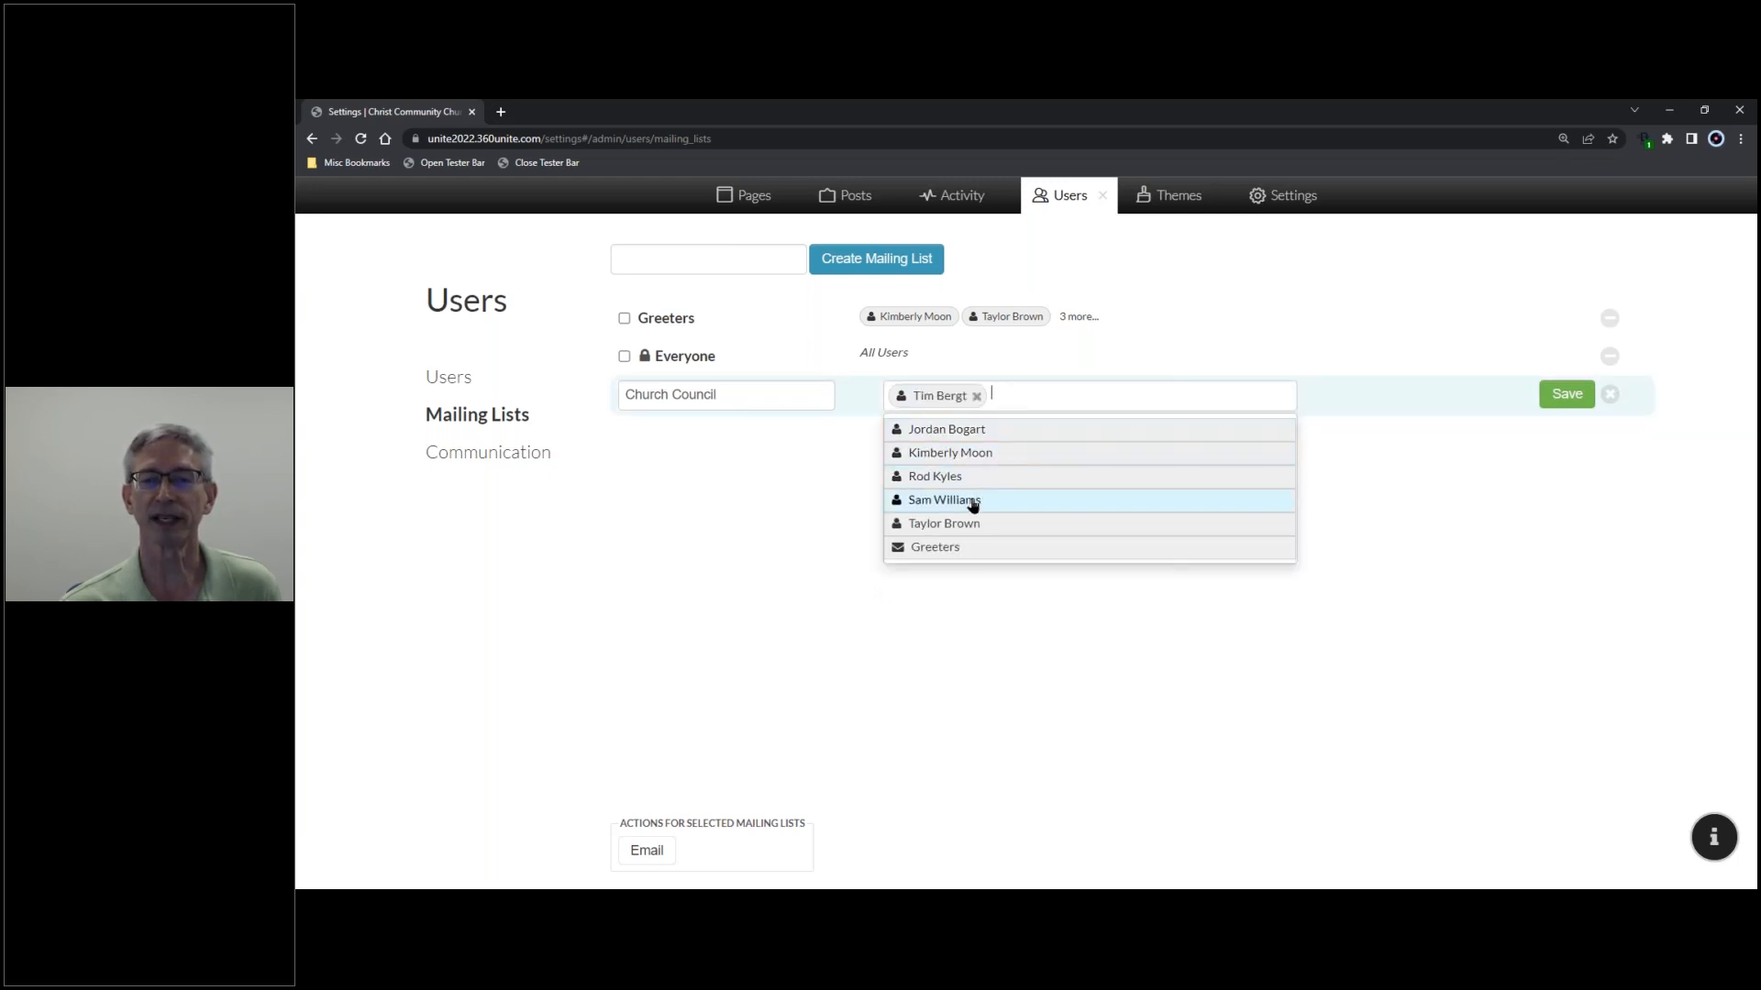
{"action": "left_click", "coordinate": [969, 523]}
{"action": "left_click", "coordinate": [1124, 397]}
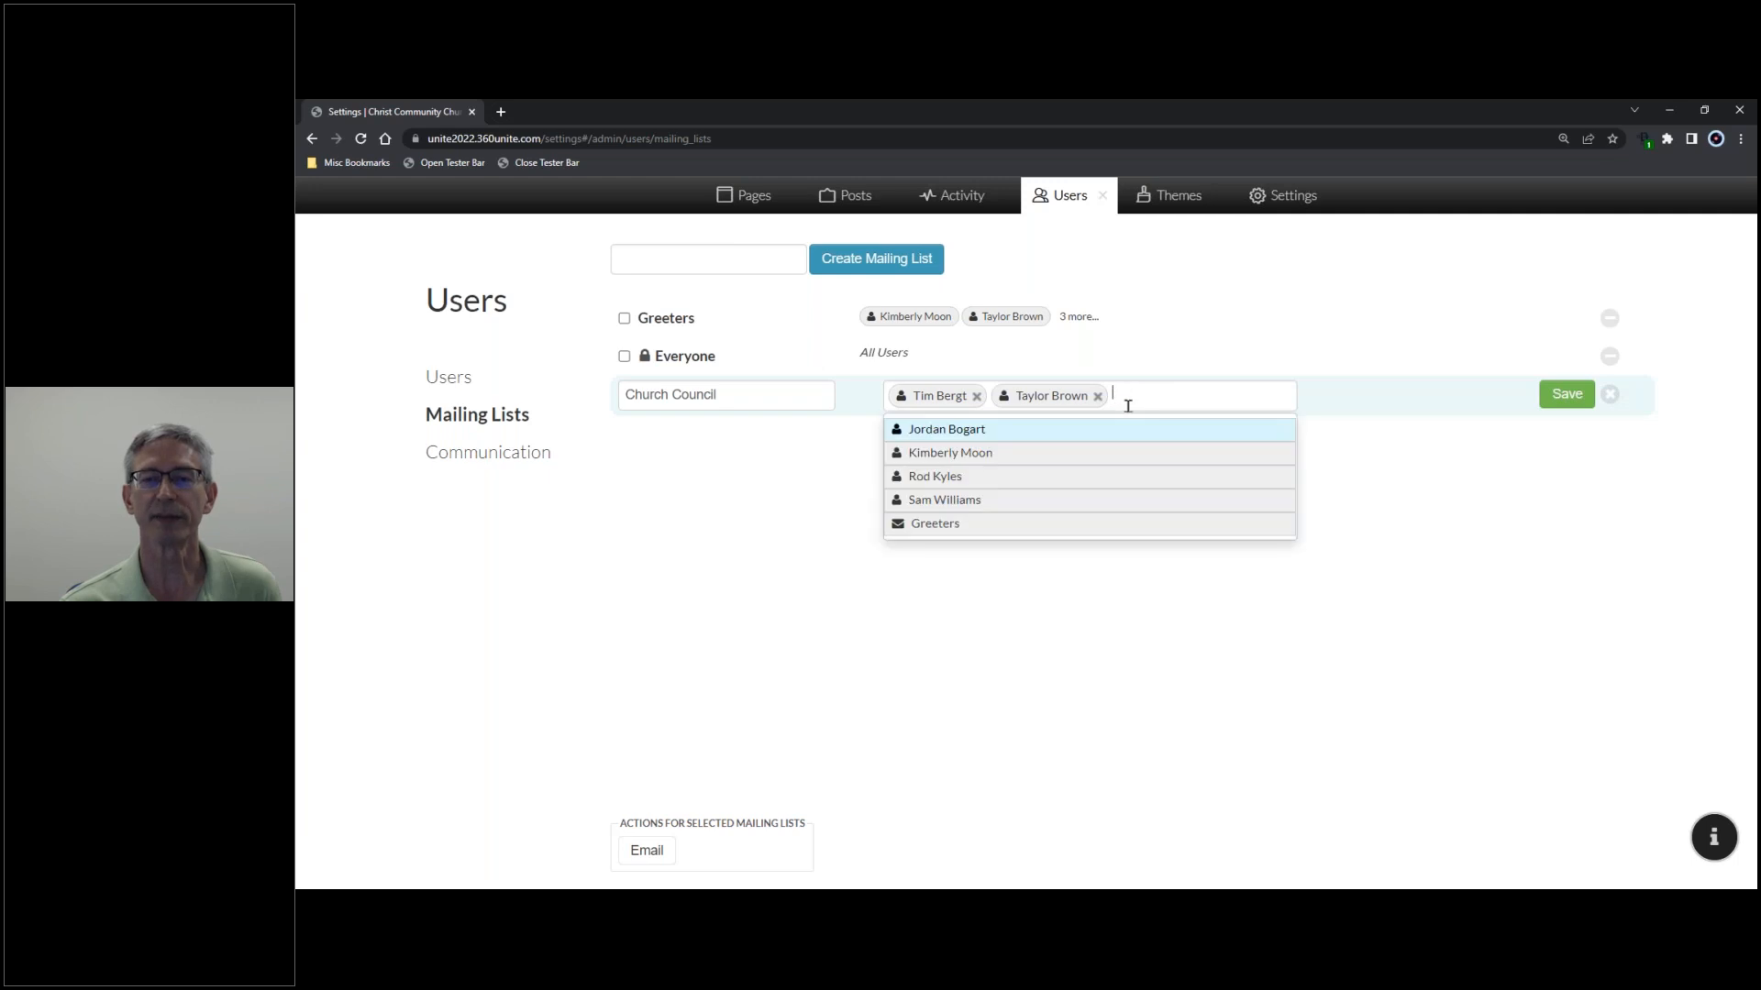
{"action": "left_click", "coordinate": [1014, 500]}
- Add a fourth and fifth user, removing the mistakenly added Greeters group, and save the list
{"action": "left_click", "coordinate": [1252, 396]}
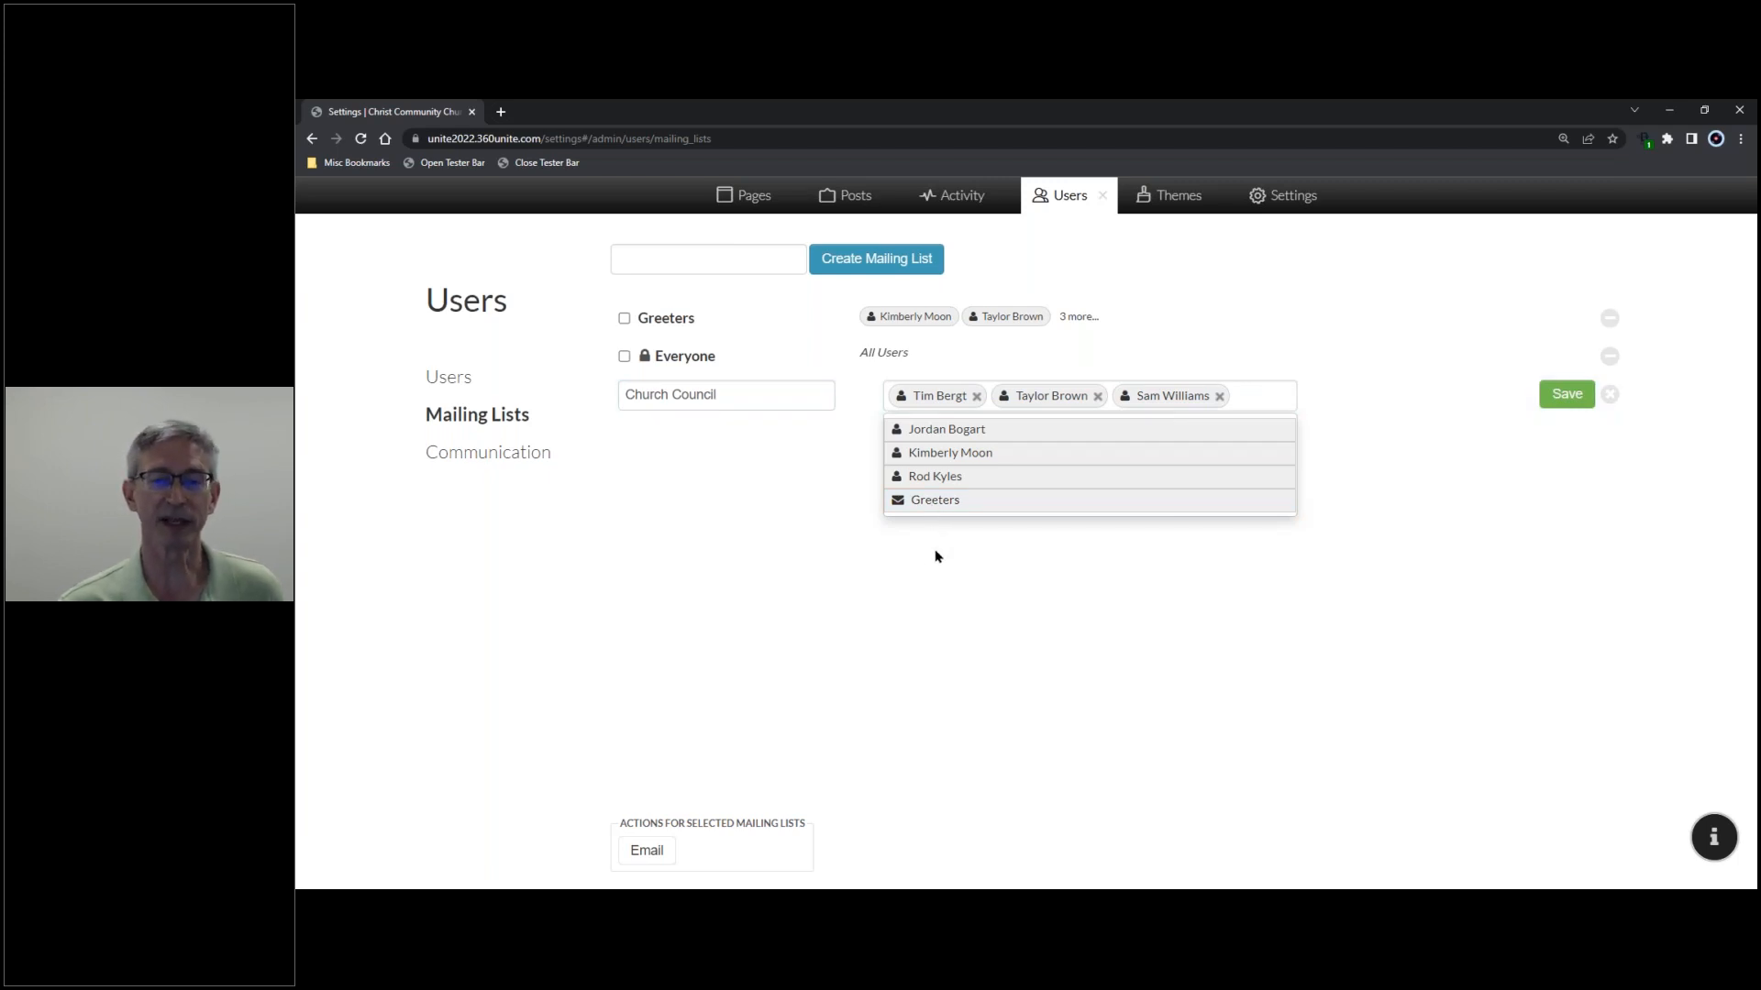
{"action": "left_click", "coordinate": [962, 504]}
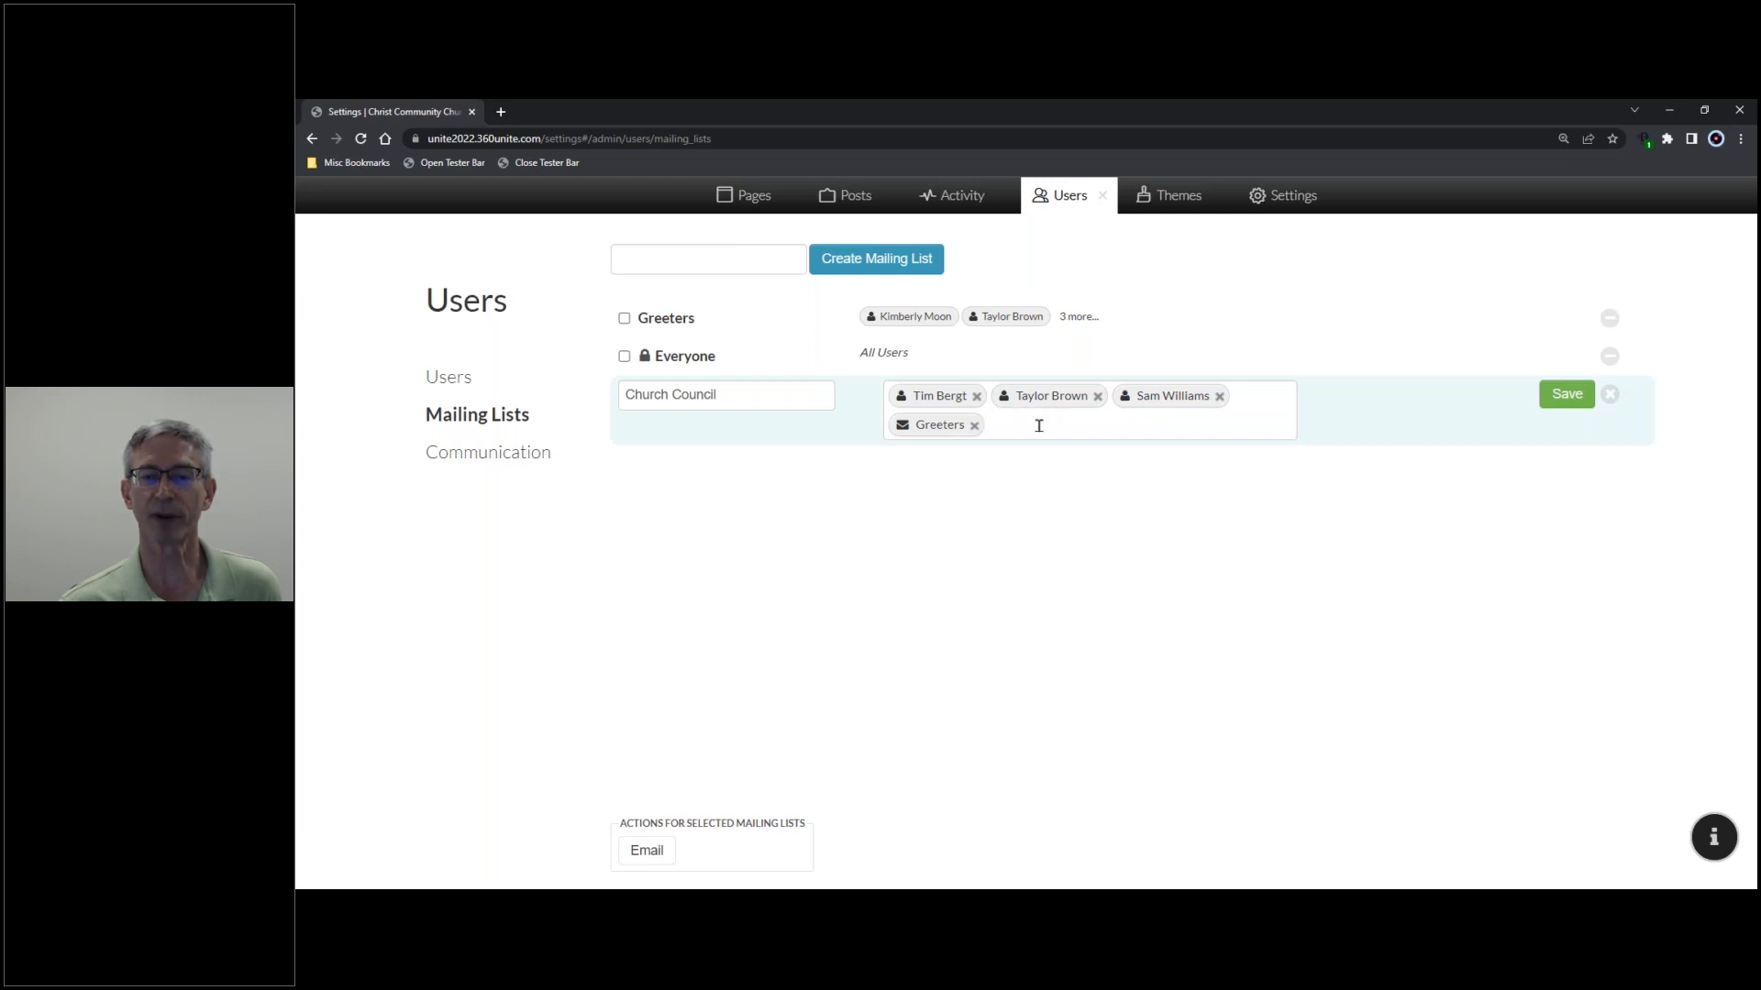
{"action": "left_click", "coordinate": [975, 425]}
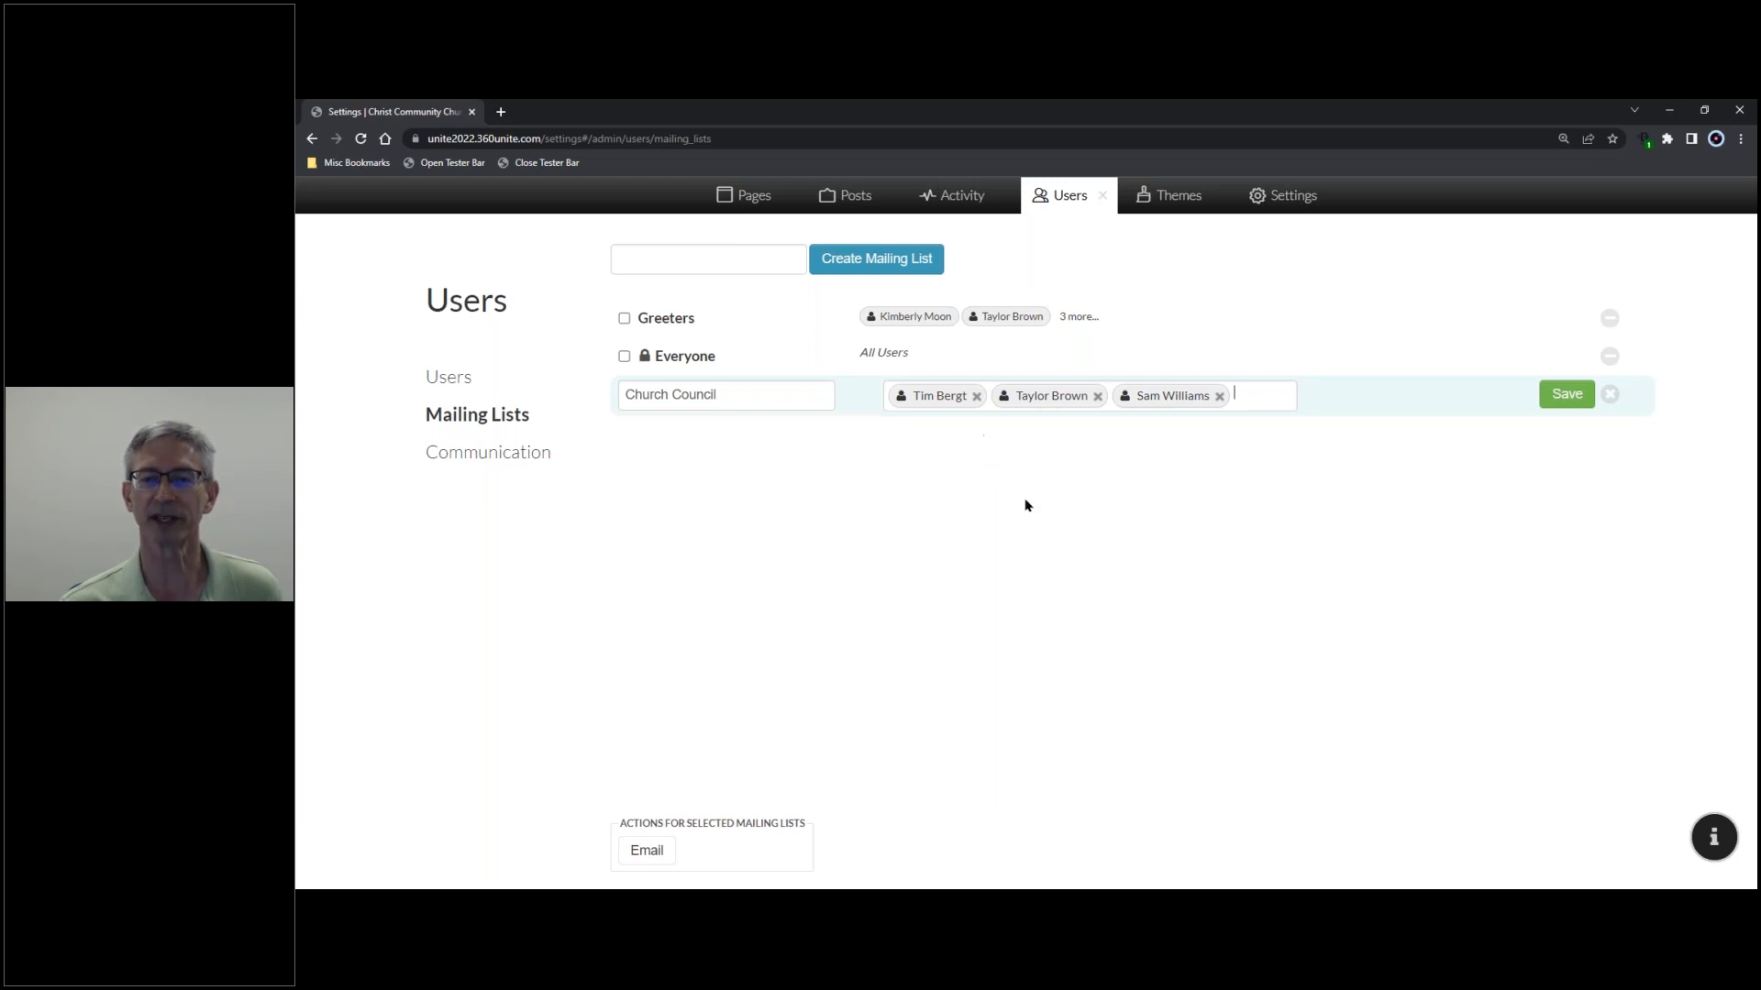
{"action": "left_click", "coordinate": [1265, 396]}
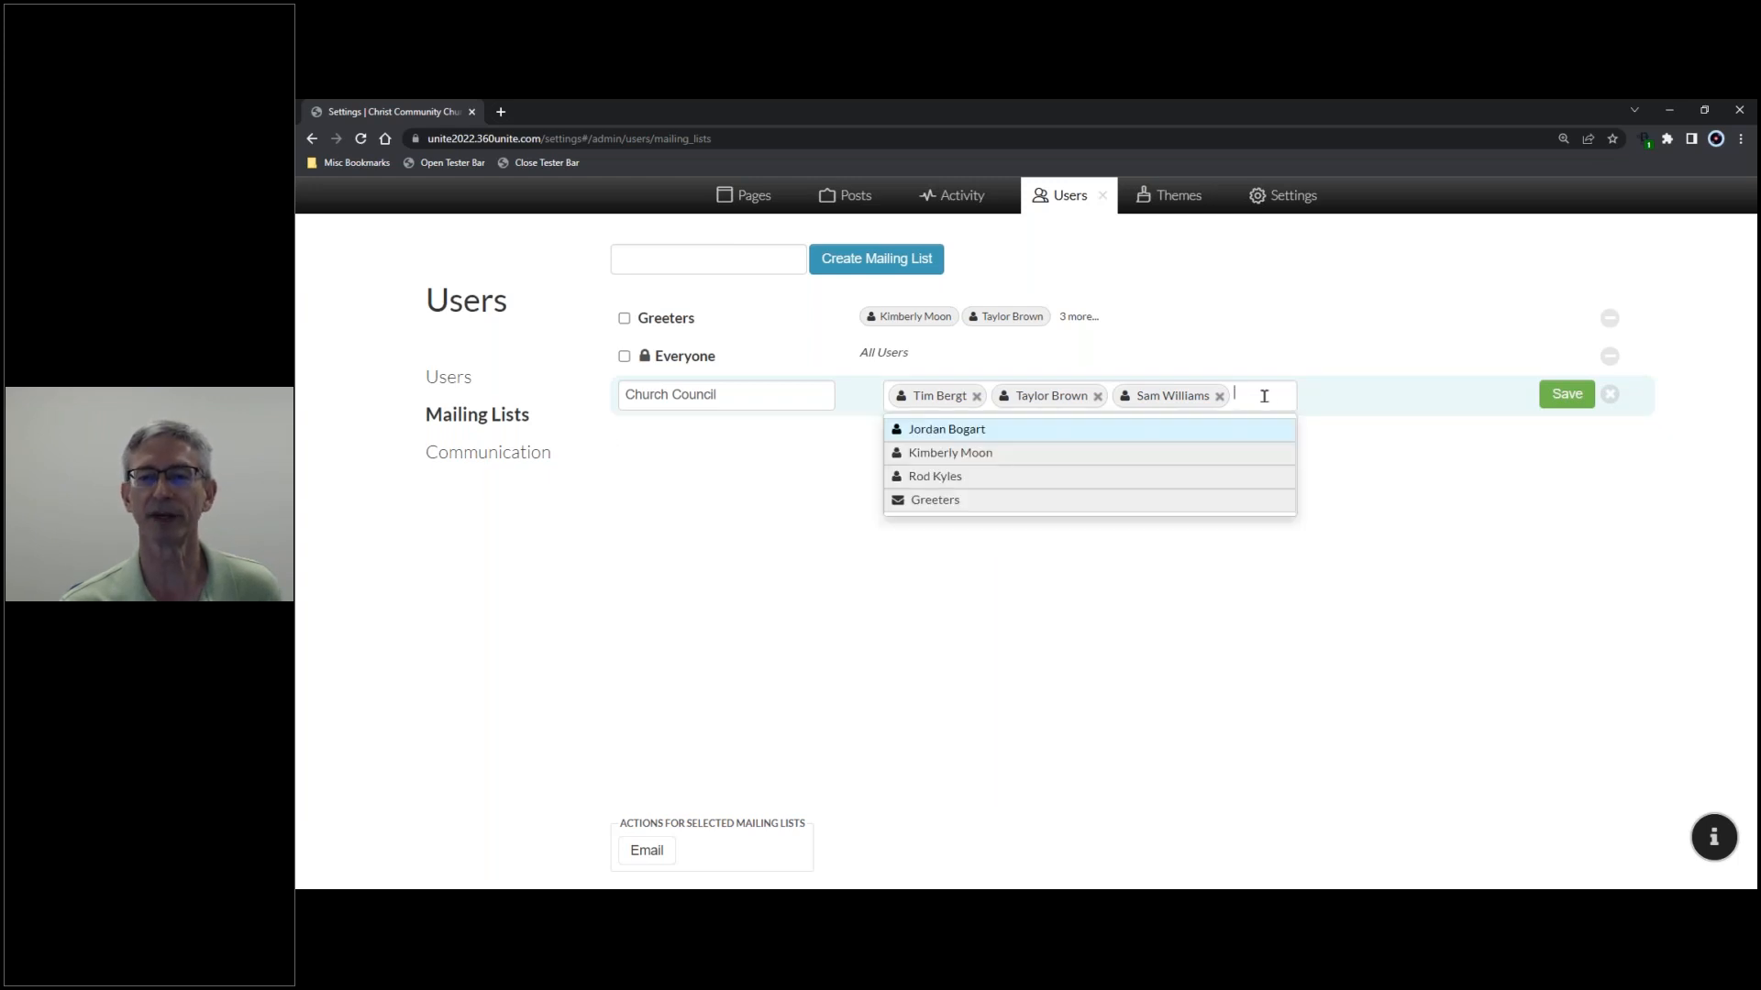
{"action": "left_click", "coordinate": [975, 431]}
{"action": "left_click", "coordinate": [1210, 419]}
{"action": "left_click", "coordinate": [1053, 483]}
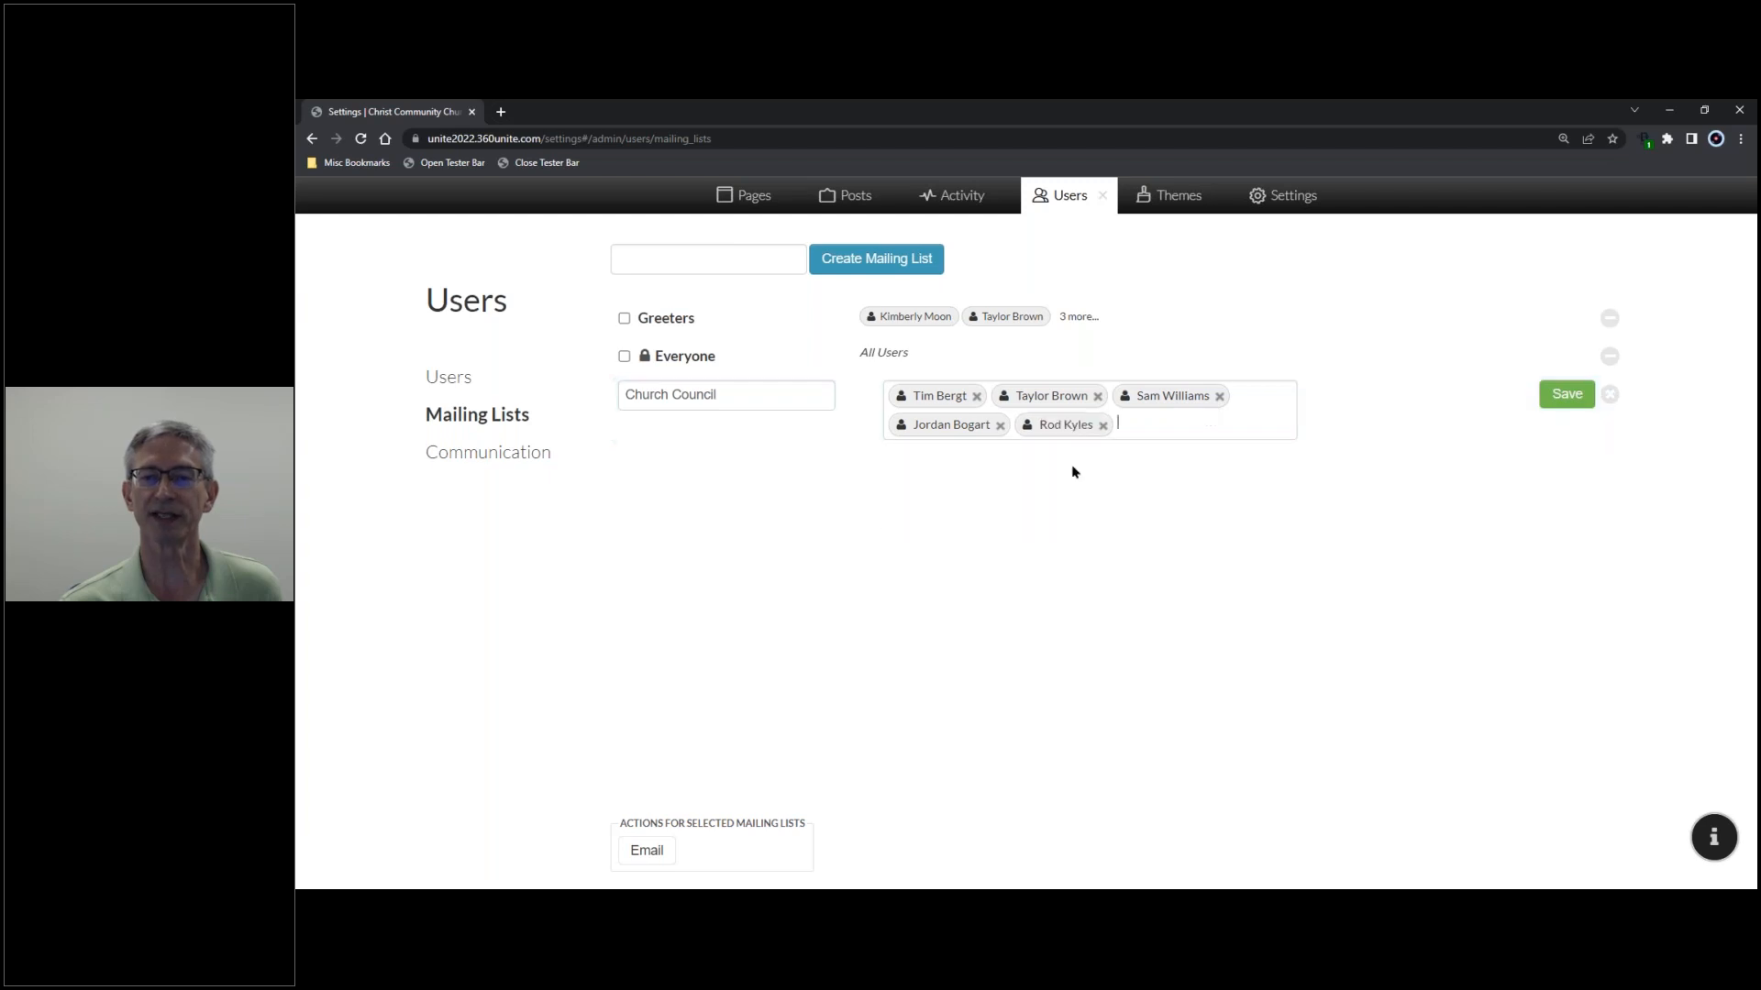
{"action": "left_click", "coordinate": [1566, 394]}
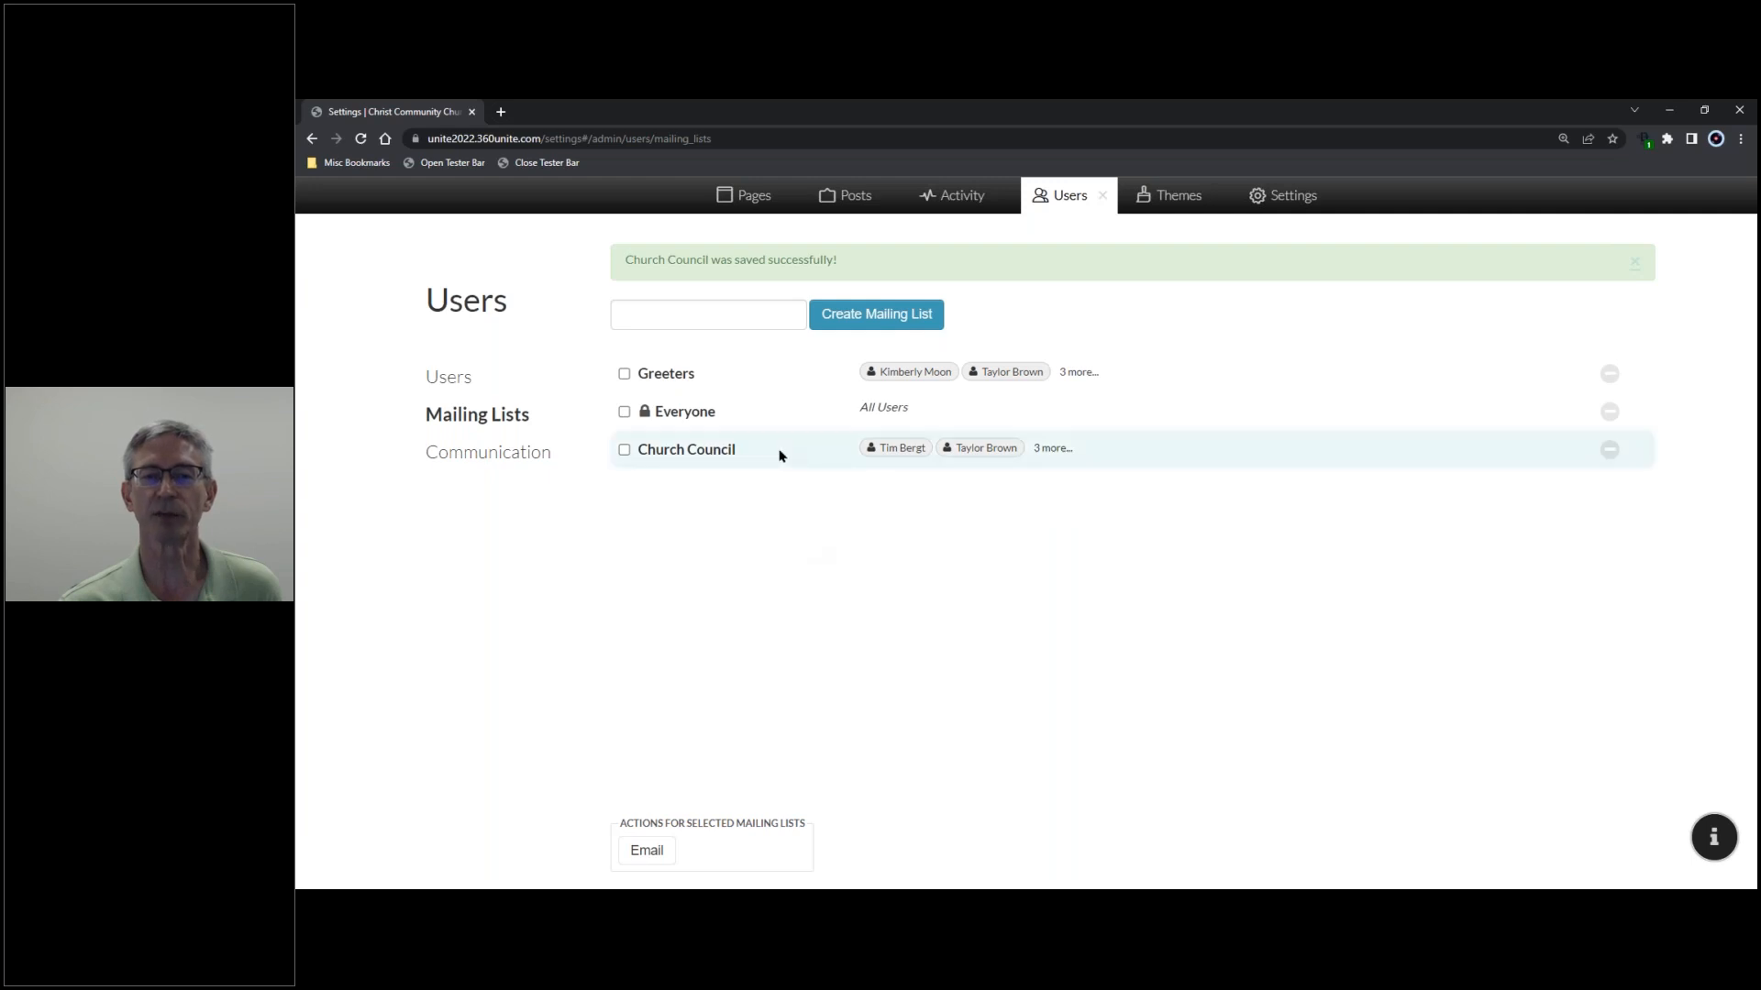
- Dismiss the save banner, select Church Council, and email it to open a new Outlook message
{"action": "left_click", "coordinate": [1634, 262]}
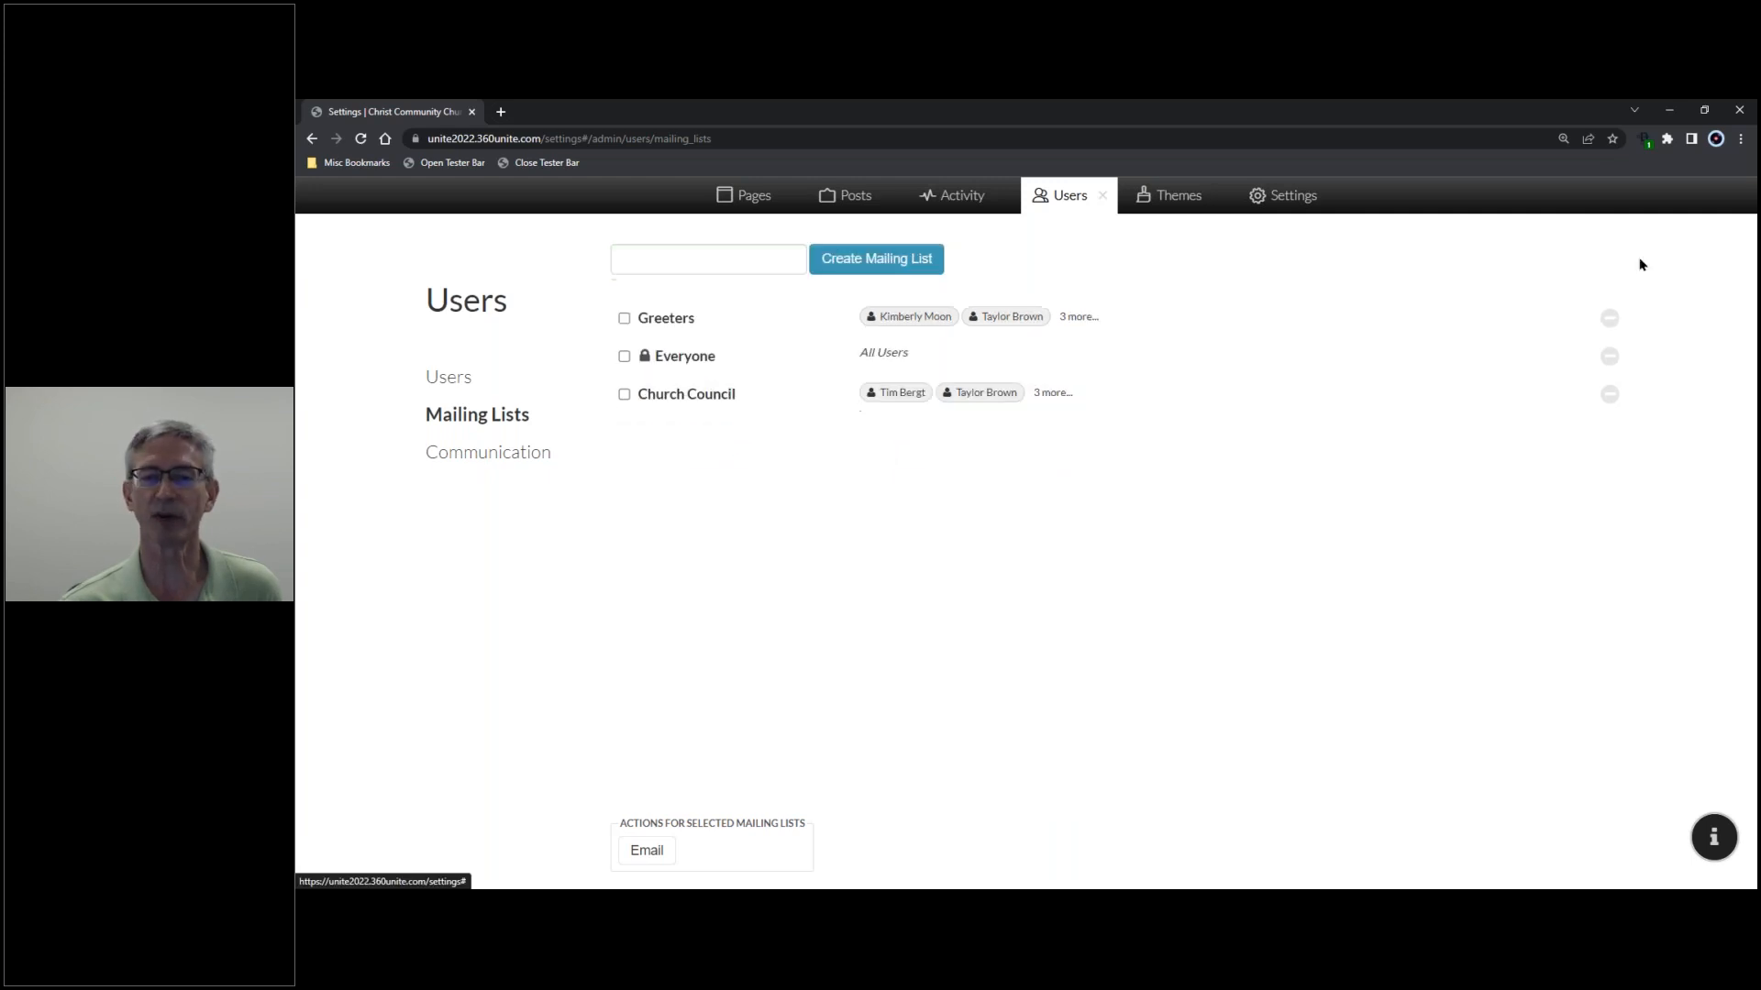
{"action": "left_click", "coordinate": [625, 396]}
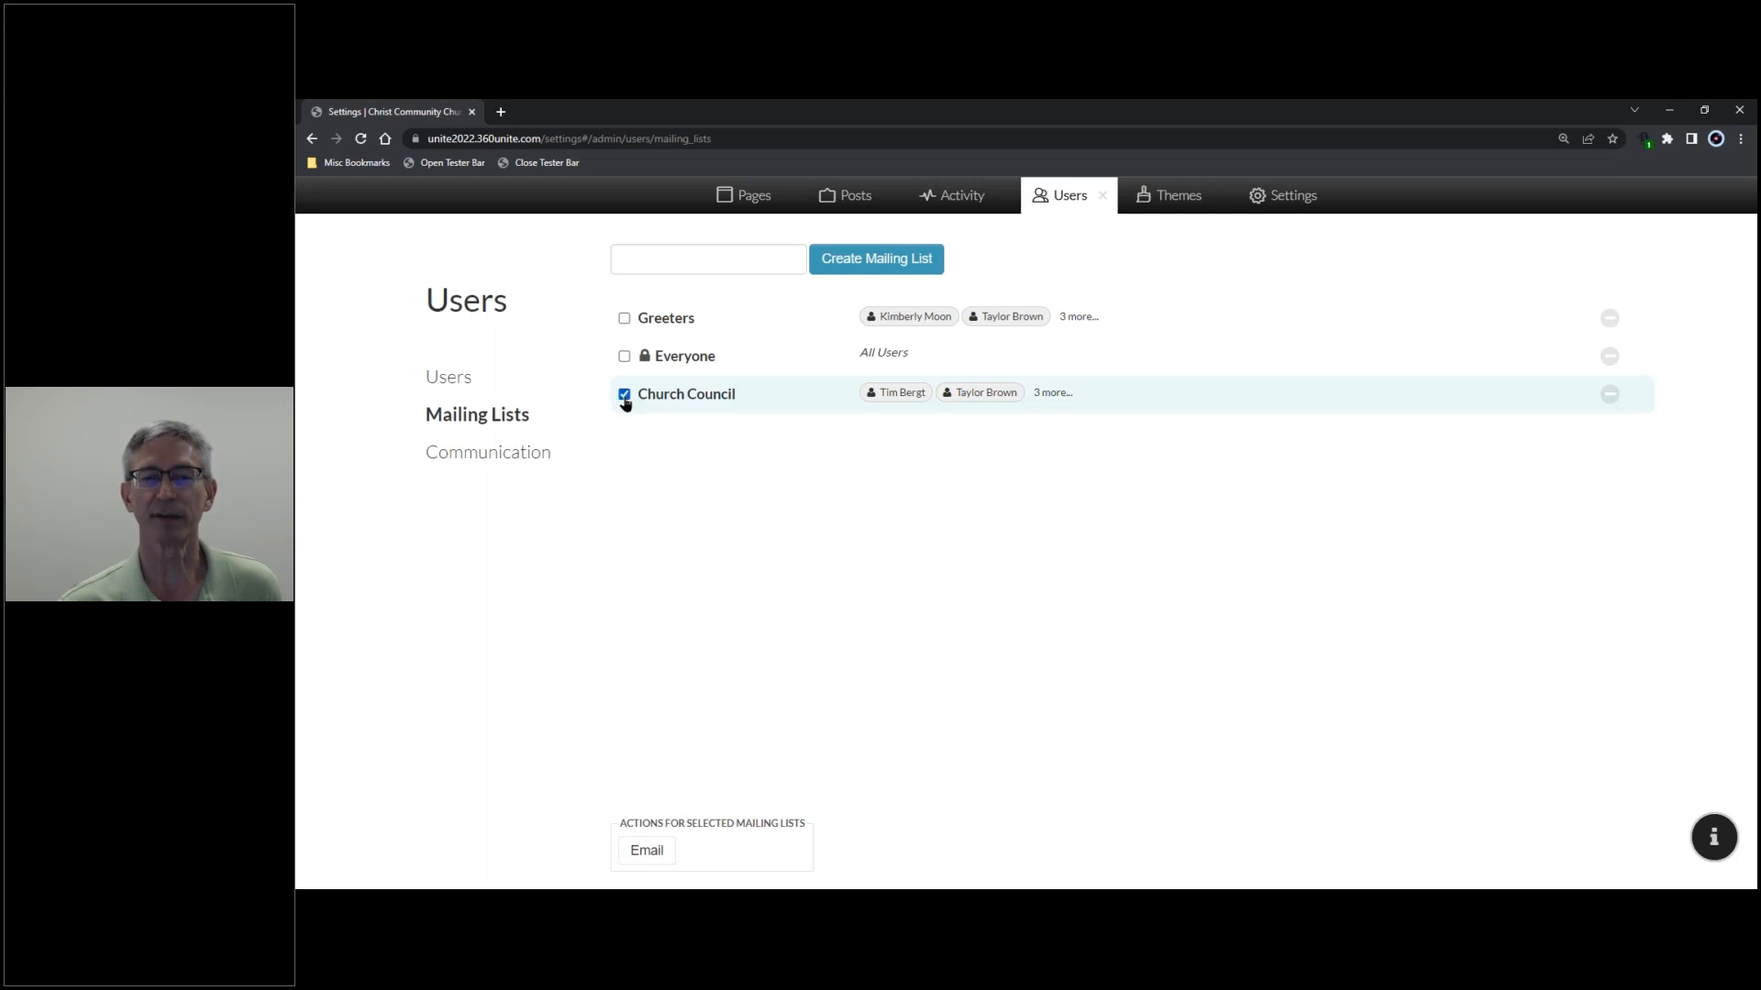
{"action": "left_click", "coordinate": [651, 853]}
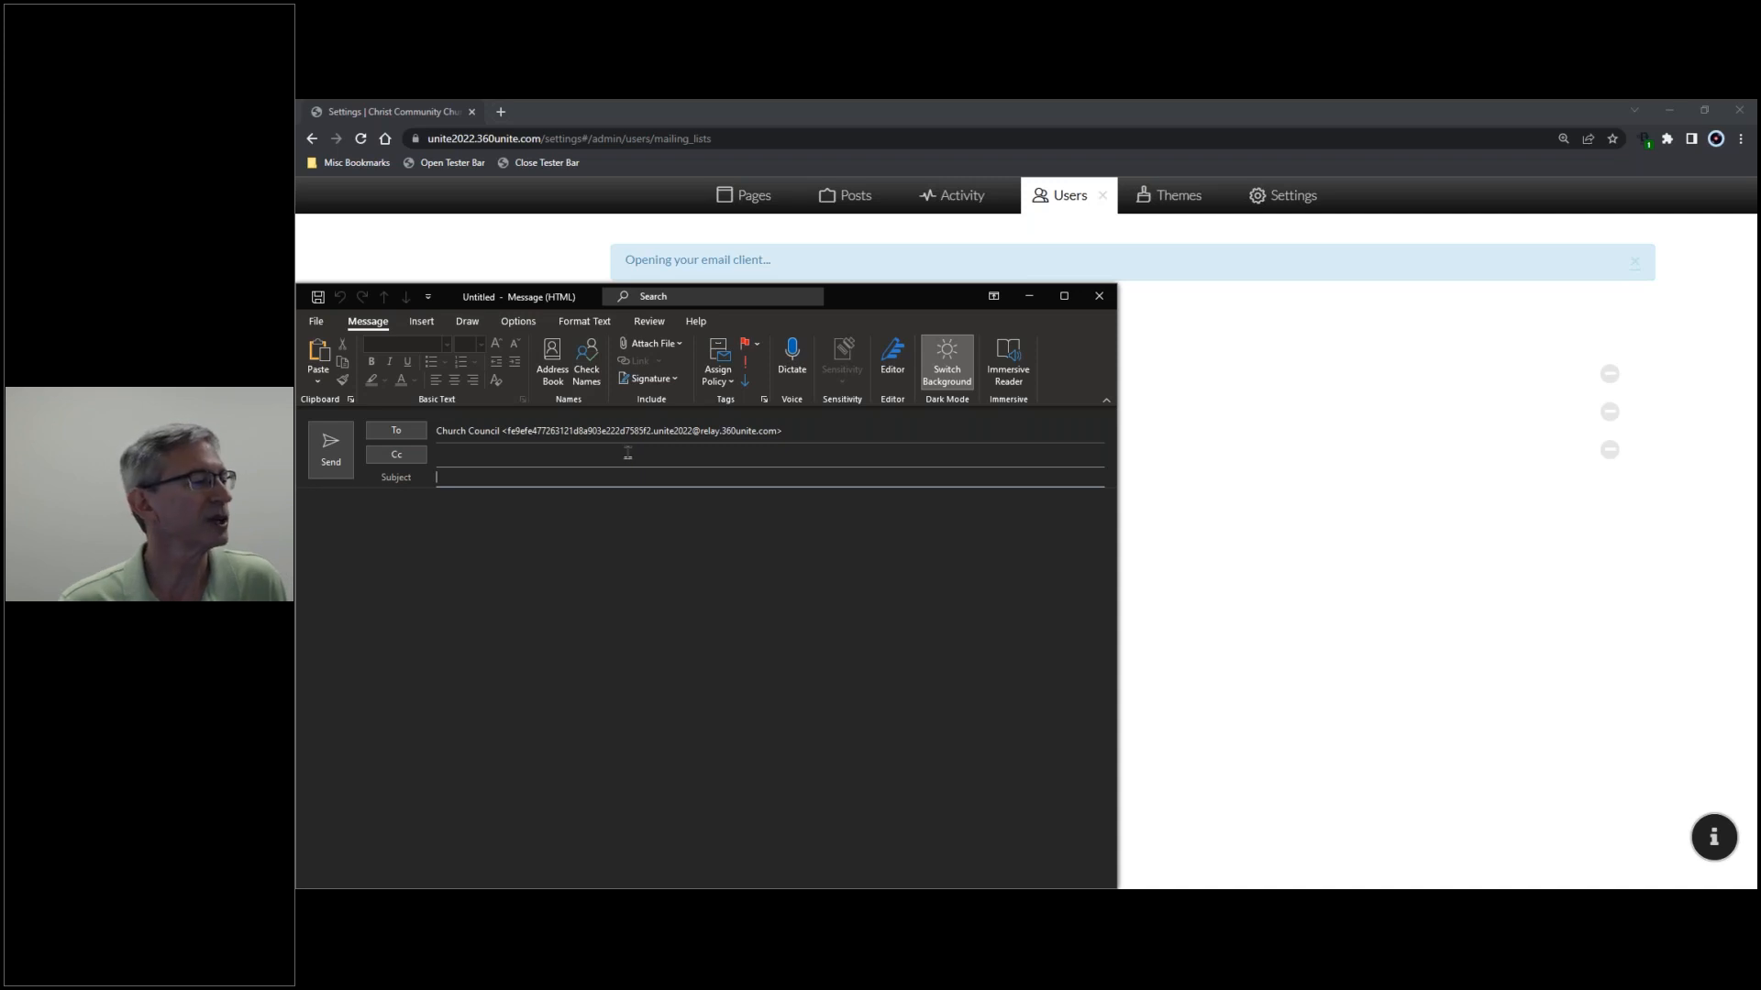
- Set the message subject to 'Church Council', replacing the mistyped 'Test Email'
{"action": "left_click_drag", "start_coordinate": [931, 302], "coordinate": [973, 275]}
{"action": "left_click", "coordinate": [877, 438]}
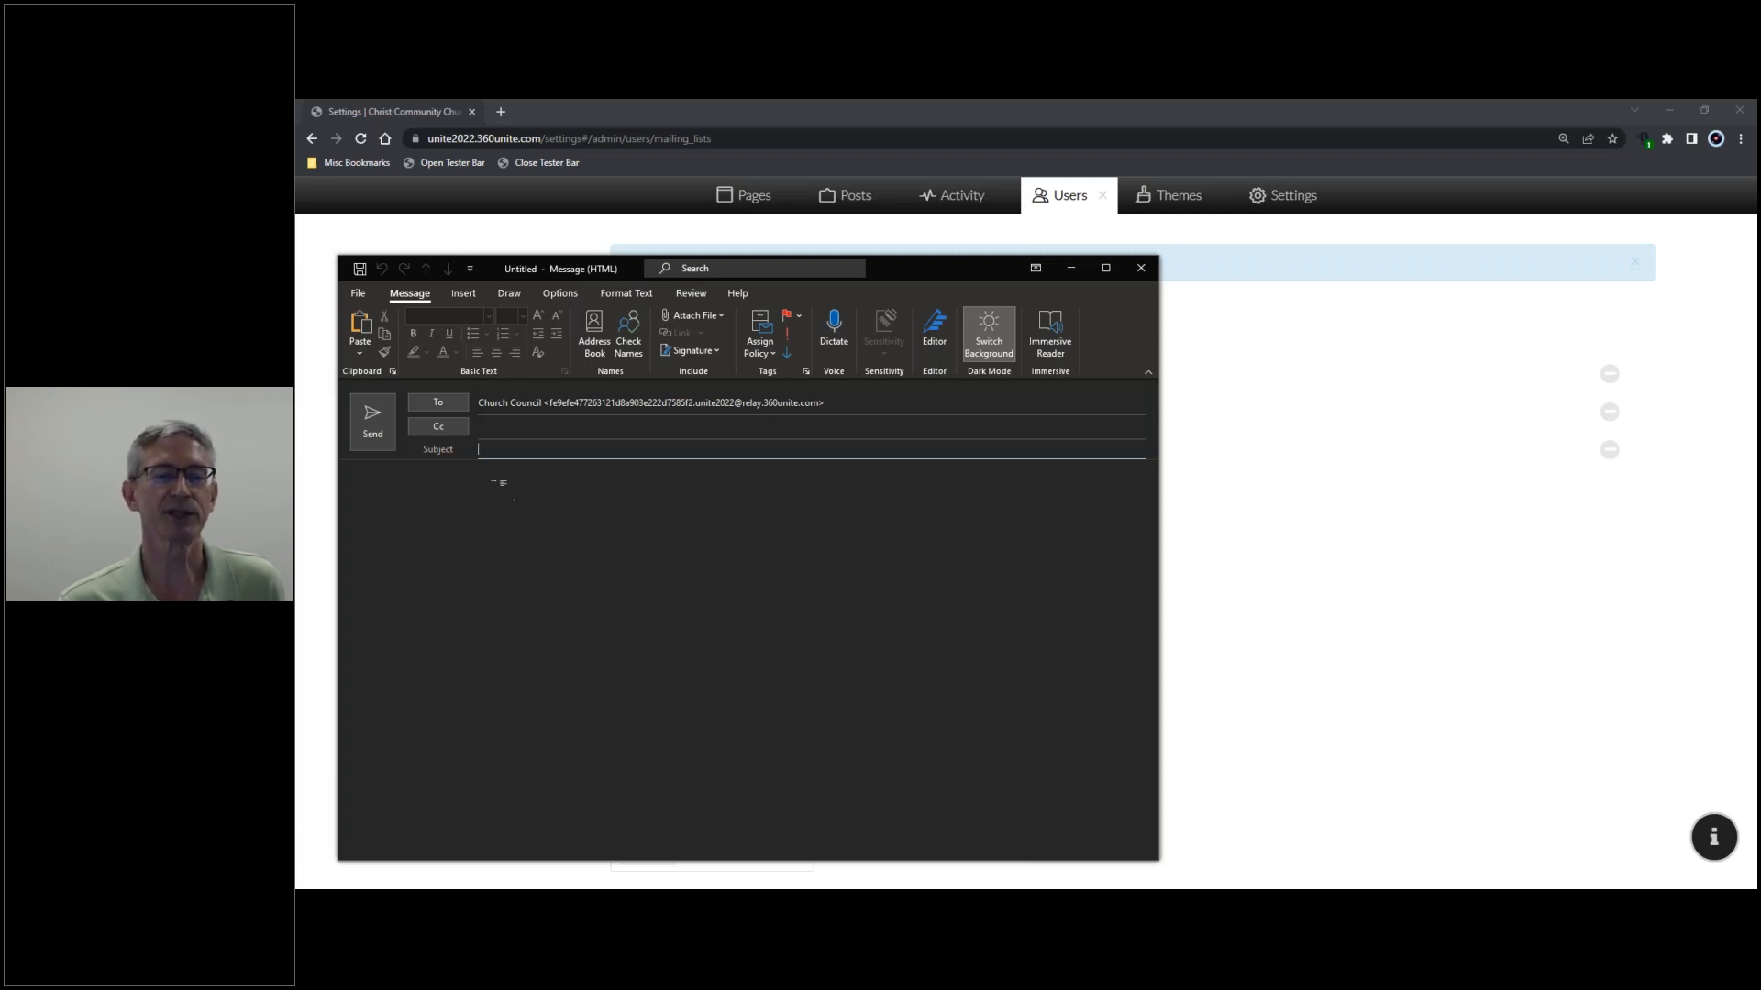
{"action": "type", "text": "Test"}
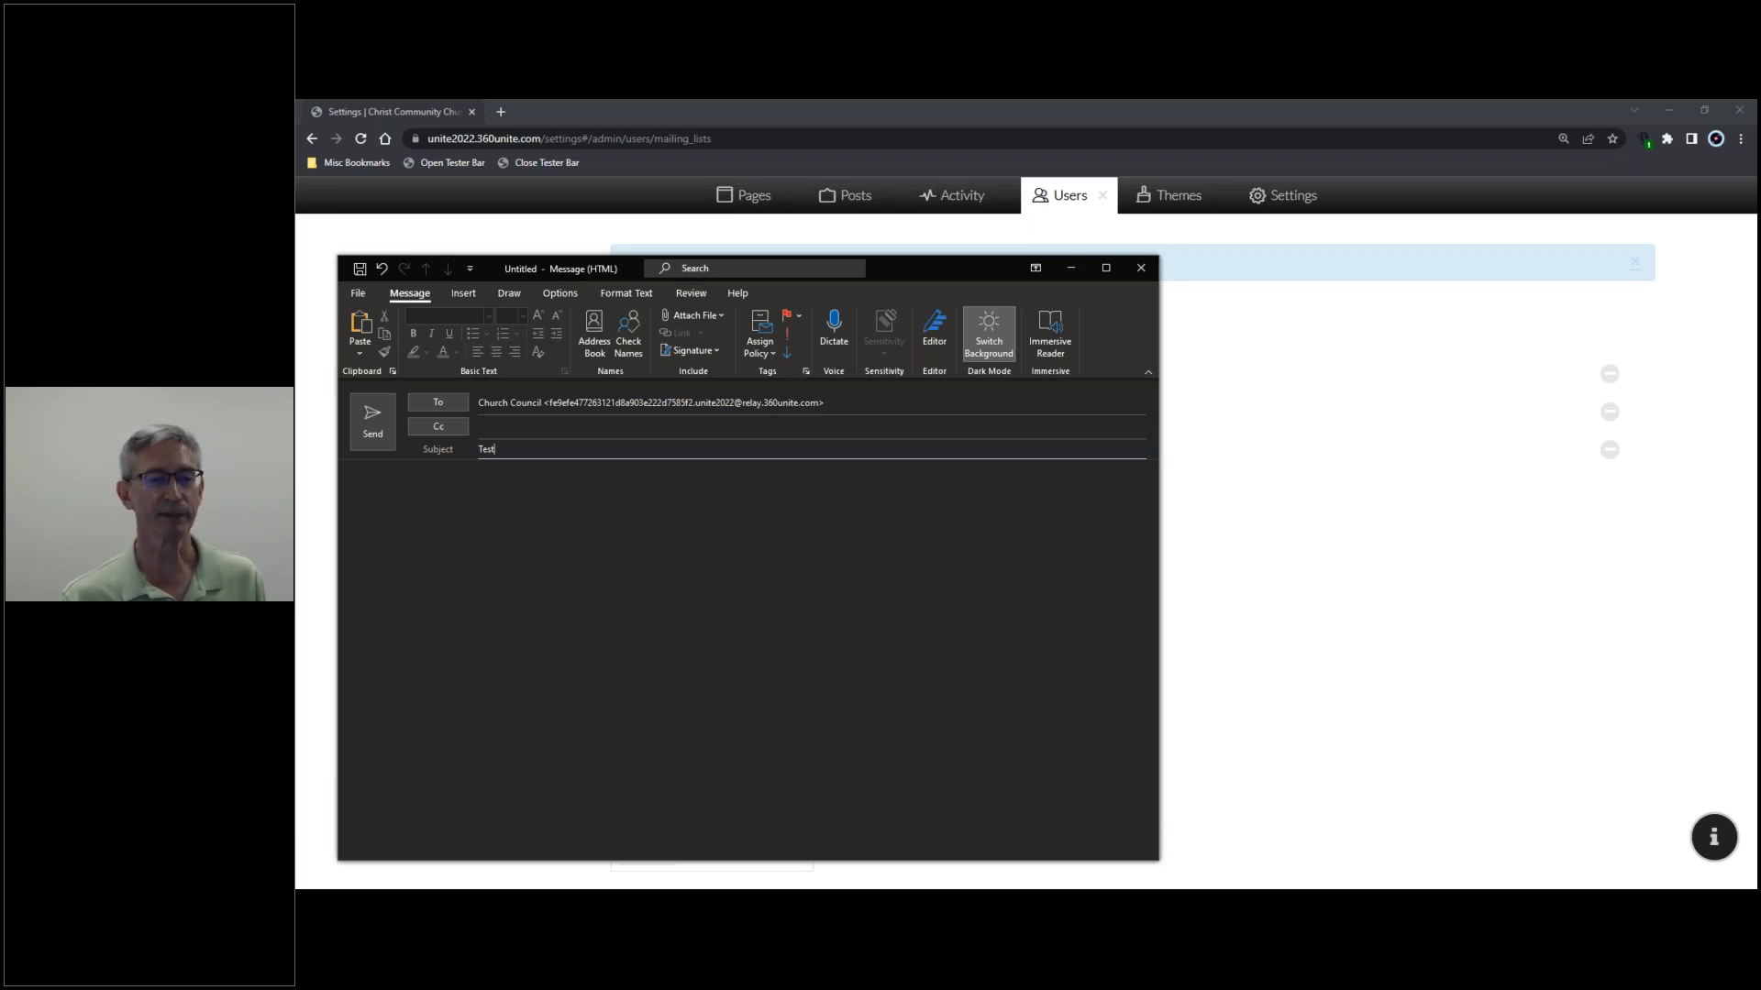
{"action": "type", "text": " Email"}
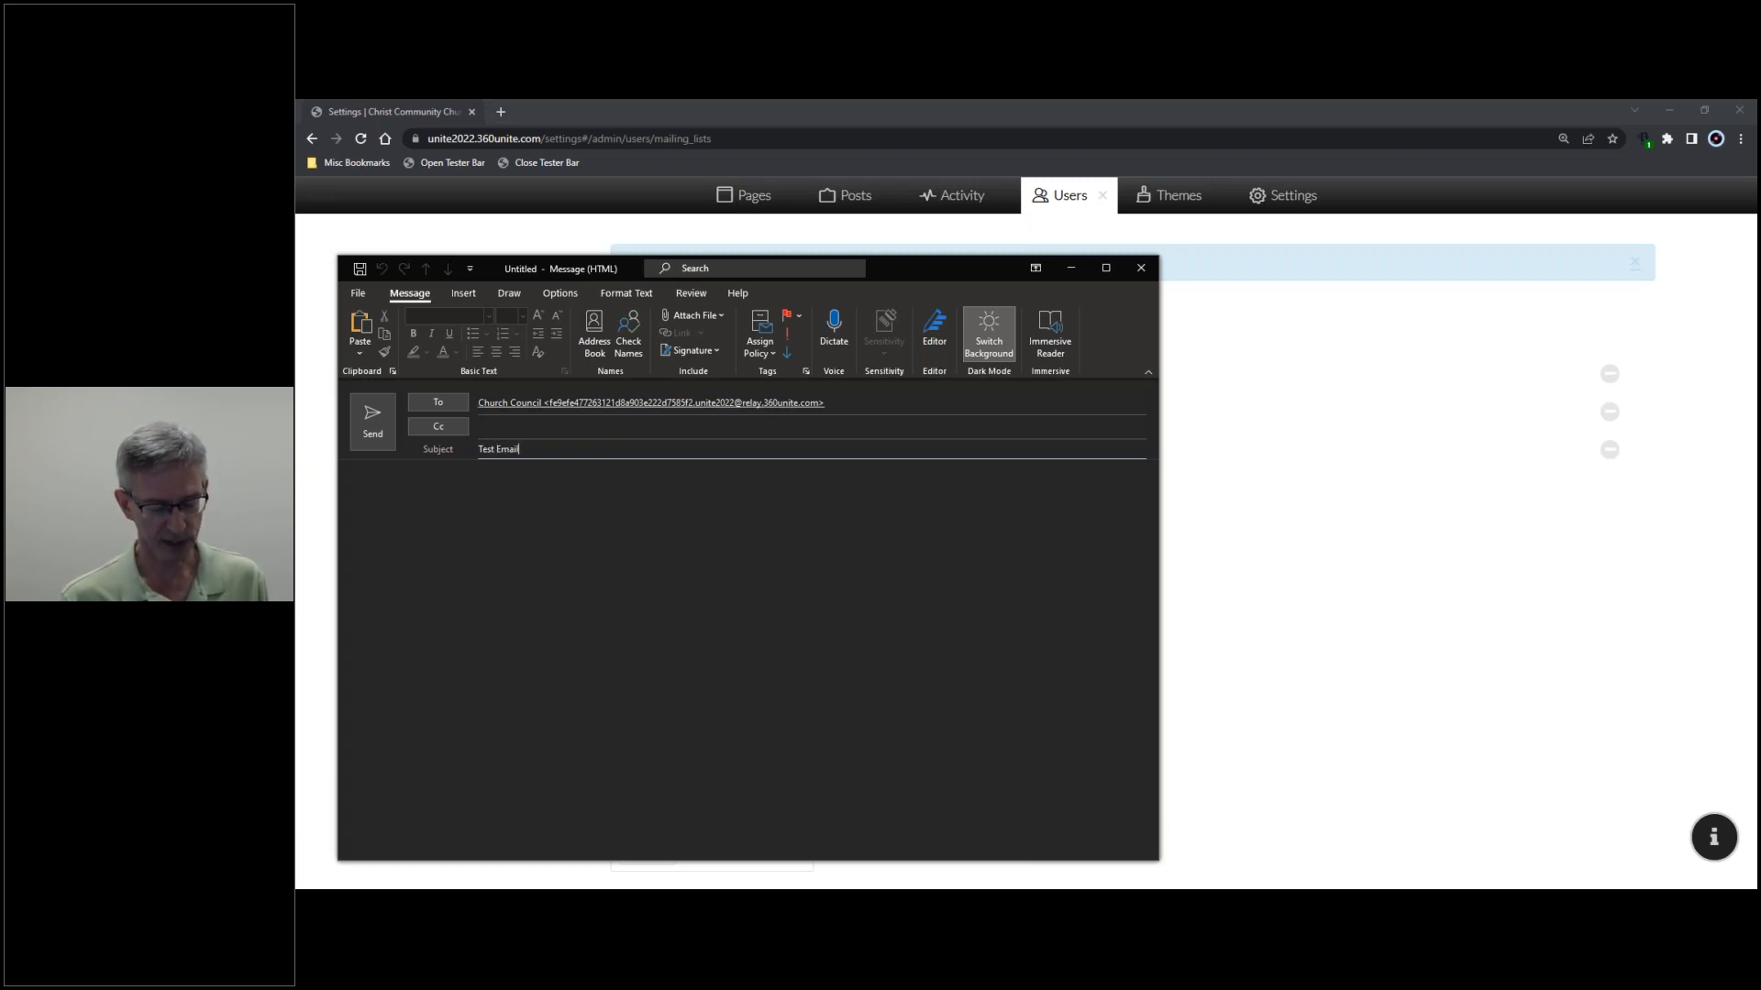
{"action": "key", "text": "BackSpace"}
{"action": "key", "text": "BackSpace"}
{"action": "key", "text": "BackSpace"}
{"action": "key", "text": "BackSpace"}
{"action": "key", "text": "BackSpace"}
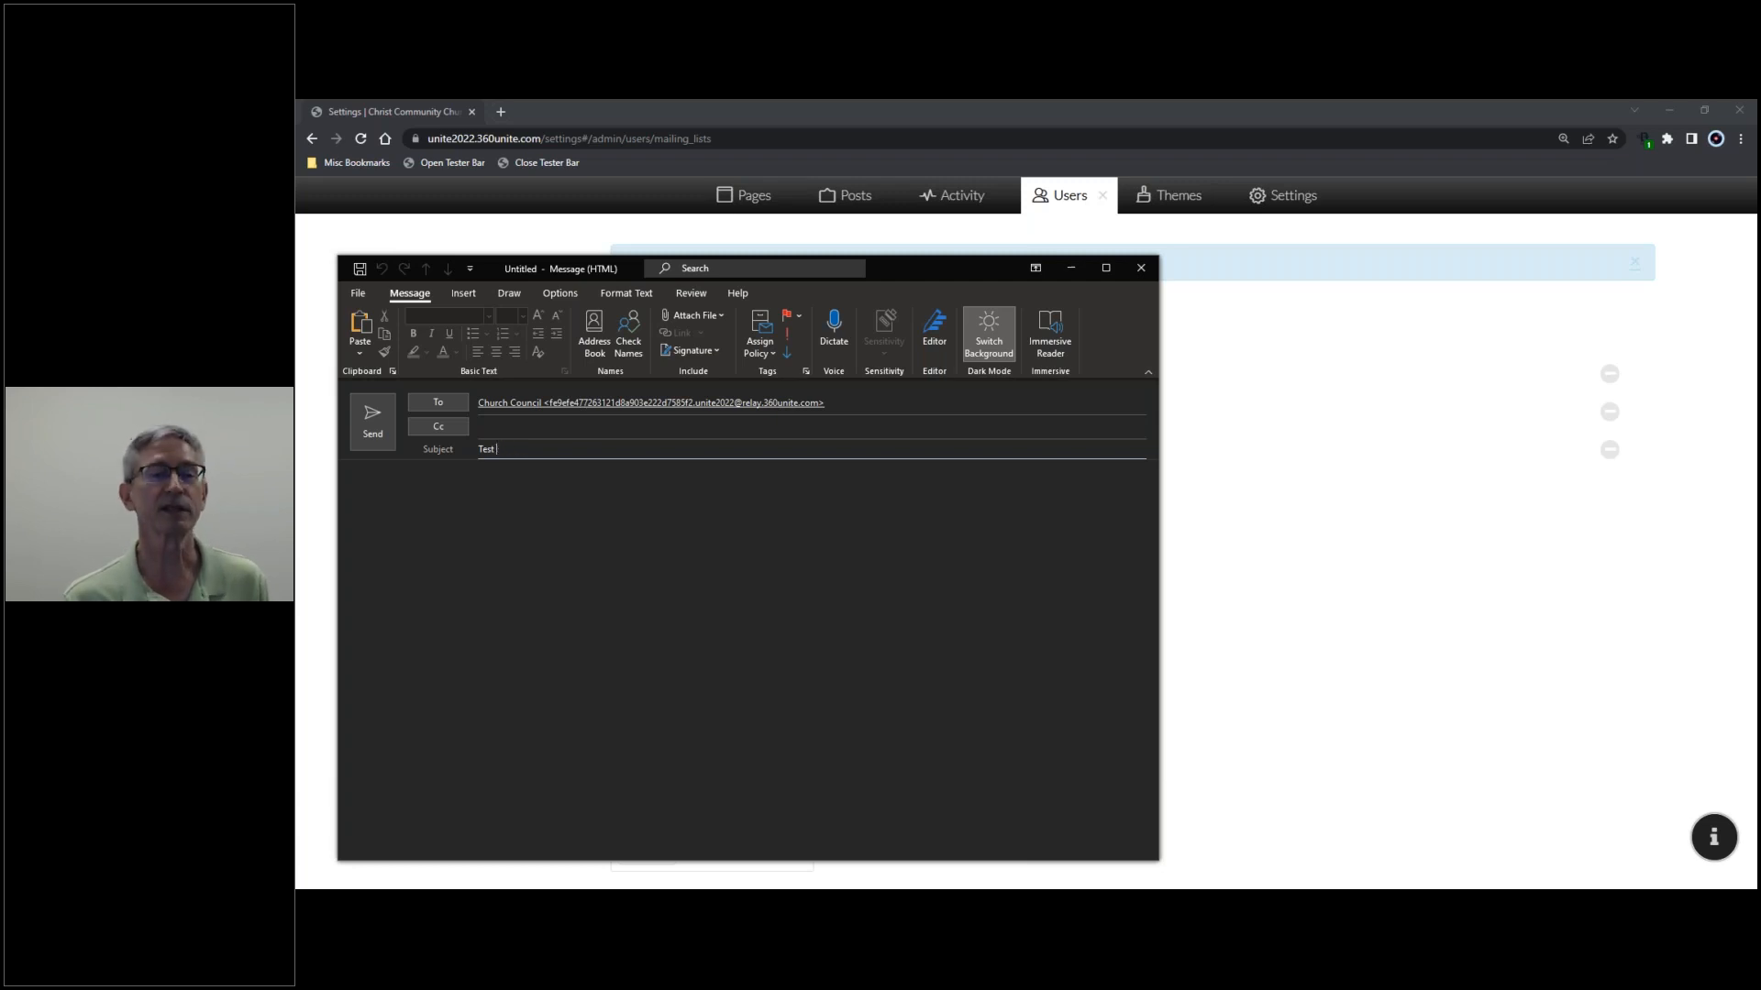
{"action": "key", "text": "BackSpace"}
{"action": "key", "text": "BackSpace"}
{"action": "key", "text": "BackSpace"}
{"action": "type", "text": "Church Council"}
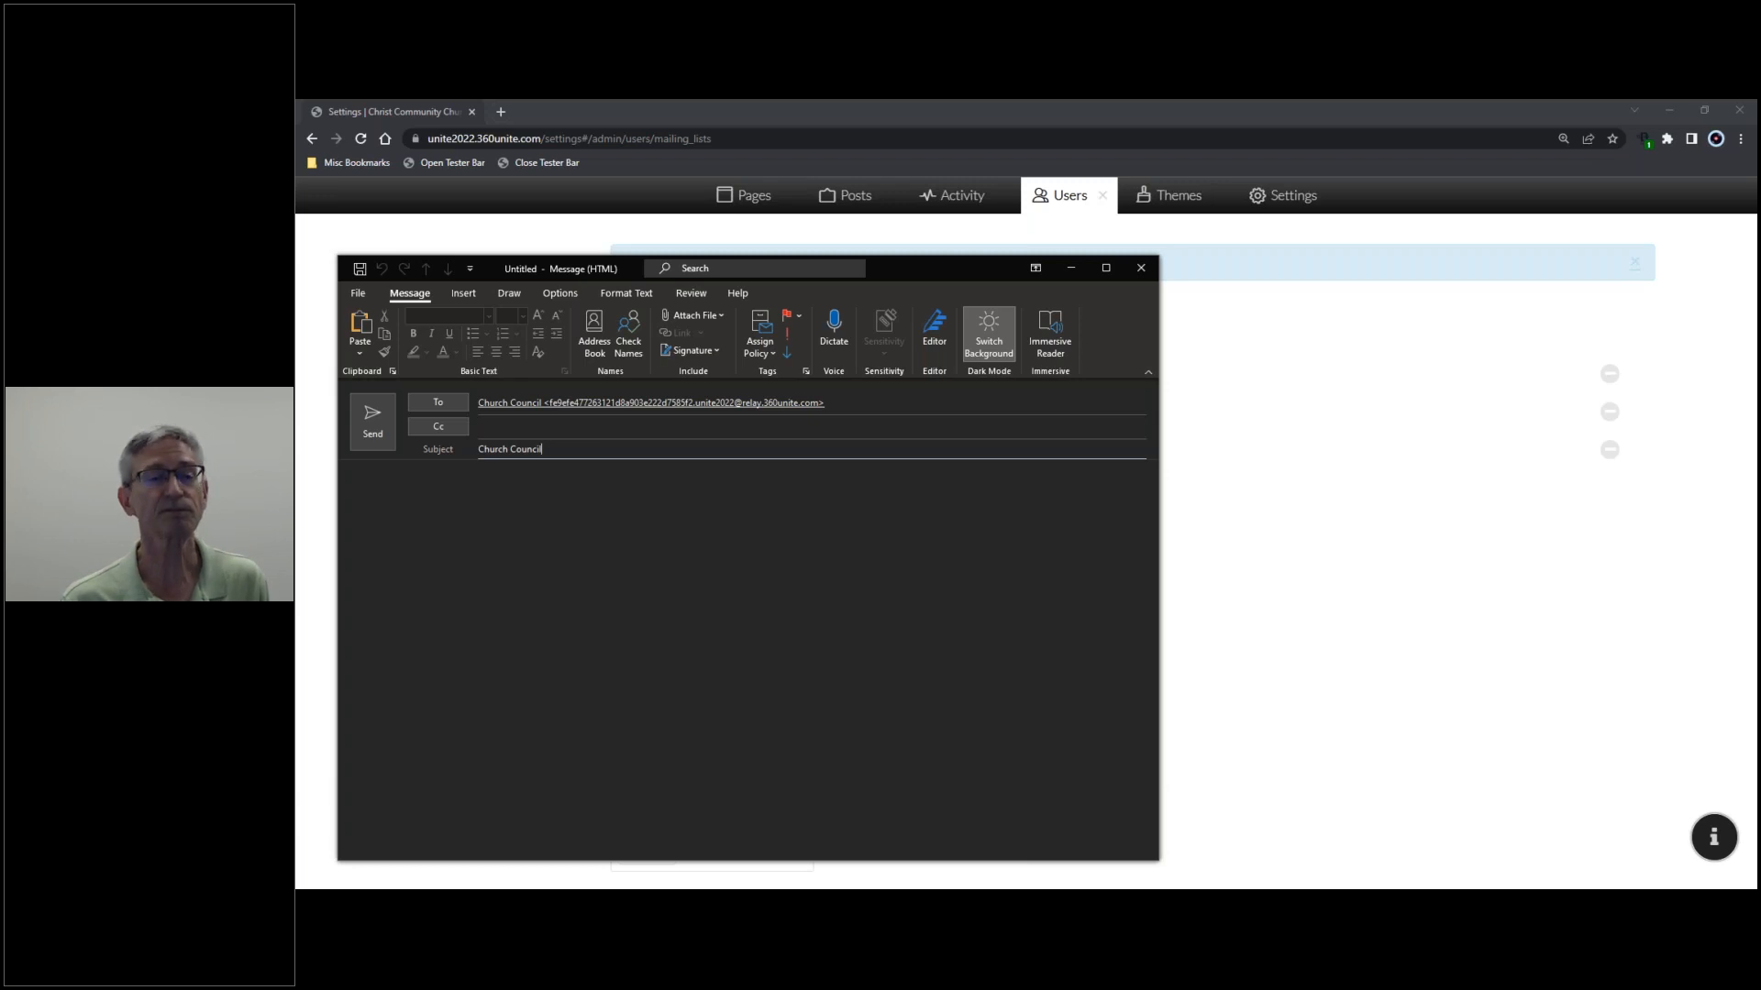
- Write 'Email test' as the message body and send it
{"action": "key", "text": "Tab"}
{"action": "type", "text": "Em"}
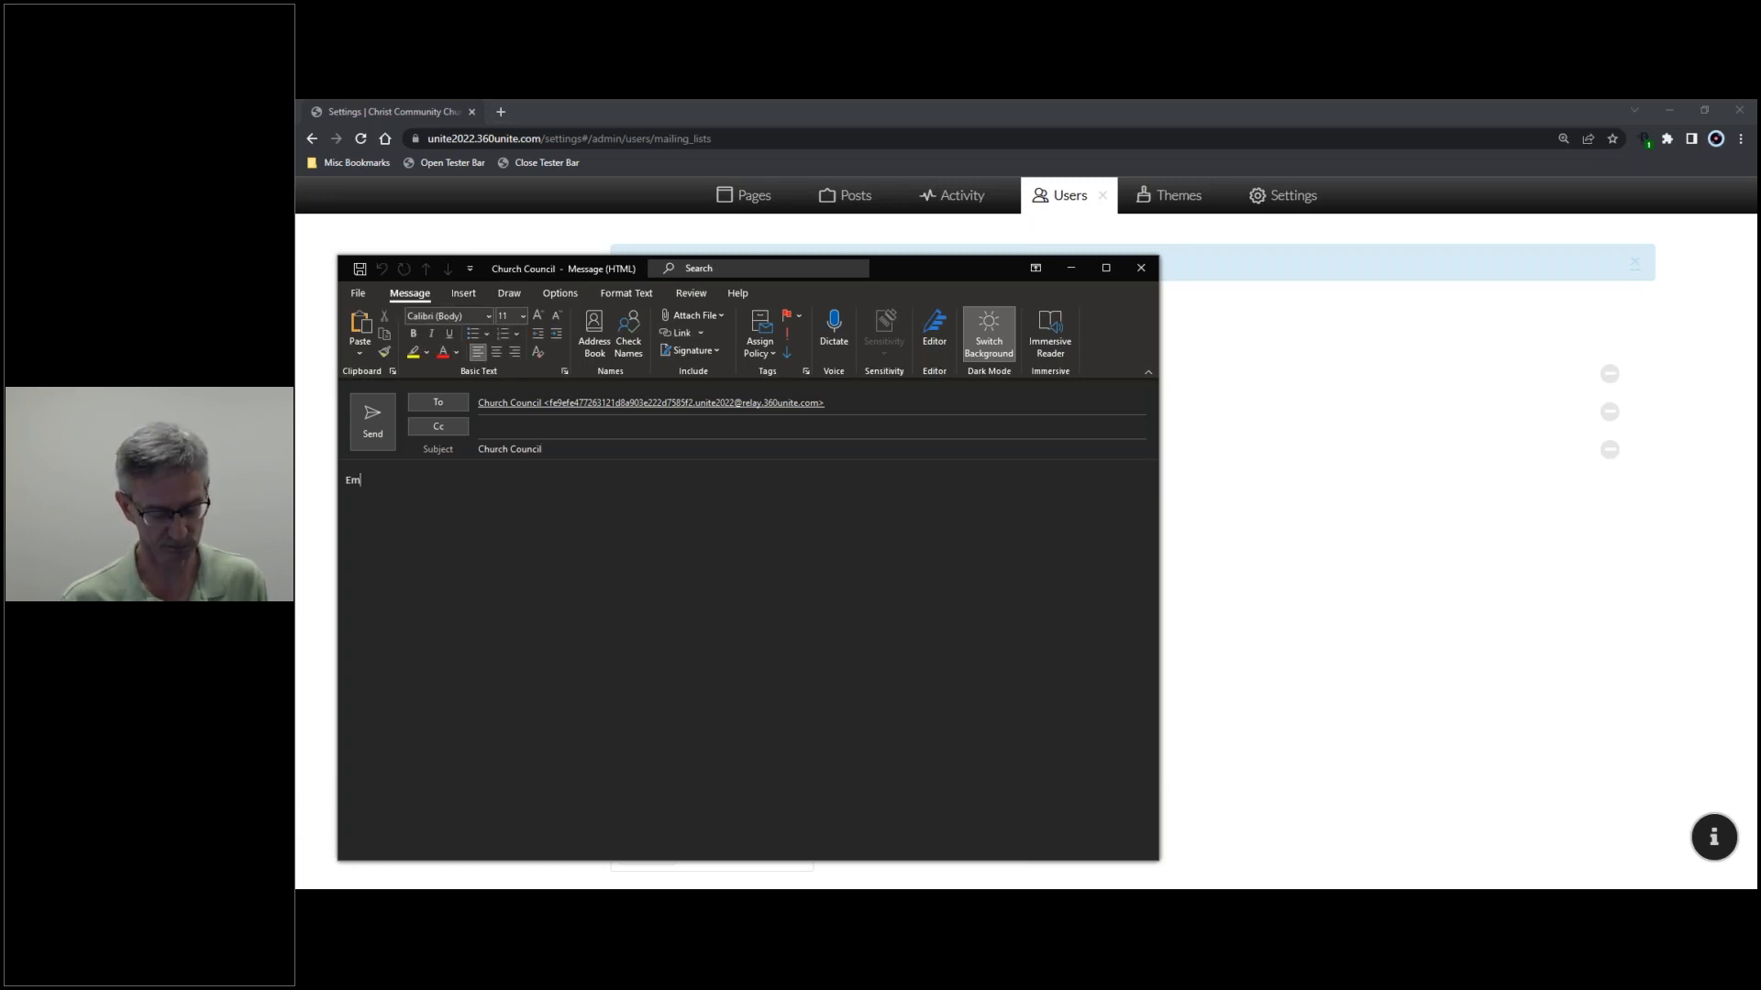
{"action": "type", "text": "ail test"}
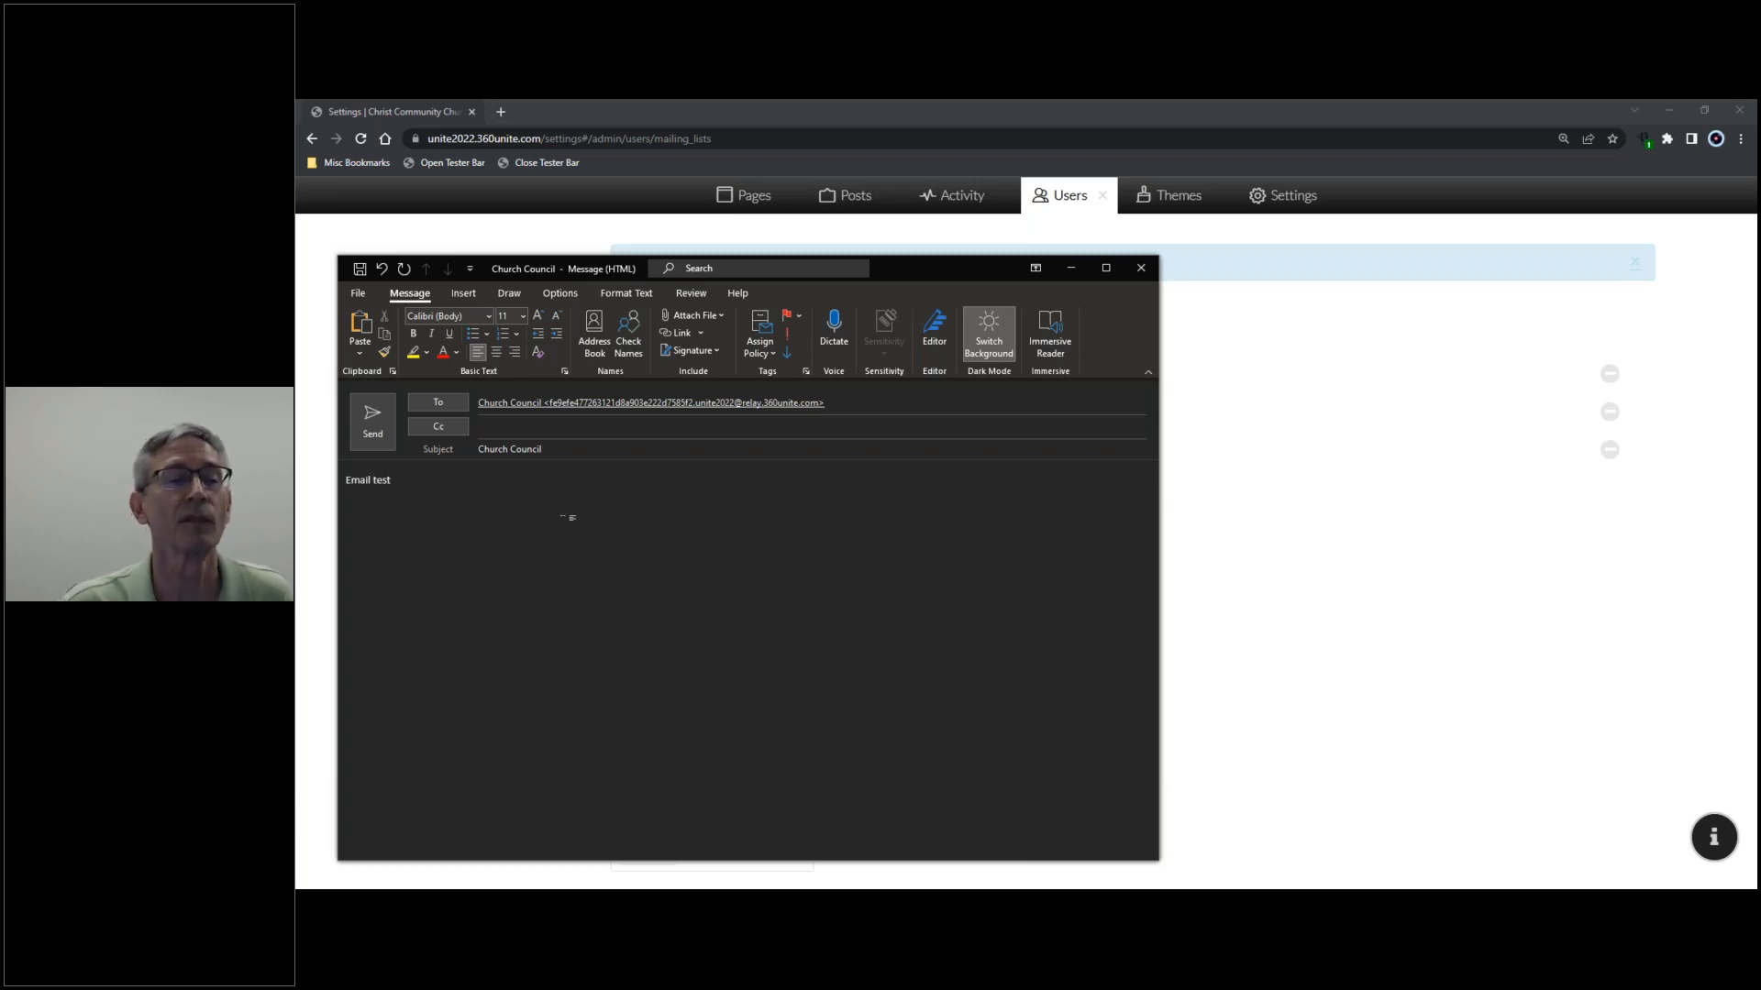
{"action": "left_click", "coordinate": [373, 441]}
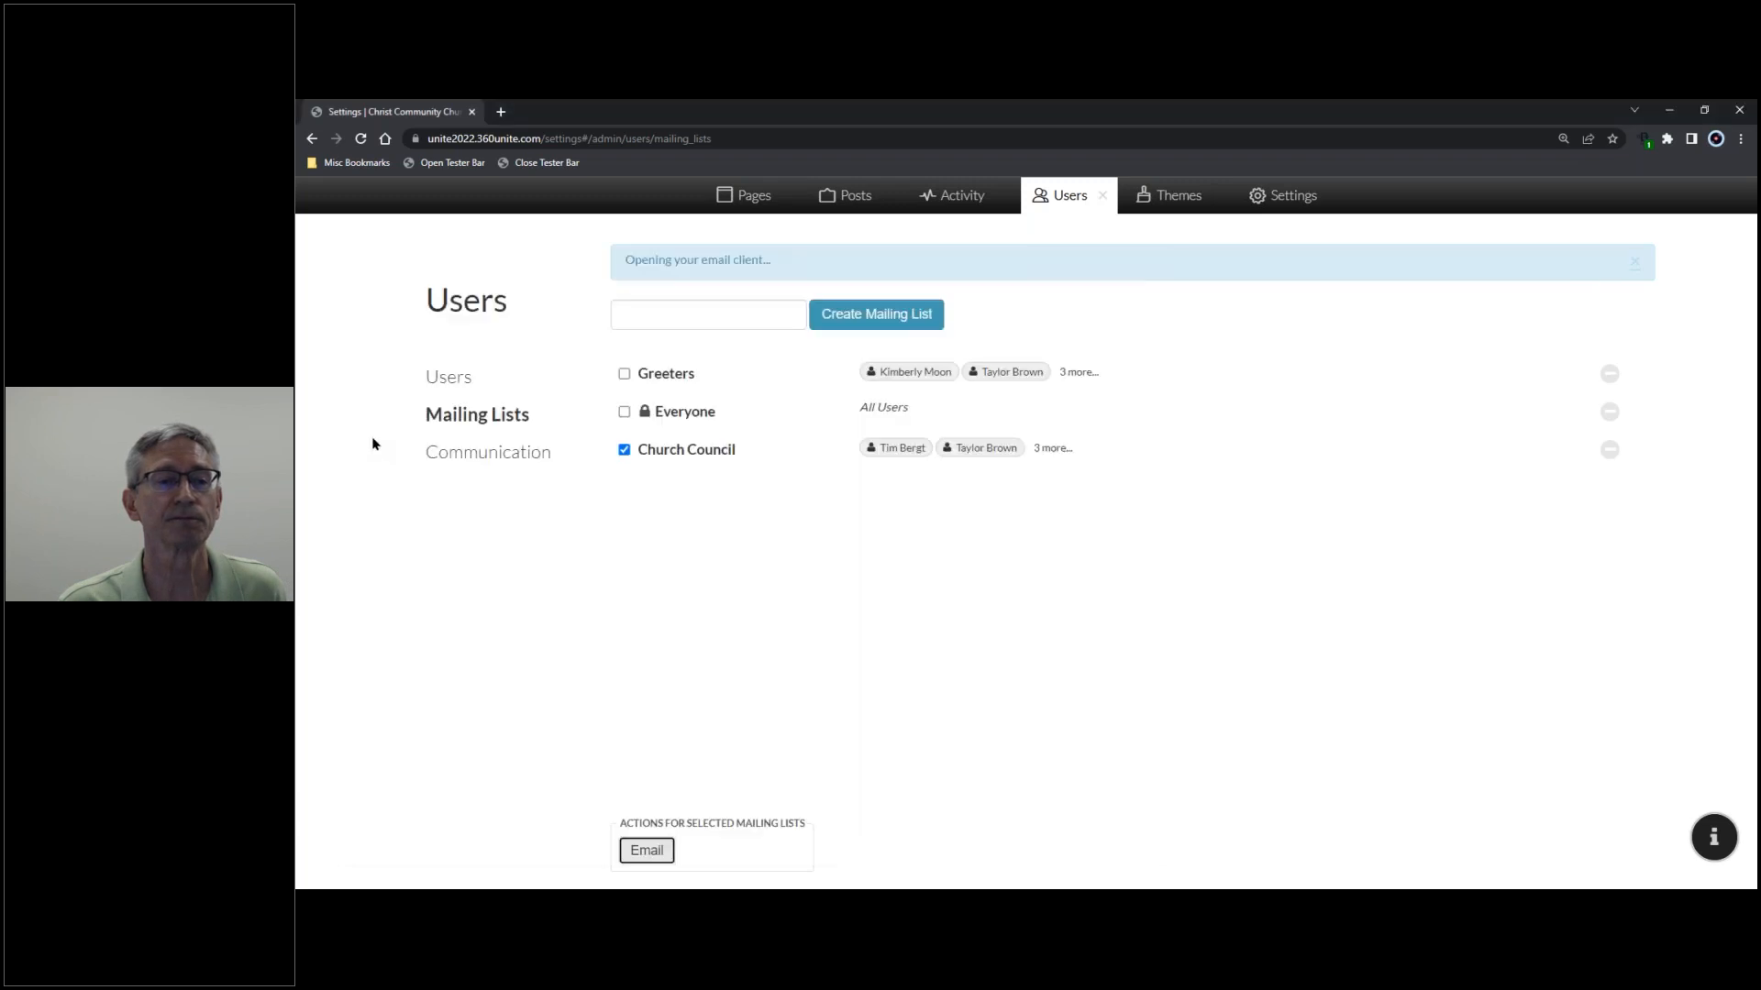
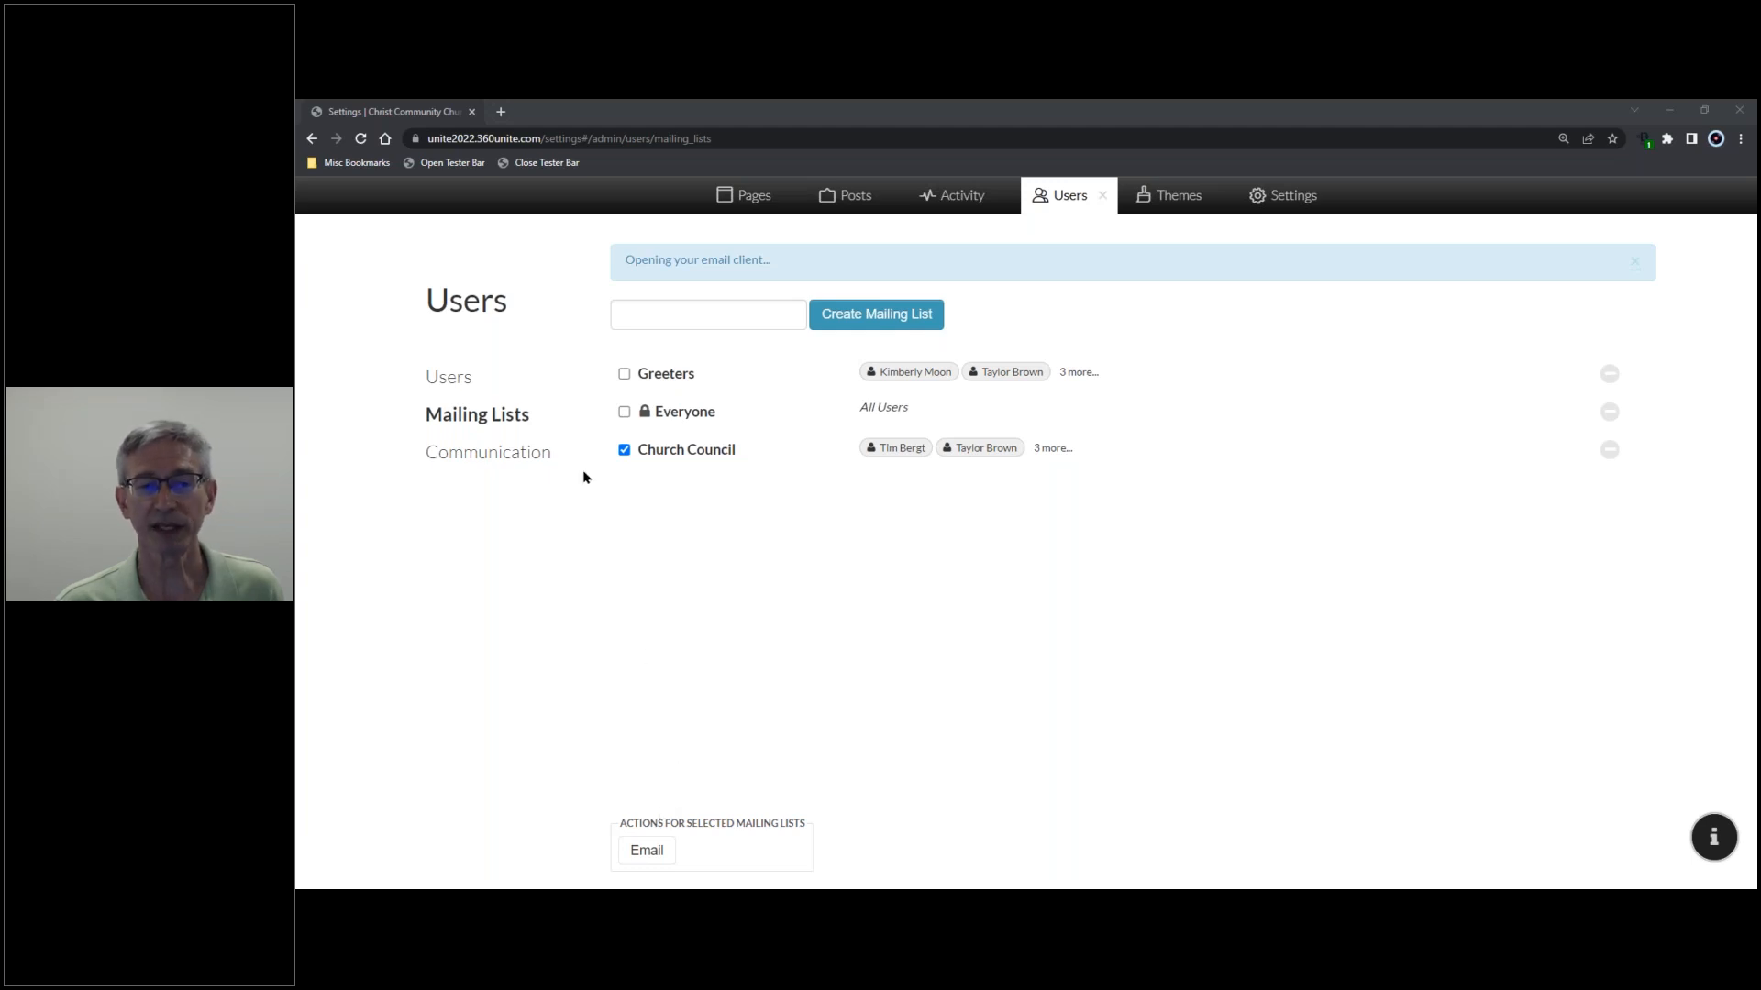
- Review the received 'Church Council' test email reading 'Email test', then close the message window
{"action": "left_click", "coordinate": [624, 449]}
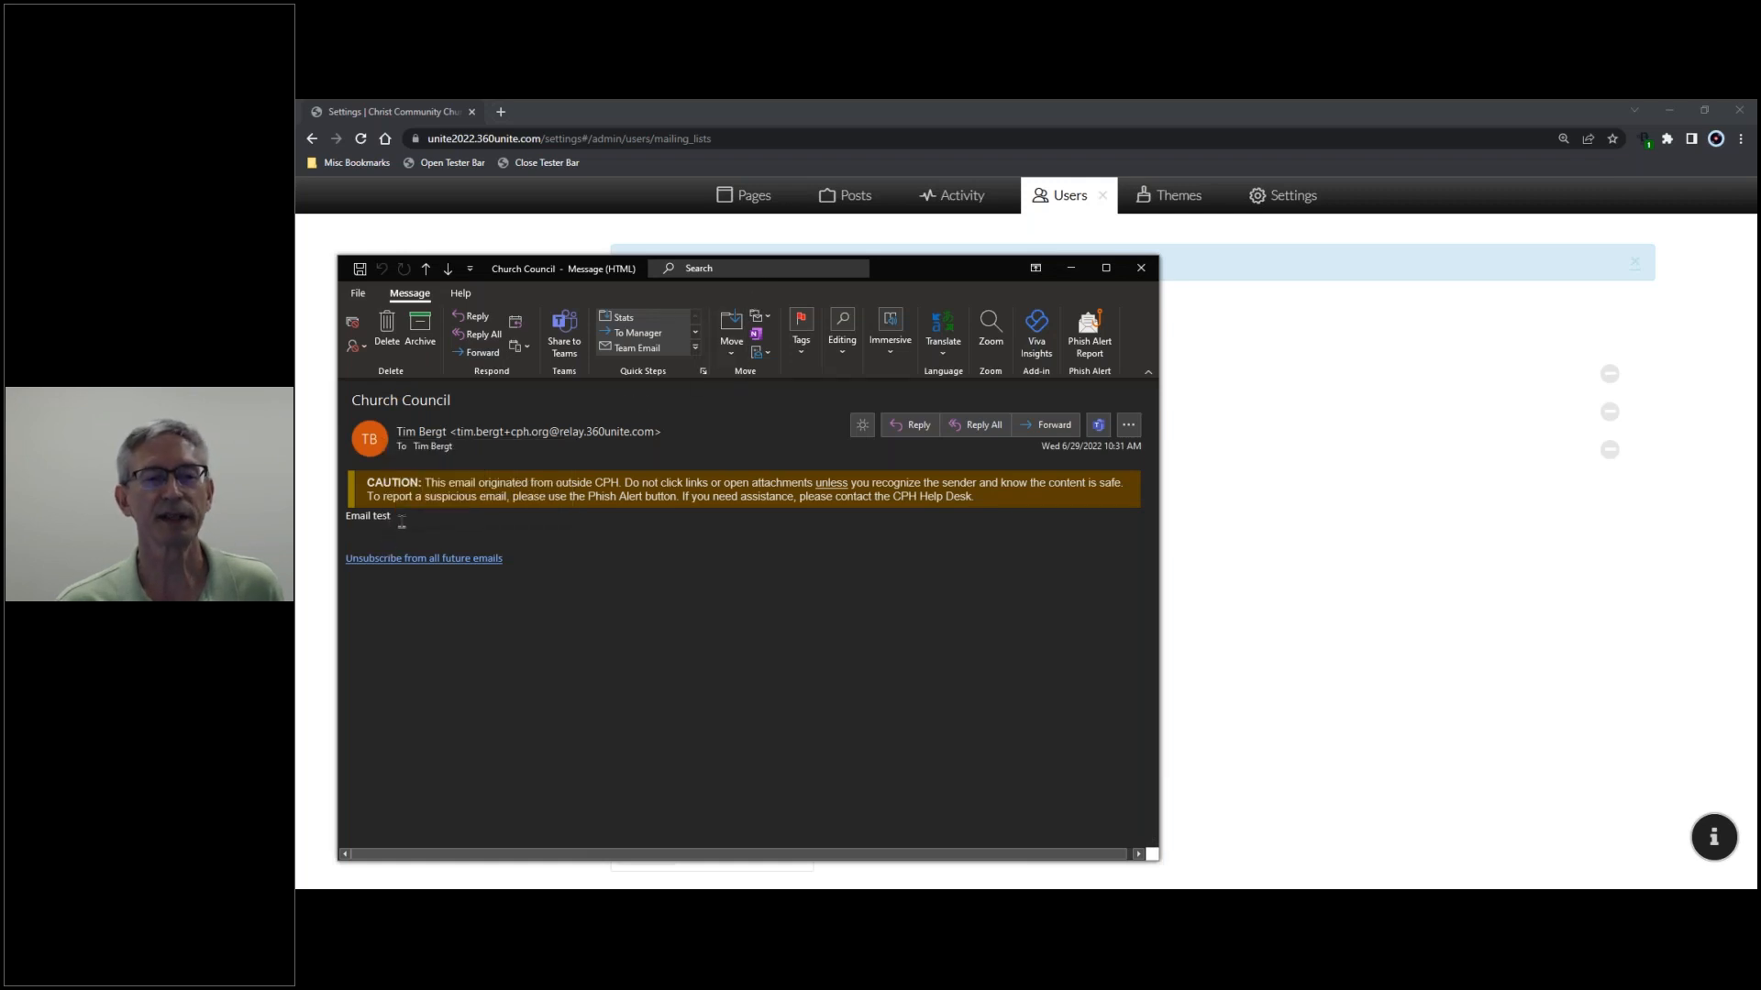
{"action": "left_click_drag", "start_coordinate": [400, 519], "coordinate": [347, 519]}
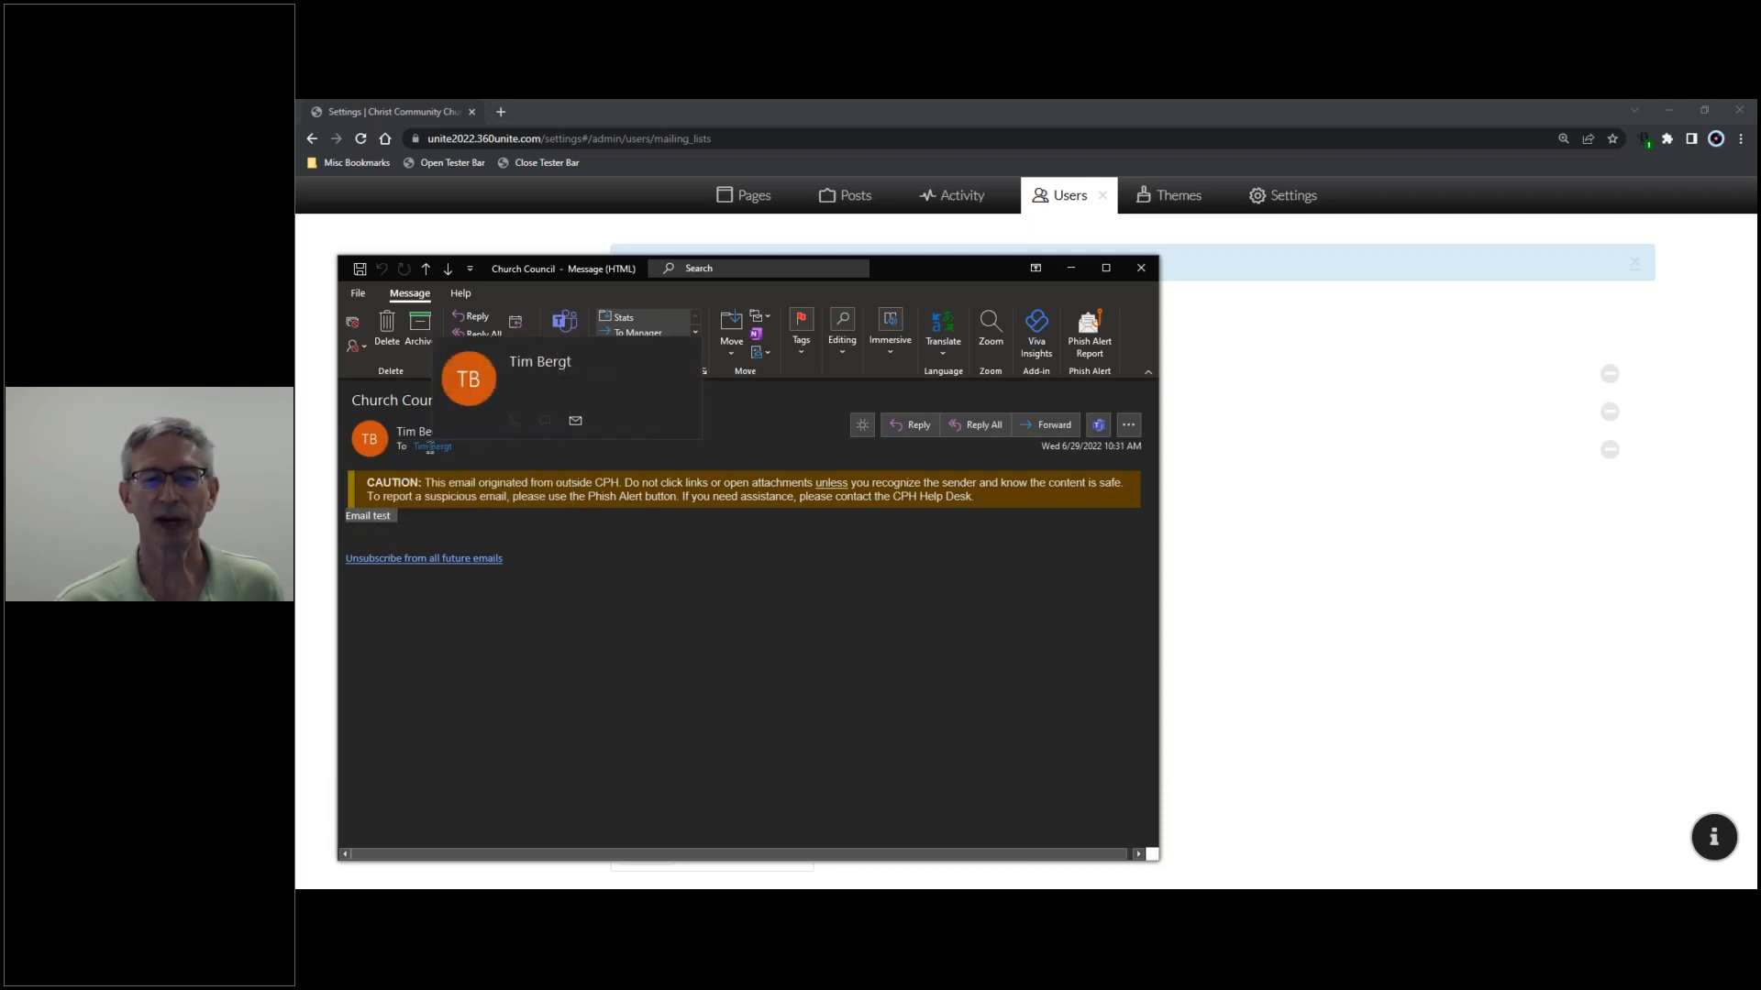
{"action": "left_click", "coordinate": [418, 453]}
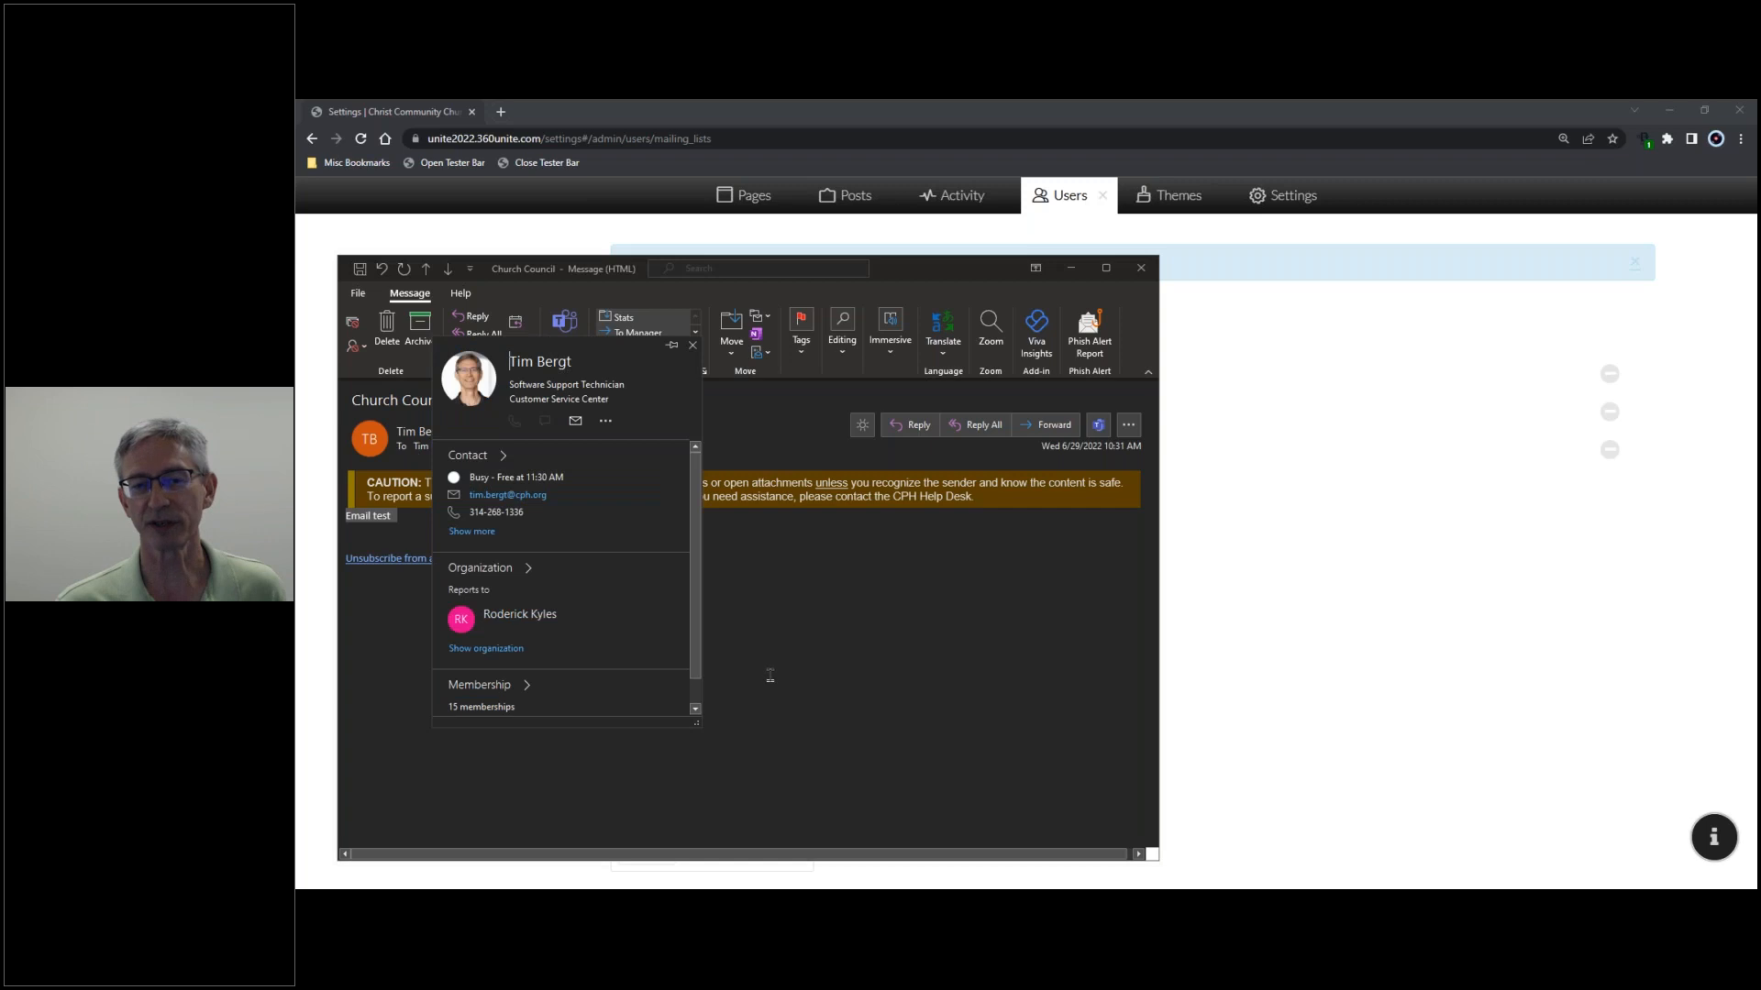
{"action": "left_click", "coordinate": [795, 675]}
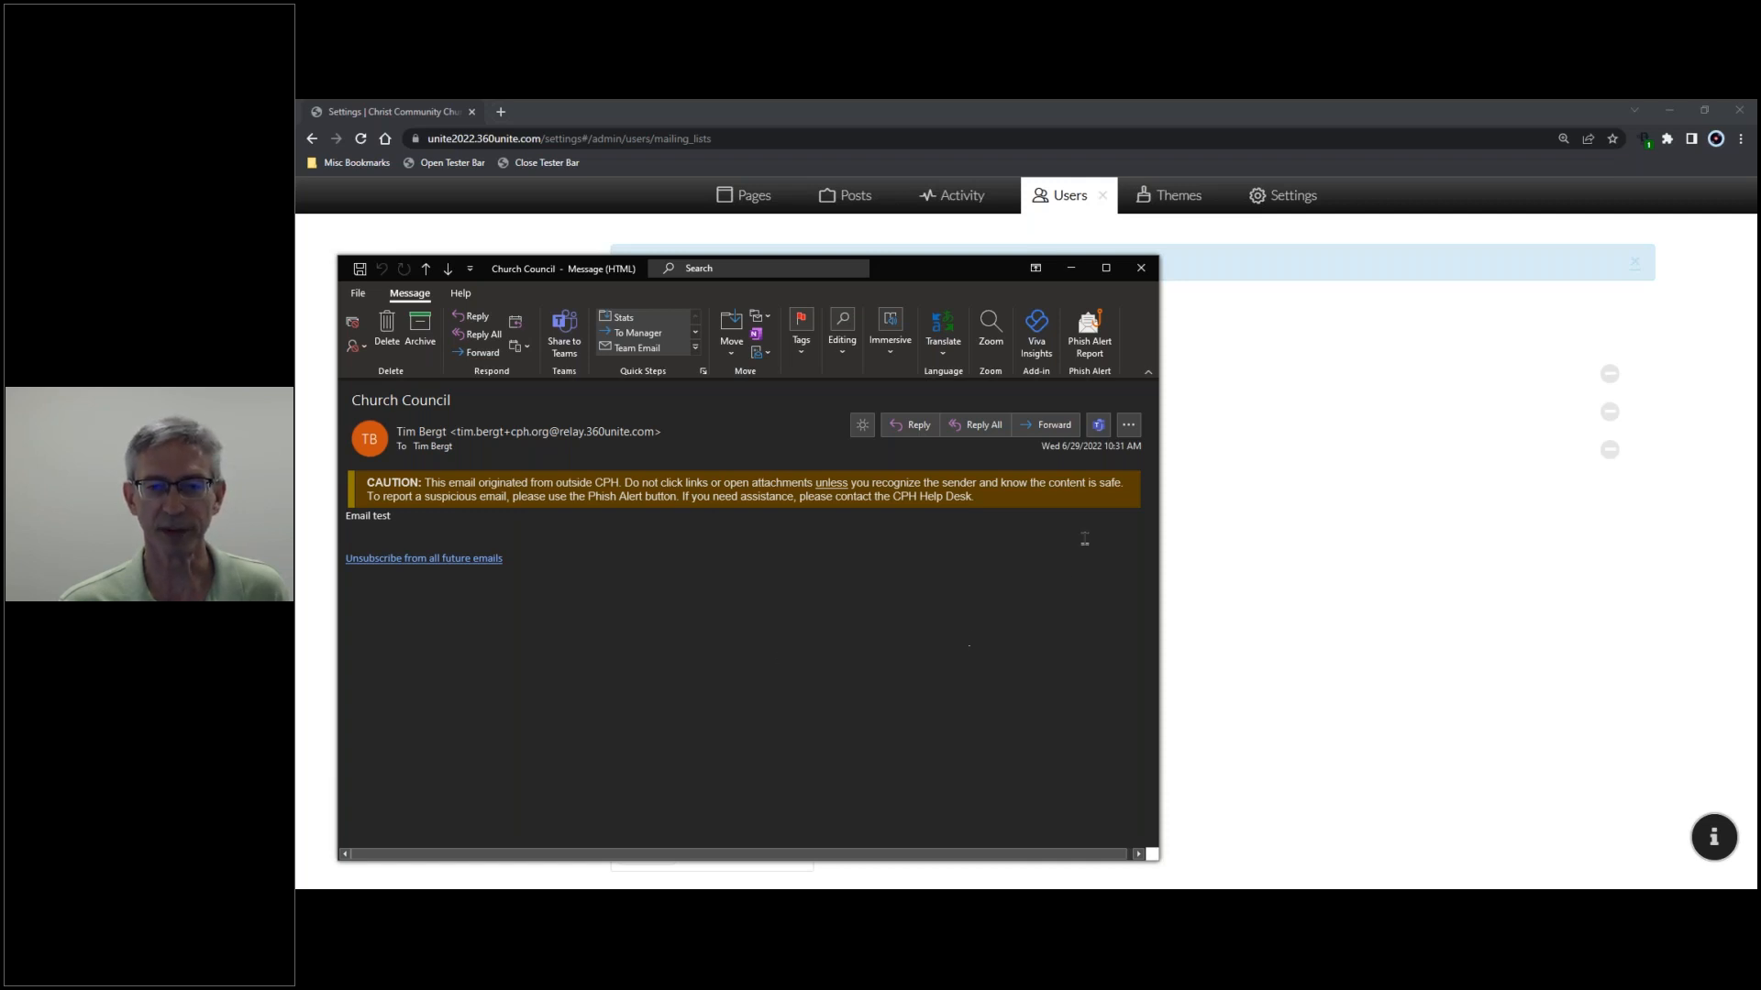
{"action": "left_click", "coordinate": [1151, 269]}
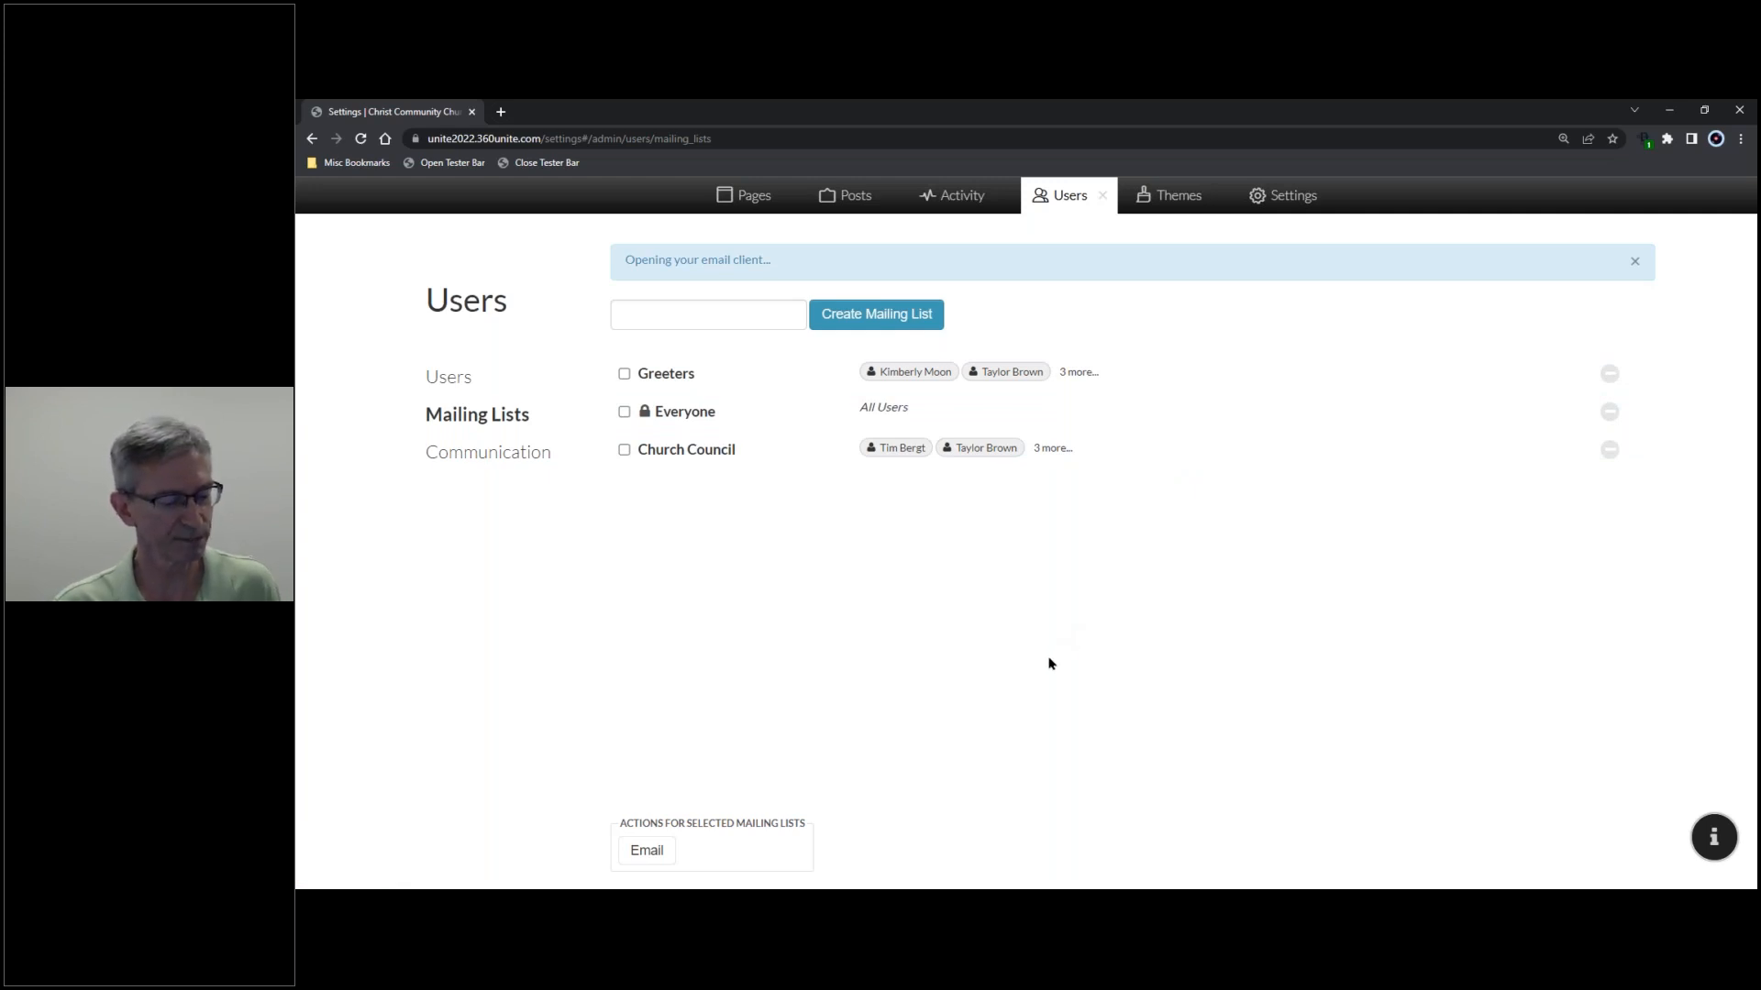
- Close the Users panel and go to Settings > Calendars, listing the nine church calendars
{"action": "left_click", "coordinate": [1103, 199]}
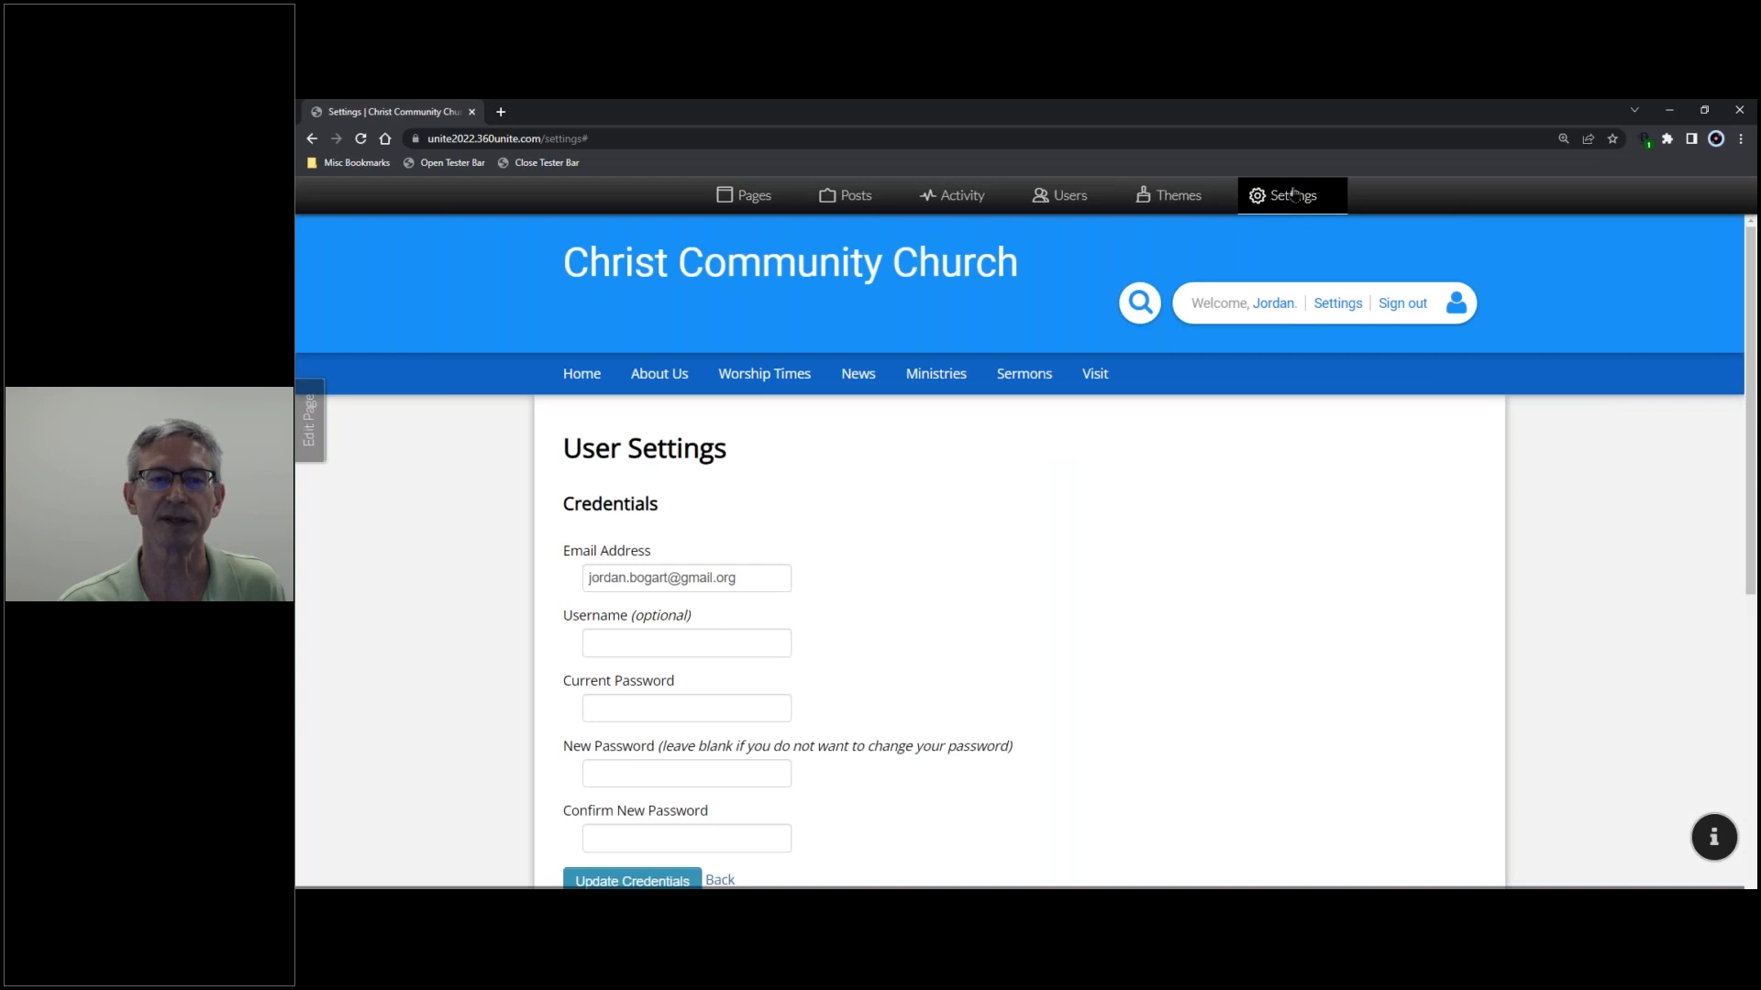
{"action": "left_click", "coordinate": [572, 375]}
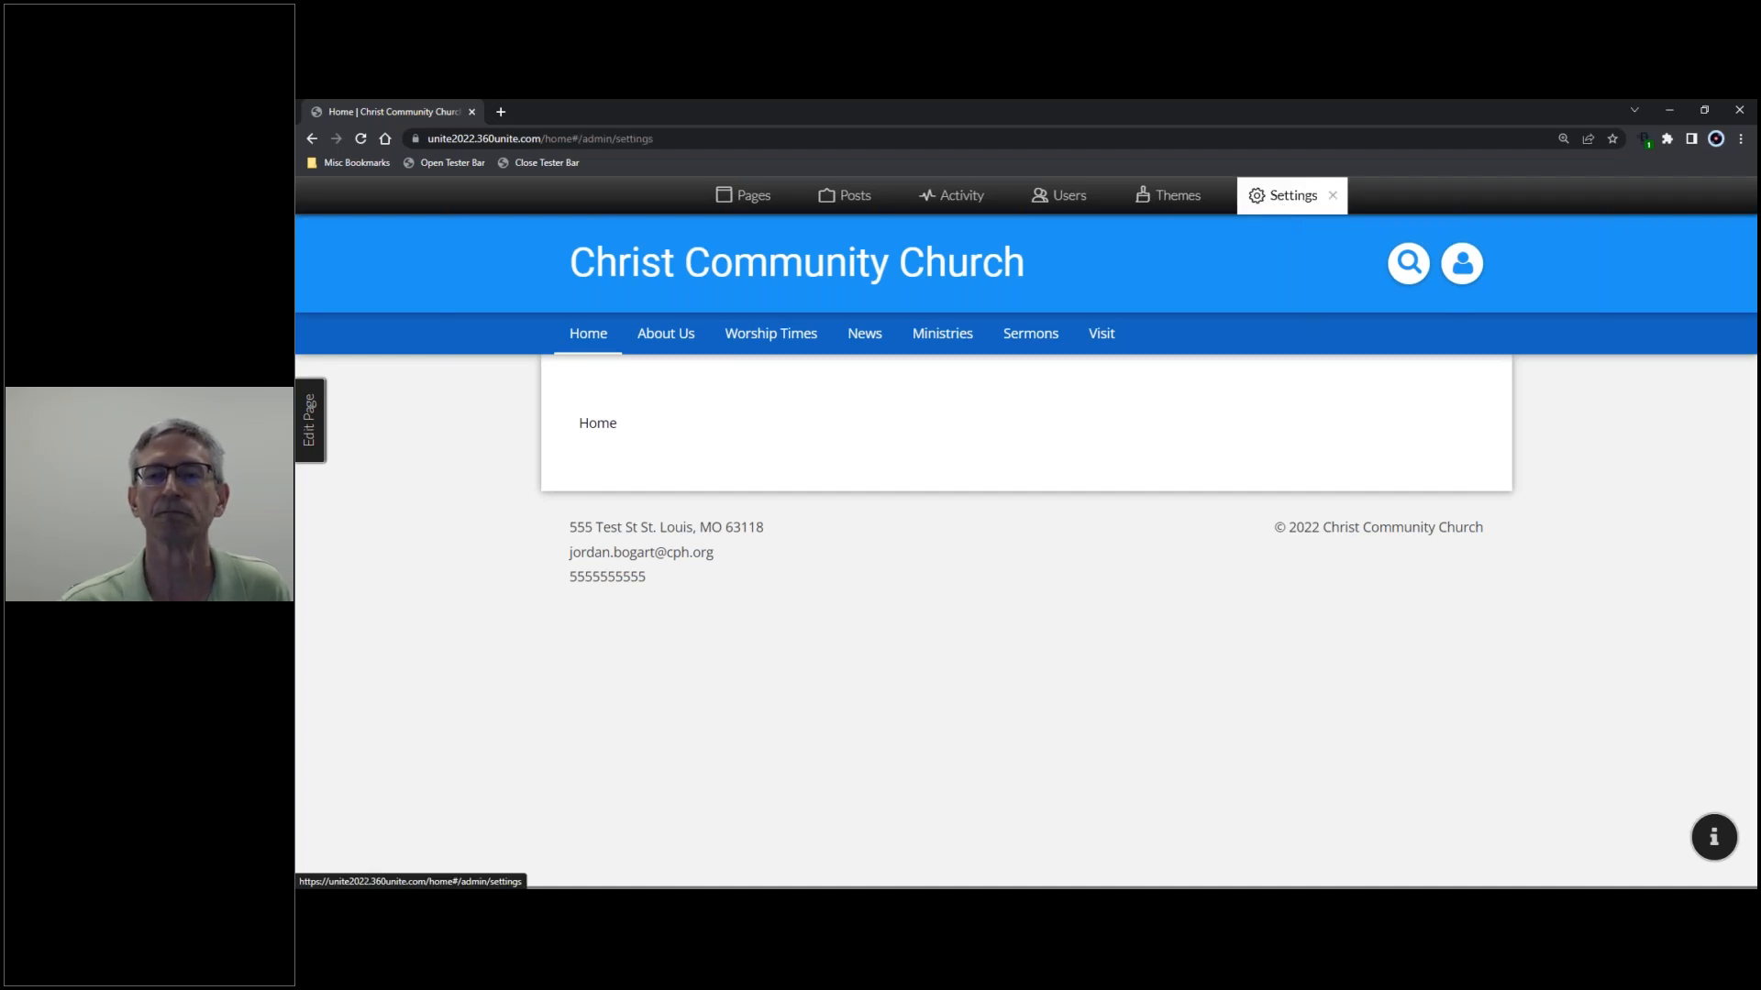
{"action": "left_click", "coordinate": [1284, 204]}
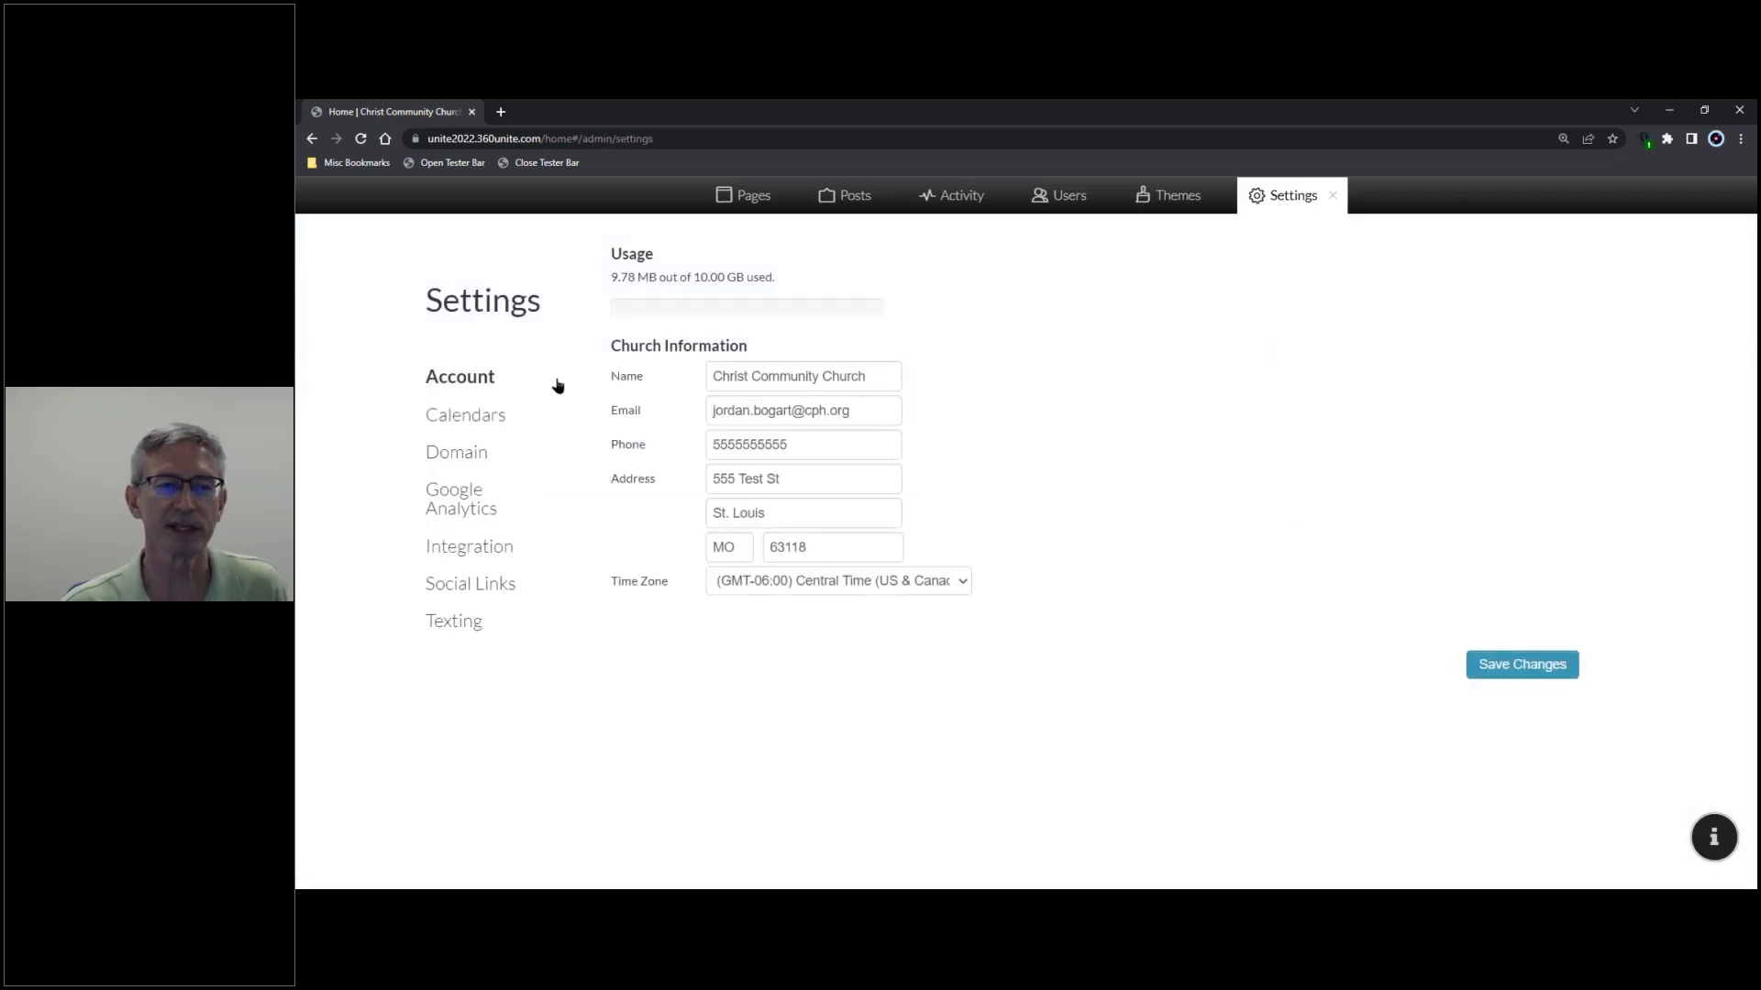
{"action": "left_click", "coordinate": [475, 418]}
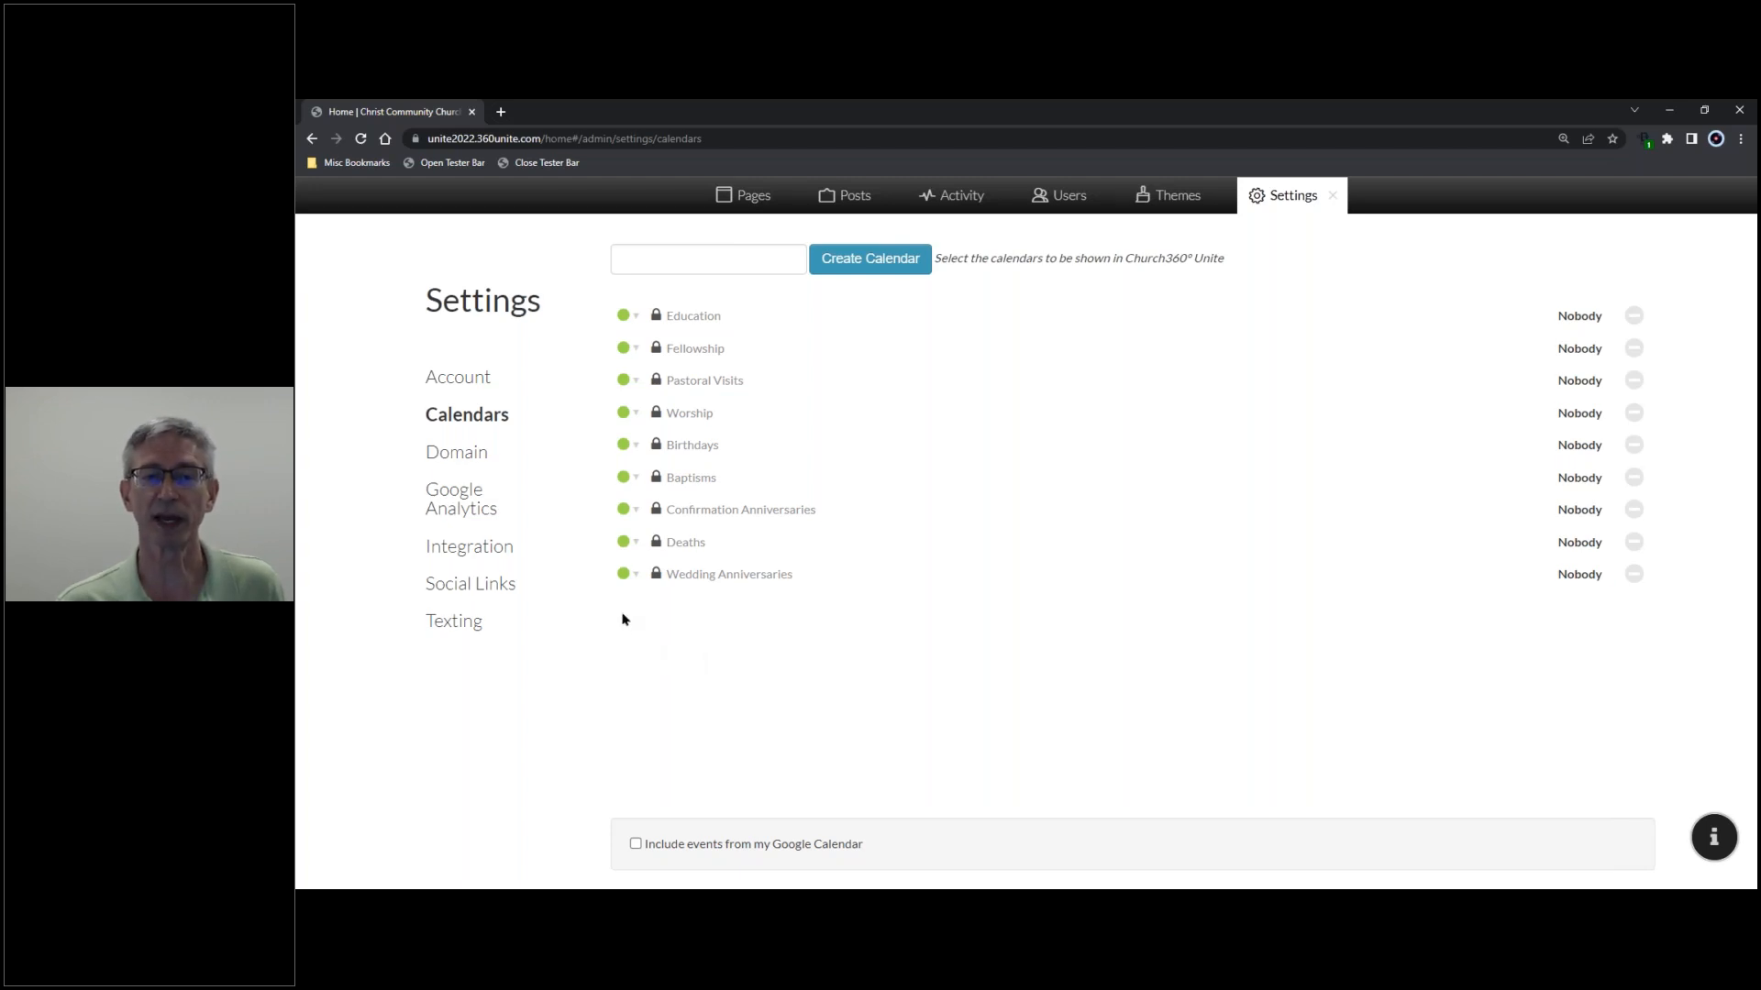
{"action": "left_click", "coordinate": [635, 319]}
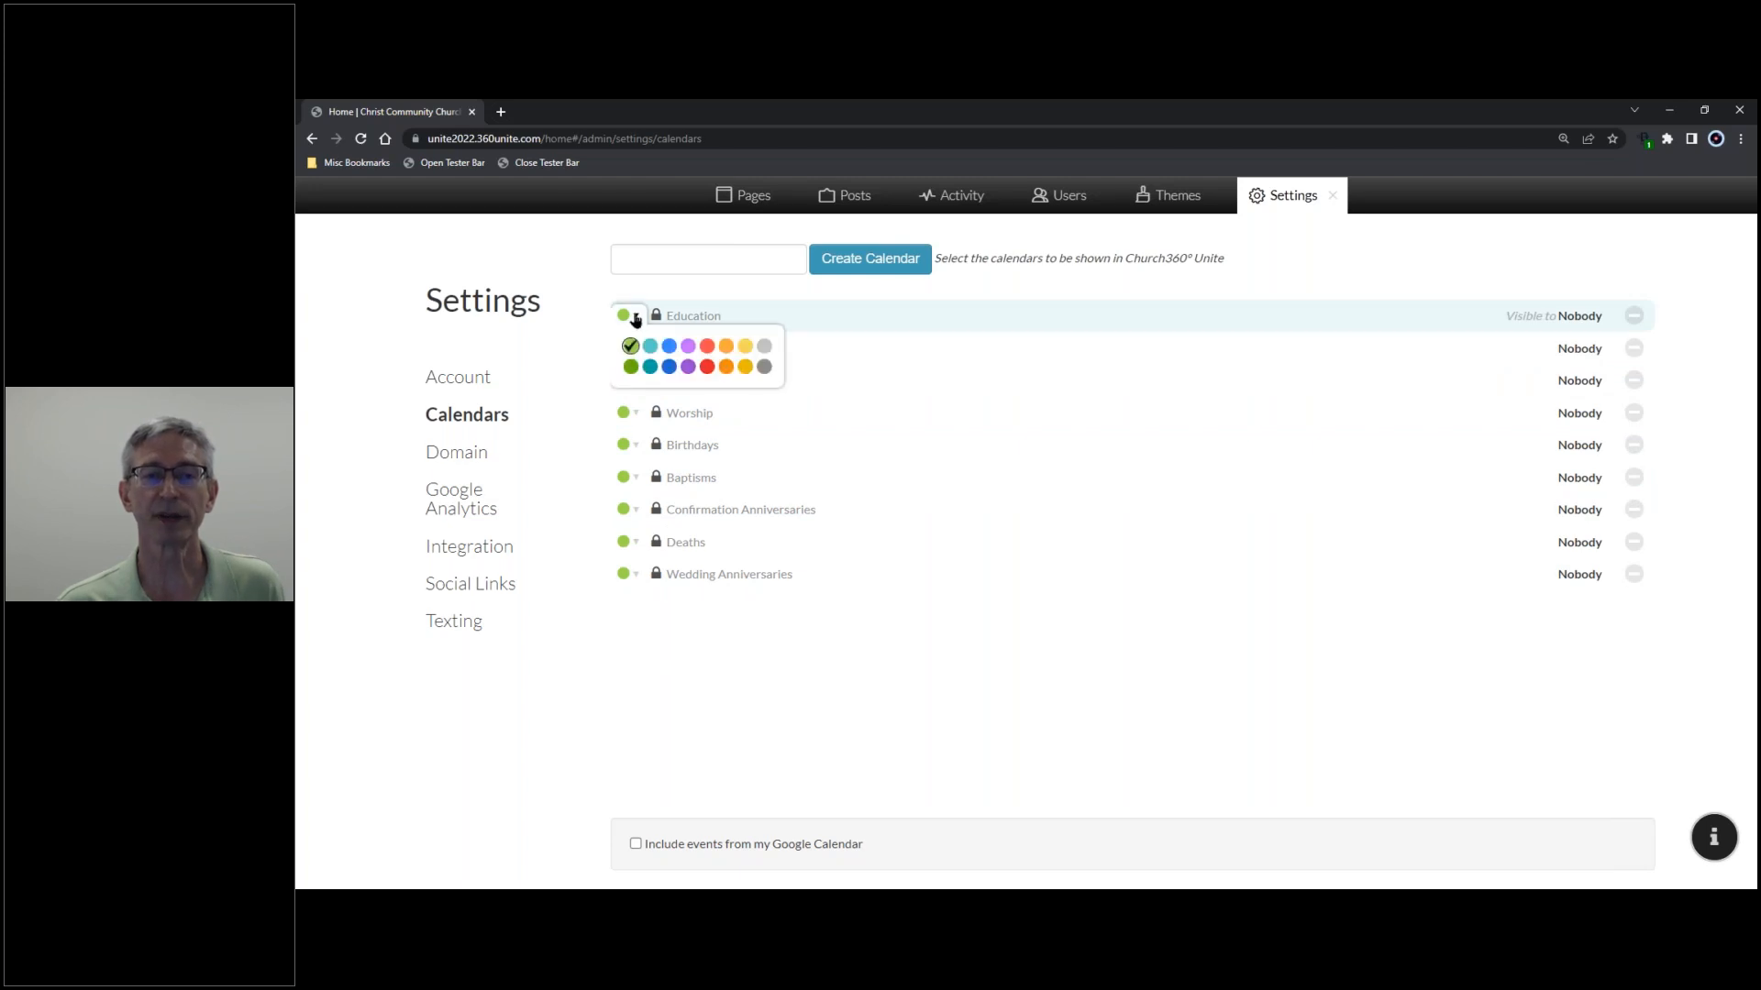
{"action": "left_click", "coordinate": [634, 318]}
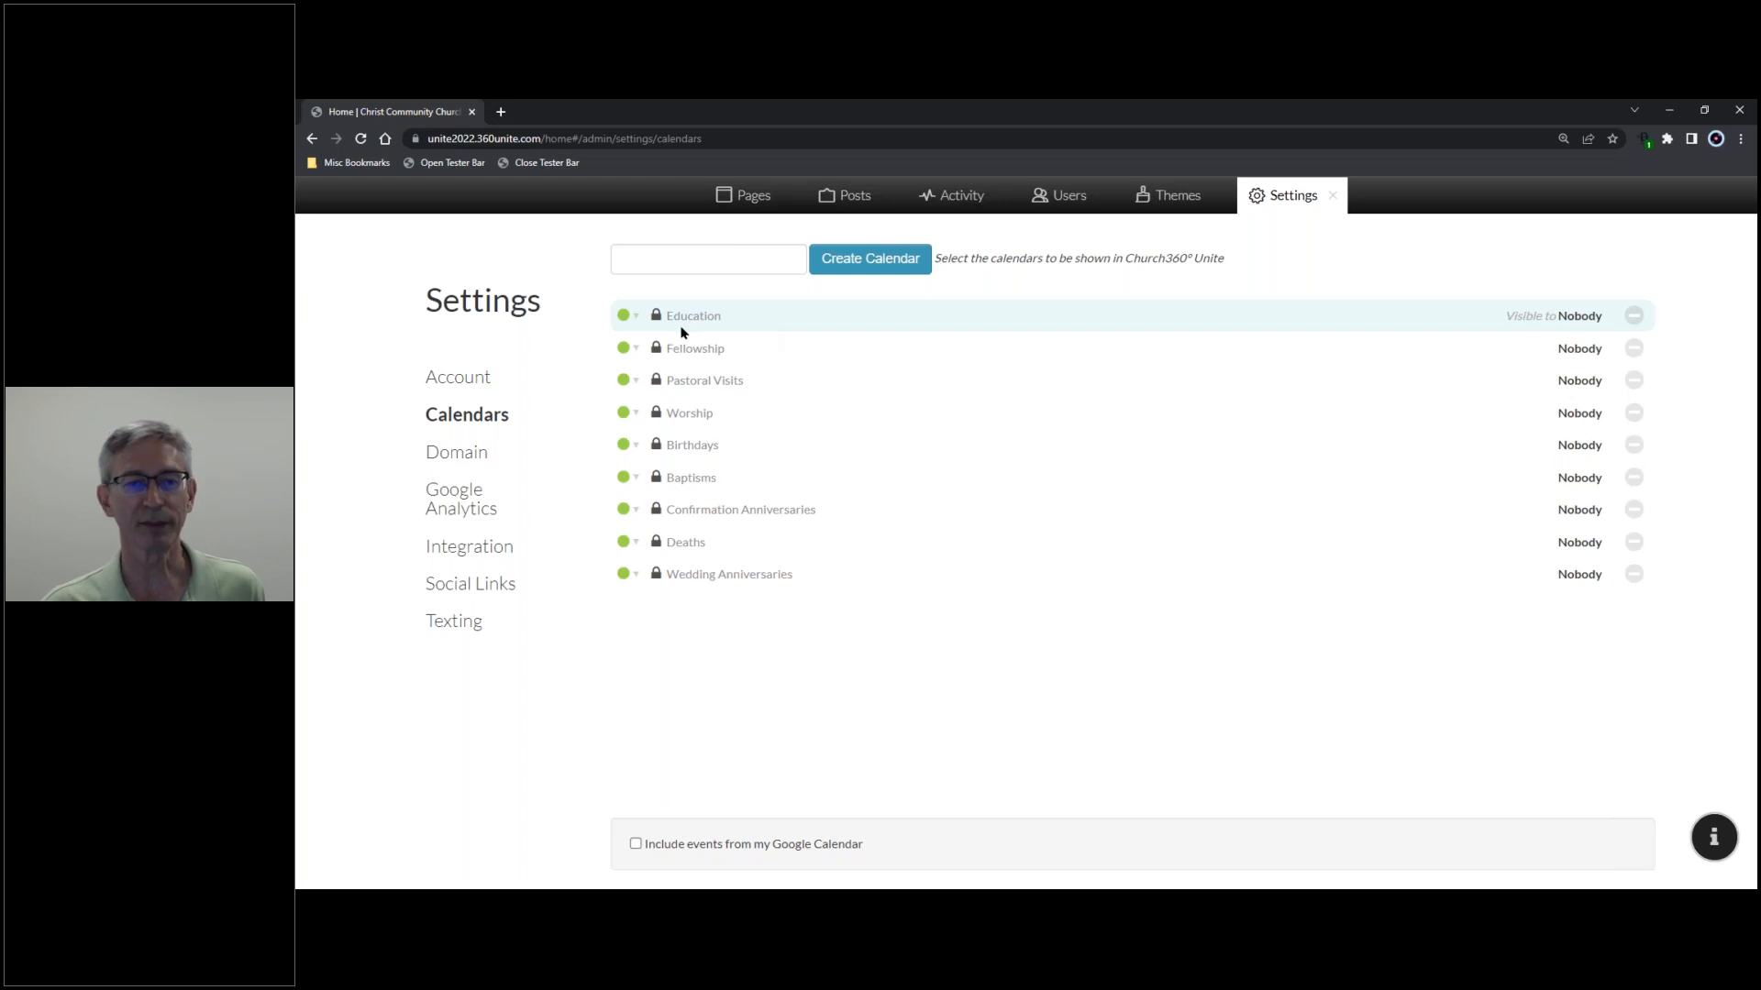
{"action": "left_click", "coordinate": [667, 264]}
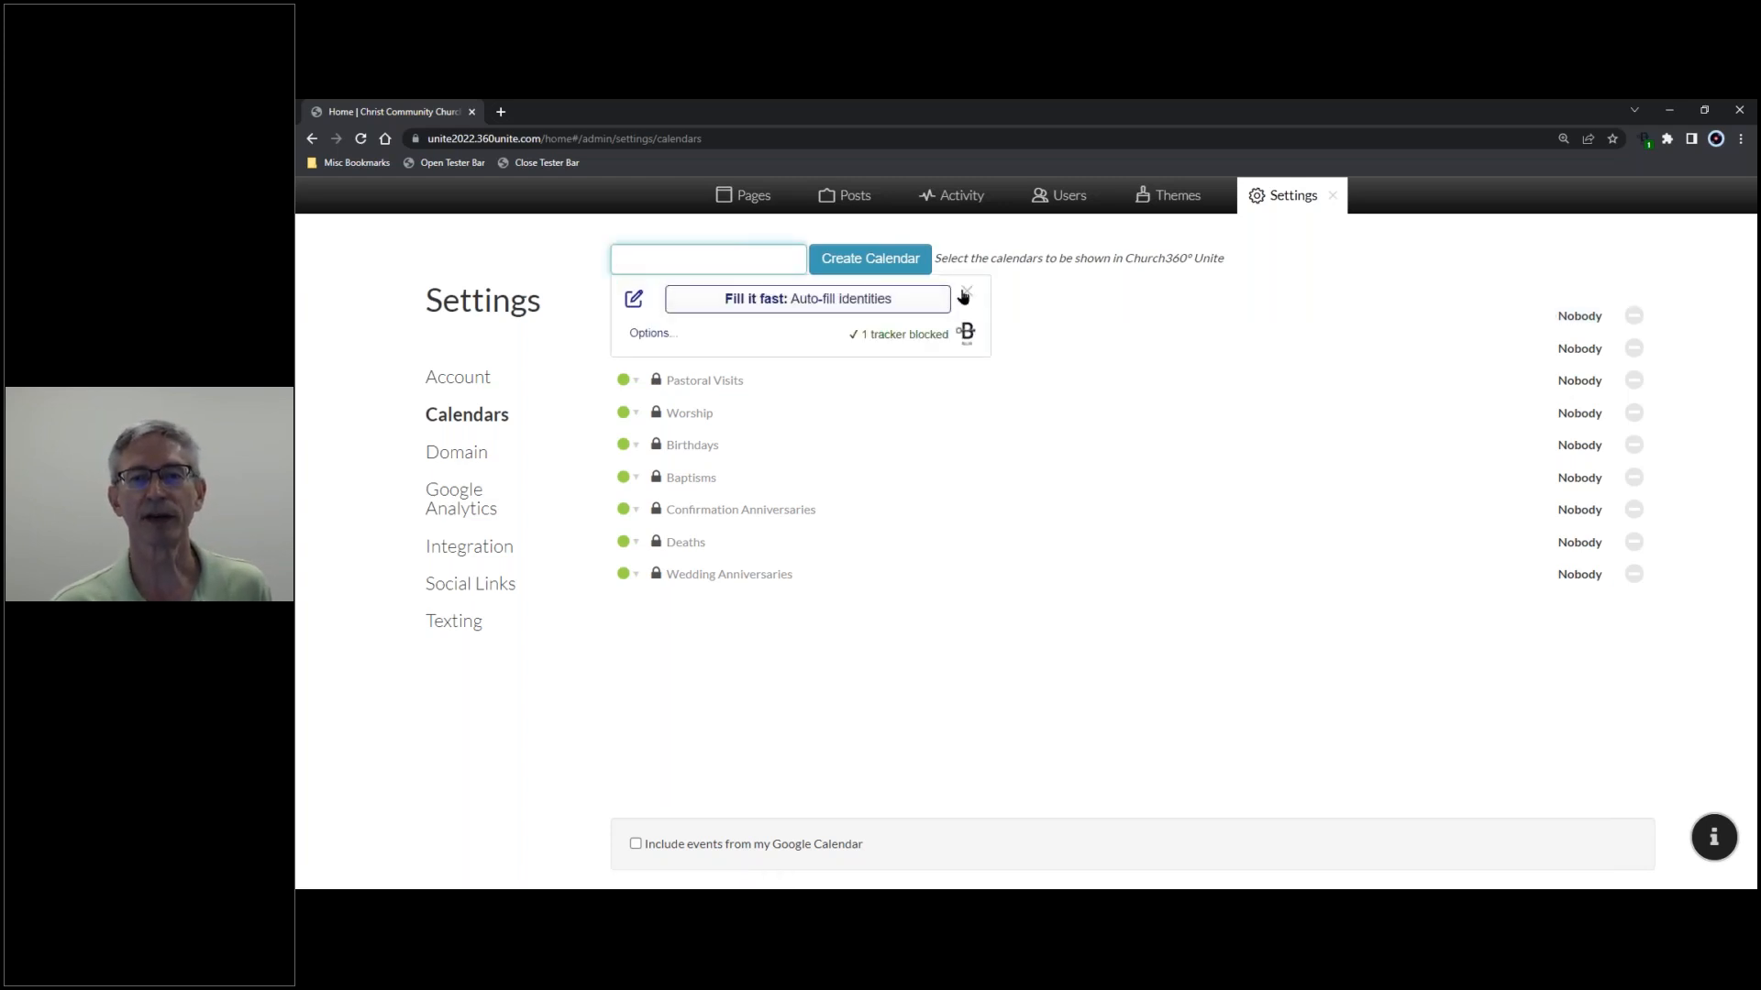
- Create a 'Gymnasium' calendar and colour it blue
{"action": "left_click", "coordinate": [967, 291]}
{"action": "left_click", "coordinate": [694, 259]}
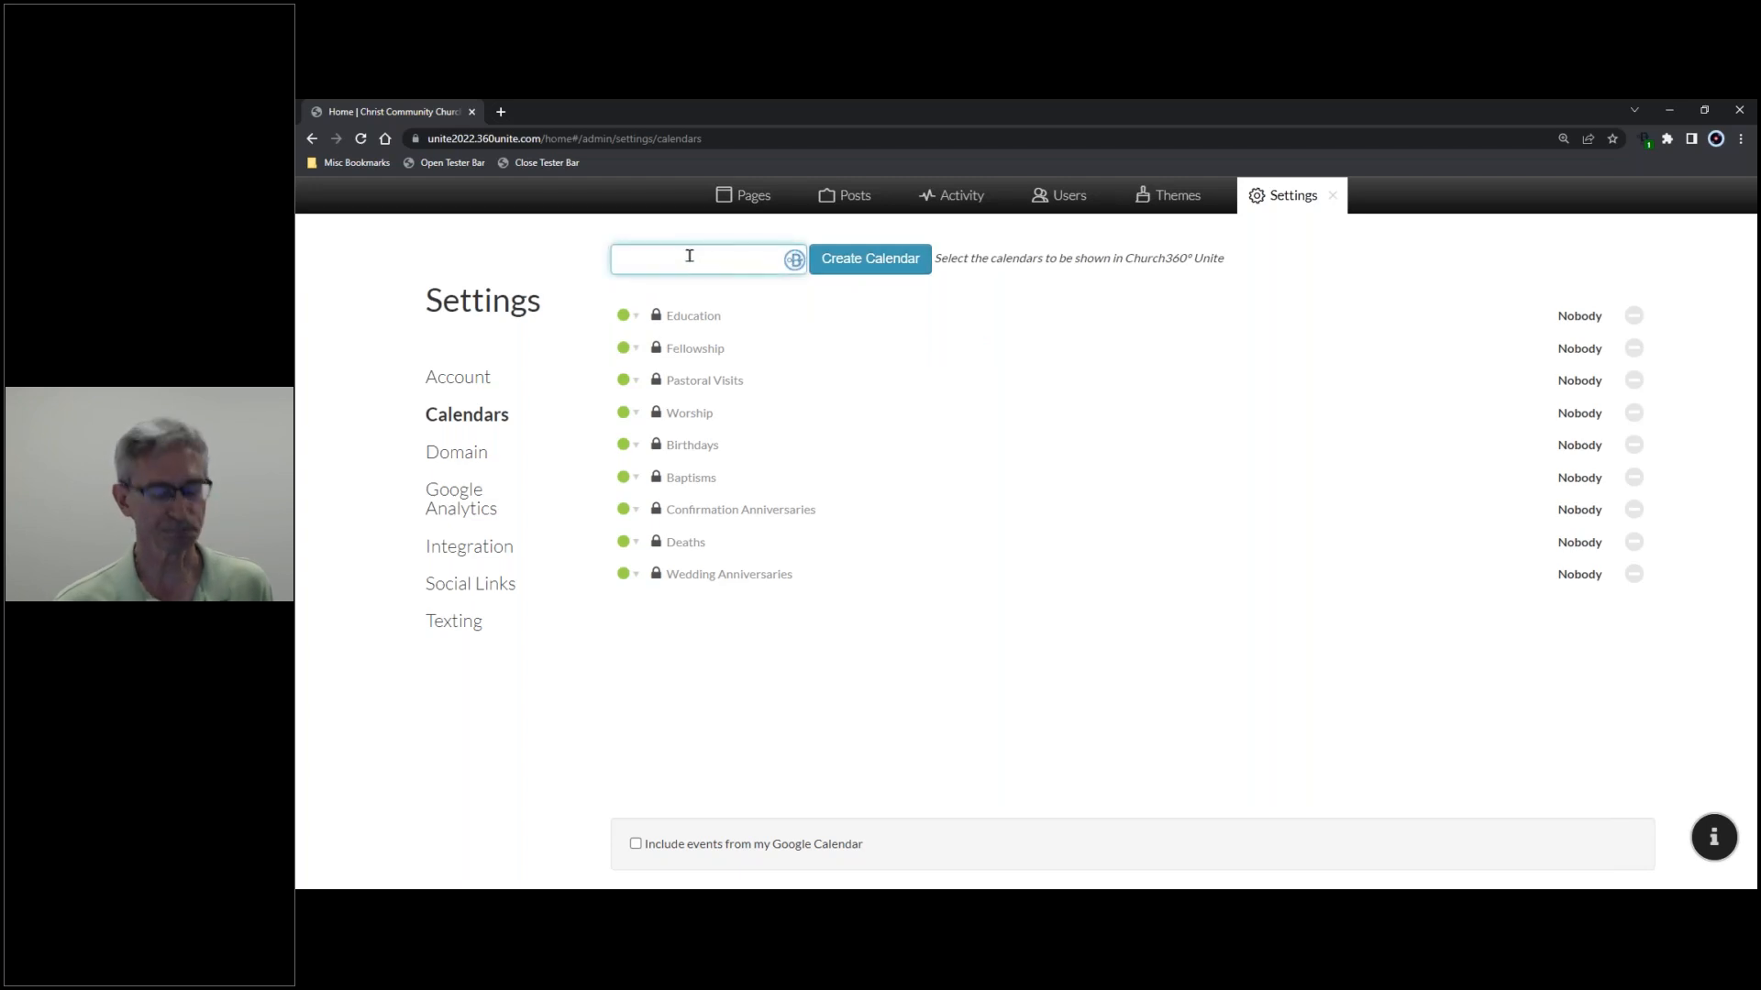
{"action": "type", "text": "G"}
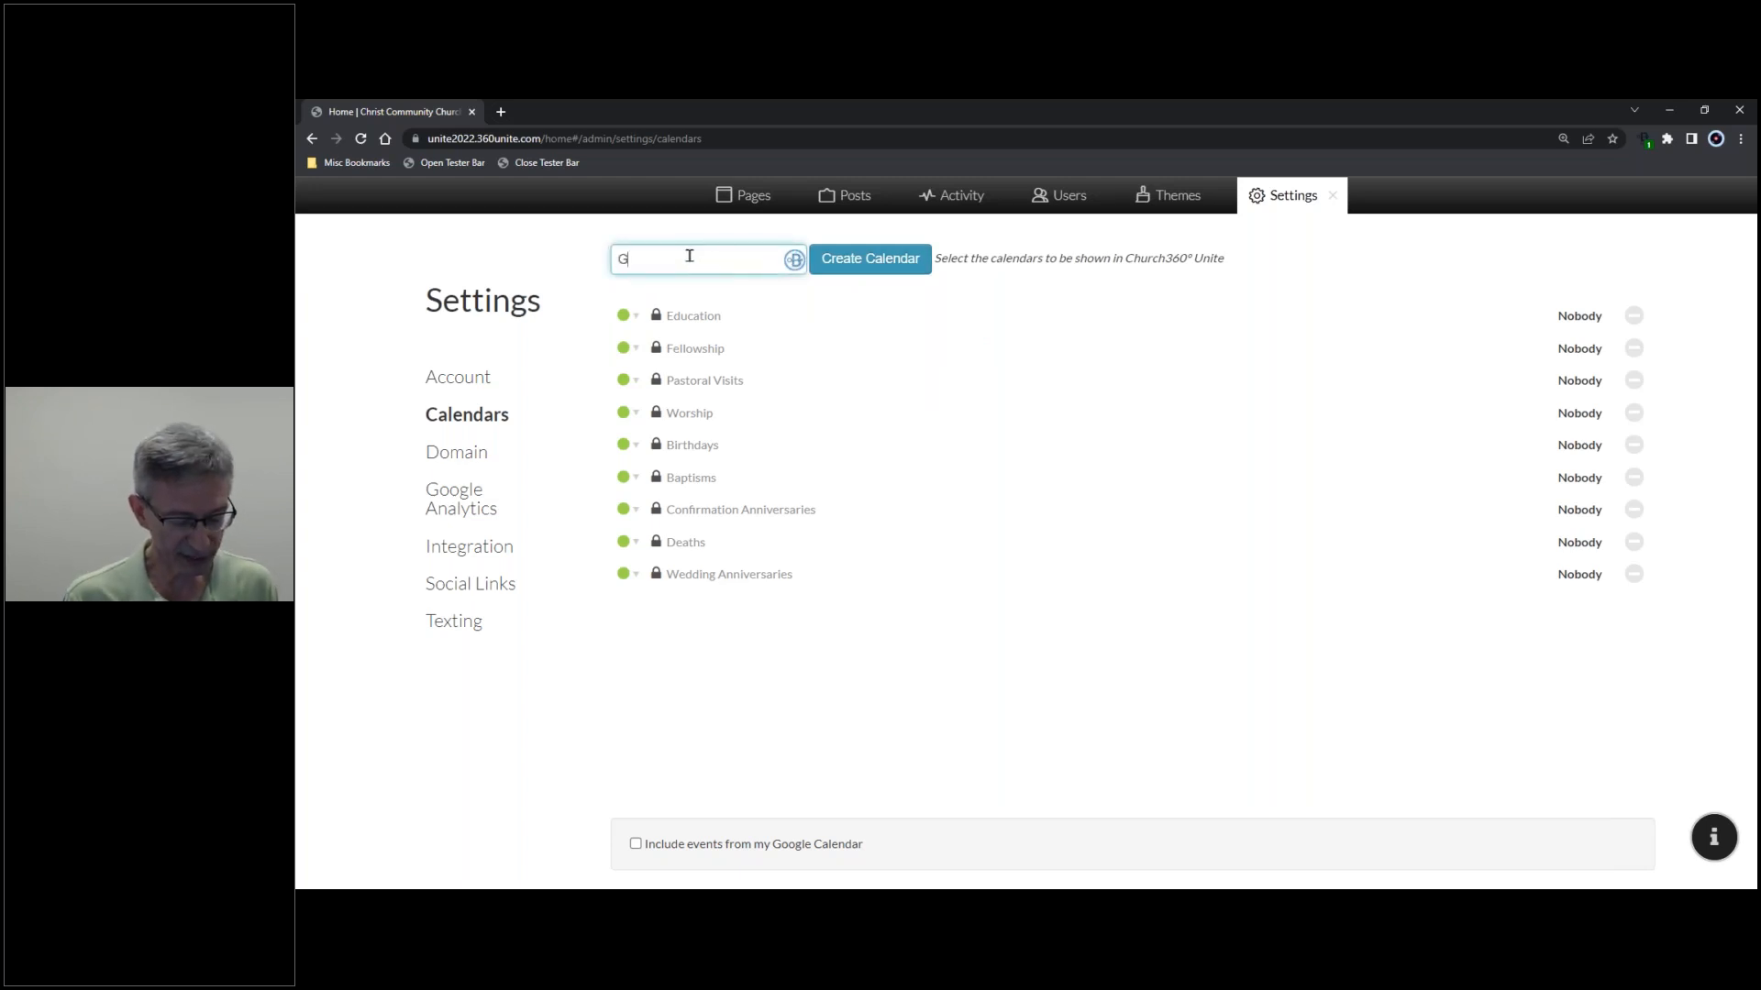
{"action": "type", "text": "ymnasium"}
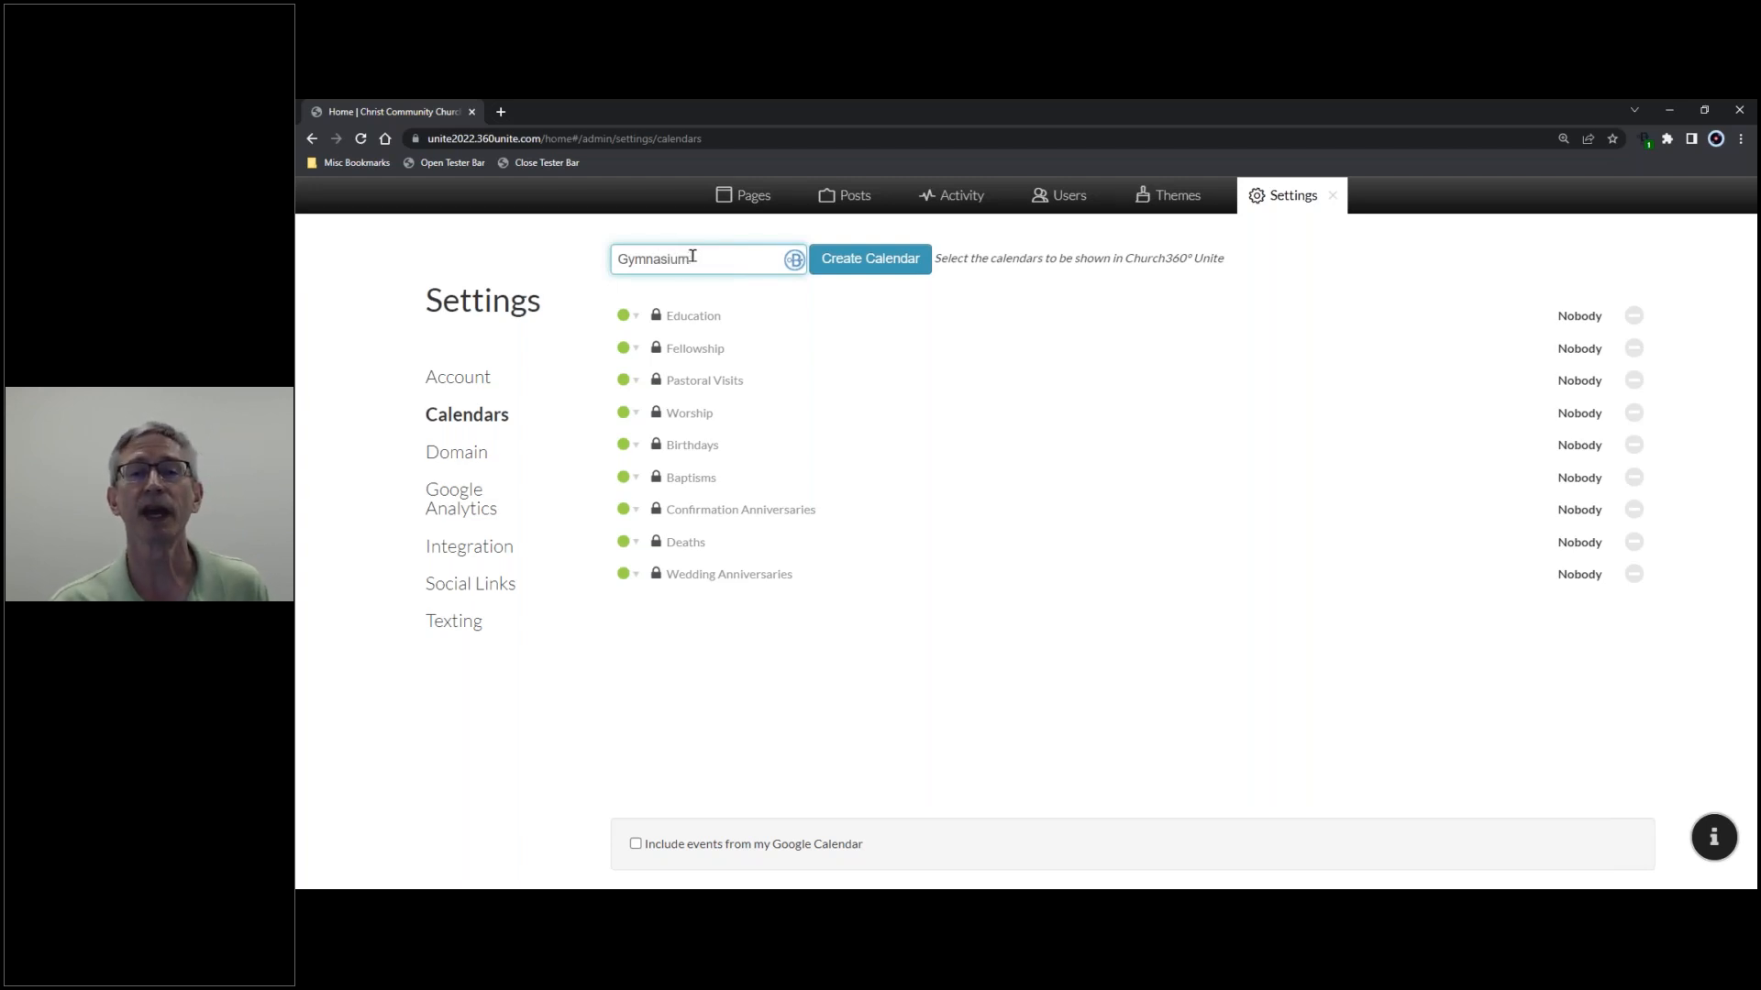
{"action": "left_click", "coordinate": [915, 267]}
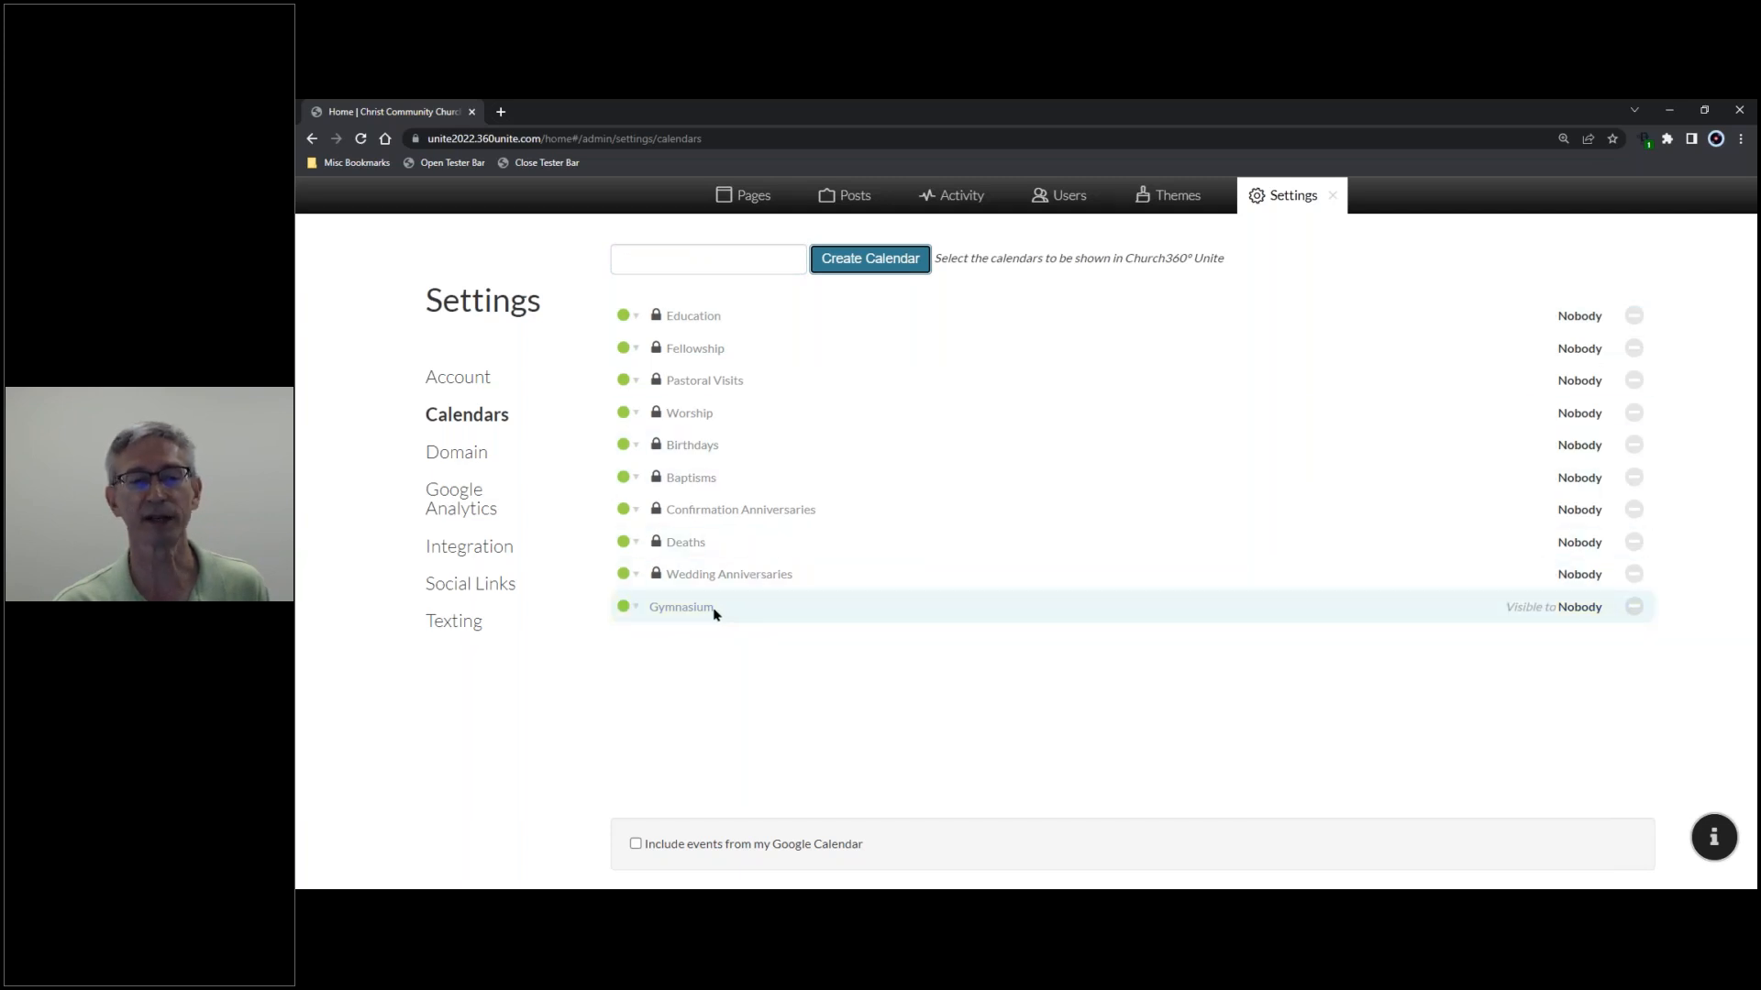
{"action": "left_click", "coordinate": [634, 607]}
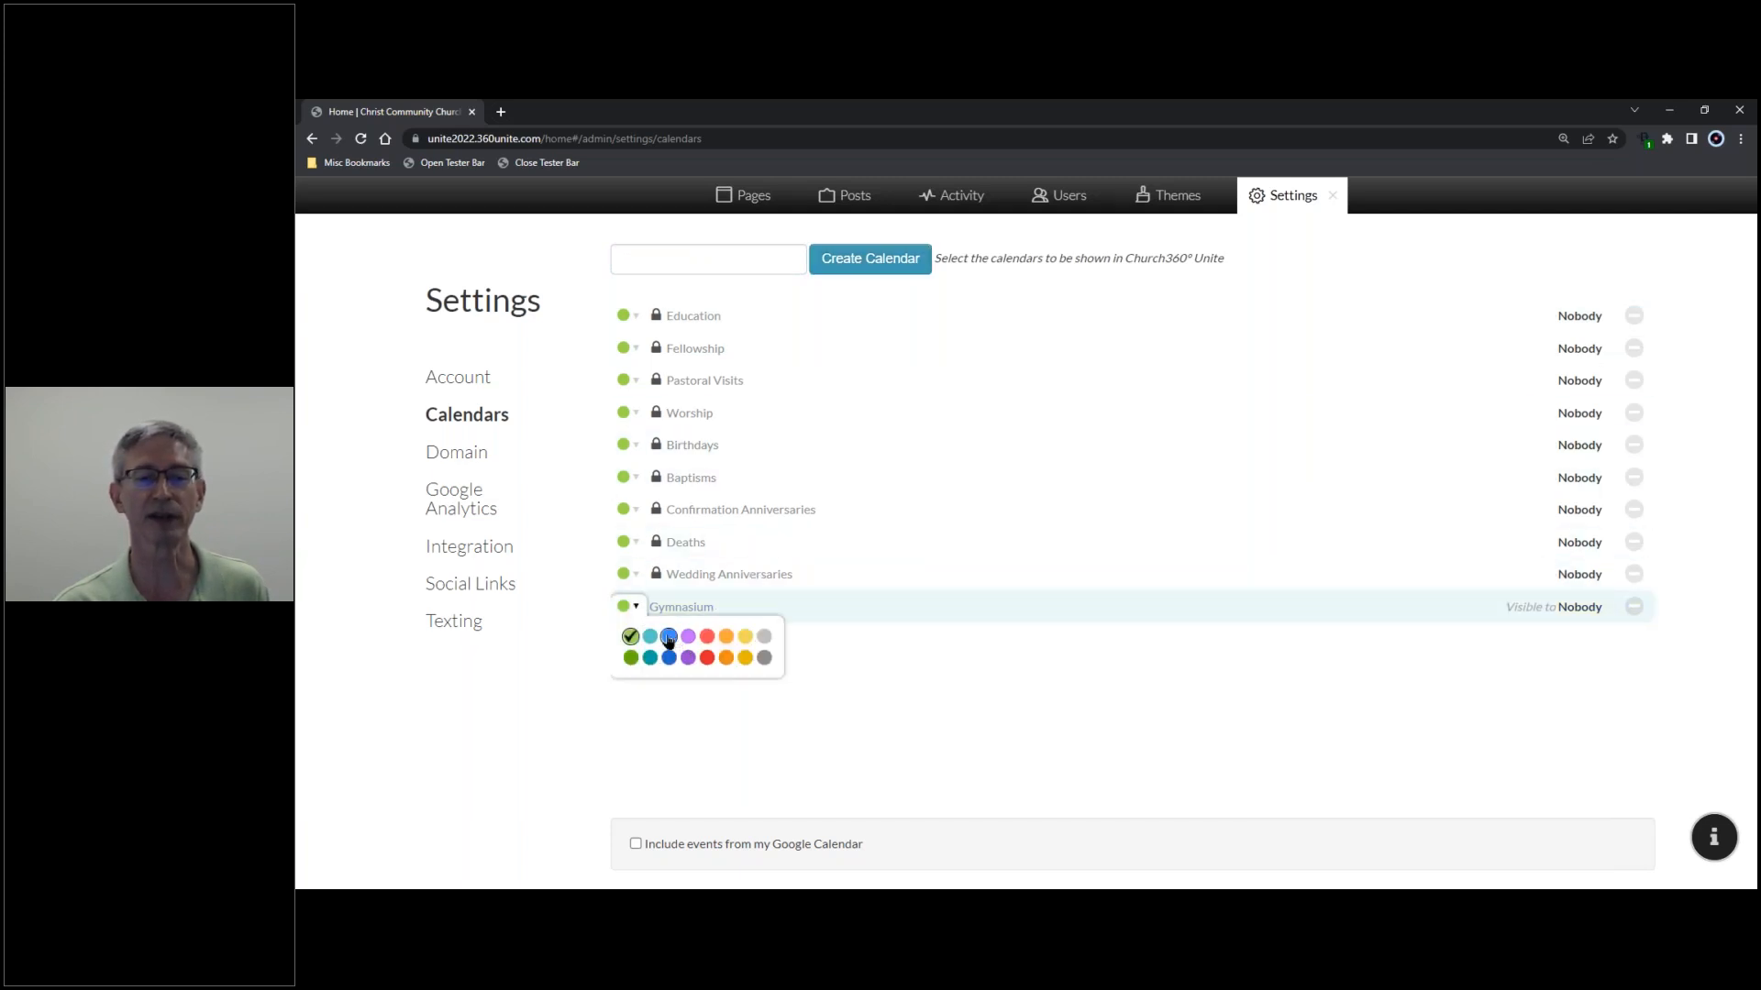
{"action": "left_click", "coordinate": [669, 636]}
- Create a 'Bible Study' calendar and colour it red
{"action": "left_click", "coordinate": [646, 261]}
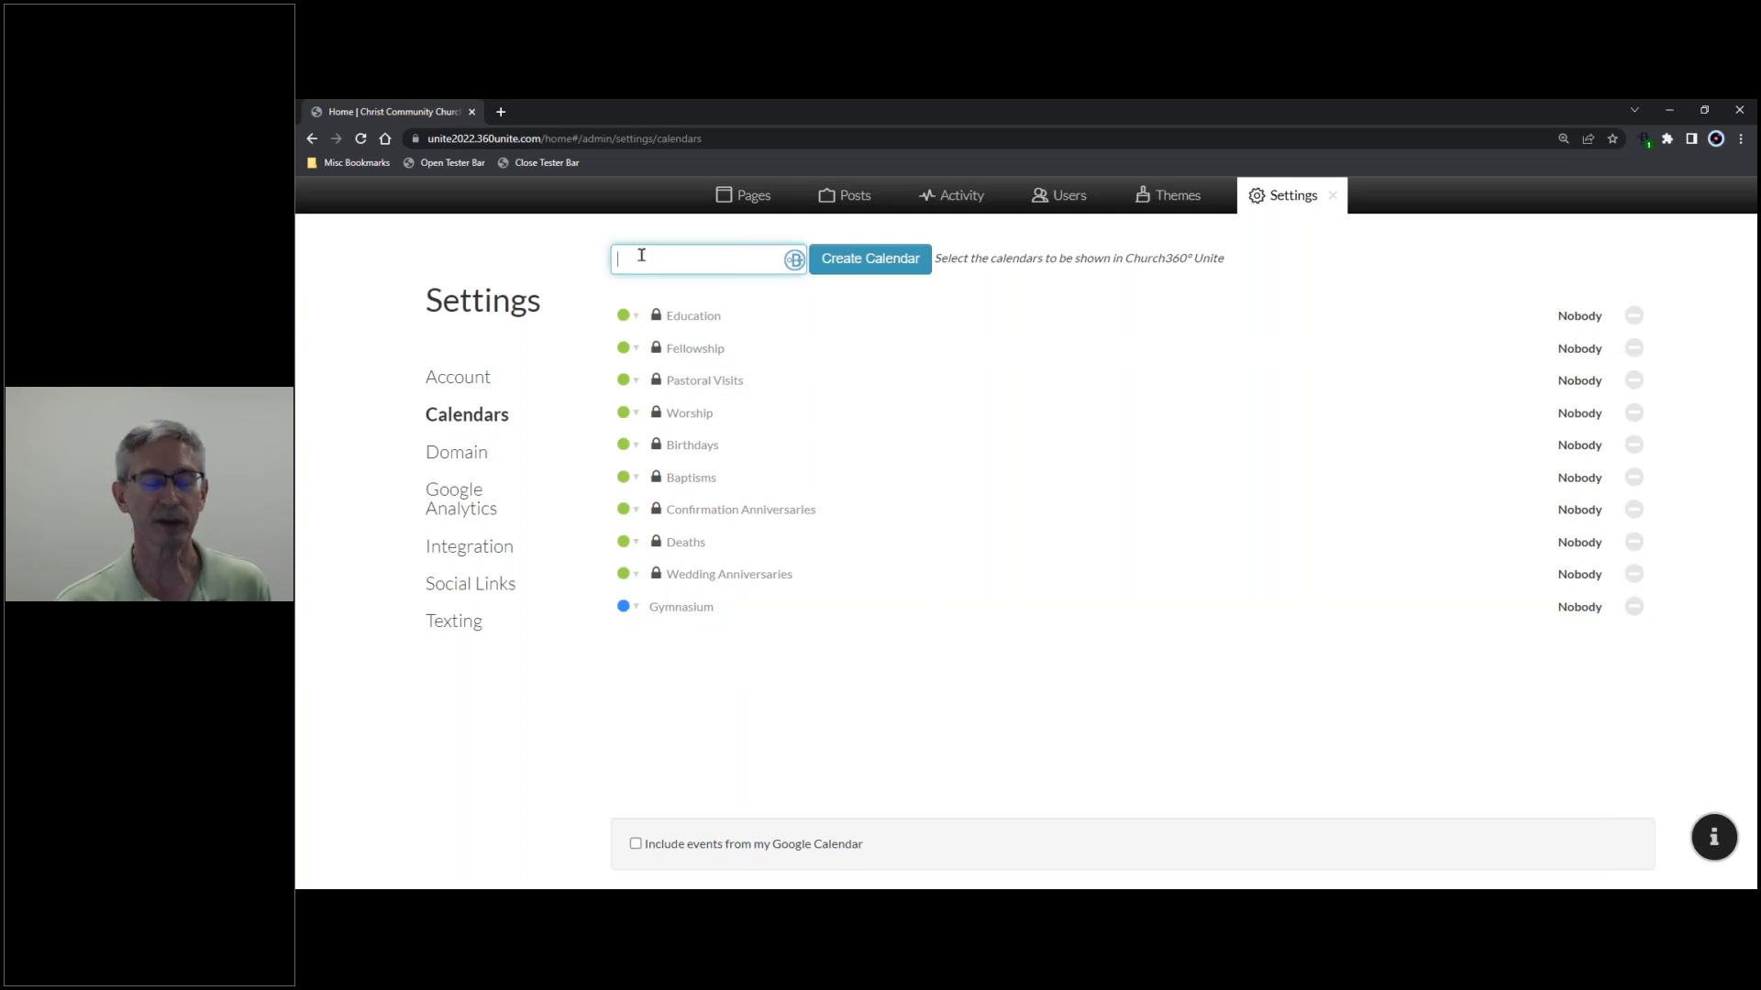
{"action": "type", "text": "Bibl"}
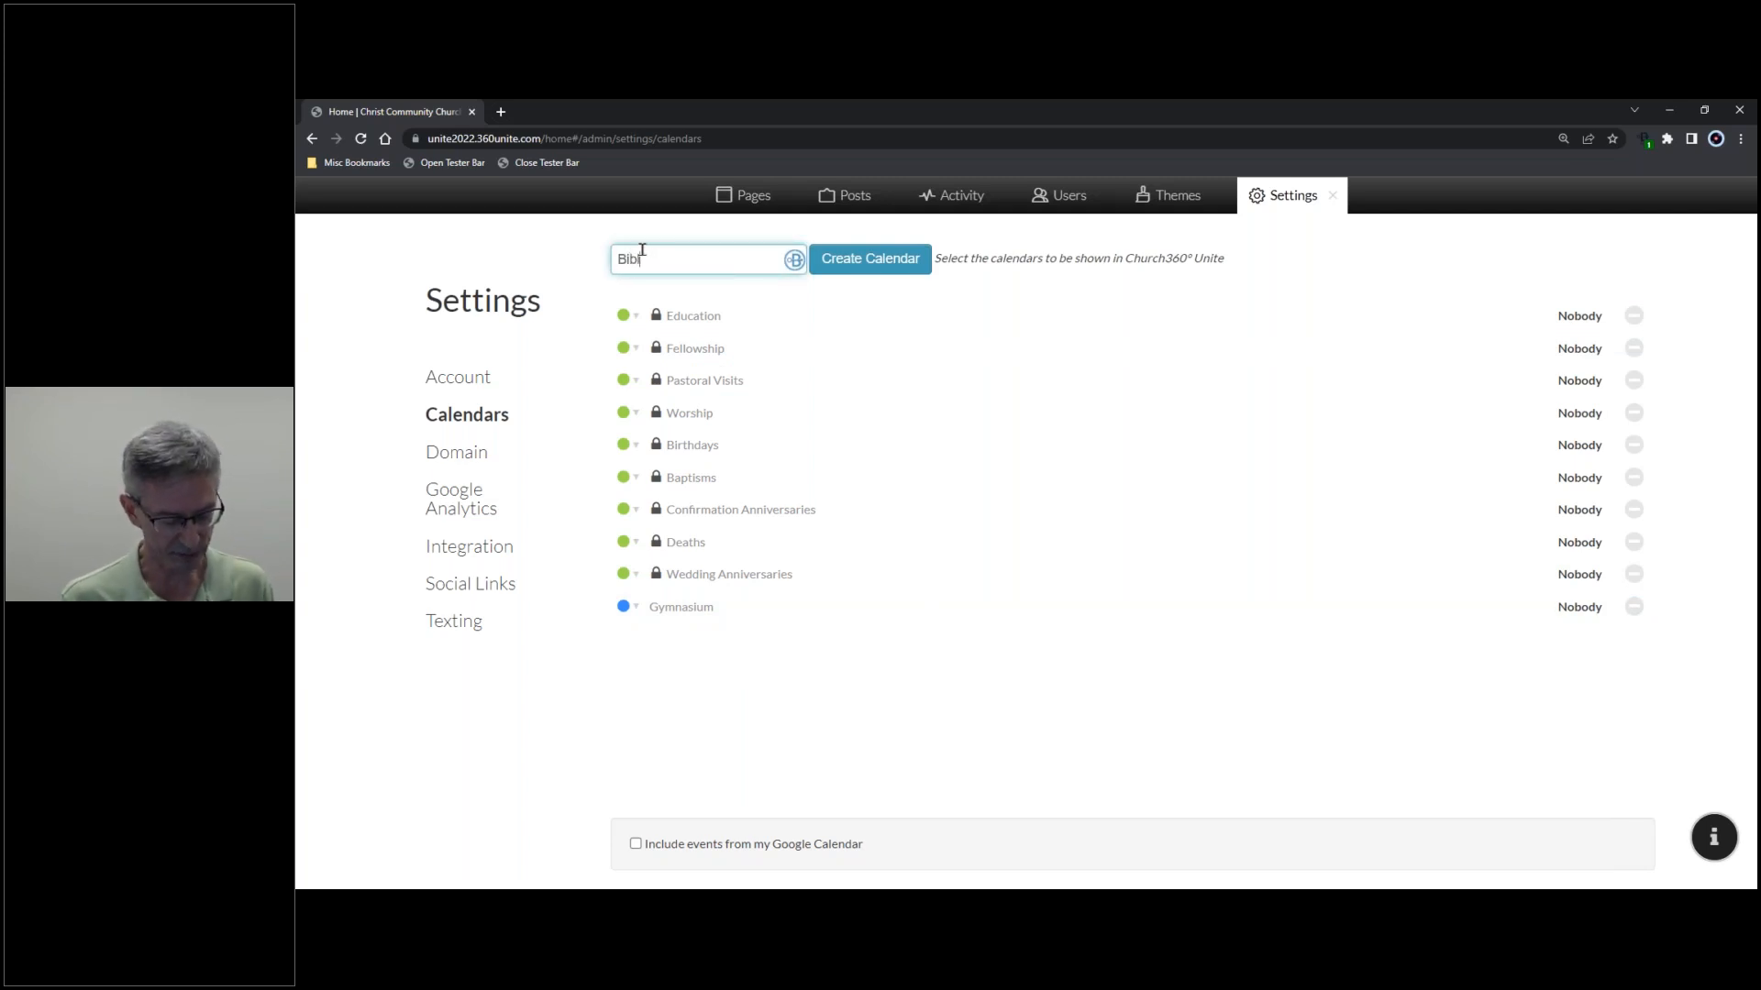
{"action": "type", "text": "e Study"}
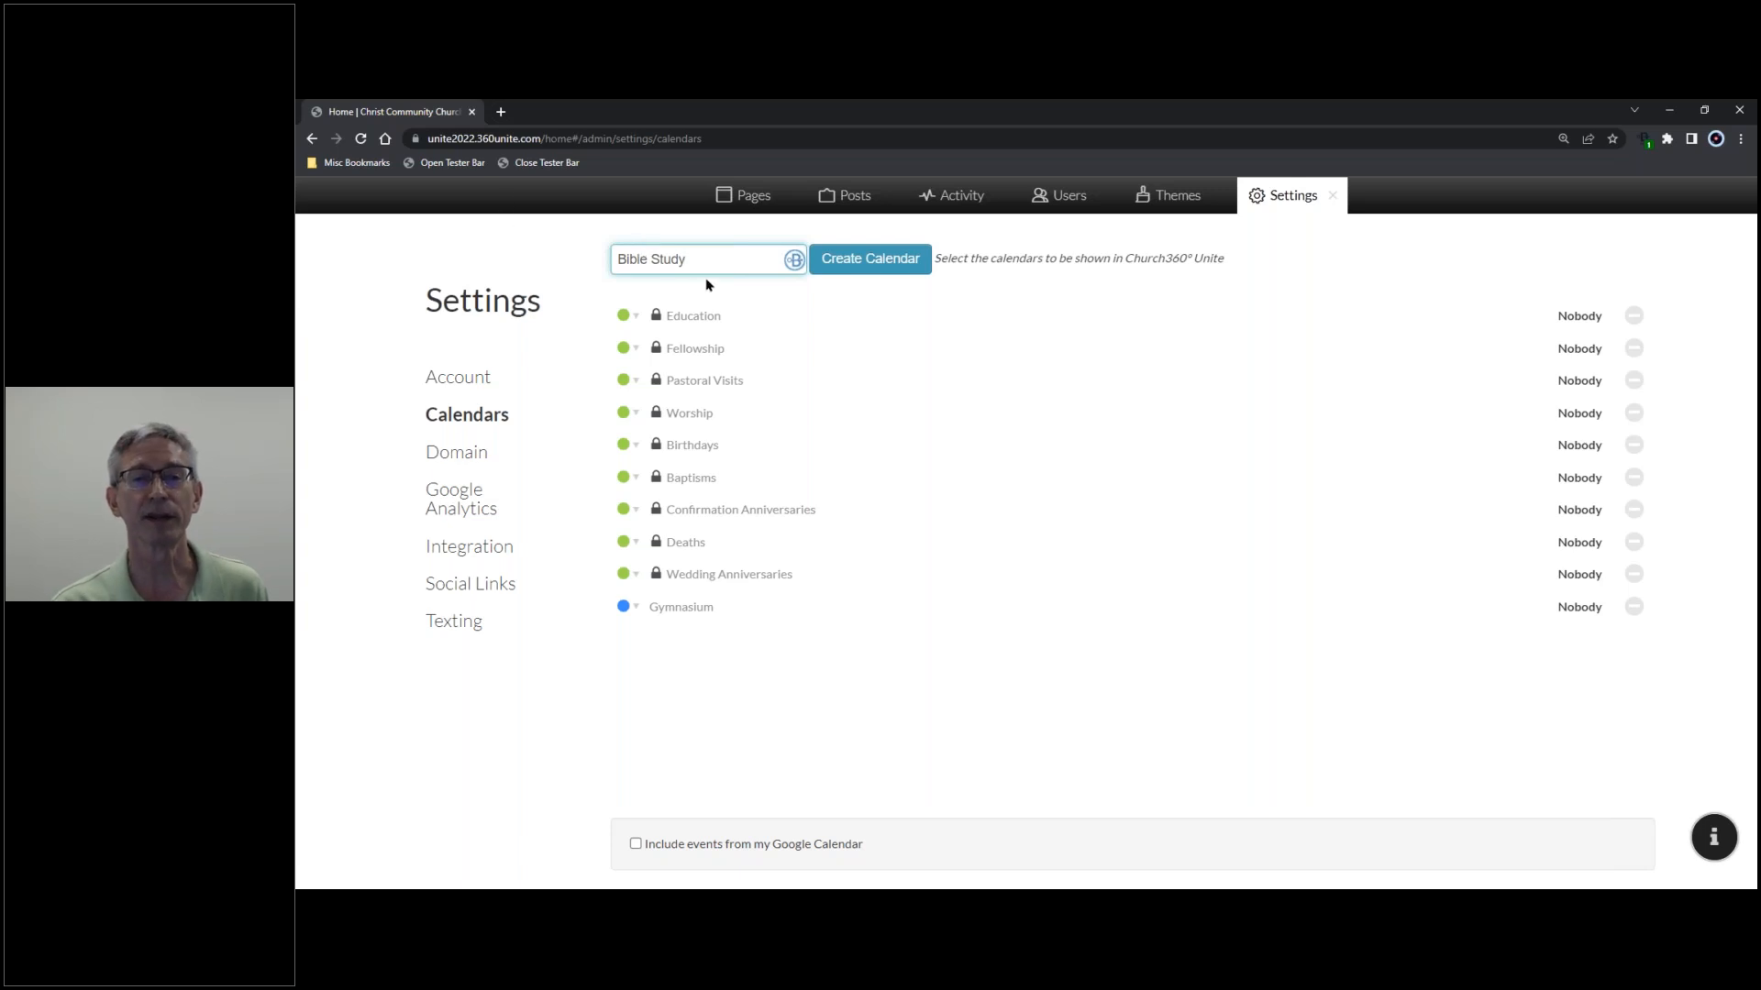
{"action": "left_click", "coordinate": [841, 272]}
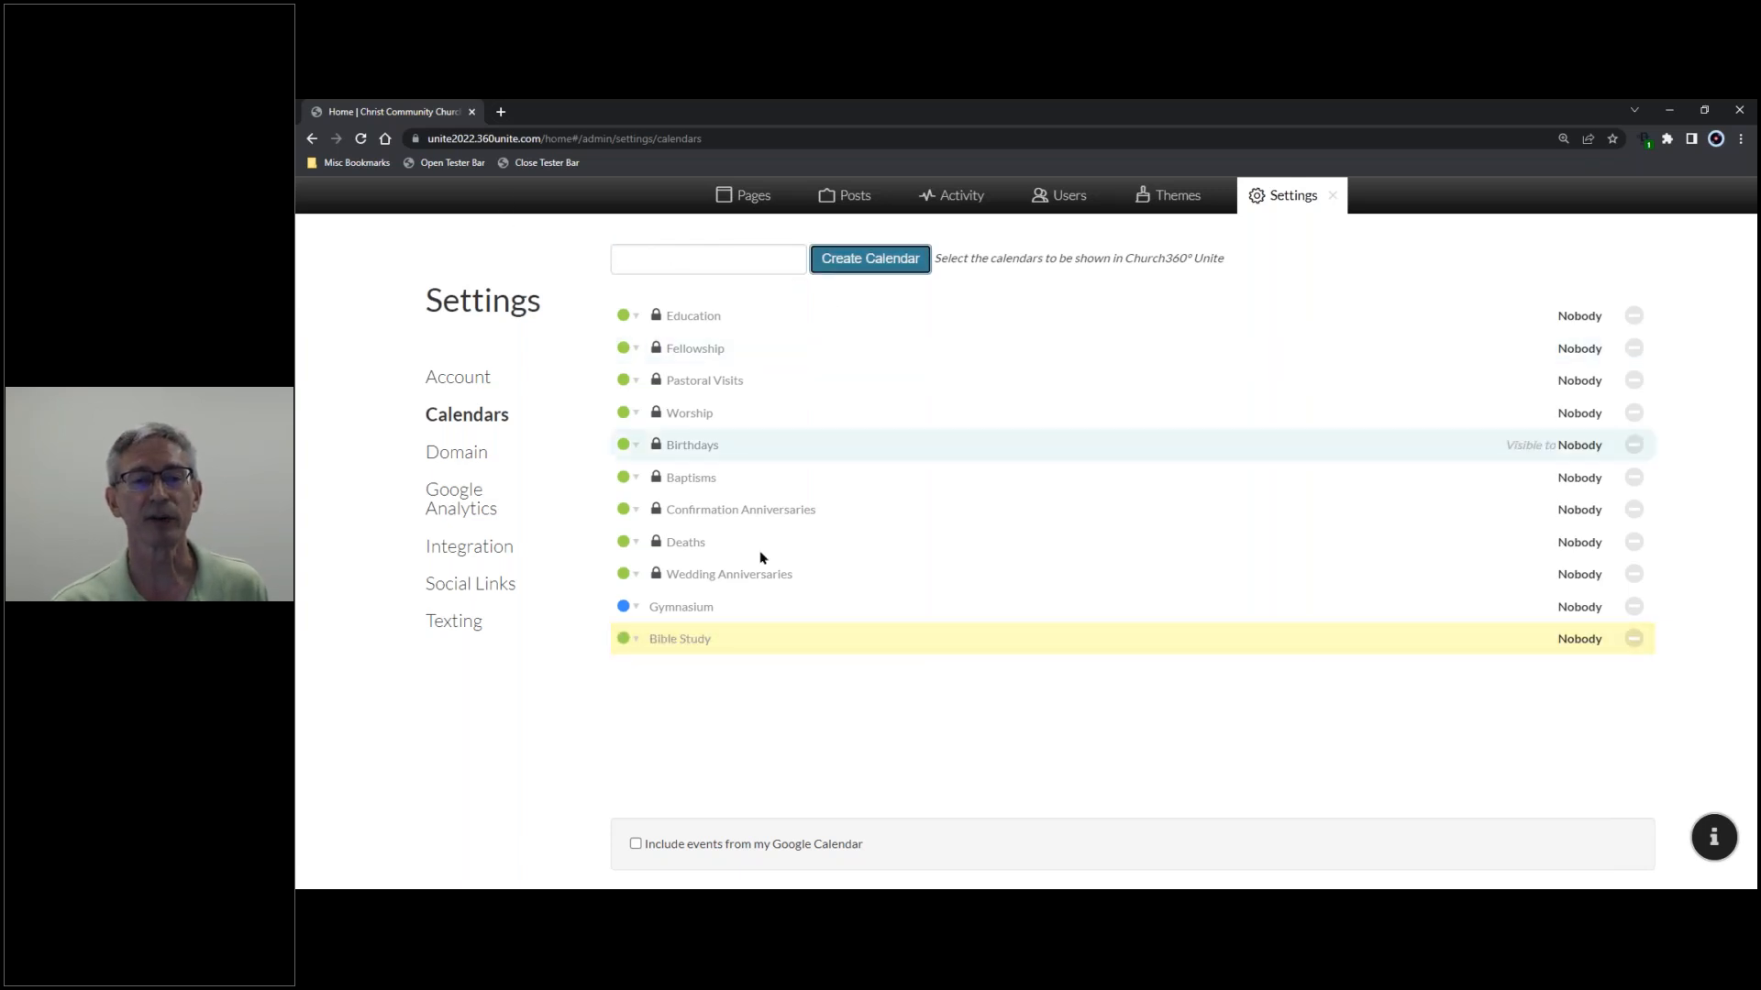
{"action": "left_click", "coordinate": [635, 639]}
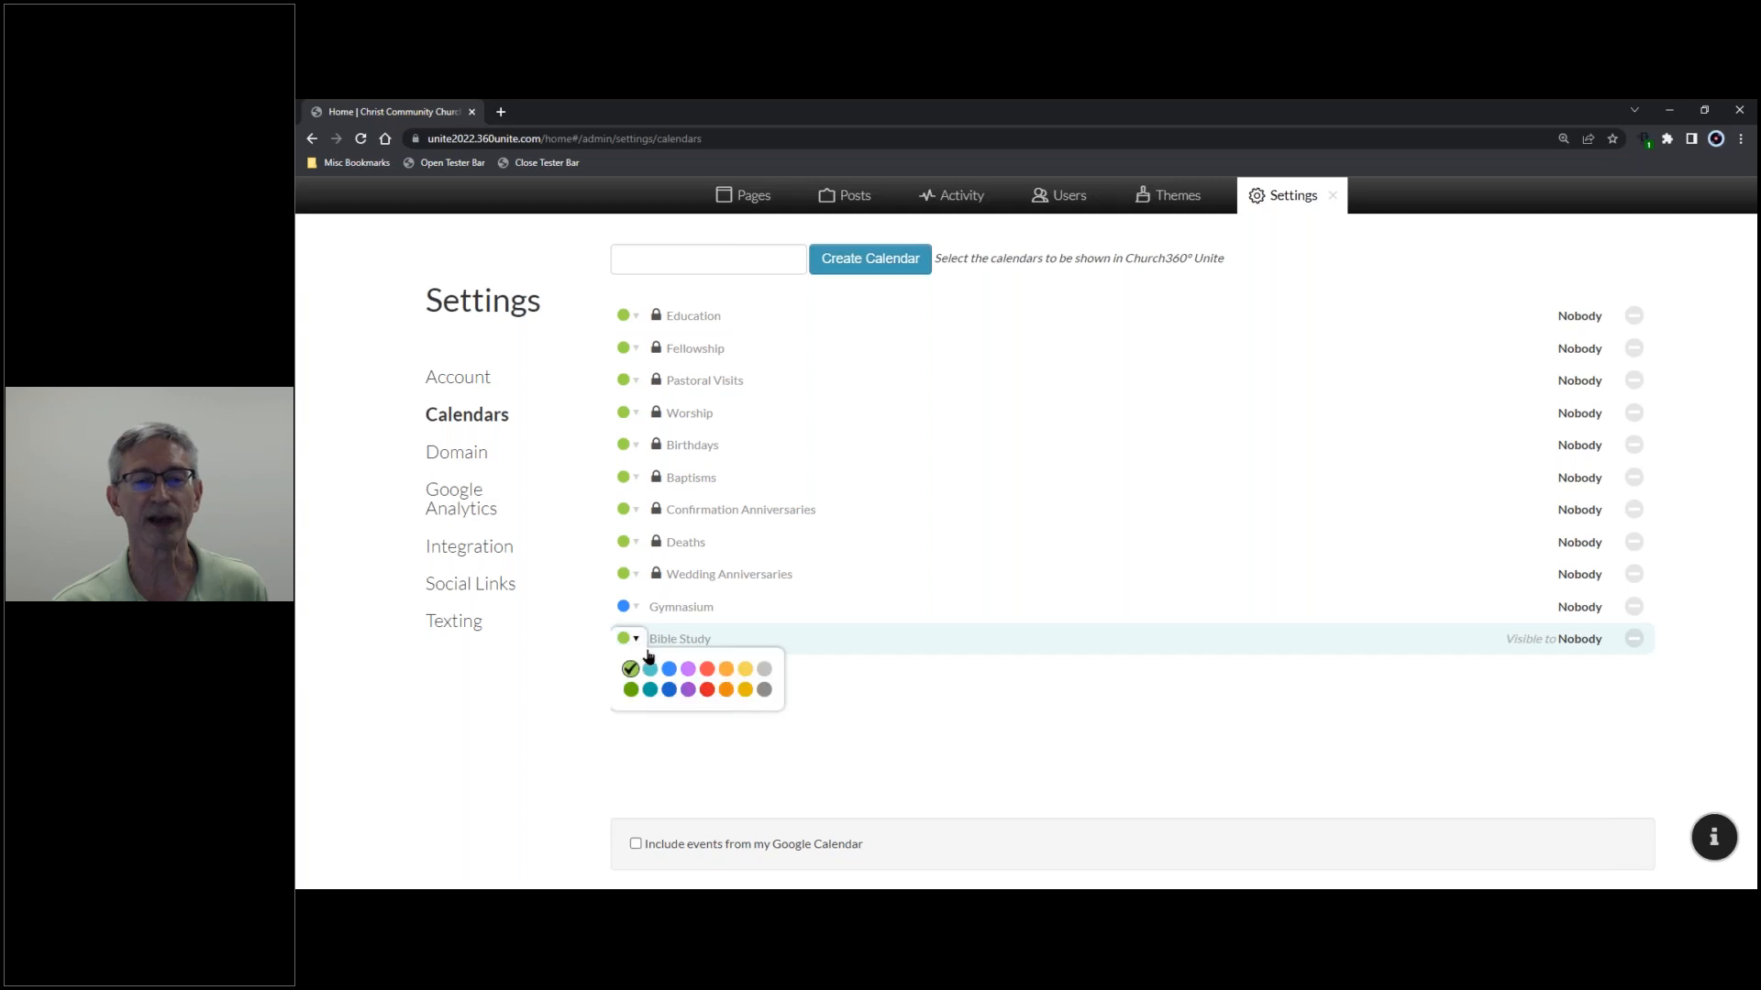
{"action": "left_click", "coordinate": [707, 670]}
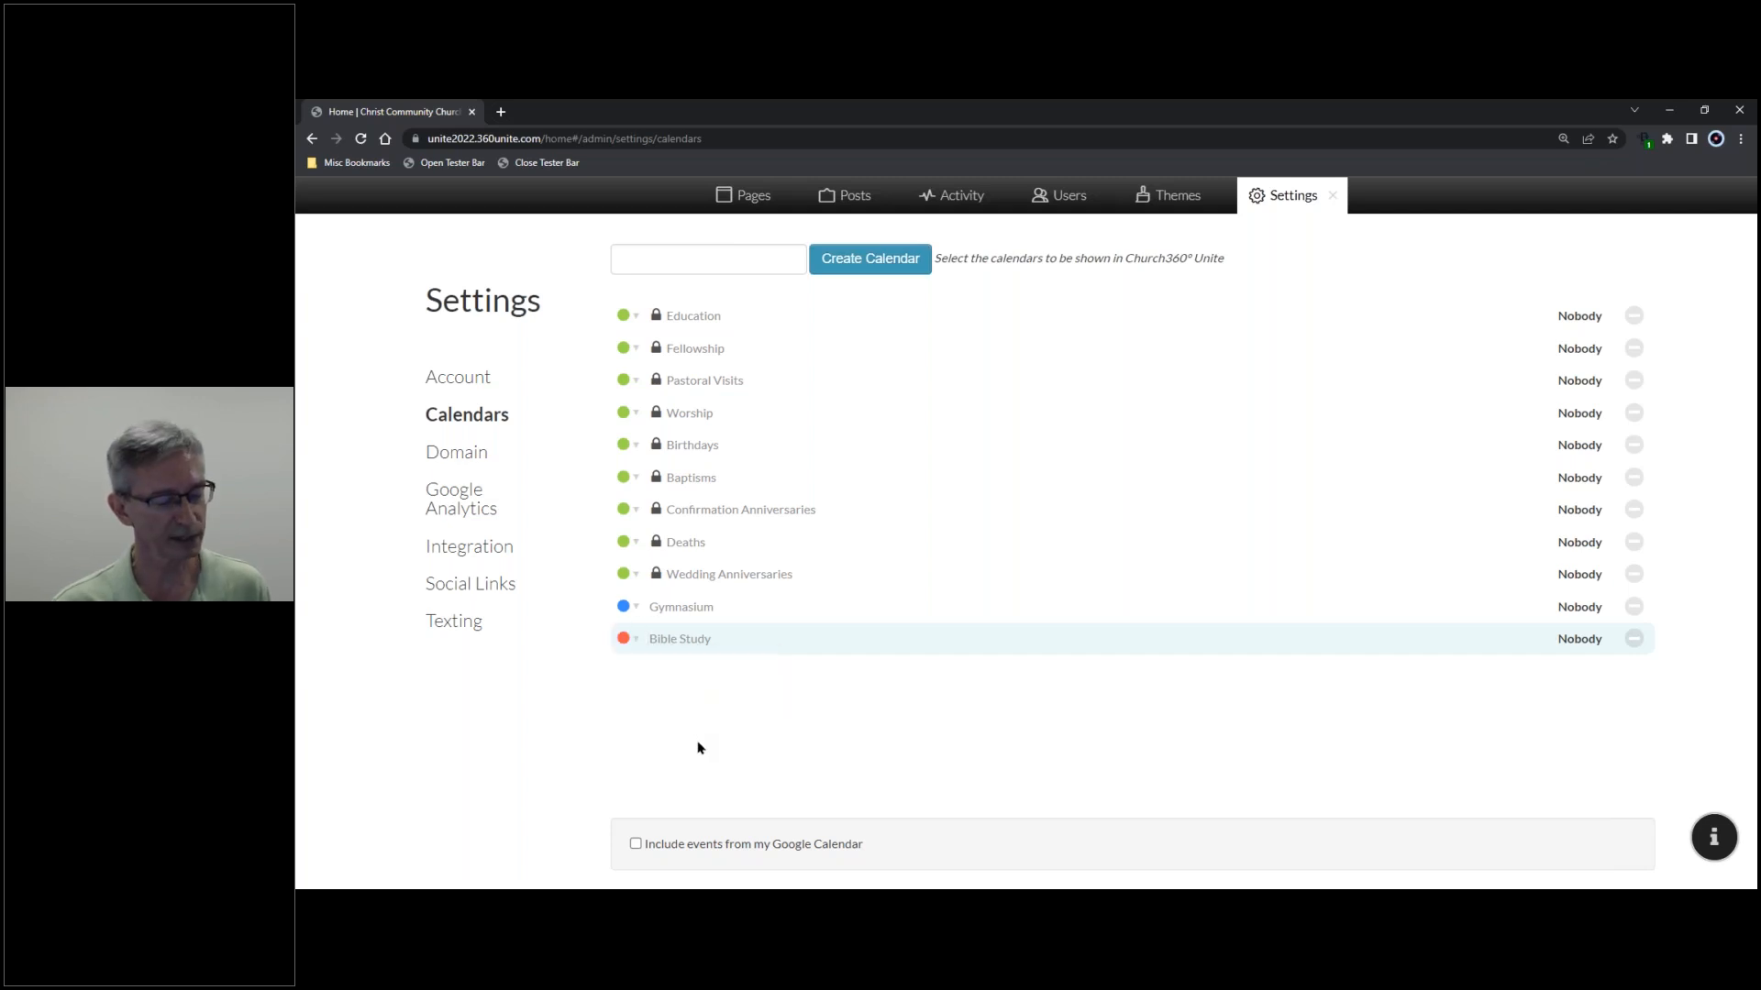
- Create a 'Church Board' calendar and colour it purple
{"action": "left_click", "coordinate": [642, 262]}
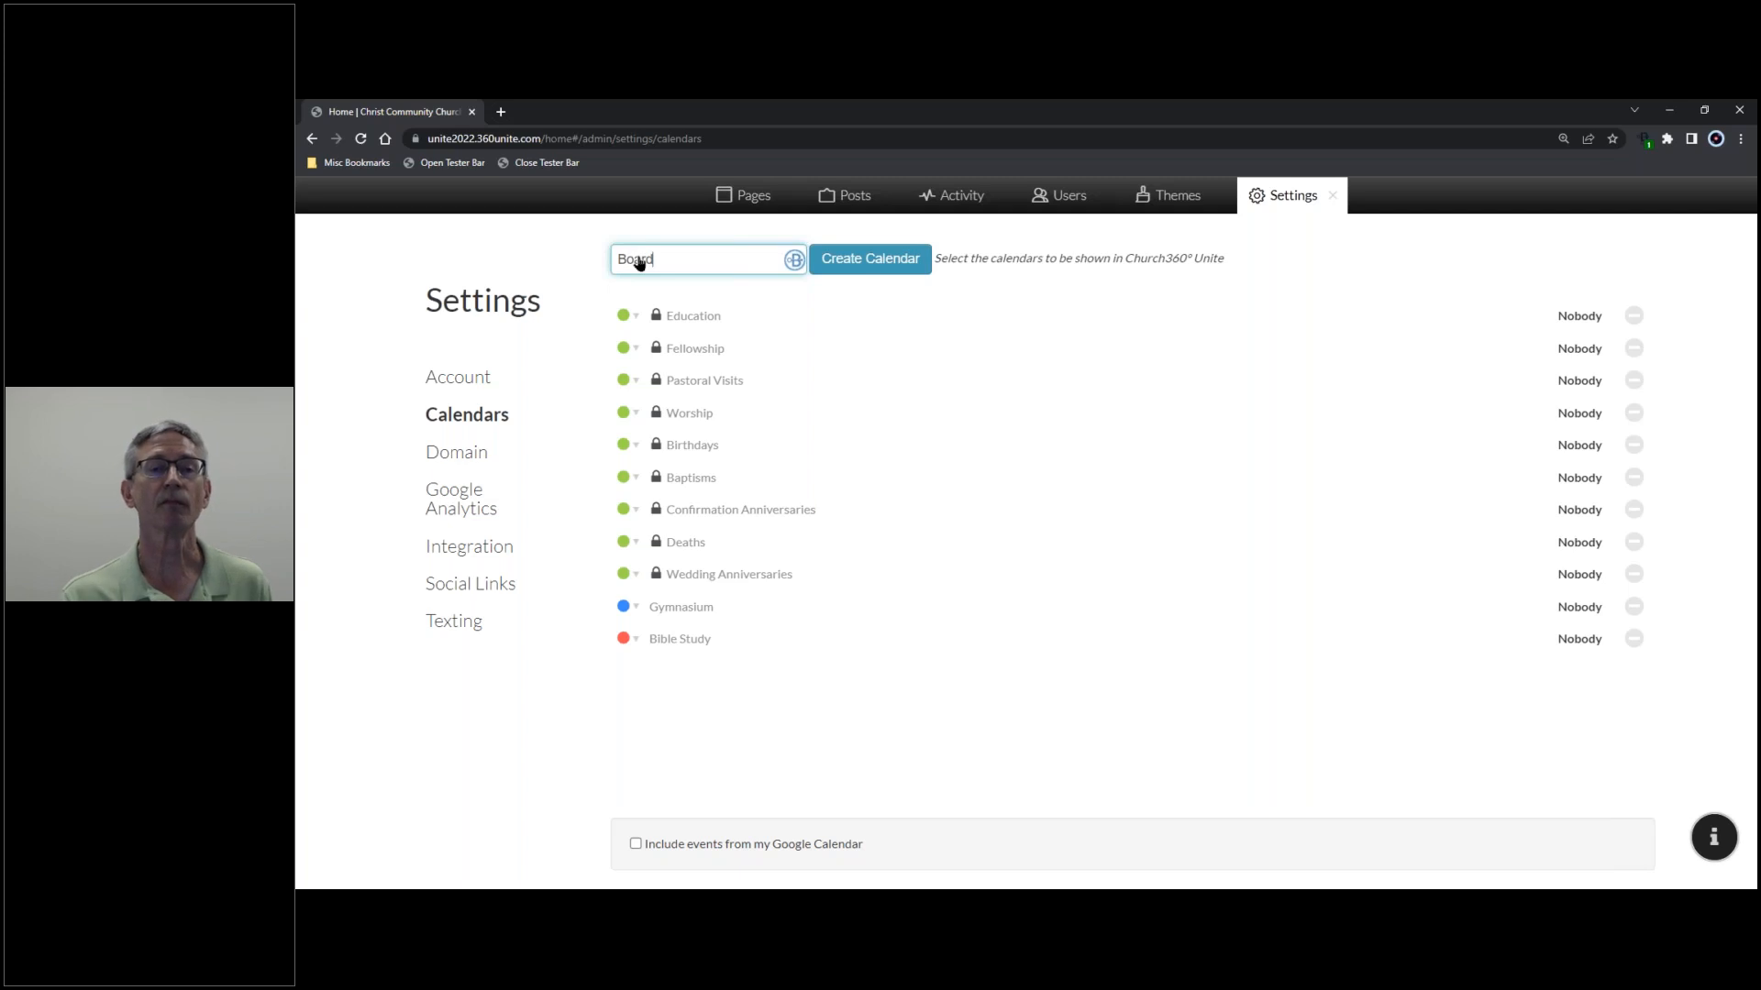
{"action": "type", "text": "Church"}
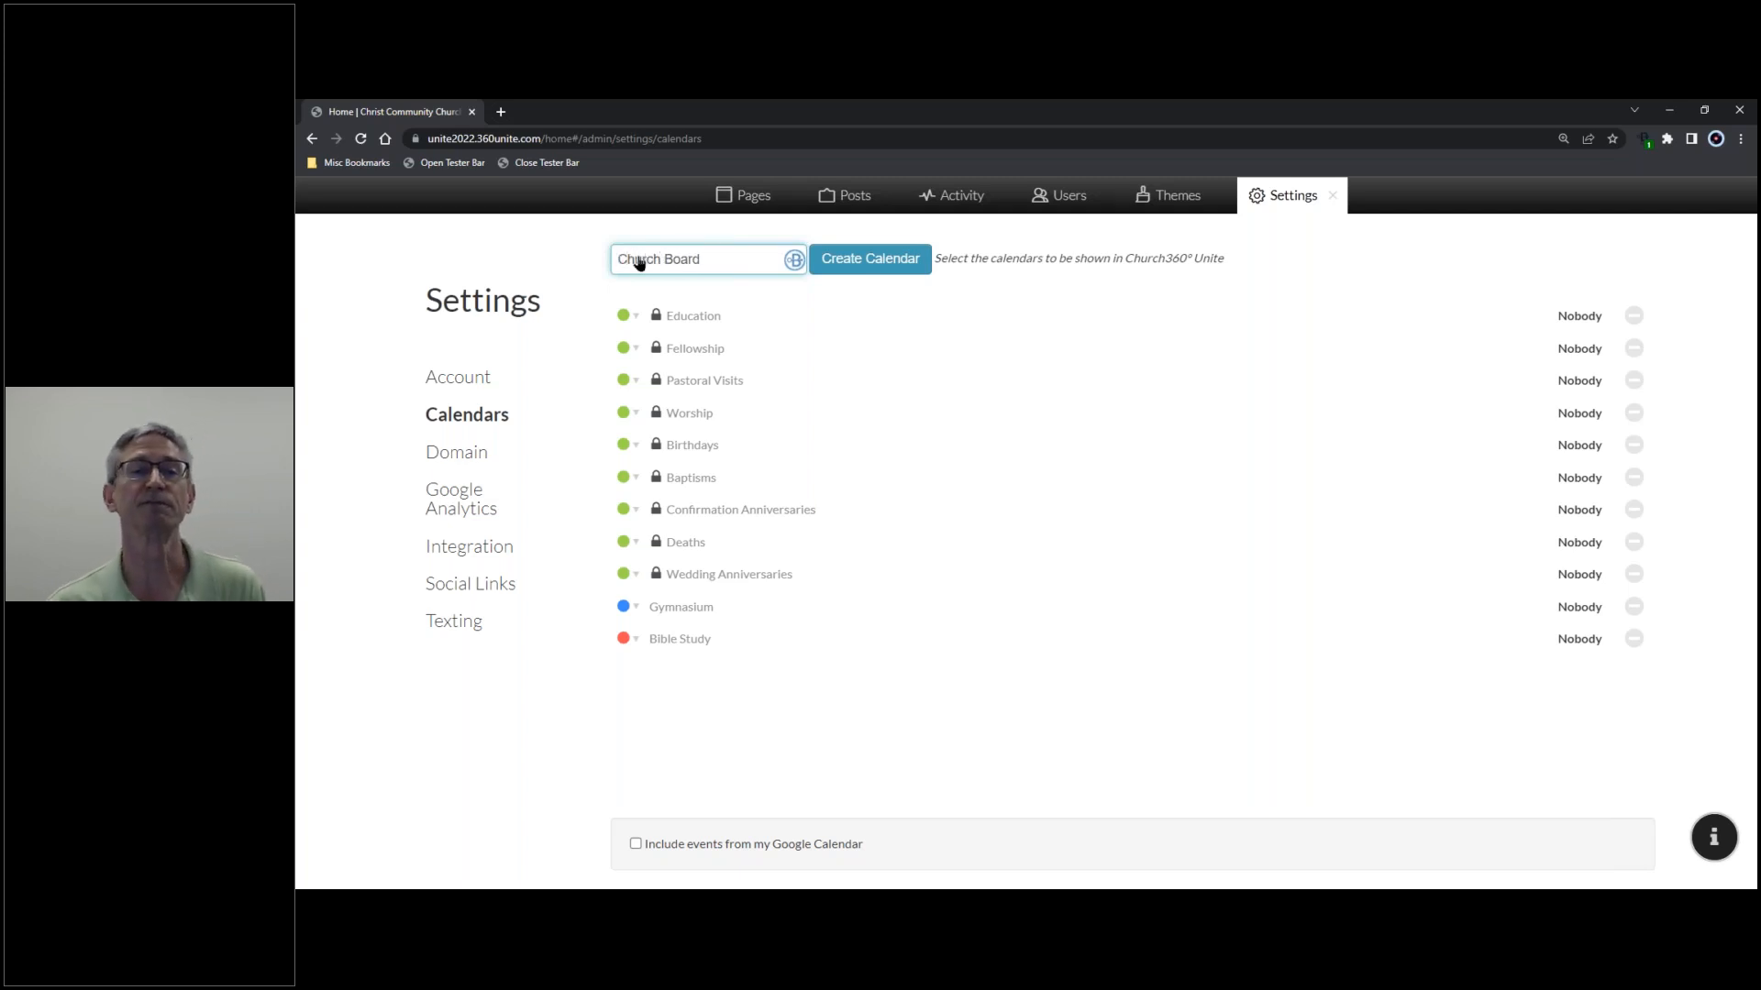
{"action": "left_click", "coordinate": [913, 260]}
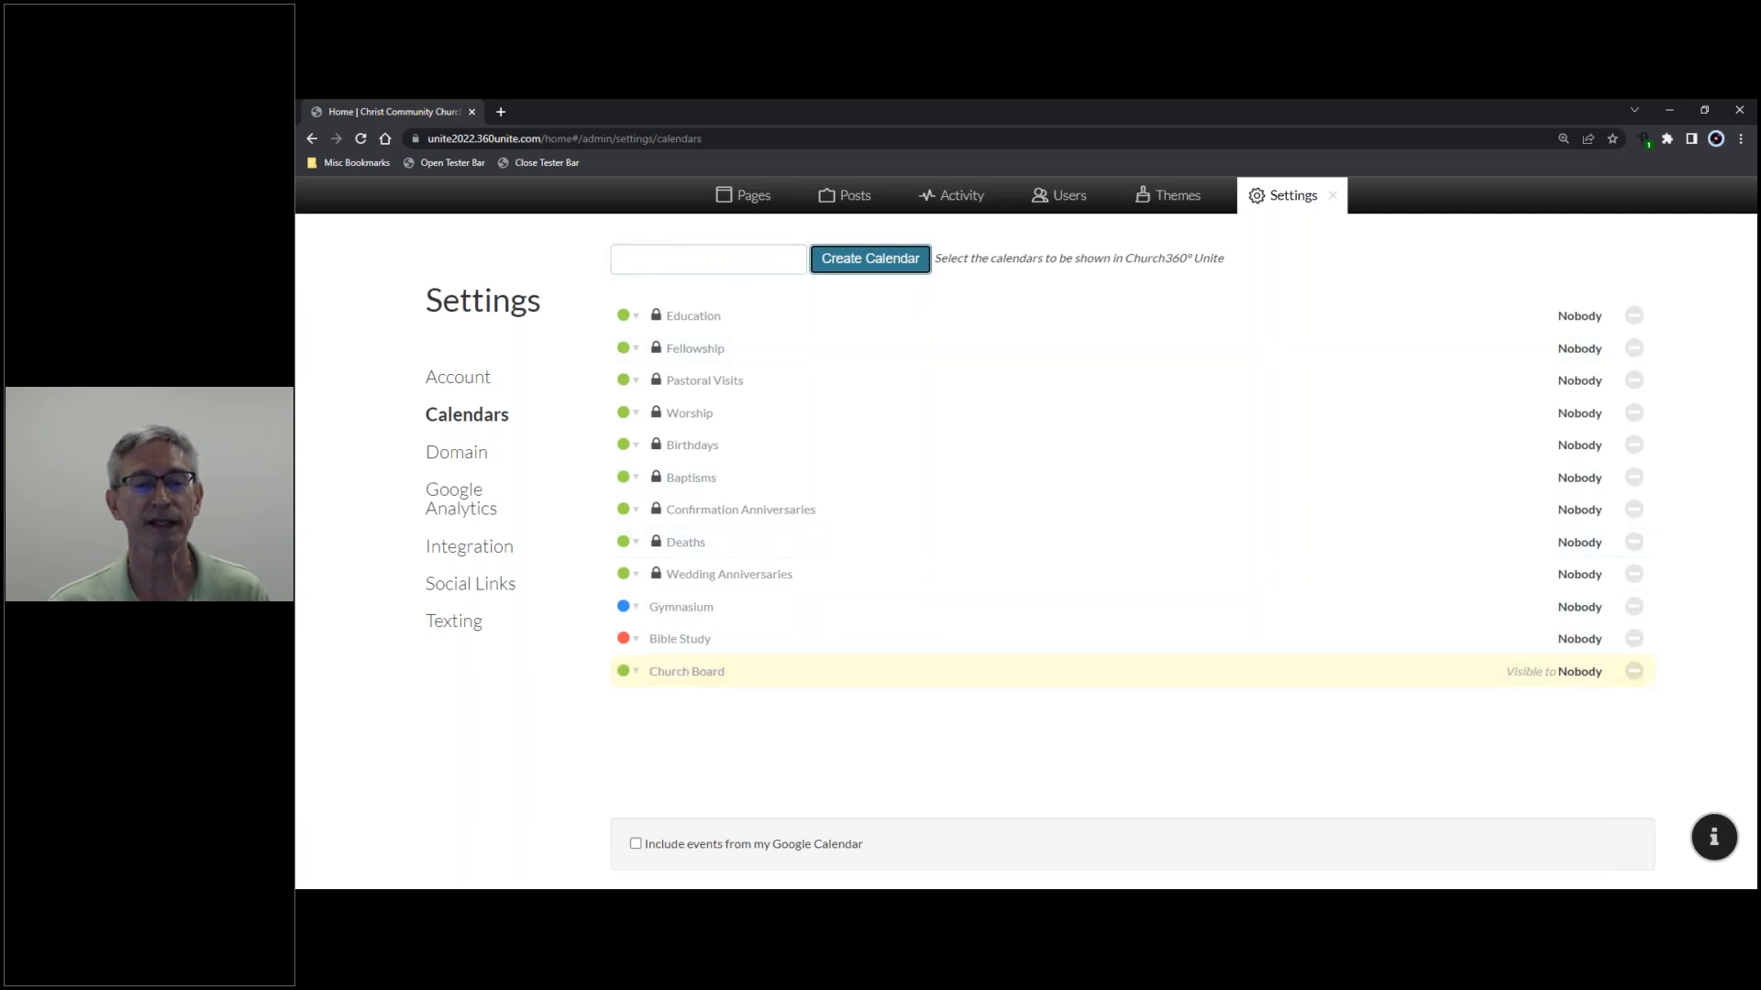
{"action": "left_click", "coordinate": [630, 672]}
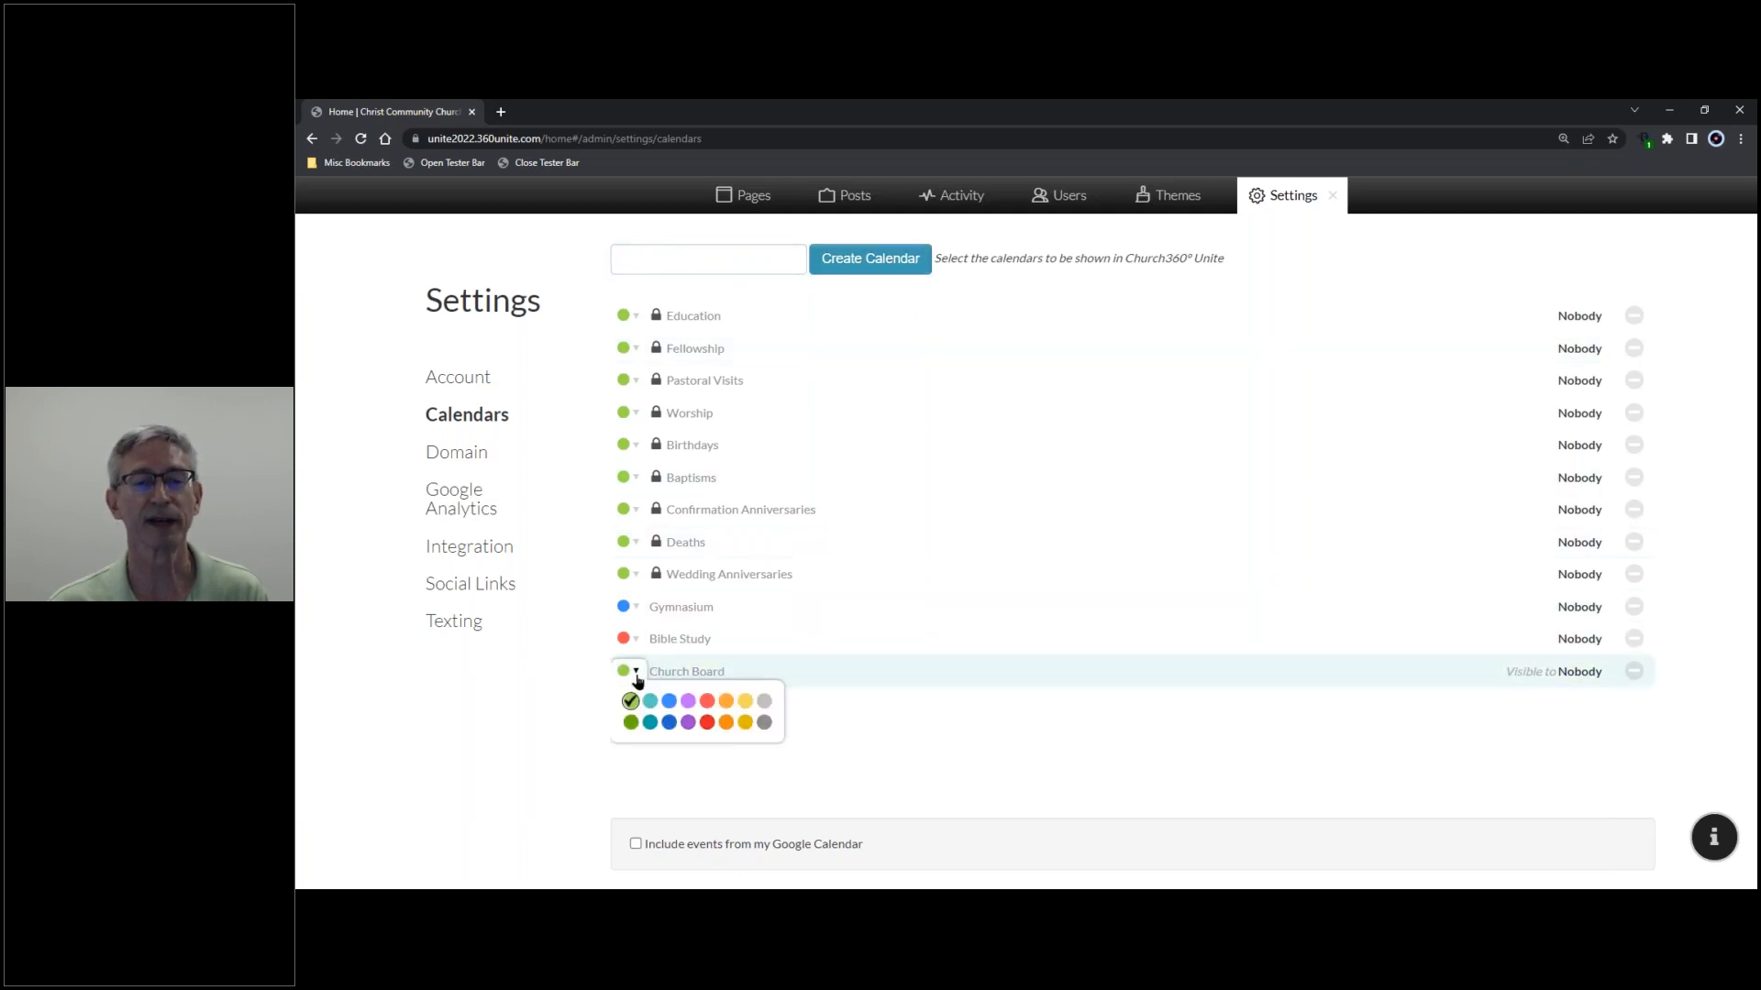
{"action": "left_click", "coordinate": [688, 702]}
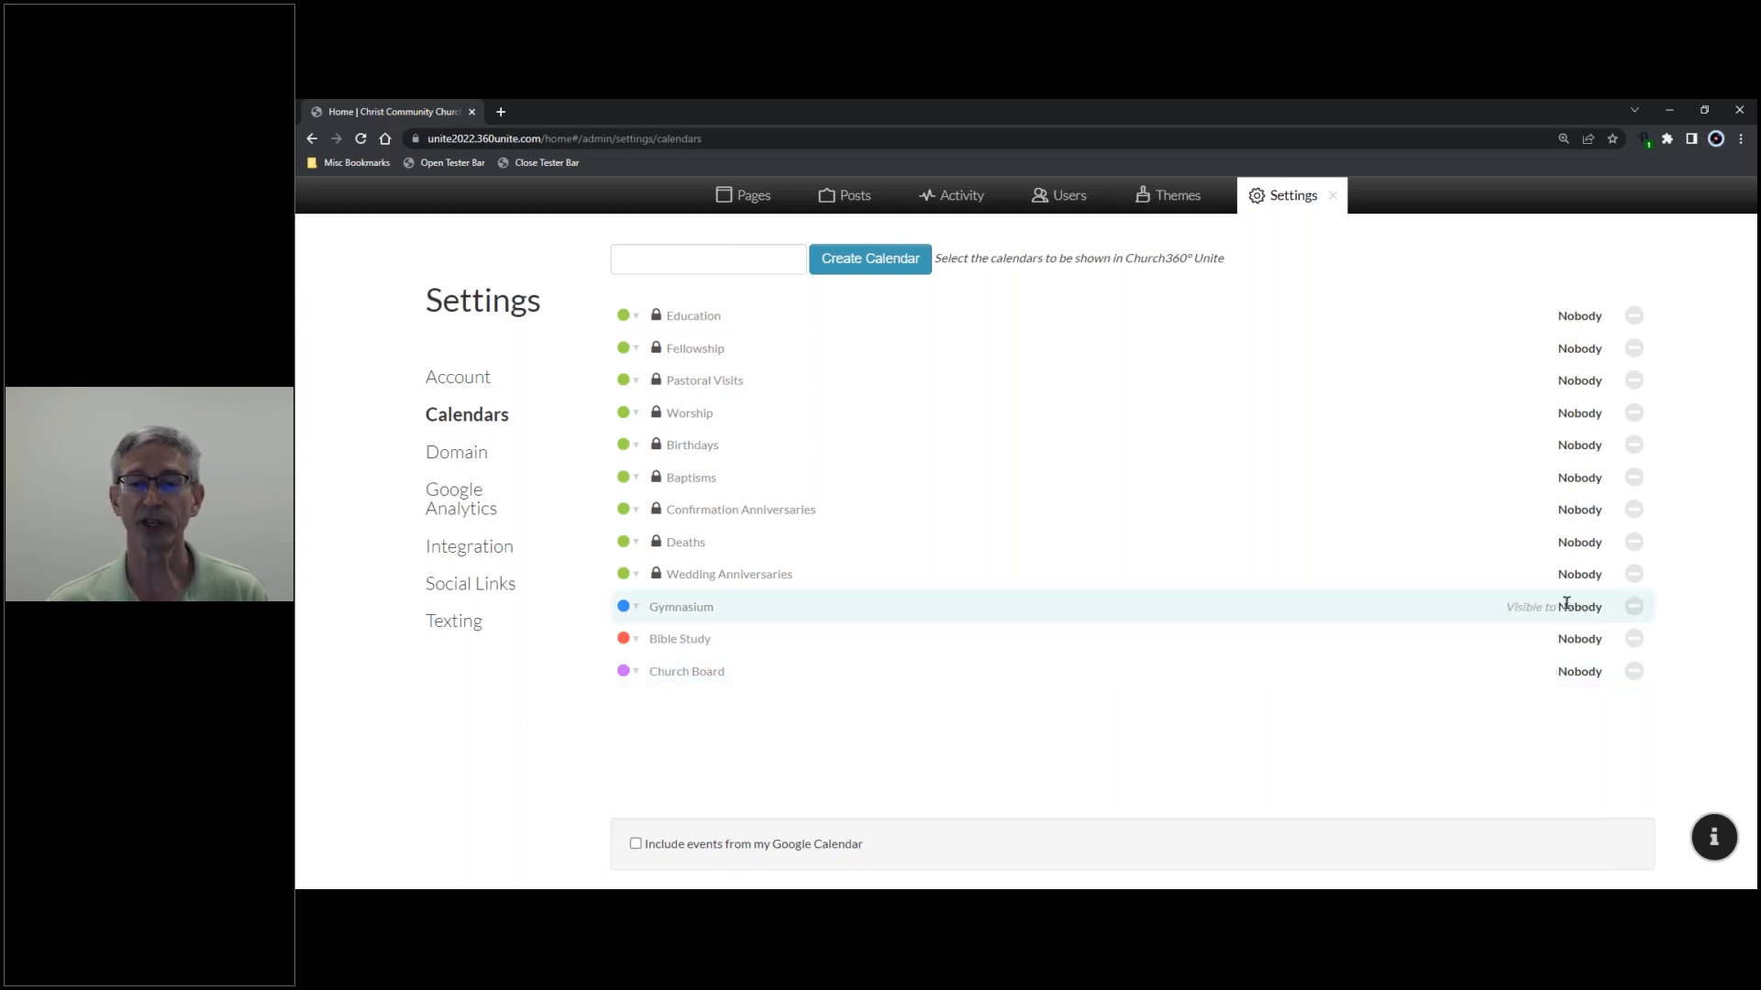
- Make the Gymnasium calendar viewable by Users only and save it
{"action": "left_click", "coordinate": [826, 608]}
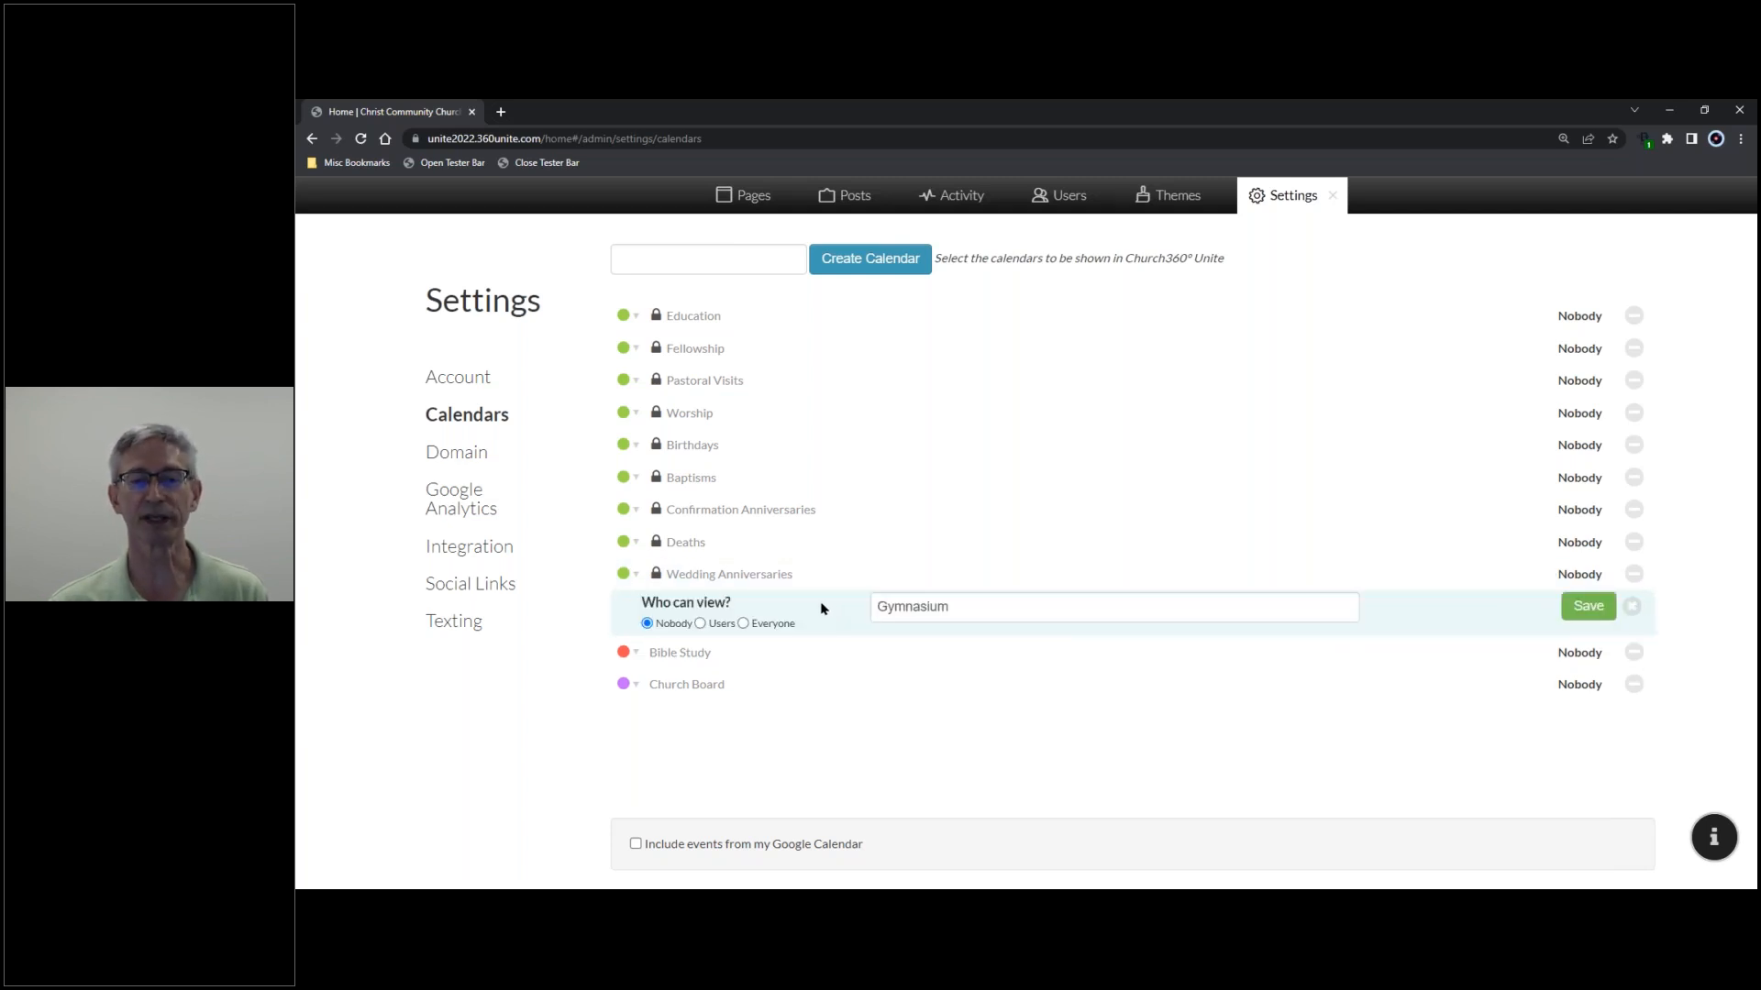
{"action": "left_click", "coordinate": [700, 625]}
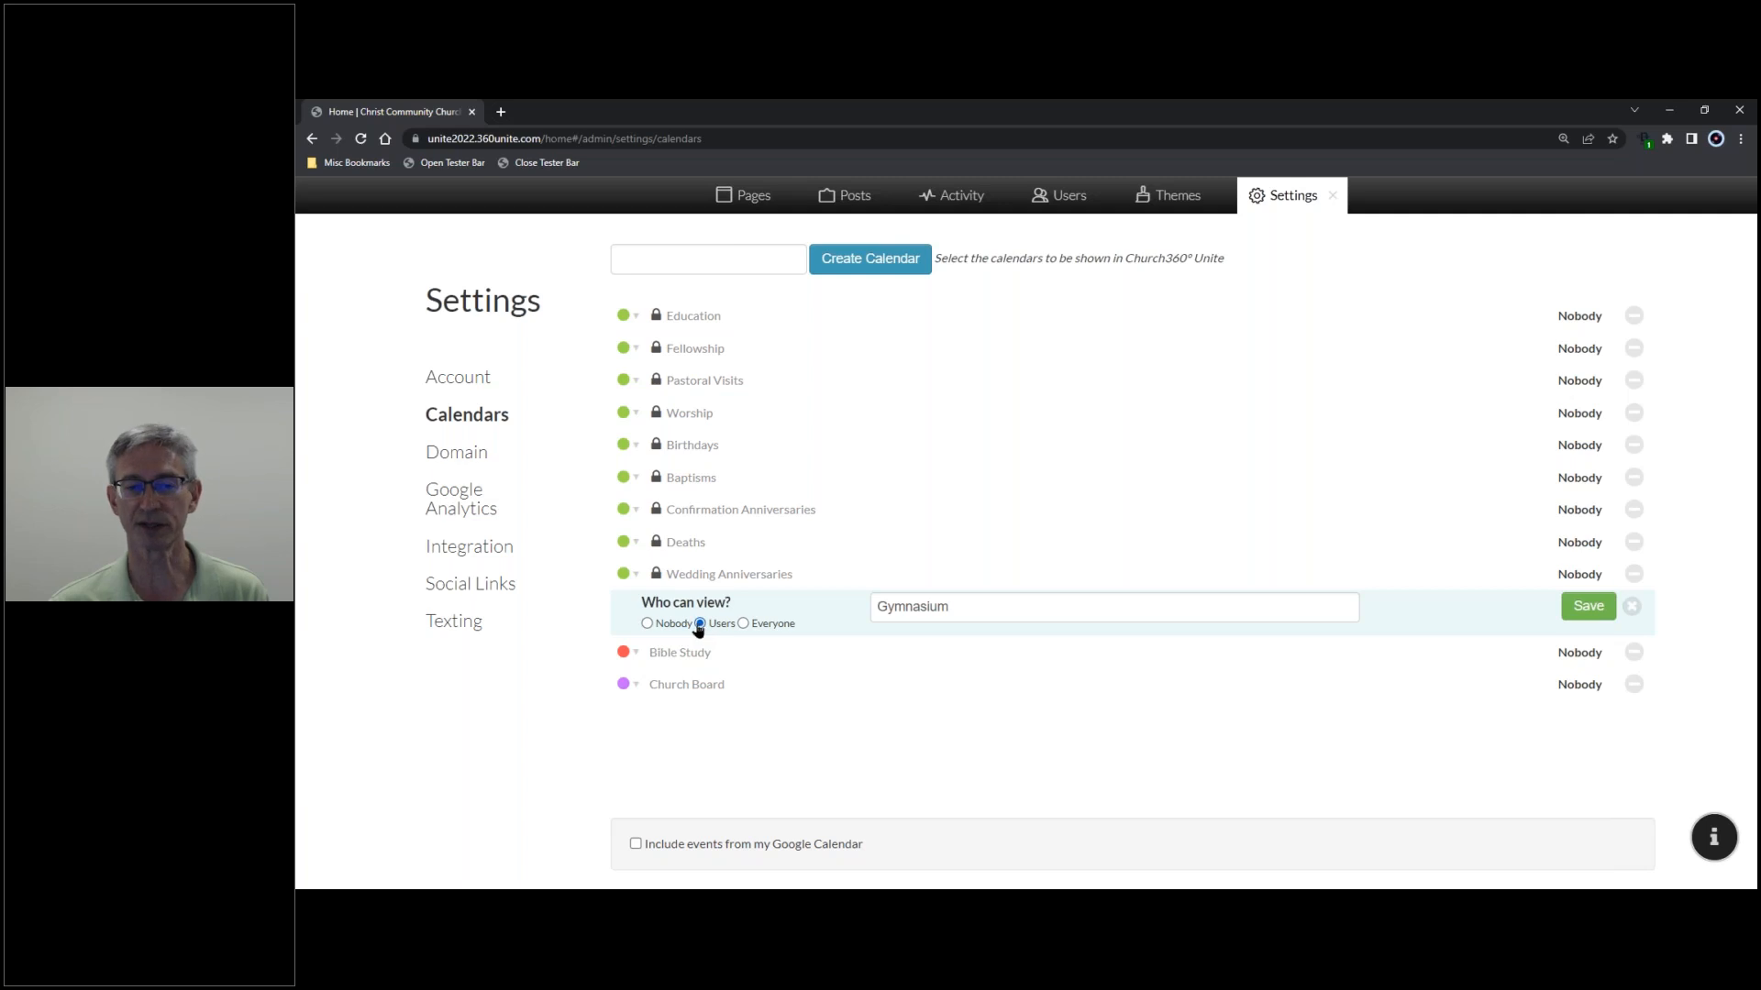
{"action": "left_click", "coordinate": [743, 626]}
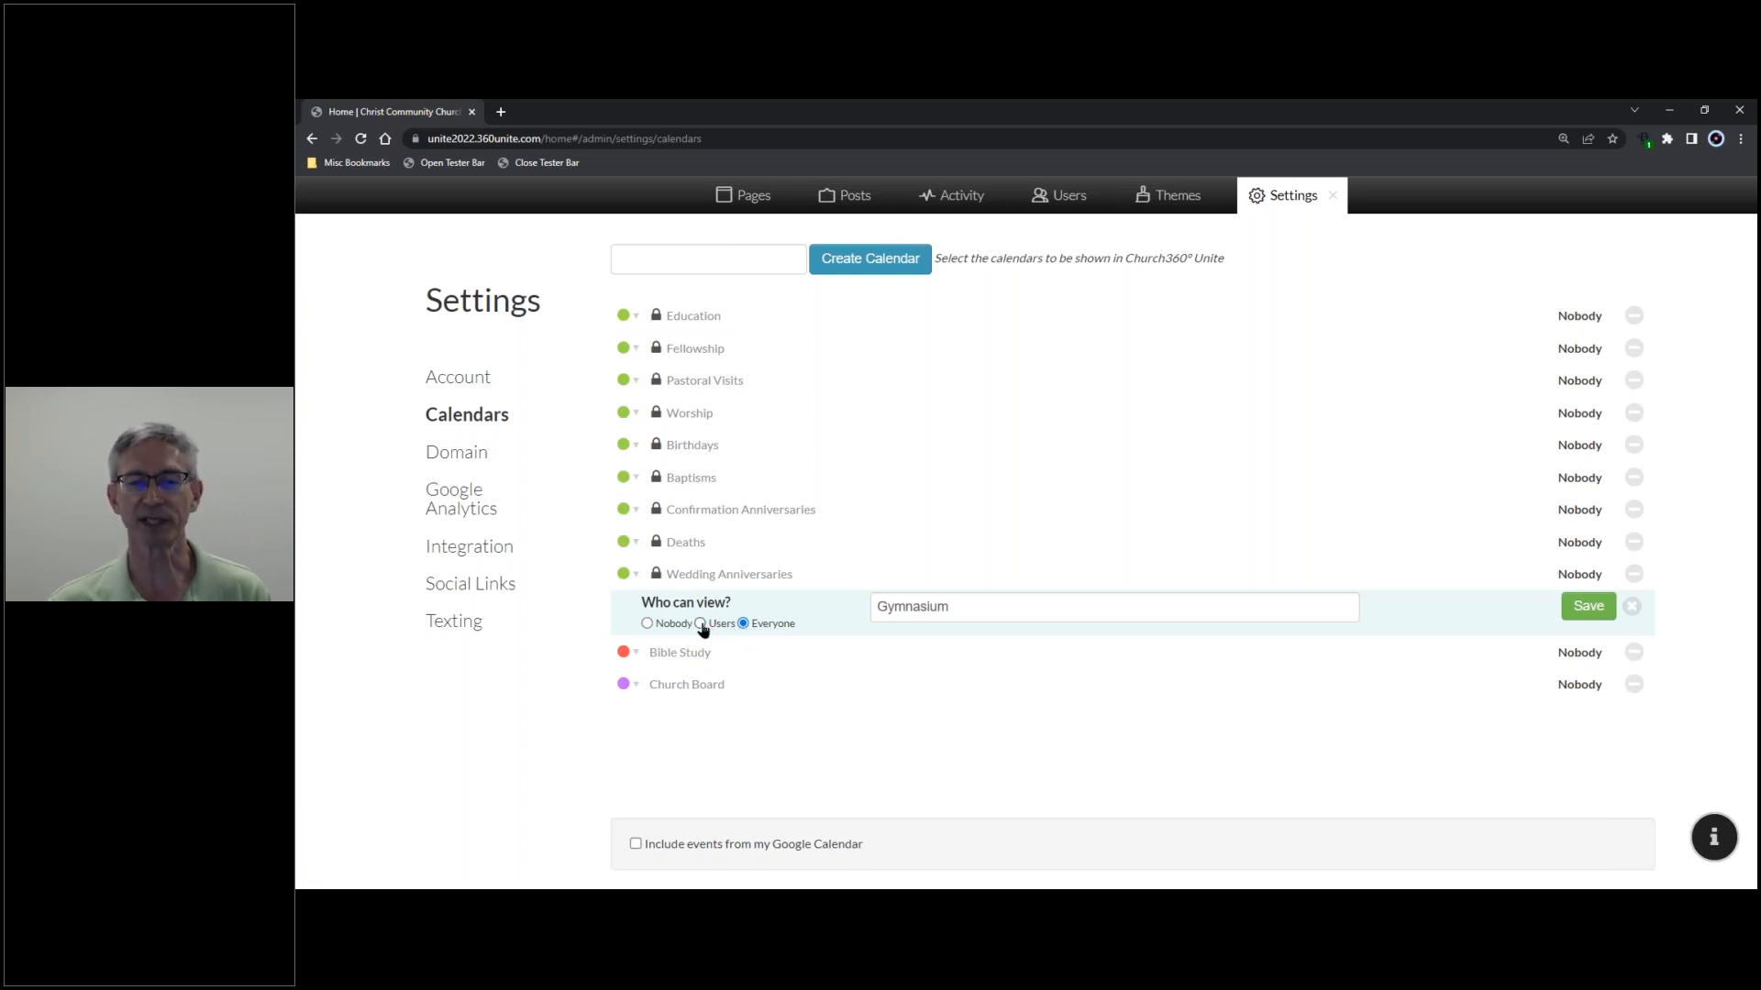
{"action": "left_click", "coordinate": [701, 623]}
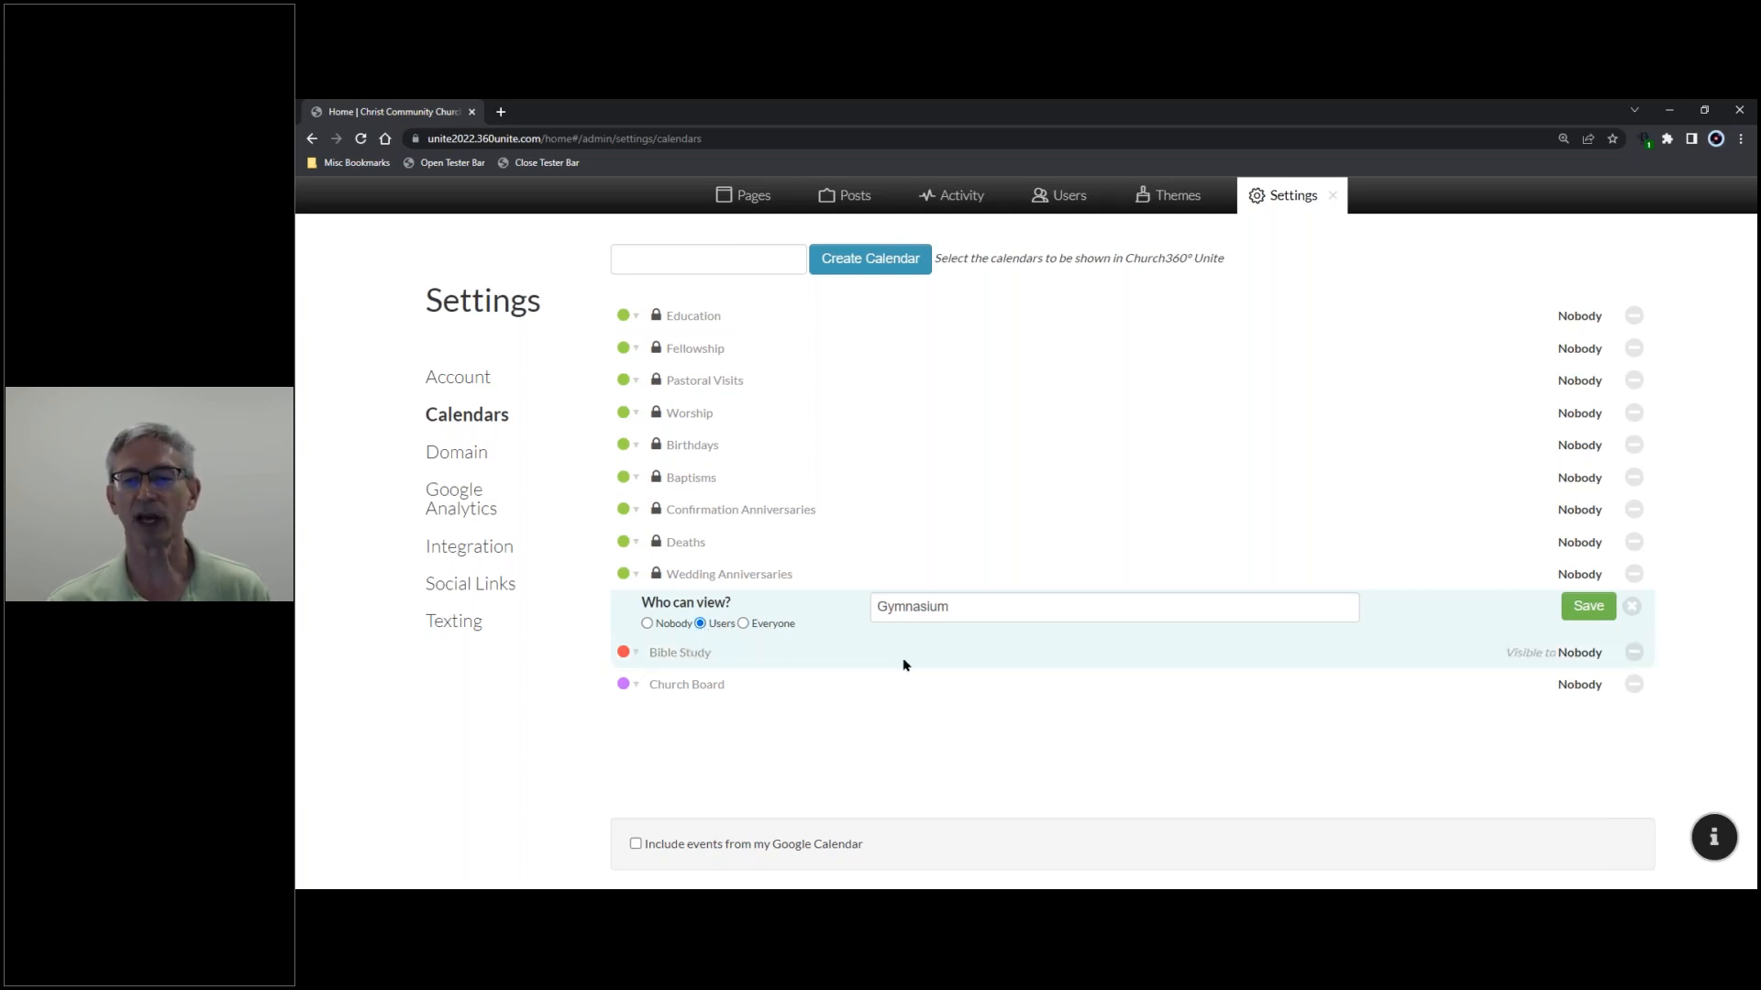
{"action": "left_click", "coordinate": [1589, 608]}
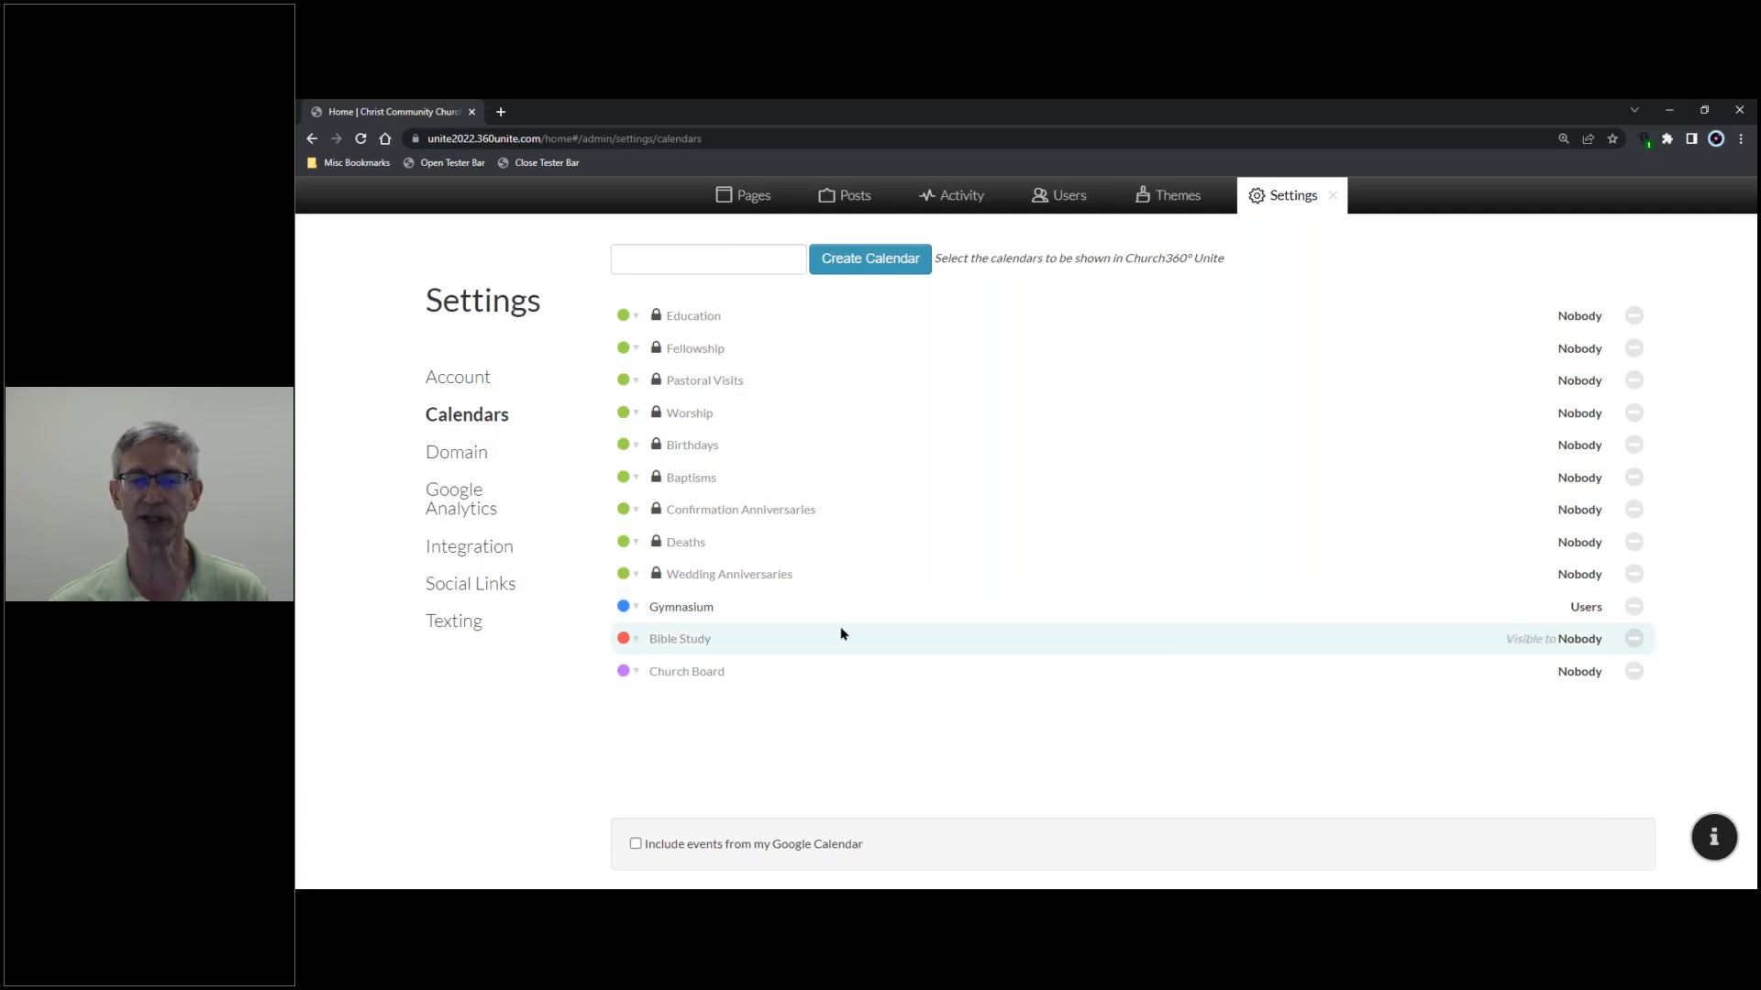
- Make Bible Study viewable by Everyone and Church Board by Users, saving each
{"action": "left_click", "coordinate": [788, 645]}
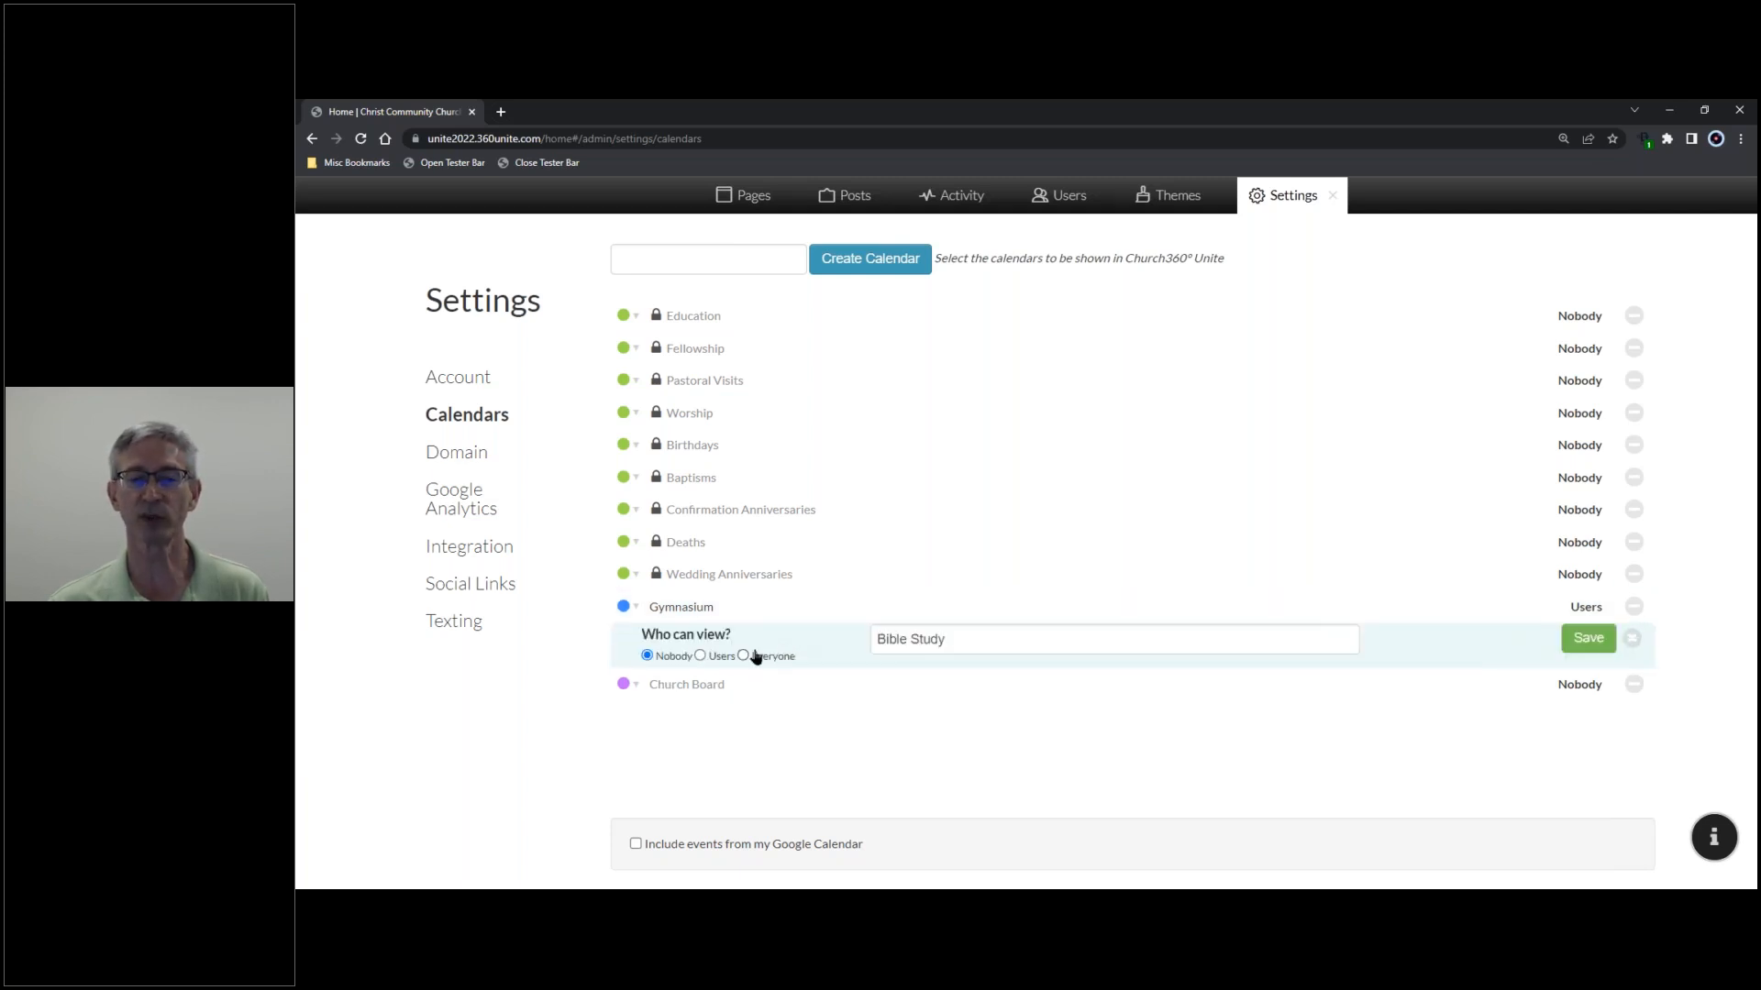
{"action": "left_click", "coordinate": [743, 656]}
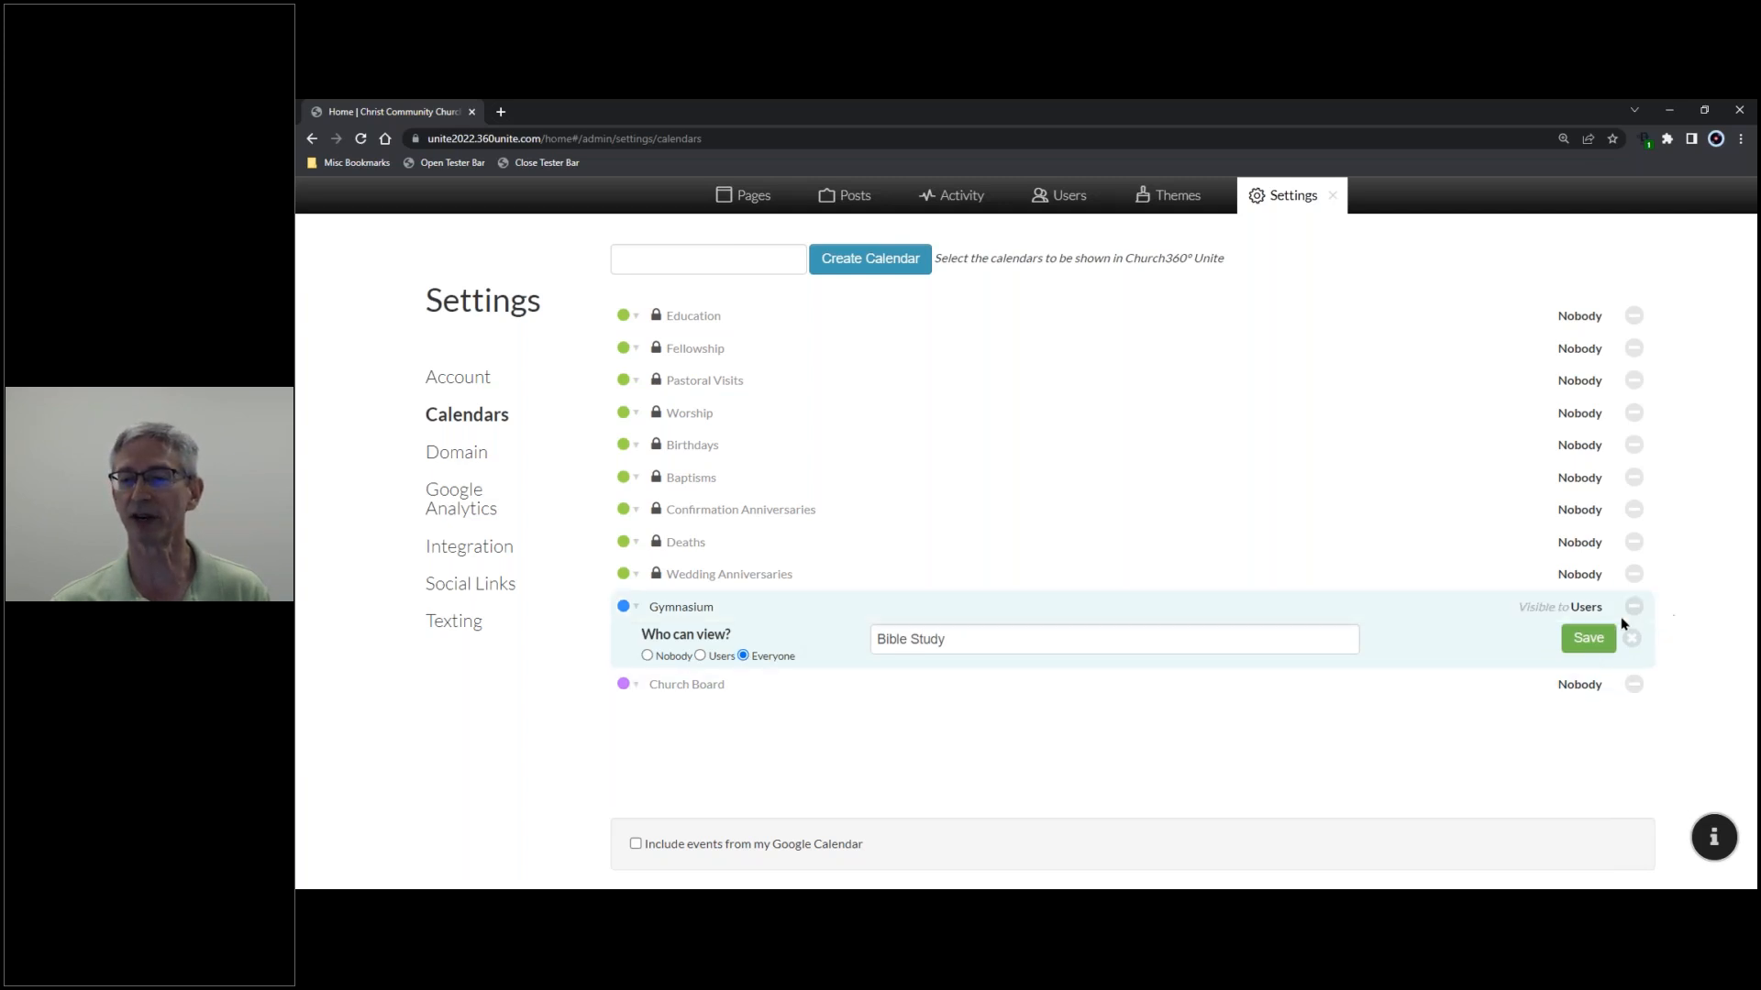
{"action": "left_click", "coordinate": [1600, 640]}
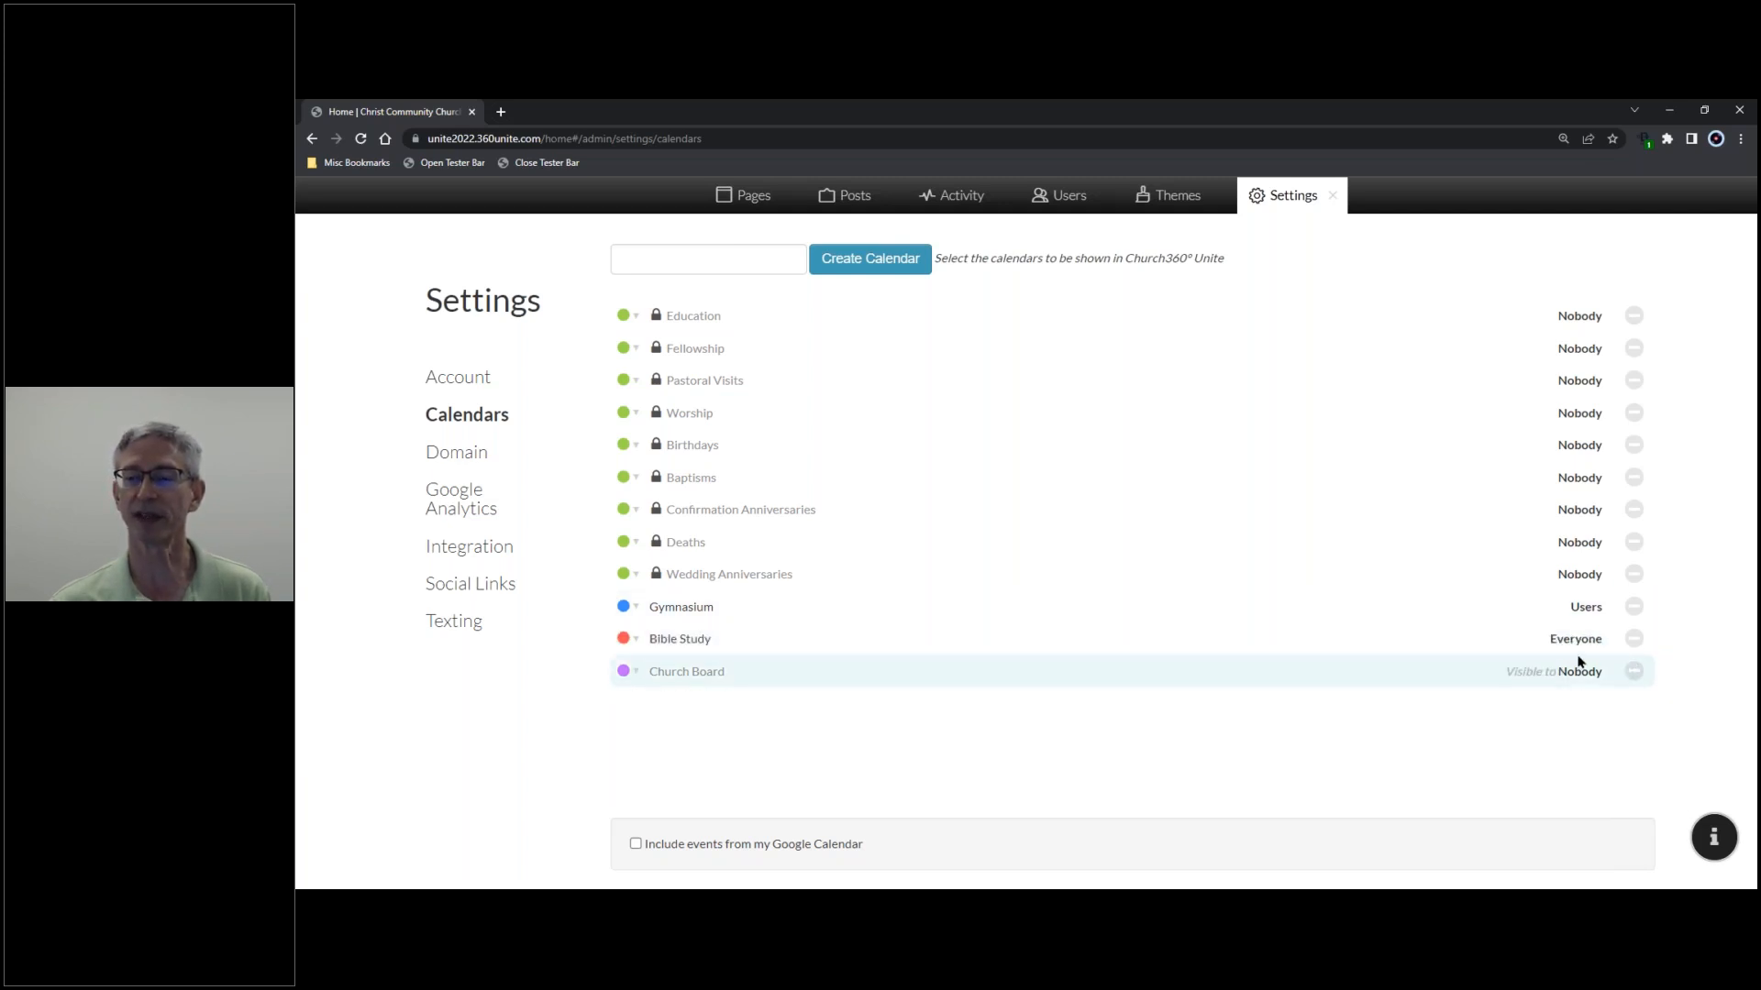
{"action": "left_click", "coordinate": [756, 676]}
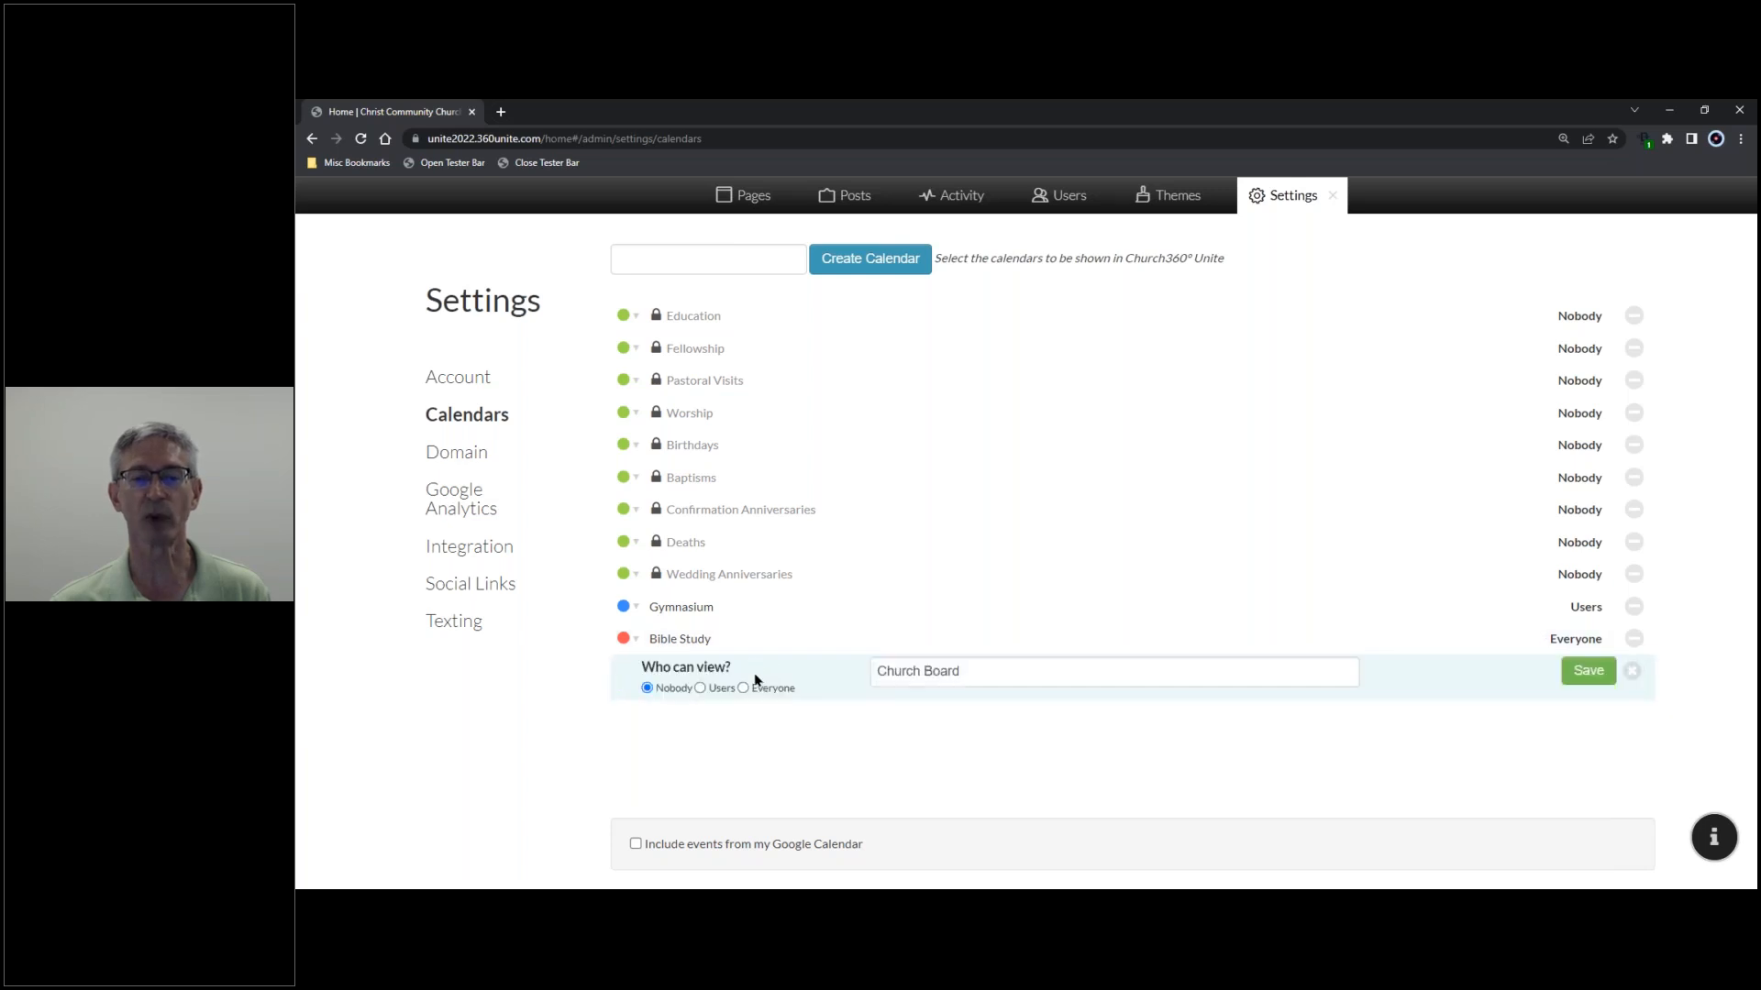
{"action": "left_click", "coordinate": [700, 689]}
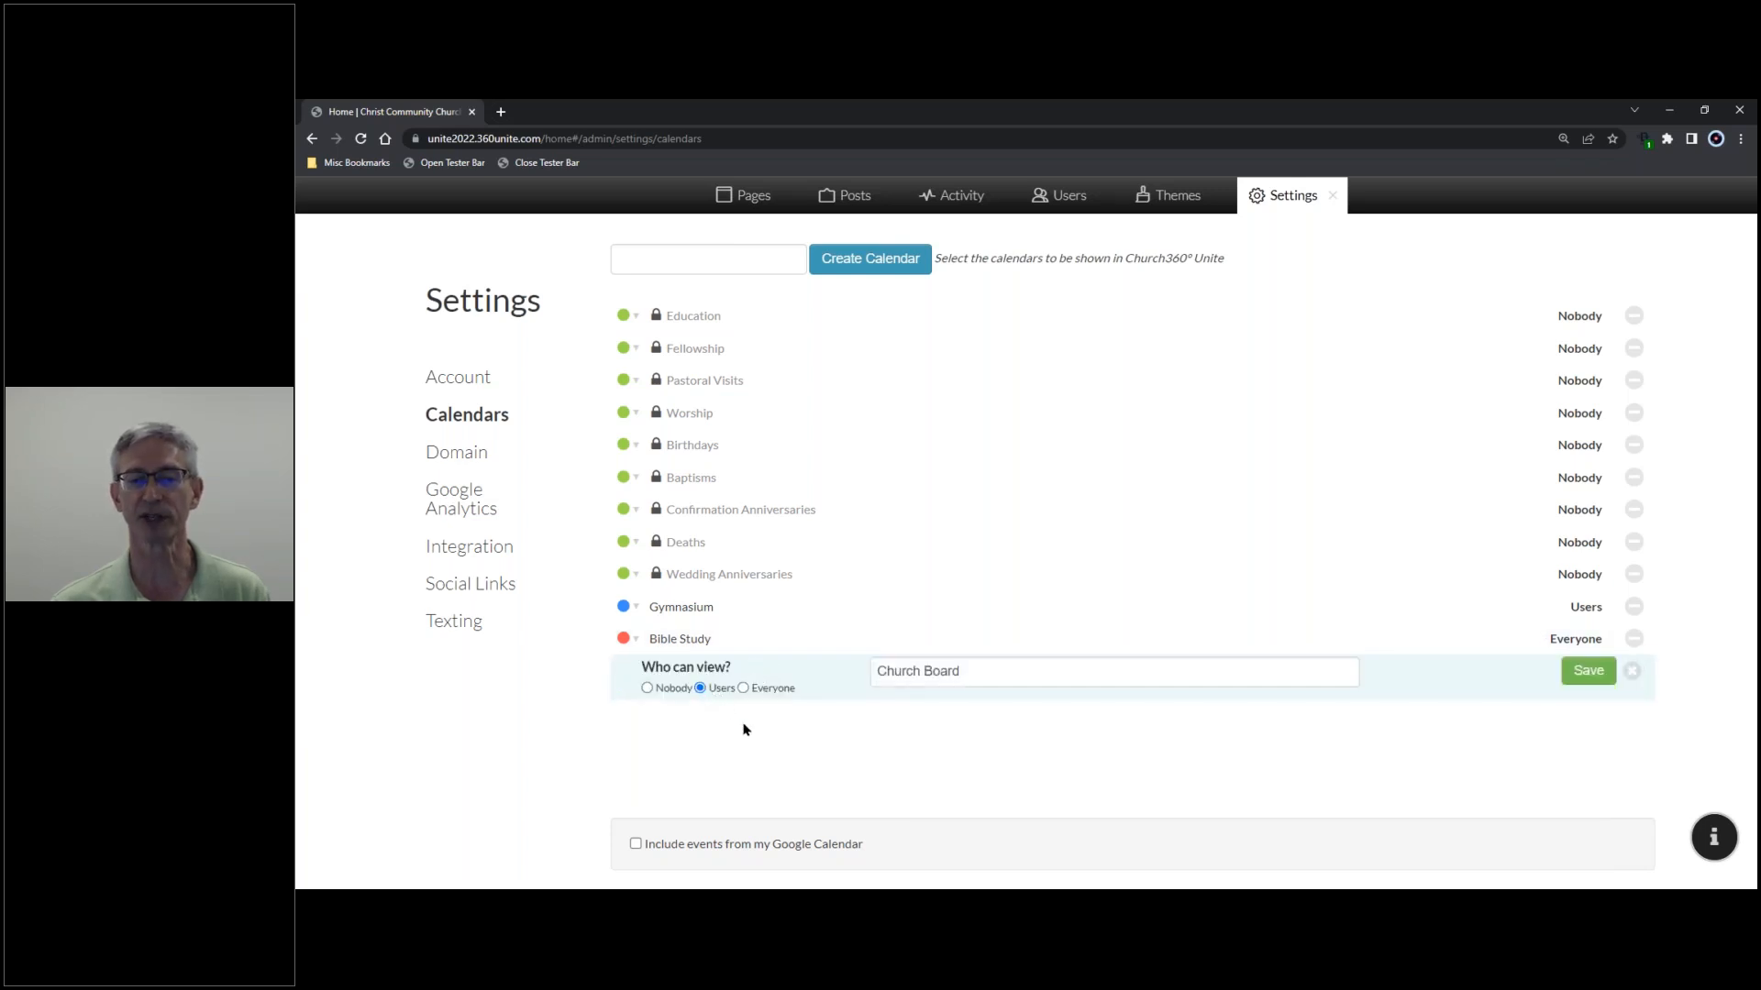
{"action": "left_click", "coordinate": [1591, 672]}
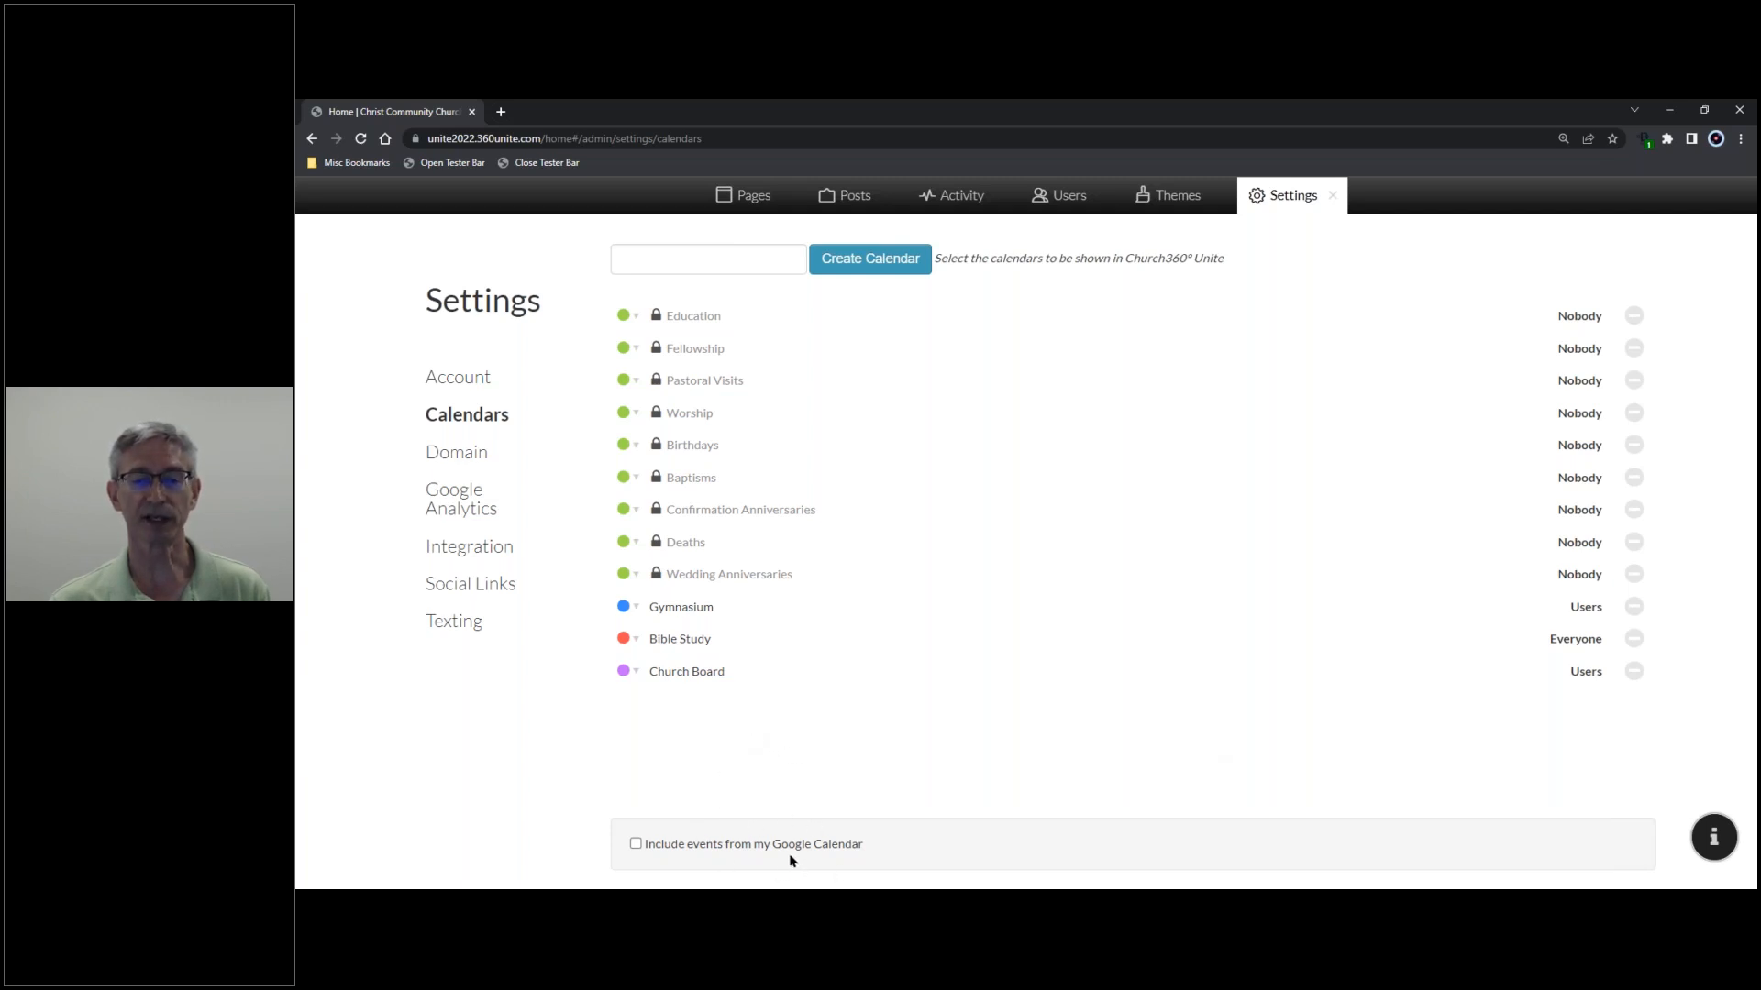
- Try including Google Calendar events, cancel the Google sign-in, and close the settings panel
{"action": "left_click", "coordinate": [635, 845]}
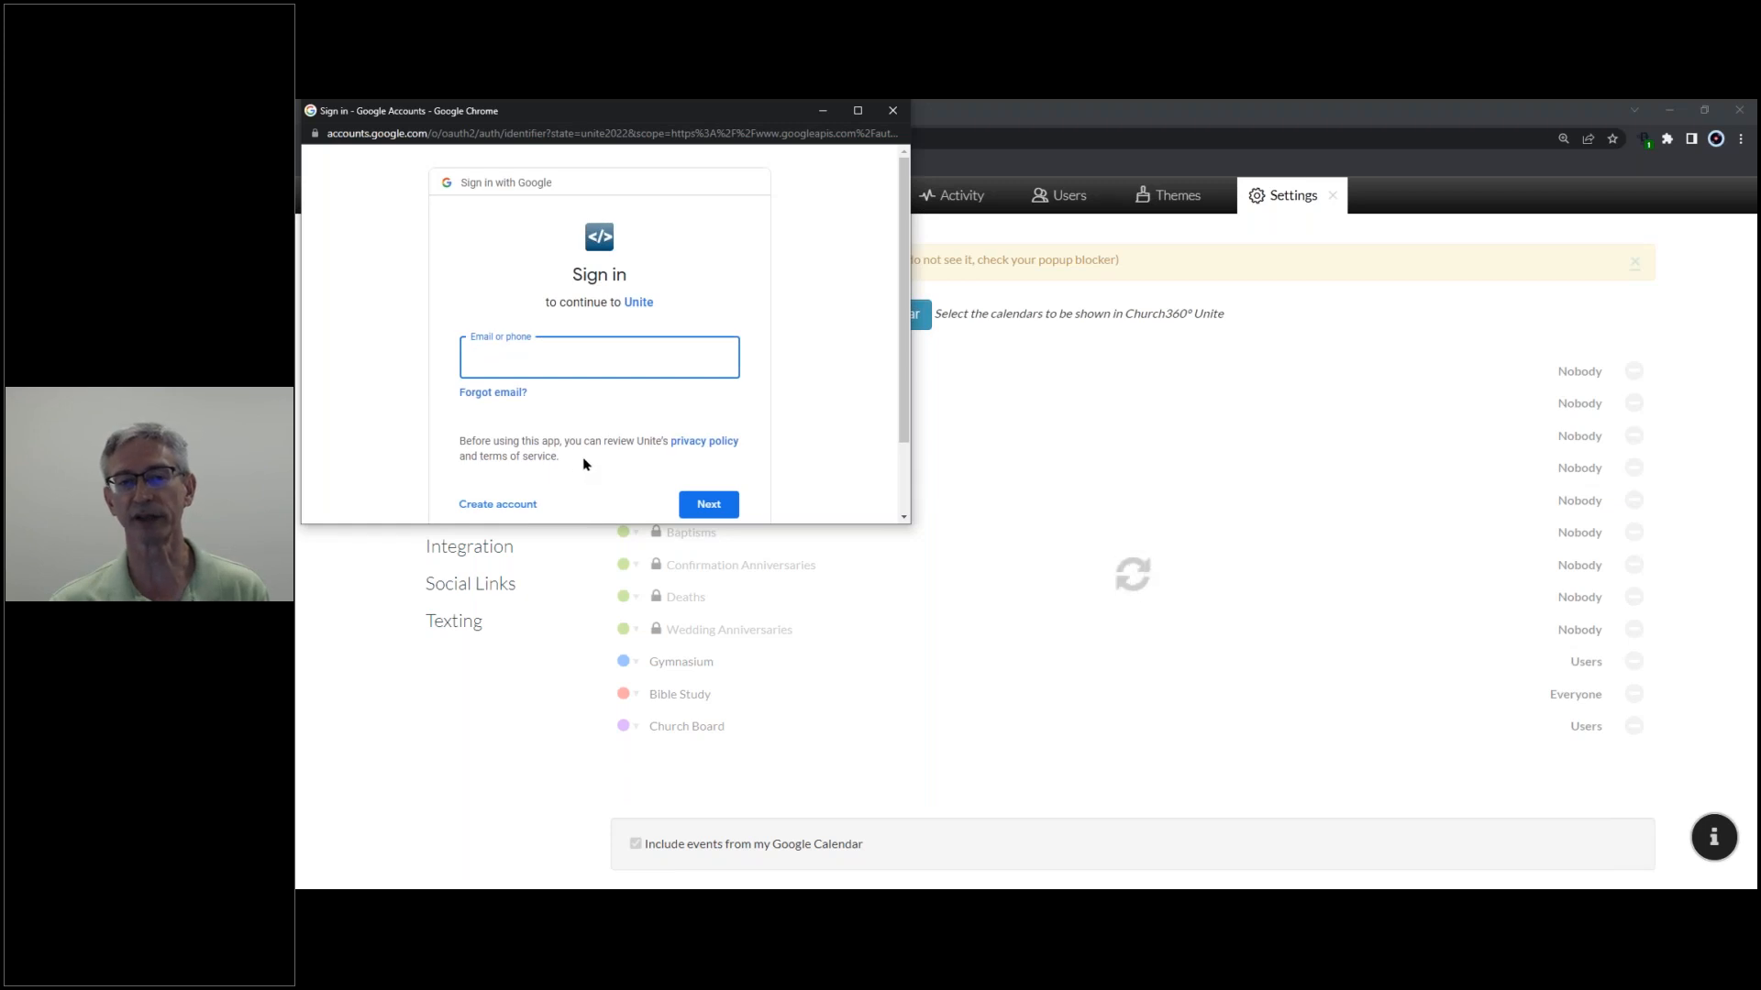
{"action": "left_click", "coordinate": [892, 110]}
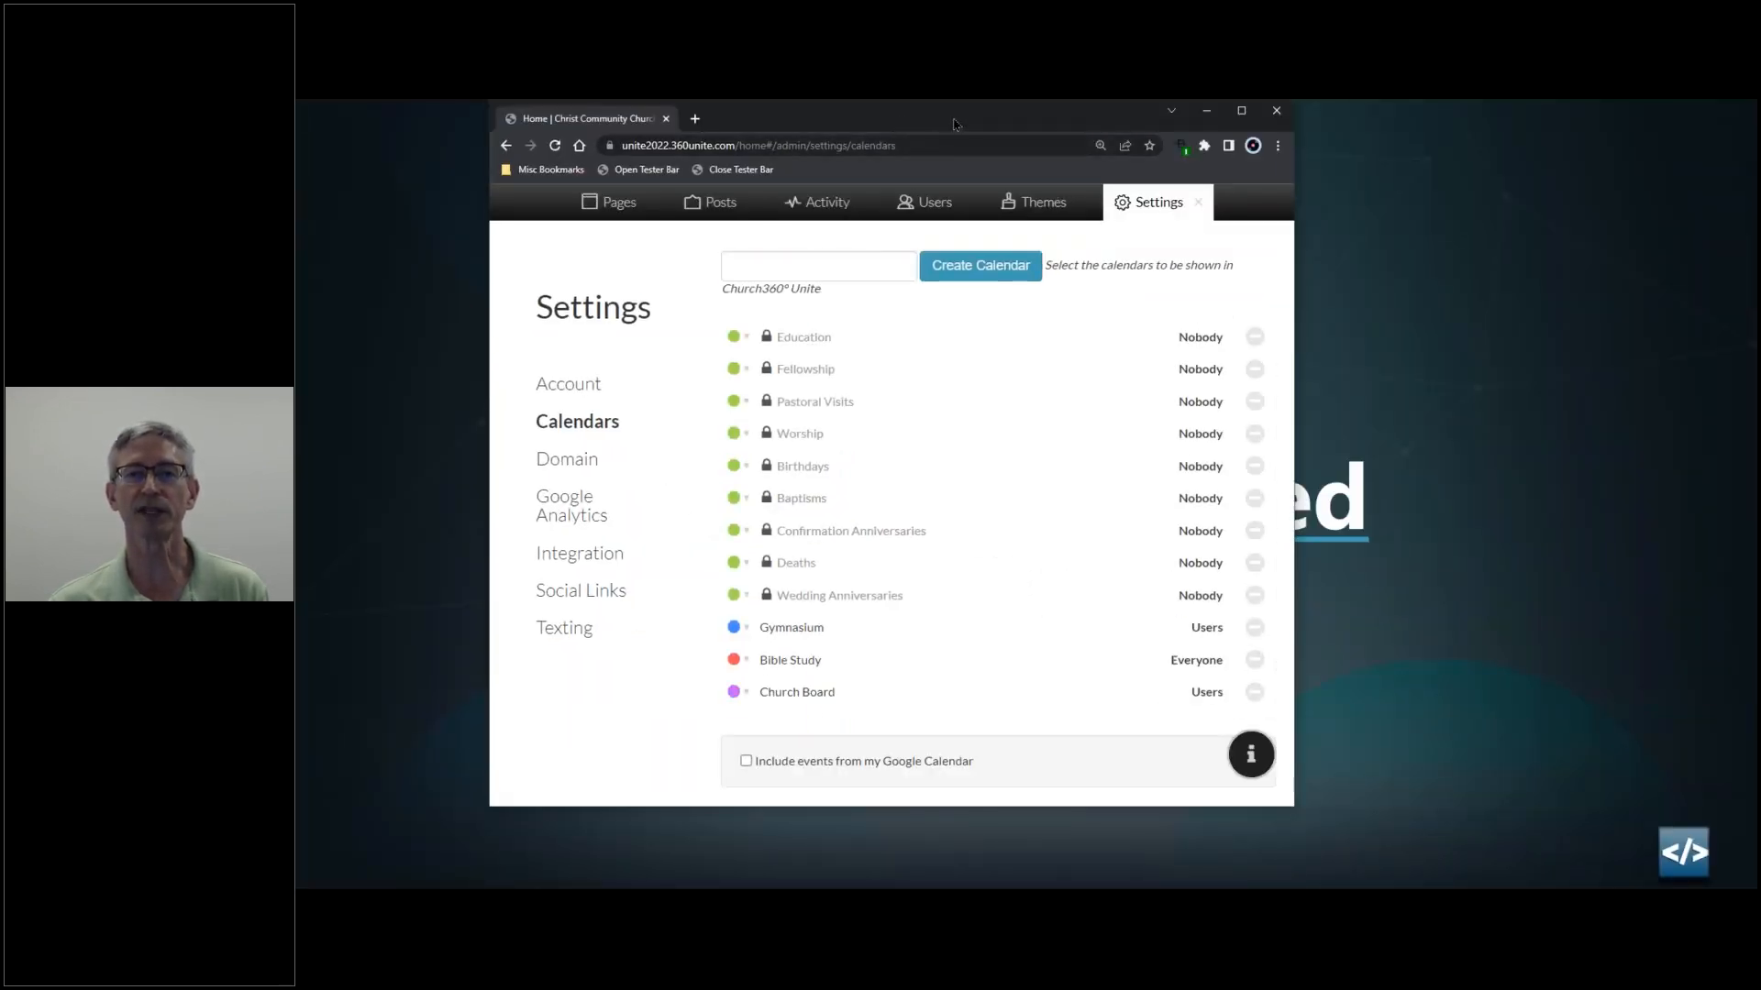
{"action": "left_click", "coordinate": [1244, 114]}
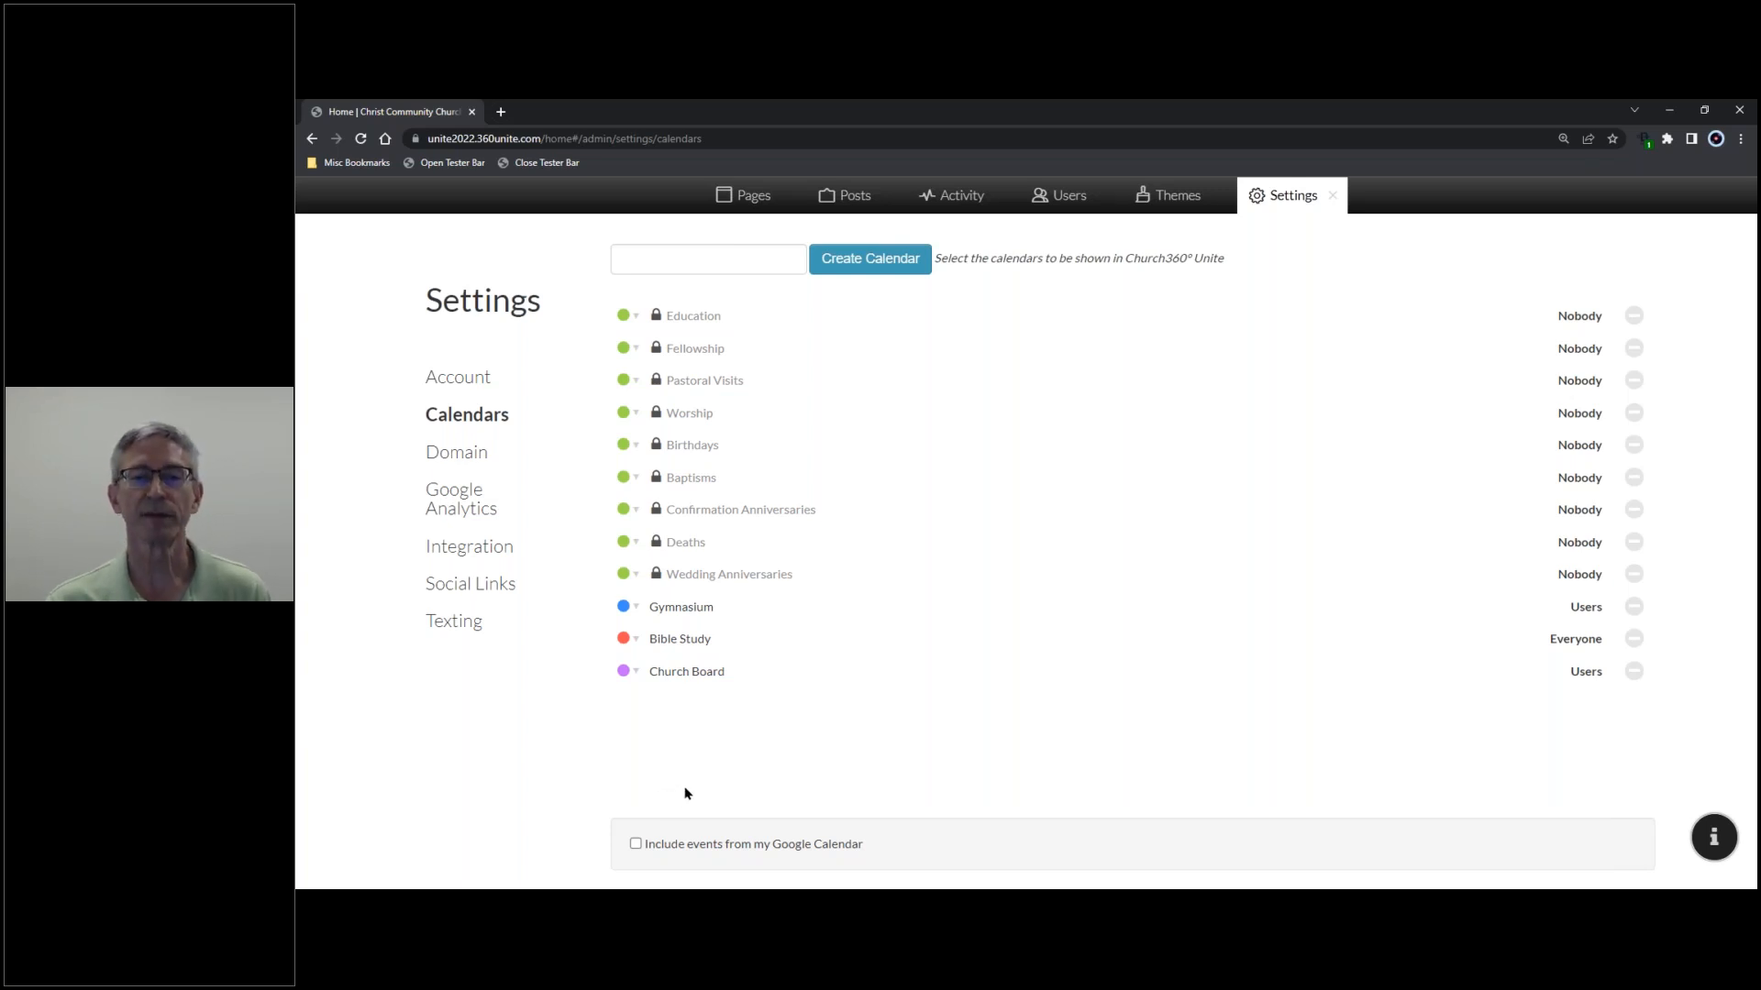
{"action": "left_click", "coordinate": [1333, 195]}
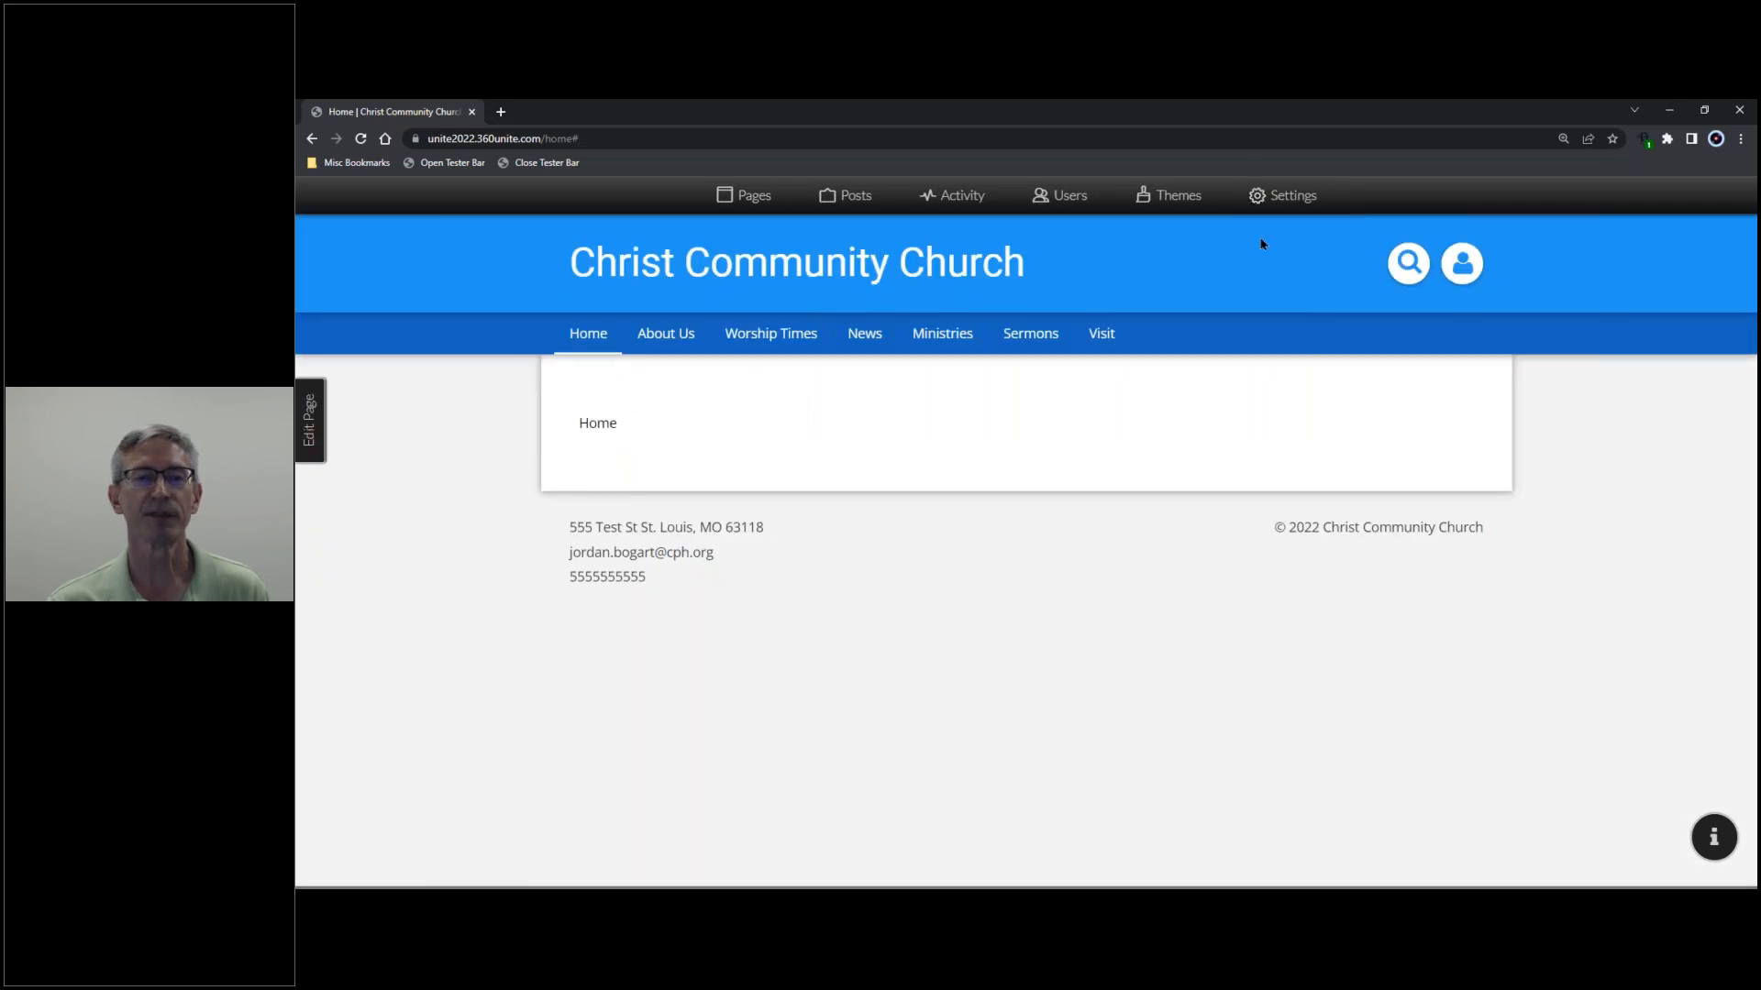
- Open the church Calendar page from the News menu and check which calendars it can show
{"action": "mouse_move", "coordinate": [622, 328]}
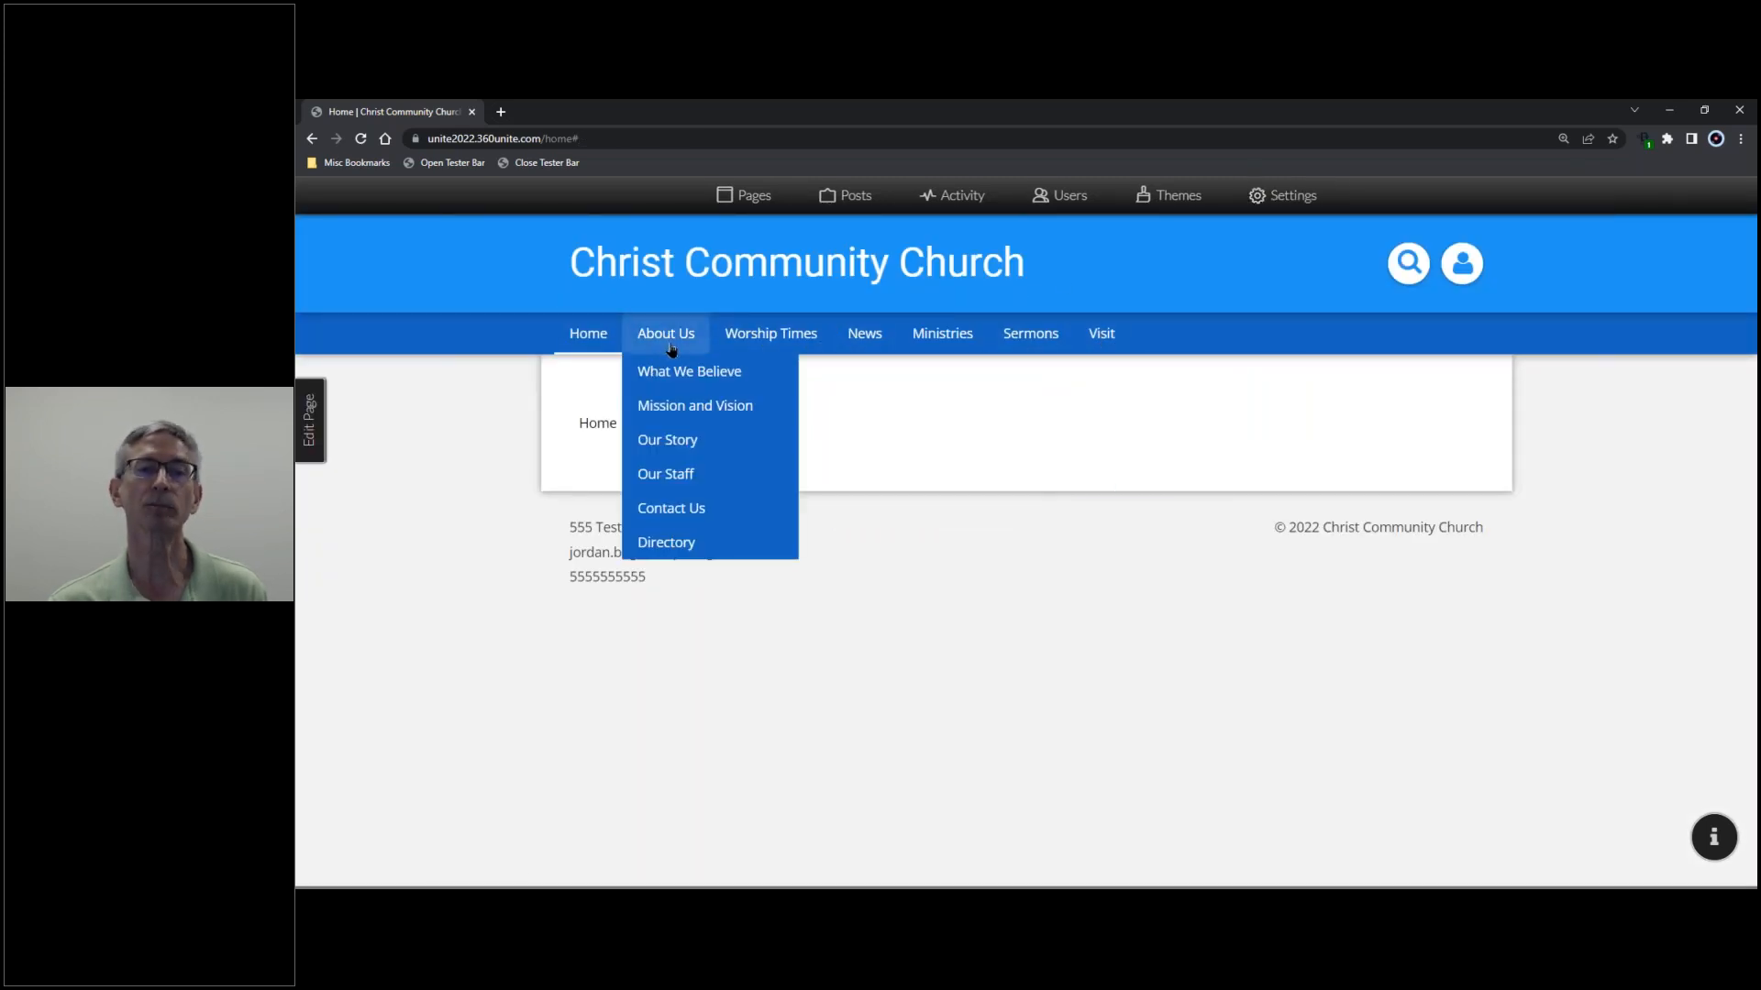
{"action": "mouse_move", "coordinate": [882, 339]}
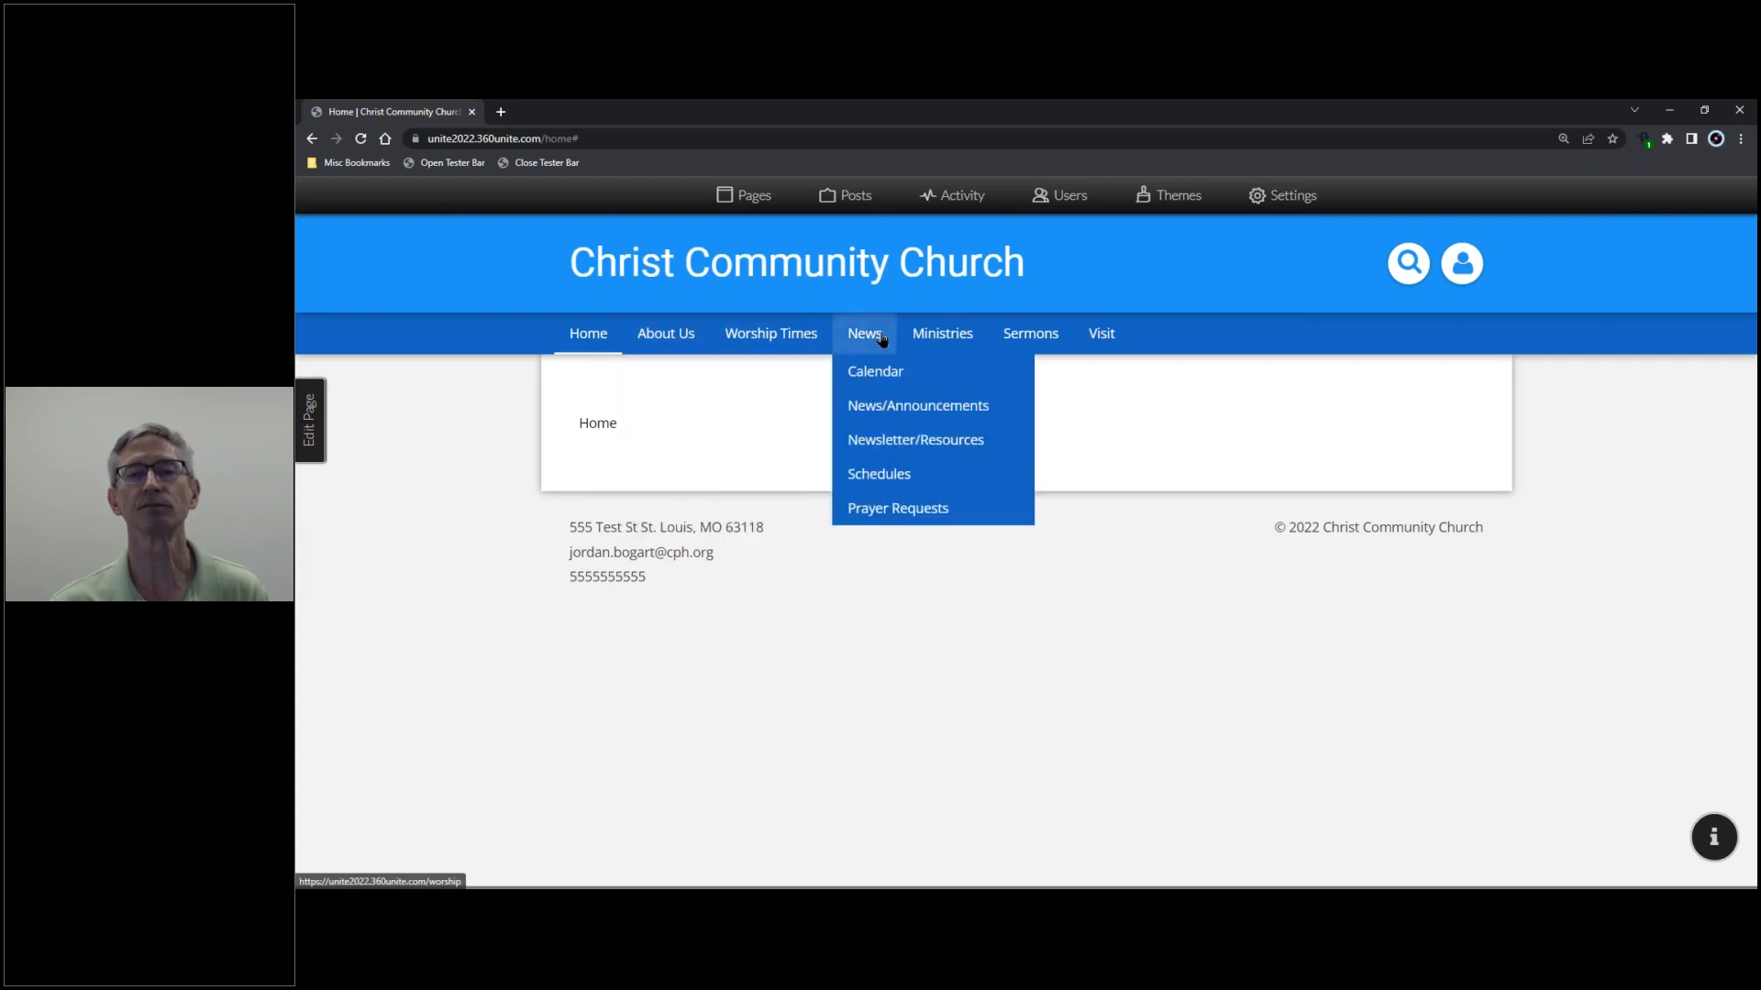
{"action": "left_click", "coordinate": [867, 374]}
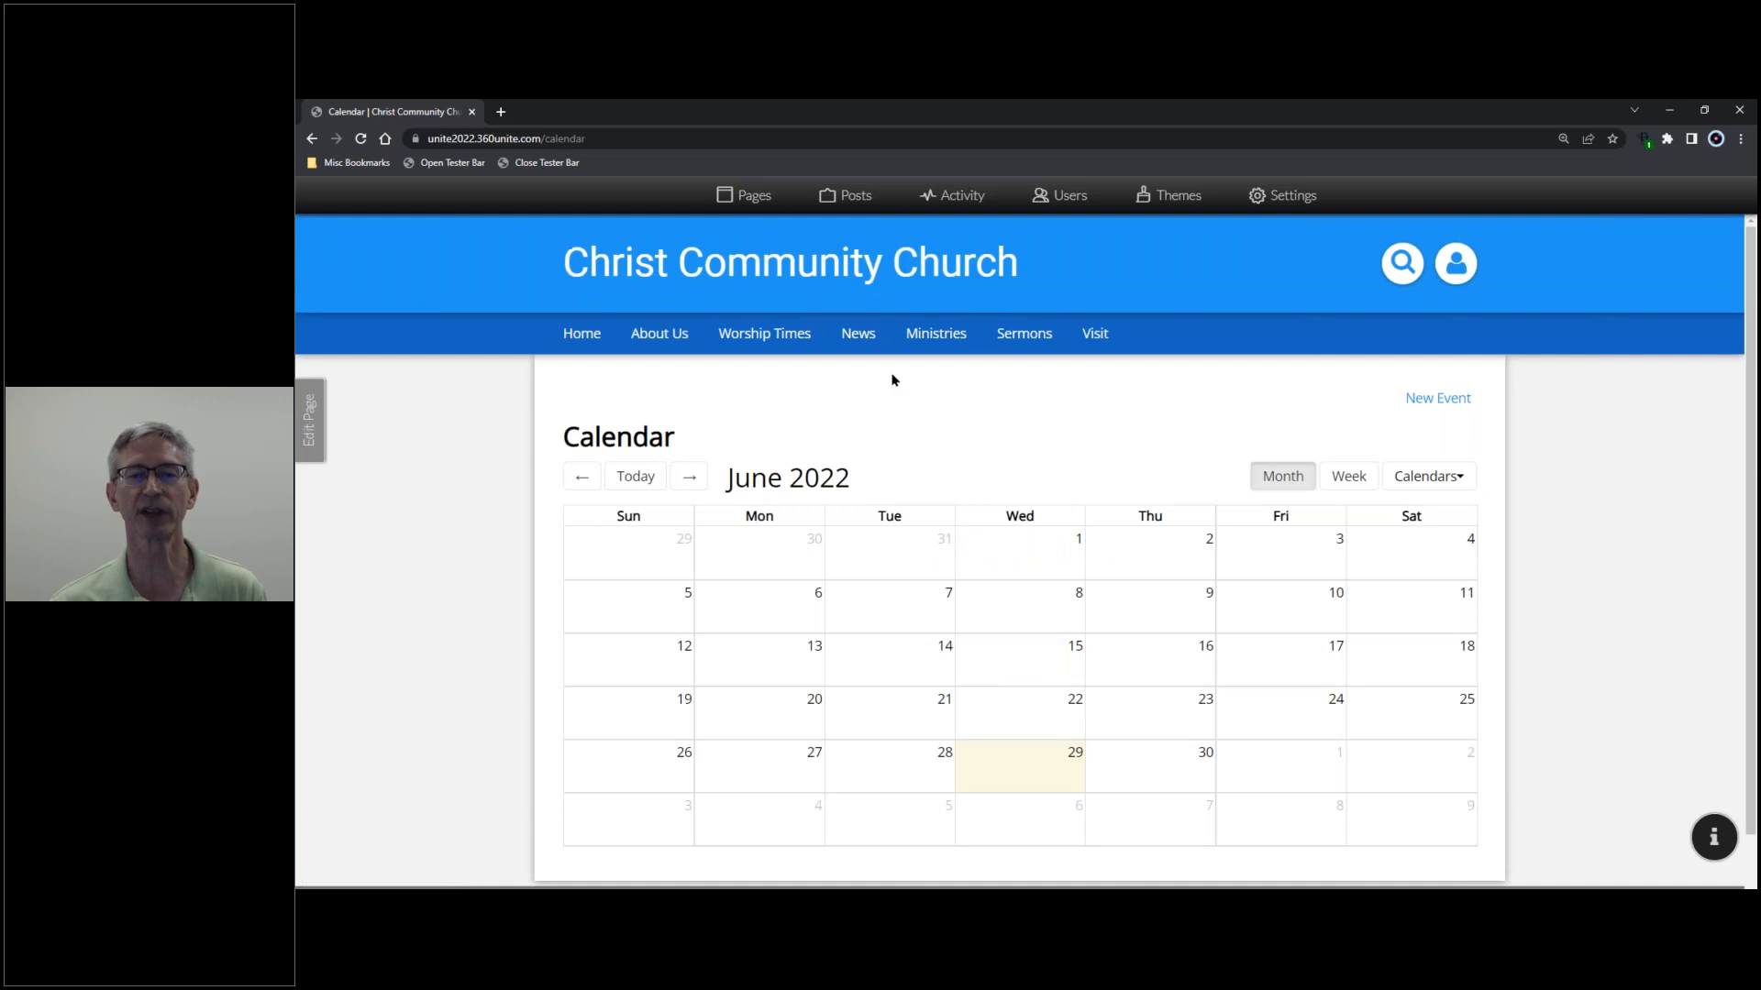
{"action": "scroll", "coordinate": [910, 393], "scroll_direction": "down", "scroll_amount": 1}
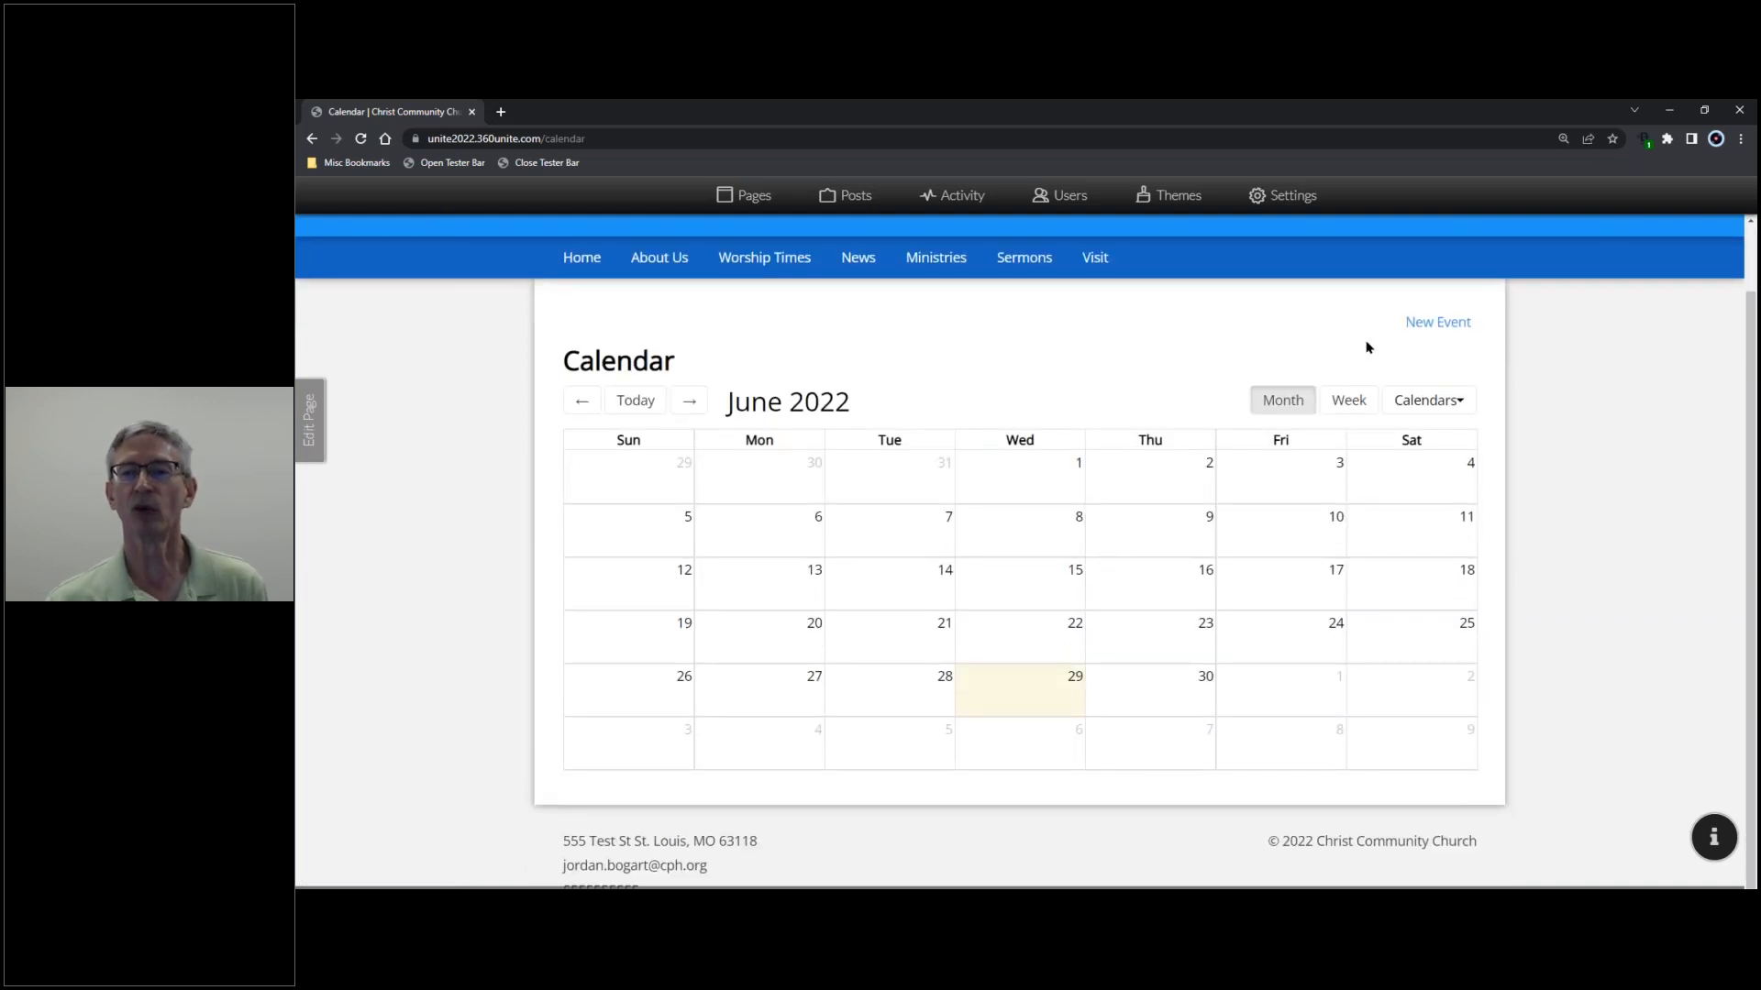
{"action": "left_click", "coordinate": [1458, 404]}
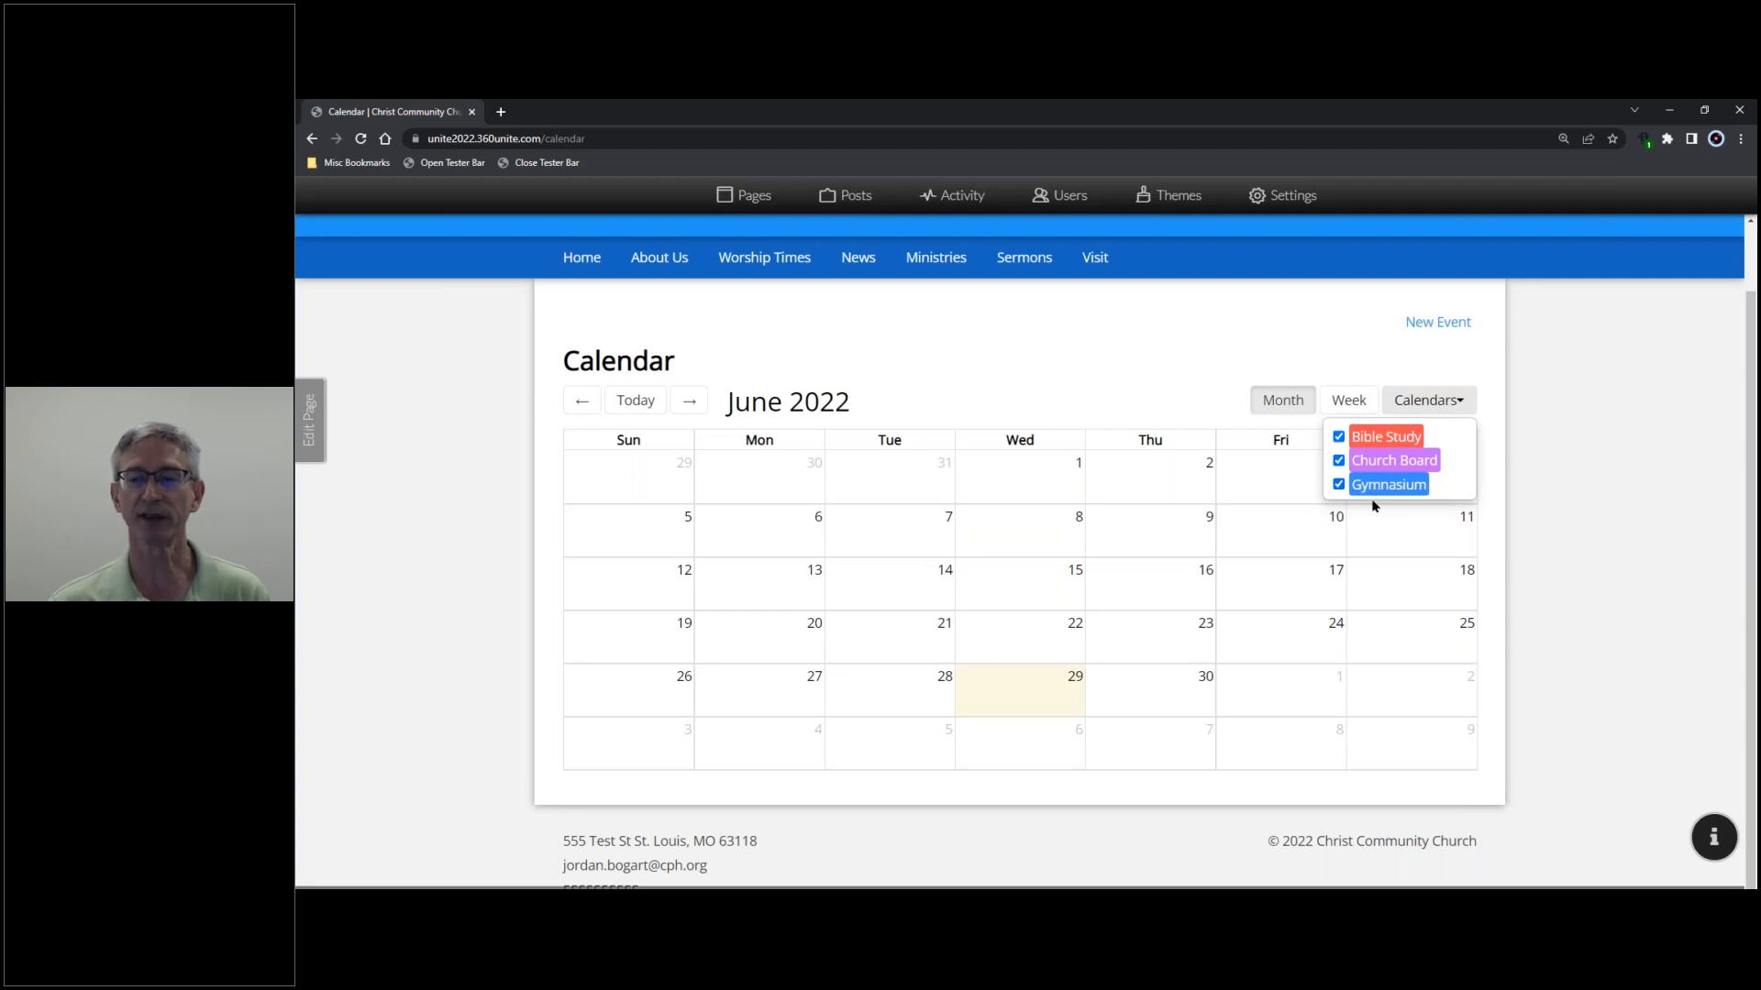
{"action": "left_click", "coordinate": [1173, 372]}
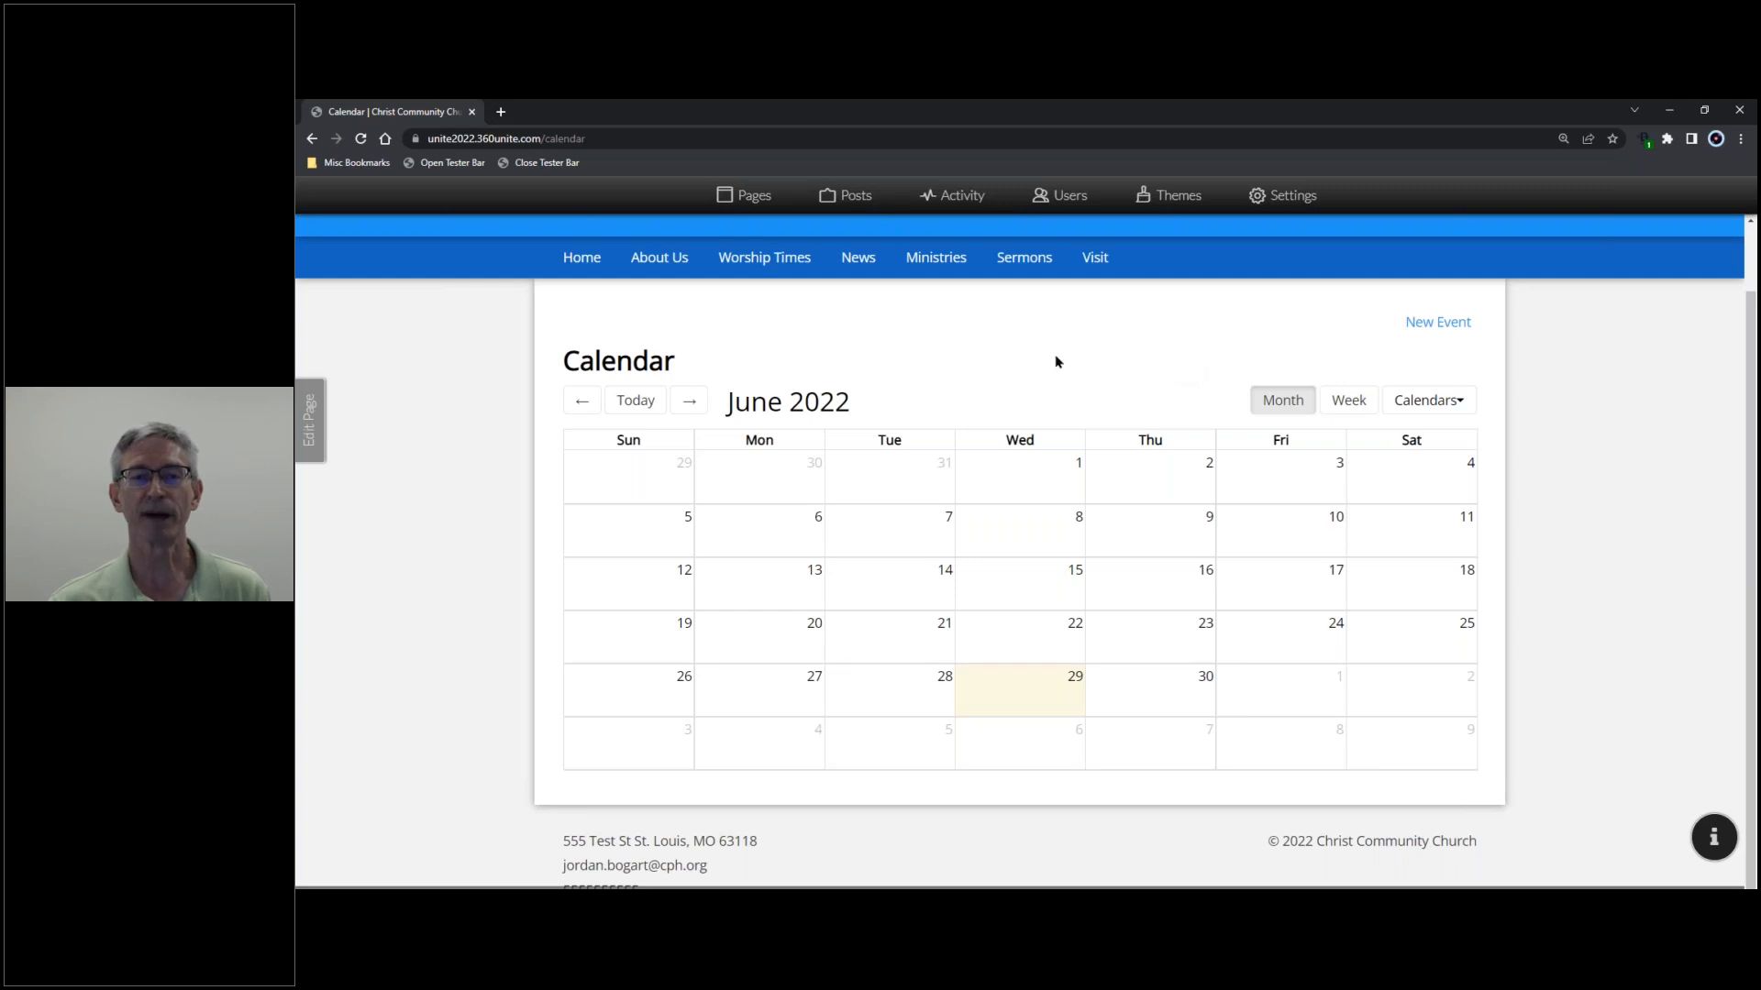
- Browse from April to August 2022, return to today, and switch to the June 26 – July 2 week view
{"action": "left_click", "coordinate": [584, 408]}
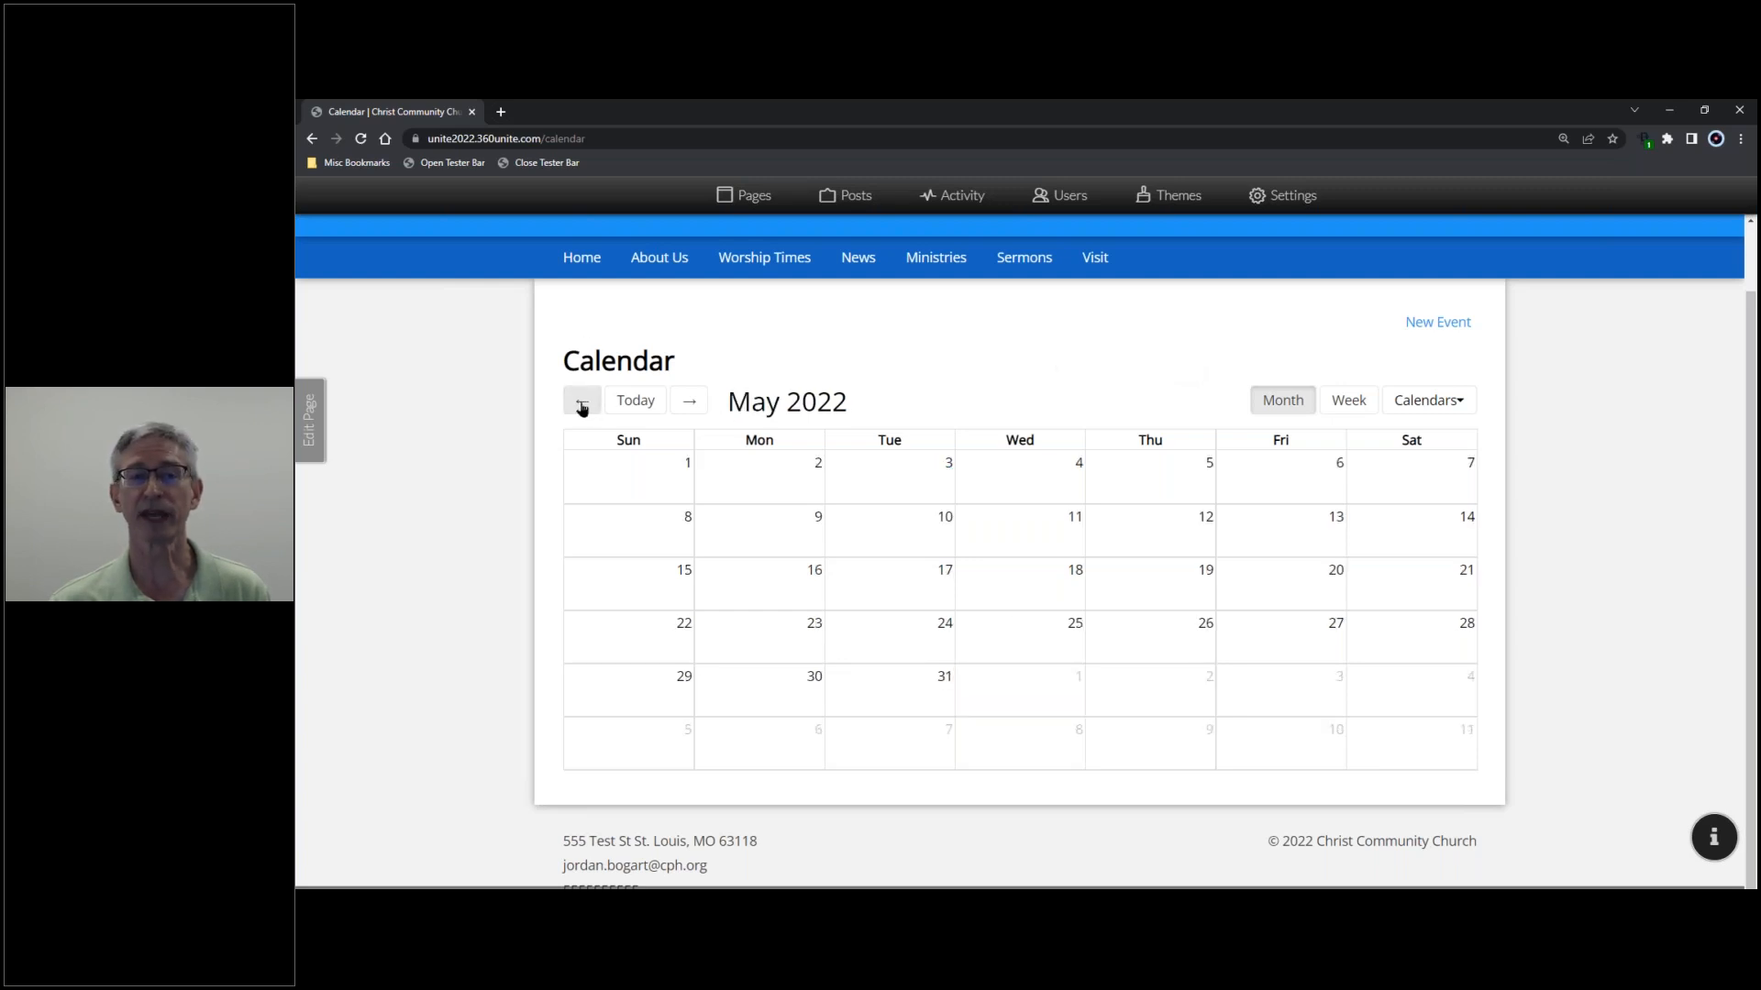
{"action": "left_click", "coordinate": [582, 408]}
{"action": "left_click", "coordinate": [687, 404]}
{"action": "left_click", "coordinate": [687, 405]}
{"action": "left_click", "coordinate": [687, 405]}
{"action": "left_click", "coordinate": [686, 405]}
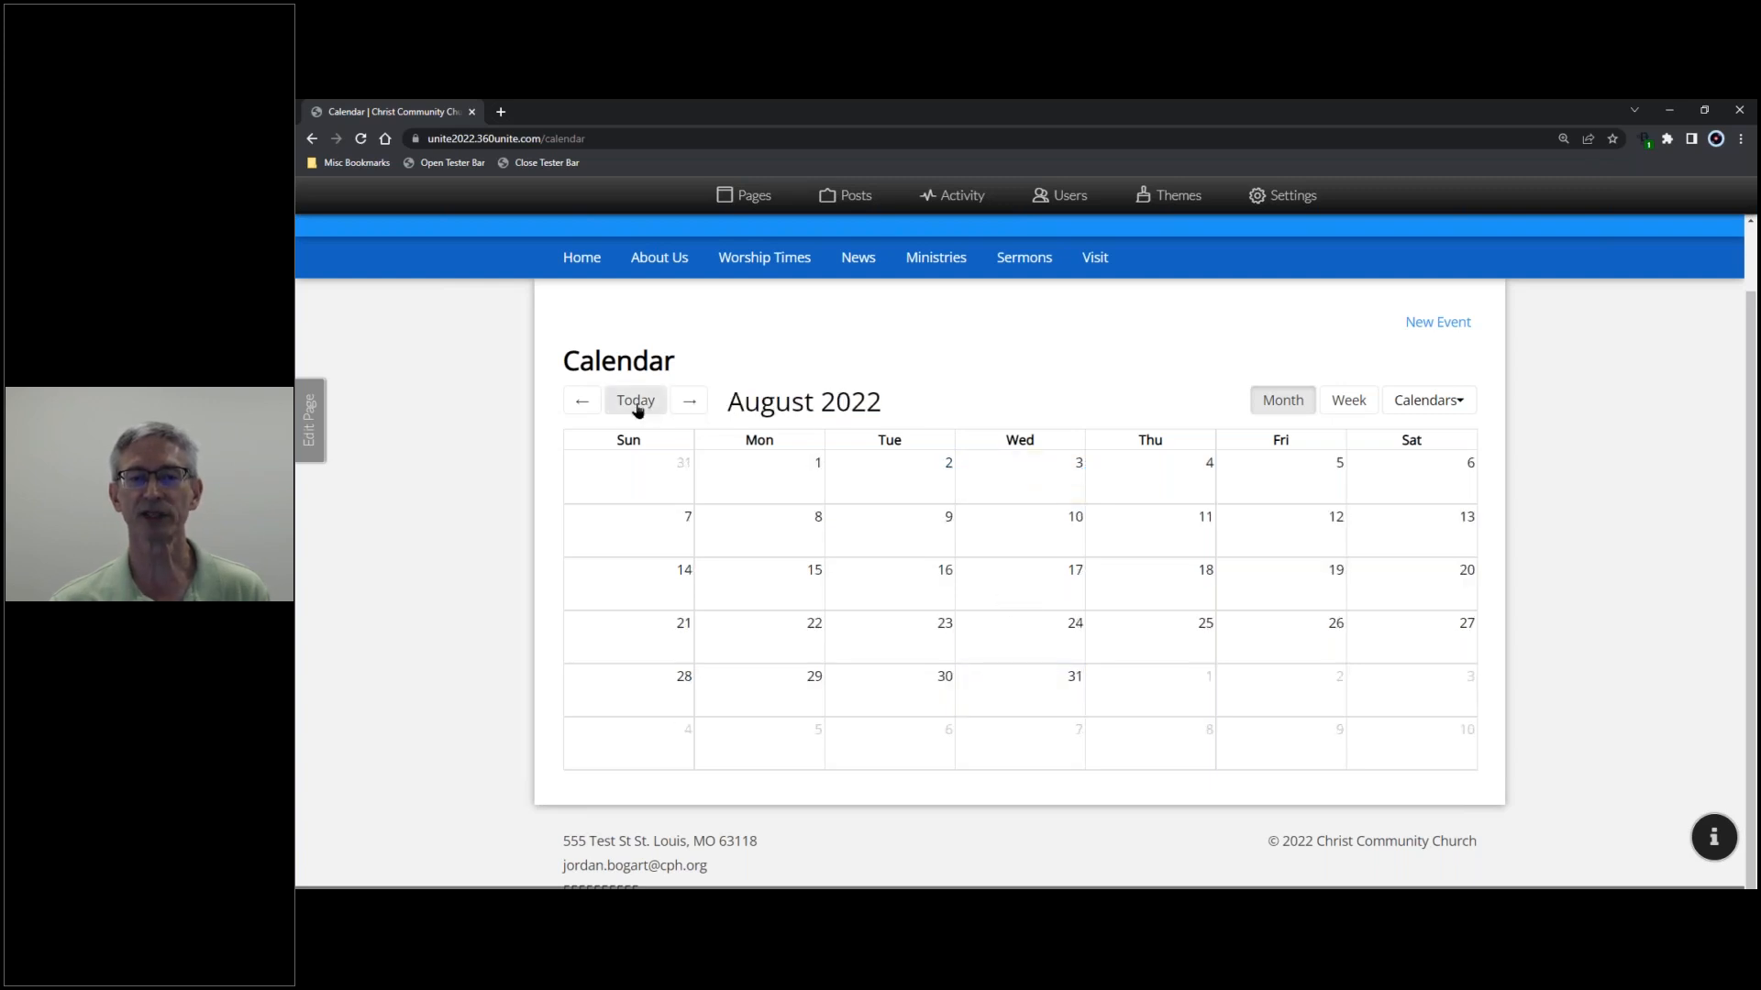
{"action": "left_click", "coordinate": [634, 404]}
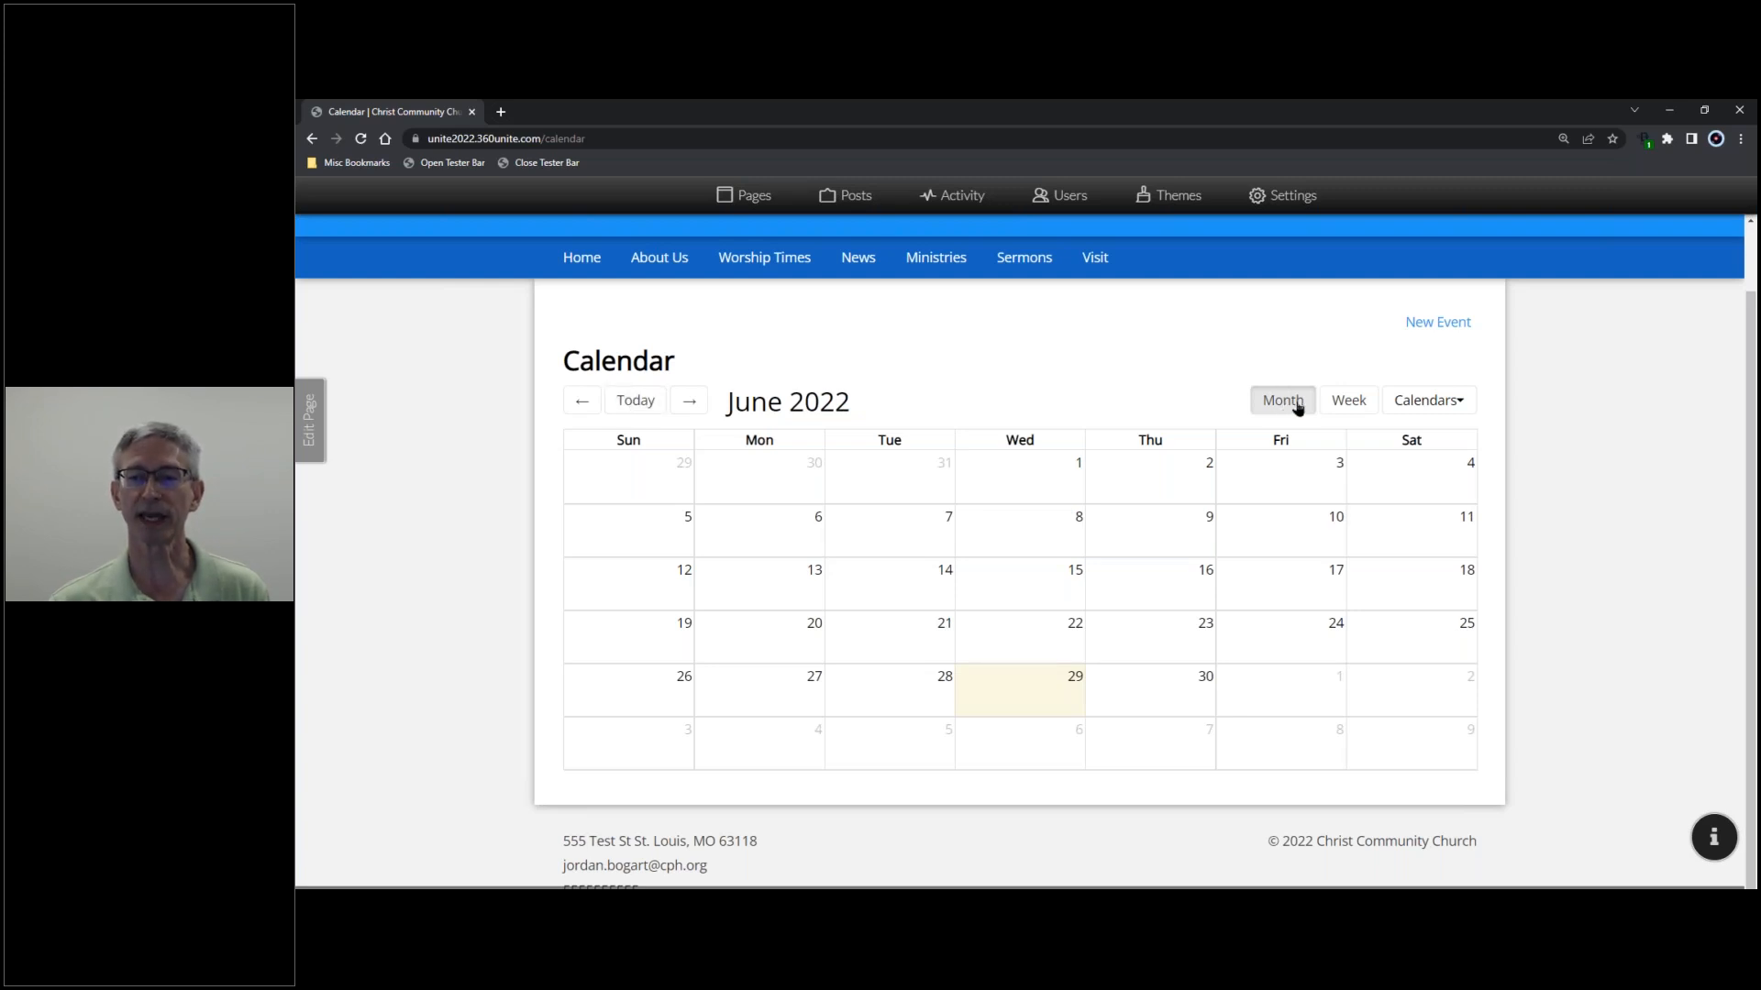
{"action": "left_click", "coordinate": [1349, 401]}
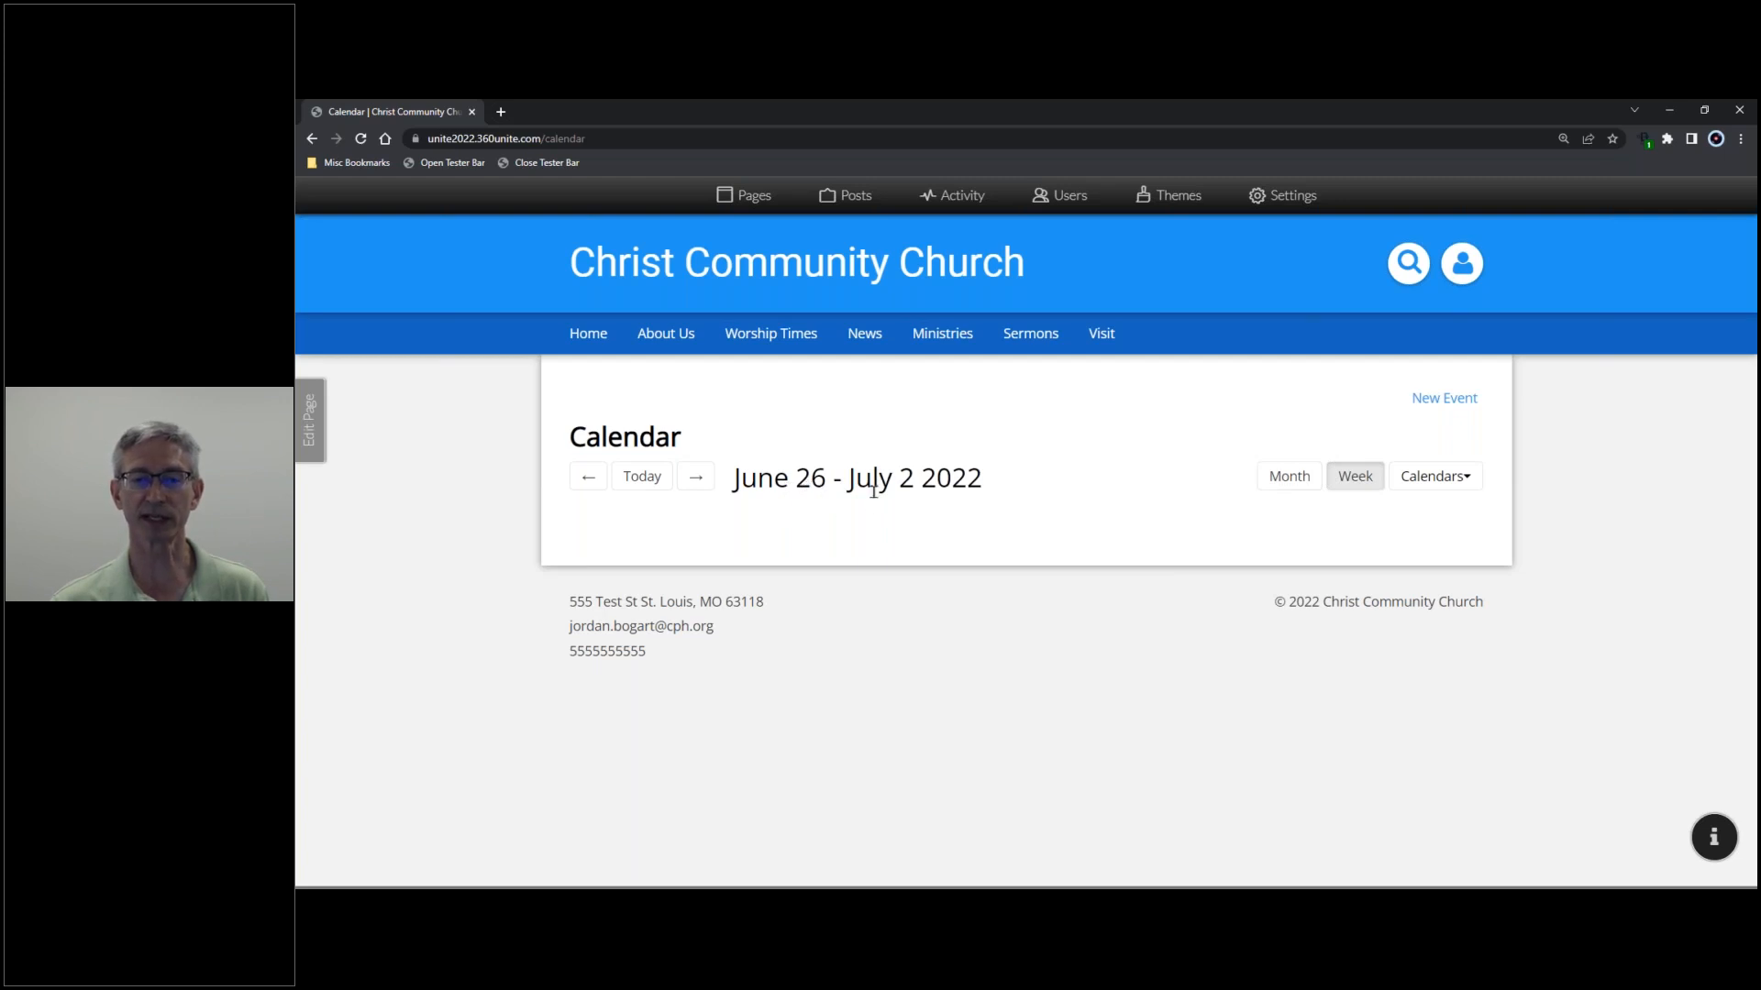
- Browse neighbouring weeks, return to the current week, then show the June 2022 month grid
{"action": "left_click", "coordinate": [588, 477]}
{"action": "left_click", "coordinate": [586, 479]}
{"action": "left_click", "coordinate": [694, 477]}
{"action": "left_click", "coordinate": [695, 478]}
{"action": "left_click", "coordinate": [695, 477]}
{"action": "left_click", "coordinate": [694, 478]}
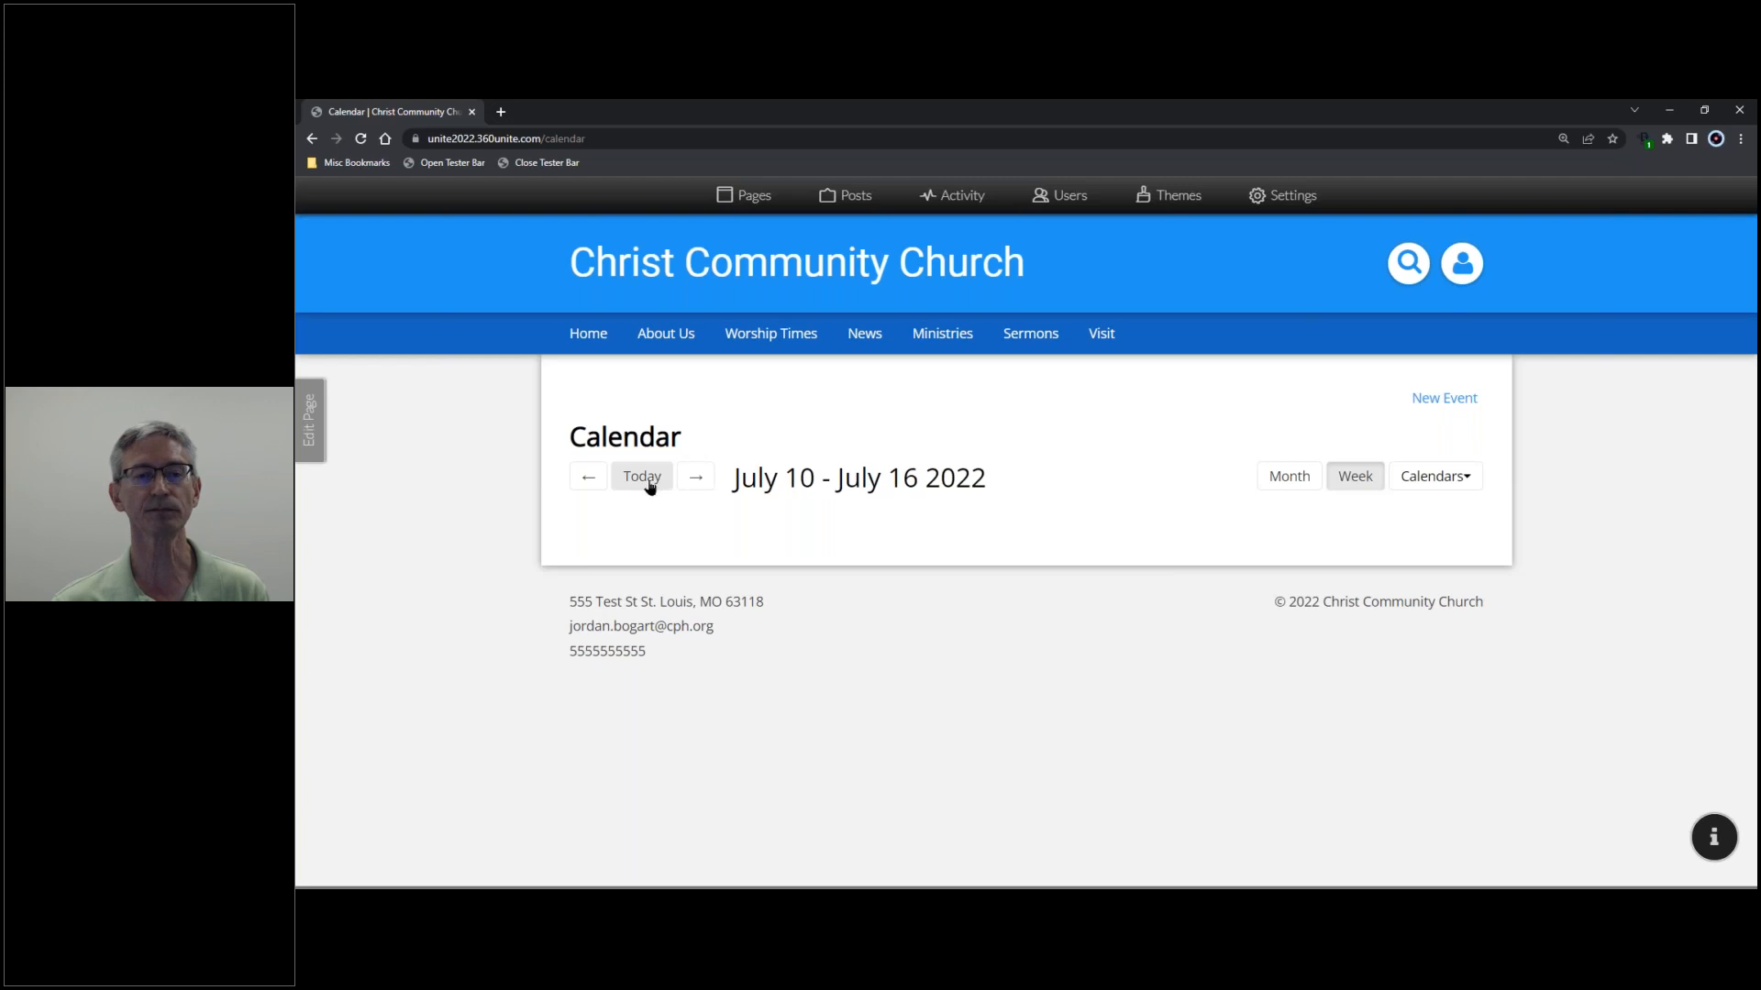
{"action": "left_click", "coordinate": [648, 481]}
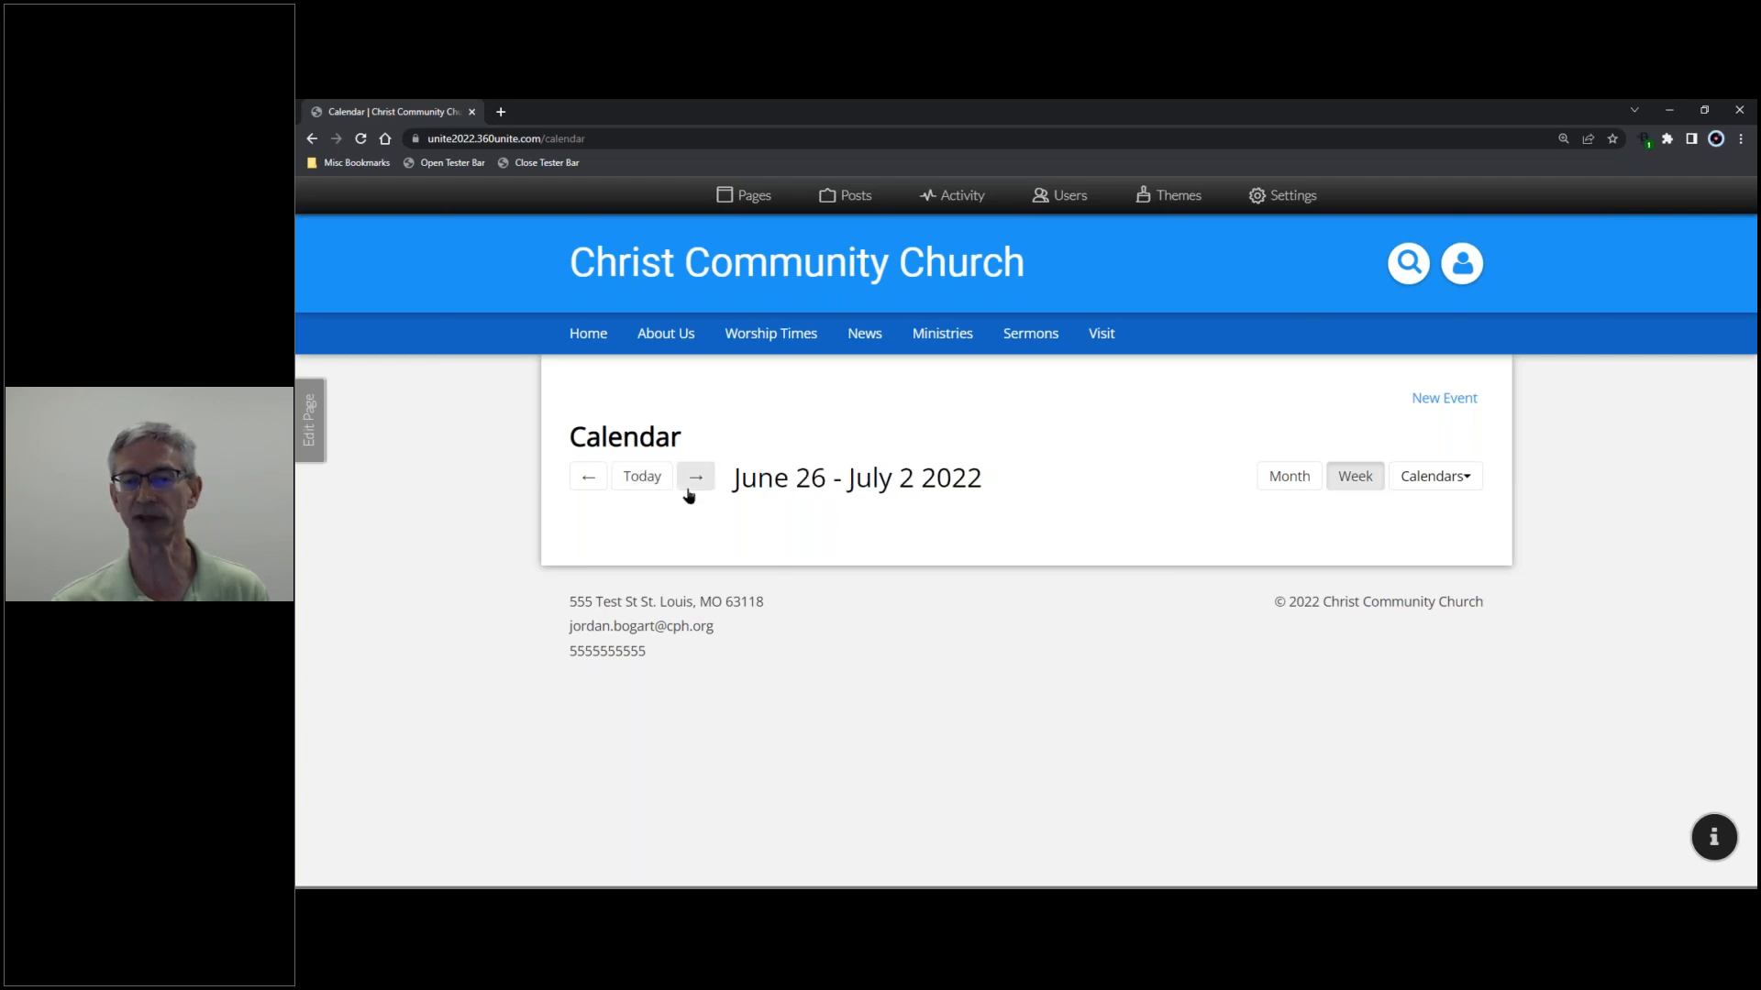
{"action": "left_click", "coordinate": [1289, 479]}
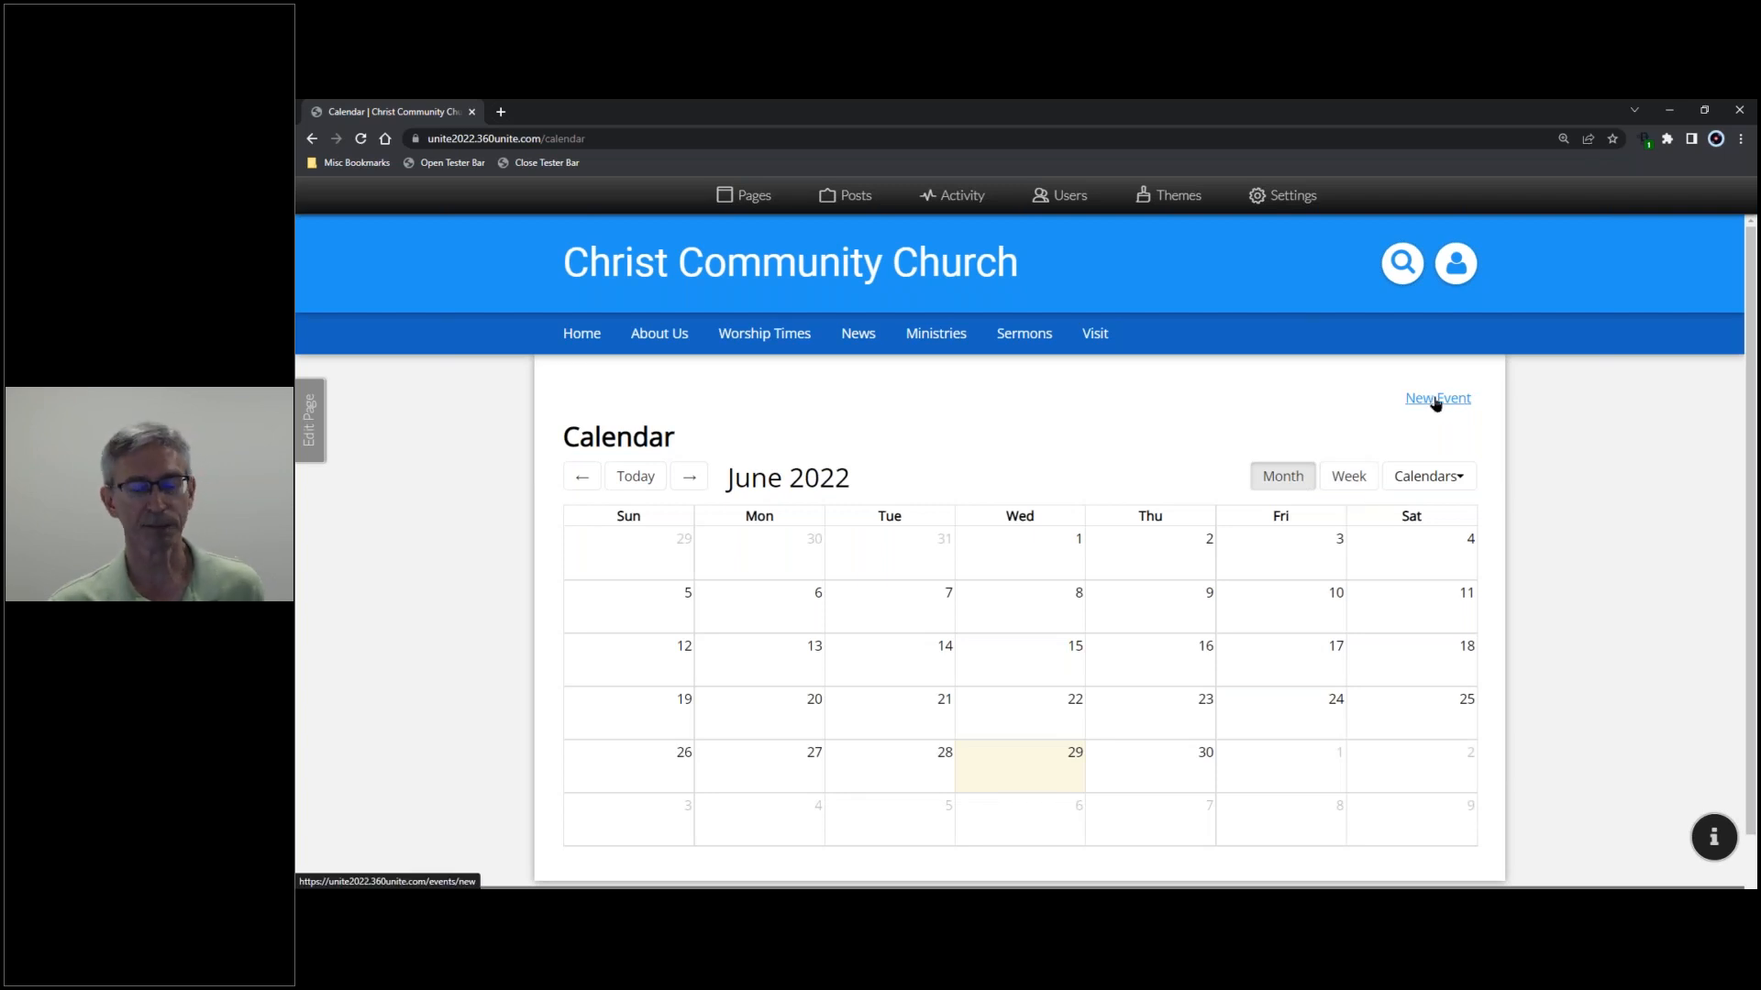
- Start a new event titled 'Youth Night' assigned only to the Gymnasium calendar
{"action": "left_click", "coordinate": [1436, 403]}
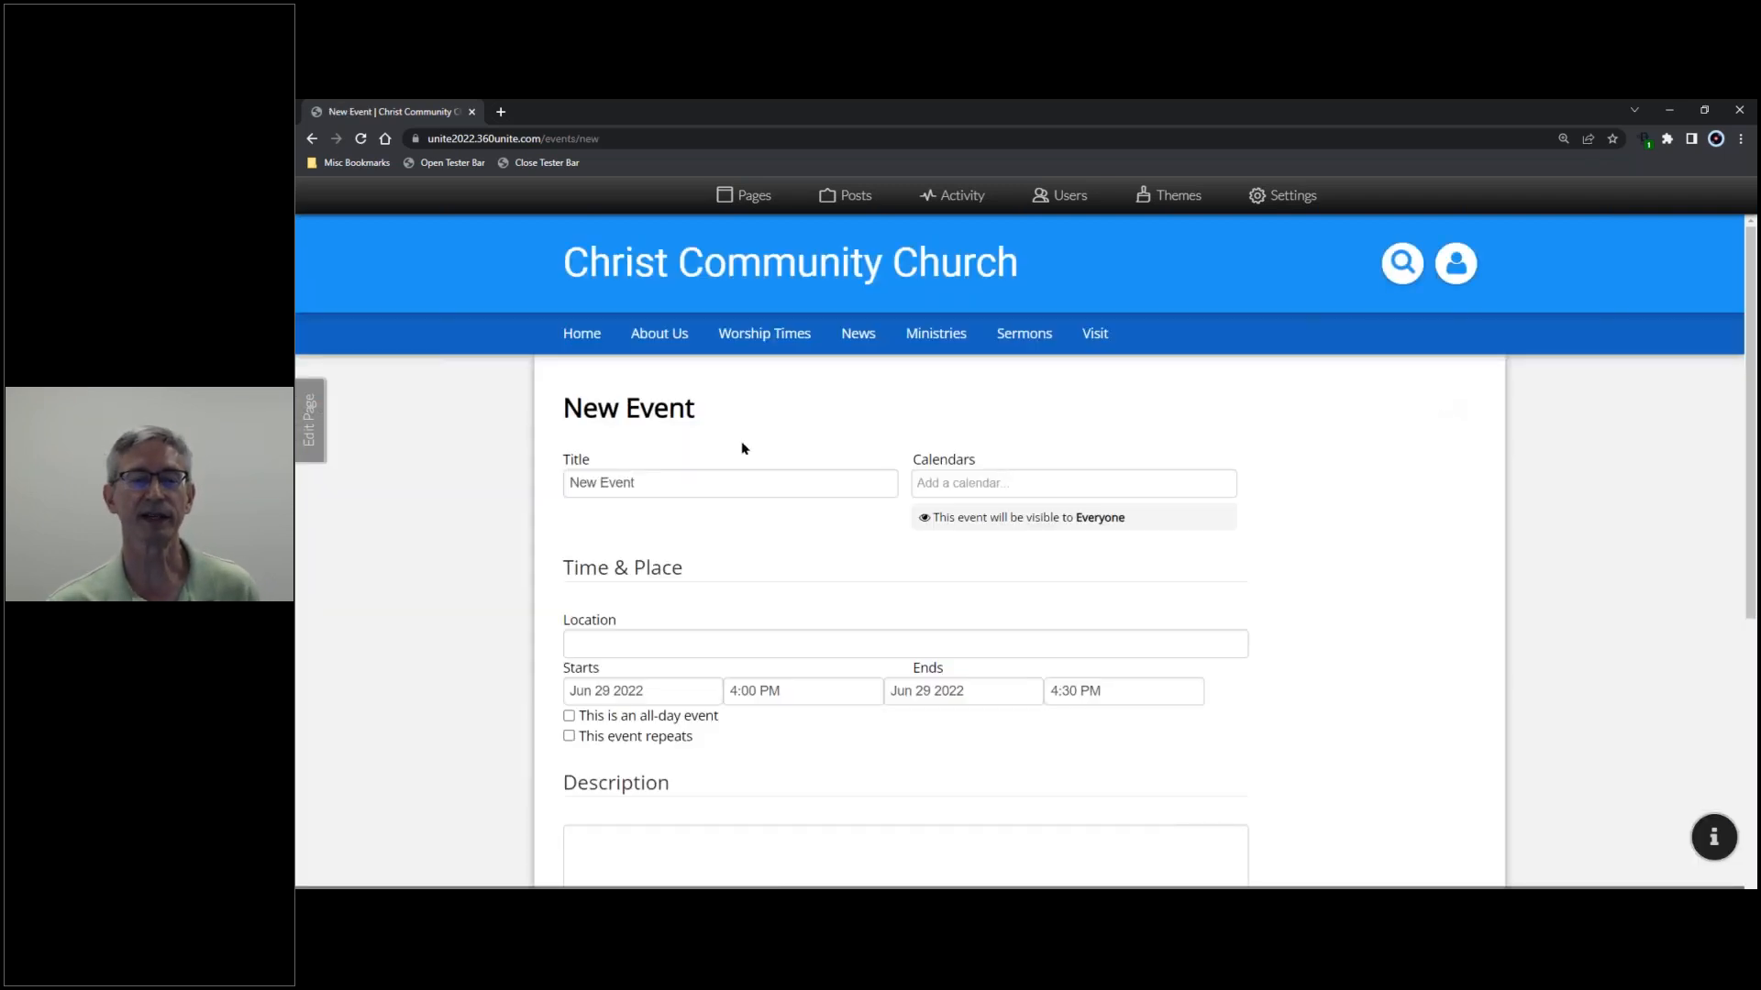
{"action": "left_click_drag", "start_coordinate": [659, 481], "coordinate": [551, 496]}
{"action": "type", "text": "Youth Night"}
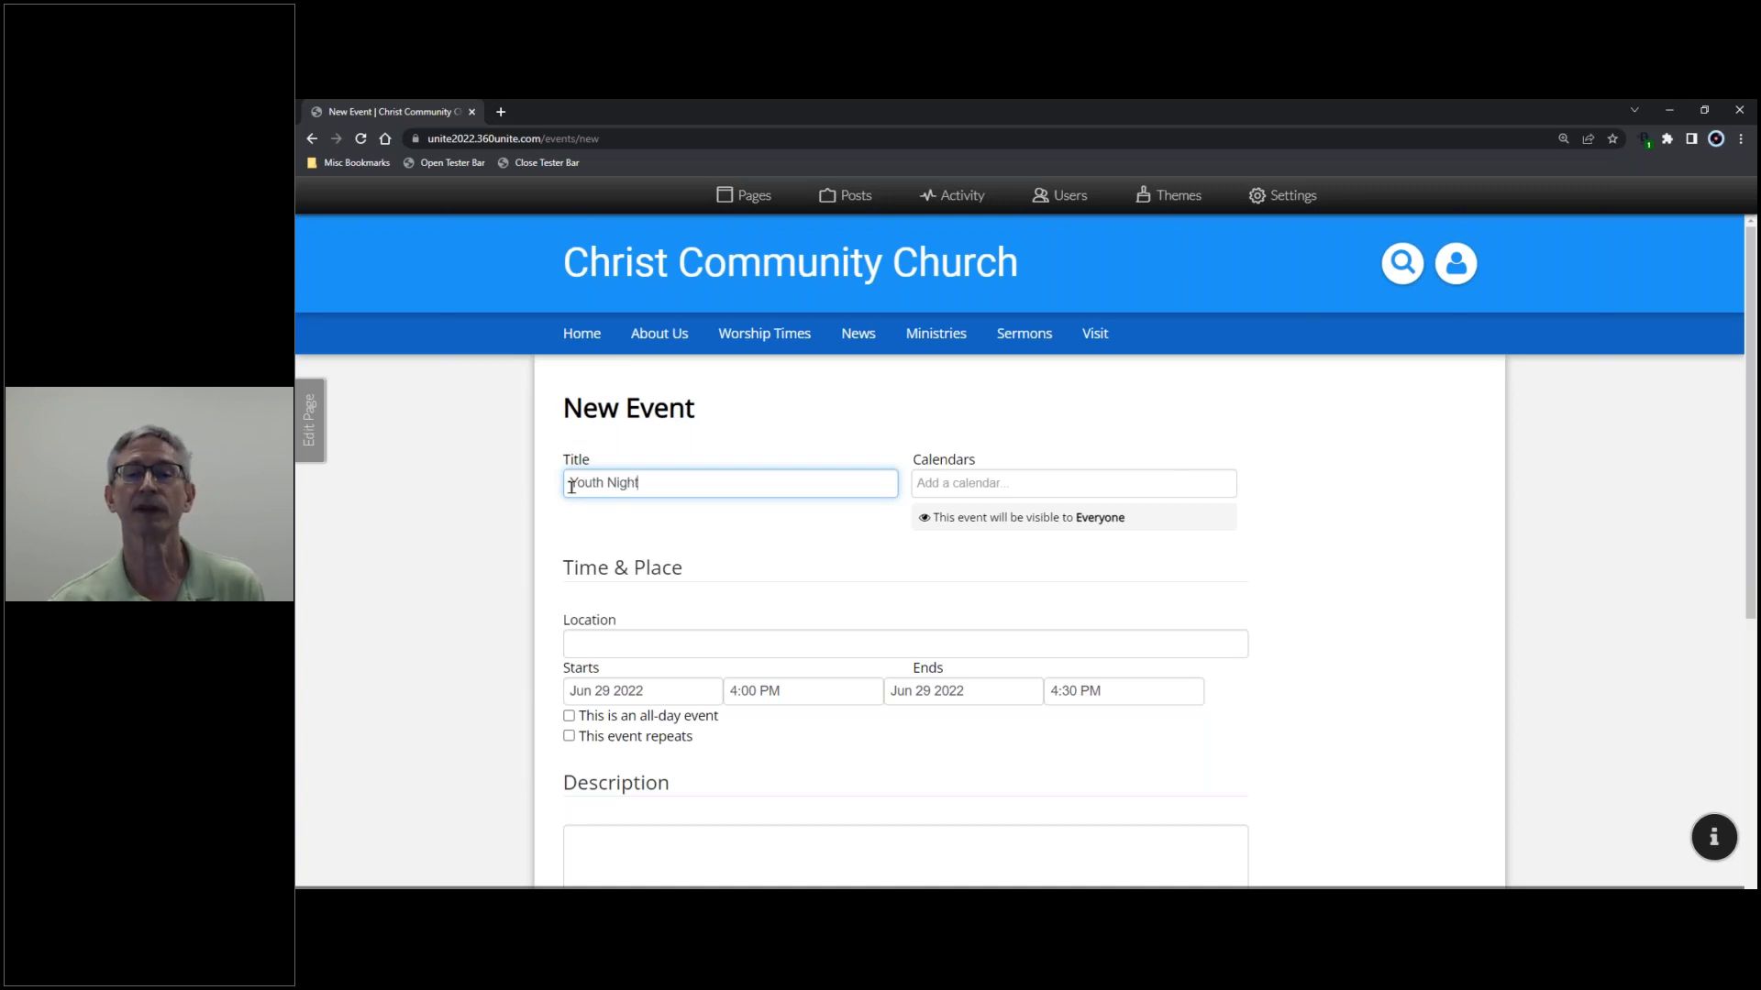
{"action": "left_click", "coordinate": [949, 484]}
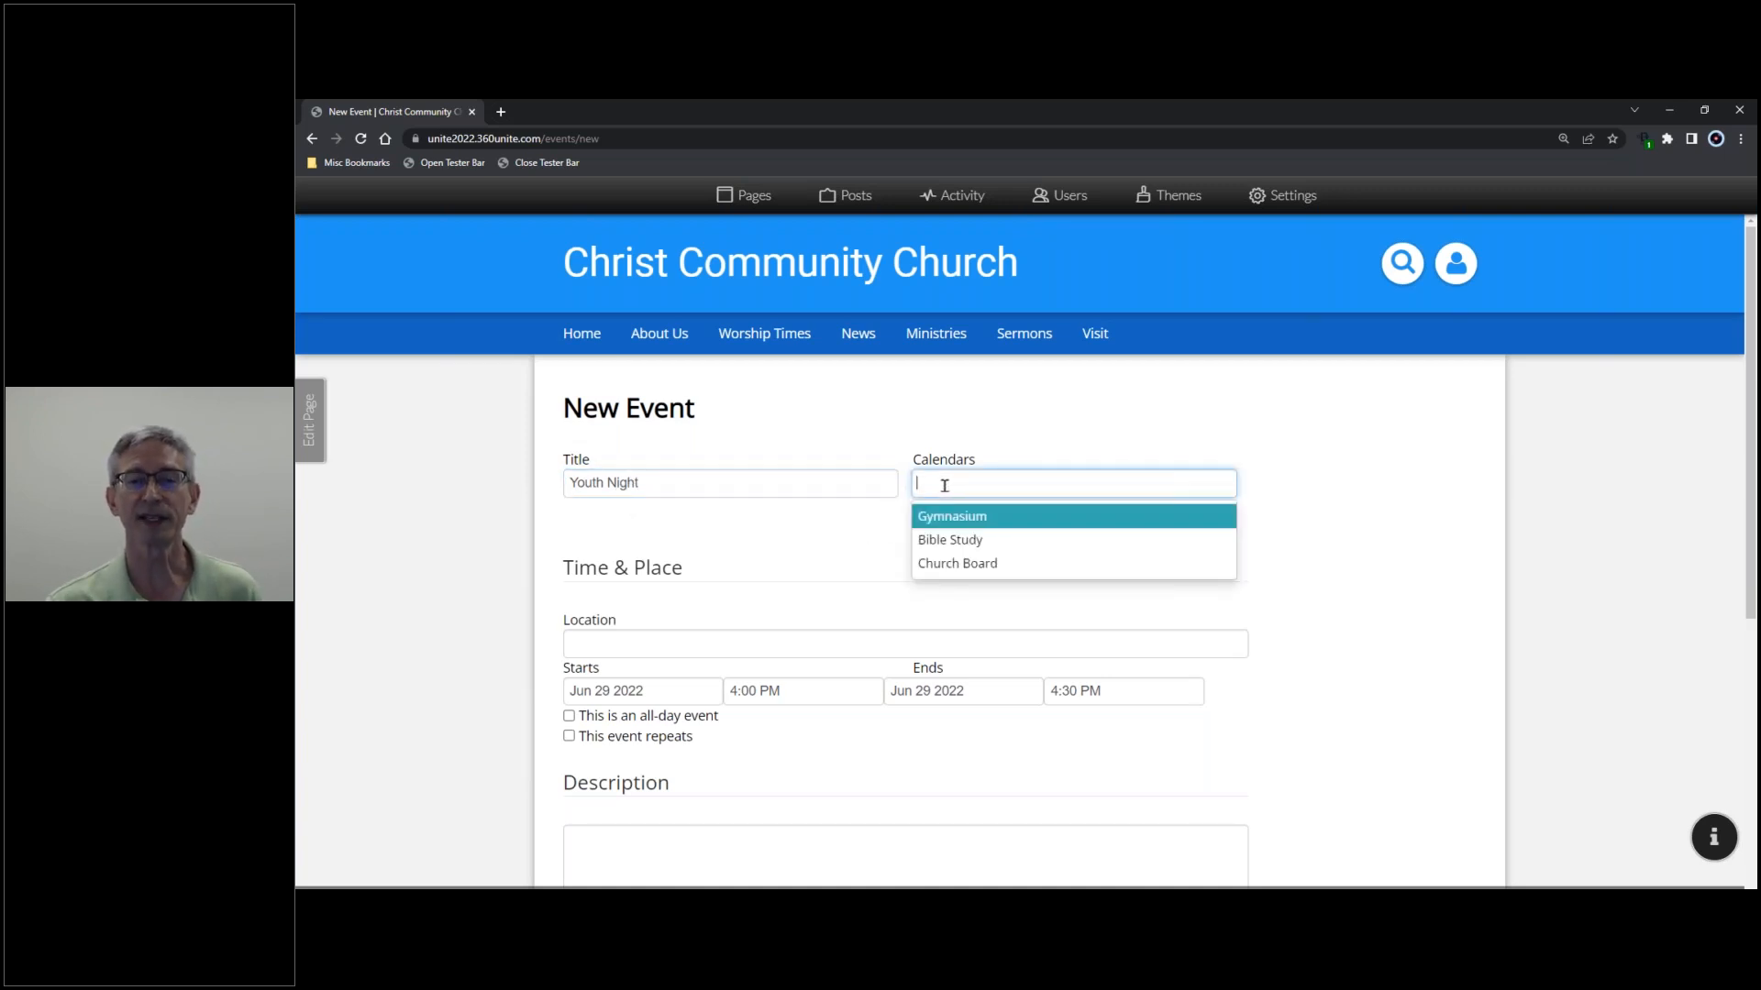
{"action": "left_click", "coordinate": [988, 519]}
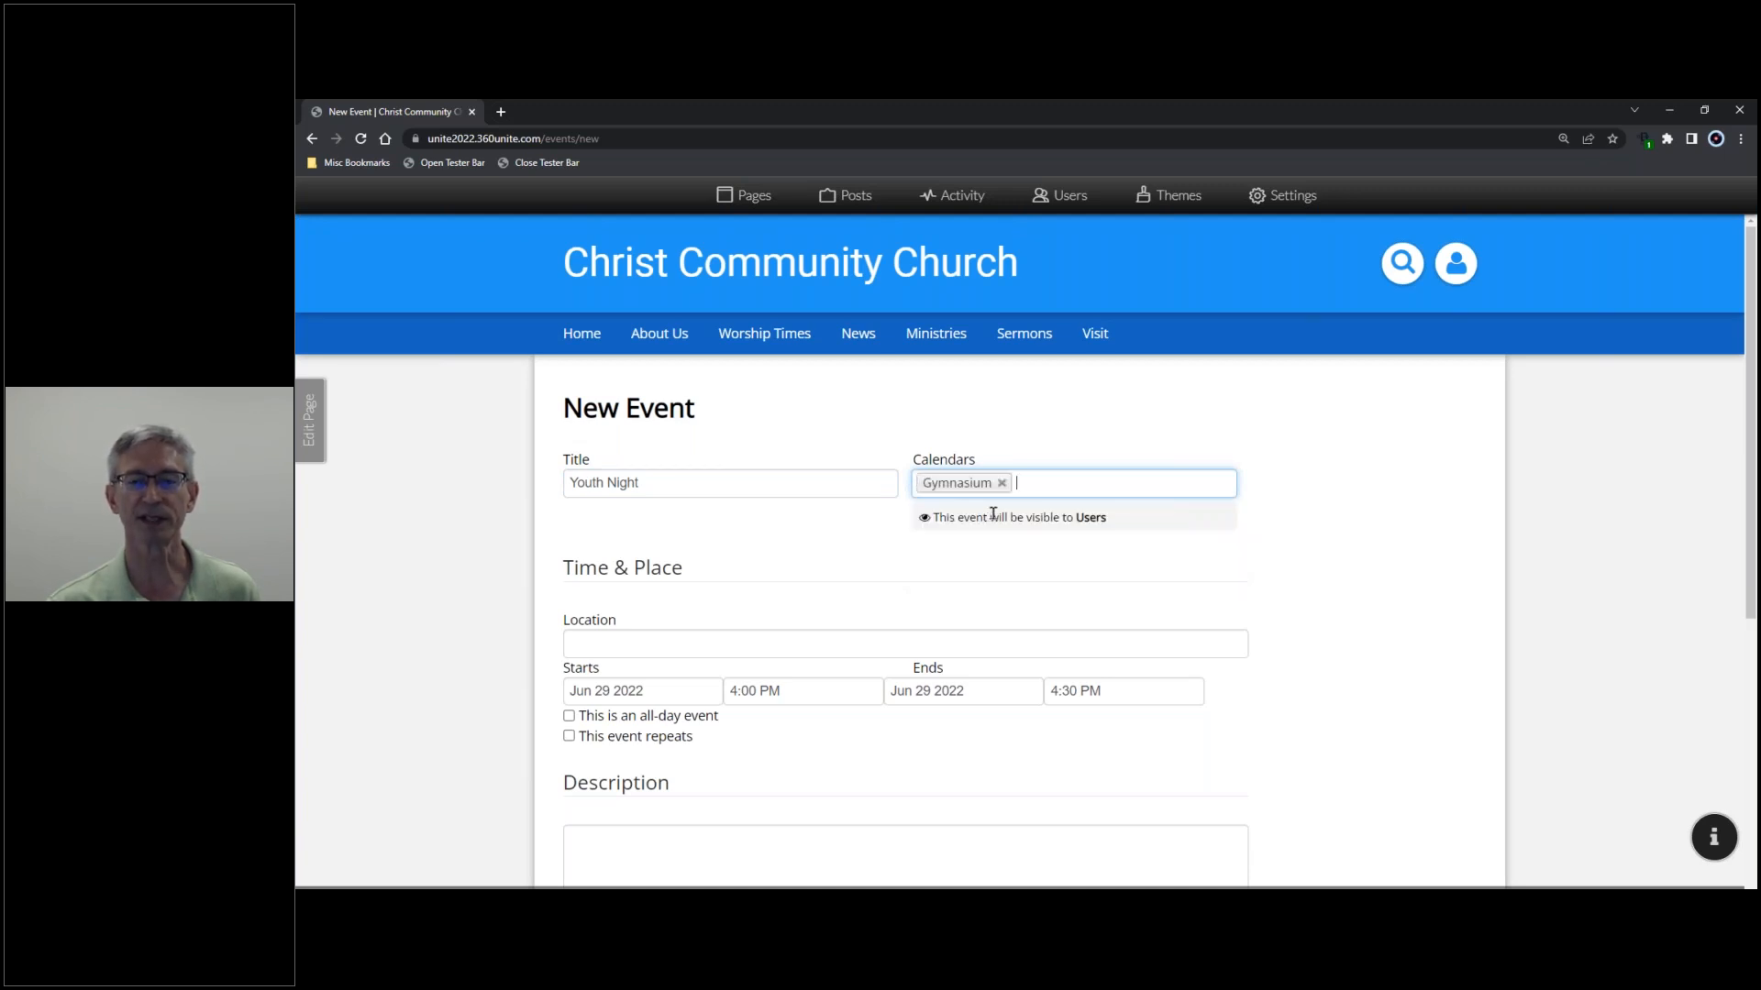
{"action": "left_click", "coordinate": [1046, 483]}
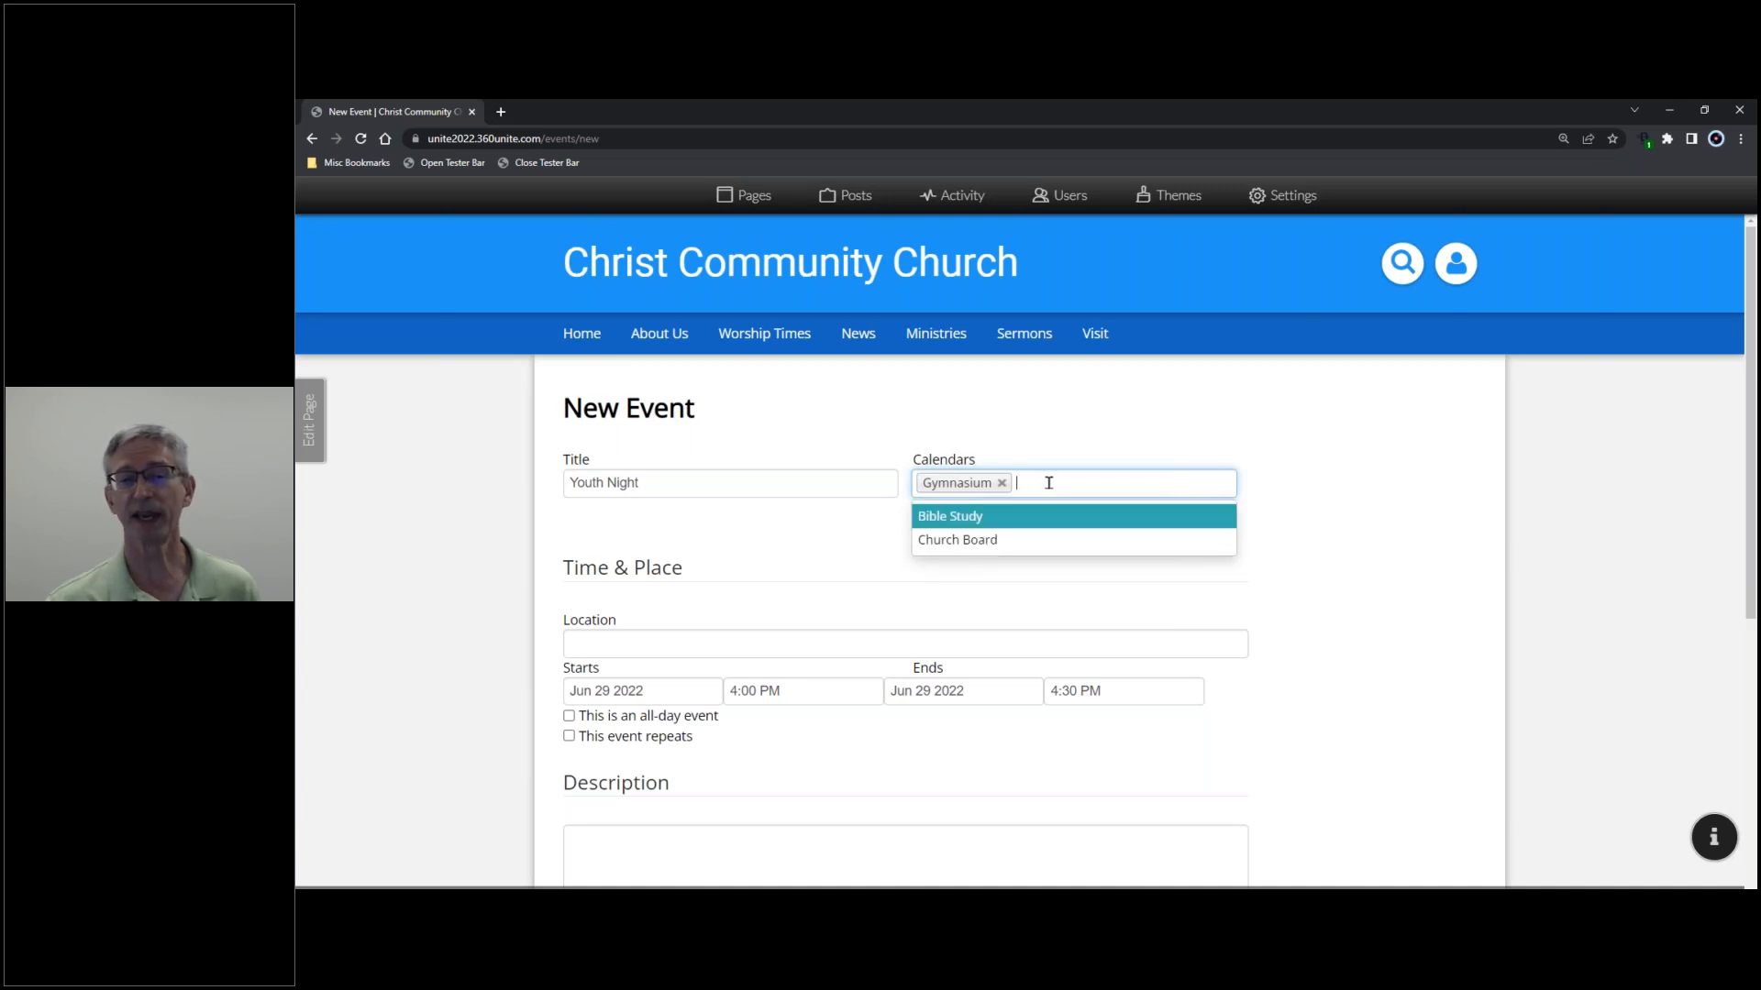
{"action": "left_click", "coordinate": [1033, 542]}
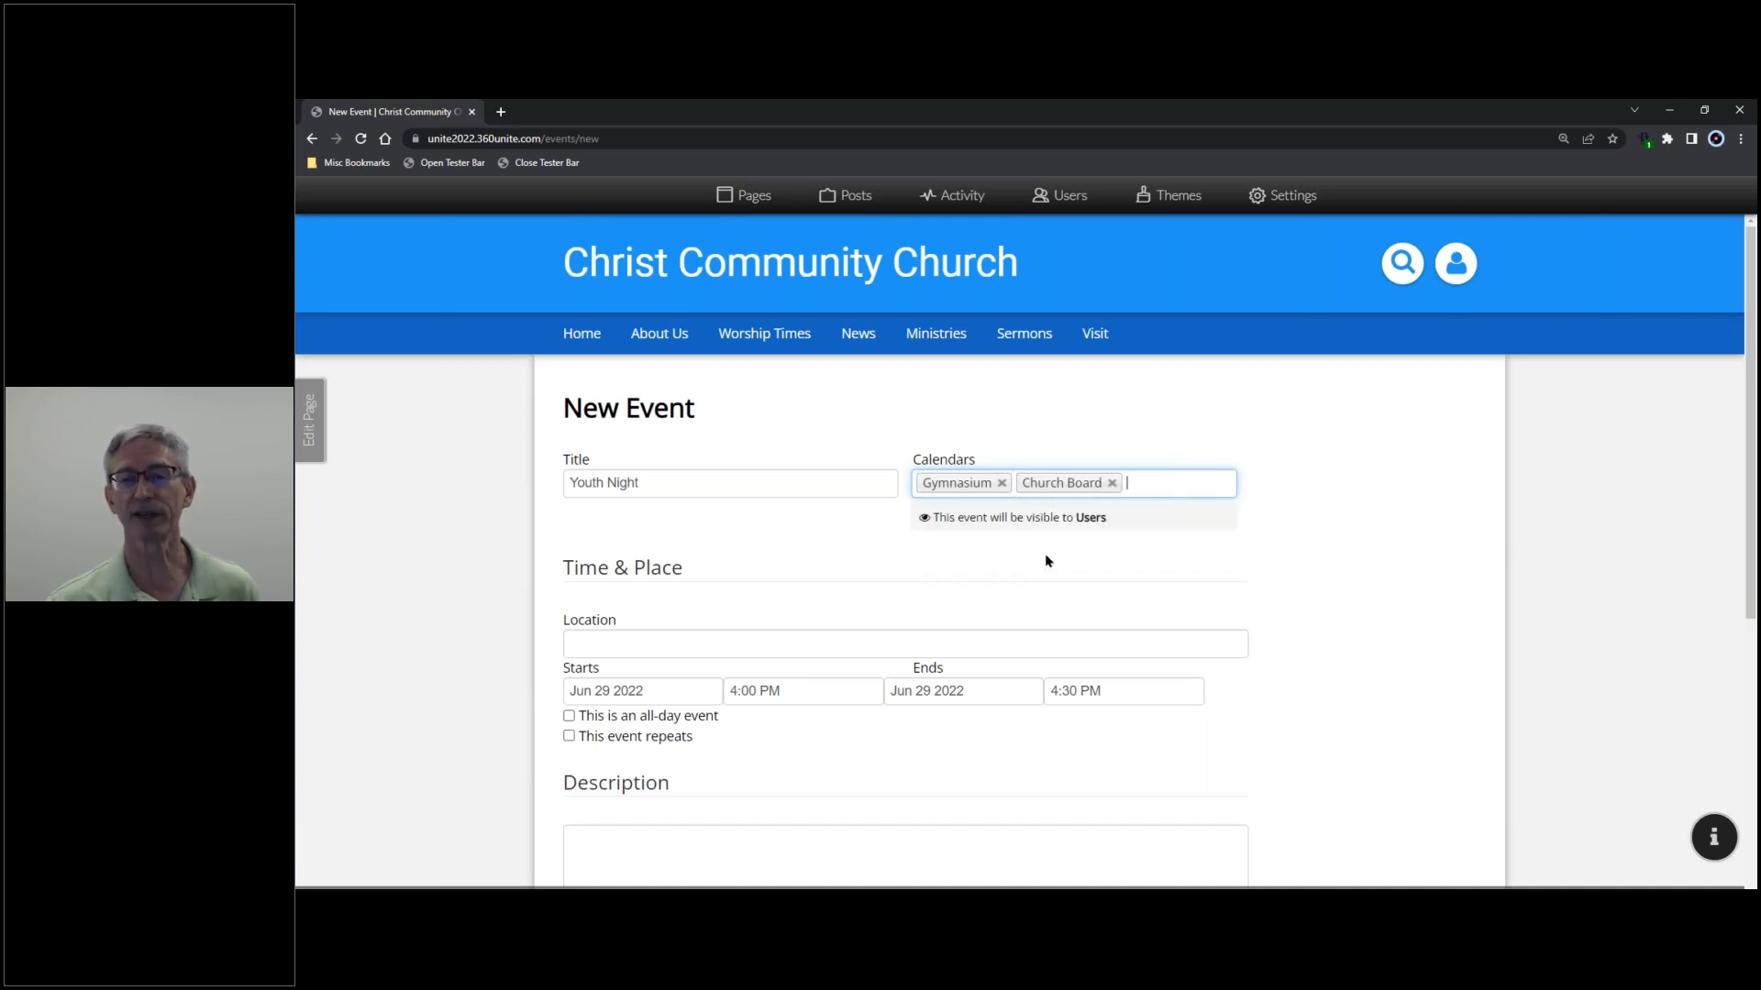
{"action": "left_click", "coordinate": [1112, 483]}
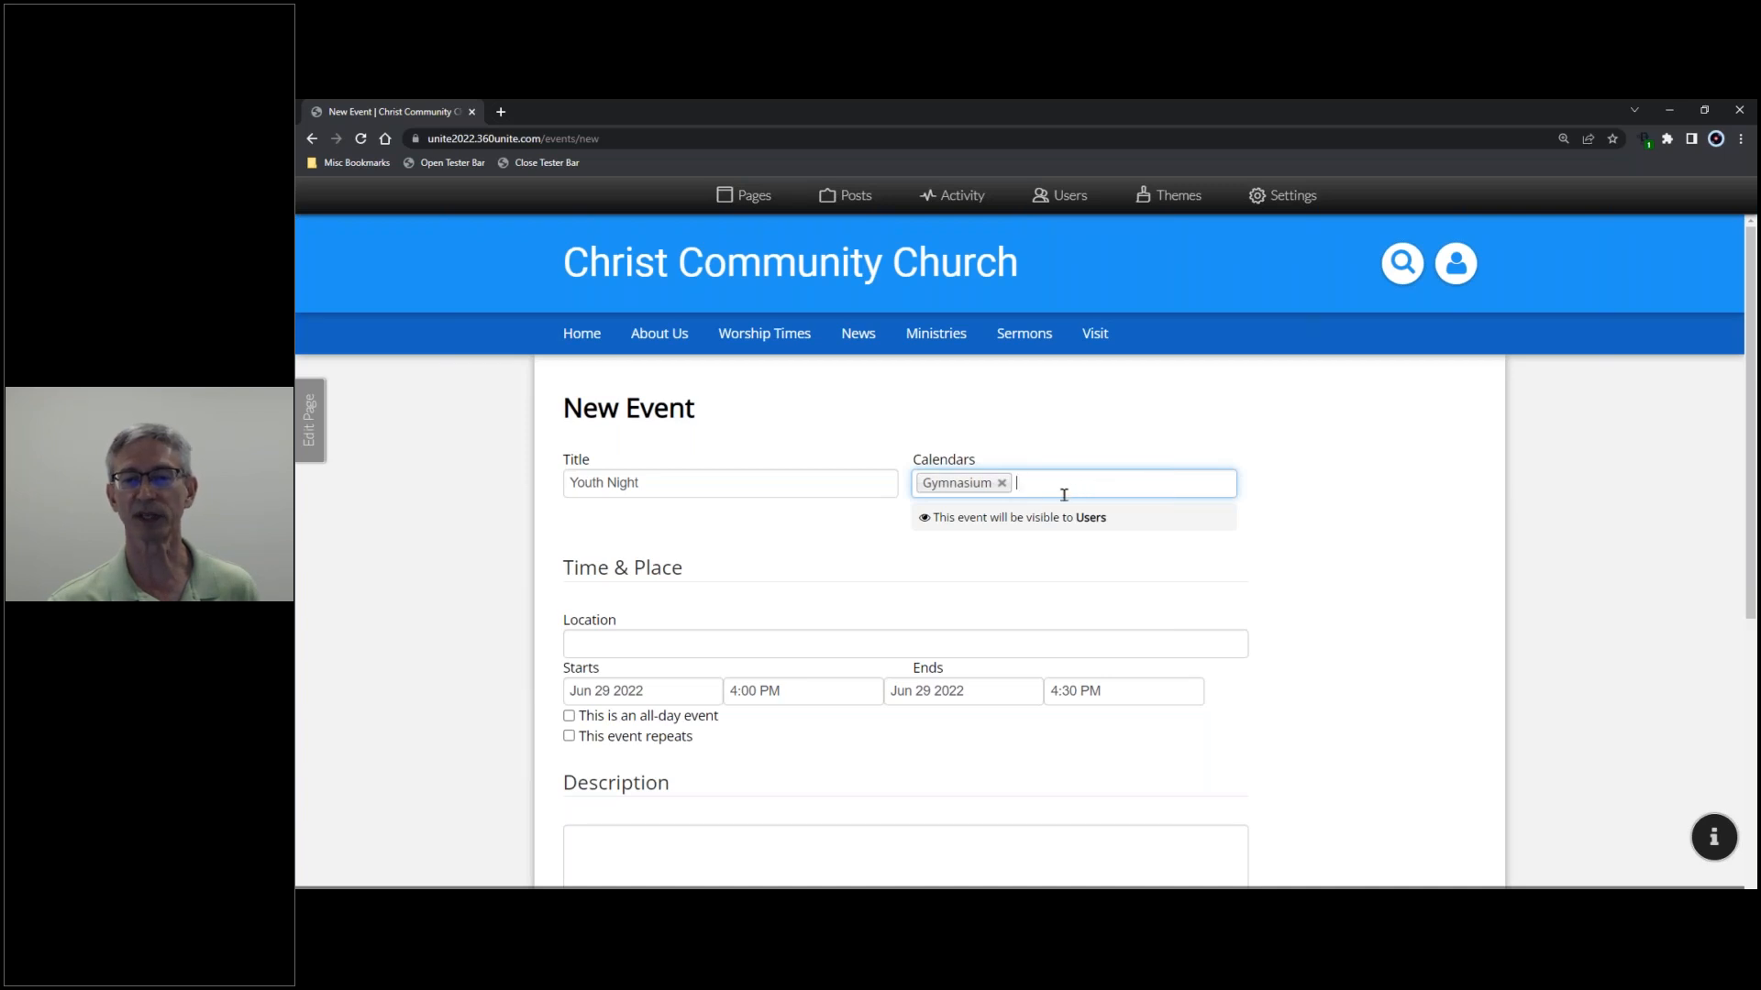
- Set the event location to 'Gym' and its date to Jul 01 2022
{"action": "scroll", "coordinate": [928, 557], "scroll_direction": "down", "scroll_amount": 2}
{"action": "left_click", "coordinate": [715, 493]}
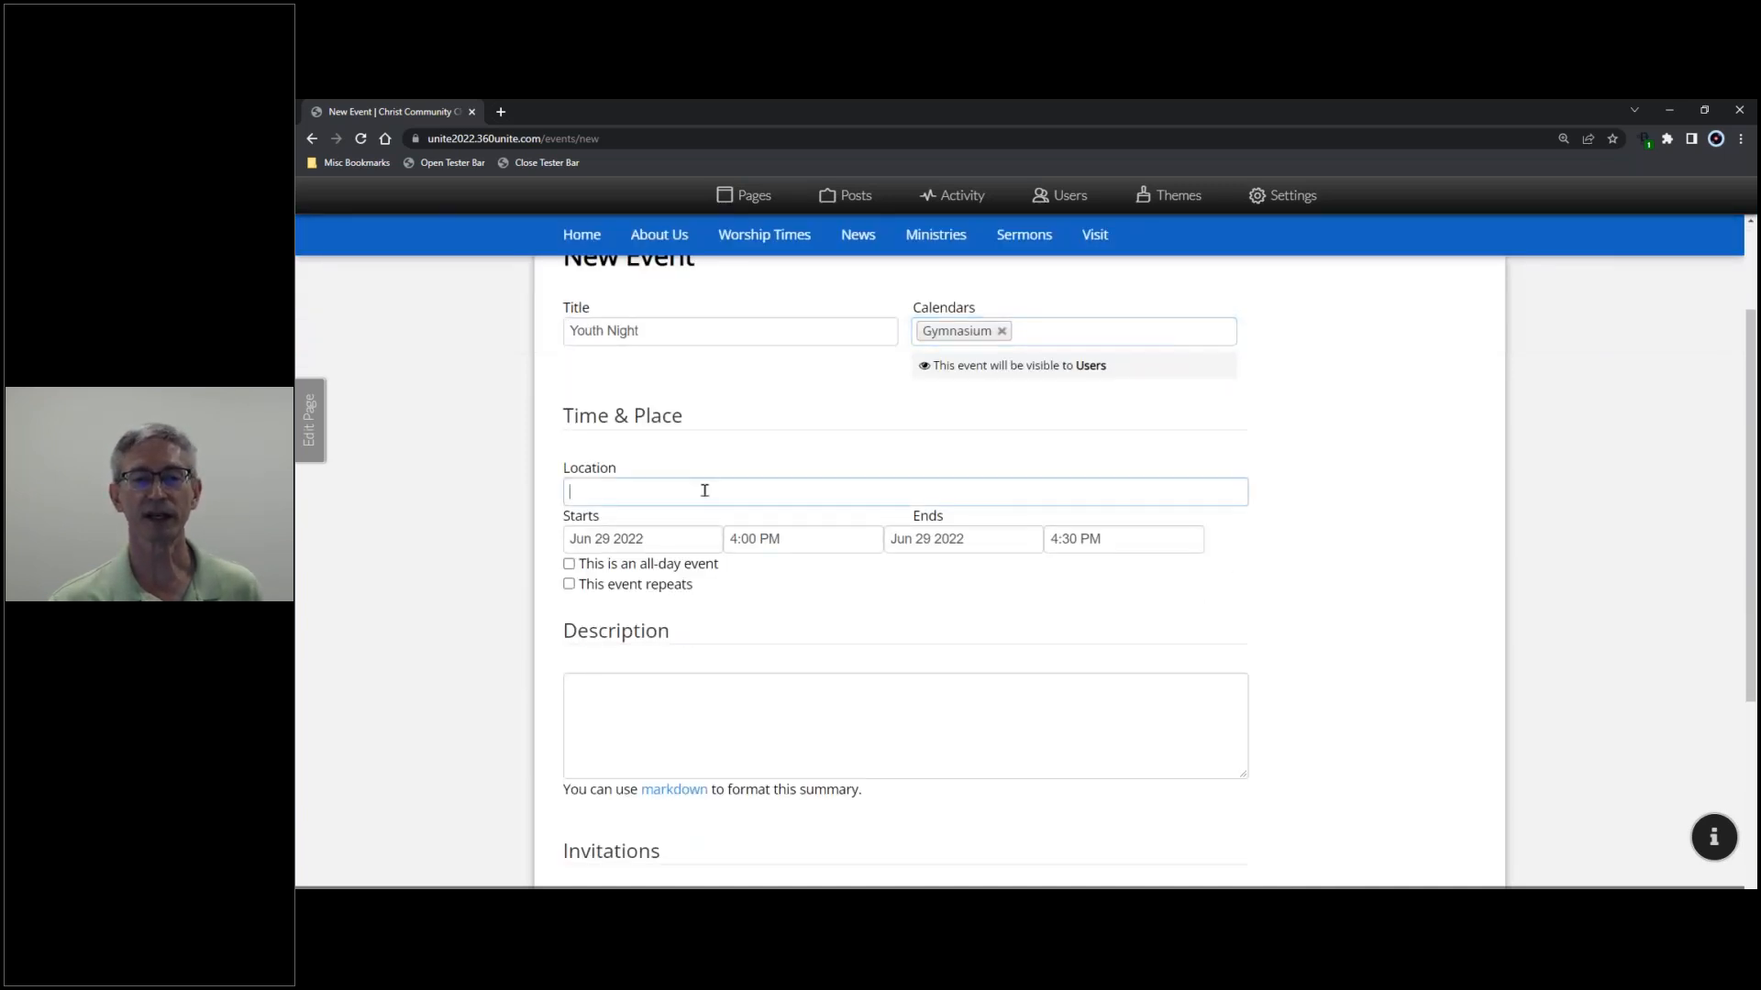
{"action": "type", "text": "Gym"}
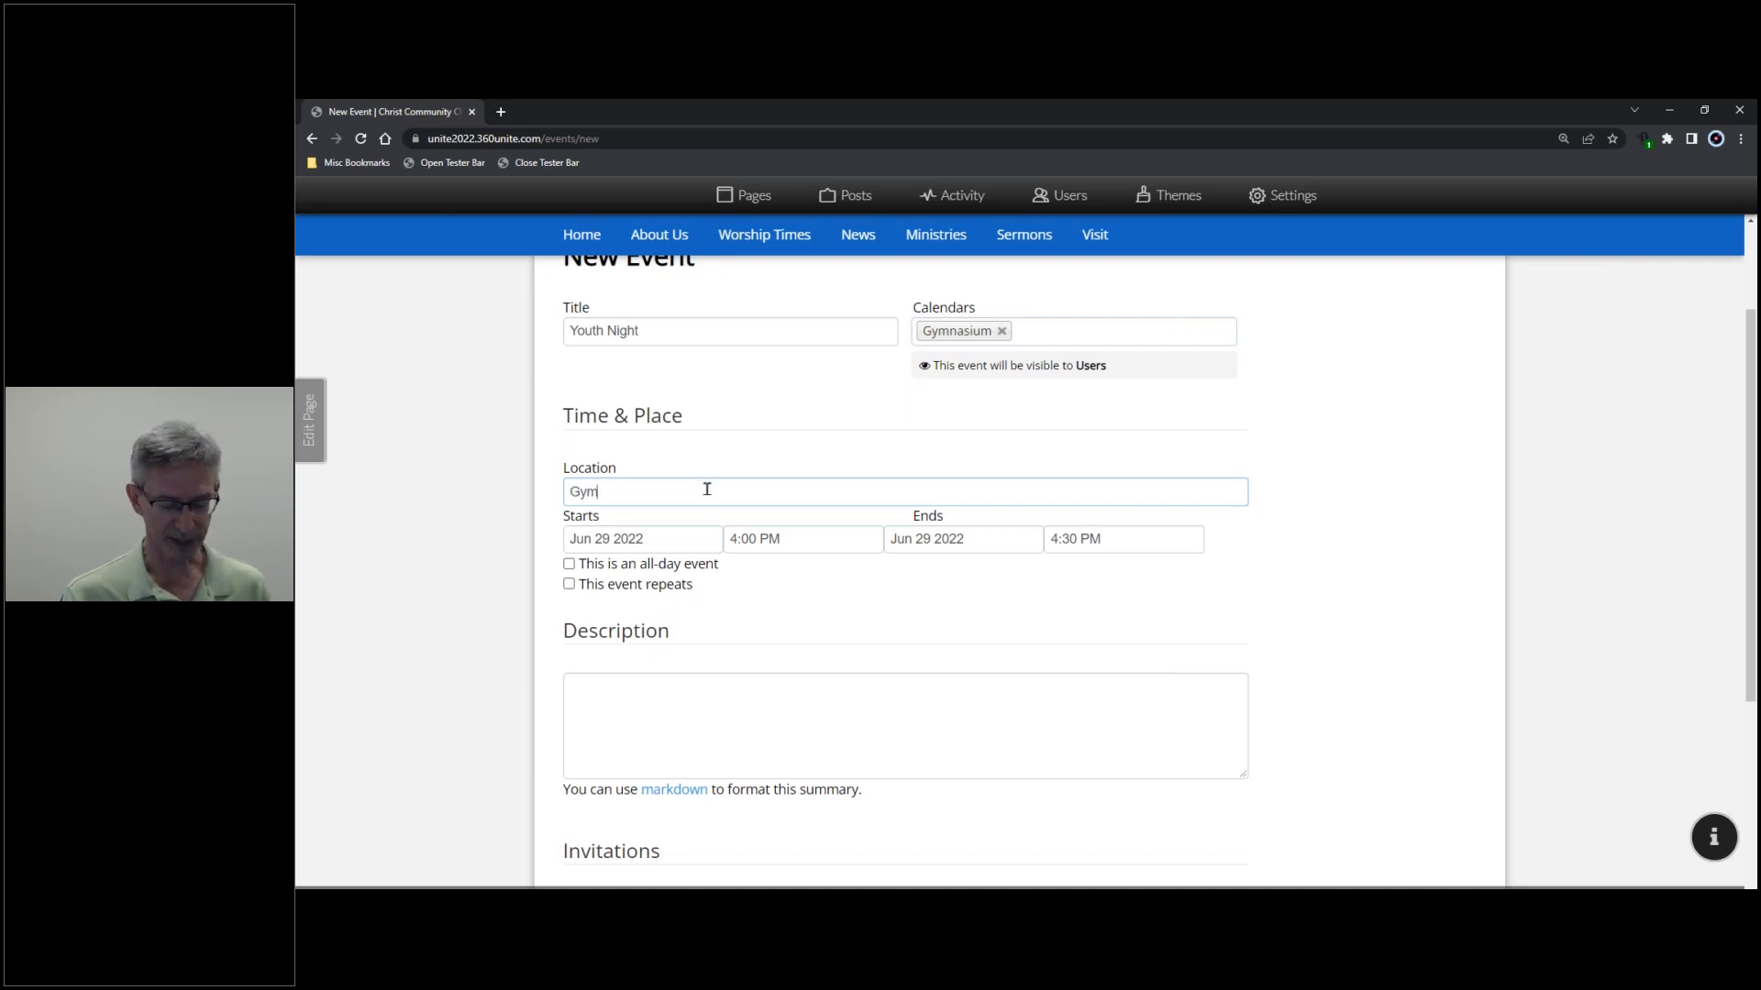
{"action": "left_click", "coordinate": [672, 541]}
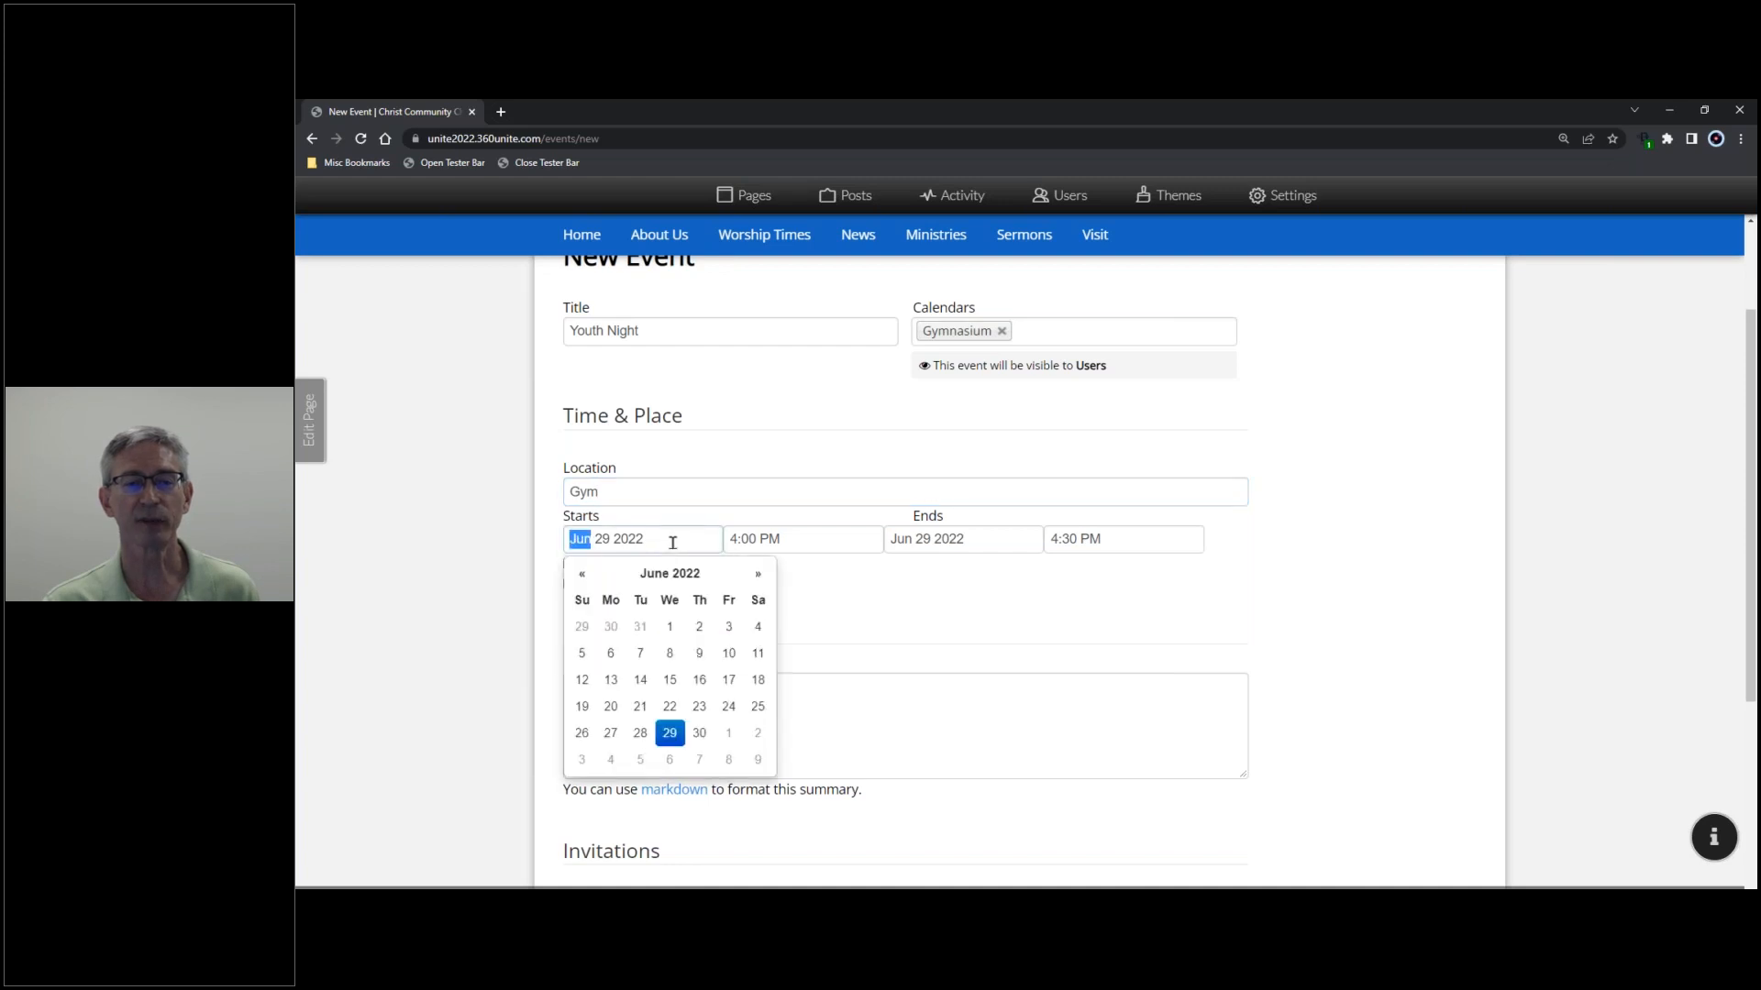
{"action": "left_click", "coordinate": [730, 735]}
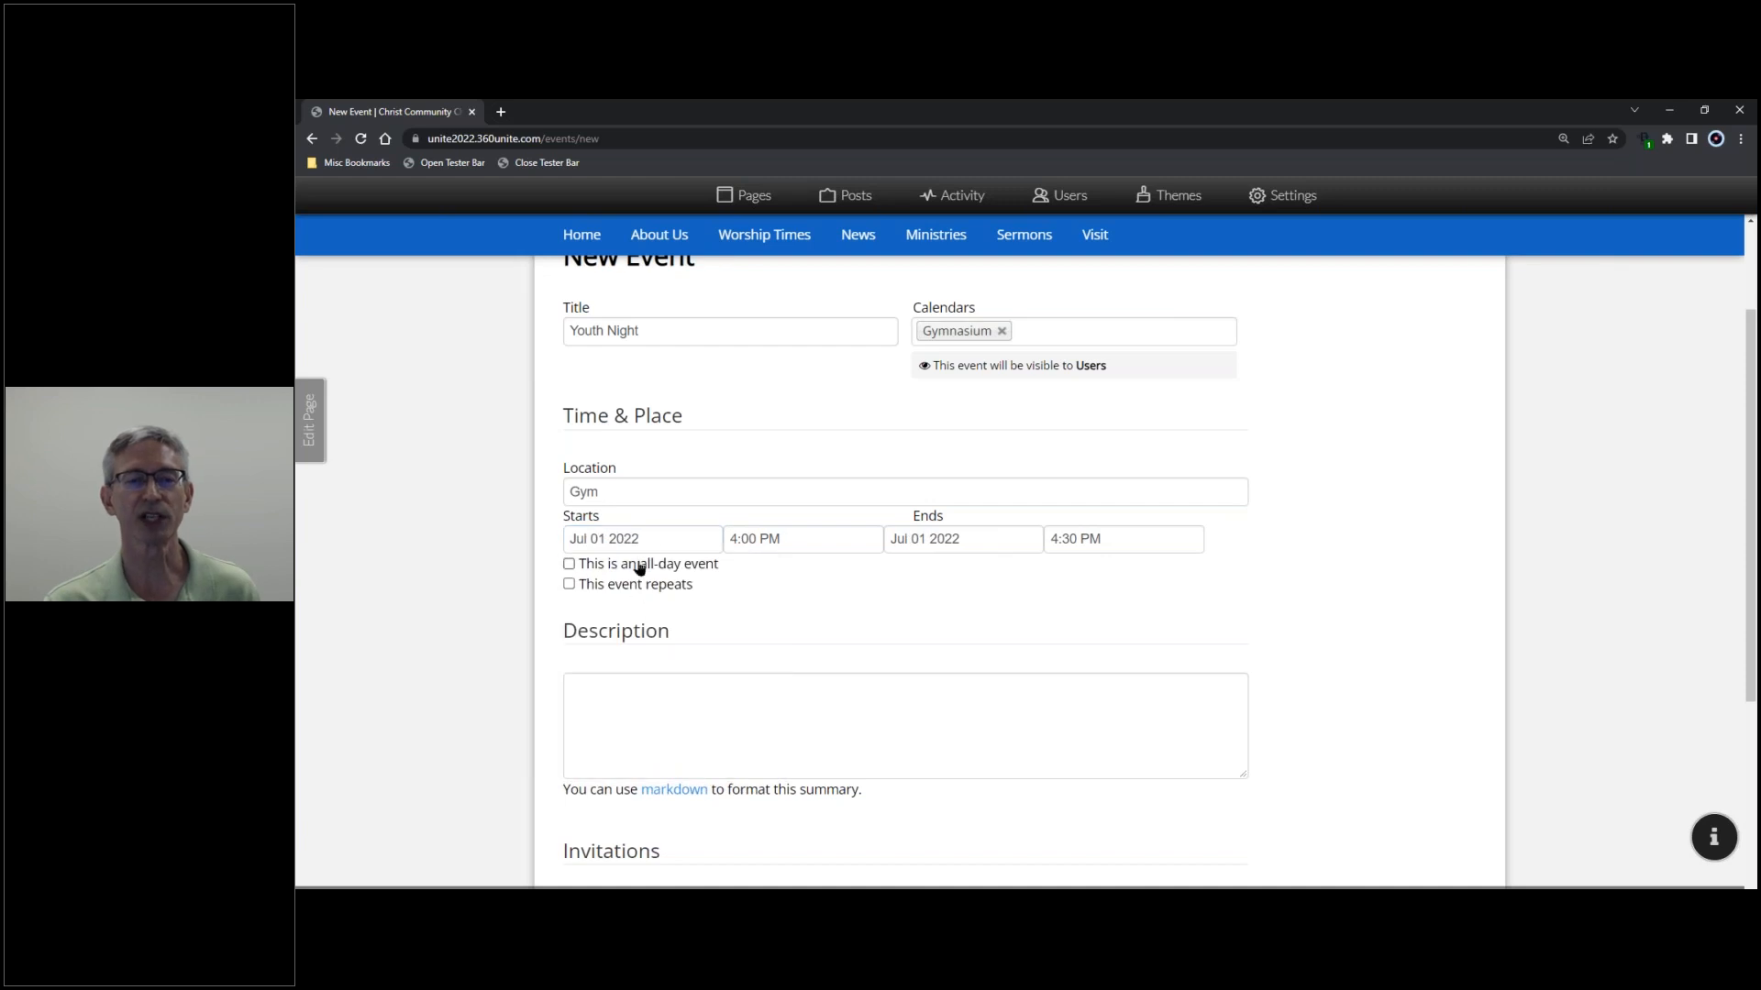
- Set the event to run from 7:00 PM to 9:00 PM
{"action": "left_click", "coordinate": [729, 543]}
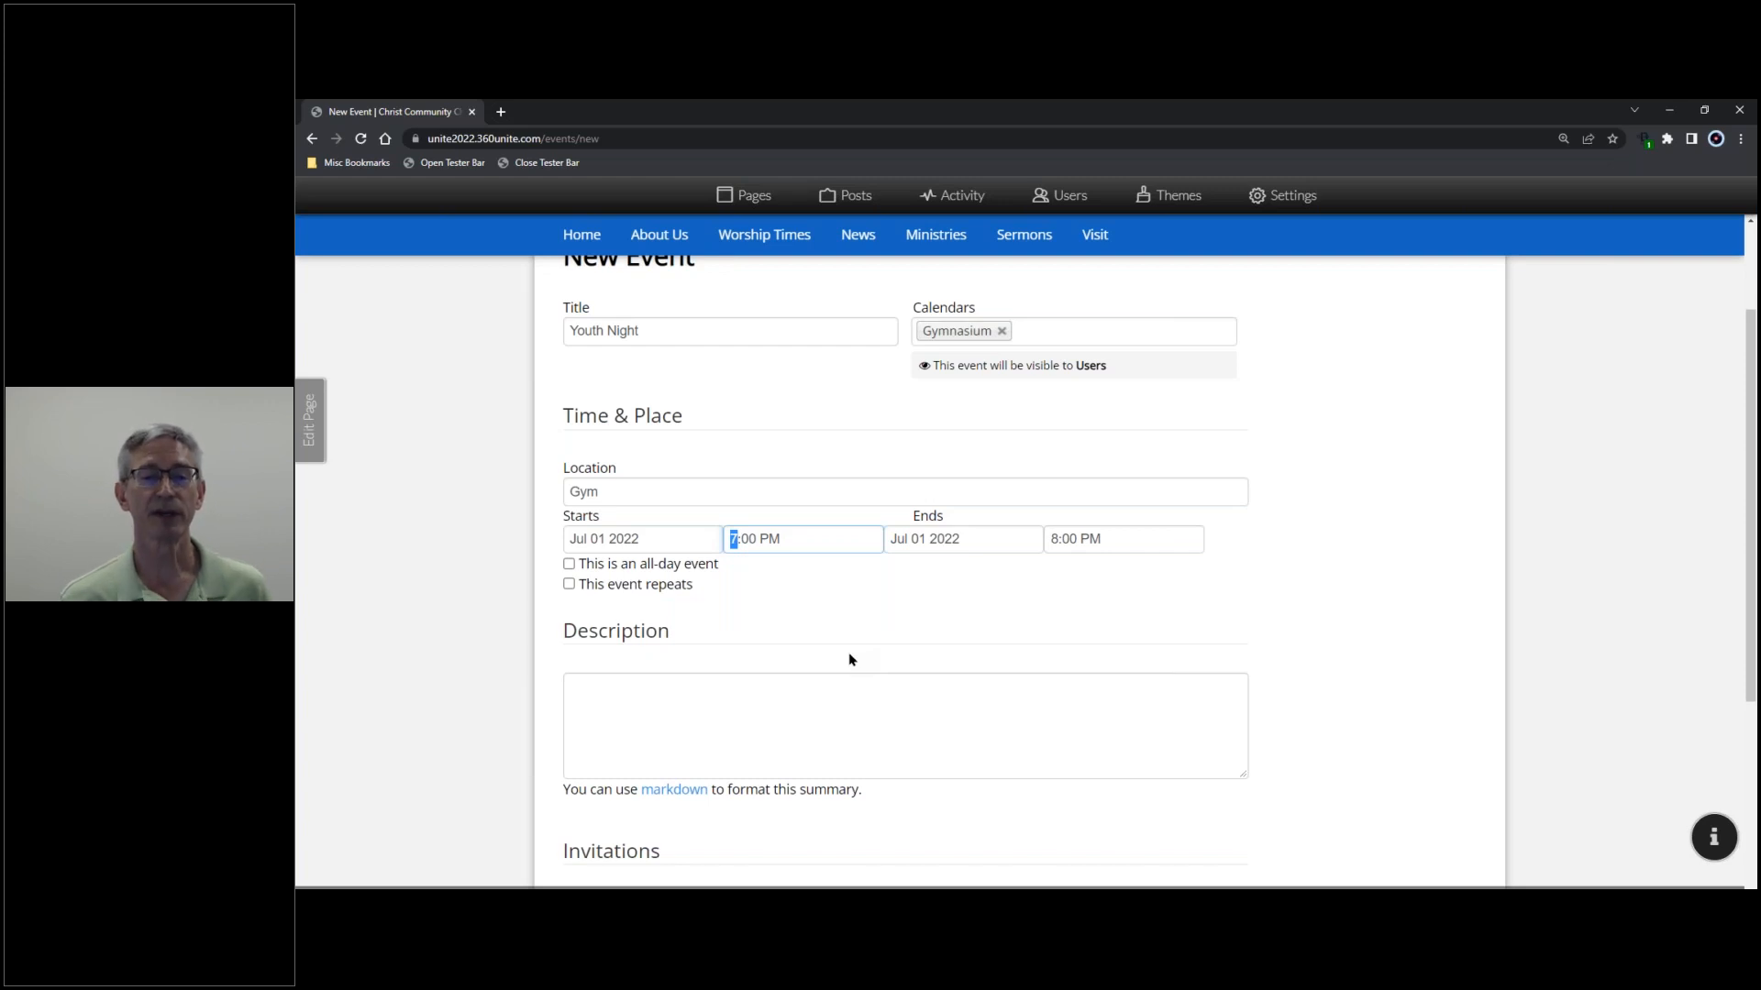
{"action": "key", "text": "Tab"}
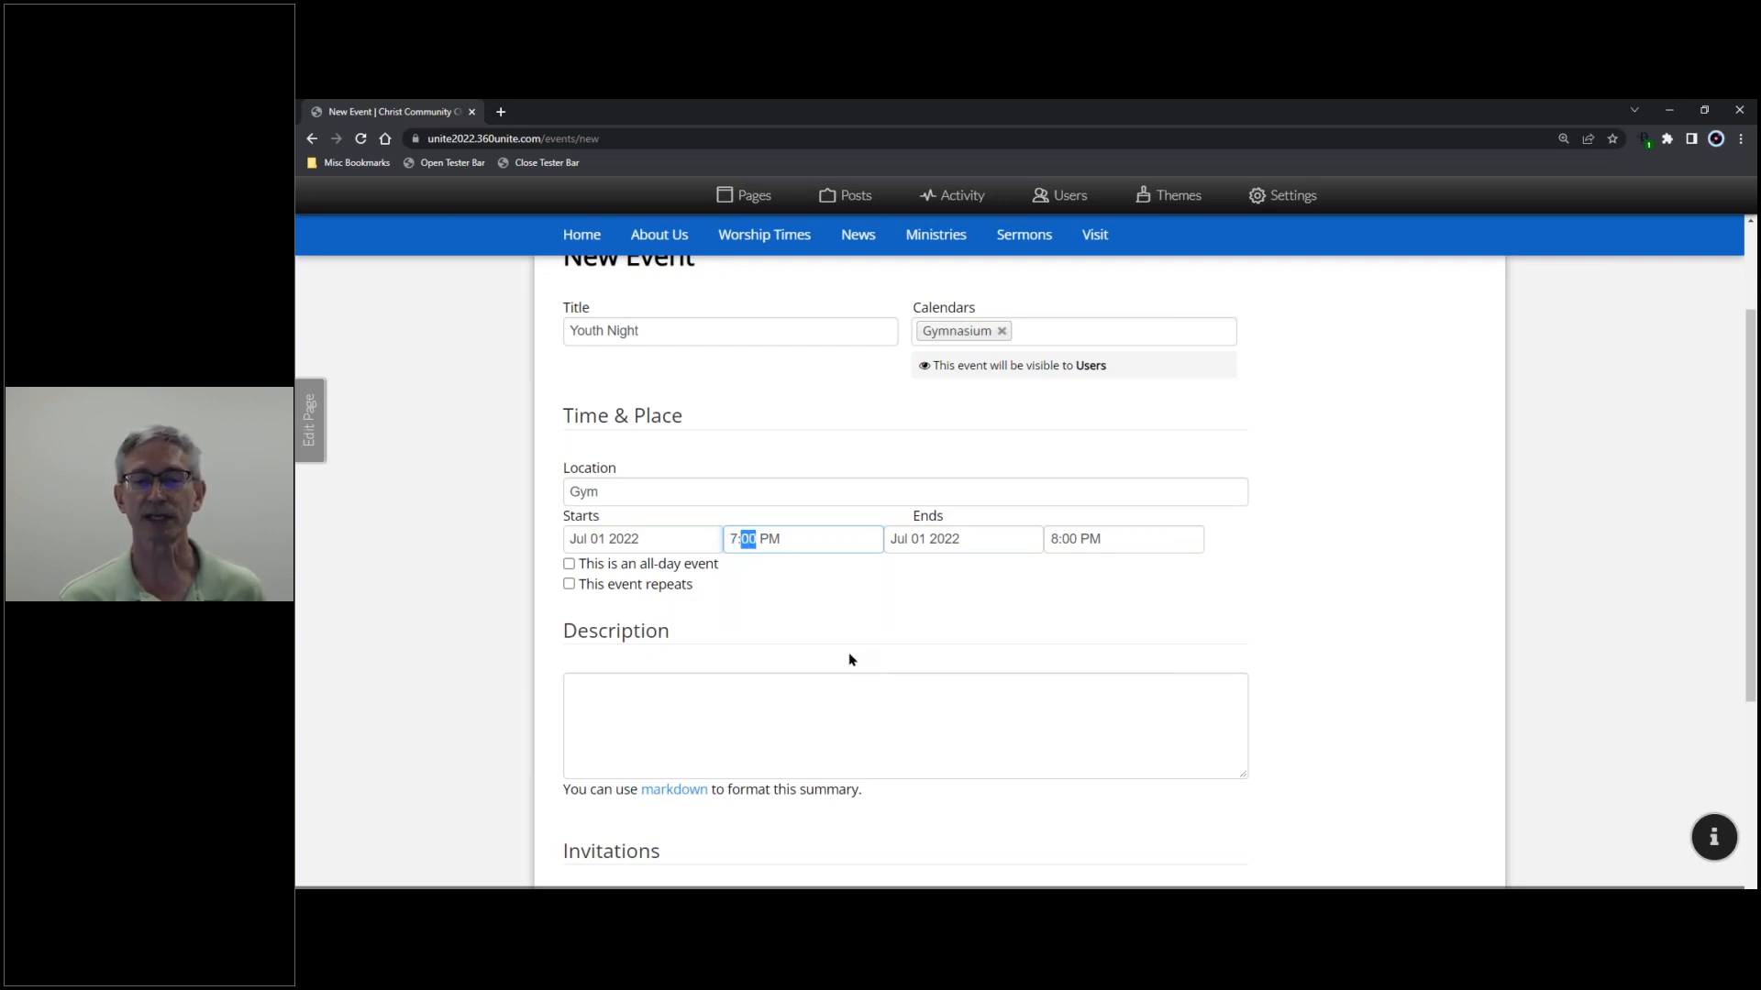
{"action": "key", "text": "Tab"}
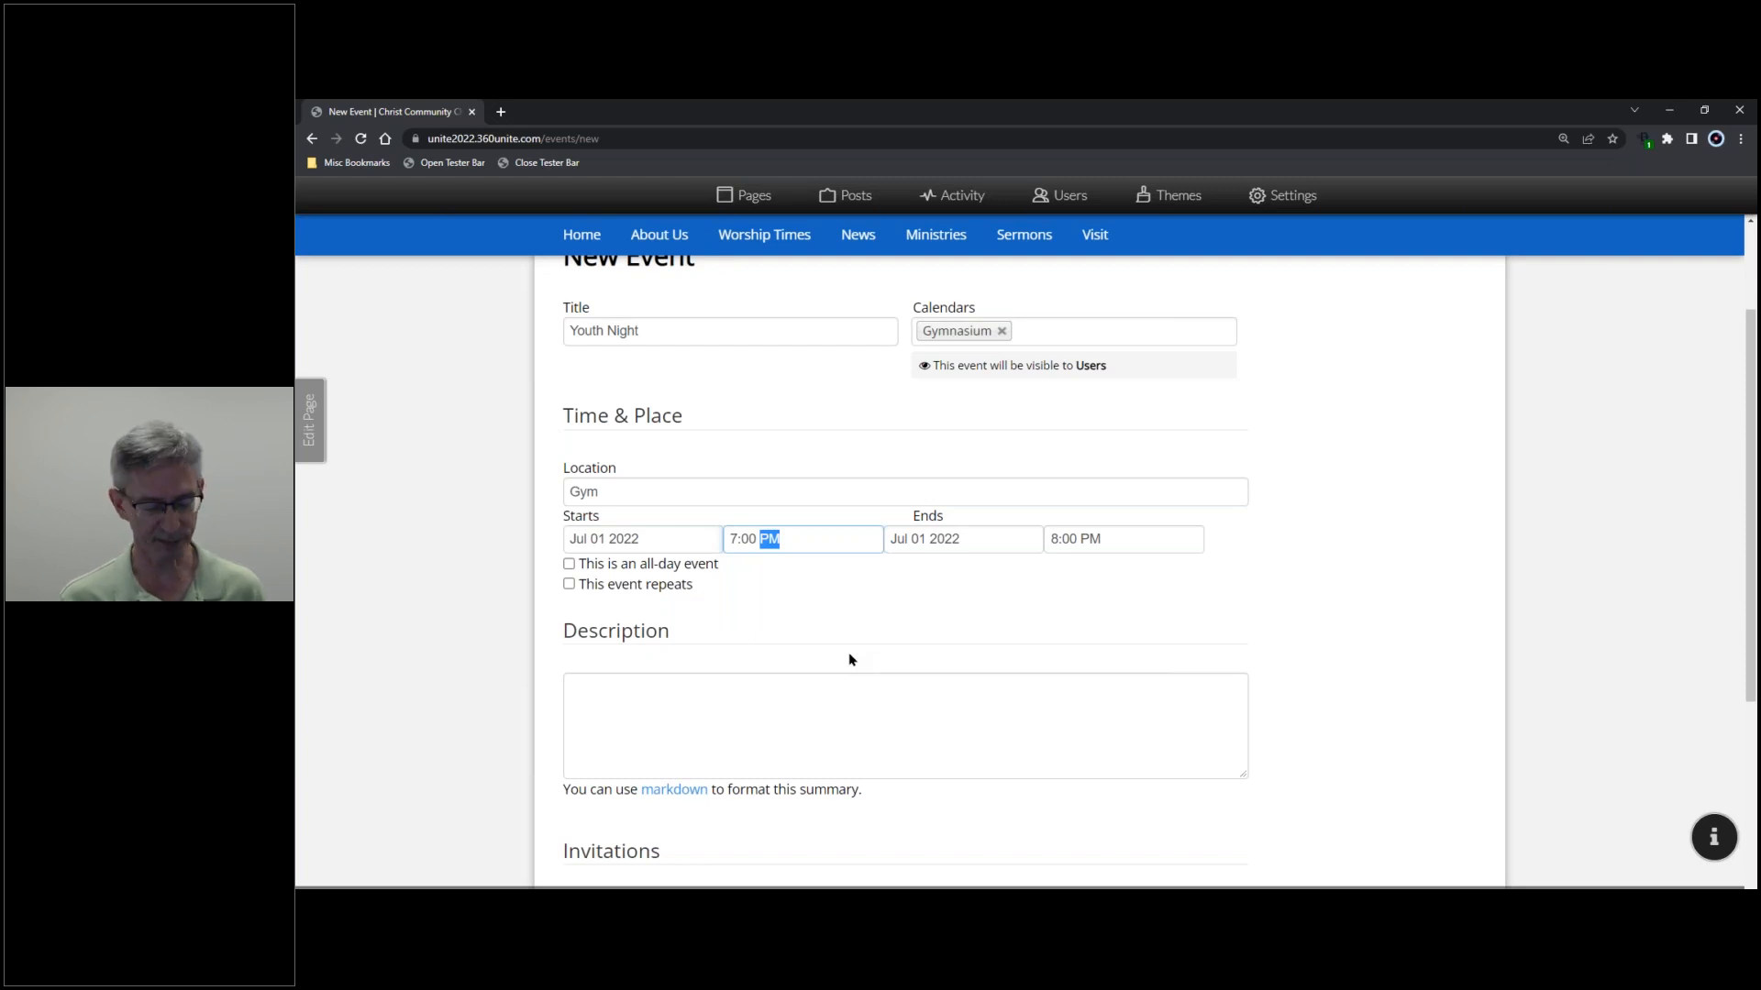
{"action": "key", "text": "Down"}
{"action": "key", "text": "Up"}
{"action": "key", "text": "Tab"}
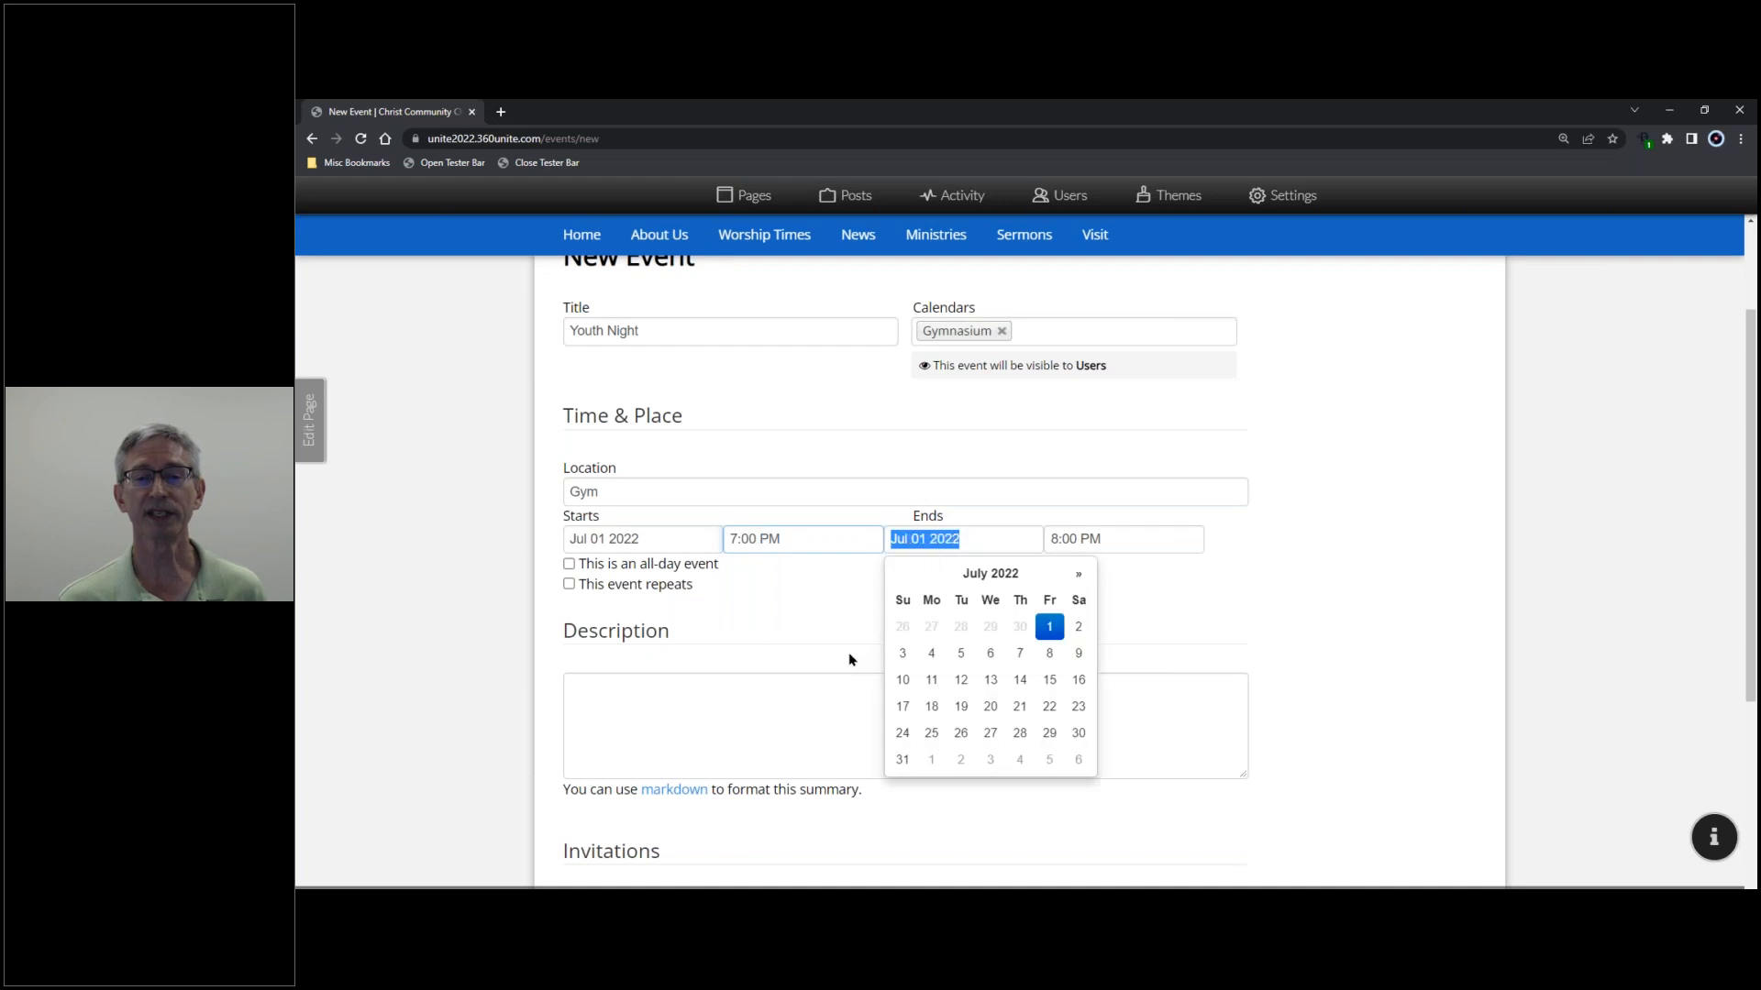
{"action": "key", "text": "Tab"}
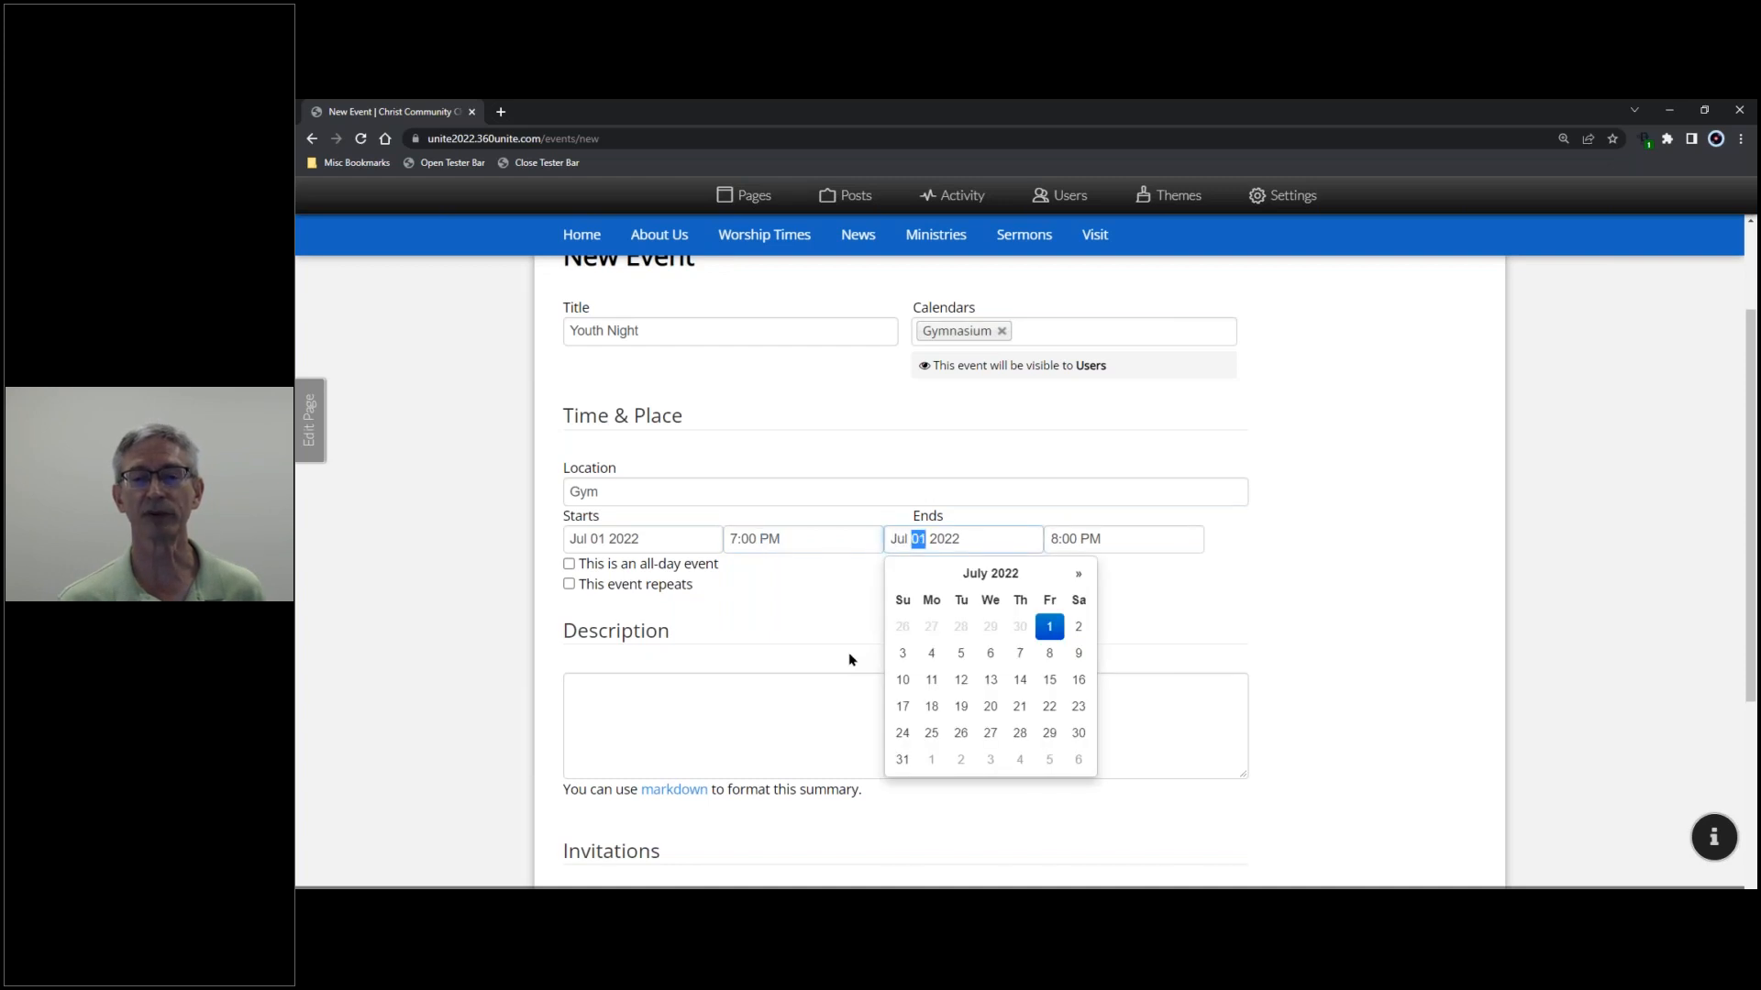
{"action": "key", "text": "Tab"}
{"action": "key", "text": "Tab"}
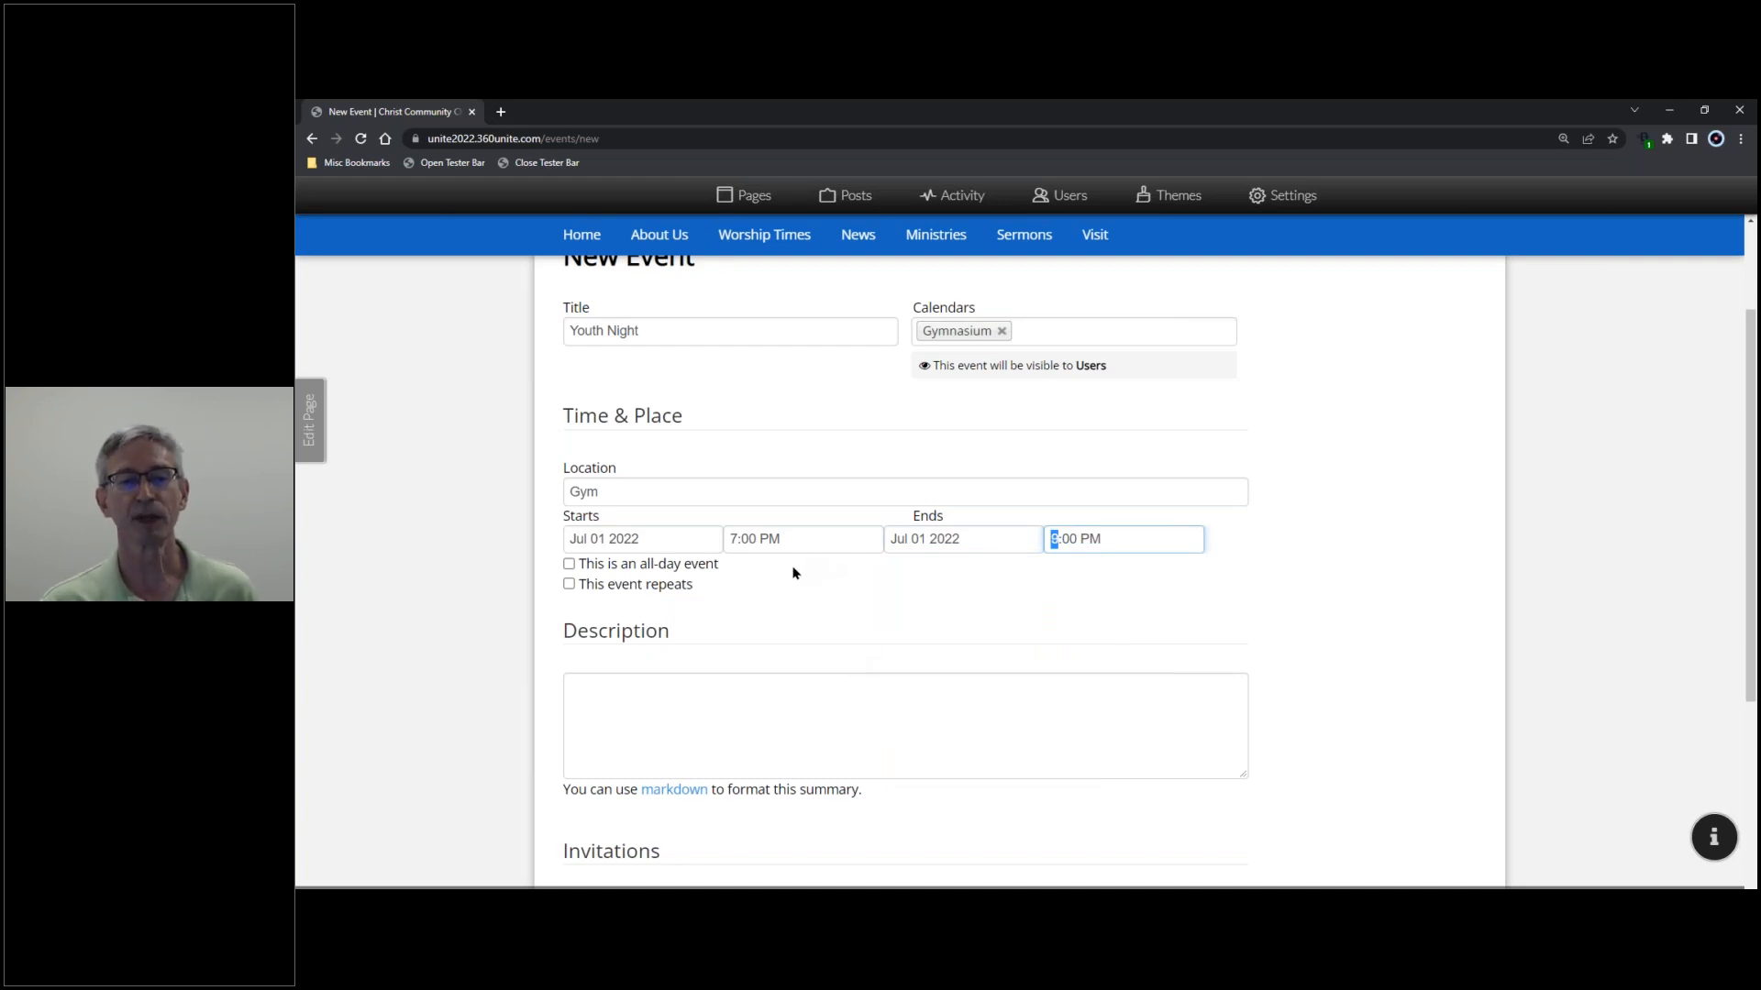
{"action": "type", "text": "9"}
{"action": "key", "text": "Tab"}
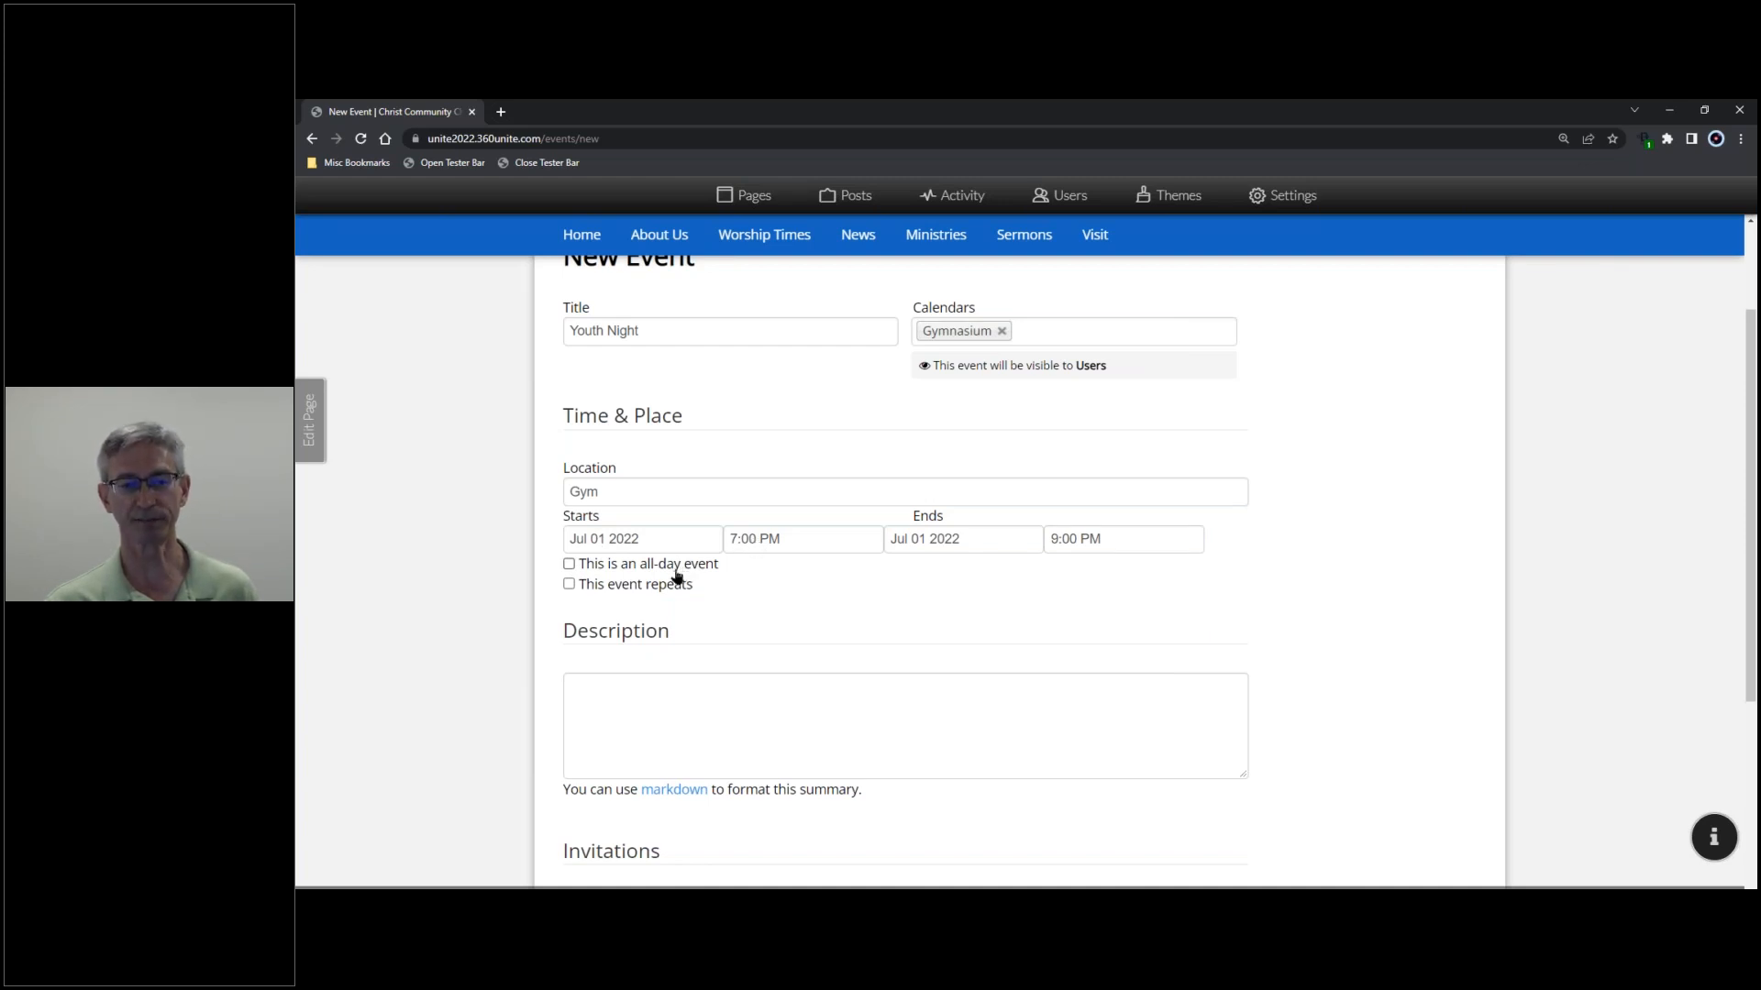
- Turn on repeating for Youth Night, set to every month on the 1st Friday
{"action": "left_click", "coordinate": [568, 587]}
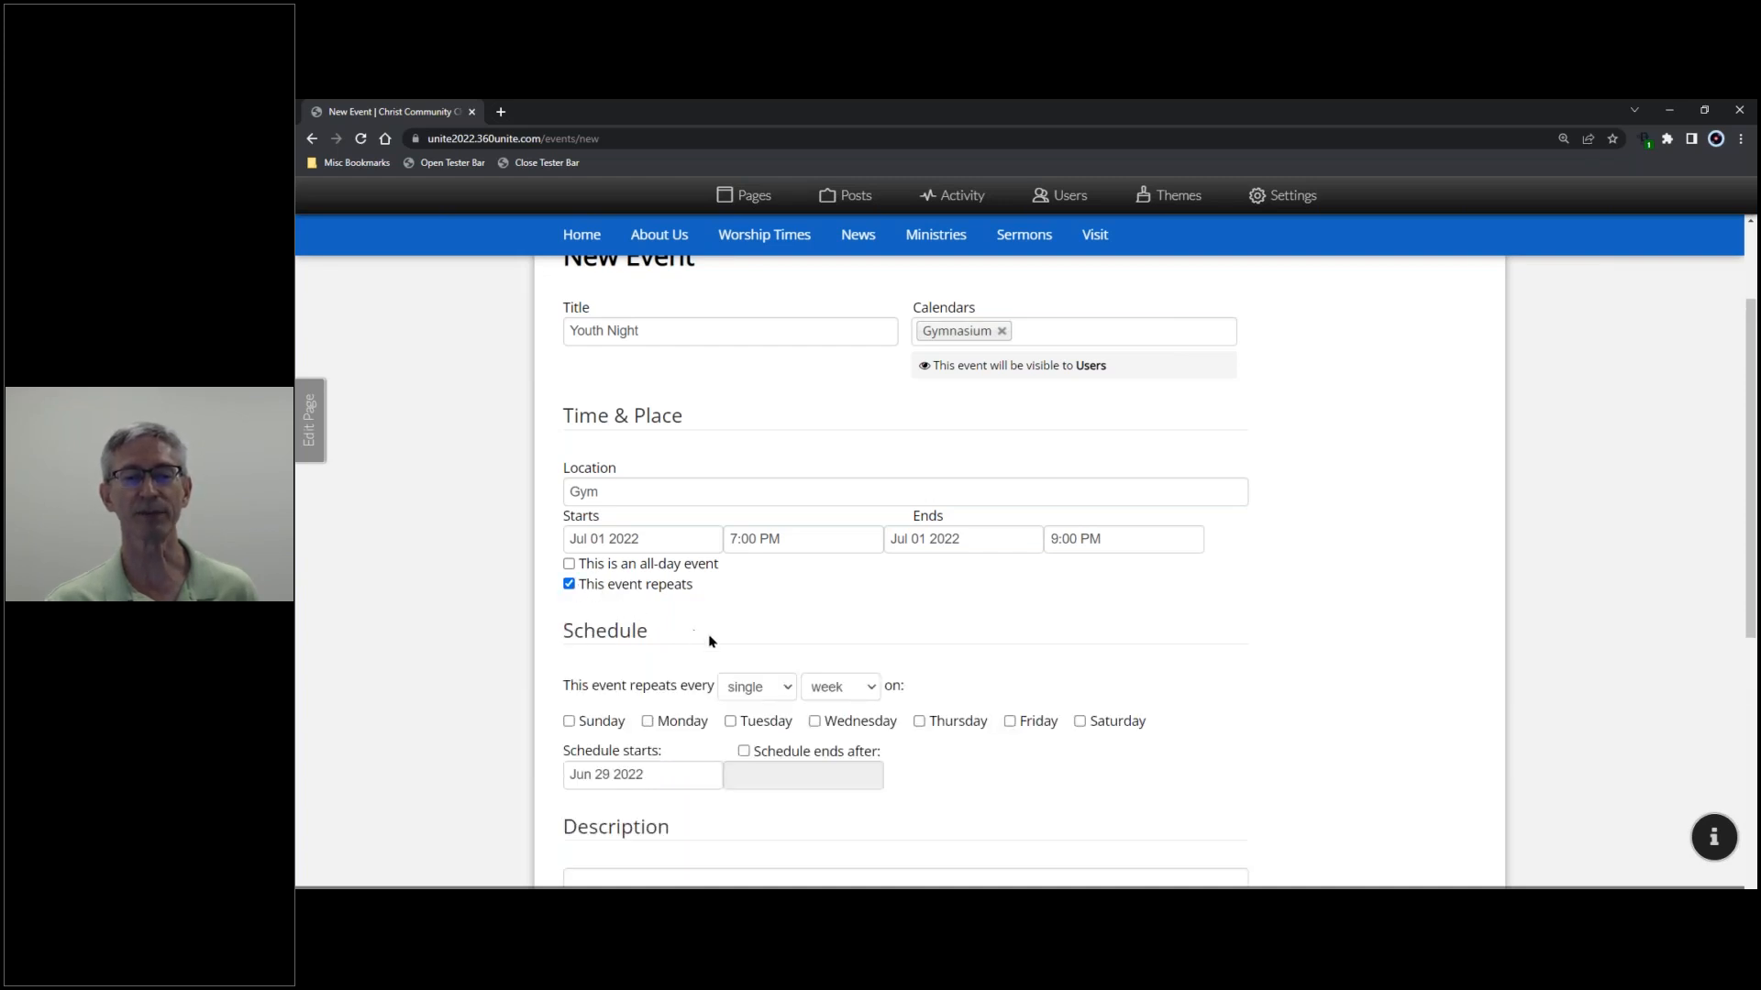
{"action": "scroll", "coordinate": [830, 679], "scroll_direction": "down", "scroll_amount": 1}
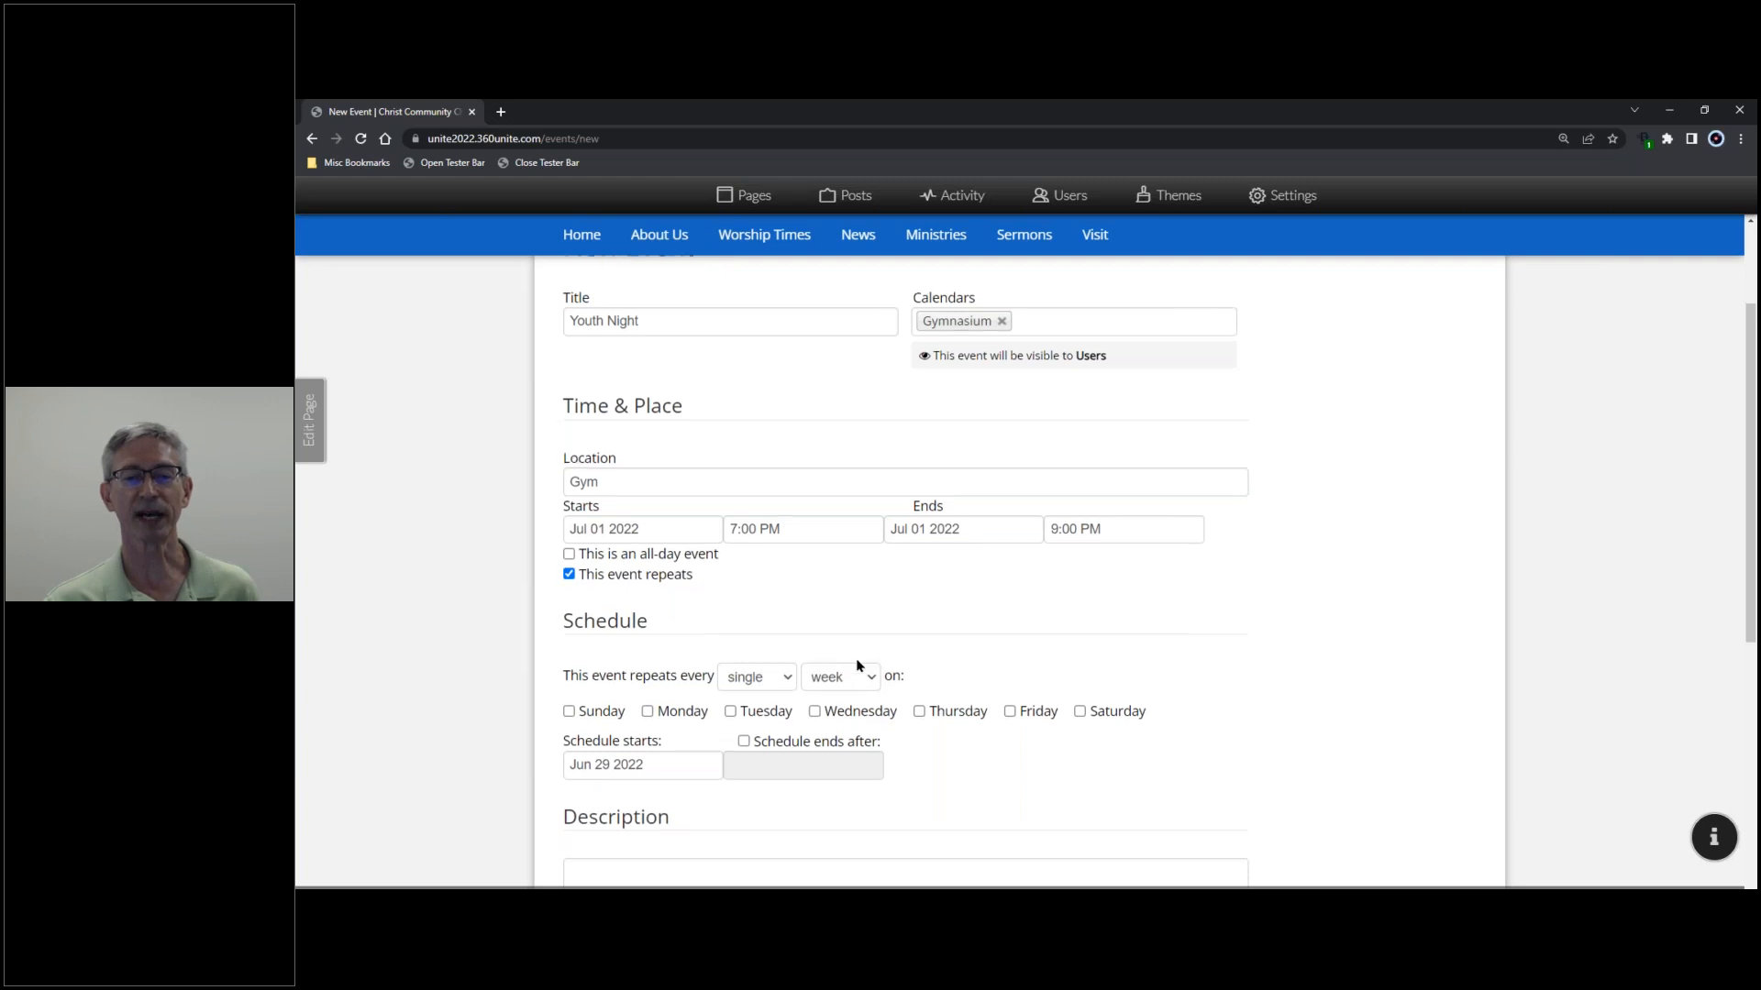
{"action": "left_click", "coordinate": [784, 615]}
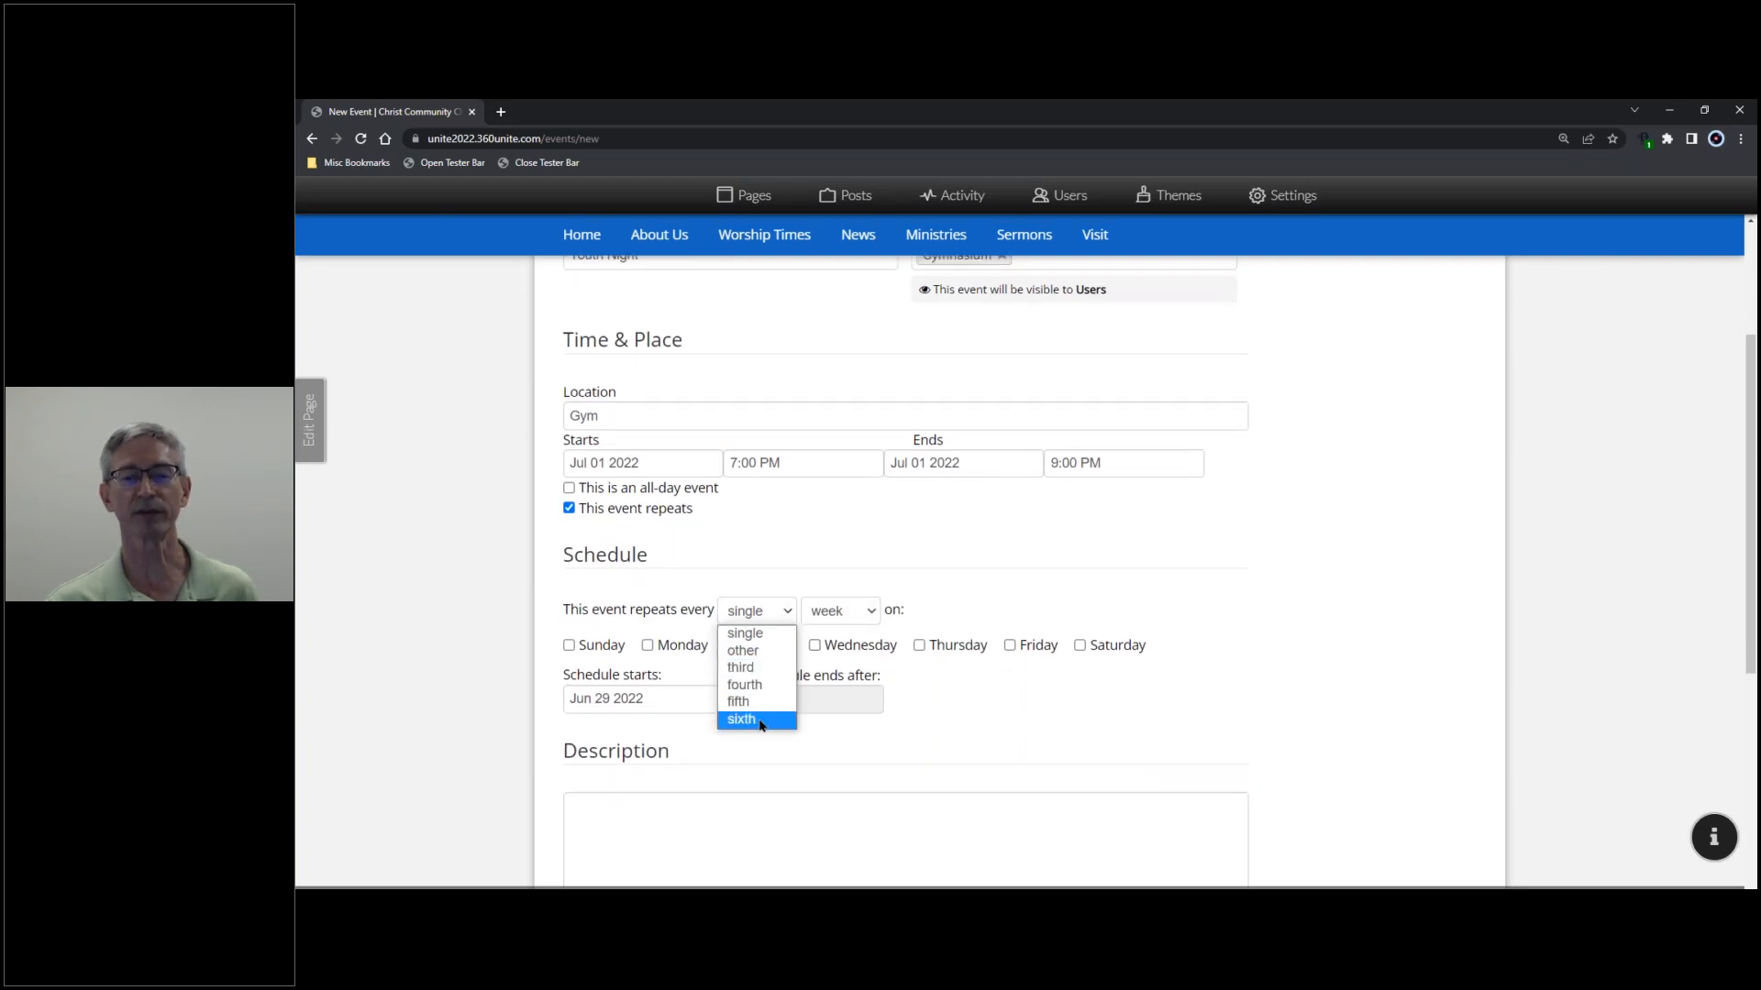
{"action": "left_click", "coordinate": [764, 570]}
{"action": "left_click", "coordinate": [881, 611]}
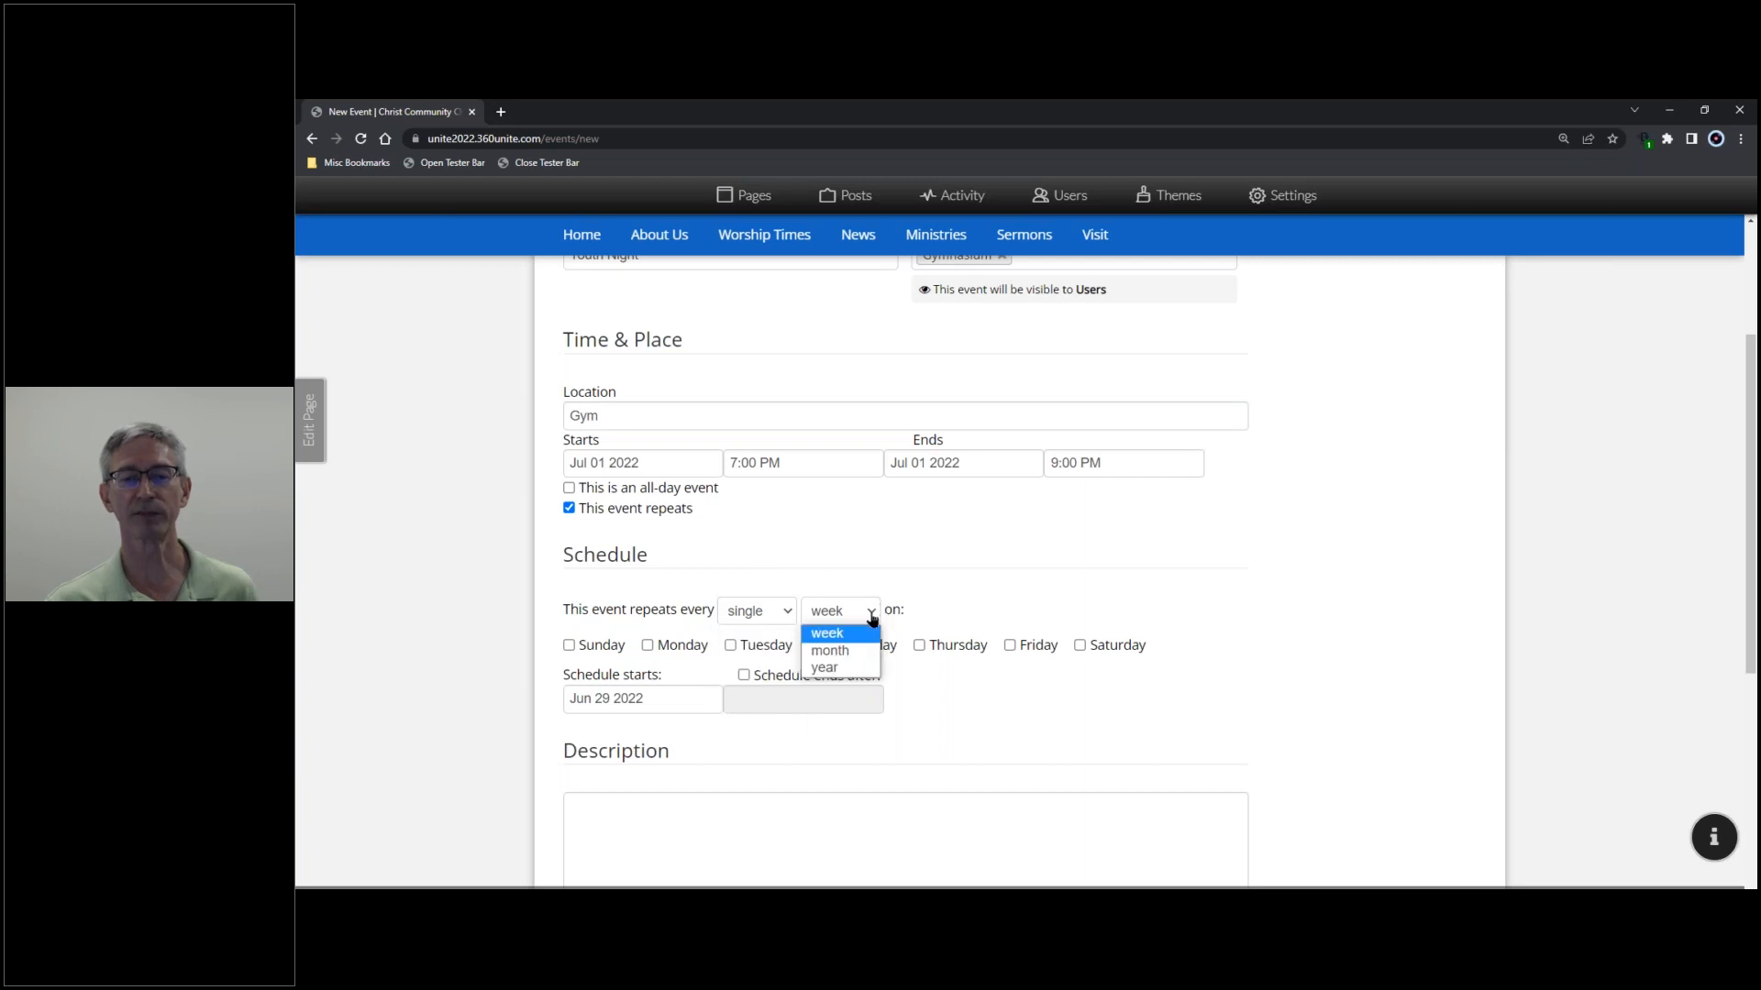
{"action": "left_click", "coordinate": [829, 650]}
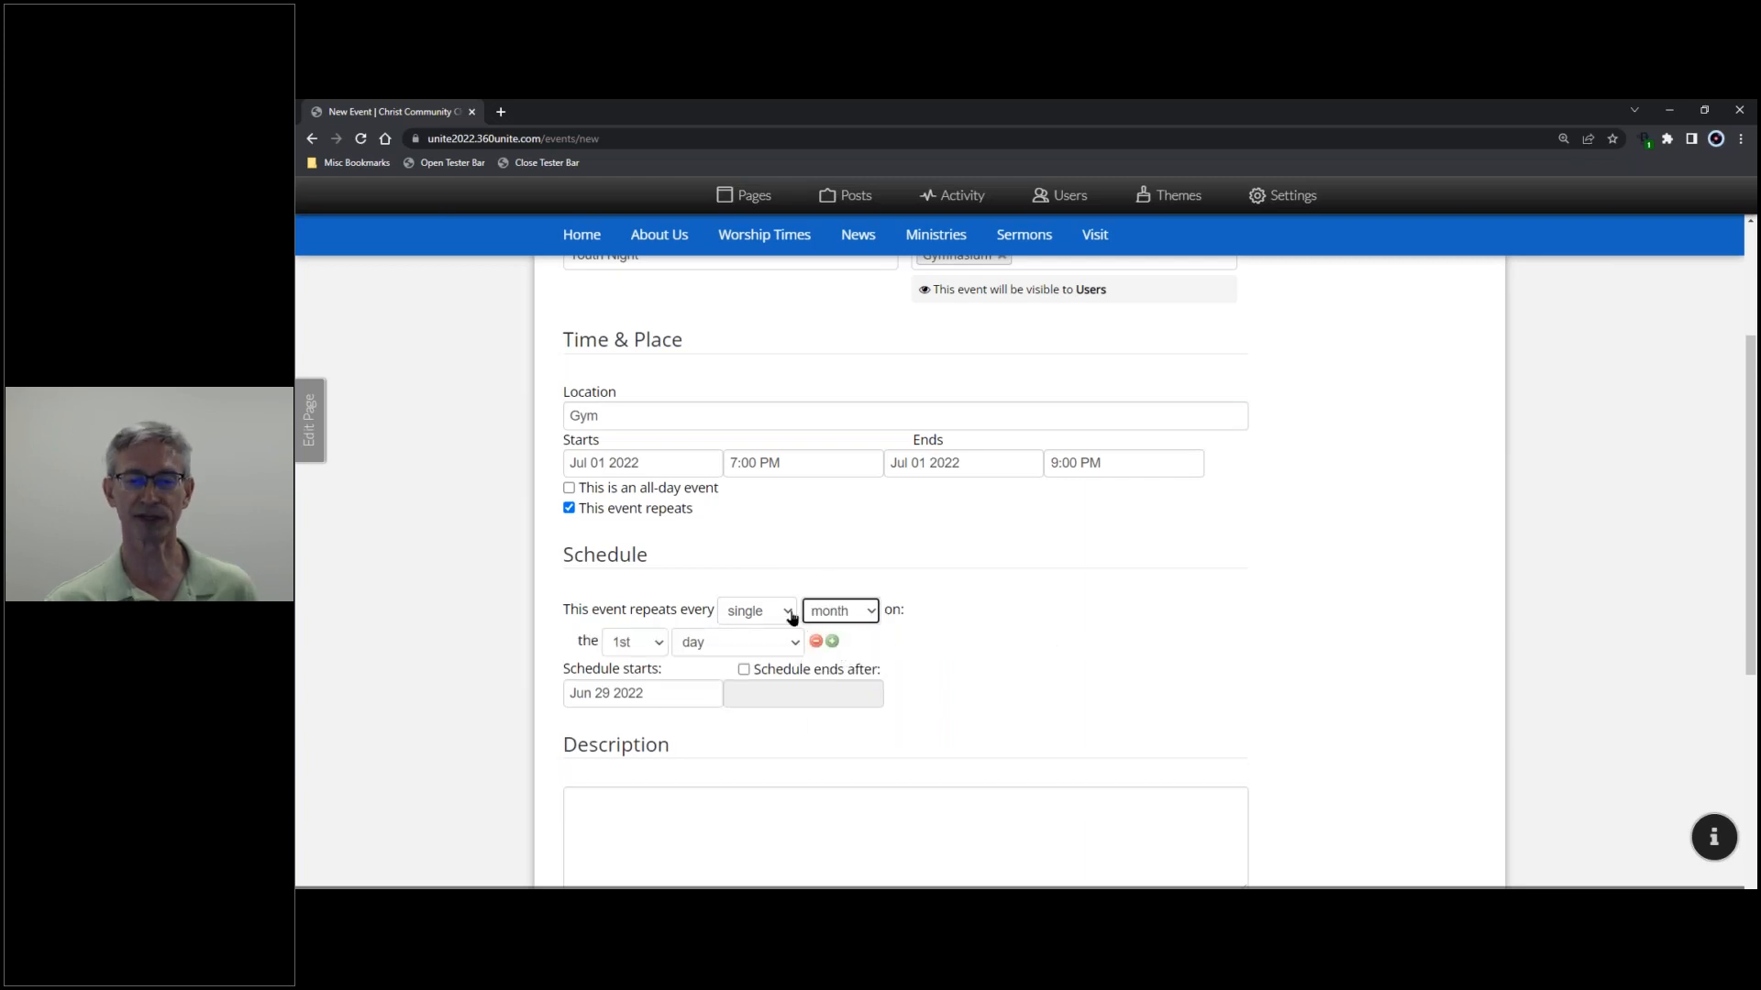
{"action": "left_click", "coordinate": [789, 615]}
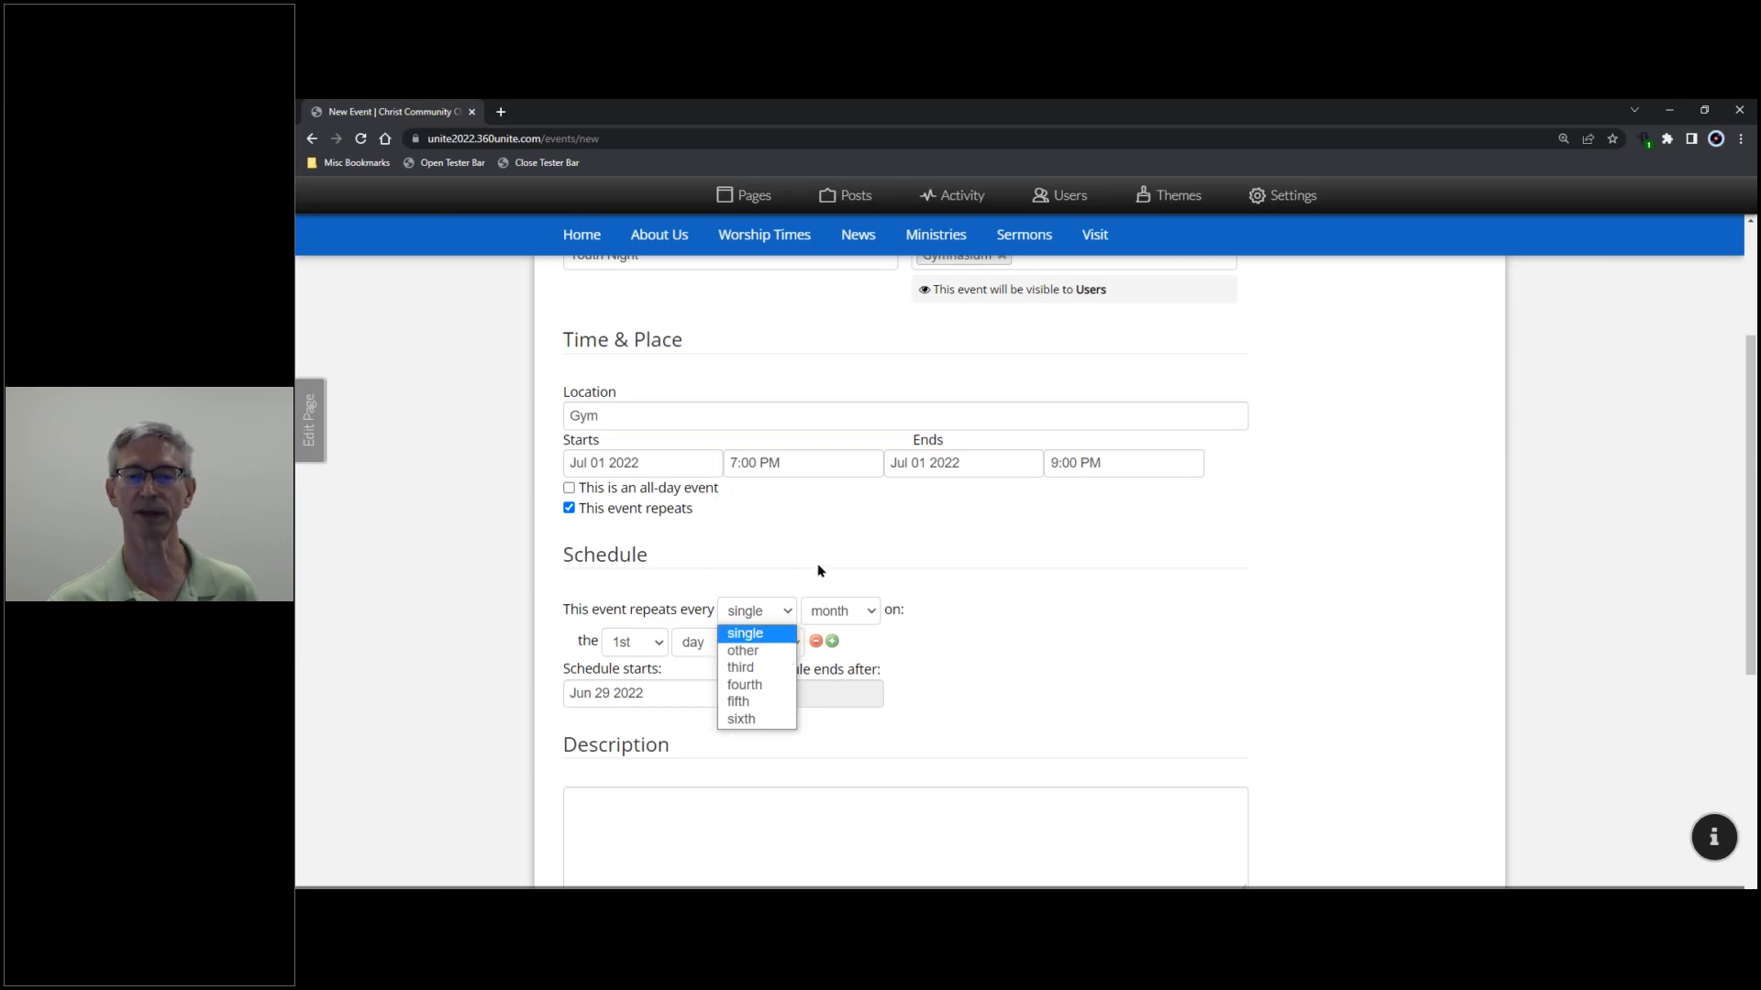
{"action": "left_click", "coordinate": [819, 570]}
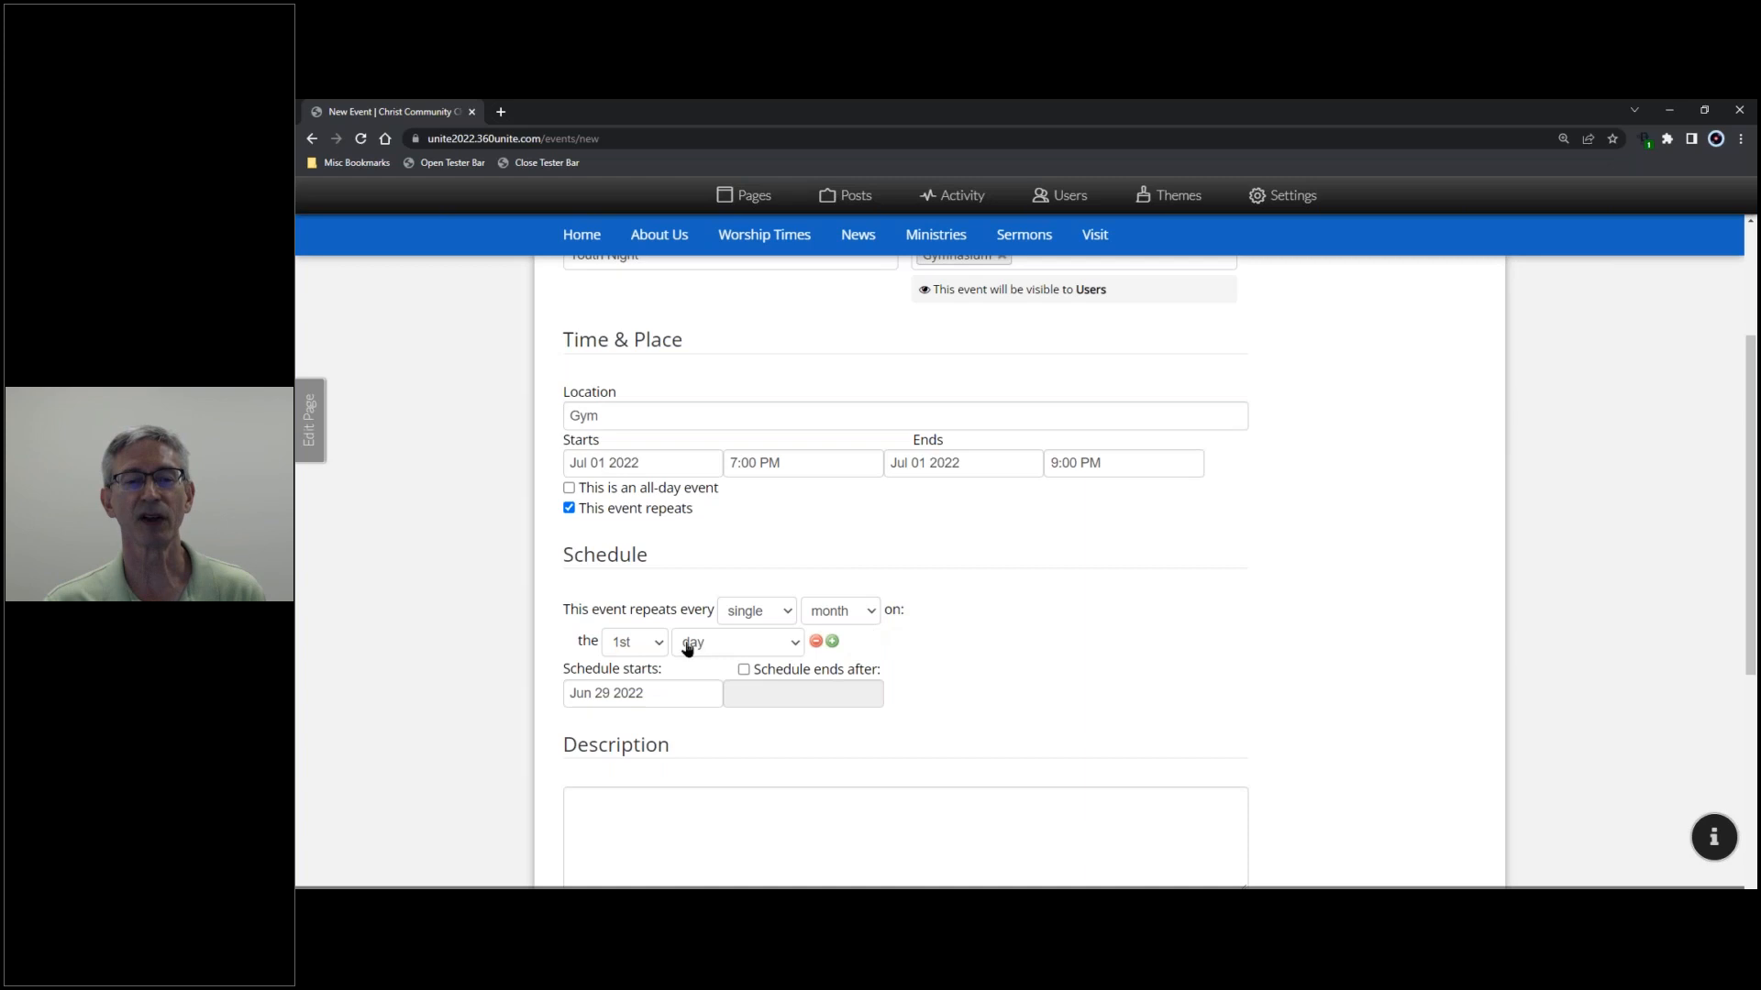
{"action": "left_click", "coordinate": [794, 643]}
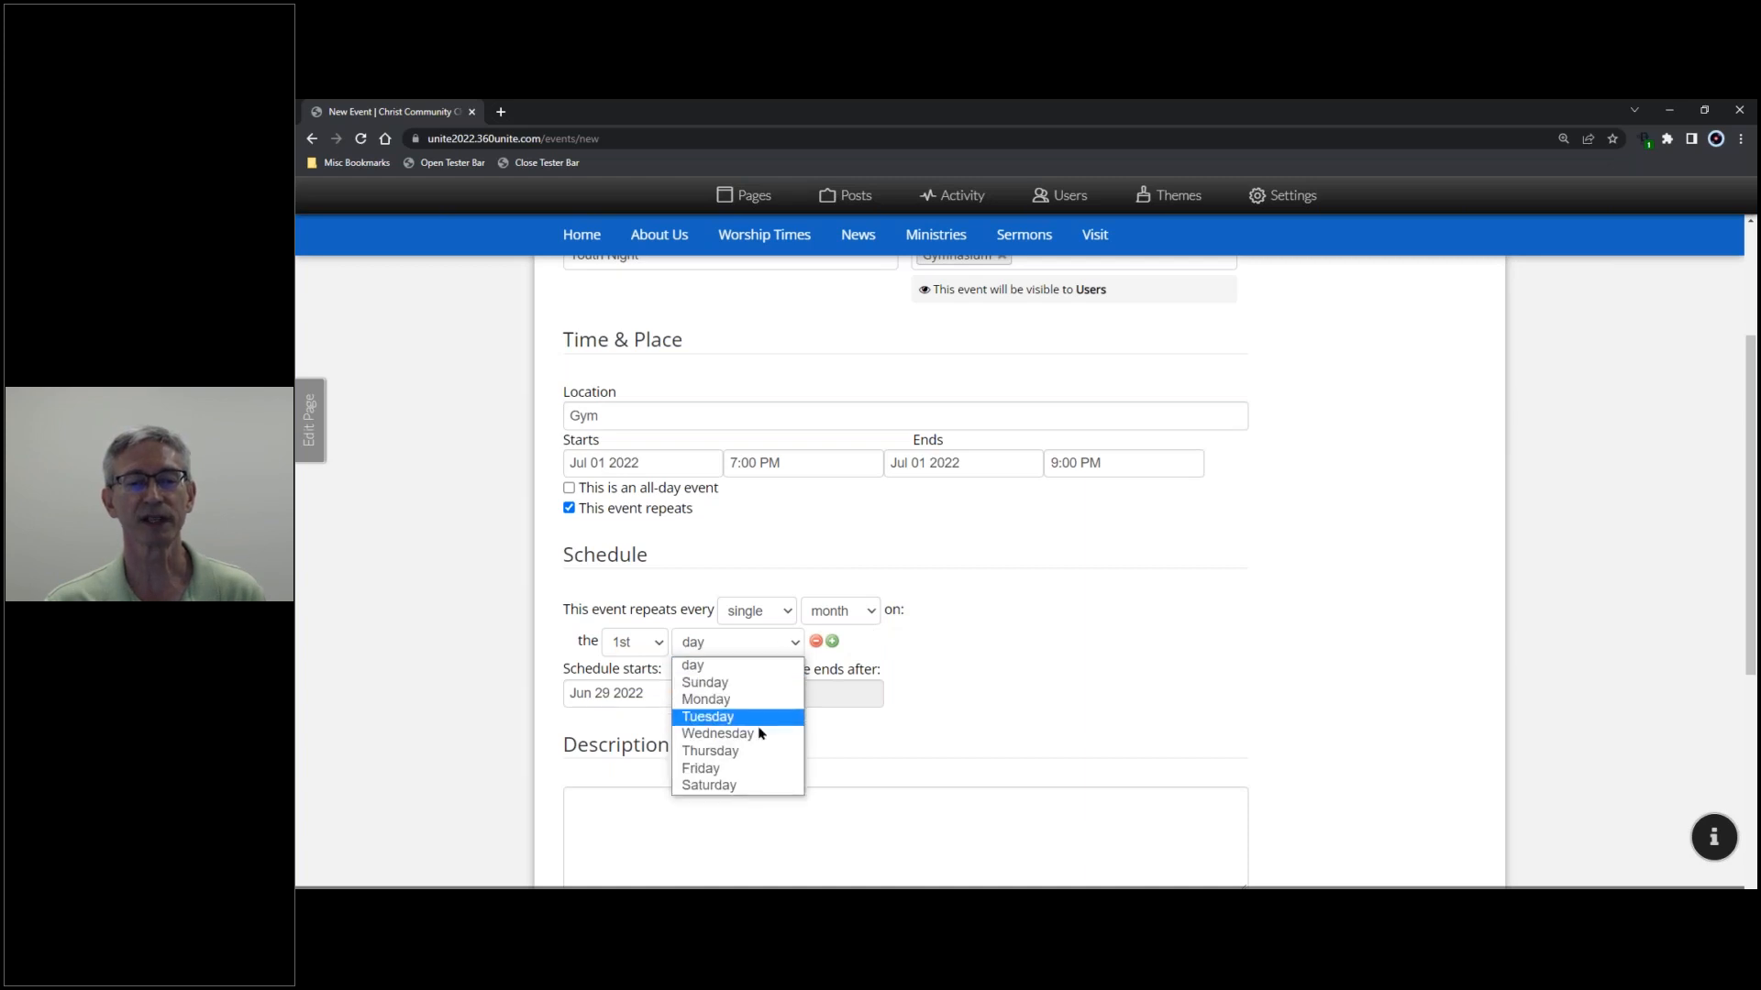
{"action": "left_click", "coordinate": [746, 771]}
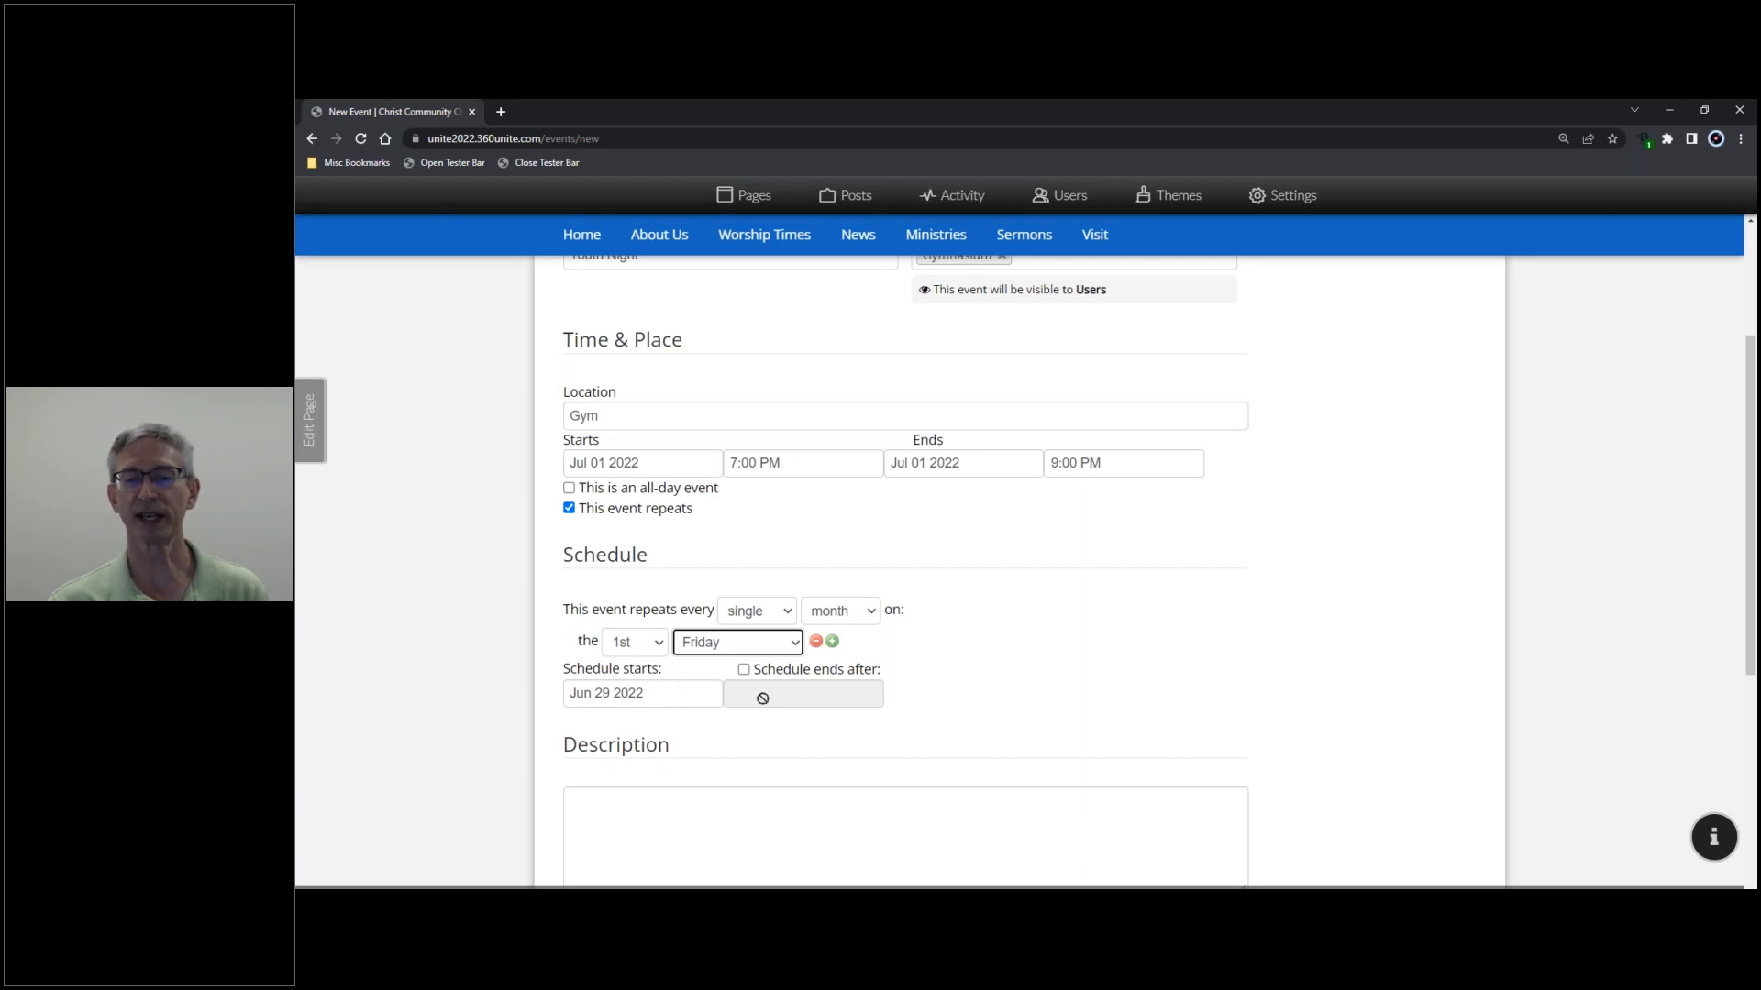
- Enter 'Youth Night in the Gymnasium' as the Youth Night event description
{"action": "scroll", "coordinate": [768, 705], "scroll_direction": "down", "scroll_amount": 3}
{"action": "left_click", "coordinate": [687, 512]}
{"action": "type", "text": "Youth Night in the Gymnasium"}
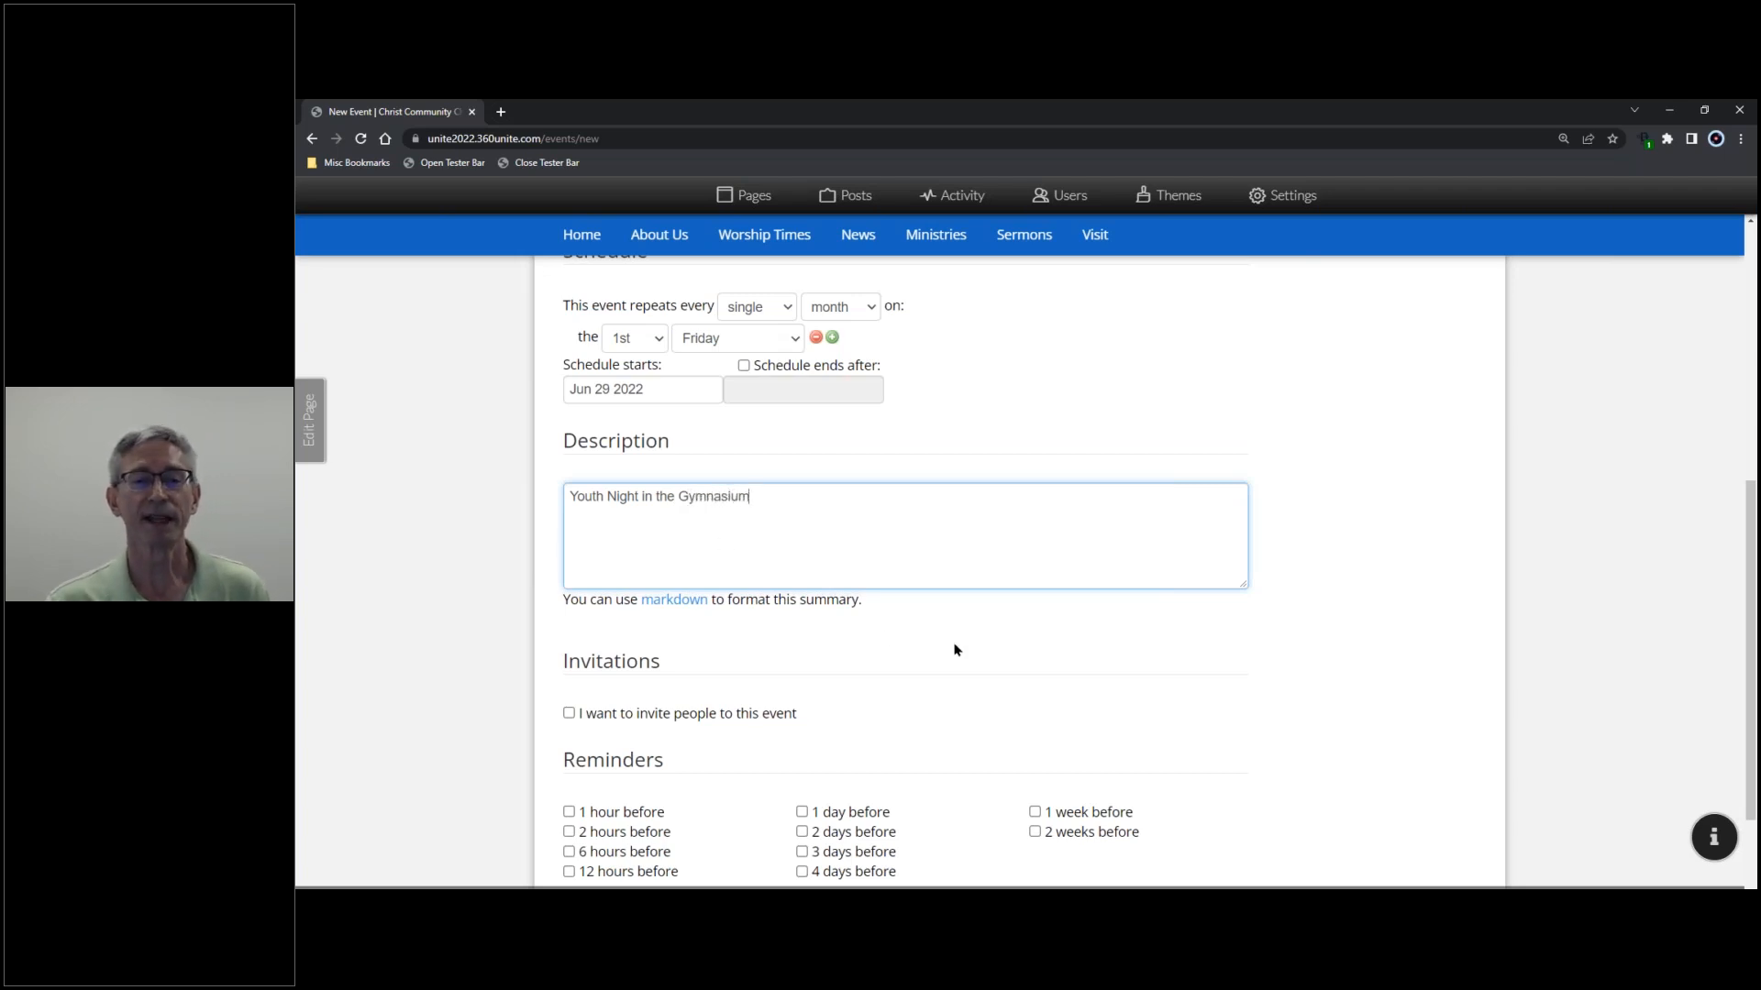
{"action": "scroll", "coordinate": [963, 634], "scroll_direction": "down", "scroll_amount": 2}
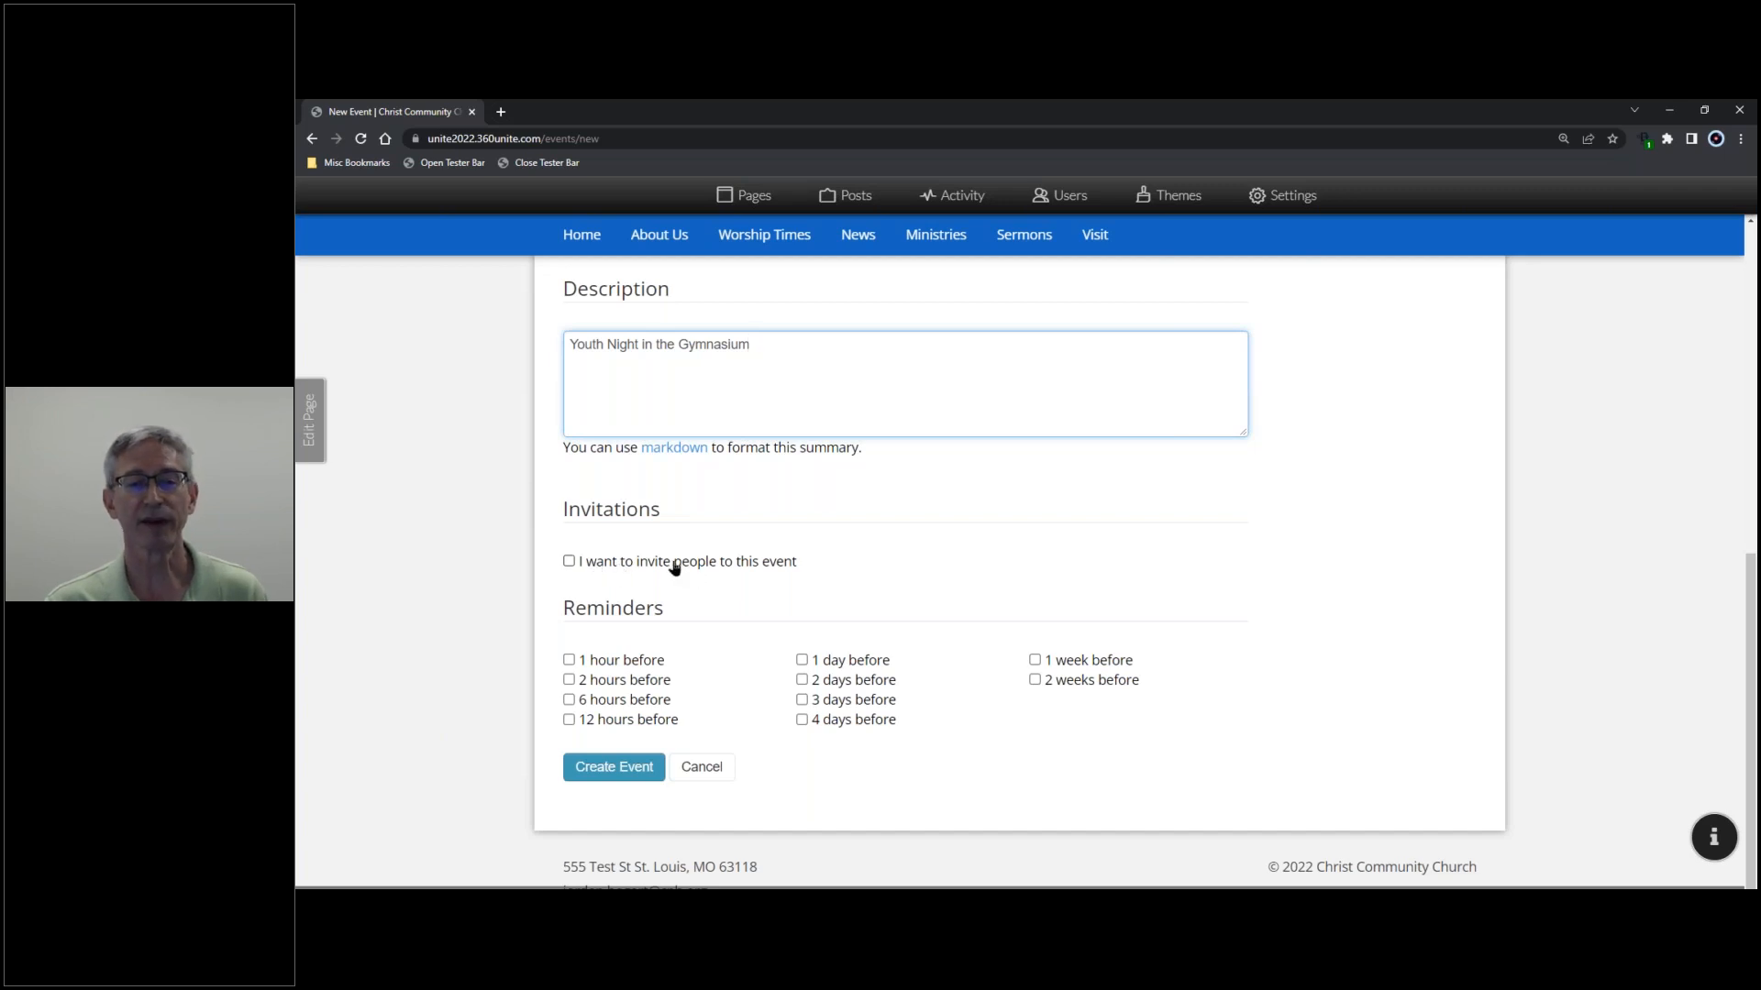
- Enable invitations, tick six members, then use Select All and Select None to clear the list
{"action": "left_click", "coordinate": [568, 563]}
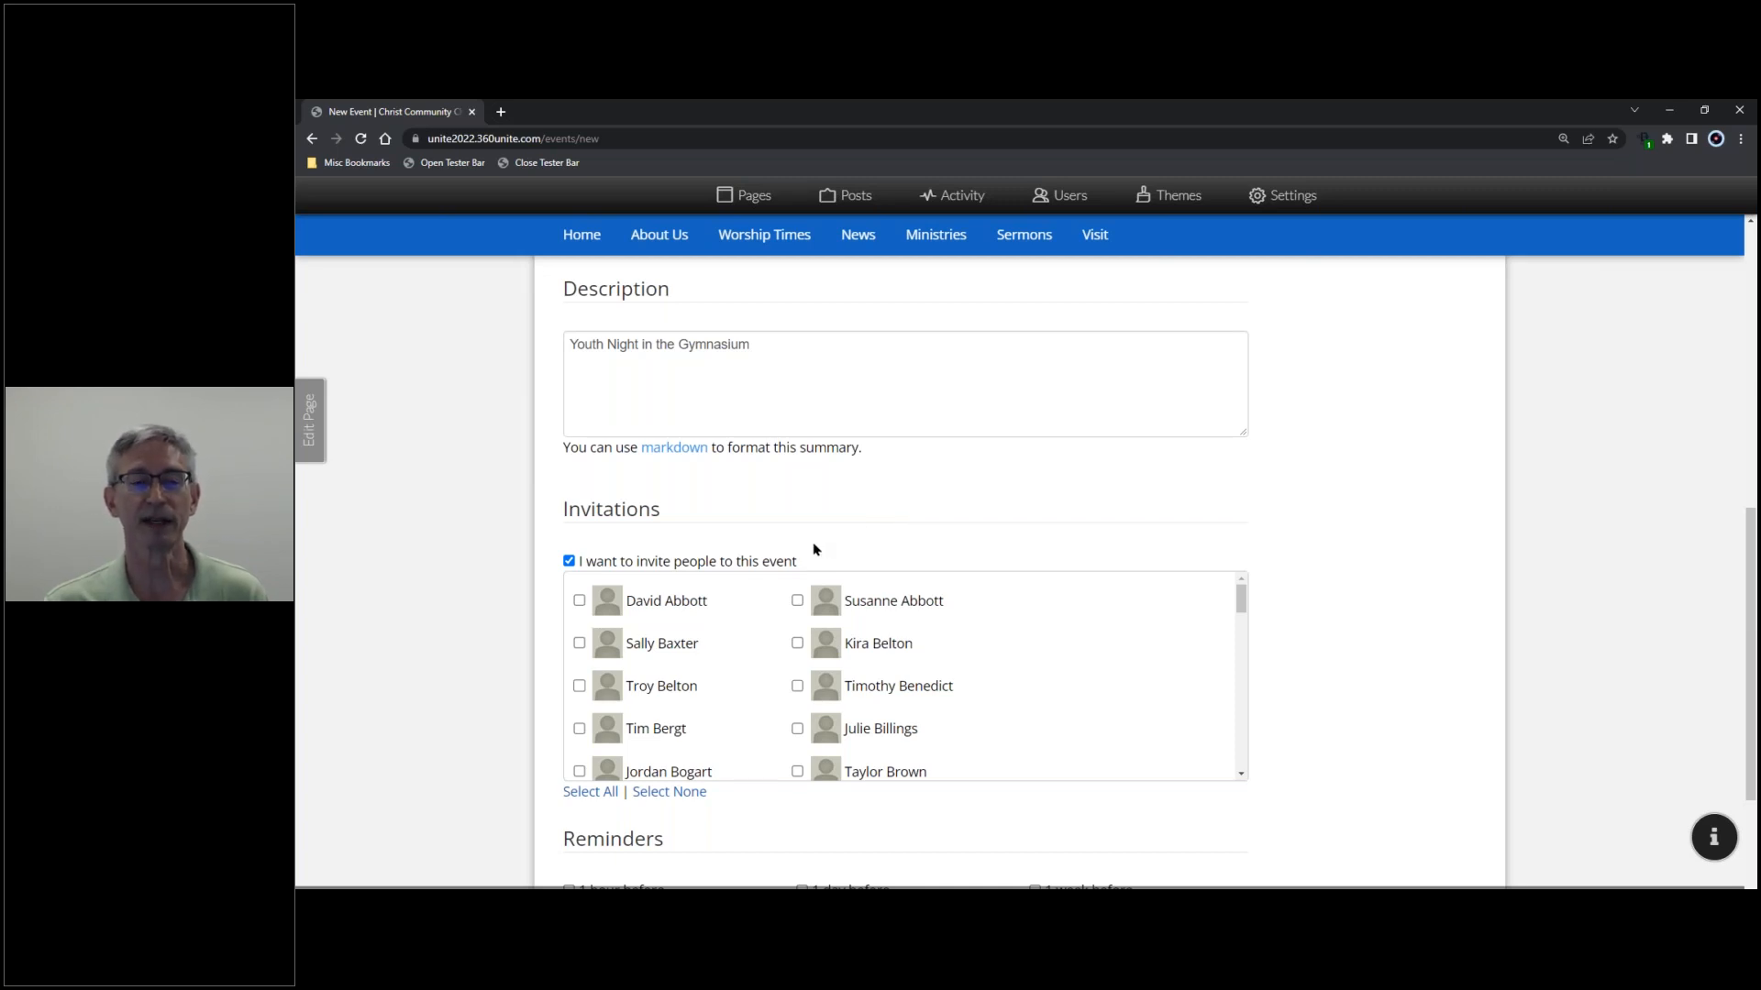
{"action": "left_click", "coordinate": [797, 644]}
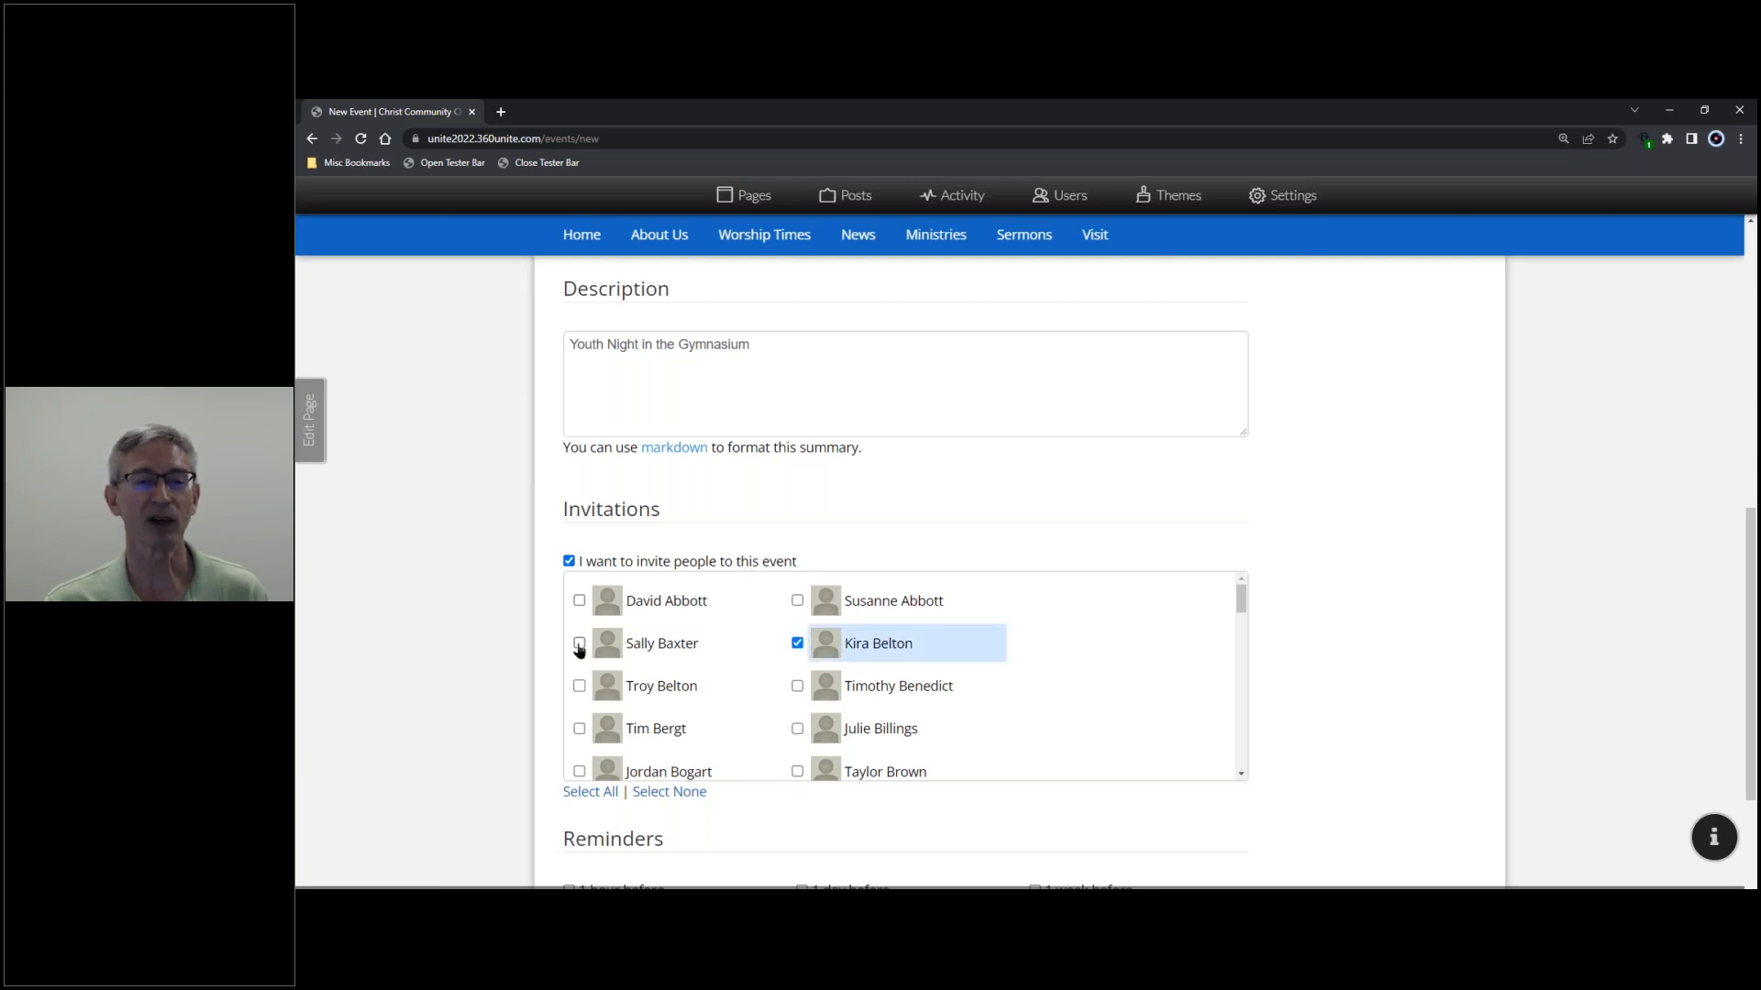
{"action": "left_click", "coordinate": [578, 643]}
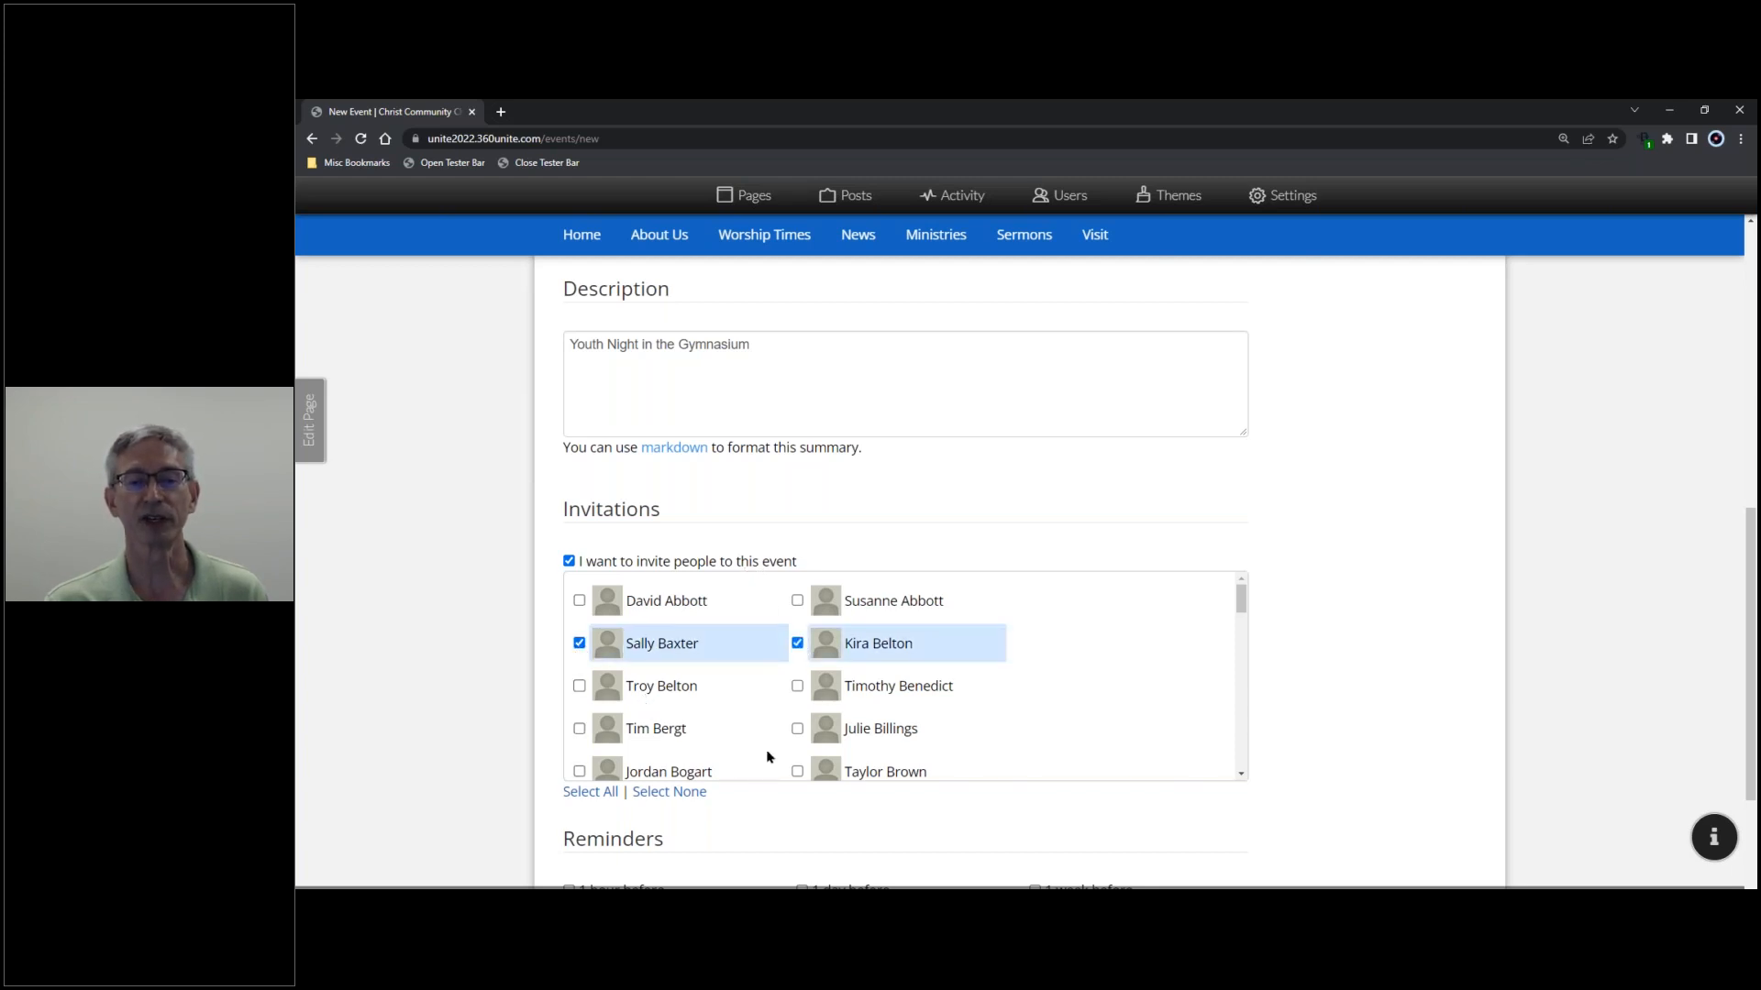
{"action": "left_click", "coordinate": [797, 729]}
{"action": "scroll", "coordinate": [797, 729], "scroll_direction": "down", "scroll_amount": 3}
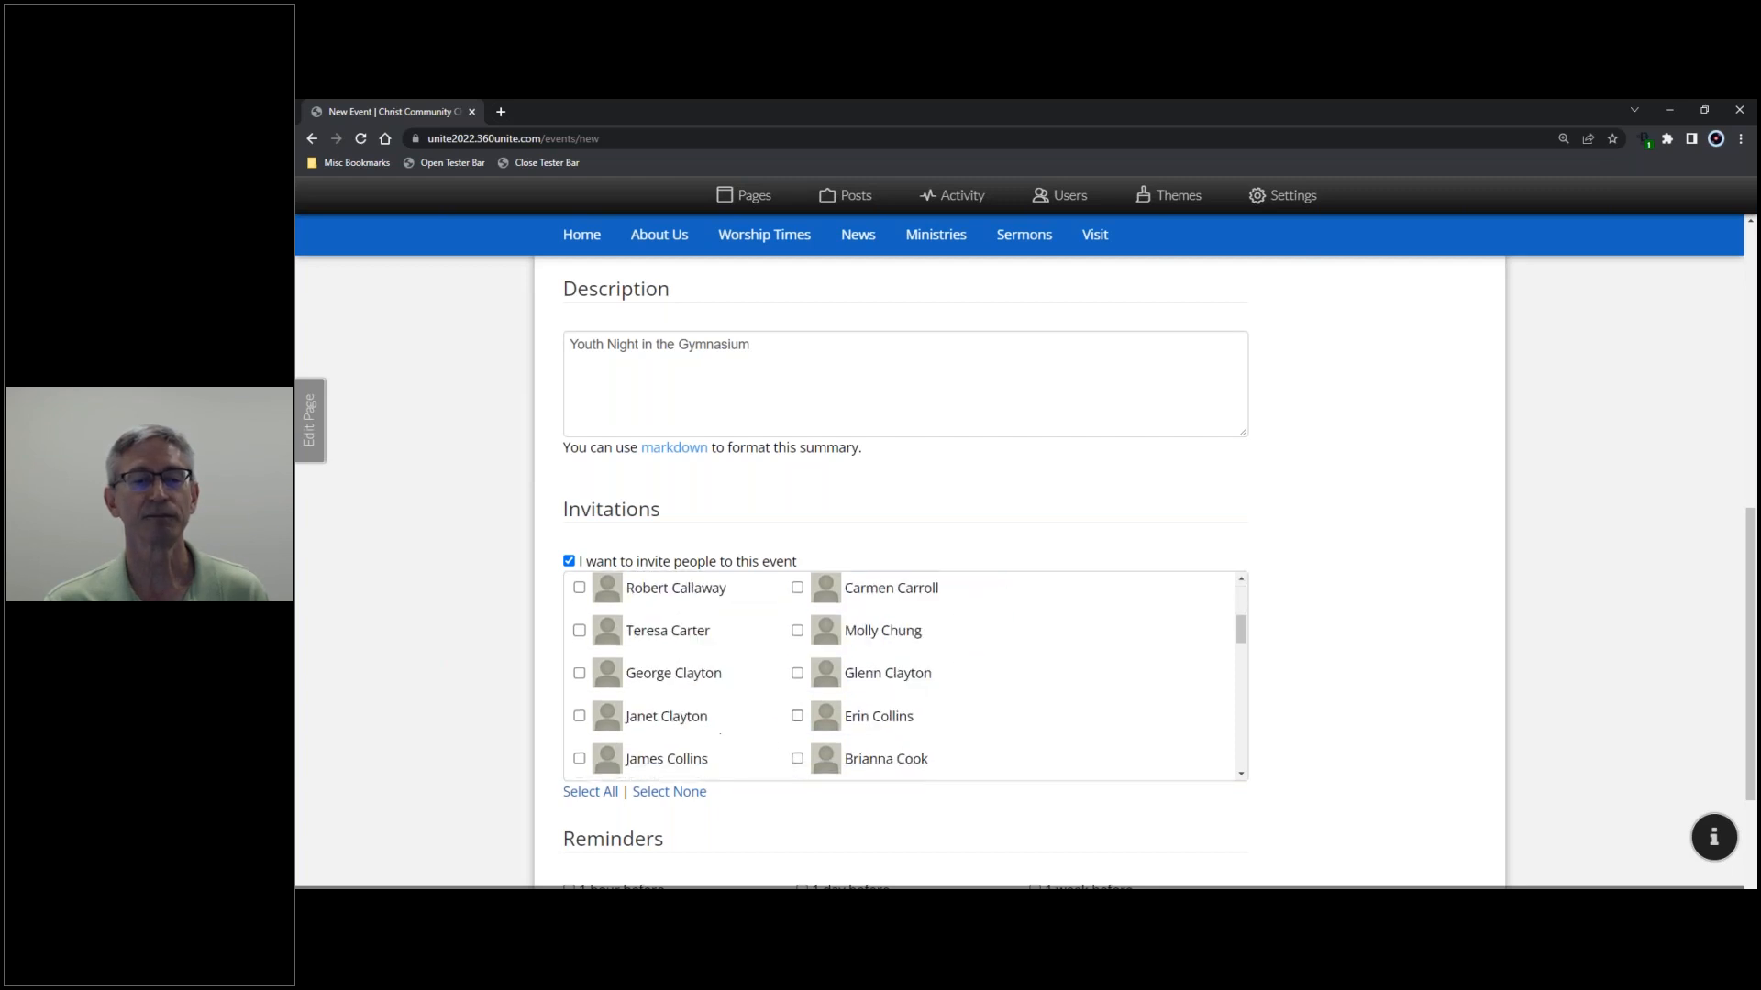
{"action": "left_click", "coordinate": [579, 587]}
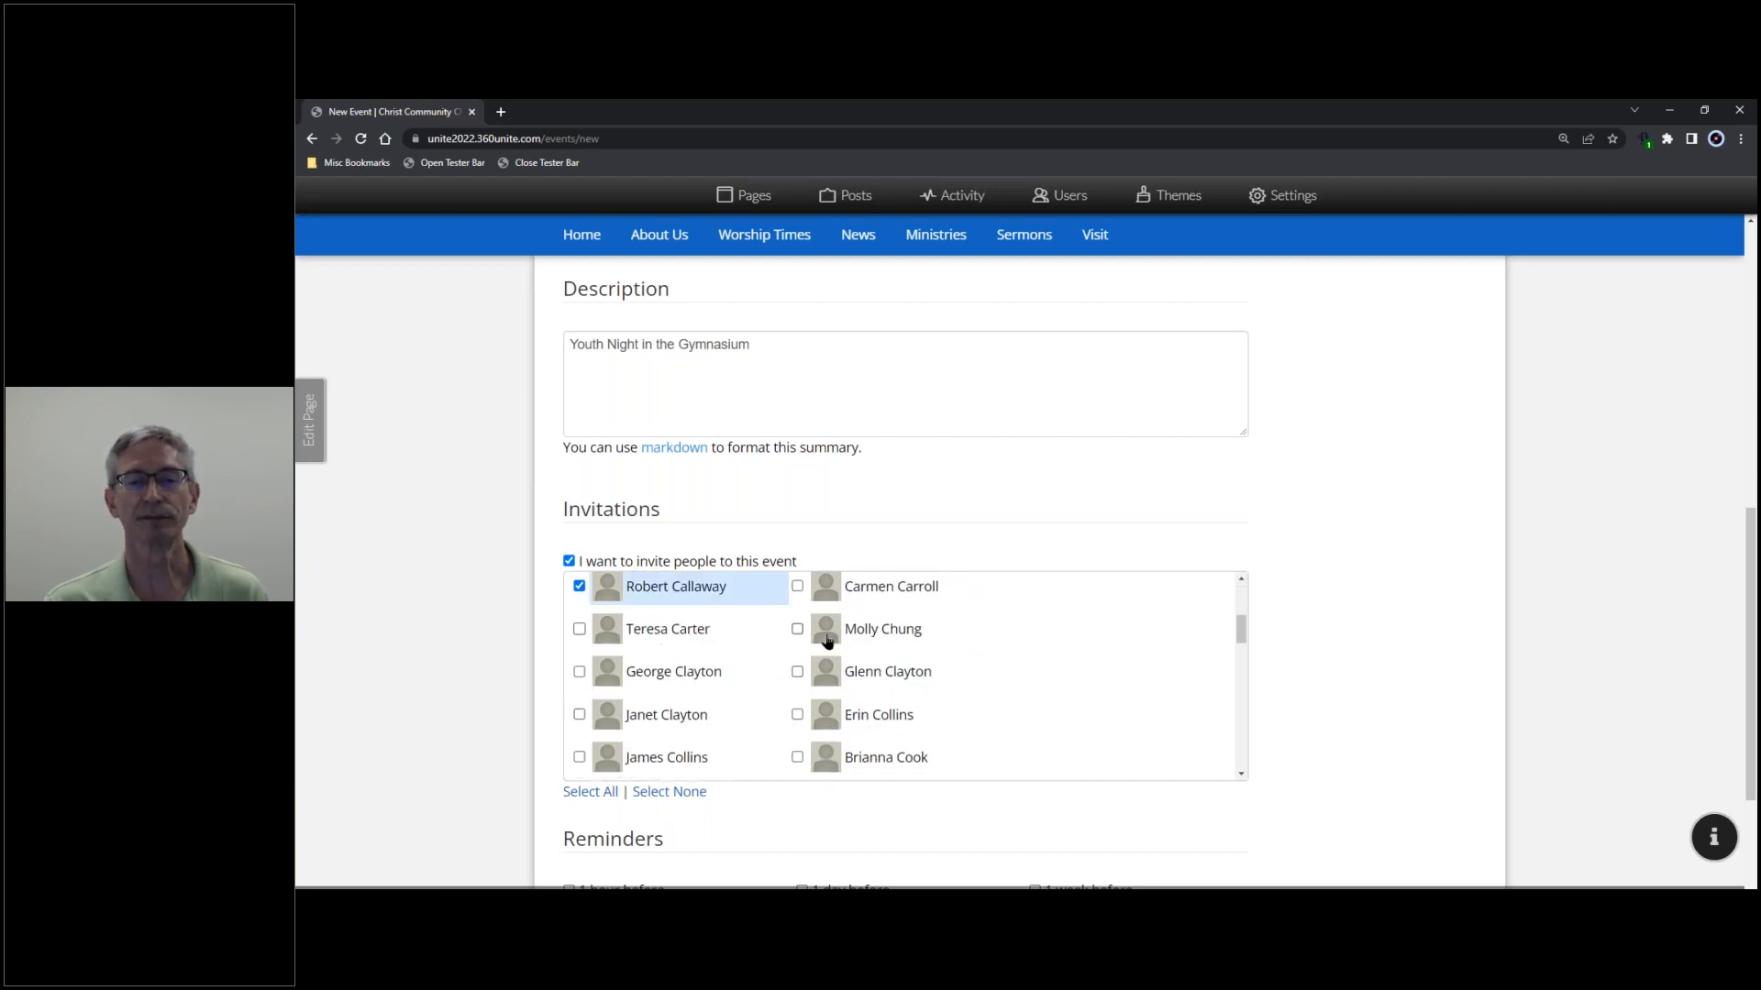
{"action": "left_click", "coordinate": [797, 633]}
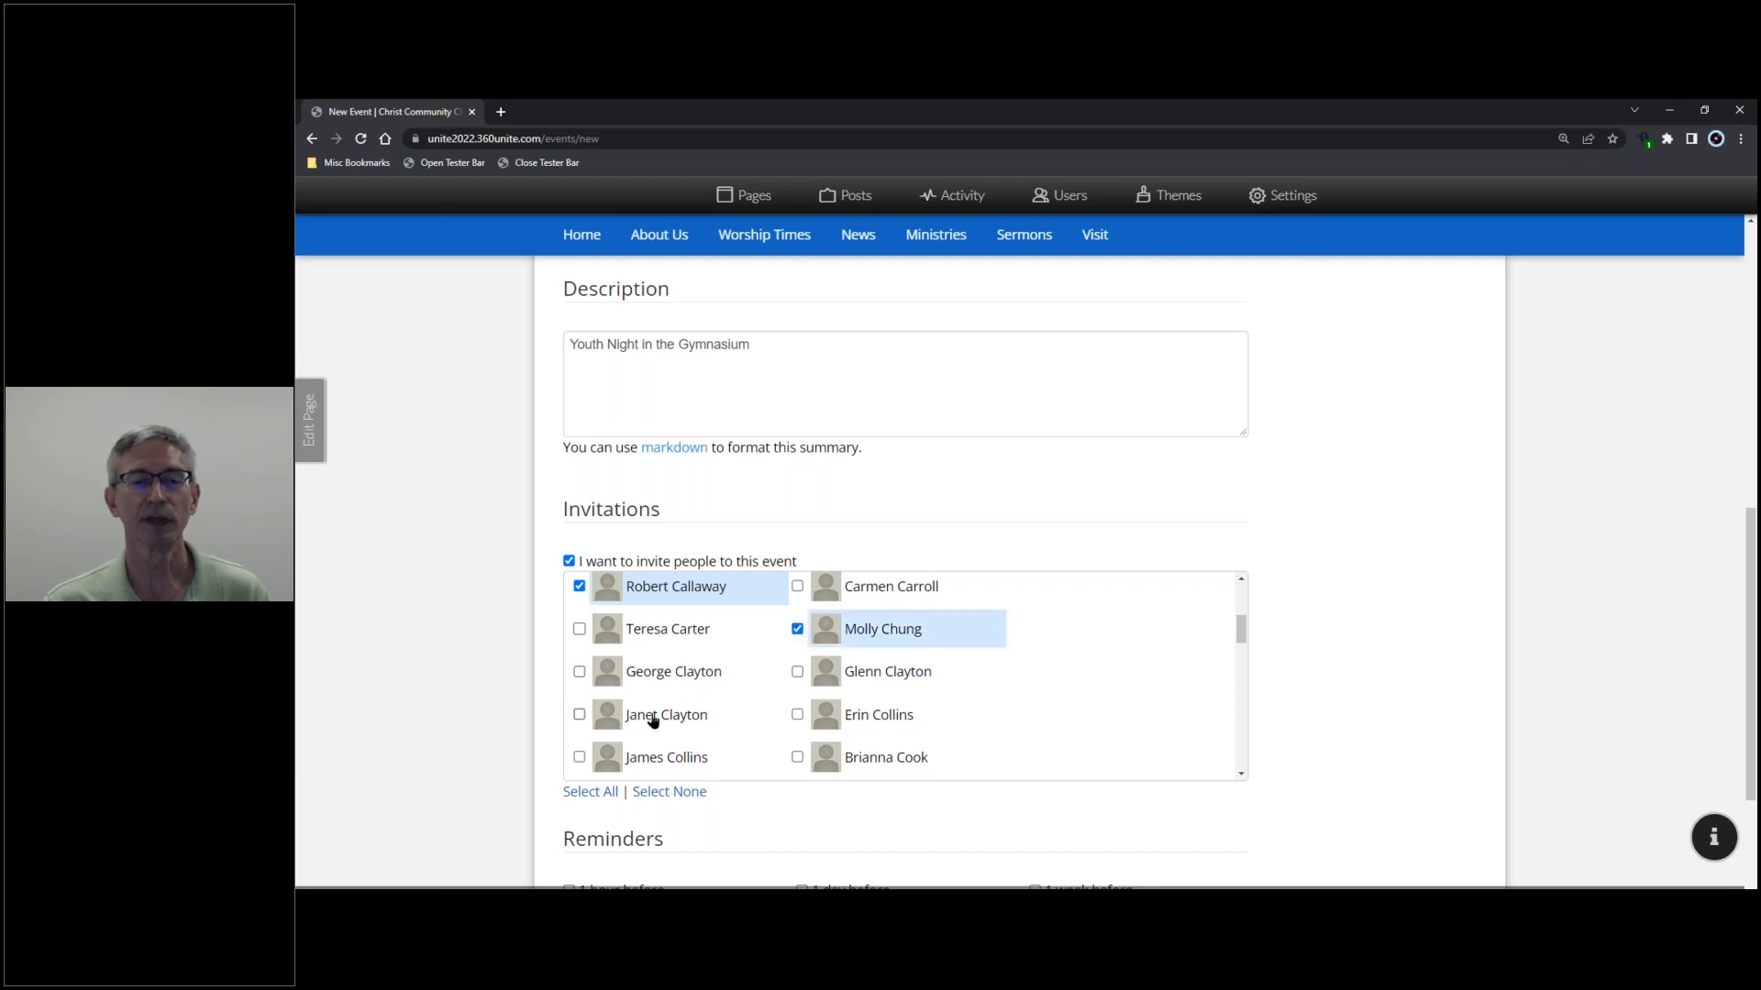
{"action": "left_click", "coordinate": [579, 714]}
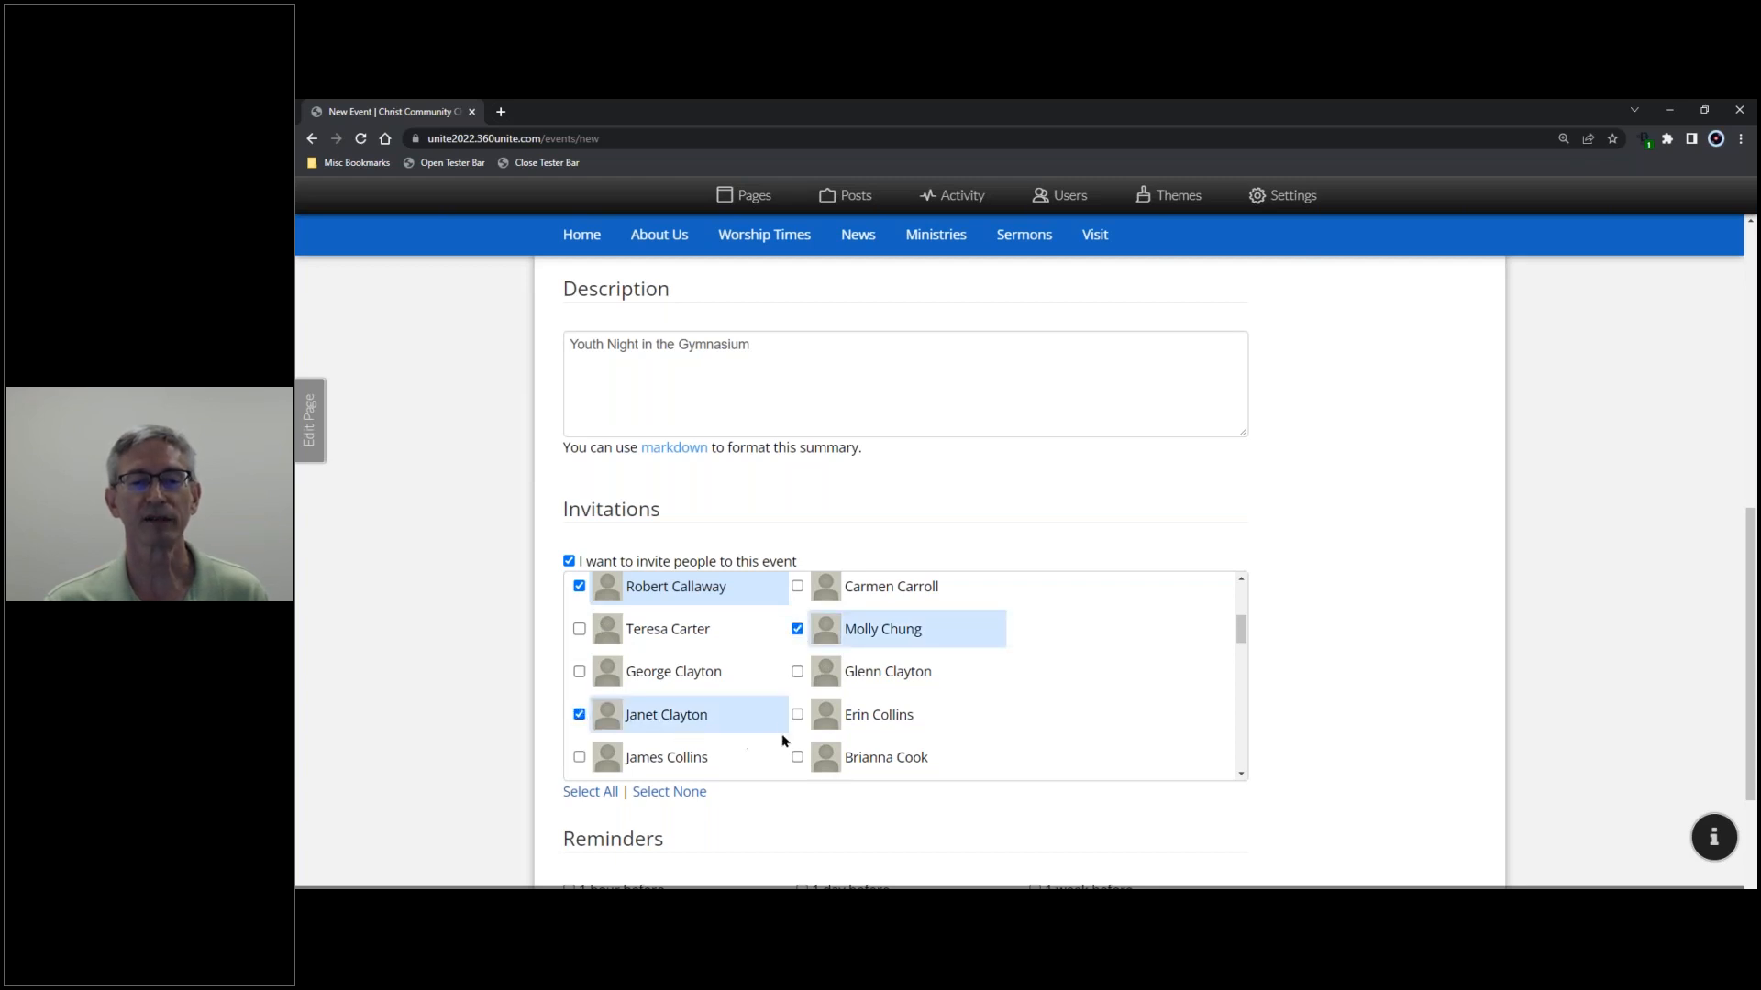
{"action": "scroll", "coordinate": [773, 729], "scroll_direction": "down", "scroll_amount": 2}
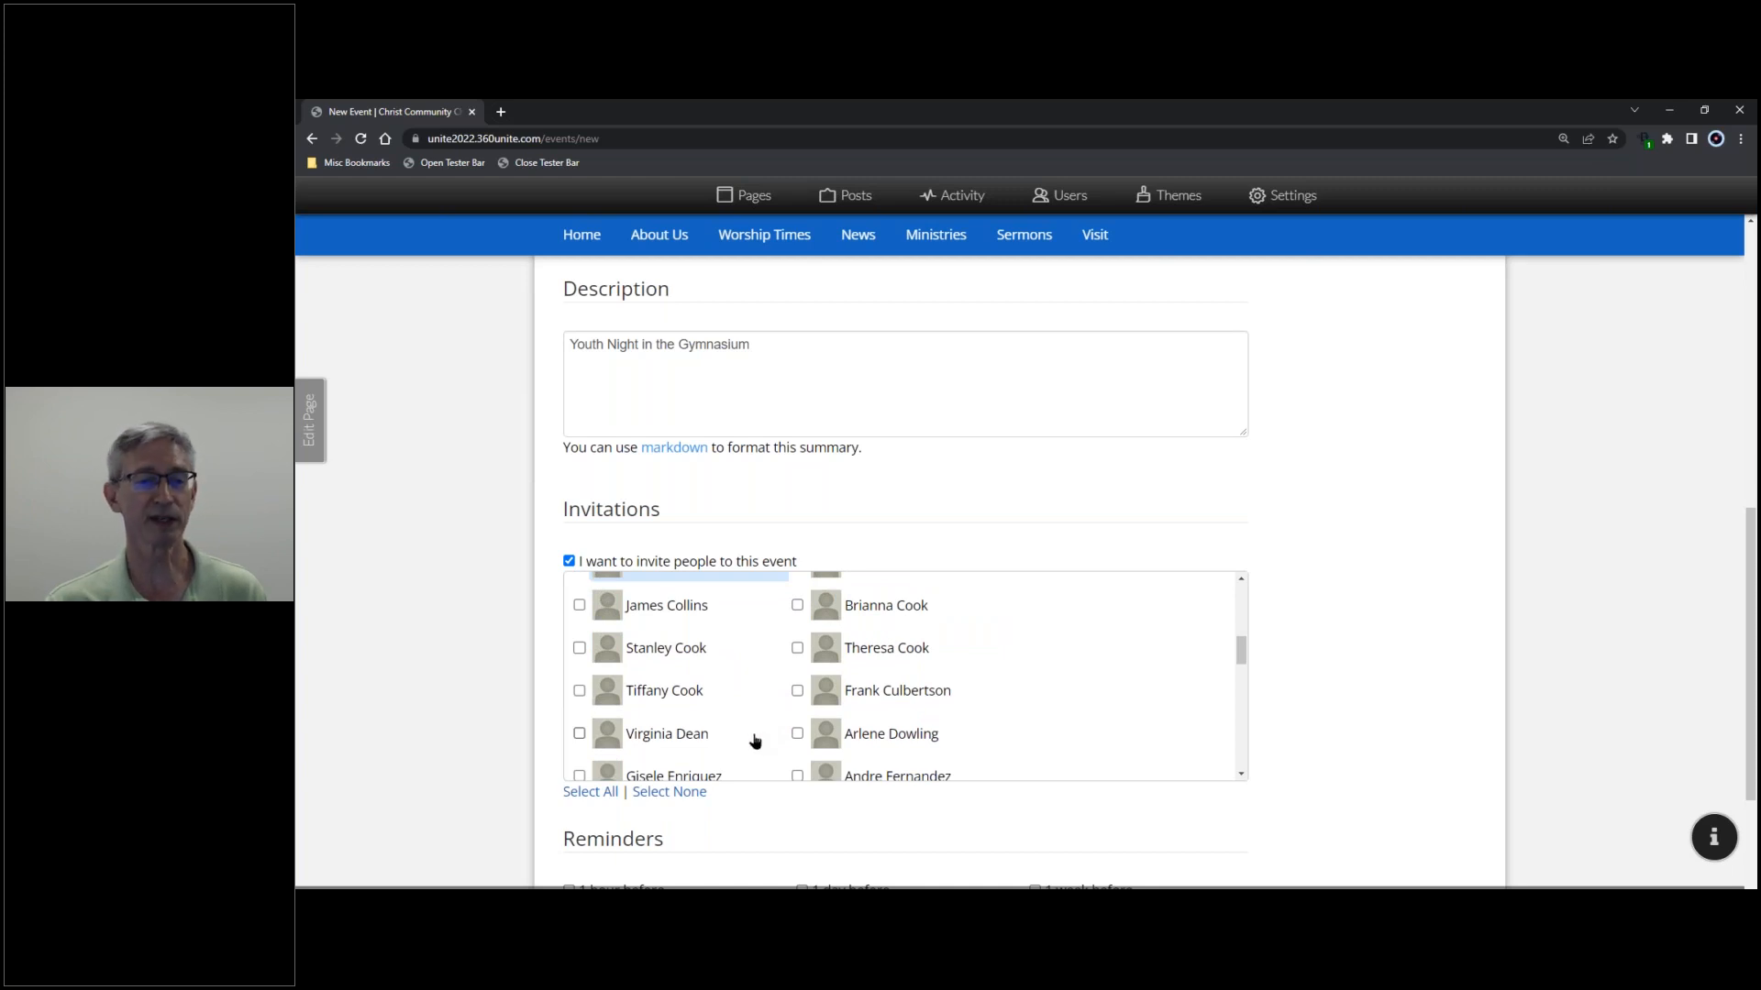
{"action": "left_click", "coordinate": [592, 794]}
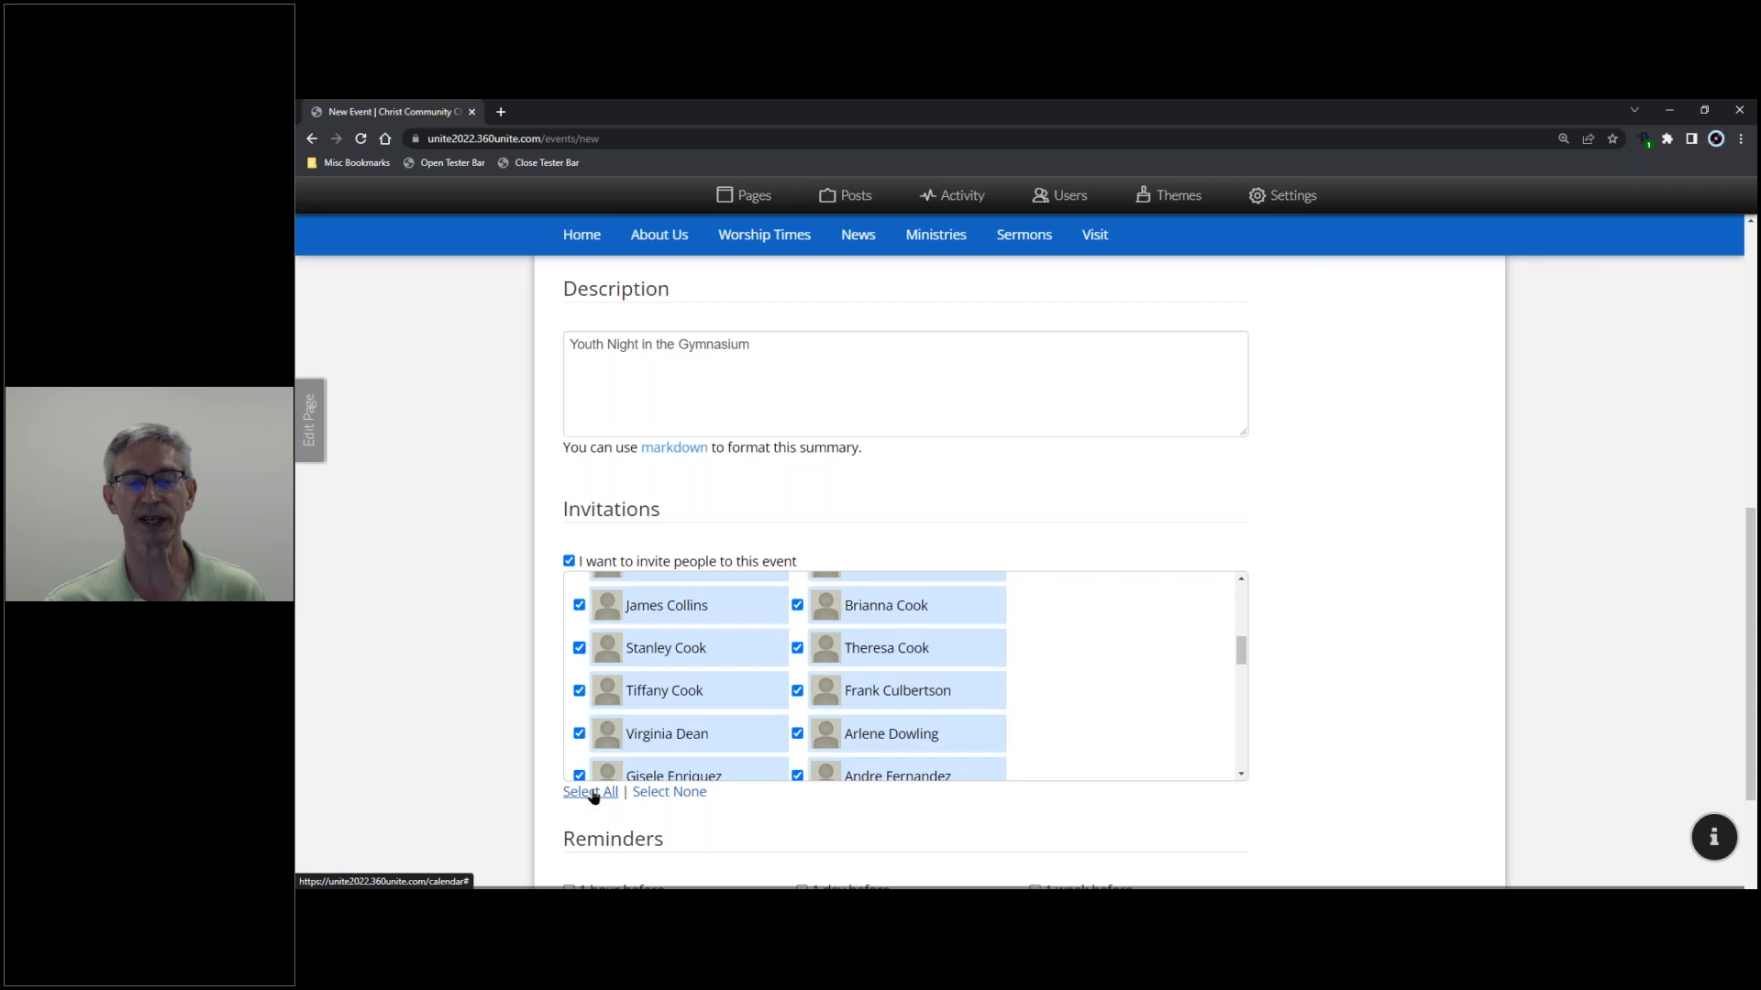
{"action": "left_click", "coordinate": [683, 798]}
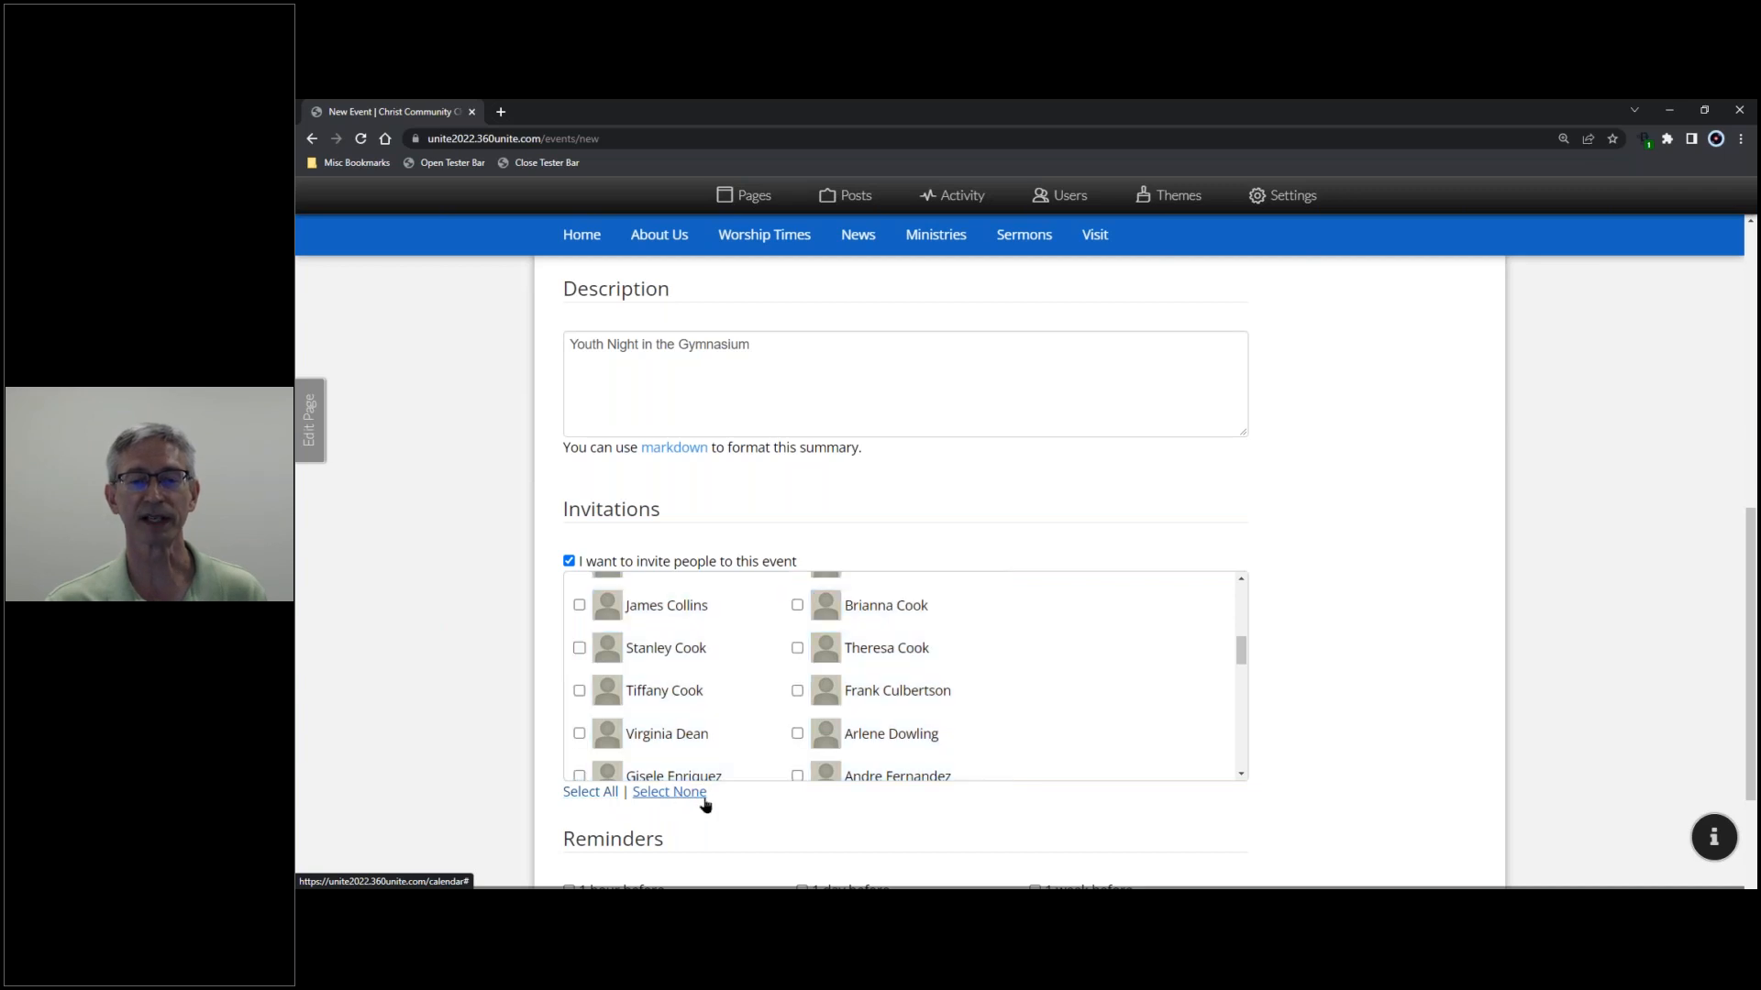
- Invite the two members at the top of the Invitations list
{"action": "scroll", "coordinate": [734, 812], "scroll_direction": "up", "scroll_amount": 3}
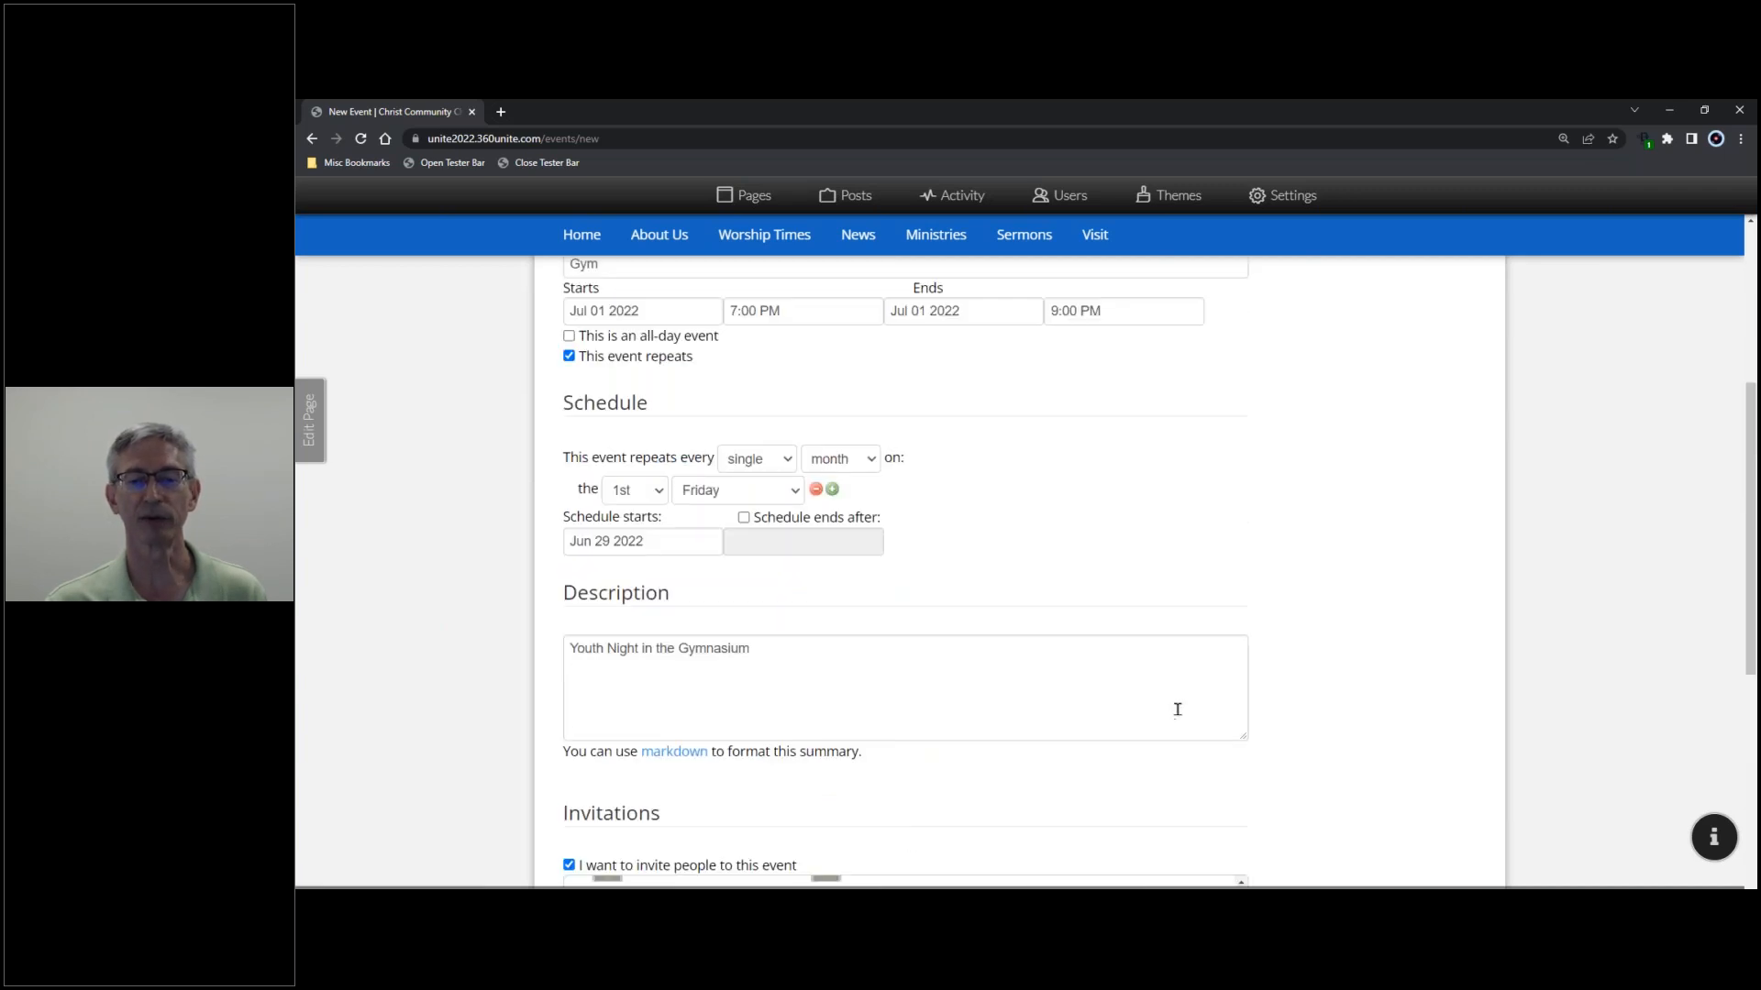
{"action": "scroll", "coordinate": [1179, 711], "scroll_direction": "down", "scroll_amount": 2}
{"action": "left_click_drag", "start_coordinate": [1240, 731], "coordinate": [1262, 670]}
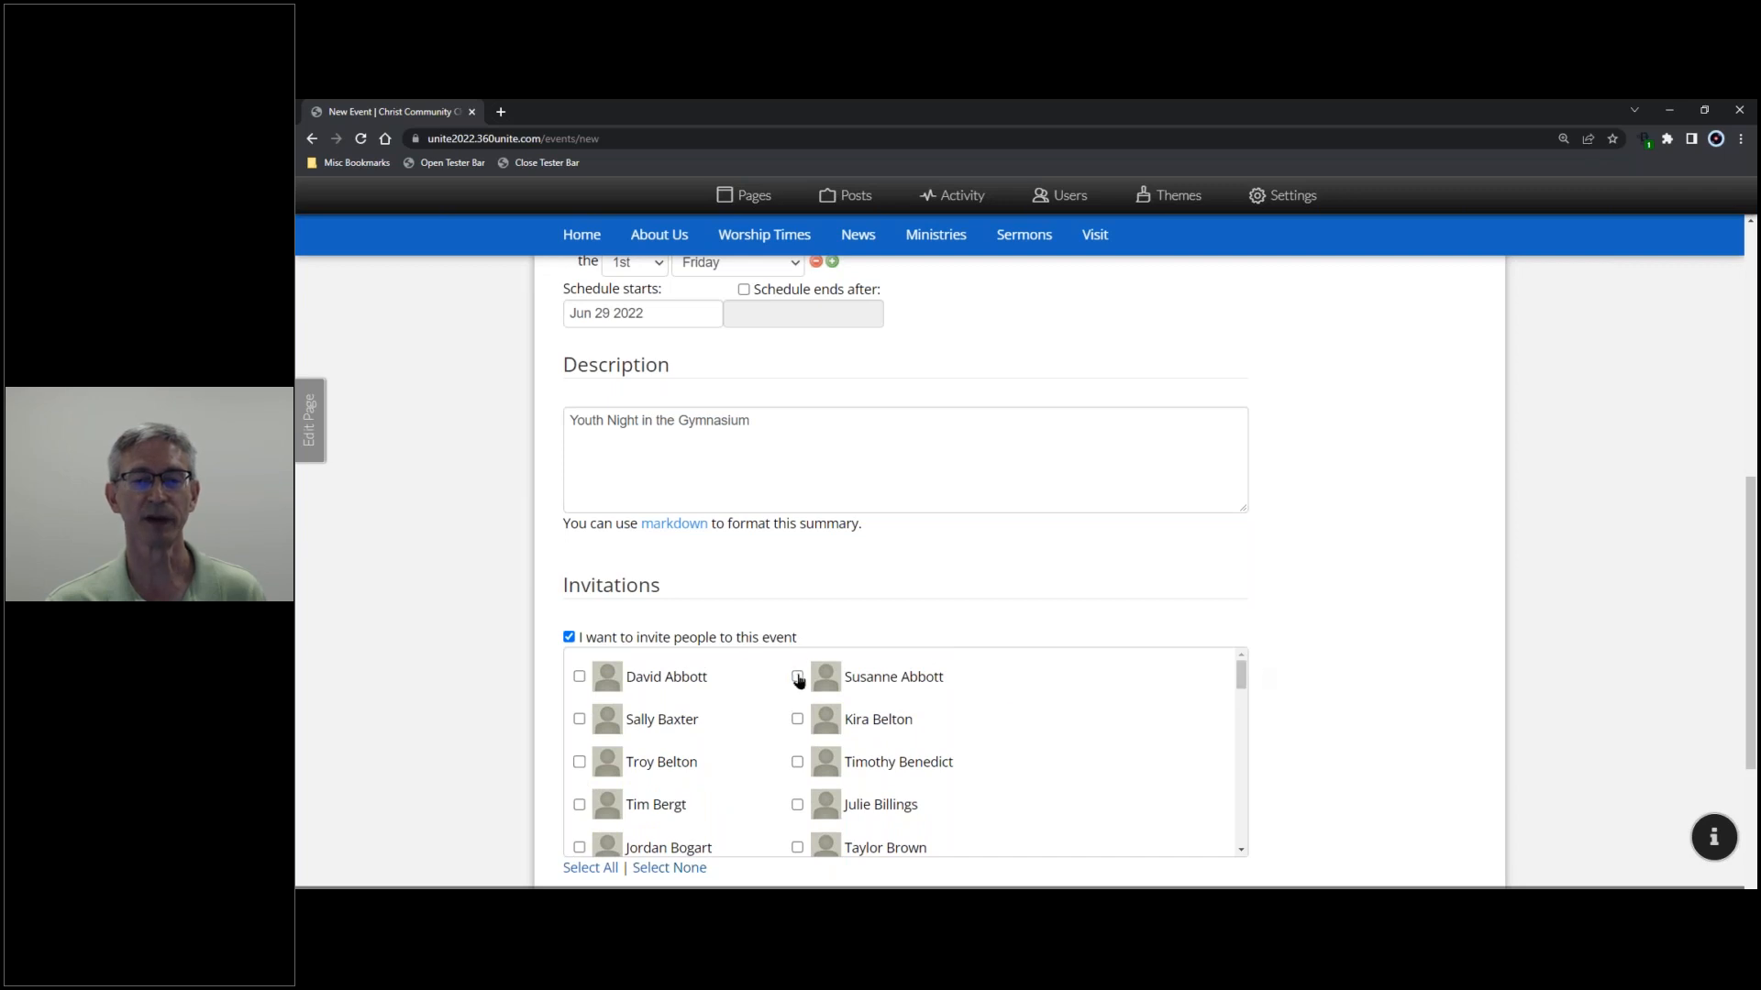
{"action": "left_click", "coordinate": [797, 678]}
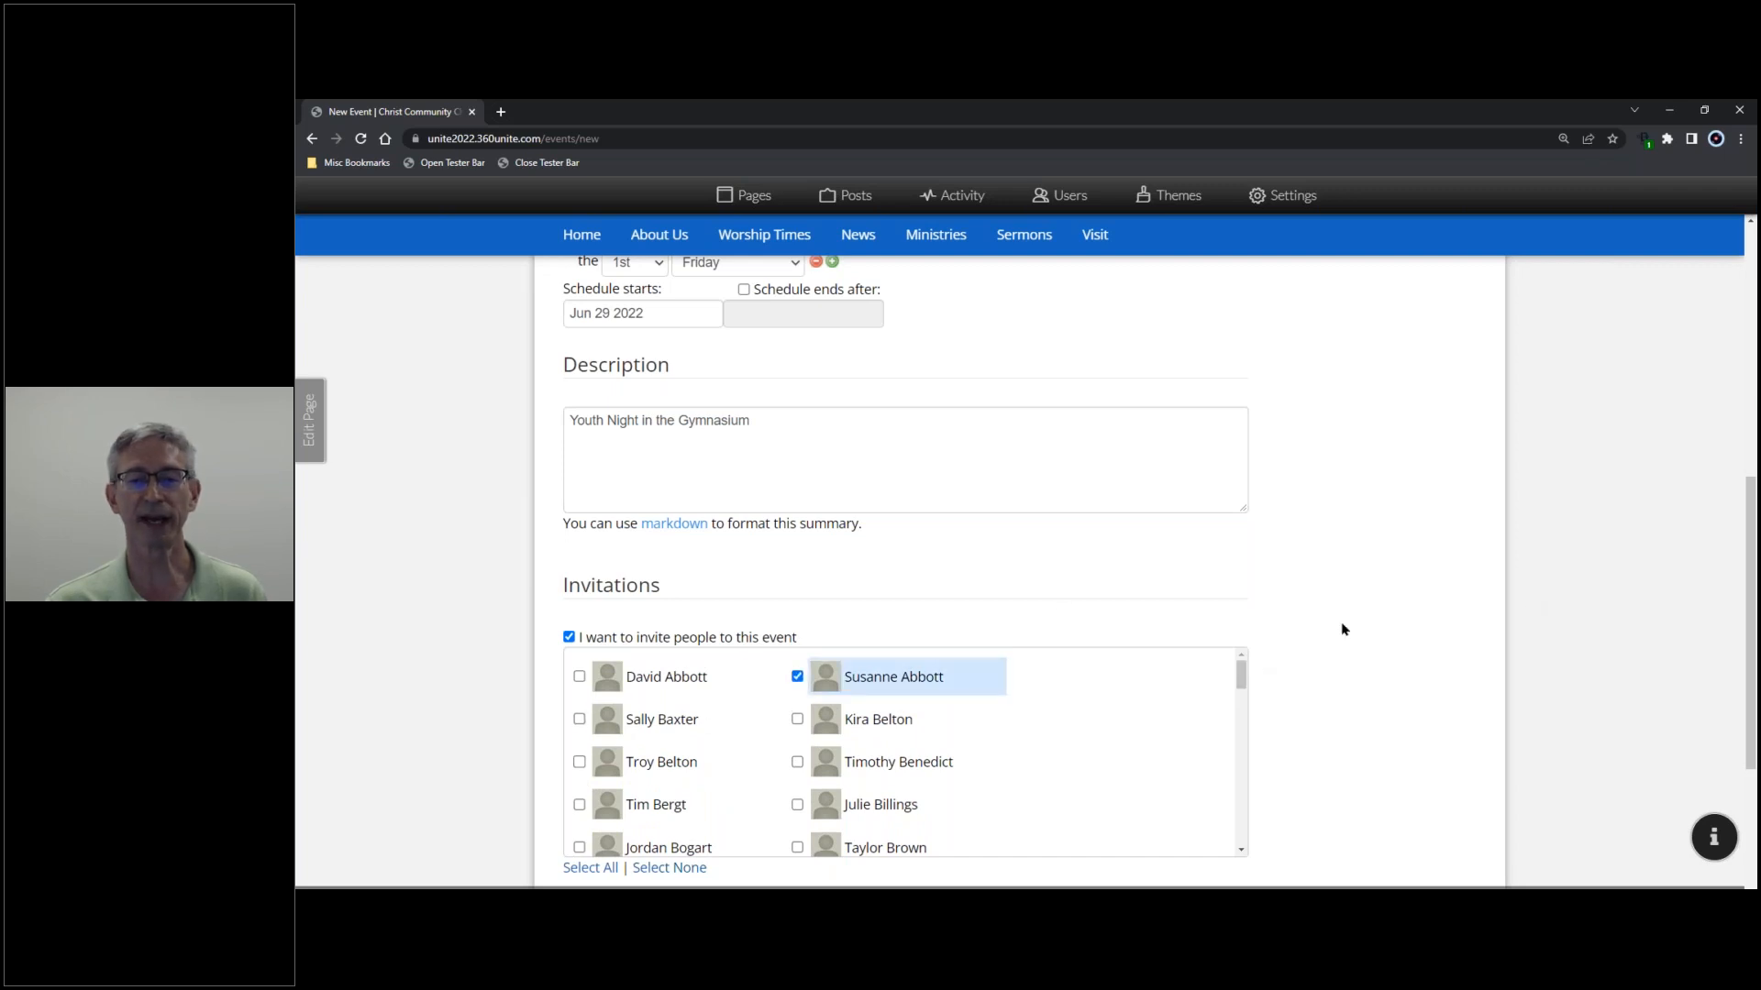
{"action": "left_click", "coordinate": [579, 720]}
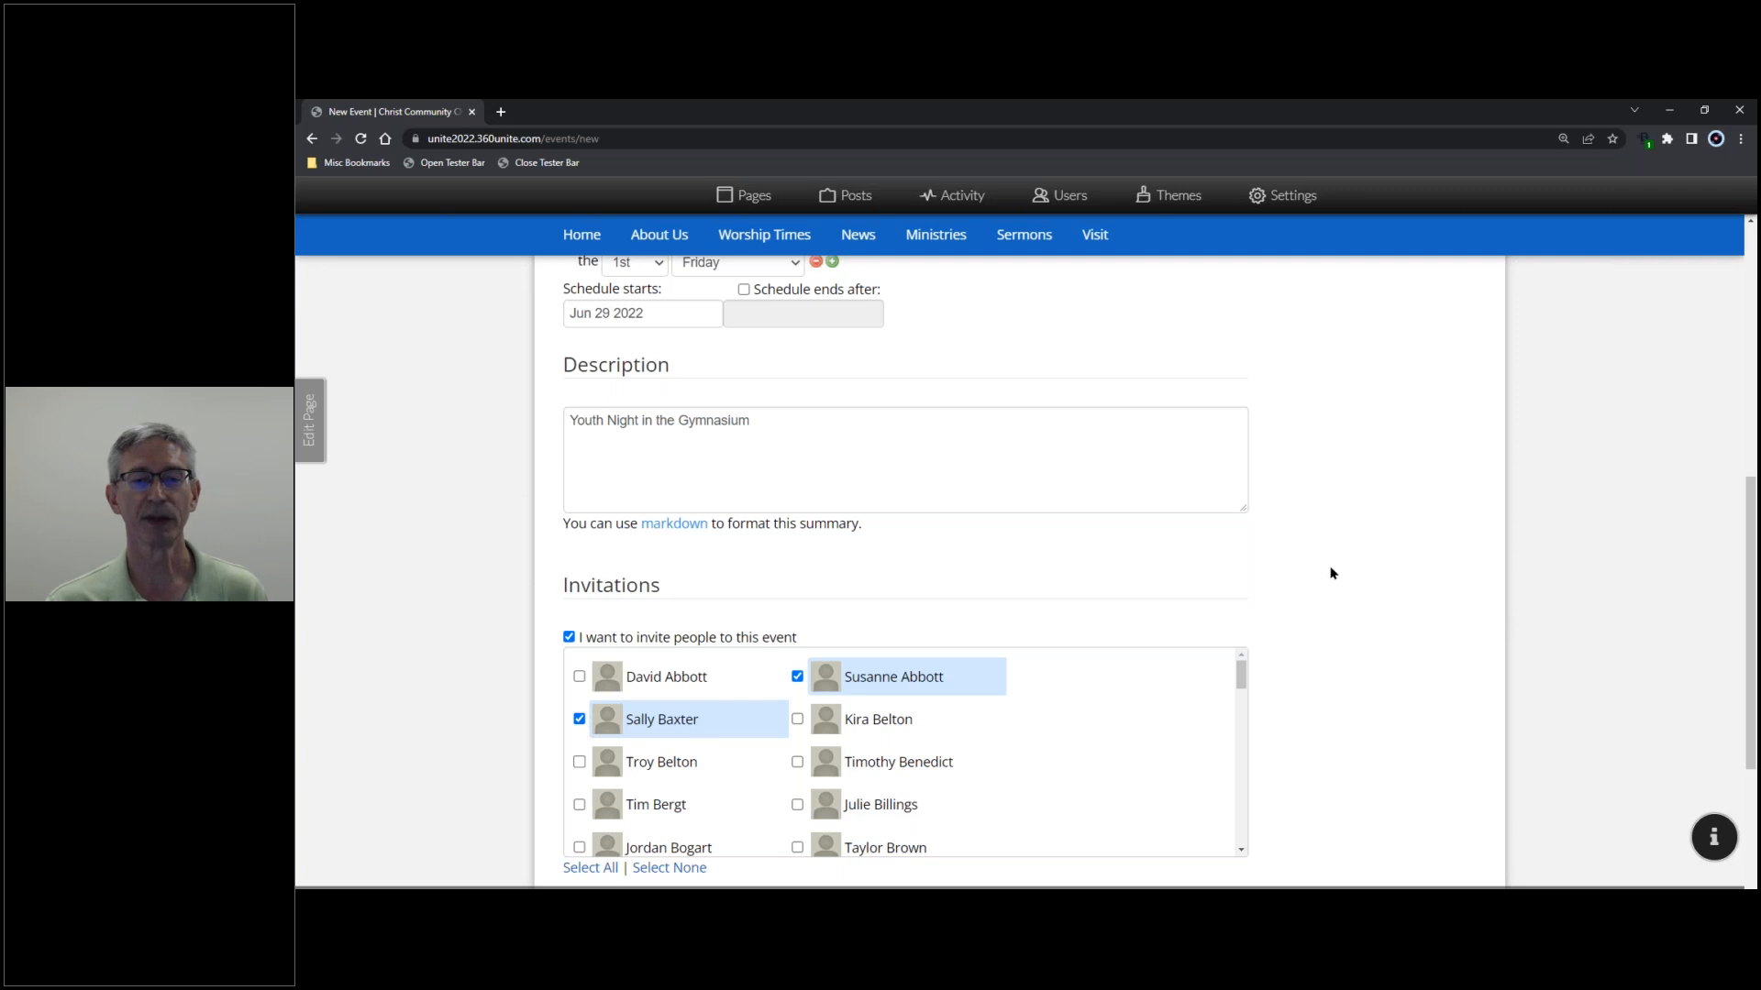
- Tick the 1 week before and 1 hour before reminders
{"action": "scroll", "coordinate": [1348, 554], "scroll_direction": "down", "scroll_amount": 3}
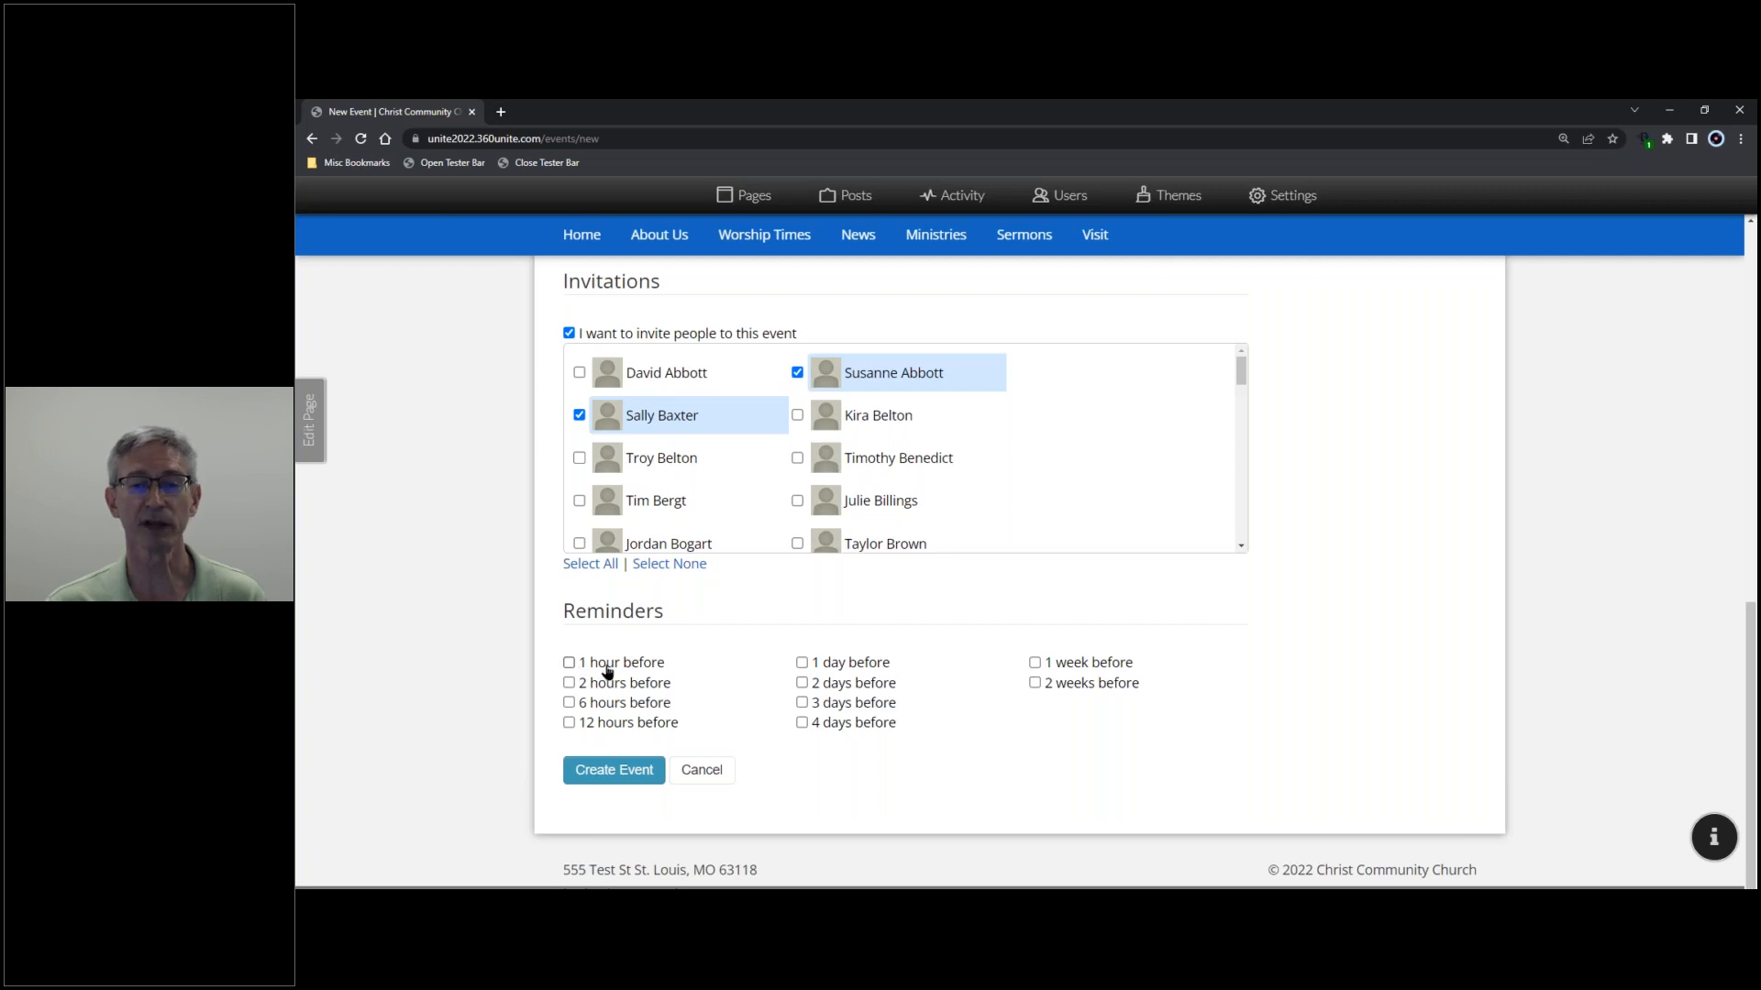
{"action": "left_click", "coordinate": [1036, 664]}
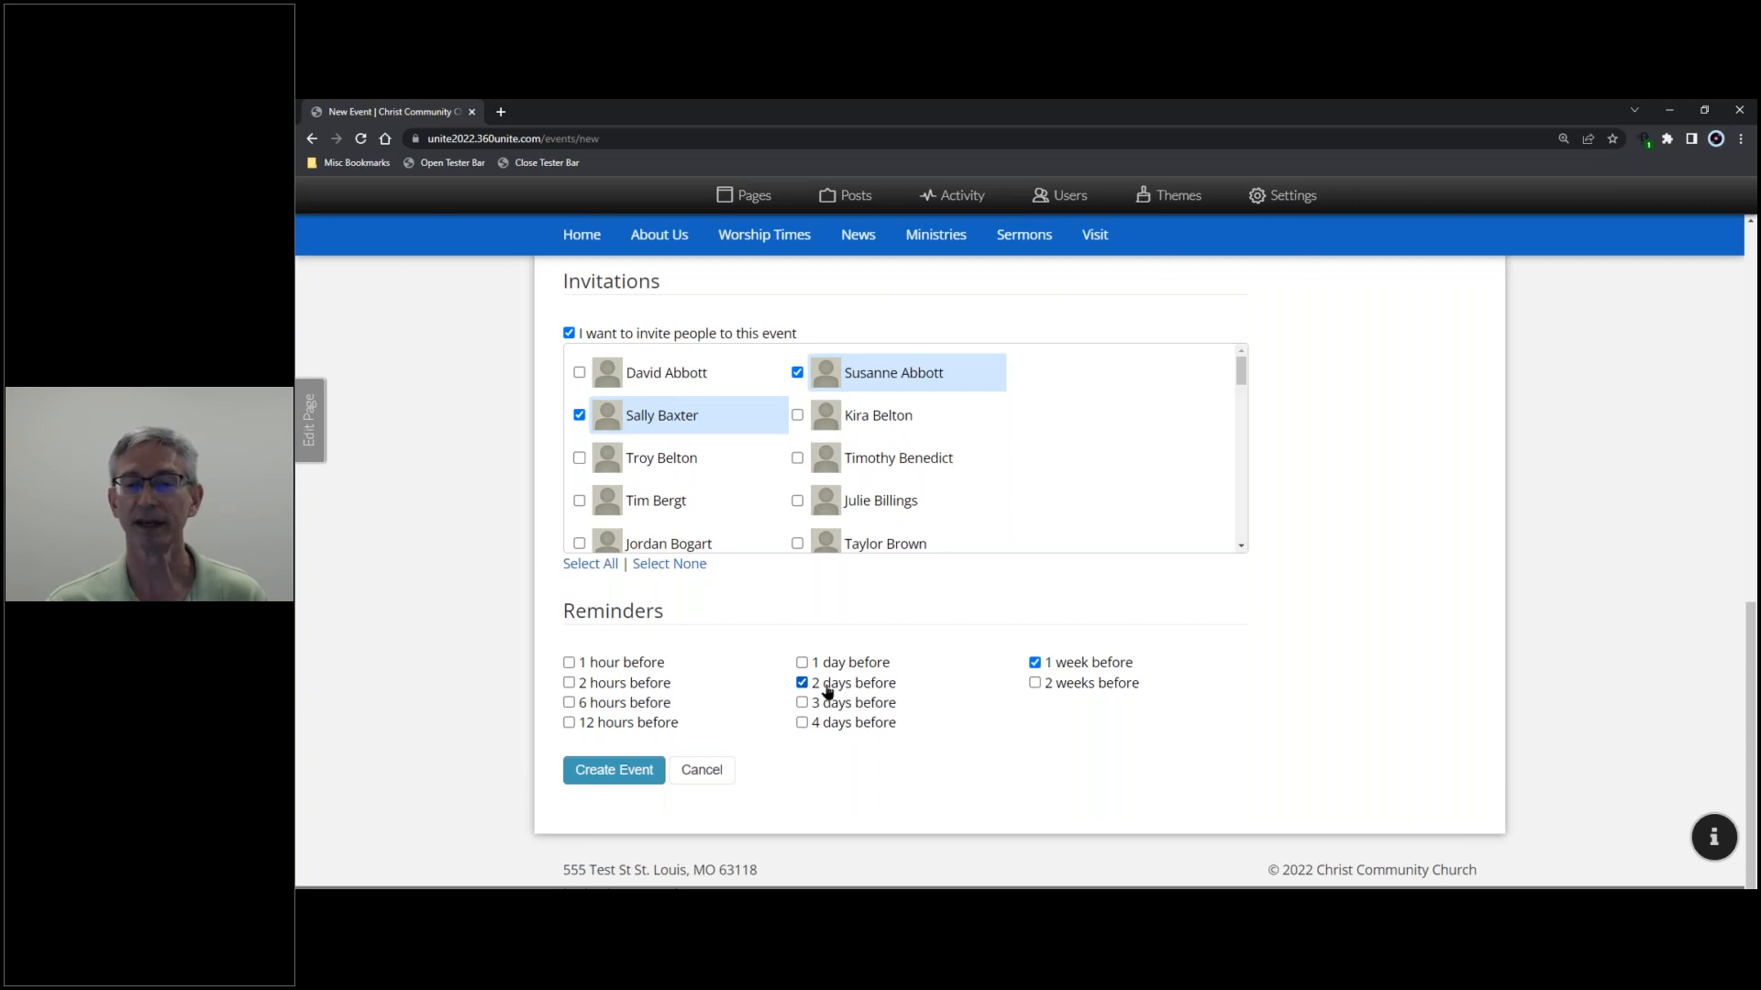
{"action": "left_click", "coordinate": [568, 663]}
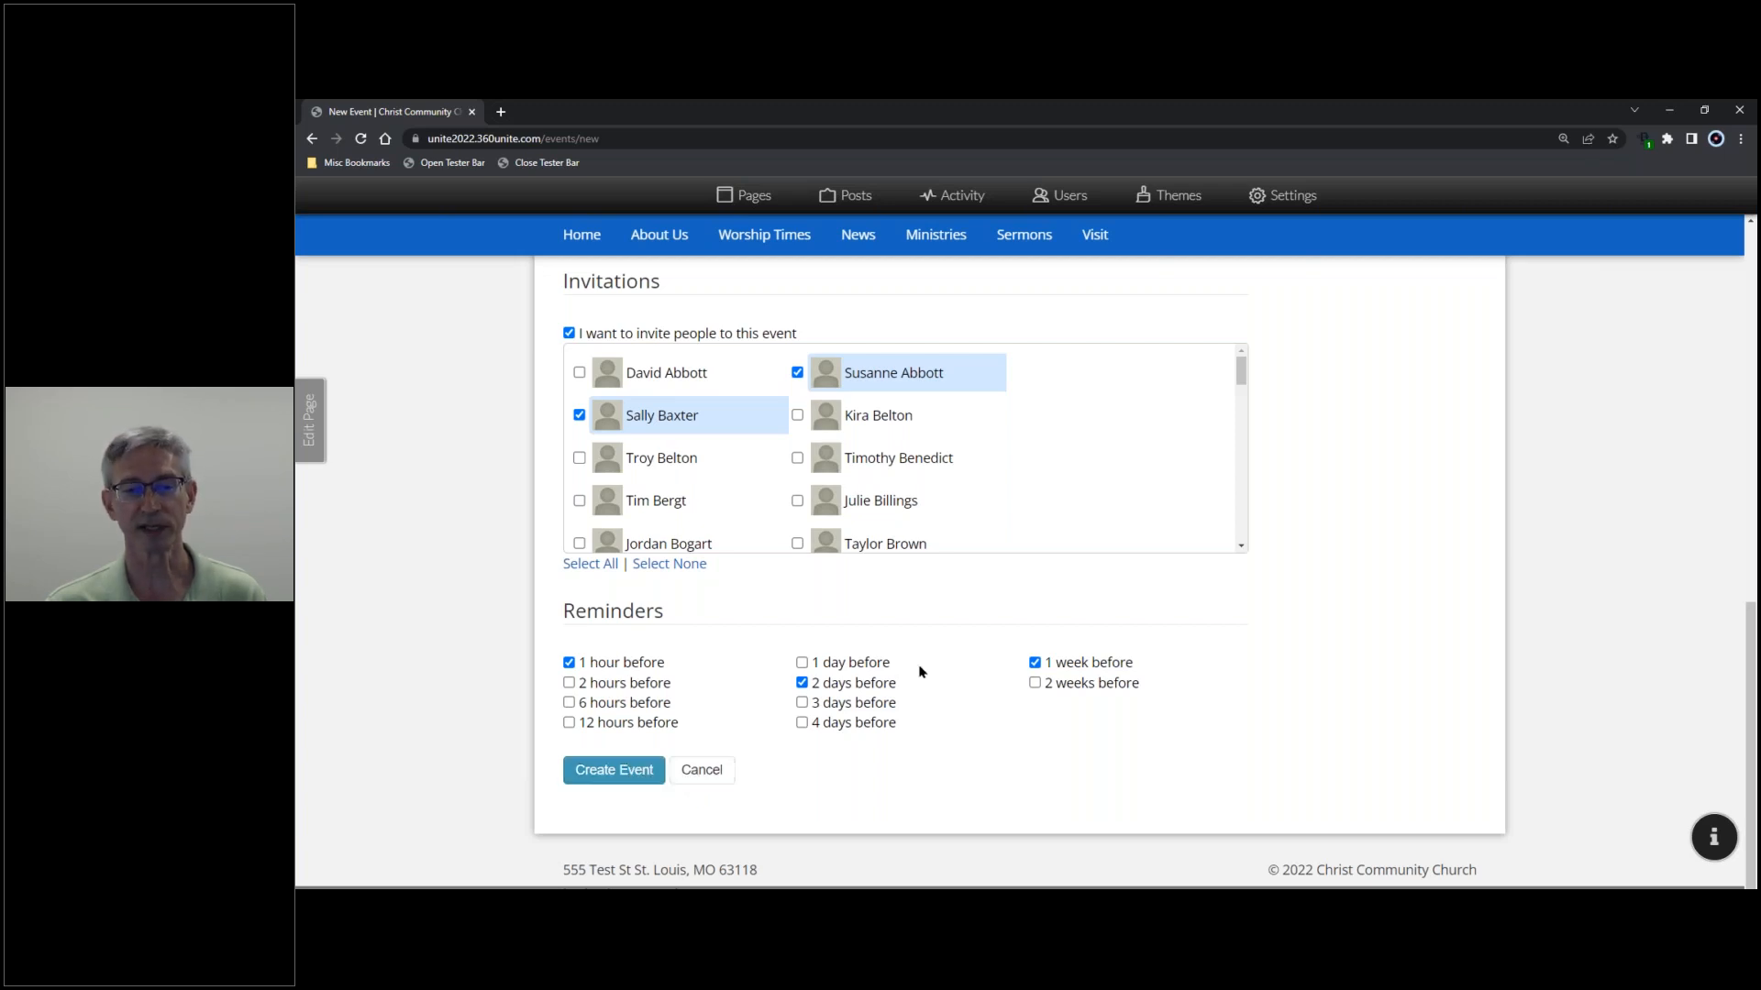
- Clear the two invitees with Select None and invite three different members instead
{"action": "scroll", "coordinate": [1351, 644], "scroll_direction": "up", "scroll_amount": 2}
{"action": "scroll", "coordinate": [1349, 641], "scroll_direction": "up", "scroll_amount": 1}
{"action": "scroll", "coordinate": [1353, 640], "scroll_direction": "down", "scroll_amount": 3}
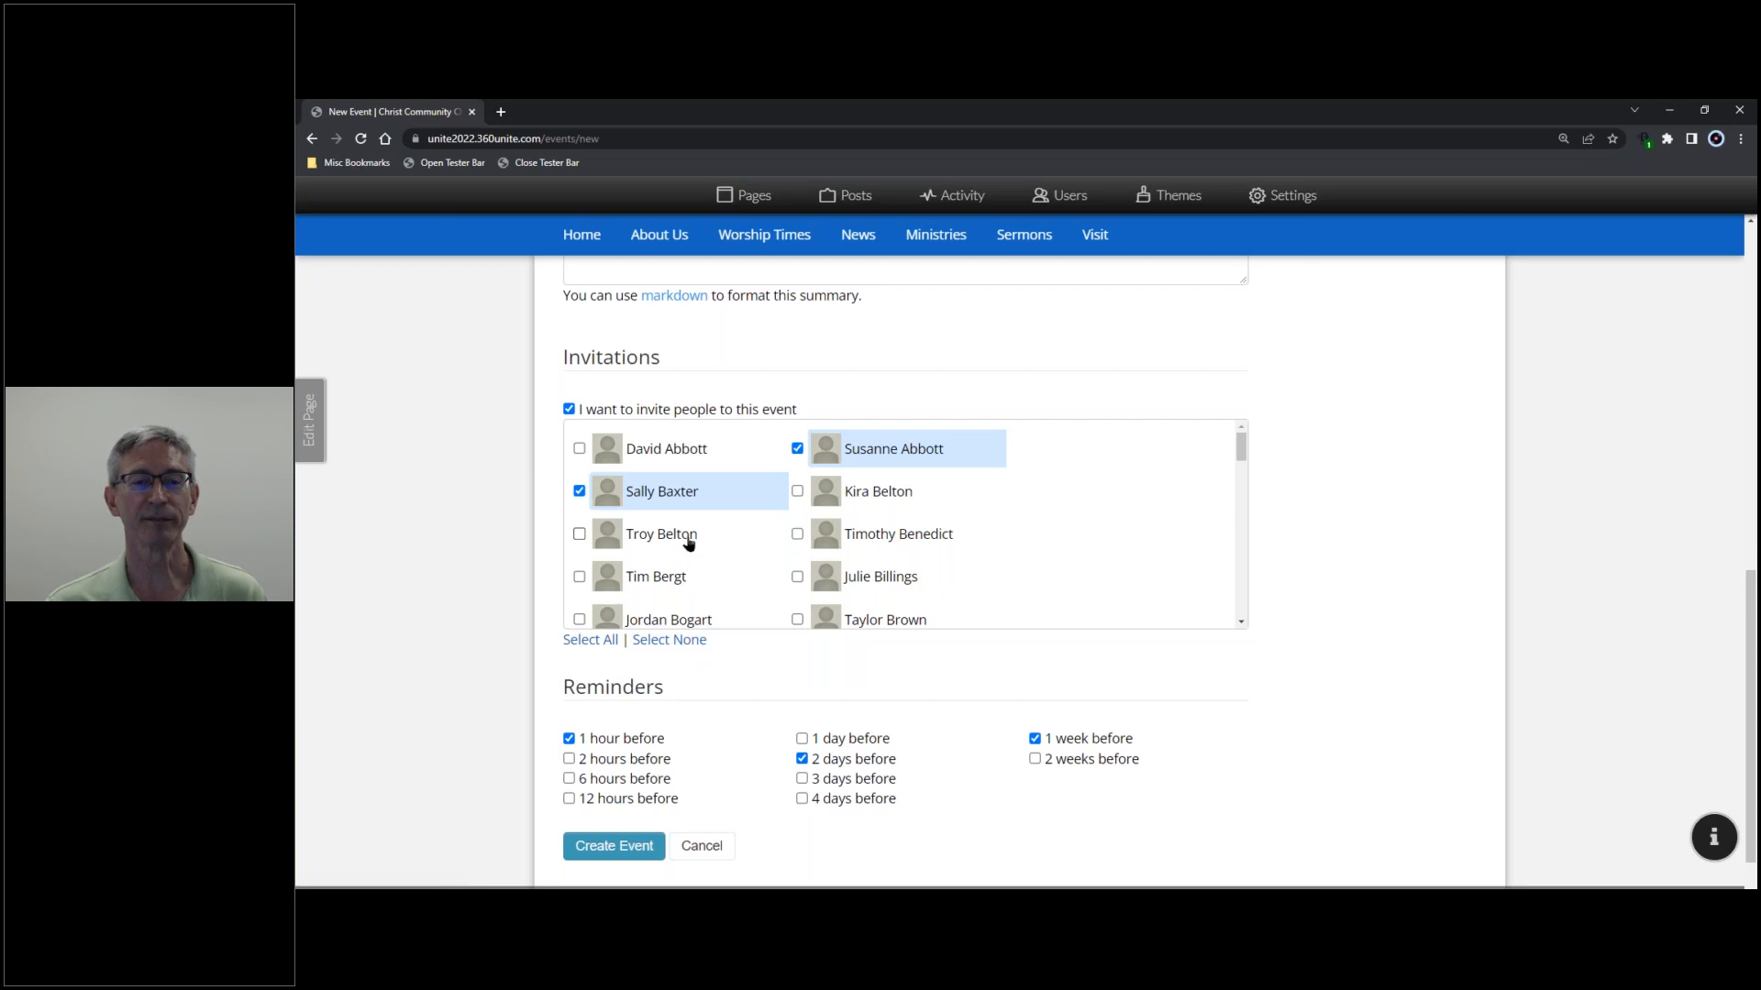
{"action": "left_click", "coordinate": [686, 641]}
{"action": "left_click", "coordinate": [579, 577]}
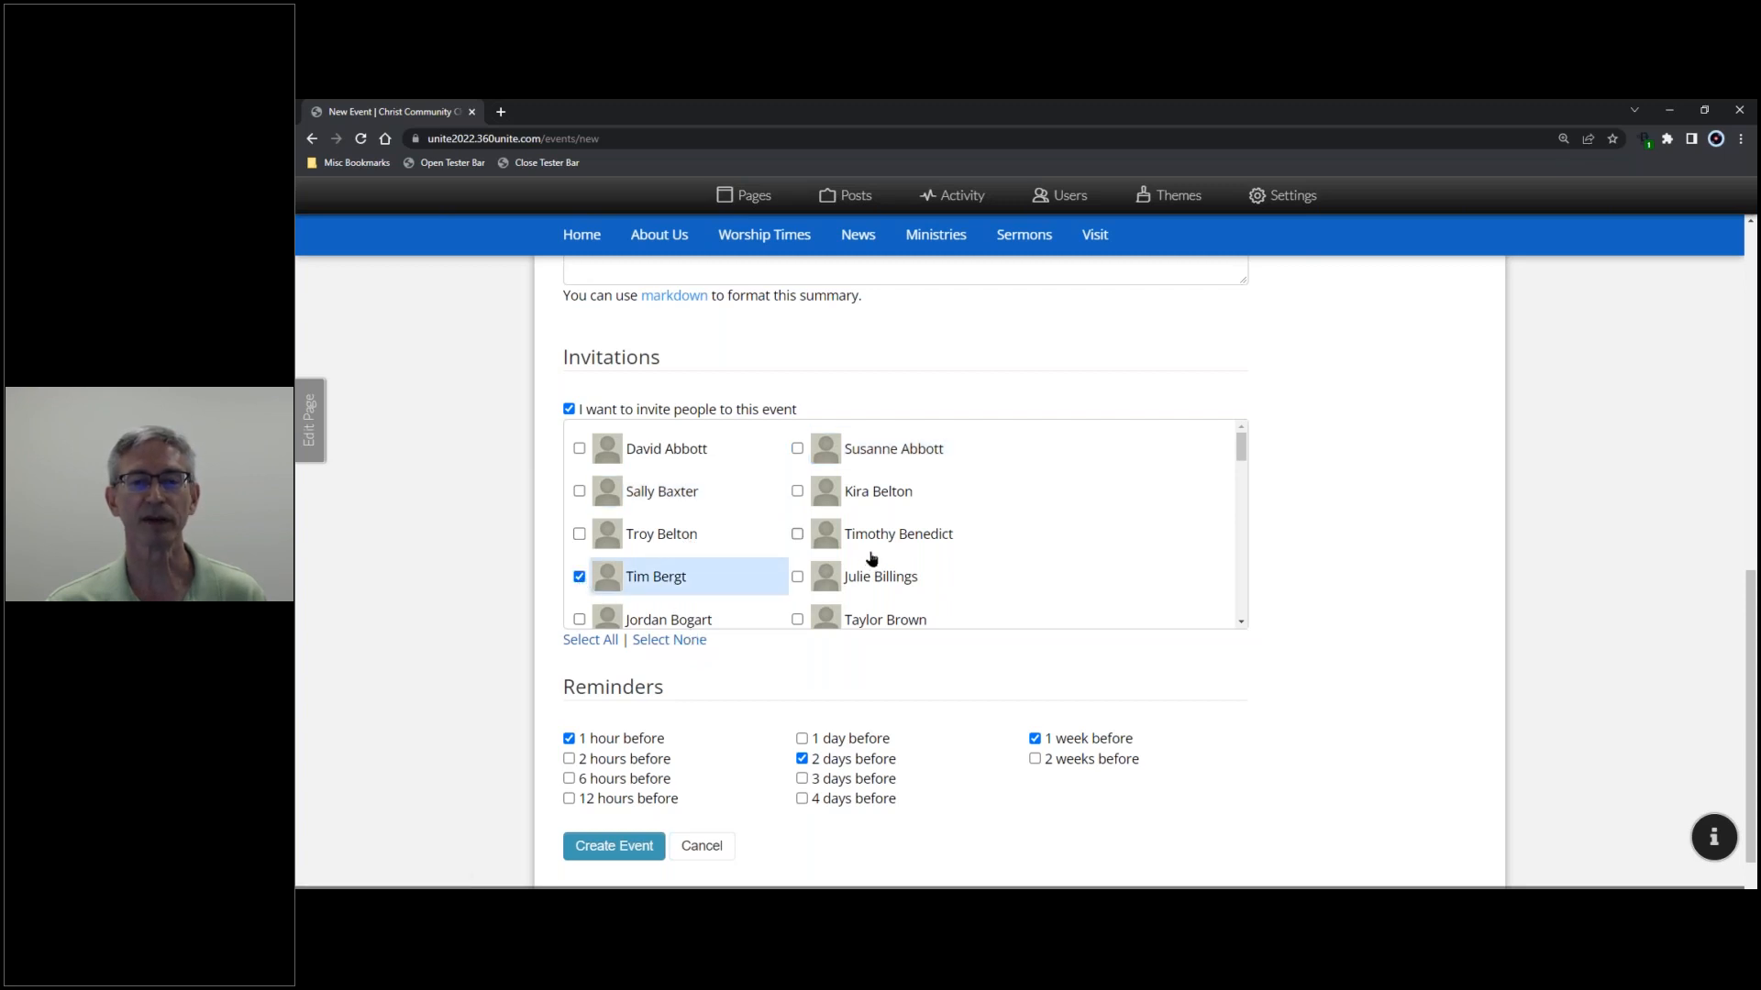
{"action": "scroll", "coordinate": [871, 559], "scroll_direction": "down", "scroll_amount": 1}
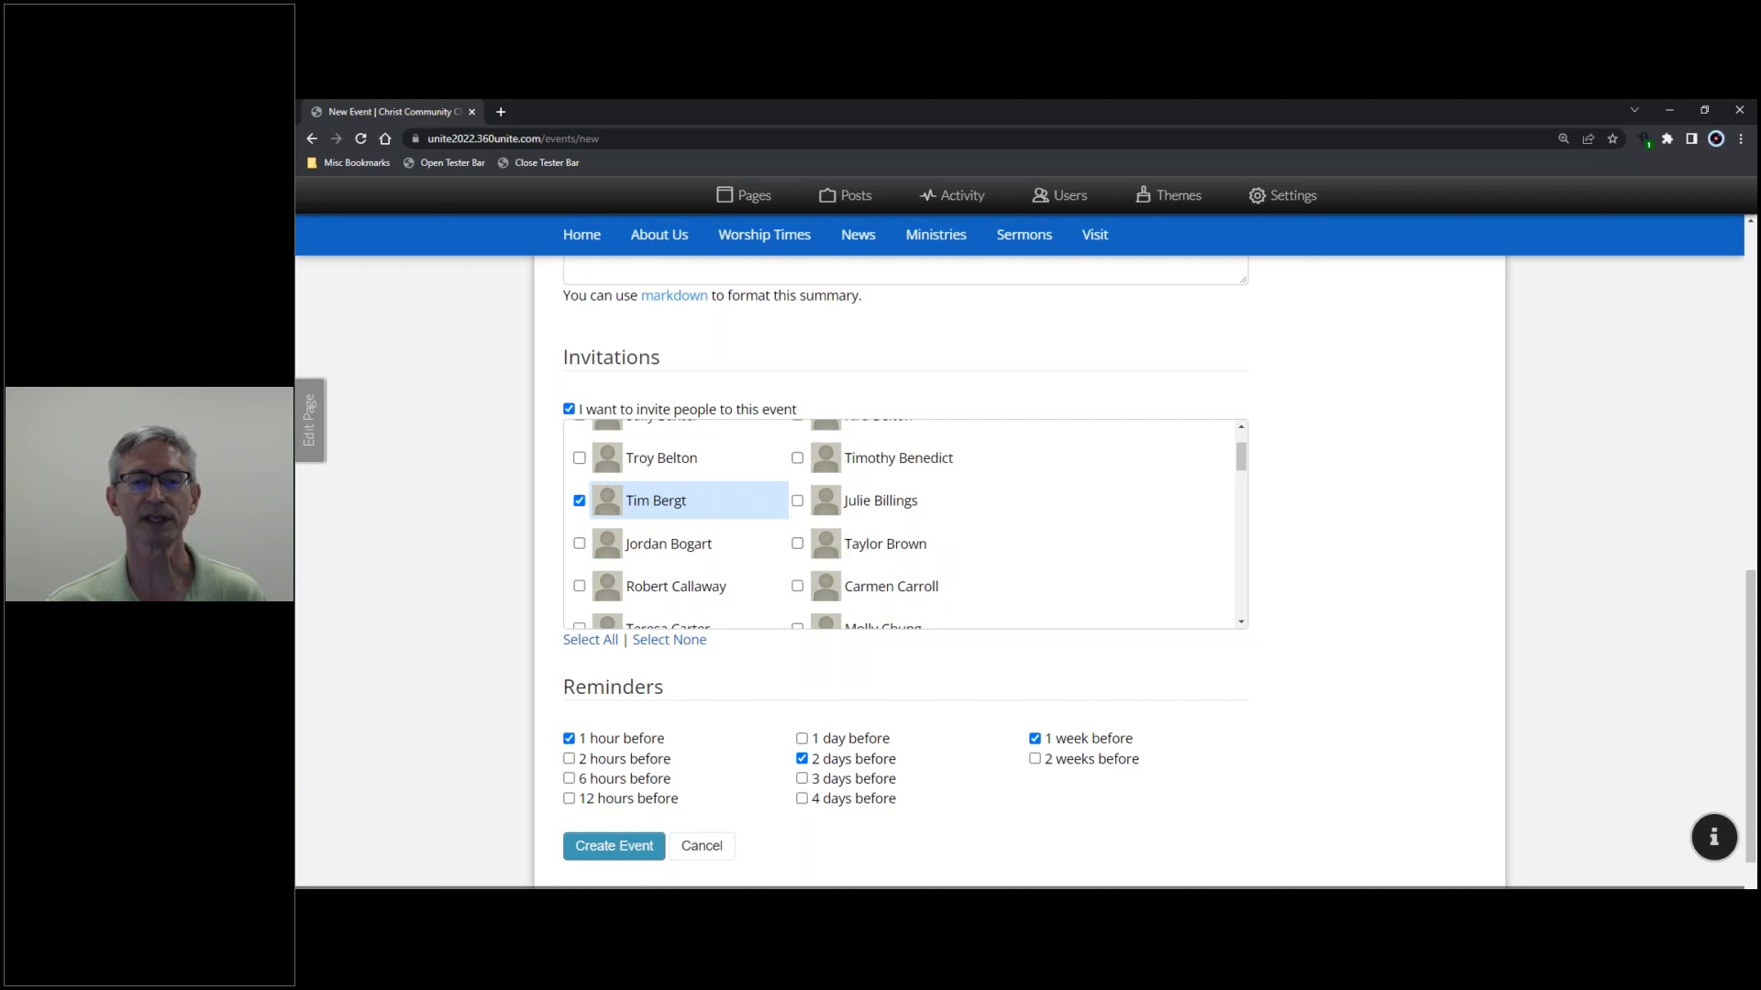
{"action": "left_click", "coordinate": [797, 543]}
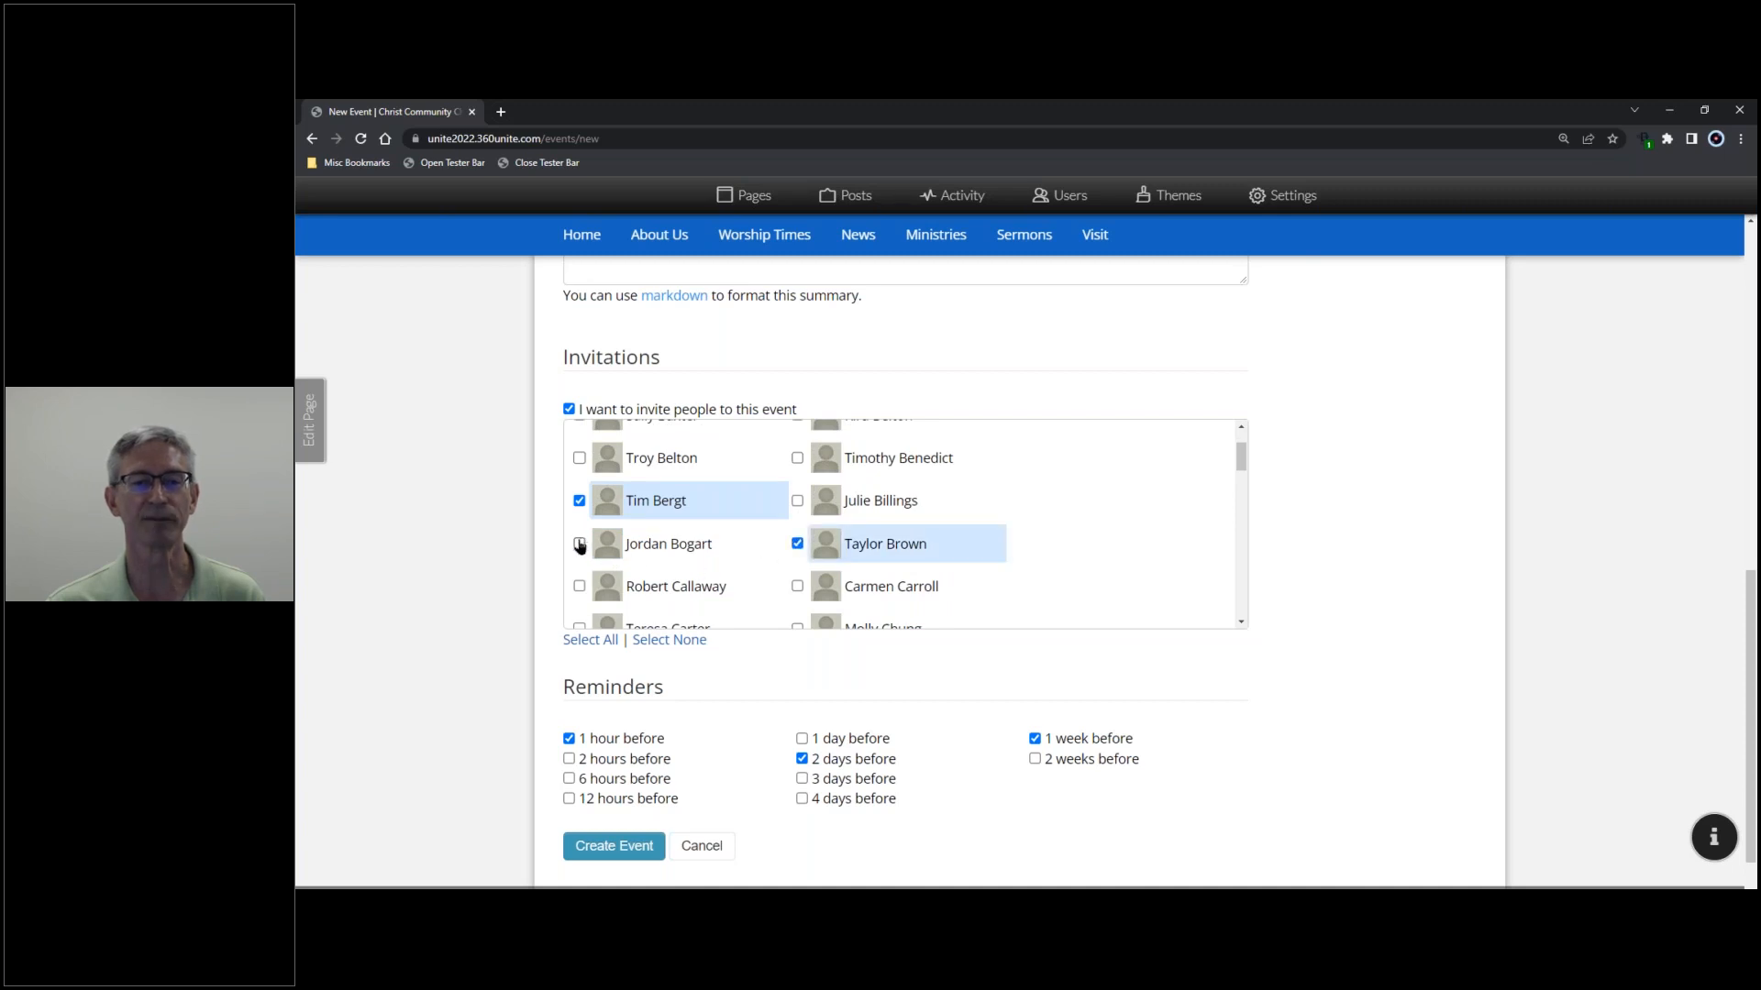
{"action": "left_click", "coordinate": [580, 545]}
- Invite three more members near the list's end and create the Youth Night event
{"action": "scroll", "coordinate": [796, 520], "scroll_direction": "down", "scroll_amount": 1}
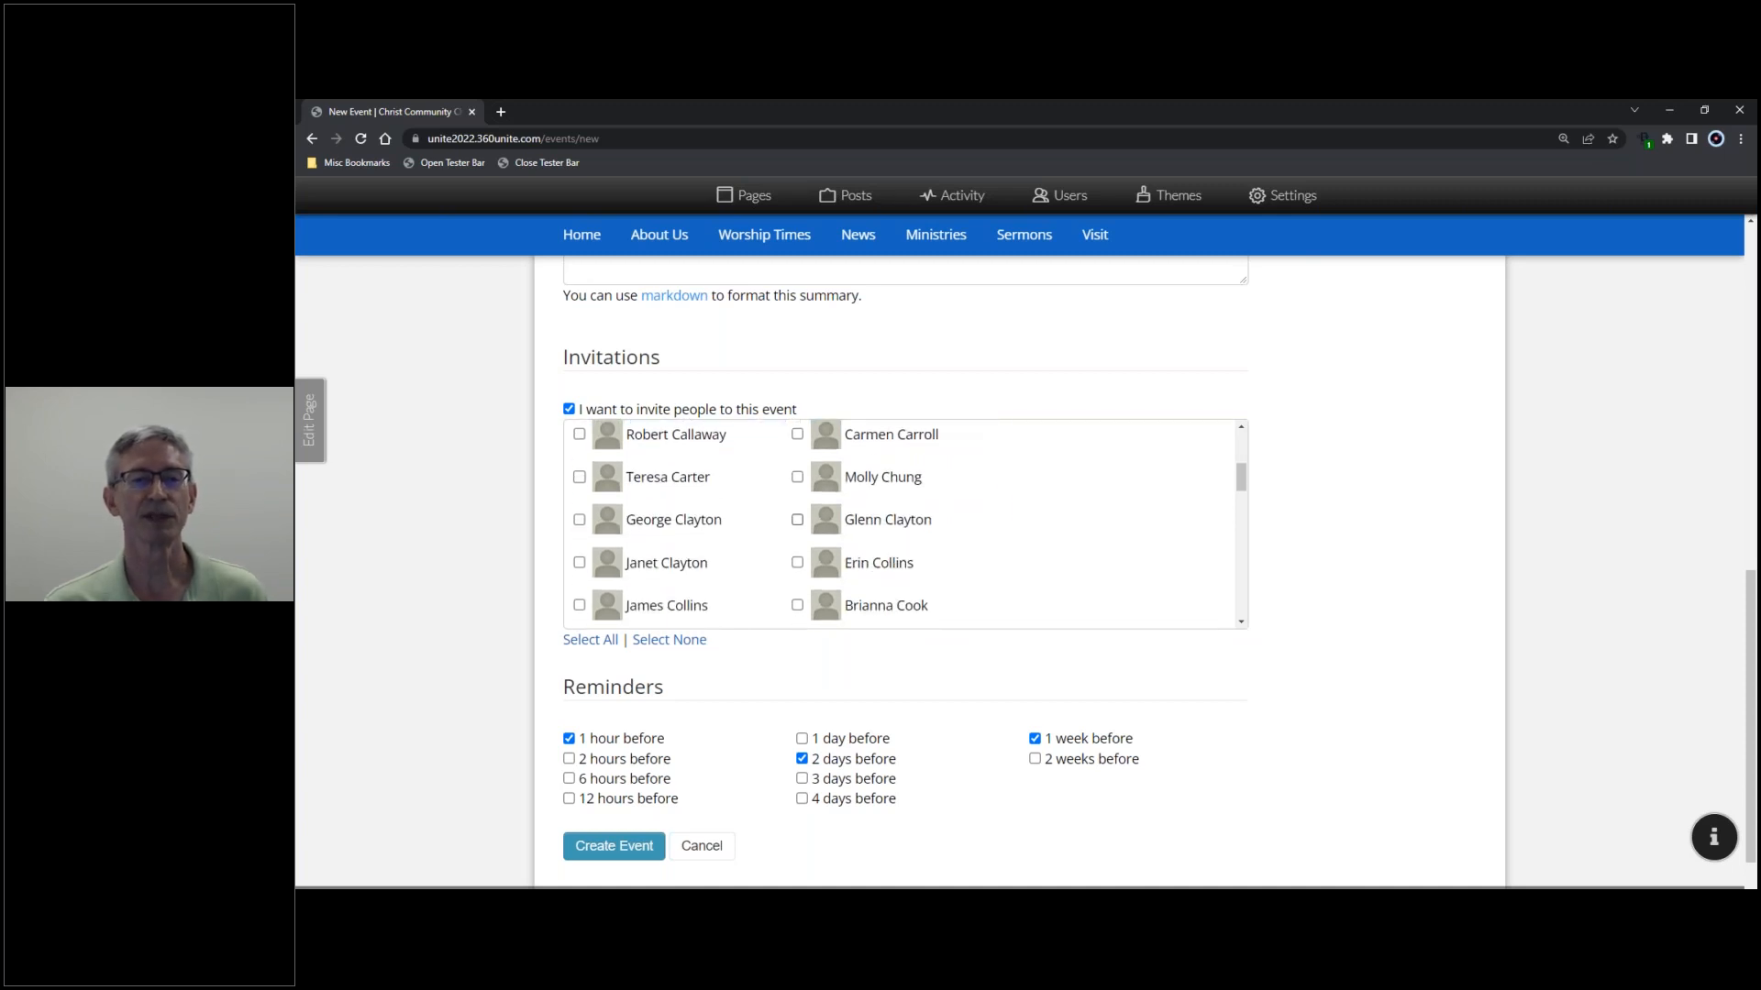
{"action": "scroll", "coordinate": [797, 524], "scroll_direction": "down", "scroll_amount": 2}
{"action": "scroll", "coordinate": [797, 526], "scroll_direction": "down", "scroll_amount": 3}
{"action": "scroll", "coordinate": [798, 529], "scroll_direction": "down", "scroll_amount": 4}
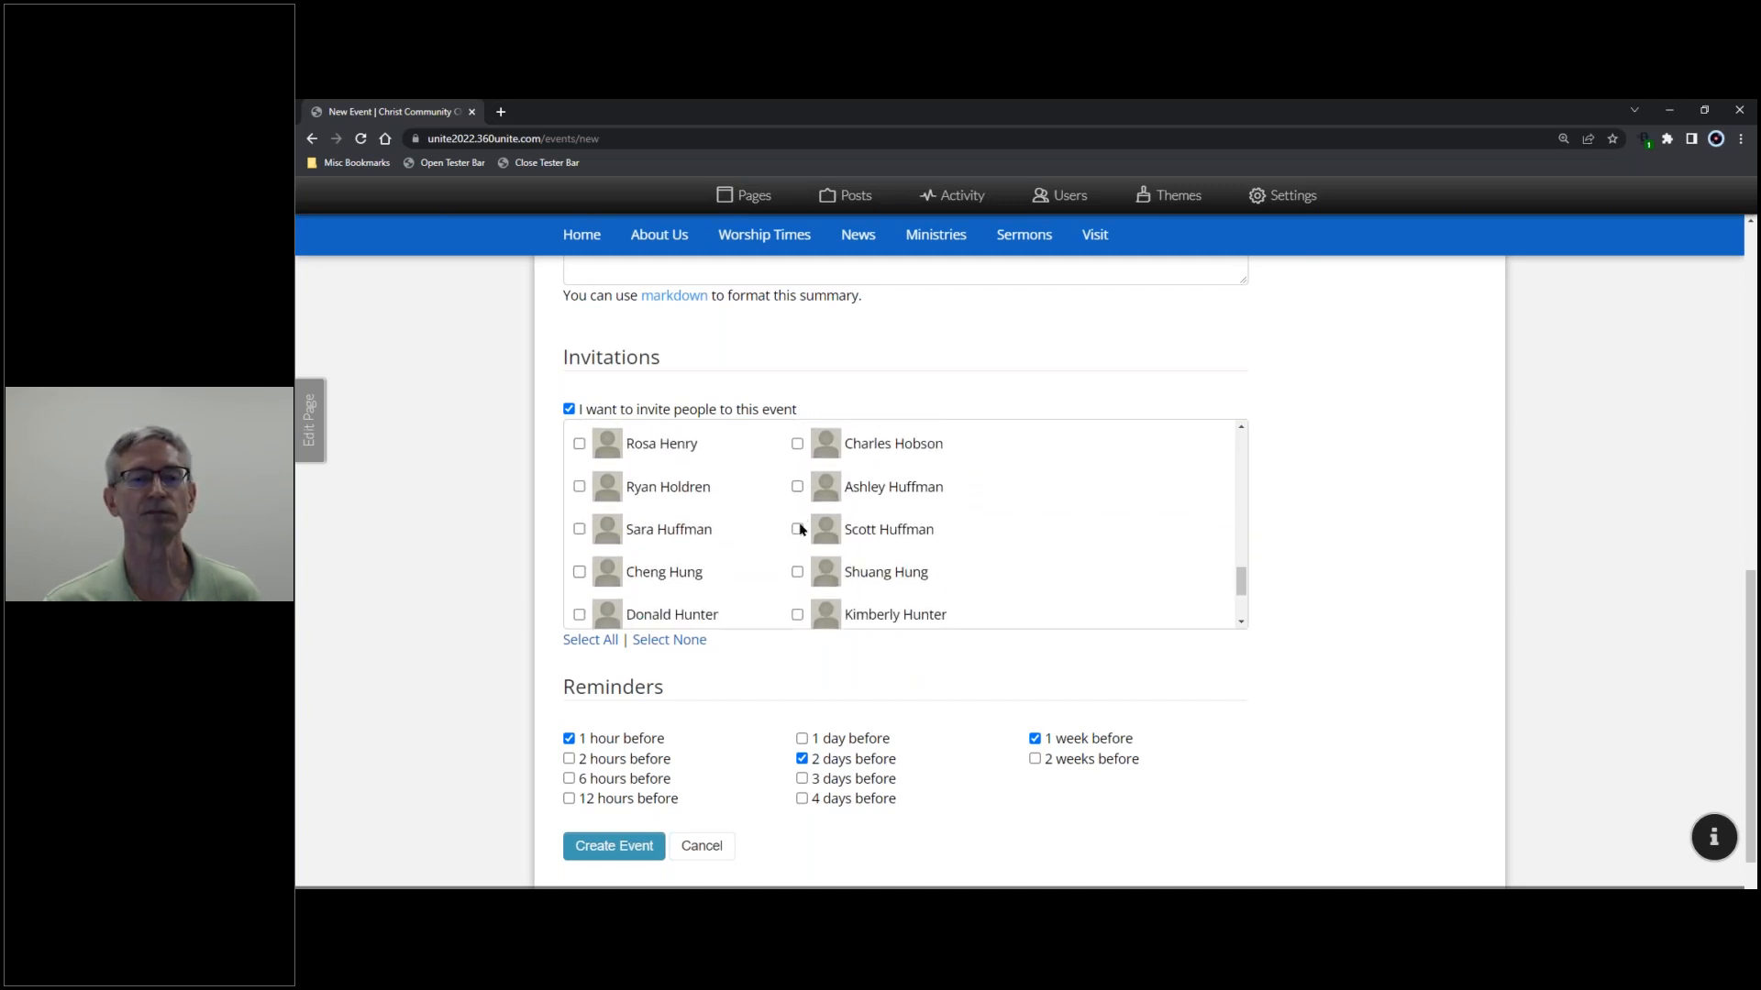
{"action": "scroll", "coordinate": [799, 529], "scroll_direction": "down", "scroll_amount": 3}
{"action": "left_click", "coordinate": [797, 553]}
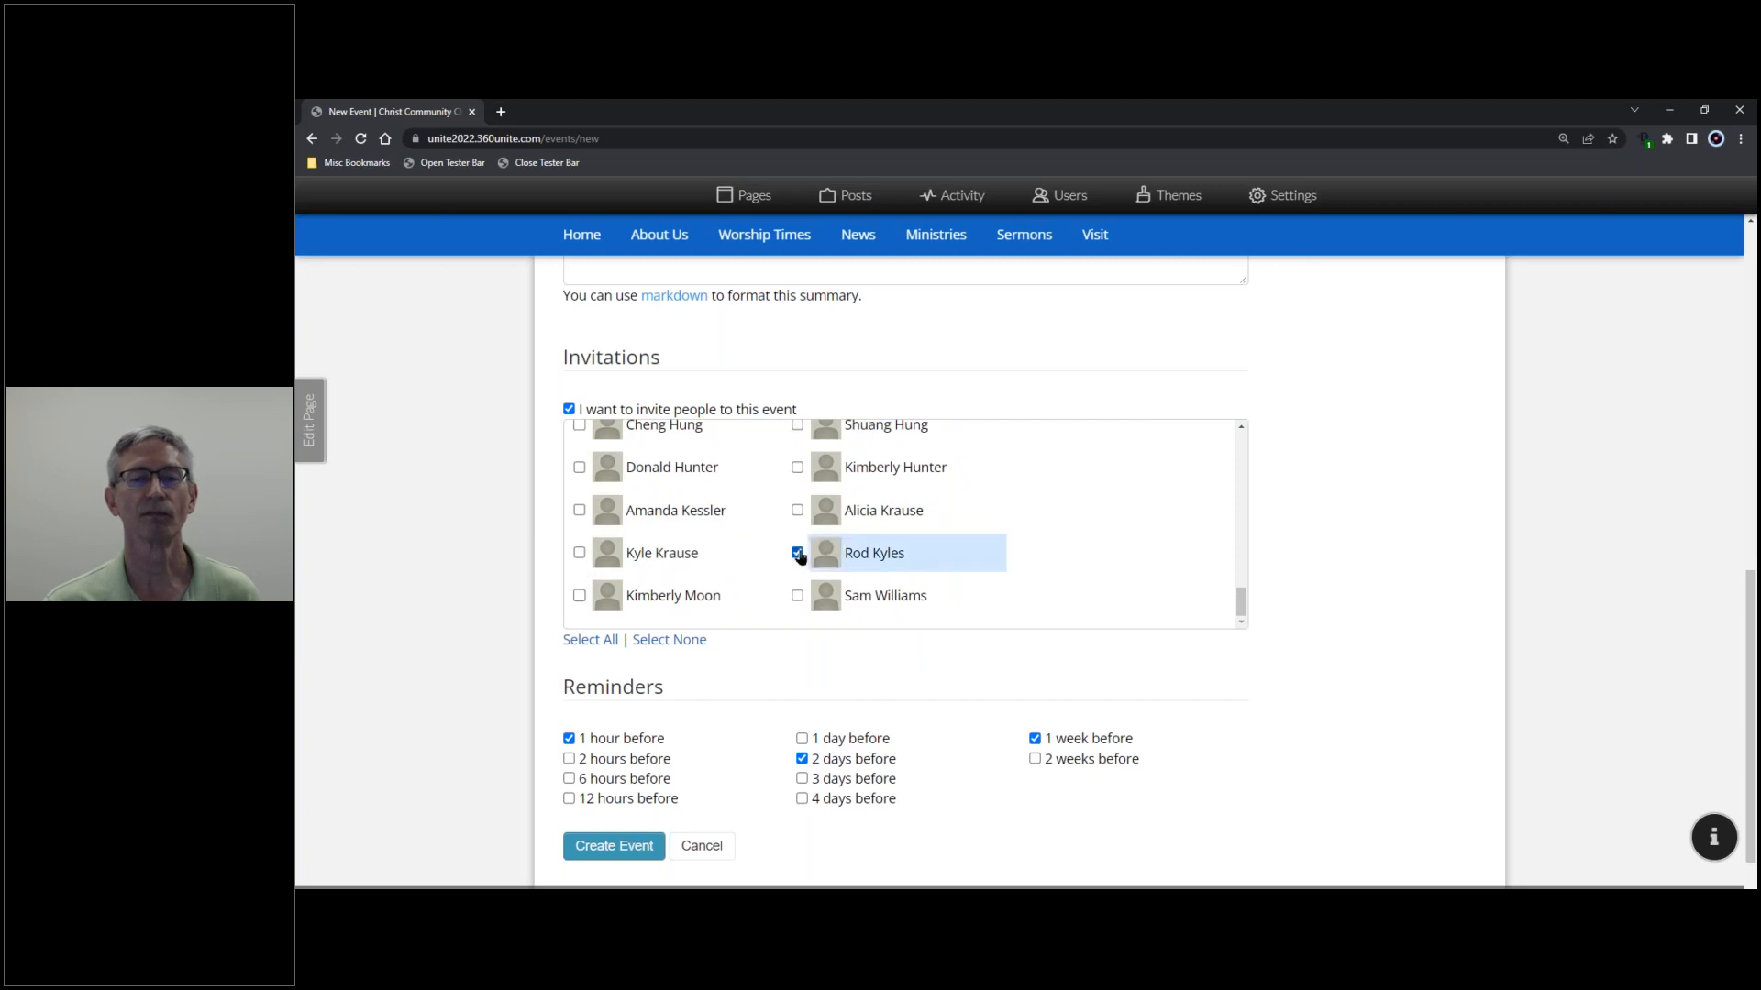
{"action": "left_click", "coordinate": [797, 595]}
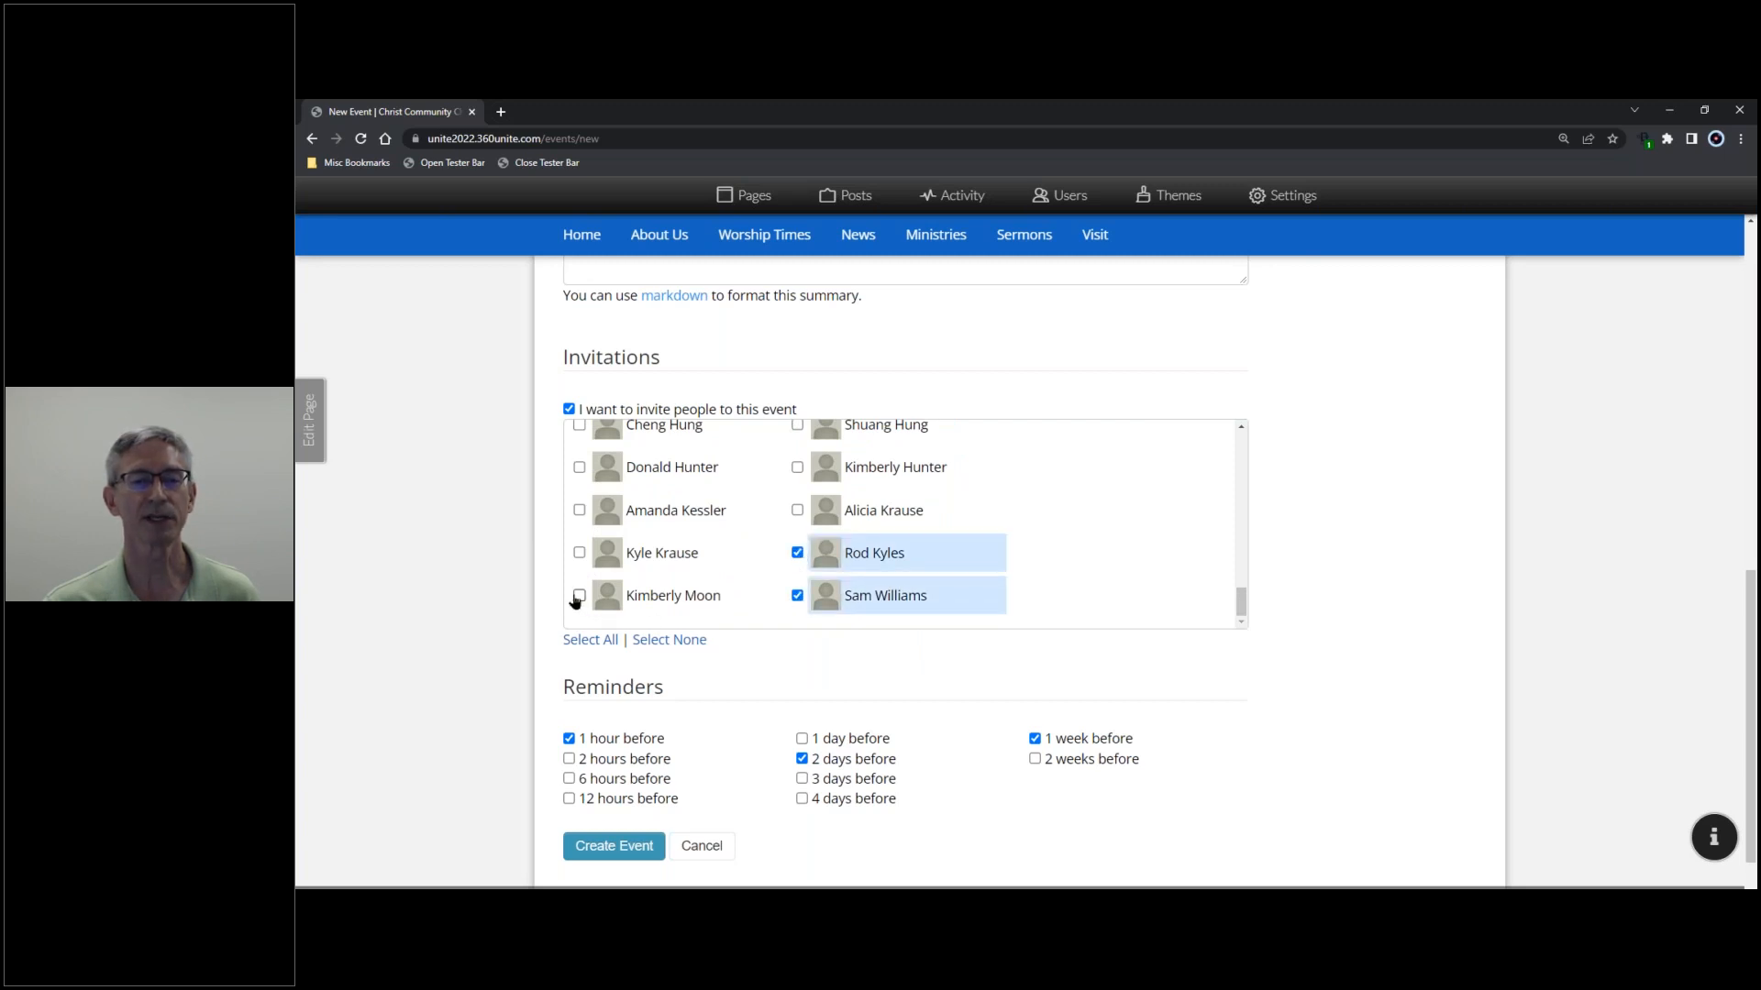
{"action": "left_click", "coordinate": [579, 595]}
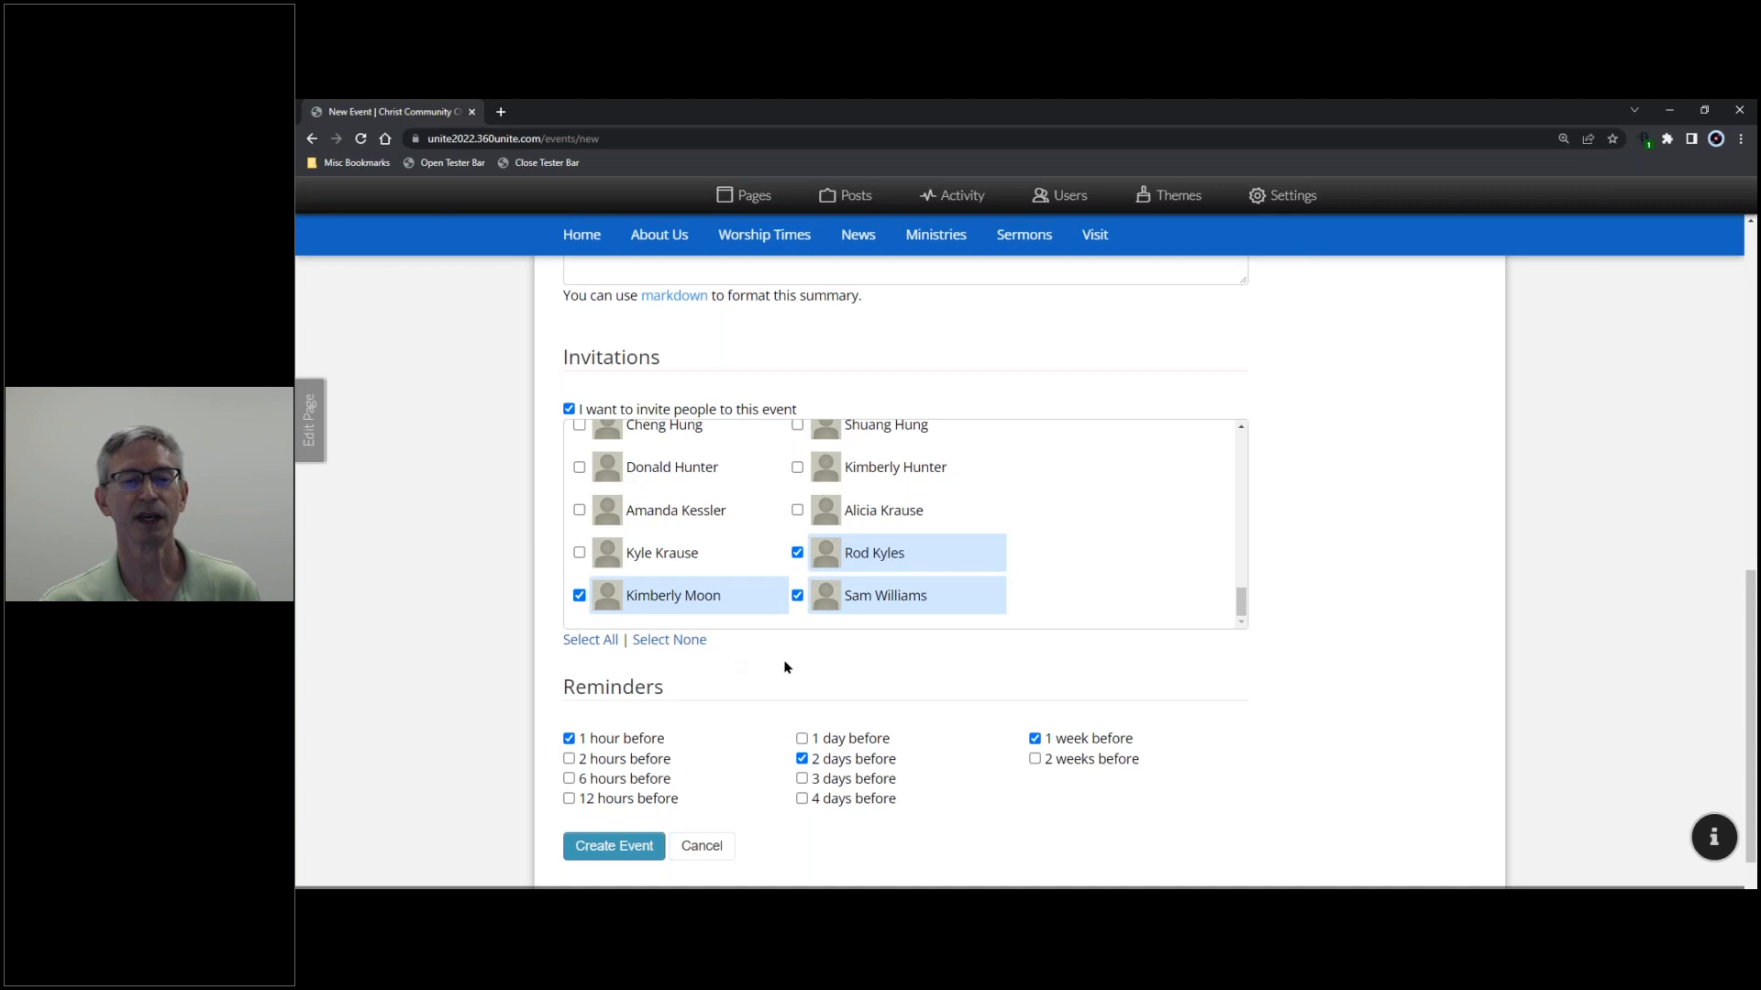
{"action": "left_click", "coordinate": [628, 851]}
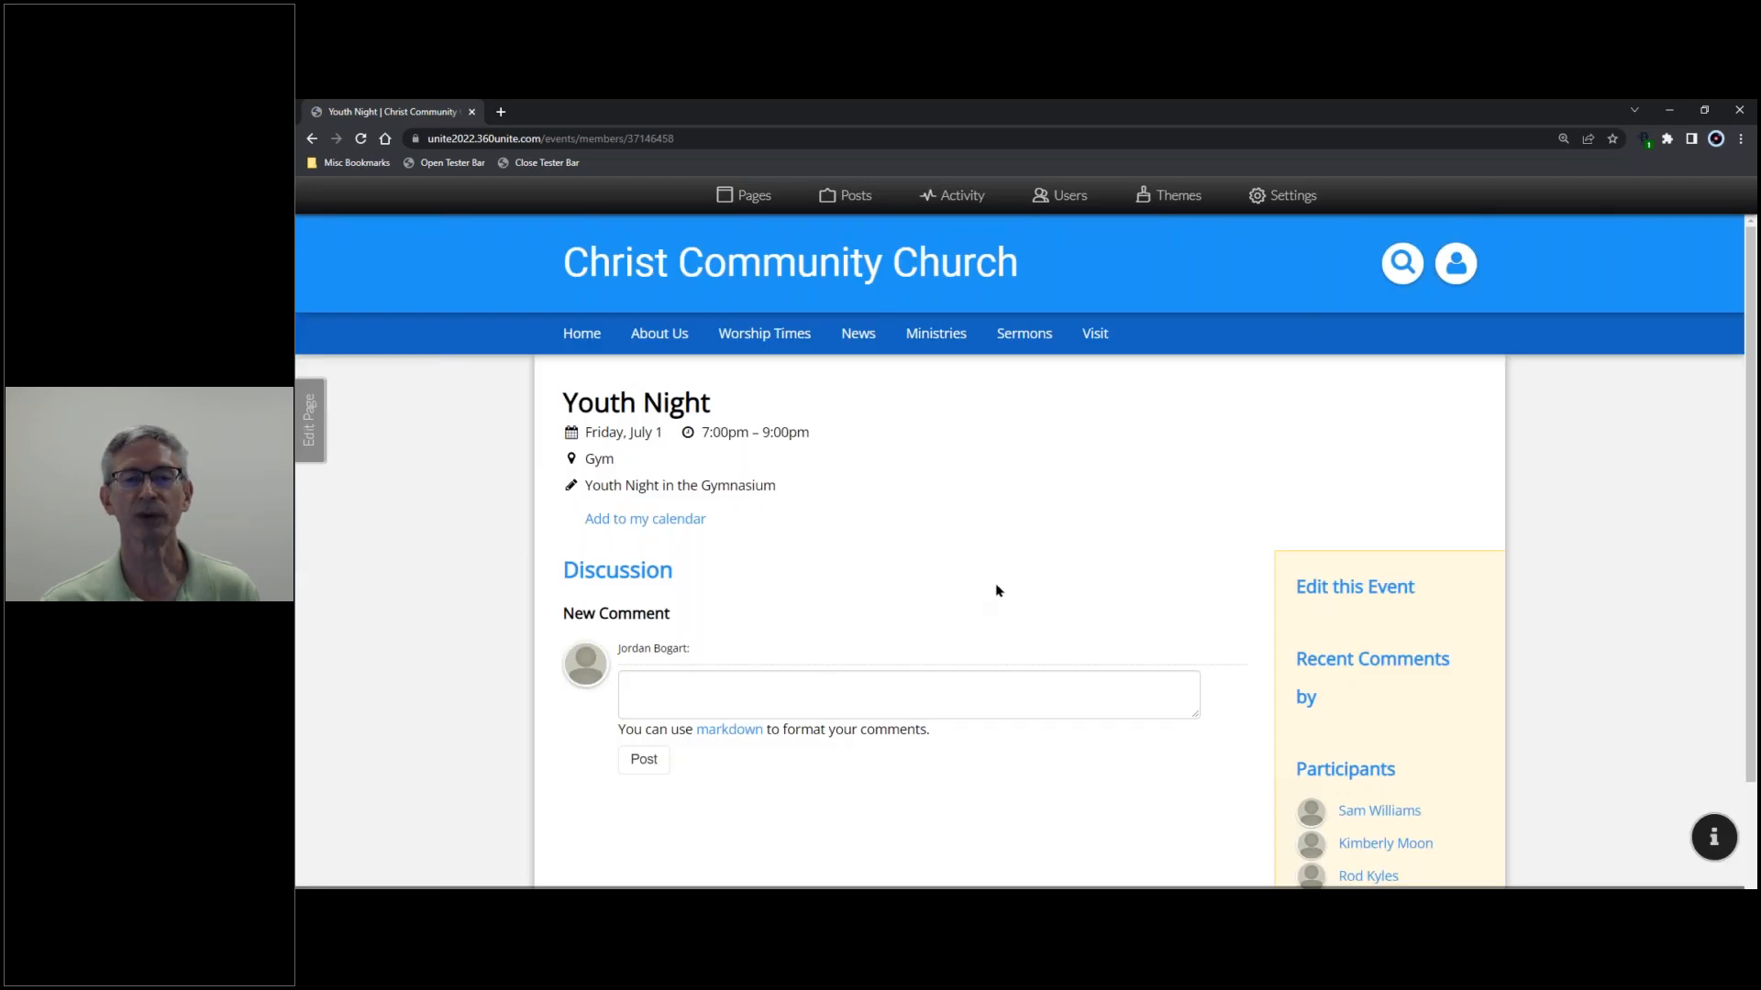
- Look over the Youth Night edit form, then return to the event page unchanged
{"action": "scroll", "coordinate": [1018, 579], "scroll_direction": "down", "scroll_amount": 1}
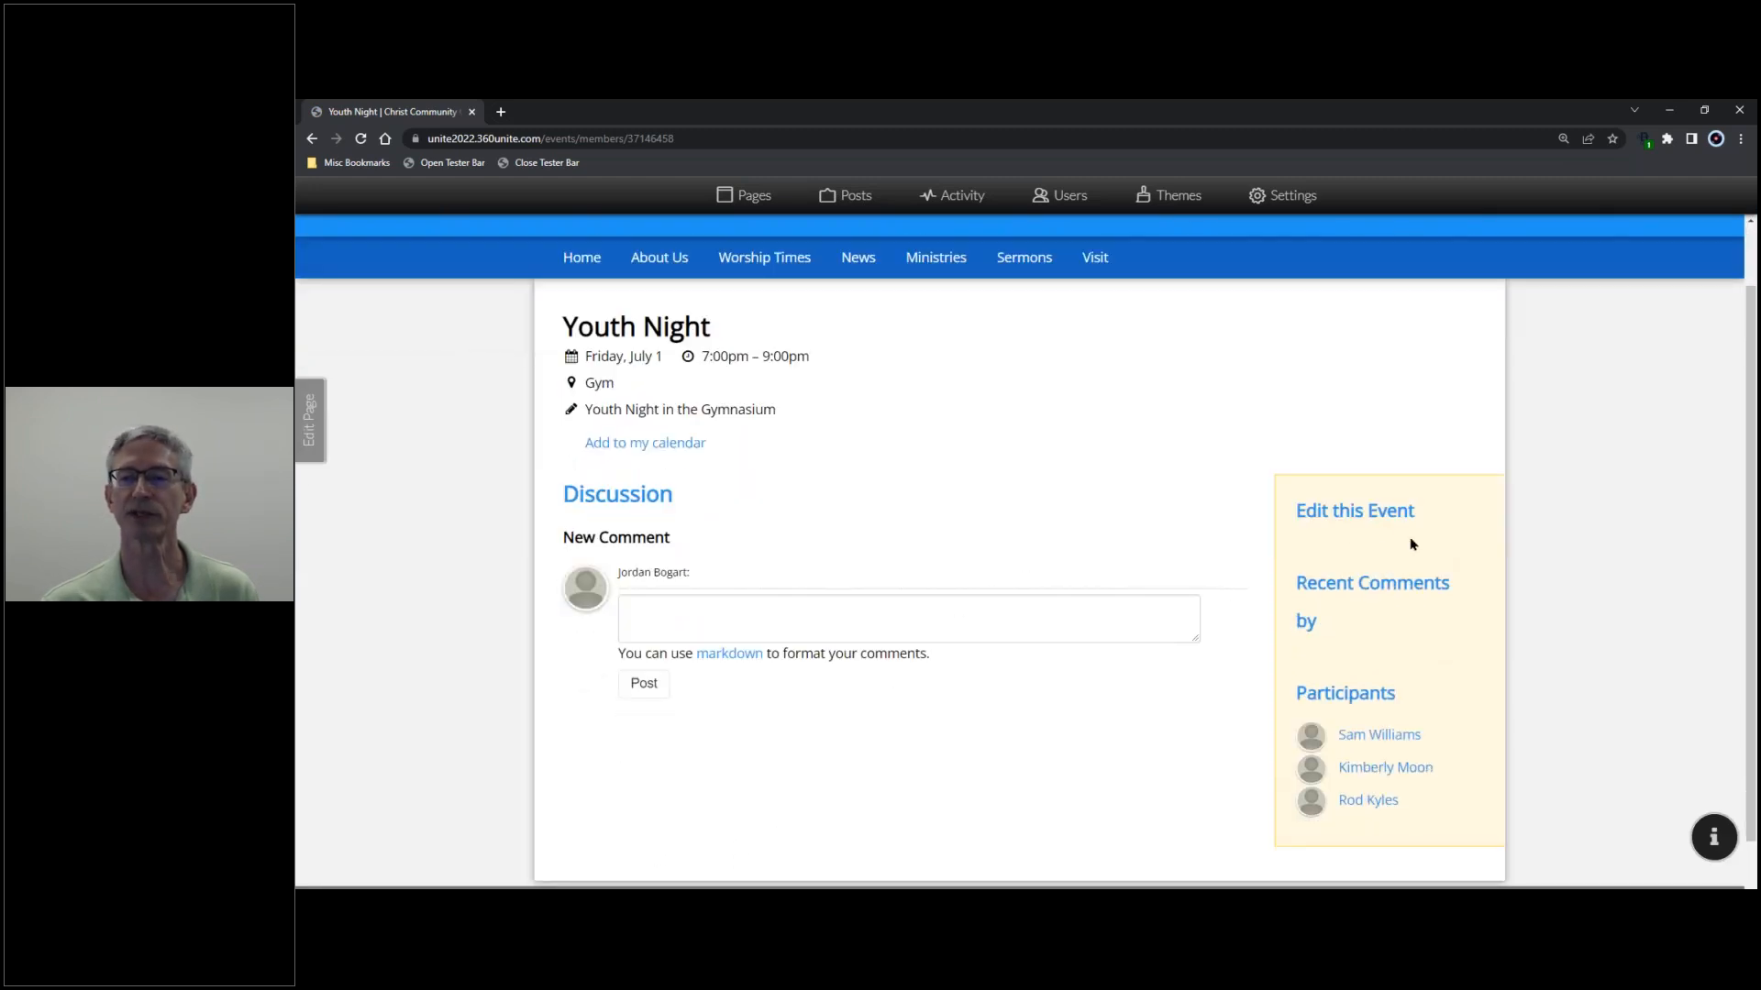
{"action": "left_click", "coordinate": [1363, 518]}
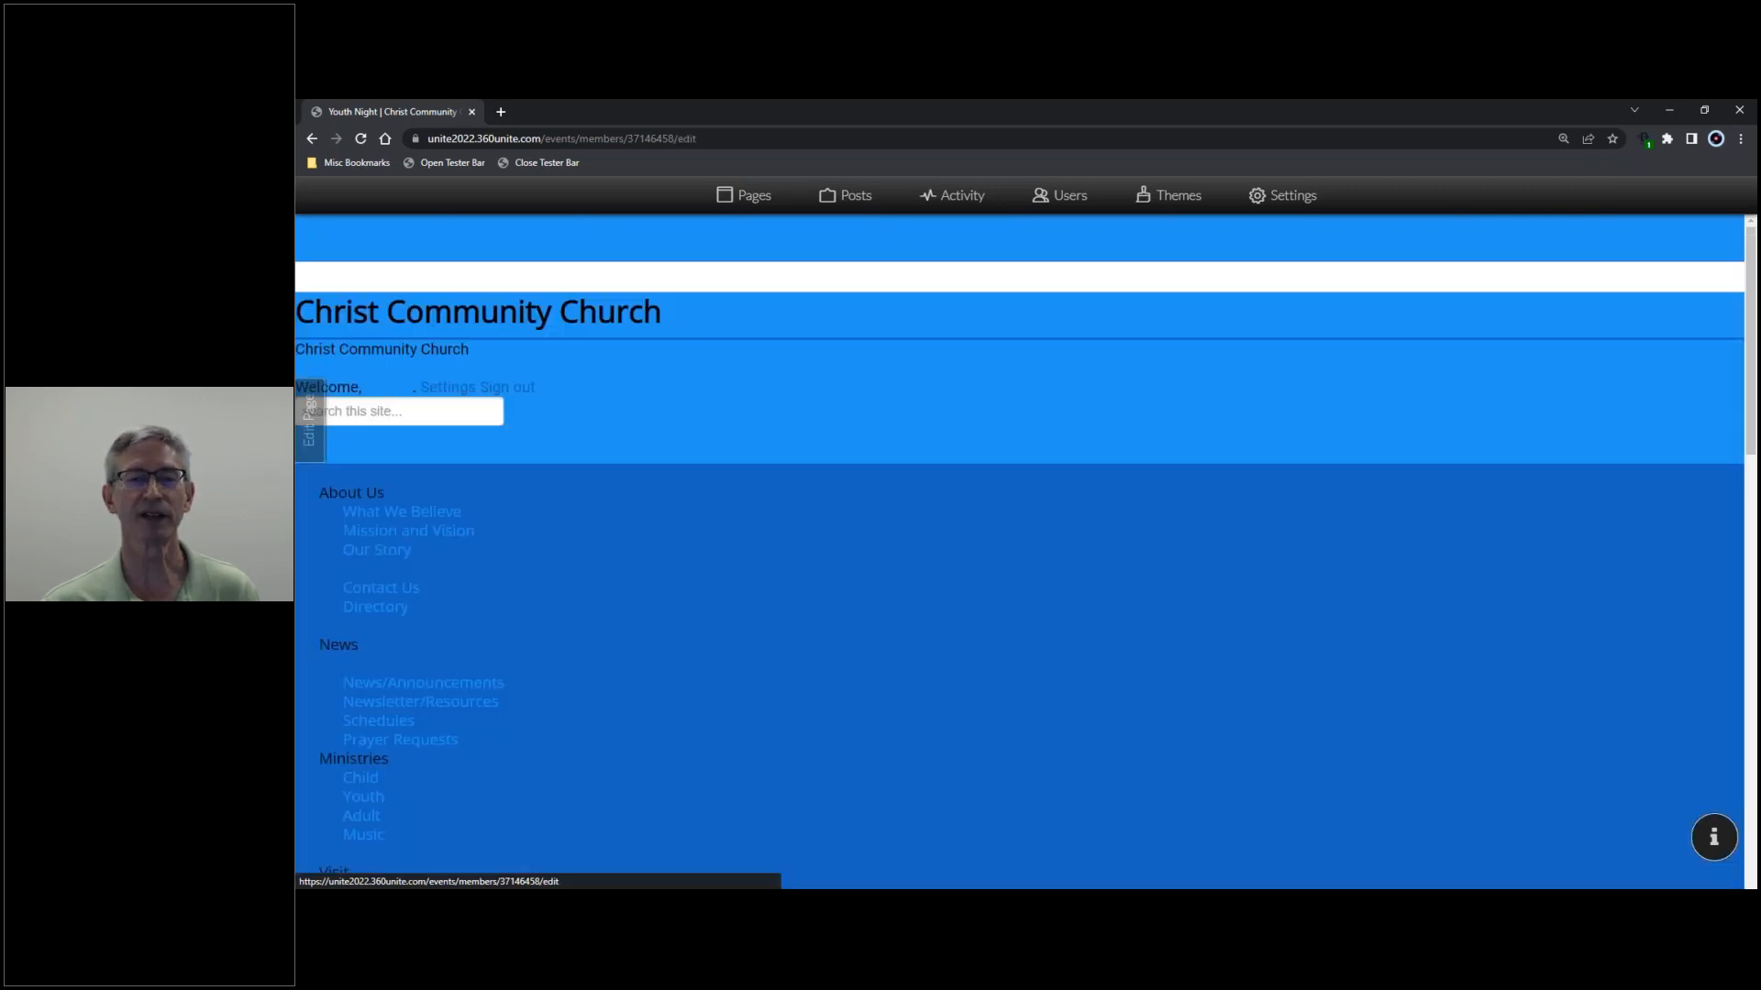
{"action": "scroll", "coordinate": [1250, 531], "scroll_direction": "down", "scroll_amount": 5}
{"action": "scroll", "coordinate": [1254, 532], "scroll_direction": "down", "scroll_amount": 2}
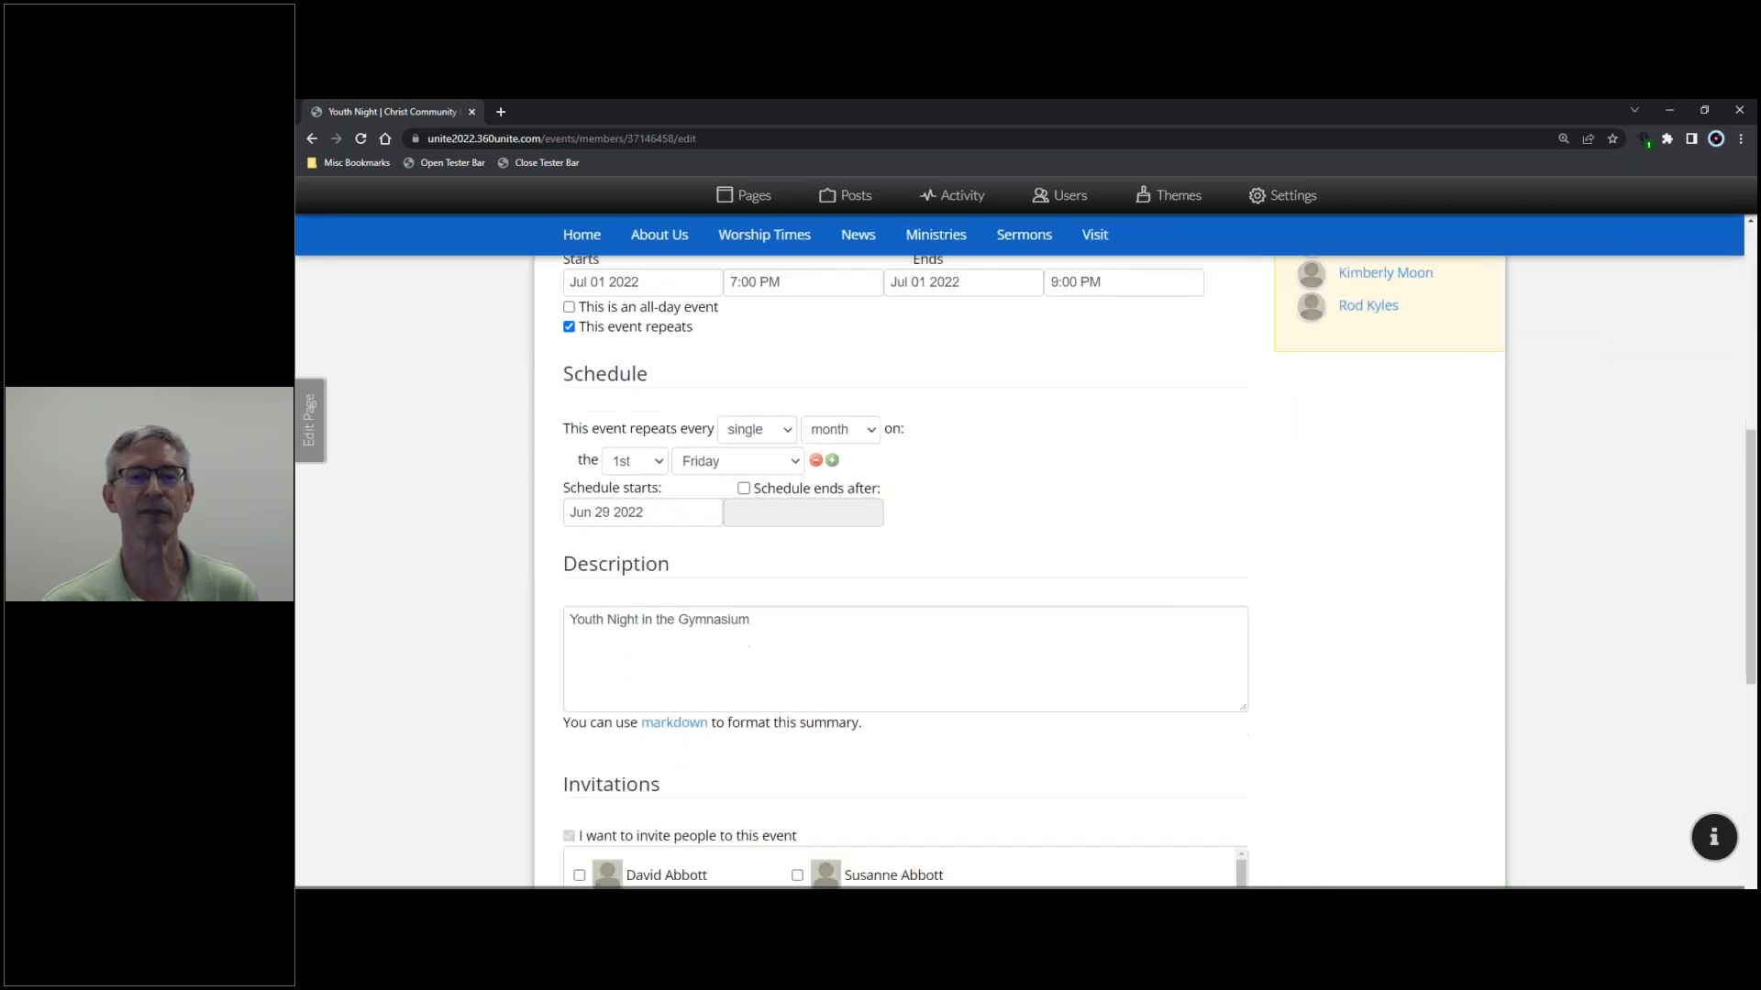
{"action": "scroll", "coordinate": [1256, 534], "scroll_direction": "up", "scroll_amount": 8}
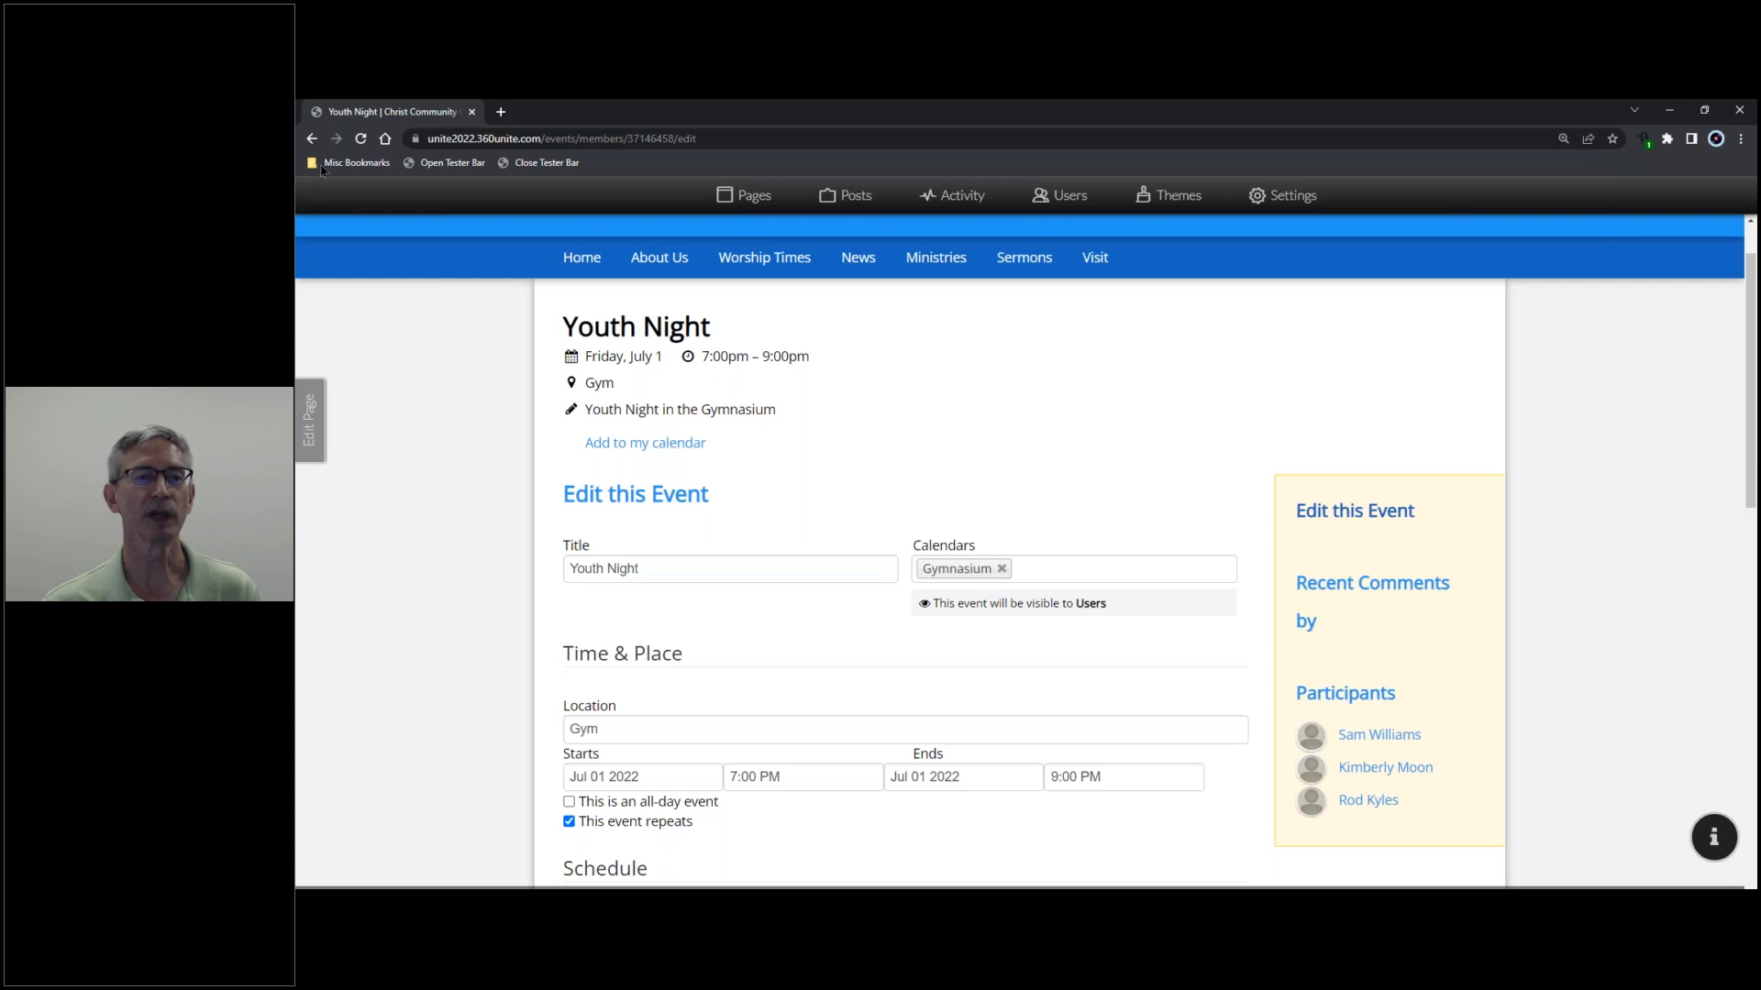
{"action": "left_click", "coordinate": [312, 138]}
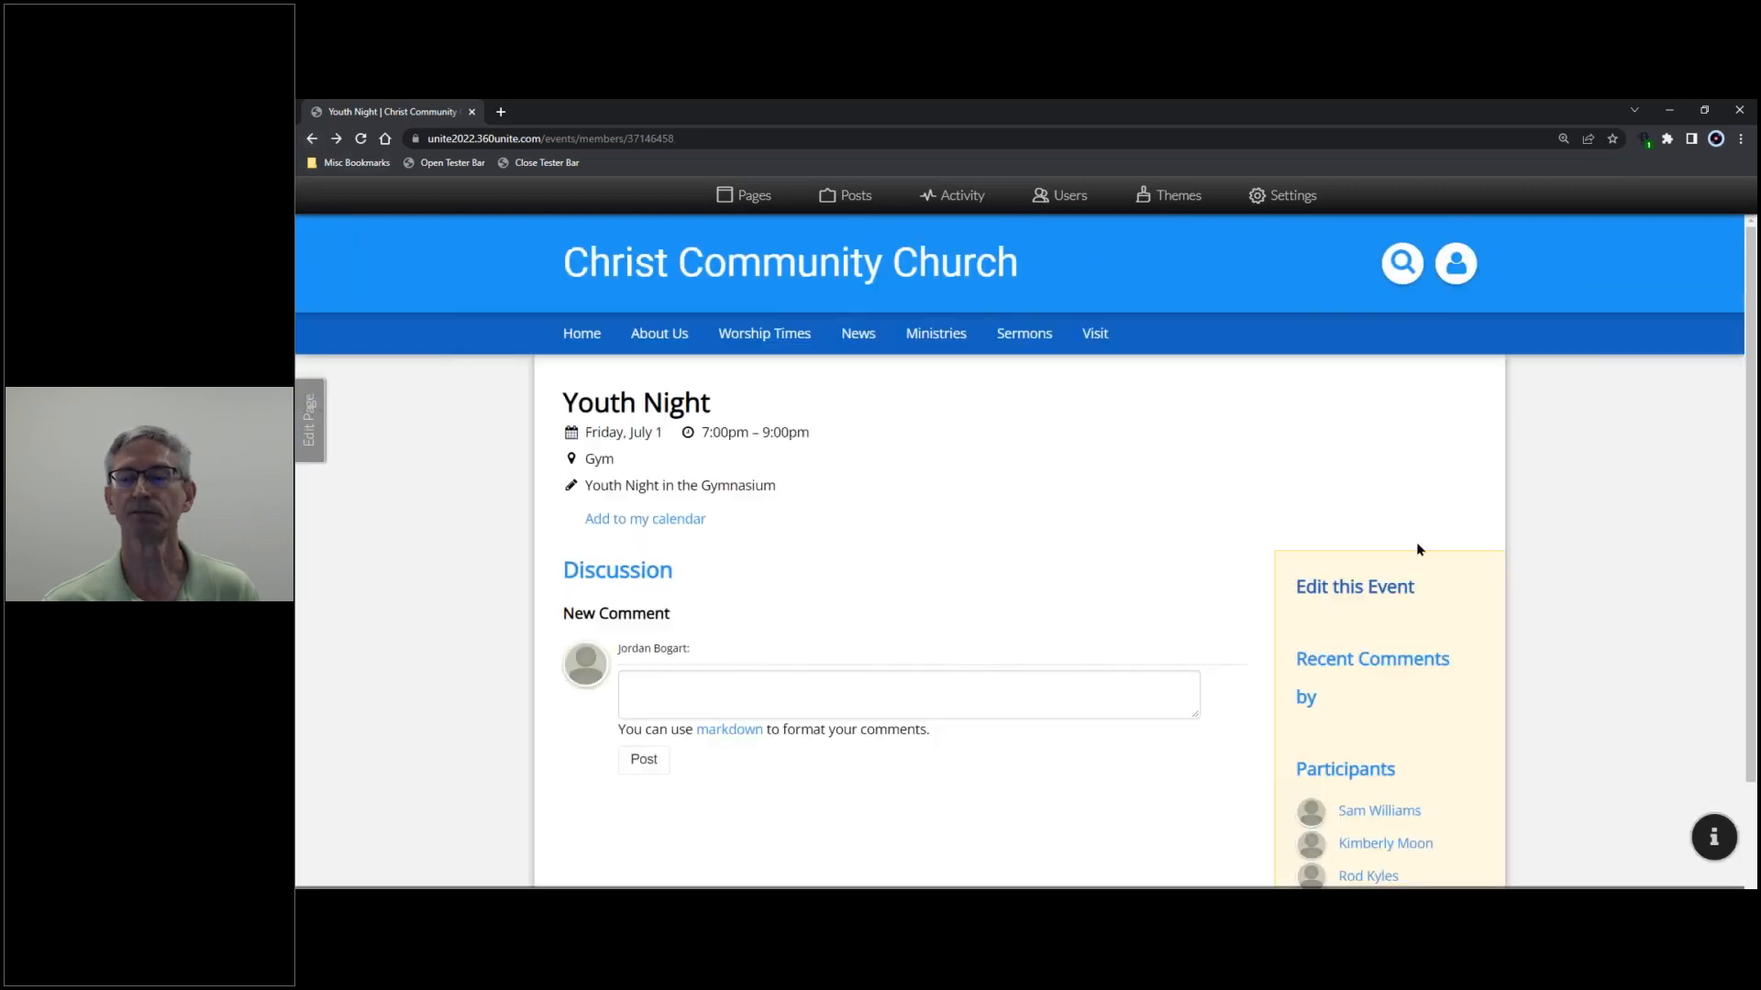
{"action": "scroll", "coordinate": [1427, 554], "scroll_direction": "down", "scroll_amount": 2}
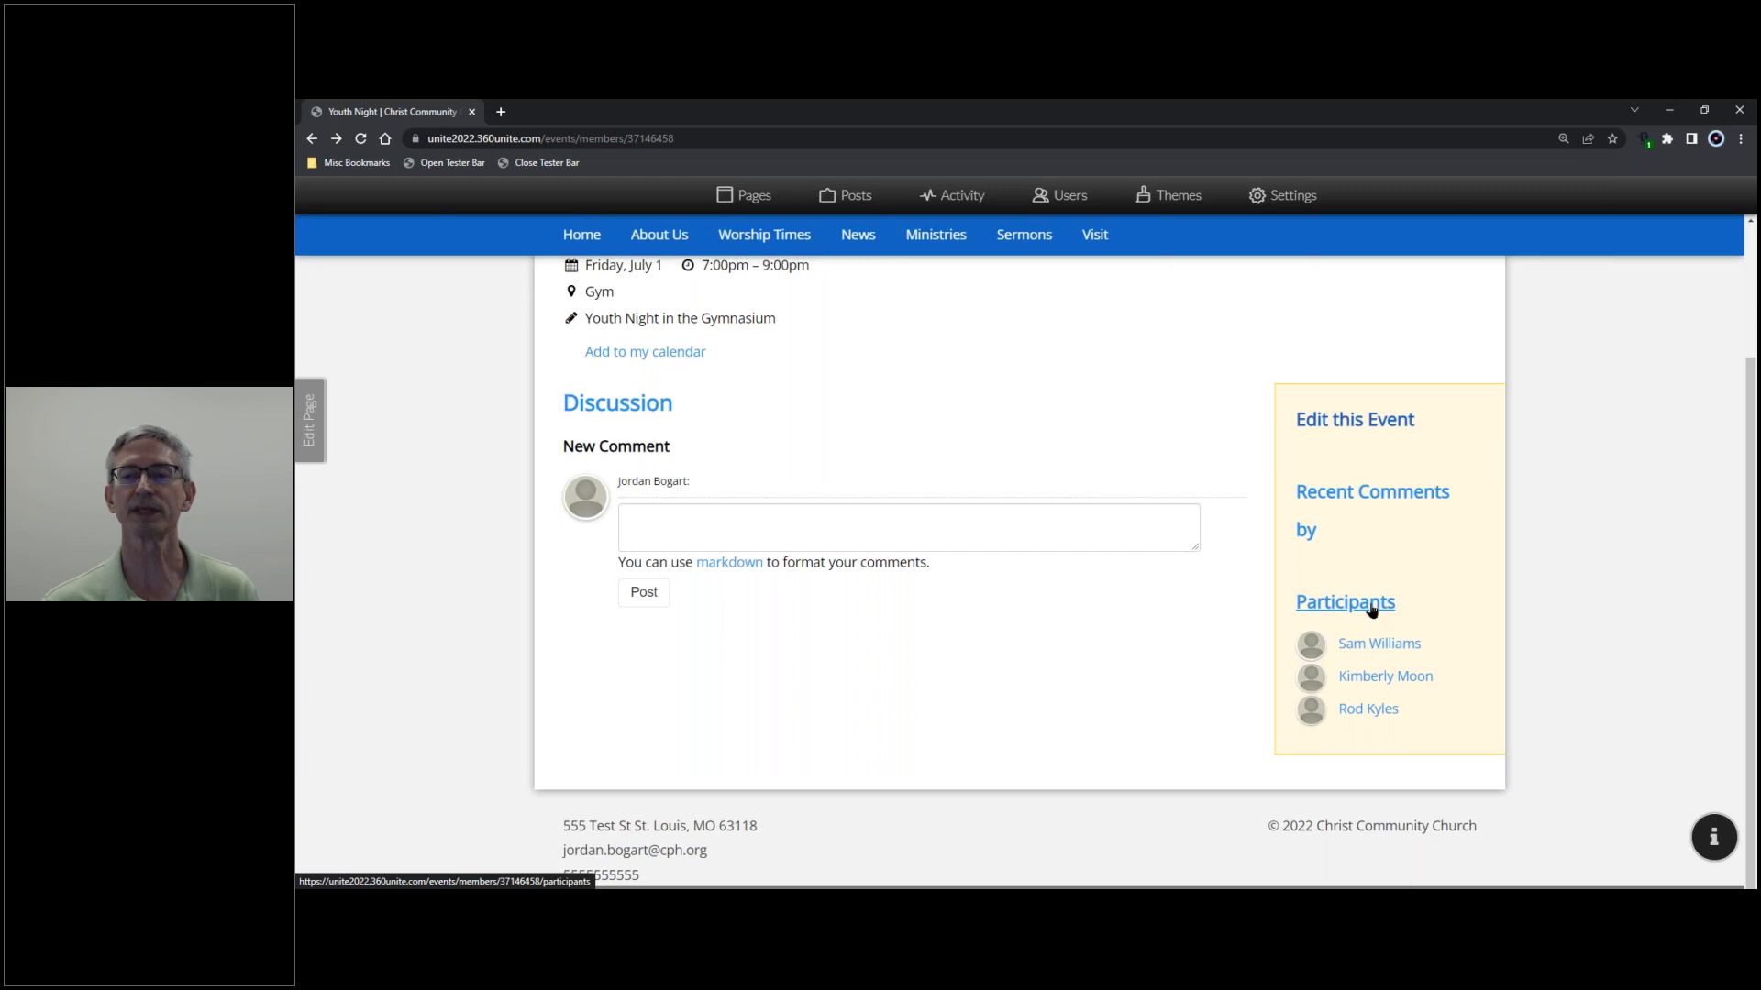
{"action": "scroll", "coordinate": [1373, 610], "scroll_direction": "up", "scroll_amount": 1}
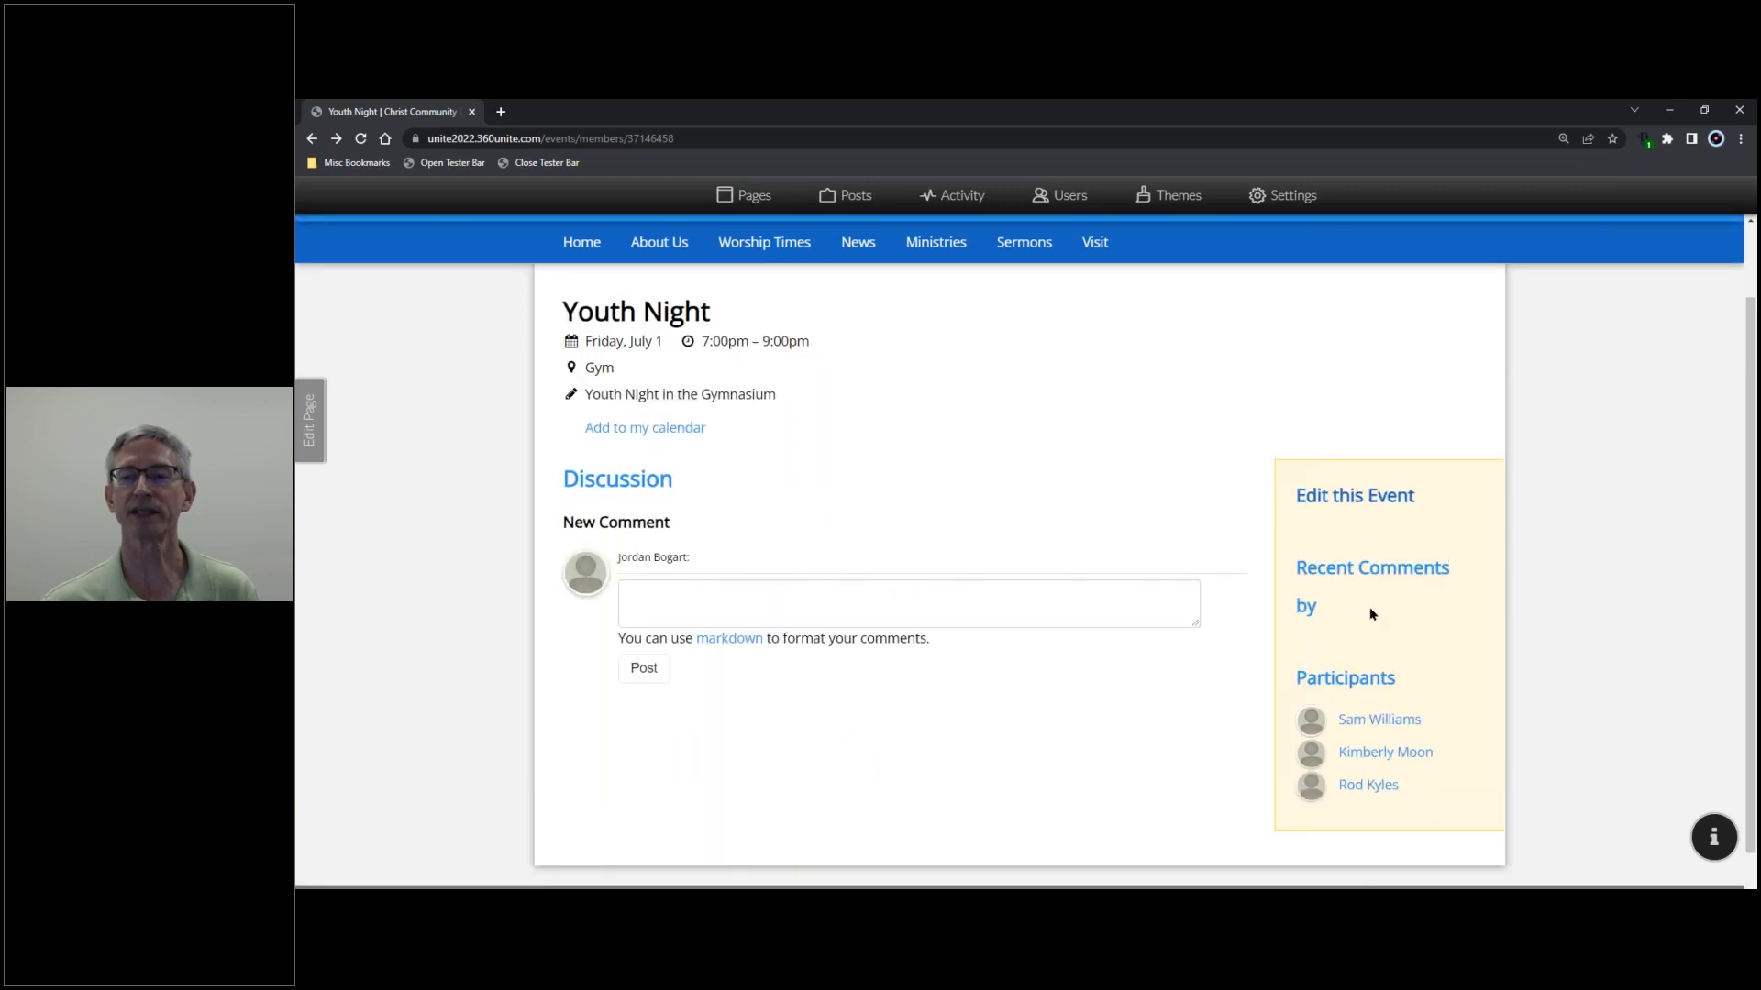
- Review the Youth Night participants and their responses, then go back to the event page
{"action": "left_click", "coordinate": [1367, 681]}
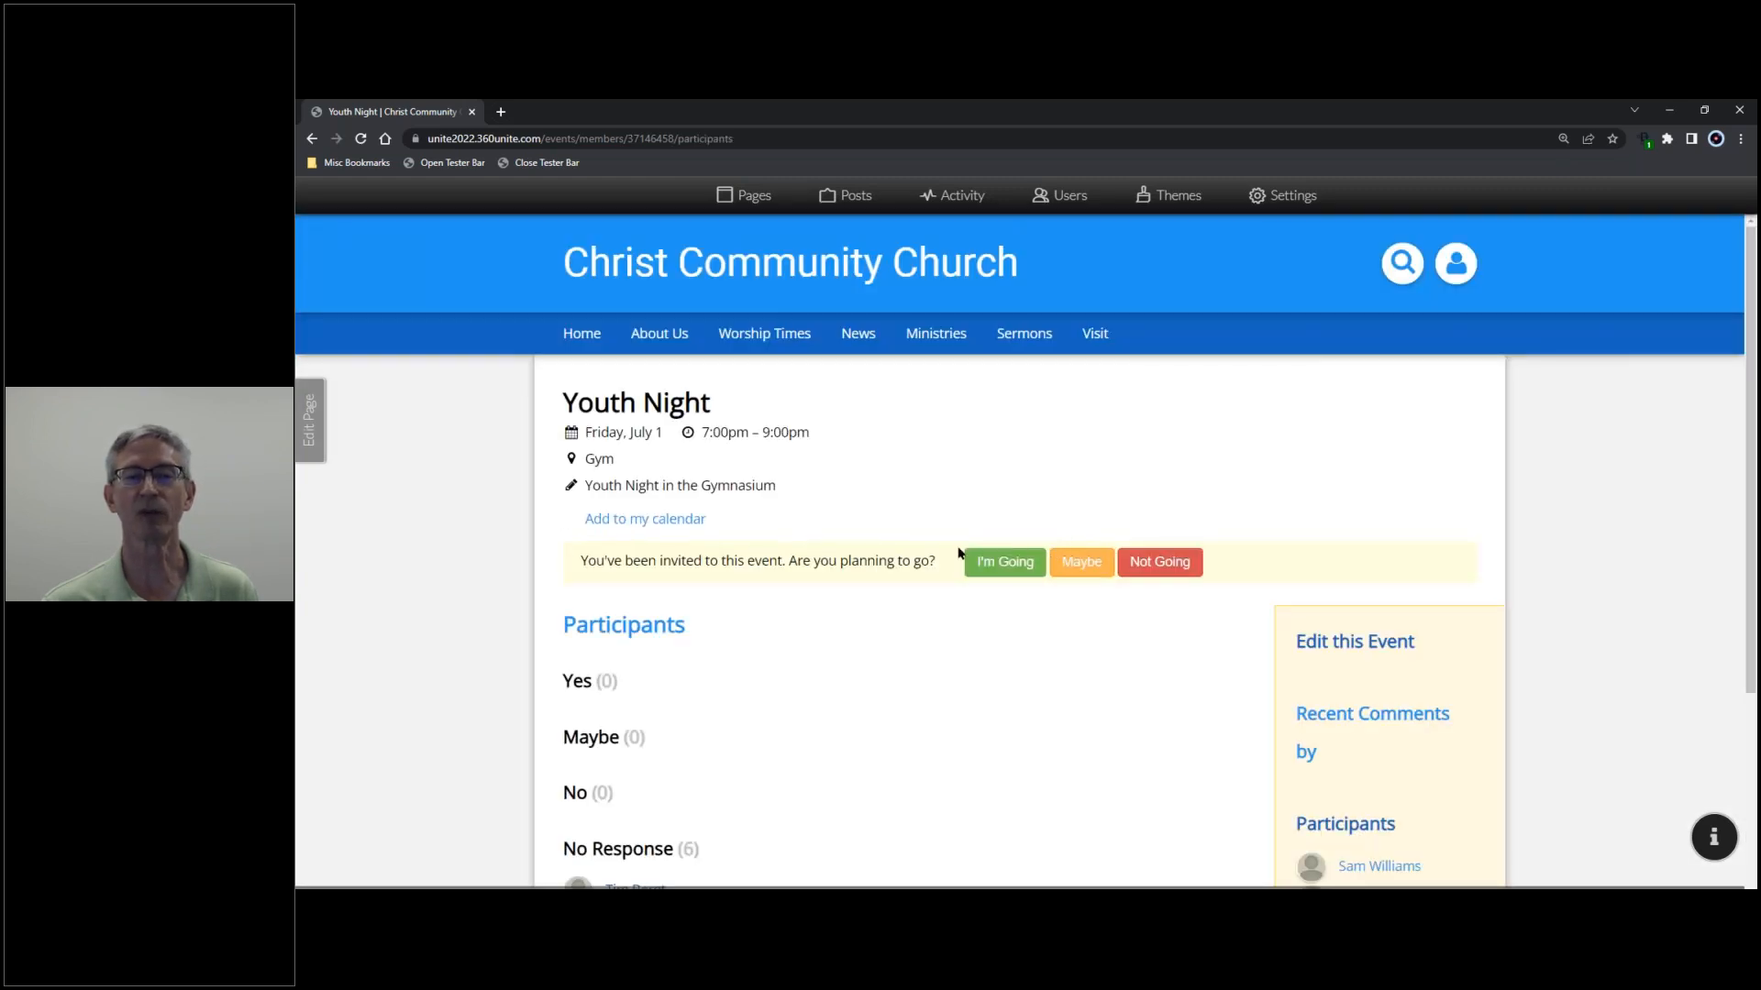
{"action": "scroll", "coordinate": [865, 614], "scroll_direction": "down", "scroll_amount": 2}
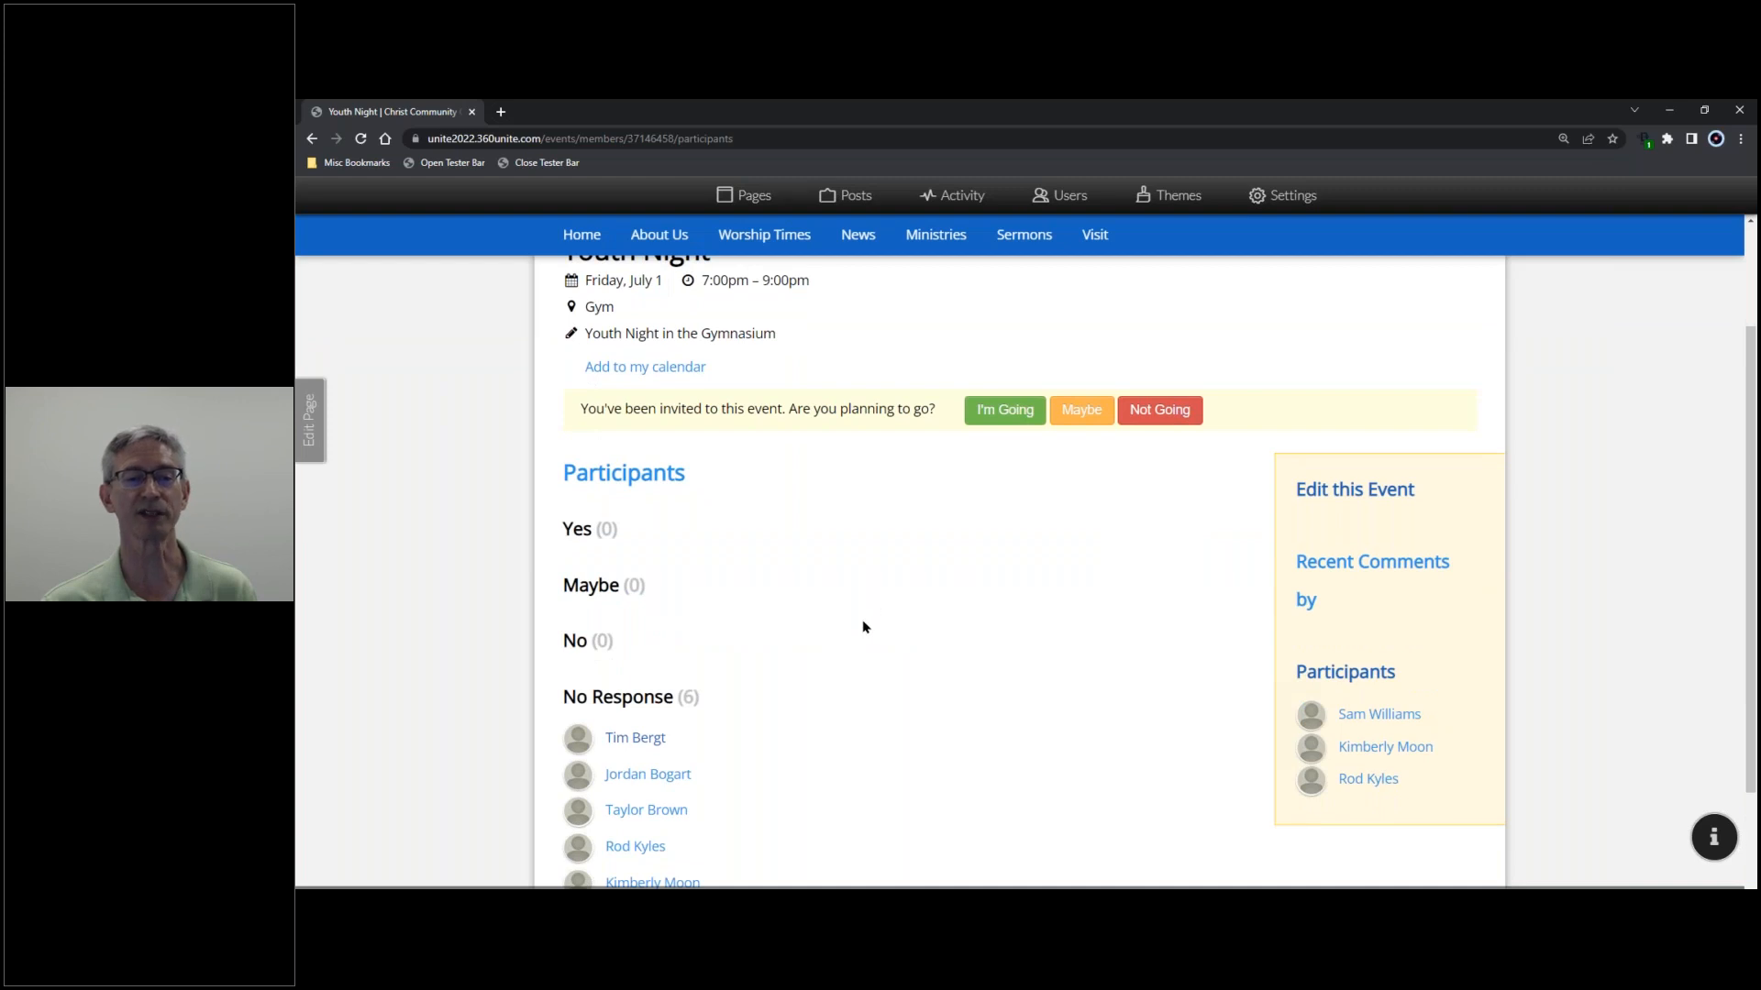
{"action": "scroll", "coordinate": [862, 626], "scroll_direction": "down", "scroll_amount": 2}
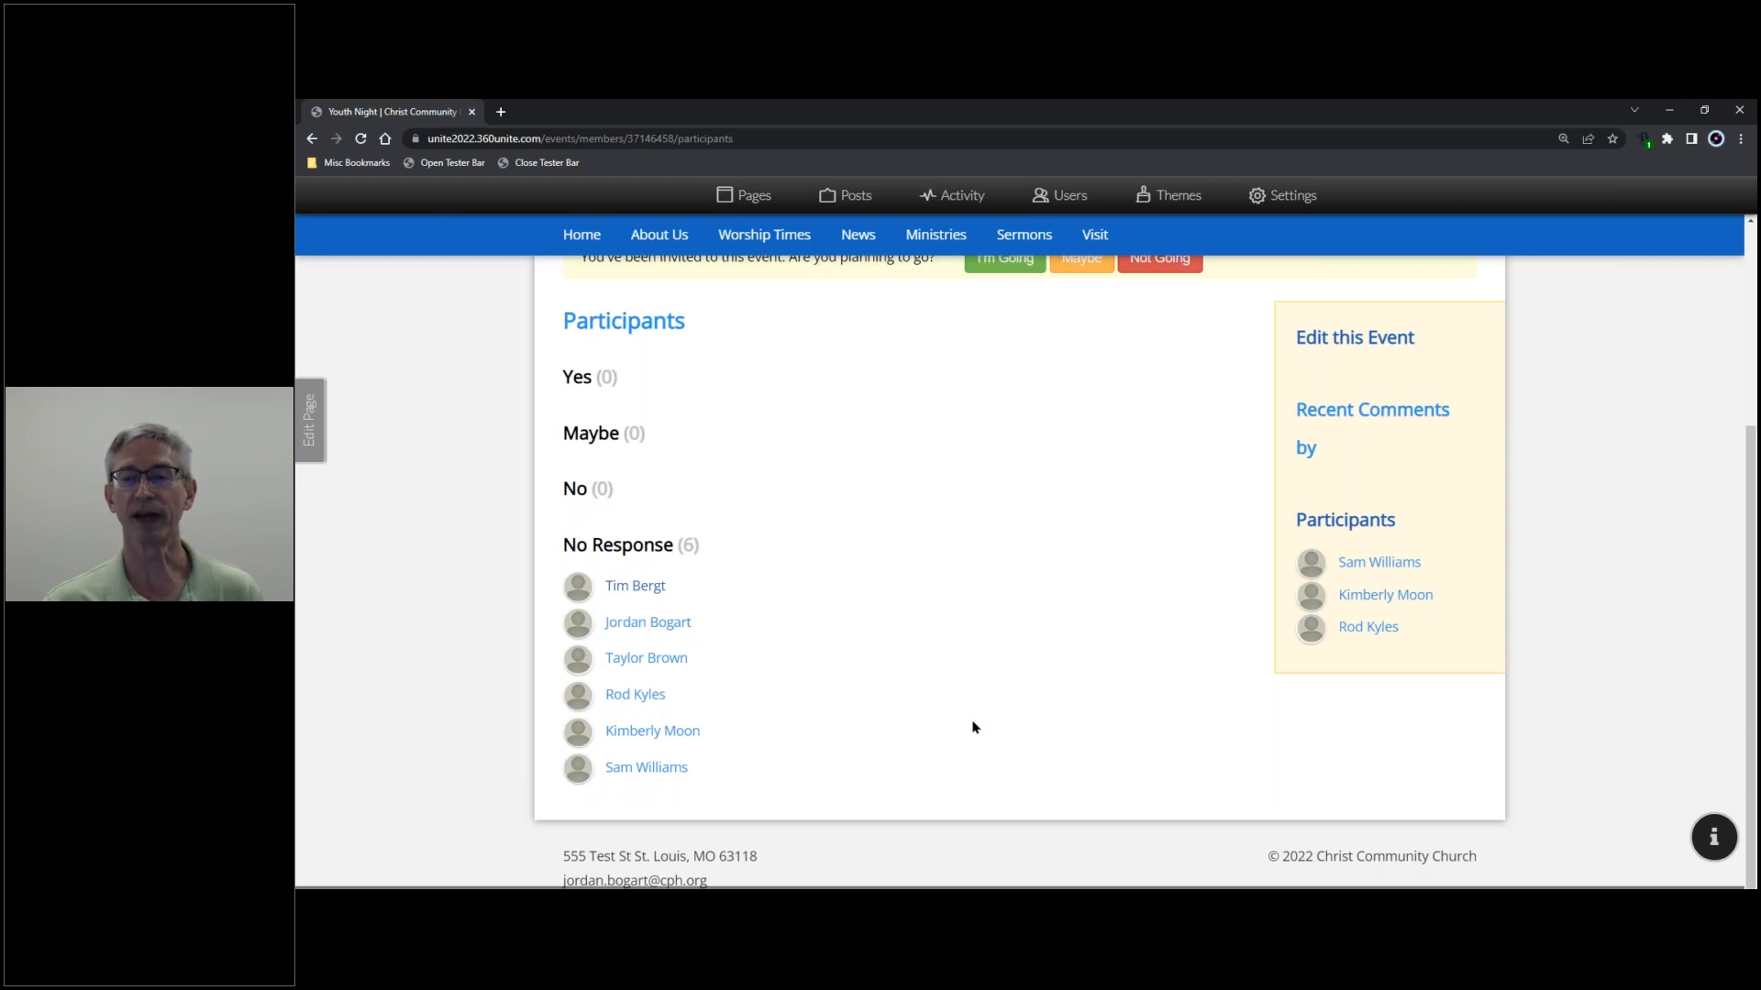
{"action": "scroll", "coordinate": [1009, 716], "scroll_direction": "up", "scroll_amount": 3}
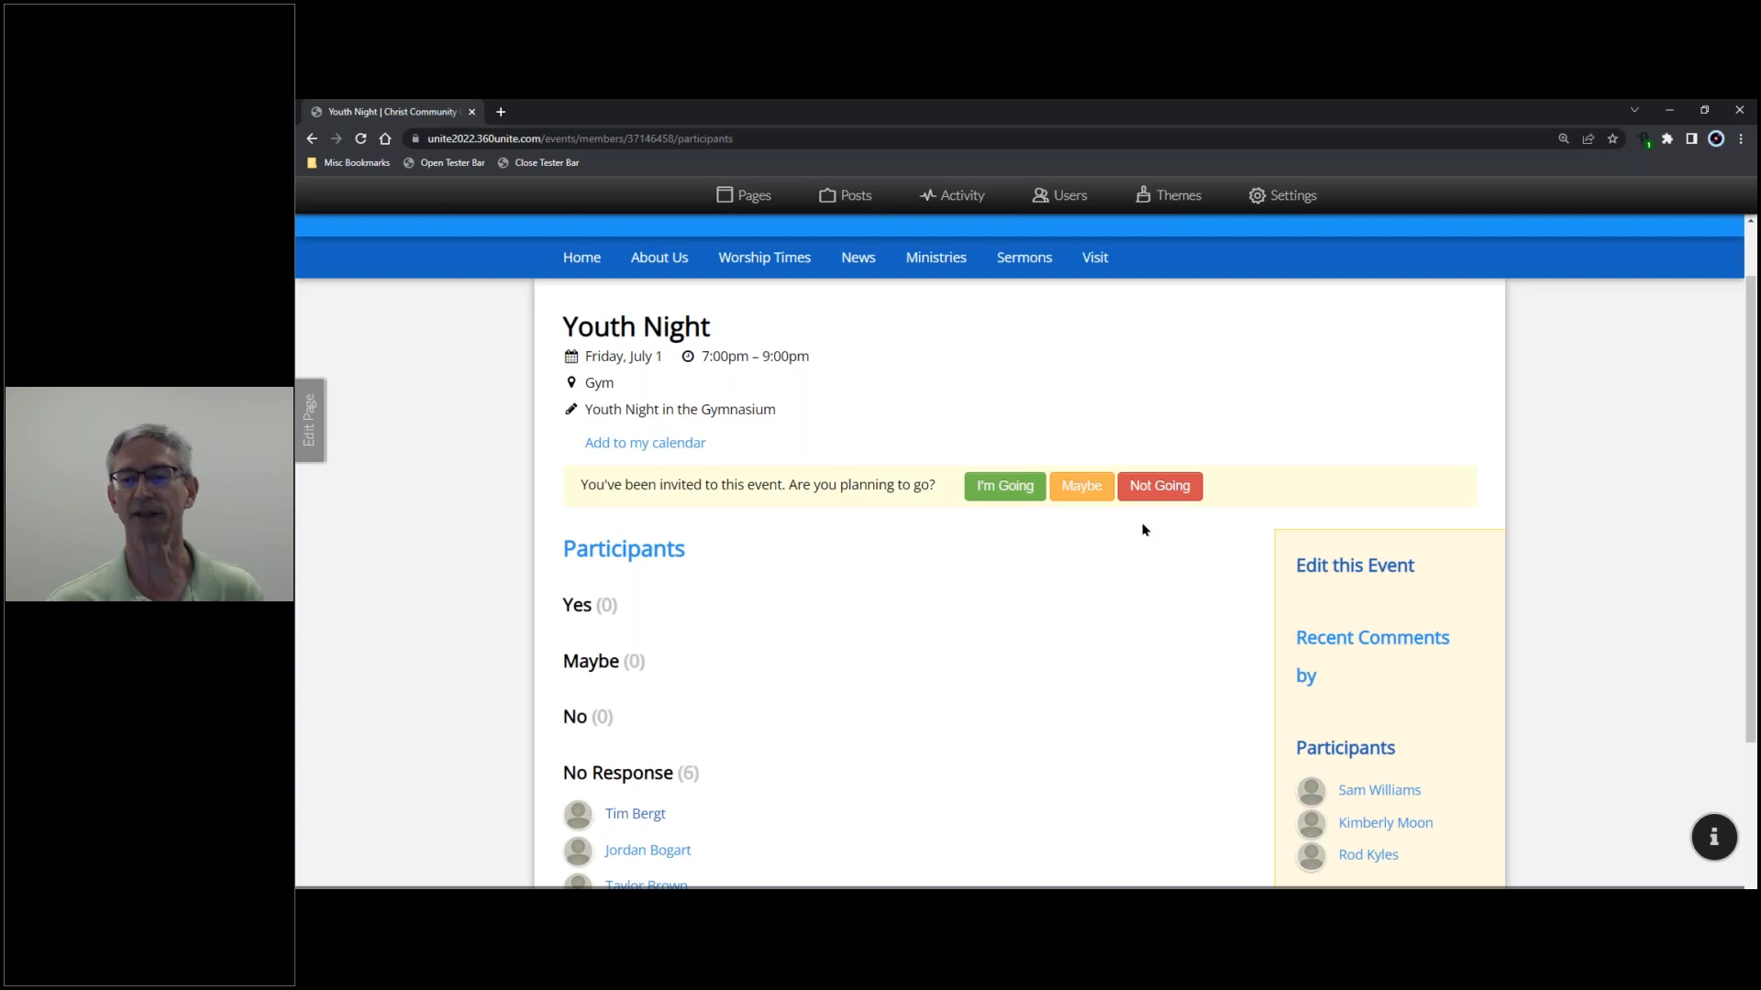
{"action": "scroll", "coordinate": [1143, 530], "scroll_direction": "down", "scroll_amount": 2}
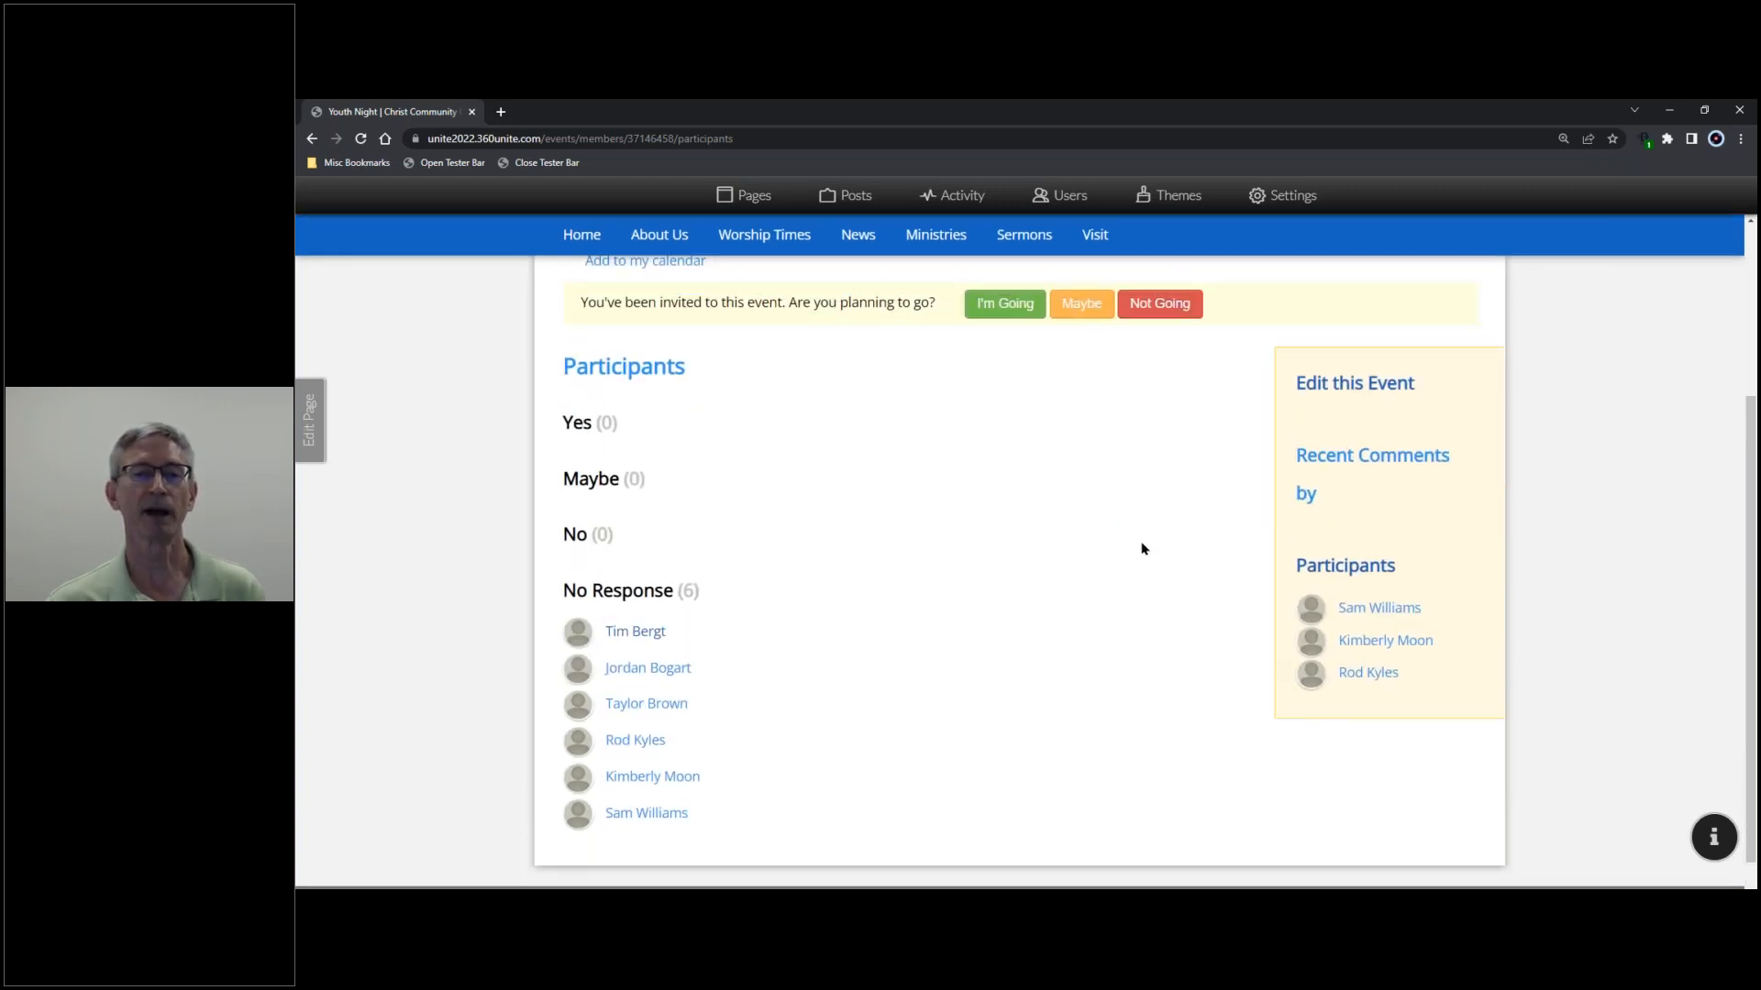
{"action": "scroll", "coordinate": [1140, 549], "scroll_direction": "up", "scroll_amount": 3}
{"action": "left_click", "coordinate": [312, 138]}
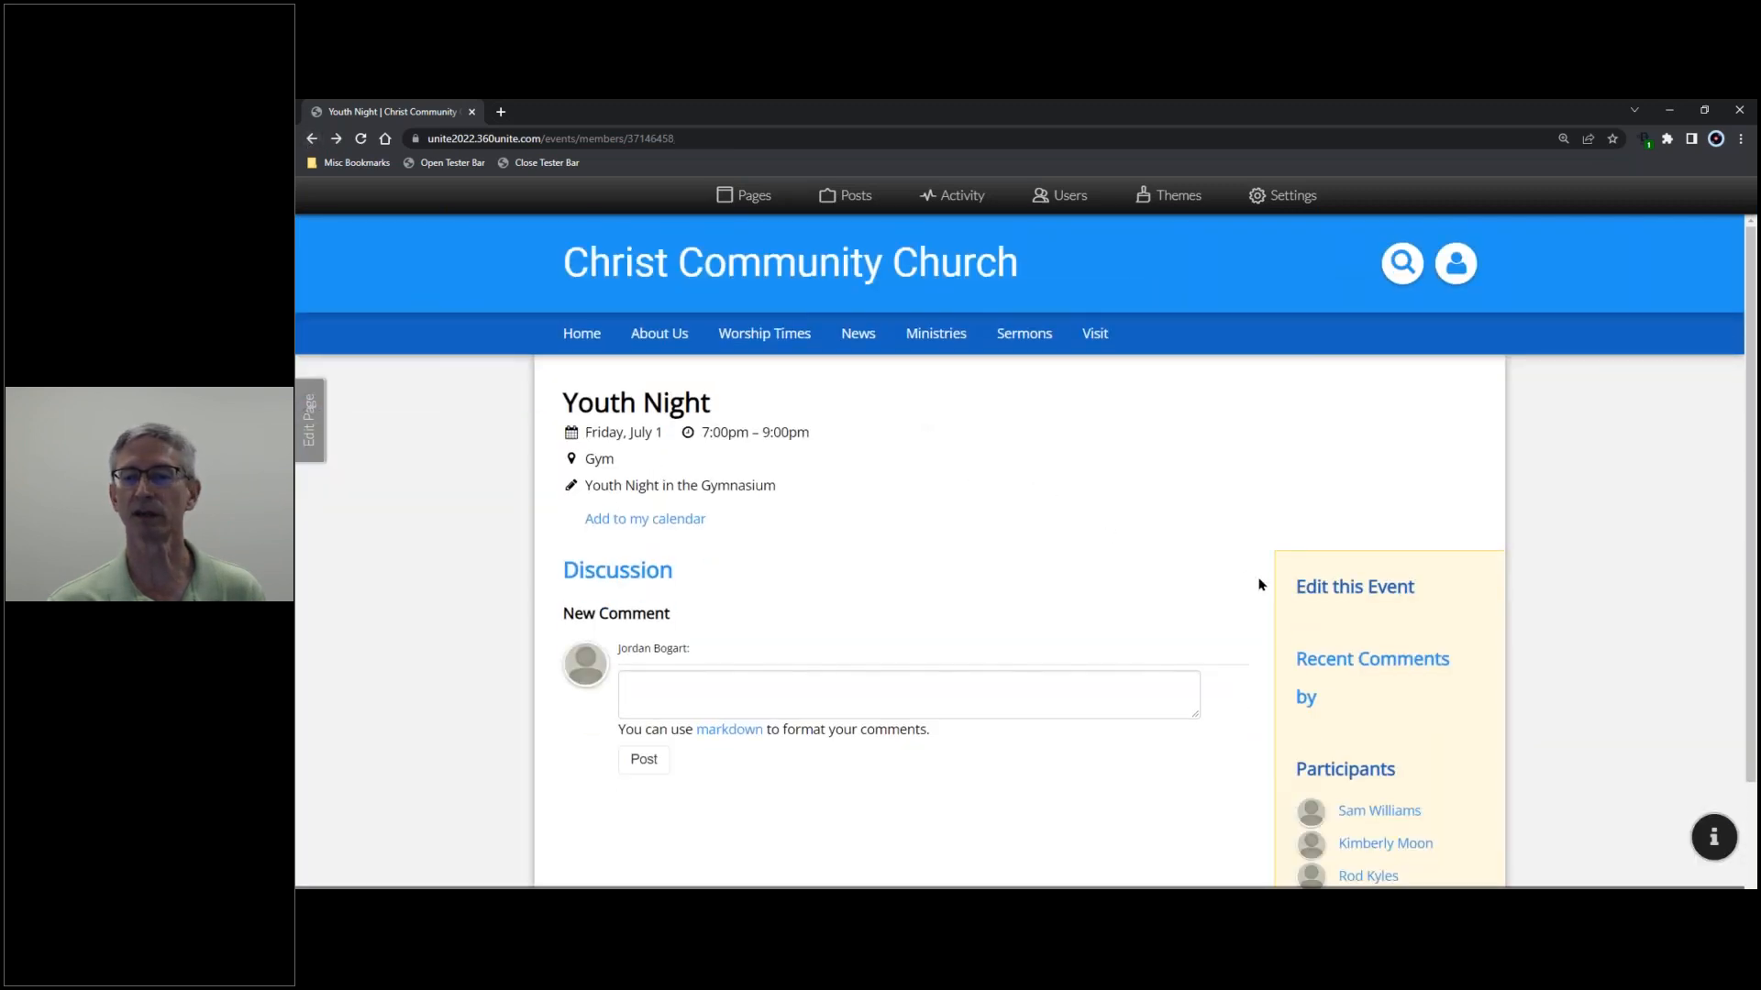
- Edit Youth Night and uninvite everyone with Select None
{"action": "left_click", "coordinate": [1341, 592]}
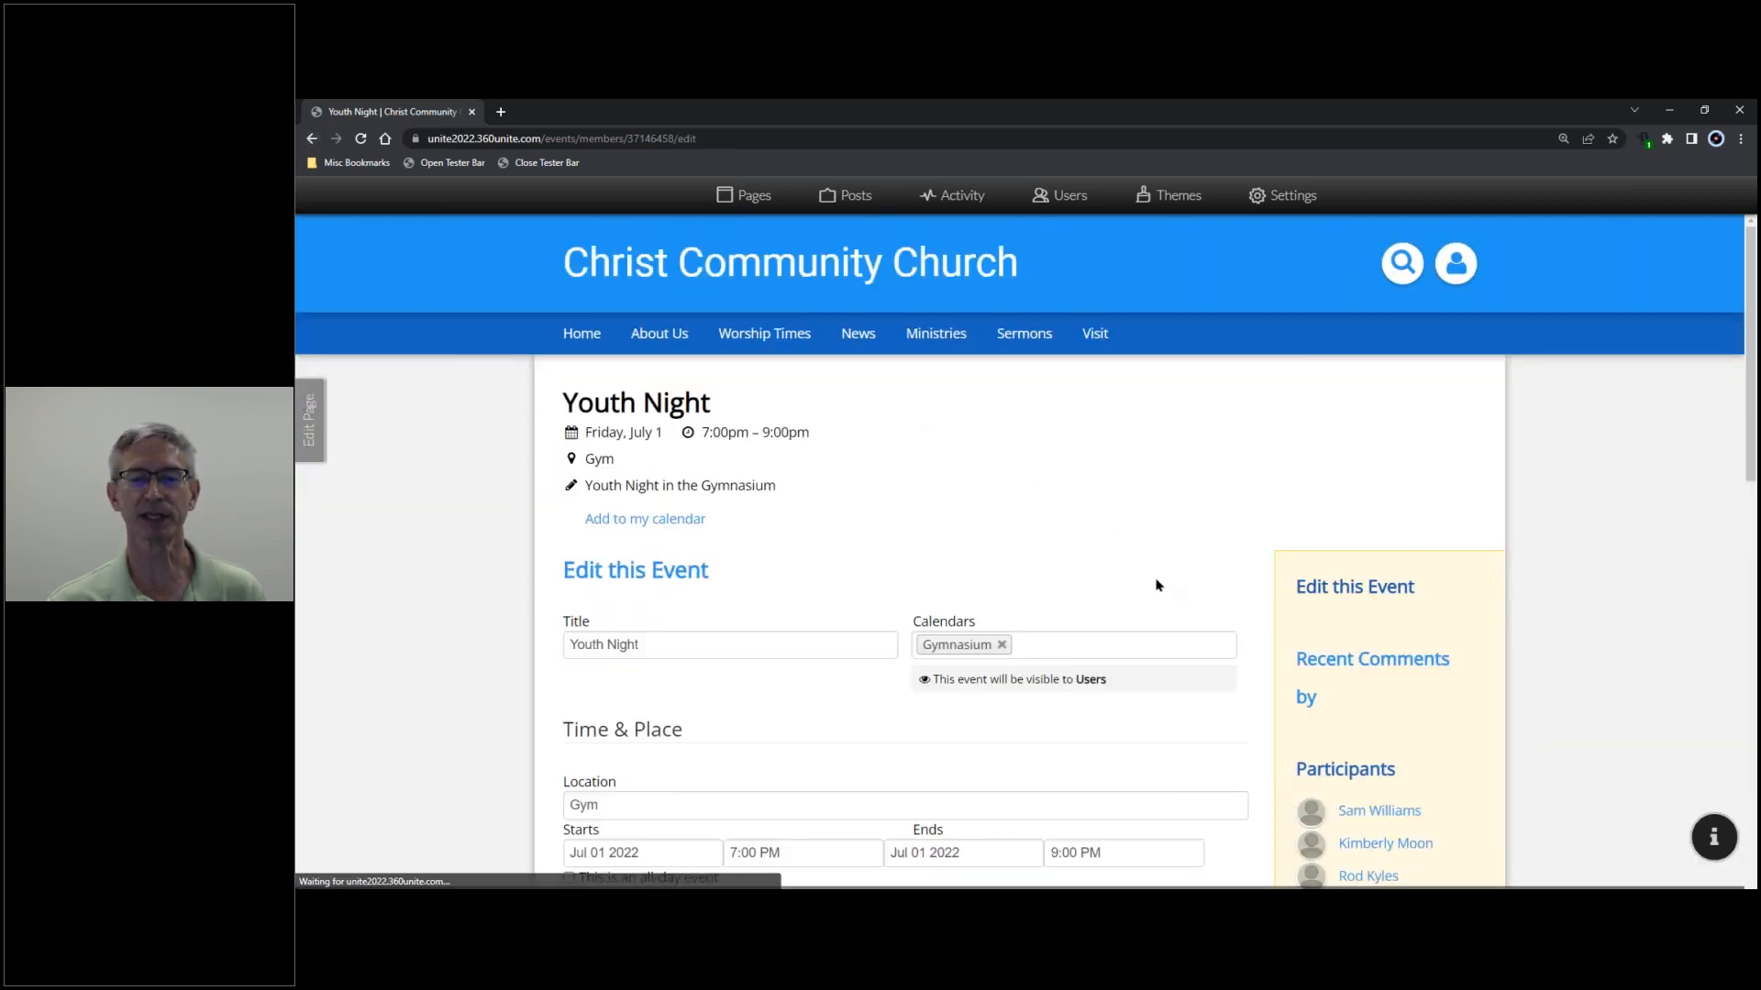
{"action": "scroll", "coordinate": [1183, 596], "scroll_direction": "down", "scroll_amount": 5}
{"action": "scroll", "coordinate": [1157, 585], "scroll_direction": "down", "scroll_amount": 7}
{"action": "scroll", "coordinate": [1152, 582], "scroll_direction": "up", "scroll_amount": 2}
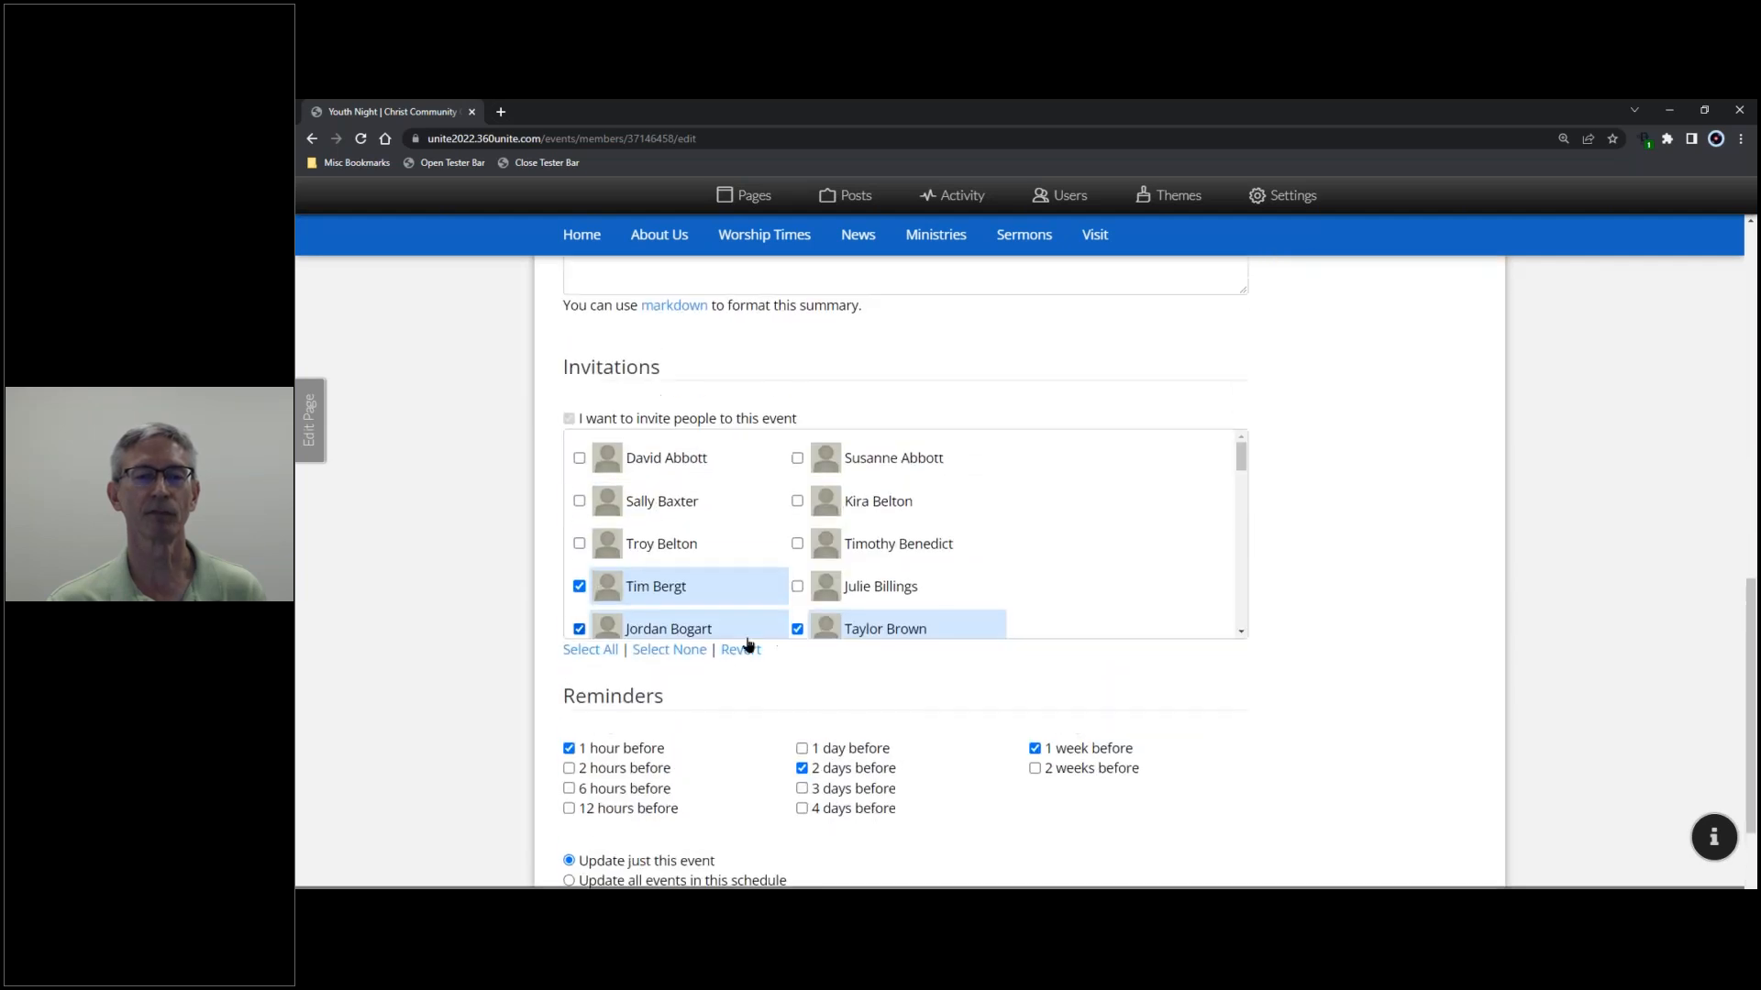
{"action": "left_click", "coordinate": [668, 650]}
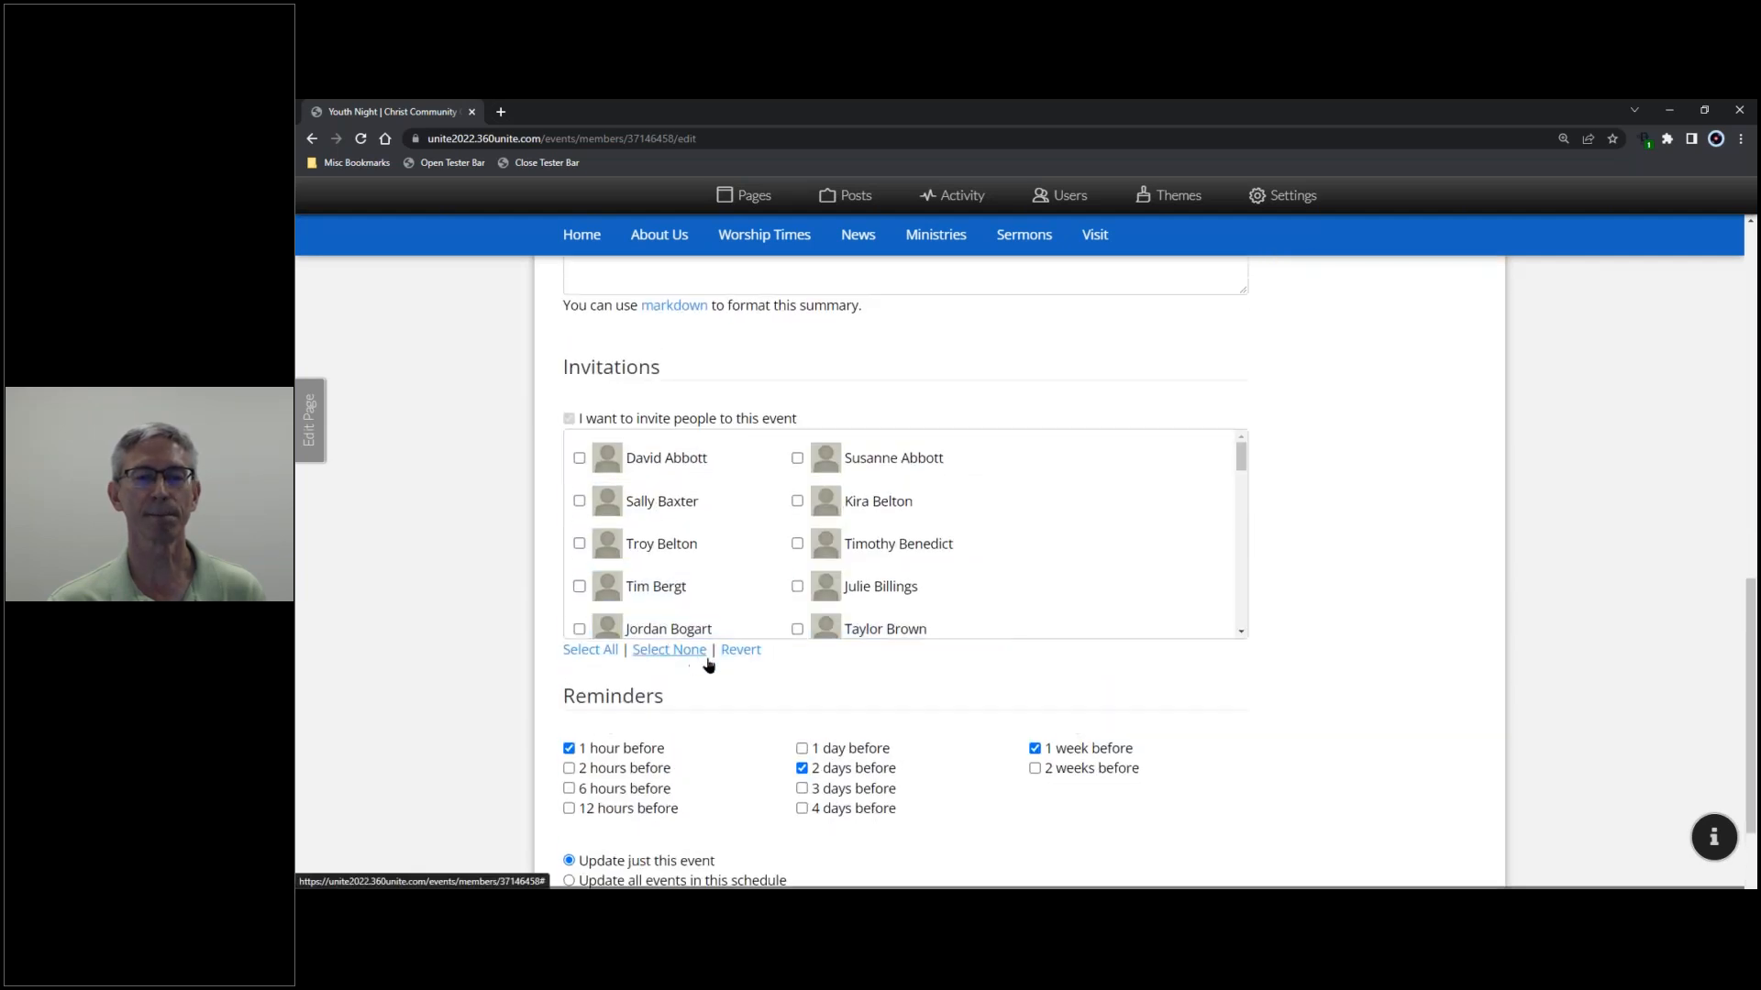
- Untick the 2 days, 1 week and 1 hour reminders and update all events in this schedule
{"action": "scroll", "coordinate": [807, 675], "scroll_direction": "down", "scroll_amount": 2}
{"action": "left_click", "coordinate": [801, 616]}
{"action": "left_click", "coordinate": [1034, 596]}
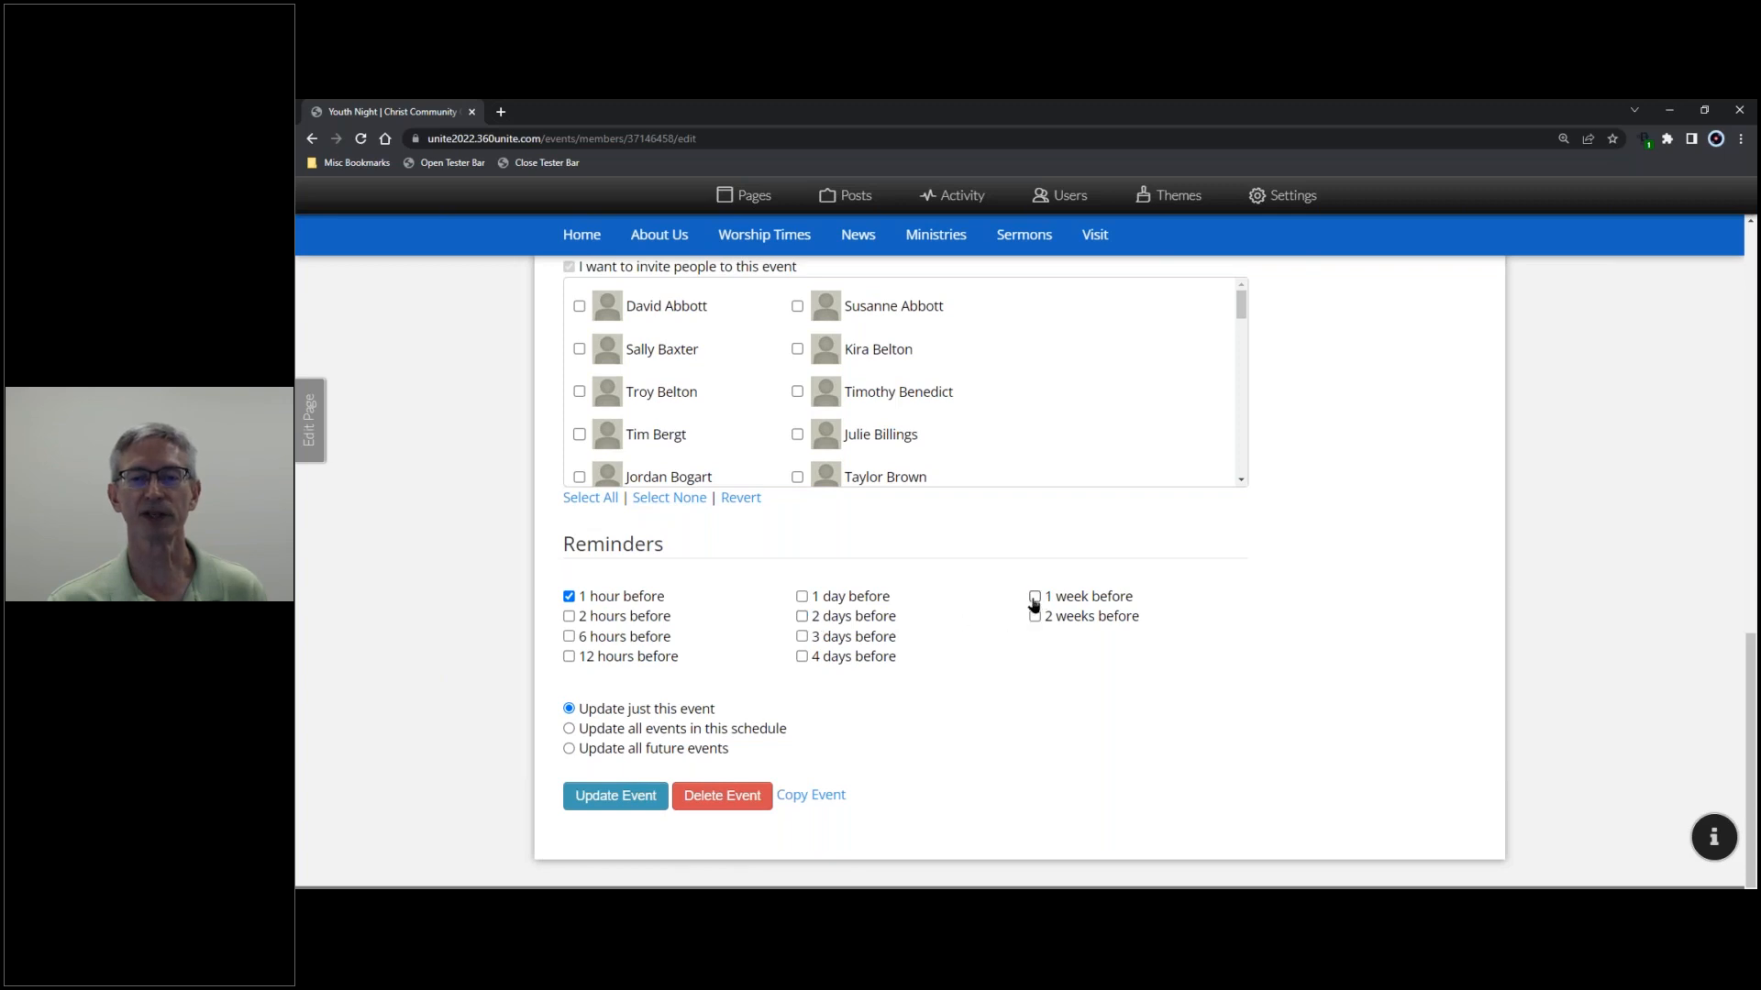
{"action": "left_click", "coordinate": [568, 597]}
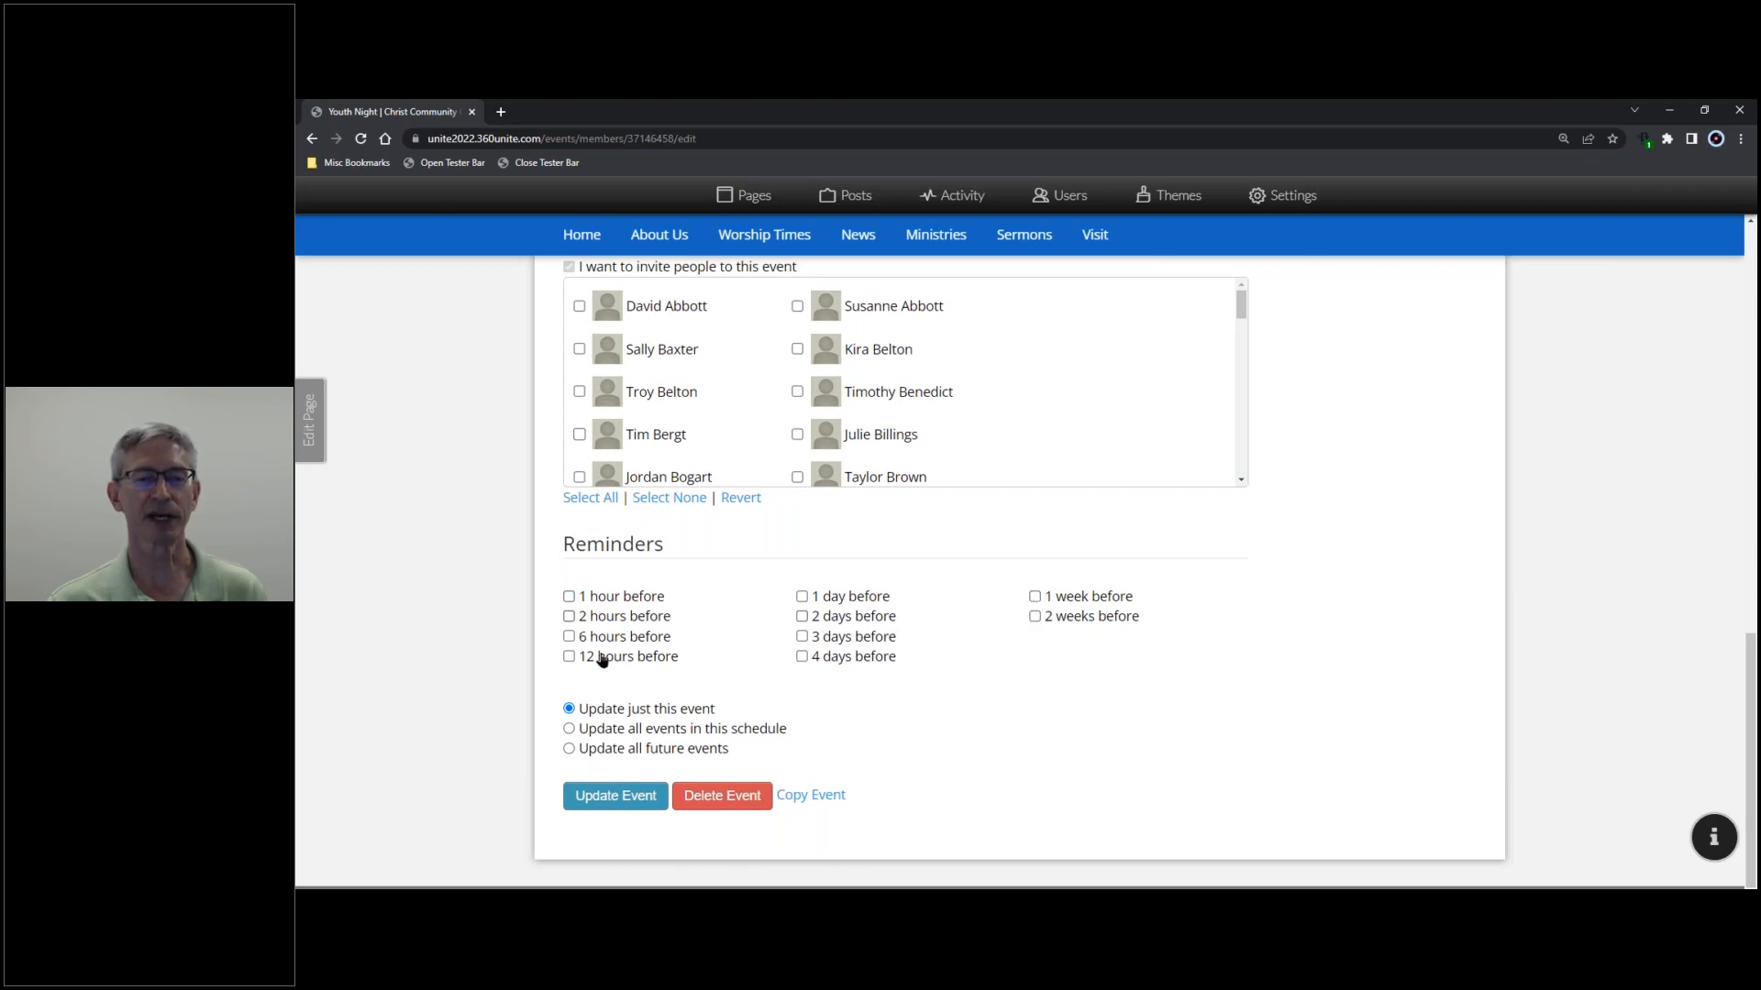
{"action": "left_click", "coordinate": [652, 731]}
{"action": "left_click", "coordinate": [641, 797]}
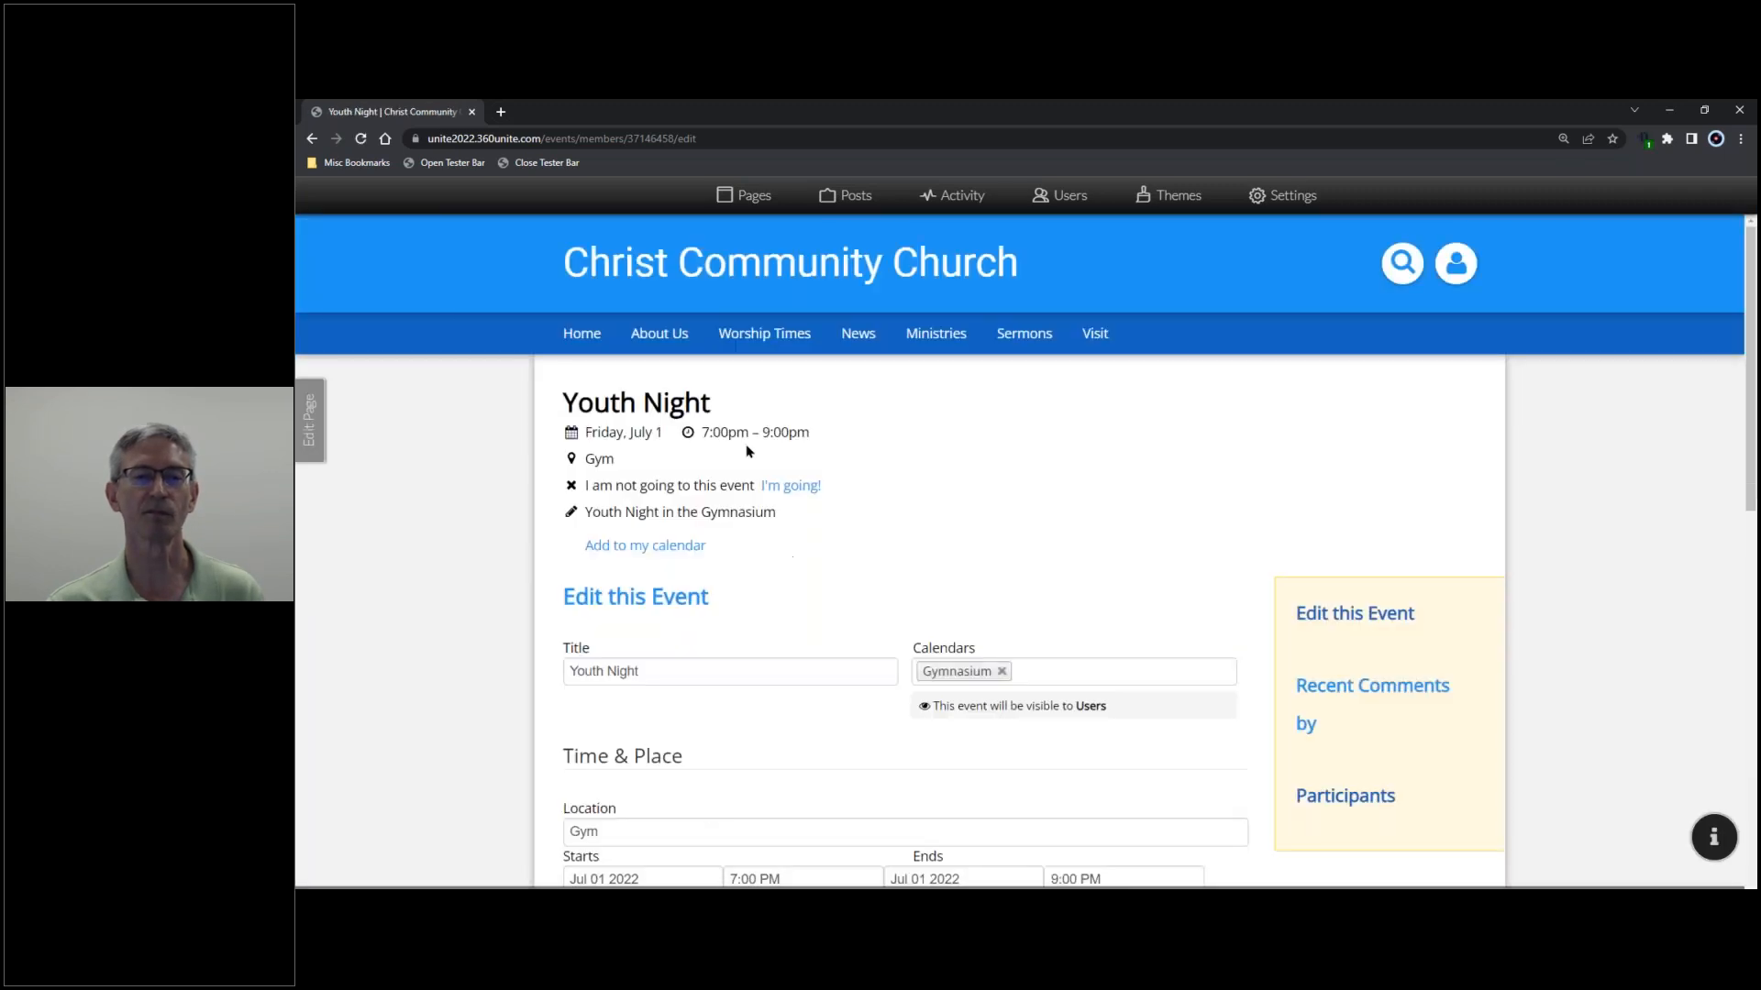
- Open the church Calendar from the News menu and show the available calendars
{"action": "left_click", "coordinate": [873, 339]}
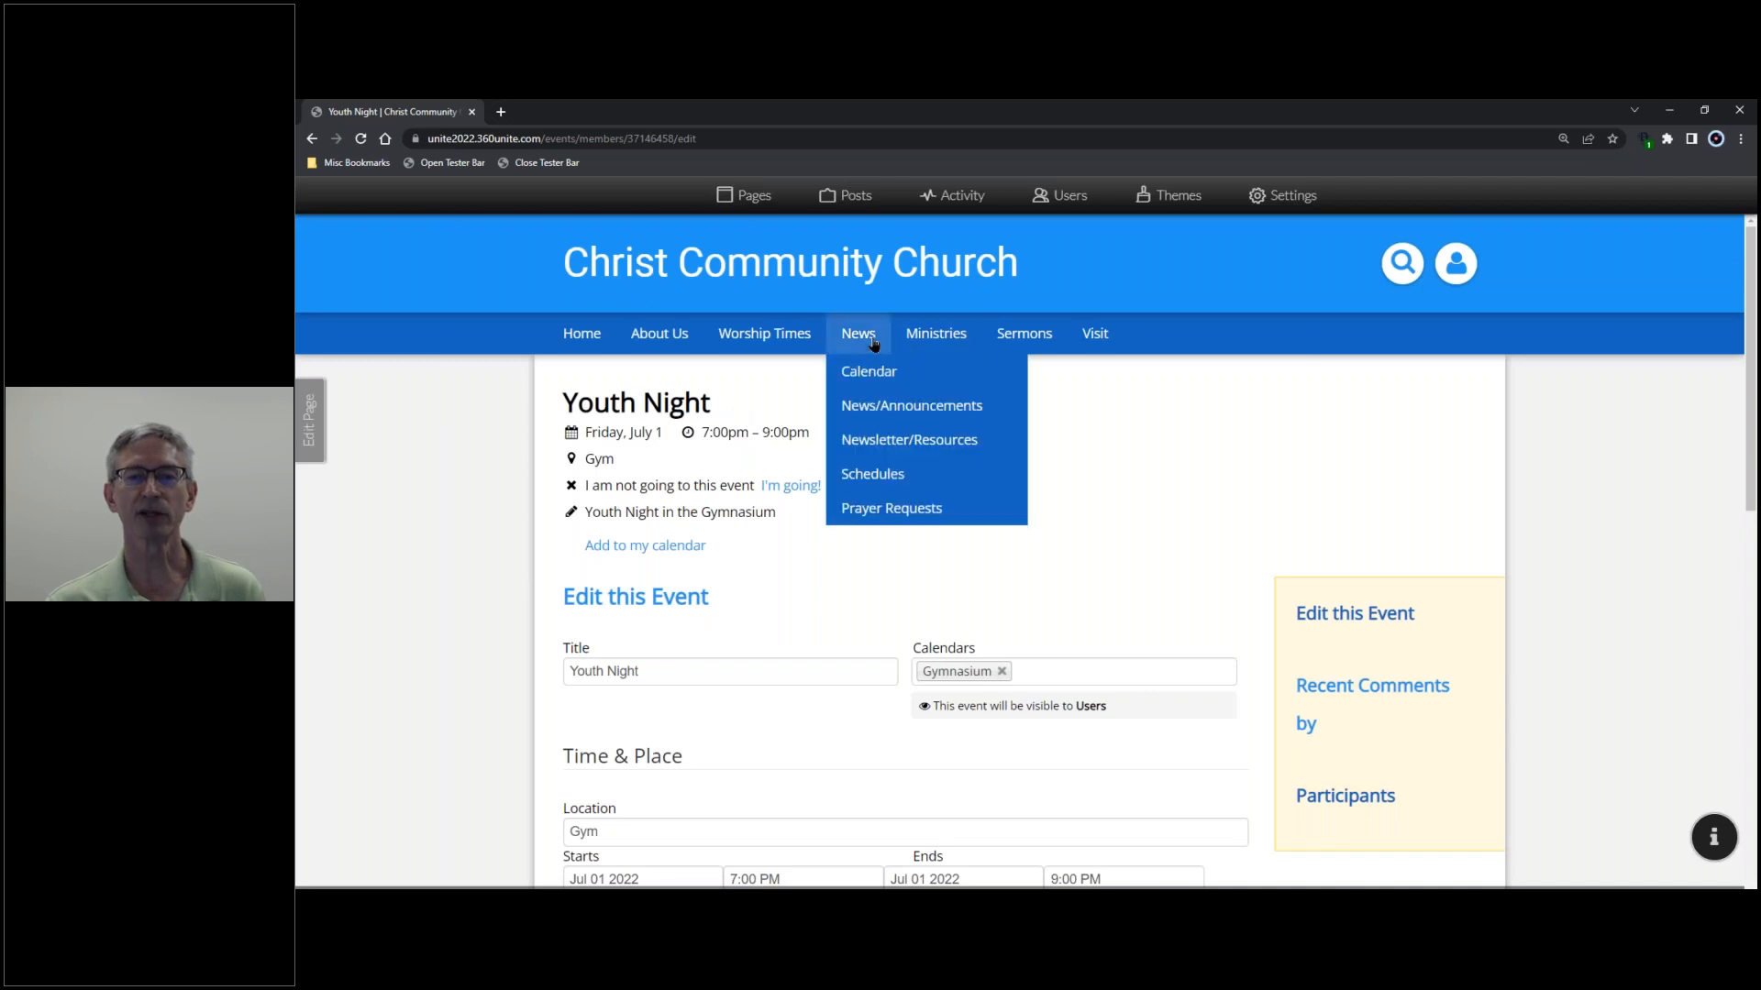
{"action": "left_click", "coordinate": [869, 371]}
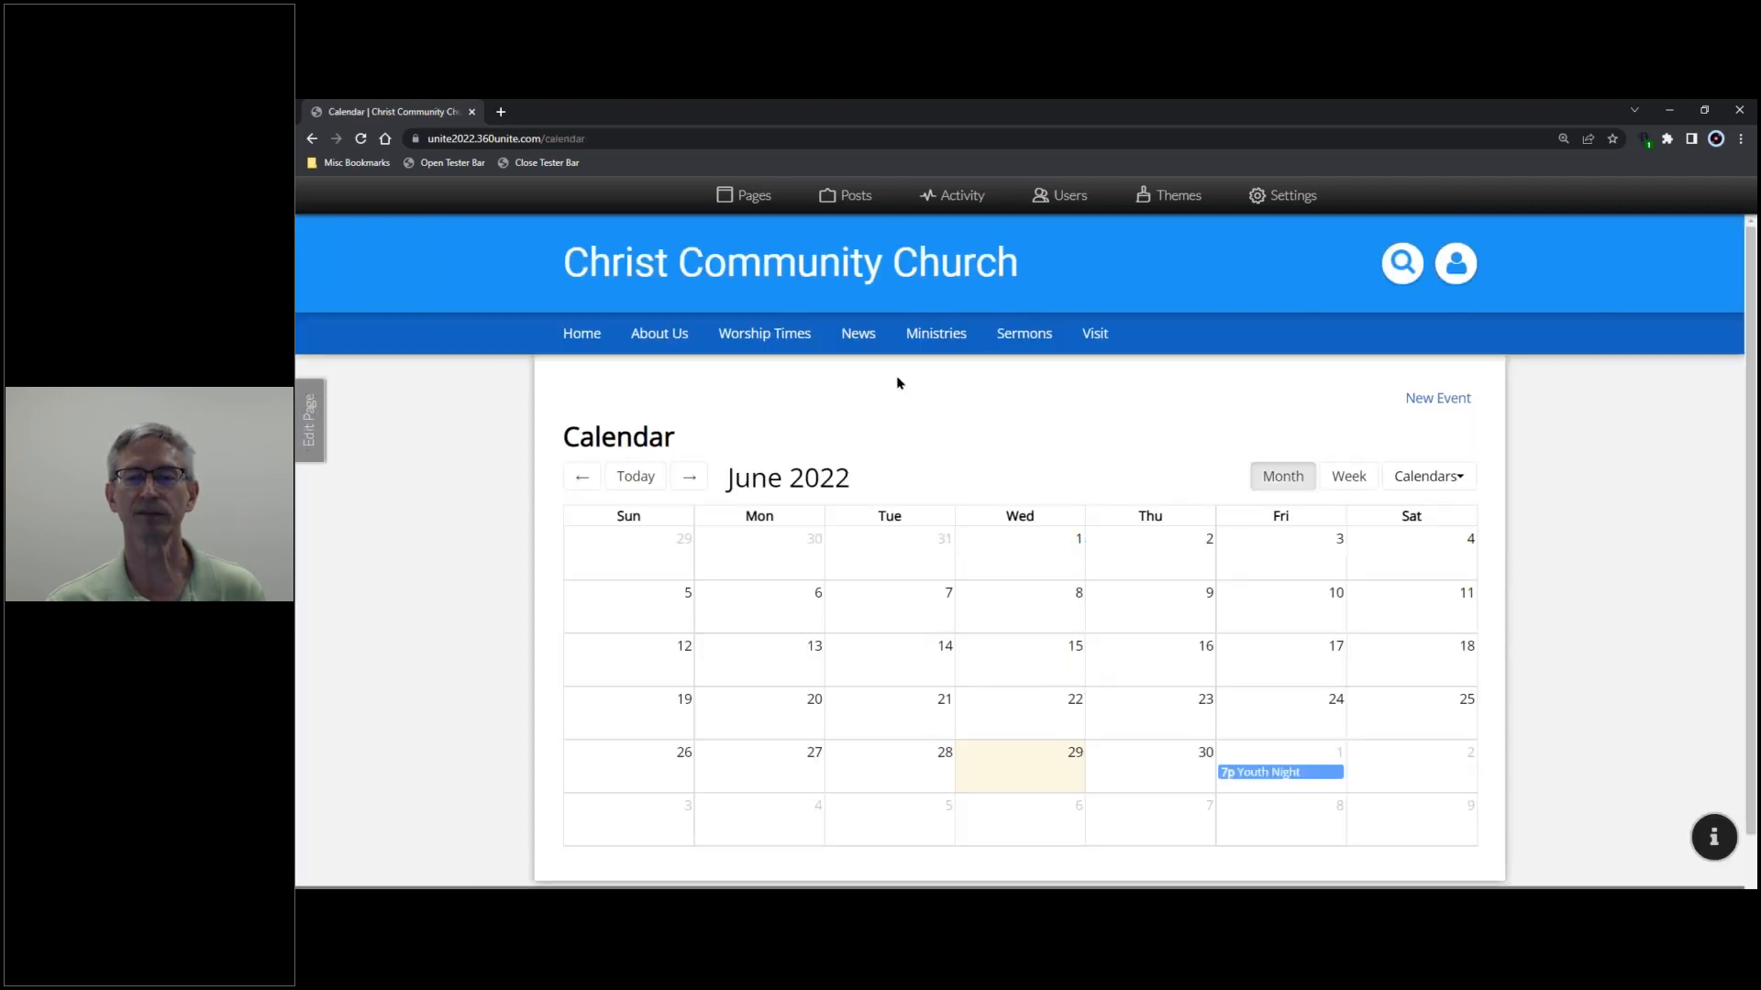
{"action": "mouse_move", "coordinate": [1282, 782]}
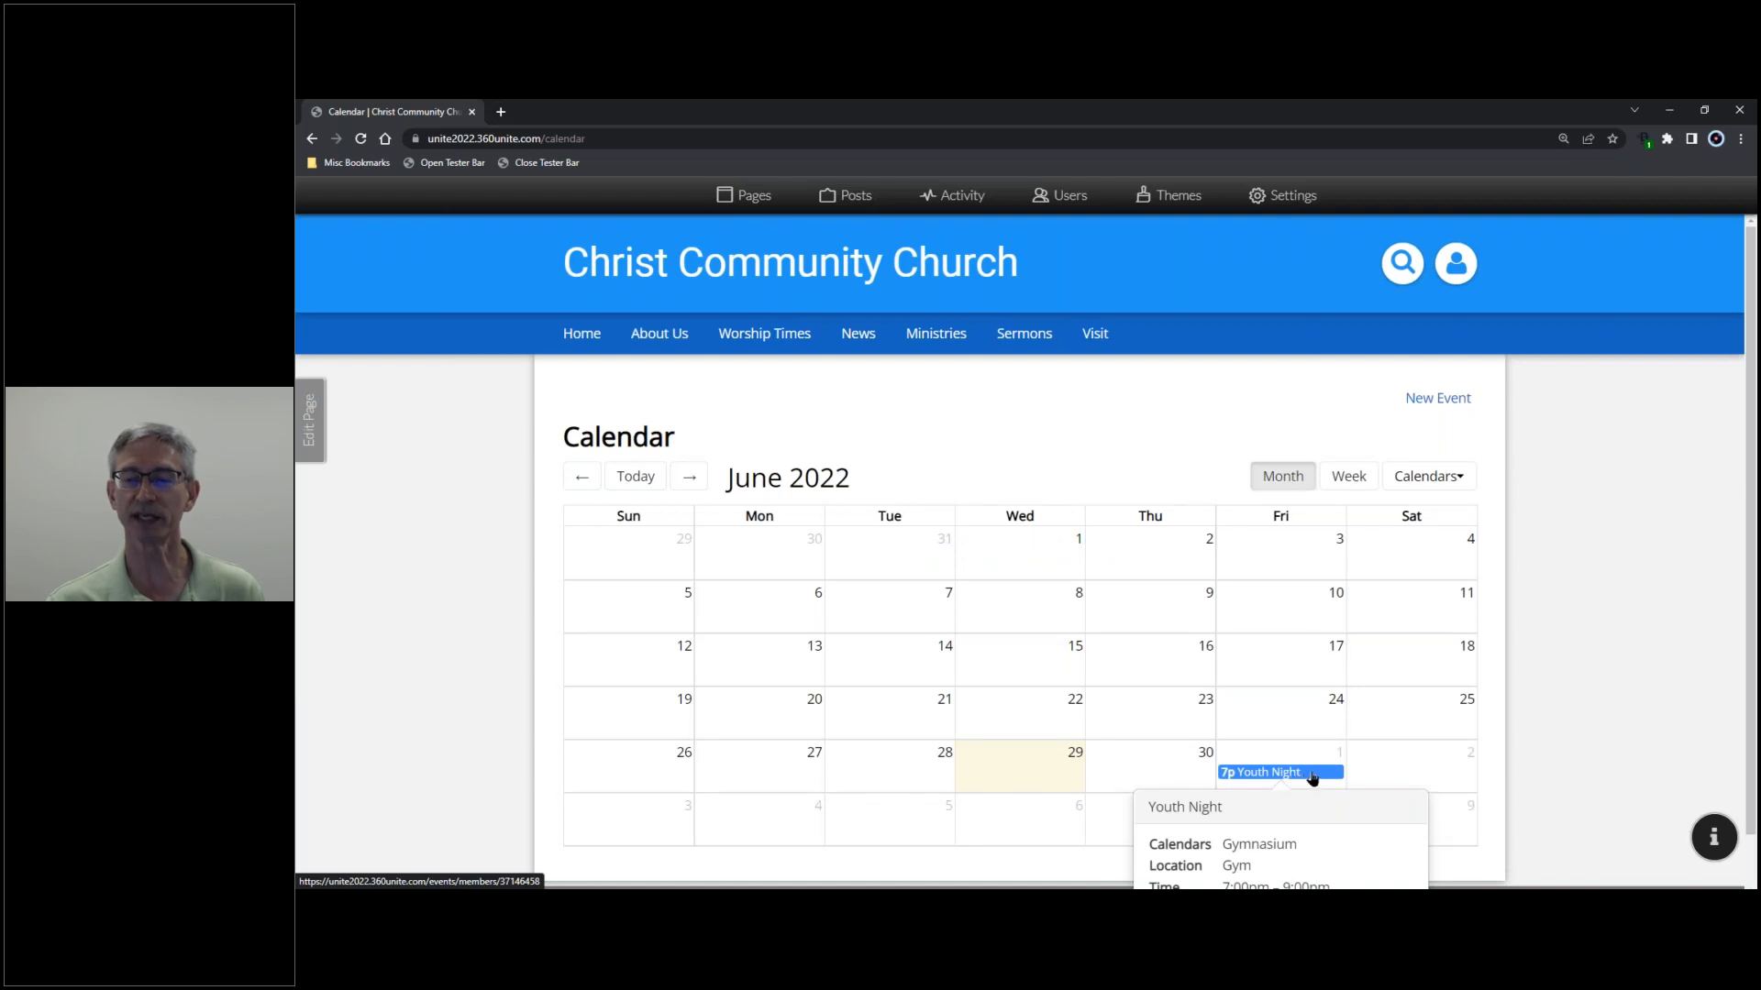
{"action": "scroll", "coordinate": [1308, 741], "scroll_direction": "down", "scroll_amount": 1}
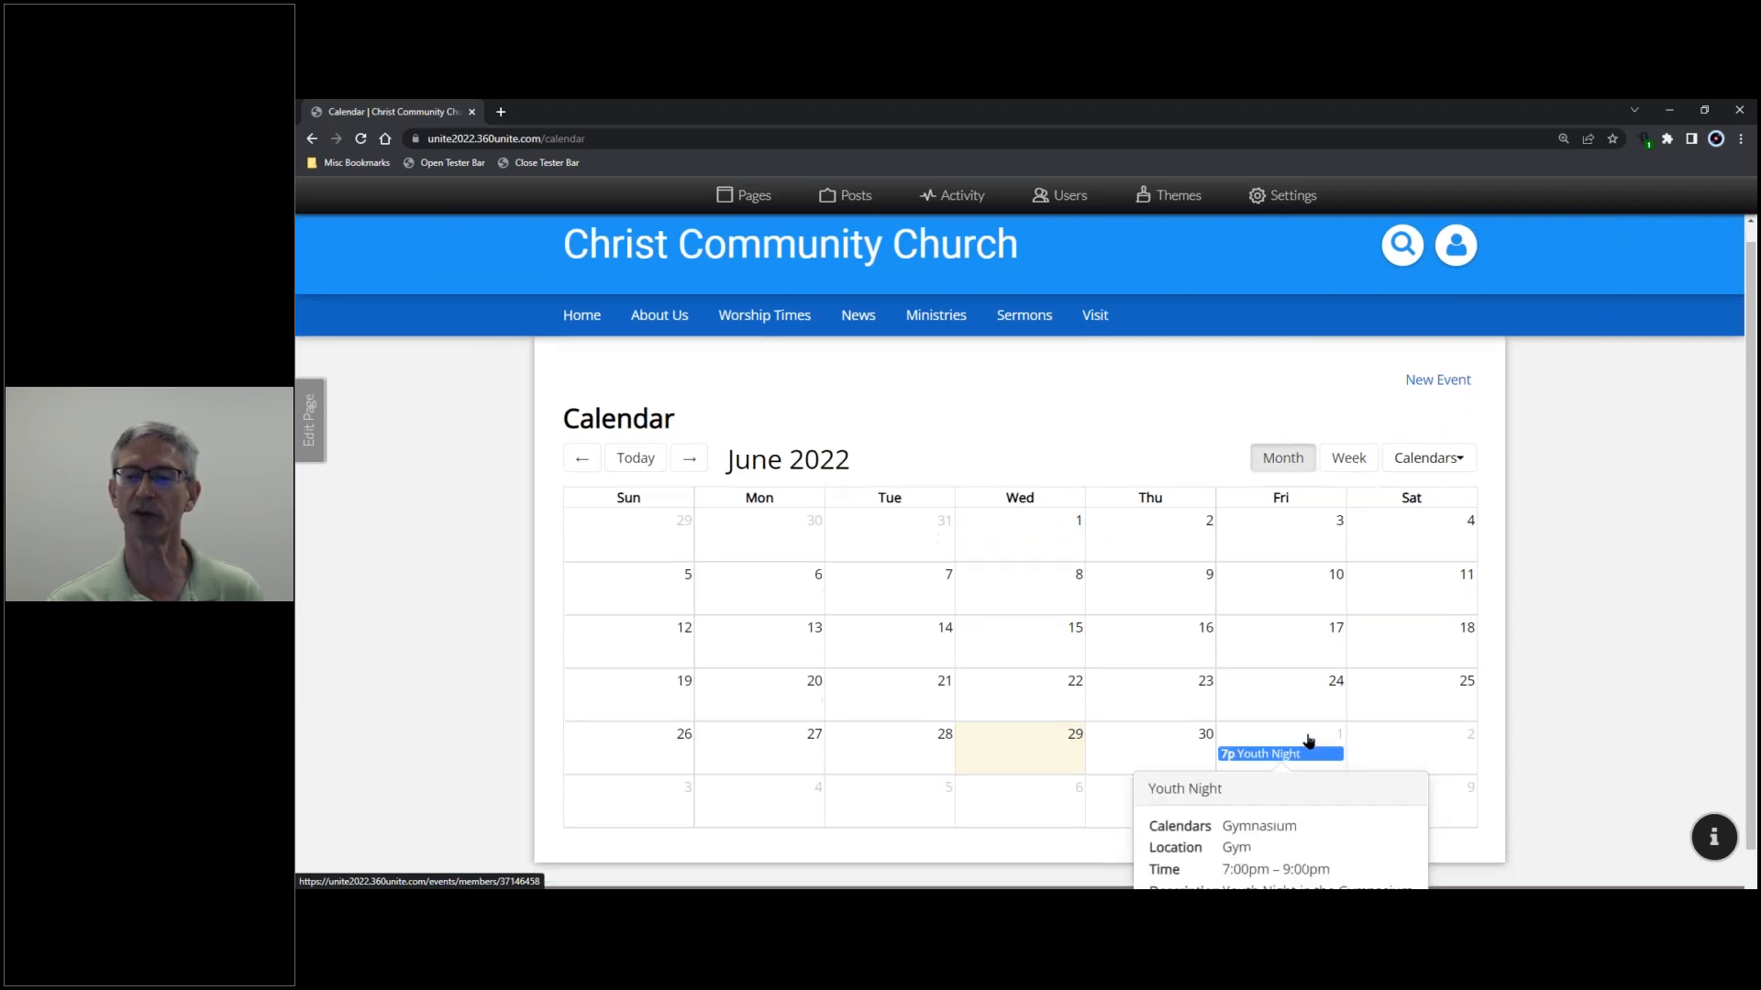
{"action": "scroll", "coordinate": [1308, 741], "scroll_direction": "down", "scroll_amount": 1}
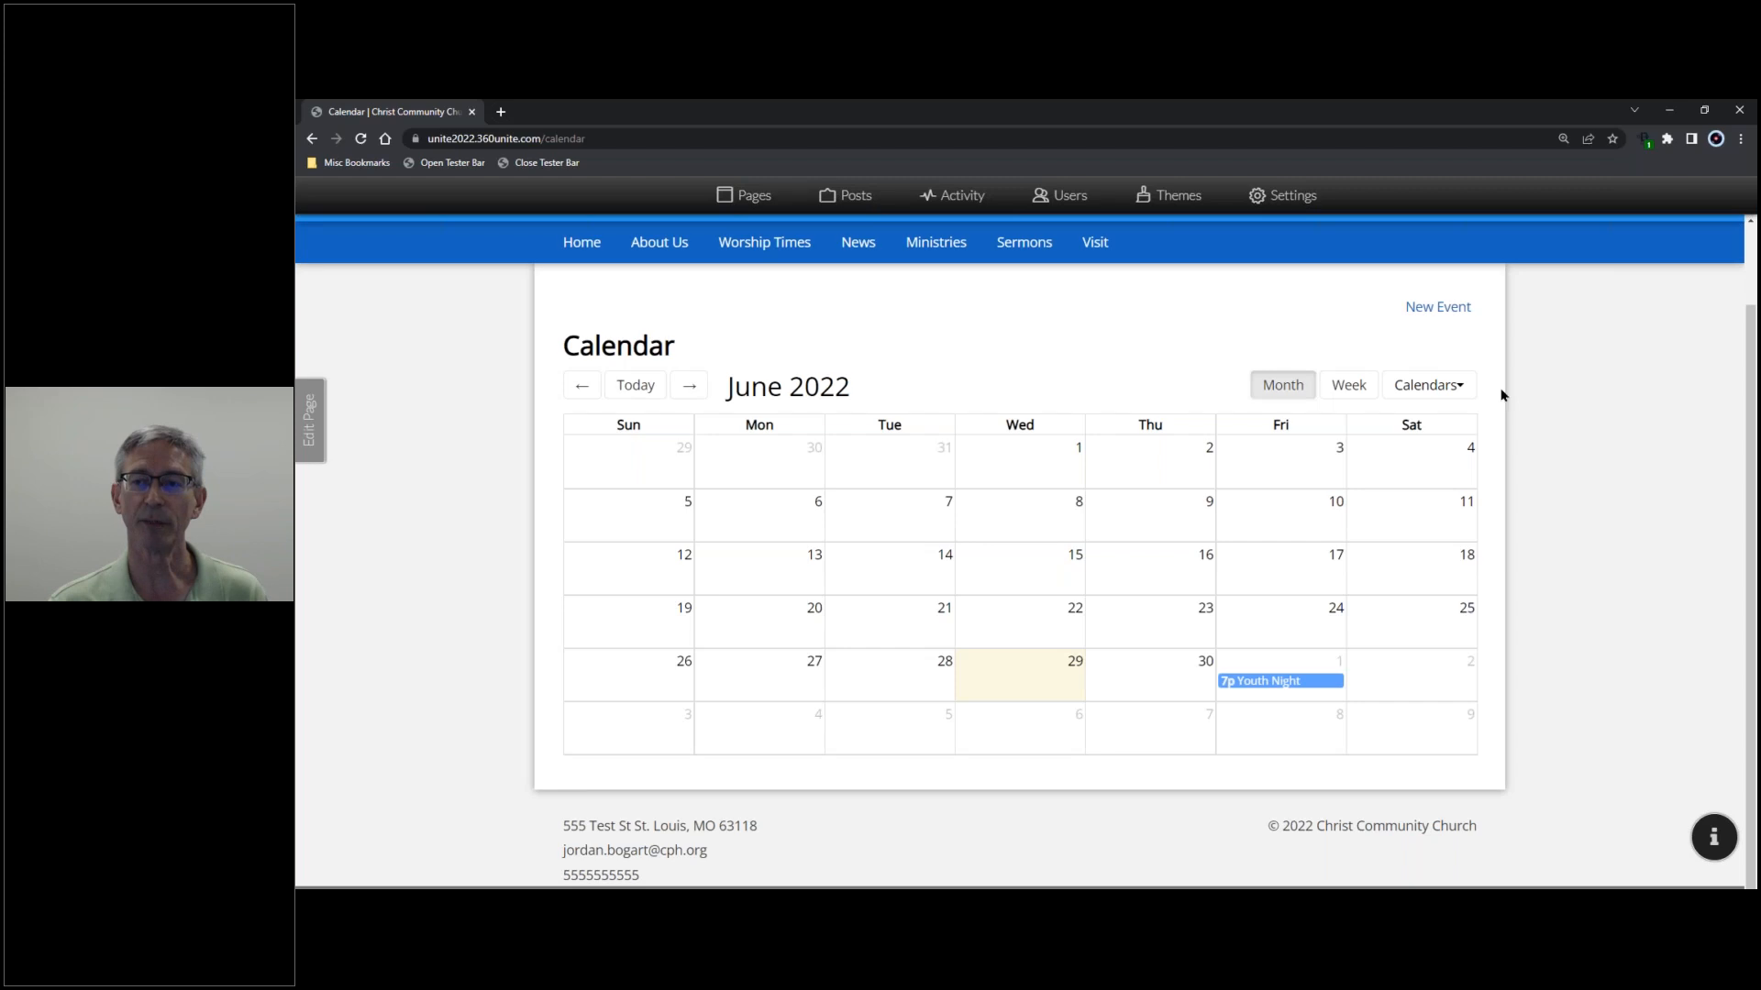
{"action": "left_click", "coordinate": [1463, 386]}
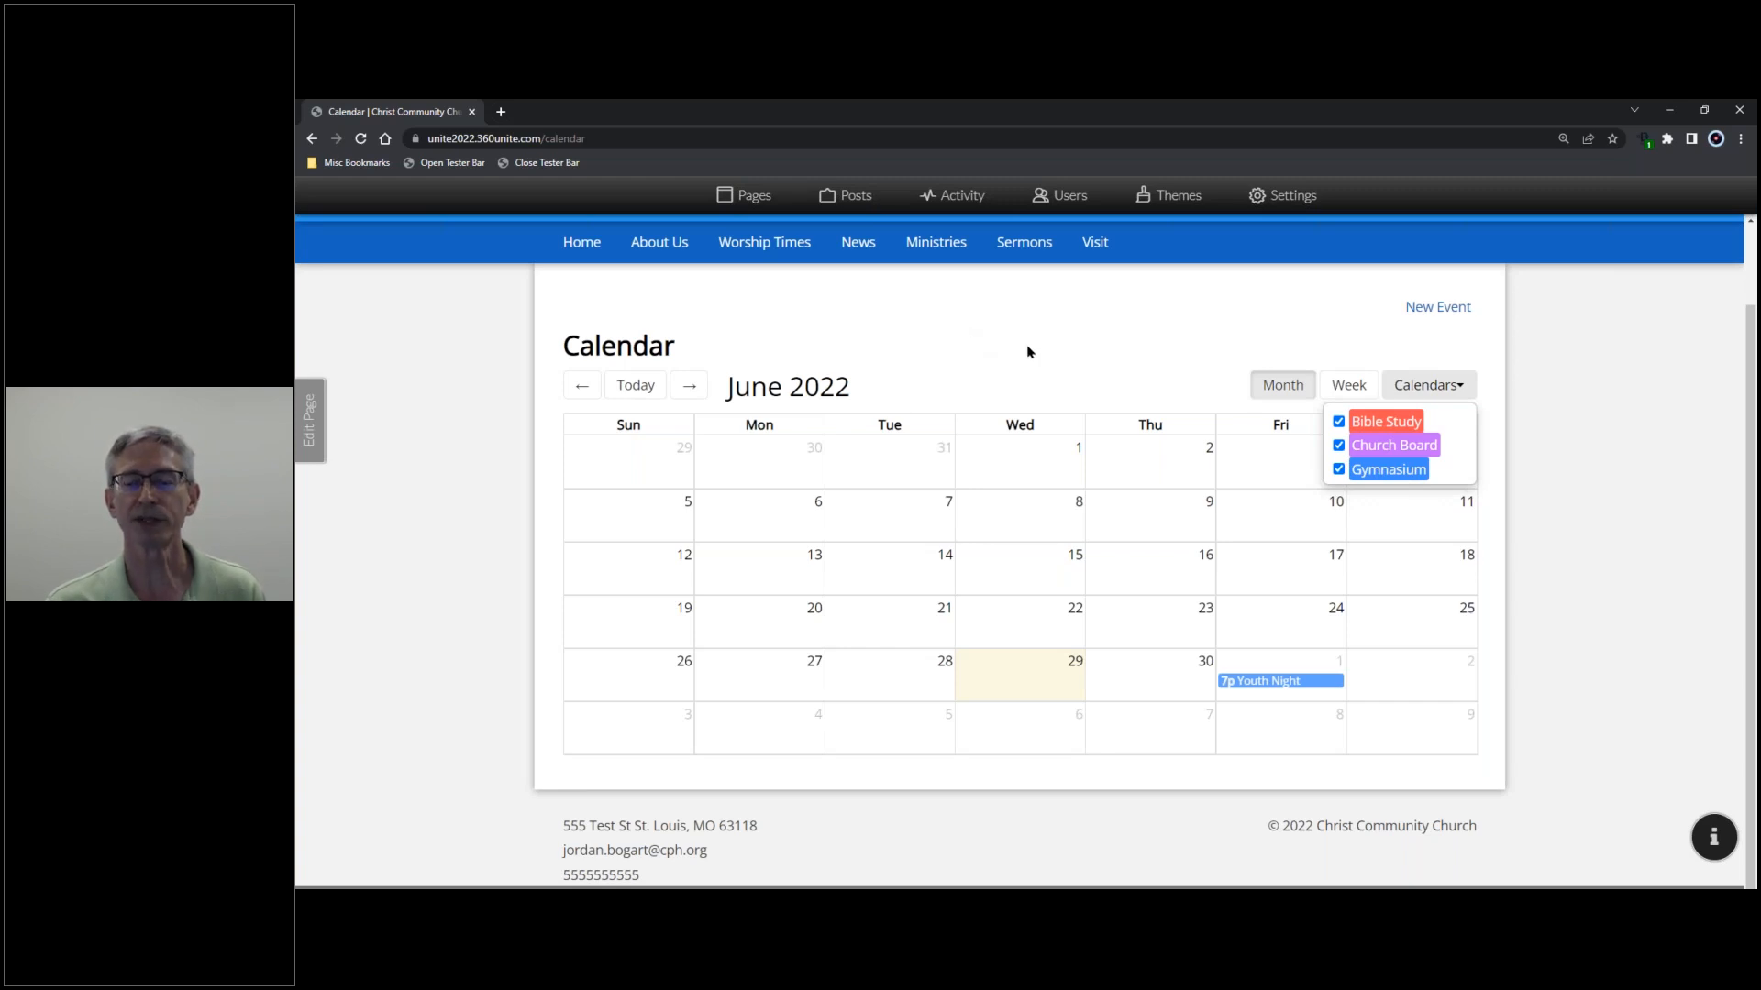
{"action": "scroll", "coordinate": [1027, 351], "scroll_direction": "up", "scroll_amount": 1}
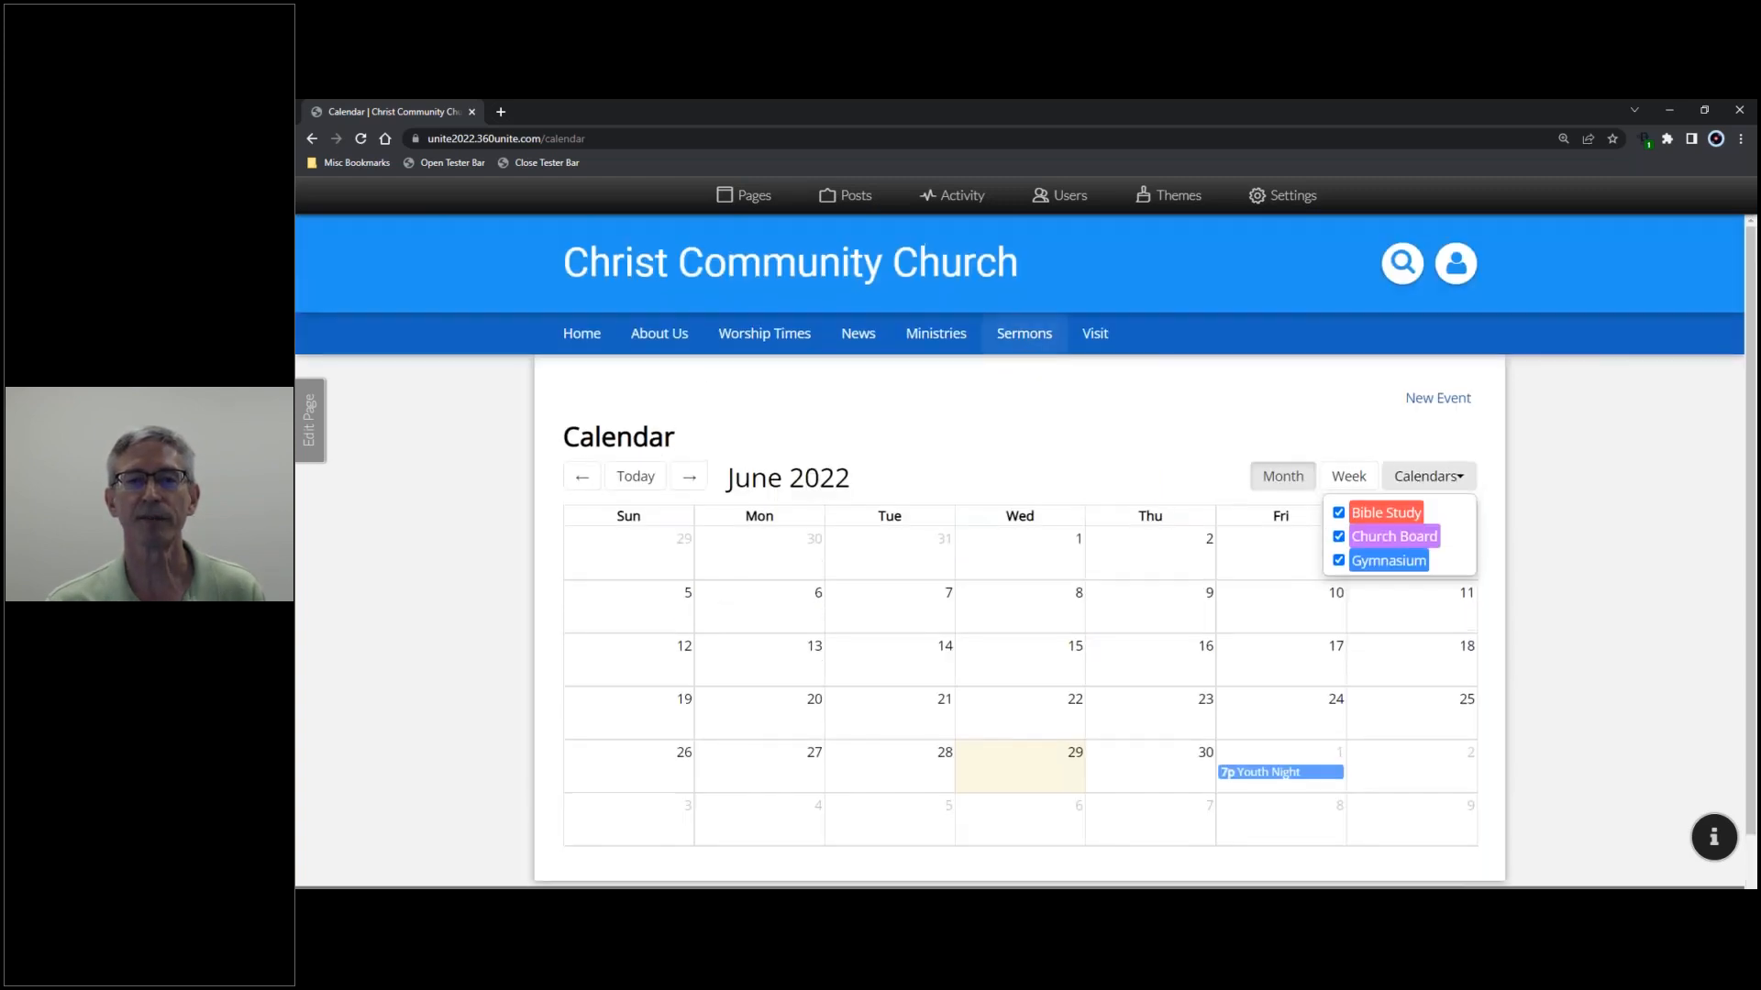
- Open the Pages admin and start adding a new page
{"action": "left_click", "coordinate": [753, 200]}
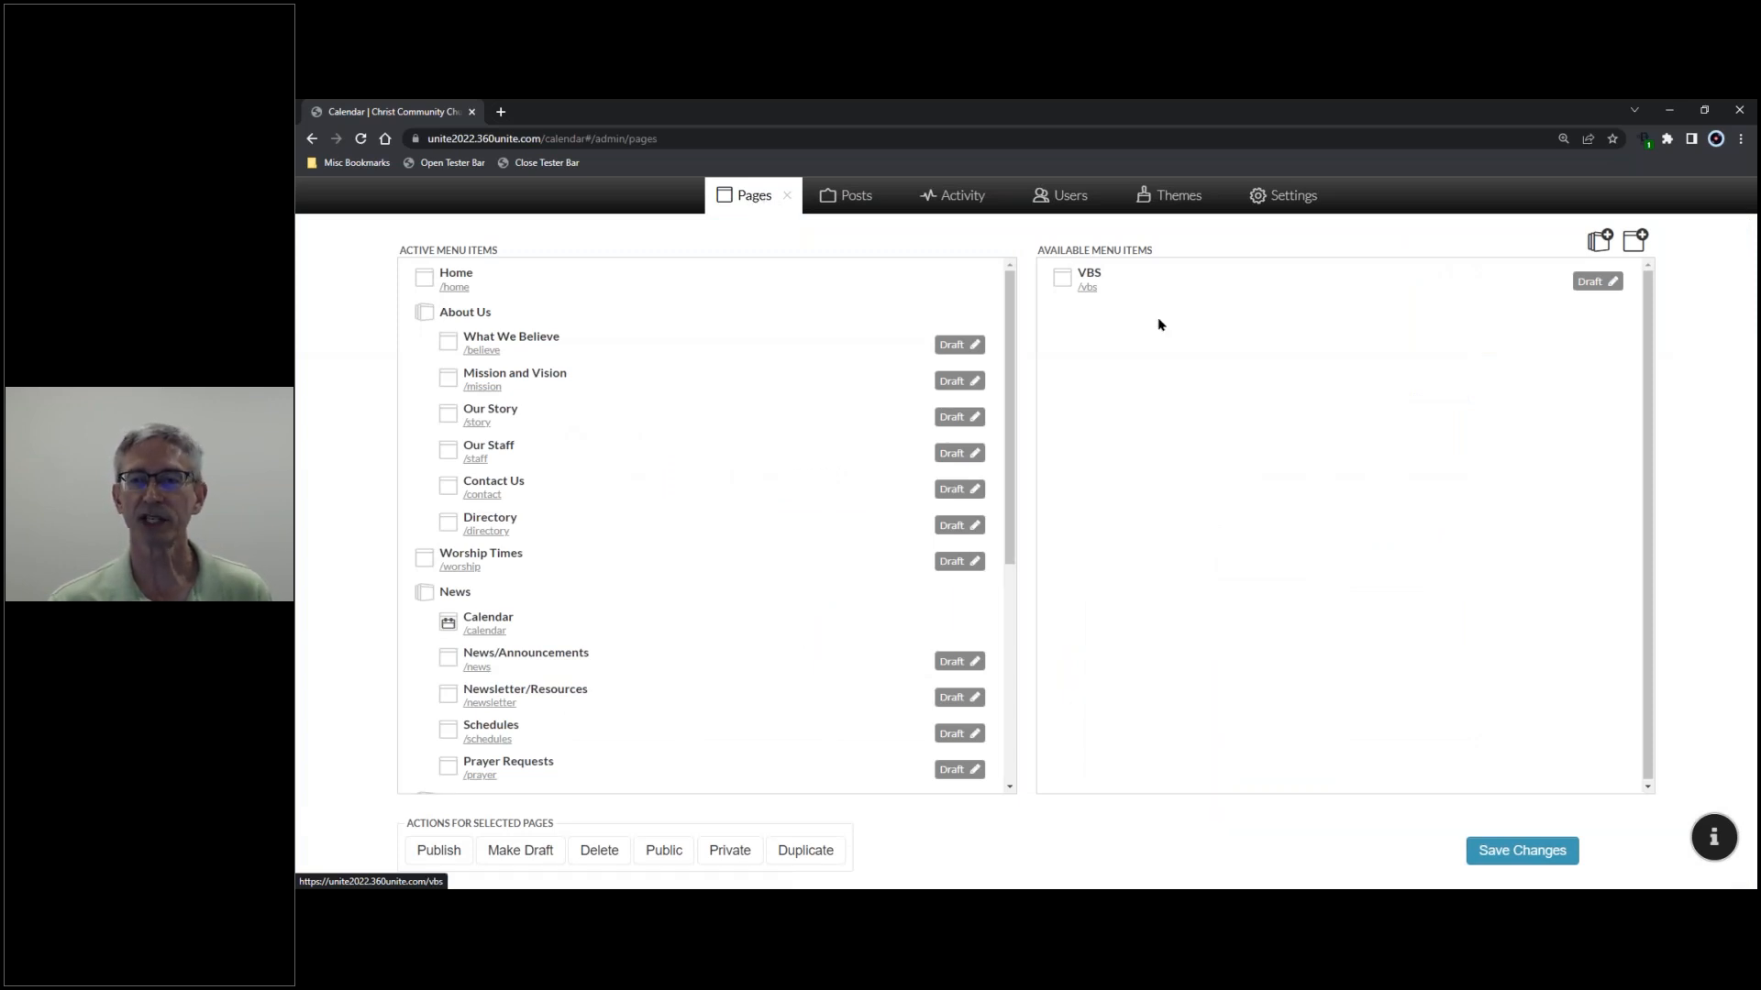
{"action": "left_click", "coordinate": [1634, 243]}
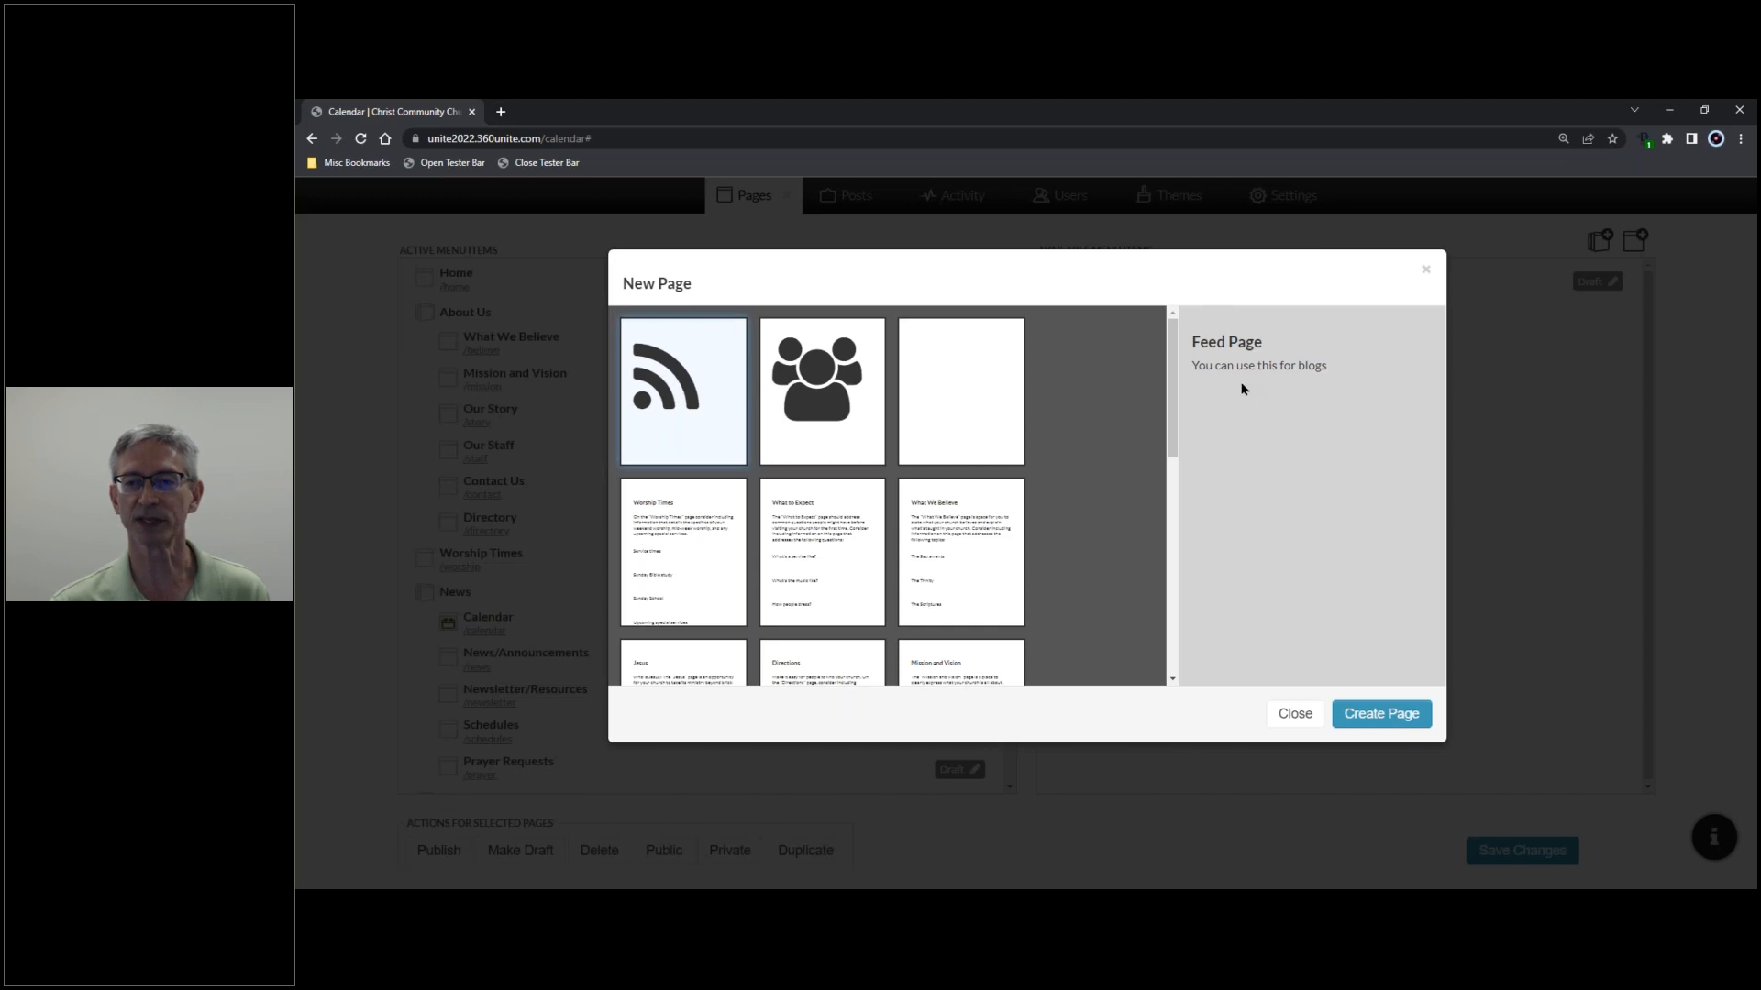
- Create the feed page and name it 'Pastor's Blog'
{"action": "left_click", "coordinate": [1388, 715]}
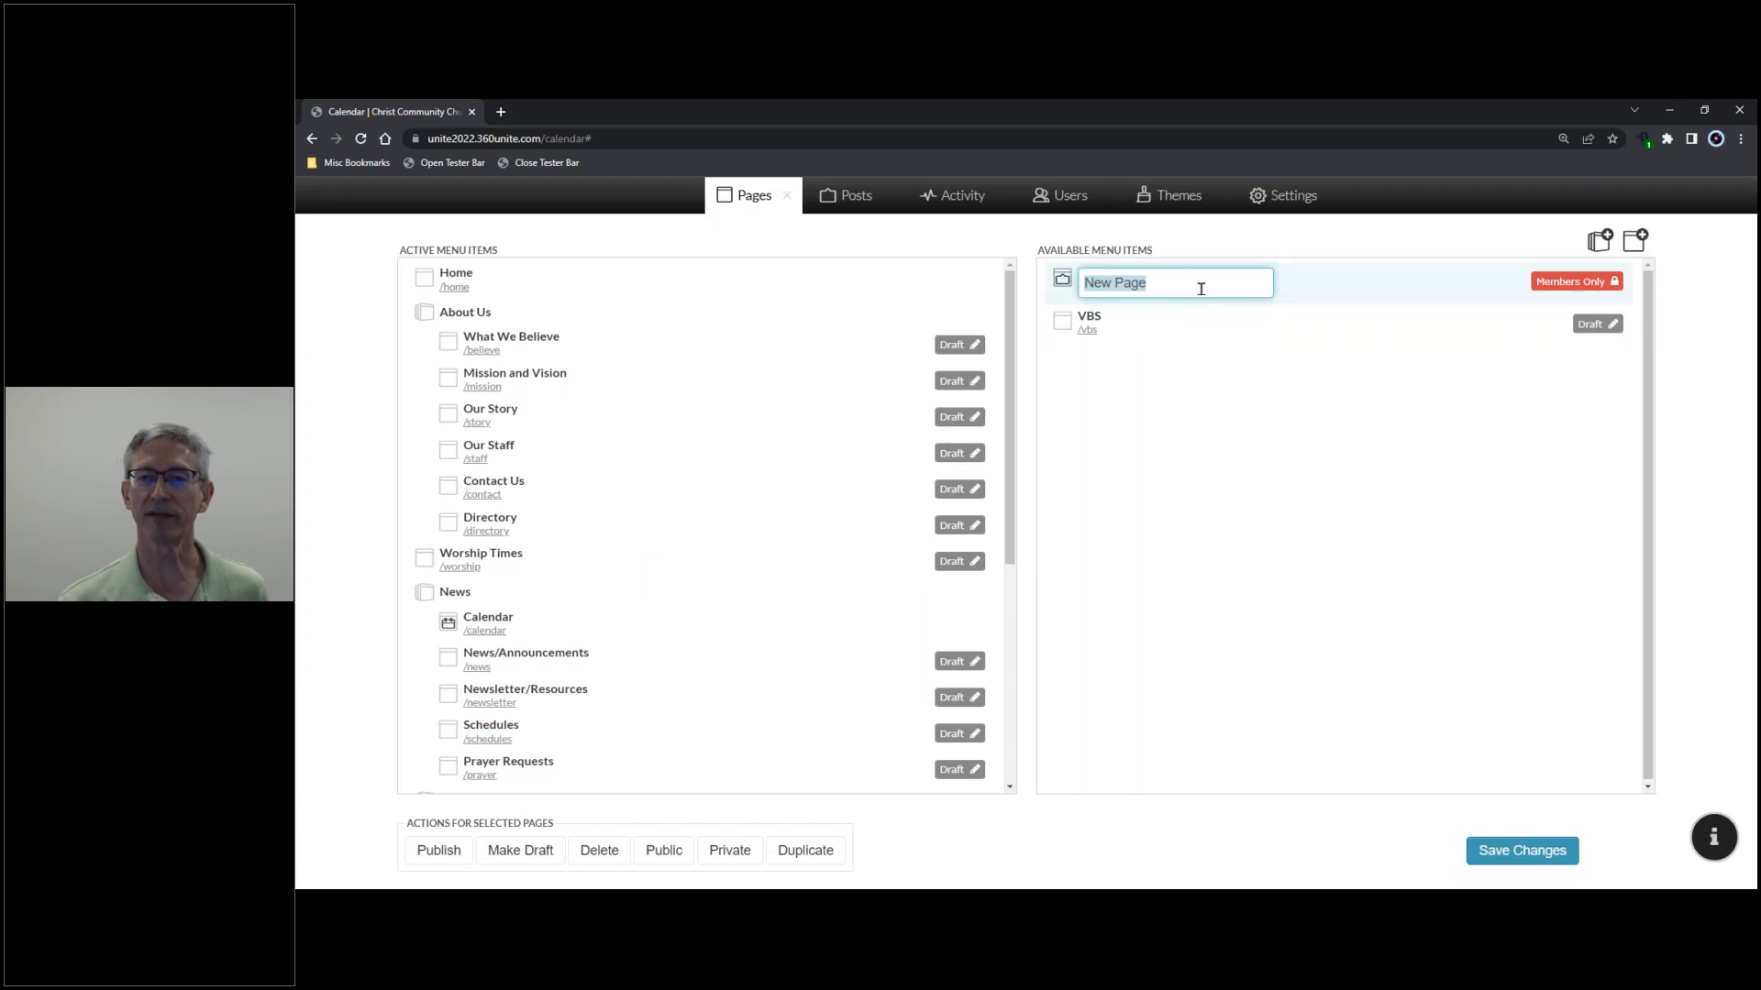
{"action": "type", "text": "Pas"}
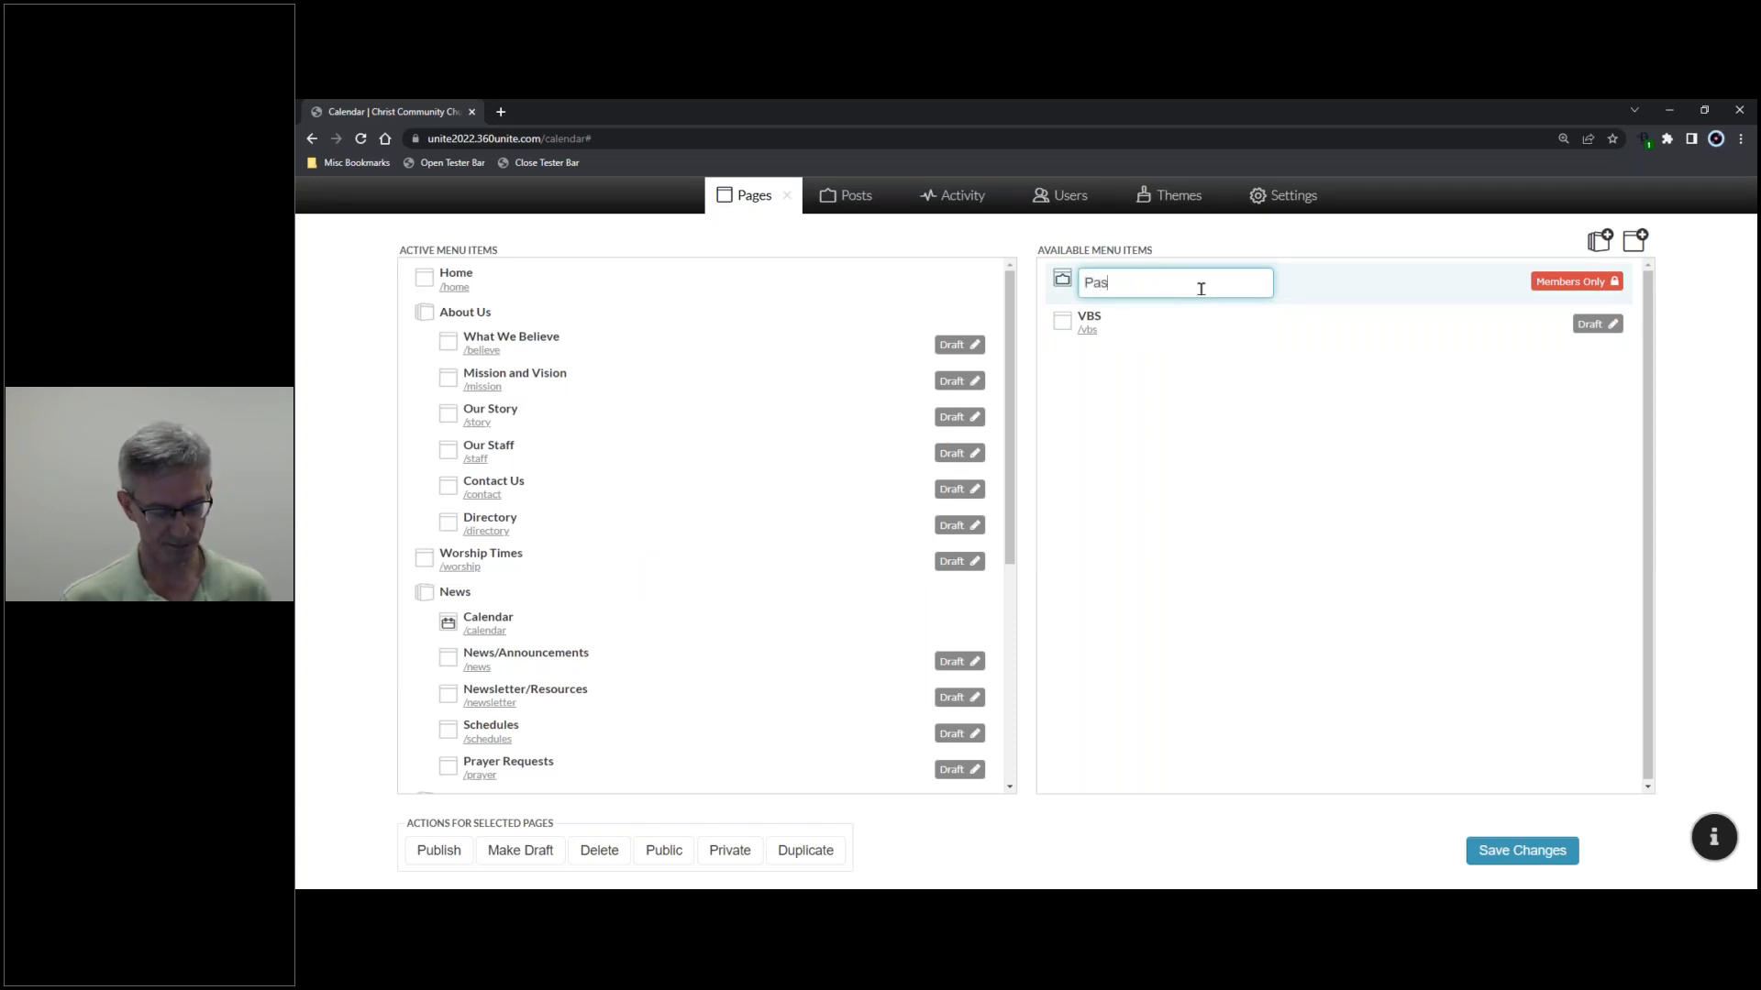
{"action": "type", "text": "tor's Blog"}
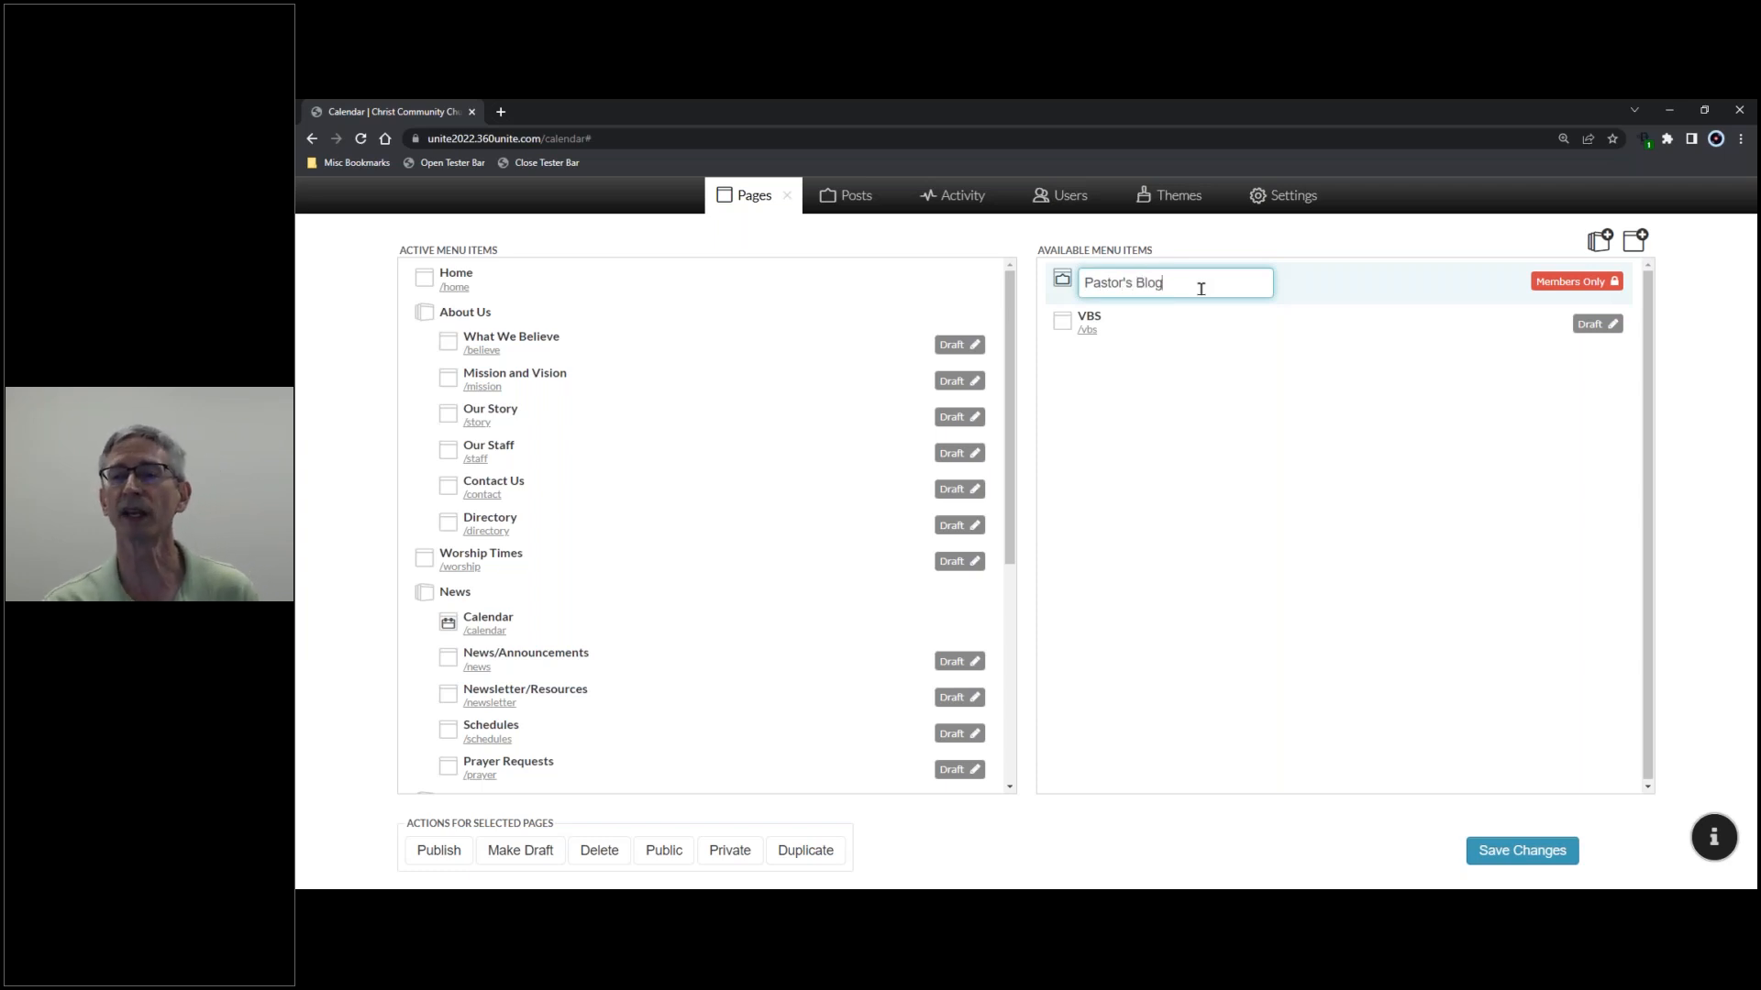
{"action": "key", "text": "Return"}
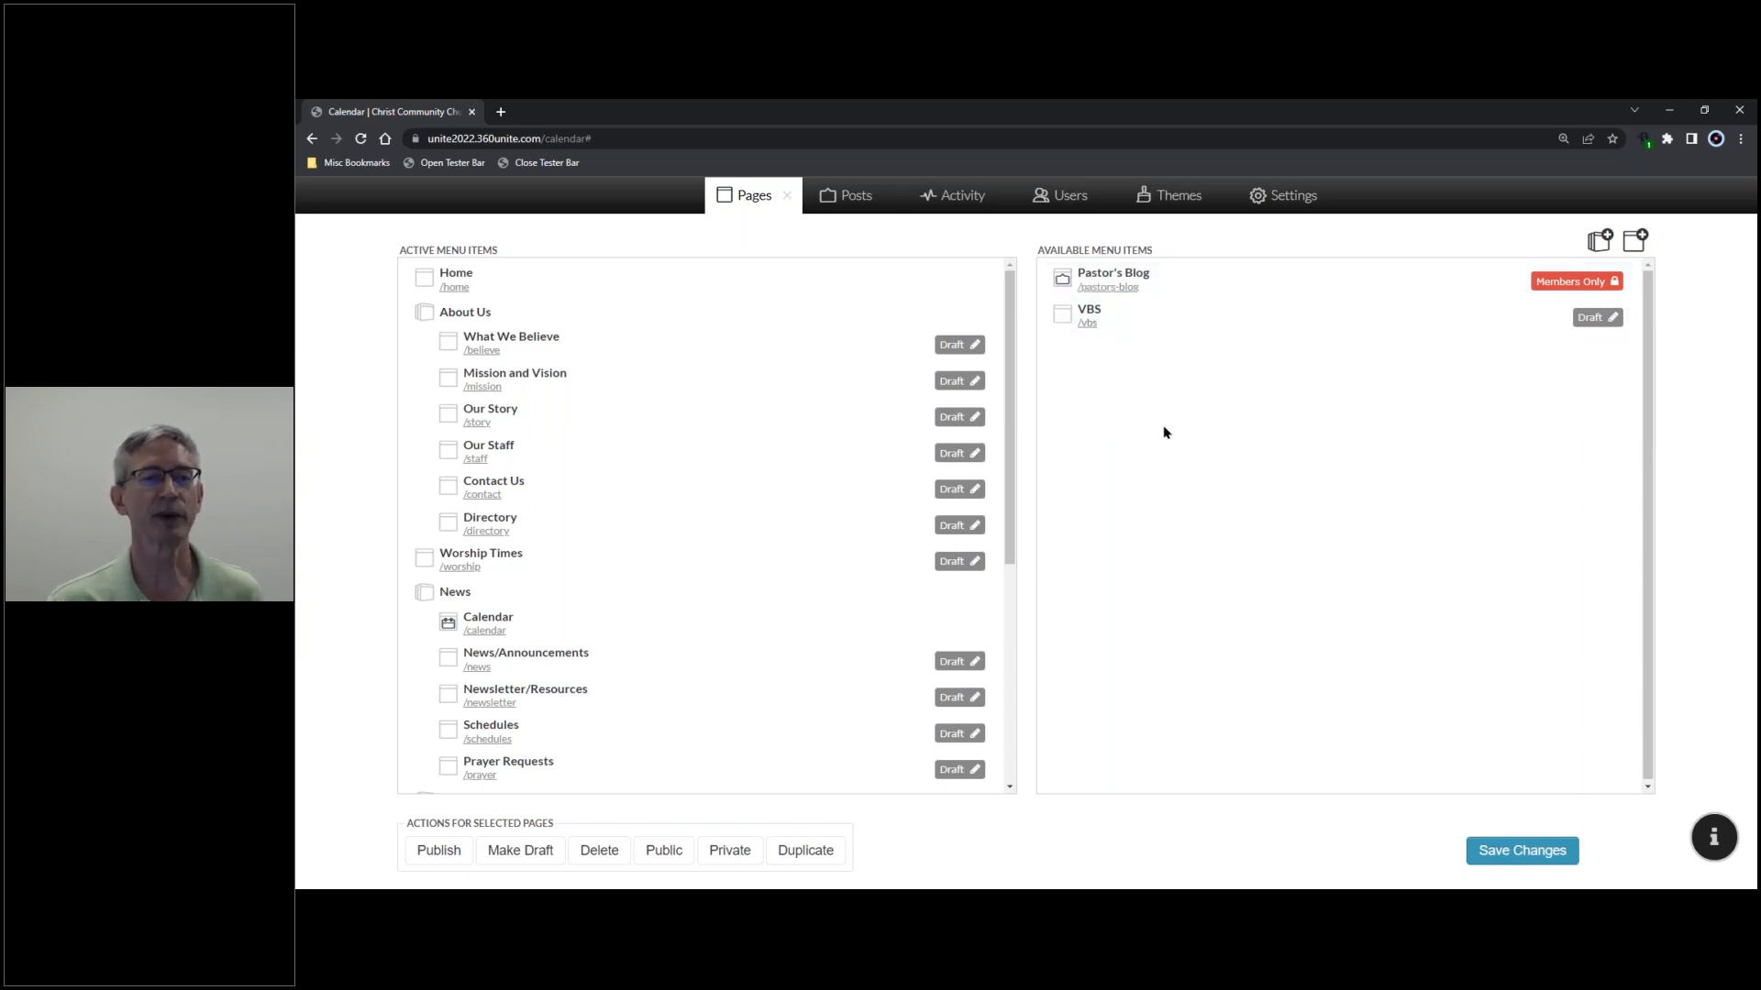
{"action": "scroll", "coordinate": [778, 558], "scroll_direction": "down", "scroll_amount": 5}
- Drag Pastor's Blog under Ministries after Music in Active Menu Items and save the menu
{"action": "scroll", "coordinate": [779, 559], "scroll_direction": "down", "scroll_amount": 2}
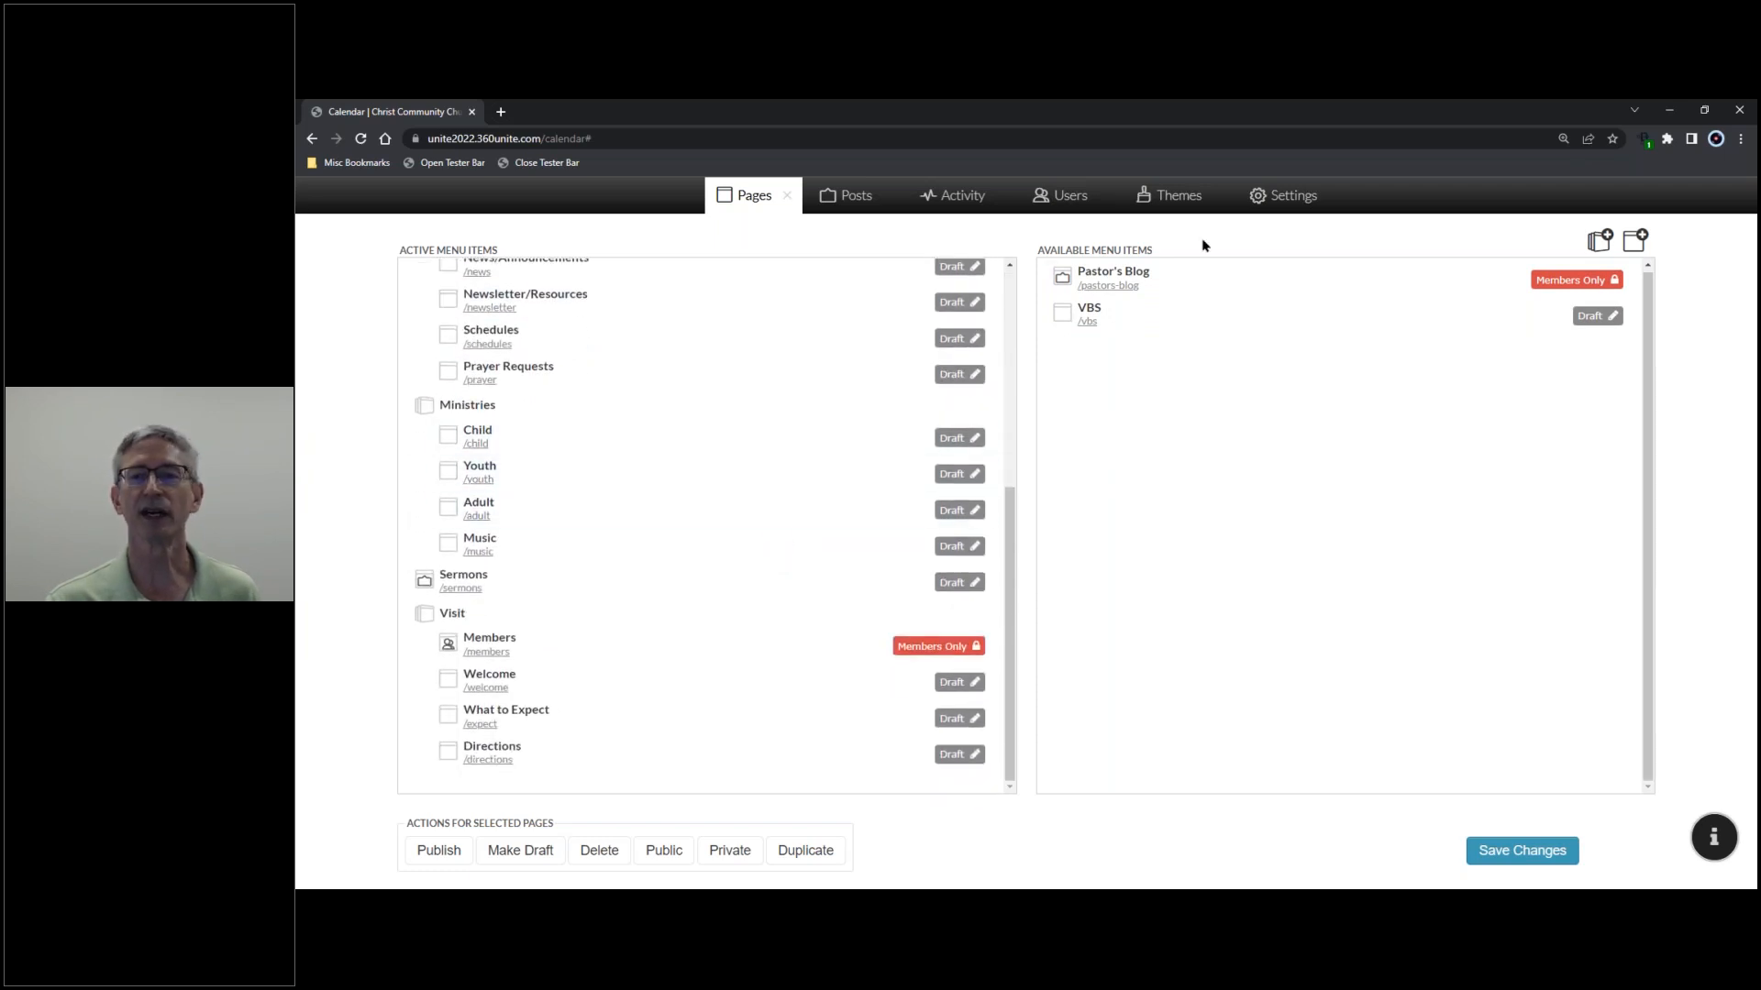
{"action": "left_click_drag", "start_coordinate": [1211, 275], "coordinate": [601, 578]}
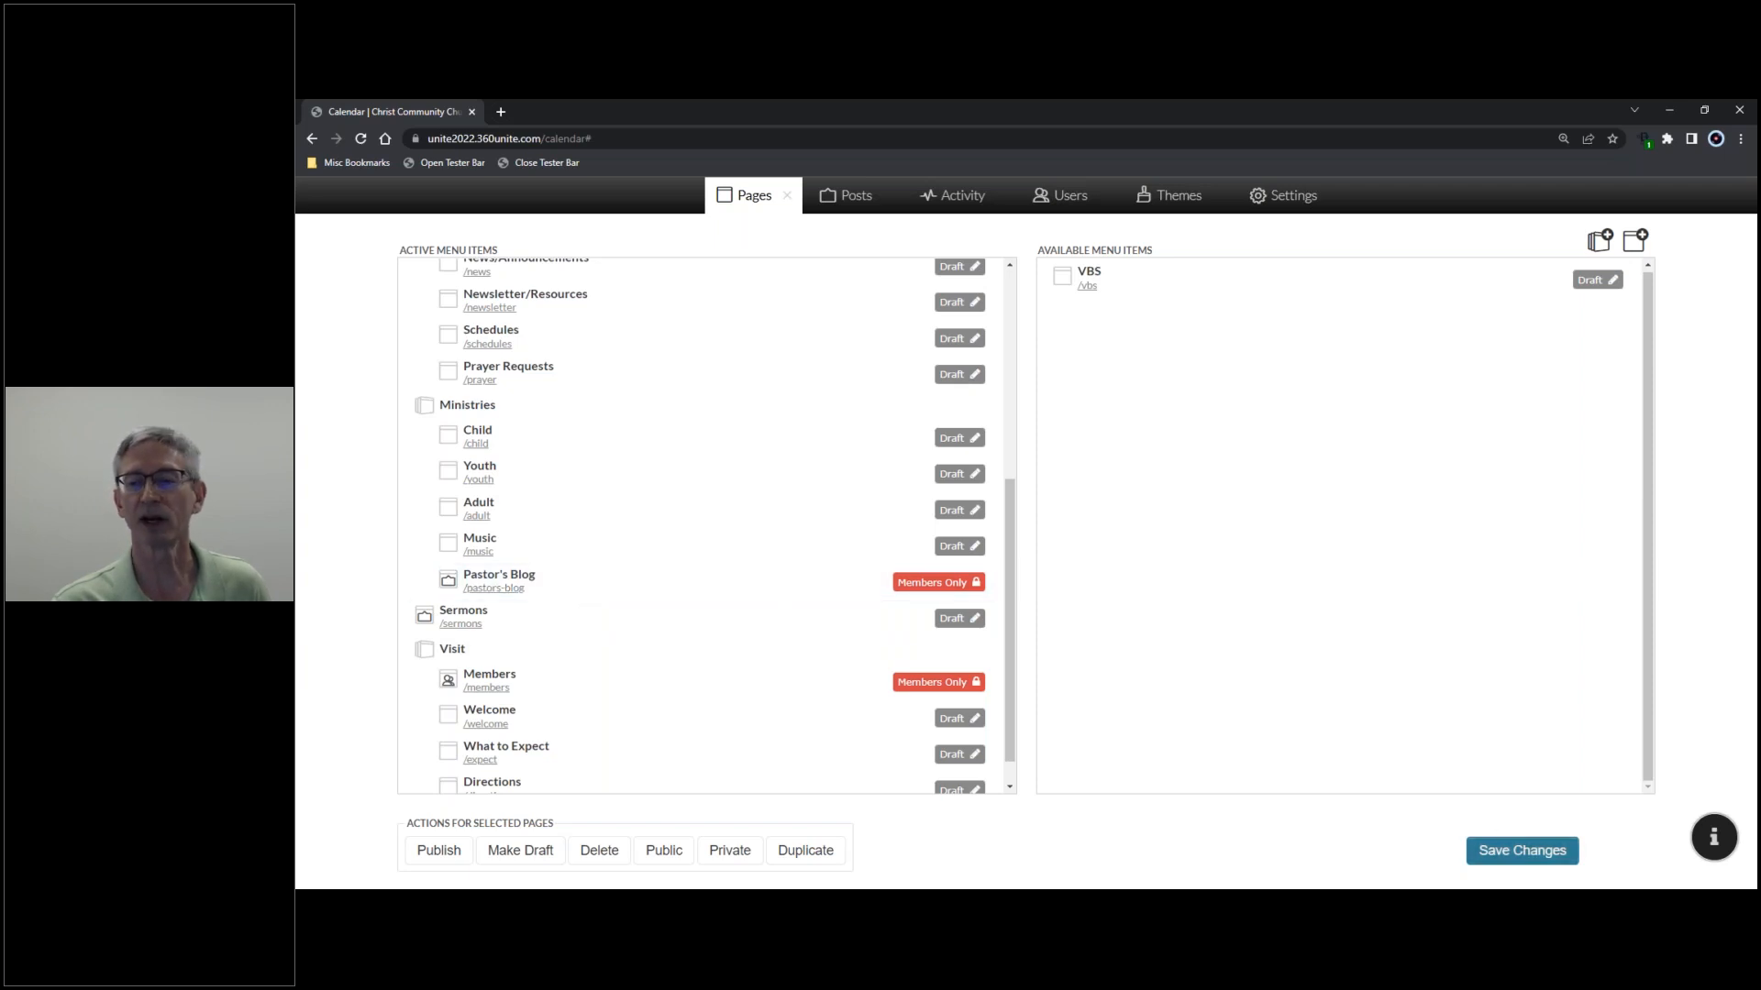
{"action": "left_click", "coordinate": [1524, 859]}
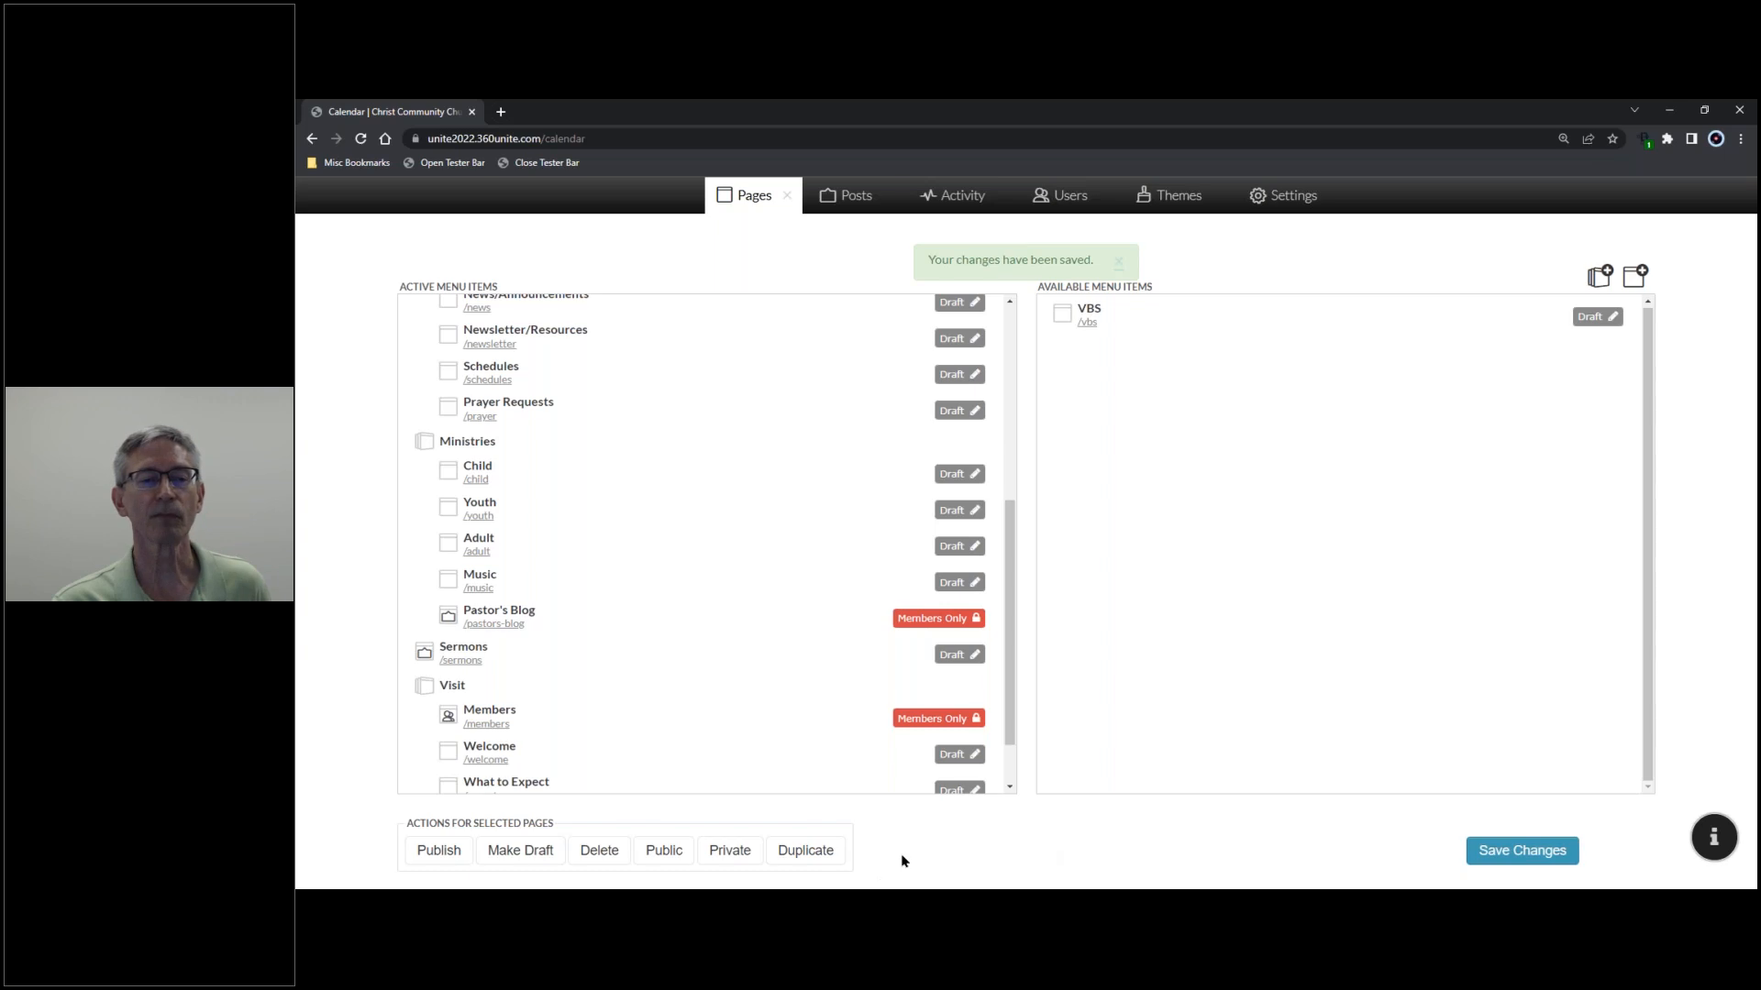
{"action": "left_click", "coordinate": [789, 196]}
- Go to Ministries > Pastor's Blog from Home and open the page's Edit Page tab
{"action": "left_click", "coordinate": [592, 336]}
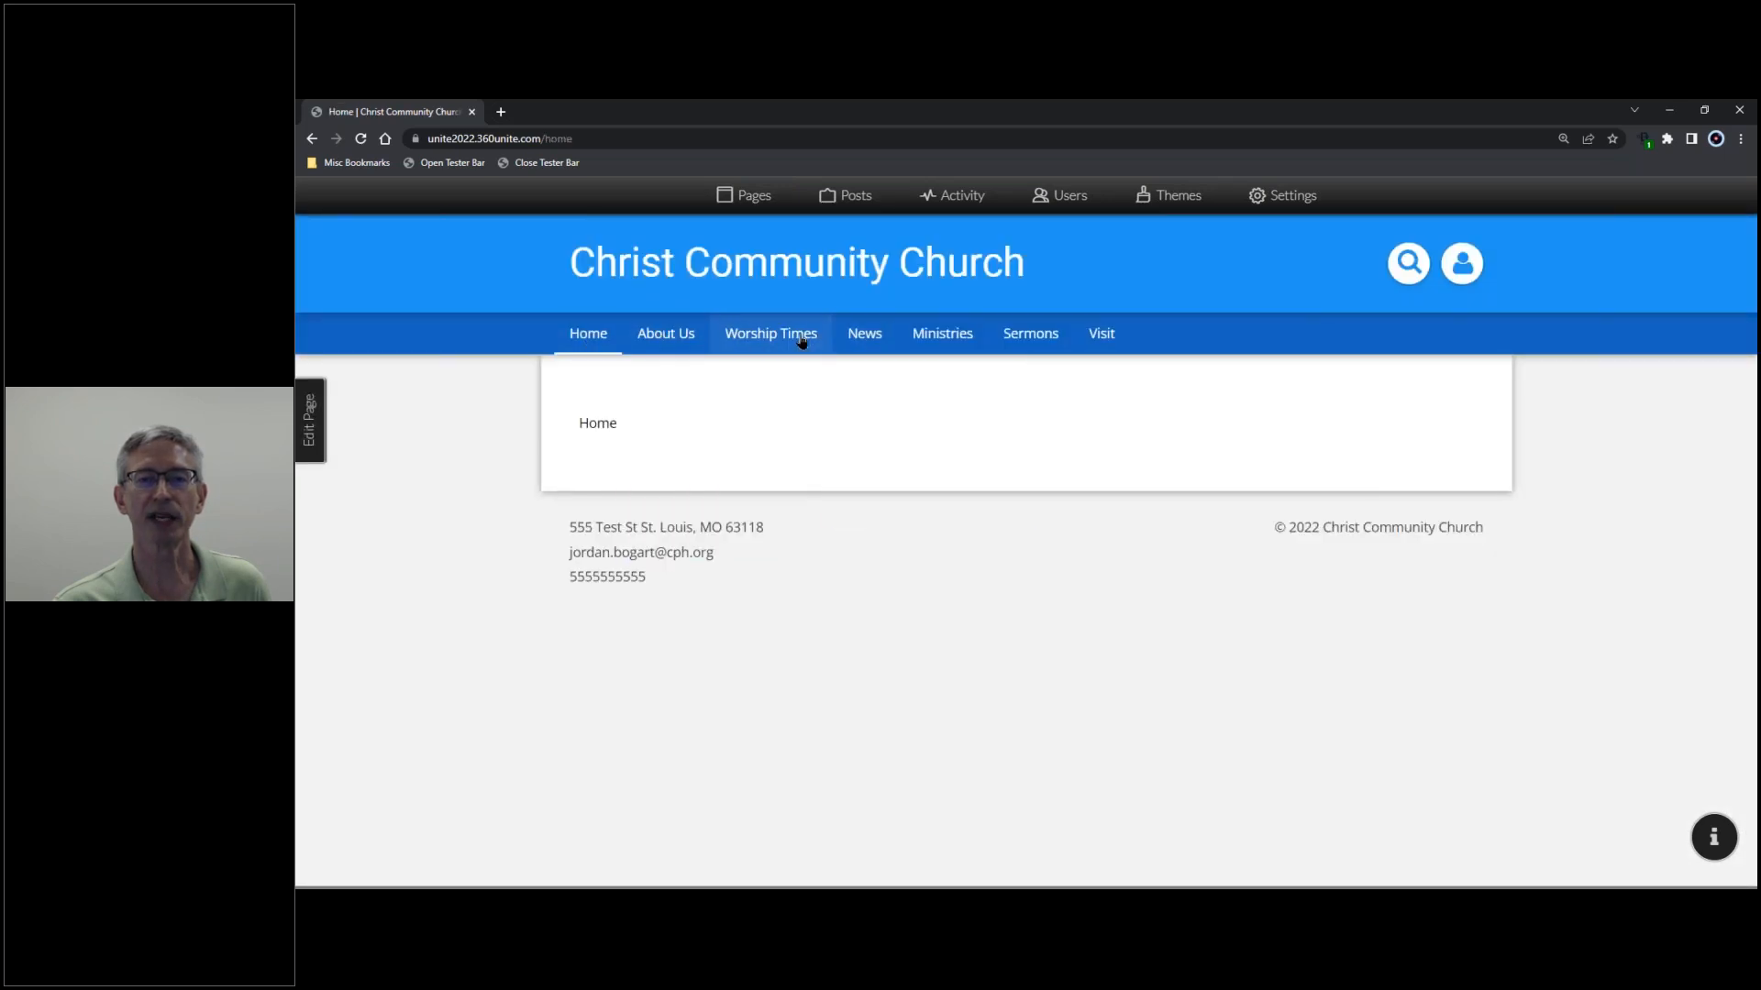
{"action": "mouse_move", "coordinate": [871, 337]}
{"action": "mouse_move", "coordinate": [924, 339]}
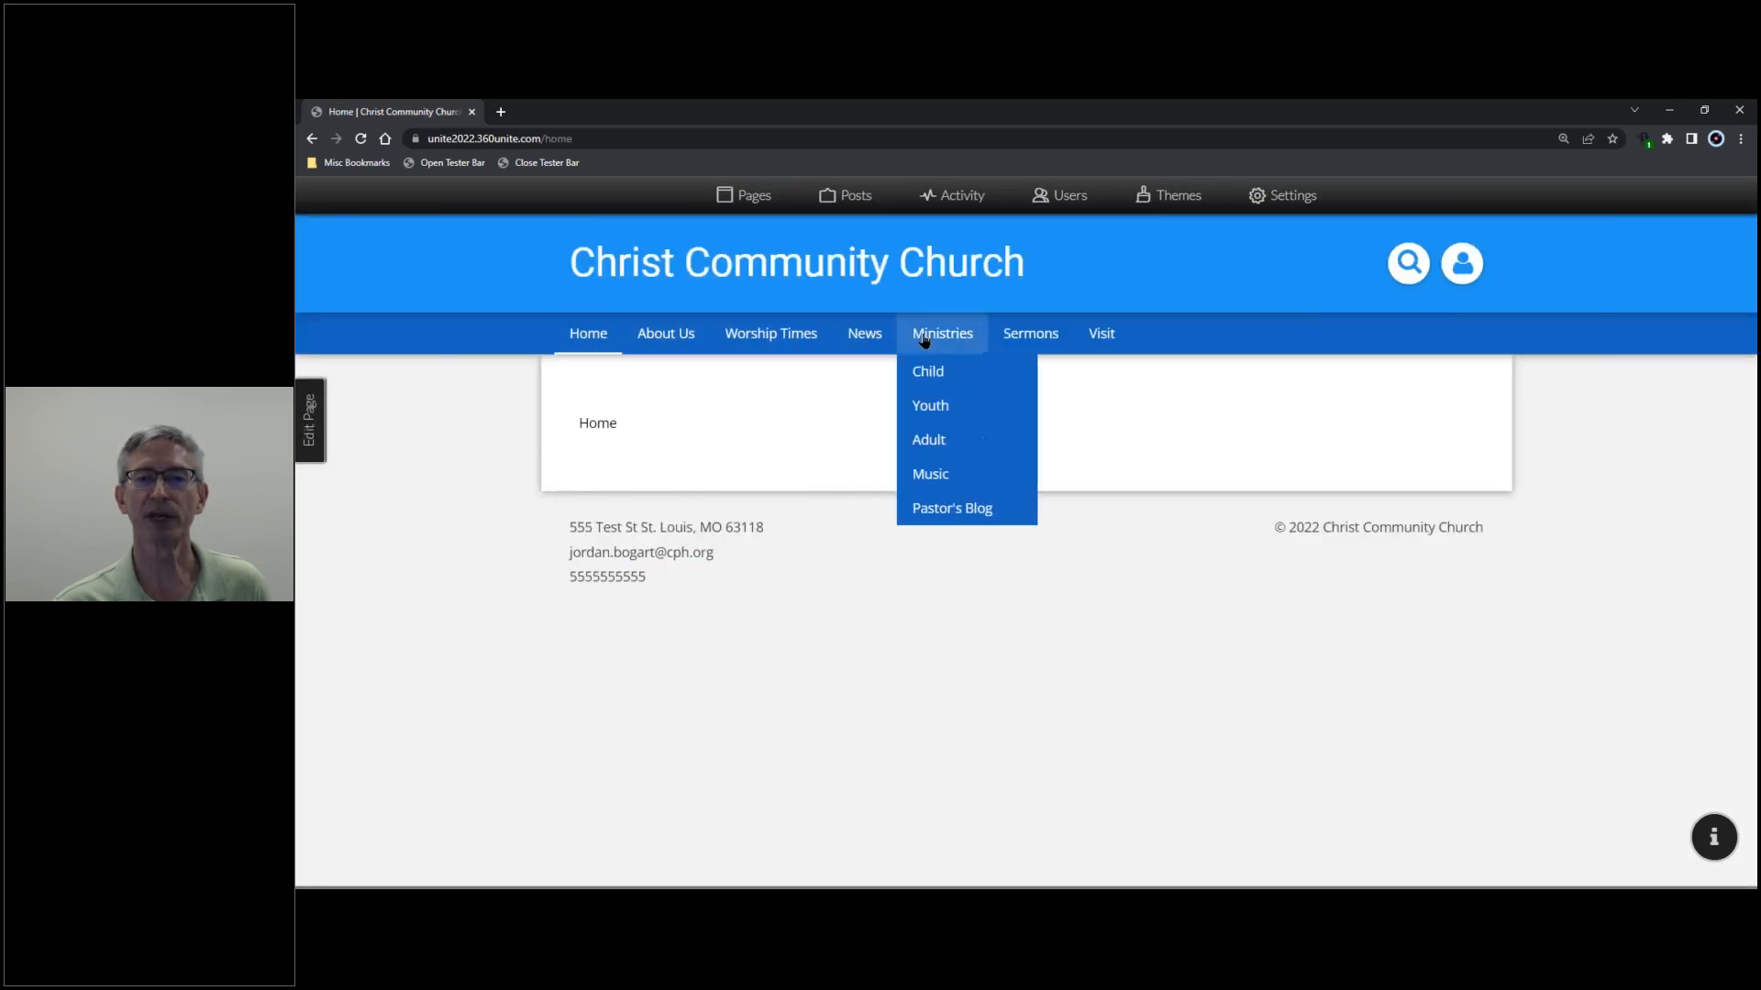
{"action": "left_click", "coordinate": [944, 513]}
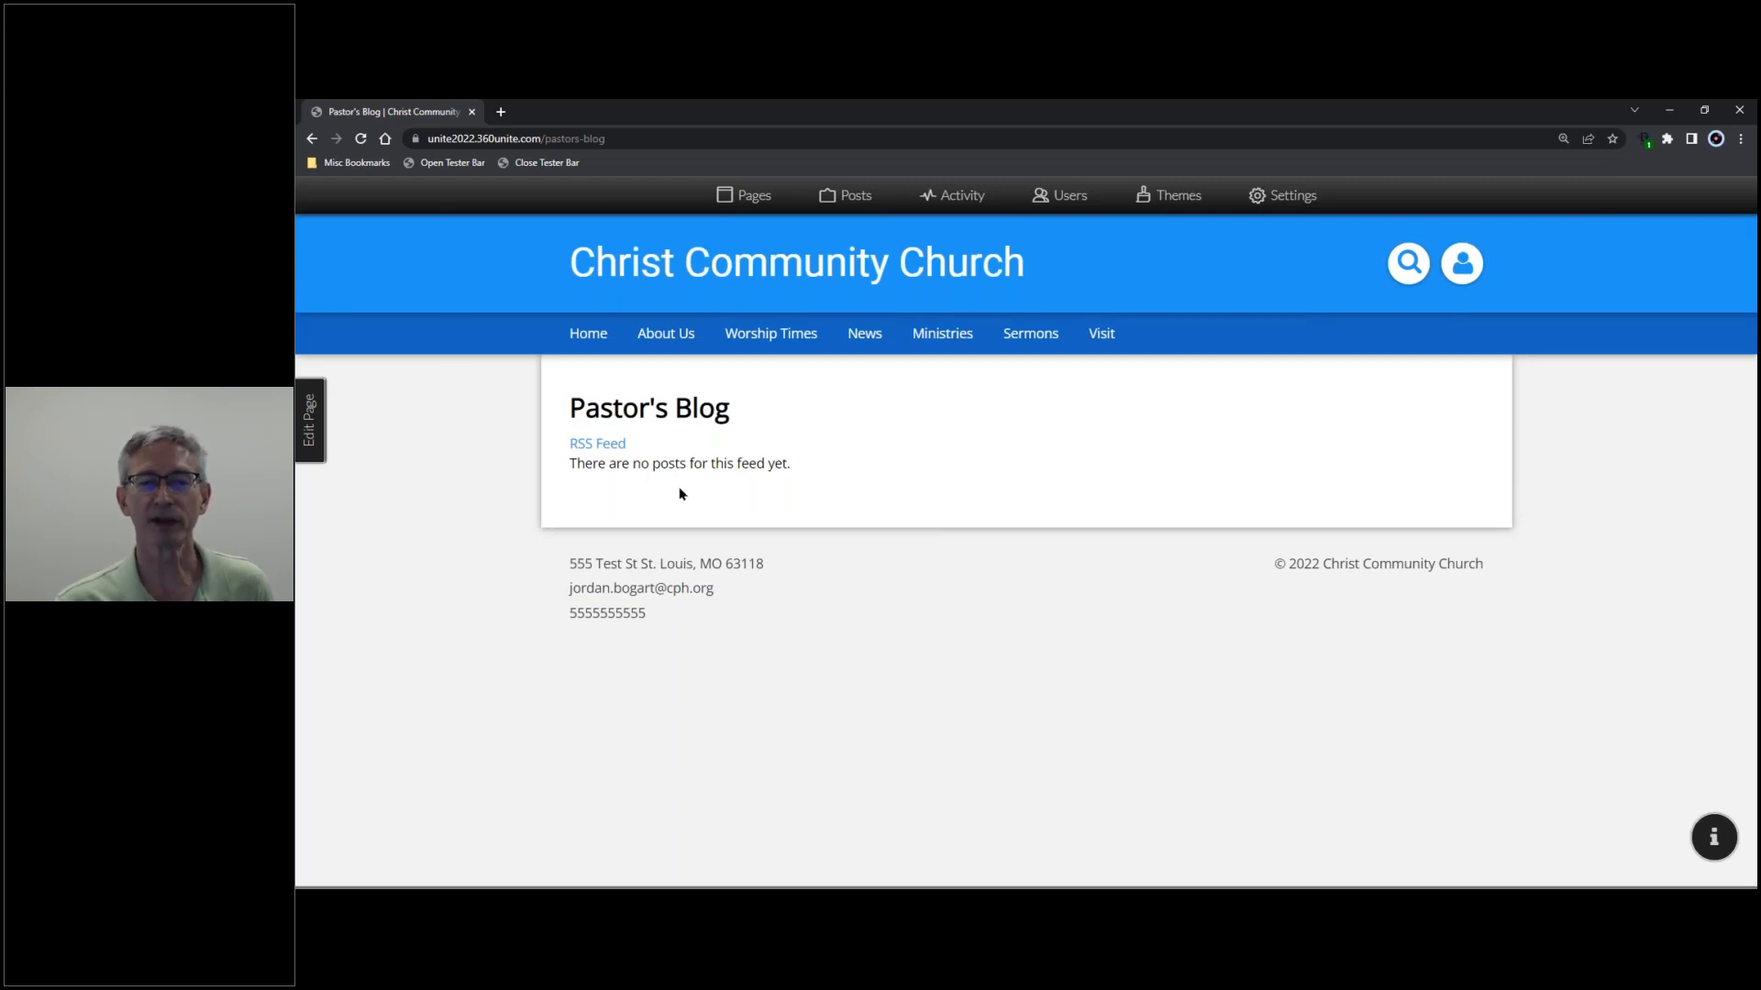
{"action": "left_click", "coordinate": [310, 438]}
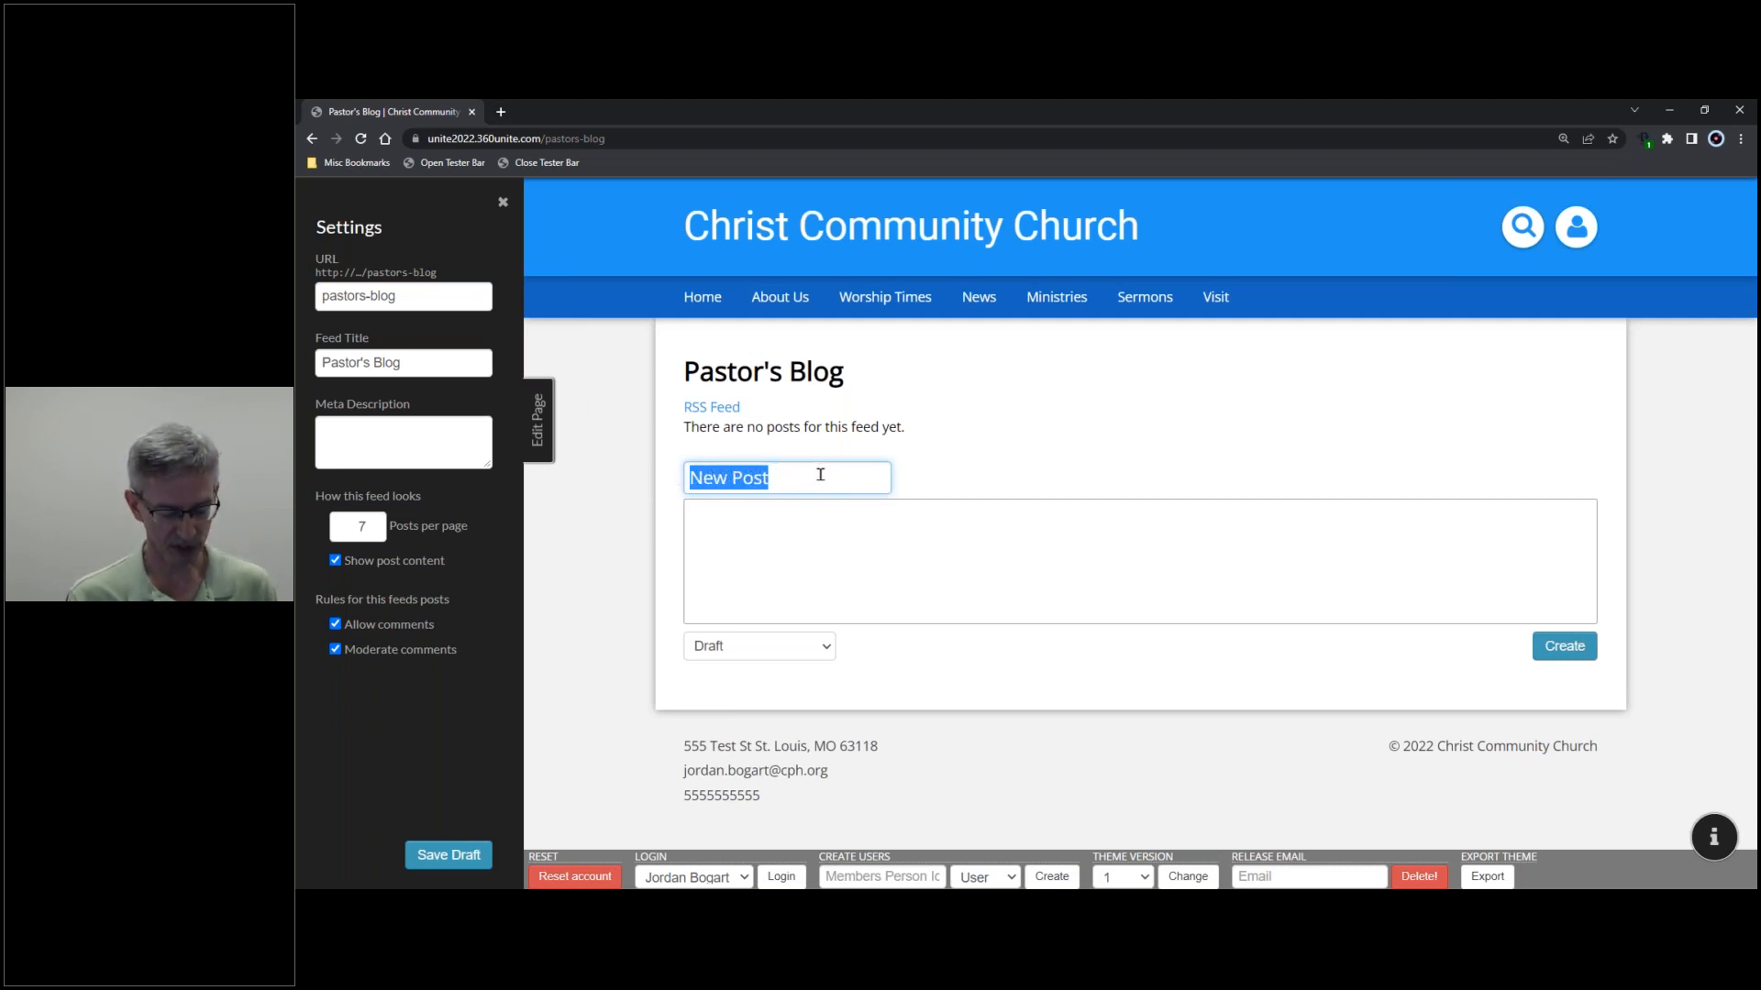
- Title the new post 'Thoughts on our Independence', keeping normal text style for the body
{"action": "type", "text": "T"}
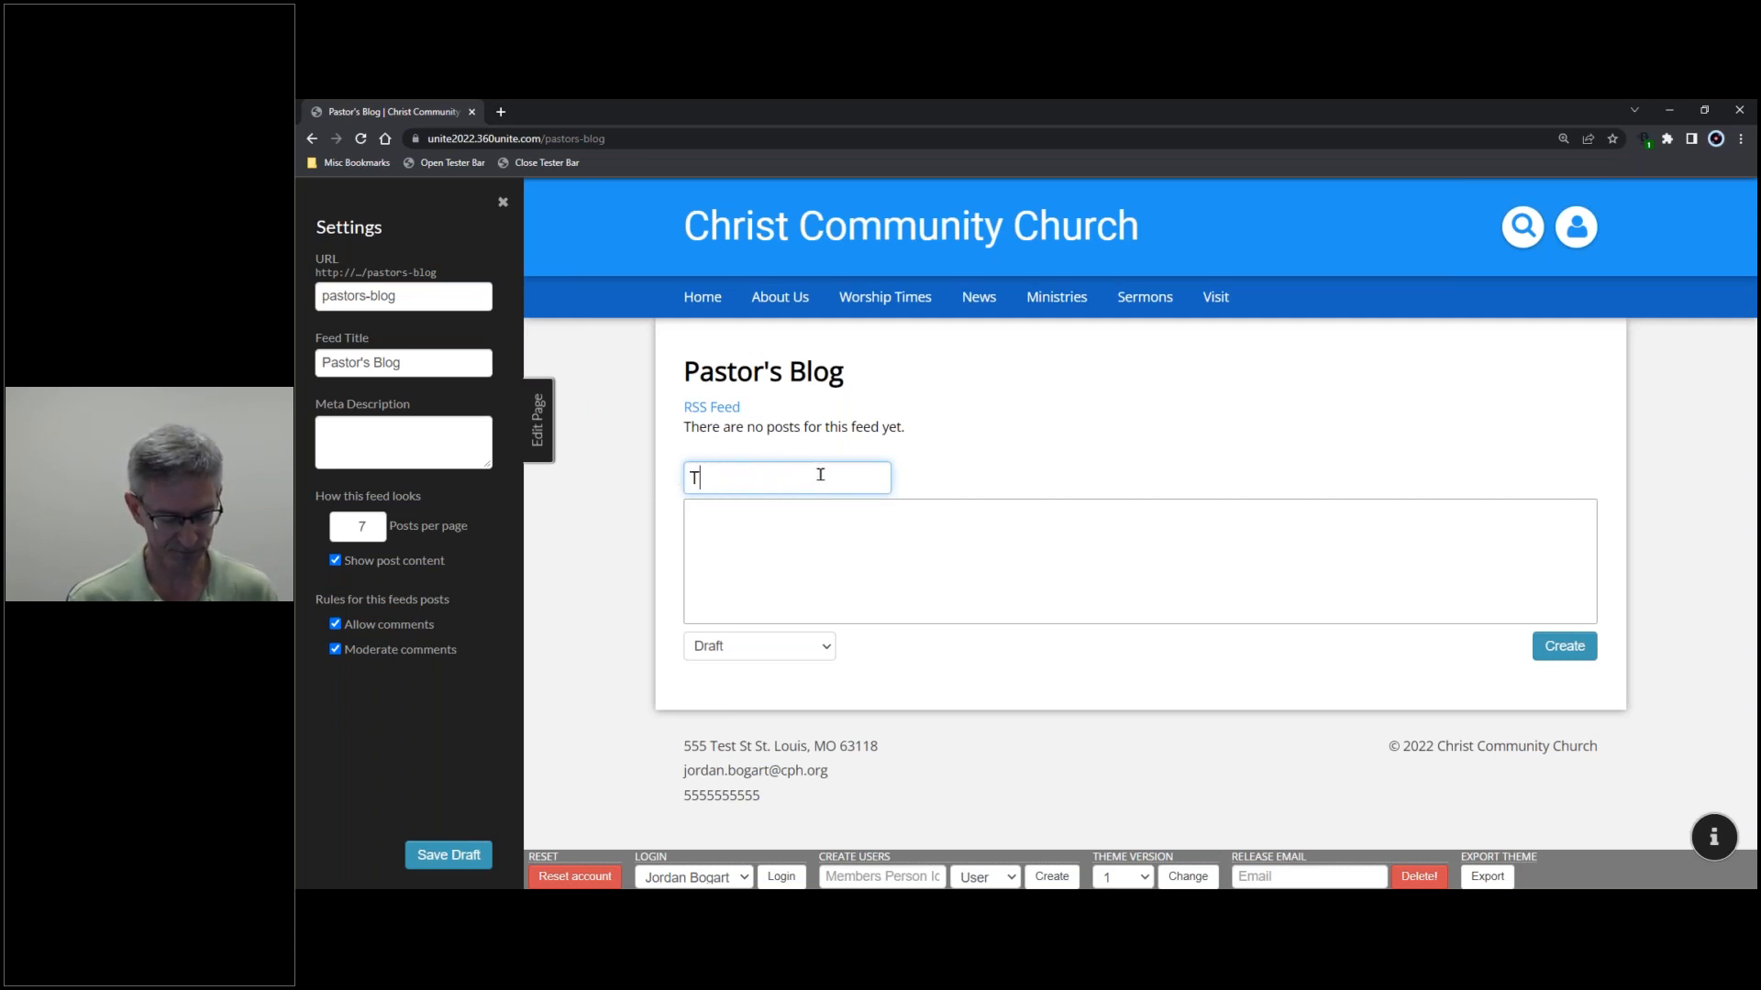
{"action": "type", "text": "houghts "}
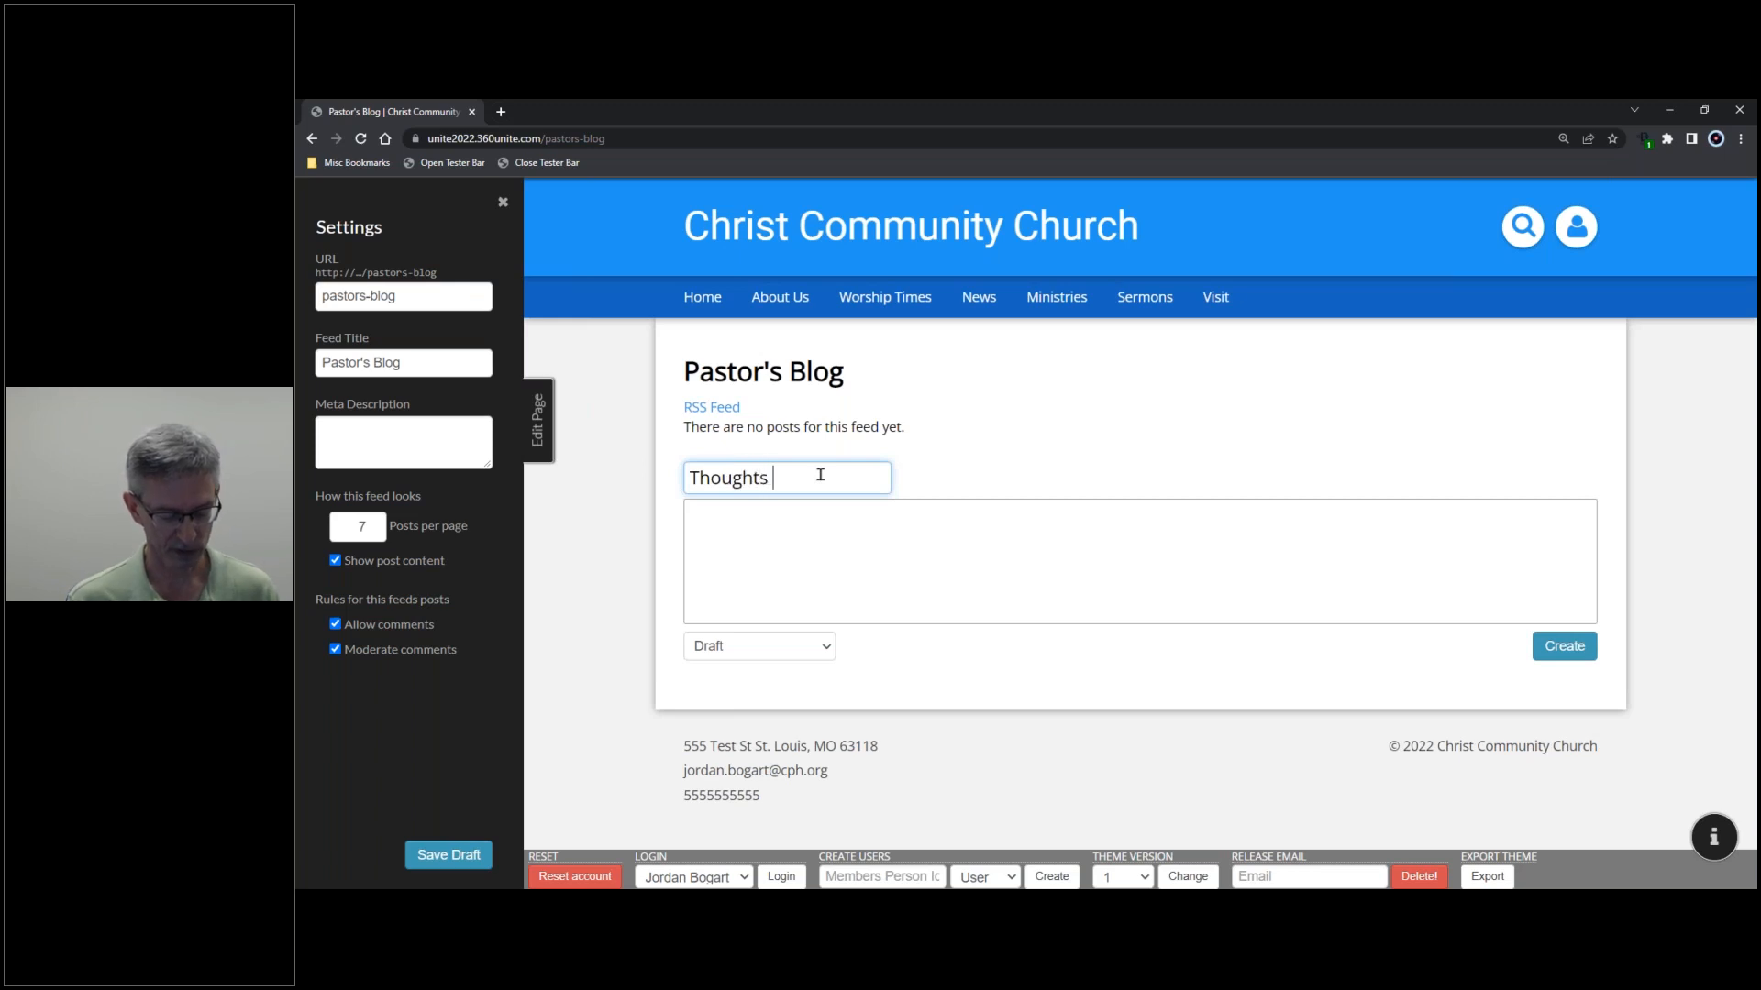
{"action": "type", "text": "on our Independence"}
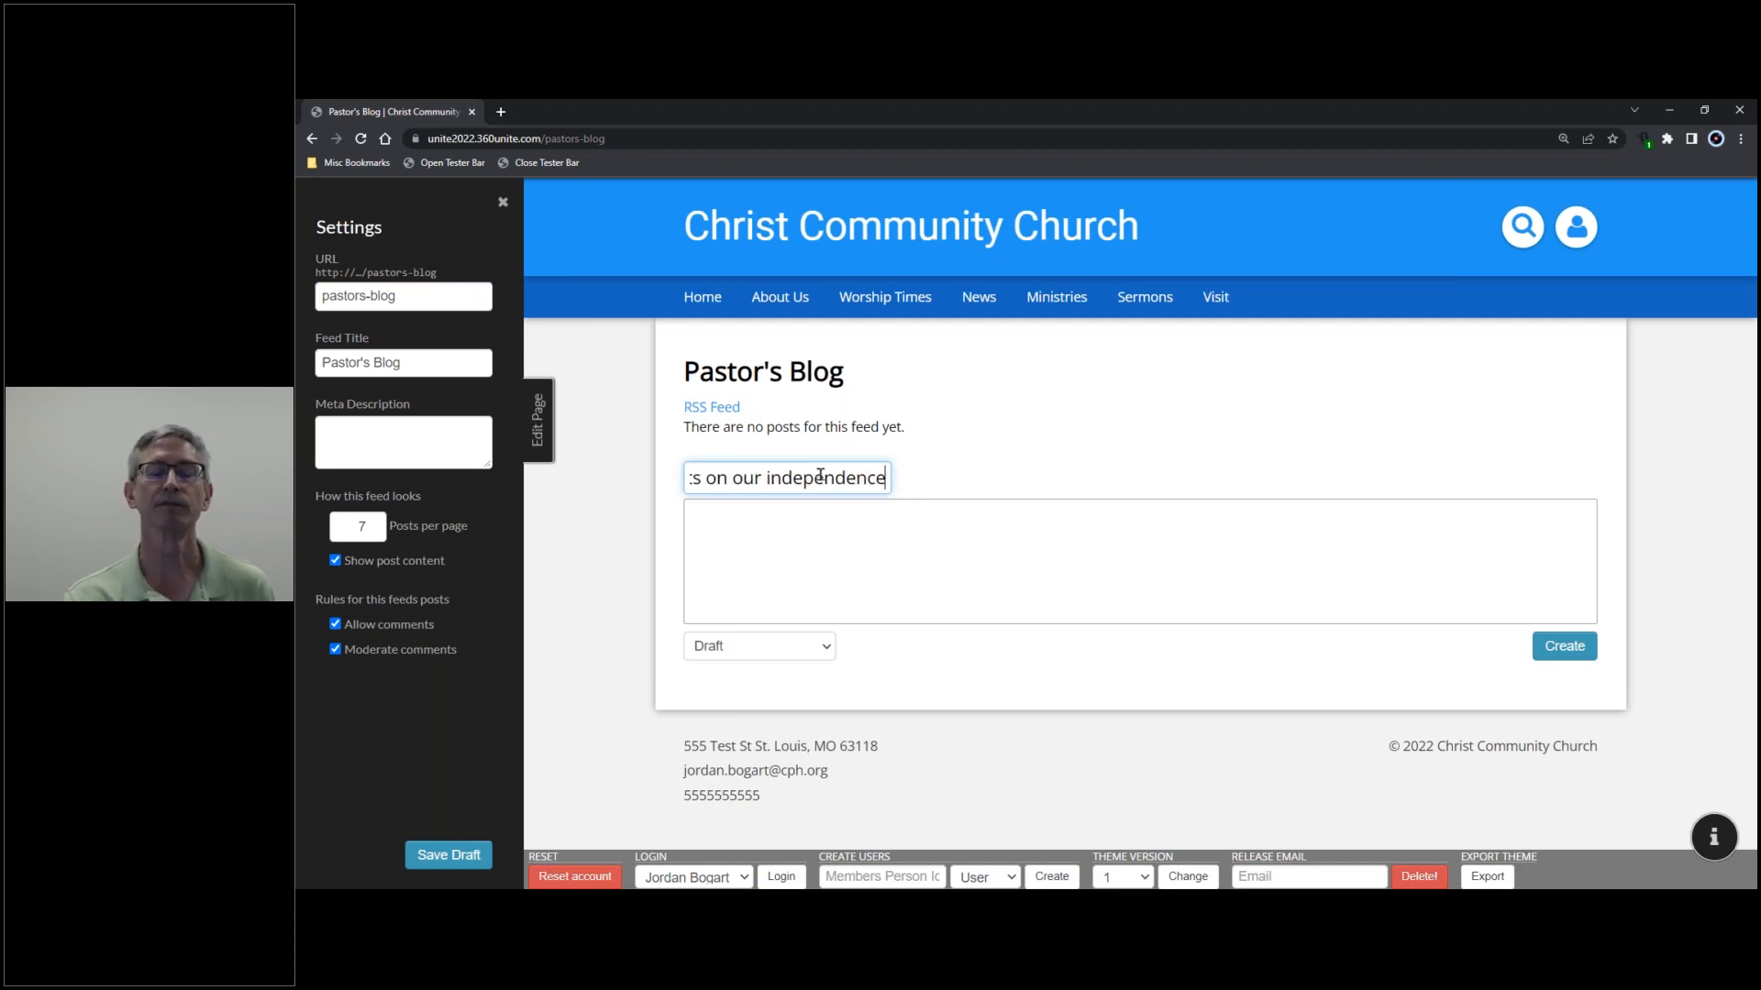
{"action": "left_click", "coordinate": [870, 537]}
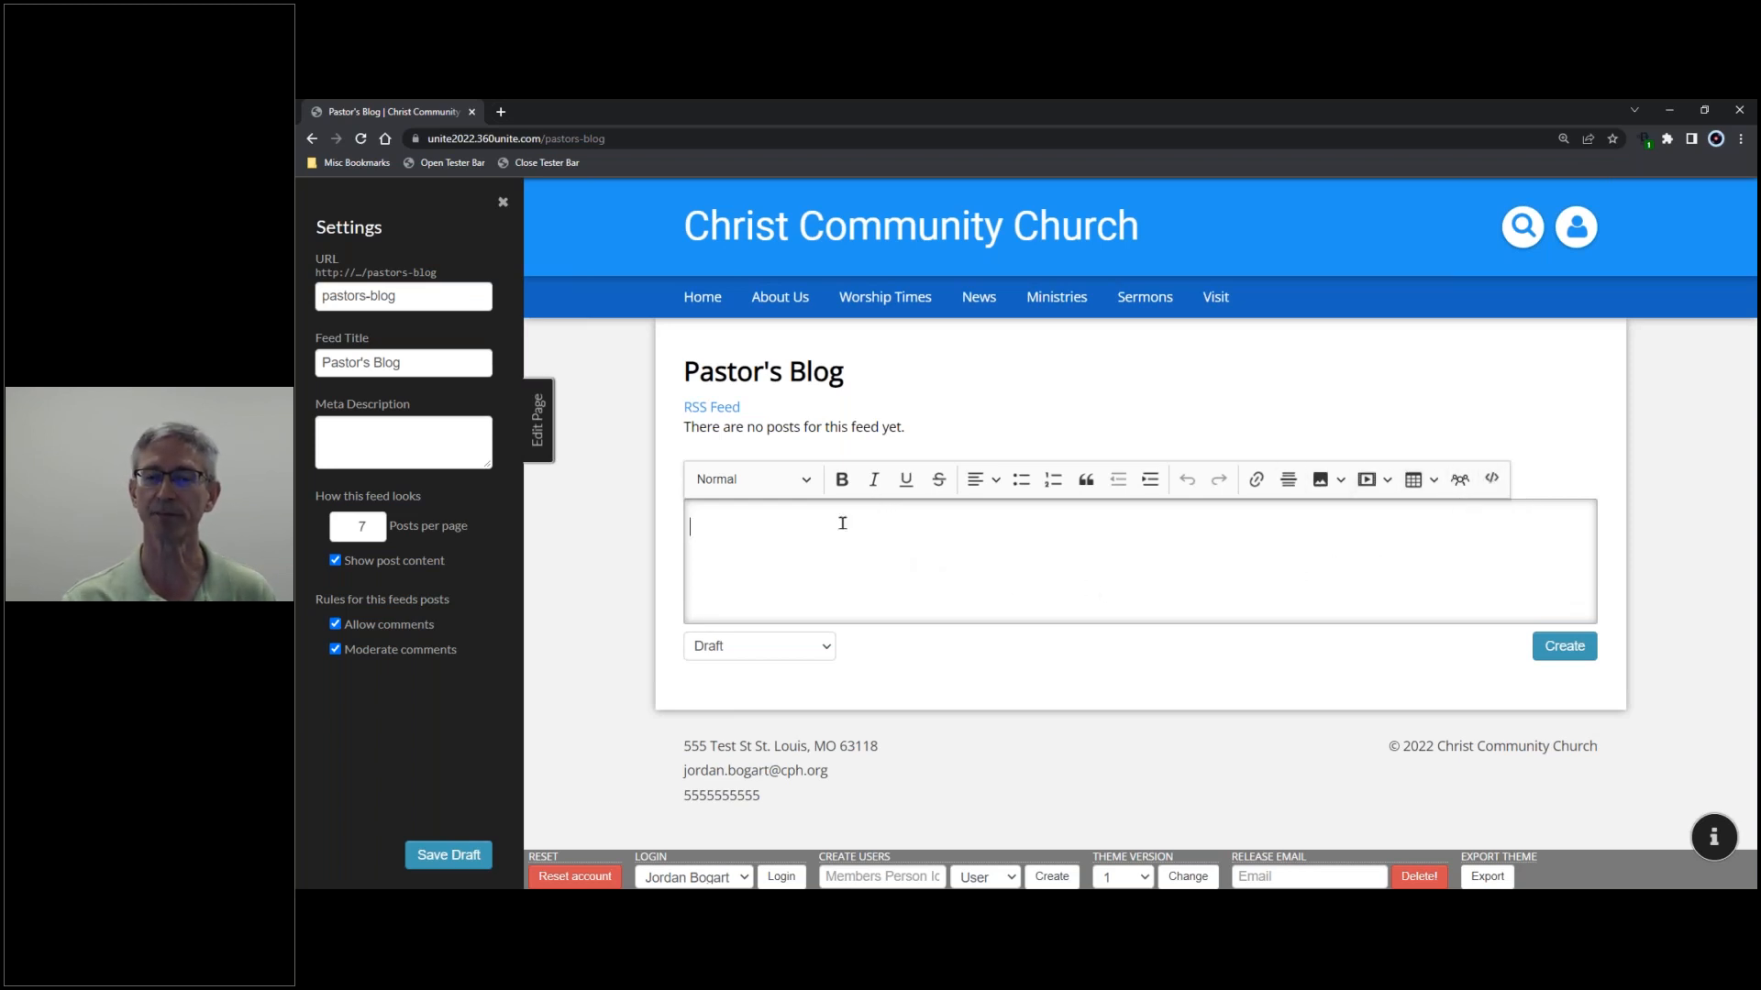
{"action": "left_click", "coordinate": [808, 482]}
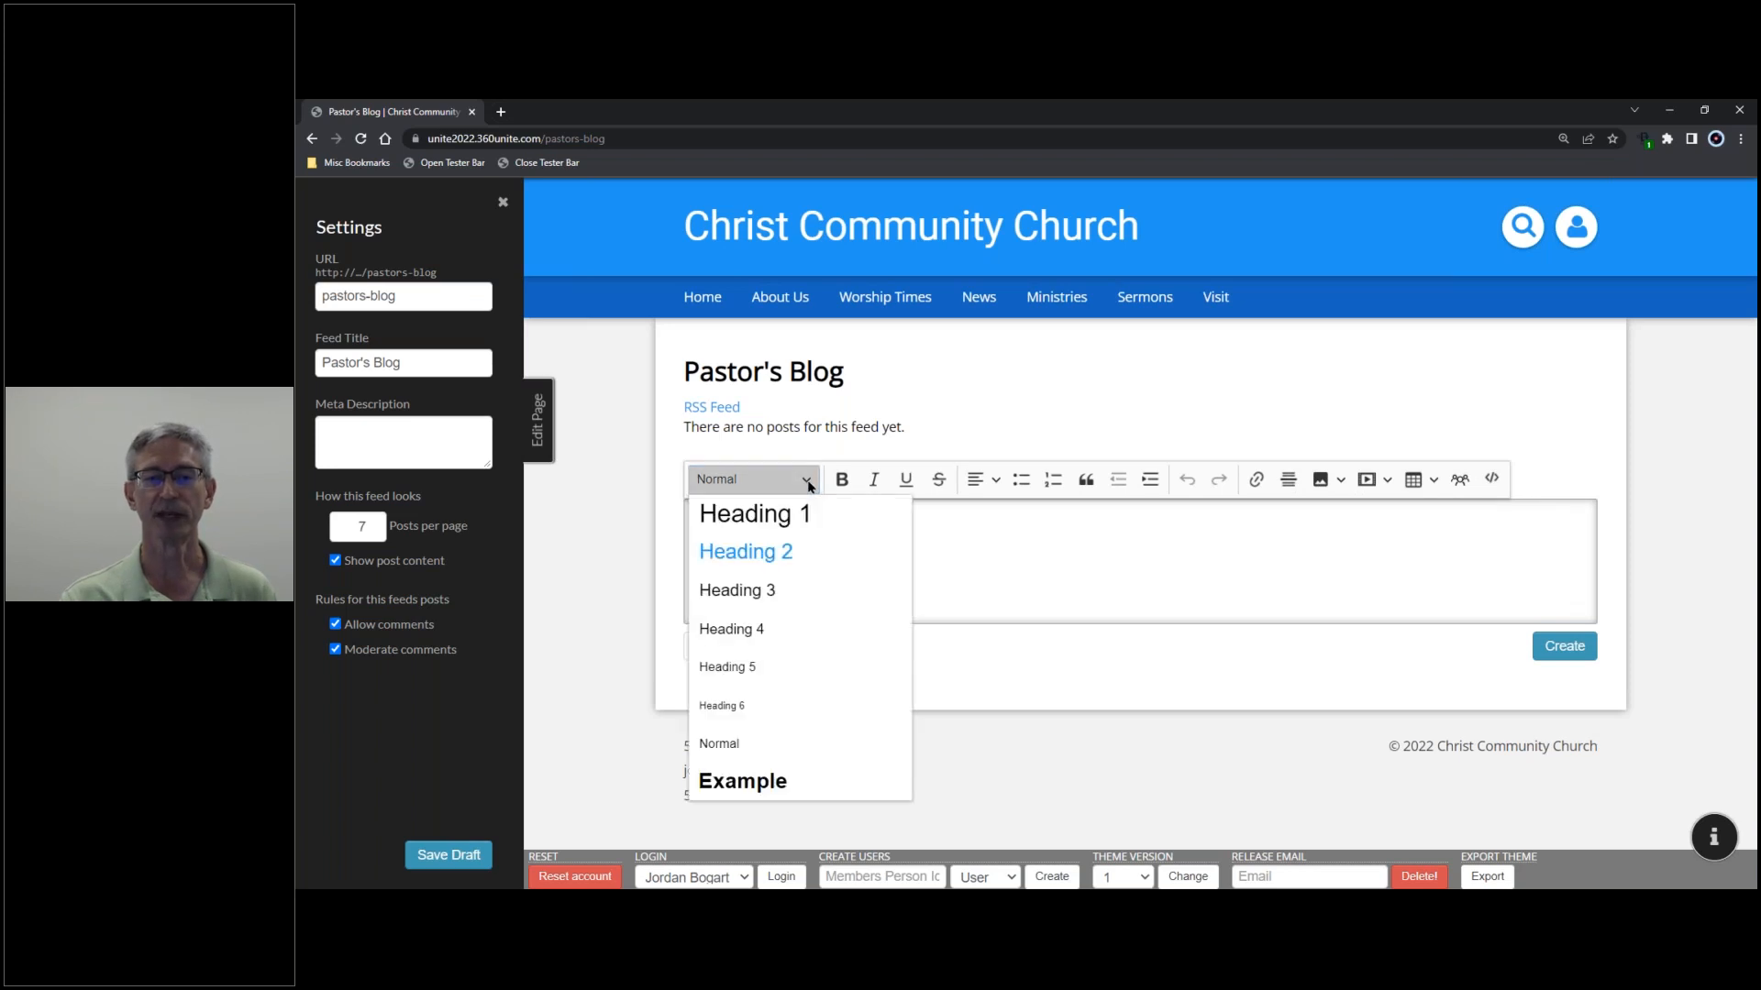
{"action": "left_click", "coordinate": [808, 483]}
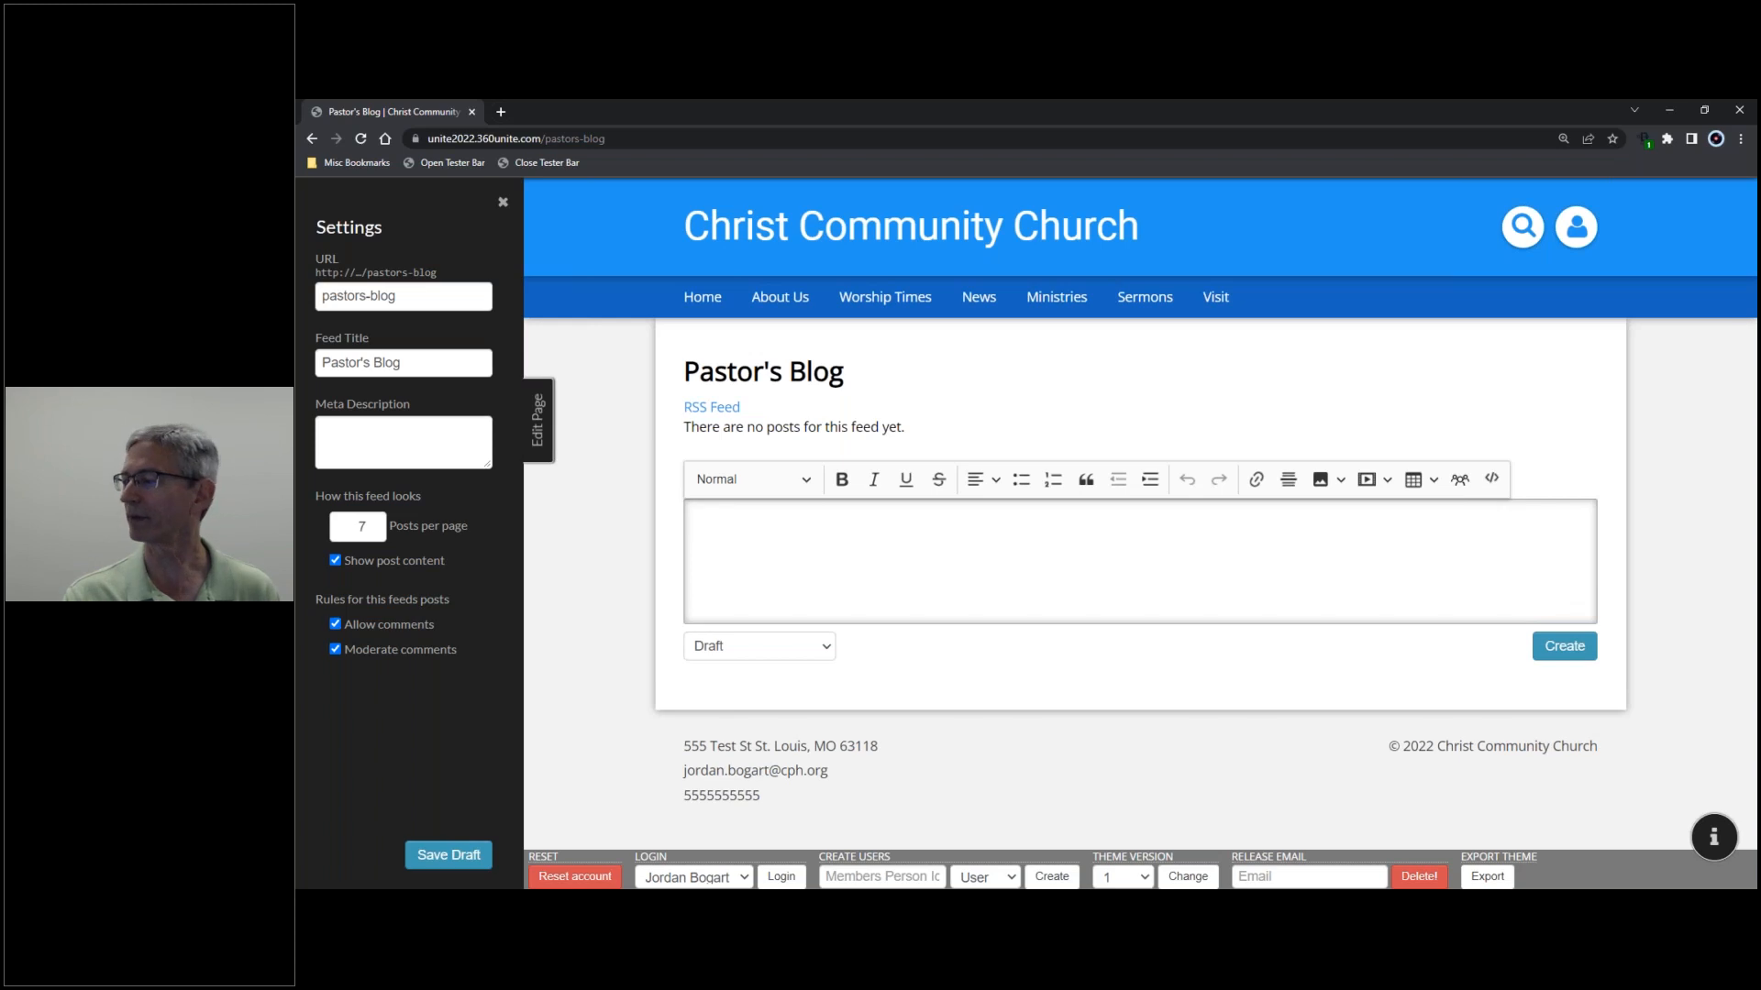
{"action": "key", "text": "alt+Tab"}
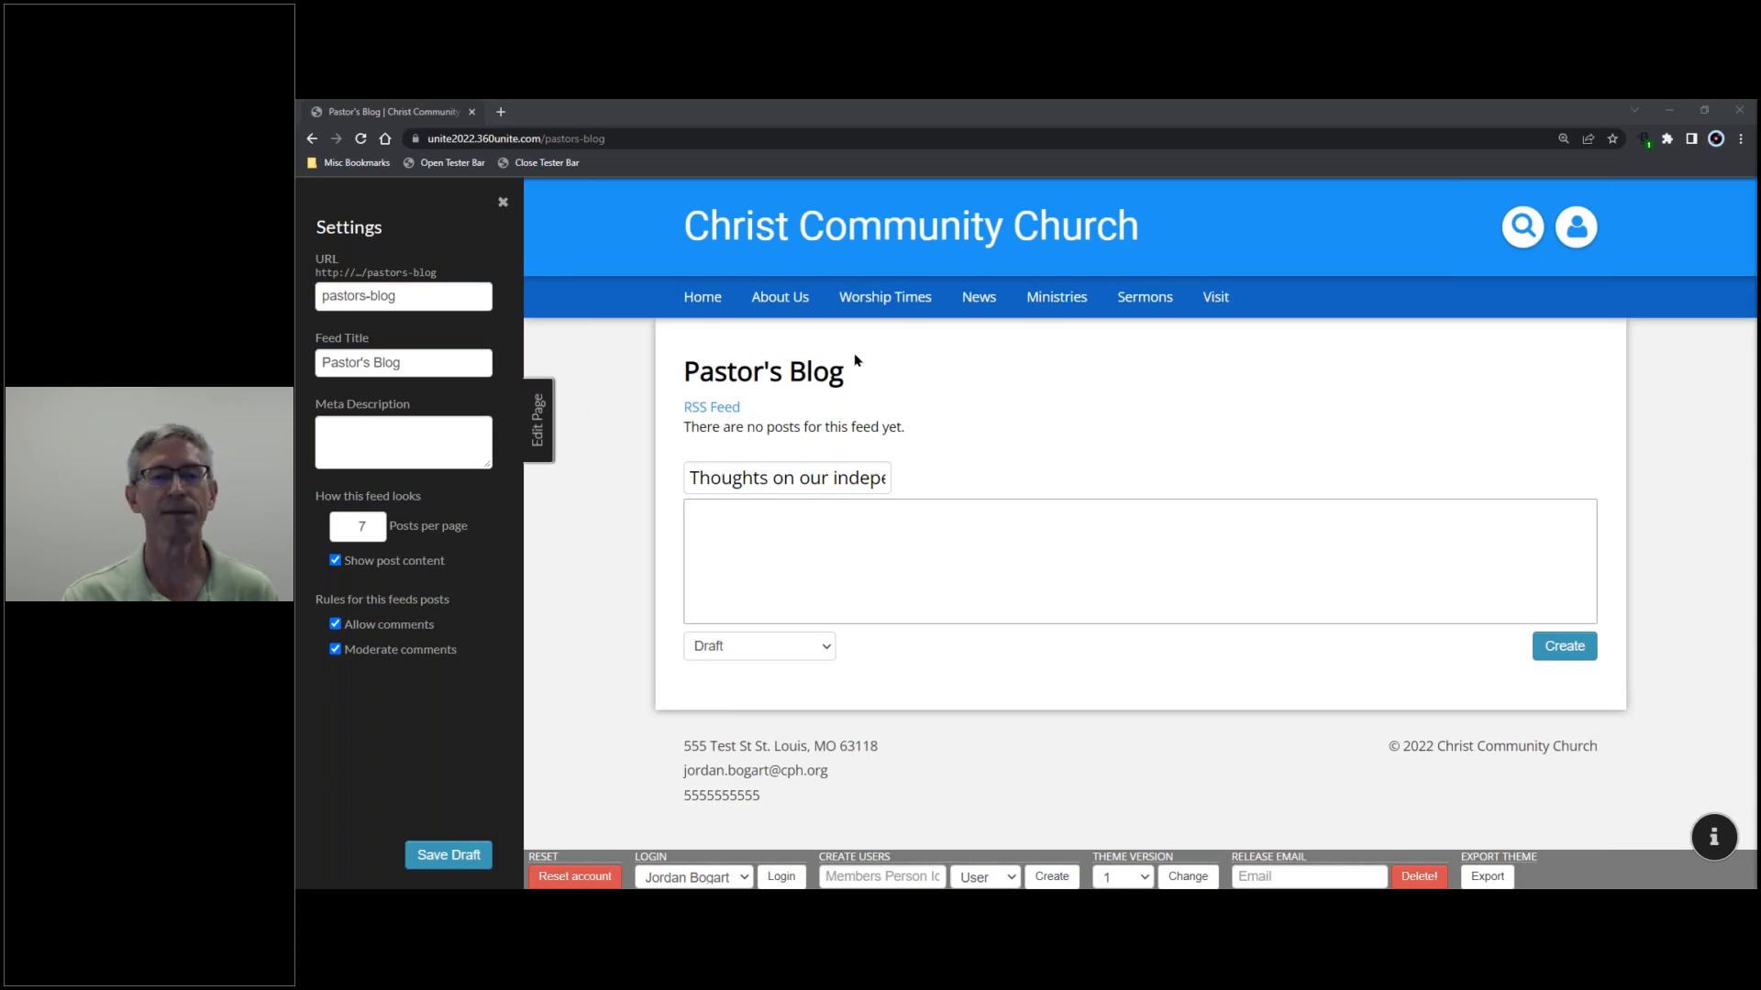
- Paste three Lorem ipsum paragraphs into the post body and create it as a Draft
{"action": "left_click", "coordinate": [755, 509]}
{"action": "right_click", "coordinate": [756, 510]}
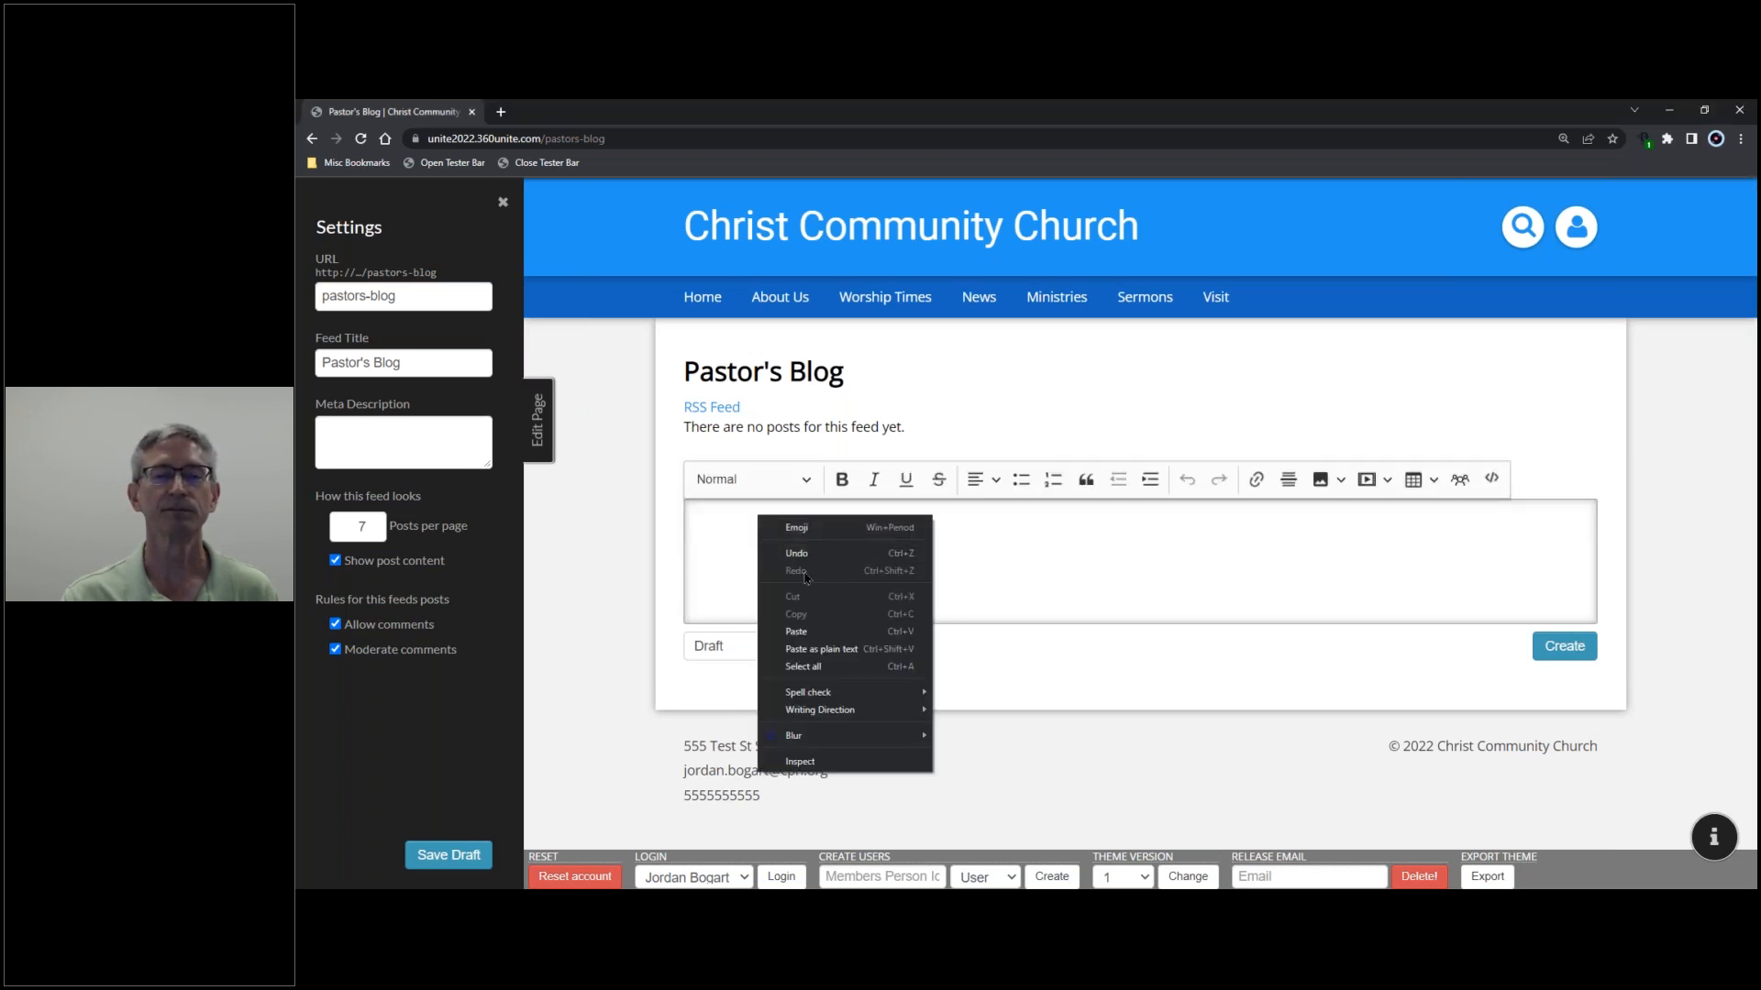
{"action": "left_click", "coordinate": [812, 640]}
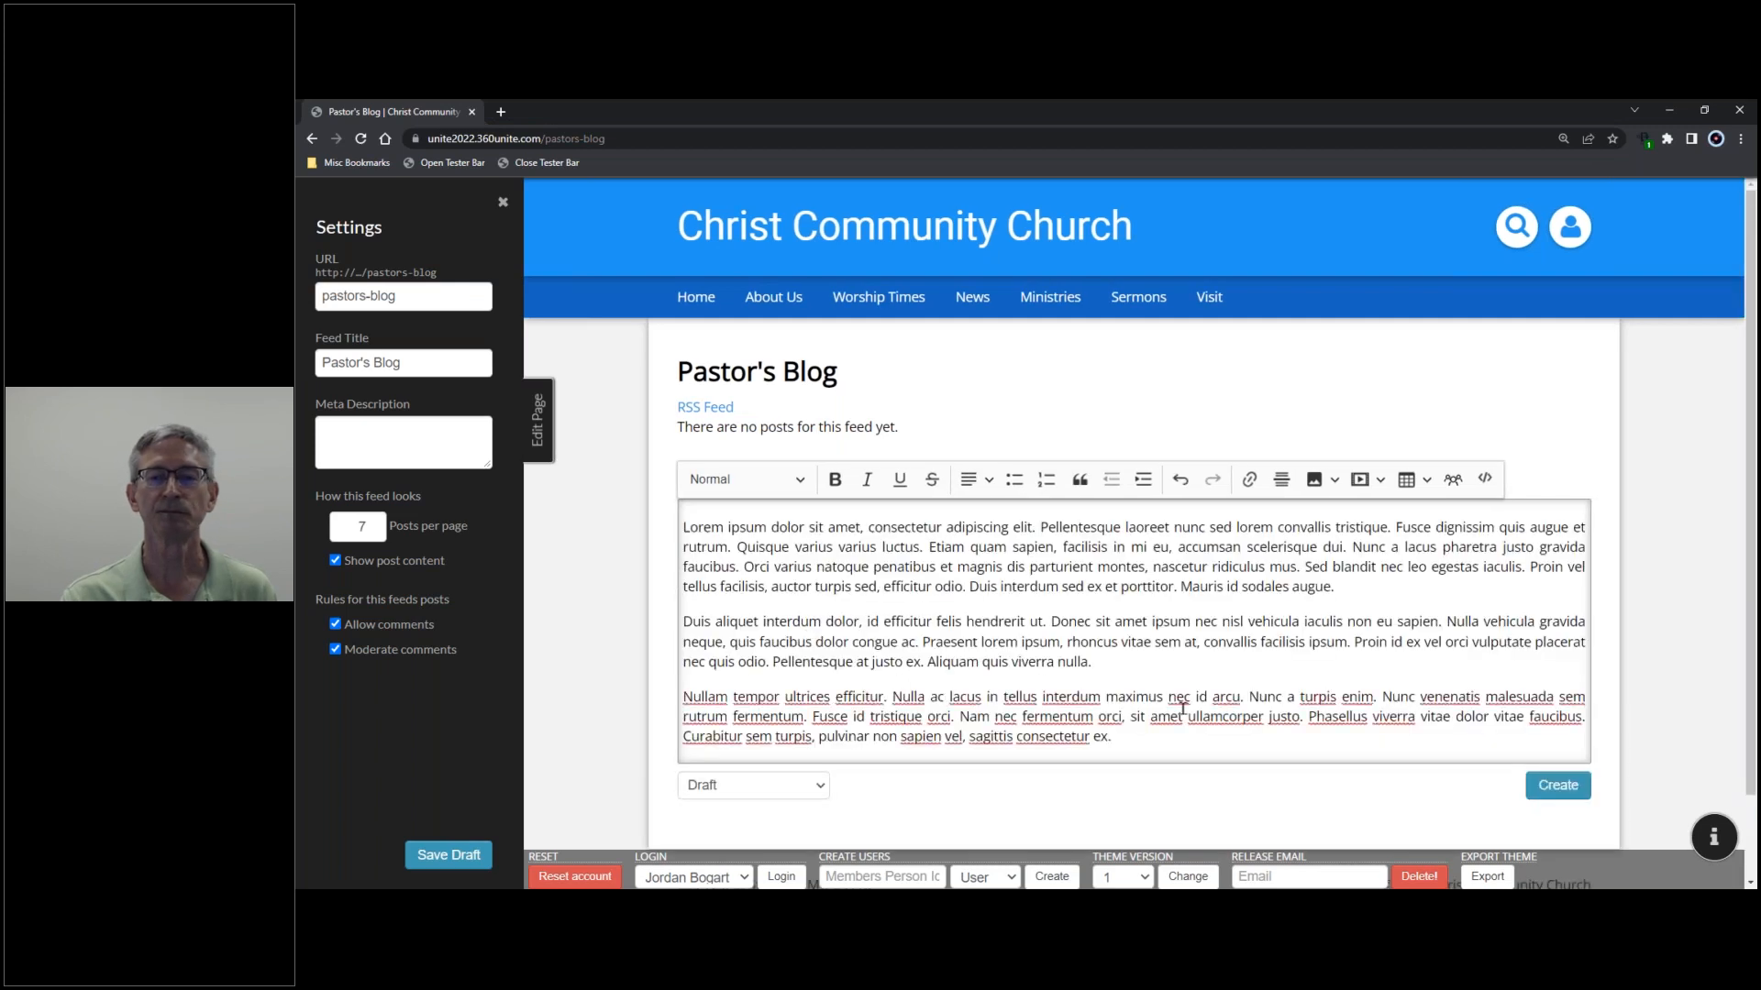
{"action": "scroll", "coordinate": [1230, 665], "scroll_direction": "down", "scroll_amount": 1}
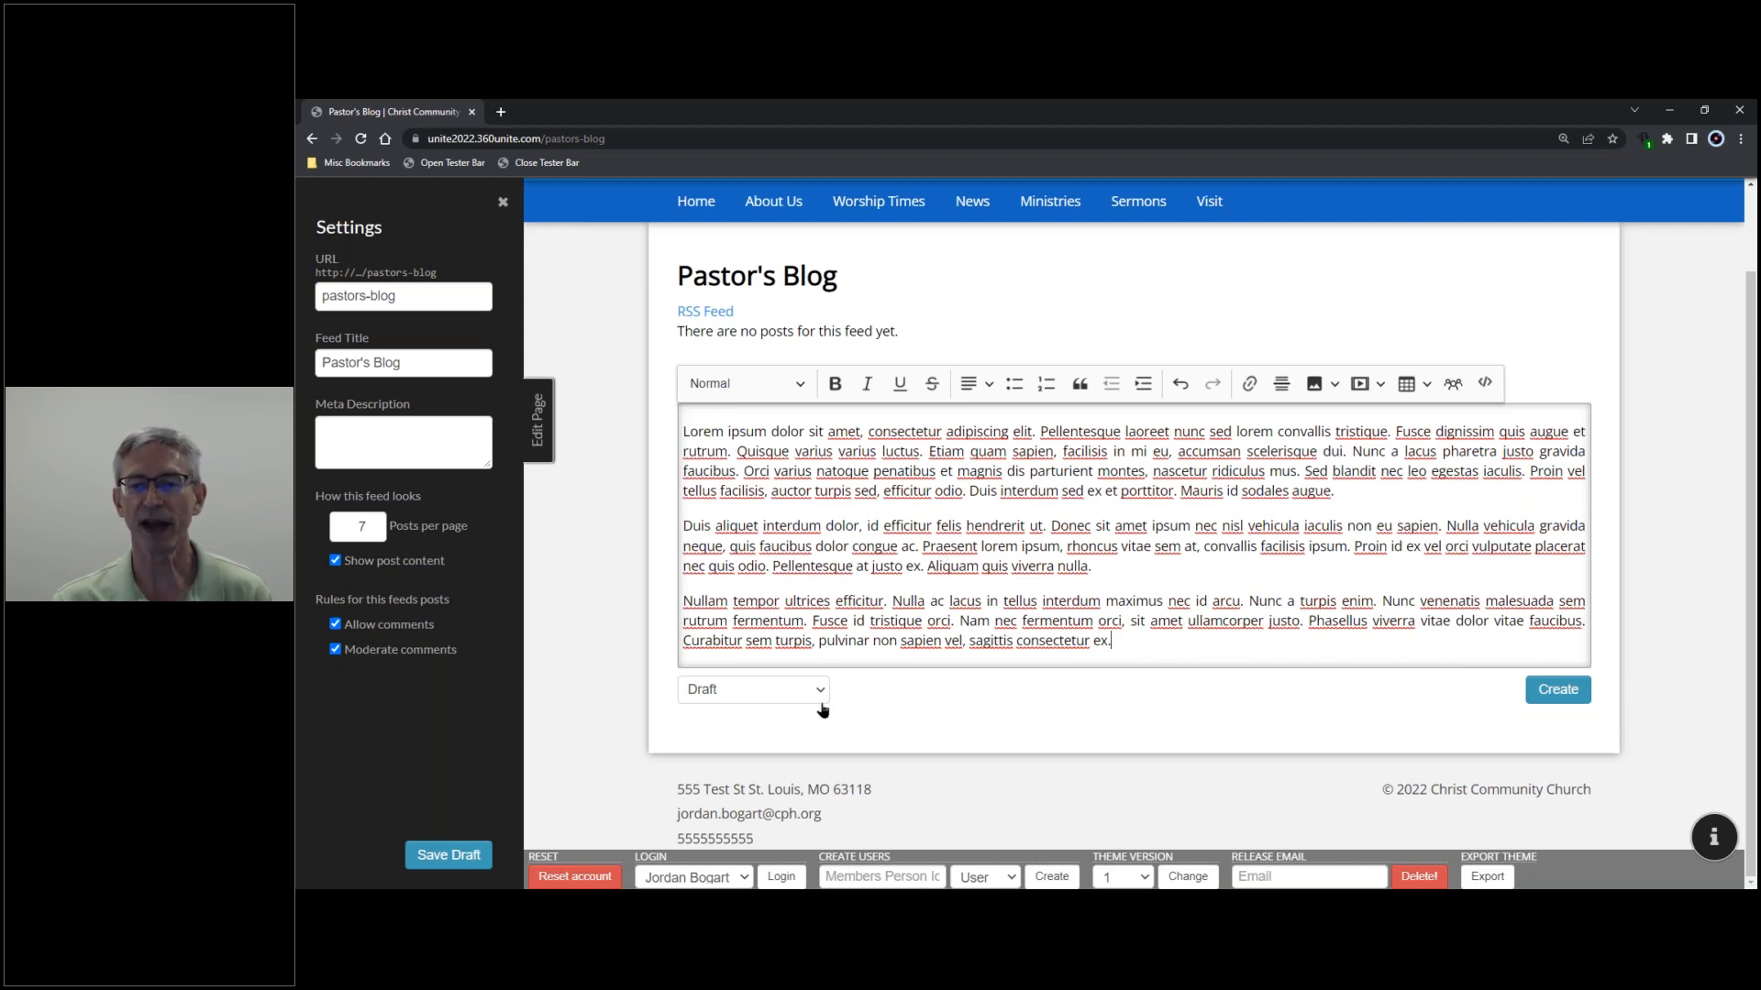
{"action": "left_click", "coordinate": [1559, 691]}
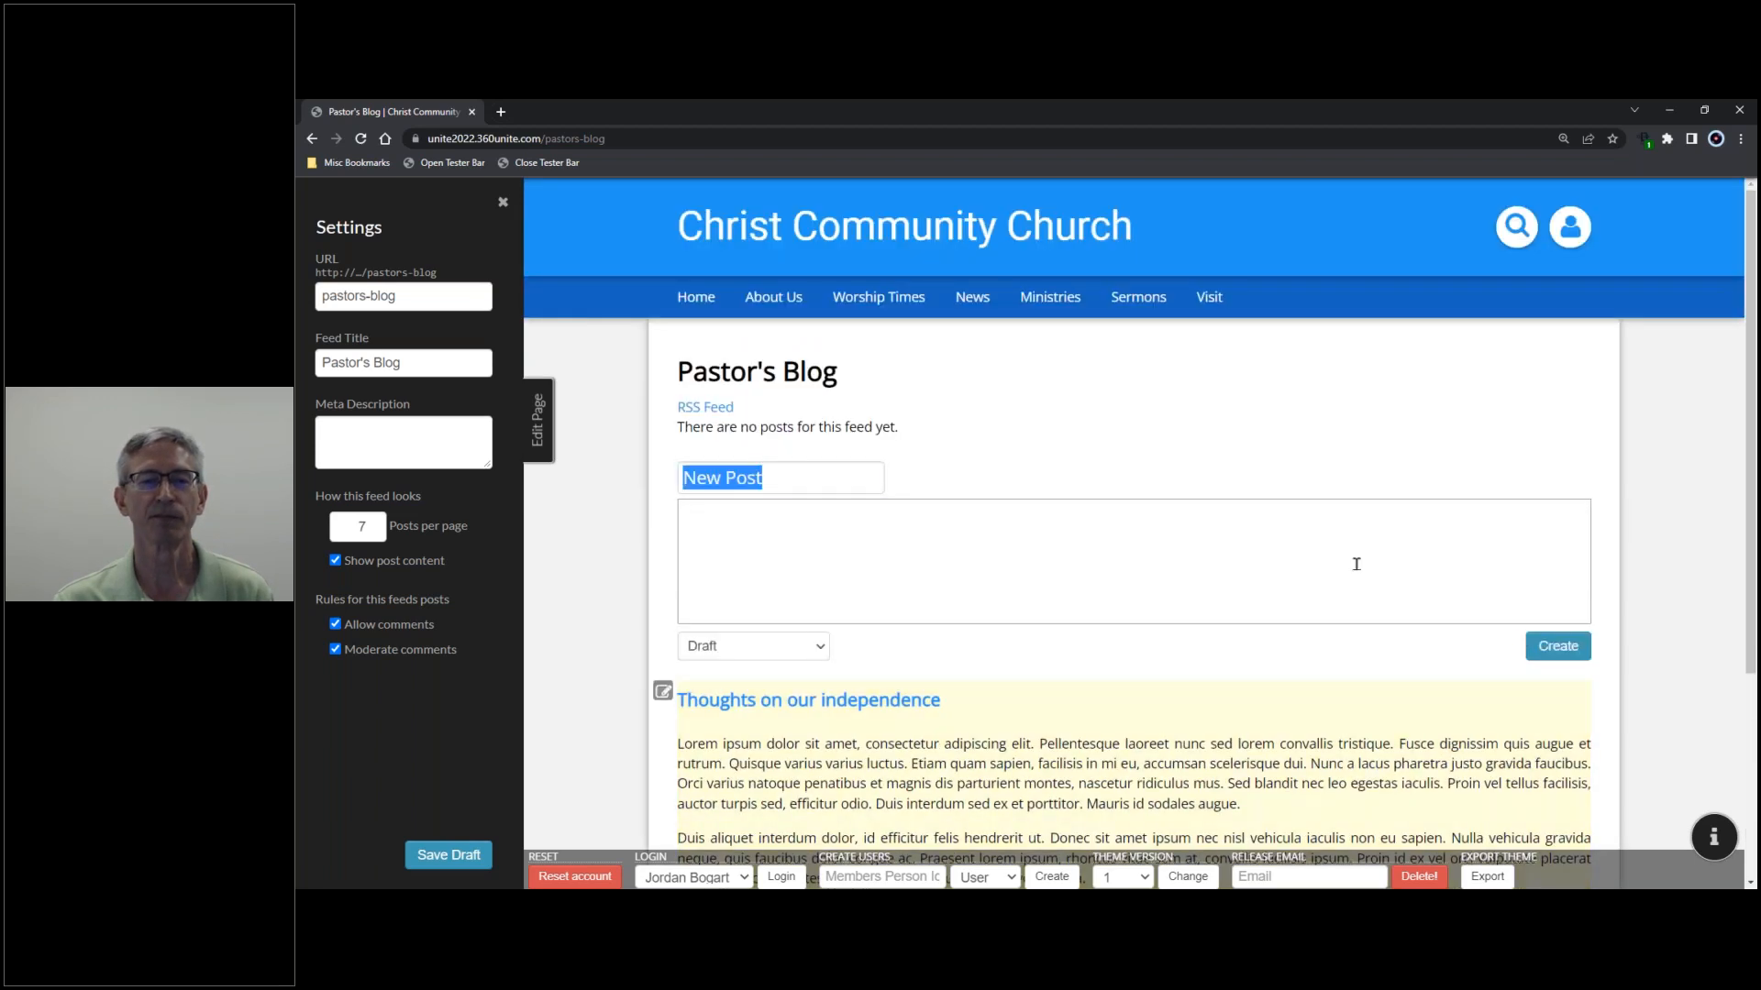
{"action": "scroll", "coordinate": [1262, 403], "scroll_direction": "down", "scroll_amount": 2}
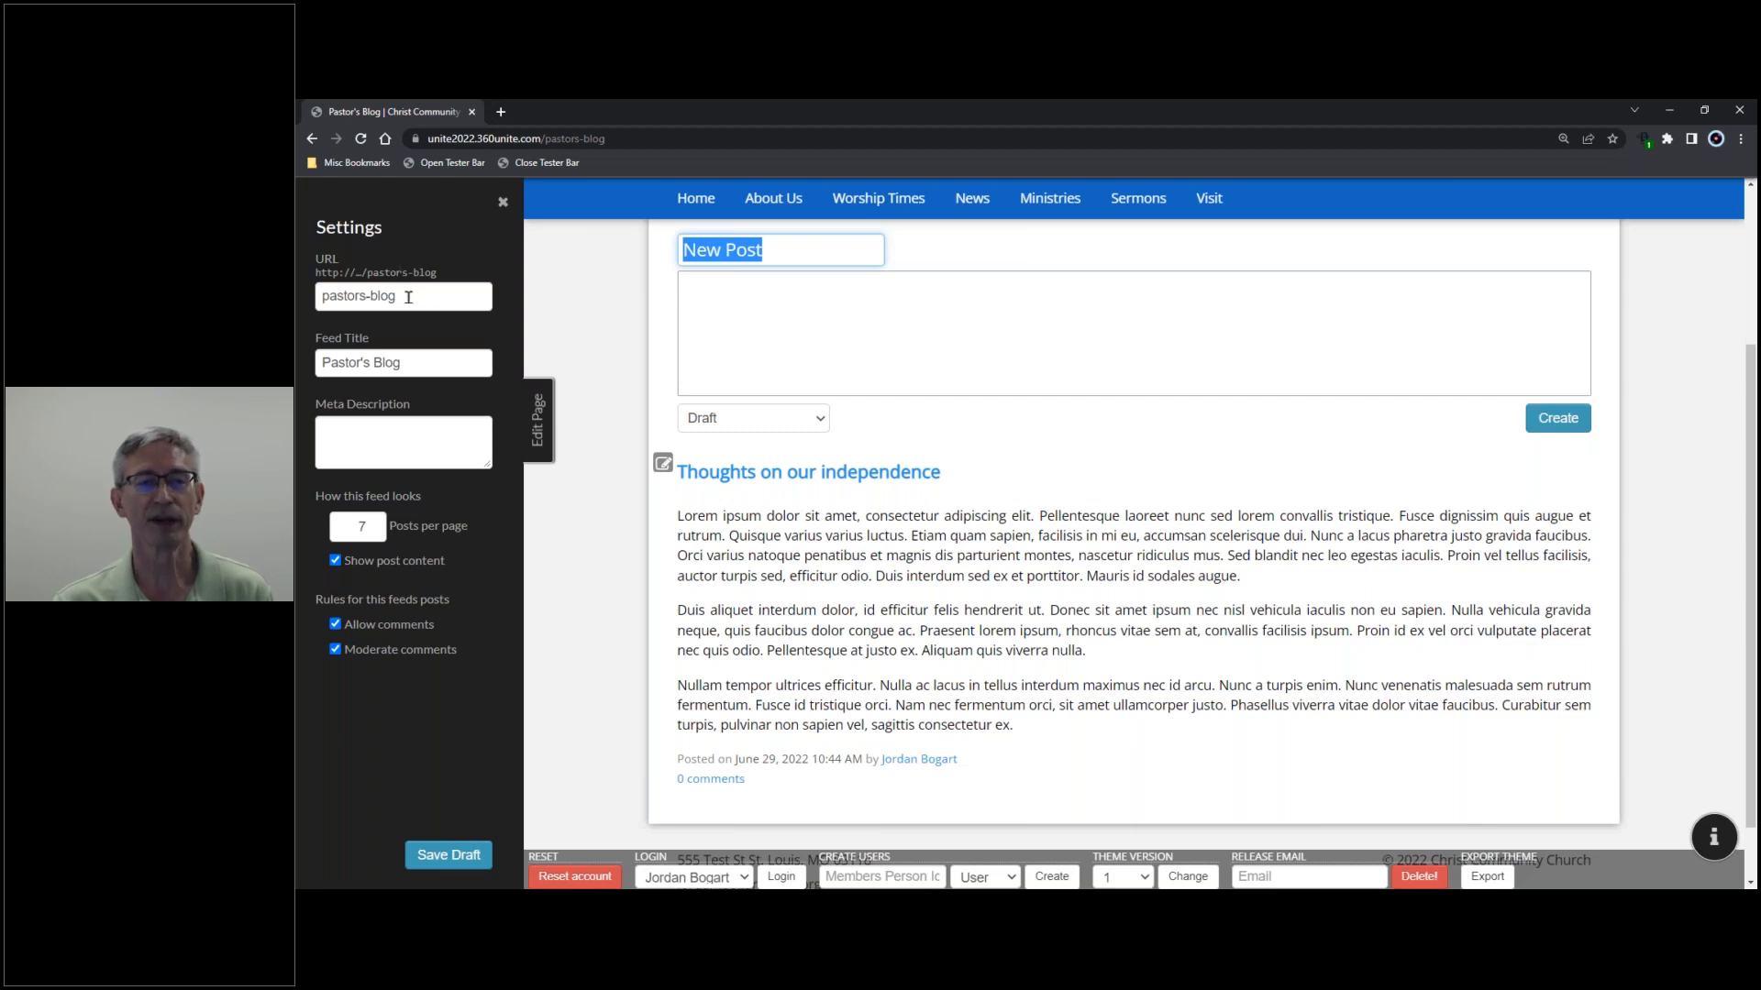
{"action": "left_click_drag", "start_coordinate": [605, 138], "coordinate": [549, 142]}
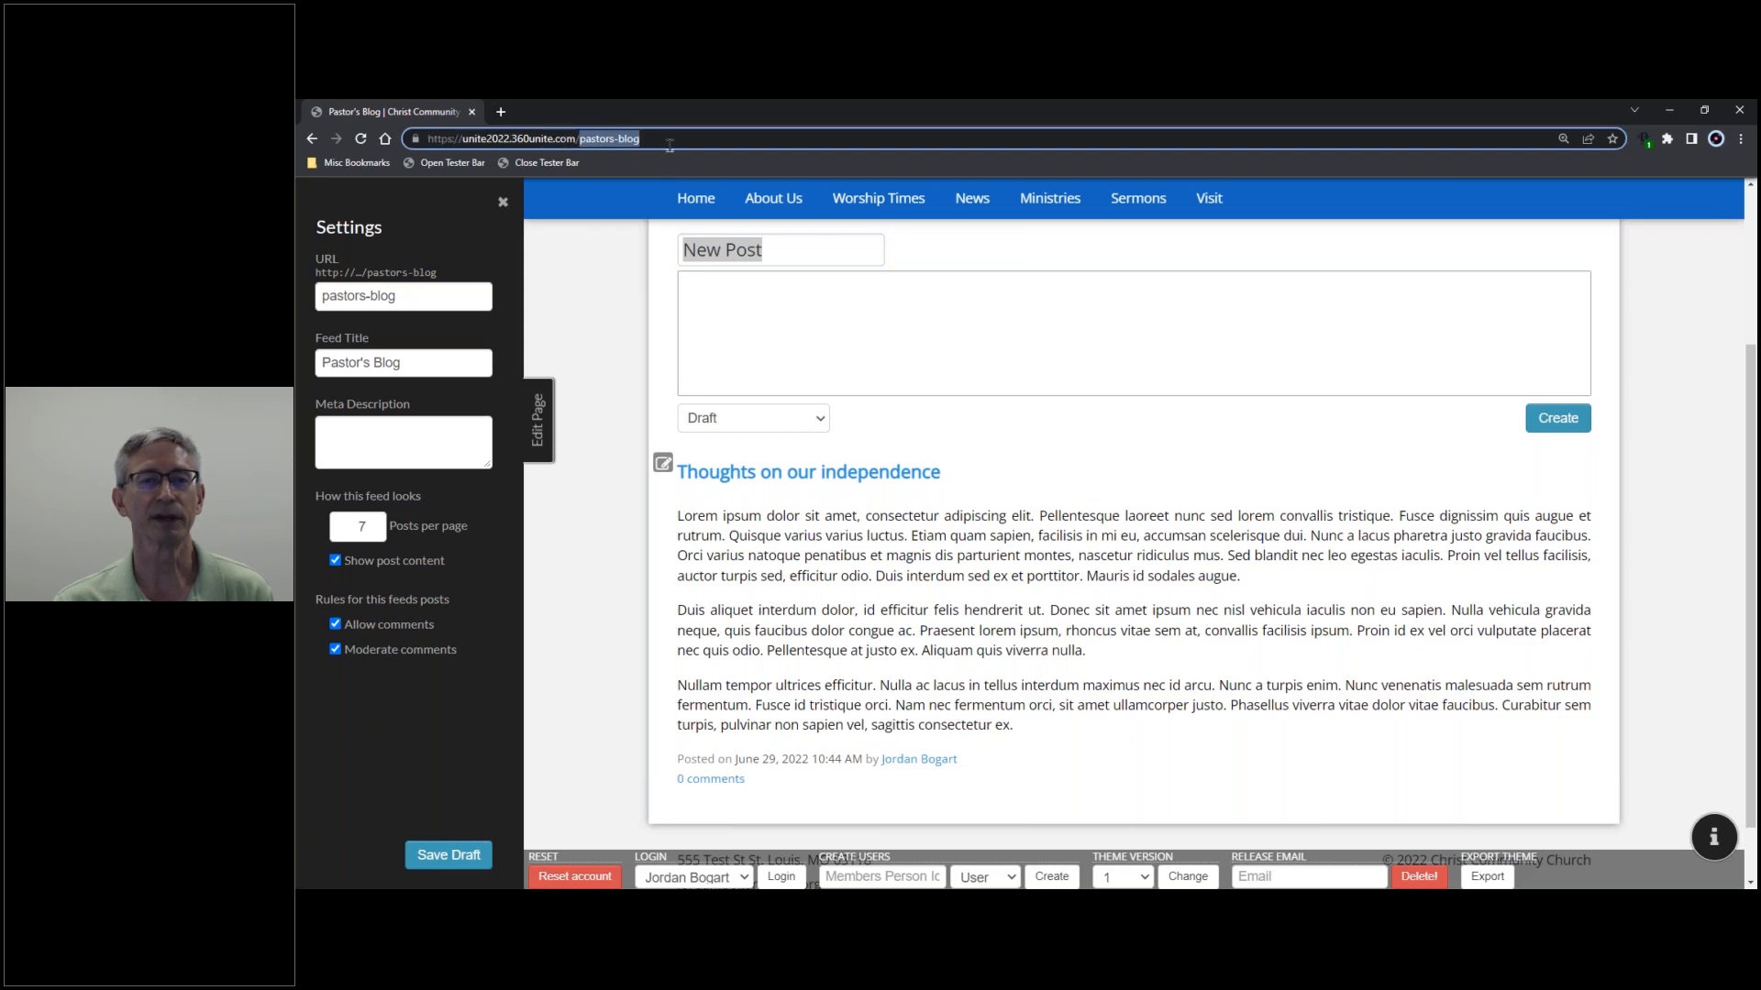
- Save the Pastor's Blog feed settings with posts per page left at 7
{"action": "left_click", "coordinate": [436, 363]}
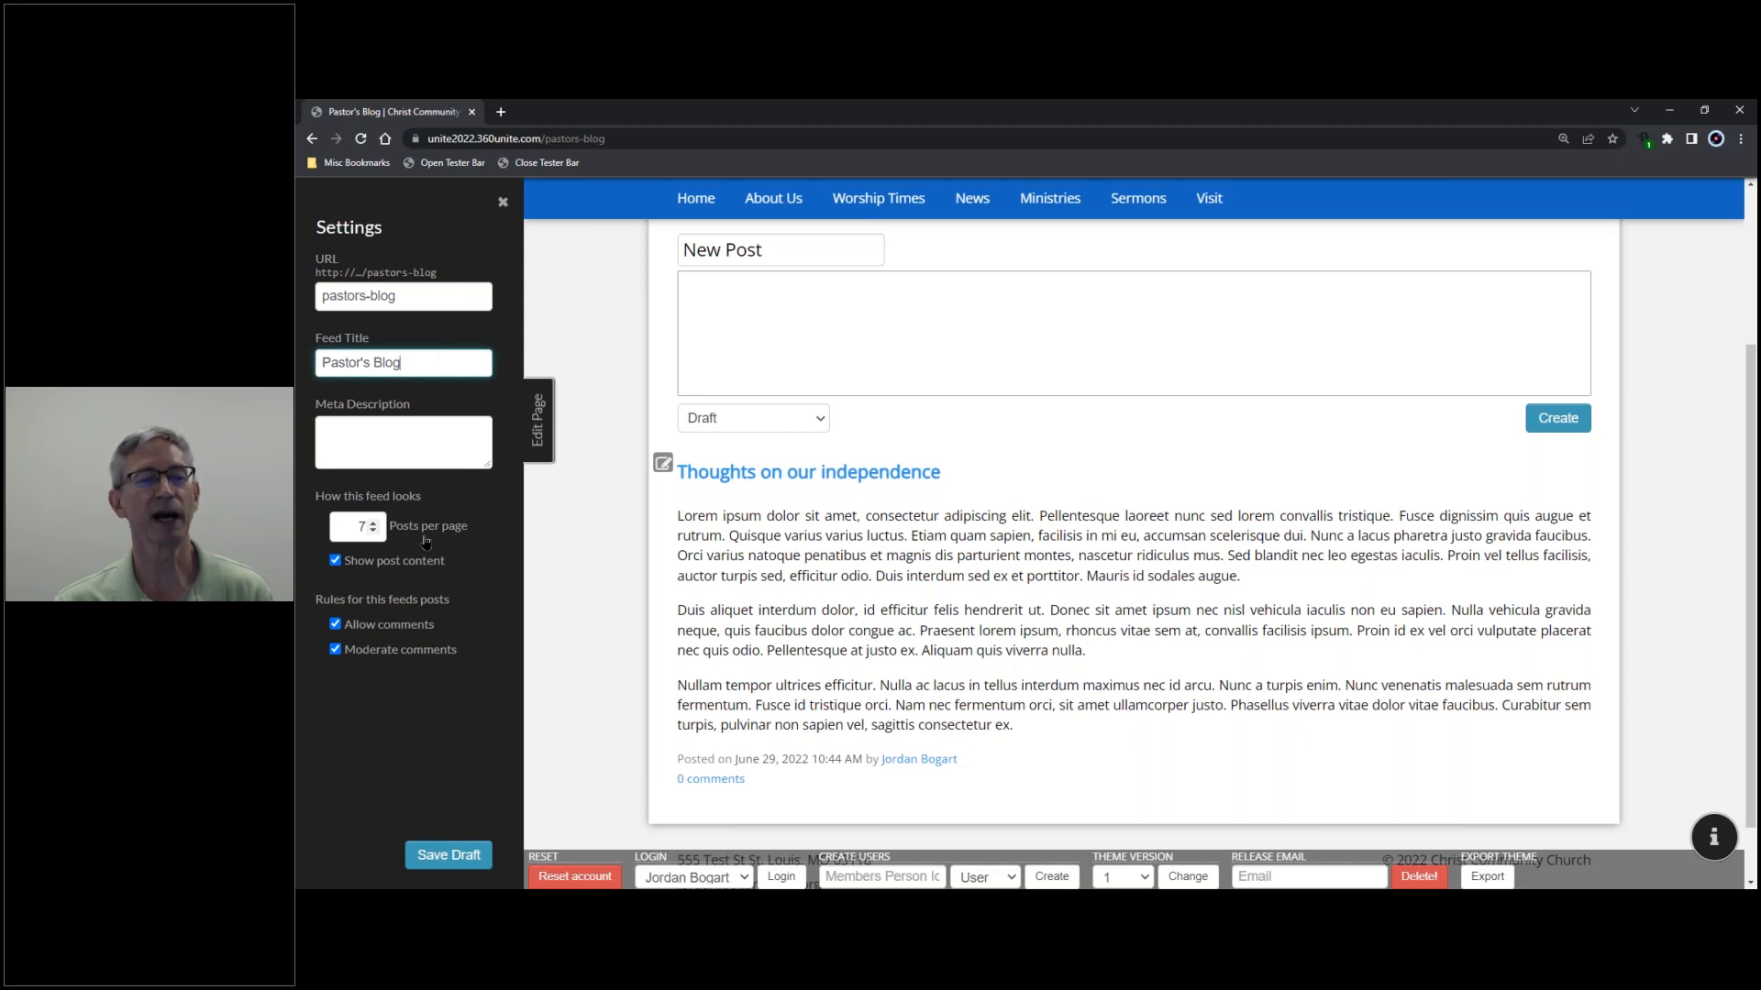
{"action": "left_click", "coordinate": [372, 532]}
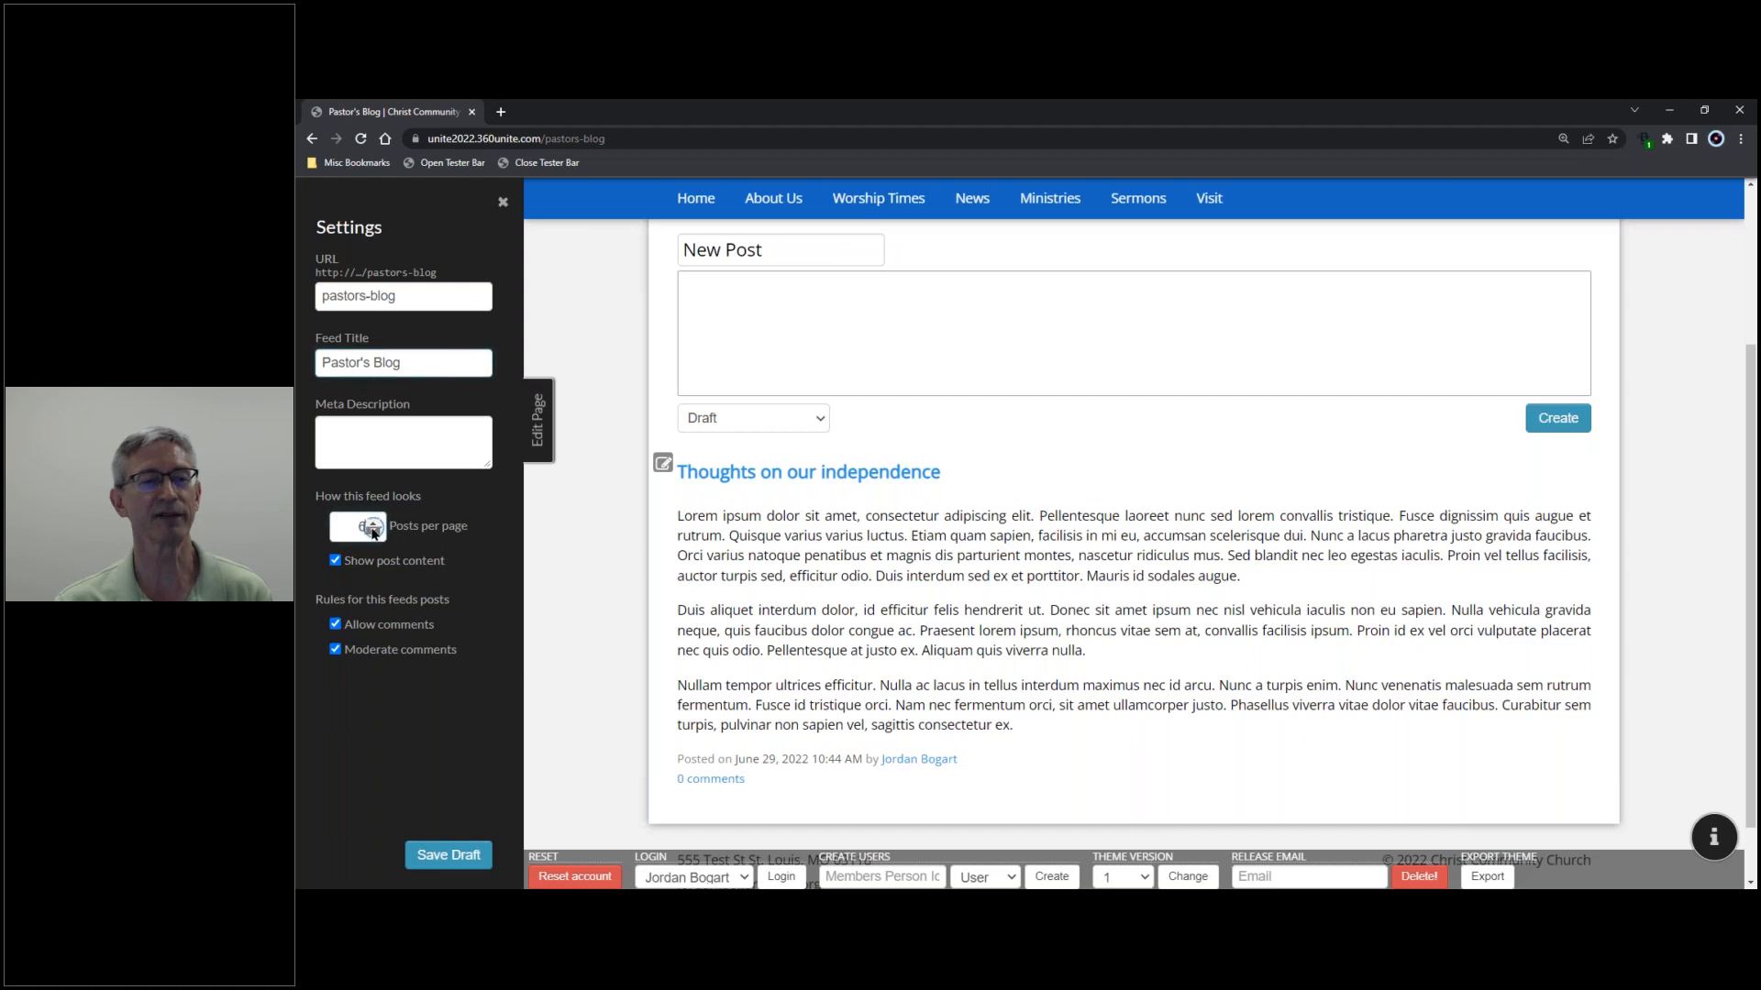
{"action": "left_click", "coordinate": [372, 532]}
{"action": "left_click", "coordinate": [374, 524]}
{"action": "left_click", "coordinate": [374, 524]}
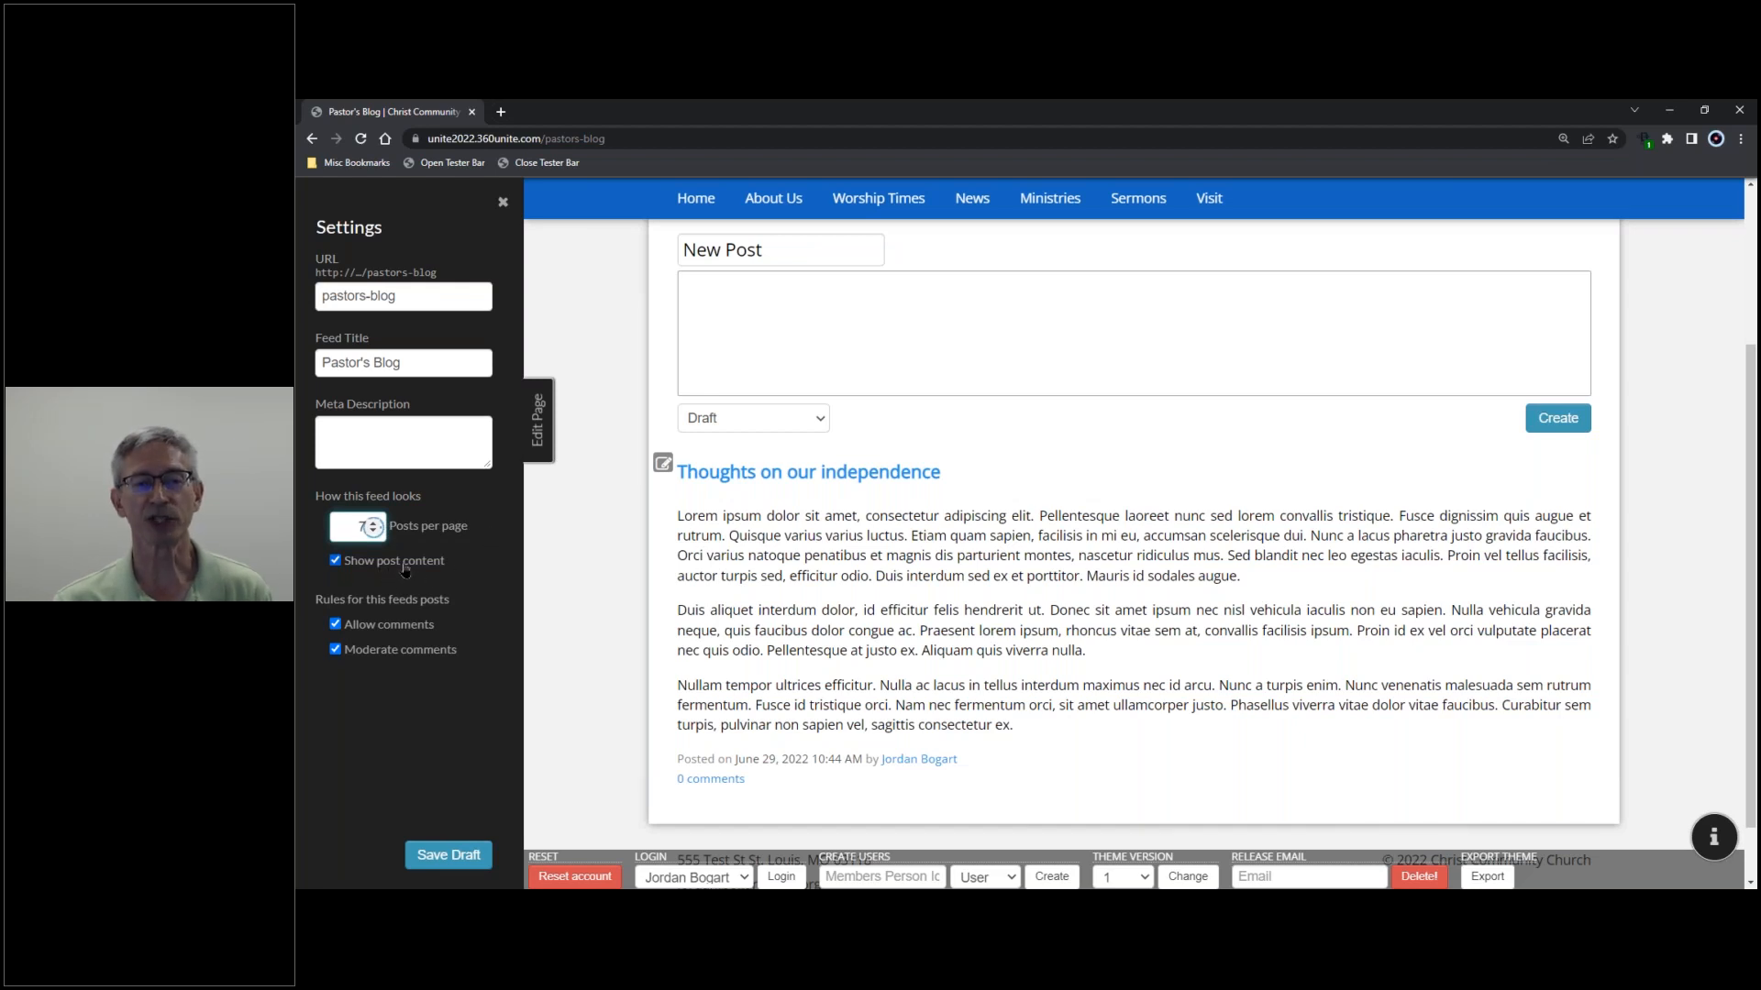
{"action": "left_click", "coordinate": [336, 562]}
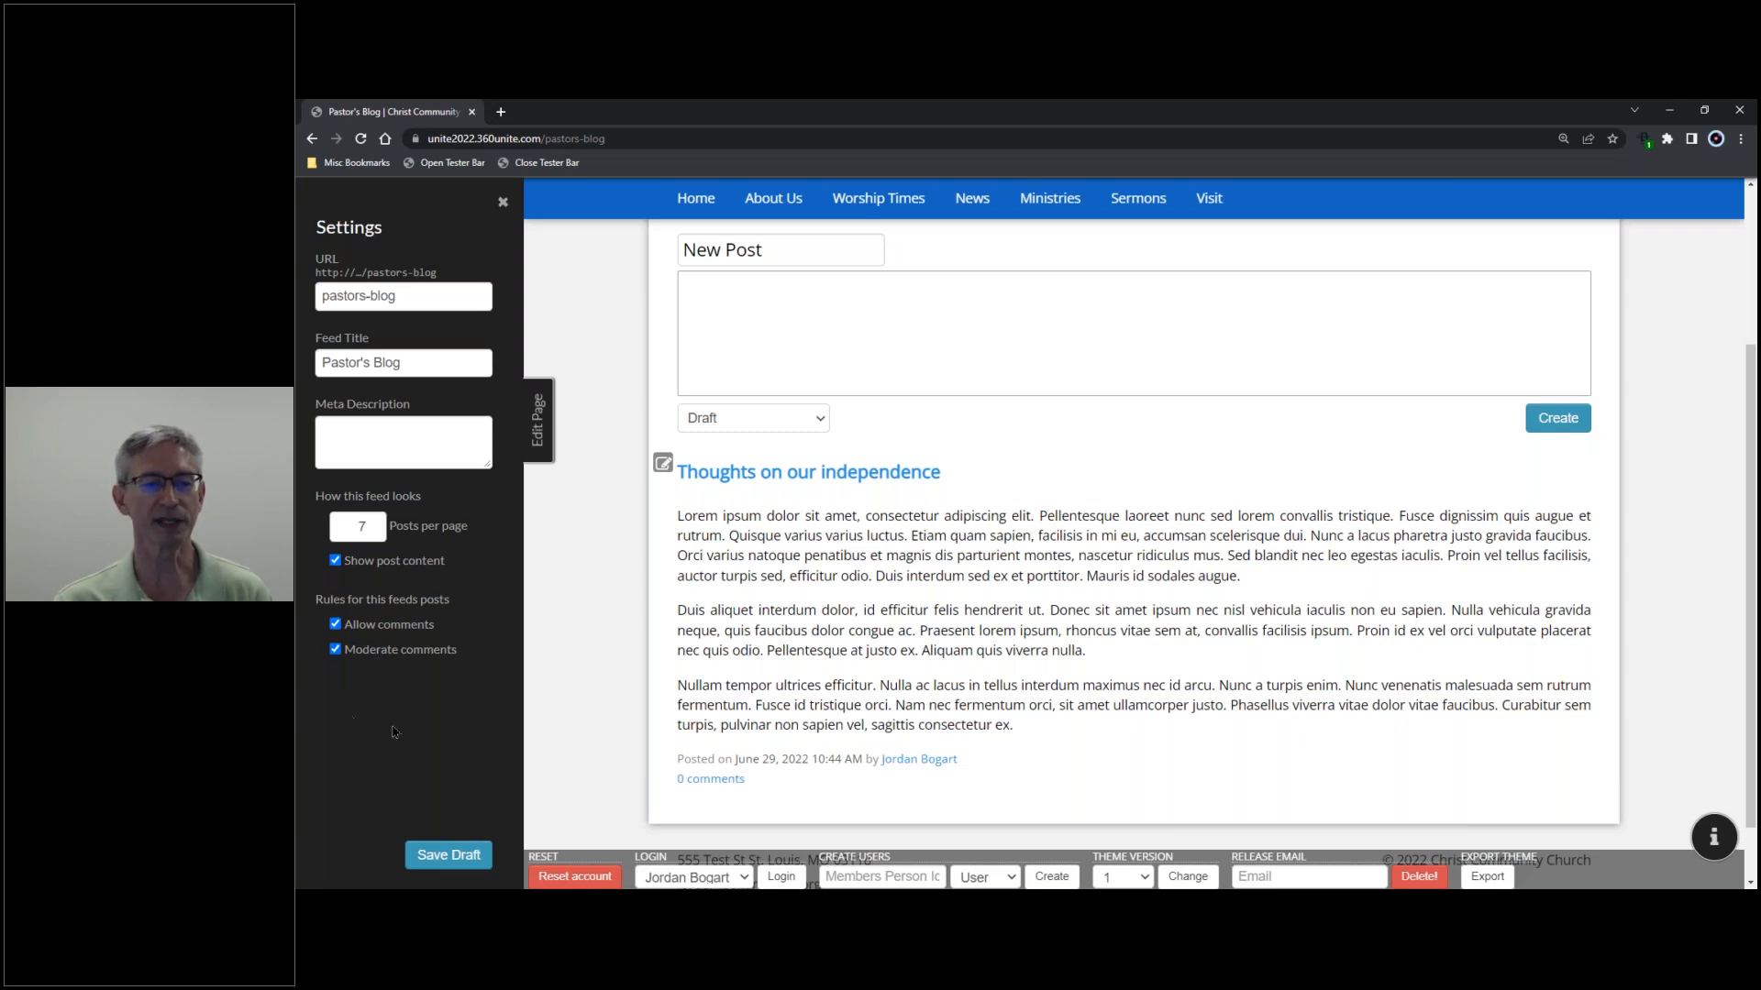
{"action": "left_click", "coordinate": [434, 859]}
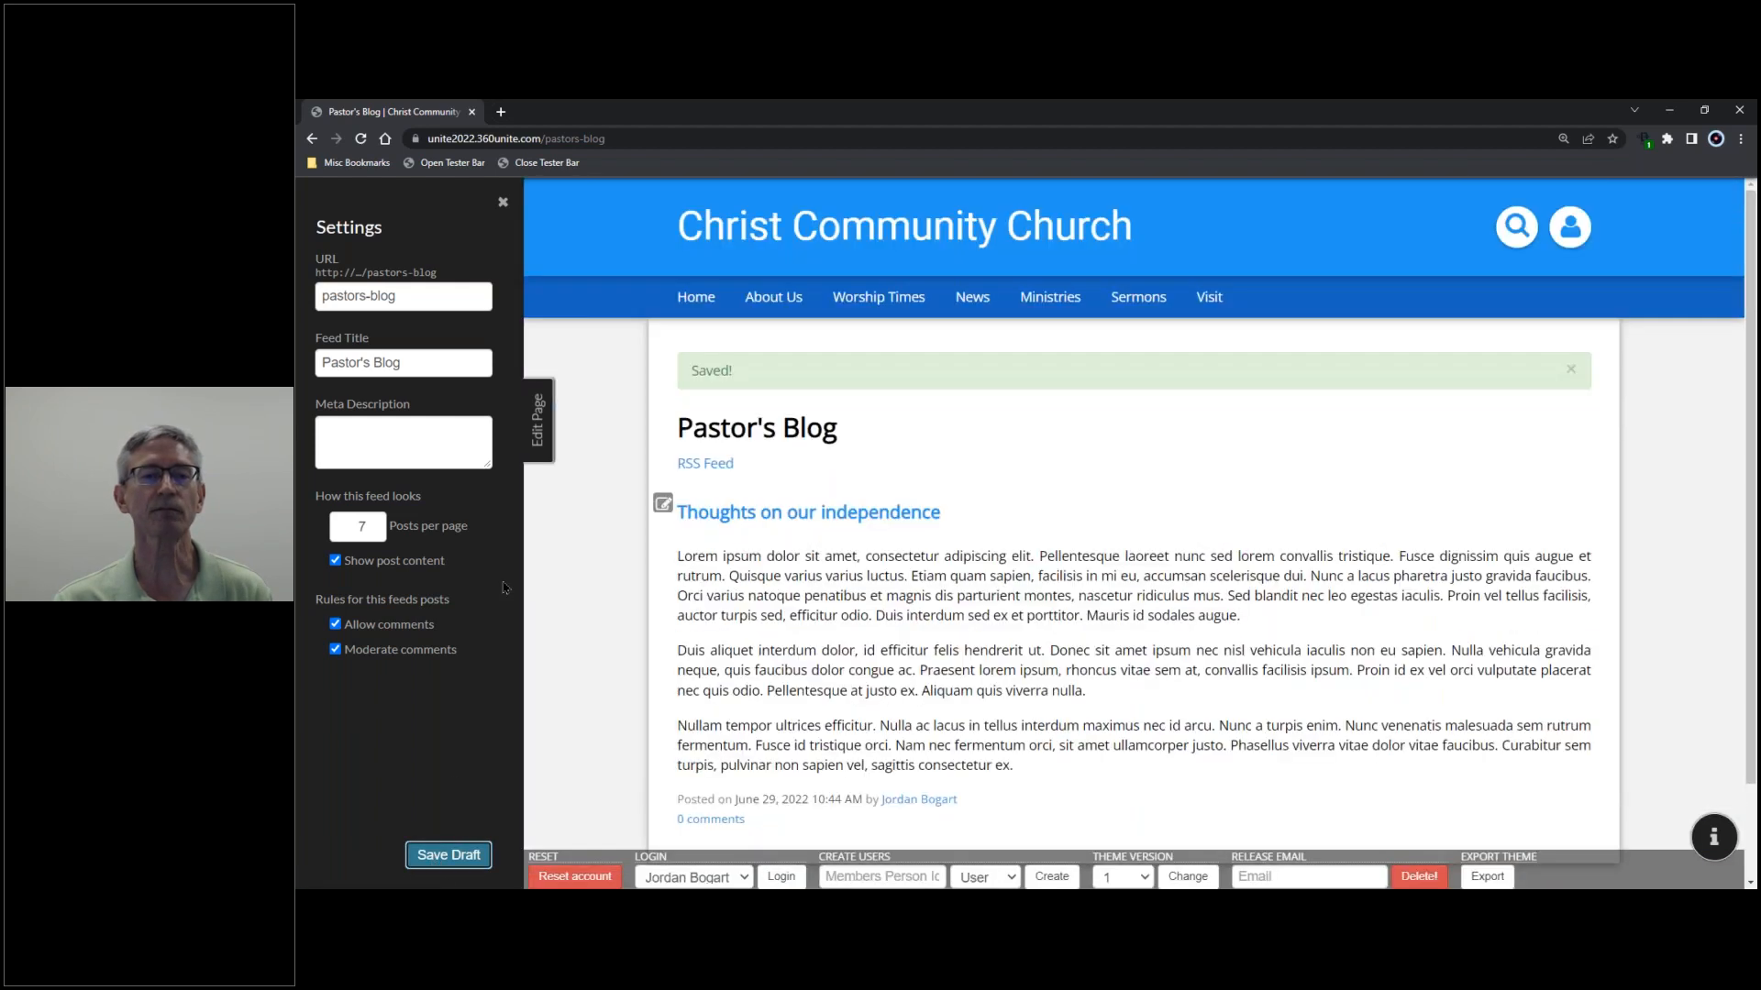
{"action": "left_click", "coordinate": [539, 408]}
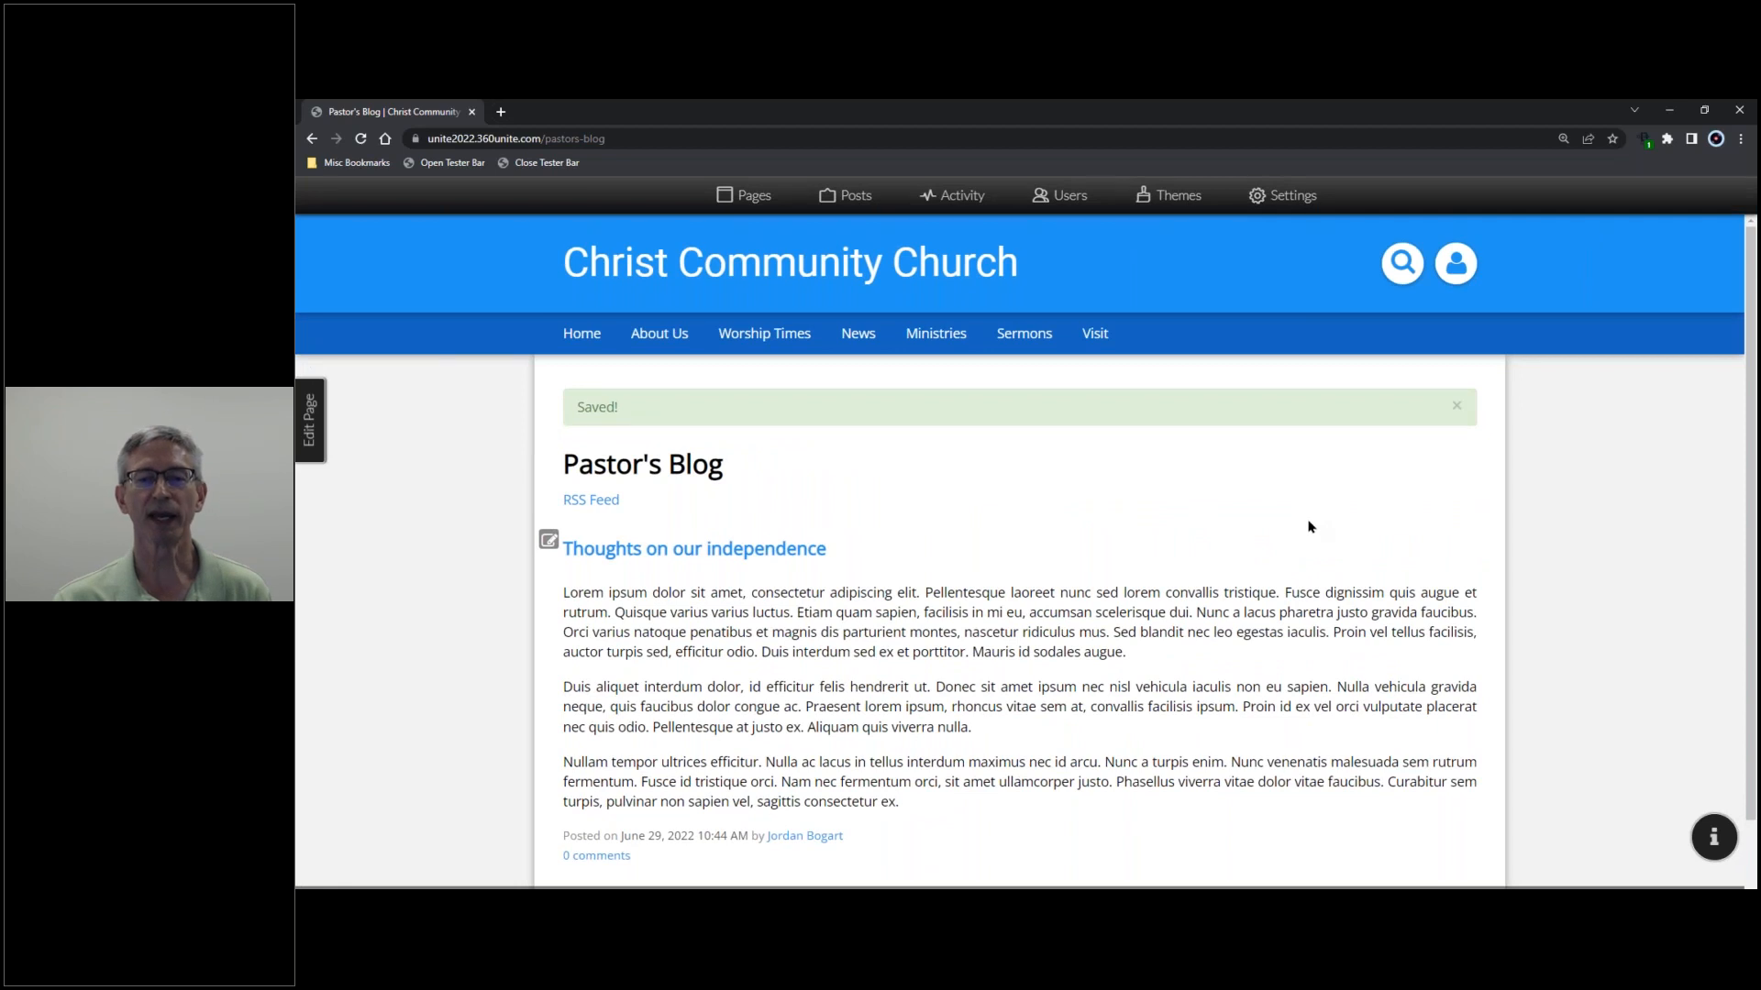
{"action": "scroll", "coordinate": [1311, 521], "scroll_direction": "down", "scroll_amount": 2}
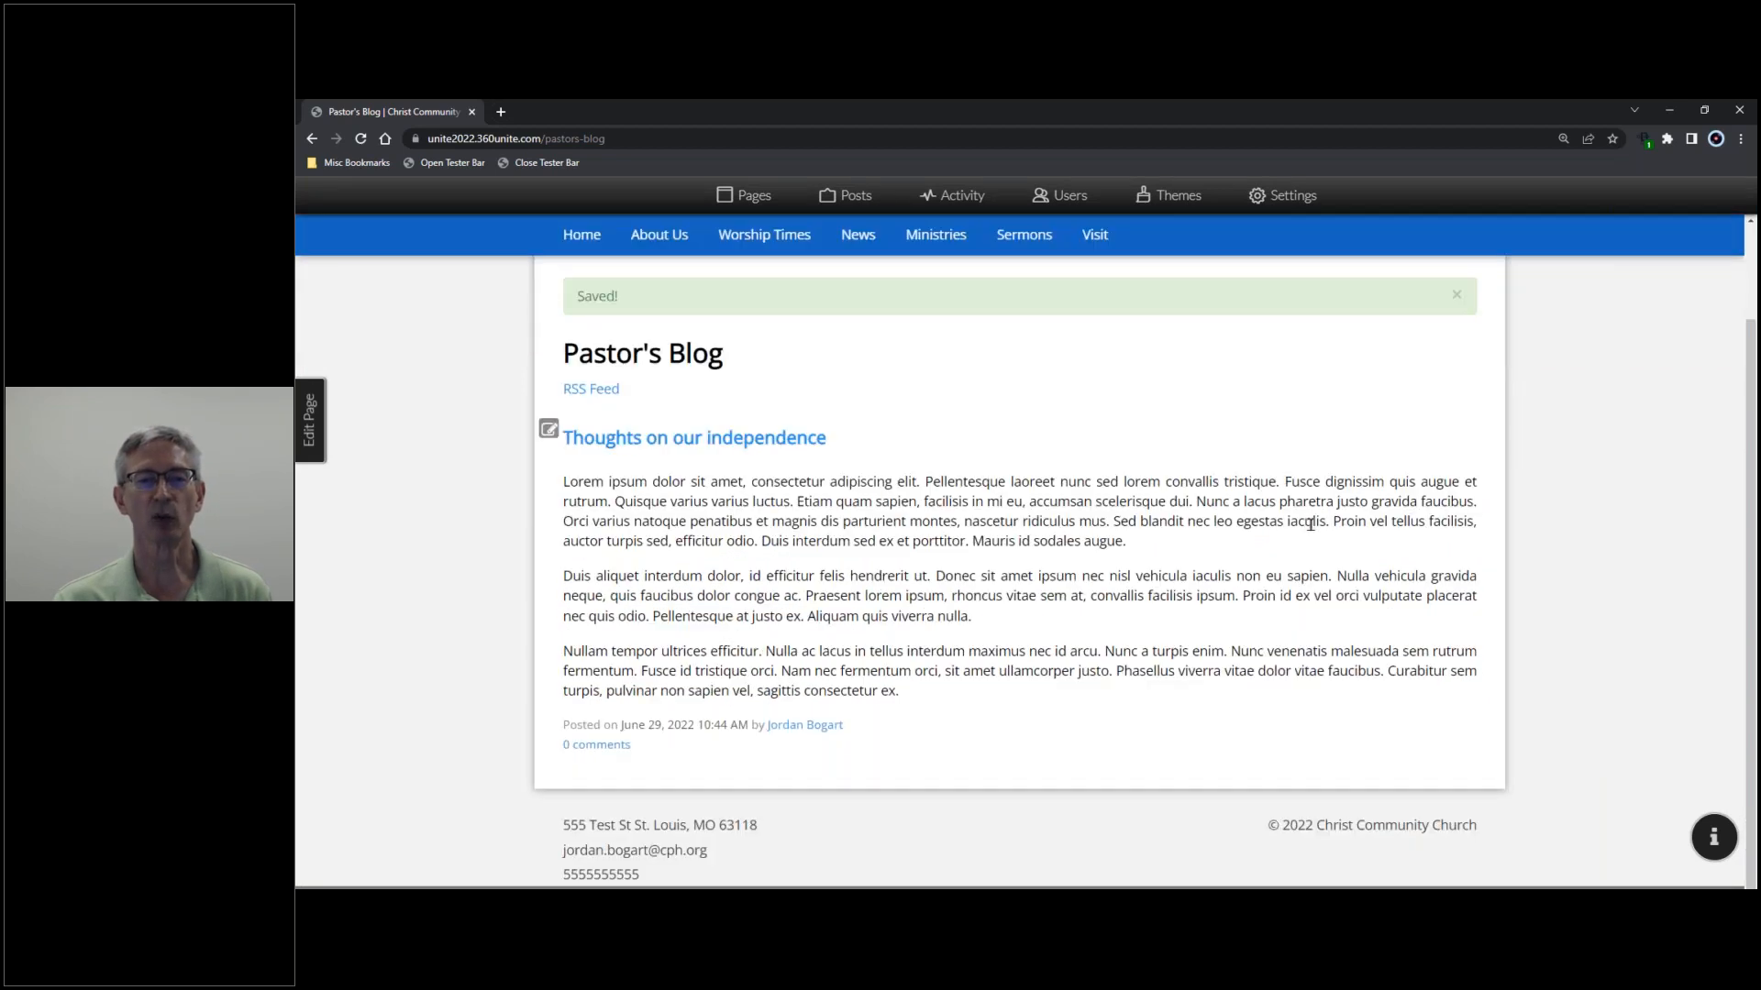
{"action": "scroll", "coordinate": [1310, 523], "scroll_direction": "up", "scroll_amount": 1}
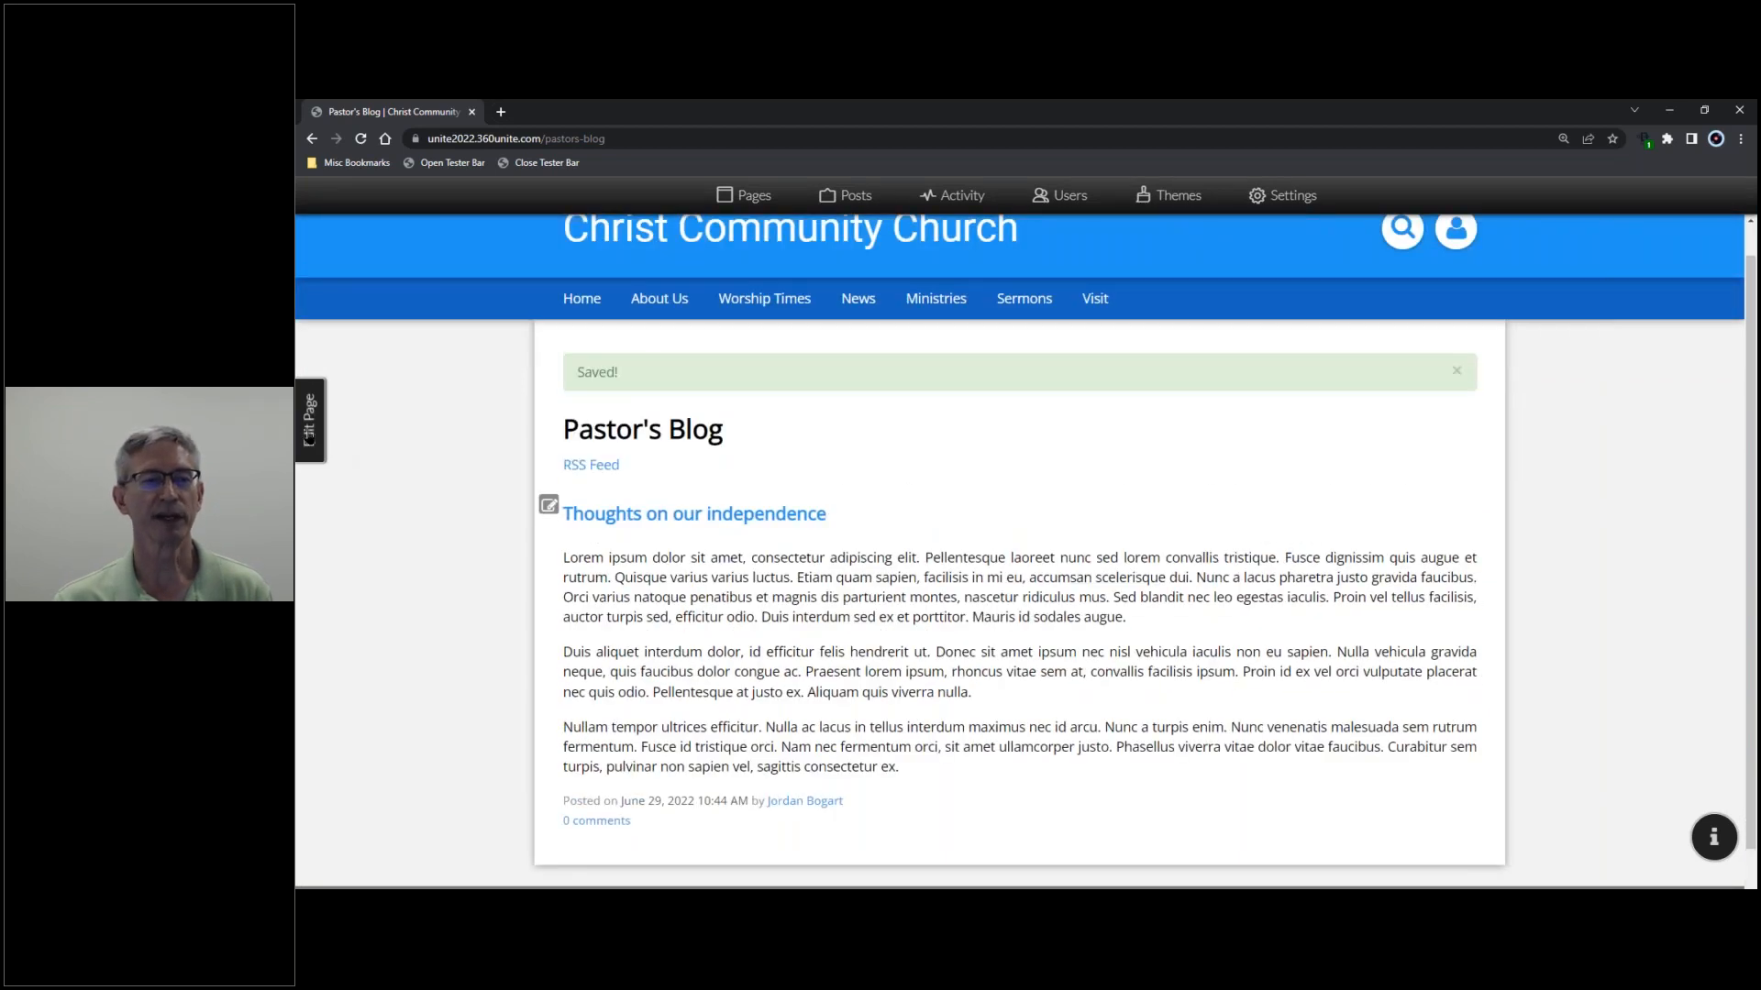
{"action": "left_click", "coordinate": [309, 420]}
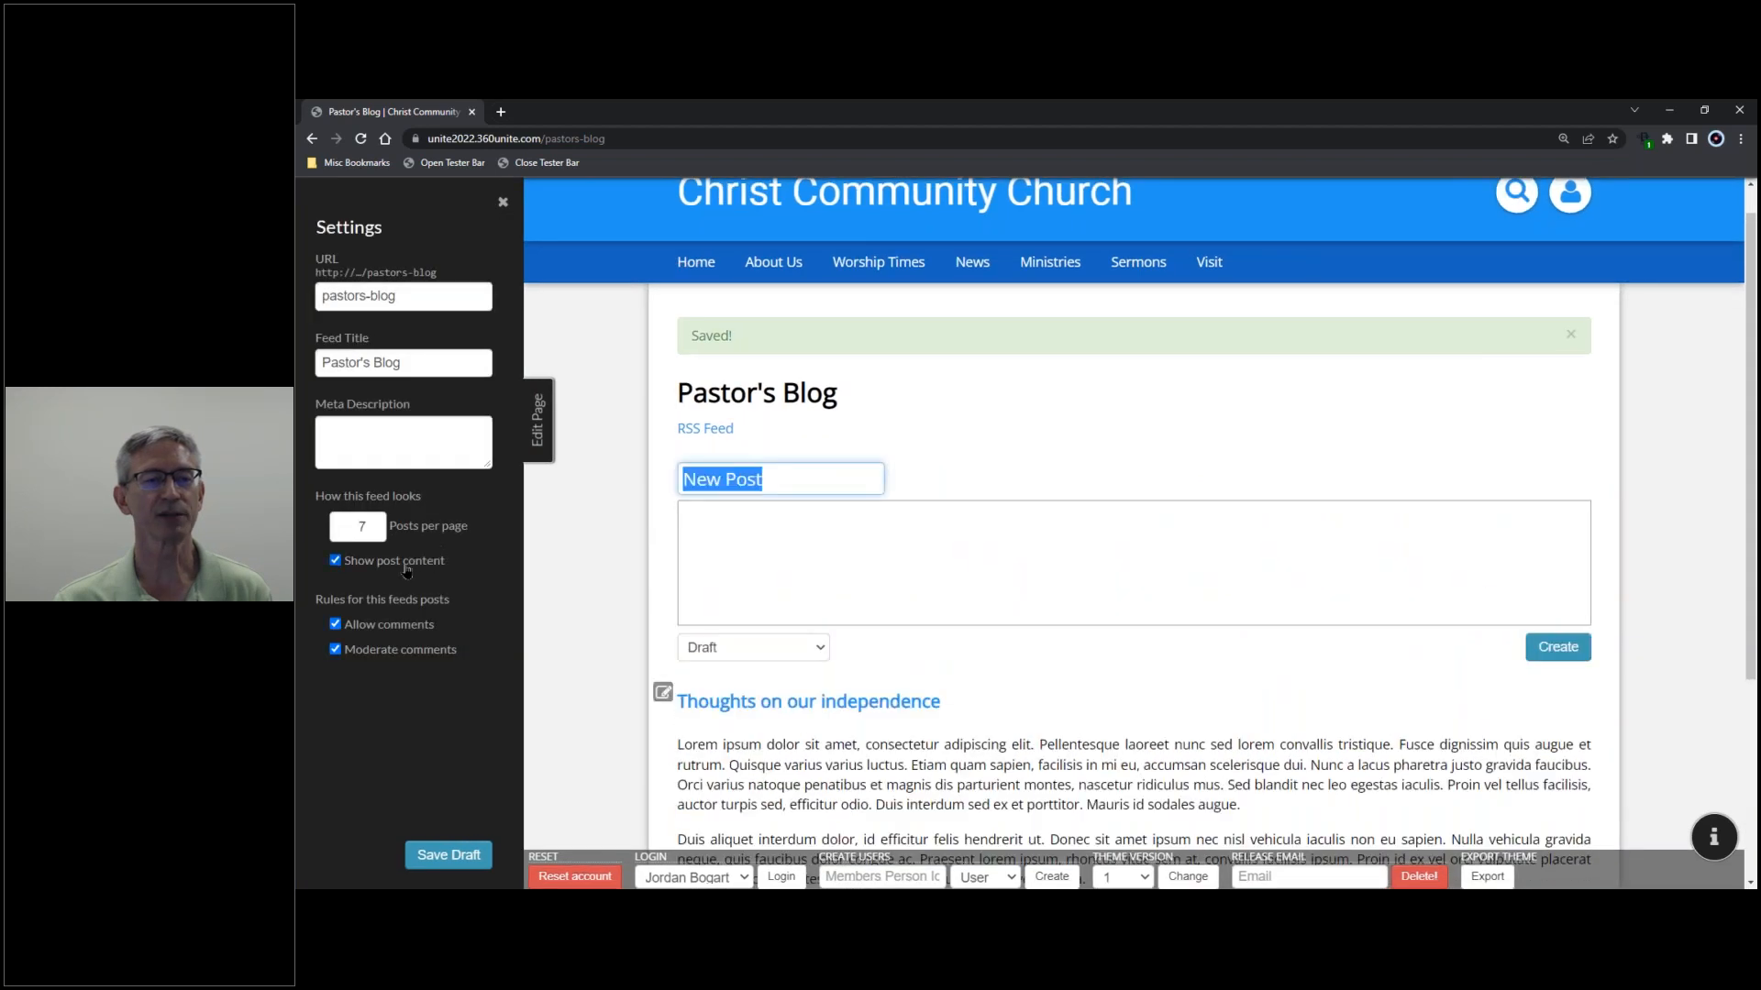
{"action": "left_click", "coordinate": [406, 569]}
{"action": "left_click", "coordinate": [463, 855]}
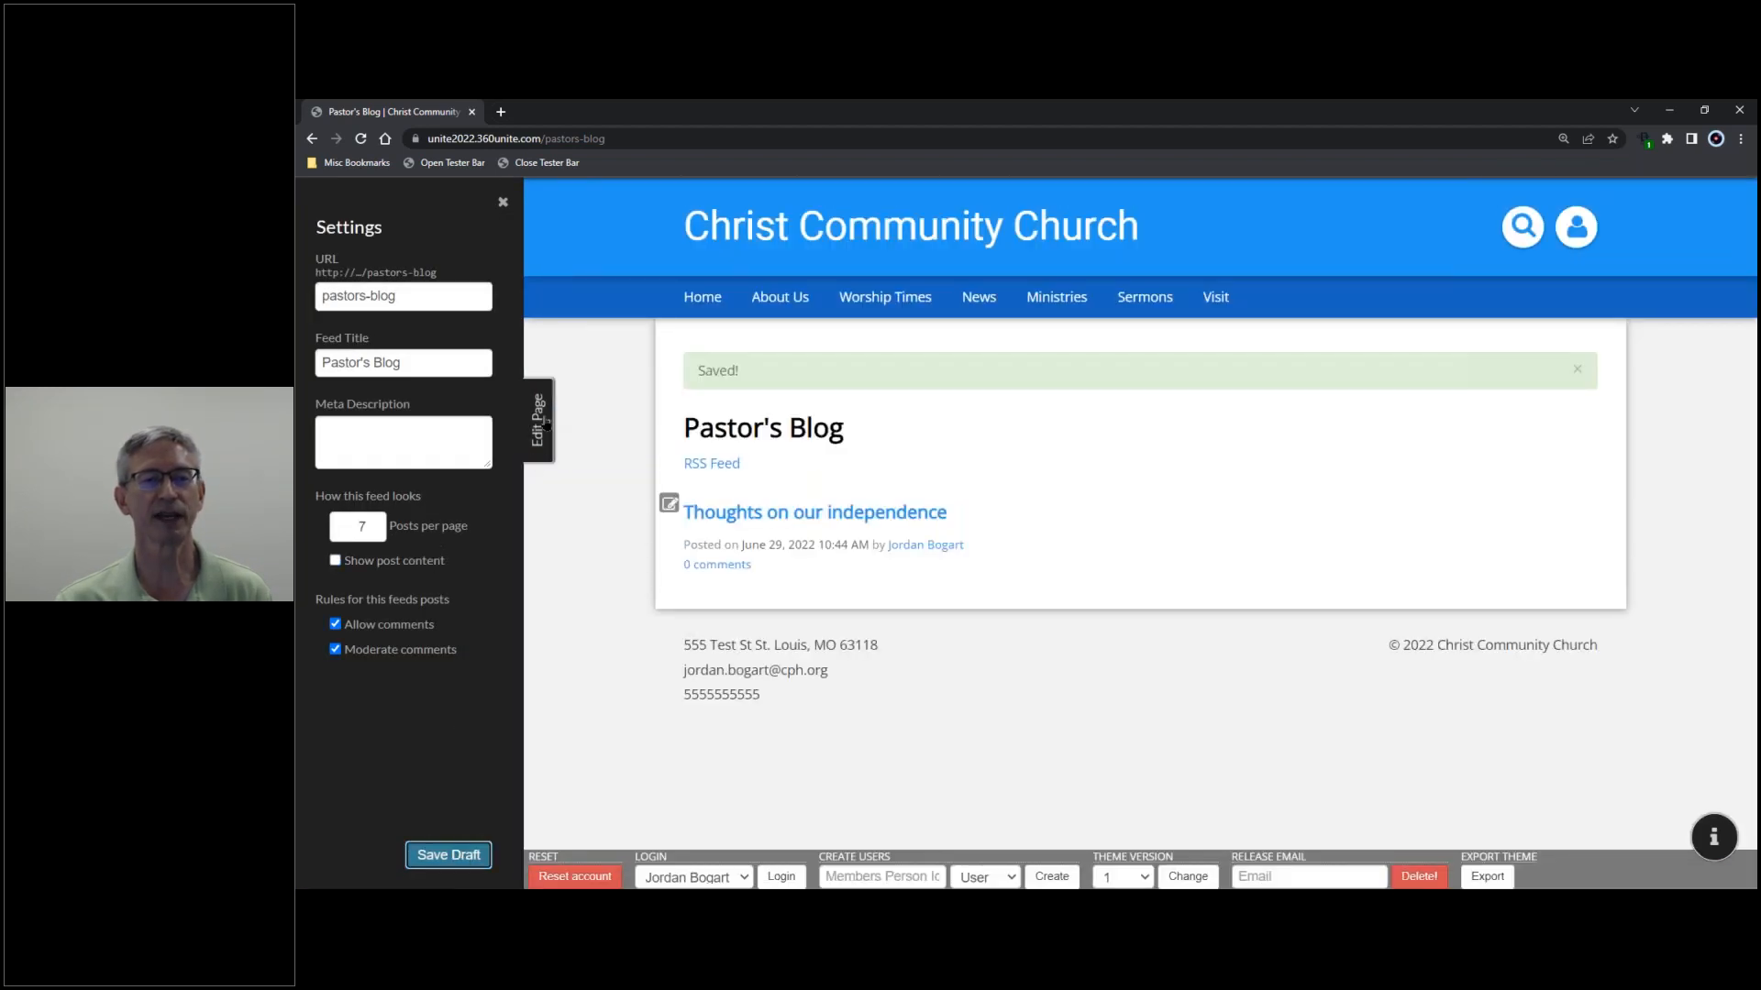
{"action": "left_click", "coordinate": [545, 424]}
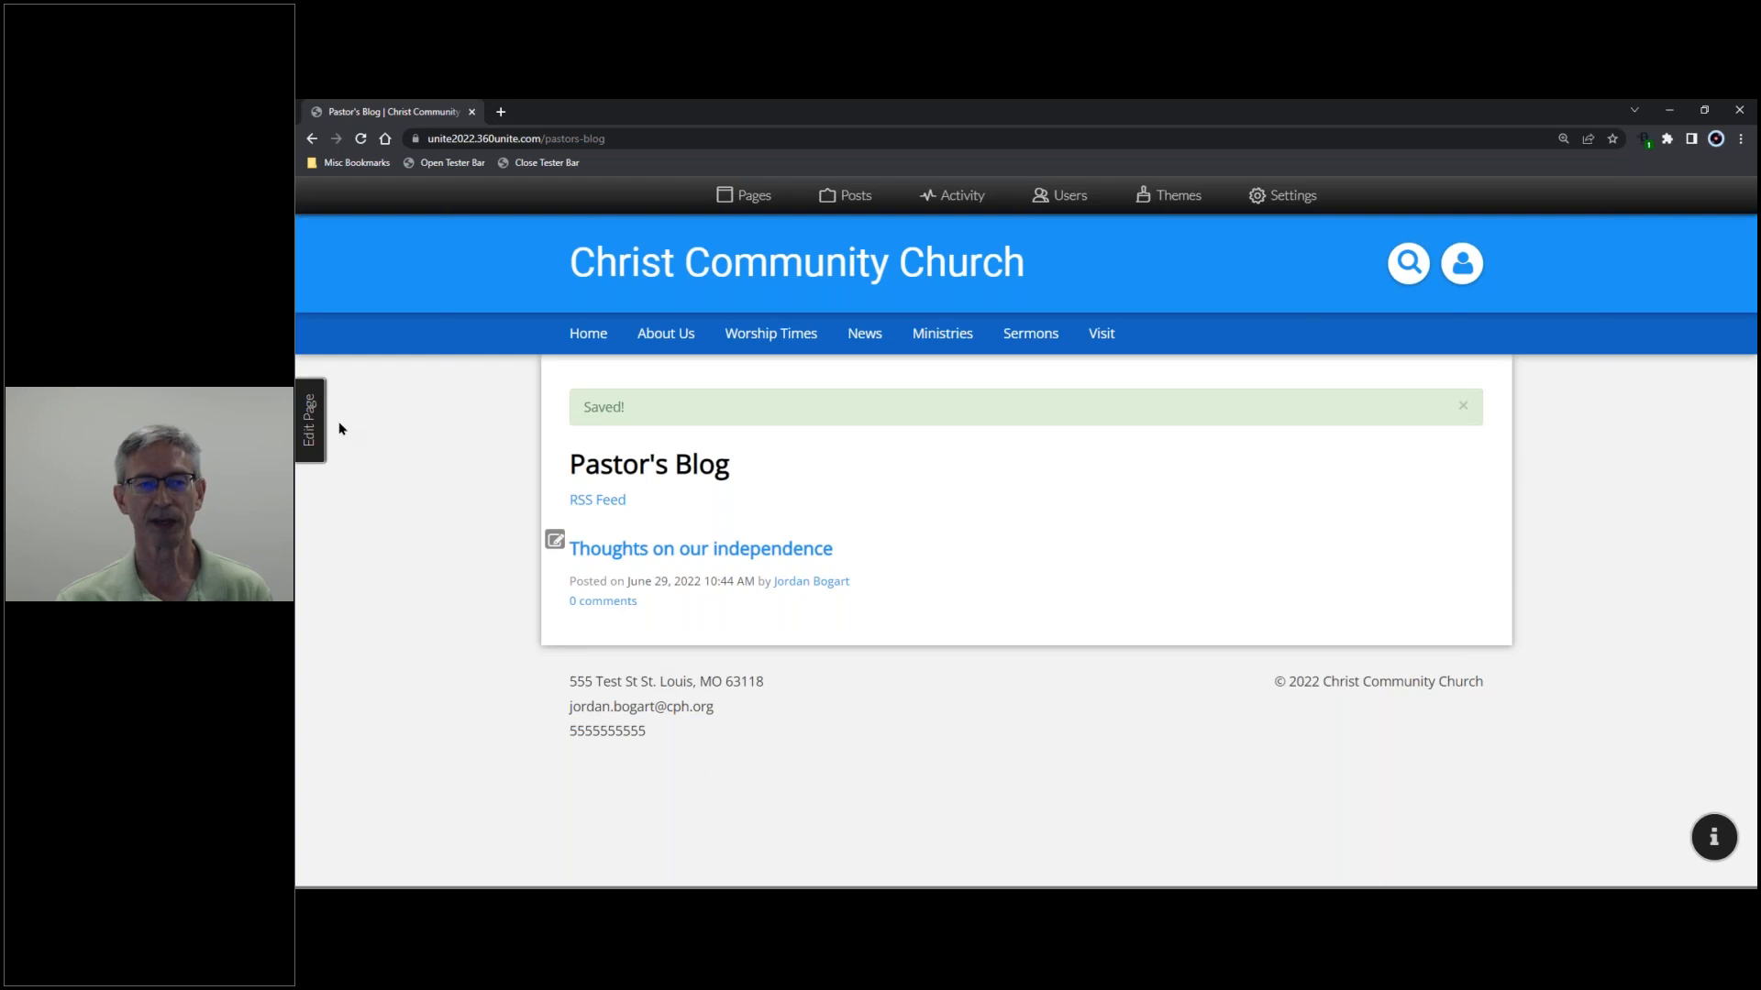
{"action": "left_click", "coordinate": [311, 431]}
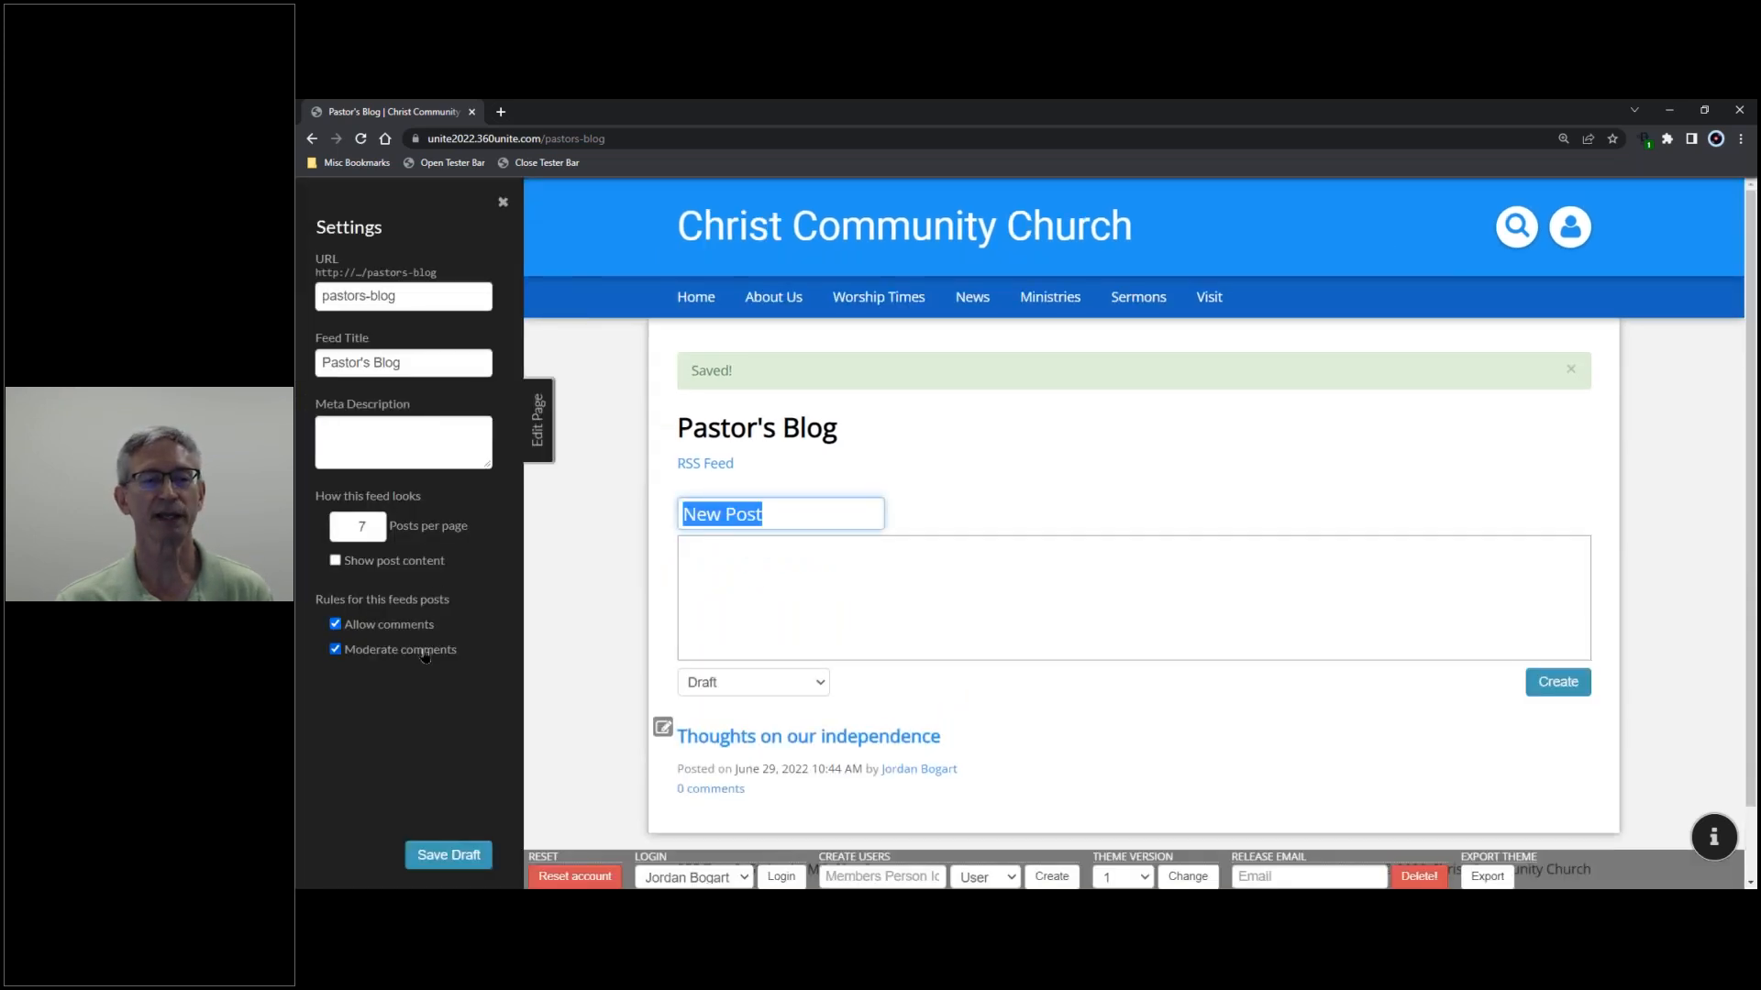
{"action": "left_click", "coordinate": [367, 562]}
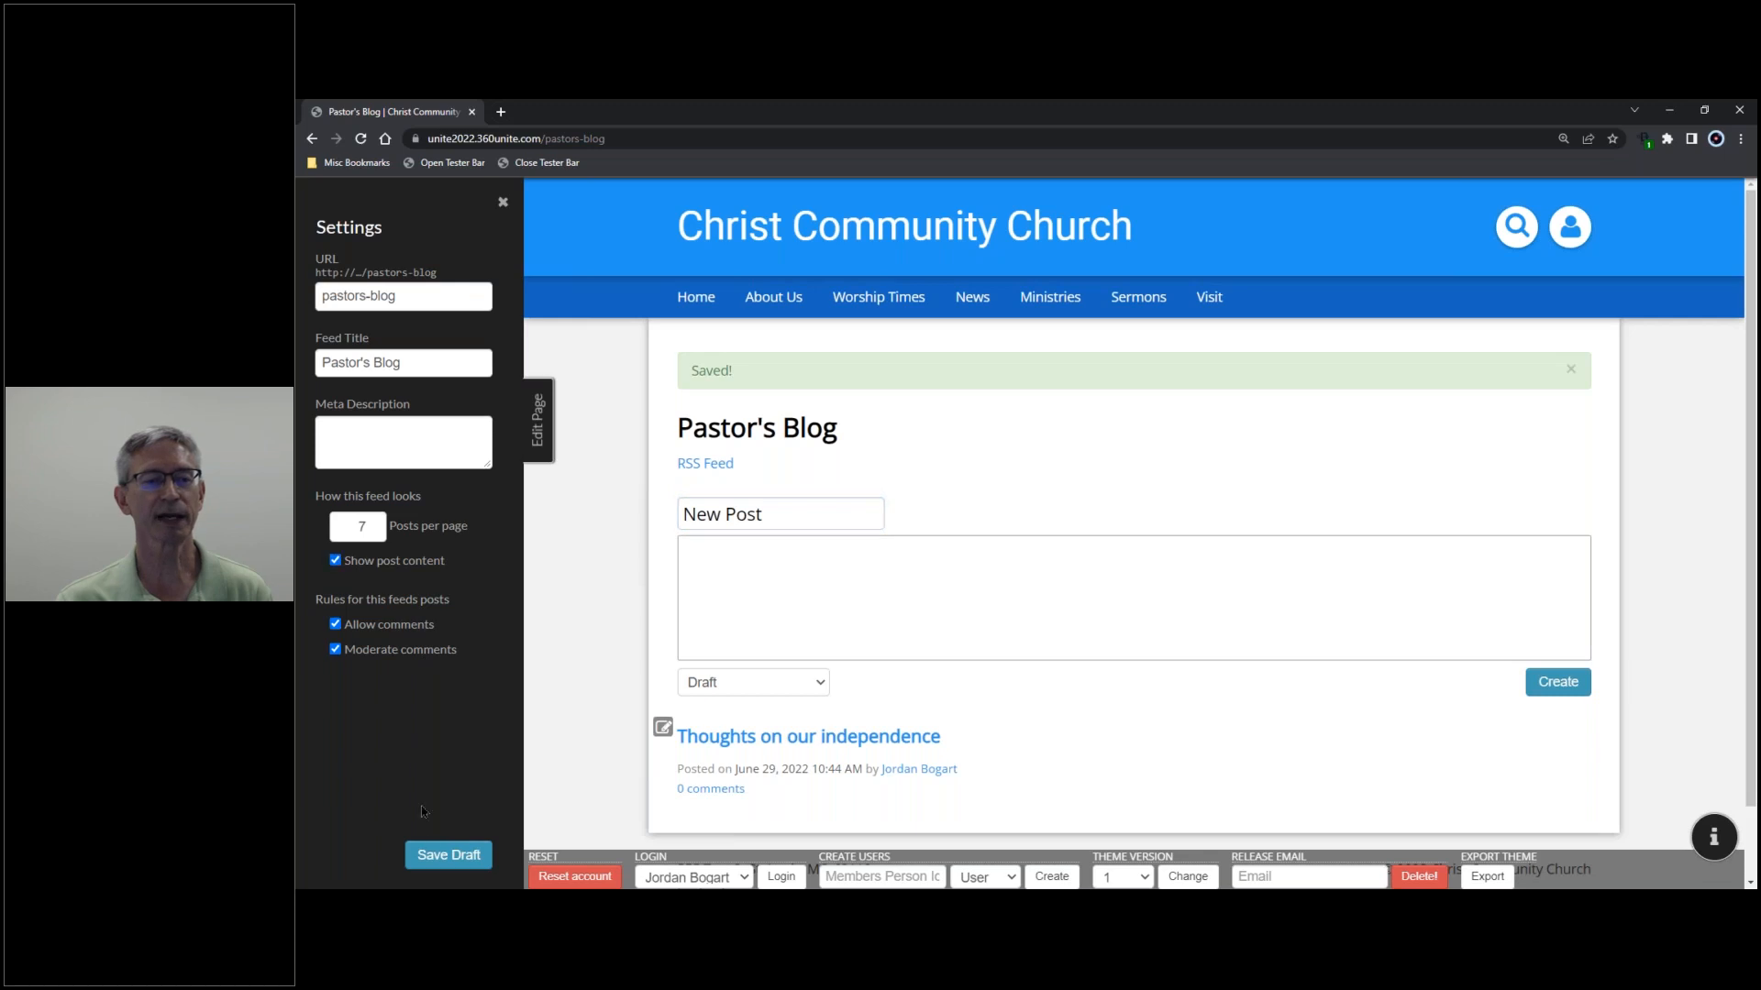
{"action": "left_click", "coordinate": [432, 856]}
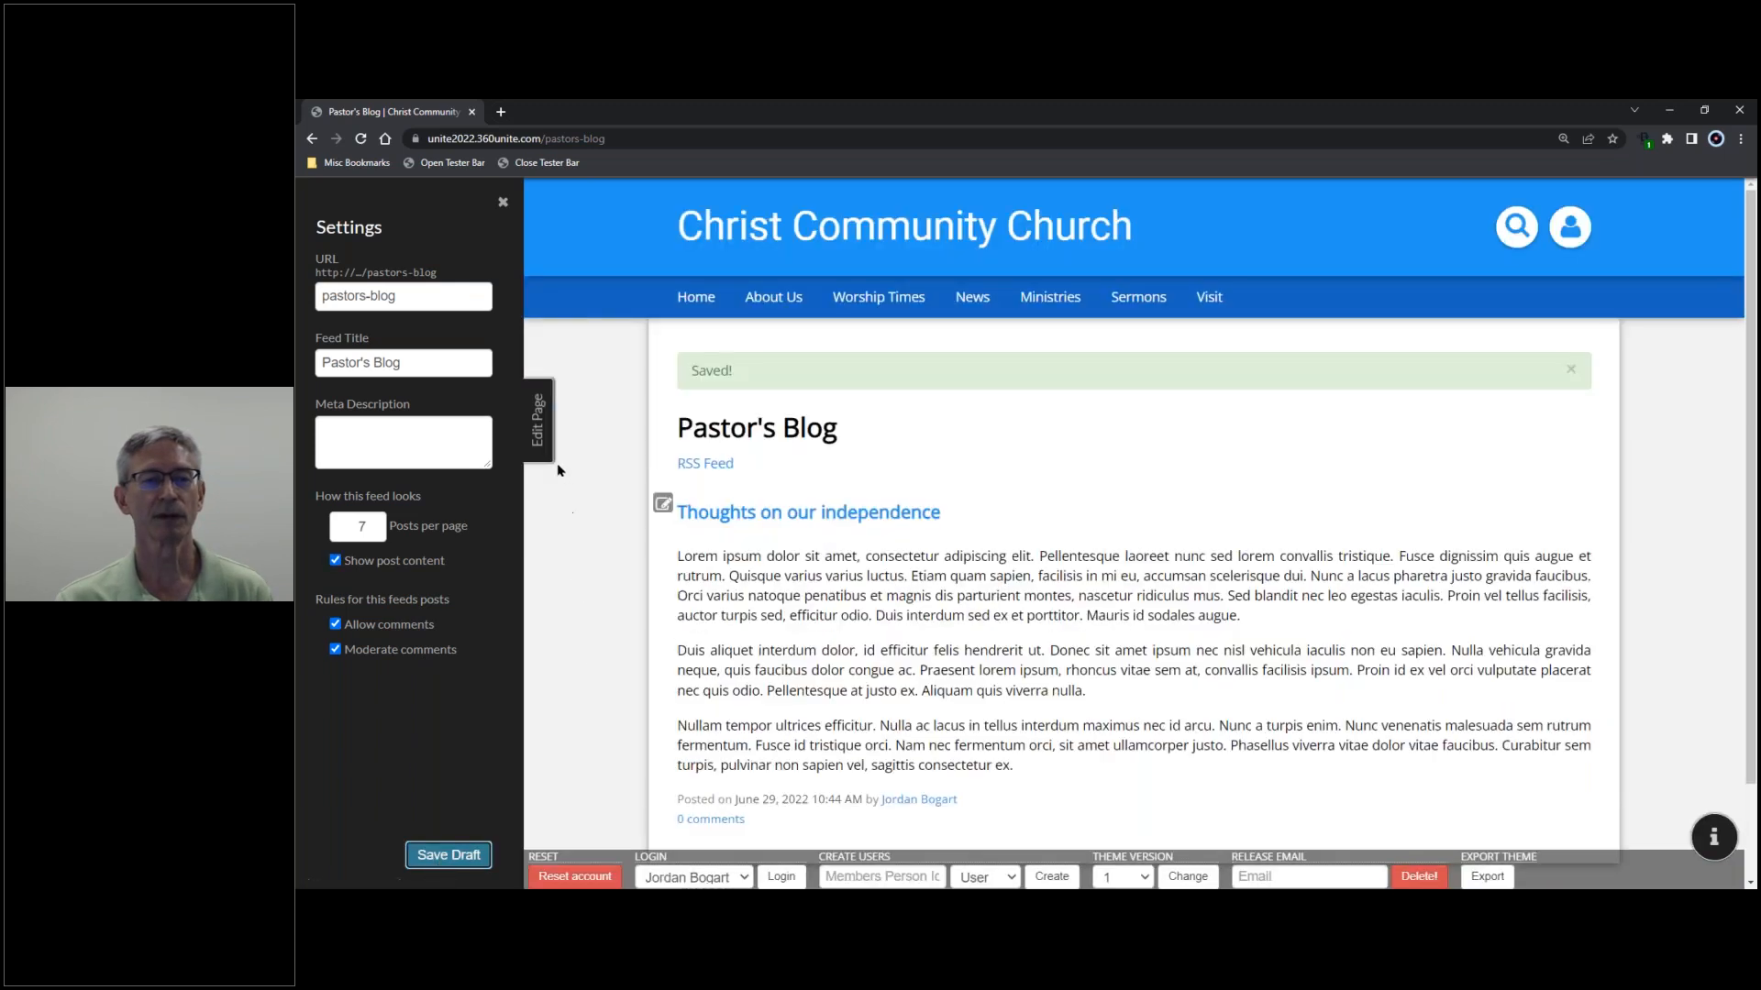
{"action": "left_click", "coordinate": [539, 431]}
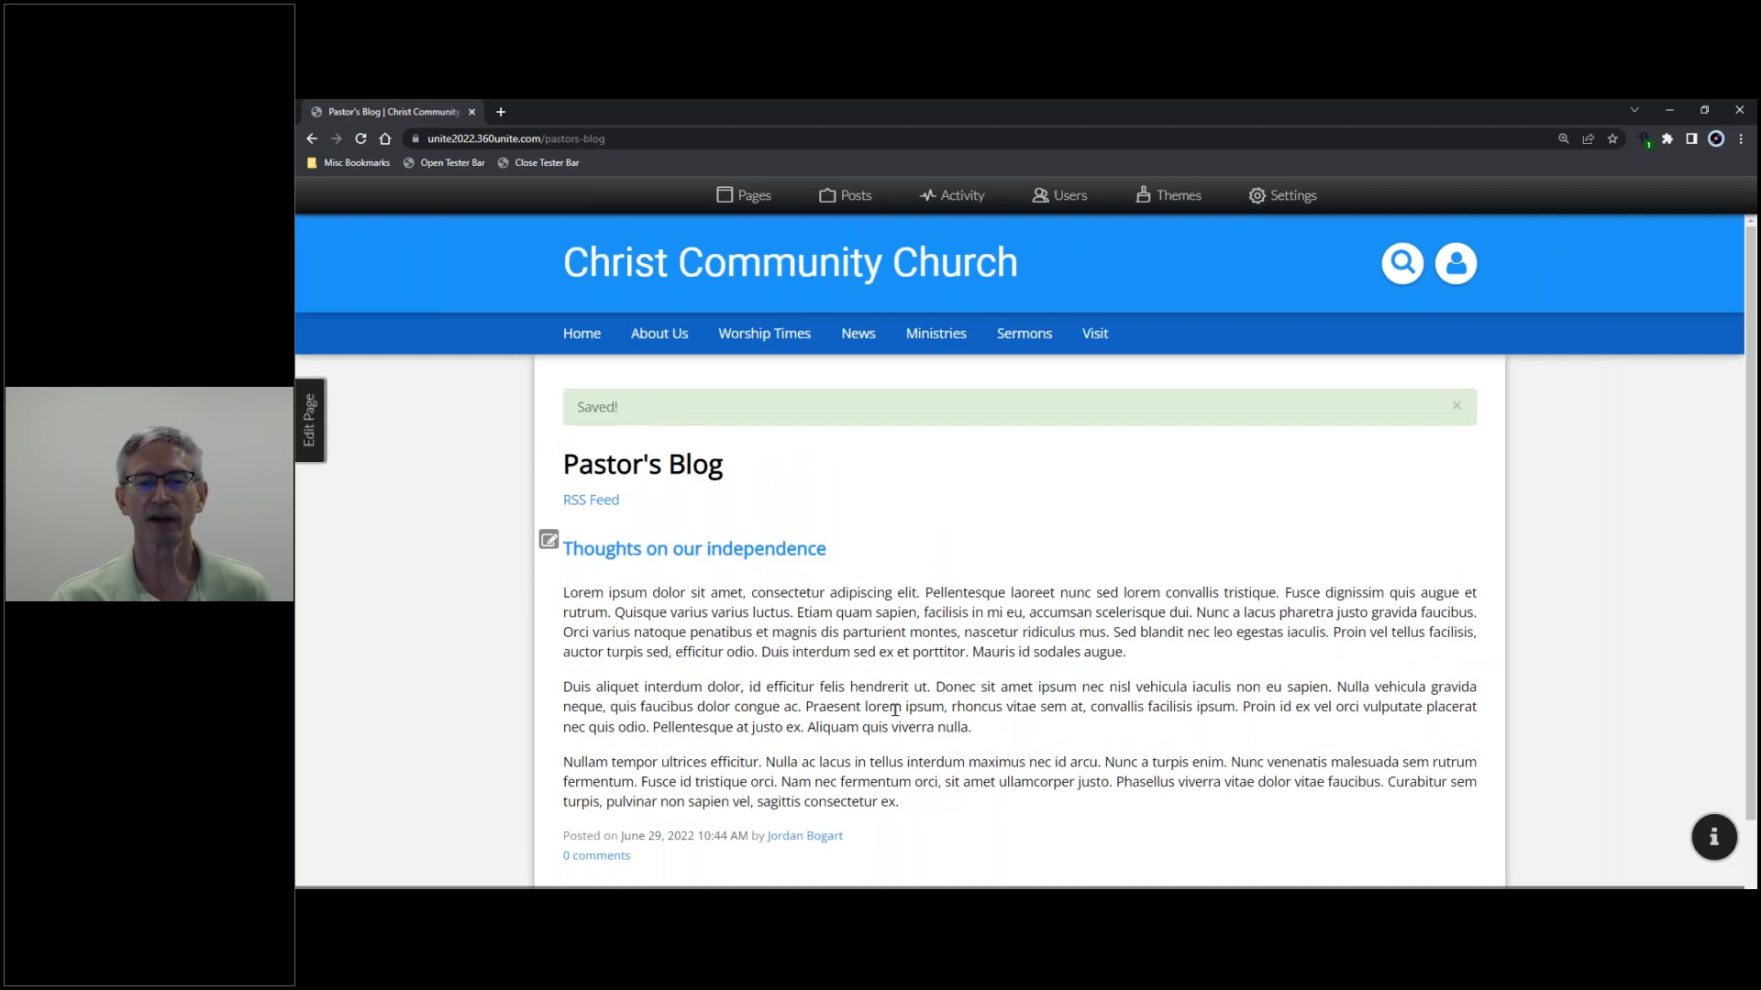
{"action": "scroll", "coordinate": [898, 678], "scroll_direction": "down", "scroll_amount": 1}
{"action": "scroll", "coordinate": [903, 653], "scroll_direction": "down", "scroll_amount": 2}
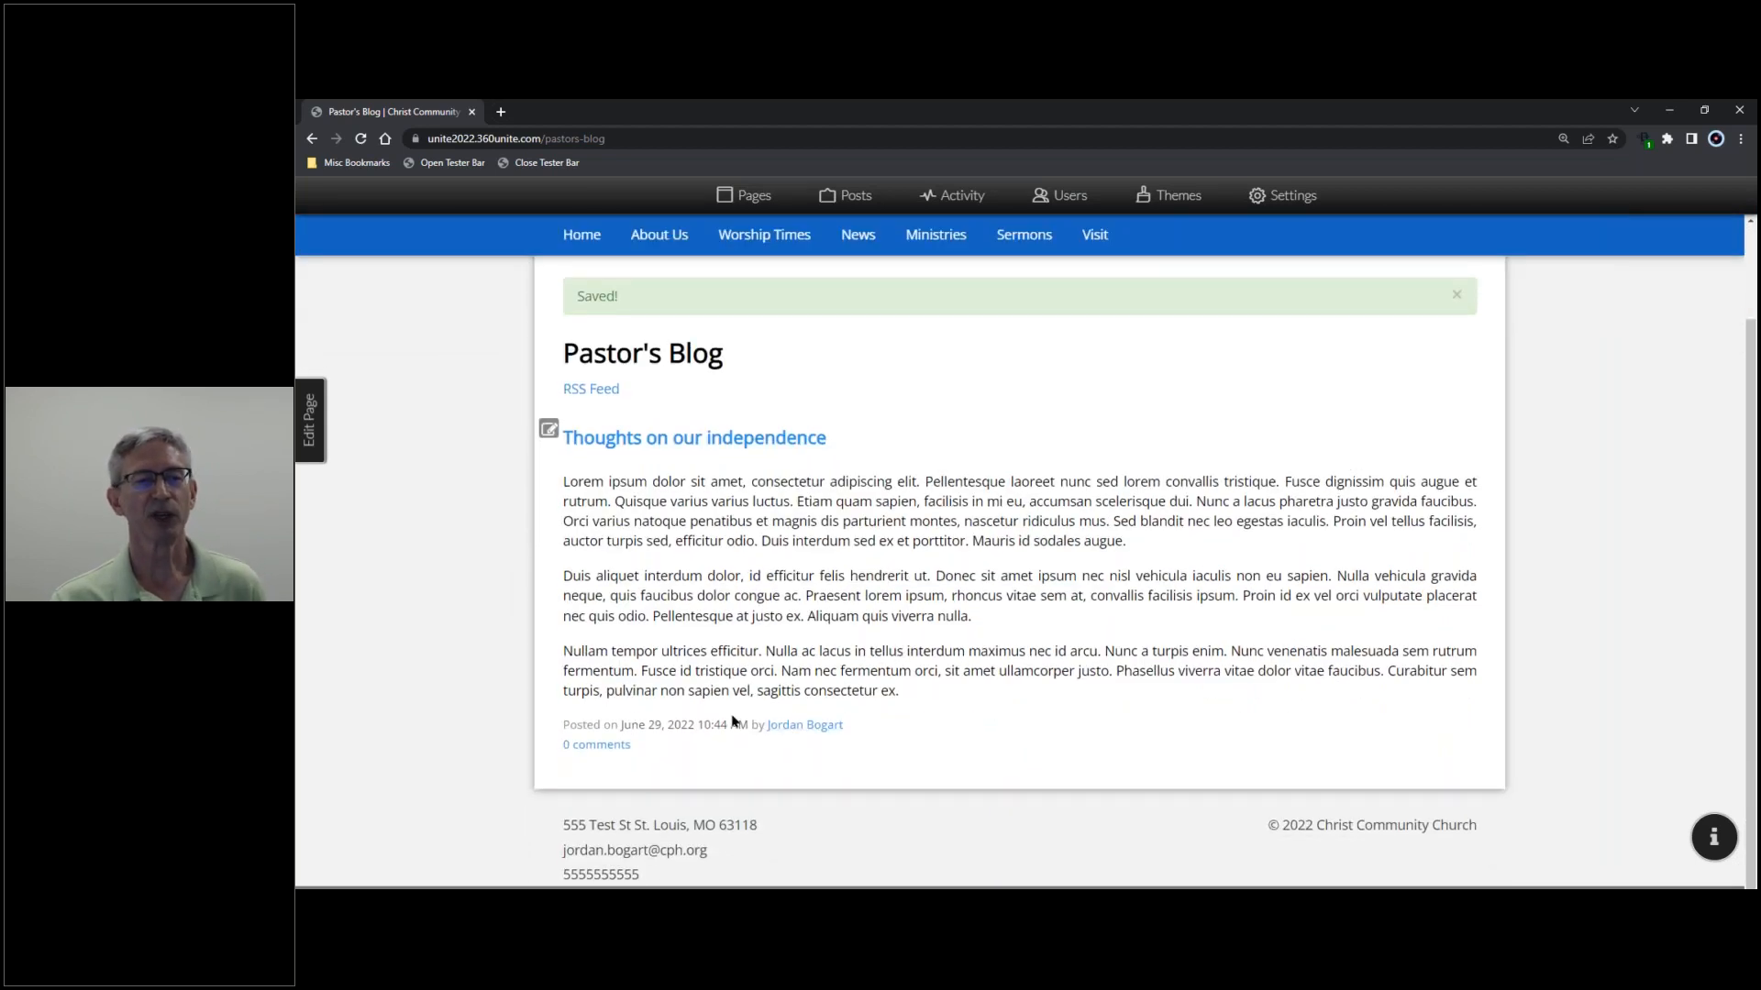
{"action": "left_click", "coordinate": [312, 431]}
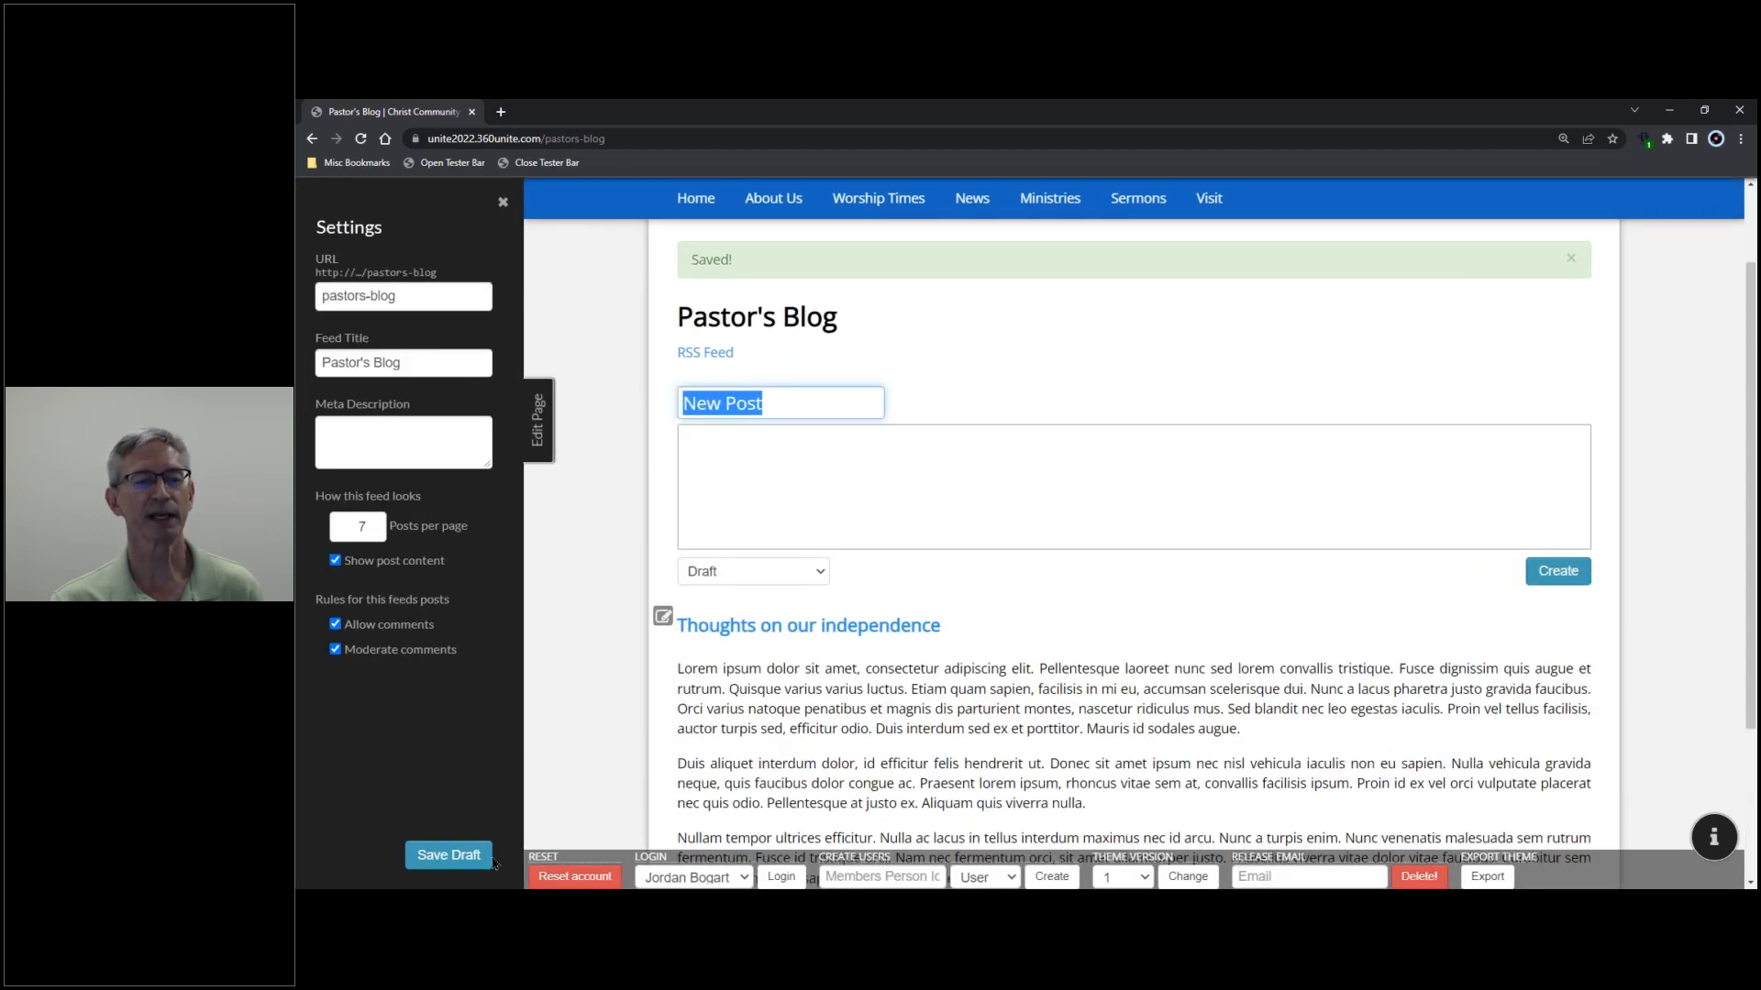
{"action": "left_click", "coordinate": [548, 431]}
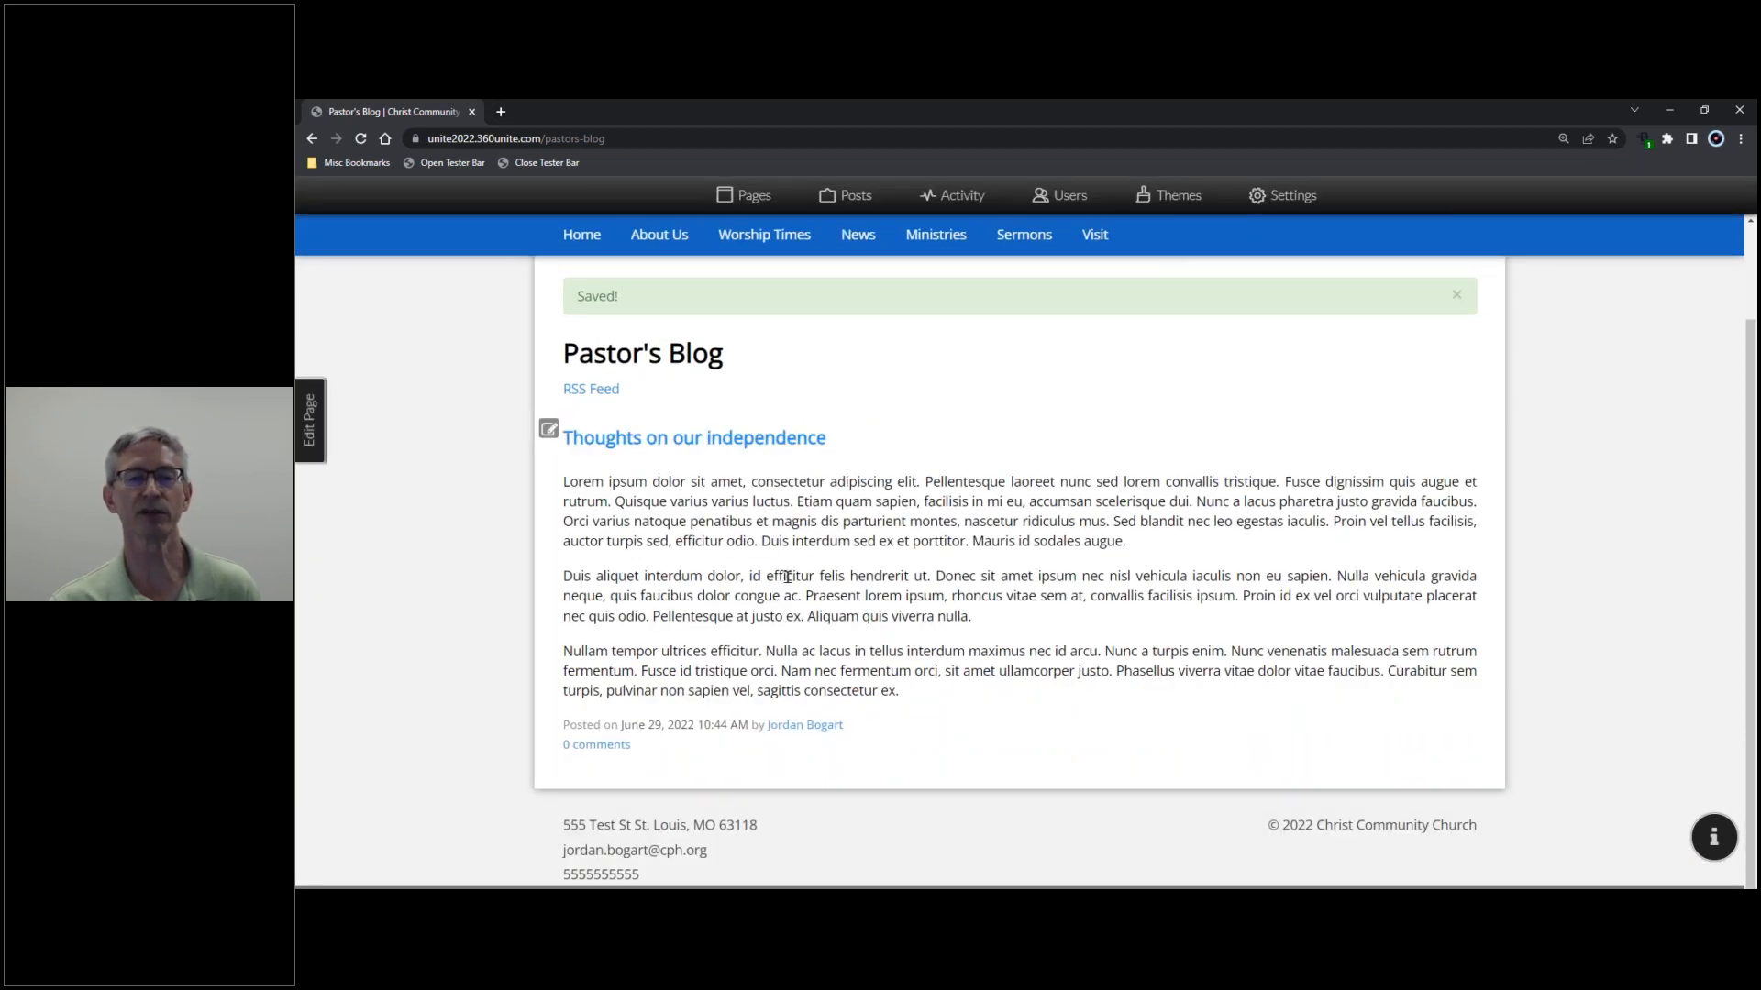
- Cancel moving 'Thoughts on our independence' to another feed, then open that post's page
{"action": "left_click", "coordinate": [855, 198]}
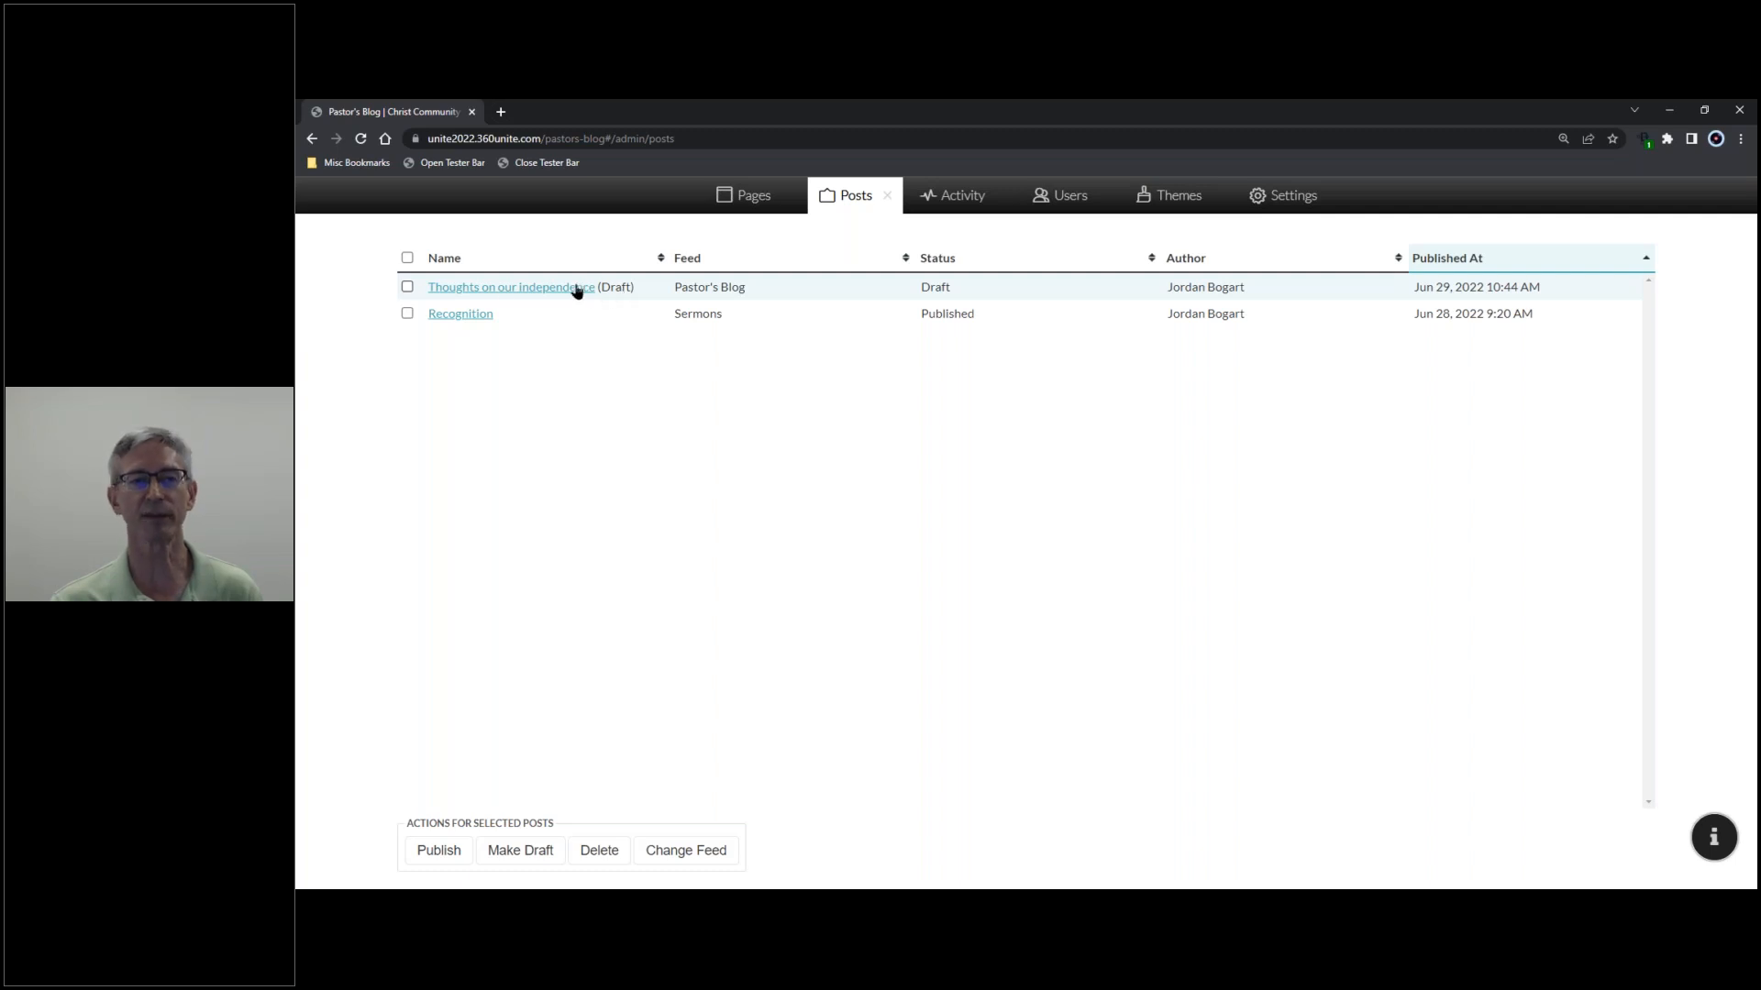
{"action": "left_click", "coordinate": [408, 288]}
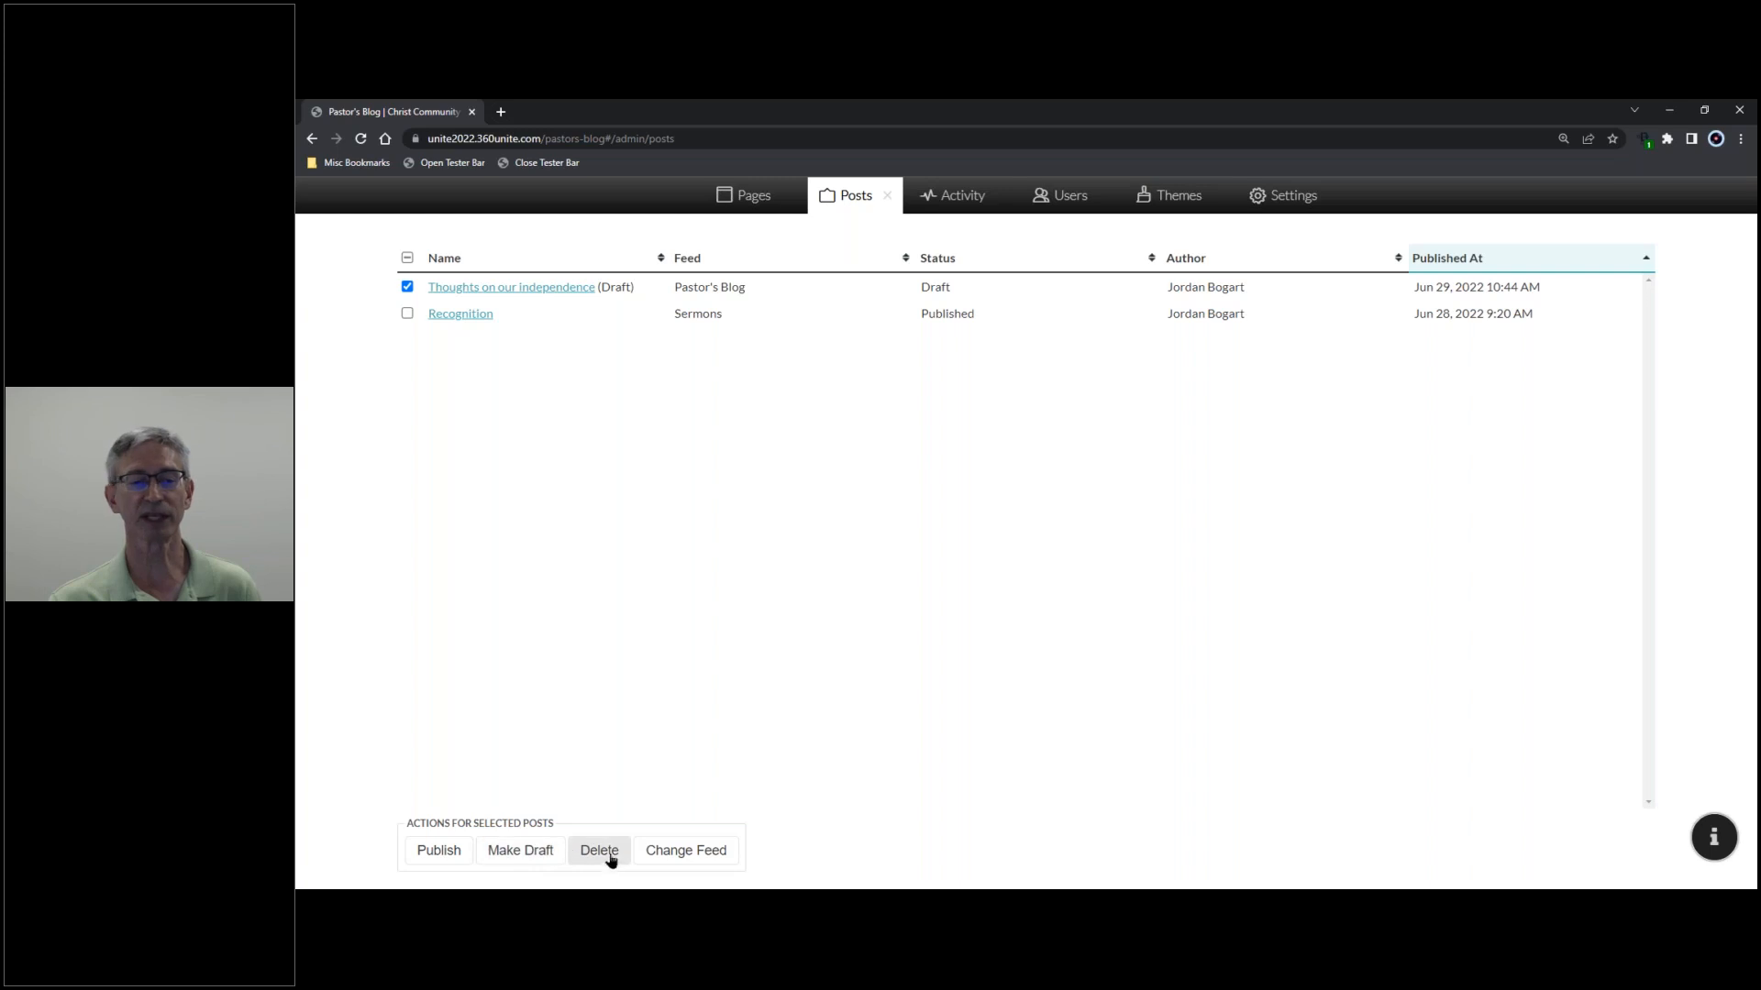
{"action": "left_click", "coordinate": [683, 851]}
{"action": "left_click", "coordinate": [1223, 323]}
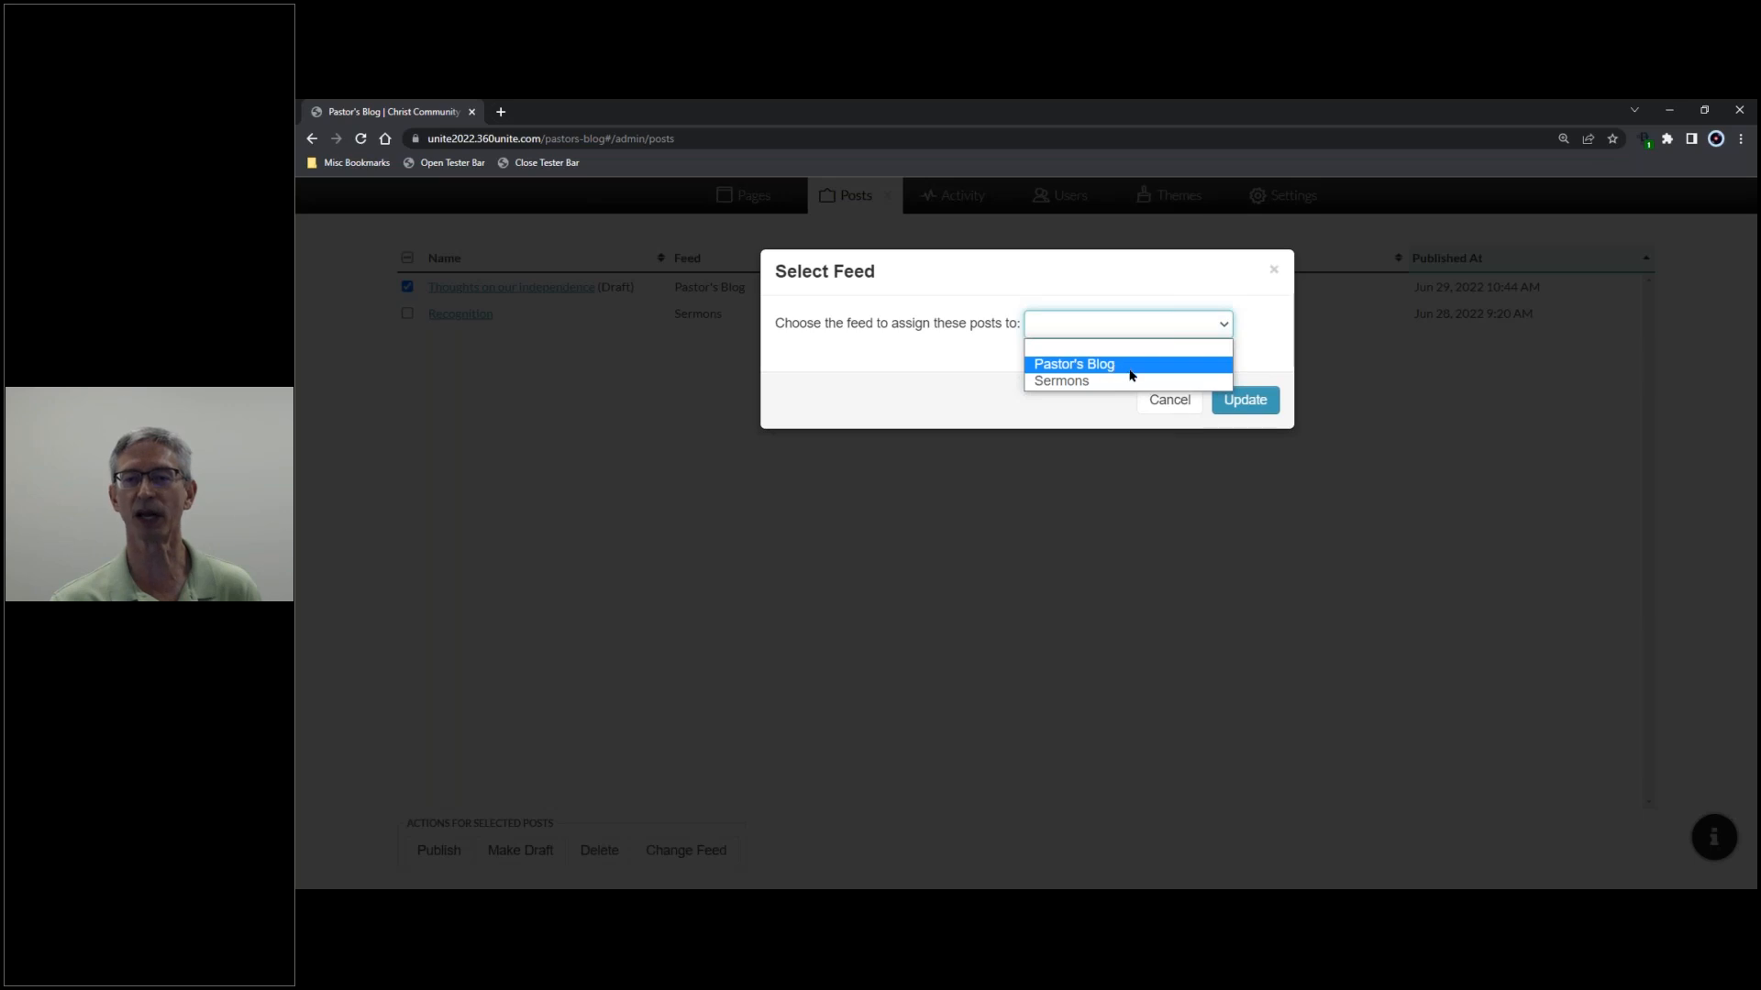
{"action": "left_click", "coordinate": [1177, 407]}
{"action": "left_click", "coordinate": [1179, 409]}
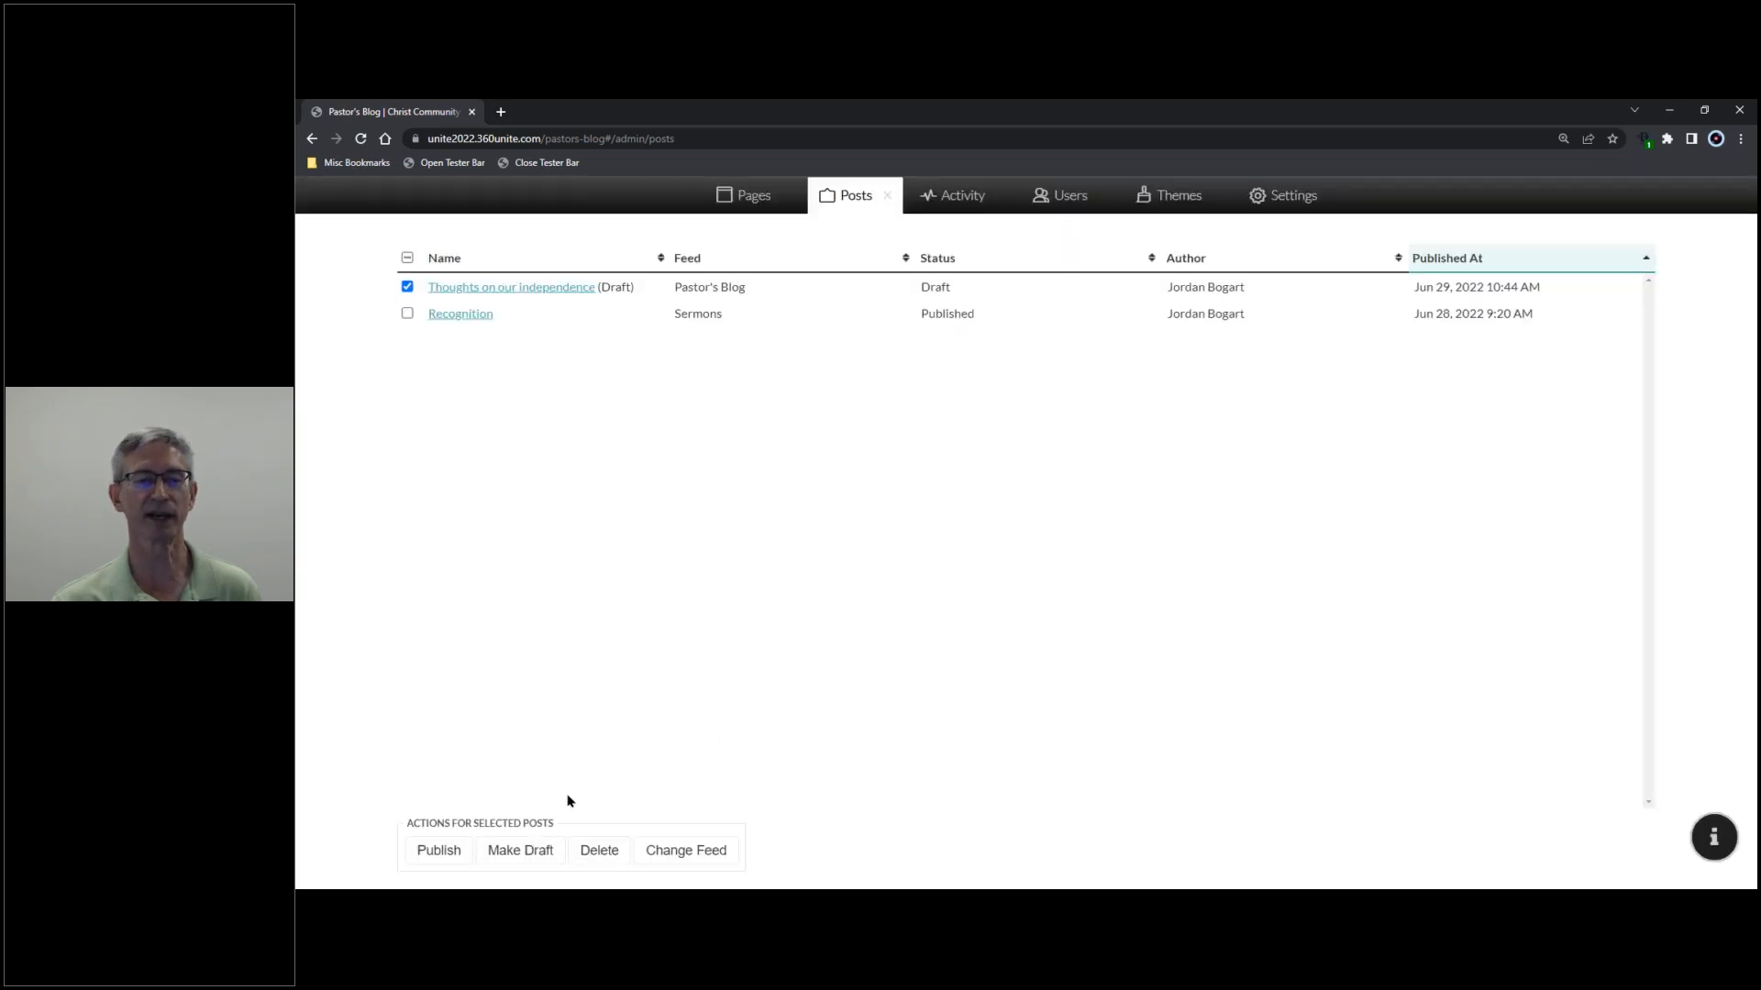
{"action": "left_click", "coordinate": [532, 290]}
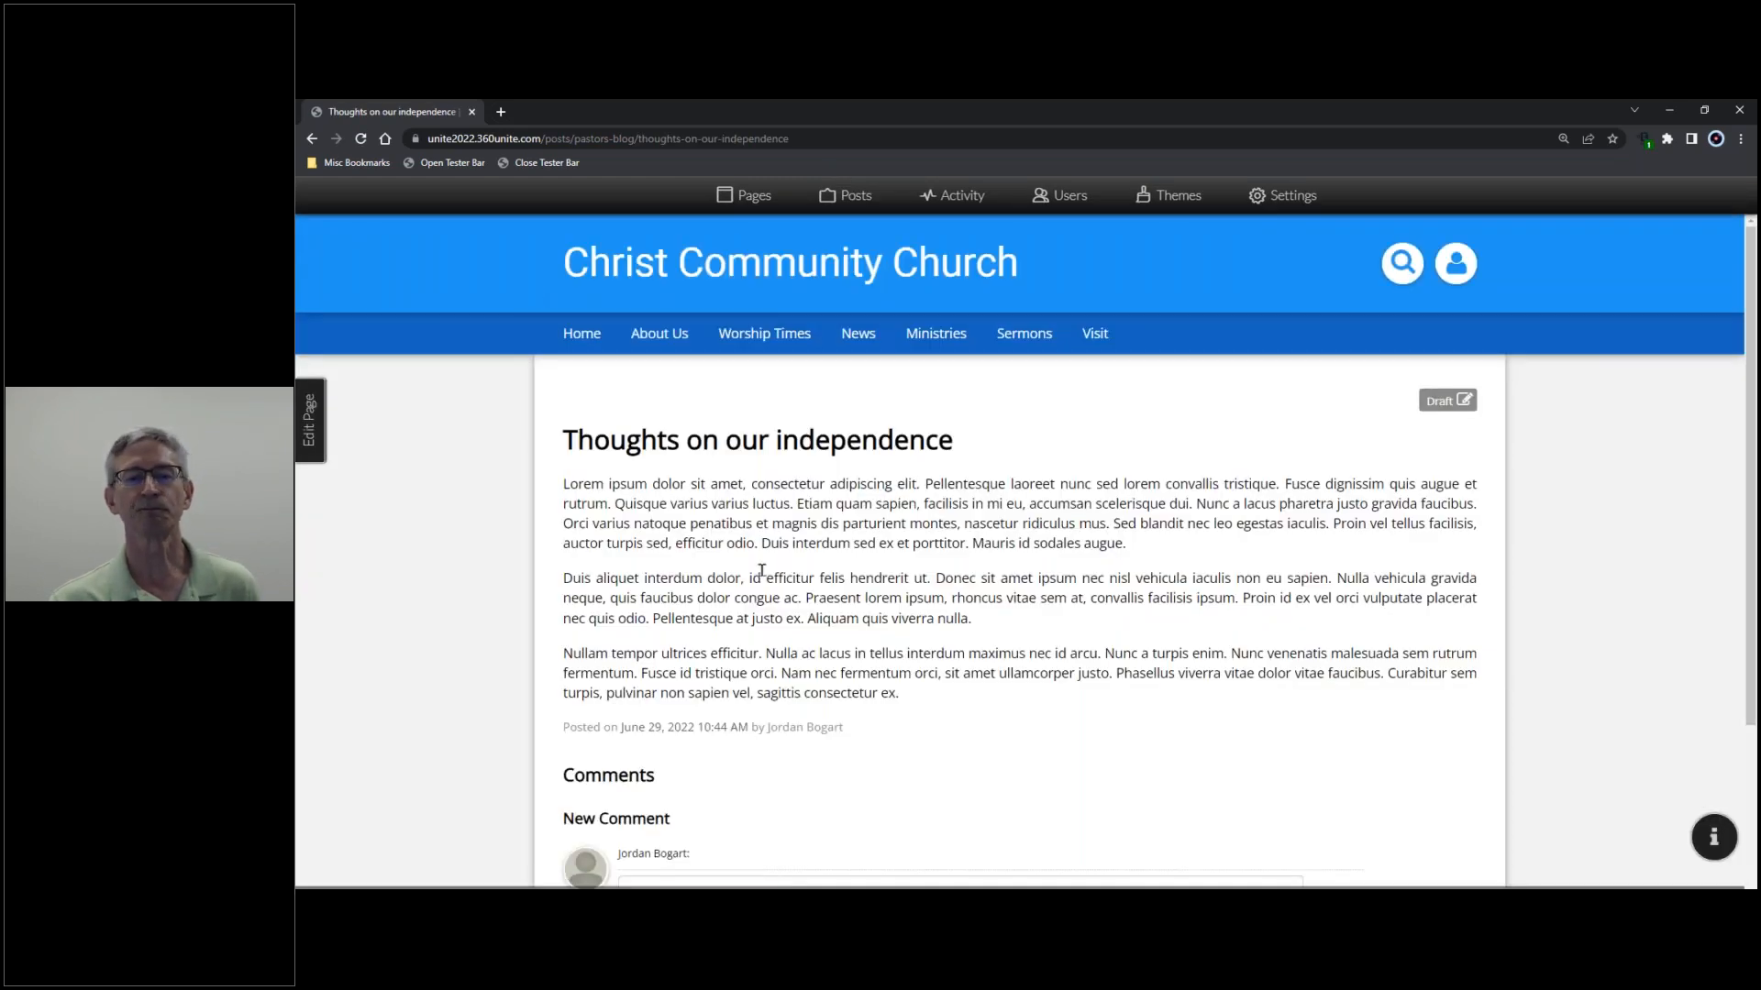
- Post the comment 'I agree with your article. It's fantastic!' and dismiss the confirmation
{"action": "scroll", "coordinate": [762, 571], "scroll_direction": "down", "scroll_amount": 2}
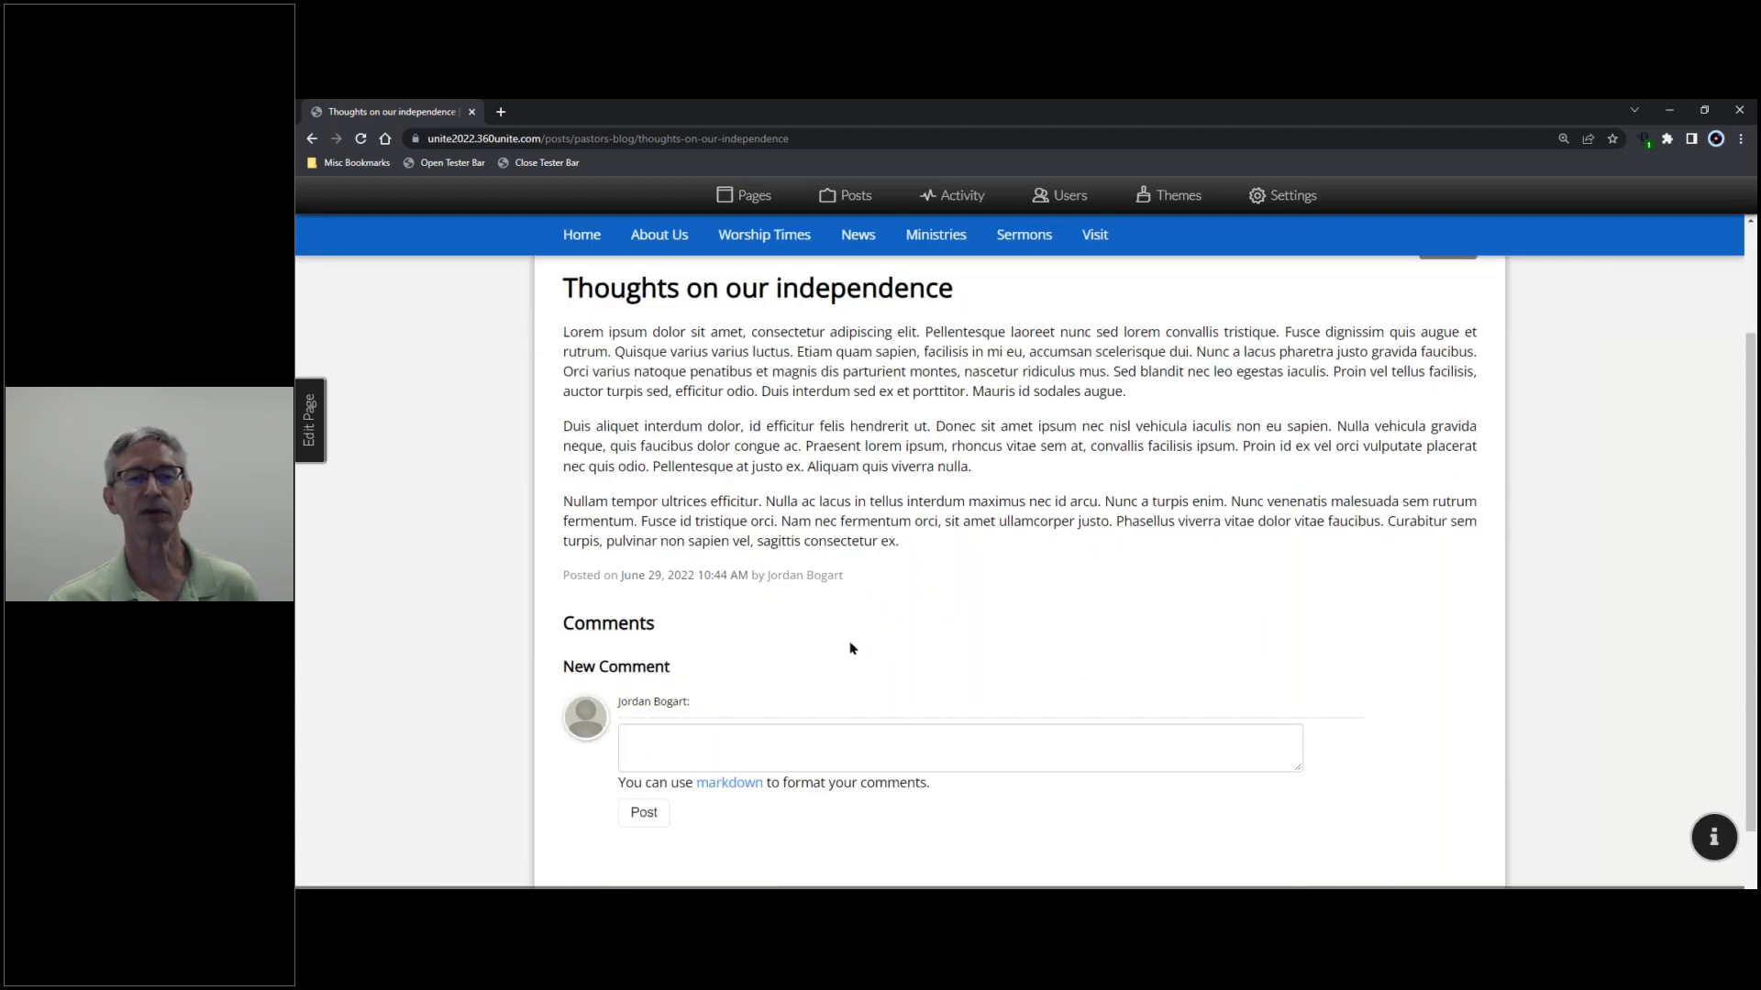
{"action": "left_click", "coordinate": [744, 747]}
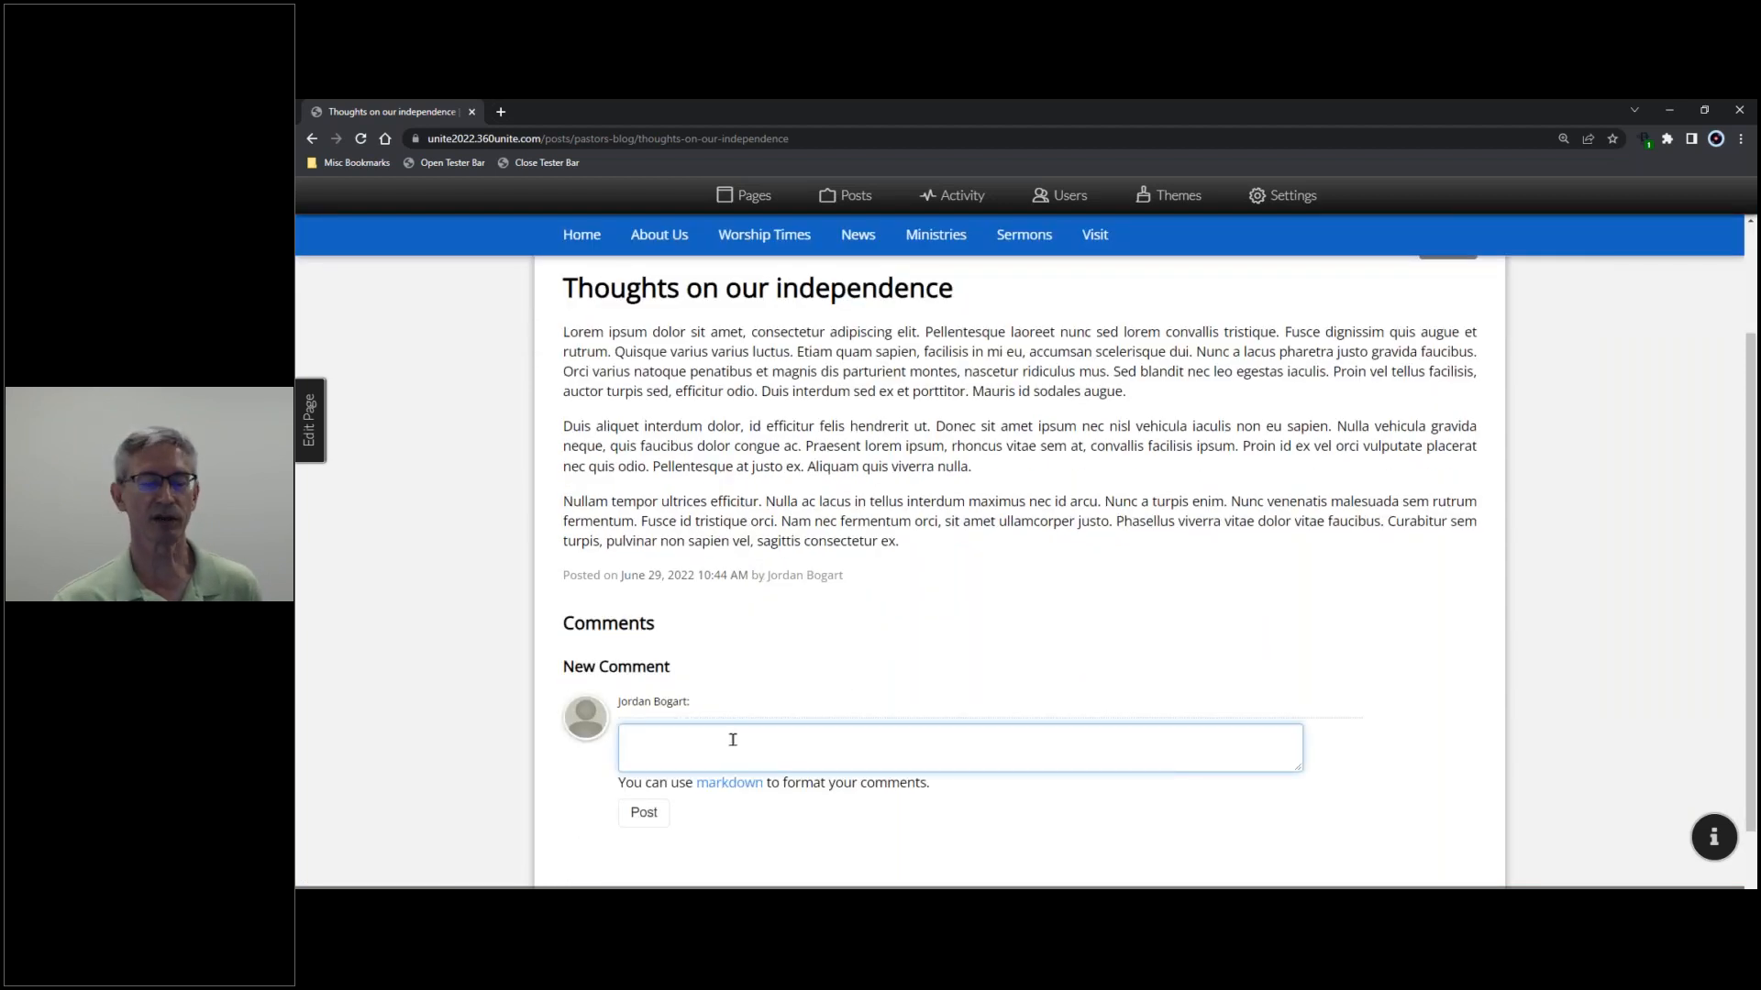
{"action": "type", "text": "I agree with your article. It's fantastic!"}
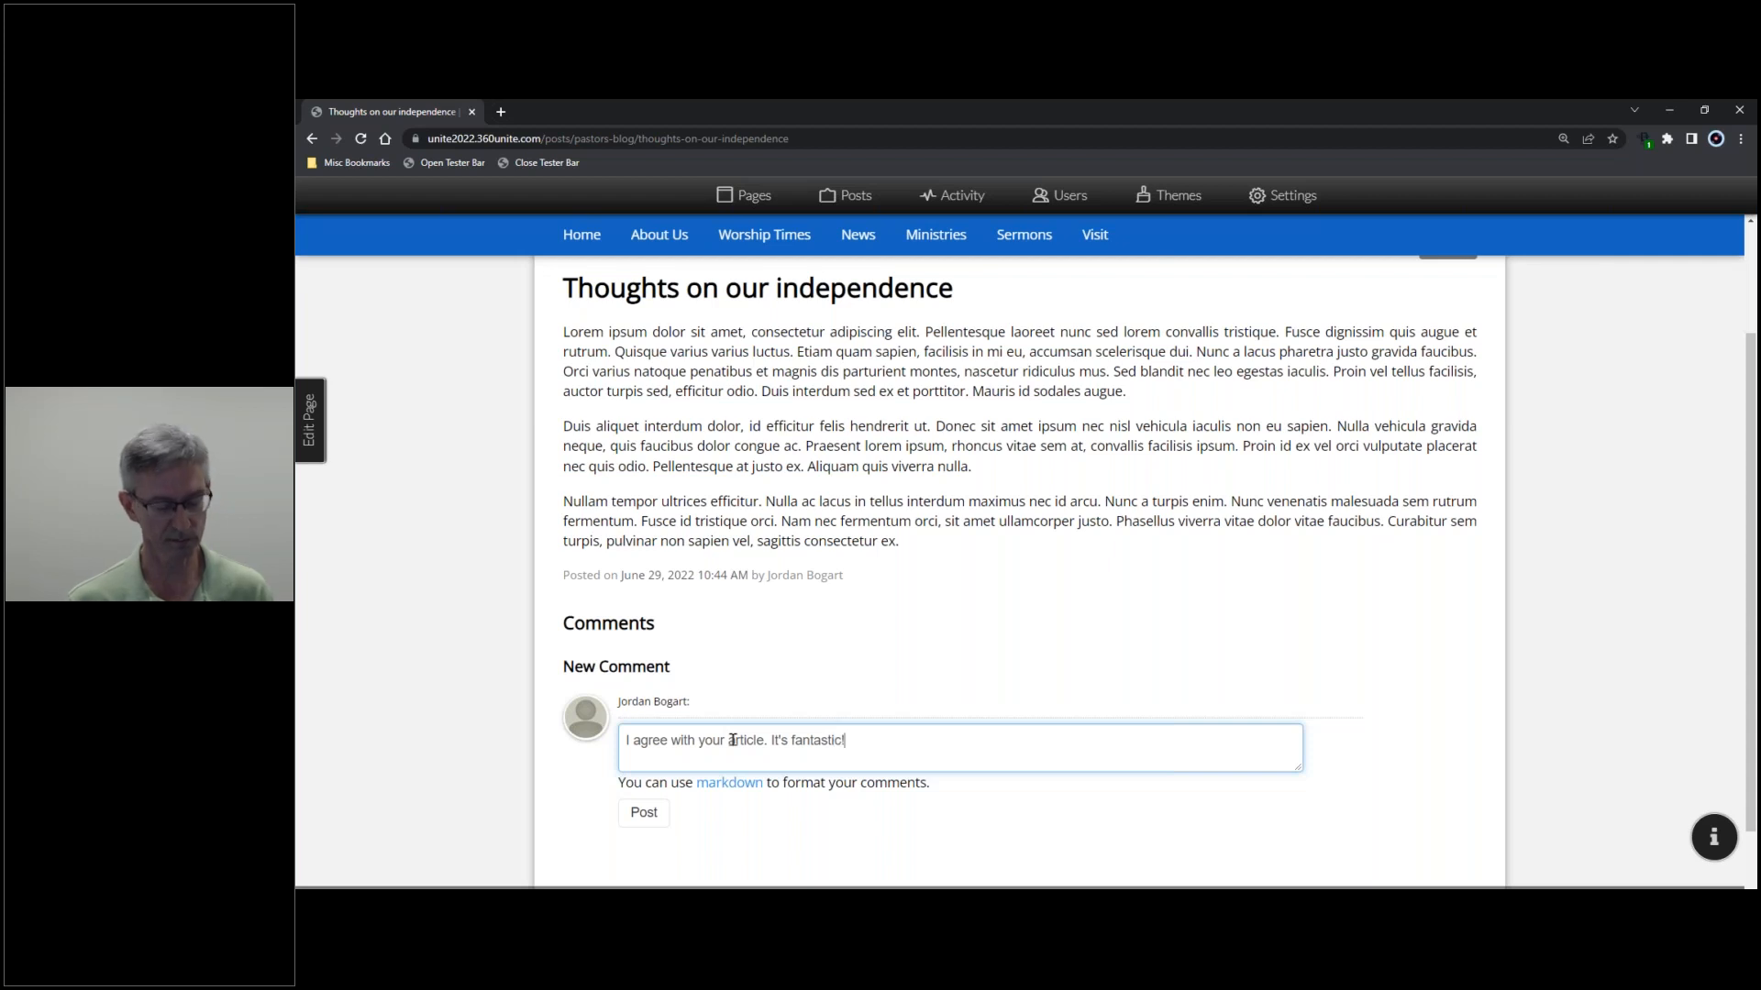
{"action": "left_click", "coordinate": [641, 819]}
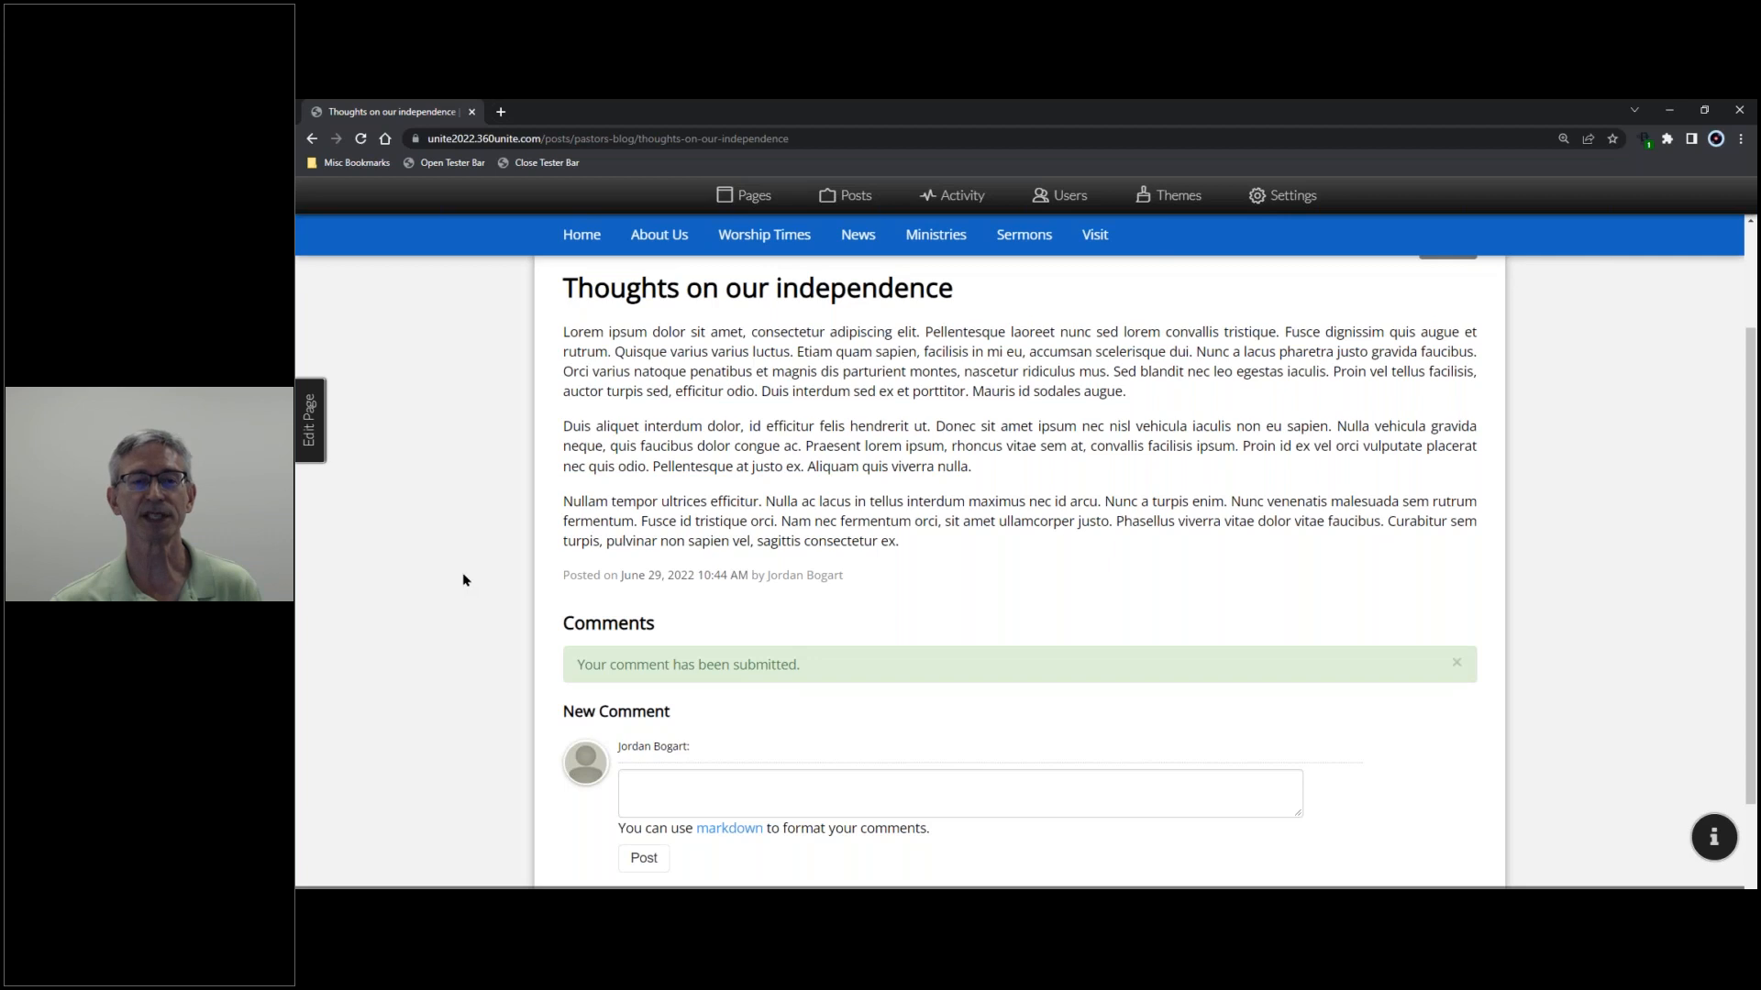
{"action": "left_click", "coordinate": [1456, 662]}
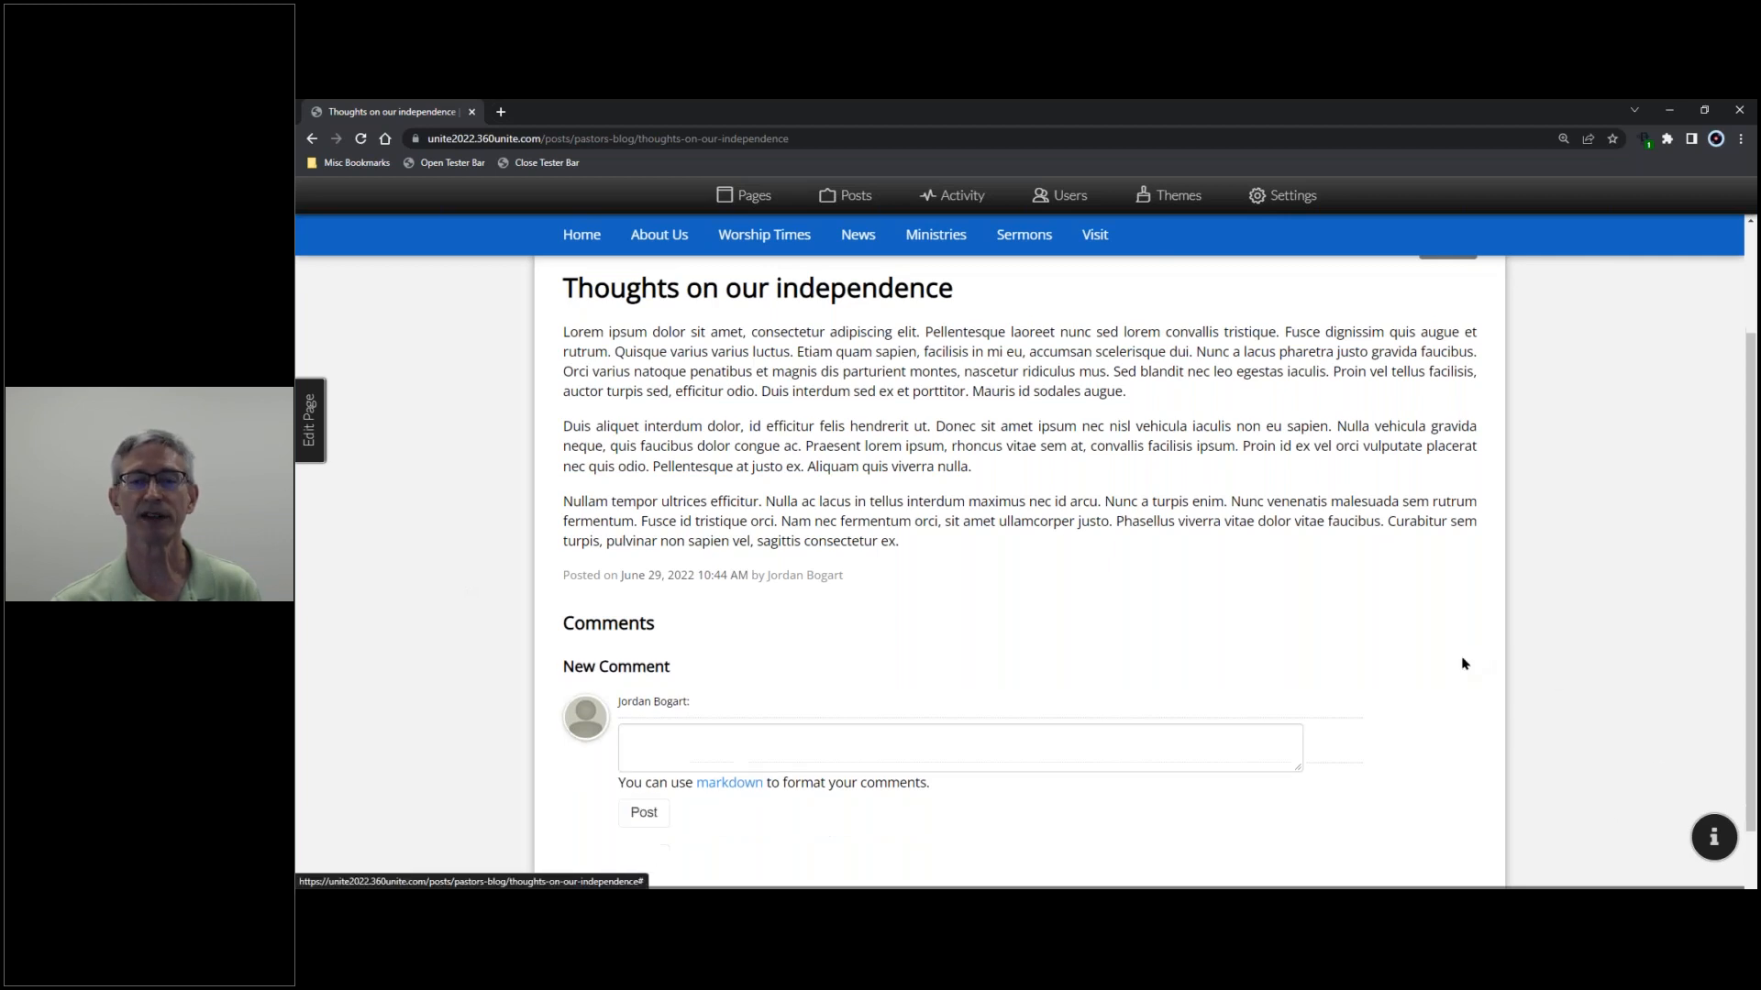
{"action": "scroll", "coordinate": [974, 657], "scroll_direction": "up", "scroll_amount": 2}
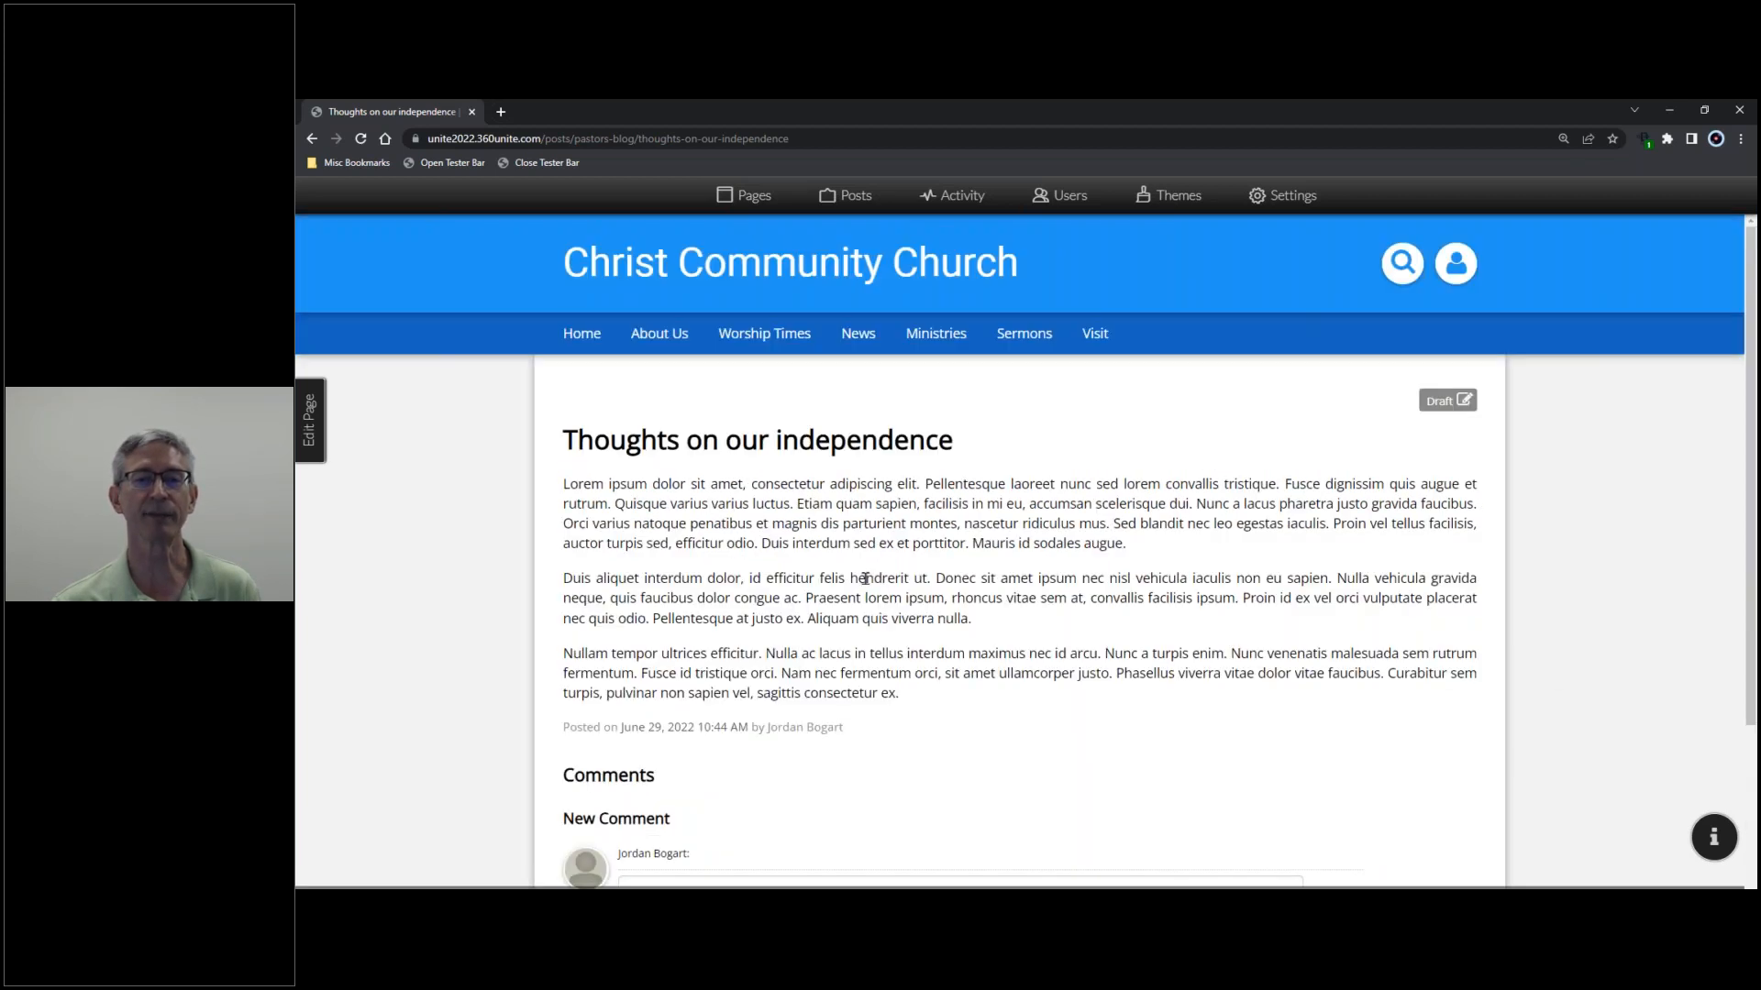
- Approve the pending comment in Activity > Comments, then close the Activity panel
{"action": "left_click", "coordinate": [966, 198]}
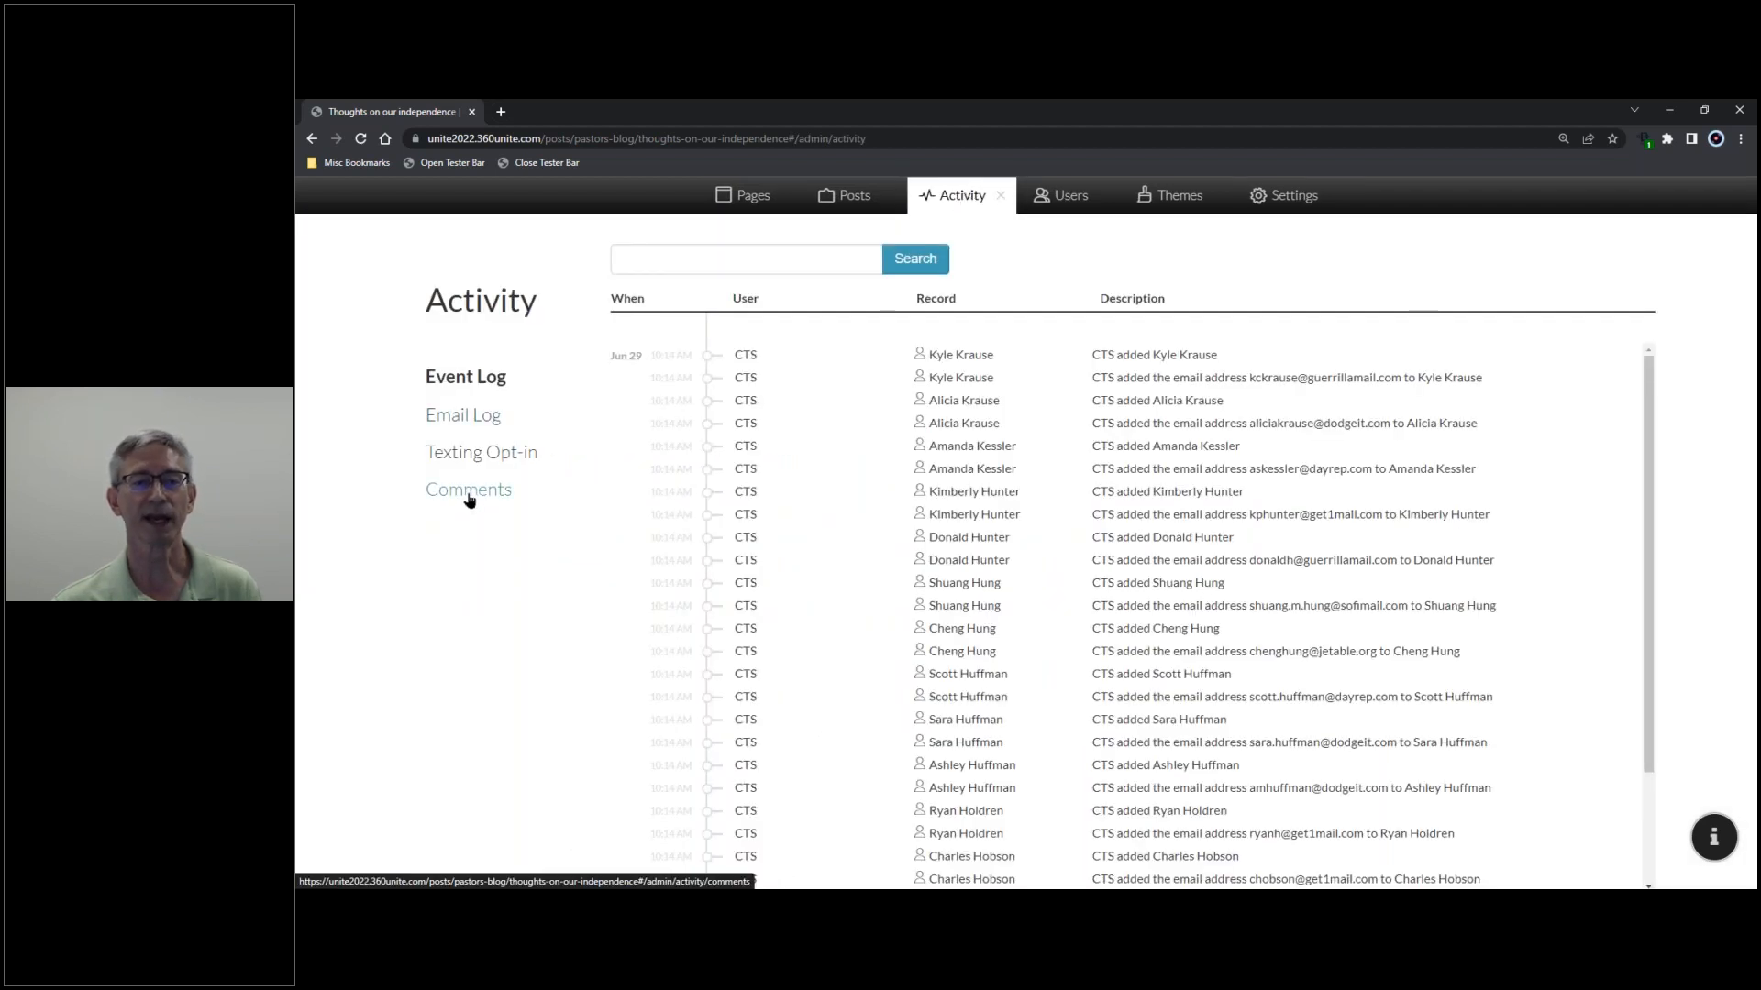
{"action": "left_click", "coordinate": [468, 501]}
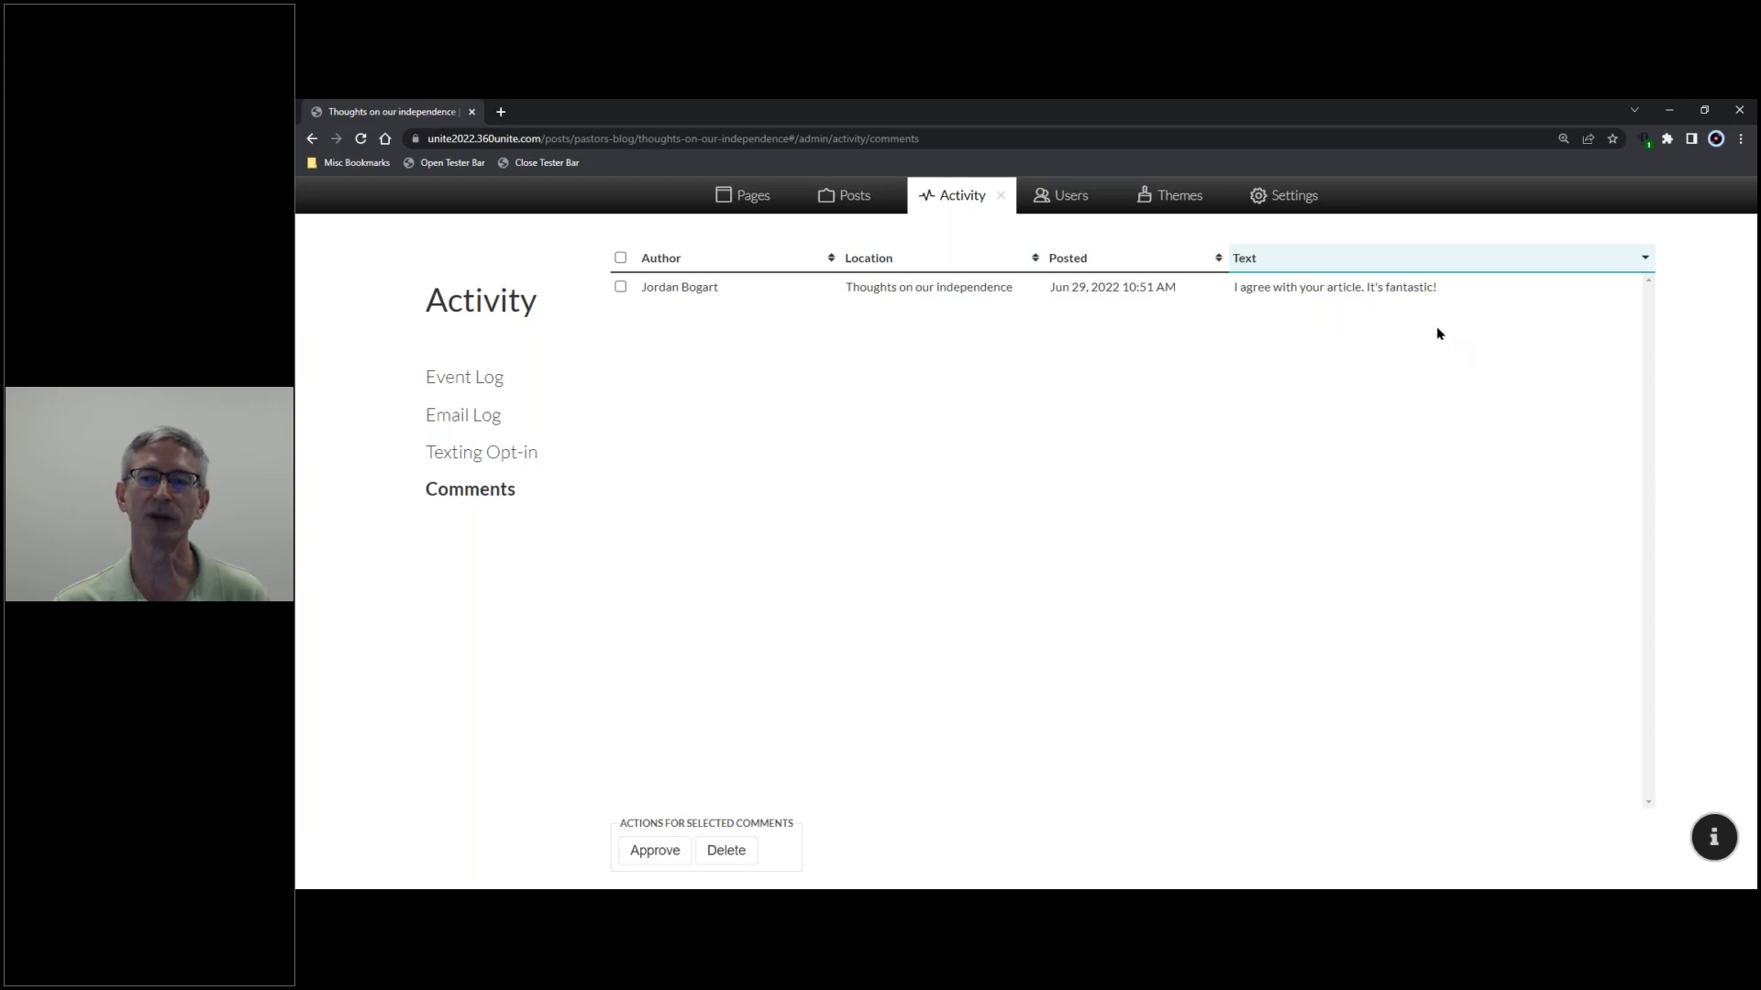
{"action": "left_click", "coordinate": [621, 288]}
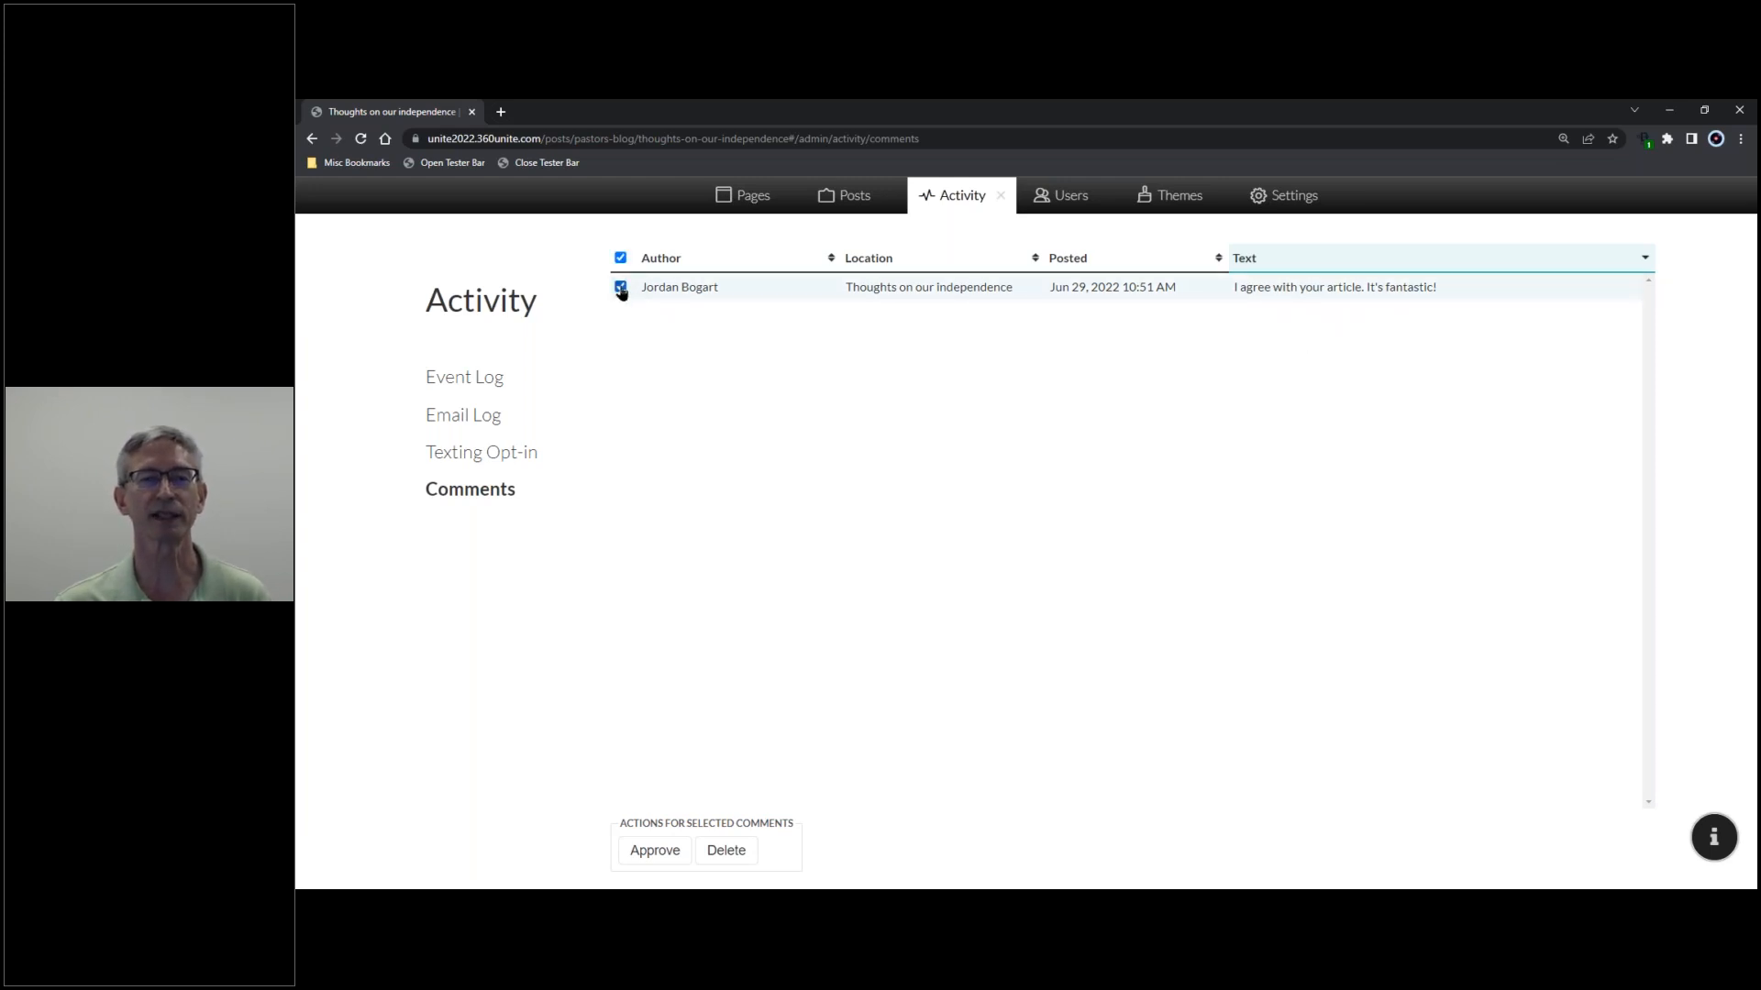
{"action": "left_click", "coordinate": [653, 852]}
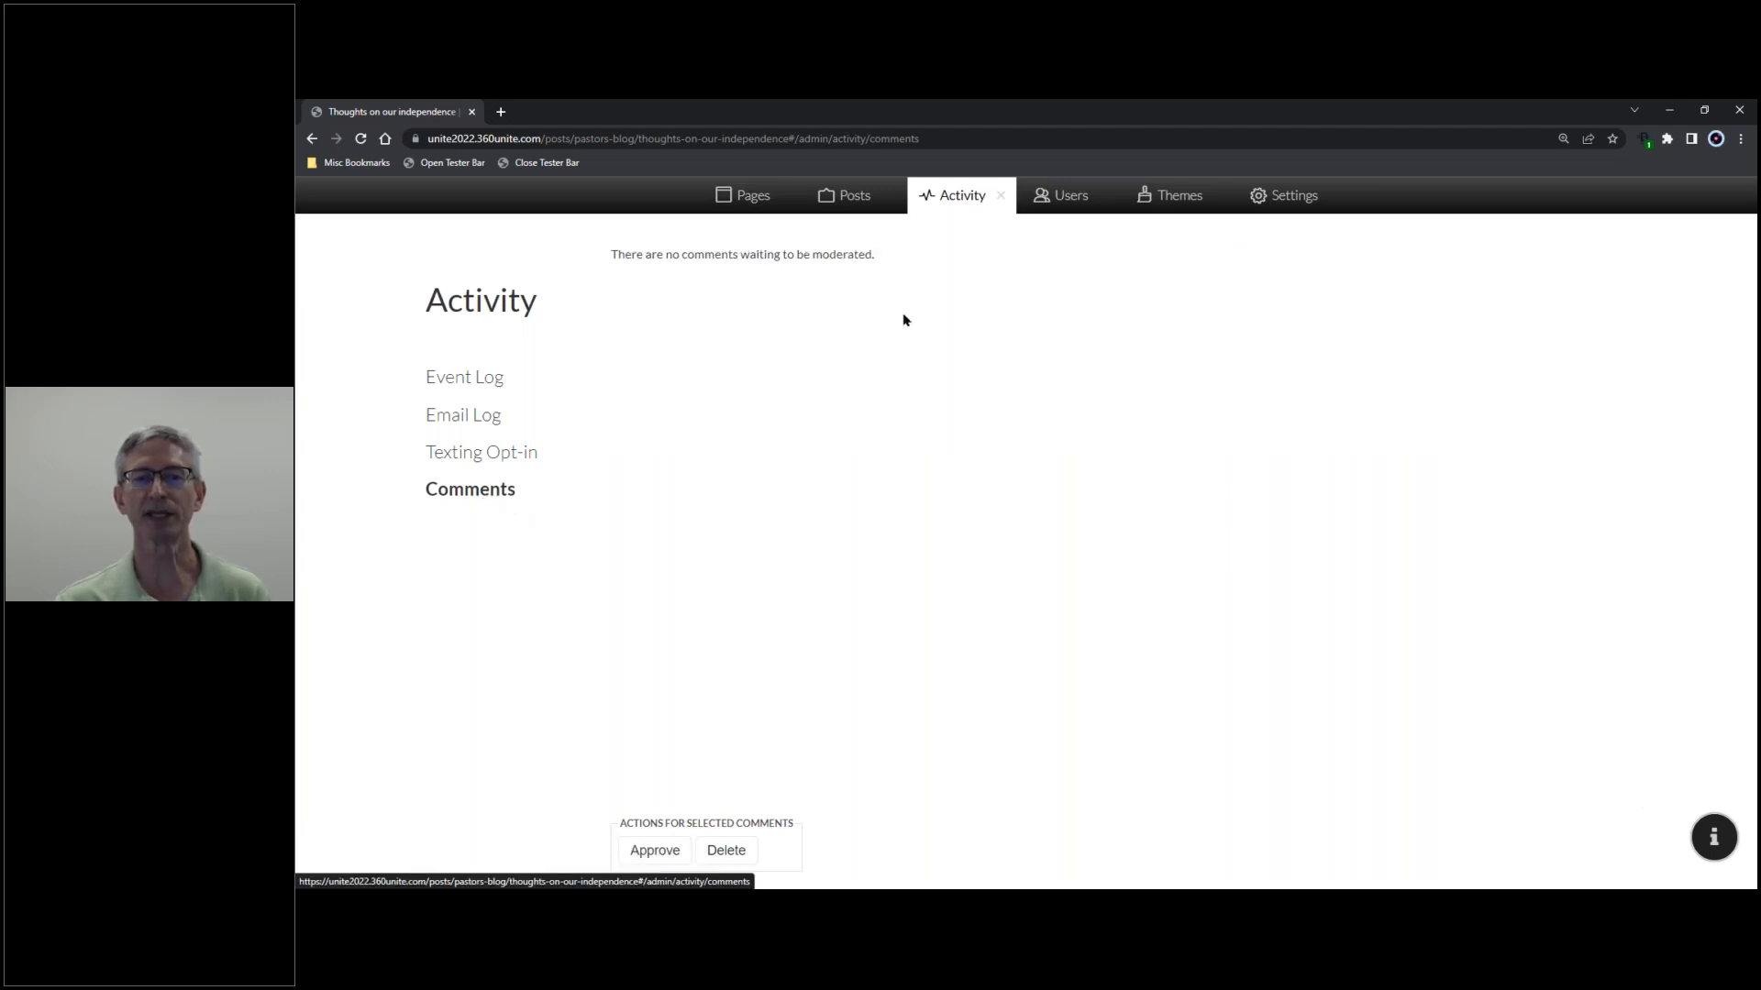
{"action": "left_click", "coordinate": [1001, 202]}
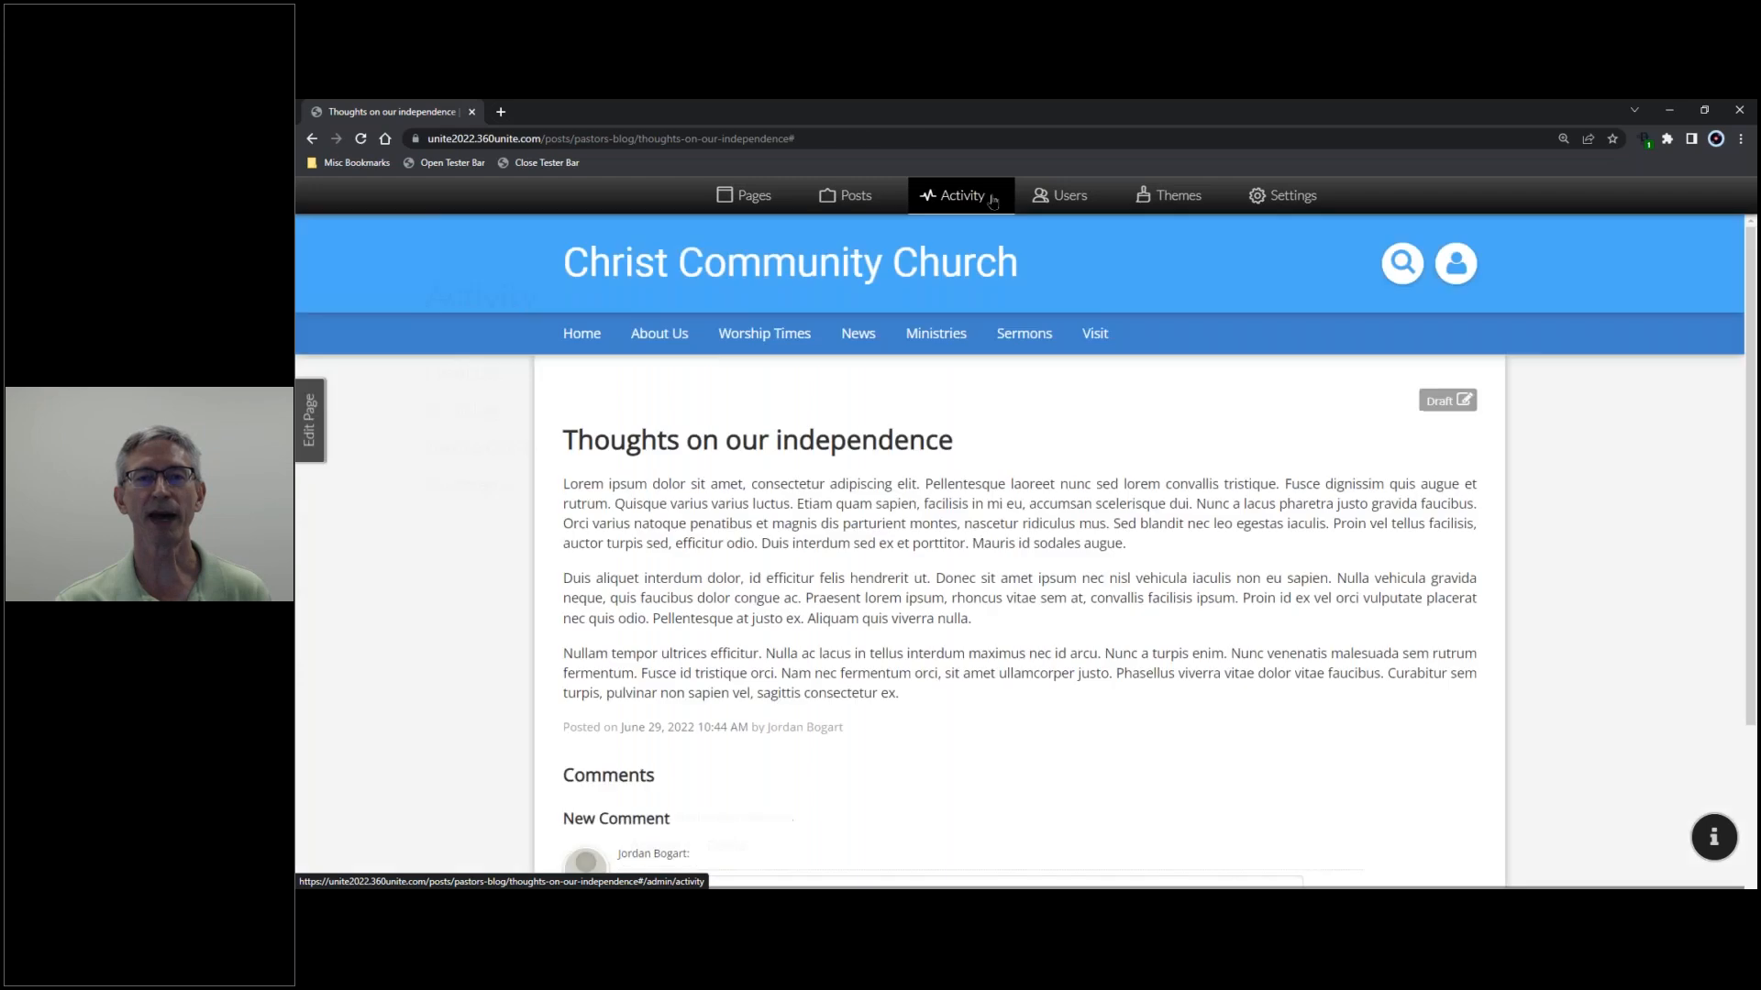
- Open the post via Pastor's Blog's '1 comment' link to confirm the approved comment shows
{"action": "mouse_move", "coordinate": [945, 339]}
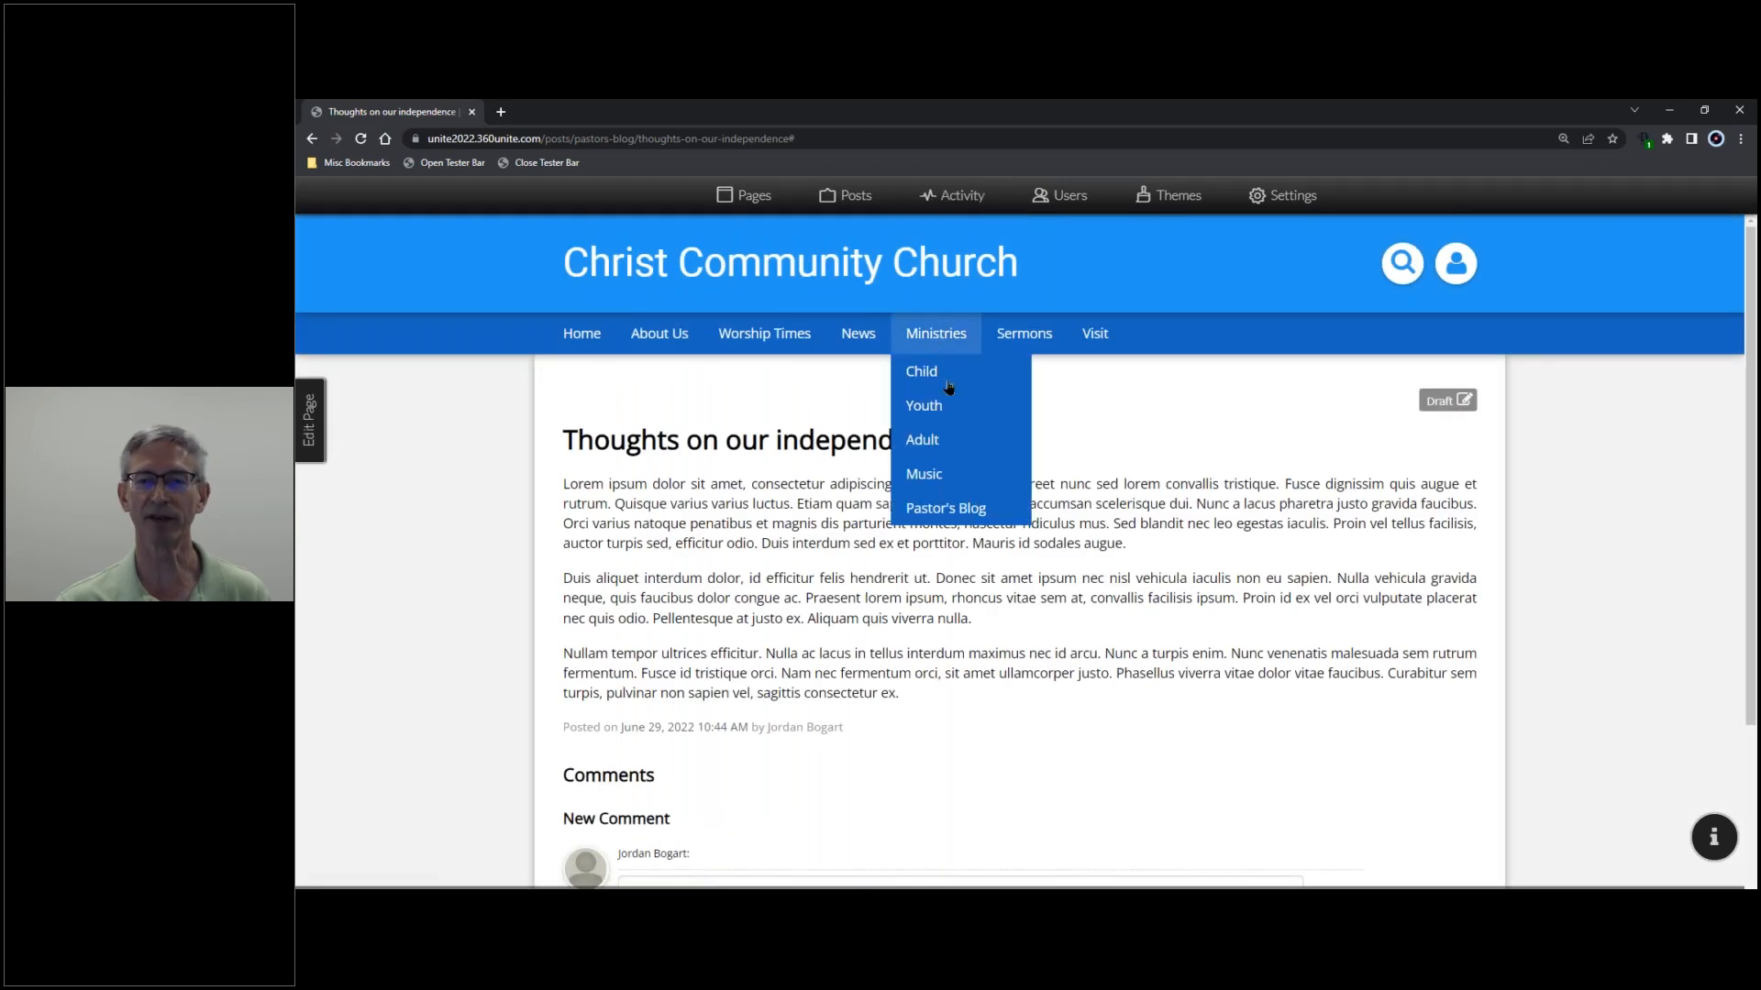
{"action": "left_click", "coordinate": [964, 511]}
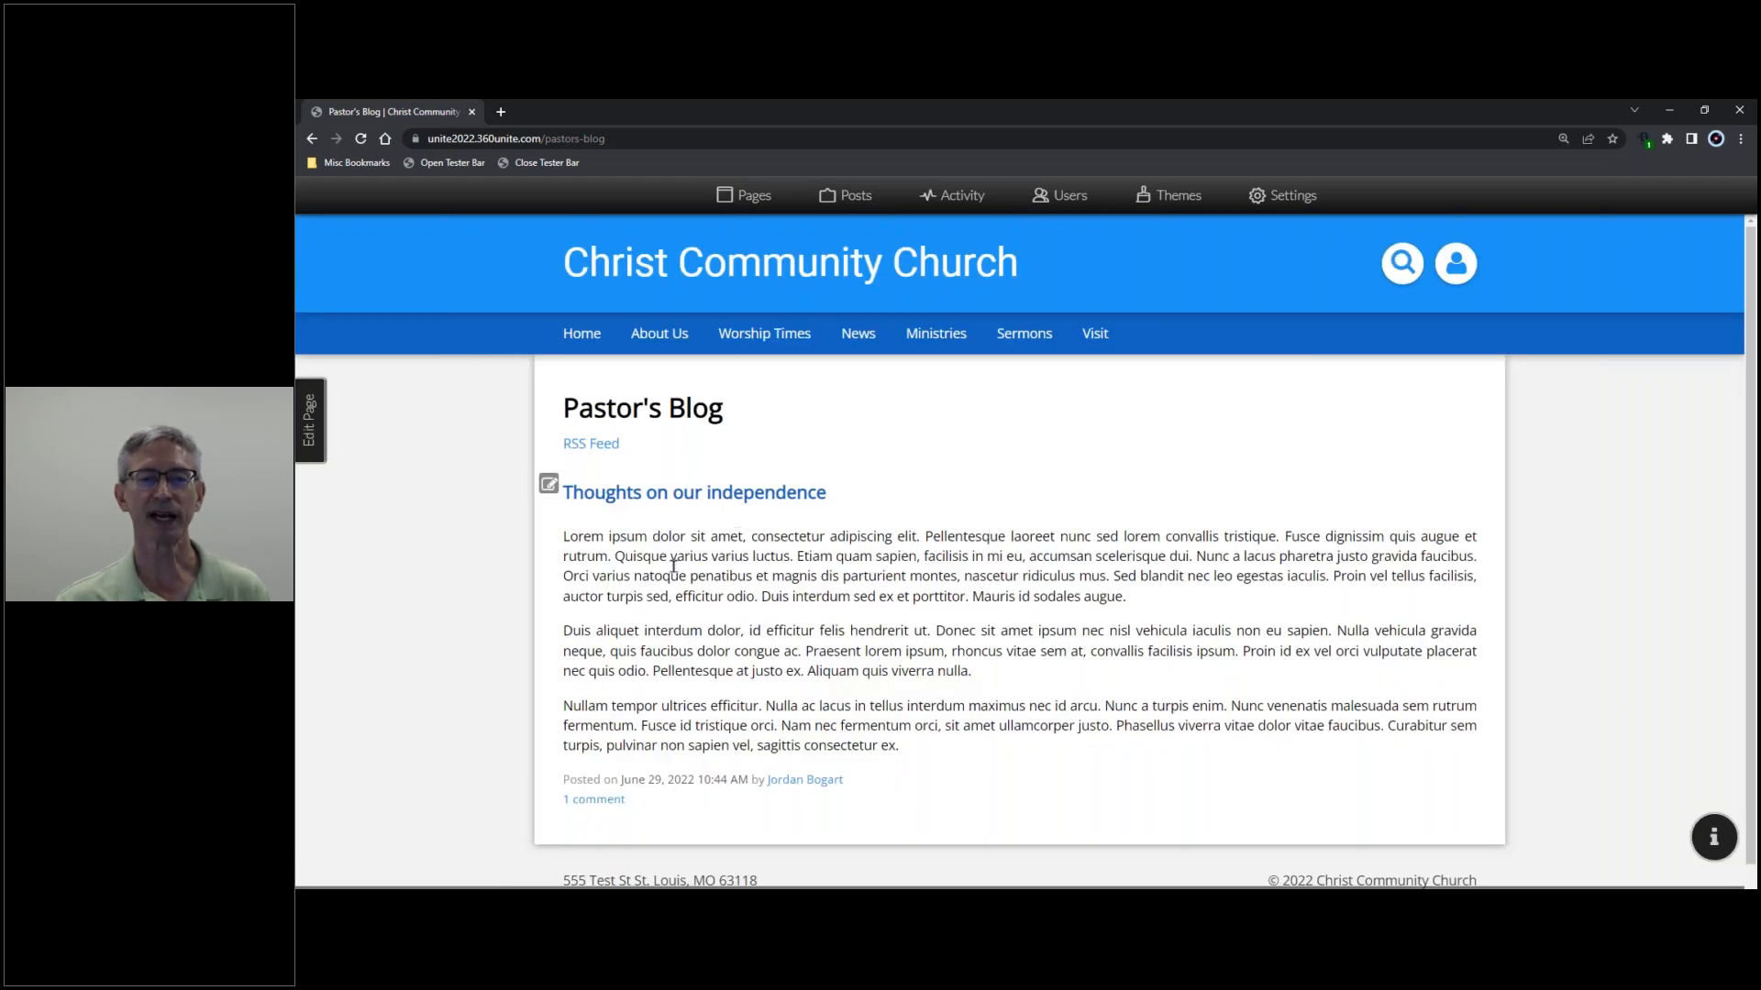
{"action": "left_click", "coordinate": [594, 800]}
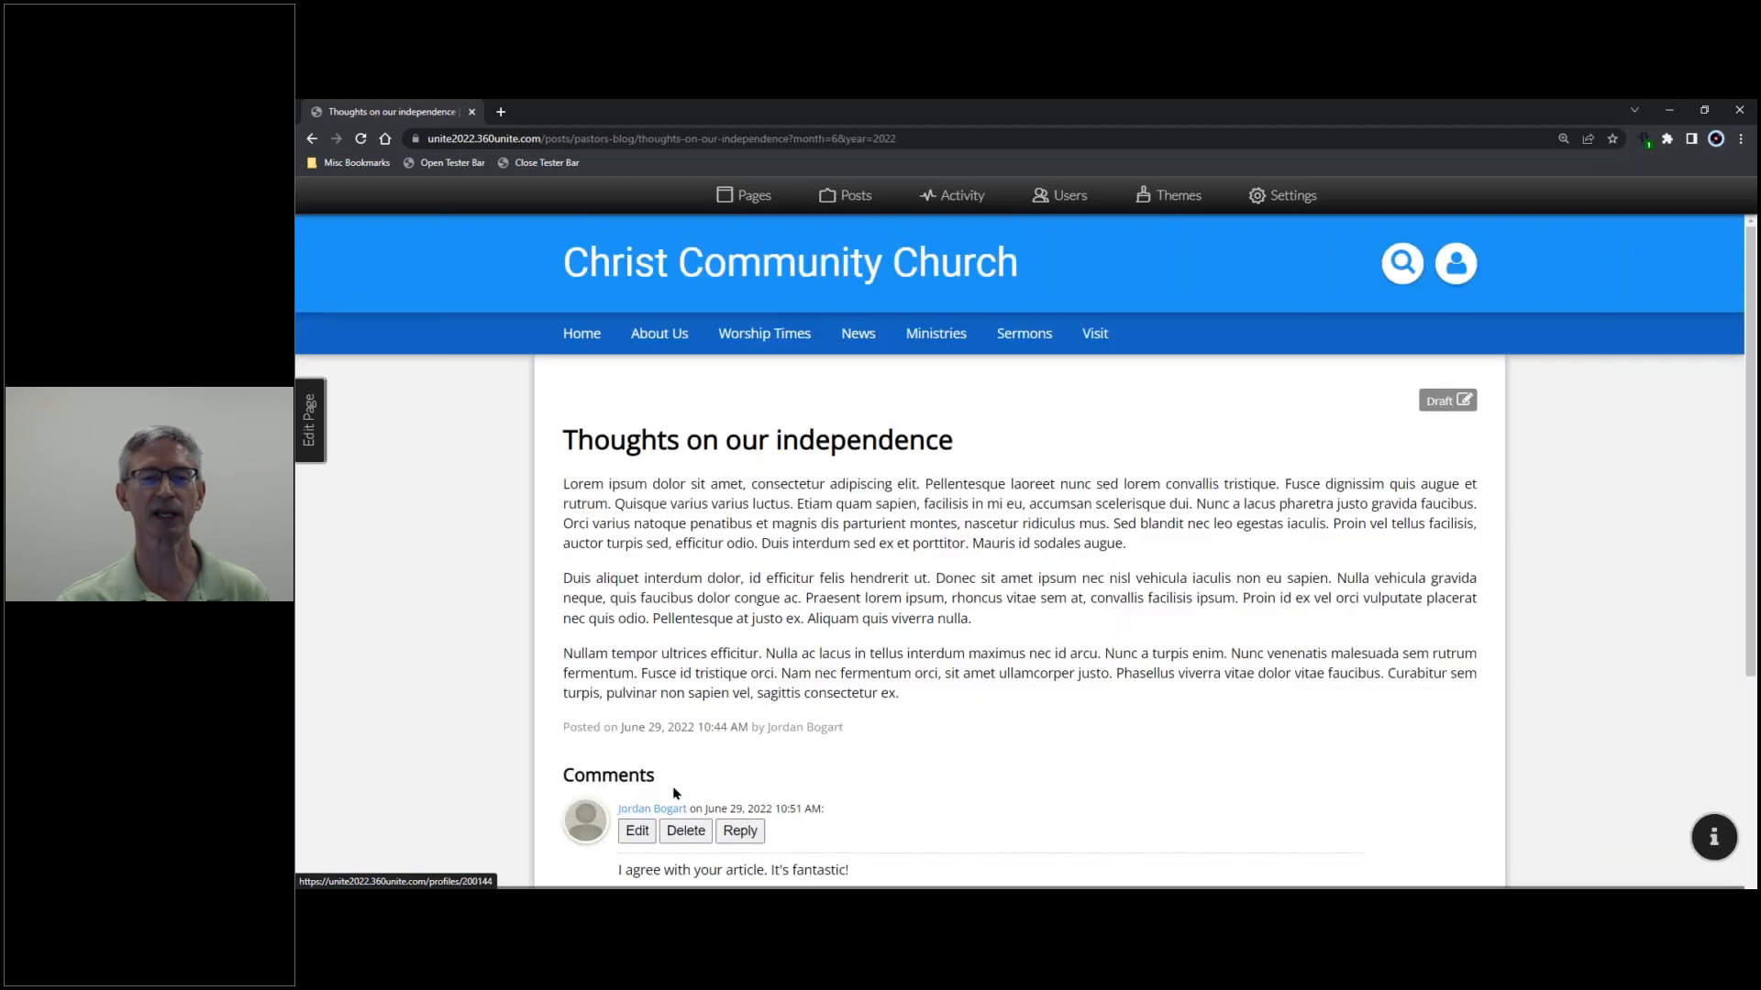
{"action": "scroll", "coordinate": [800, 633], "scroll_direction": "down", "scroll_amount": 1}
{"action": "scroll", "coordinate": [802, 624], "scroll_direction": "down", "scroll_amount": 3}
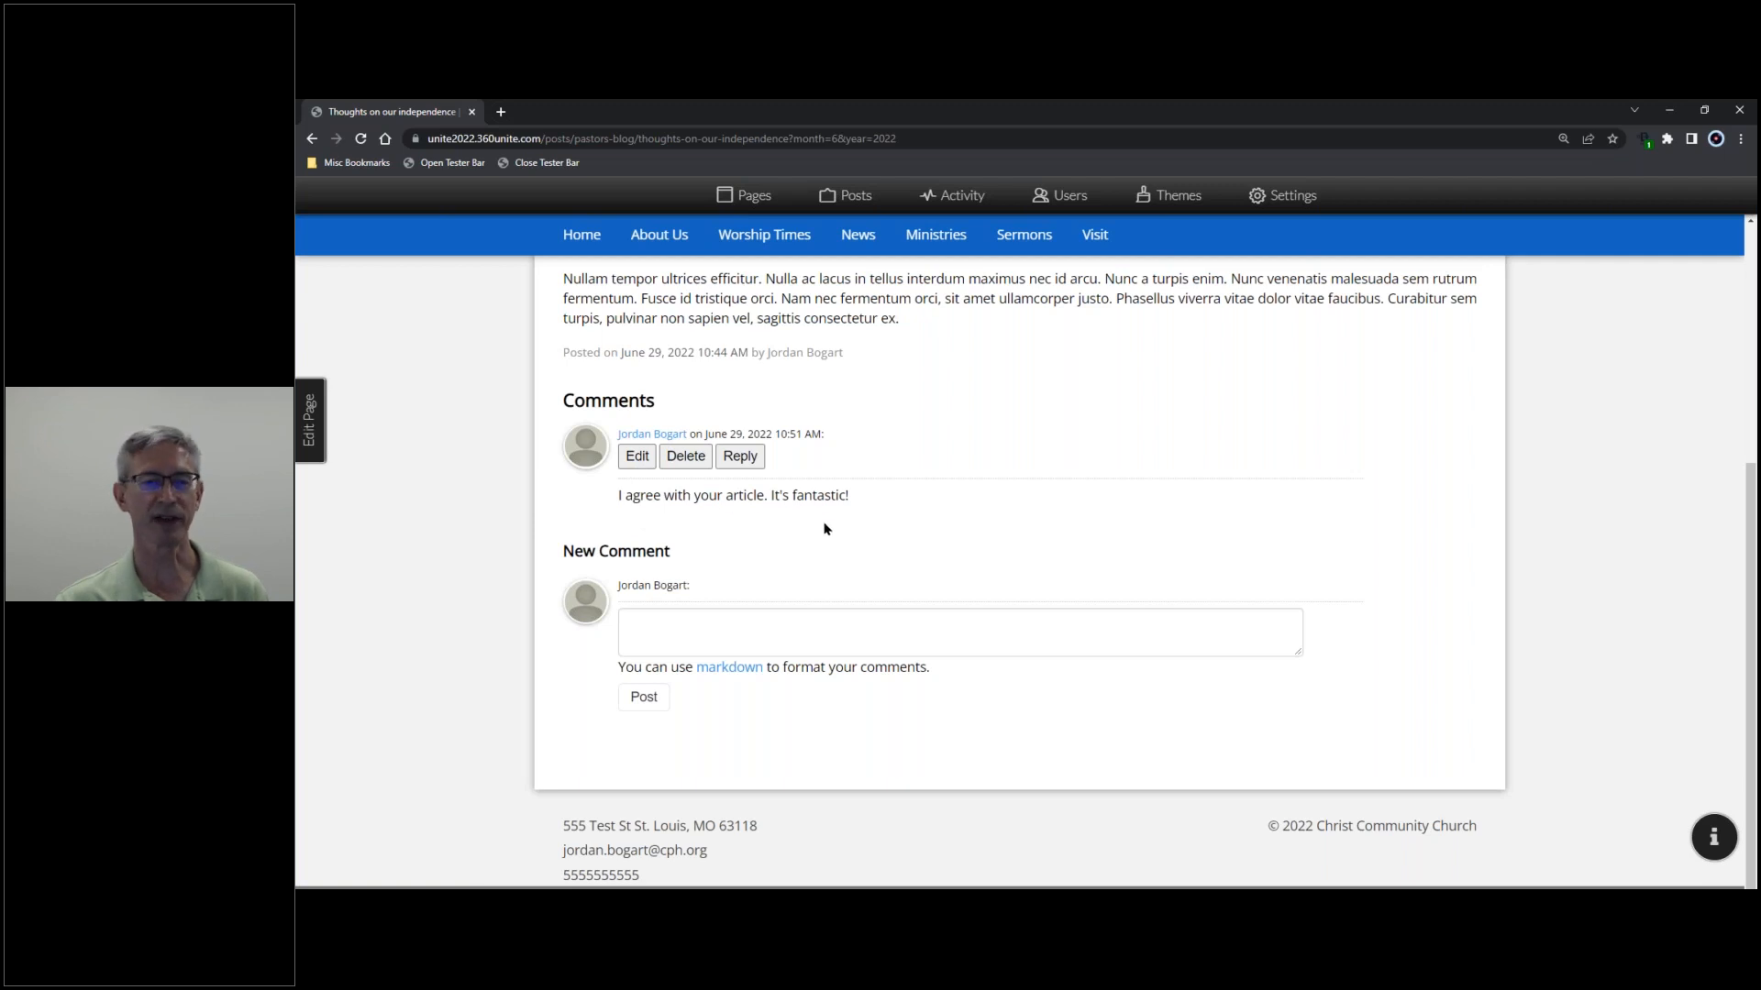
{"action": "scroll", "coordinate": [824, 537], "scroll_direction": "up", "scroll_amount": 2}
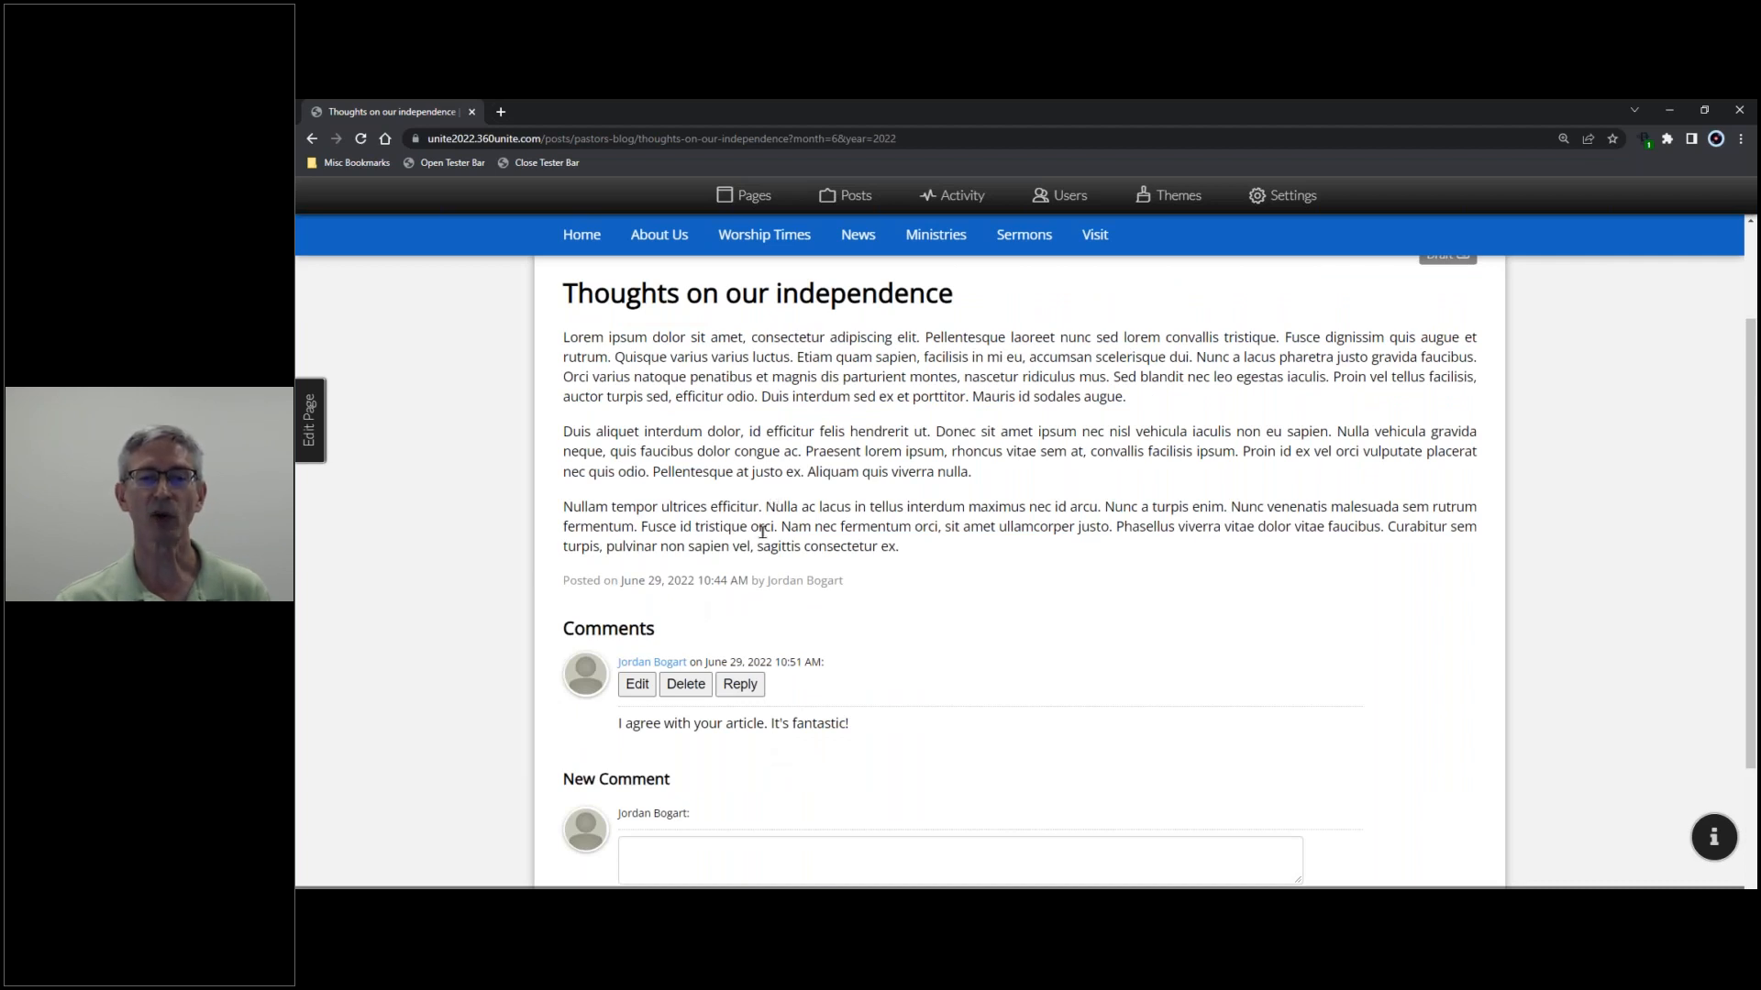
{"action": "scroll", "coordinate": [825, 563], "scroll_direction": "up", "scroll_amount": 2}
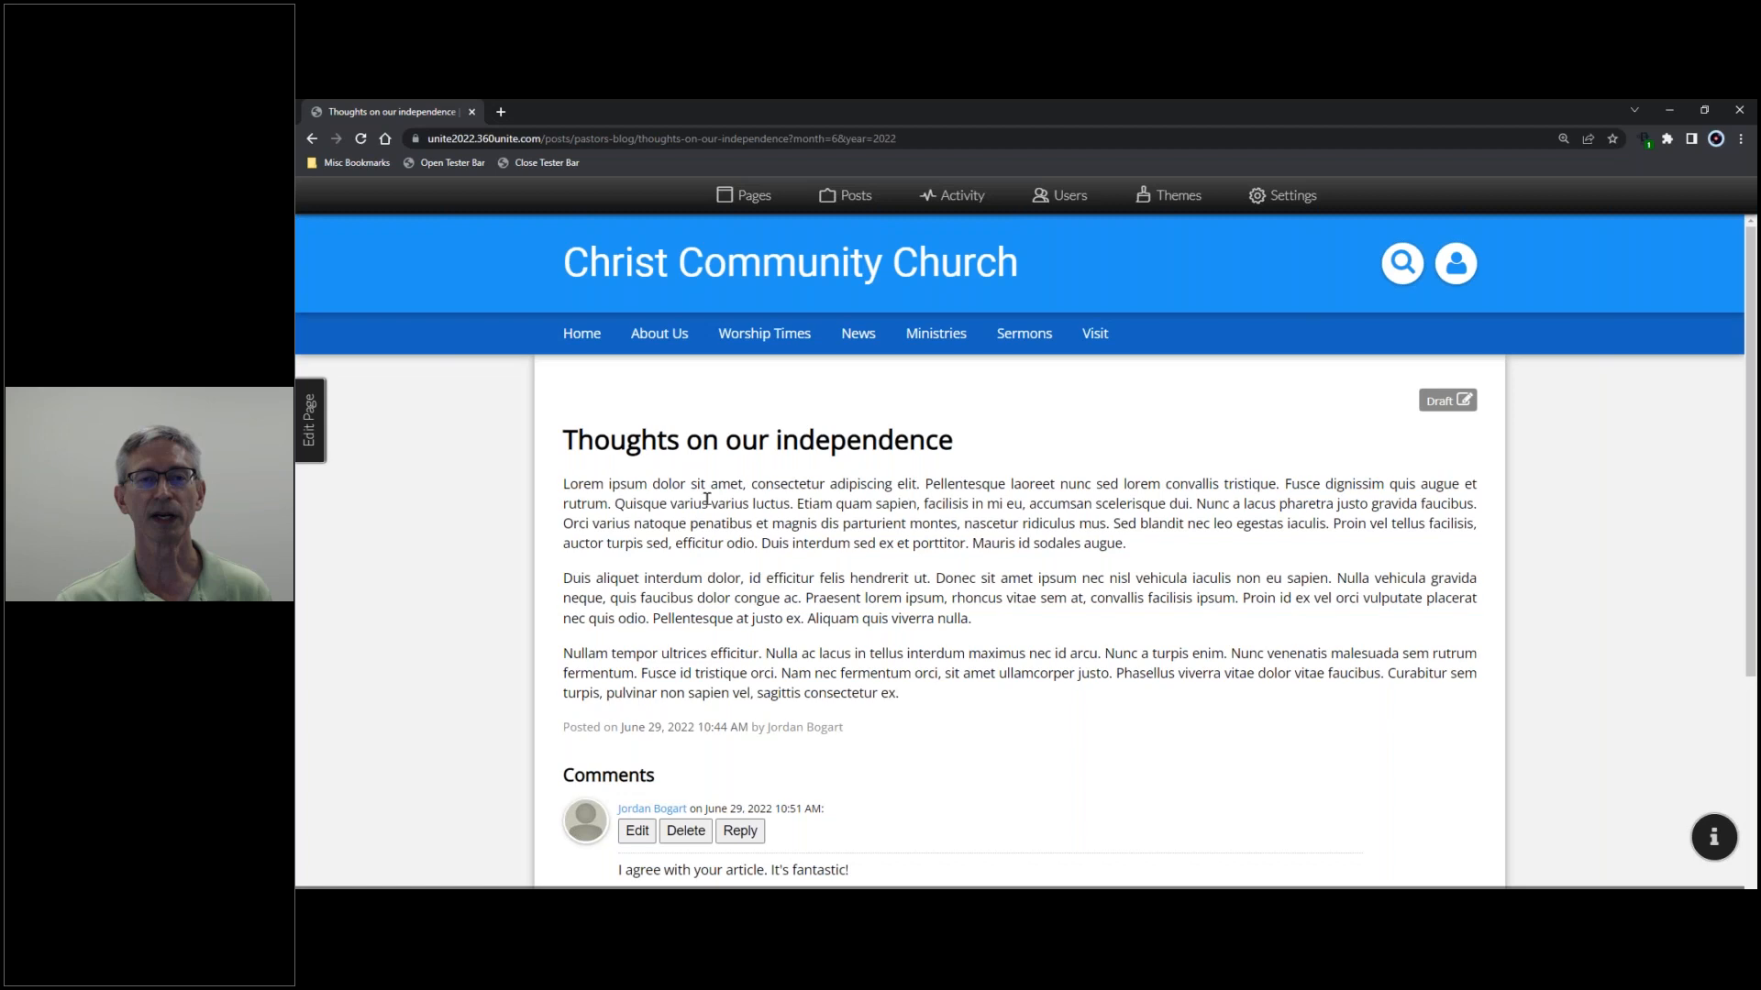
{"action": "left_click", "coordinate": [854, 197]}
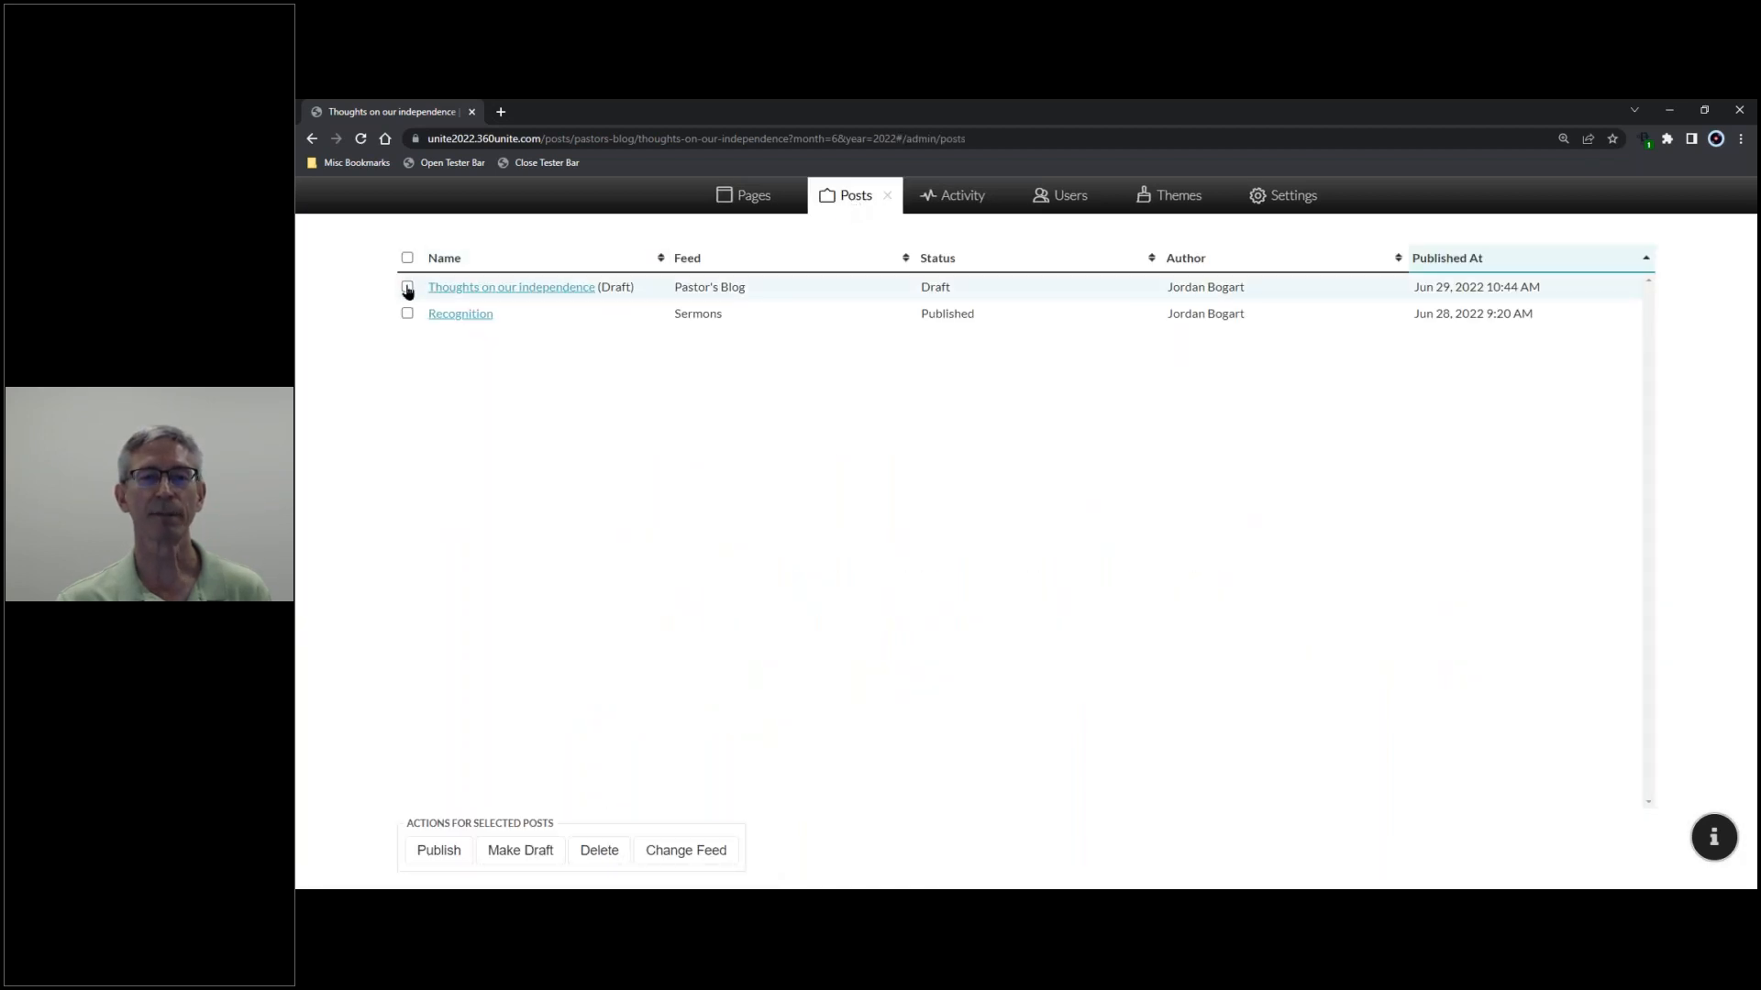
- Publish 'Thoughts on our independence' from the Posts list and return to the page
{"action": "left_click", "coordinate": [449, 852]}
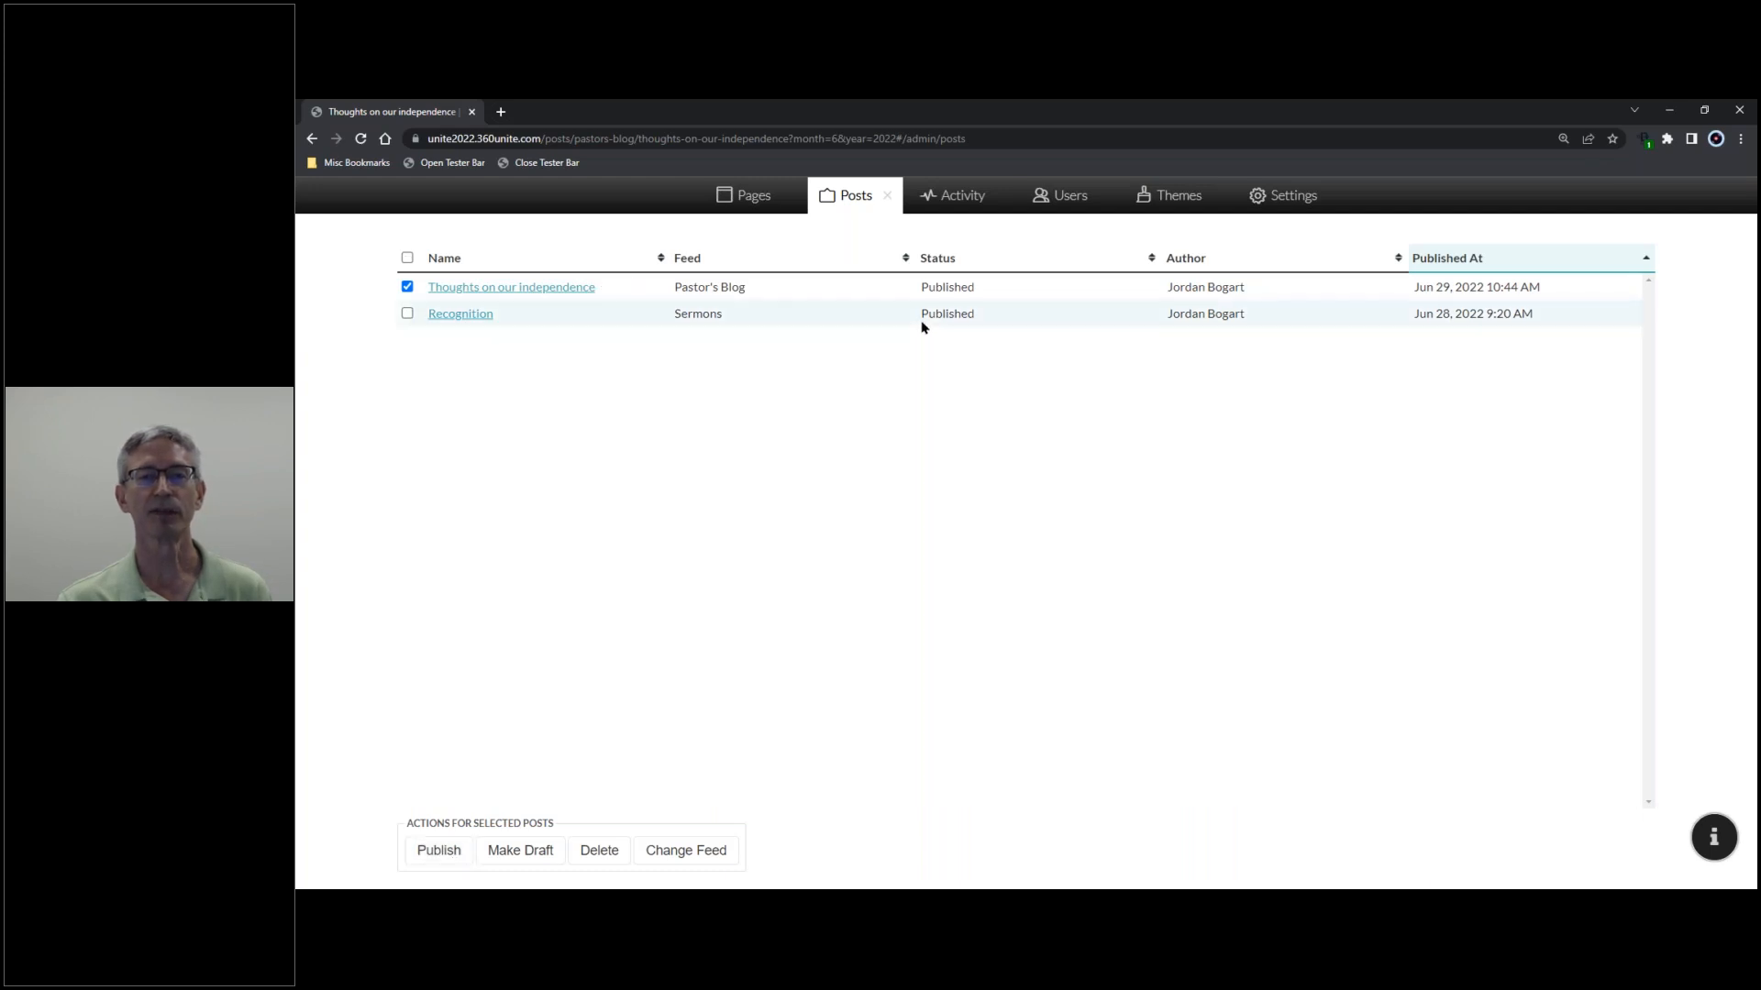
{"action": "left_click", "coordinate": [888, 198]}
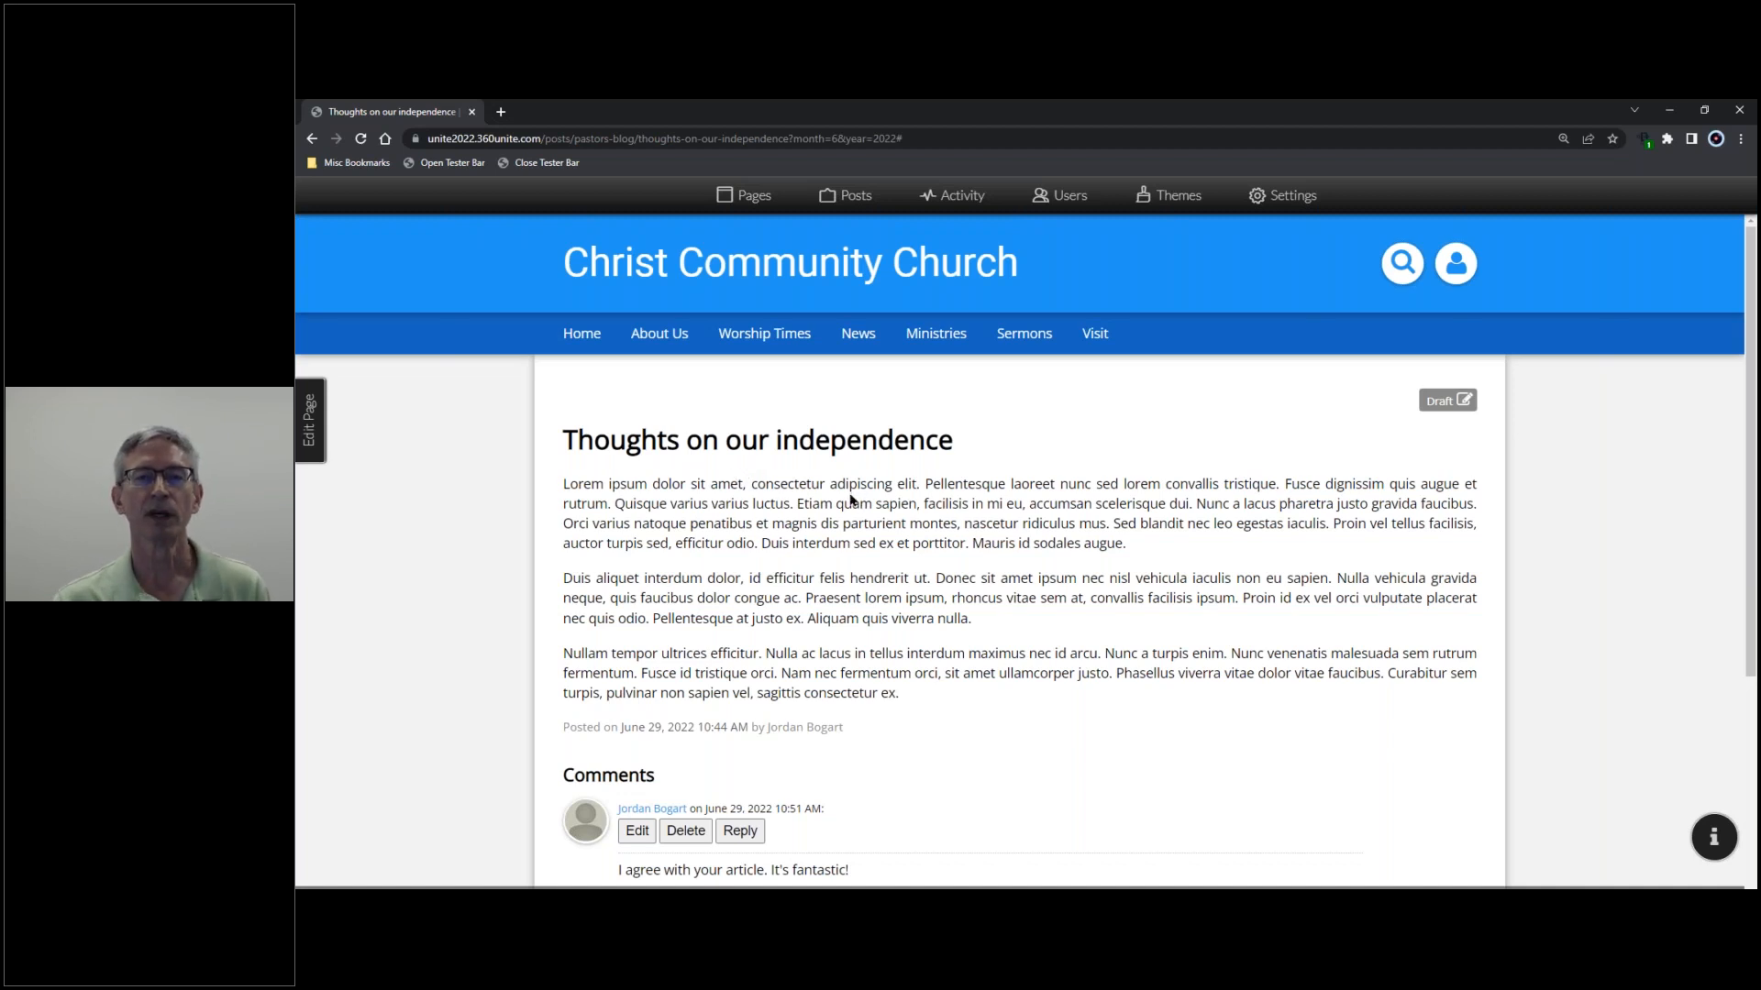
- Add a new Group-template page and name it 'Church Council'
{"action": "left_click", "coordinate": [755, 196]}
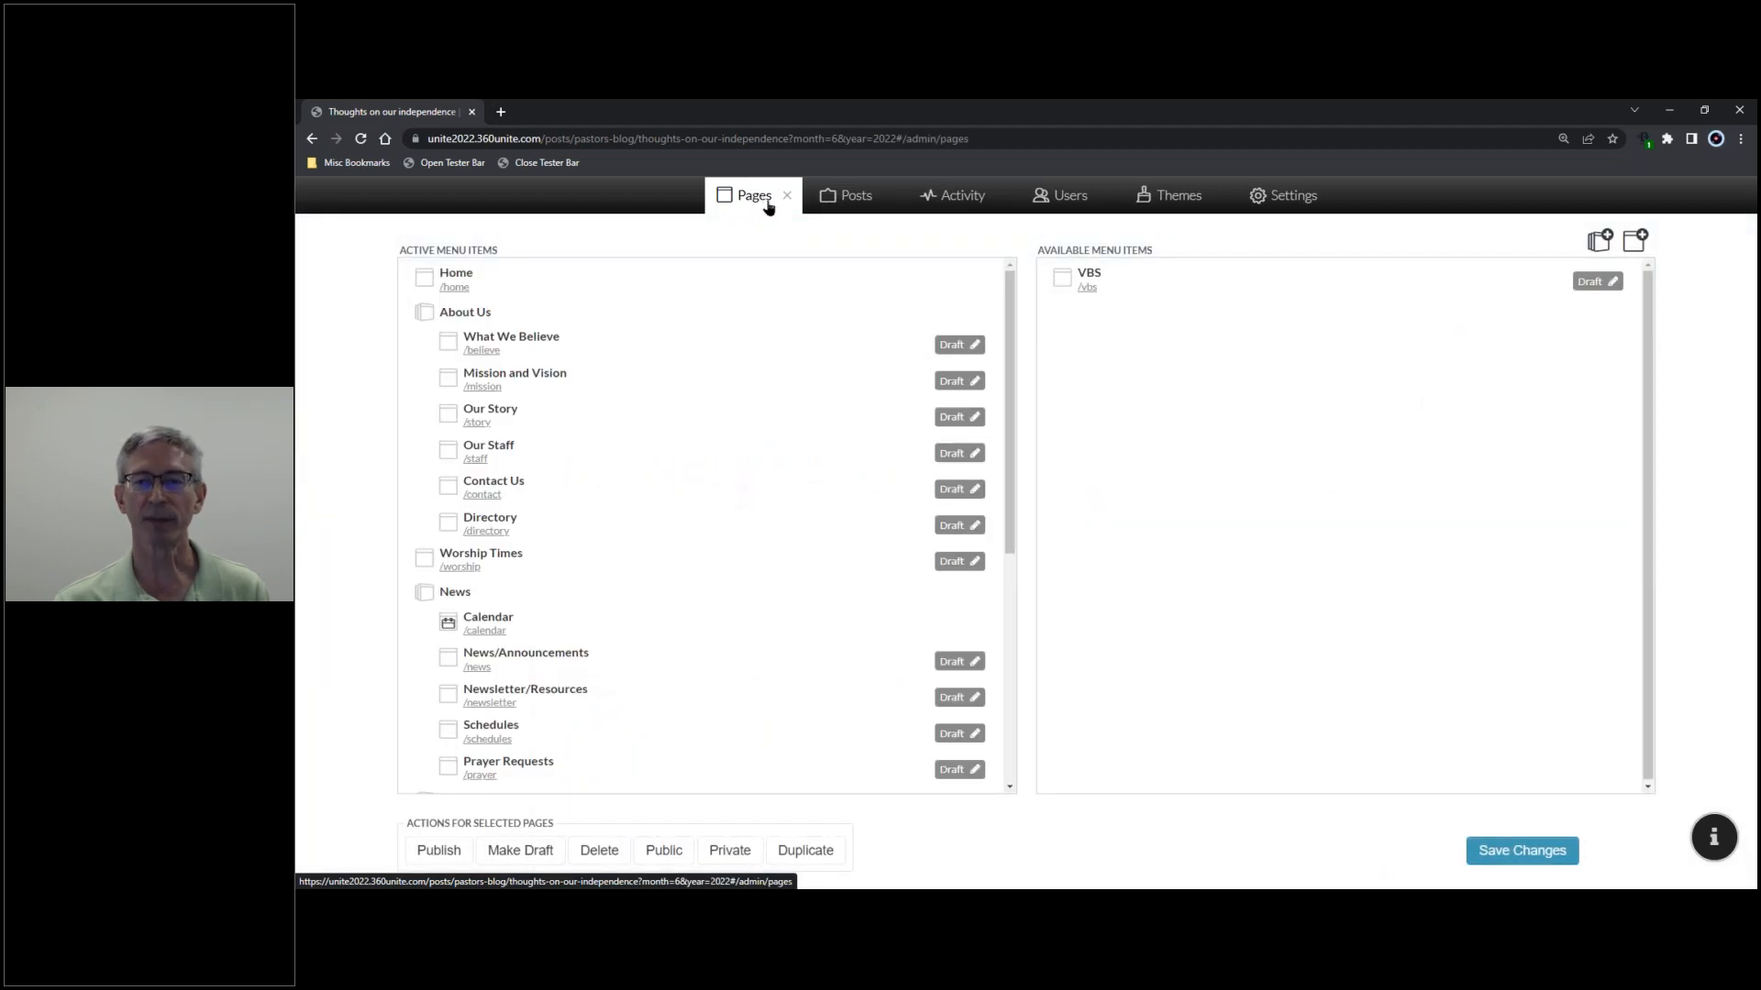
{"action": "left_click", "coordinate": [1635, 240]}
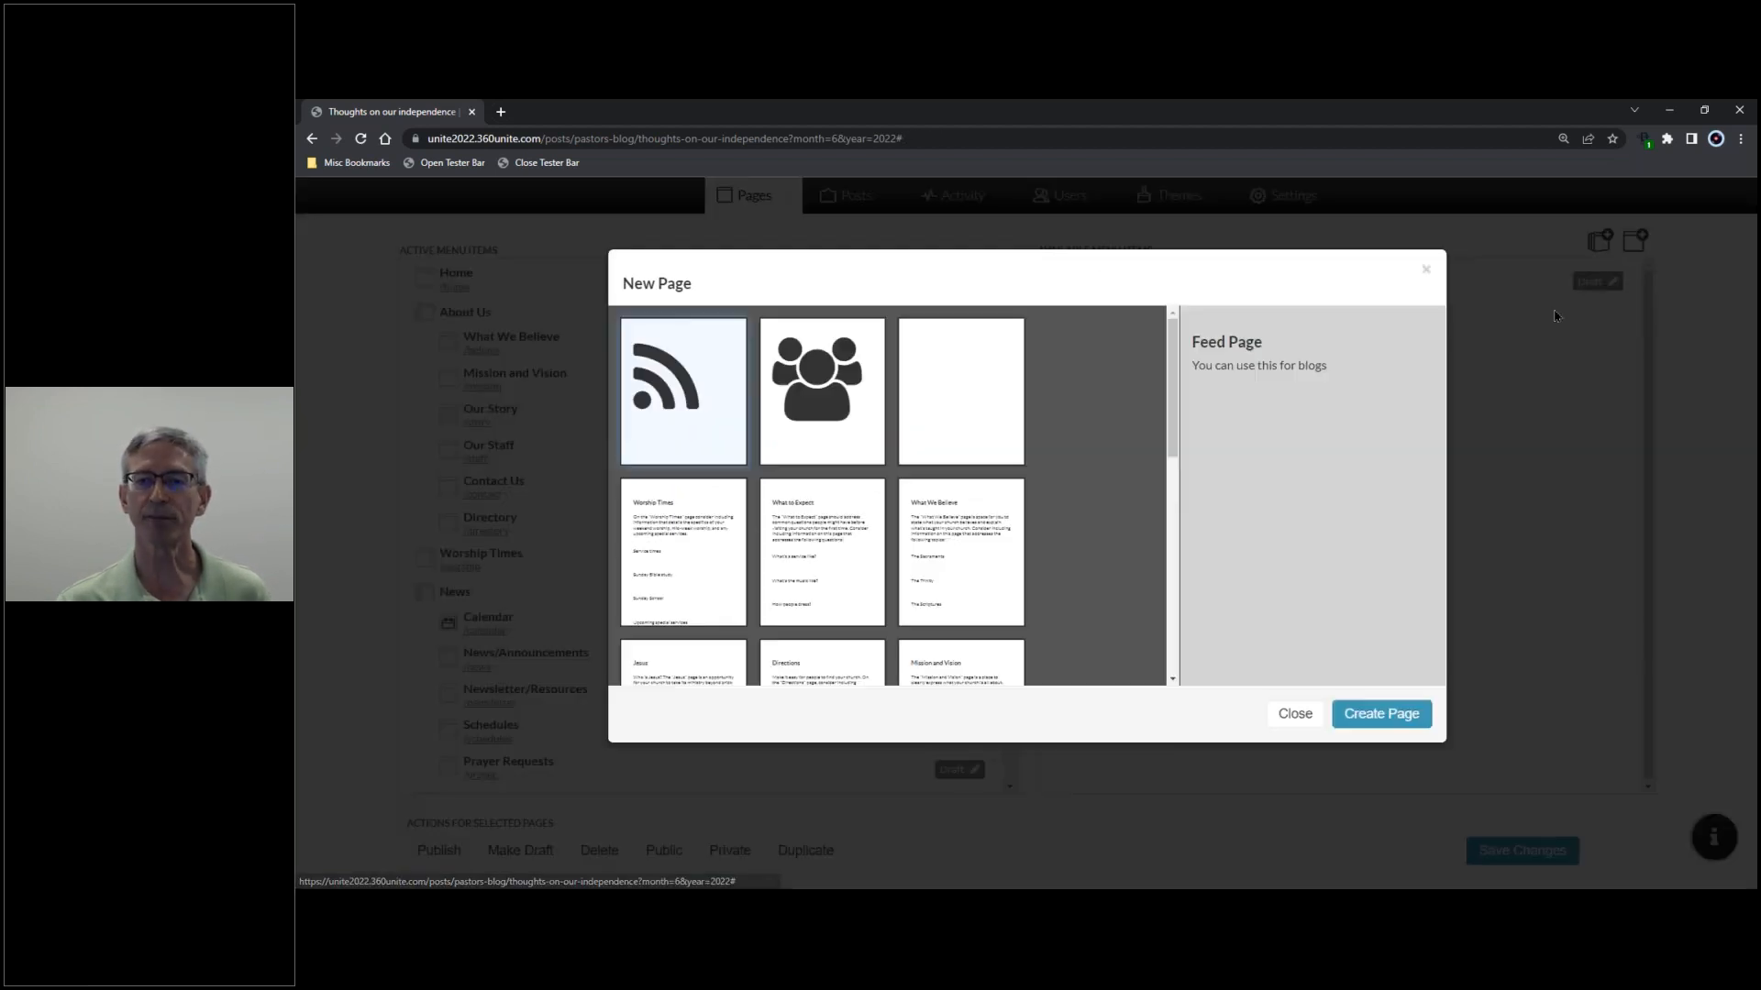
{"action": "left_click", "coordinate": [826, 392]}
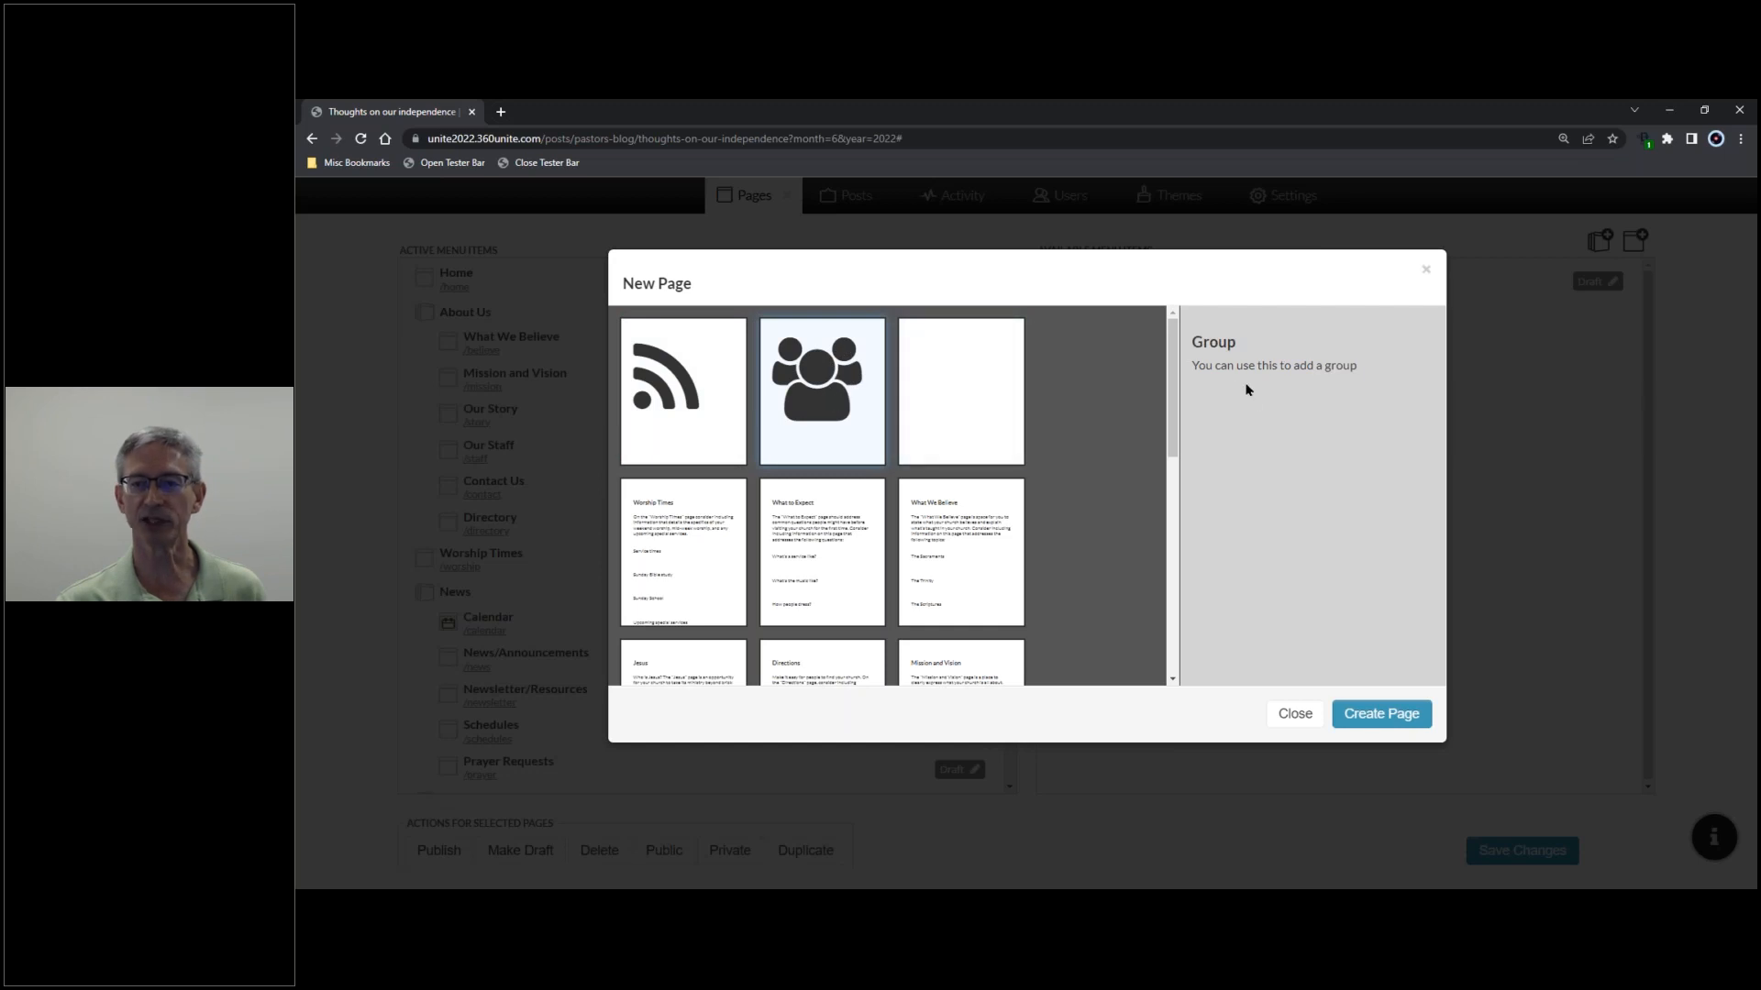
{"action": "left_click", "coordinate": [1391, 721]}
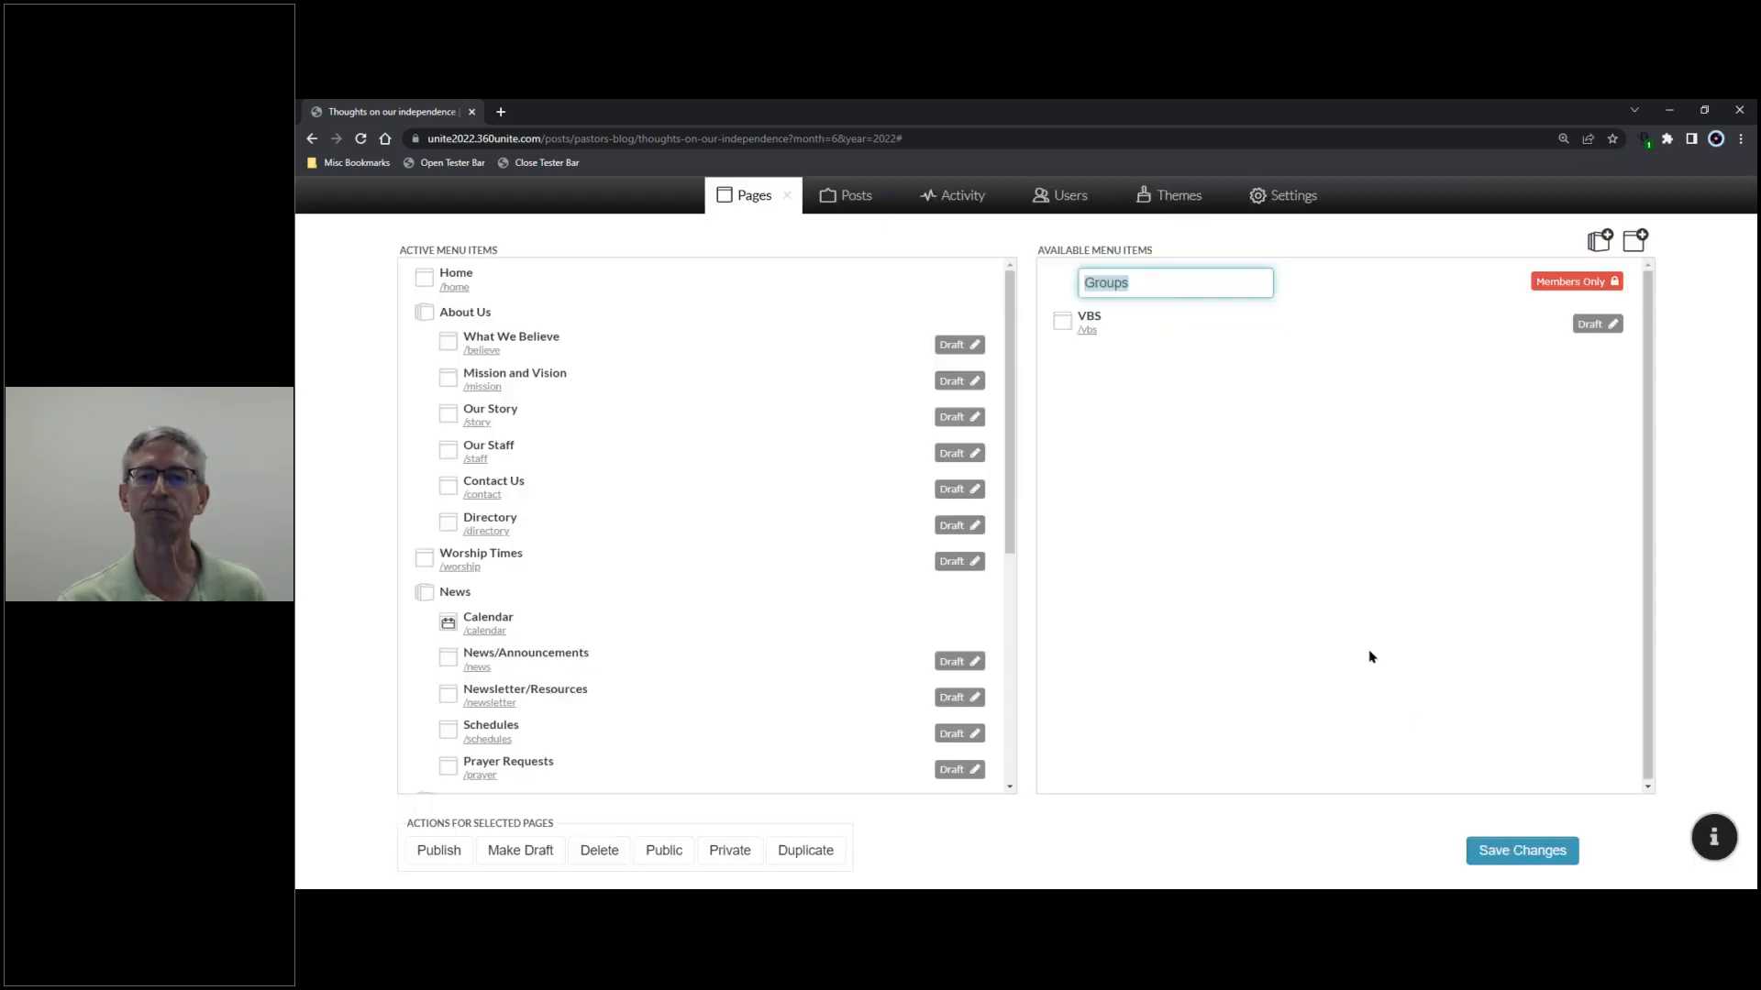
{"action": "type", "text": "C"}
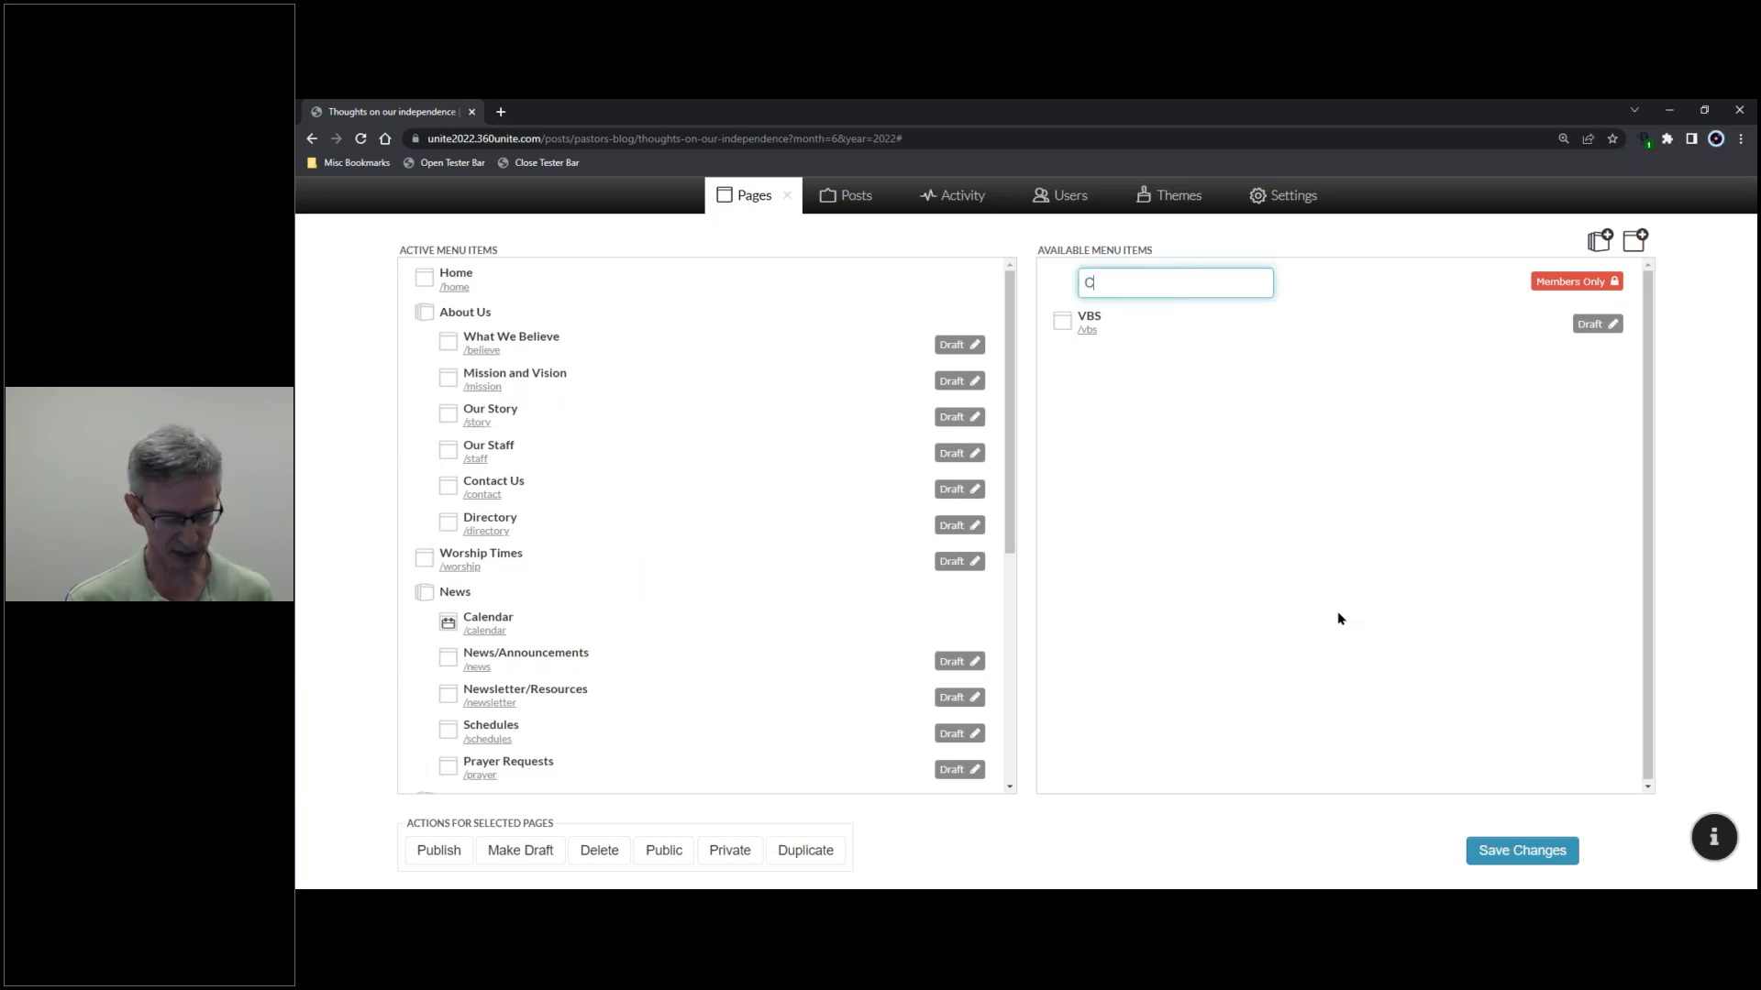
{"action": "type", "text": "hurch Council"}
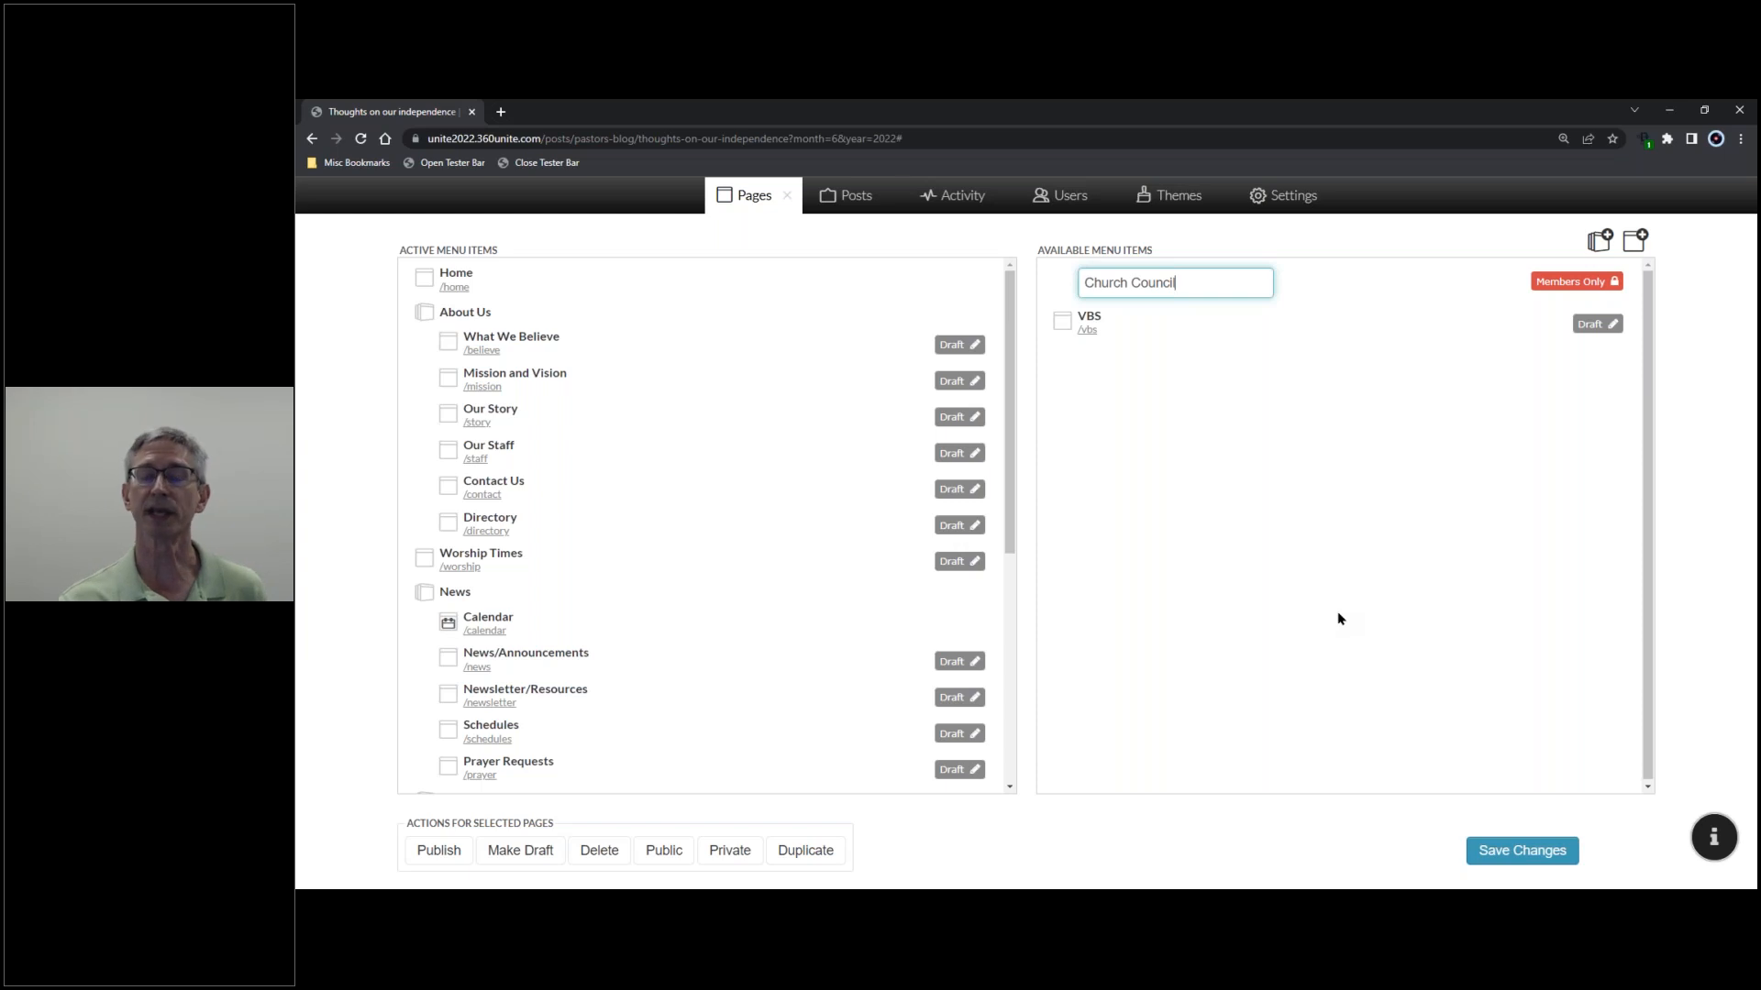
{"action": "key", "text": "Return"}
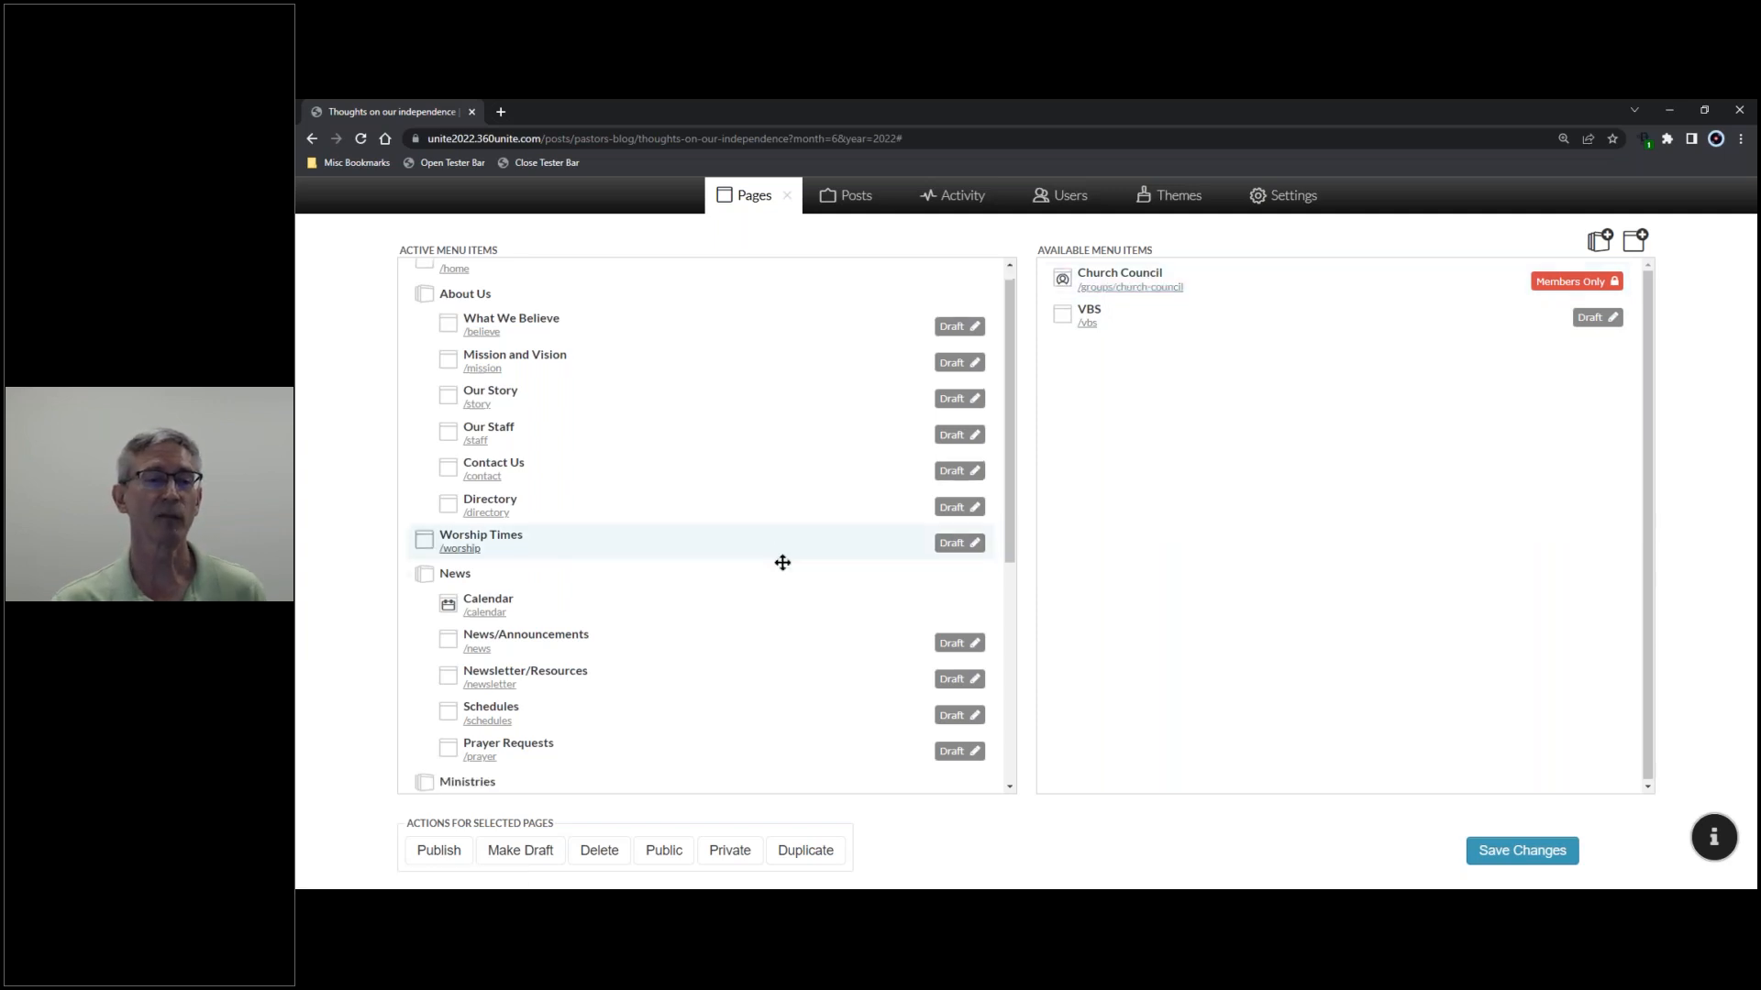
- Add a new top-level menu heading named 'Groups'
{"action": "scroll", "coordinate": [779, 569], "scroll_direction": "down", "scroll_amount": 5}
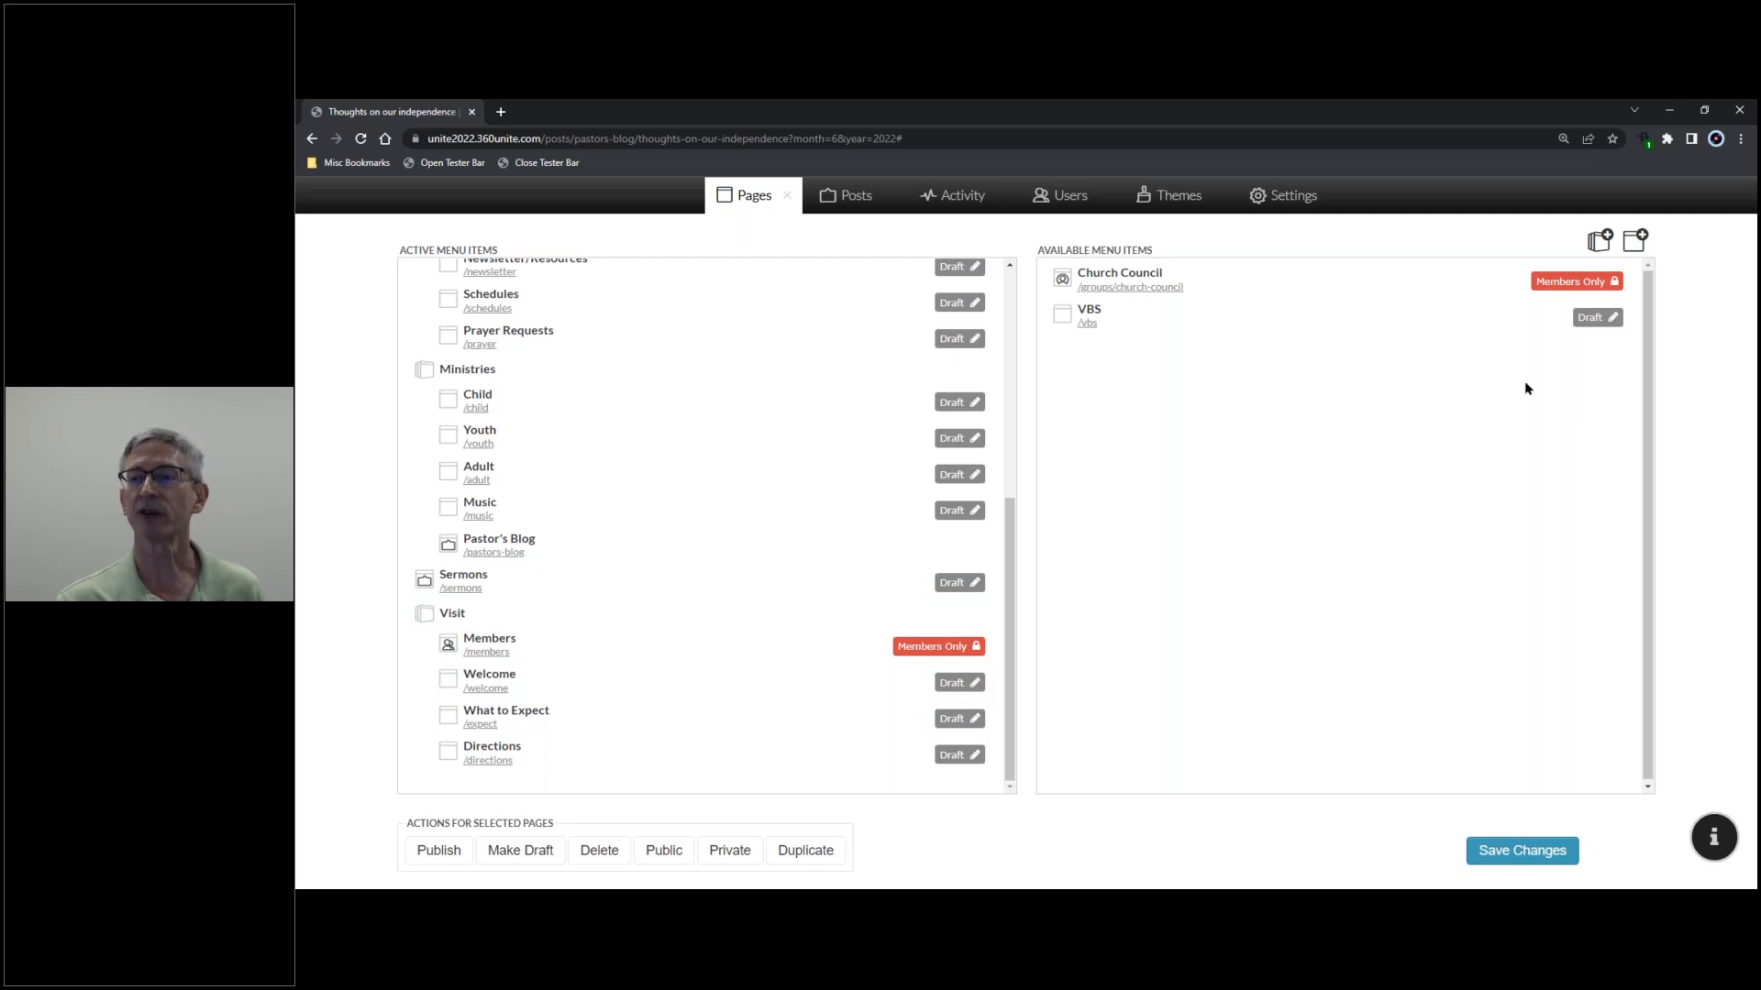
{"action": "left_click", "coordinate": [1599, 240]}
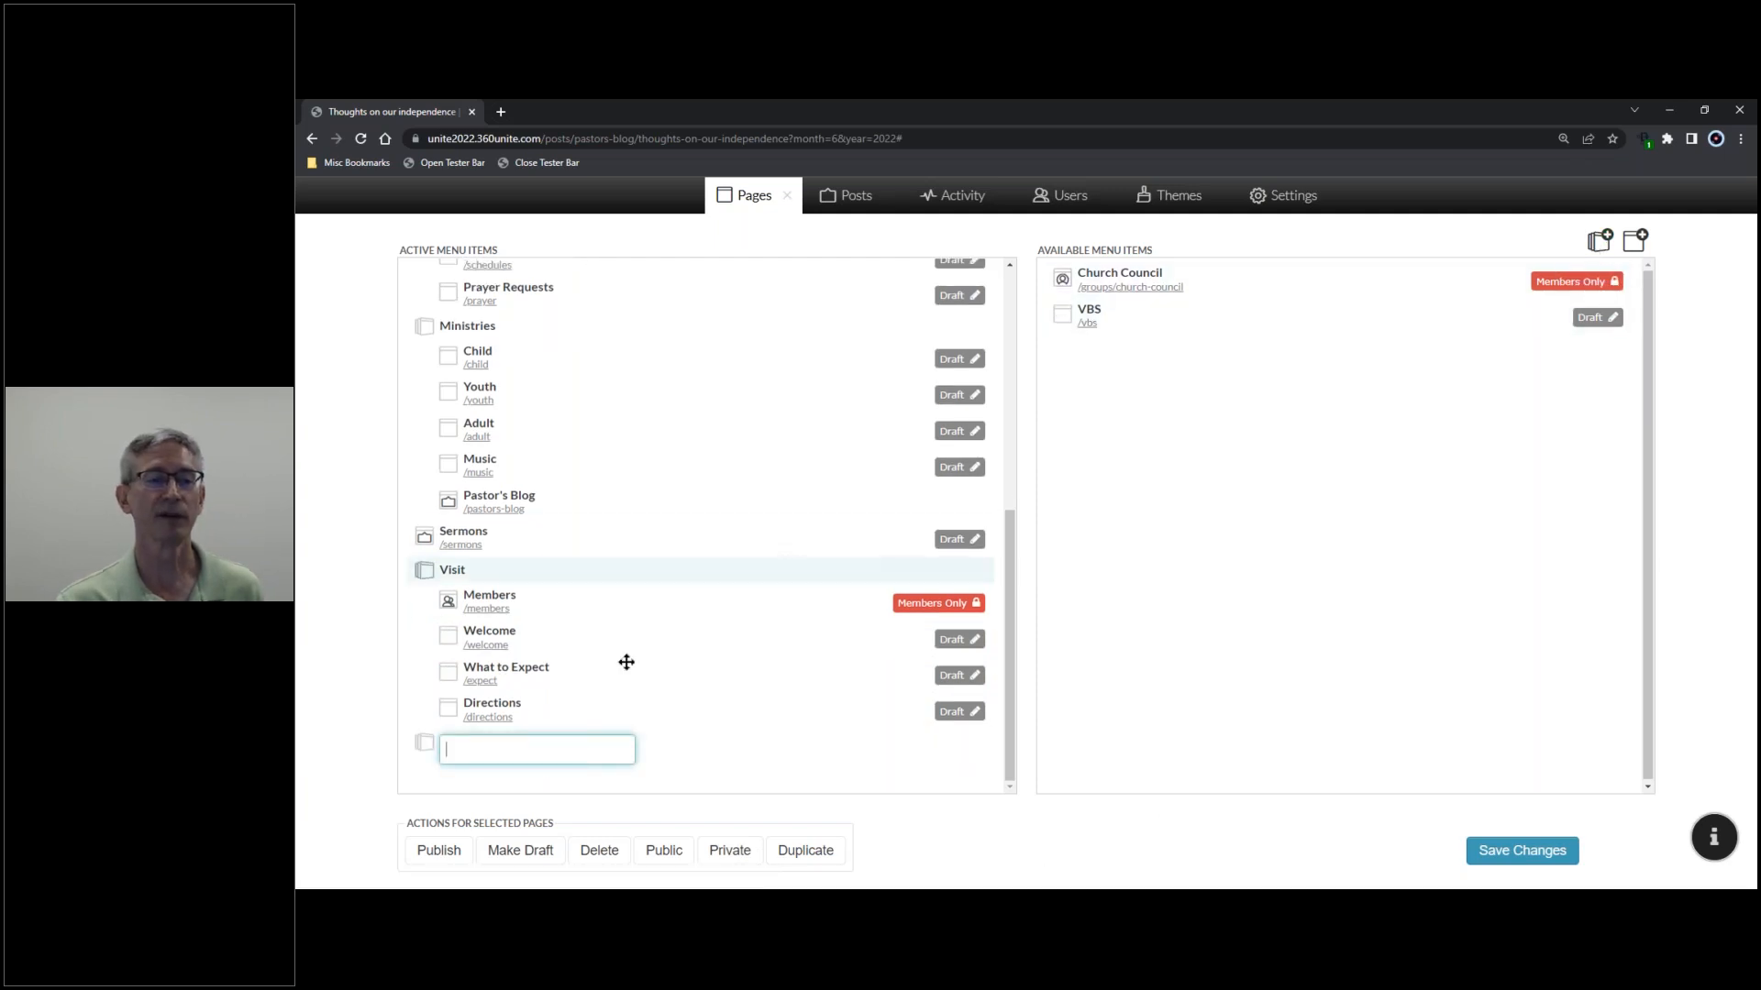
{"action": "left_click", "coordinate": [500, 748]}
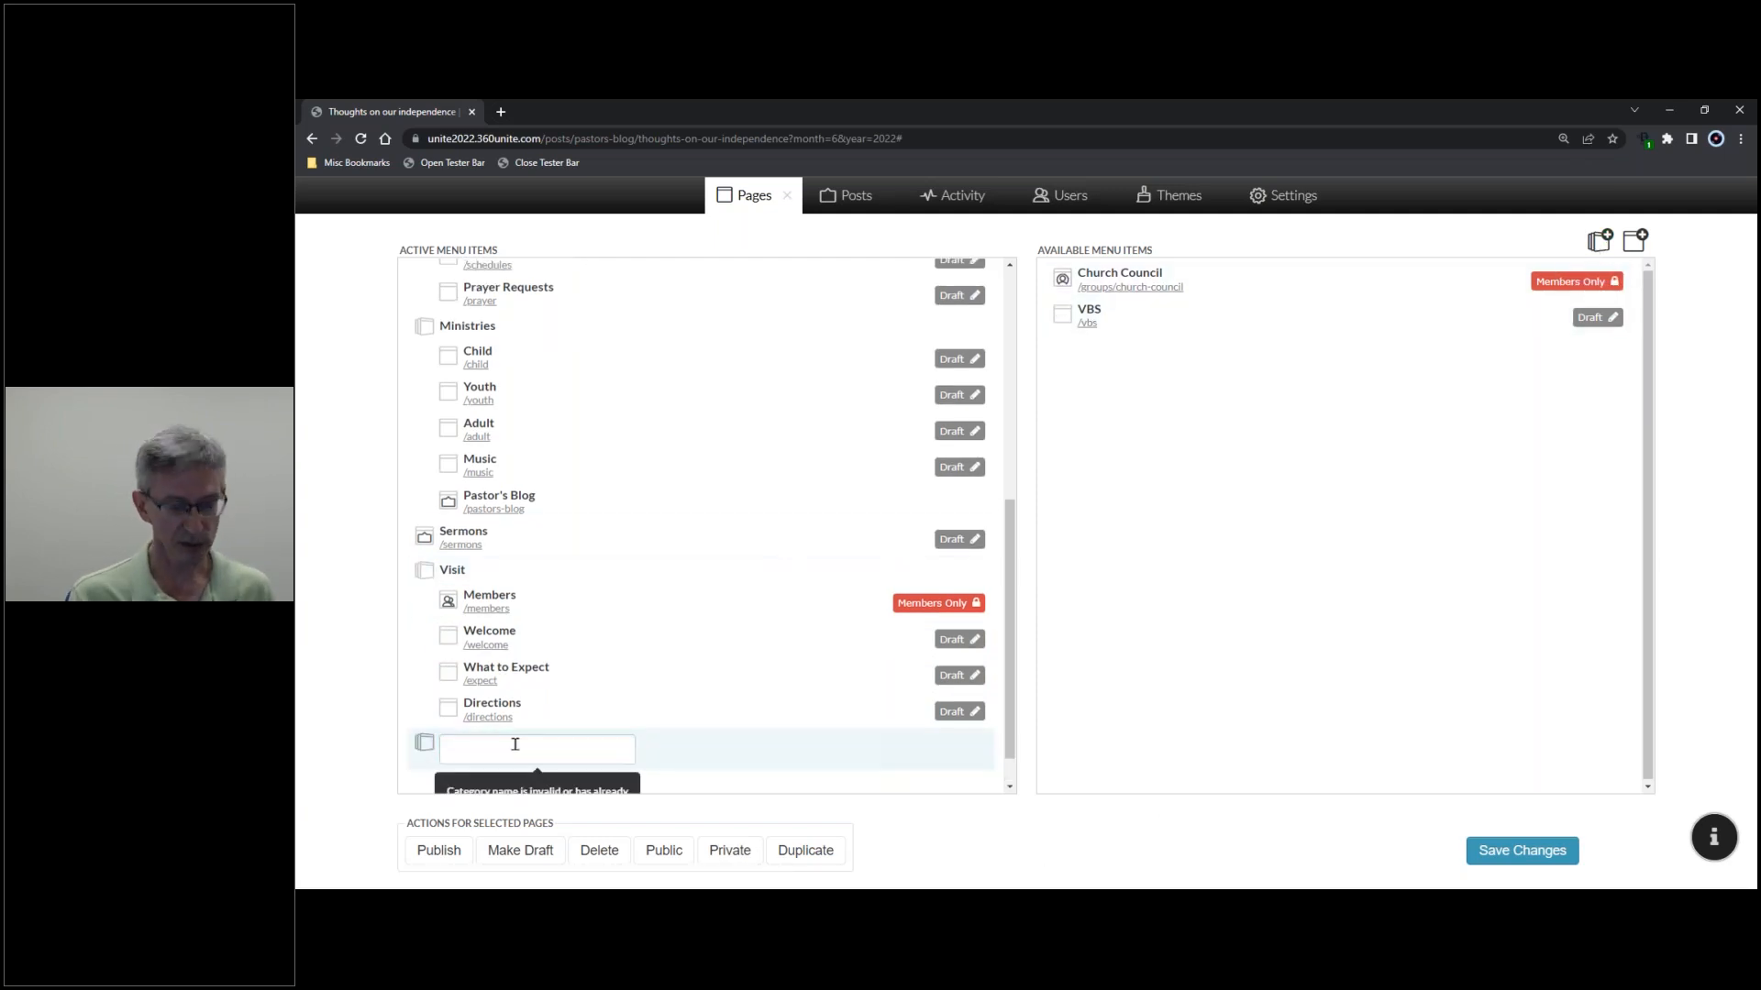
{"action": "left_click", "coordinate": [502, 750]}
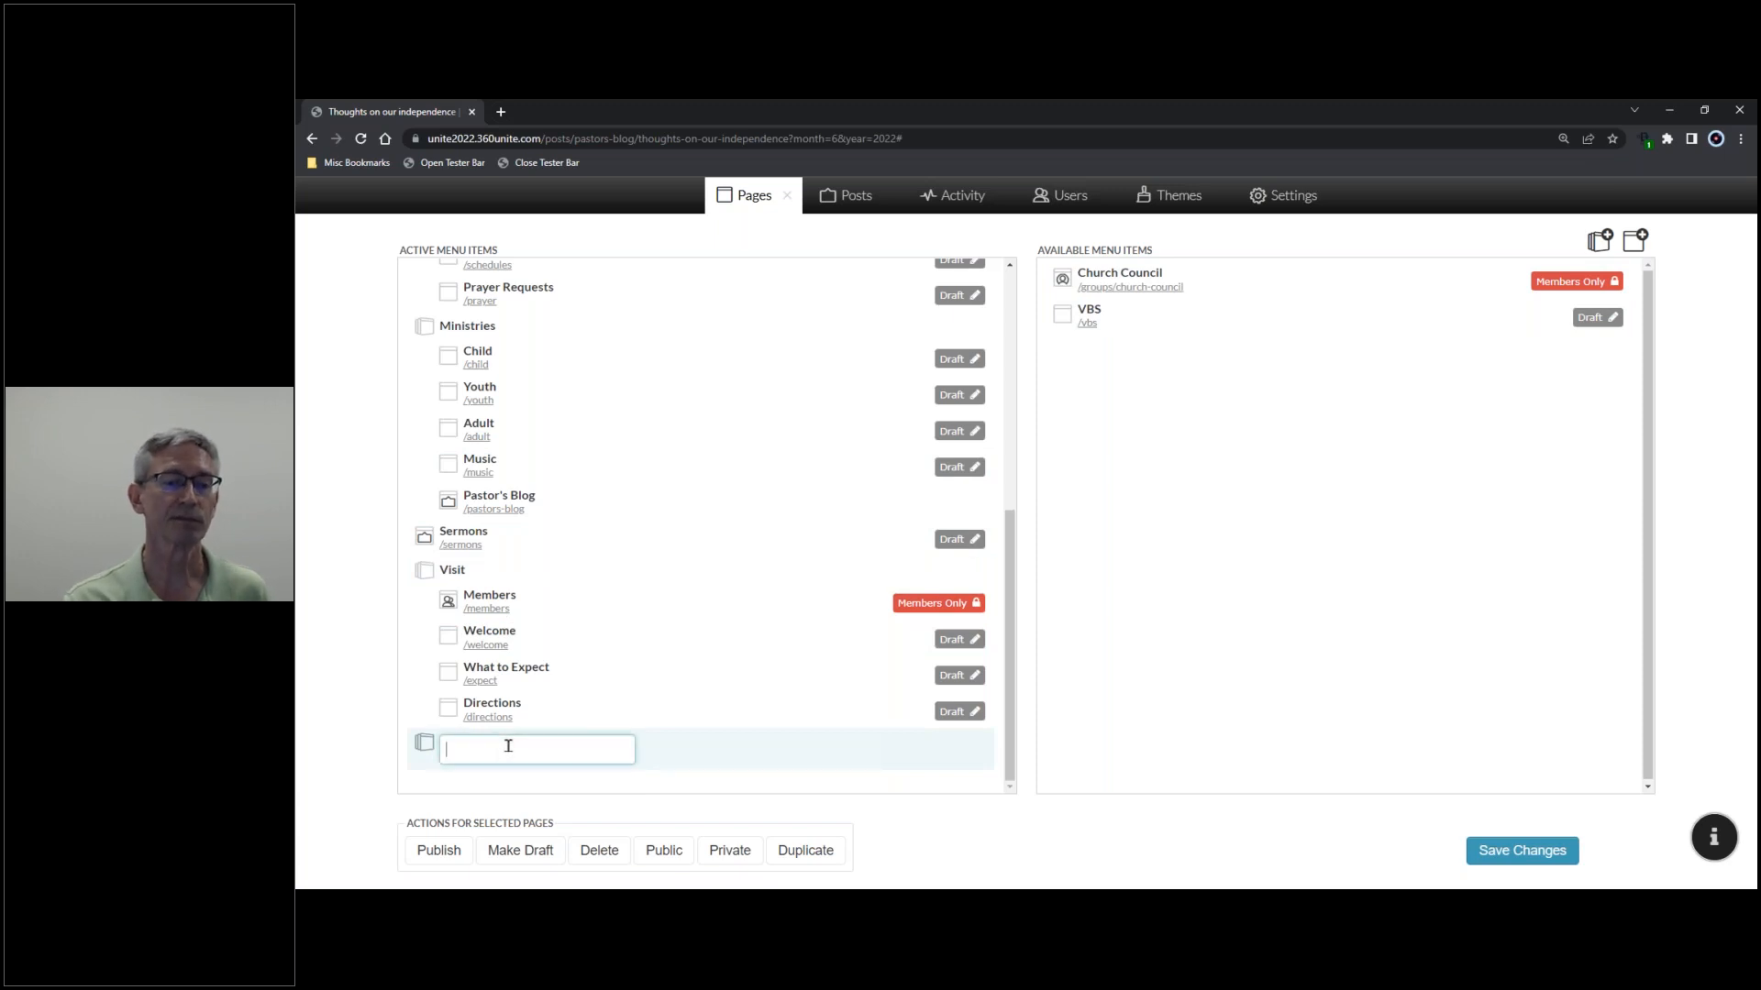
{"action": "type", "text": "Groupo"}
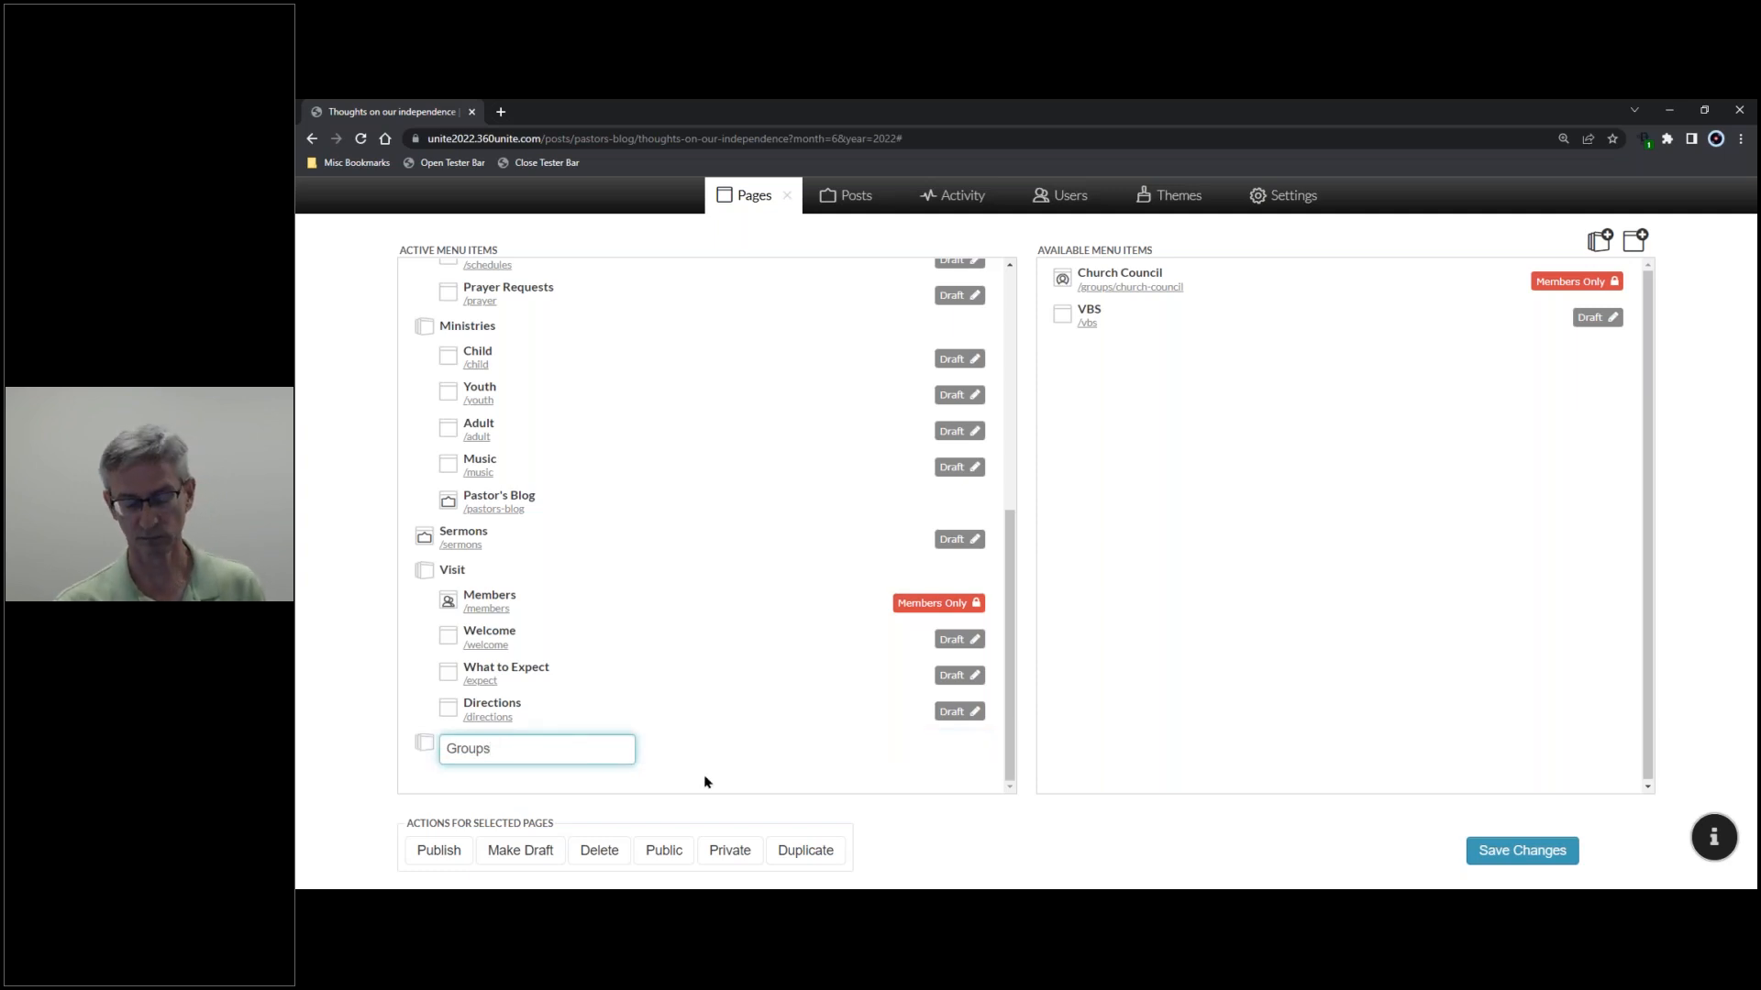
{"action": "key", "text": "Return"}
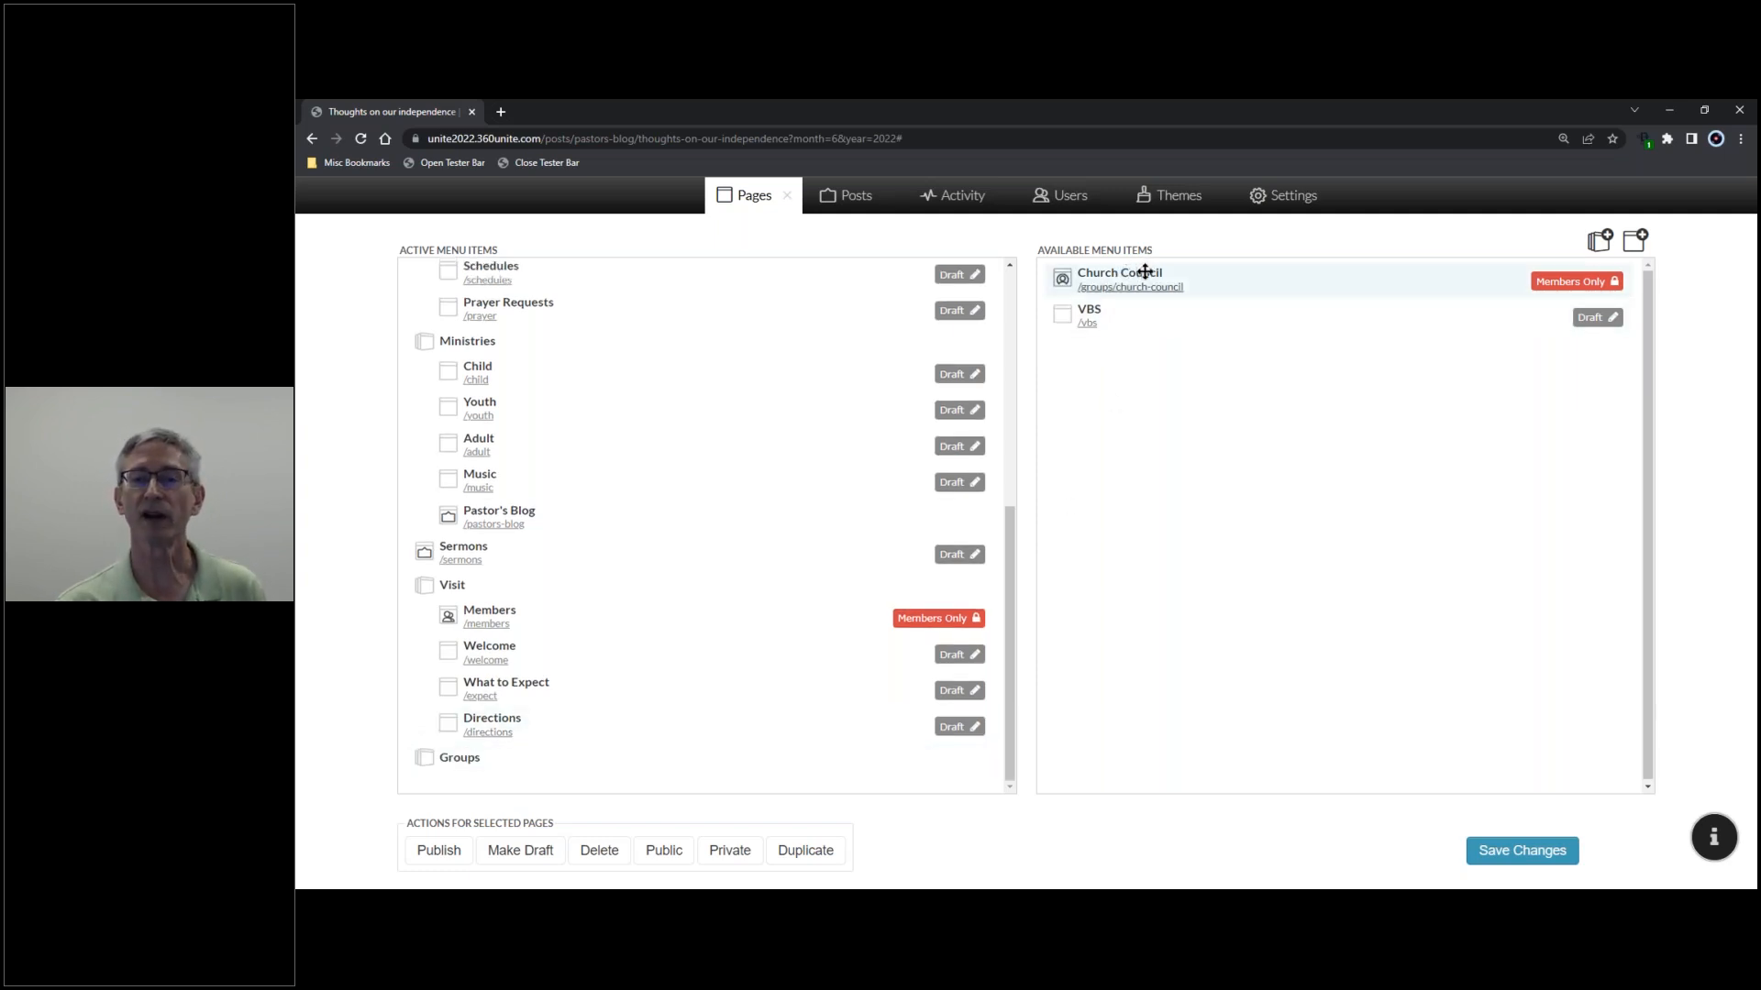
- Move Church Council under the Groups heading and save the menu changes
{"action": "left_click_drag", "start_coordinate": [1211, 279], "coordinate": [614, 771]}
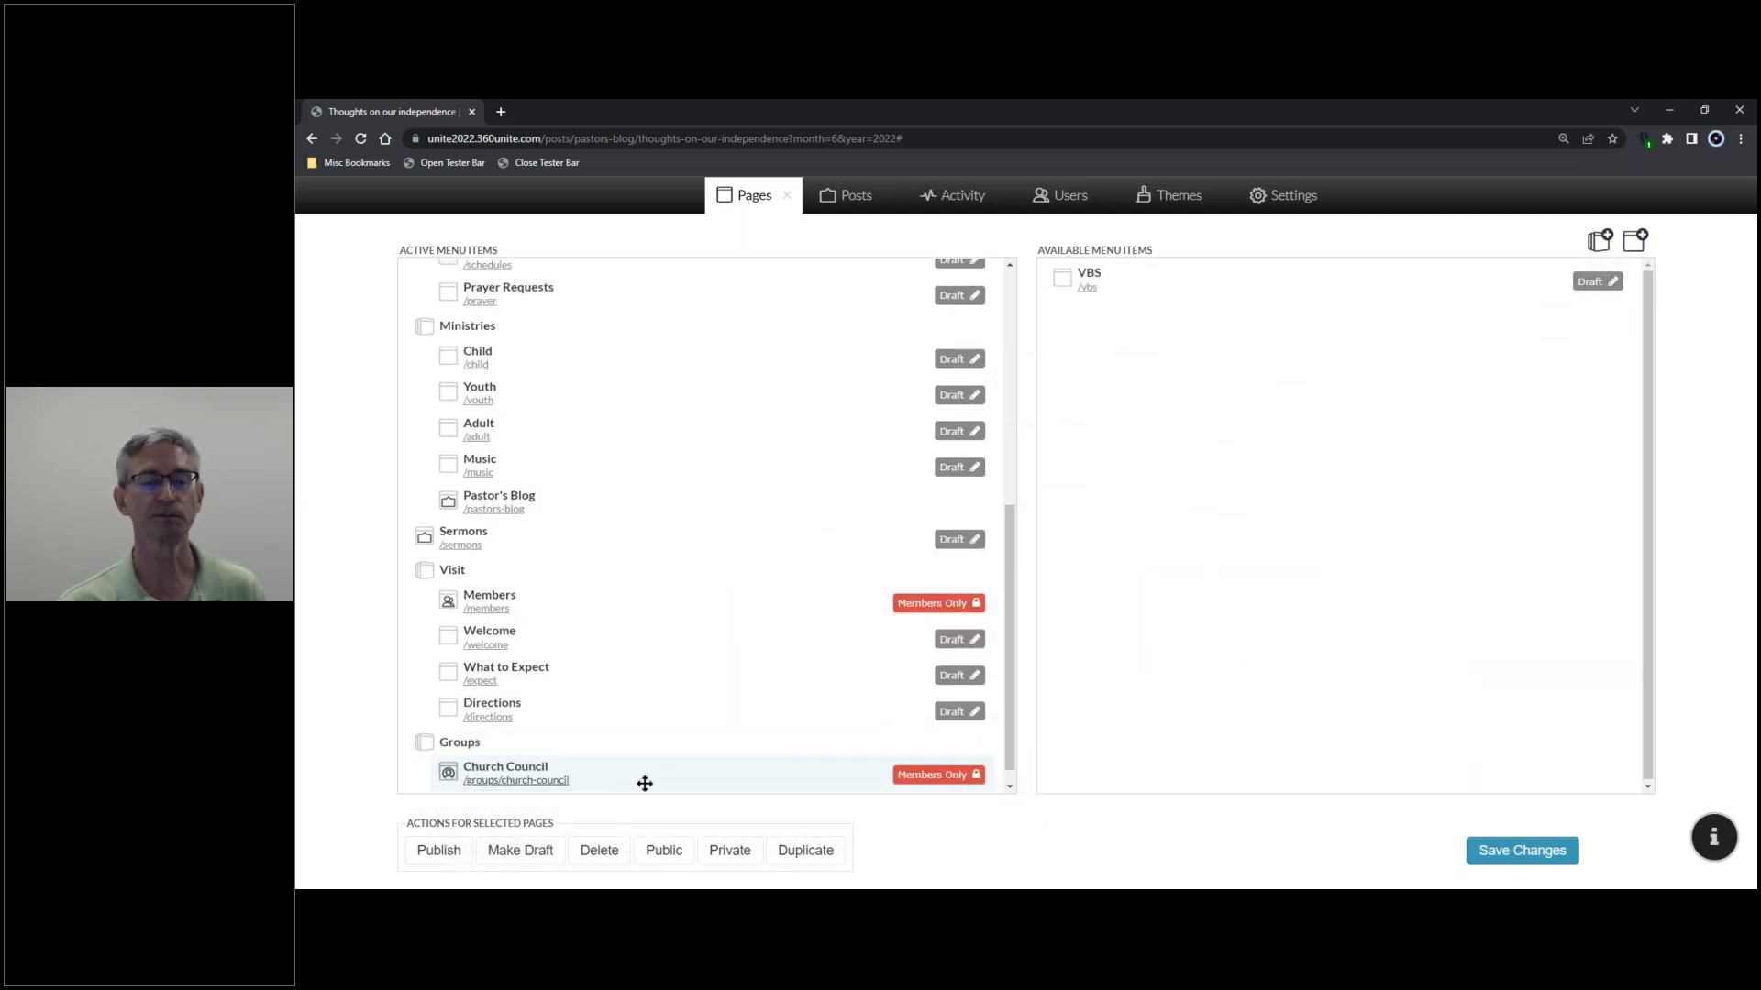
{"action": "left_click", "coordinate": [1533, 853]}
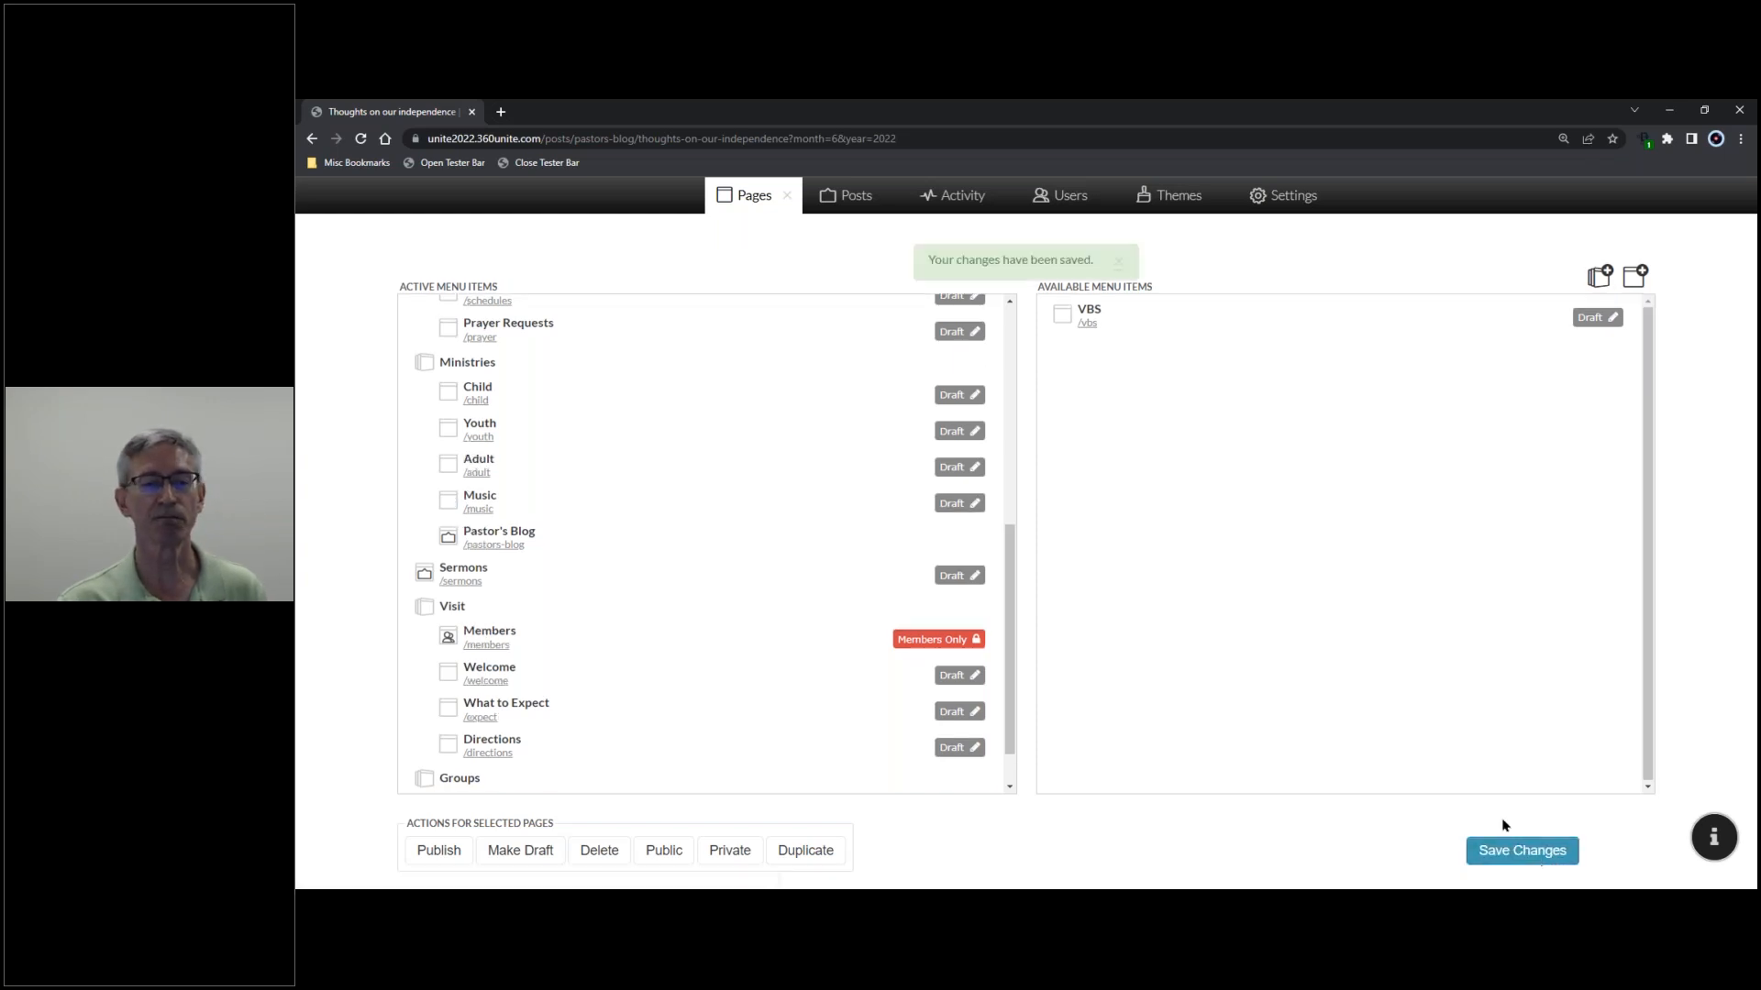
{"action": "left_click_drag", "start_coordinate": [1011, 741], "coordinate": [1006, 792]}
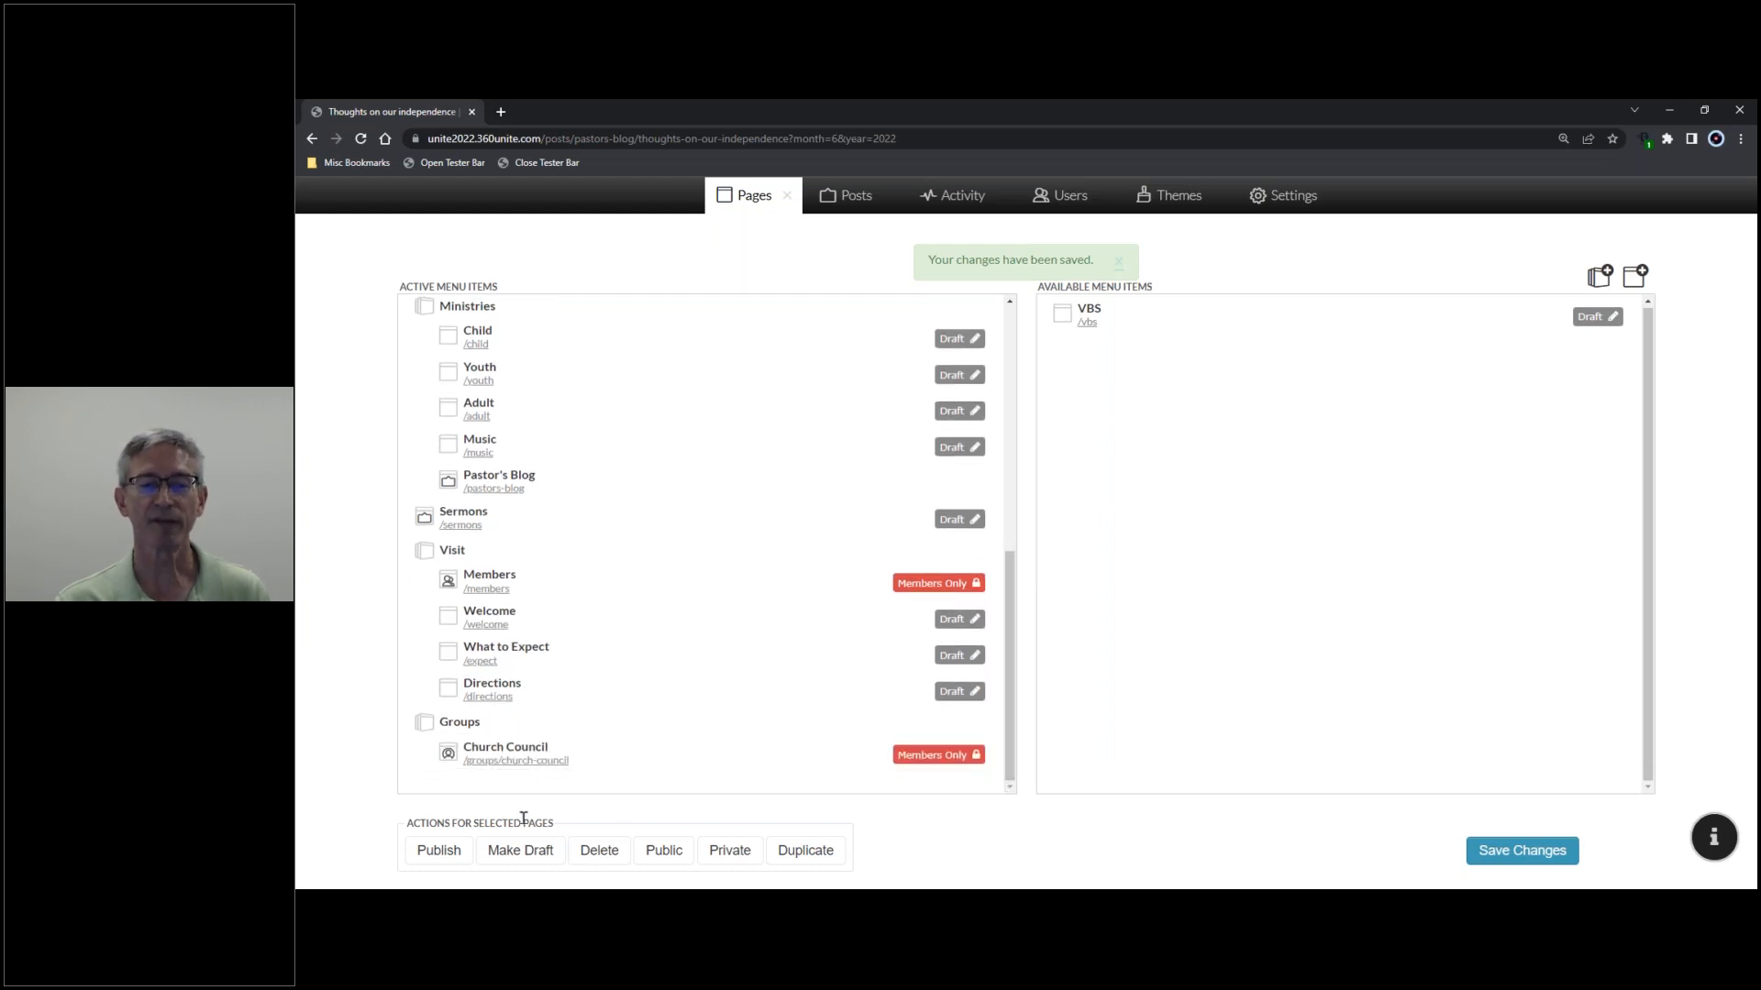
{"action": "left_click", "coordinate": [784, 198]}
{"action": "mouse_move", "coordinate": [1162, 341]}
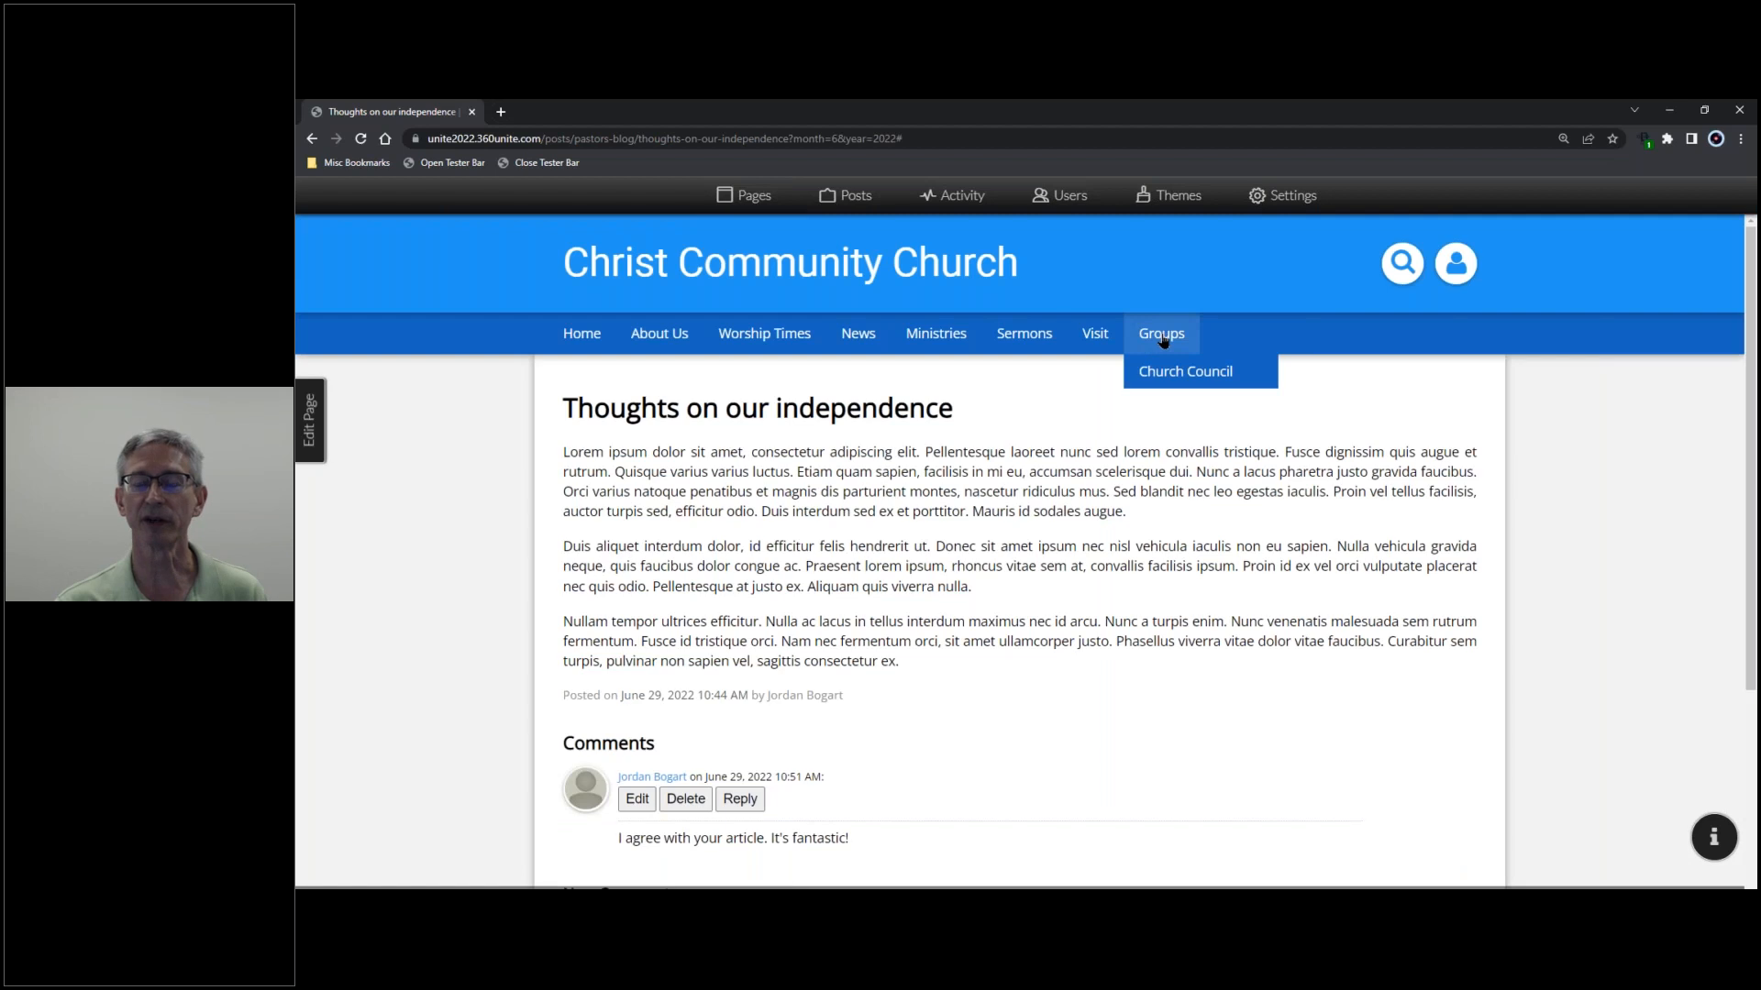
- Open the Church Council group page from its /groups/church-council menu link
{"action": "left_click", "coordinate": [775, 196]}
{"action": "scroll", "coordinate": [688, 568], "scroll_direction": "down", "scroll_amount": 5}
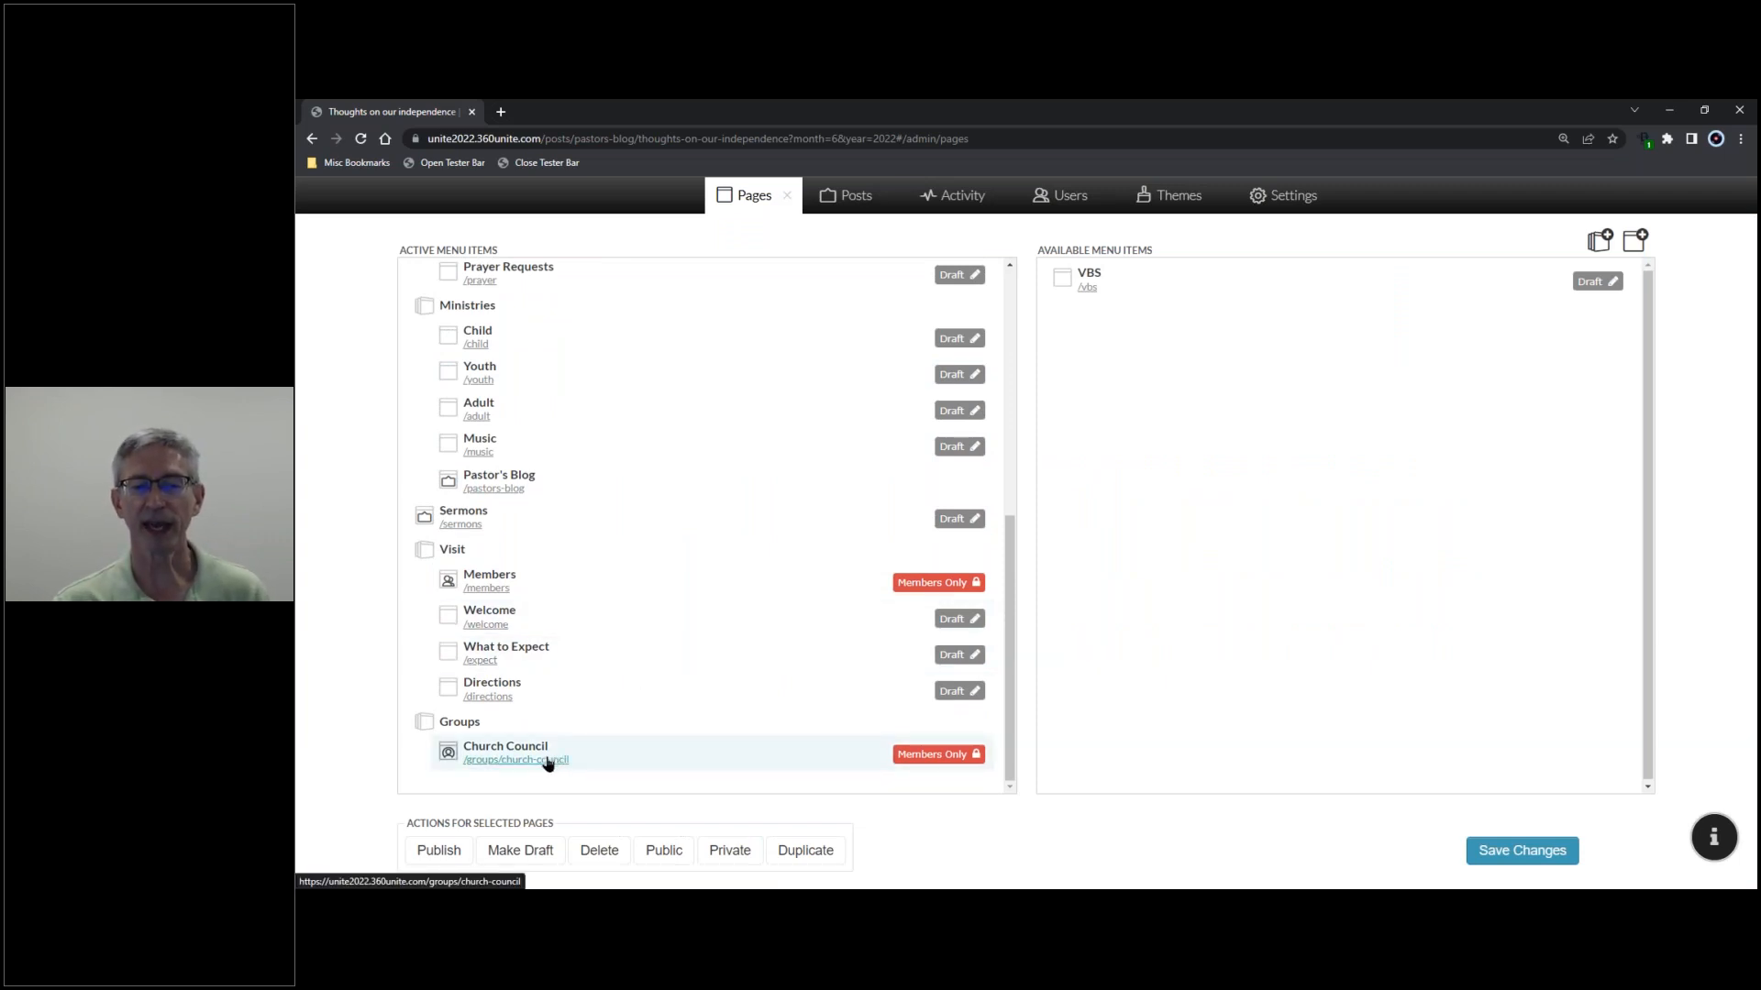
{"action": "scroll", "coordinate": [551, 764], "scroll_direction": "up", "scroll_amount": 1}
{"action": "scroll", "coordinate": [569, 734], "scroll_direction": "down", "scroll_amount": 1}
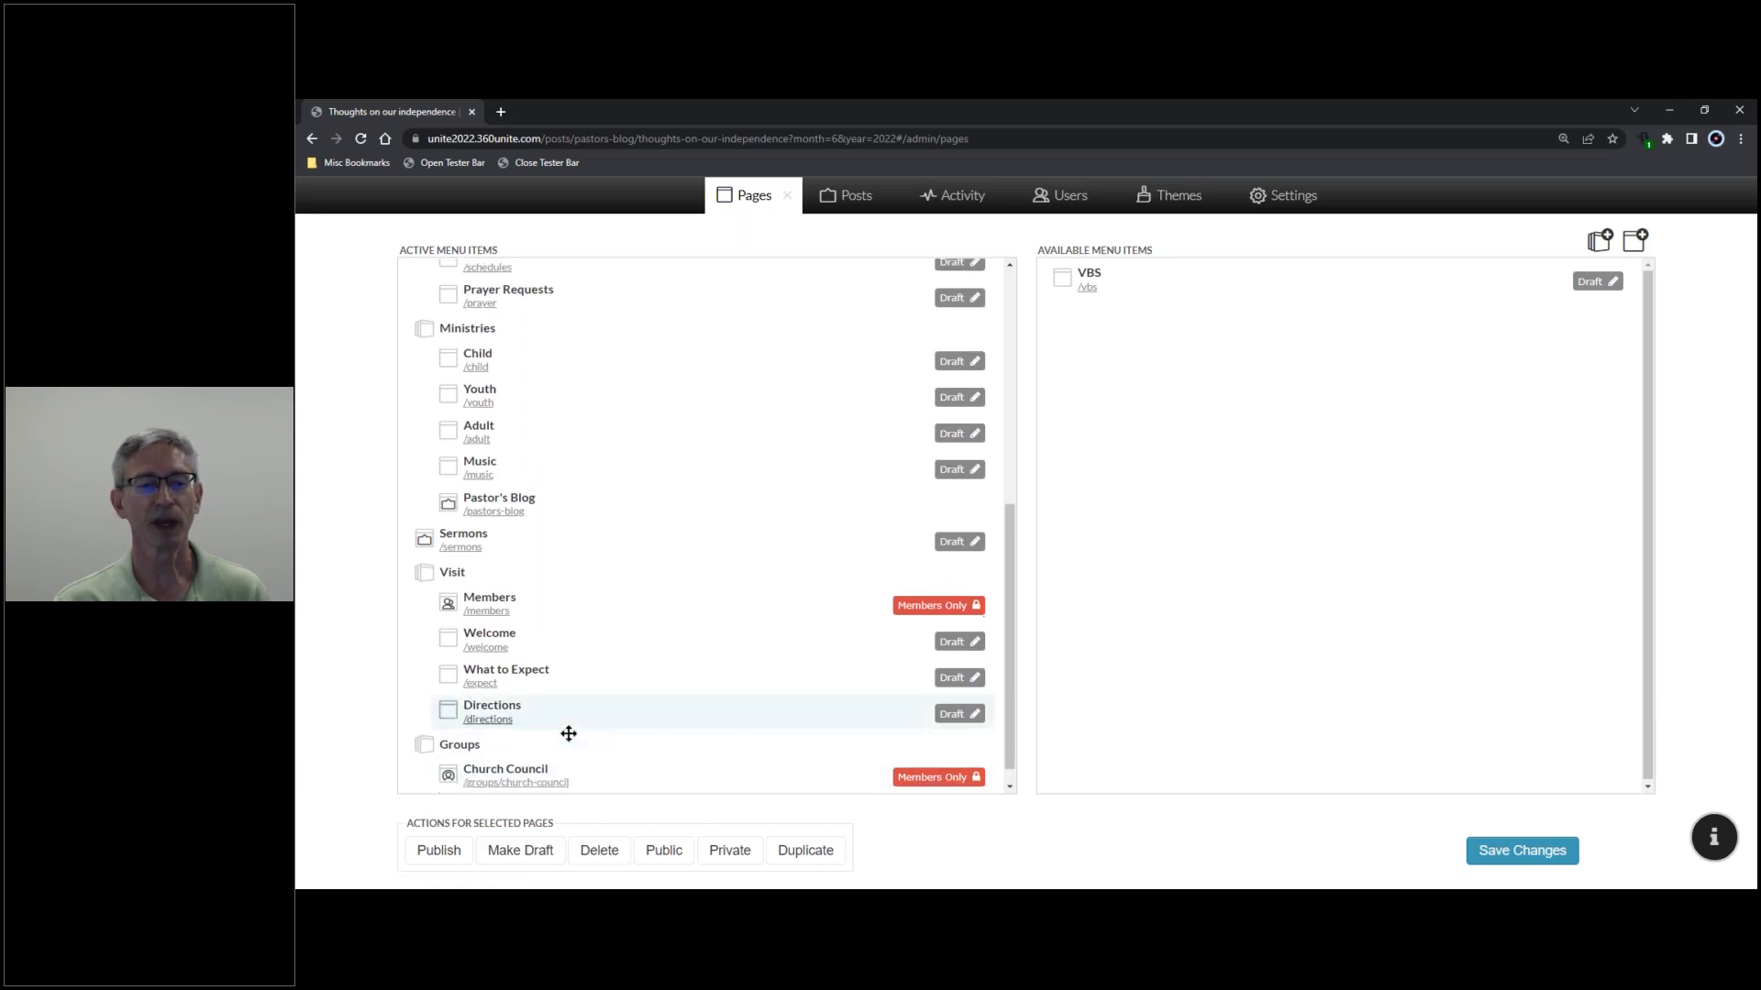
{"action": "left_click", "coordinate": [560, 765]}
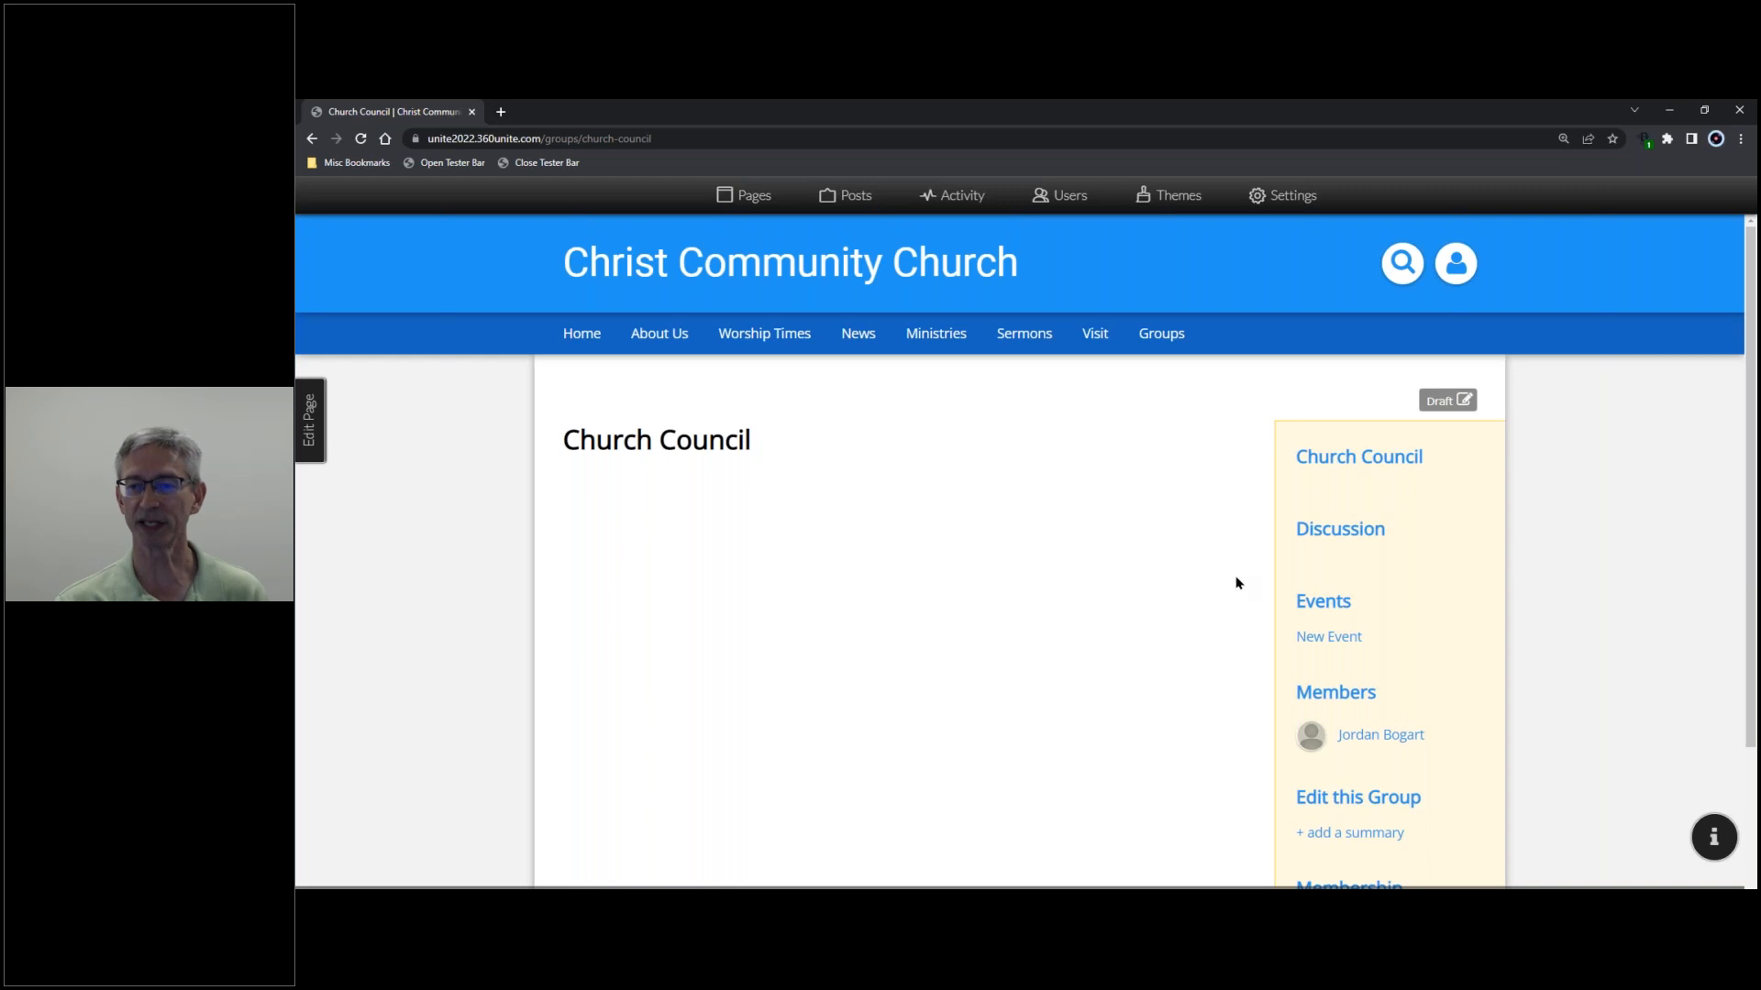
{"action": "scroll", "coordinate": [1230, 557], "scroll_direction": "down", "scroll_amount": 2}
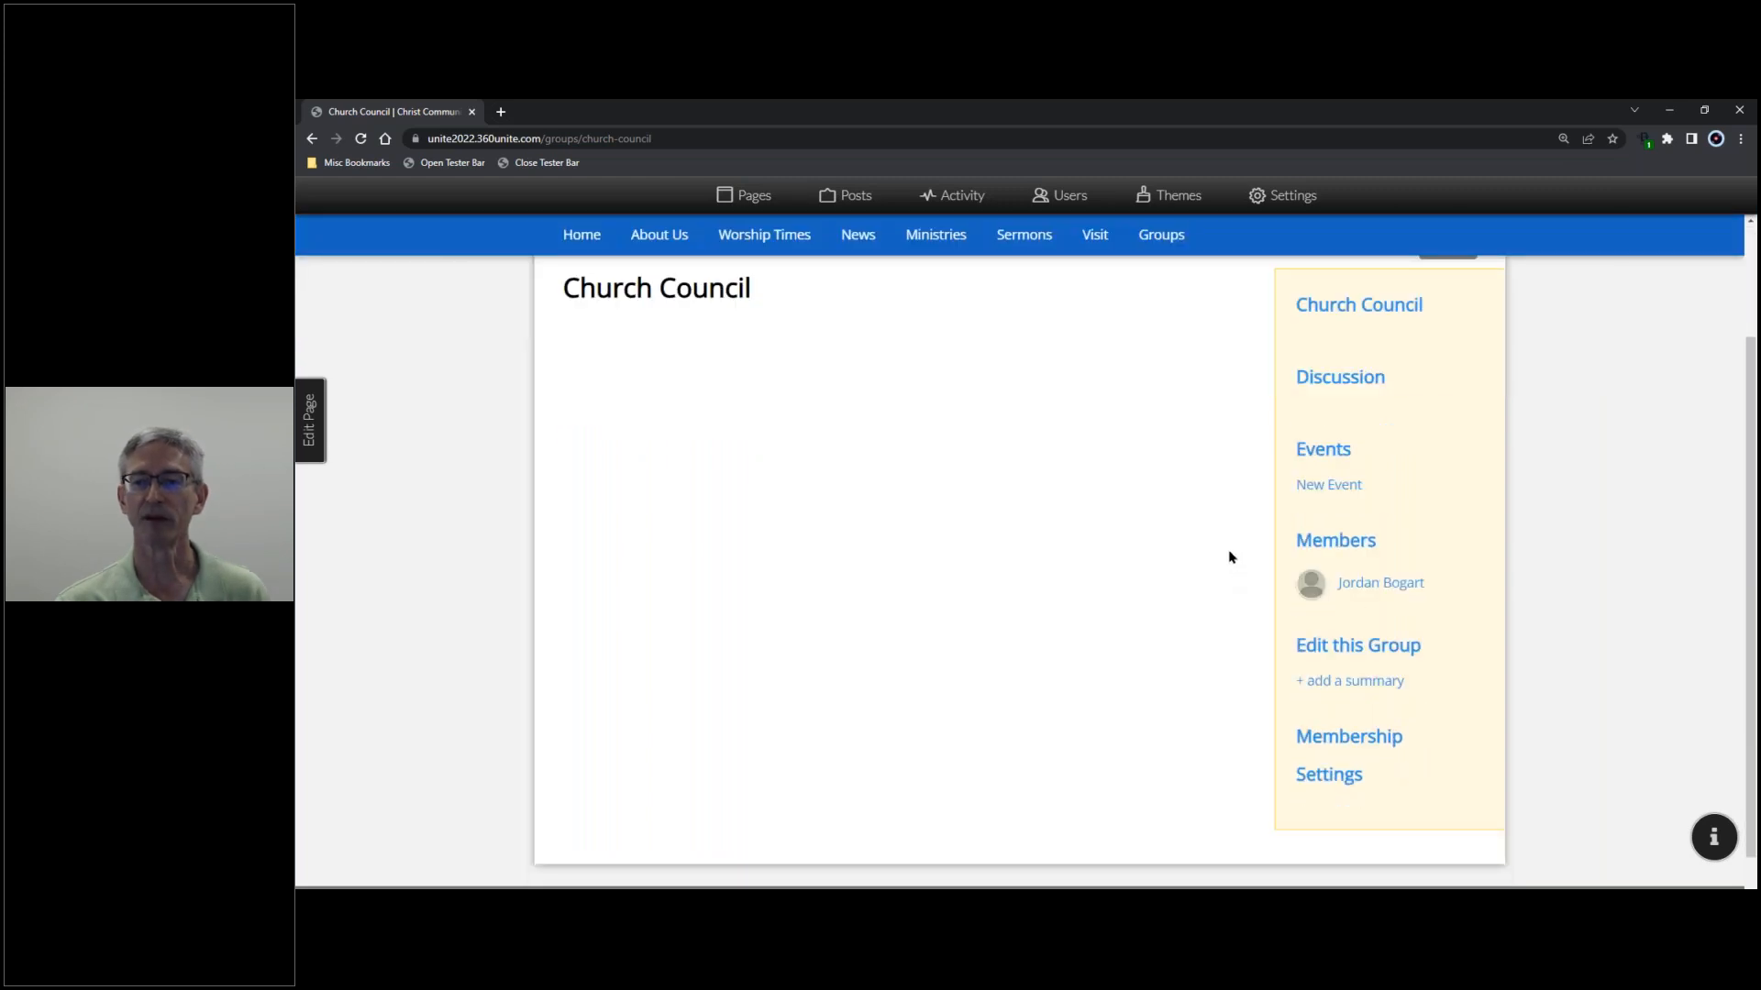
{"action": "scroll", "coordinate": [1345, 319], "scroll_direction": "up", "scroll_amount": 1}
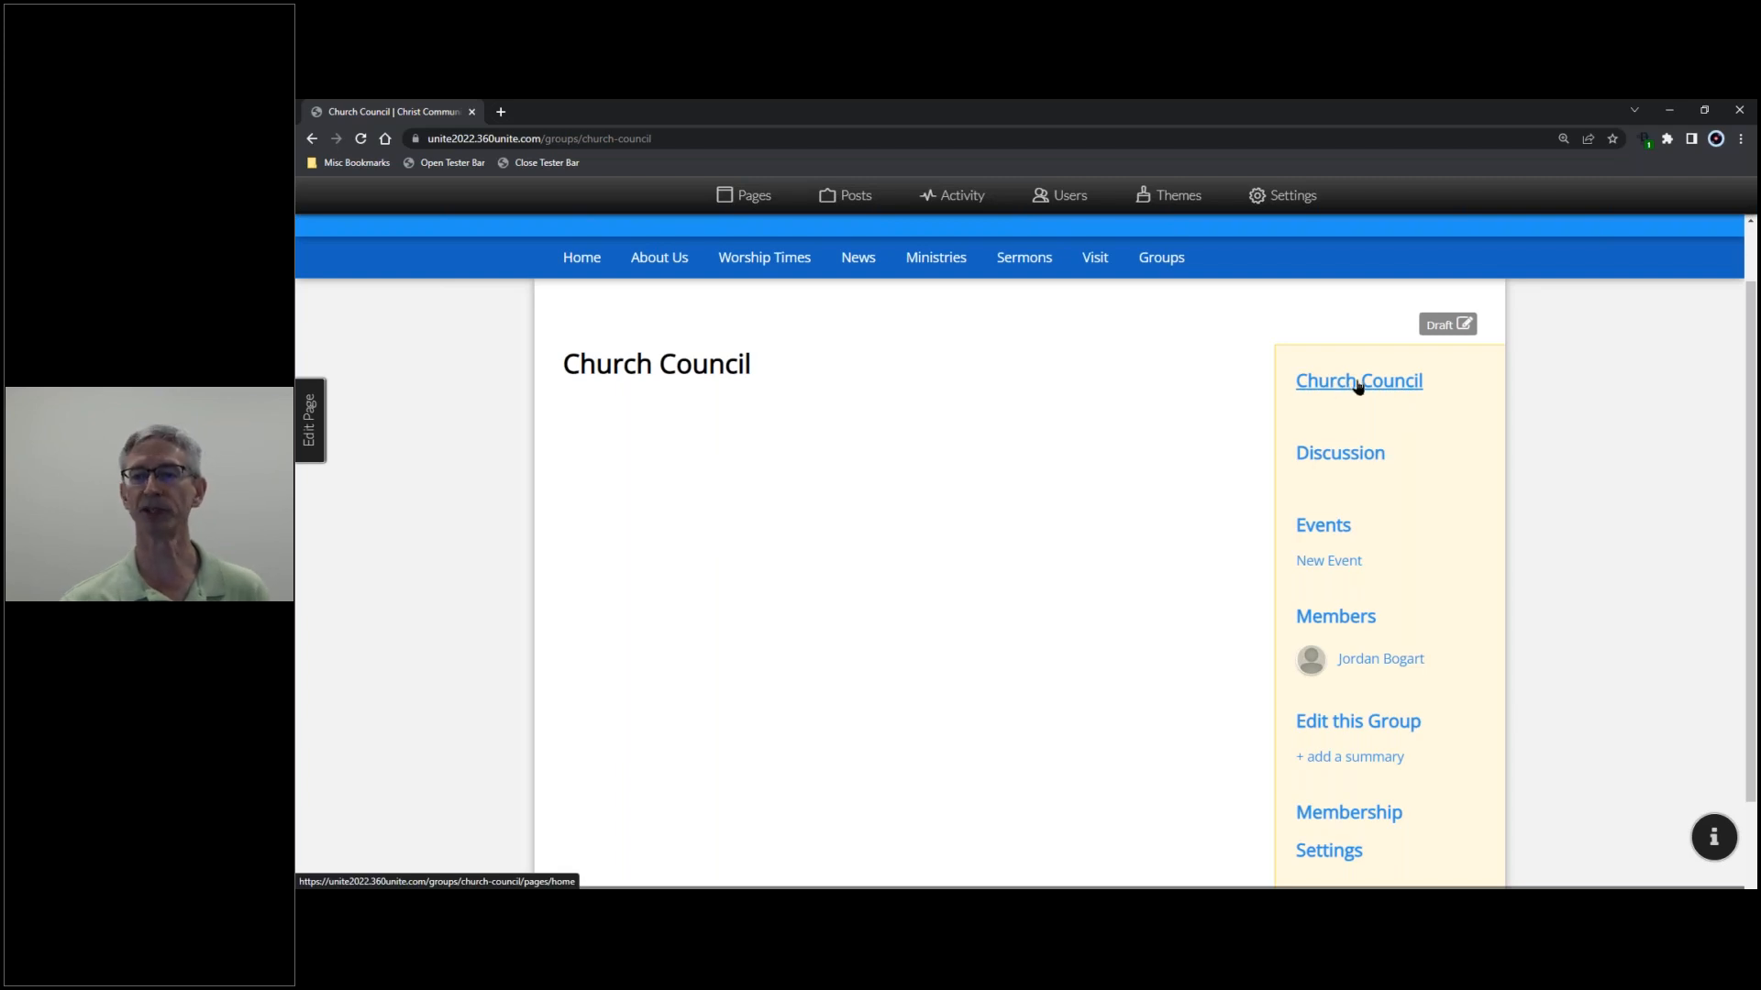
- Try the Prayer Request and Announcement comment types in Discussion, then show the group's Events calendar
{"action": "left_click", "coordinate": [1342, 458]}
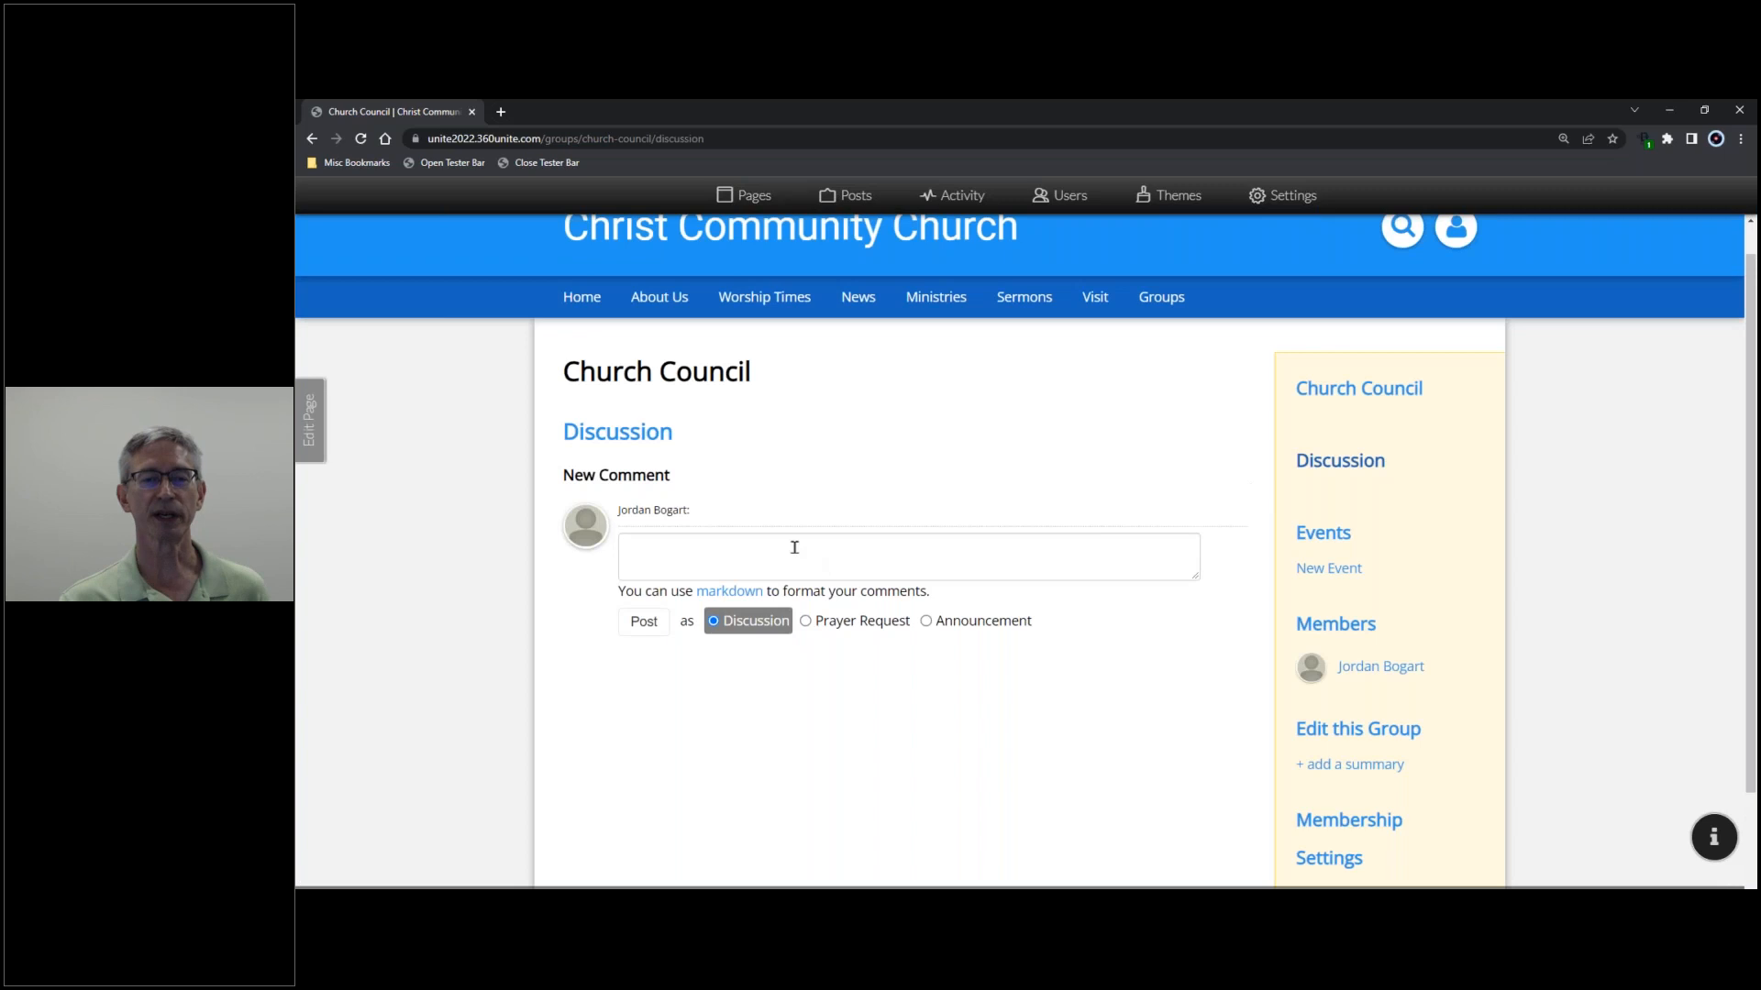
{"action": "left_click", "coordinate": [795, 547]}
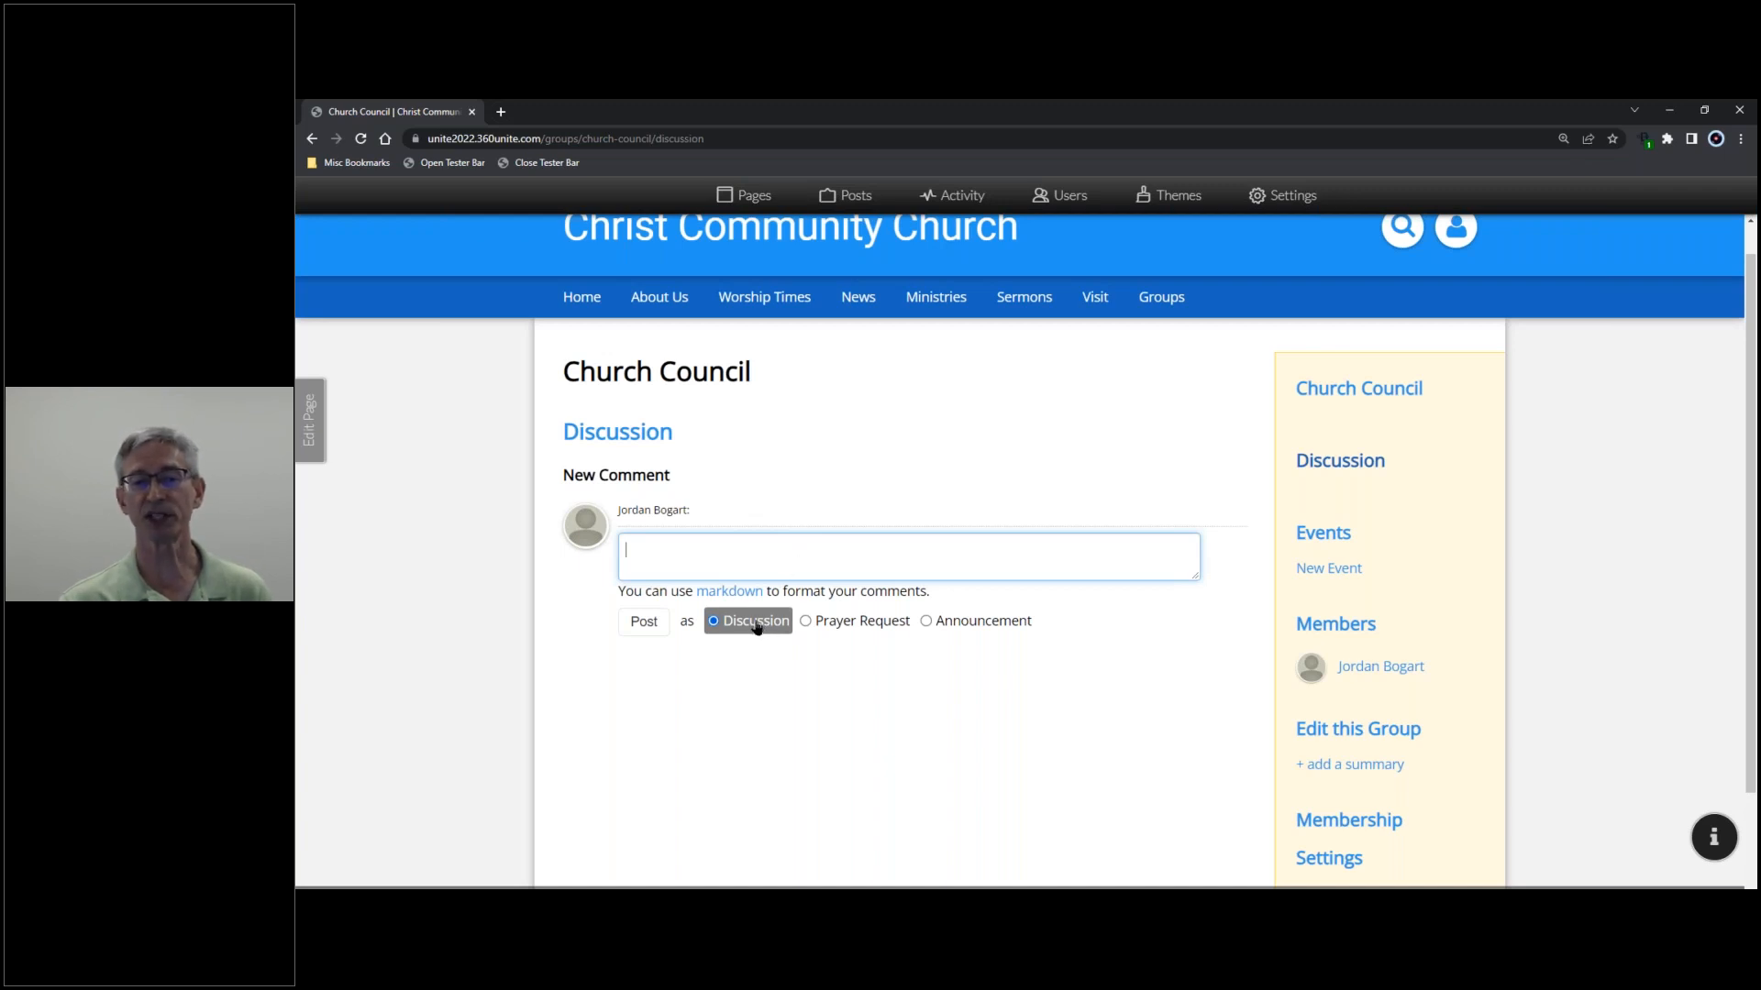
{"action": "left_click", "coordinate": [806, 624]}
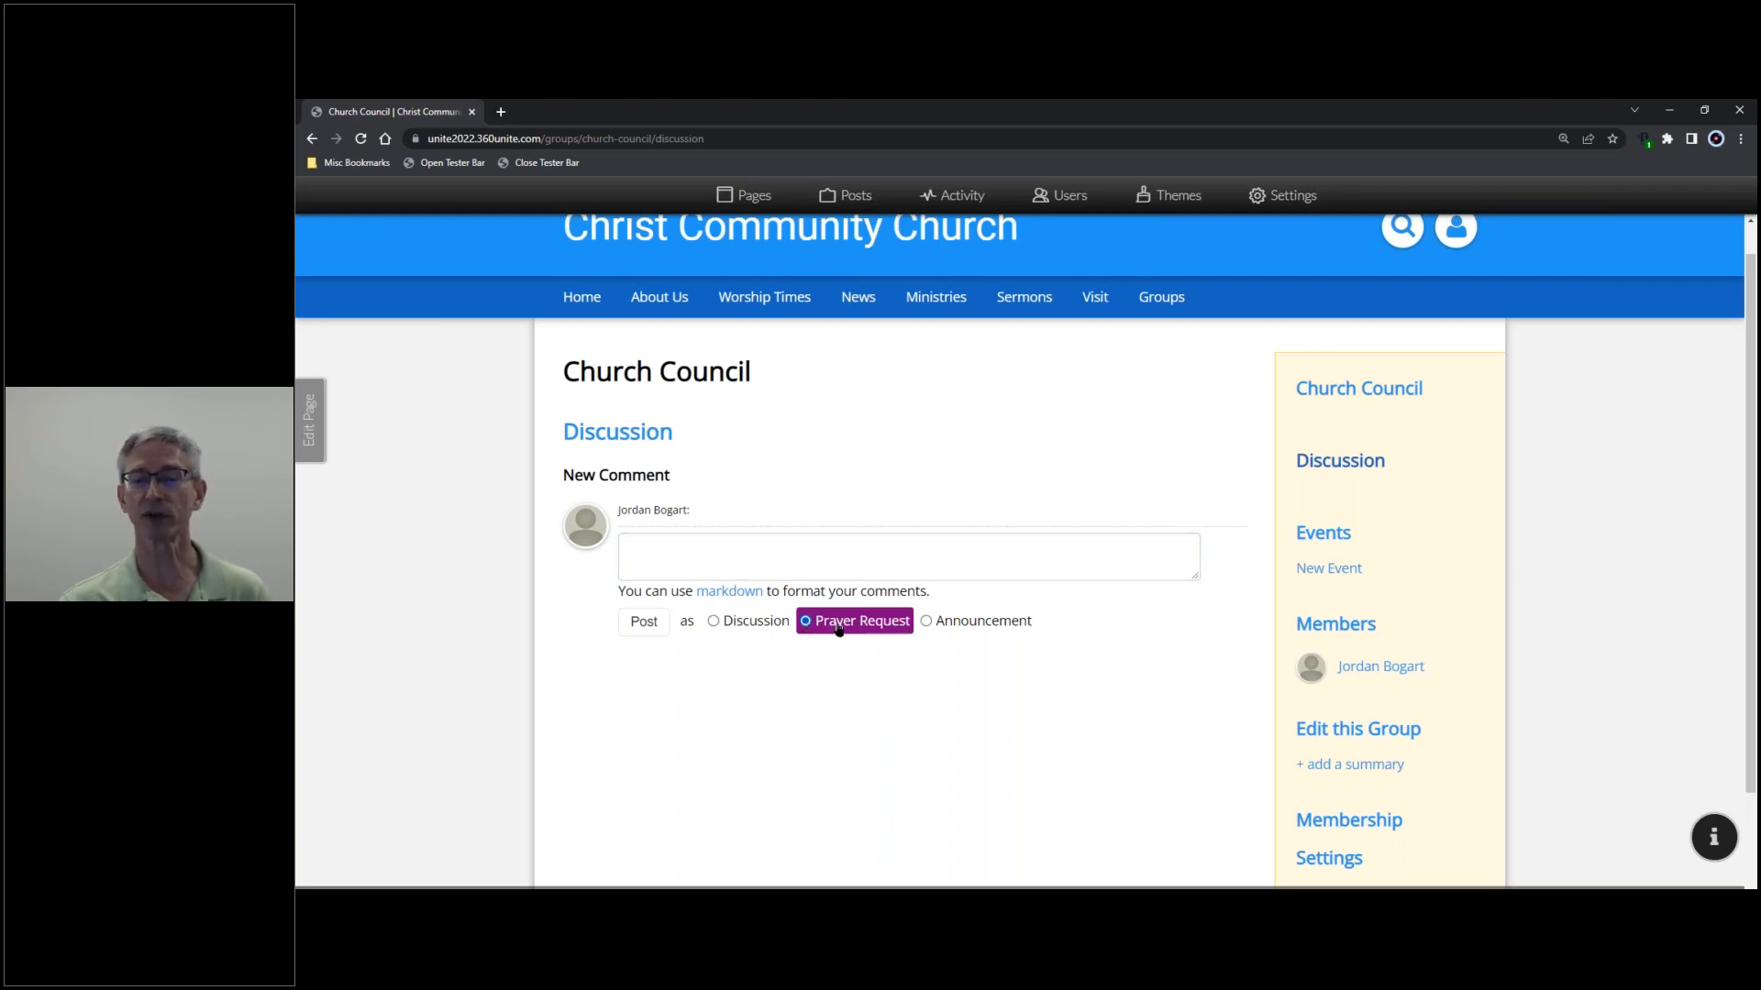
{"action": "left_click", "coordinate": [944, 628]}
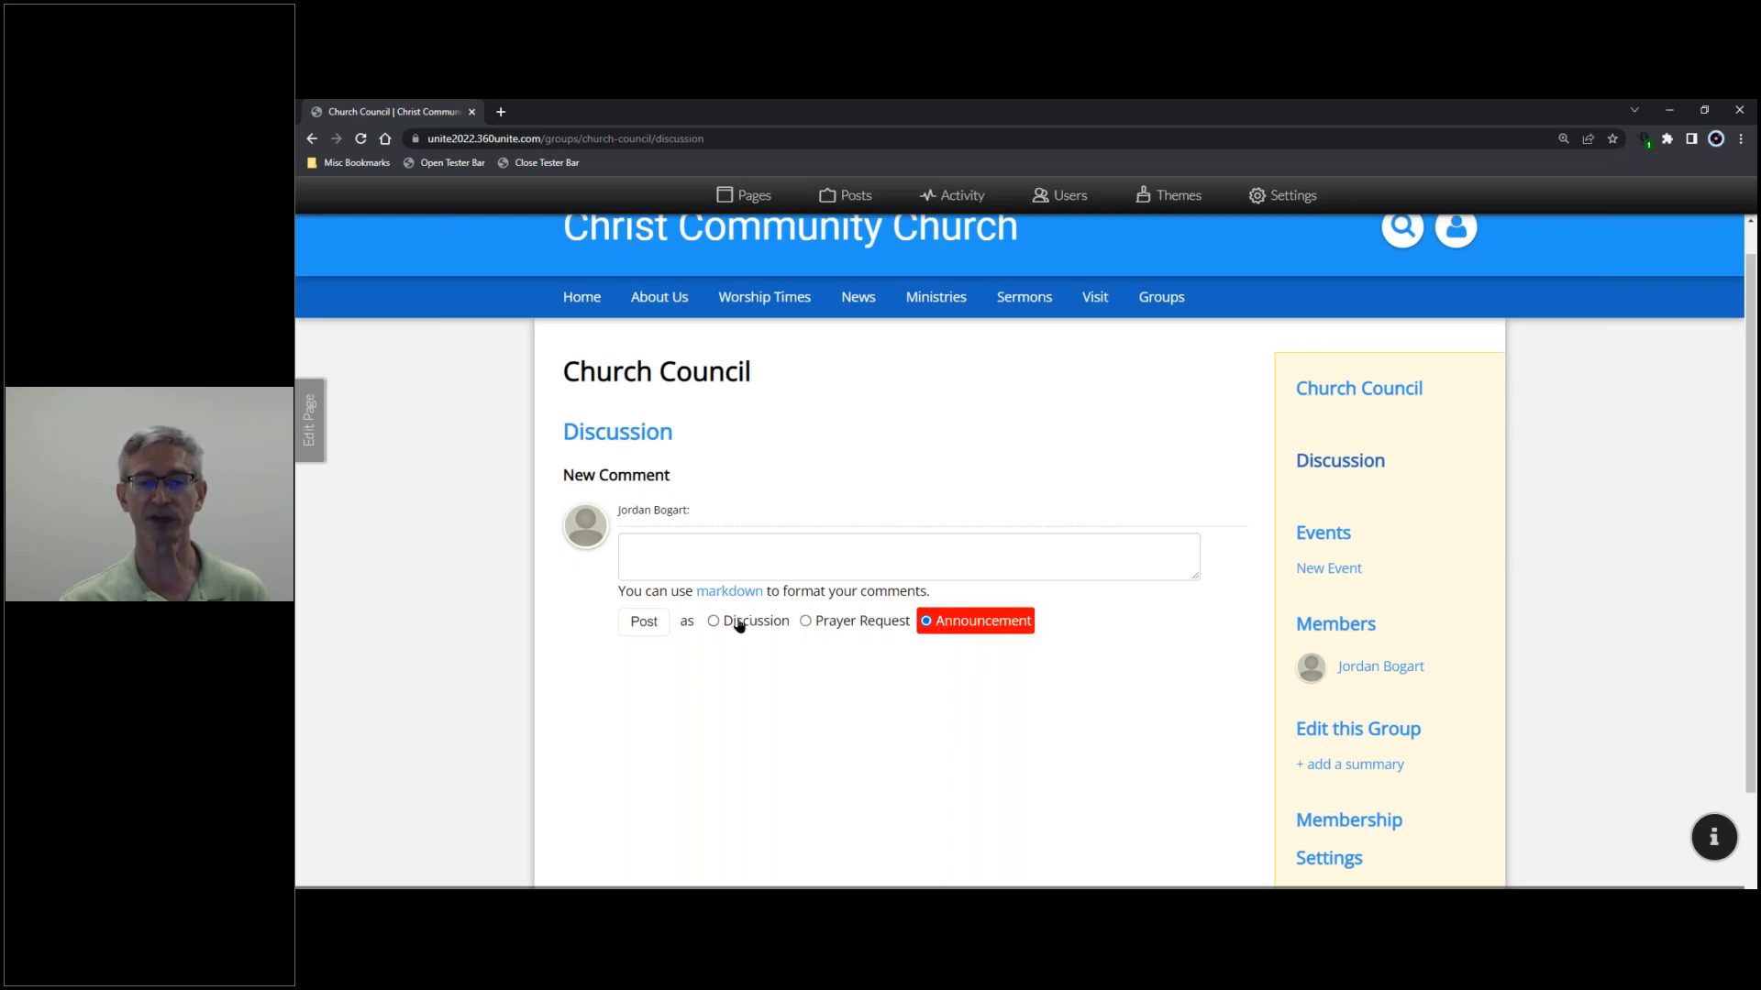
{"action": "left_click", "coordinate": [1325, 534]}
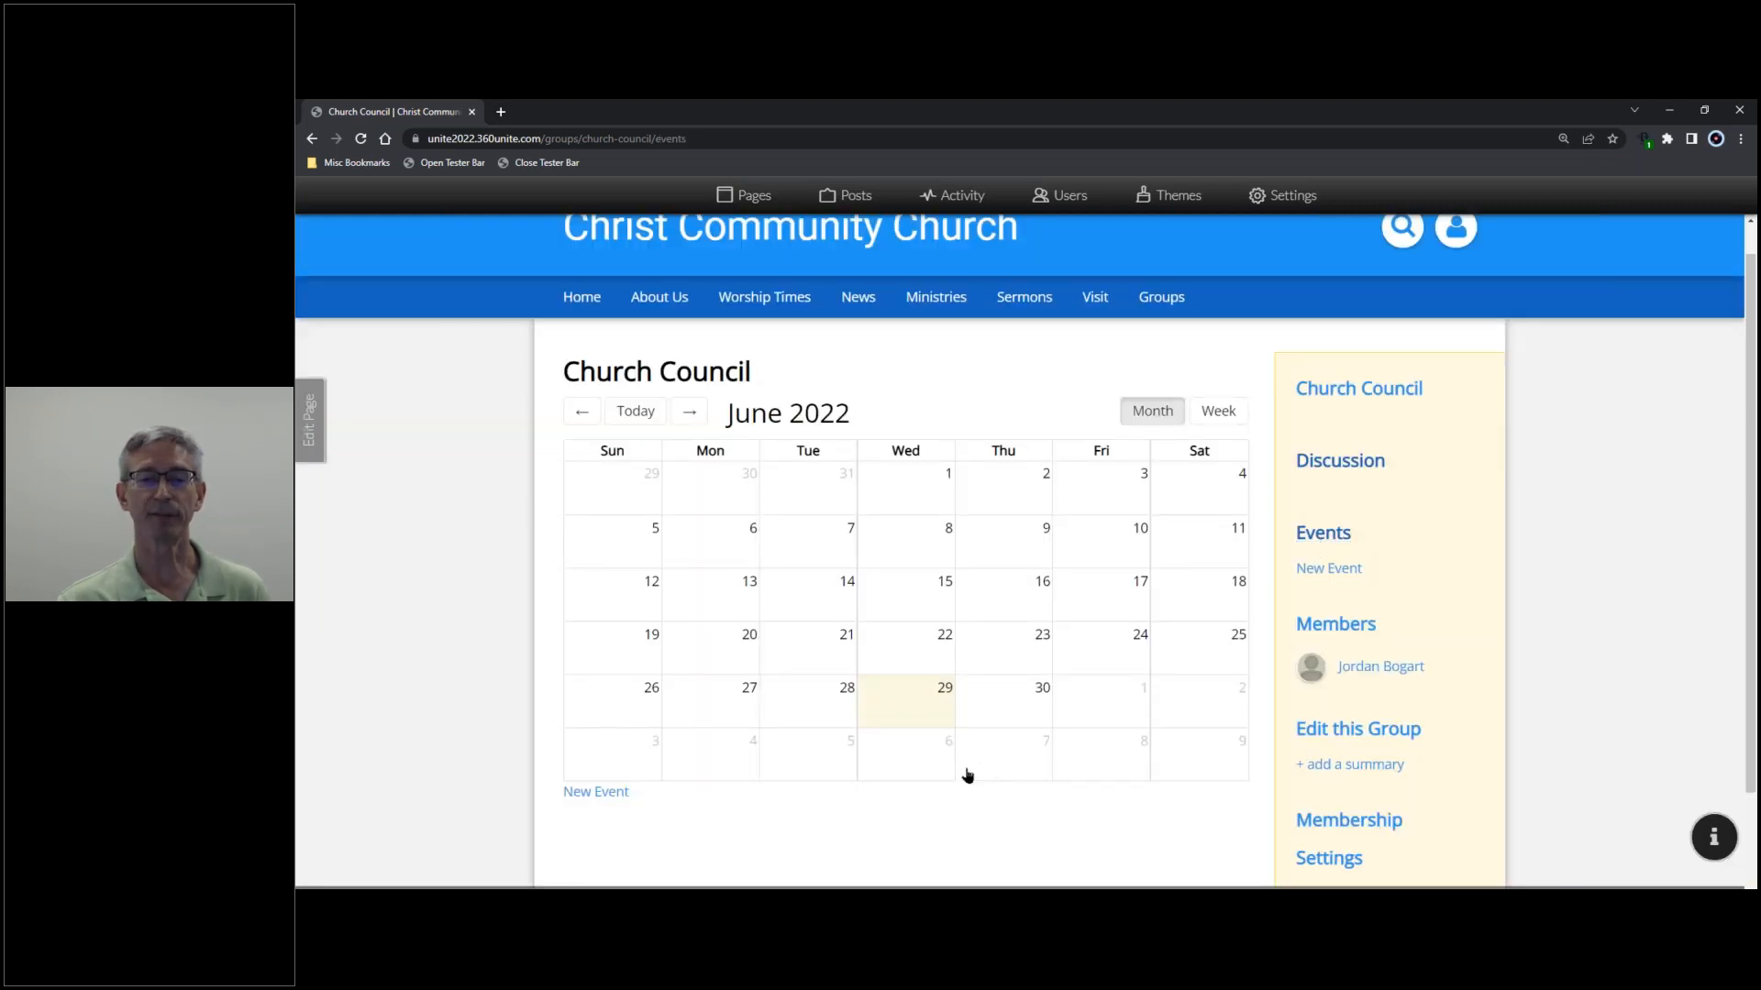
- Start a new event titled 'Meeting' with location 'Room 101'
{"action": "left_click", "coordinate": [614, 794]}
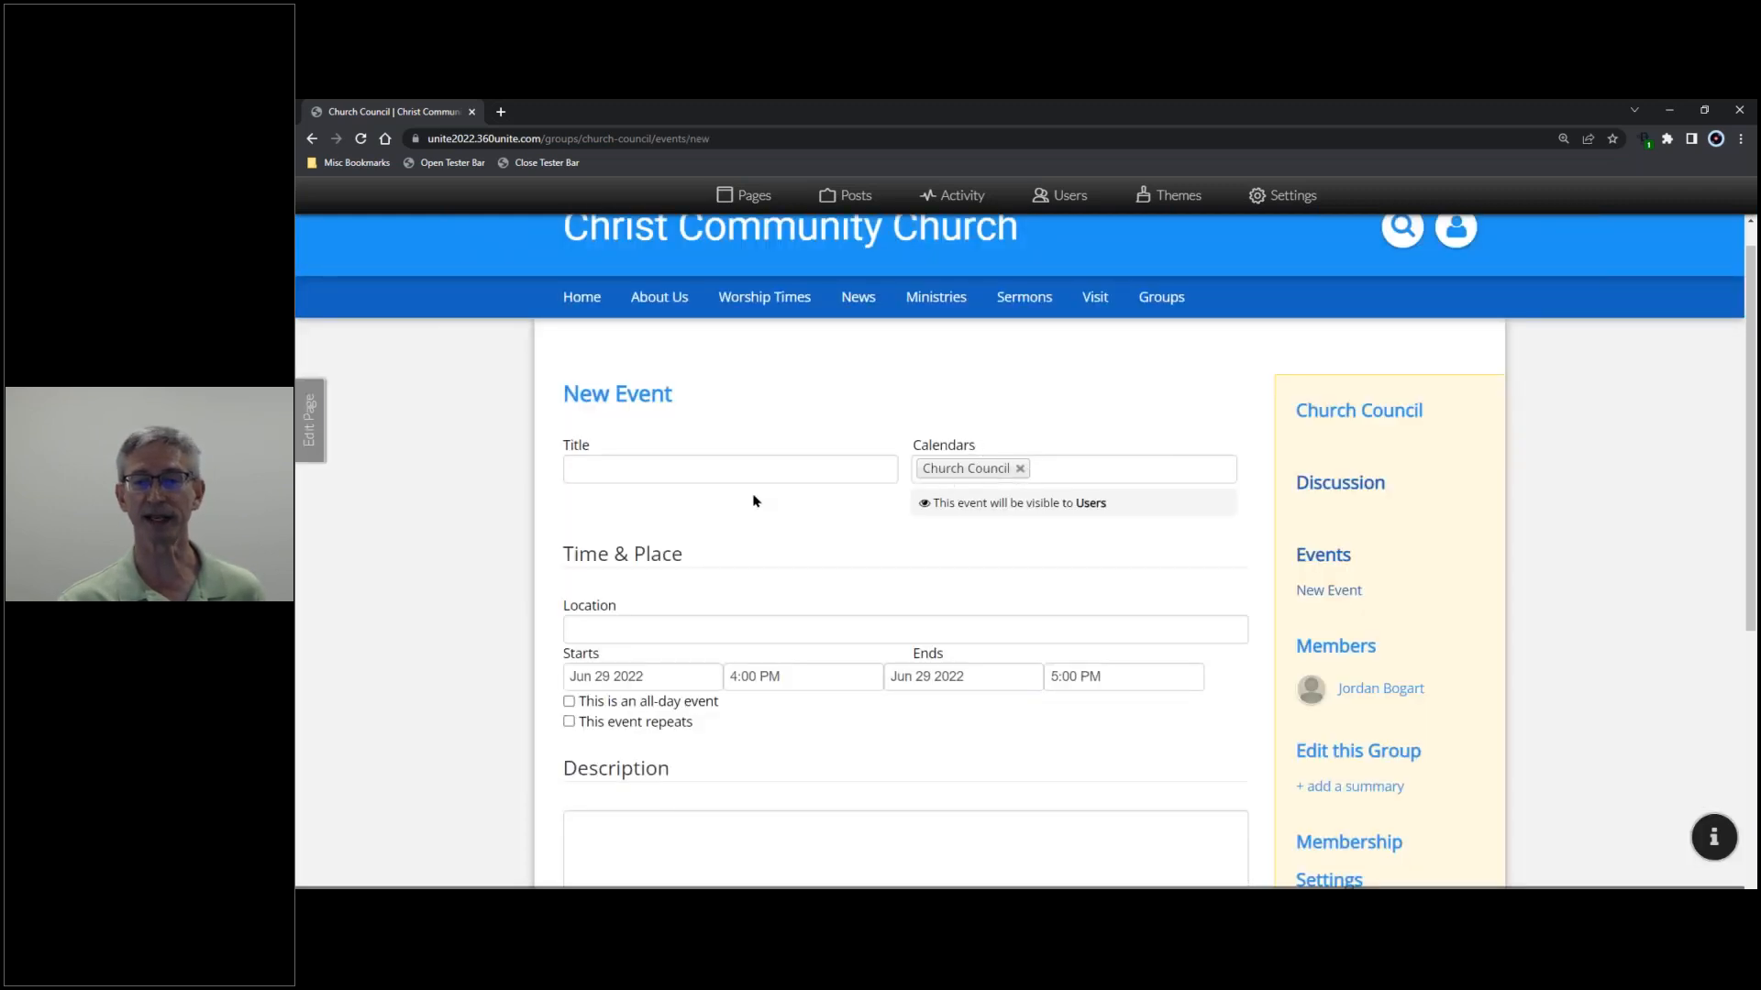
{"action": "left_click", "coordinate": [666, 466]}
{"action": "type", "text": "M"}
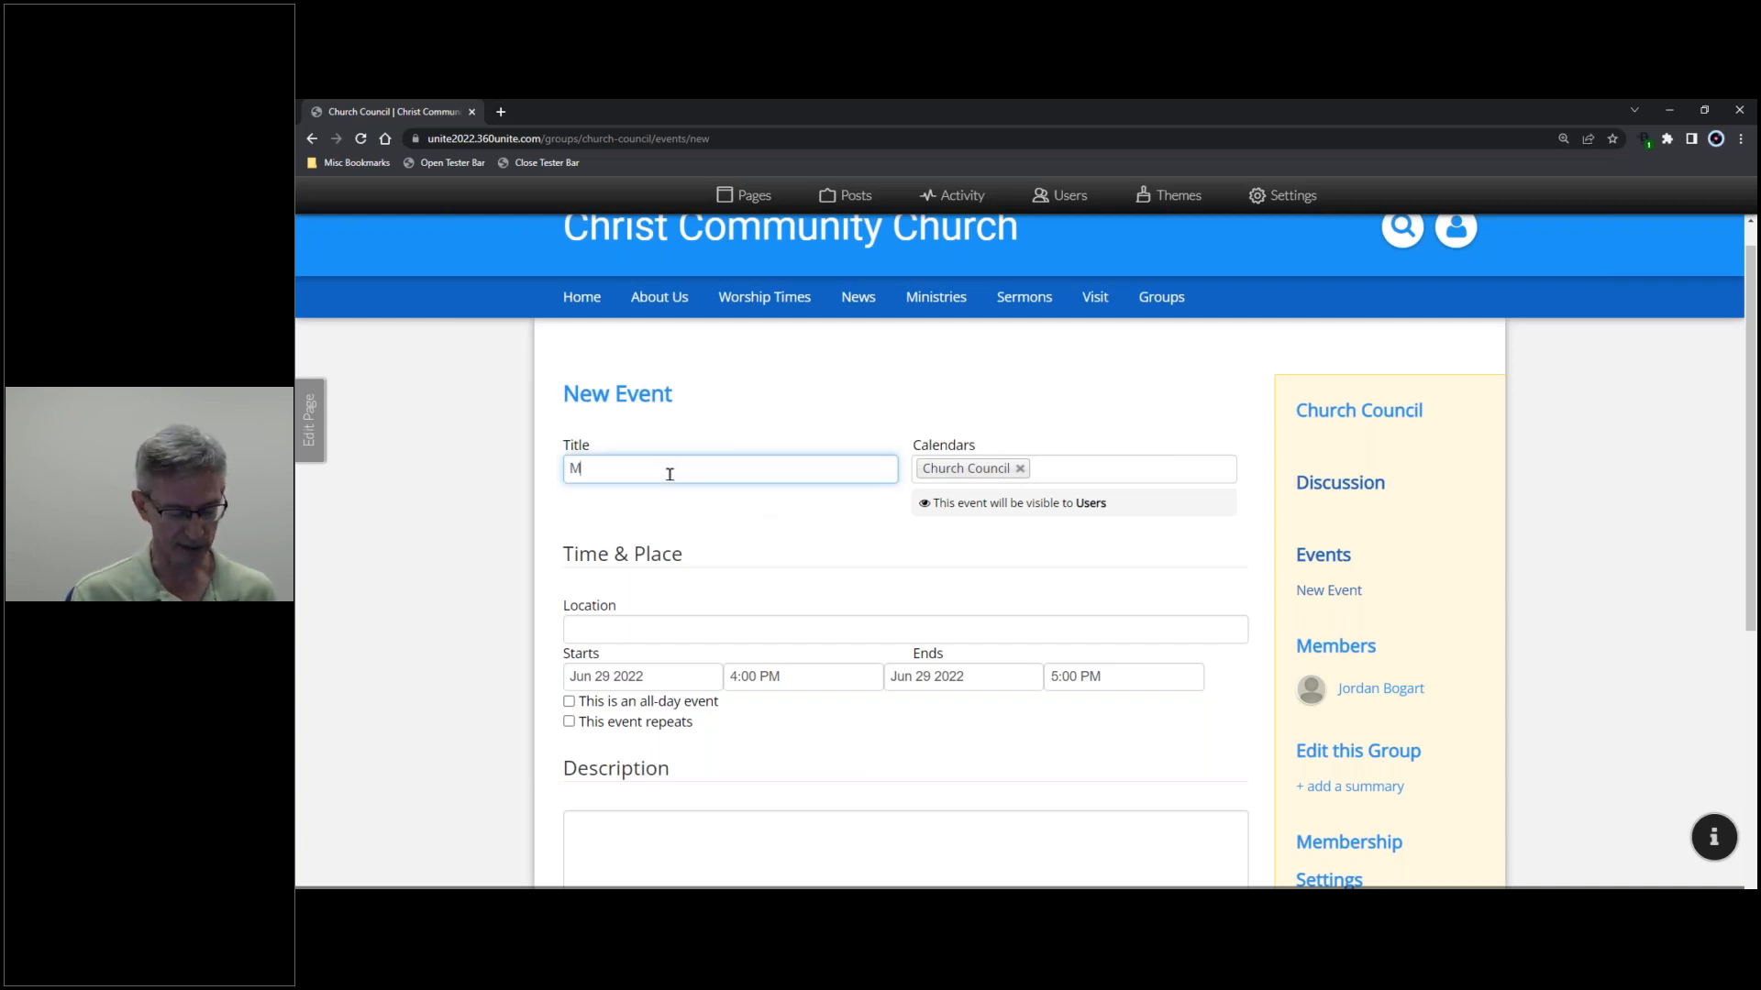
{"action": "type", "text": "eeting"}
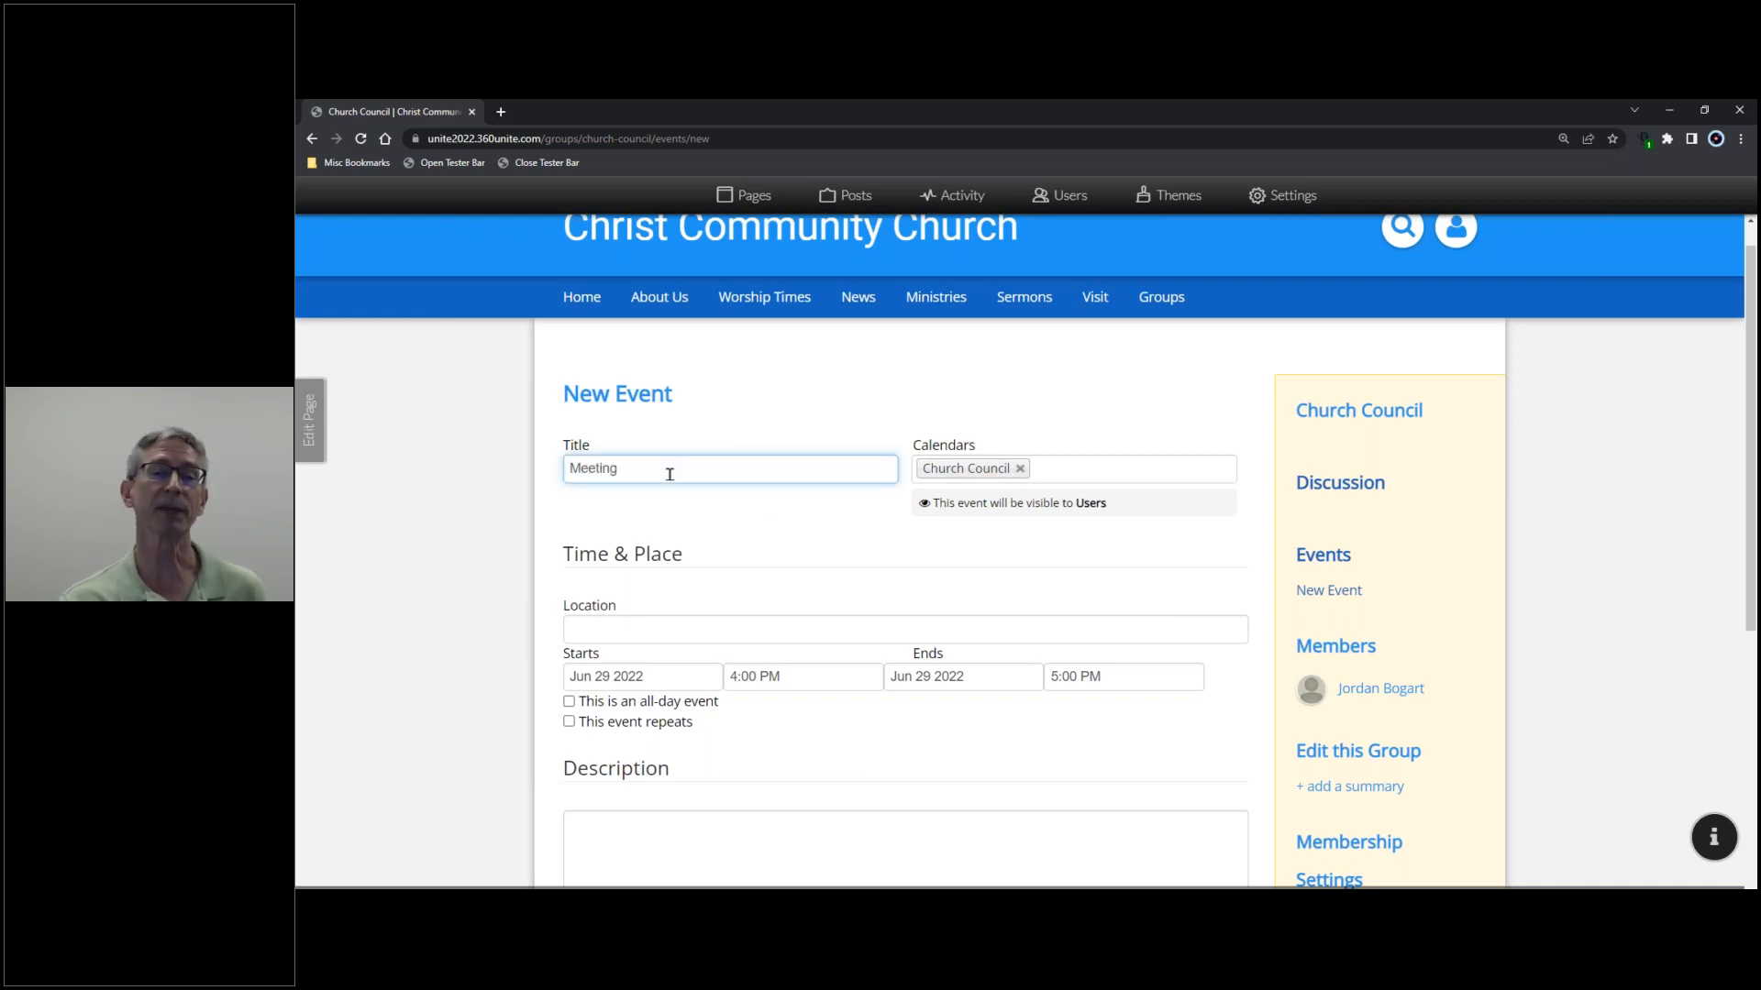
{"action": "left_click", "coordinate": [670, 628]}
{"action": "type", "text": "Room 101"}
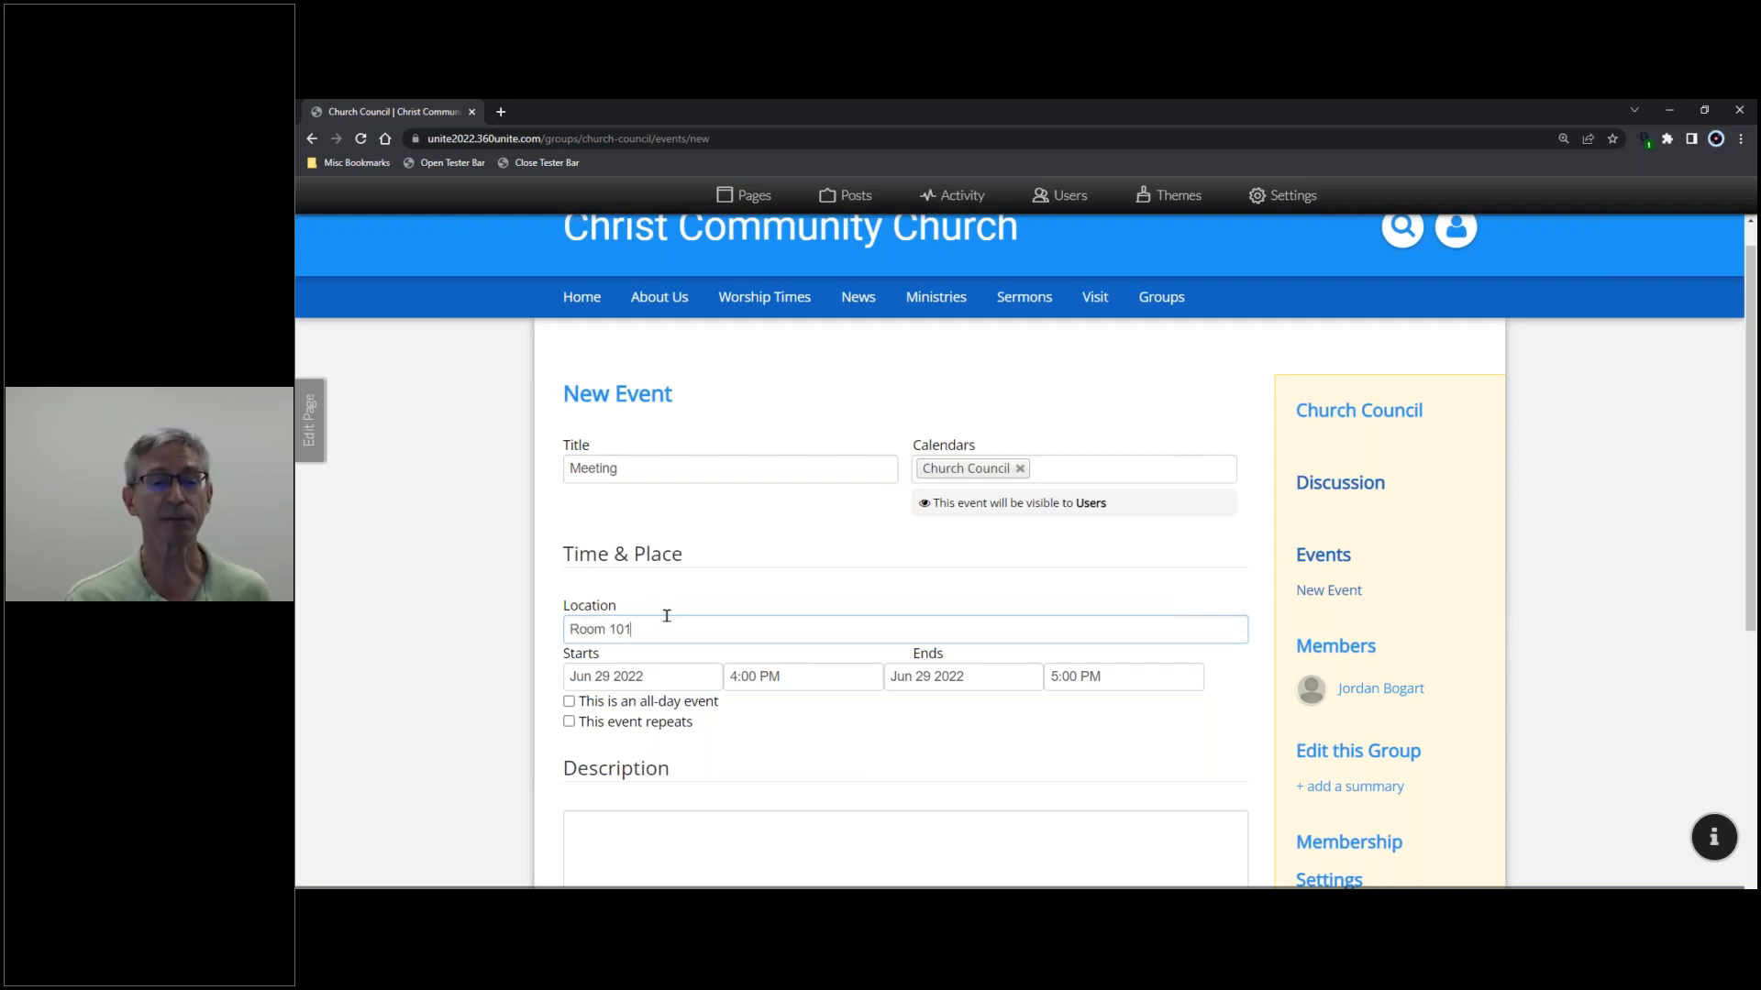
- Set the event to Jun 30 starting at 7:00 and turn on 'I want to invite people'
{"action": "left_click", "coordinate": [679, 678]}
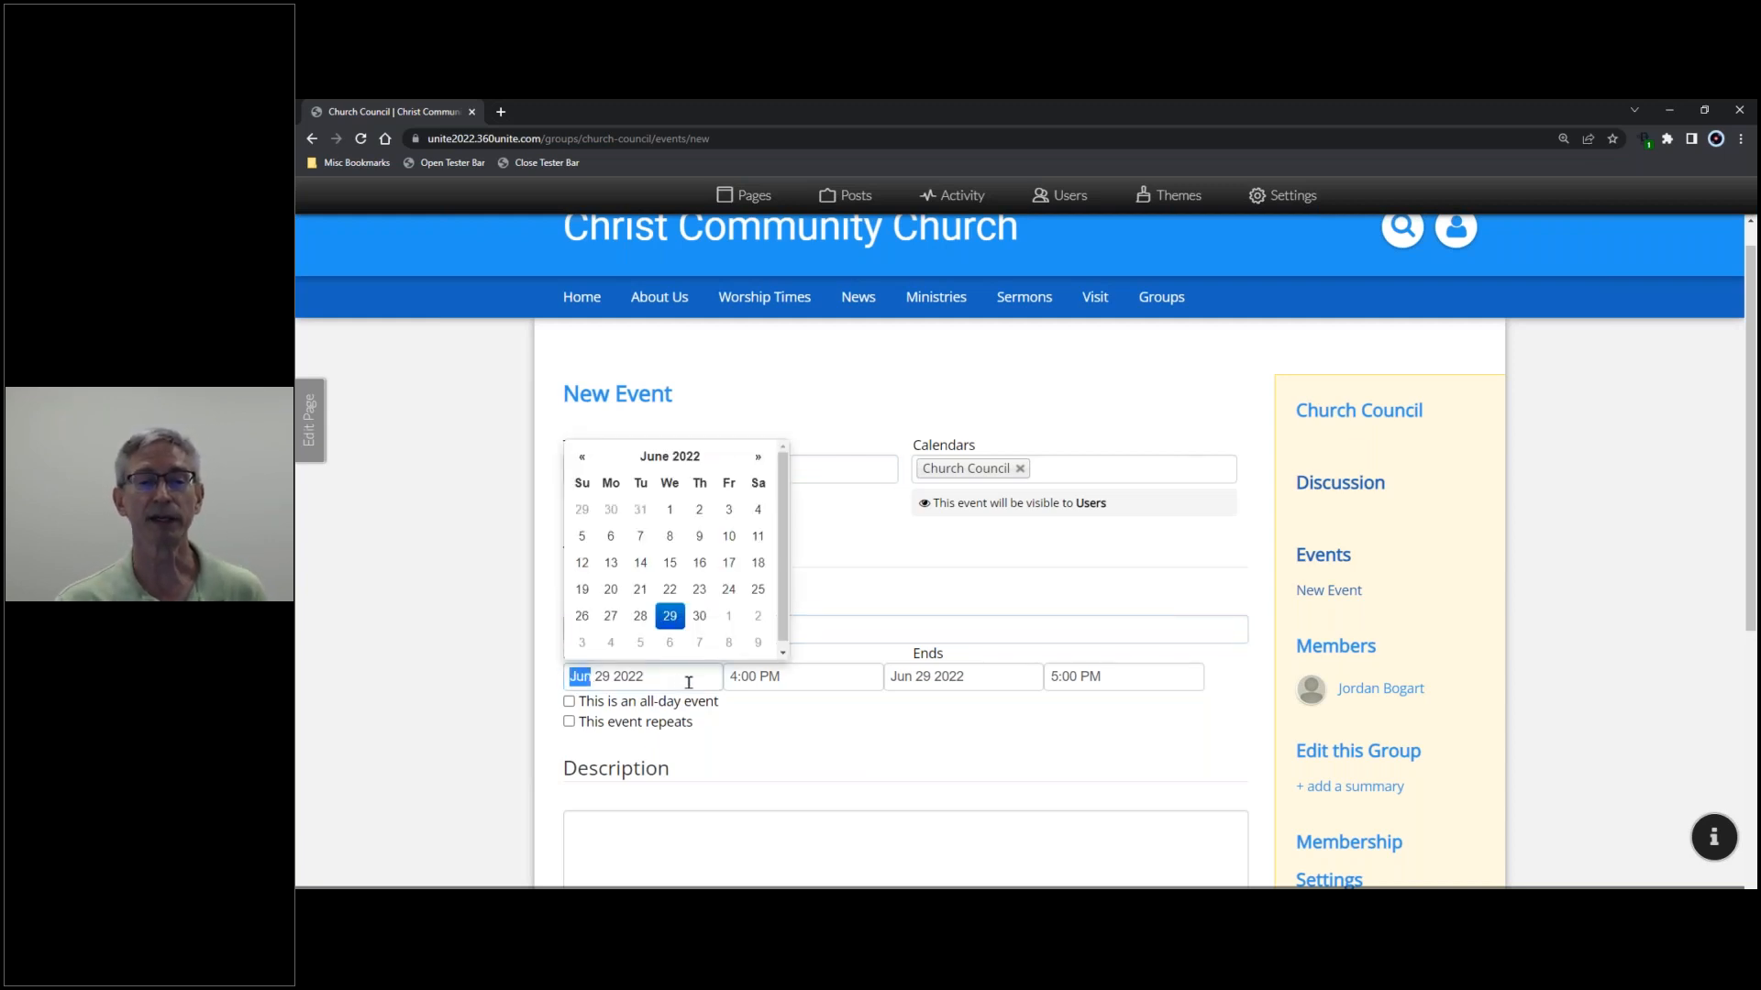
{"action": "left_click", "coordinate": [703, 615]}
{"action": "left_click", "coordinate": [730, 676]}
{"action": "type", "text": "7"}
{"action": "left_click", "coordinate": [1053, 675]}
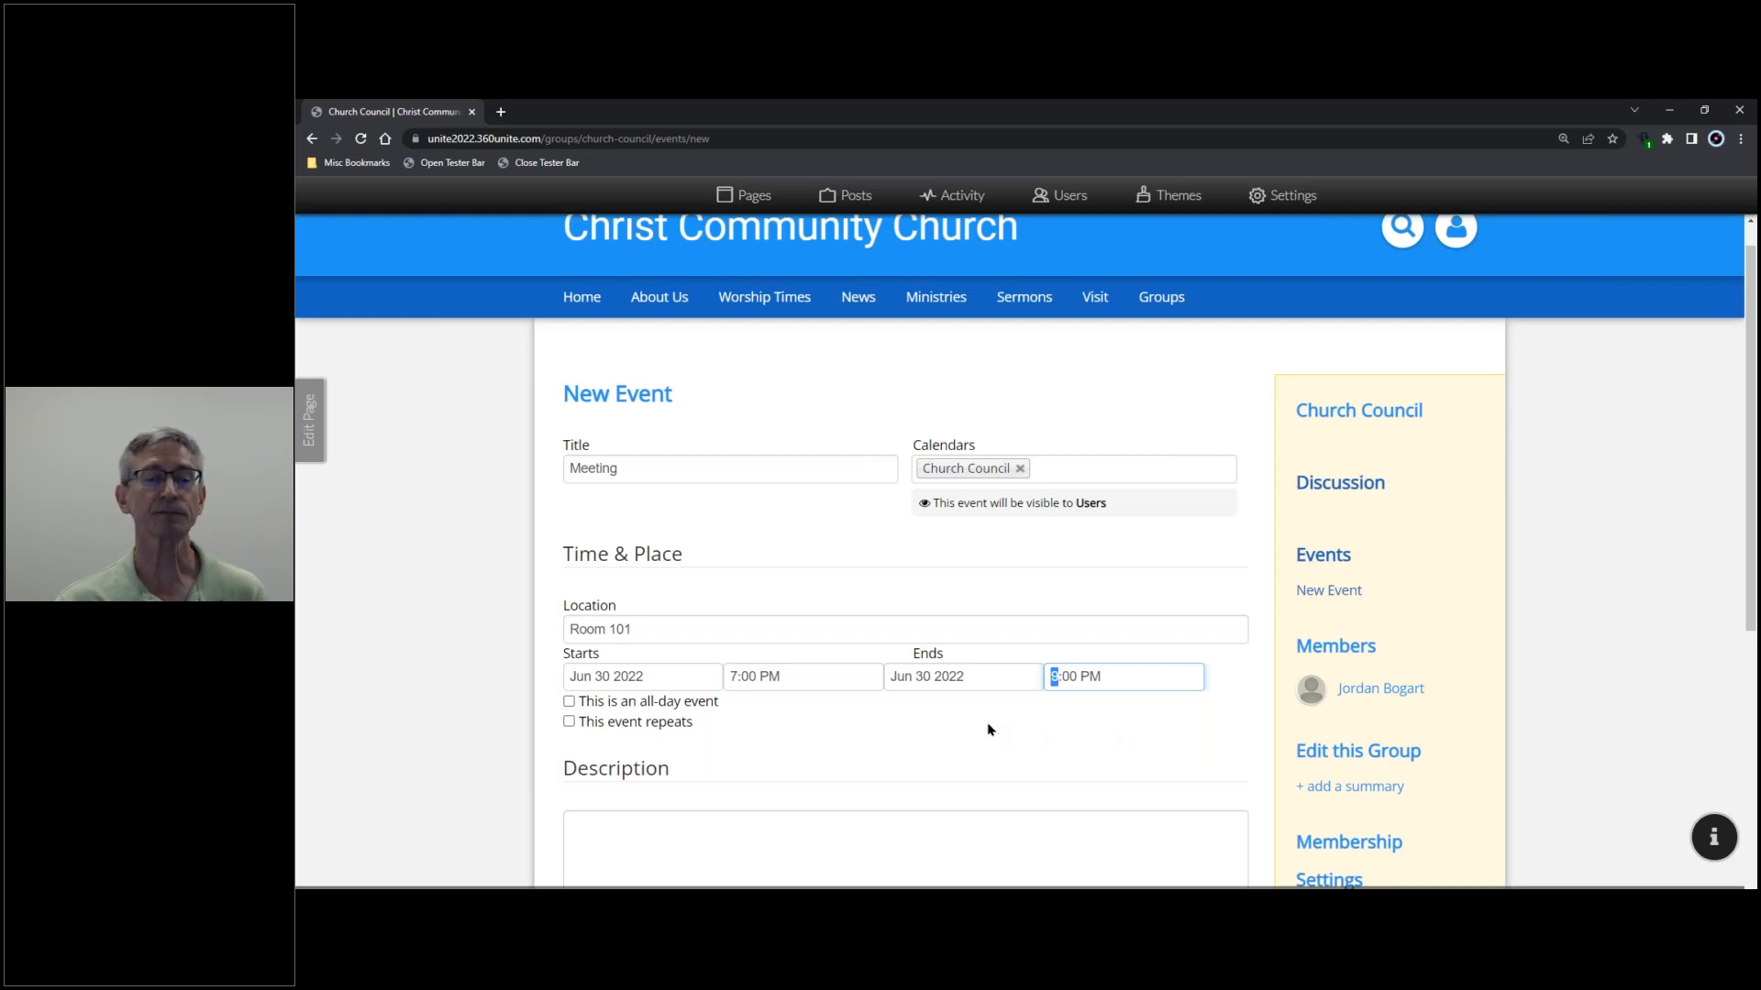
{"action": "scroll", "coordinate": [985, 728], "scroll_direction": "down", "scroll_amount": 1}
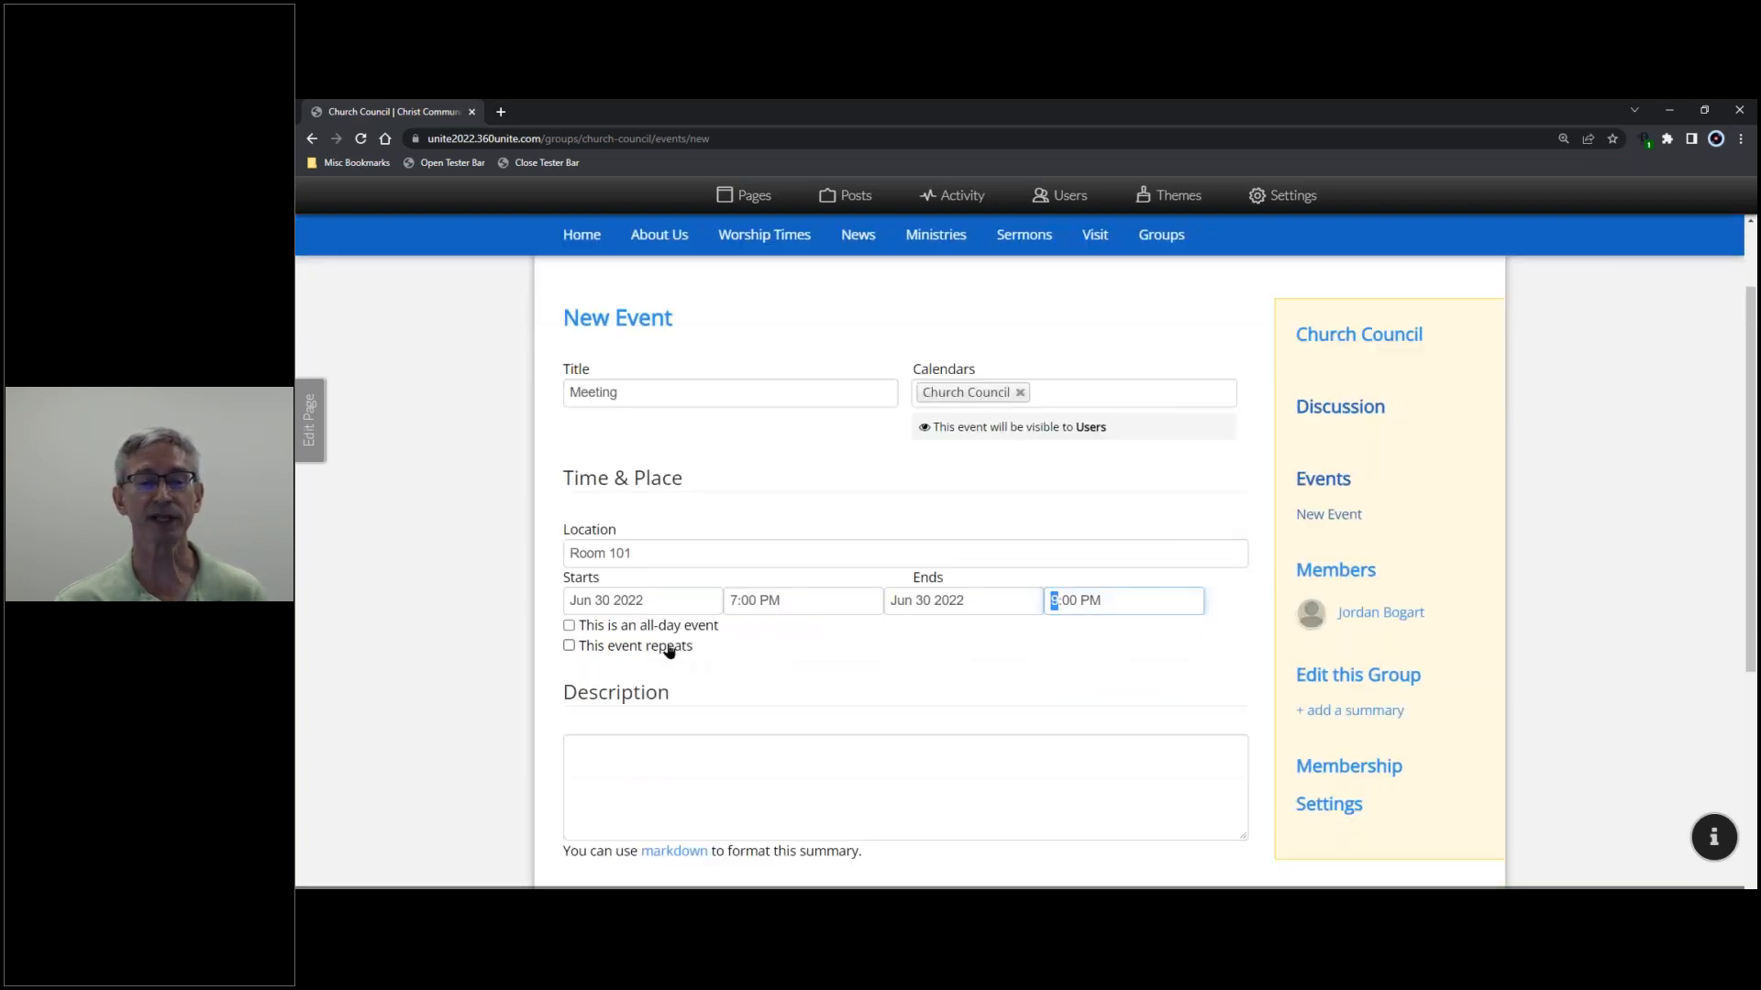
{"action": "scroll", "coordinate": [669, 646], "scroll_direction": "down", "scroll_amount": 2}
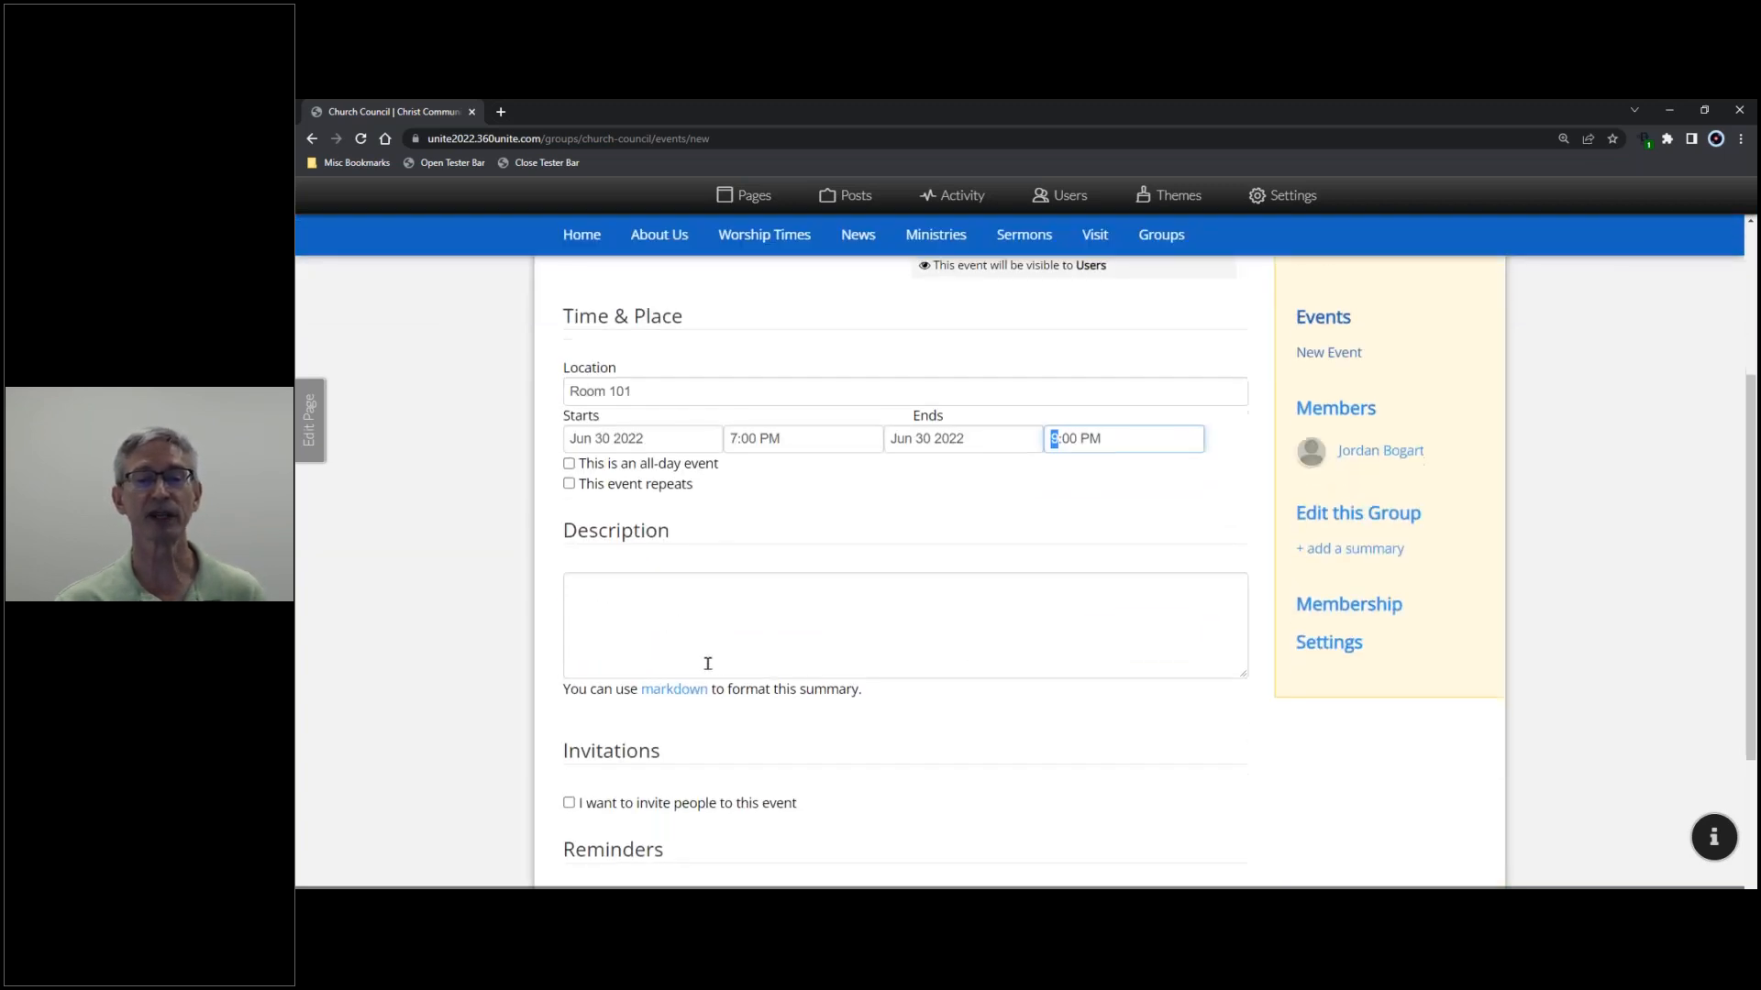
{"action": "scroll", "coordinate": [707, 663], "scroll_direction": "down", "scroll_amount": 3}
{"action": "left_click", "coordinate": [569, 584]}
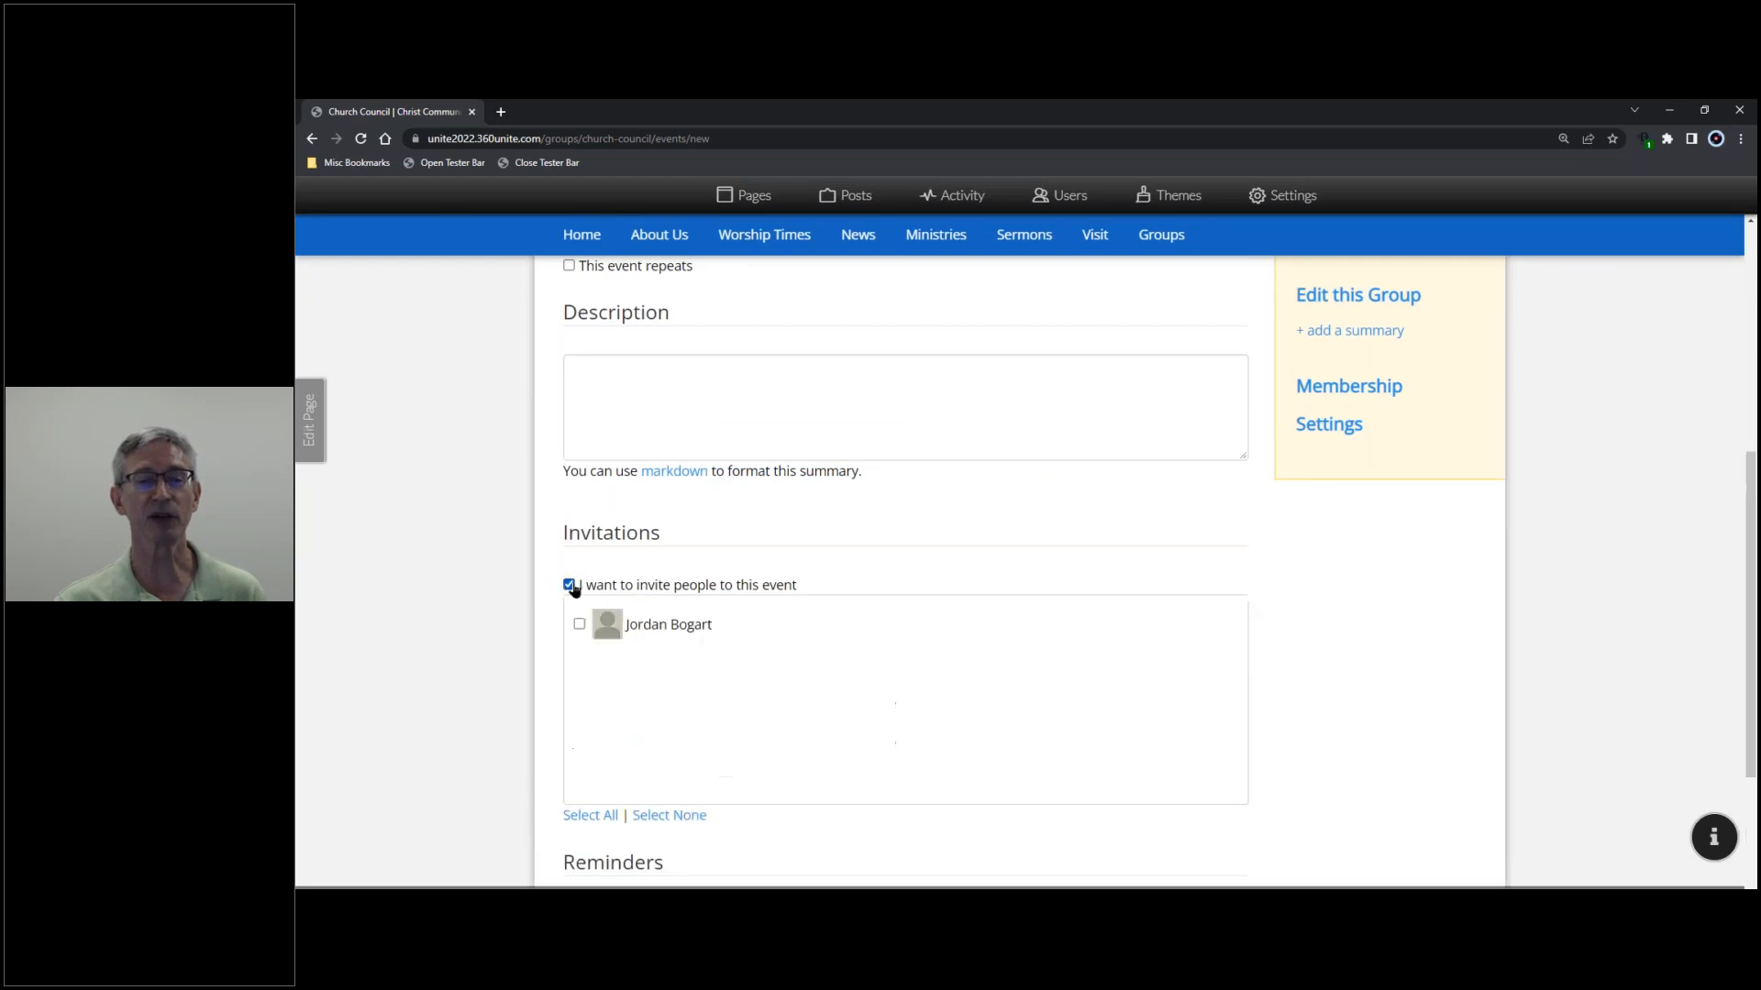
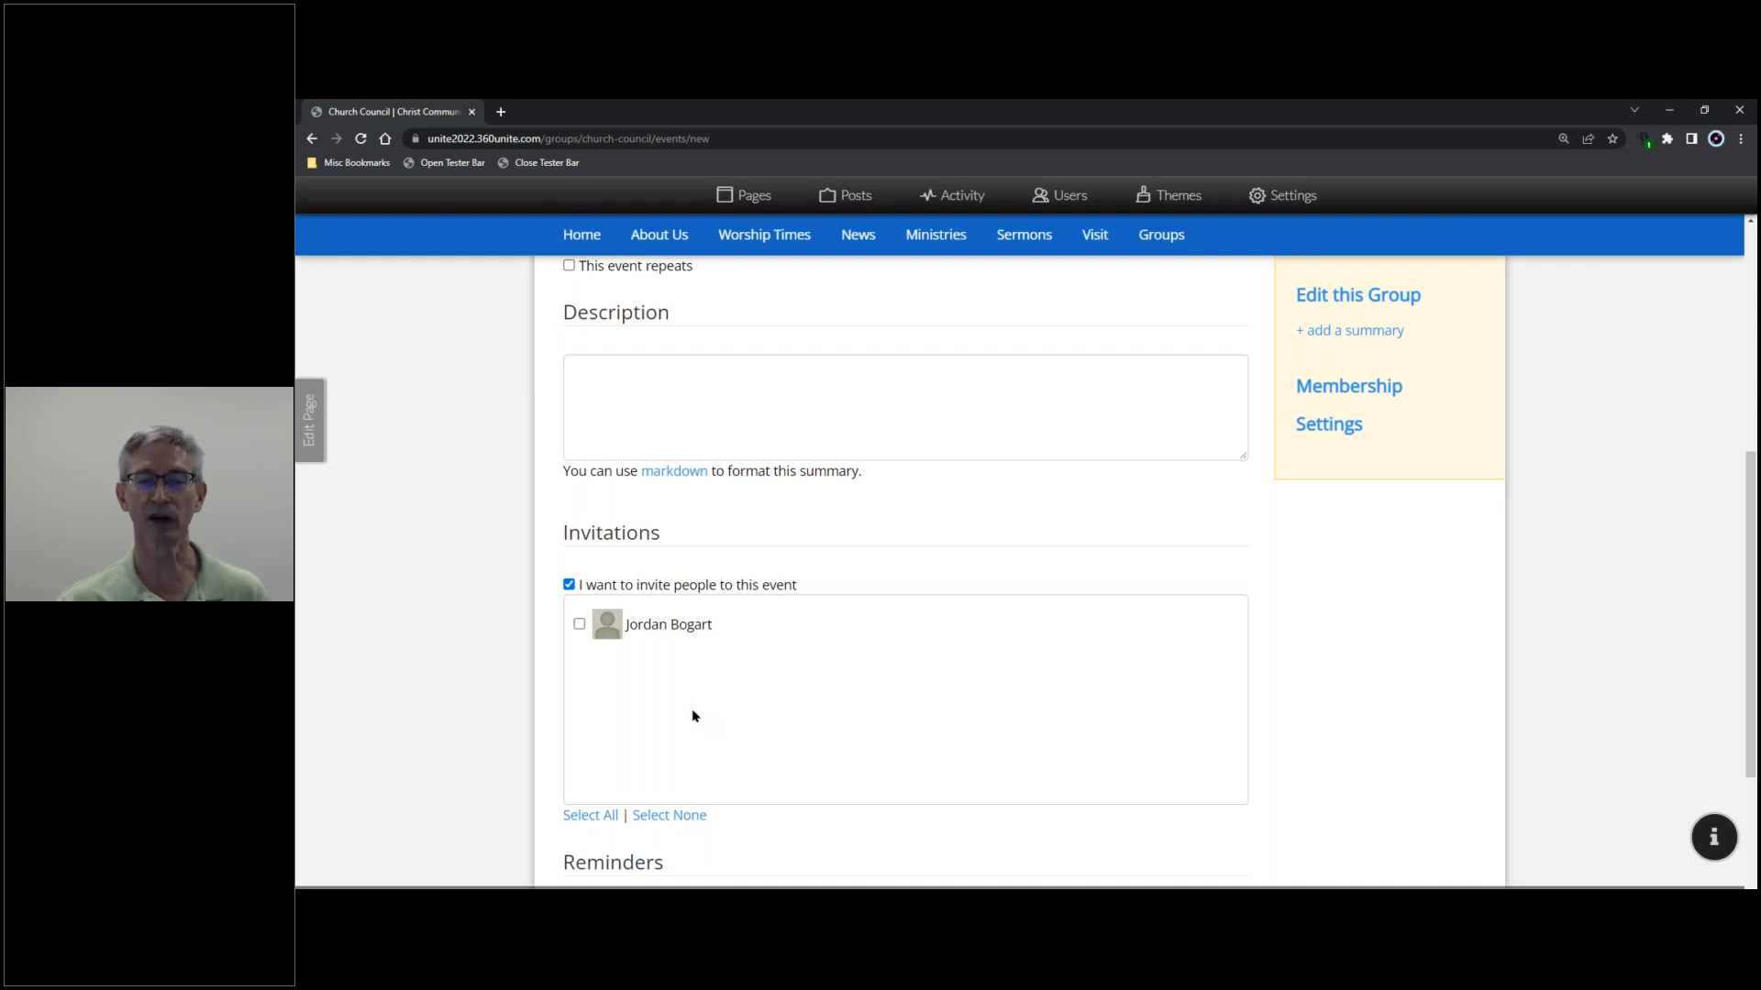
- Create the Jun 30 'Meeting' event with invitations on and no reminders
{"action": "scroll", "coordinate": [692, 716], "scroll_direction": "down", "scroll_amount": 3}
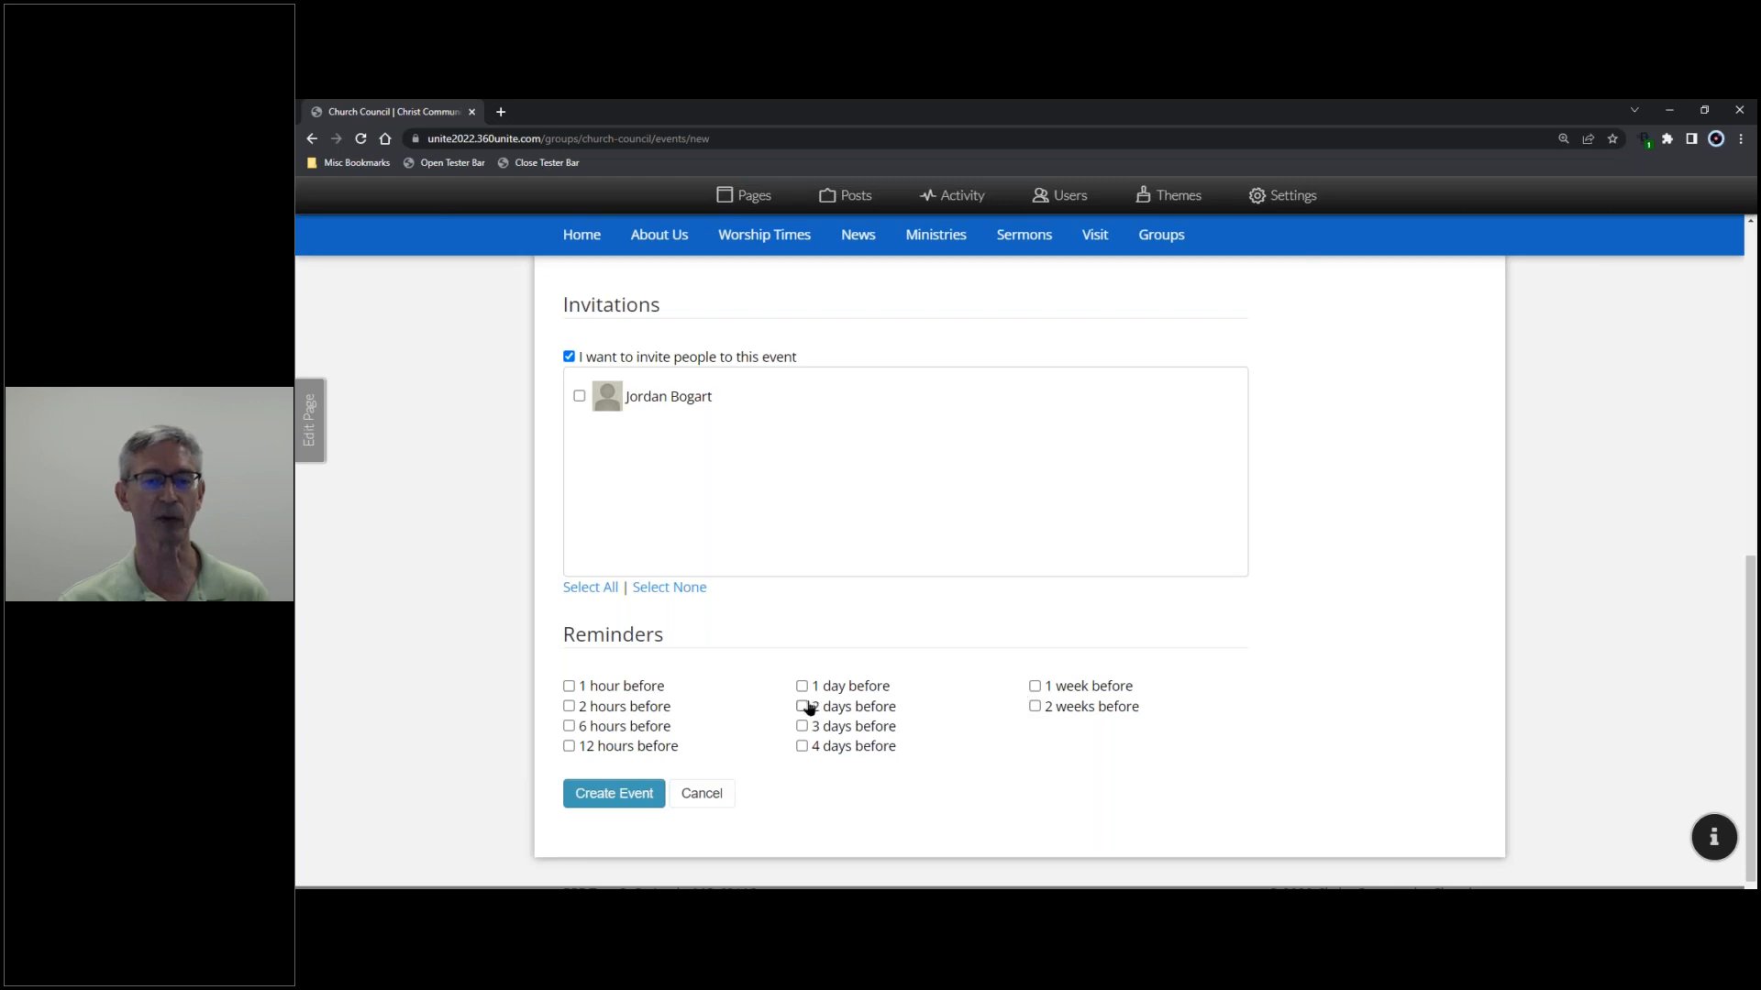
{"action": "left_click", "coordinate": [621, 794]}
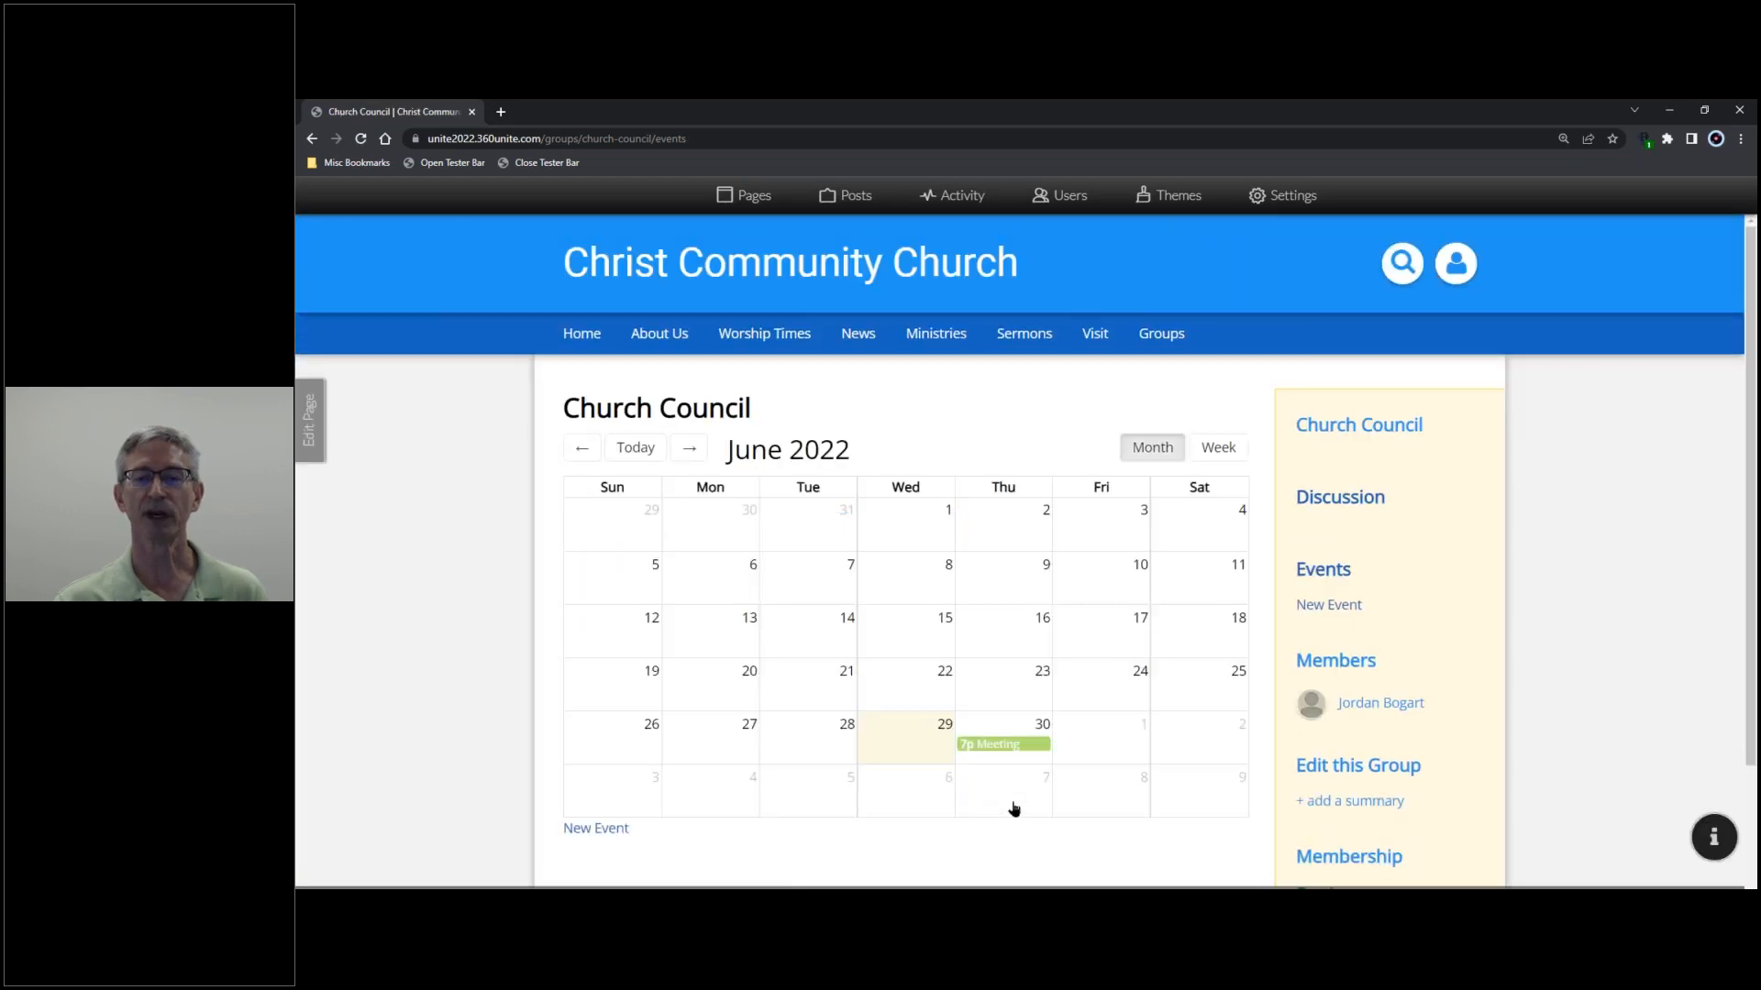
- Confirm the 7p Meeting shows on June 30, then go to the Church Council members page
{"action": "mouse_move", "coordinate": [1000, 750]}
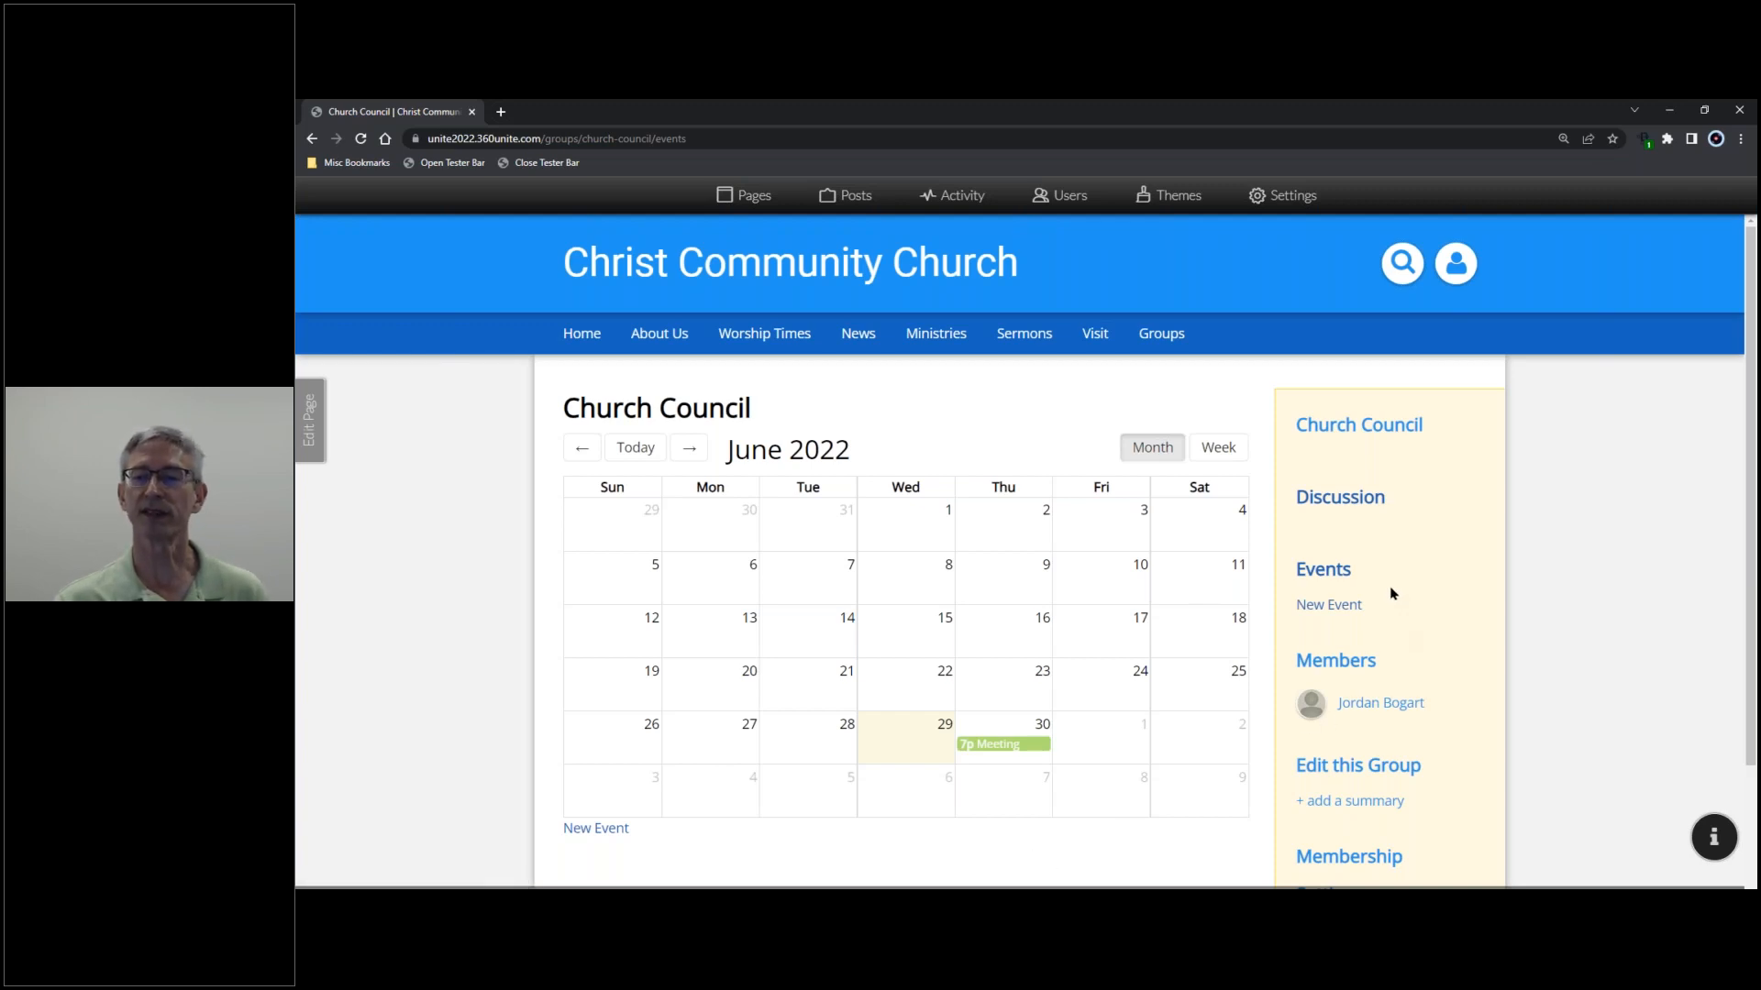
{"action": "scroll", "coordinate": [1386, 586], "scroll_direction": "down", "scroll_amount": 1}
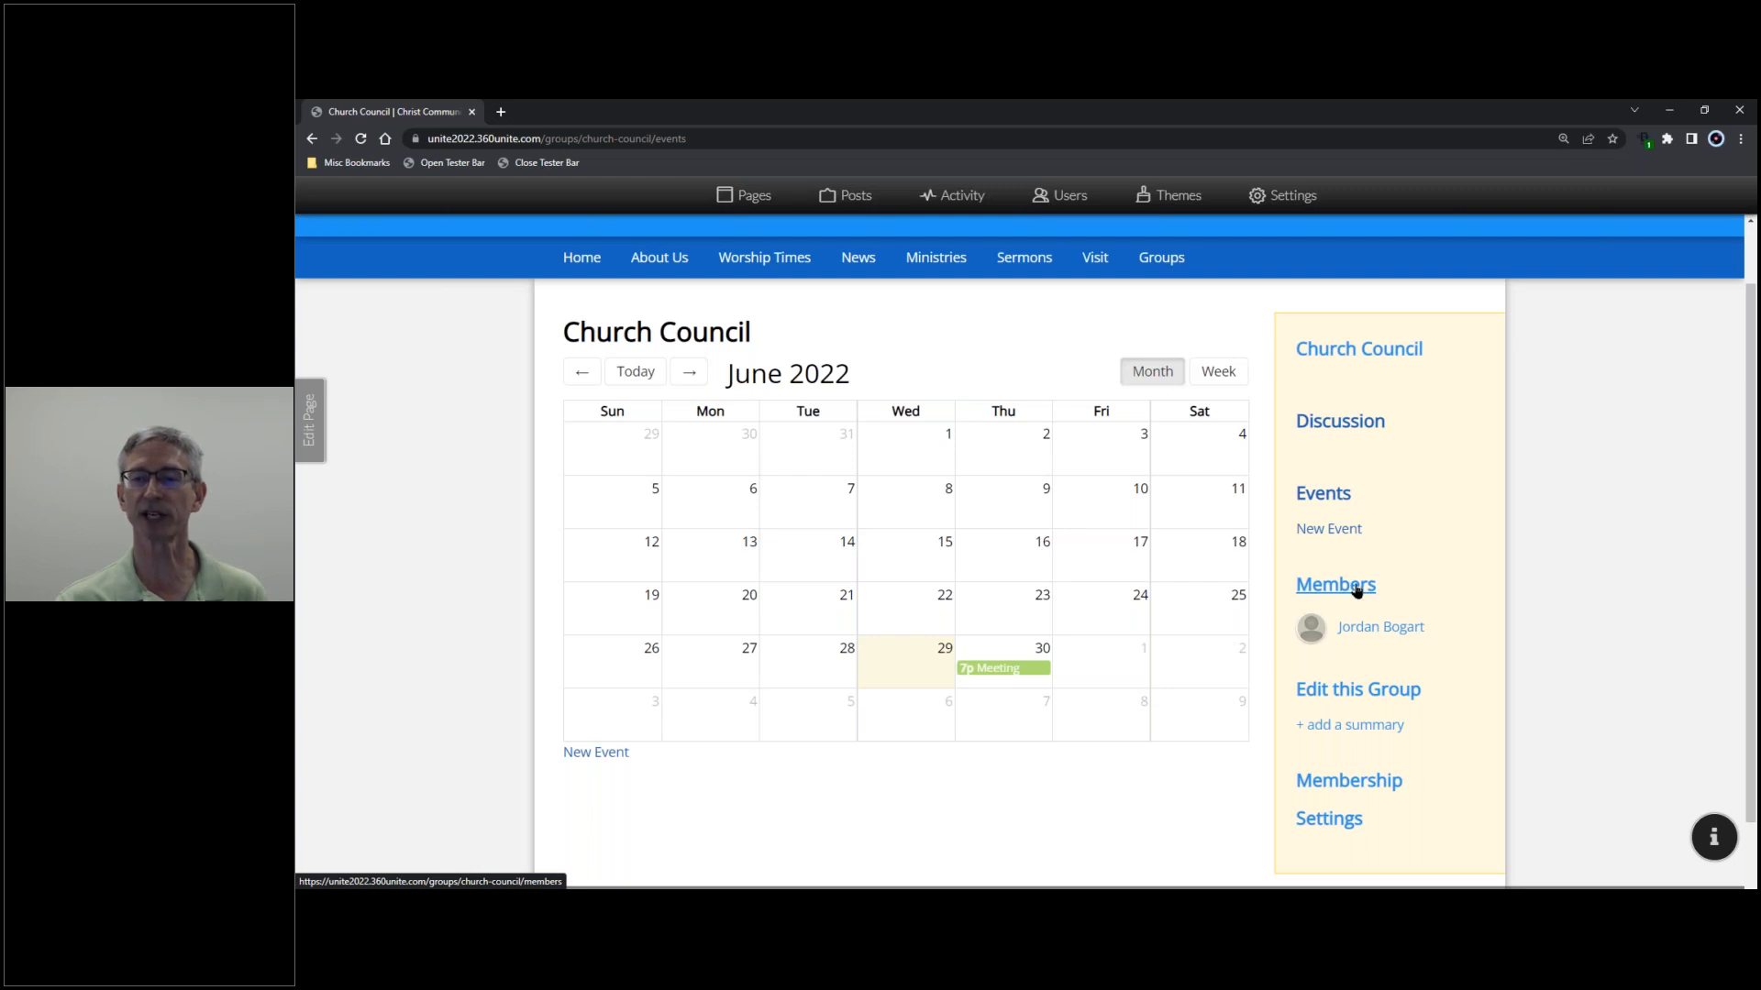
{"action": "left_click", "coordinate": [1345, 587]}
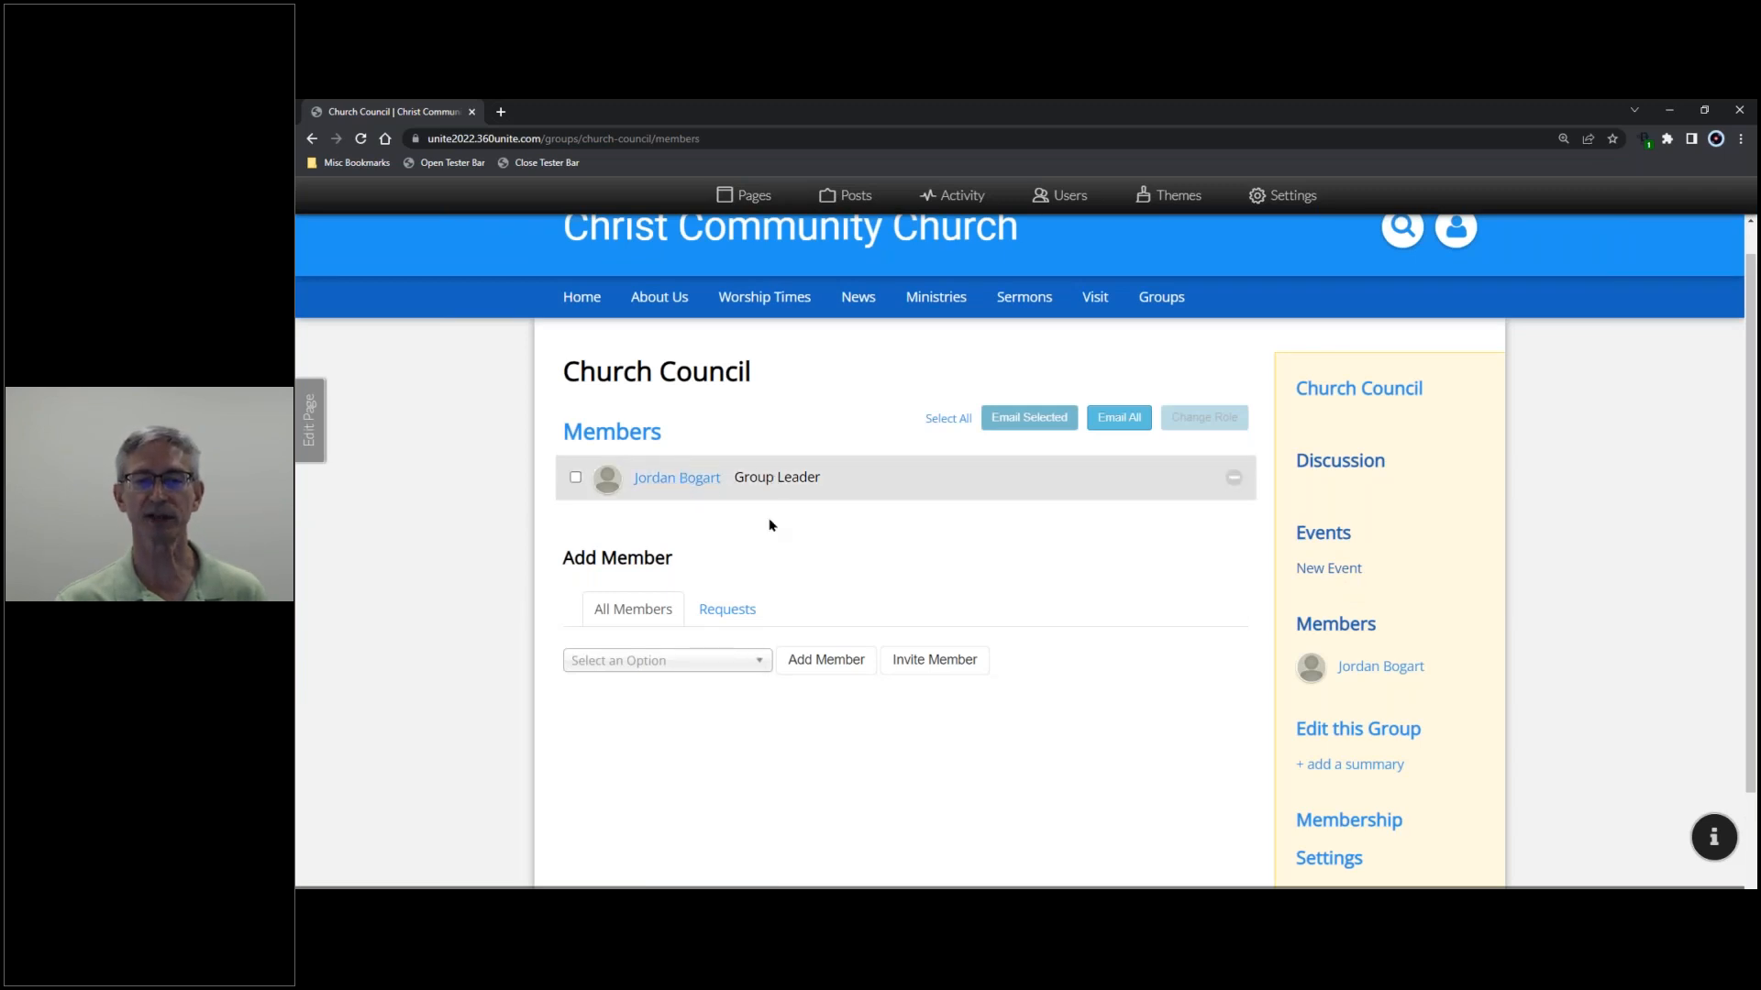
- Add three people to Church Council from the Select an Option list under Add Member
{"action": "left_click", "coordinate": [760, 661]}
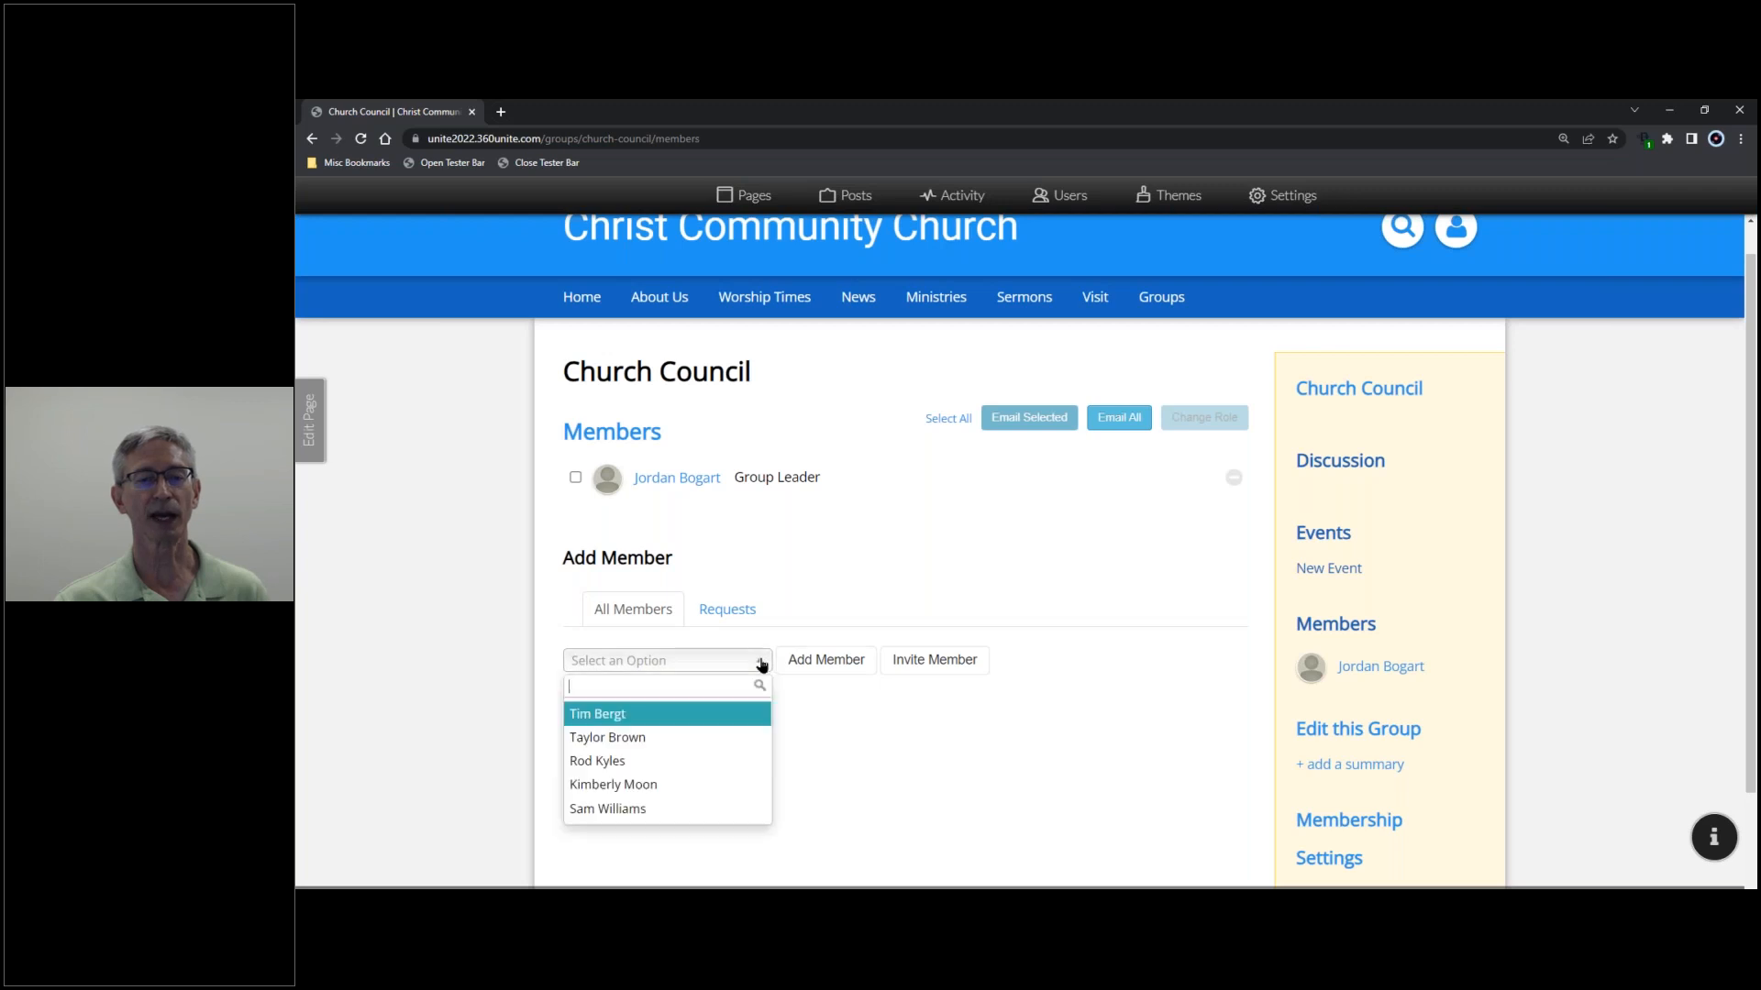
{"action": "left_click", "coordinate": [658, 716]}
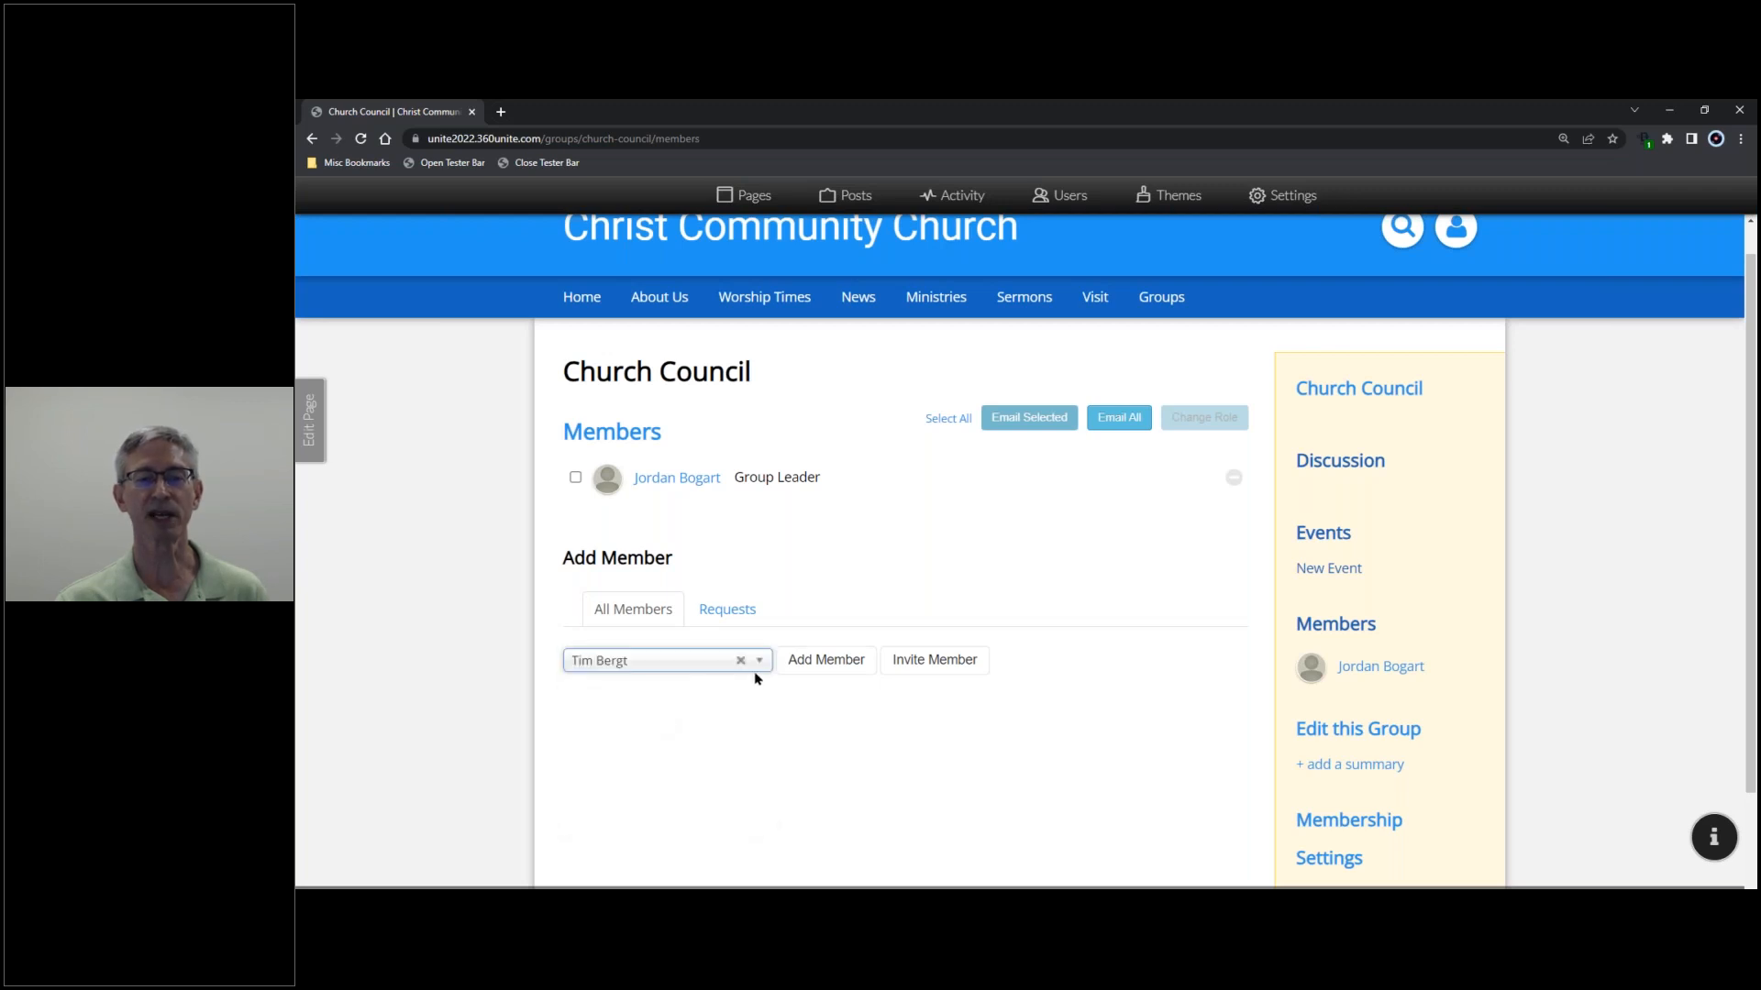
{"action": "left_click", "coordinate": [802, 666]}
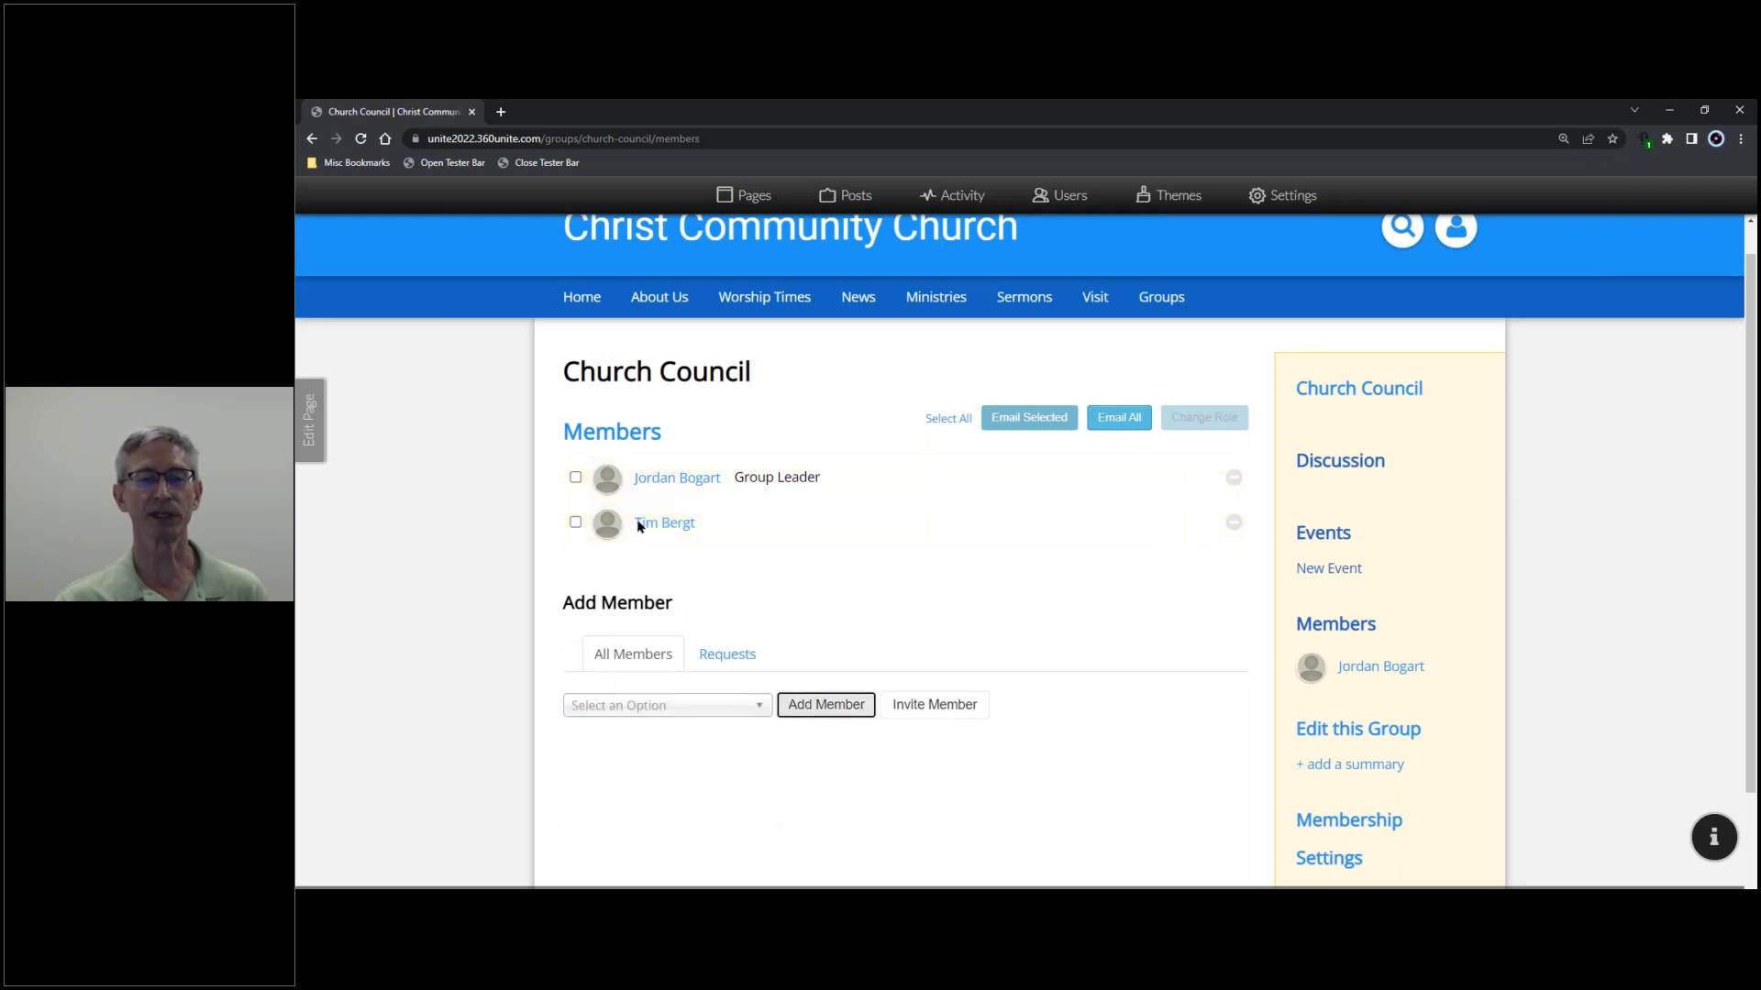
{"action": "left_click", "coordinate": [764, 705]}
{"action": "left_click", "coordinate": [701, 782]}
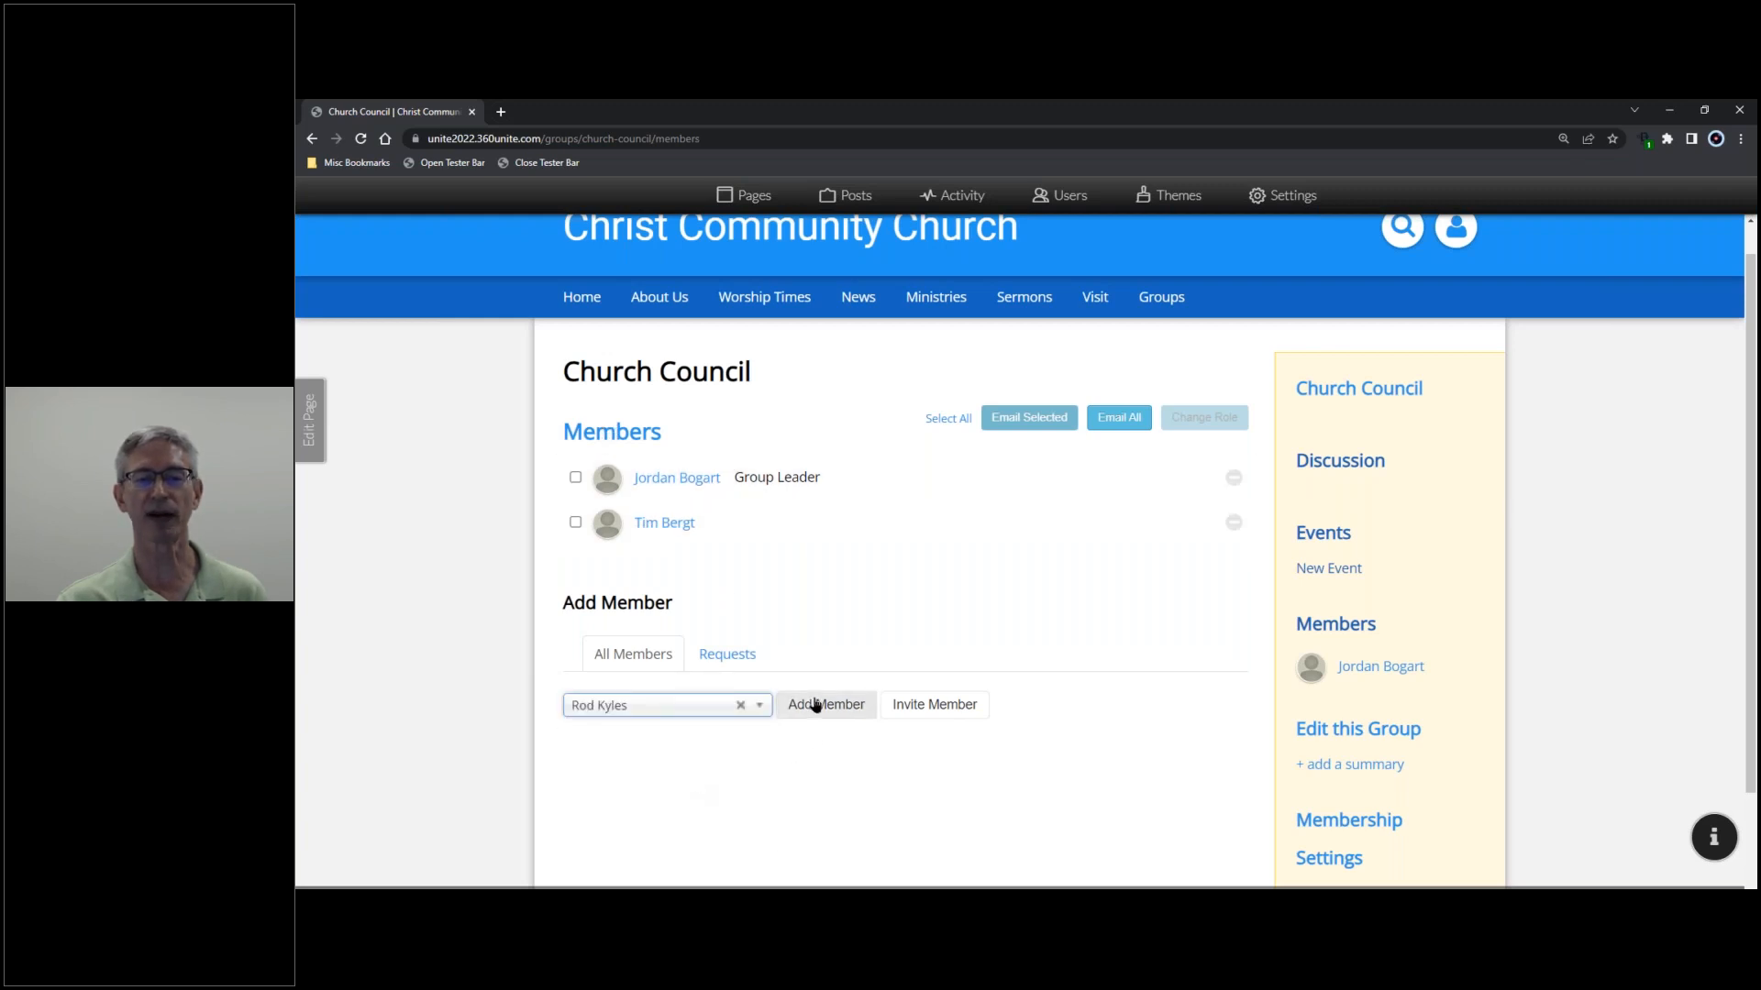
{"action": "left_click", "coordinate": [828, 706]}
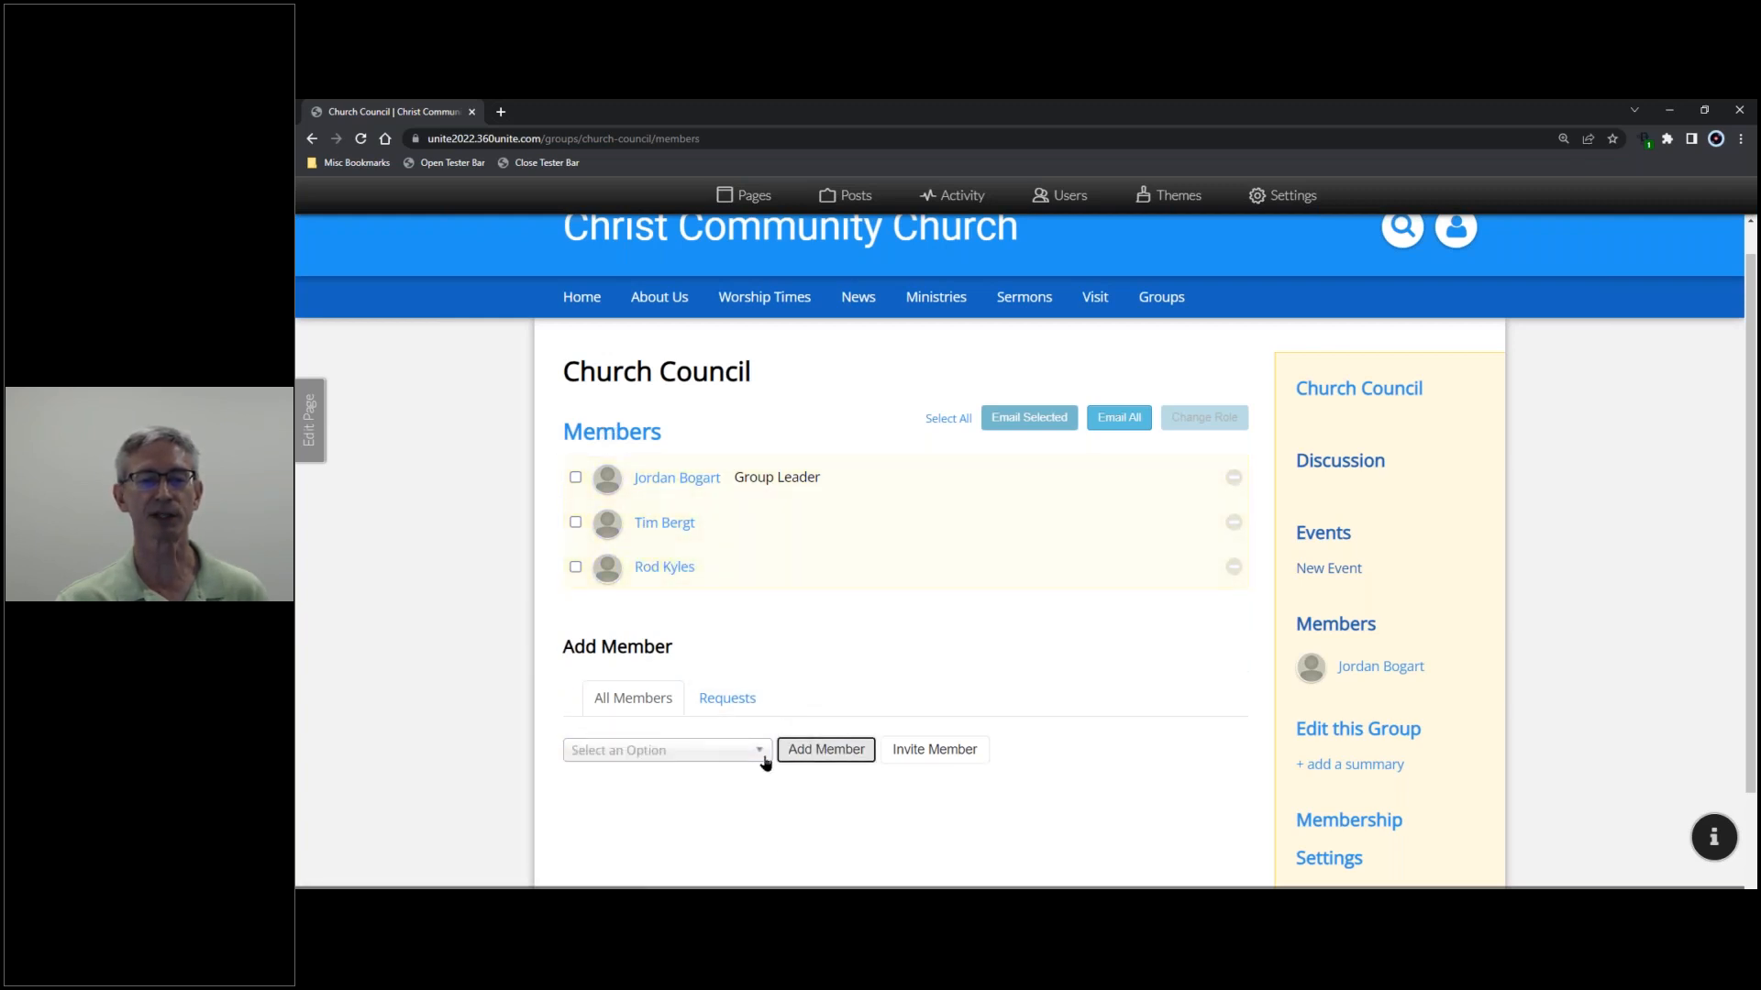
{"action": "left_click", "coordinate": [760, 750]}
{"action": "left_click", "coordinate": [727, 849]}
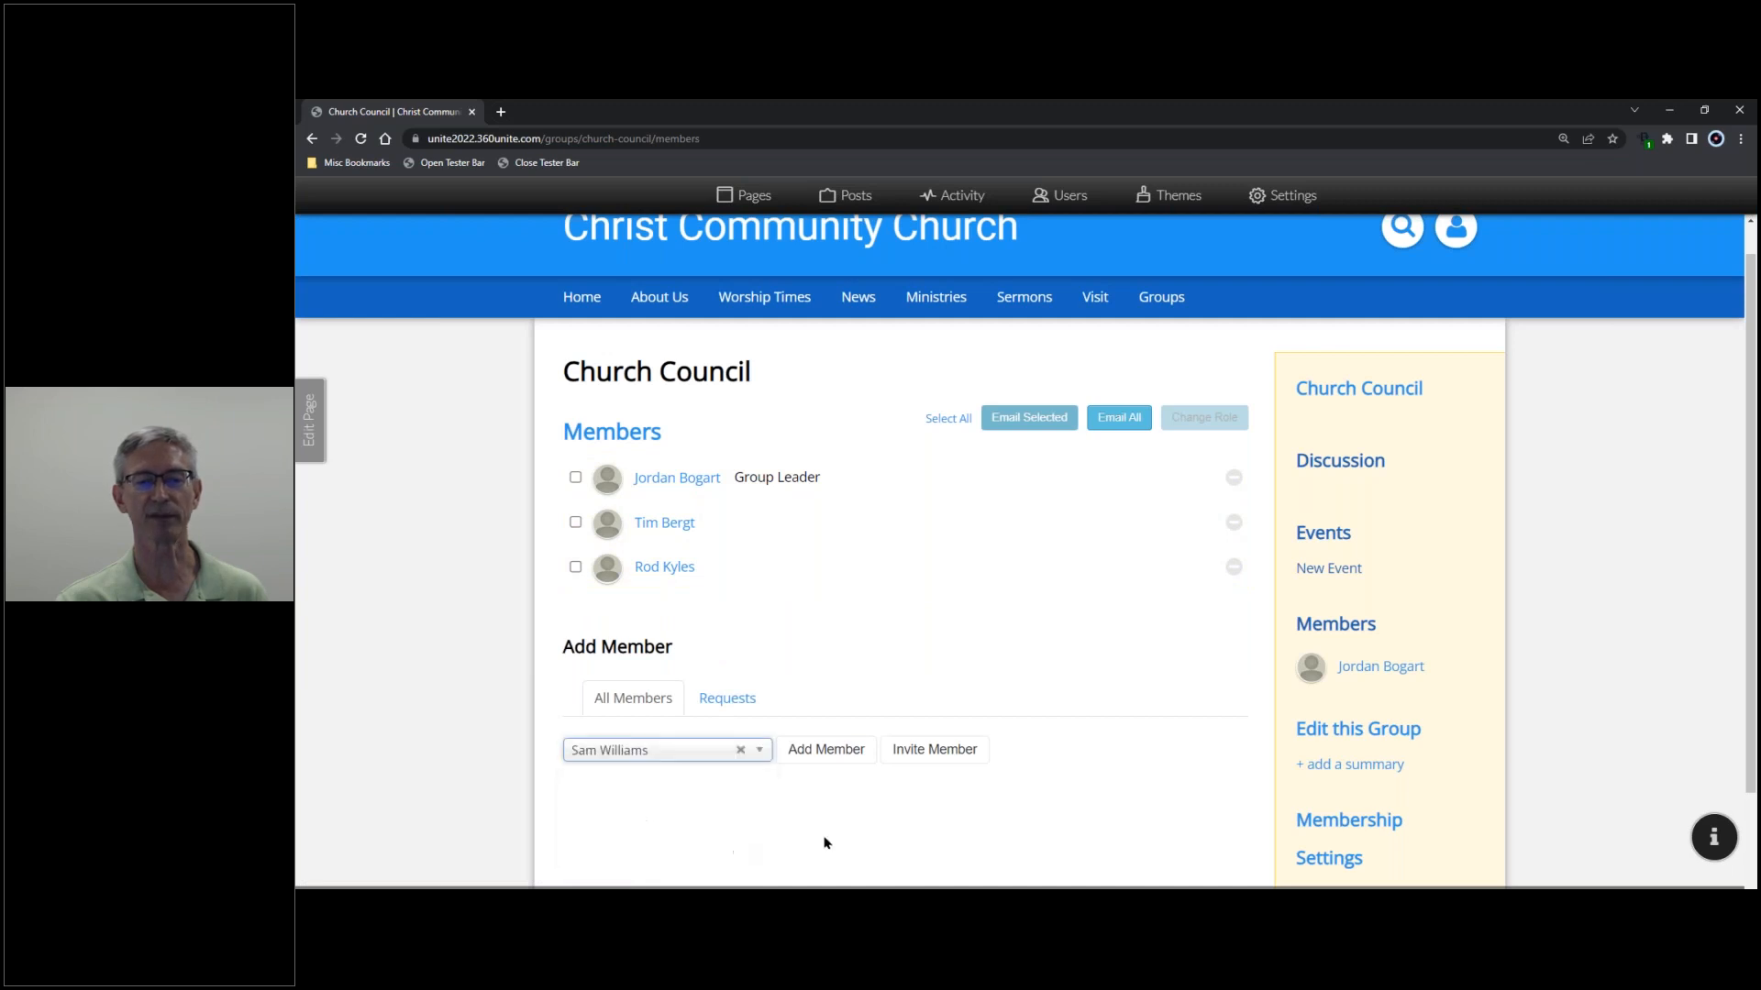
{"action": "left_click", "coordinate": [855, 754]}
- Add the remaining two people, bringing the group to six members
{"action": "left_click", "coordinate": [758, 794]}
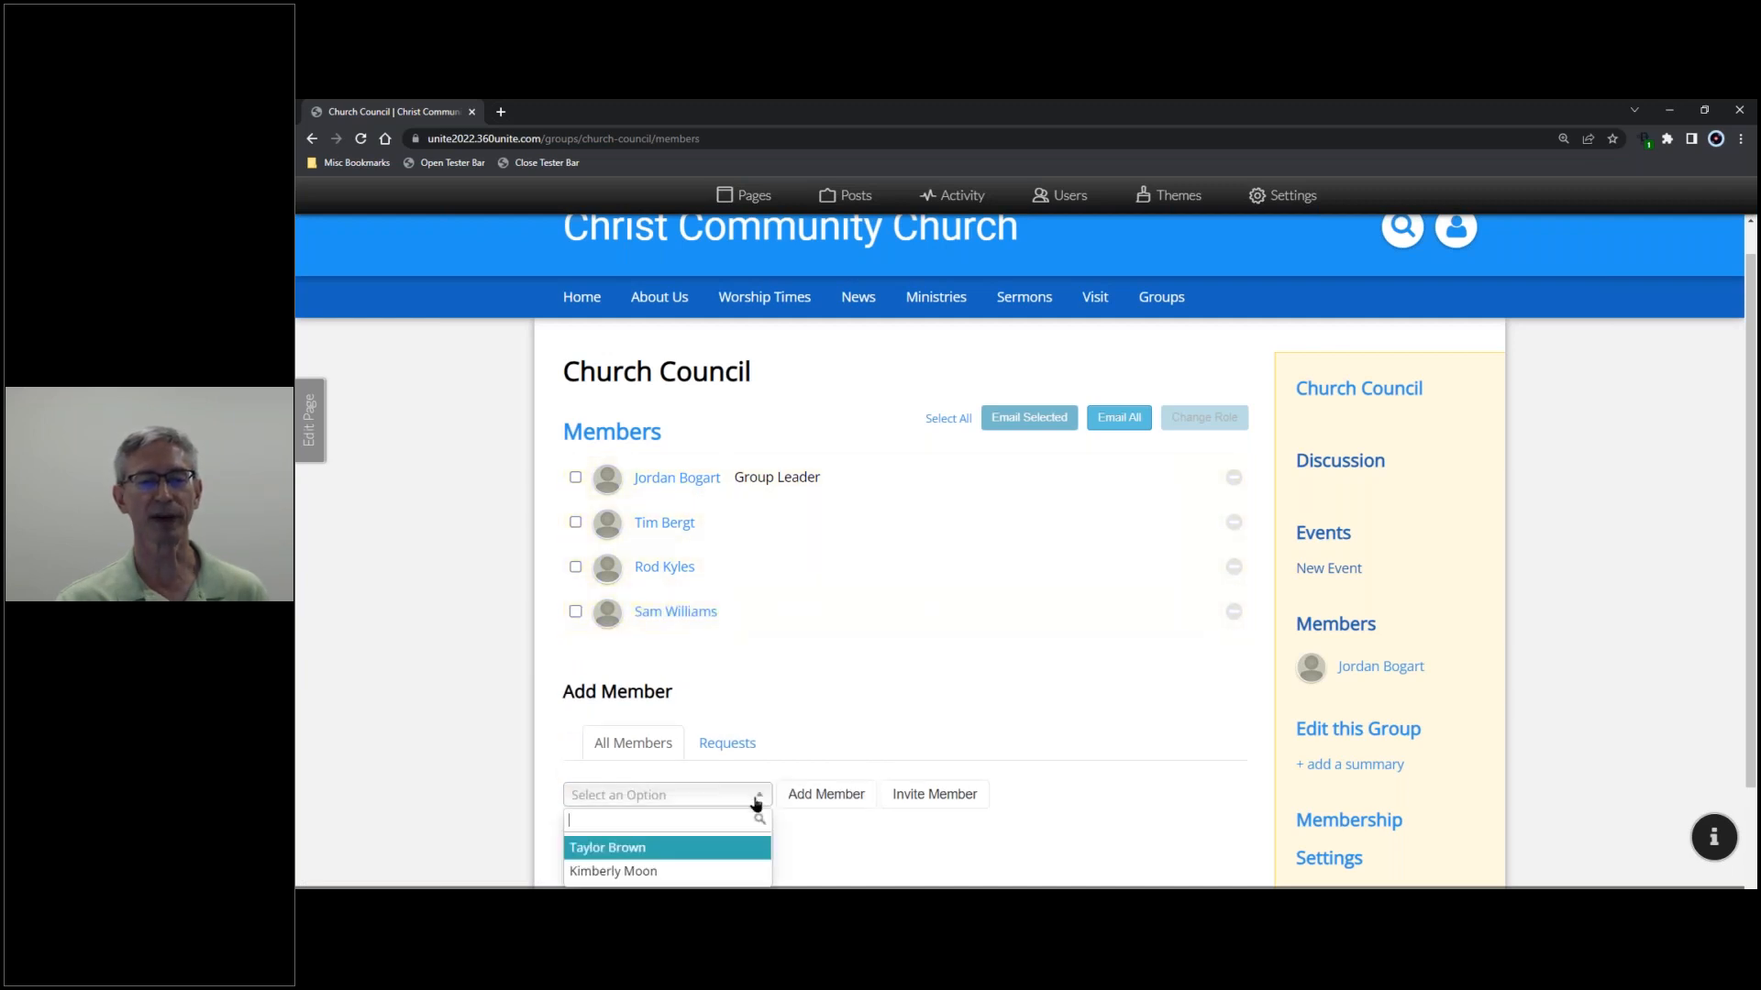
{"action": "left_click", "coordinate": [743, 846]}
{"action": "left_click", "coordinate": [819, 795]}
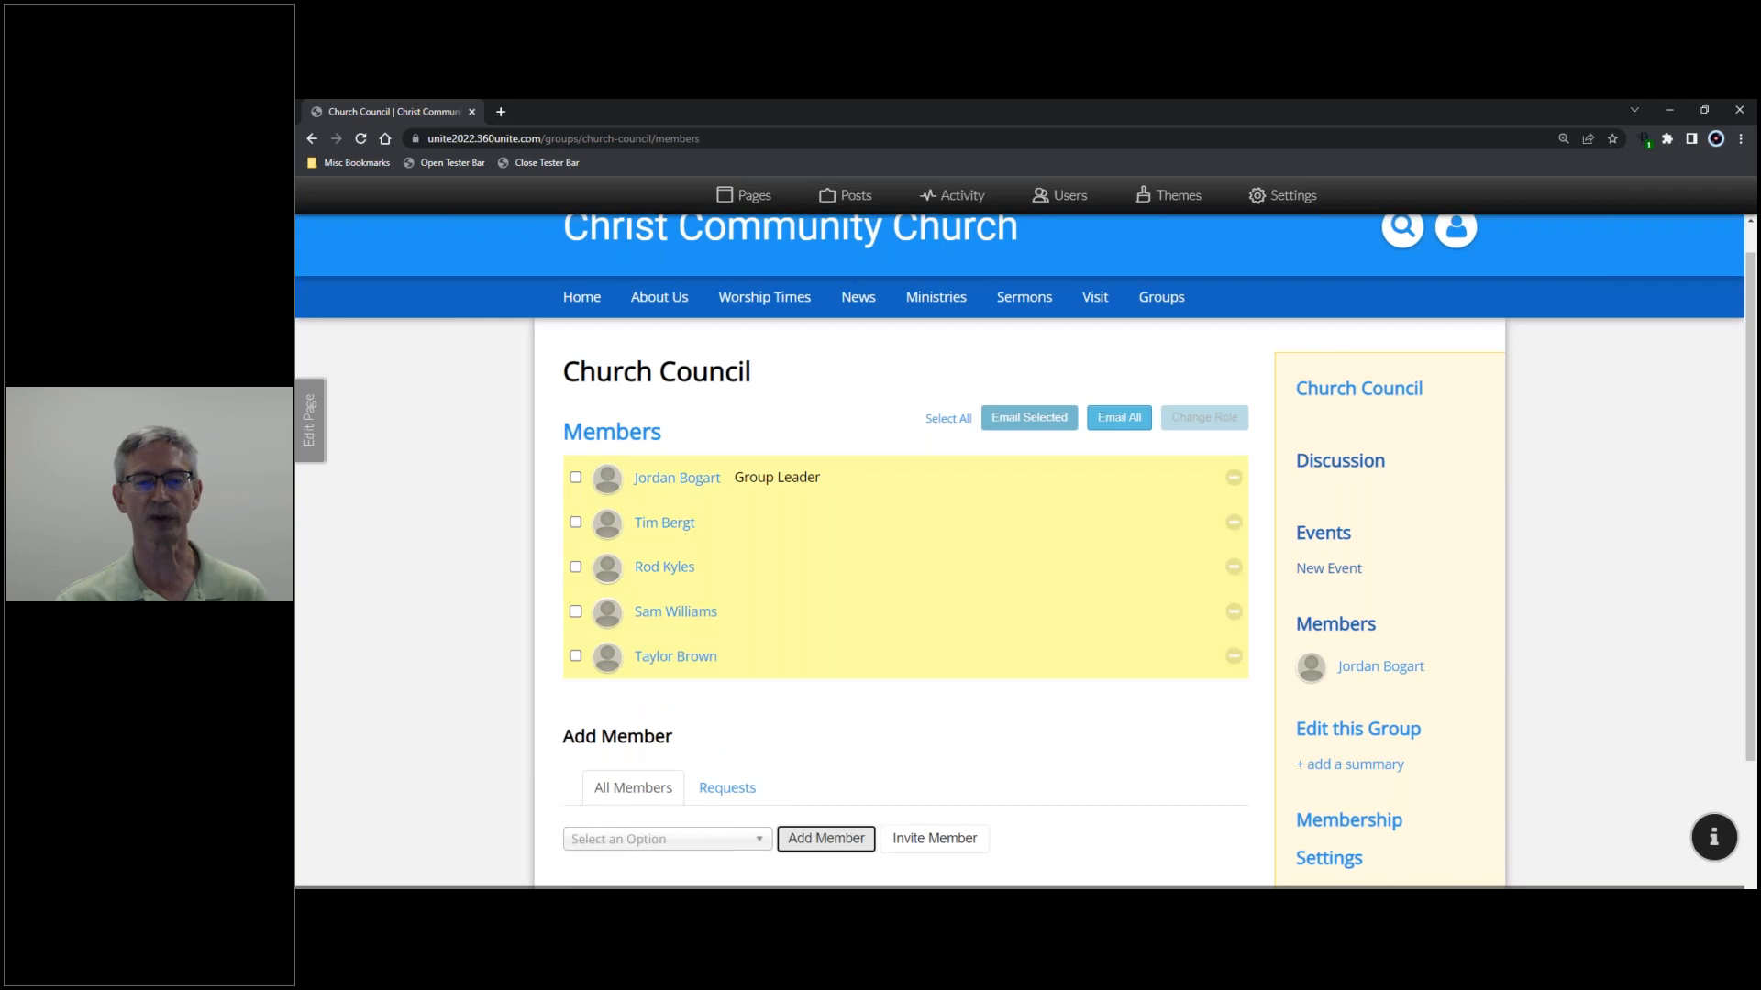
{"action": "left_click", "coordinate": [754, 840]}
{"action": "scroll", "coordinate": [707, 822], "scroll_direction": "down", "scroll_amount": 2}
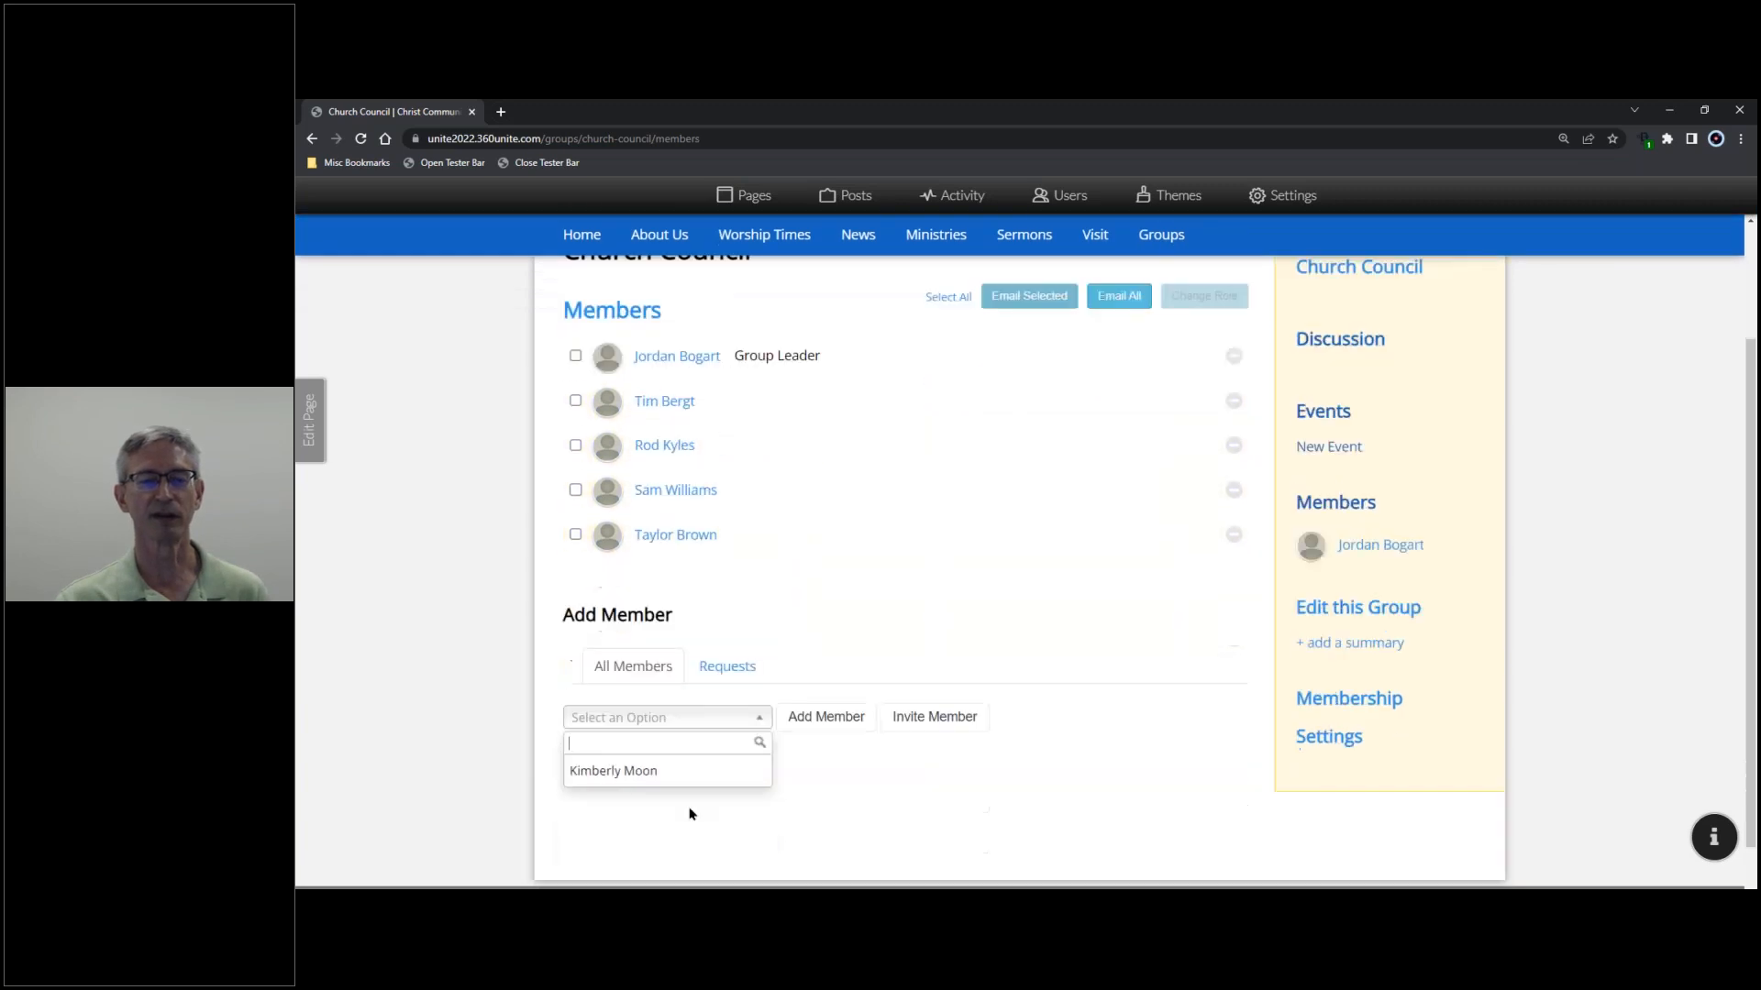
{"action": "left_click", "coordinate": [676, 739]}
{"action": "left_click", "coordinate": [825, 689]}
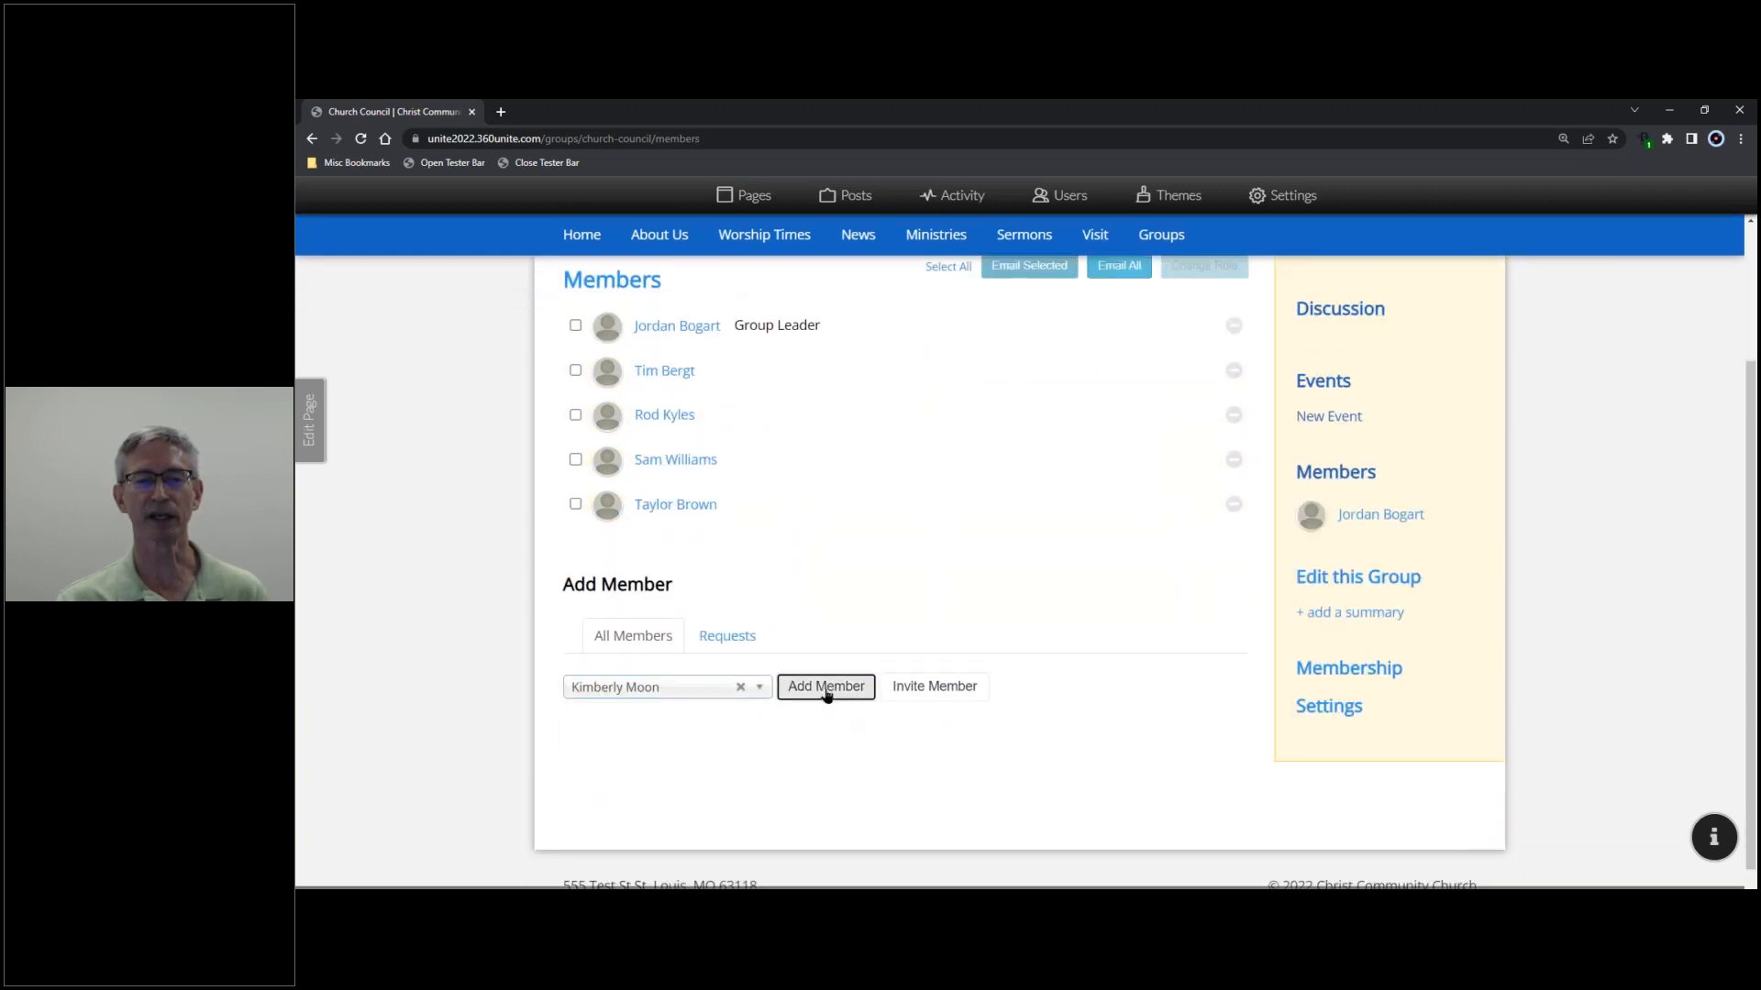
{"action": "left_click", "coordinate": [838, 613]}
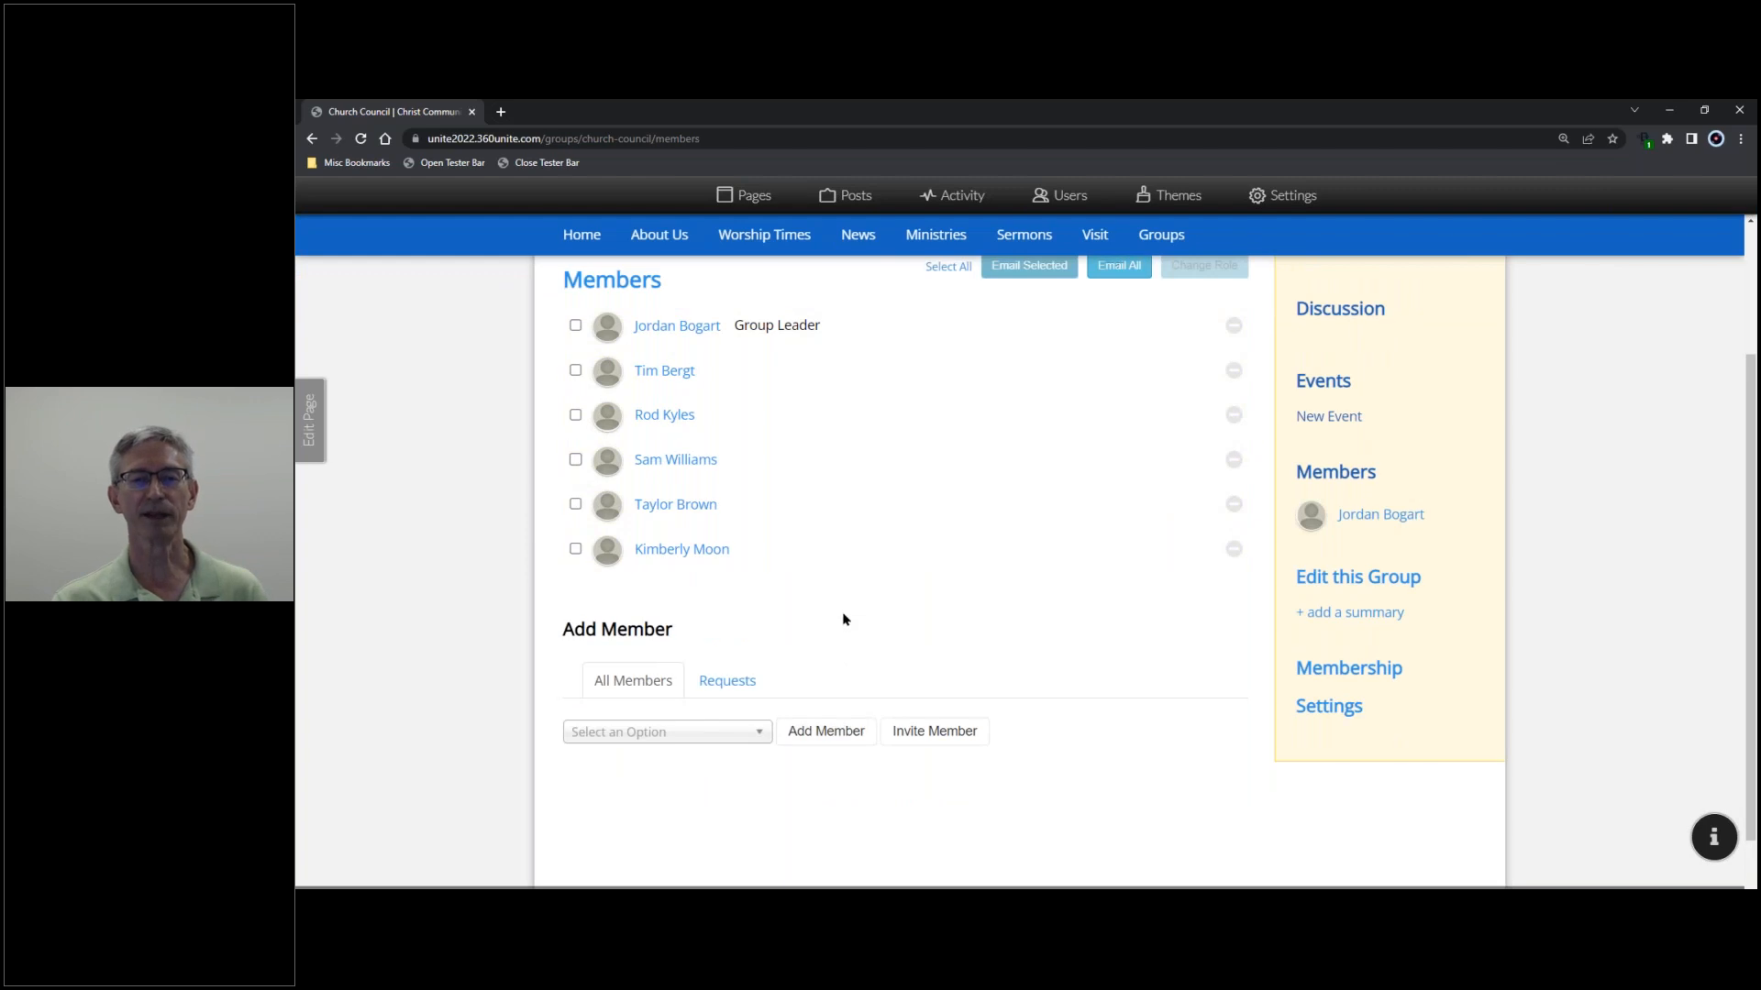
{"action": "scroll", "coordinate": [854, 634], "scroll_direction": "up", "scroll_amount": 1}
{"action": "scroll", "coordinate": [853, 640], "scroll_direction": "up", "scroll_amount": 1}
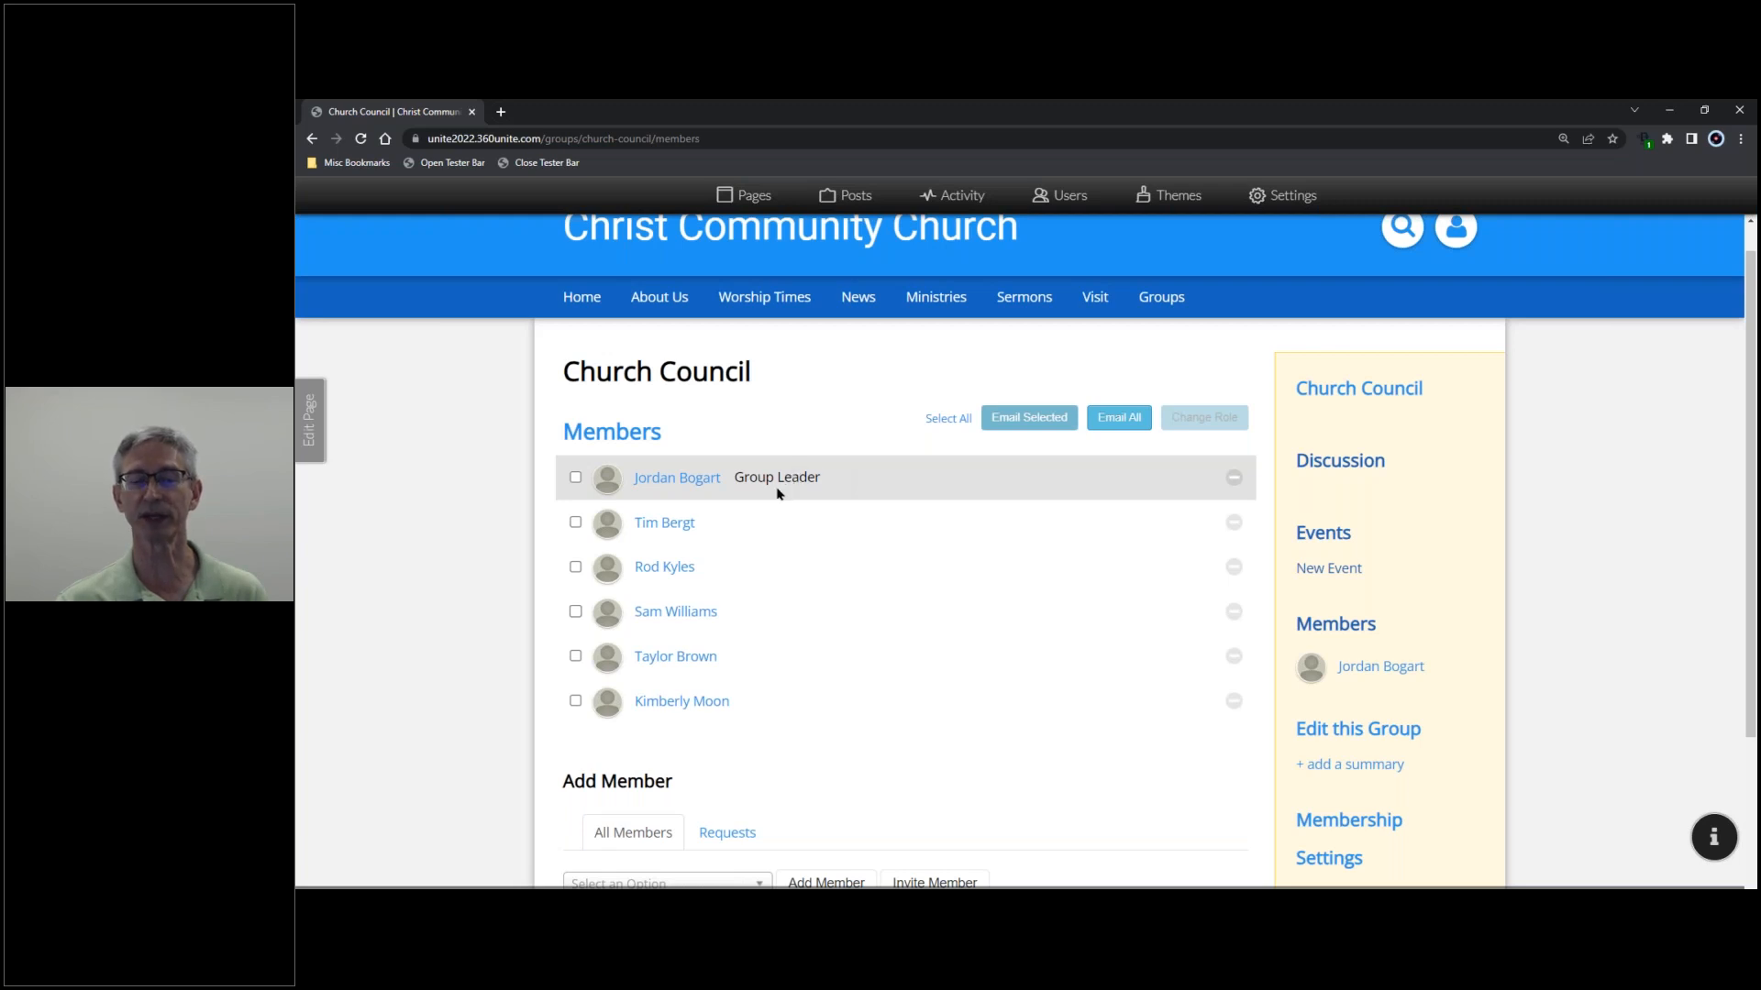
- Promote the second listed member to Group Leader using Change Role
{"action": "left_click", "coordinate": [576, 525]}
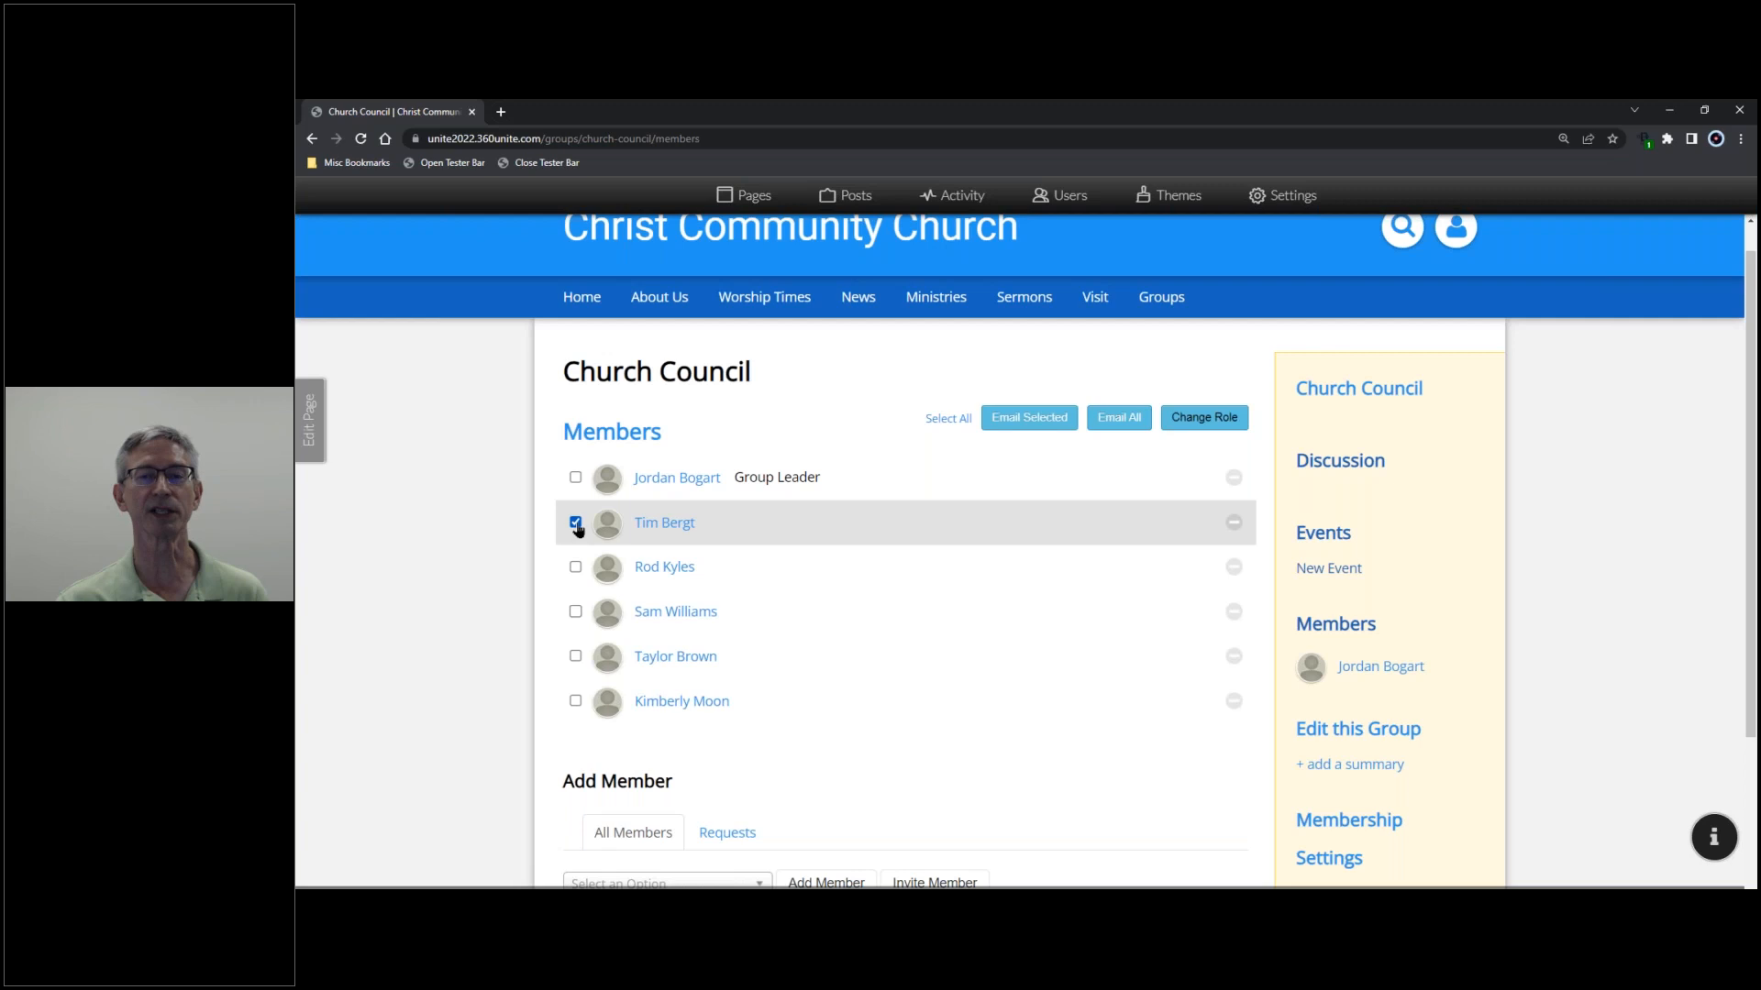
{"action": "left_click", "coordinate": [1200, 419]}
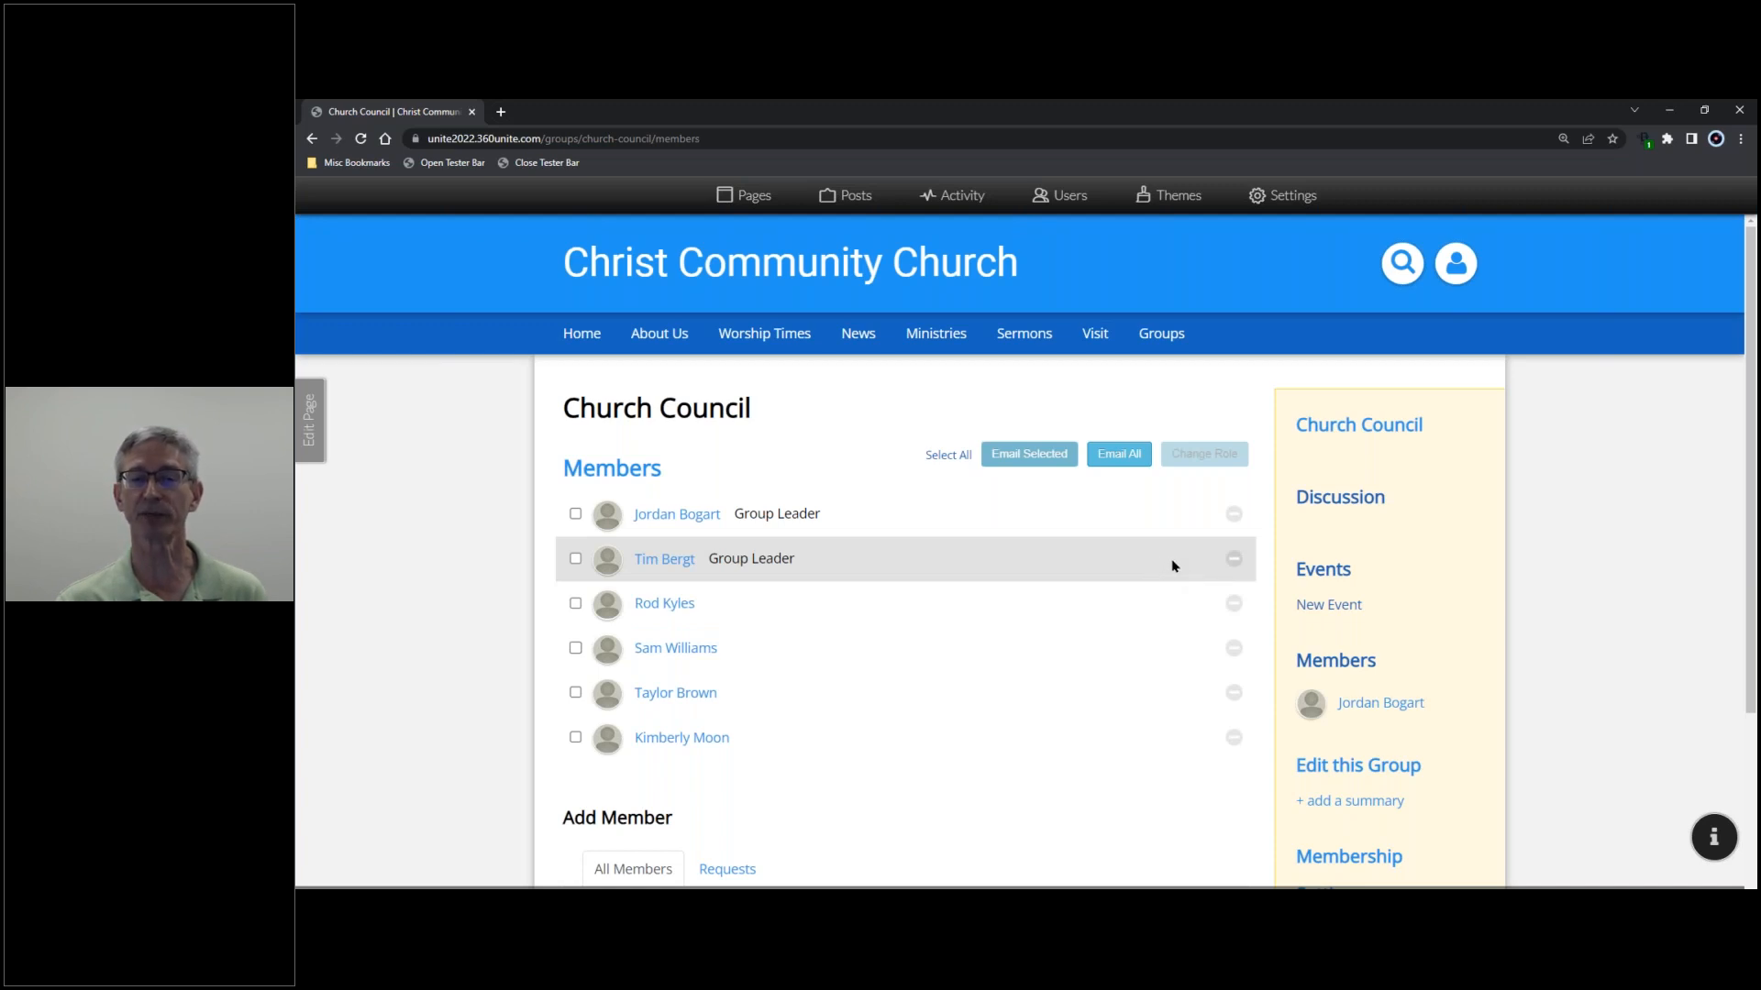
{"action": "scroll", "coordinate": [1423, 585], "scroll_direction": "down", "scroll_amount": 1}
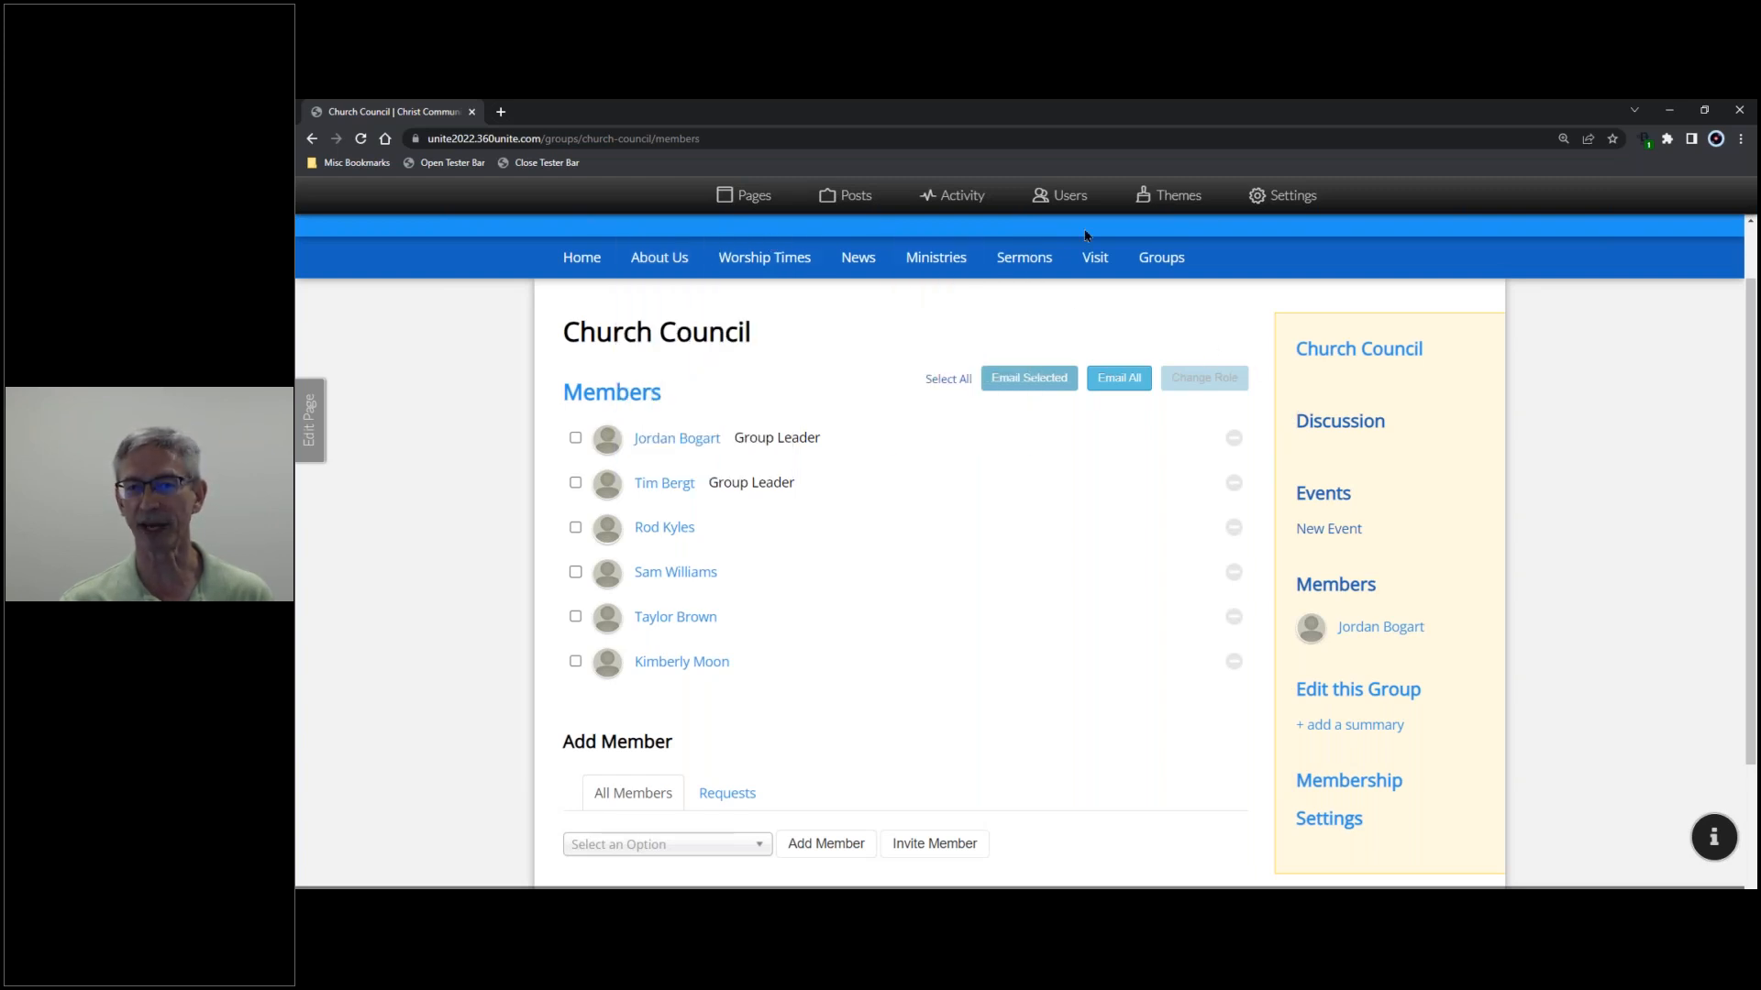
{"action": "mouse_move", "coordinate": [1164, 275]}
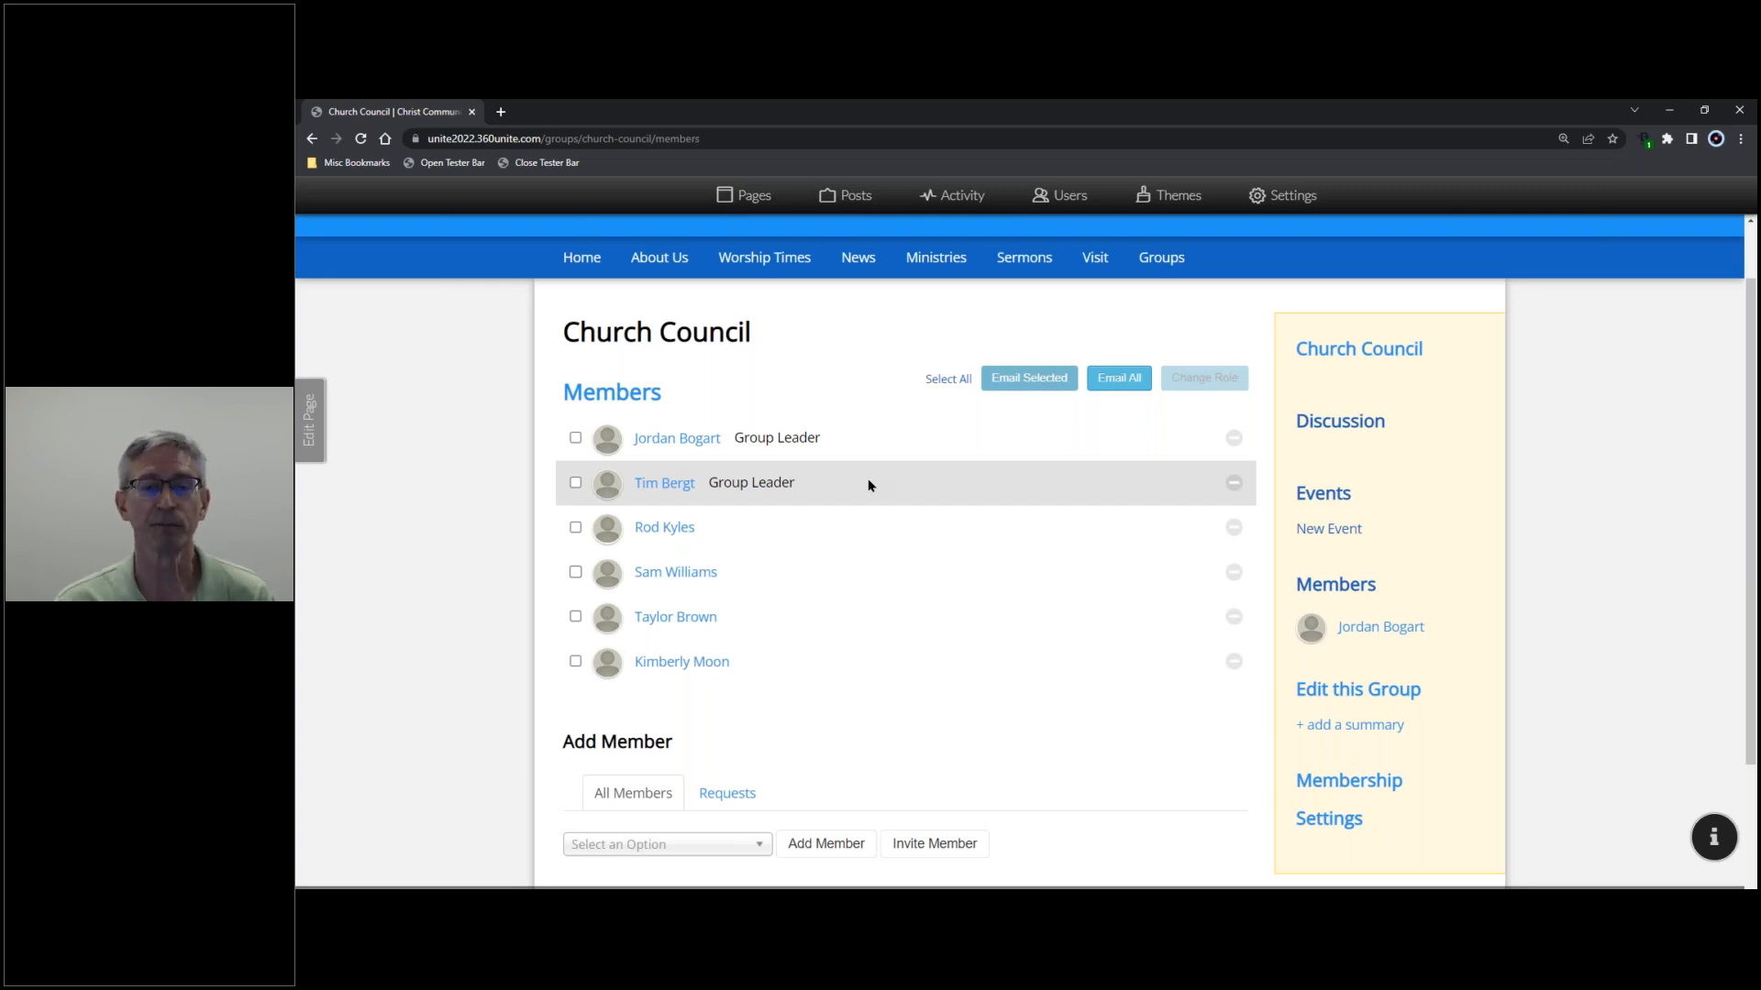
{"action": "scroll", "coordinate": [890, 499], "scroll_direction": "down", "scroll_amount": 3}
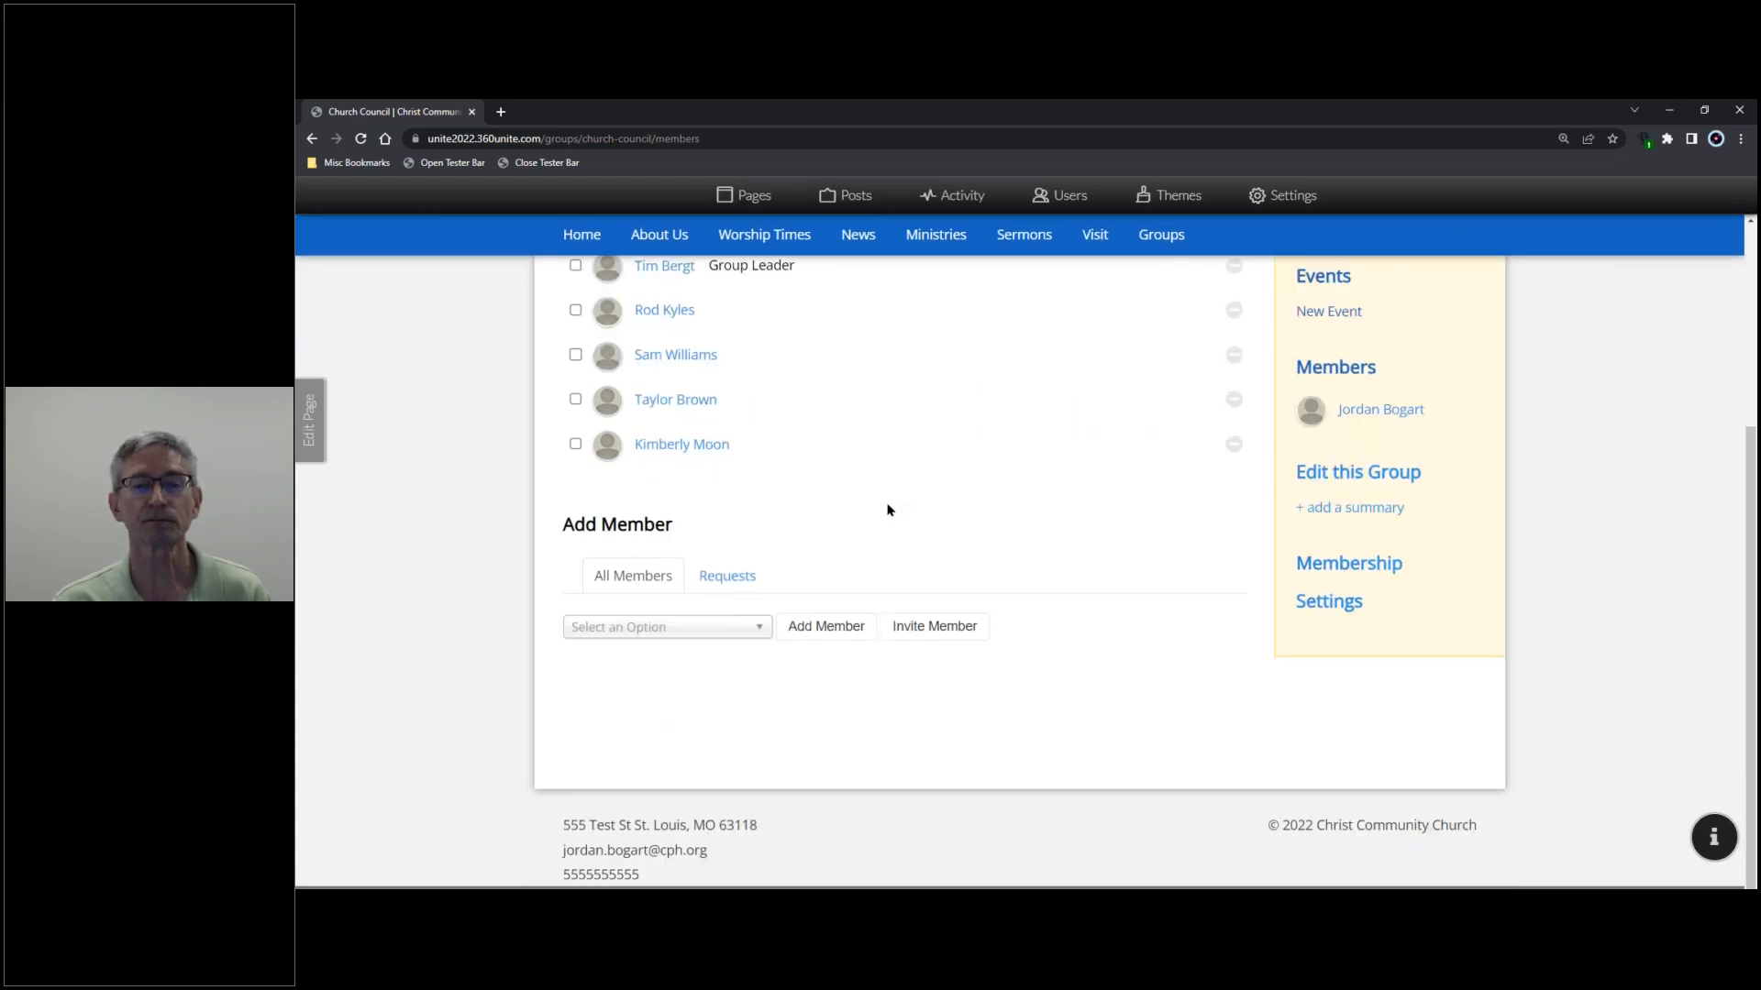
- Create the Outreach and Ideas group pages in the edit form and save the group
{"action": "left_click", "coordinate": [1355, 479]}
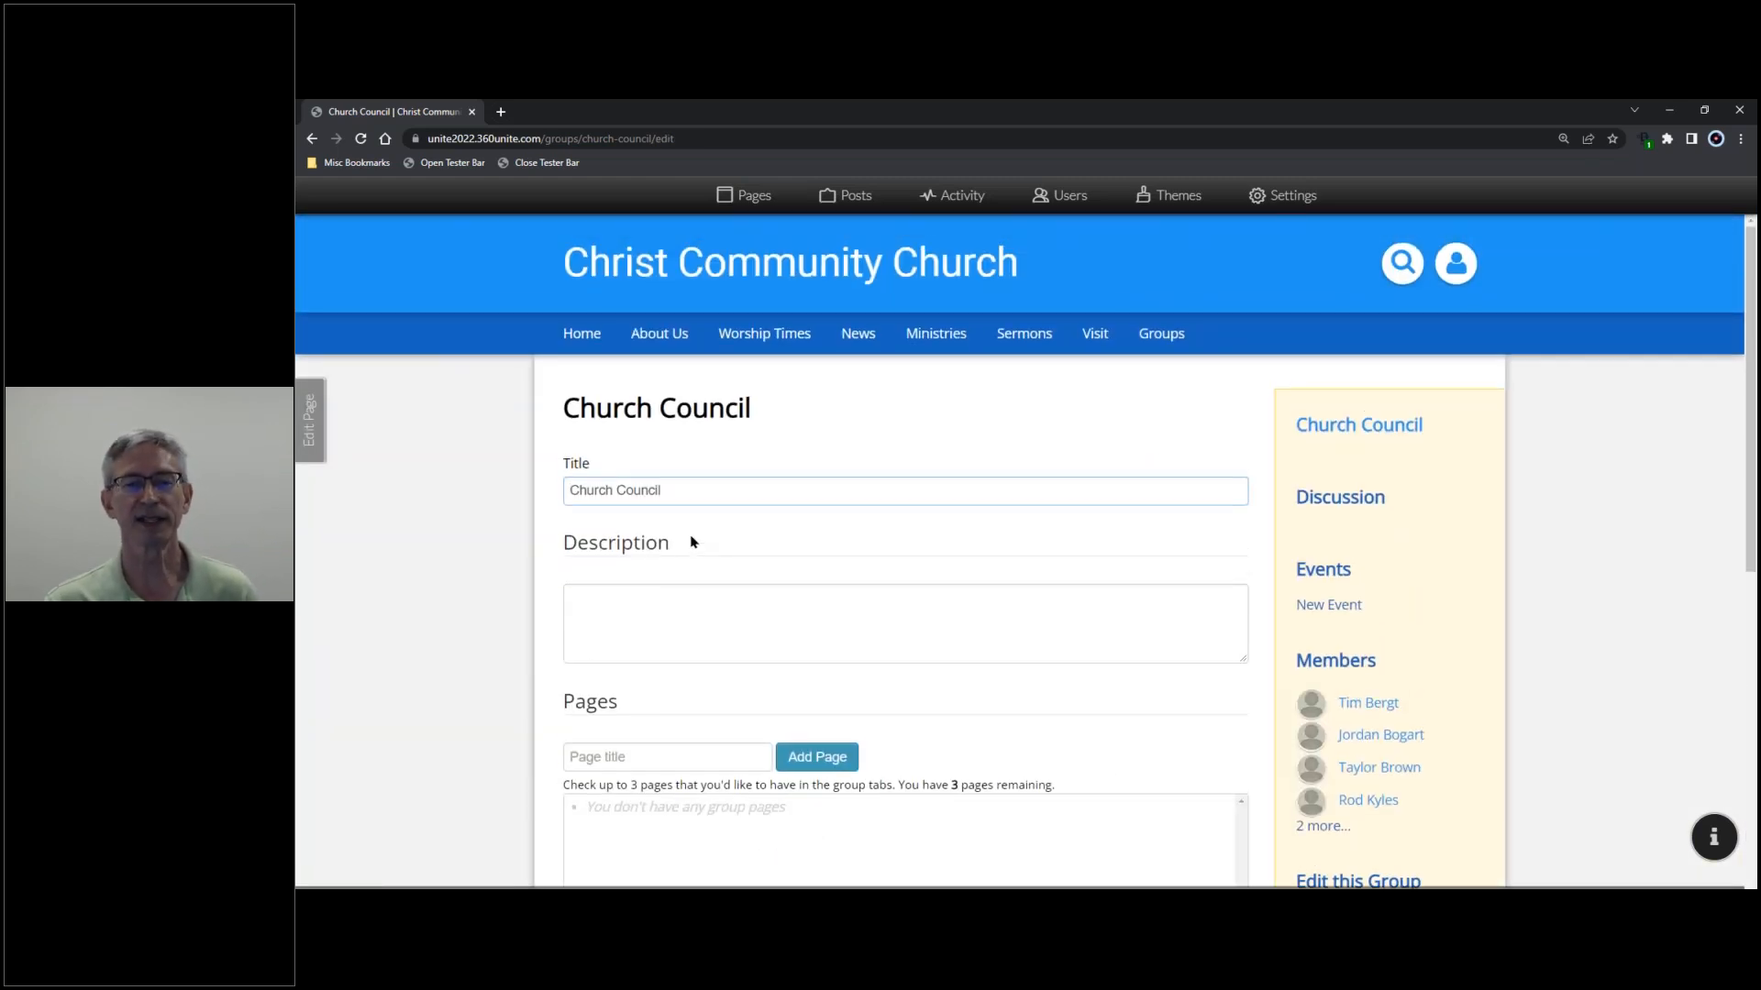
{"action": "scroll", "coordinate": [639, 597], "scroll_direction": "down", "scroll_amount": 1}
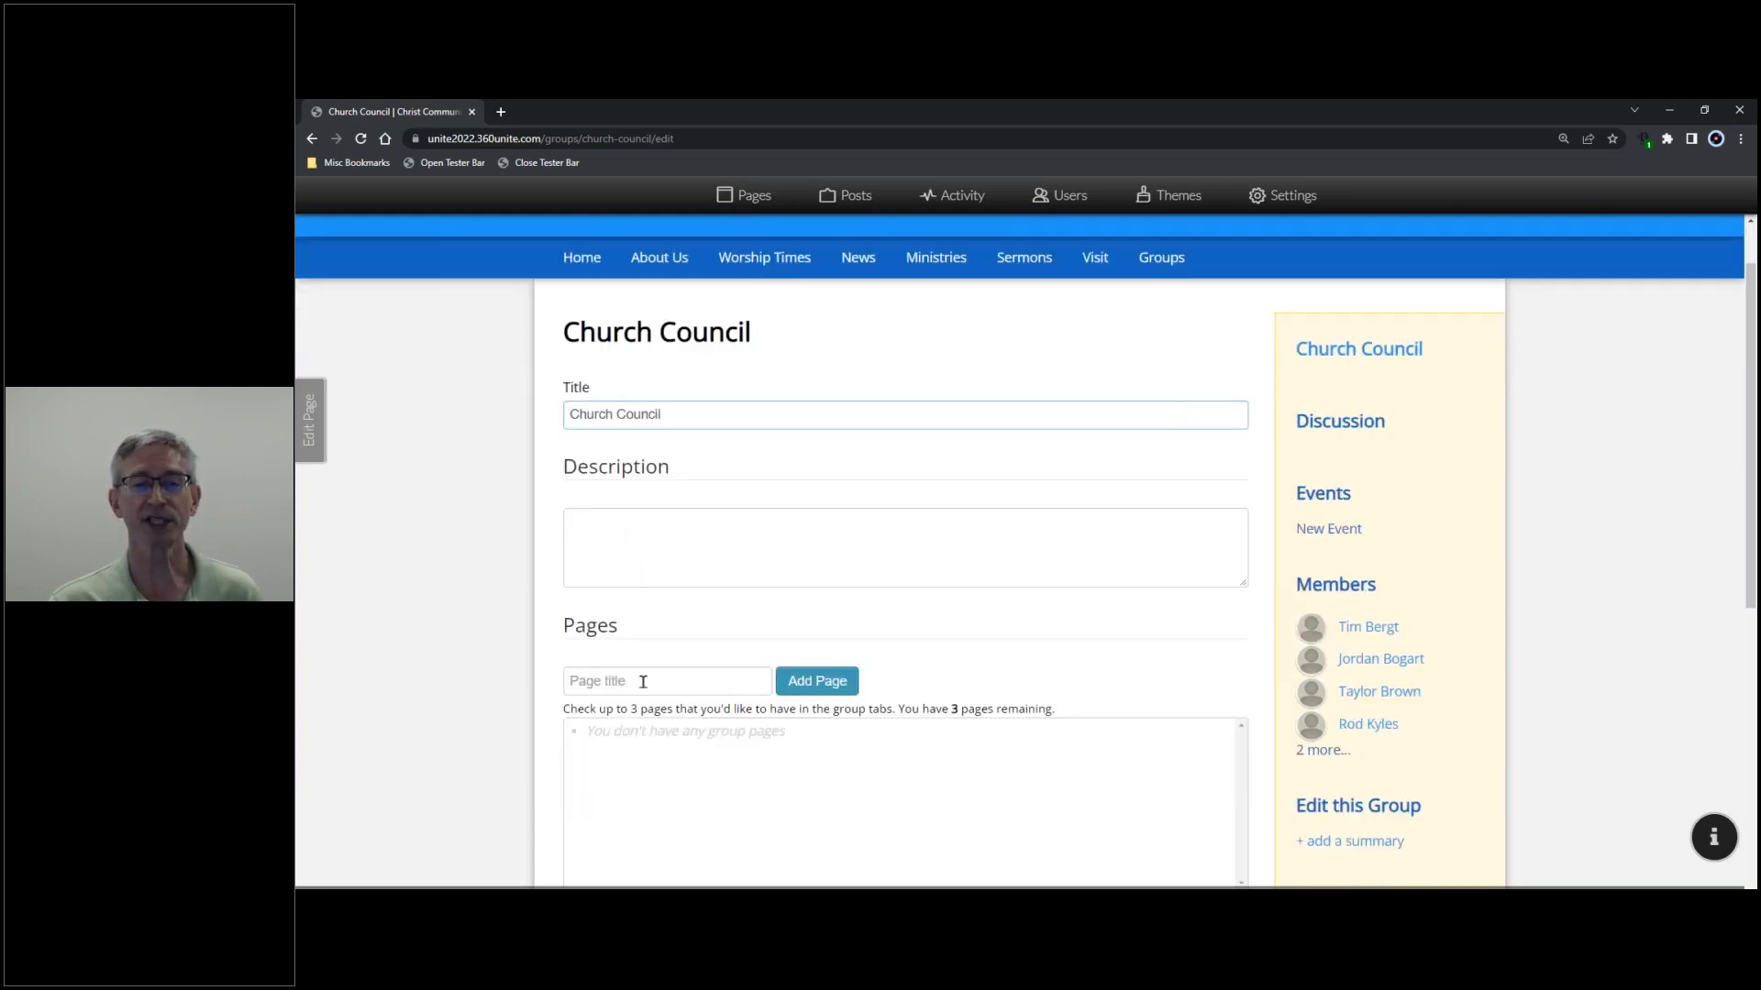
{"action": "scroll", "coordinate": [643, 681], "scroll_direction": "down", "scroll_amount": 2}
{"action": "left_click", "coordinate": [650, 532]}
{"action": "type", "text": "Outreach"}
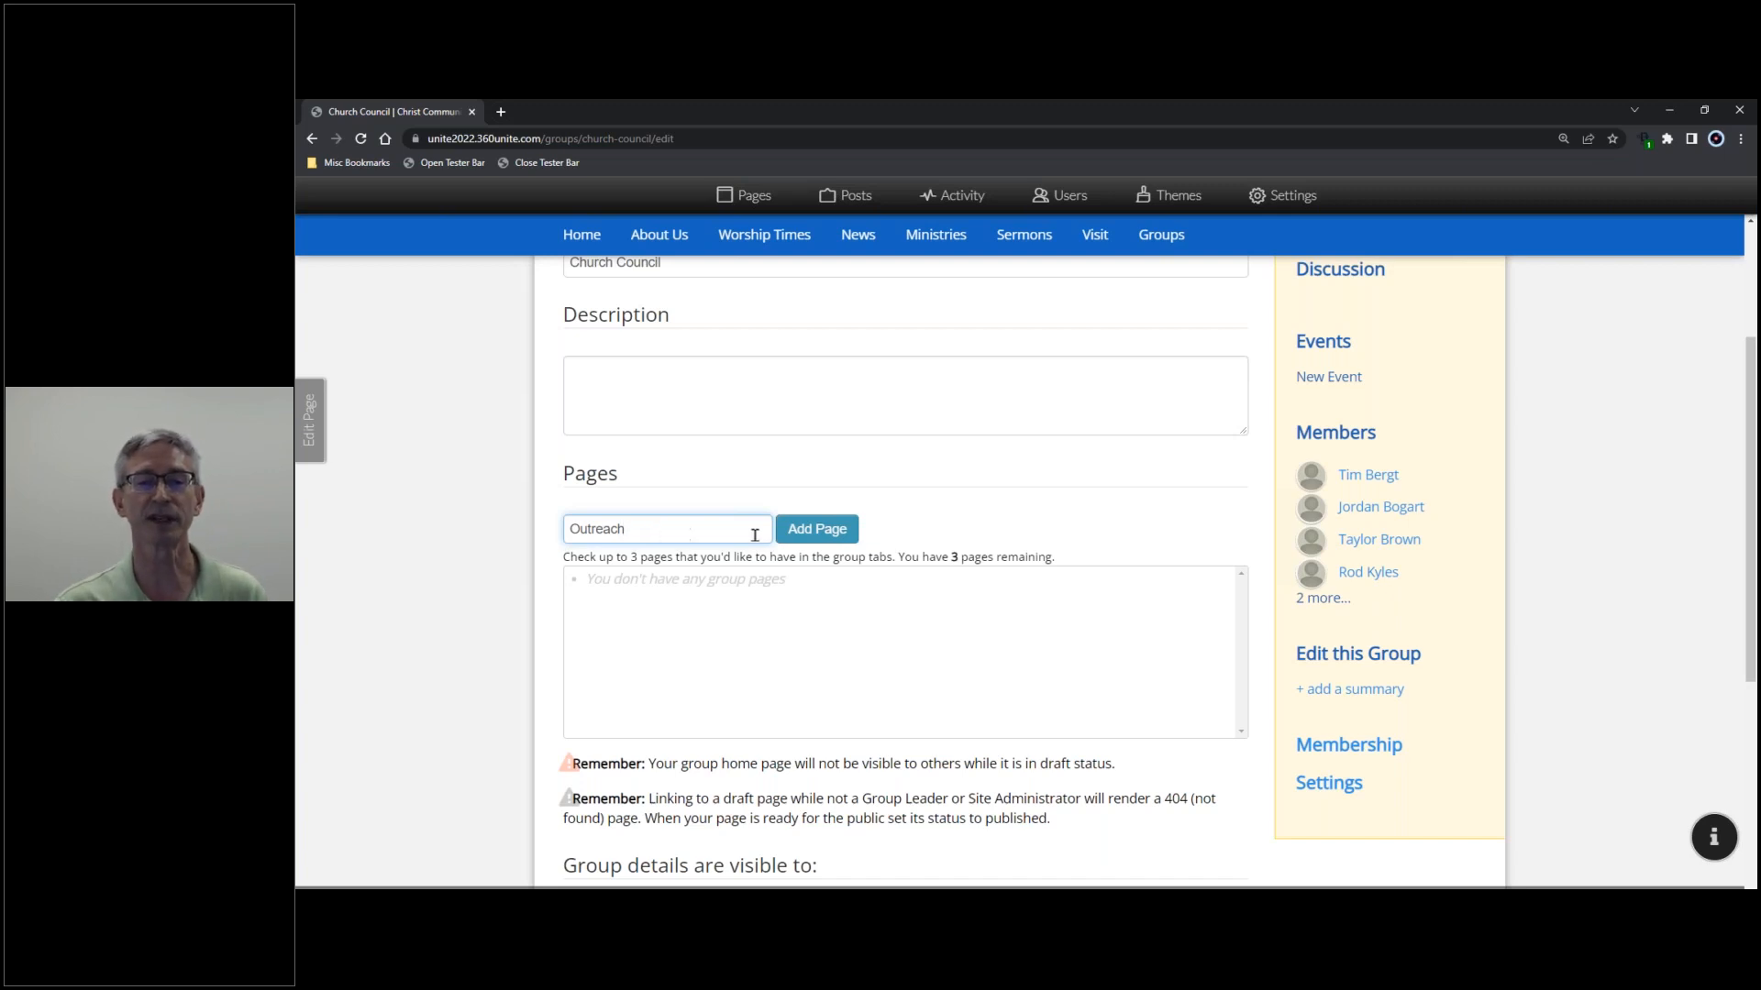
{"action": "left_click", "coordinate": [807, 541]}
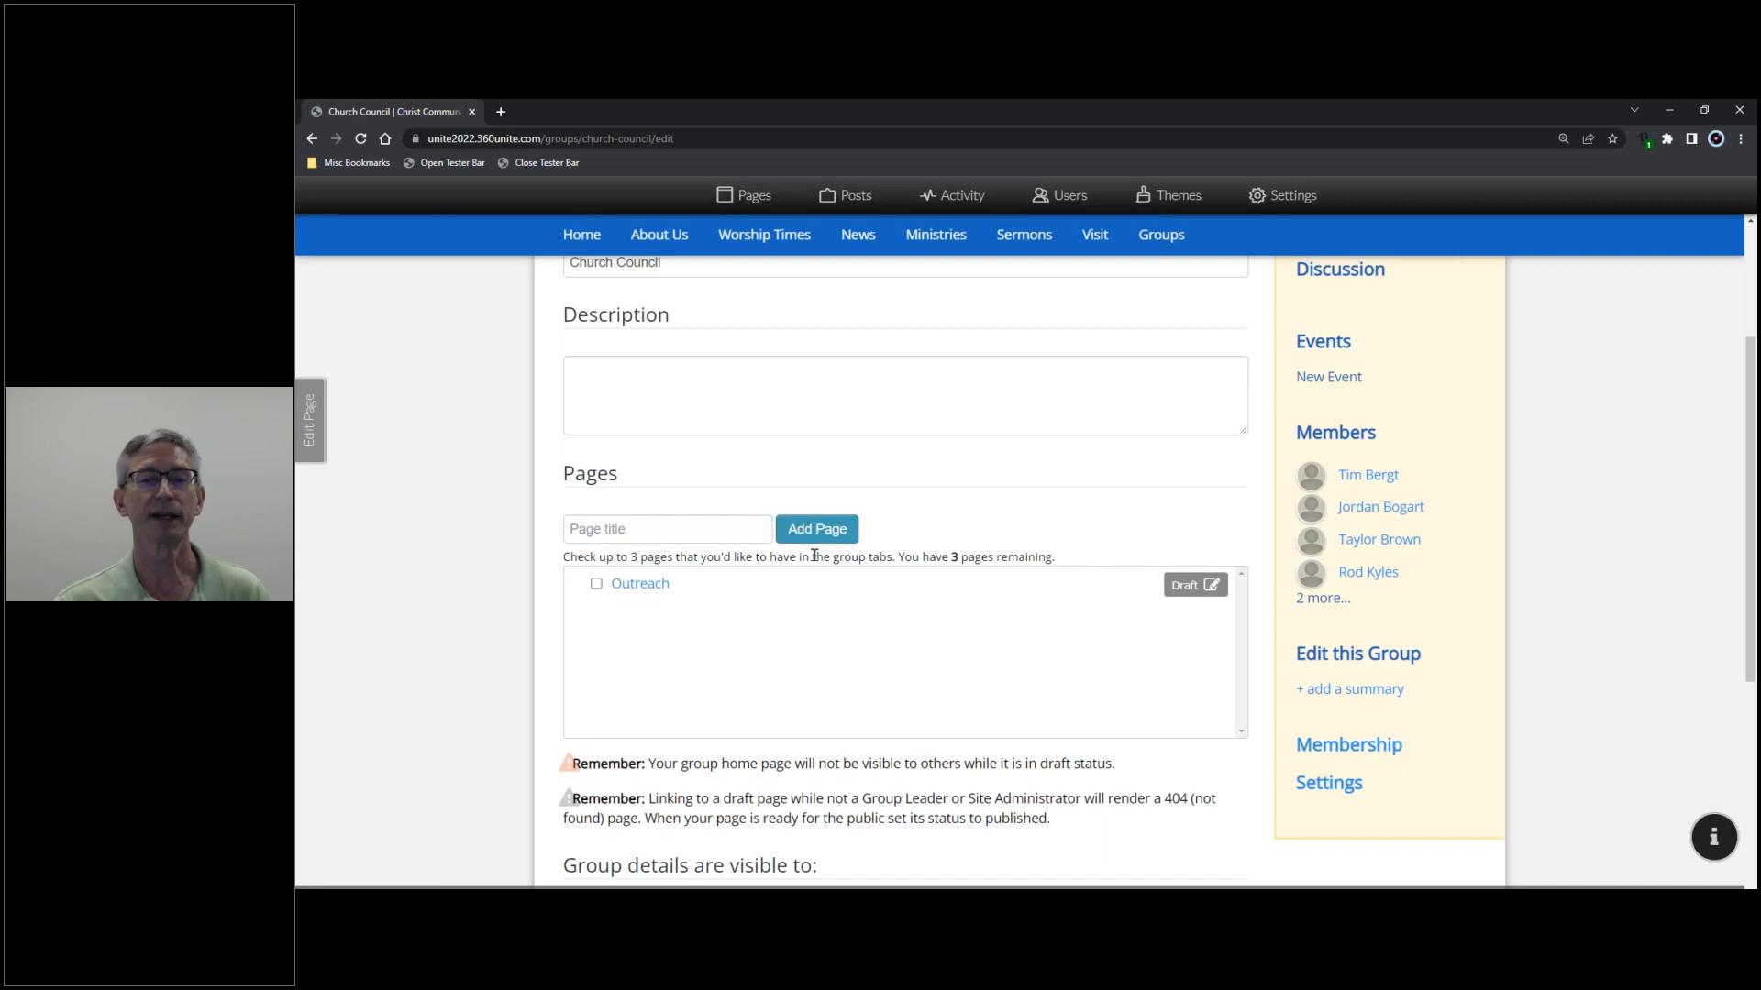
{"action": "left_click", "coordinate": [665, 529]}
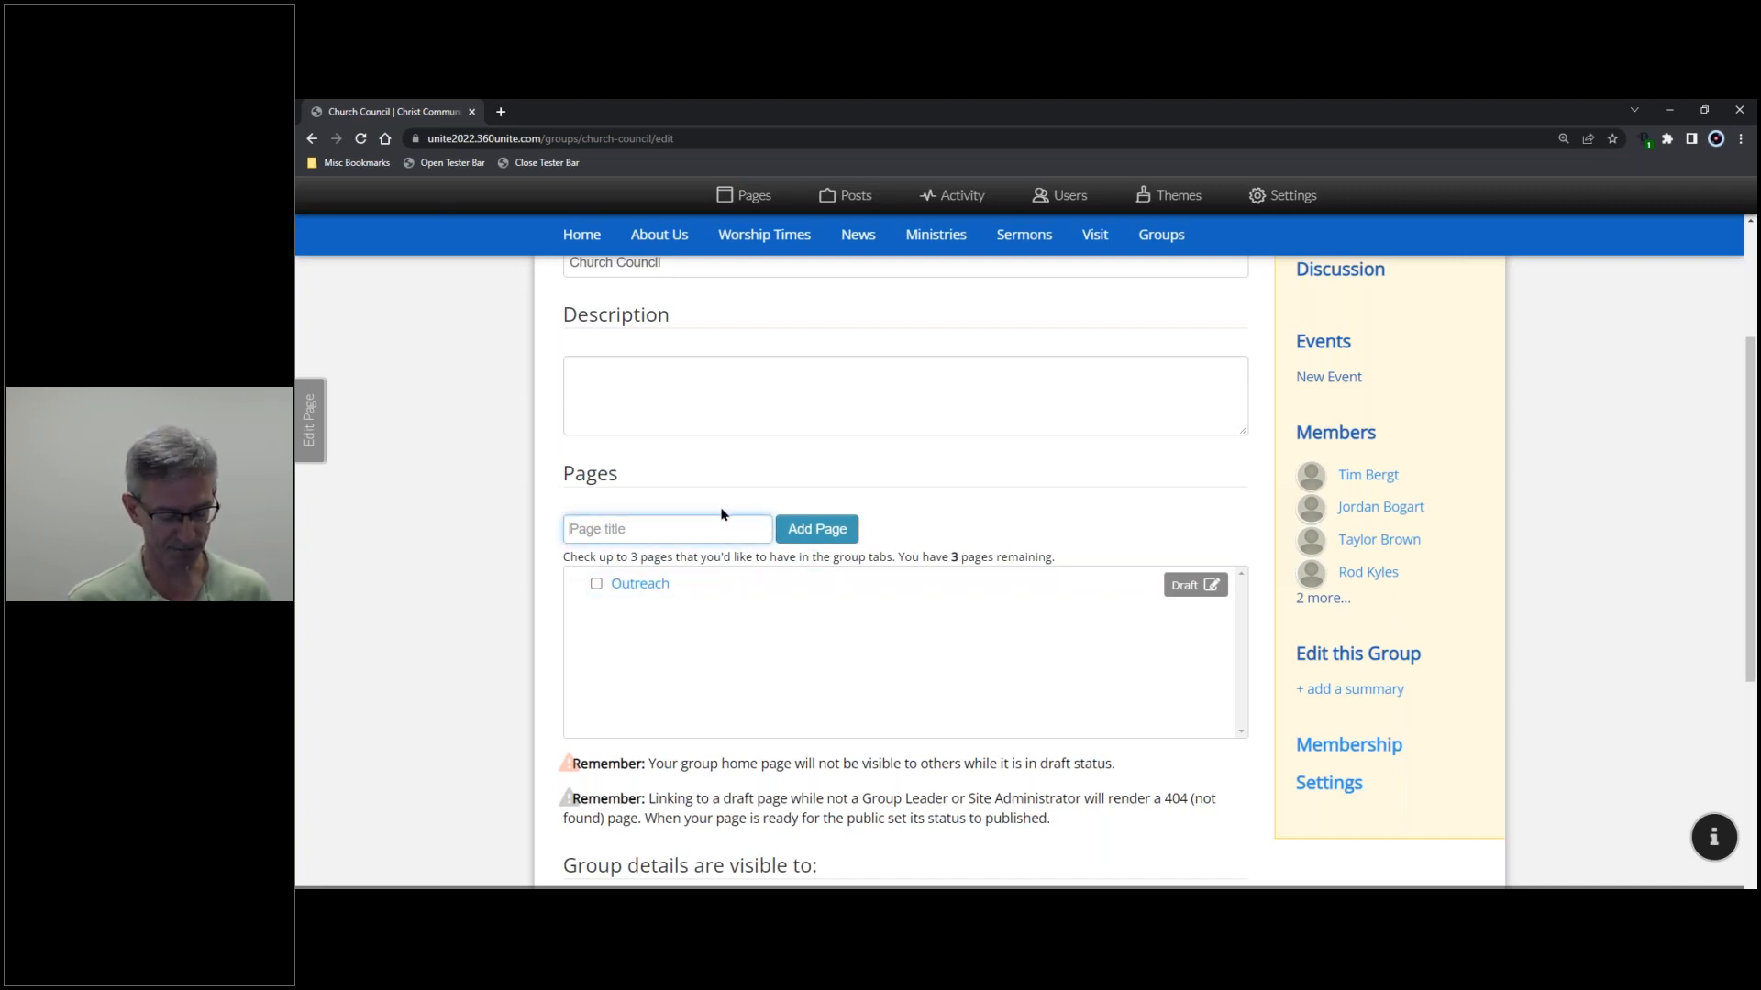
{"action": "type", "text": "Ideas"}
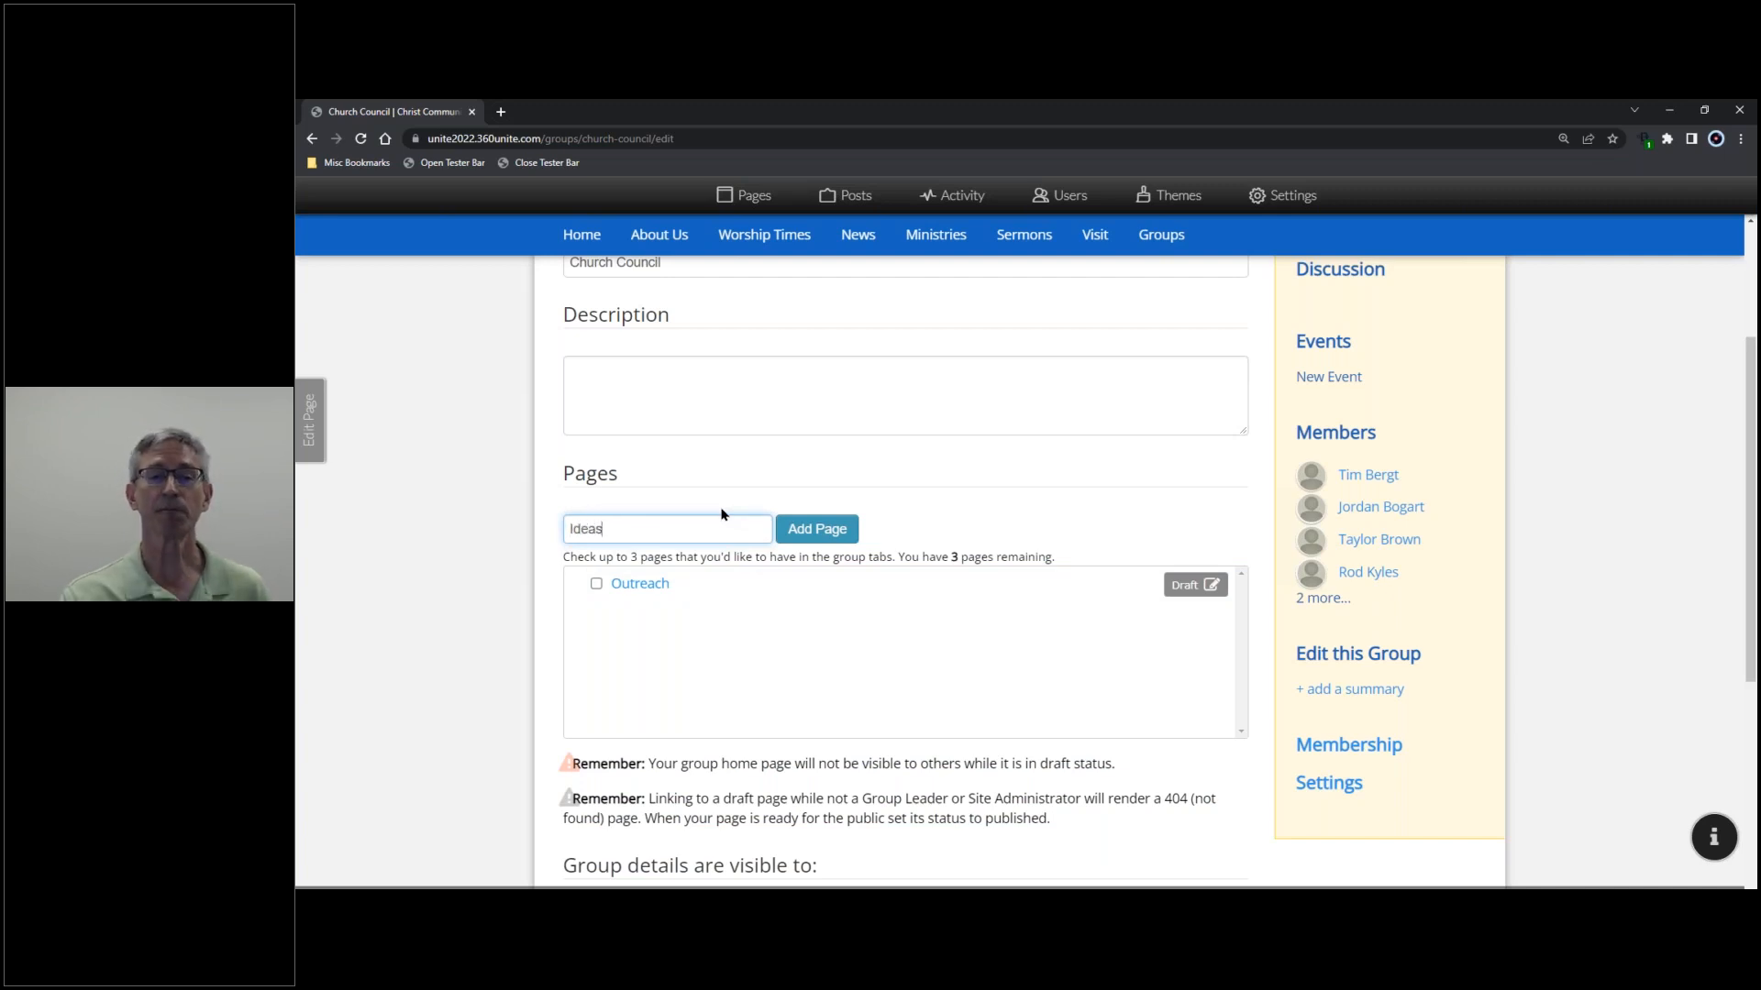
{"action": "left_click", "coordinate": [813, 530]}
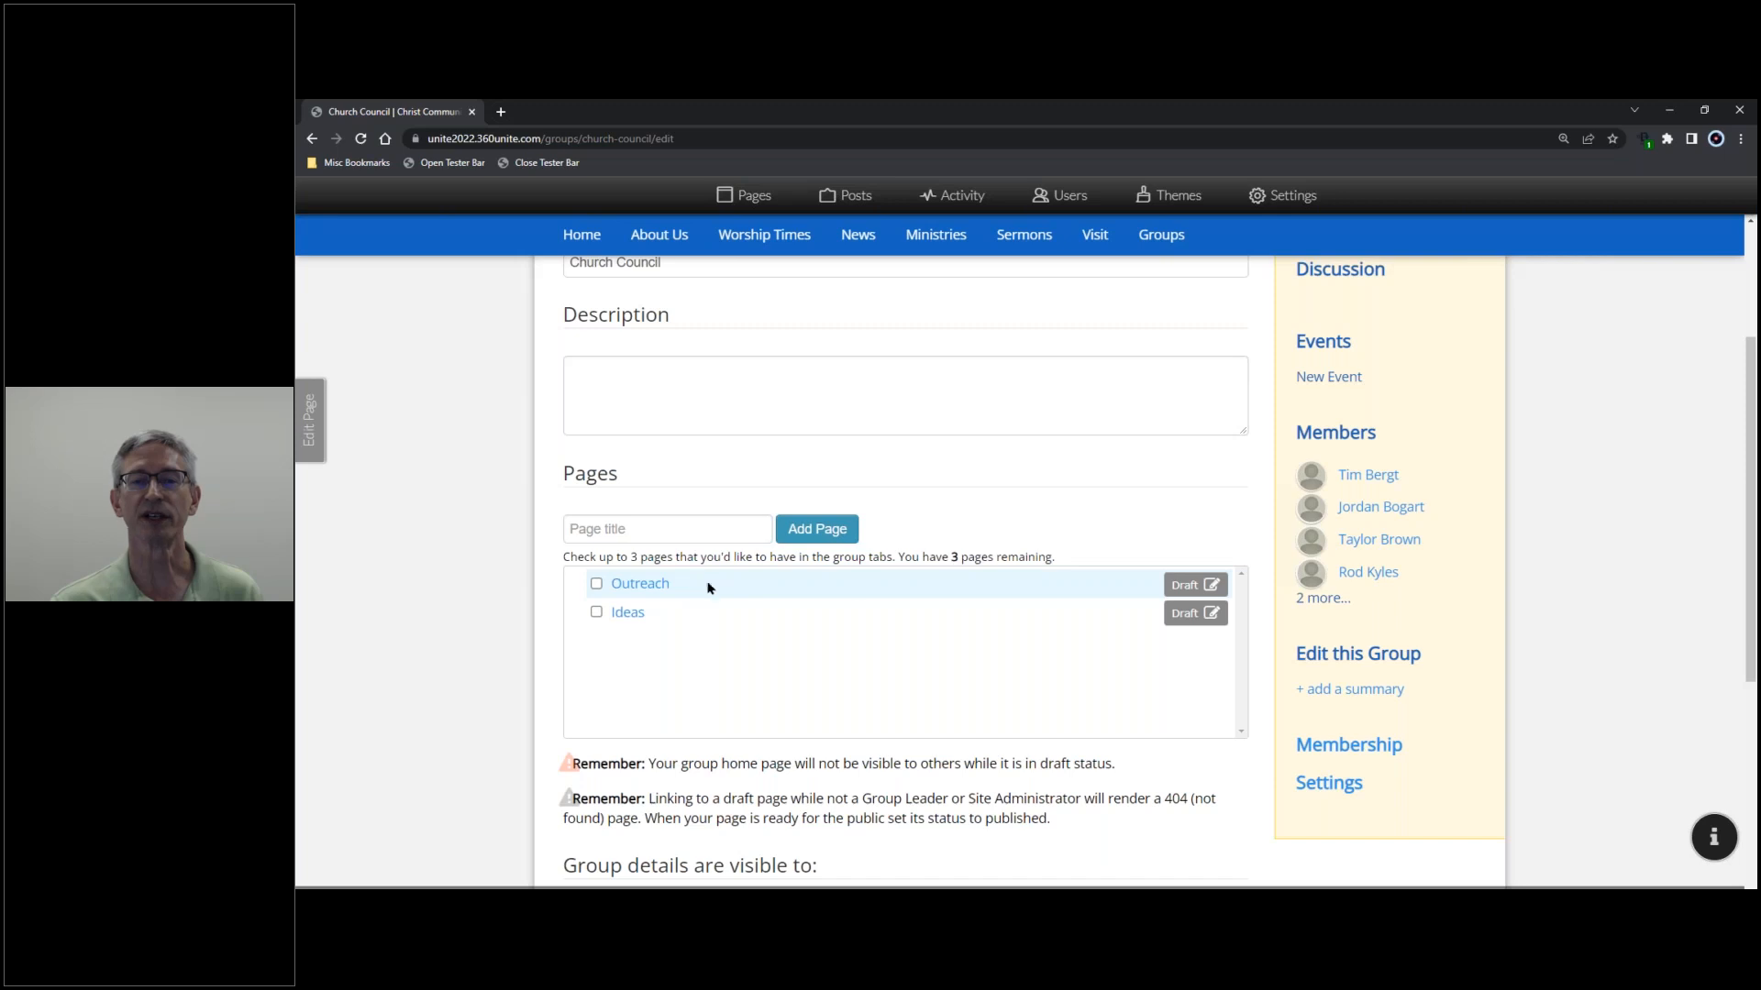
{"action": "scroll", "coordinate": [1103, 635], "scroll_direction": "down", "scroll_amount": 4}
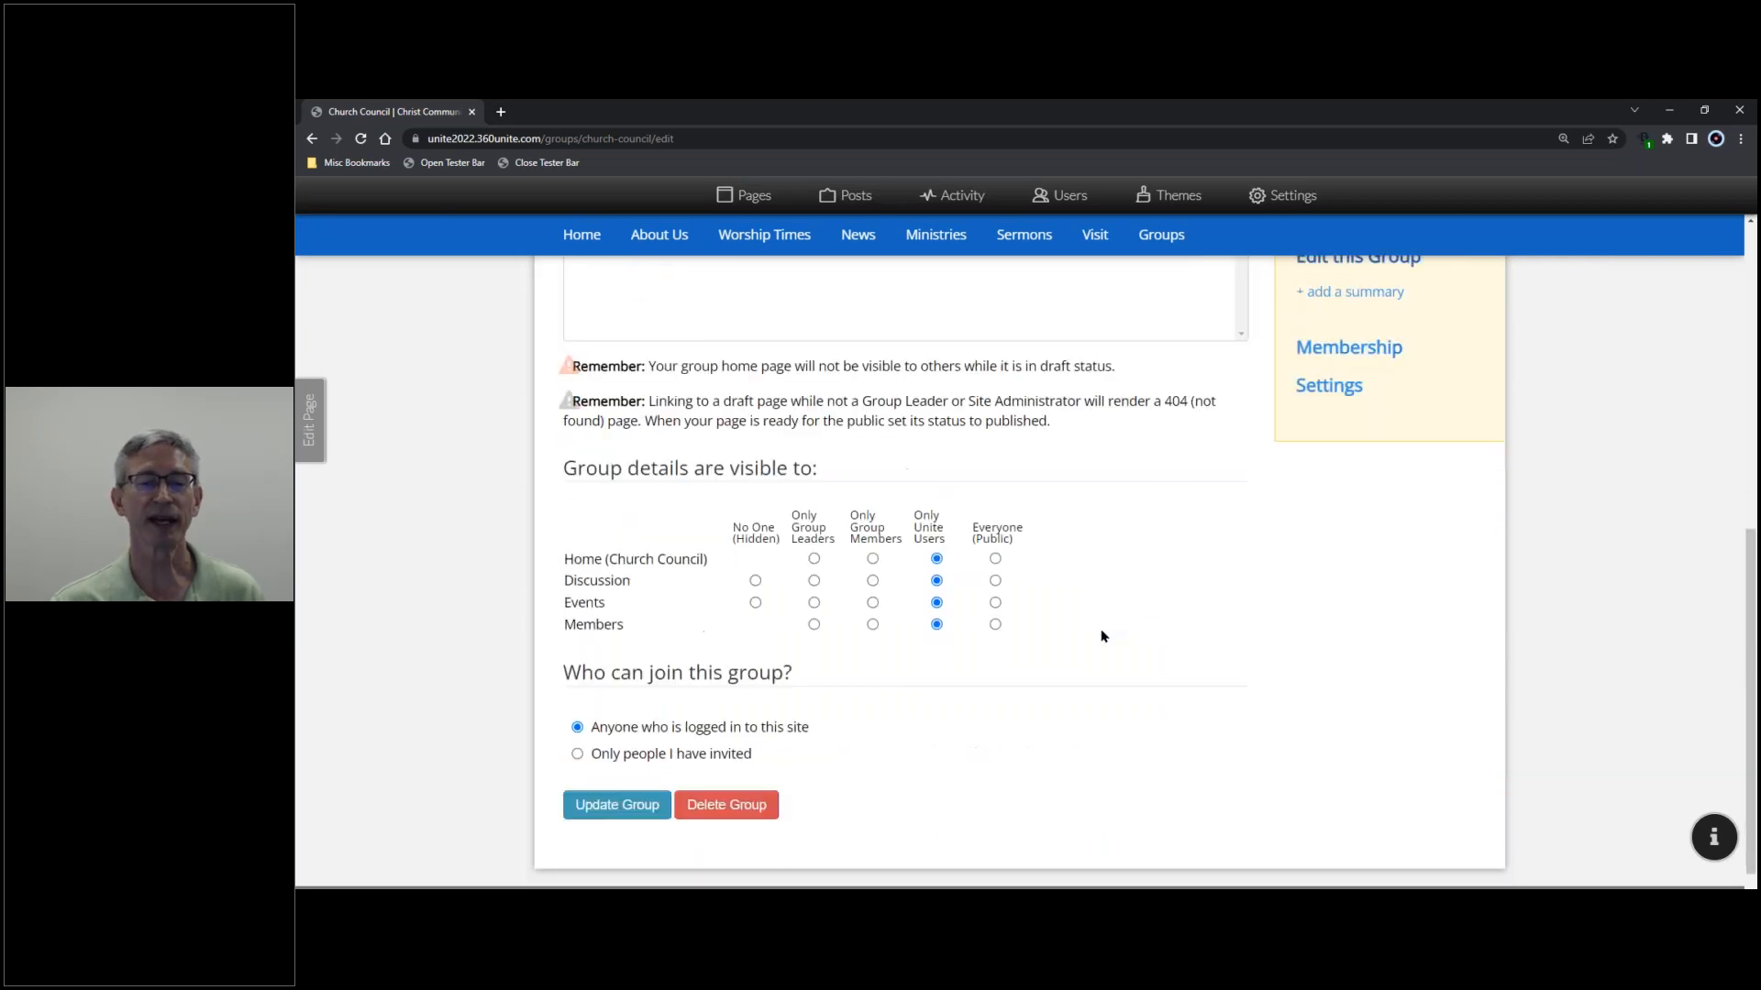
{"action": "left_click", "coordinate": [644, 733]}
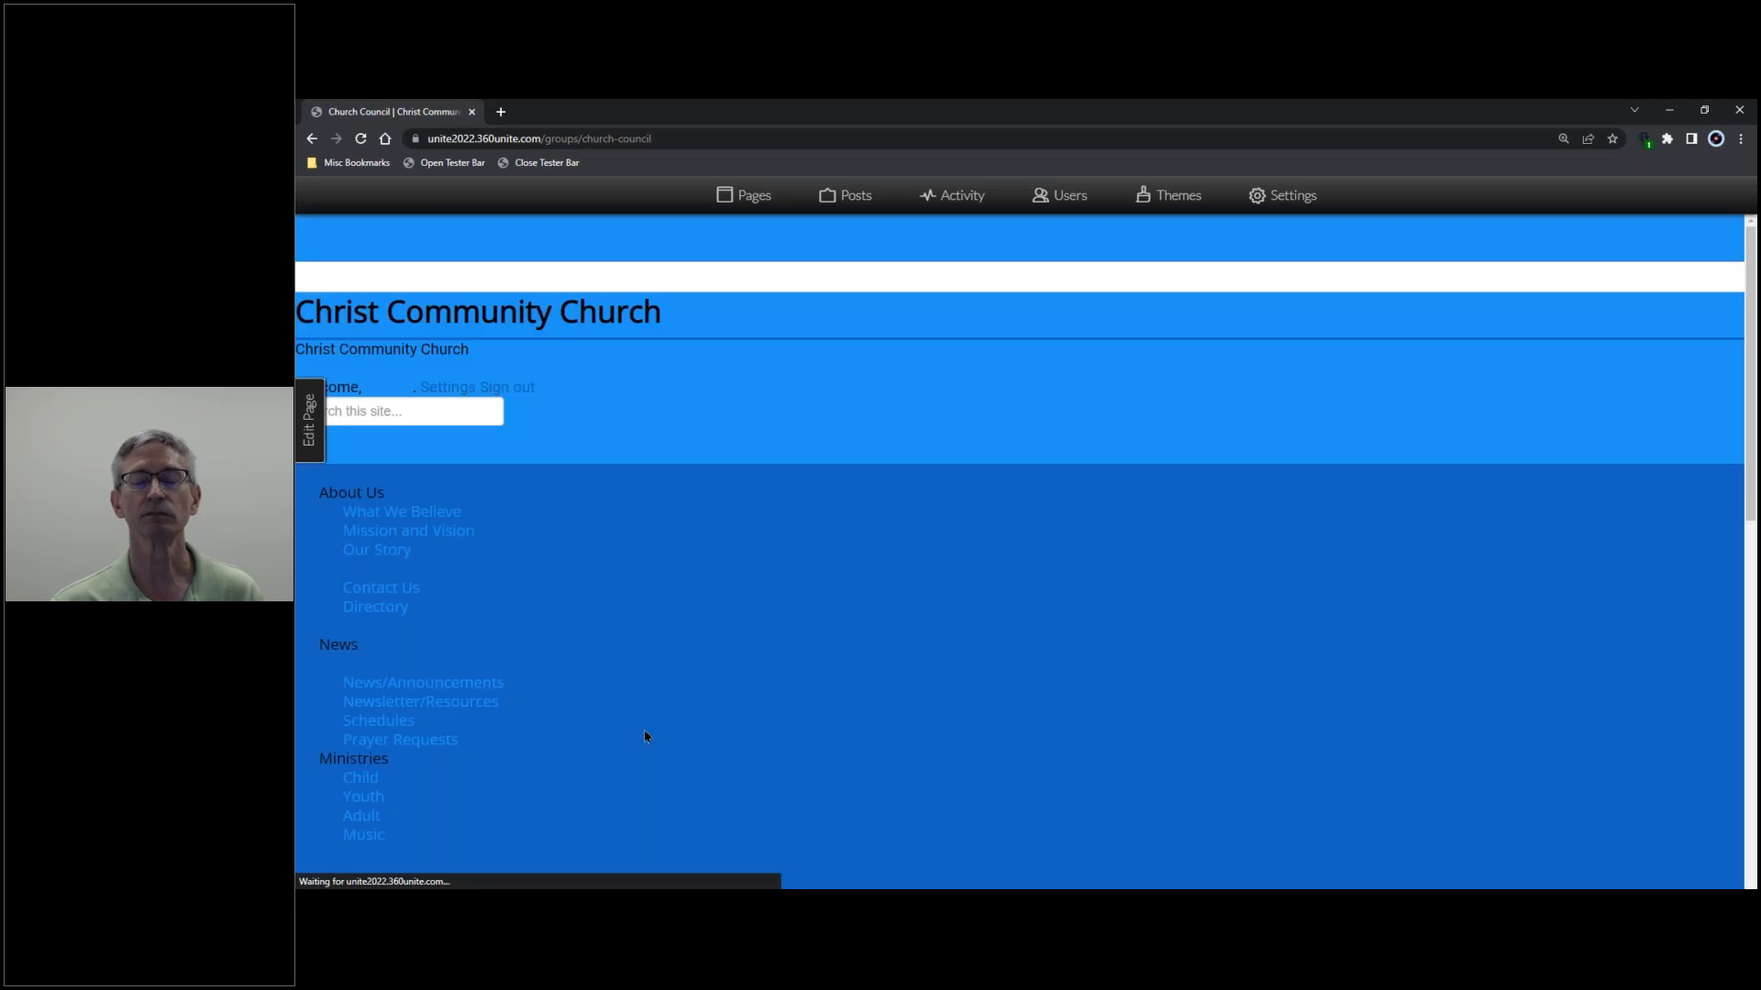
- Tick Ideas and Outreach in the Pages list so they appear as tabs, and save
{"action": "scroll", "coordinate": [1150, 703], "scroll_direction": "down", "scroll_amount": 3}
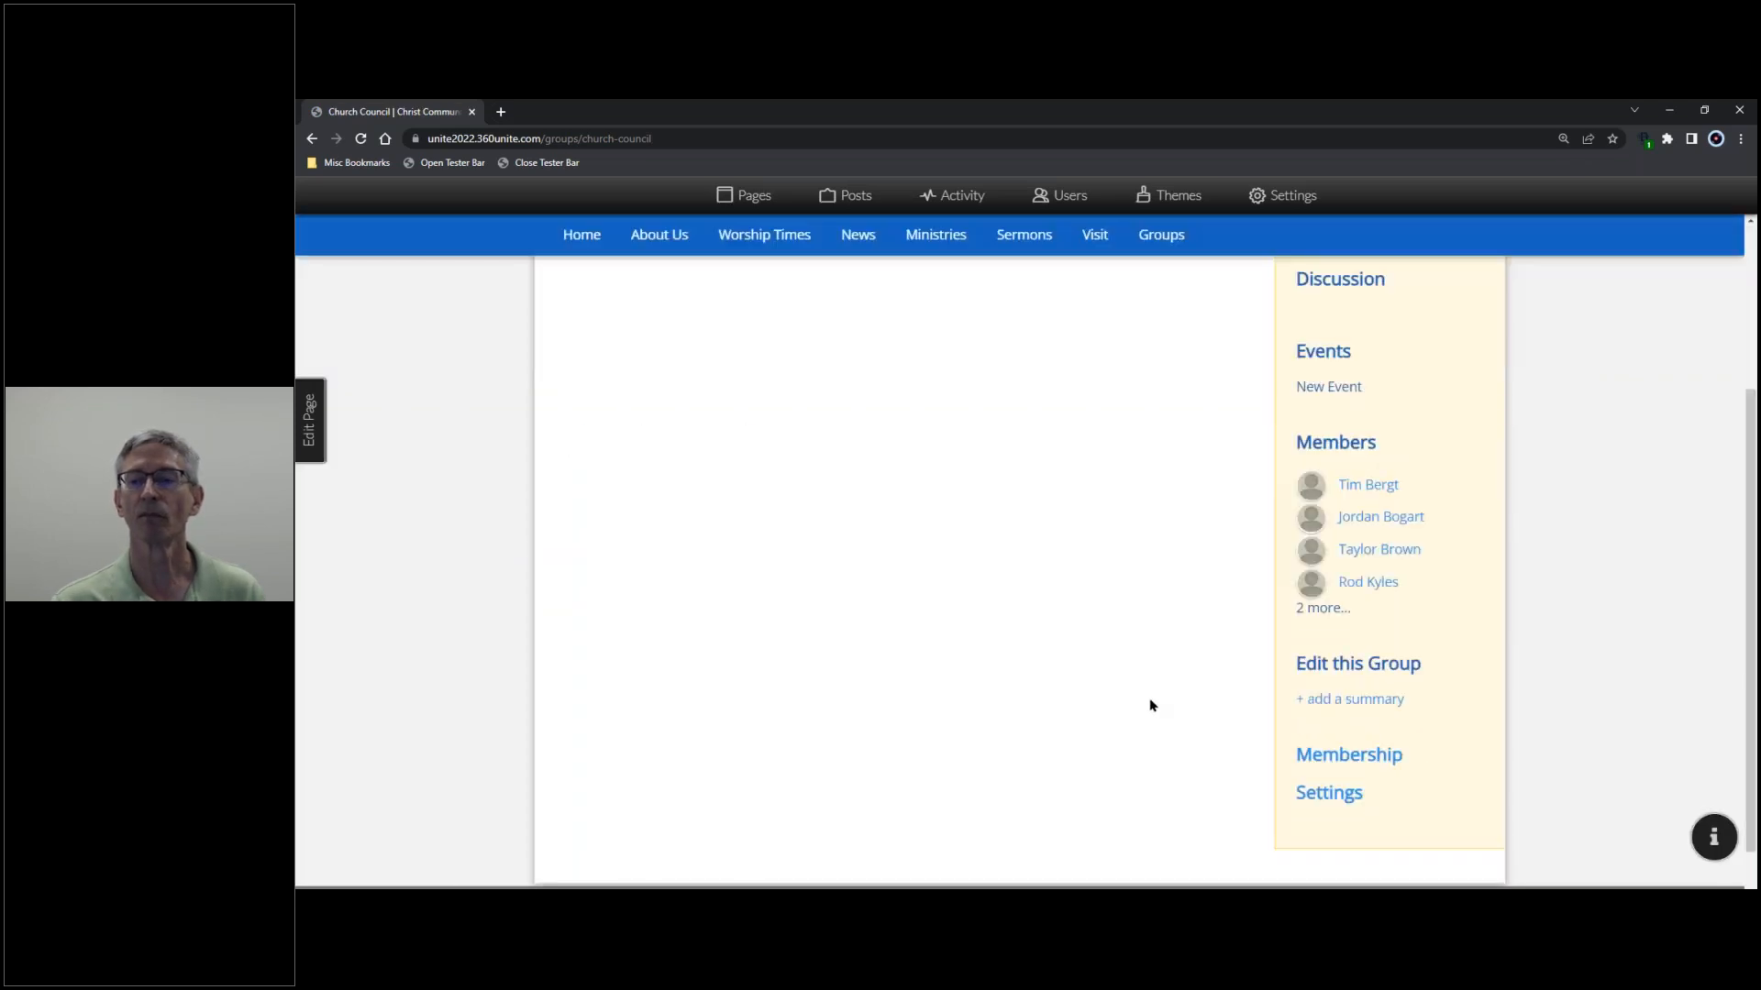
{"action": "scroll", "coordinate": [1153, 703], "scroll_direction": "up", "scroll_amount": 3}
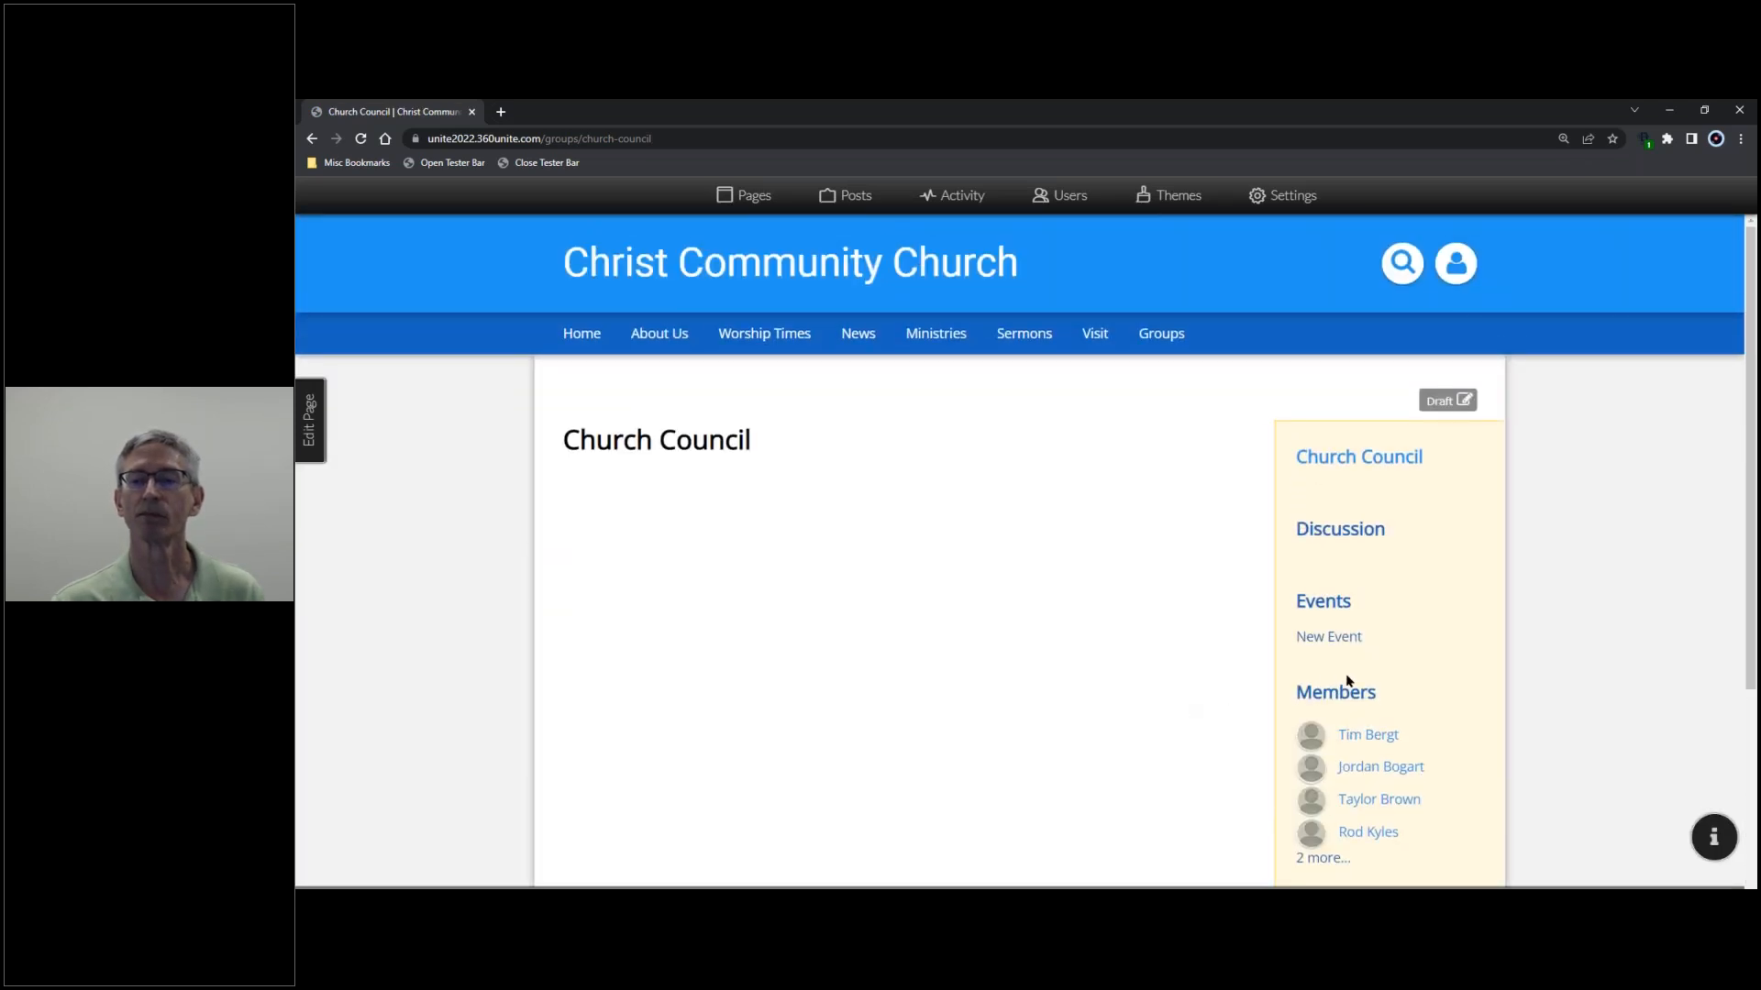
{"action": "scroll", "coordinate": [1347, 680], "scroll_direction": "down", "scroll_amount": 2}
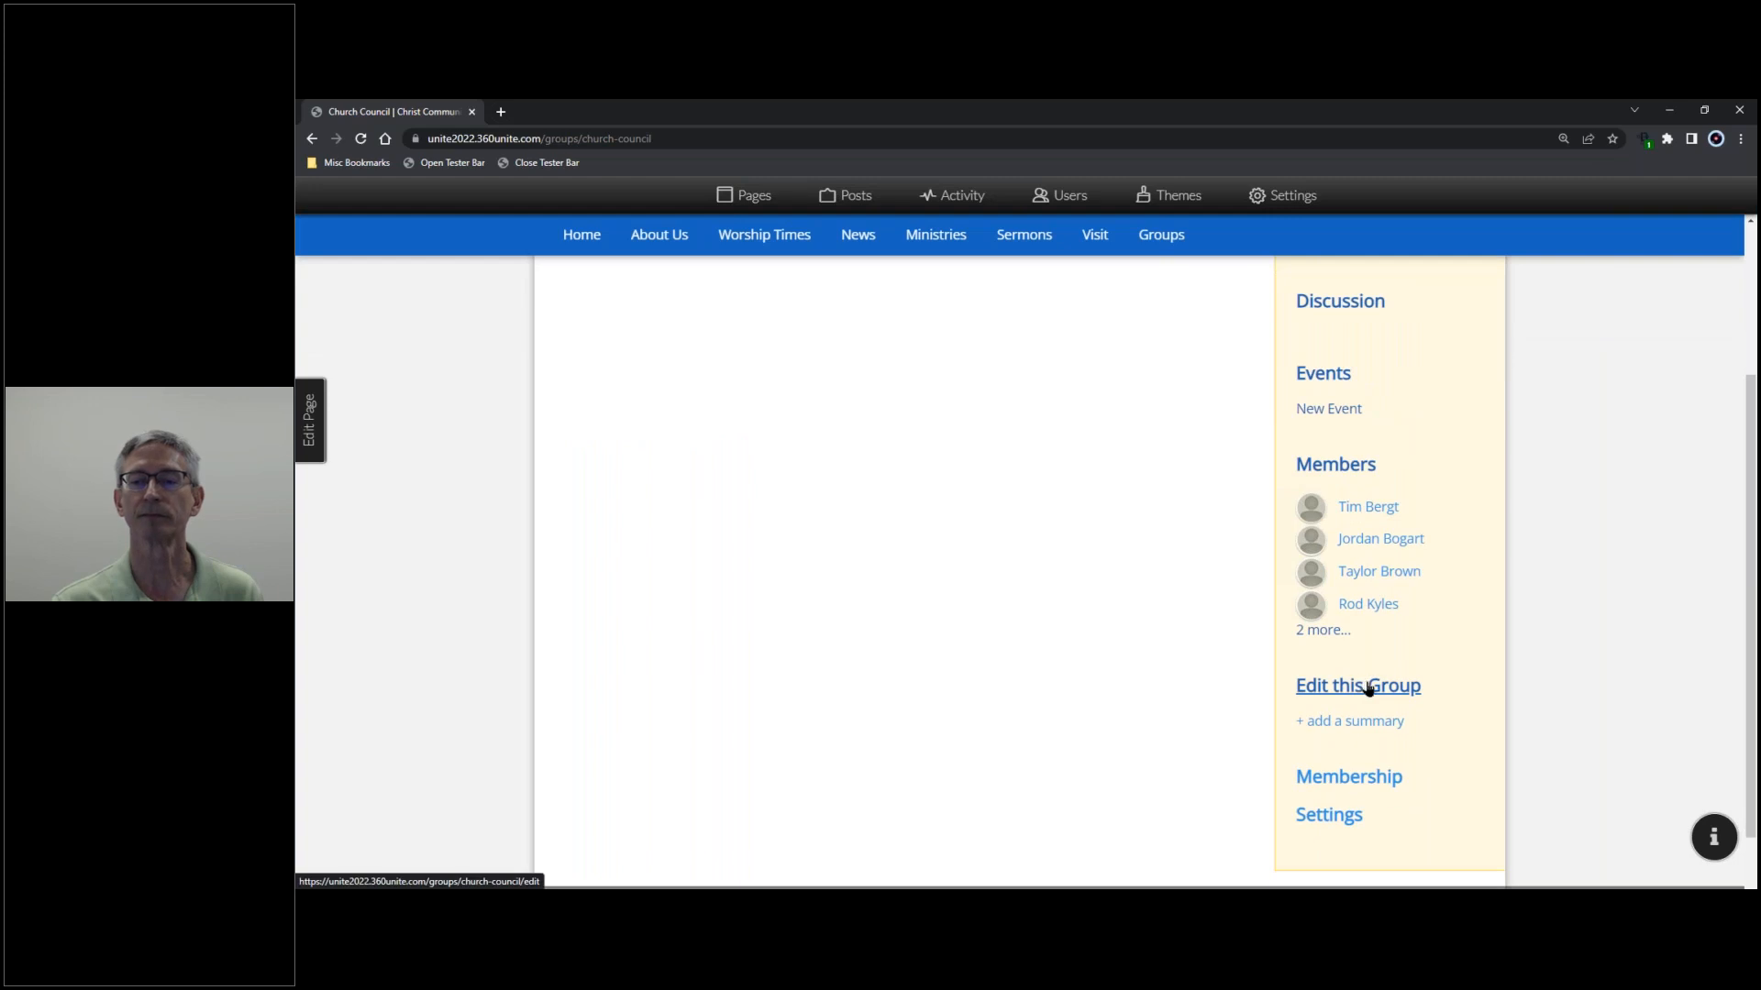
{"action": "left_click", "coordinate": [1370, 690]}
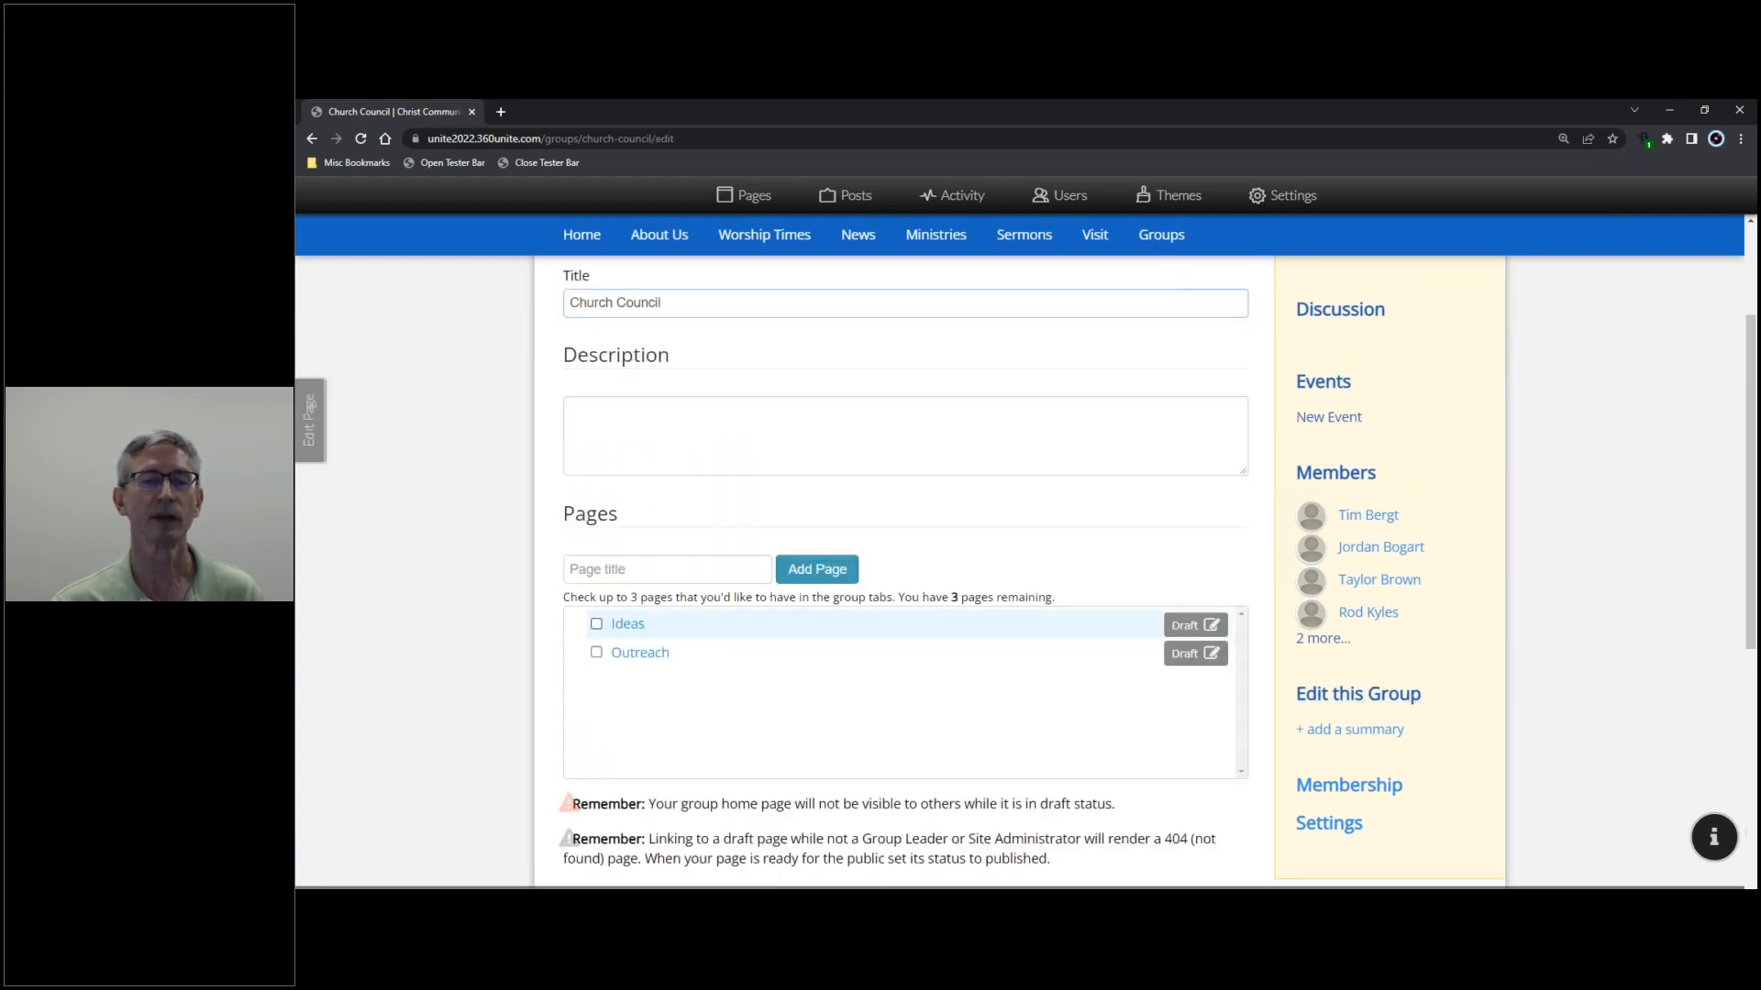
{"action": "left_click", "coordinate": [596, 626]}
{"action": "left_click", "coordinate": [596, 653]}
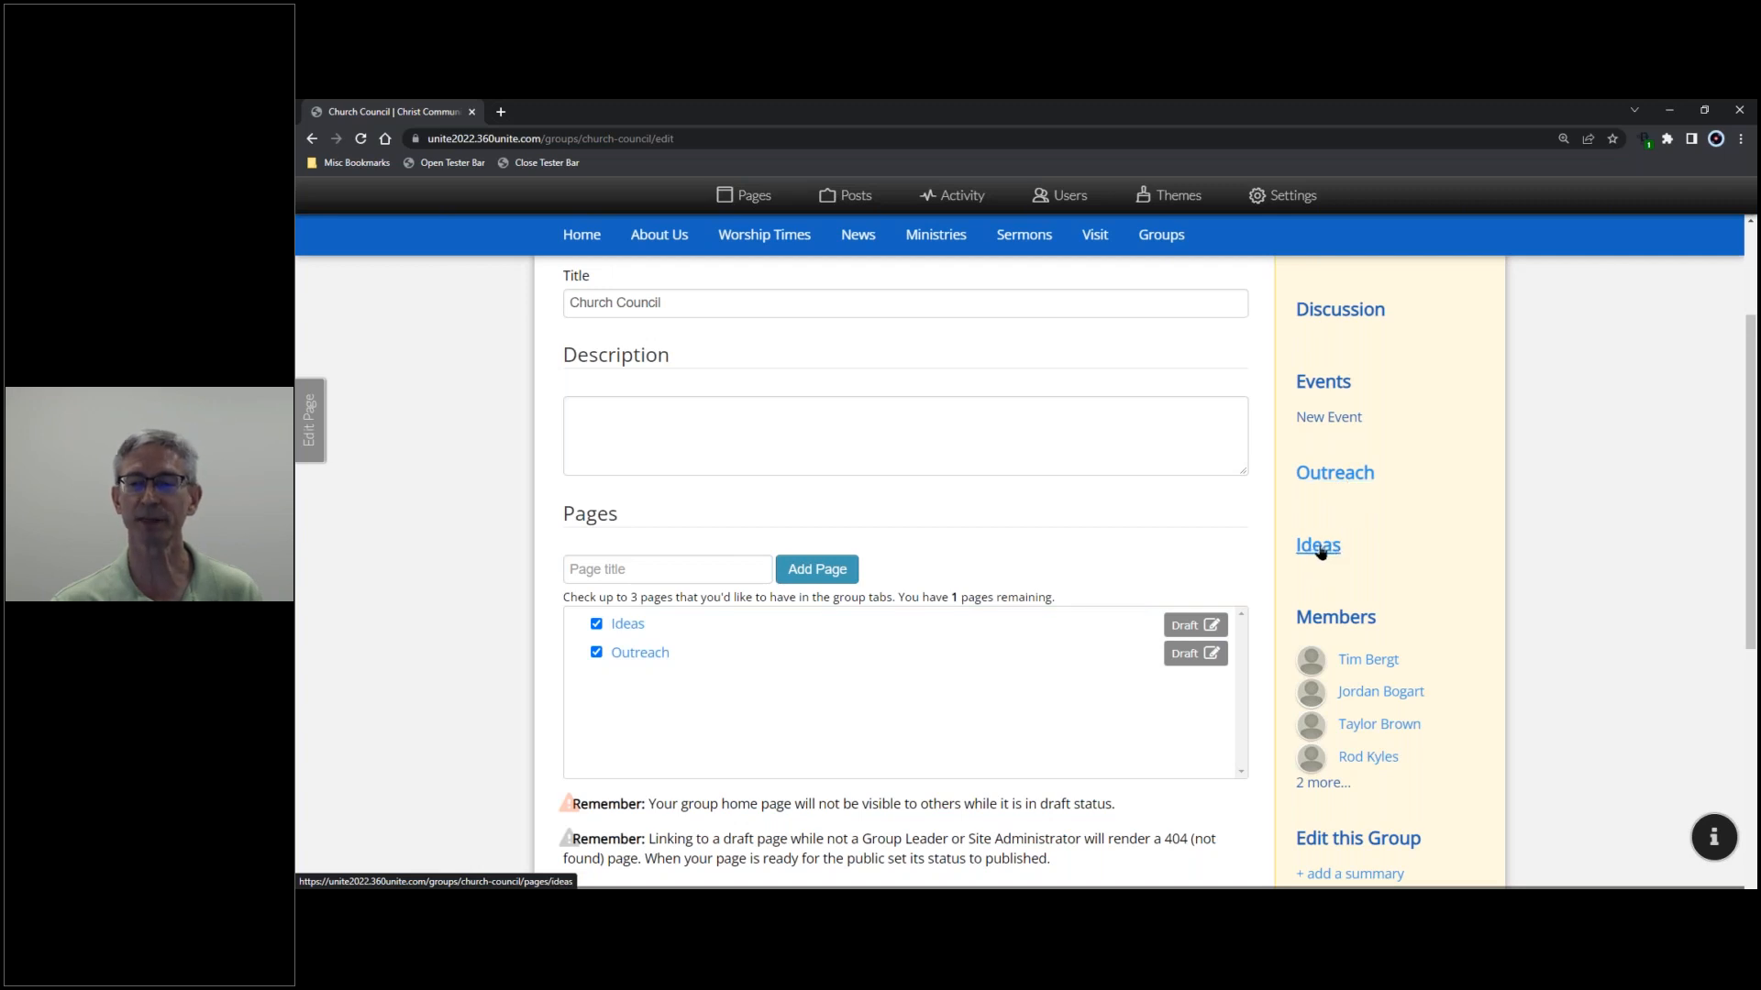
{"action": "scroll", "coordinate": [1179, 557], "scroll_direction": "down", "scroll_amount": 6}
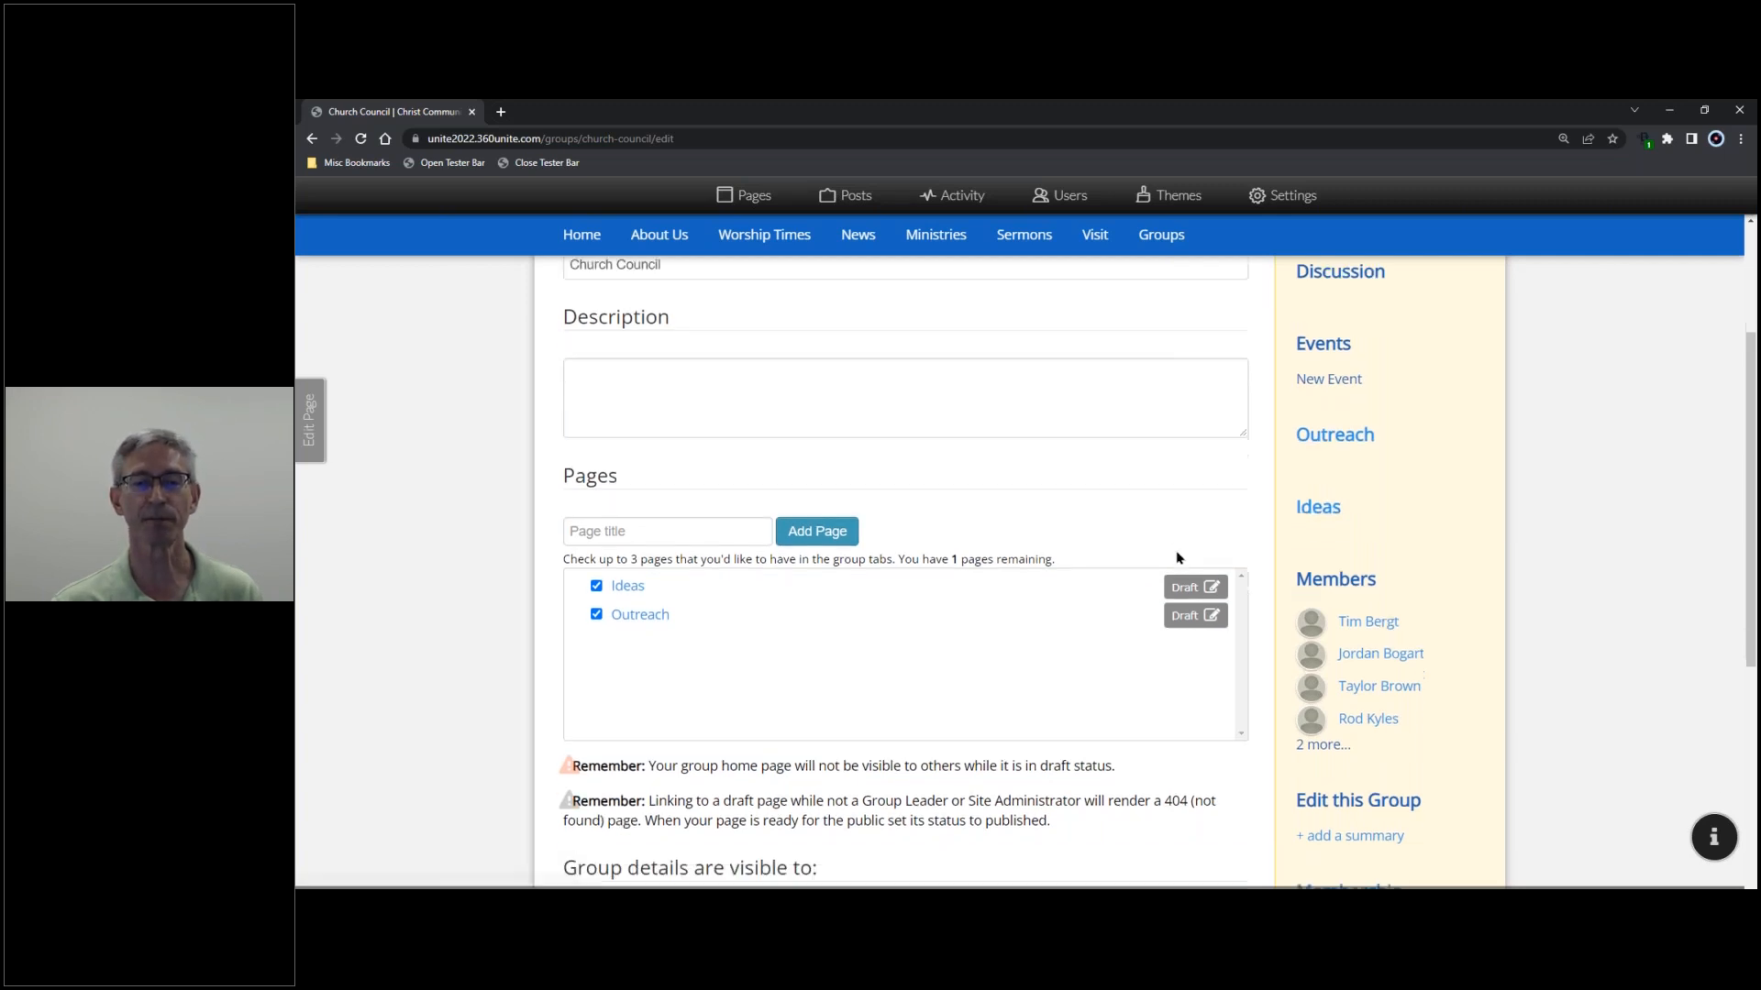
{"action": "left_click", "coordinate": [612, 725]}
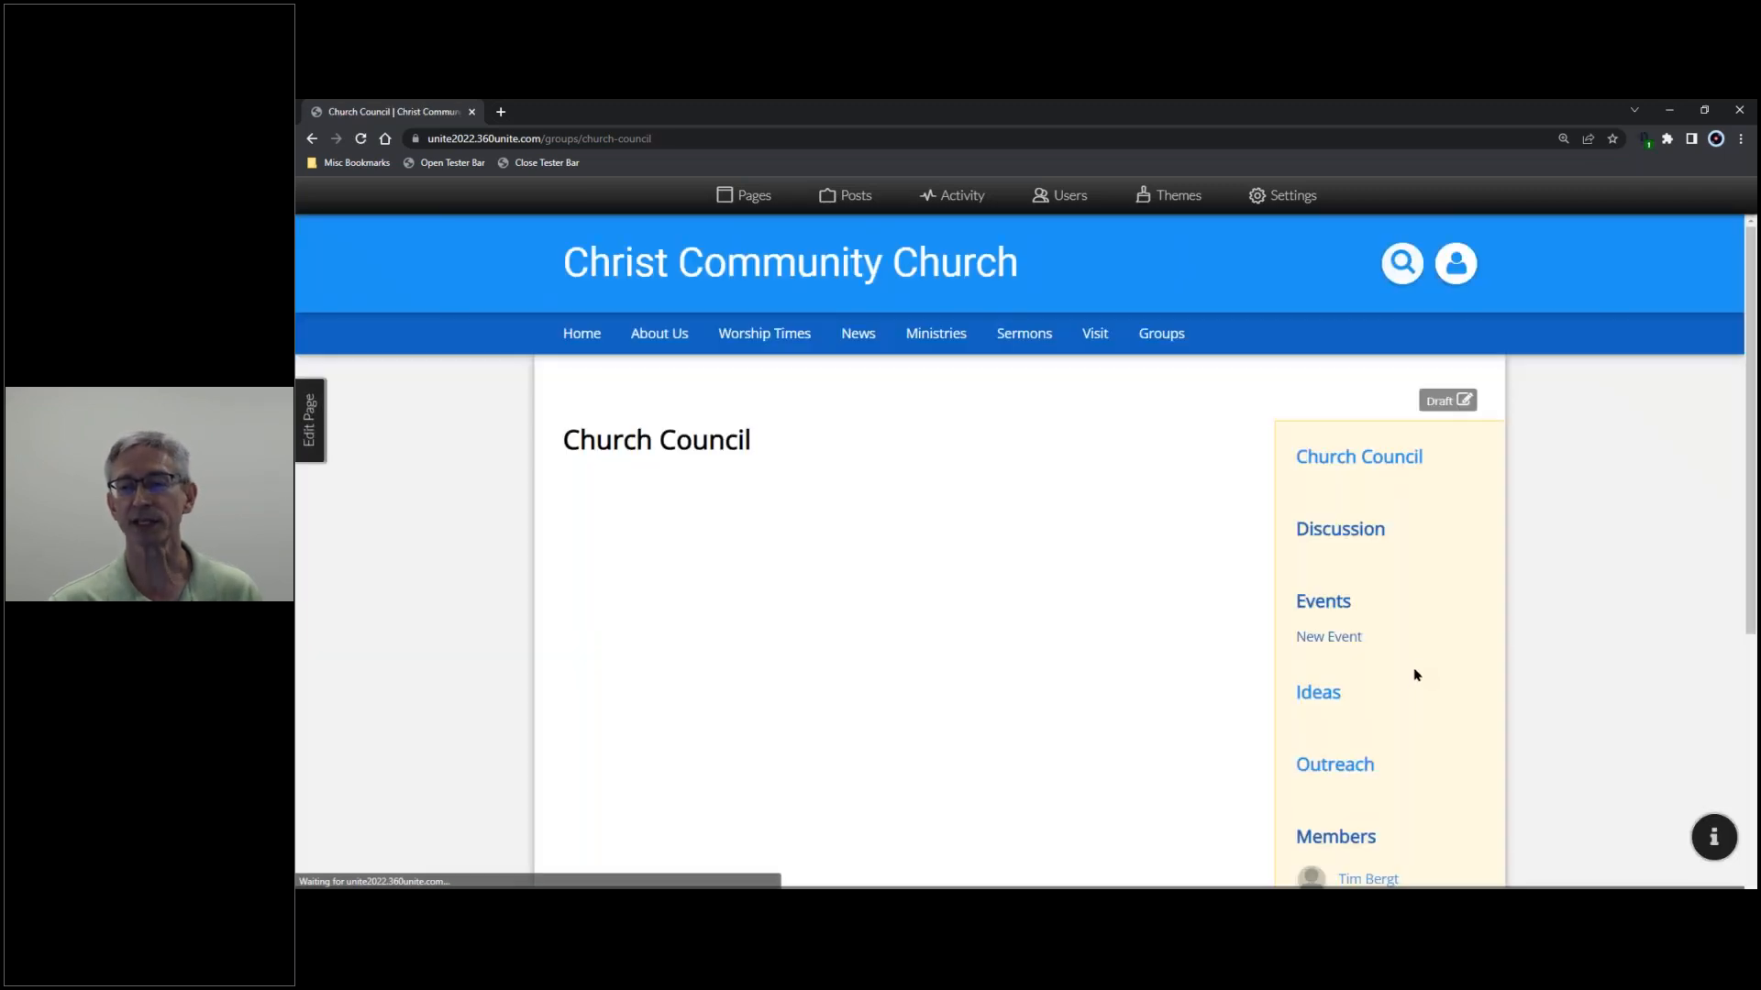
- Open the Ideas page, check its web address in Edit Page, then close the panel
{"action": "scroll", "coordinate": [1375, 605], "scroll_direction": "down", "scroll_amount": 2}
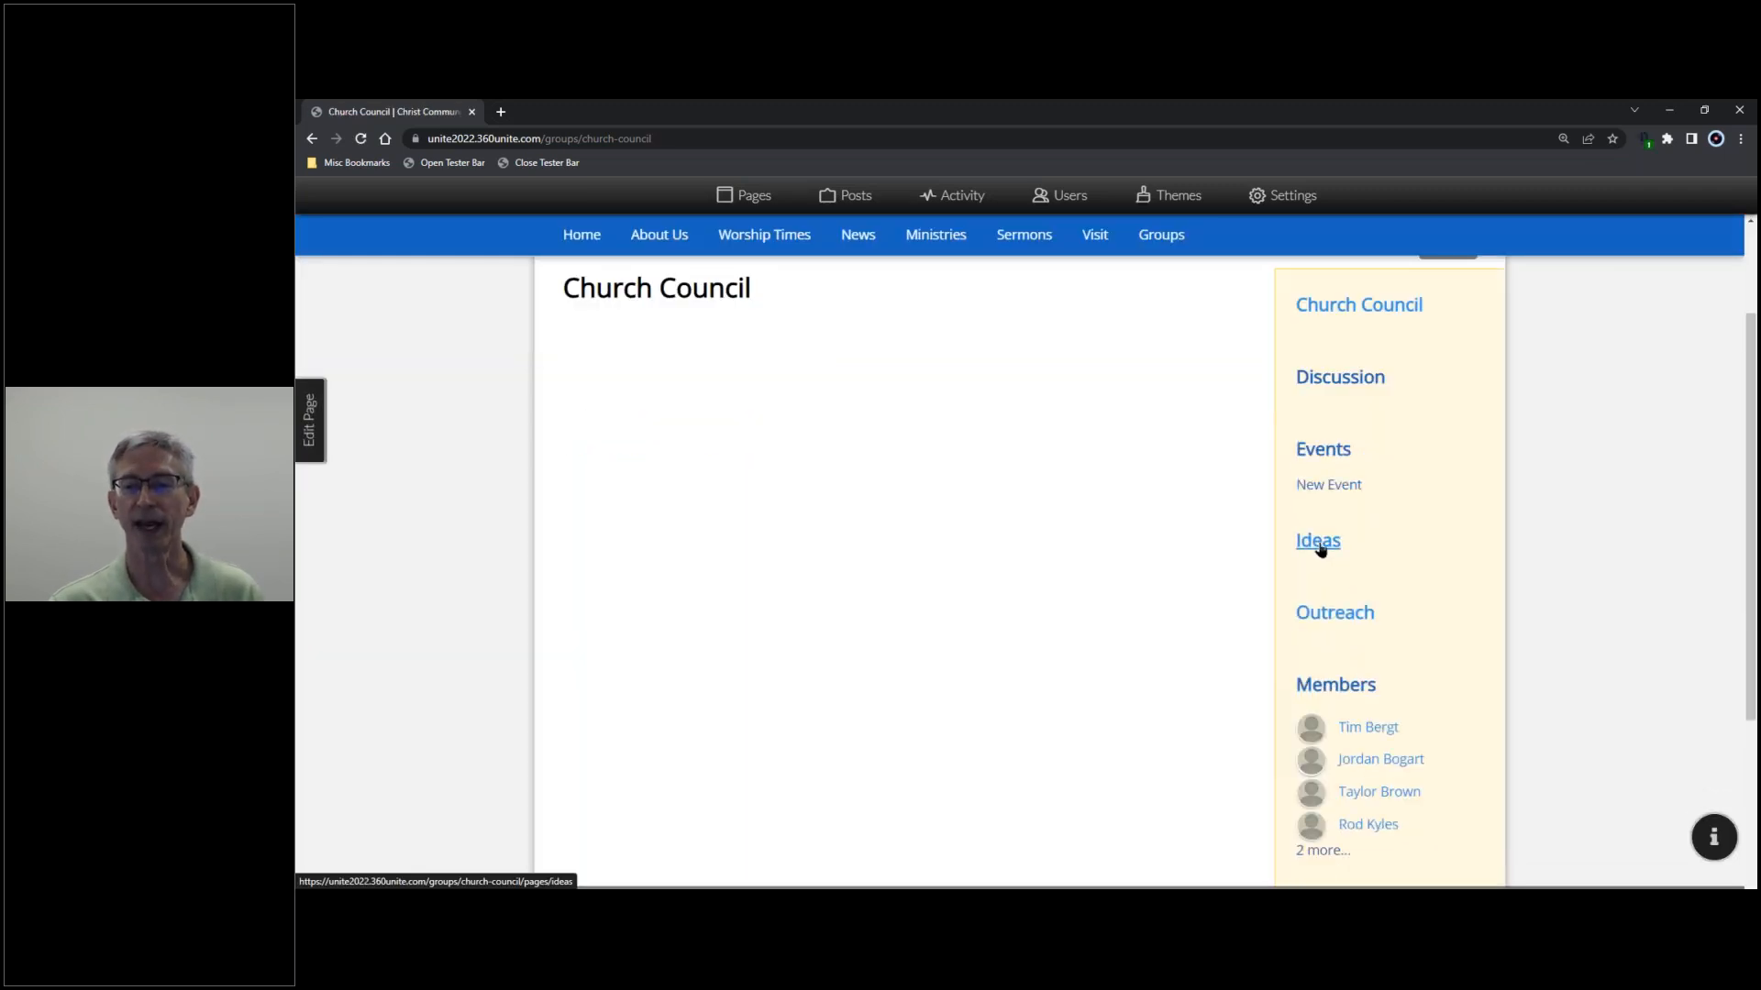
{"action": "left_click", "coordinate": [1320, 543]}
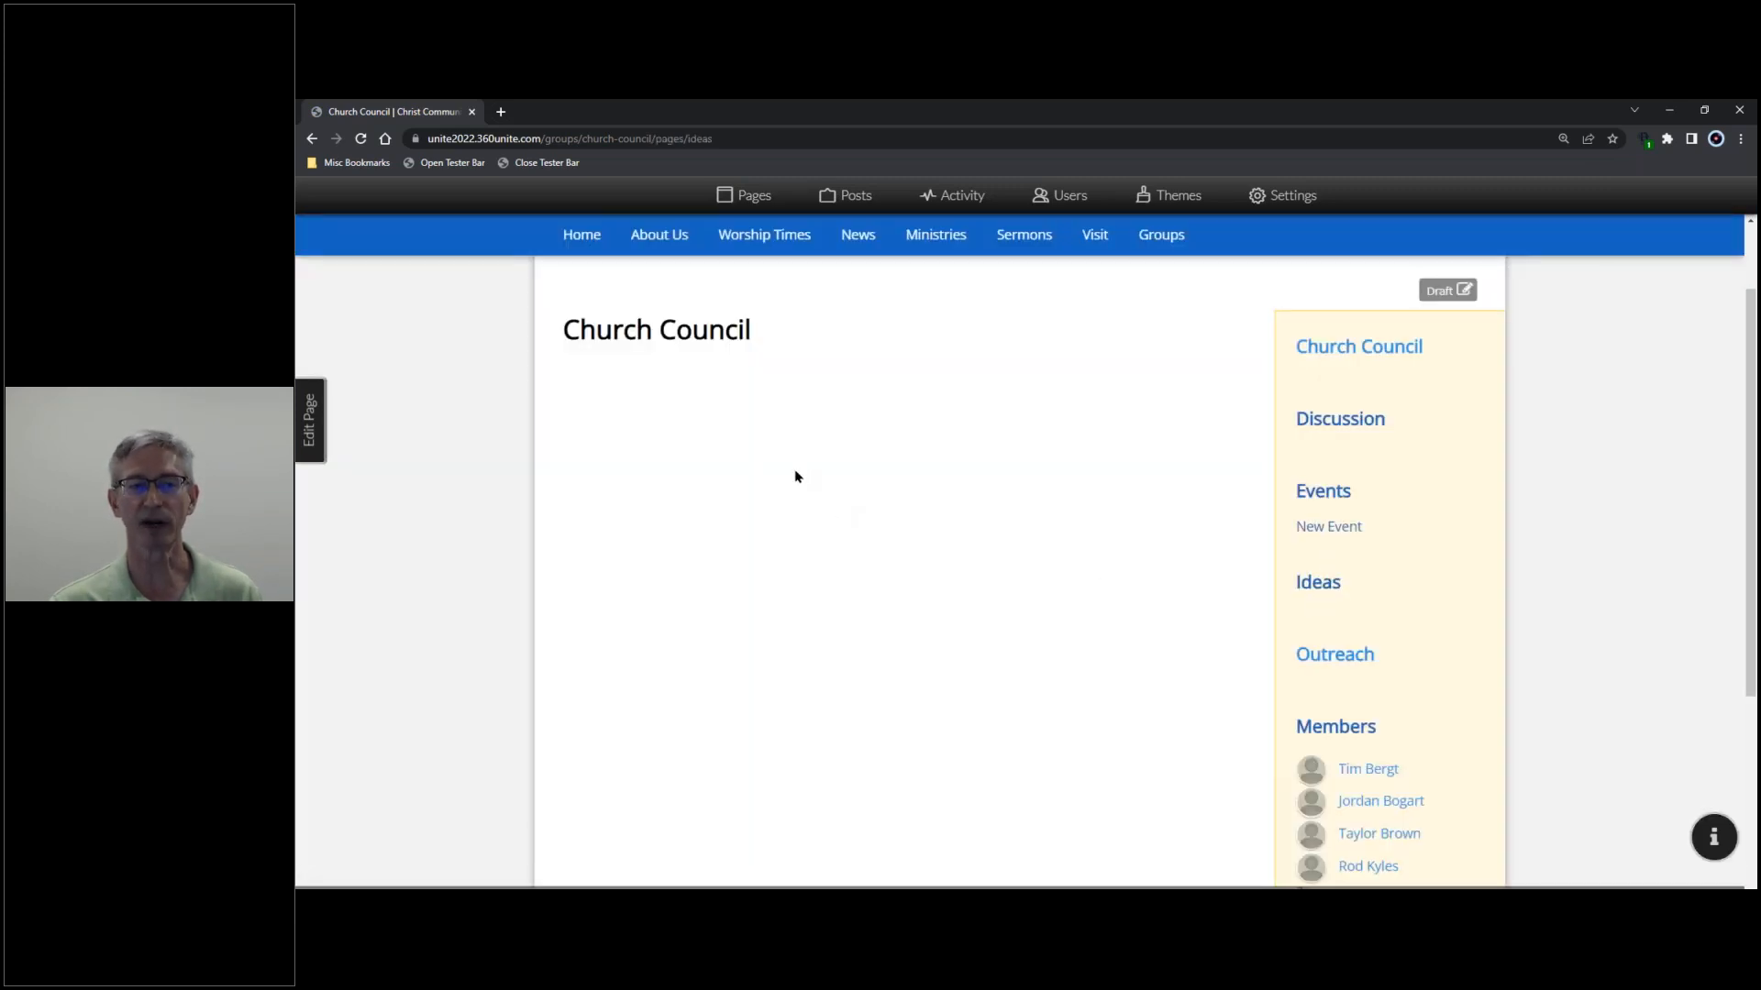
{"action": "left_click", "coordinate": [310, 420]}
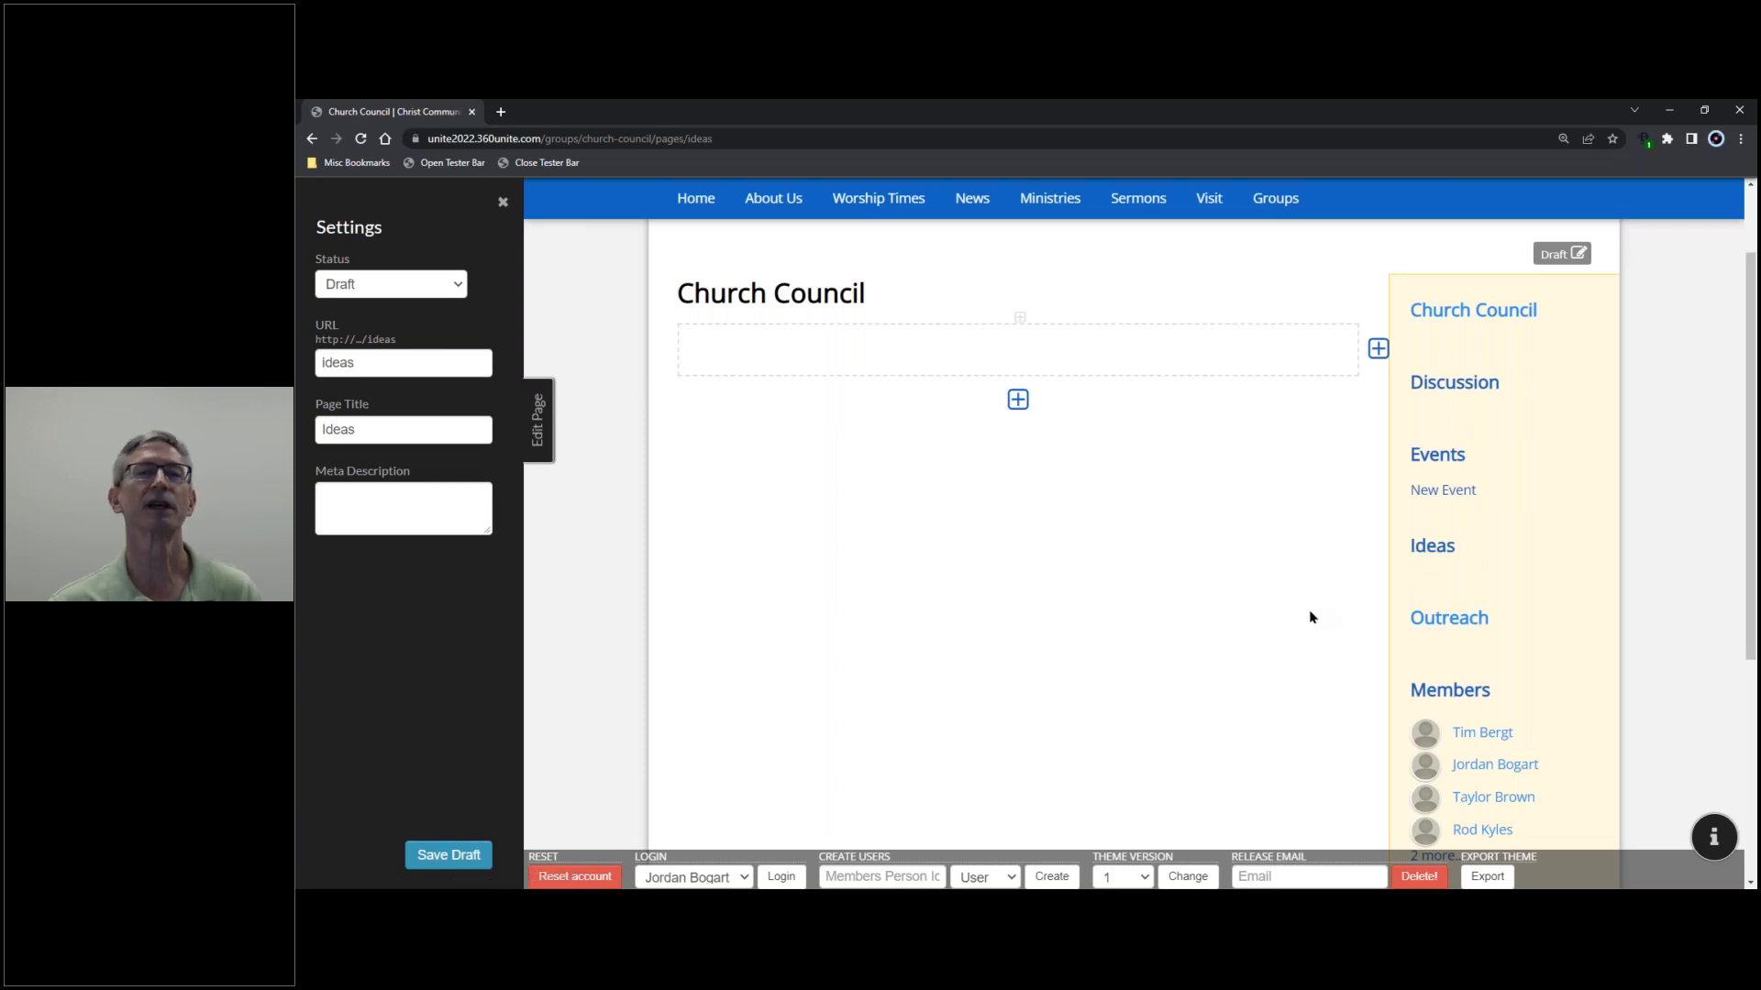
{"action": "left_click_drag", "start_coordinate": [722, 139], "coordinate": [690, 138]}
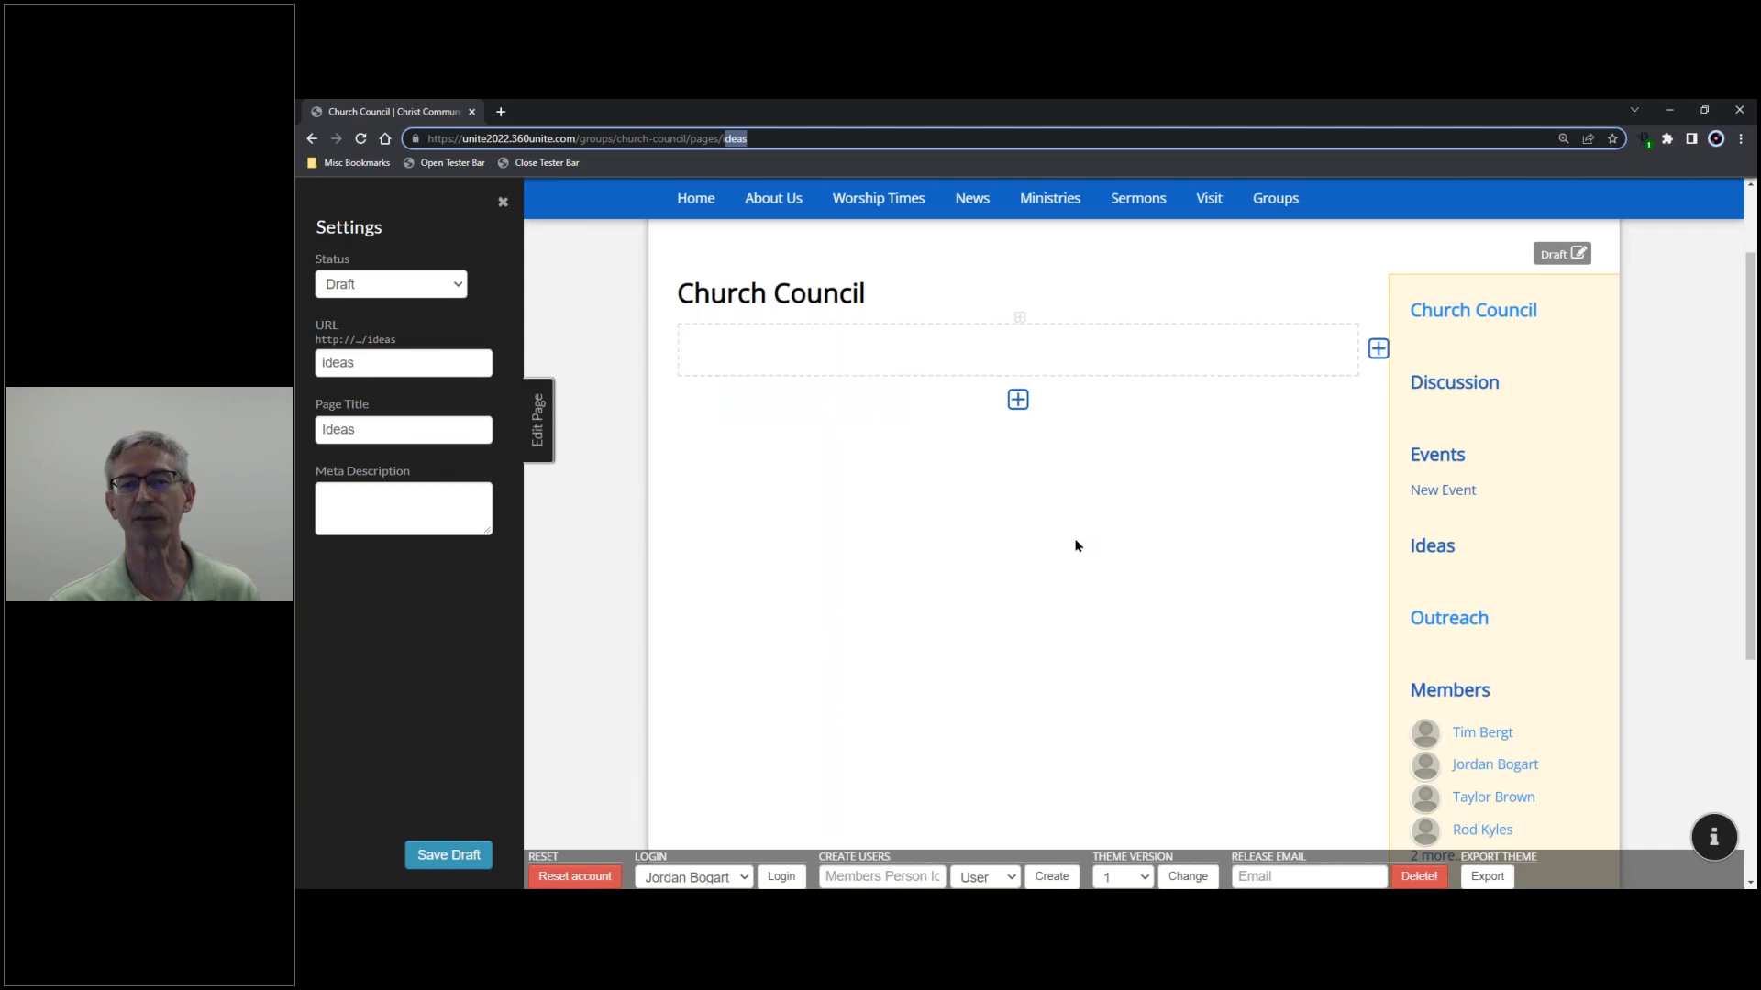
{"action": "left_click", "coordinate": [539, 415]}
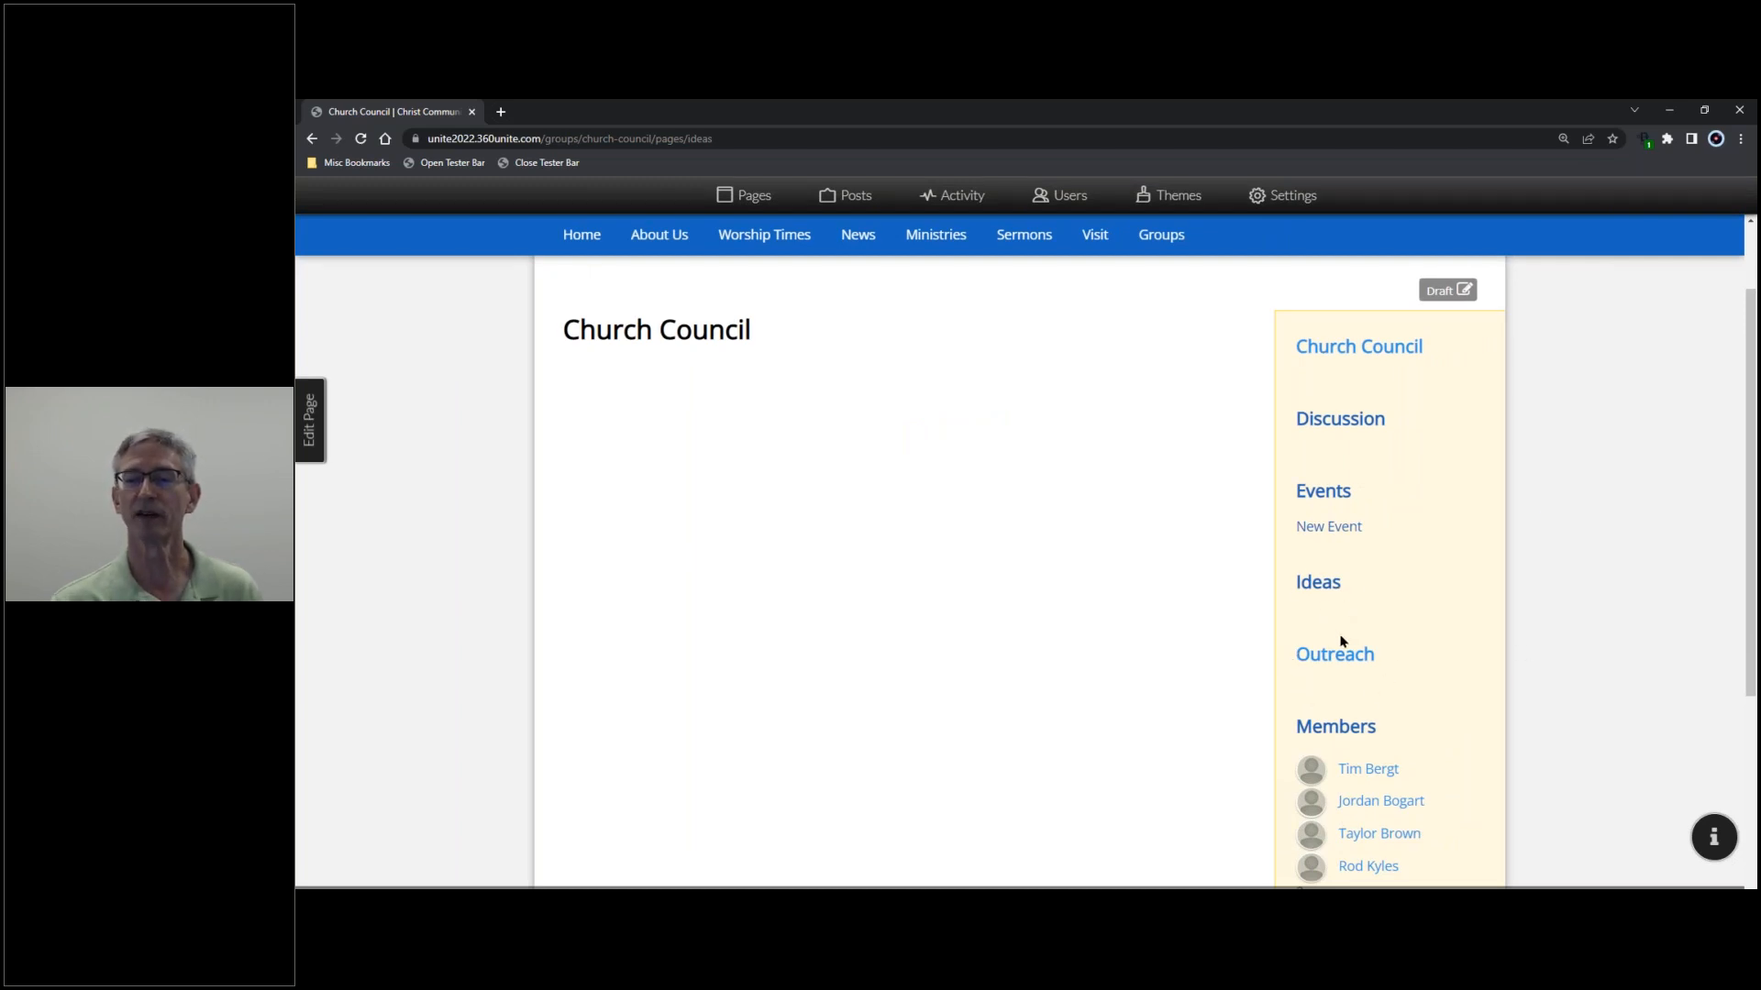
{"action": "scroll", "coordinate": [1366, 660], "scroll_direction": "down", "scroll_amount": 1}
{"action": "scroll", "coordinate": [1389, 677], "scroll_direction": "down", "scroll_amount": 1}
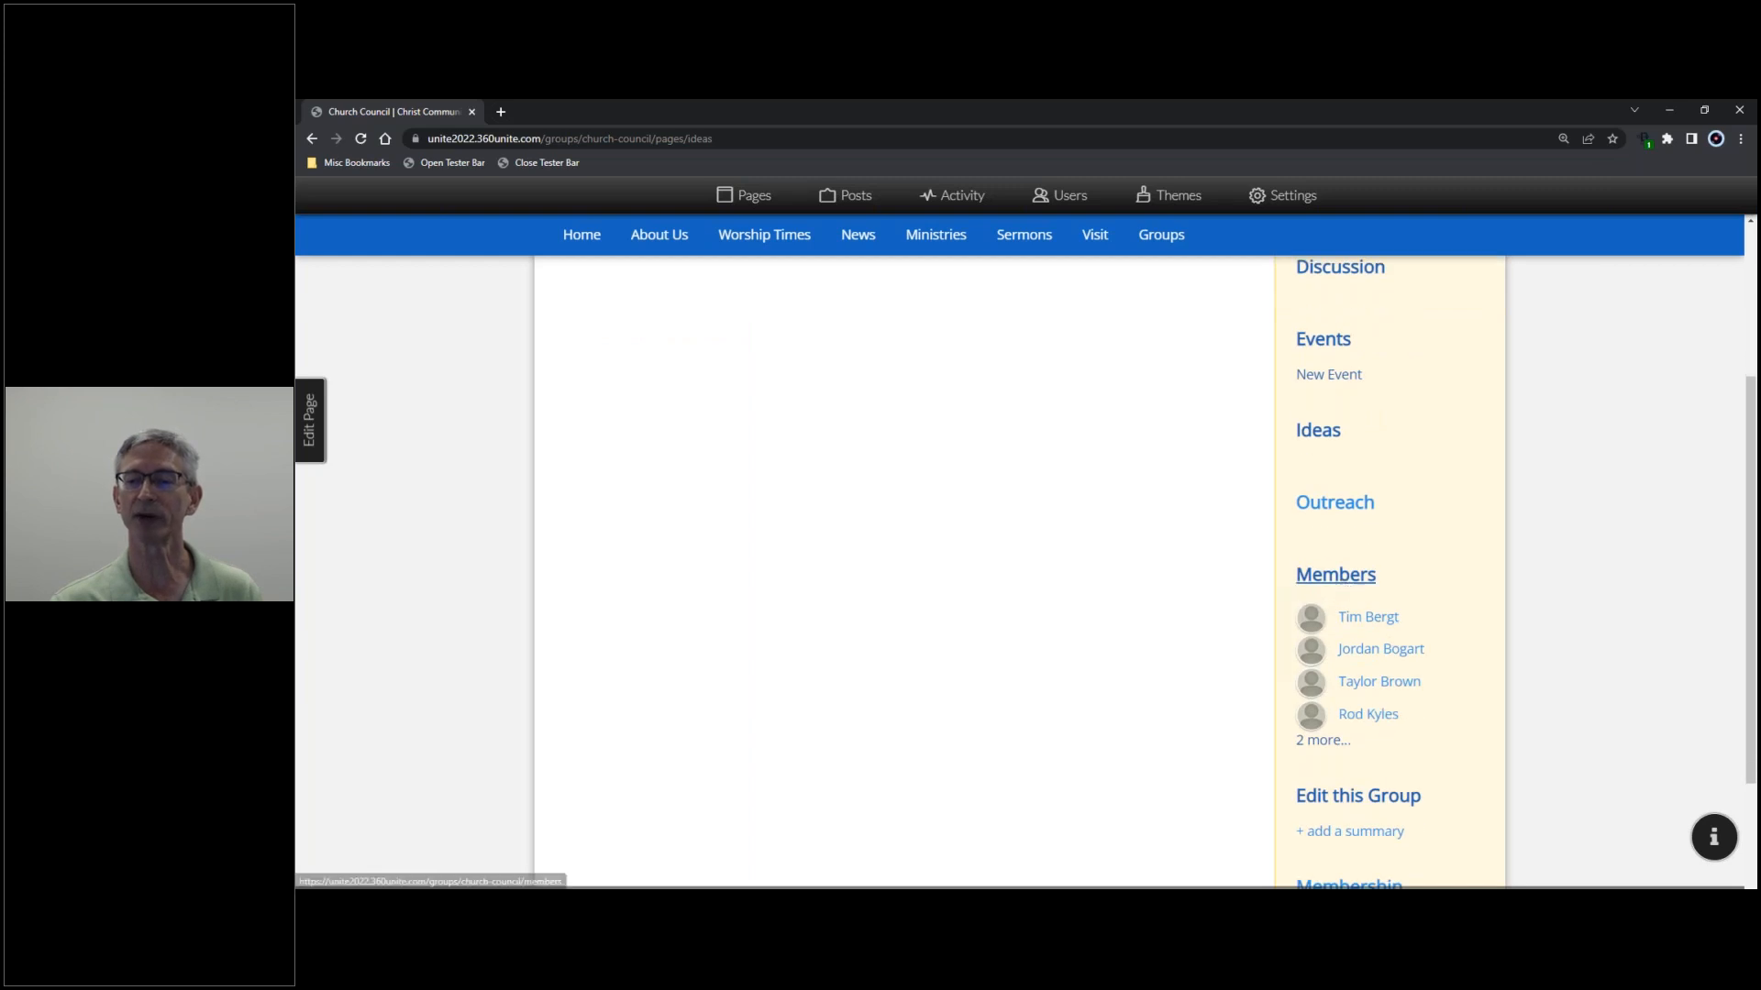
{"action": "scroll", "coordinate": [1345, 587], "scroll_direction": "down", "scroll_amount": 2}
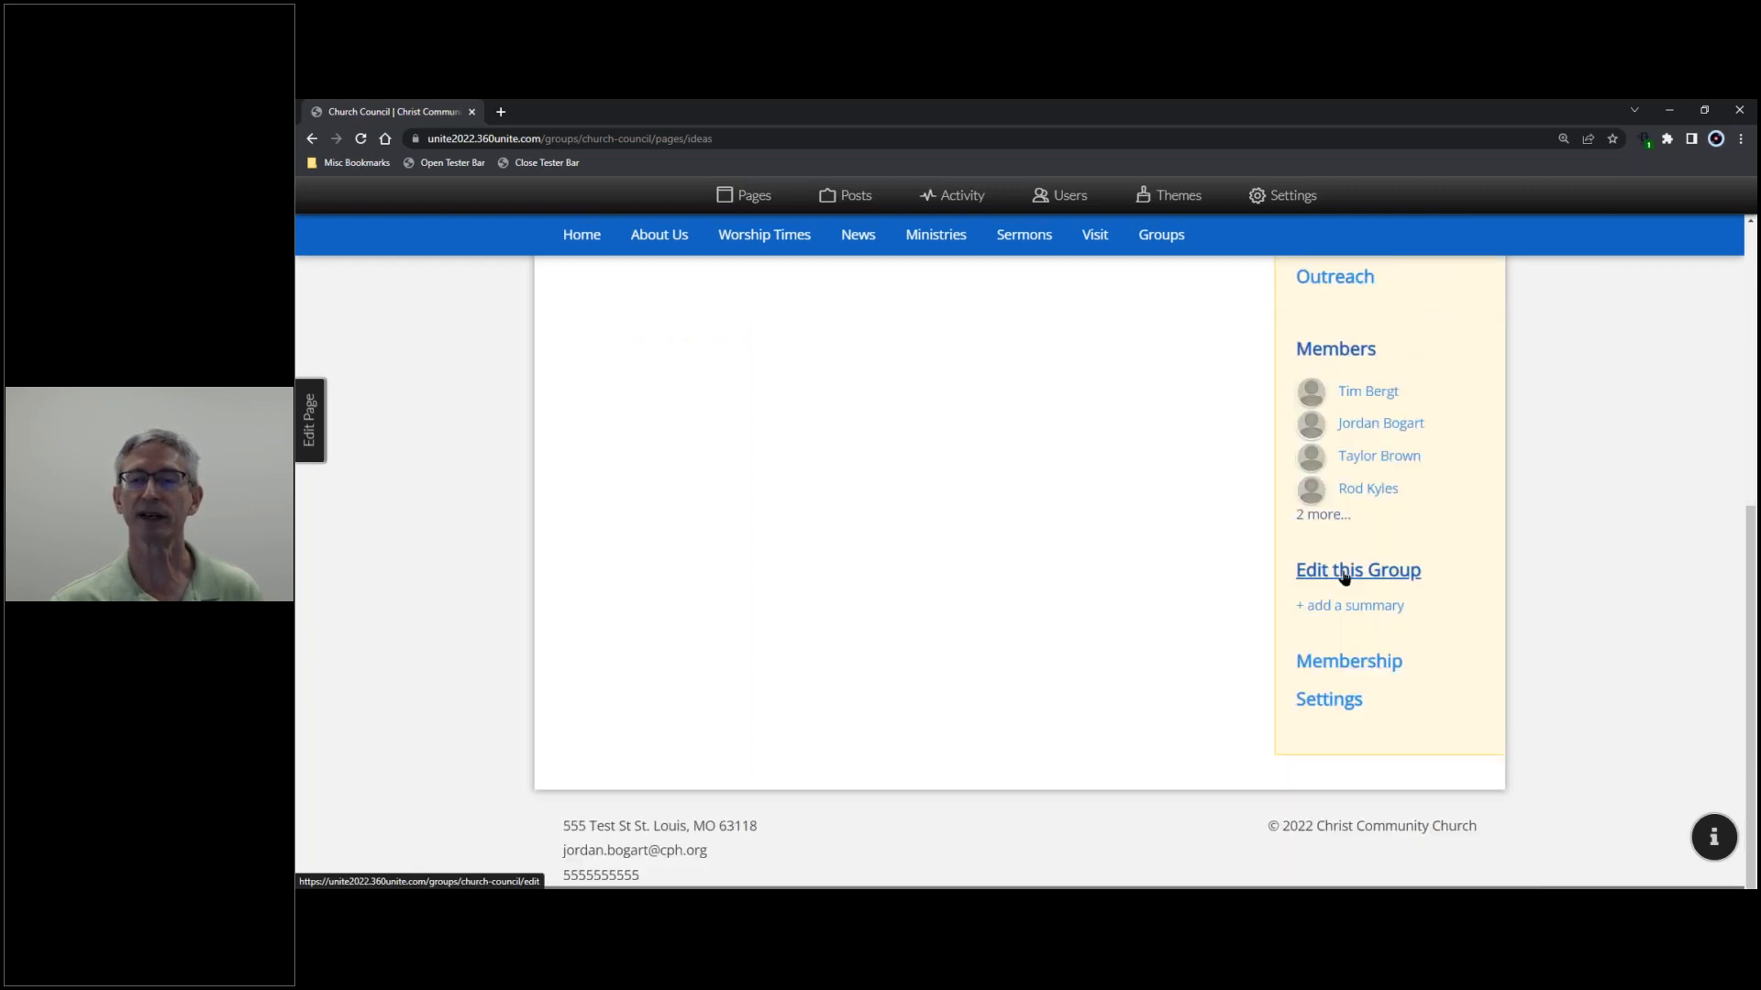
- Set Discussion and Ideas to Only Group Members and Members to Only Group Leaders
{"action": "left_click", "coordinate": [1344, 575]}
{"action": "scroll", "coordinate": [1101, 634], "scroll_direction": "down", "scroll_amount": 3}
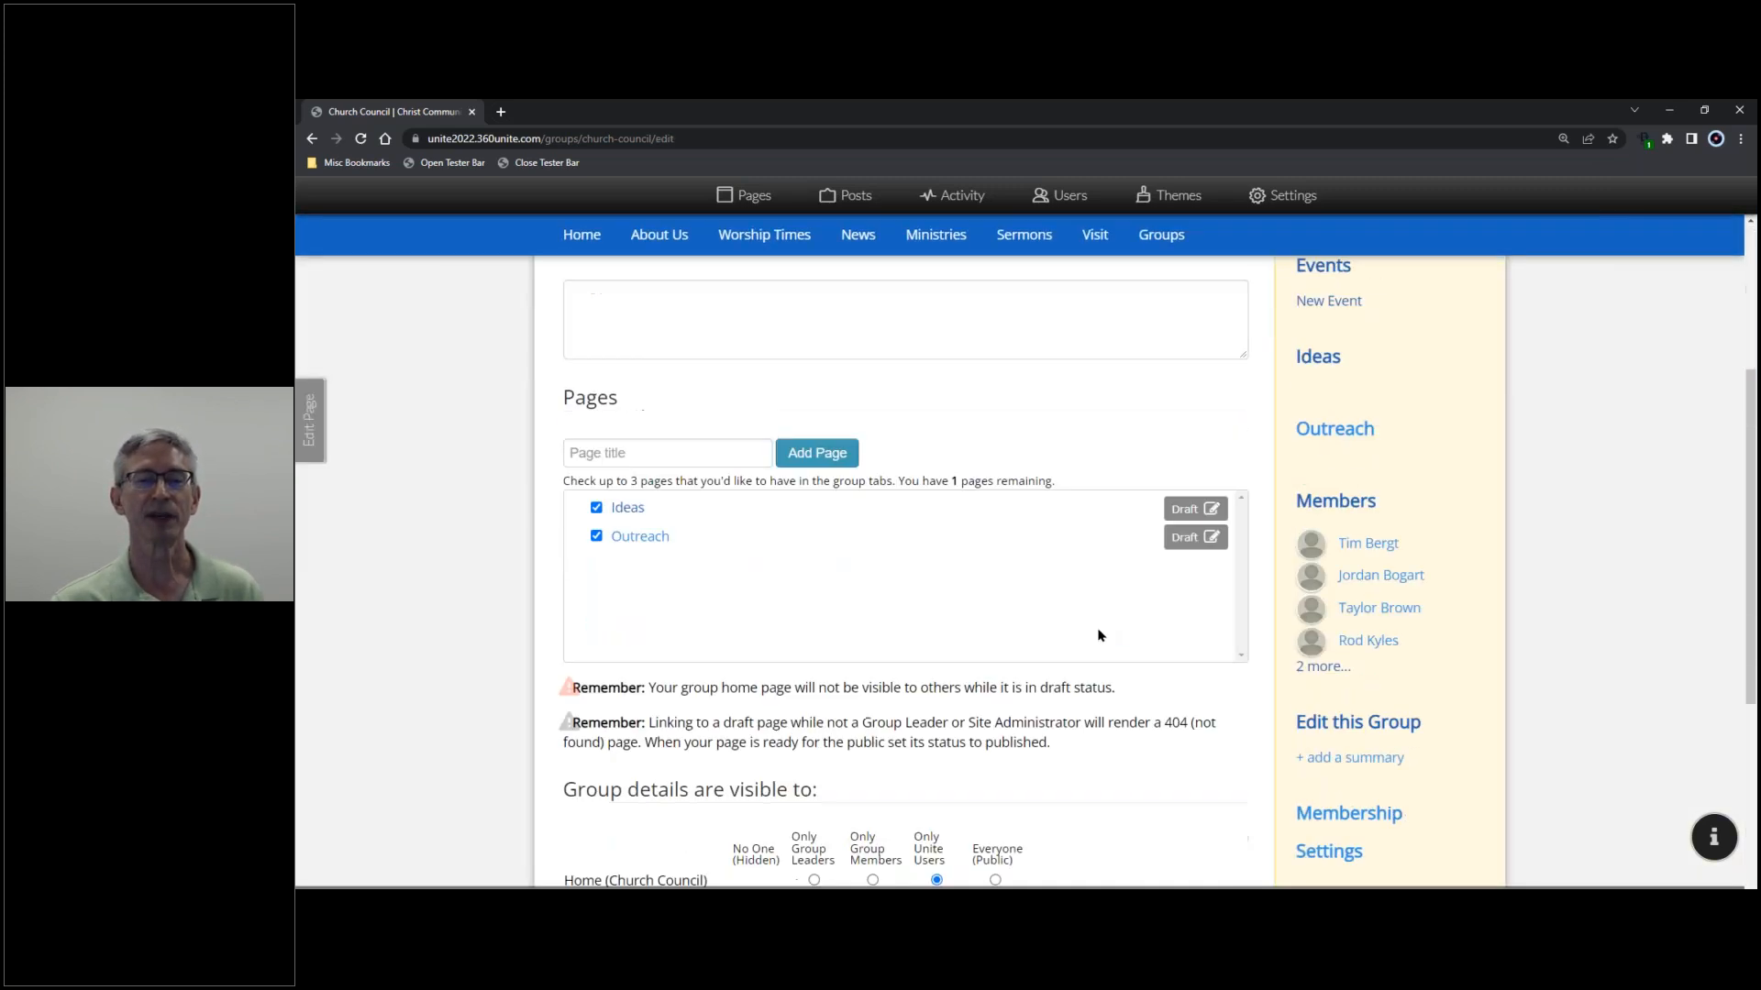
{"action": "scroll", "coordinate": [1008, 583], "scroll_direction": "down", "scroll_amount": 1}
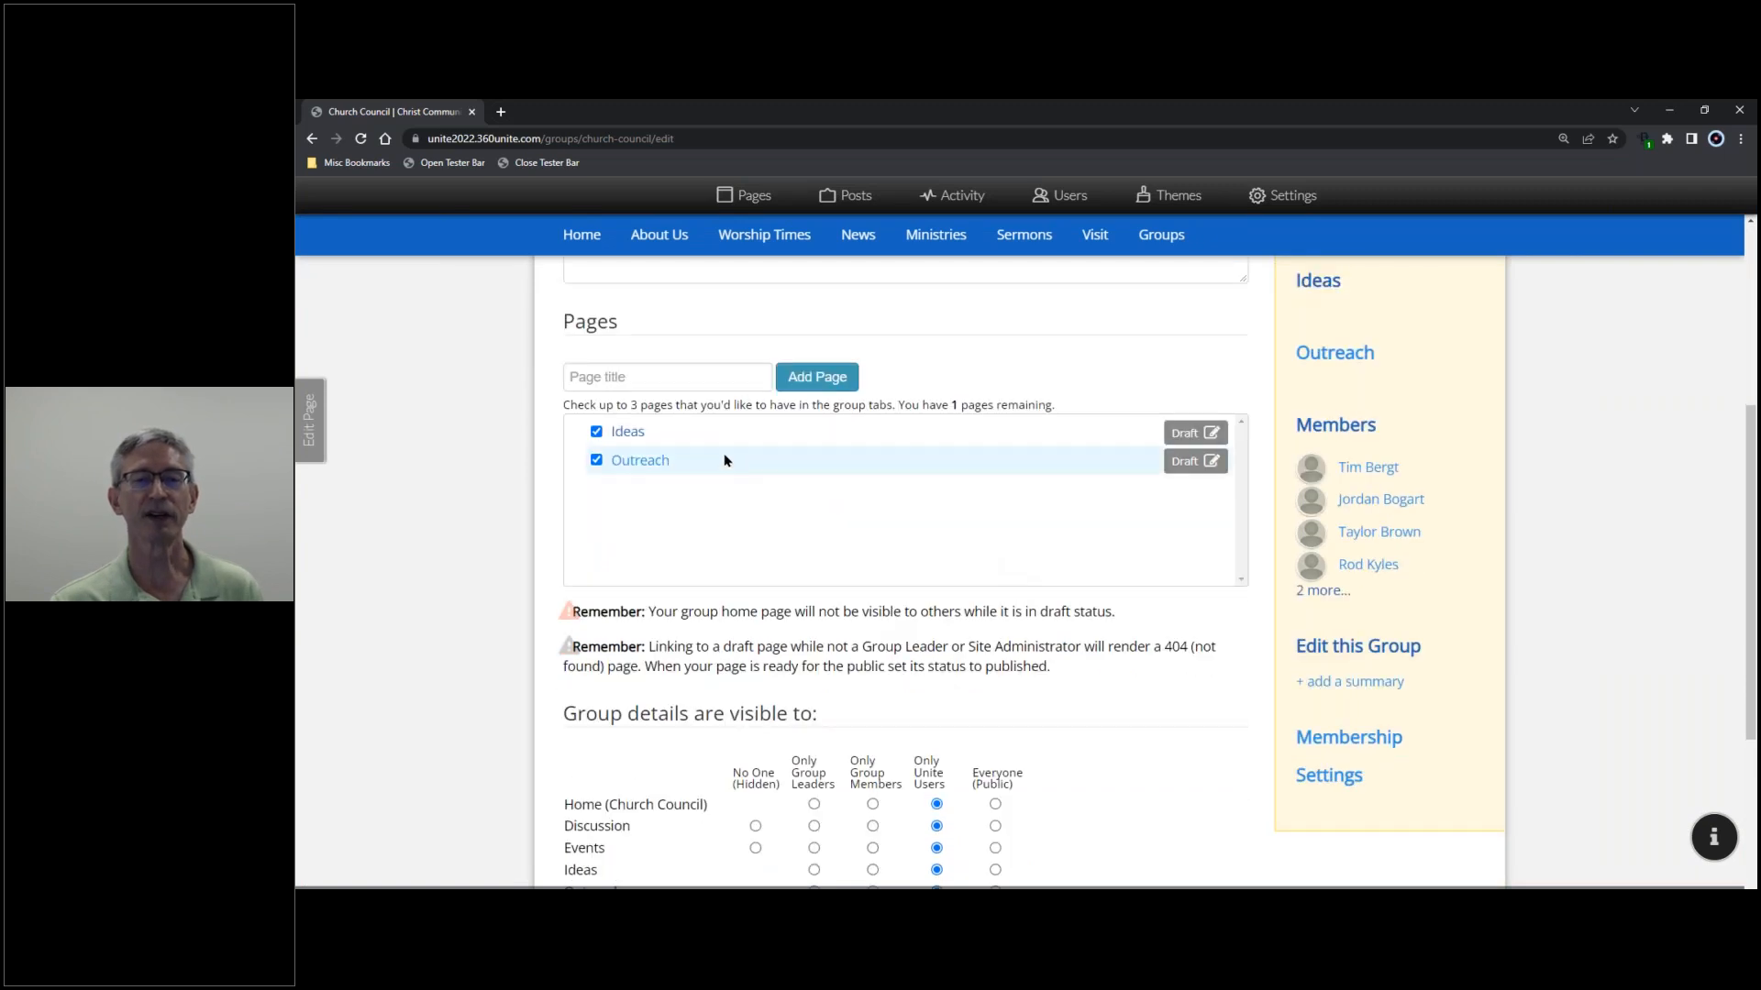
{"action": "scroll", "coordinate": [758, 483], "scroll_direction": "down", "scroll_amount": 3}
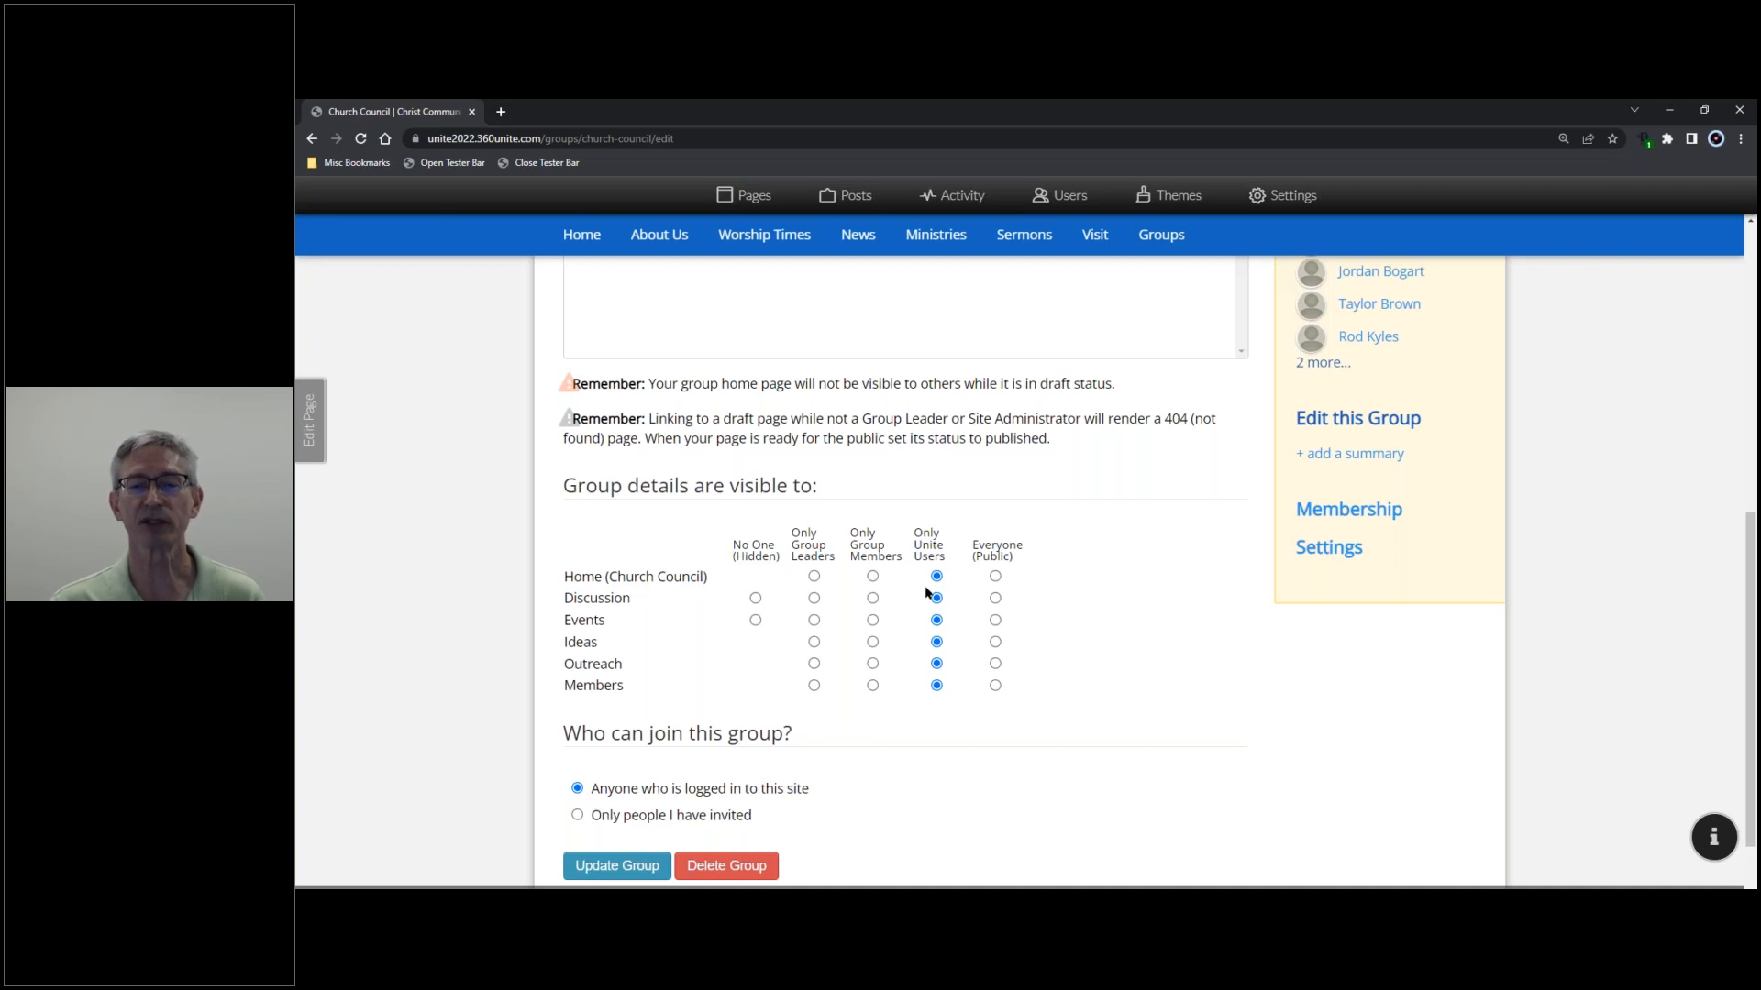
{"action": "left_click", "coordinate": [996, 577]}
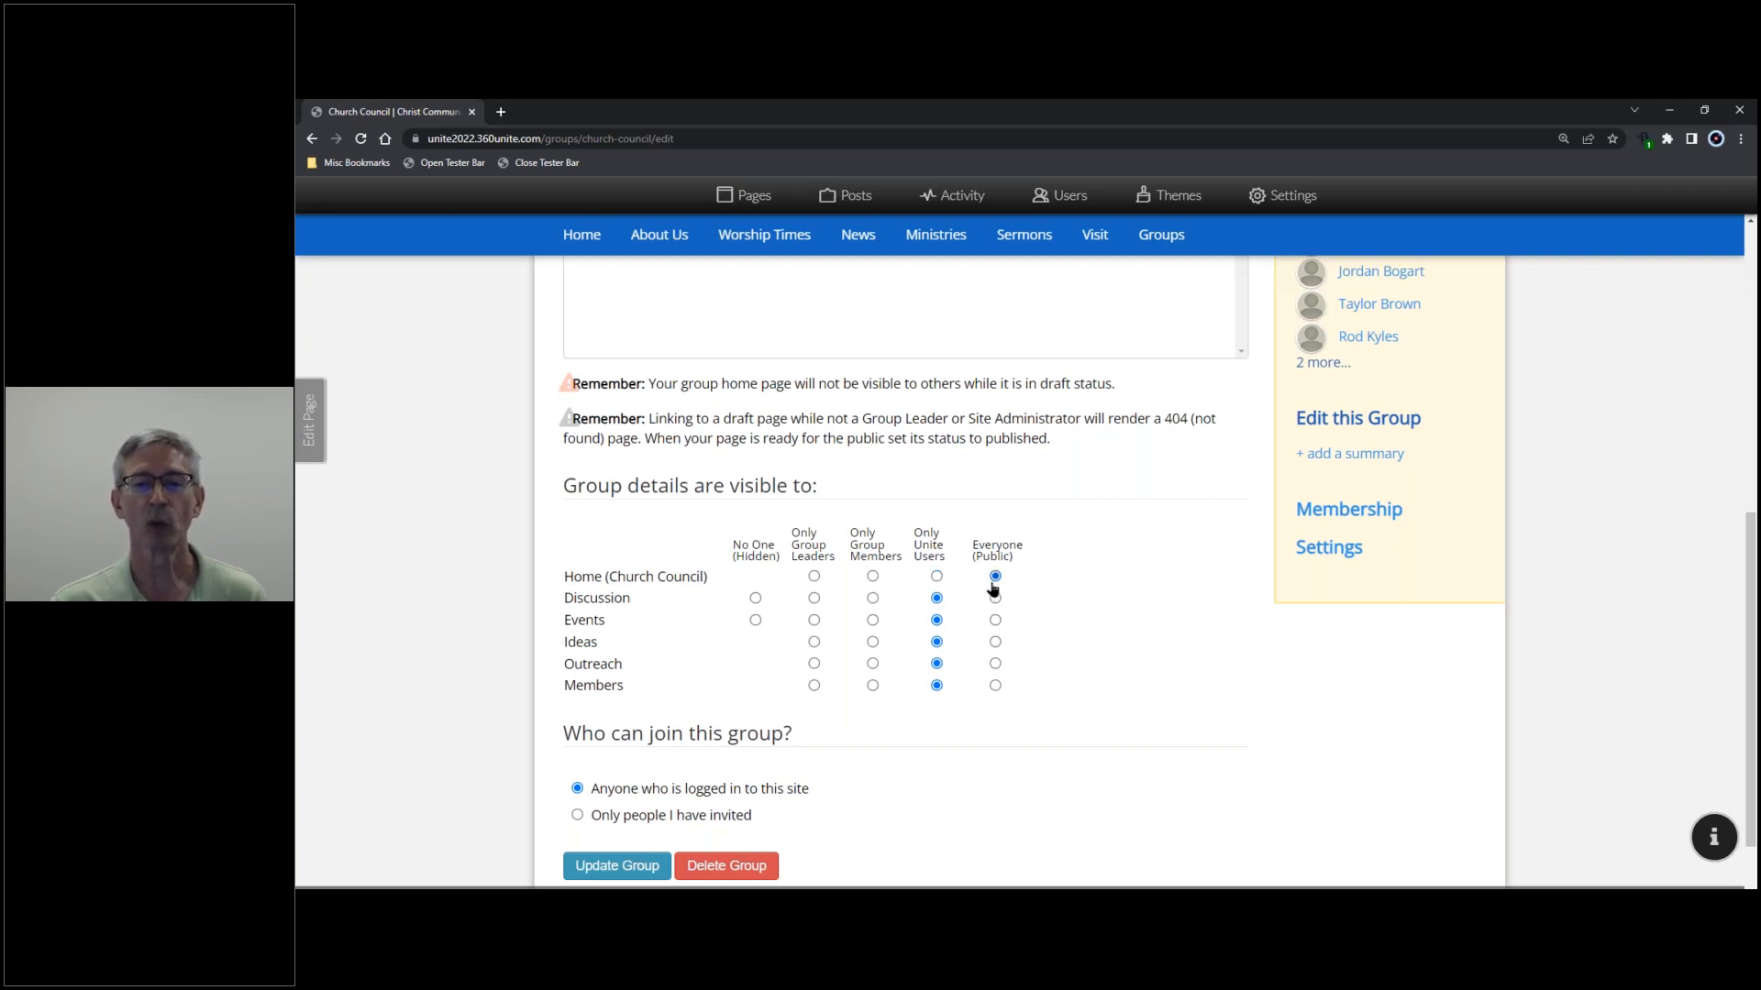
{"action": "left_click", "coordinate": [937, 578]}
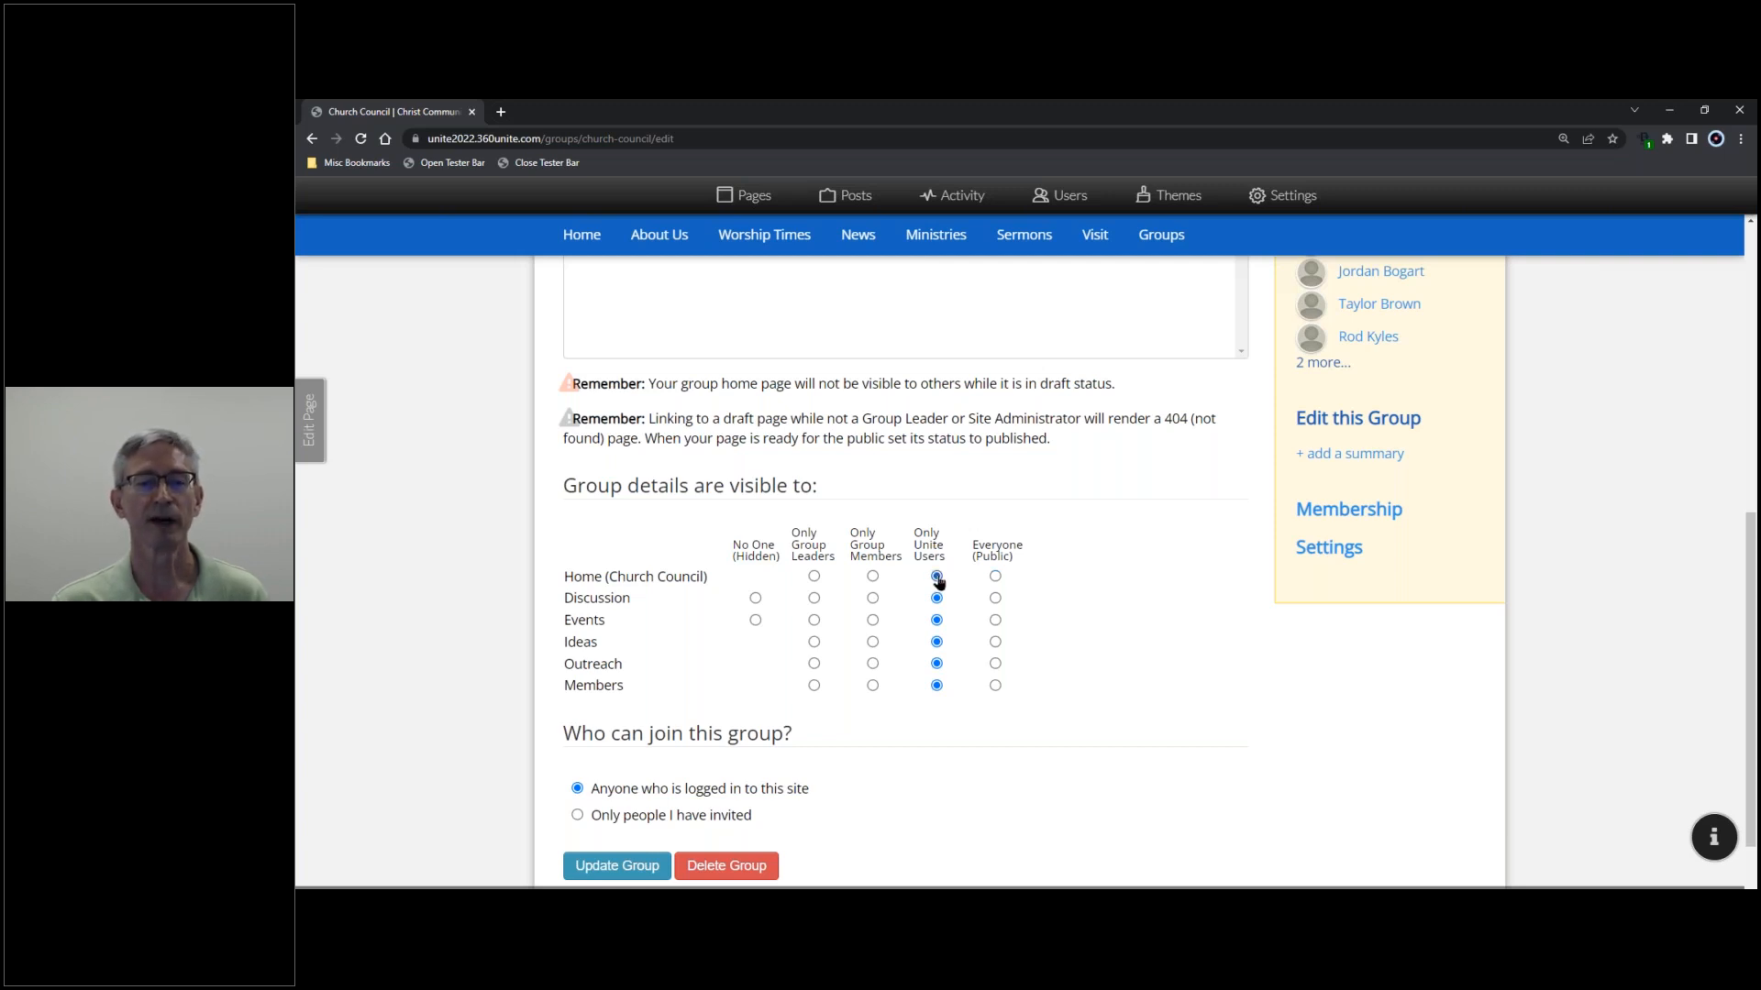
{"action": "left_click", "coordinate": [873, 600]}
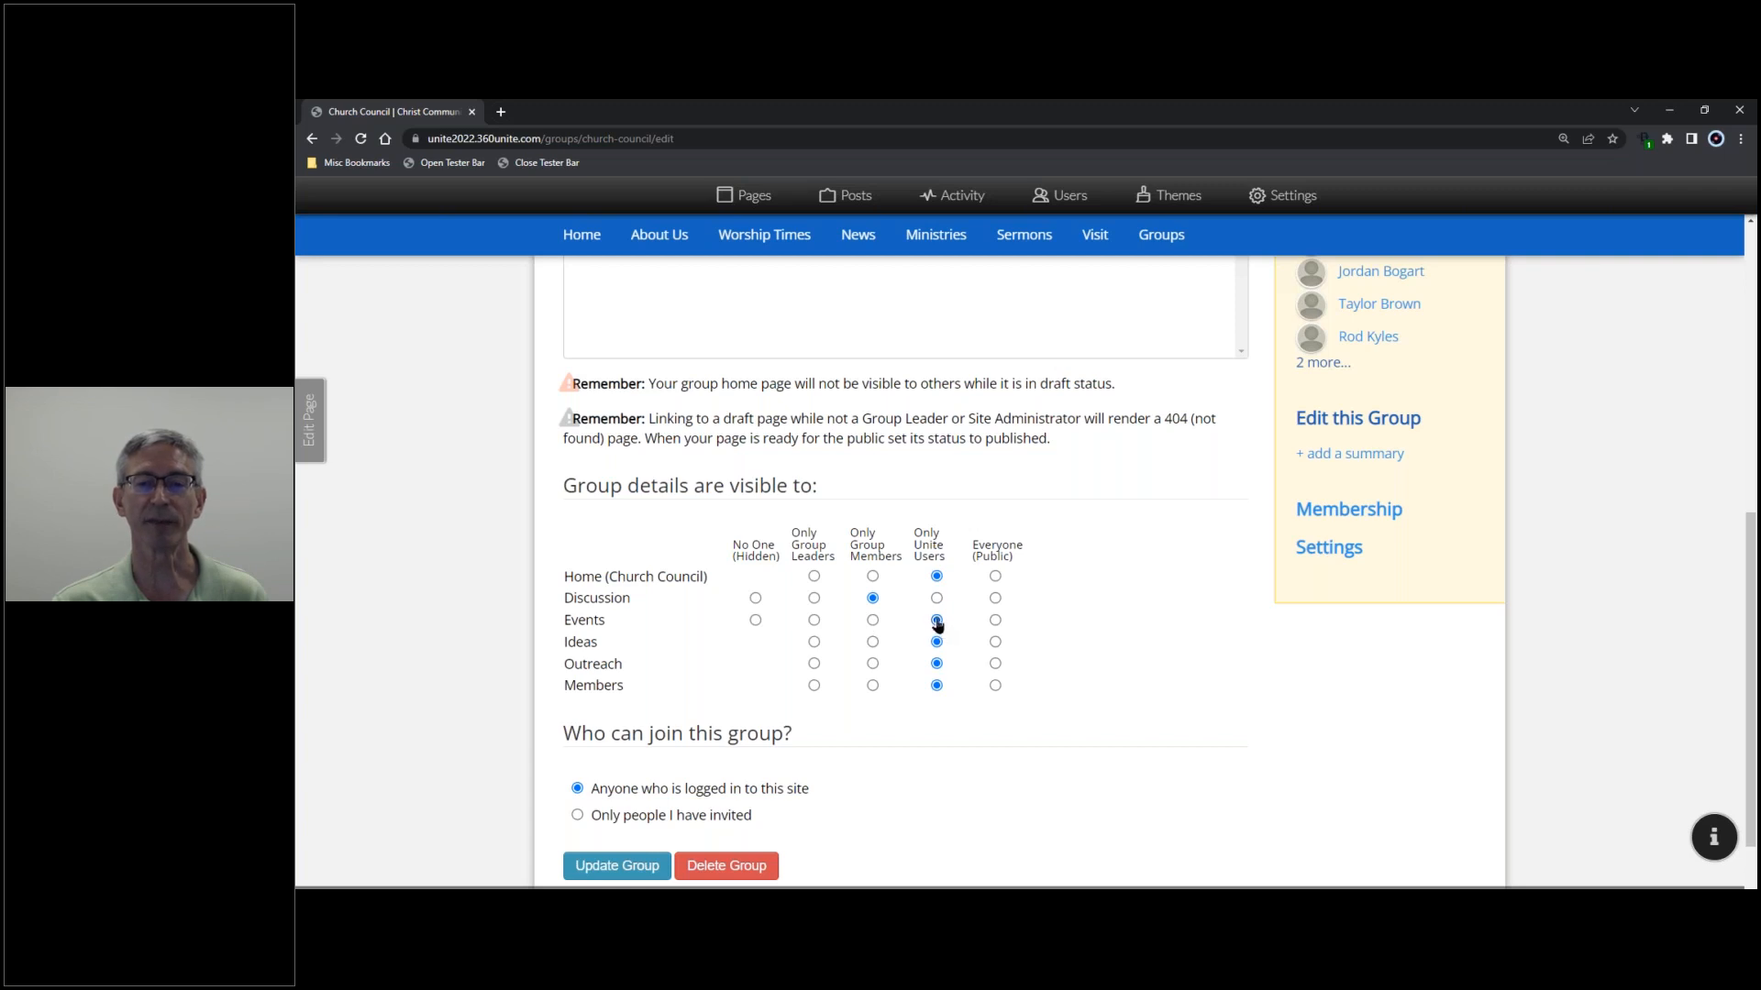
{"action": "left_click", "coordinate": [872, 642]}
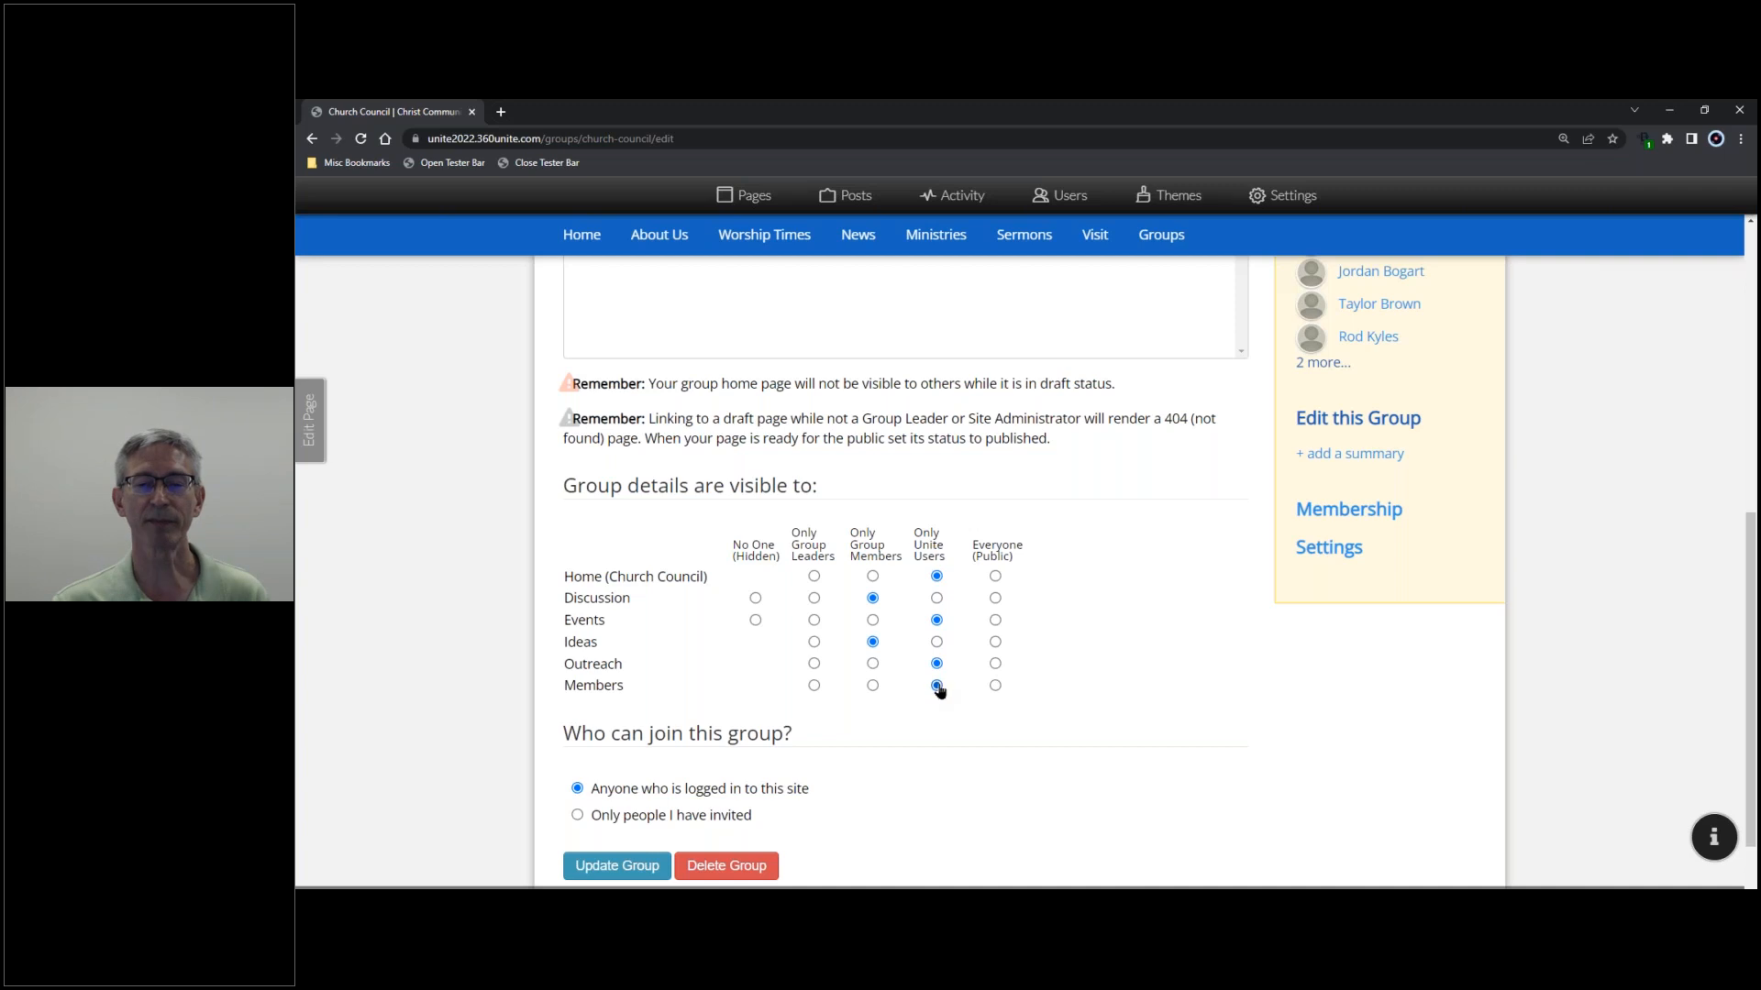
{"action": "left_click", "coordinate": [872, 686]}
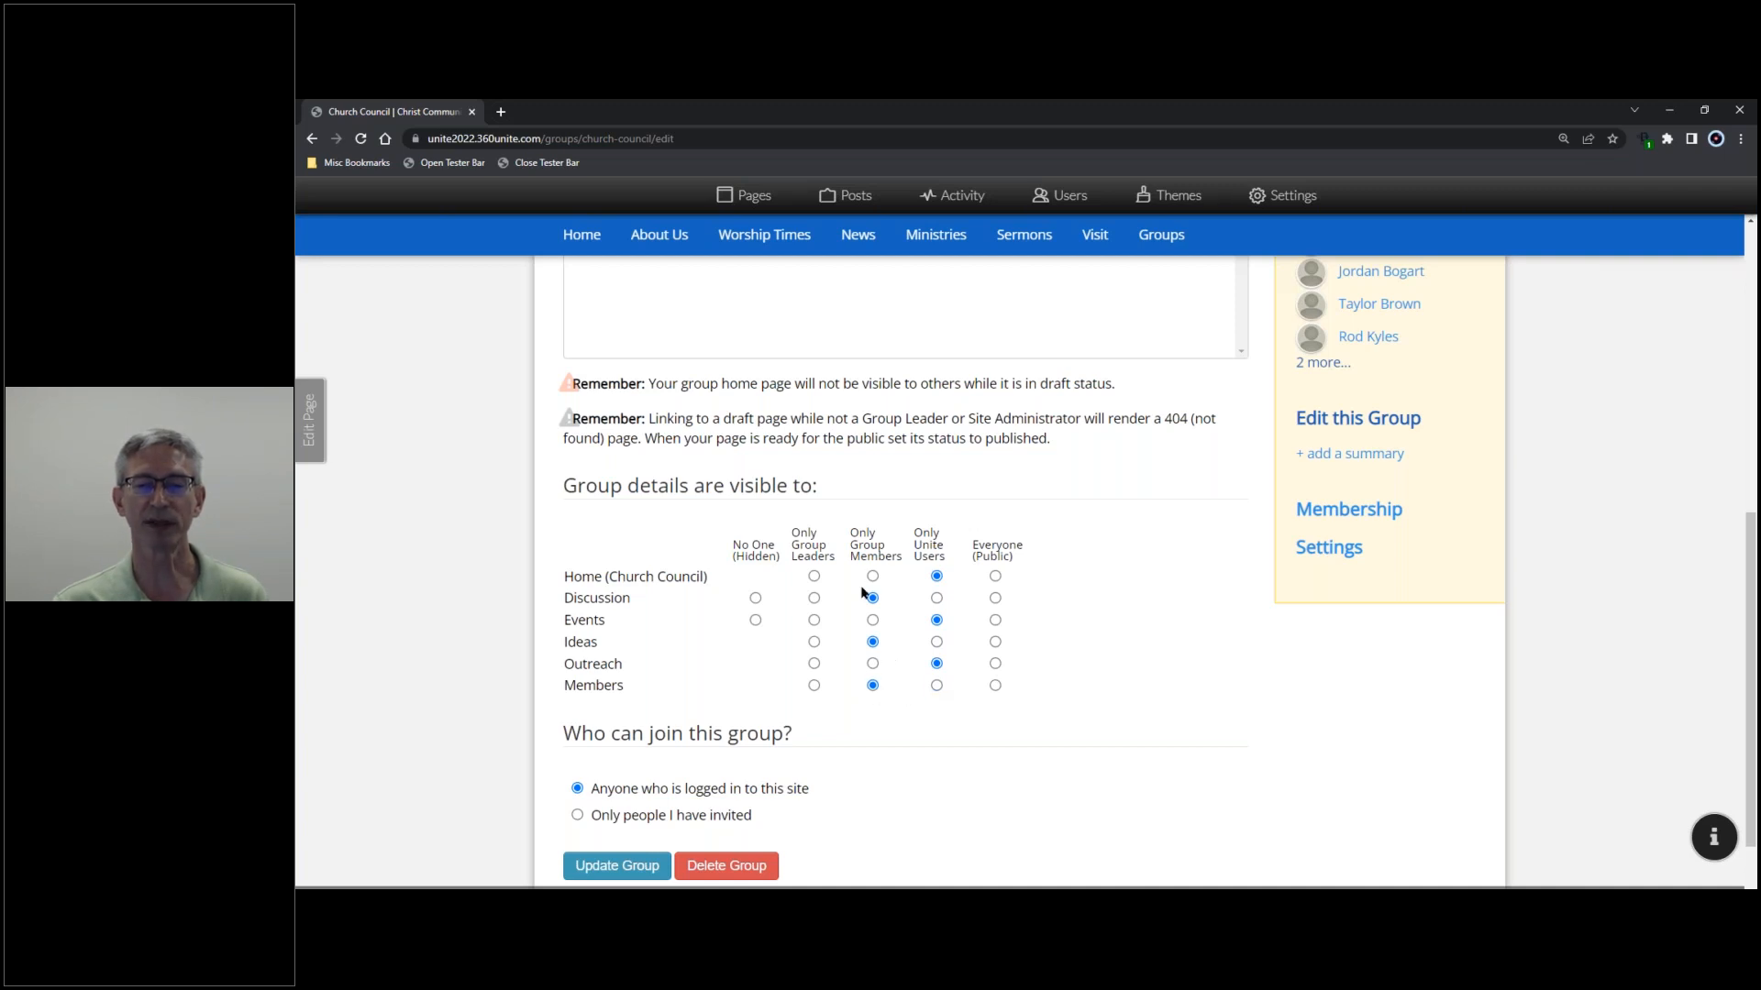
{"action": "left_click", "coordinate": [813, 687]}
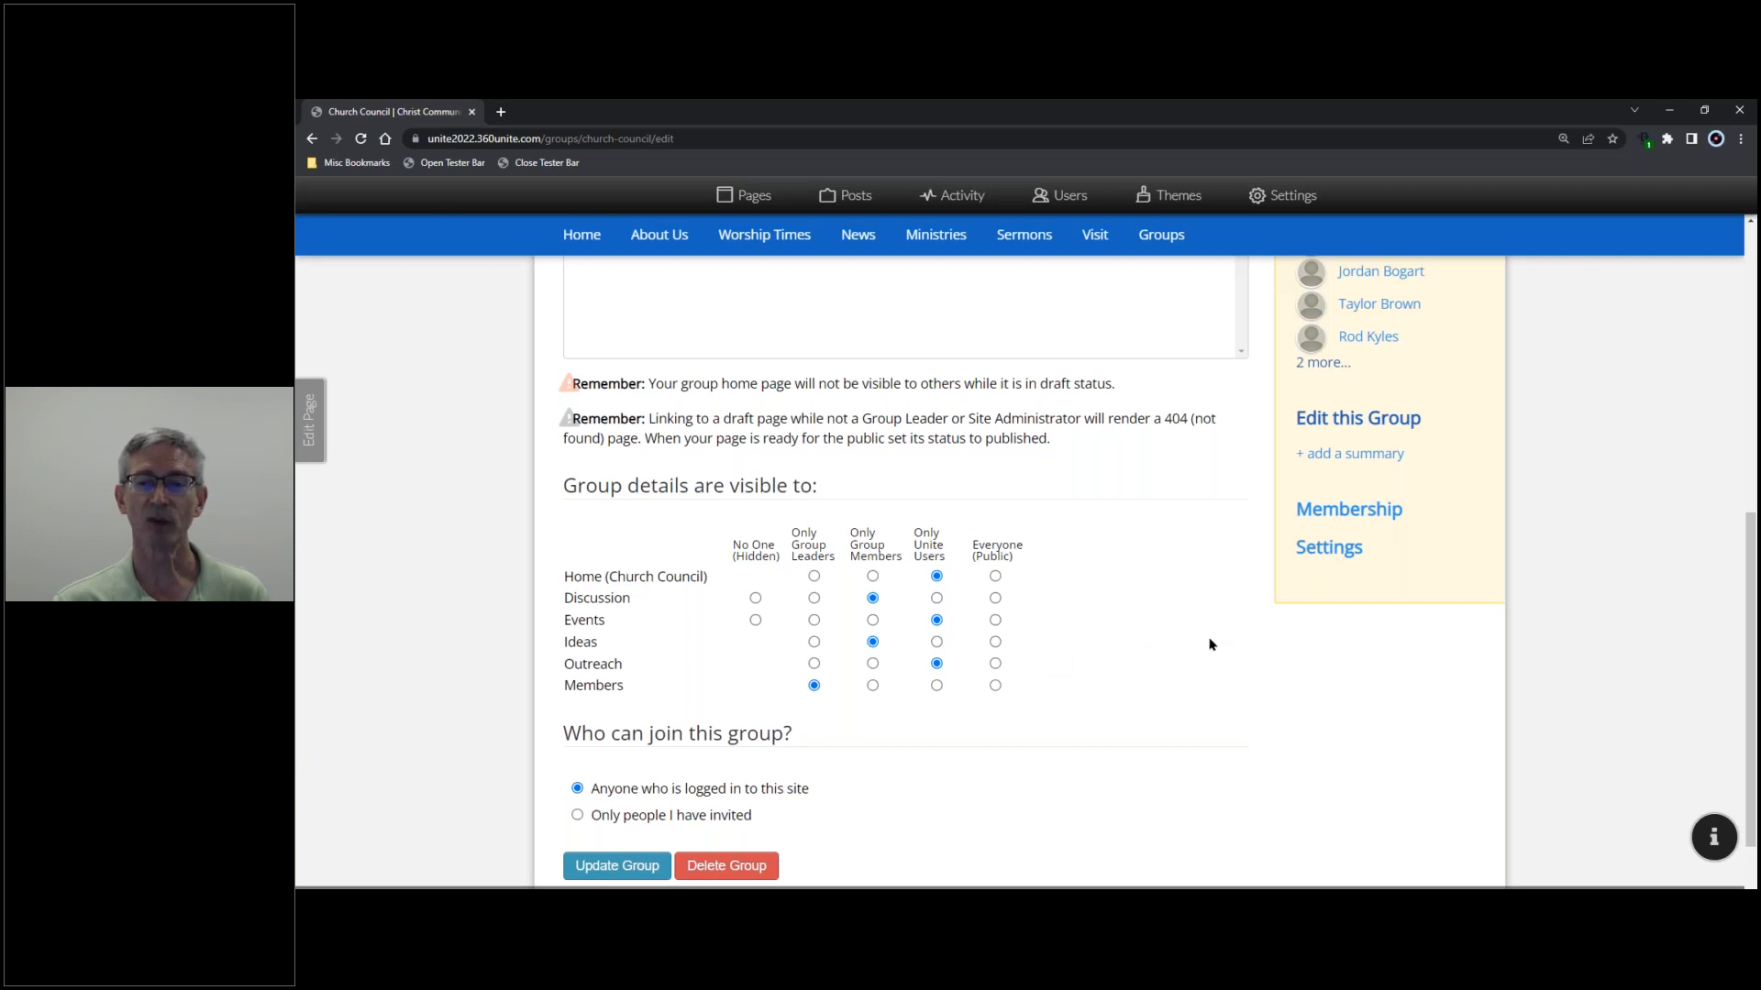
{"action": "scroll", "coordinate": [1209, 644], "scroll_direction": "up", "scroll_amount": 2}
- Choose 'Only people I have invited' for joining and save the group
{"action": "scroll", "coordinate": [1210, 649], "scroll_direction": "down", "scroll_amount": 3}
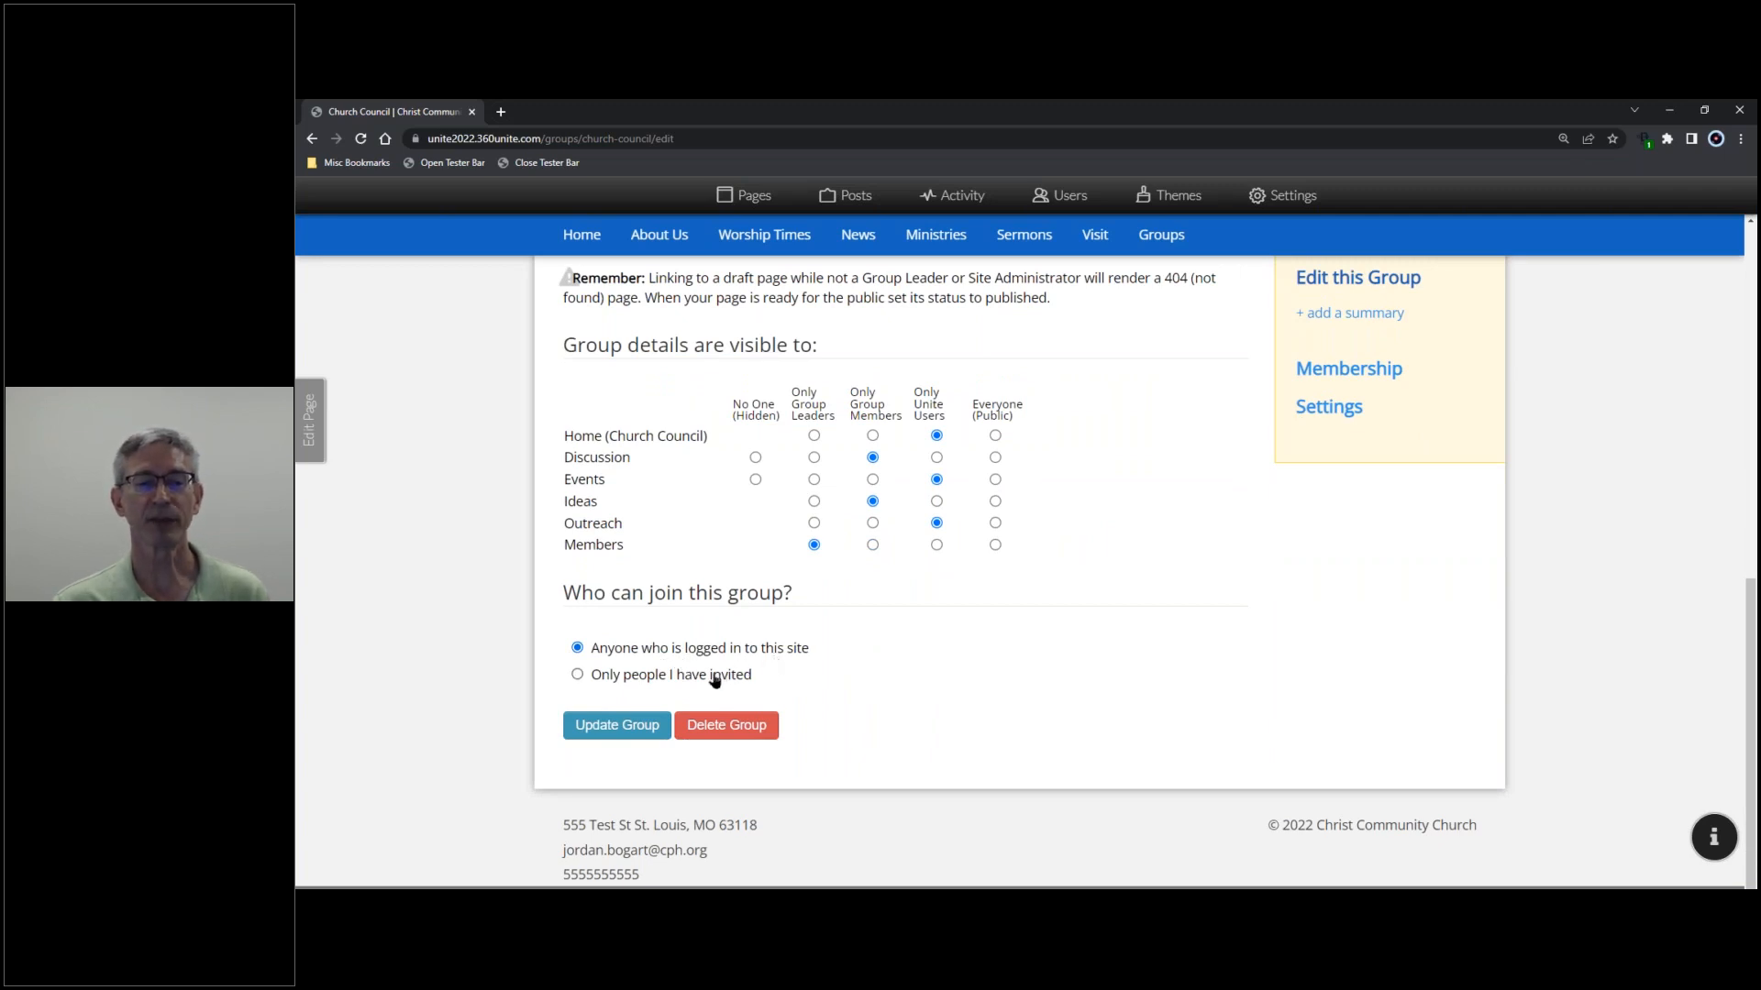
{"action": "left_click", "coordinate": [577, 675]}
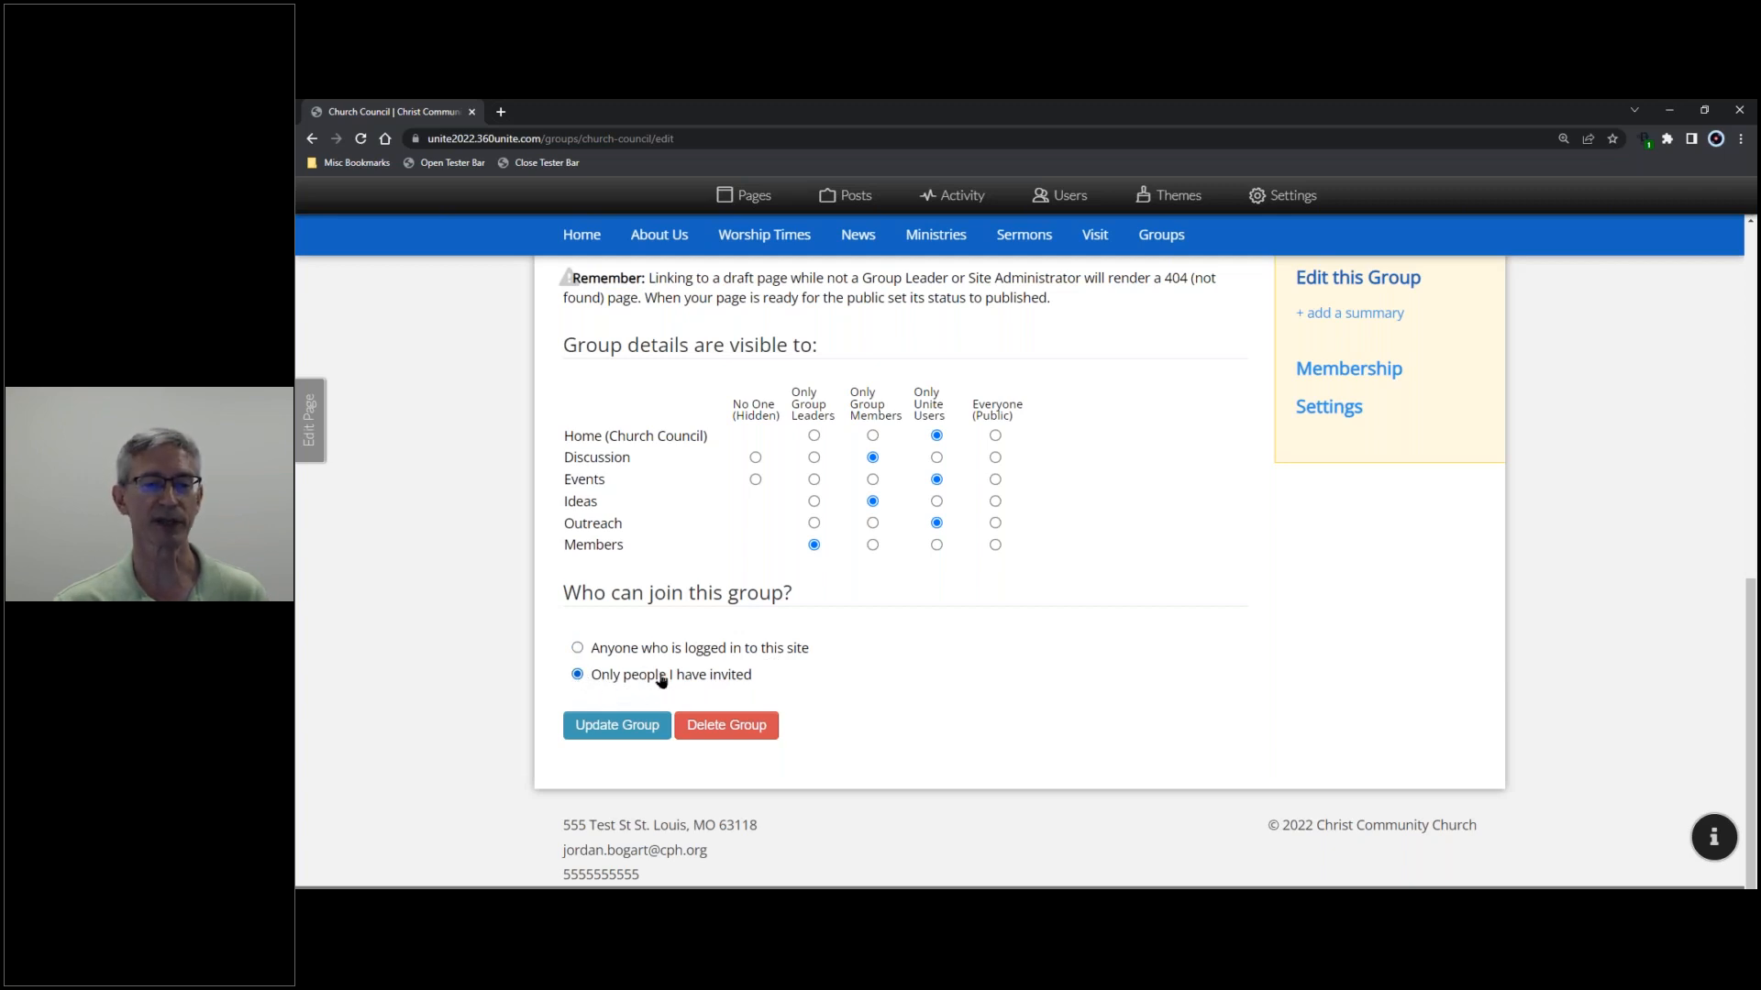
{"action": "left_click", "coordinate": [621, 727]}
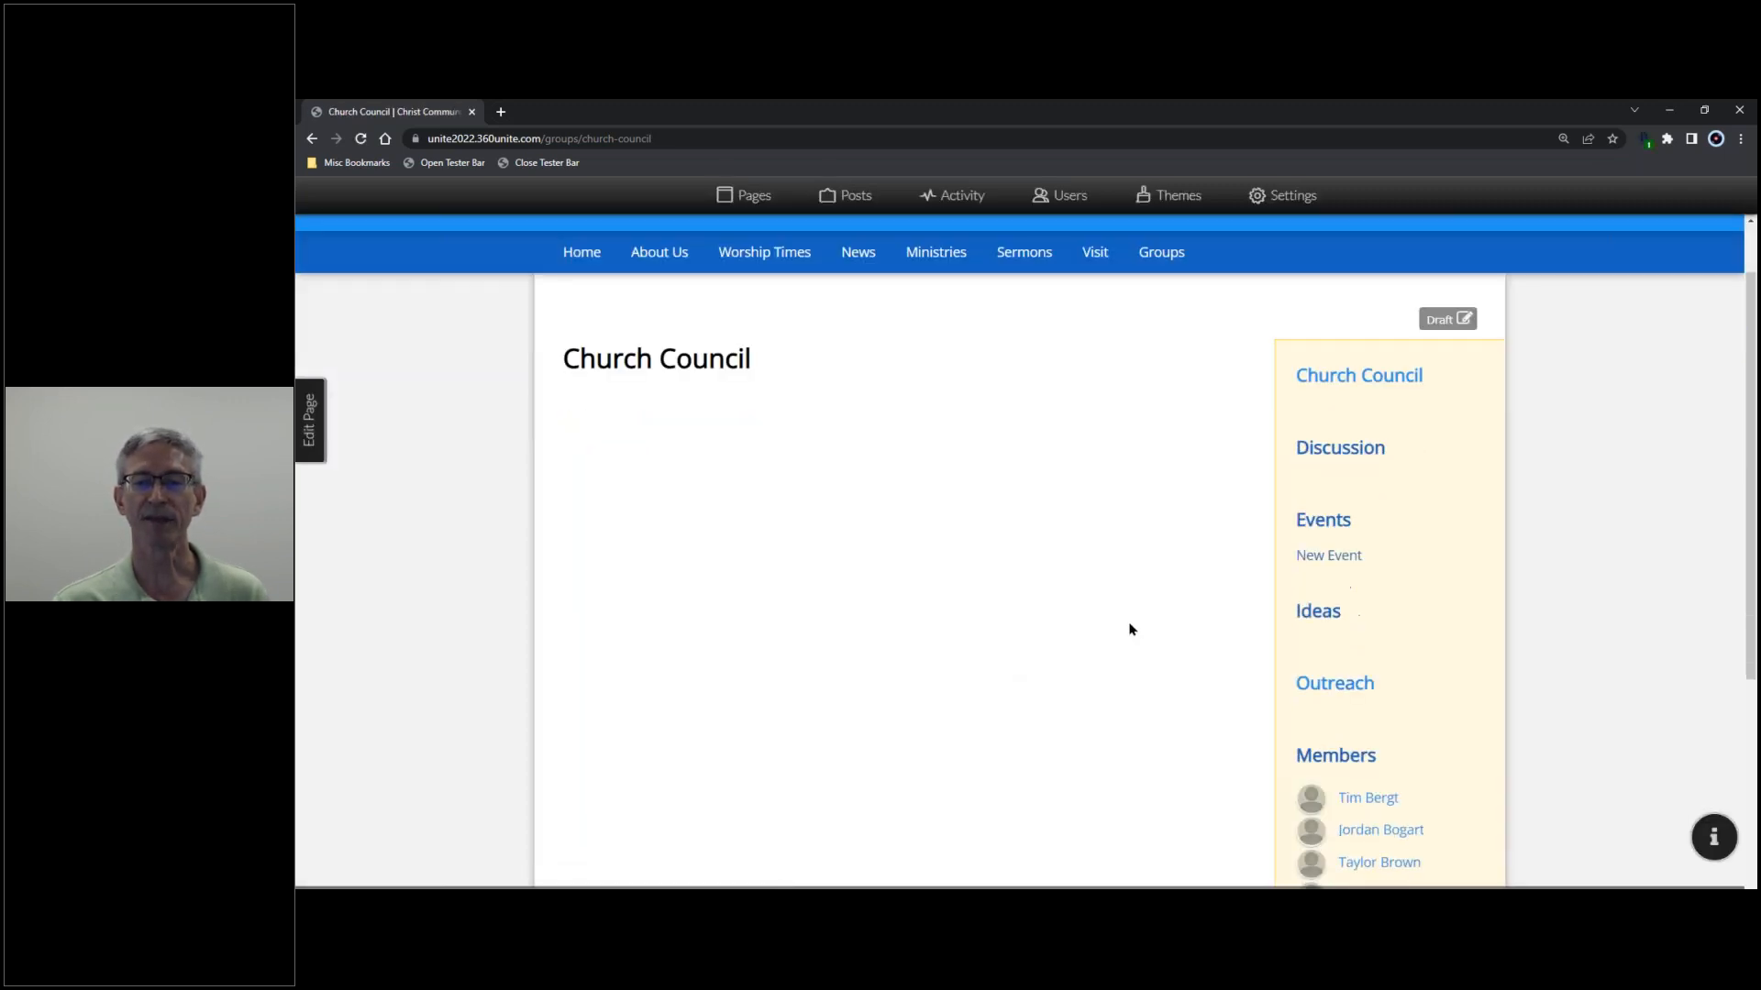
{"action": "scroll", "coordinate": [1129, 629], "scroll_direction": "down", "scroll_amount": 1}
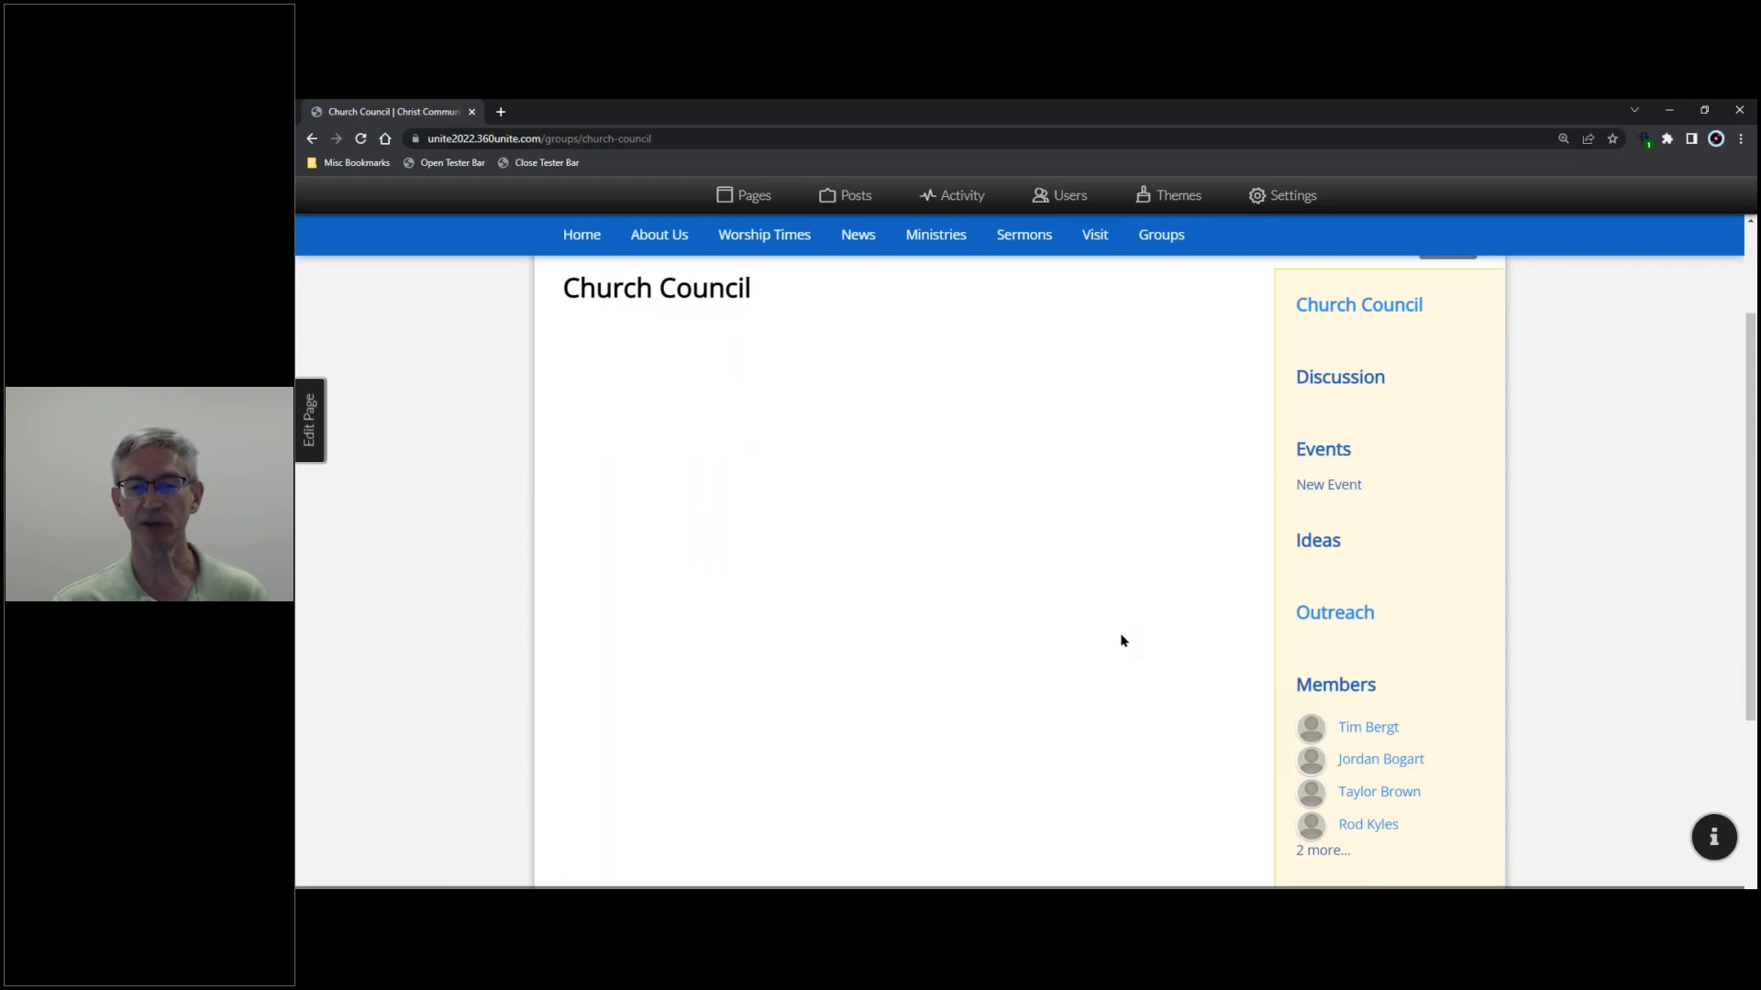